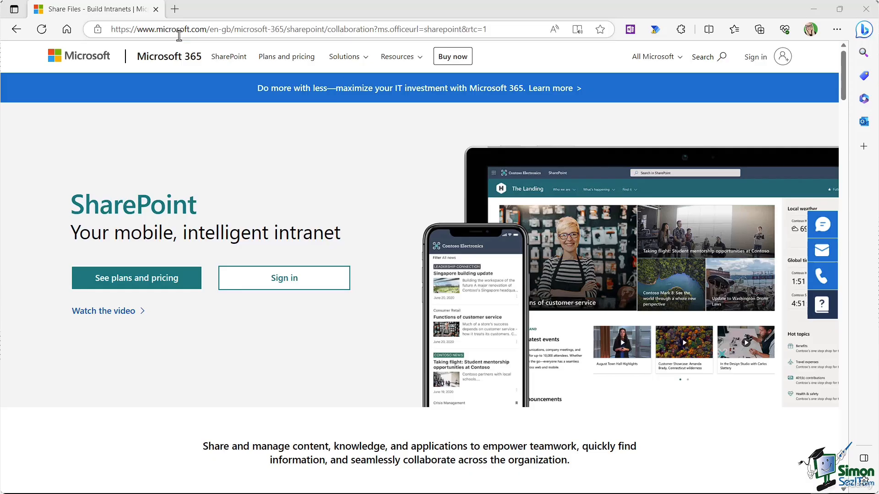
# Step: Enter office.com in Edge's address bar to load the Microsoft 365 home page
pyautogui.click(245, 31)
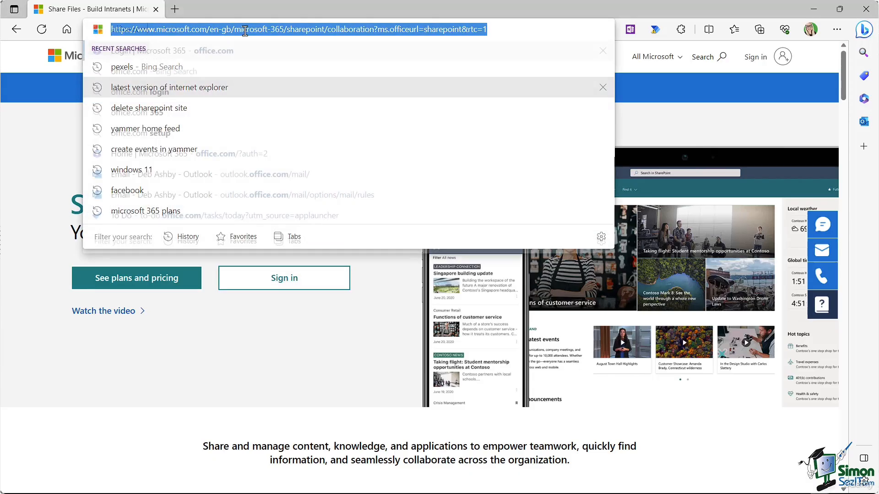
pyautogui.write('office.com')
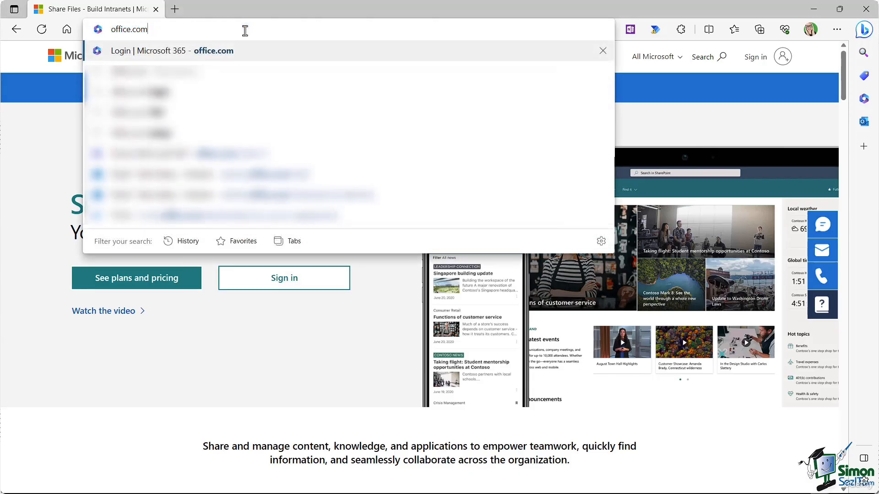
pyautogui.press('Return')
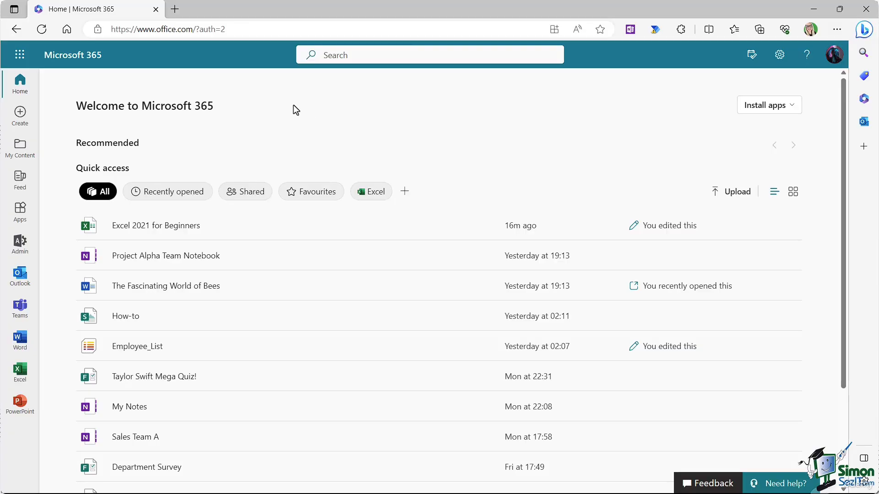
# Step: Launch SharePoint in a new tab from the Microsoft 365 App launcher's Apps list
pyautogui.click(20, 58)
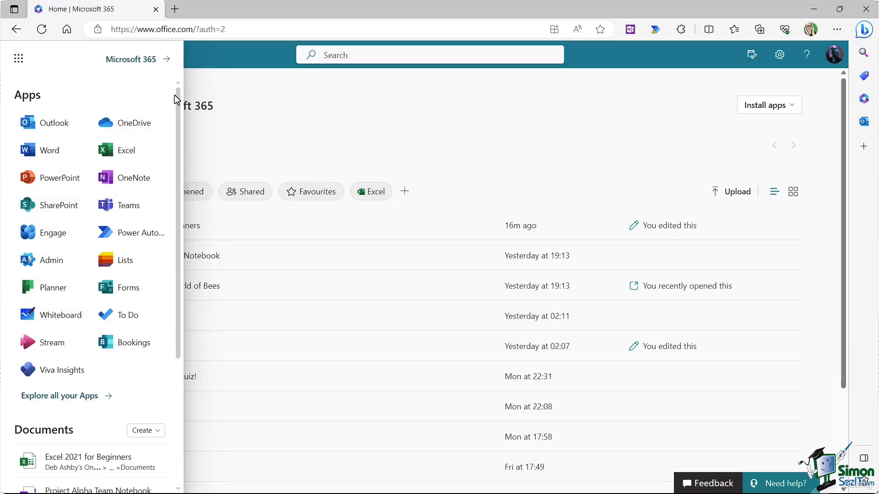
pyautogui.moveTo(177, 94)
pyautogui.mouseDown()
pyautogui.moveTo(179, 130)
pyautogui.moveTo(183, 89)
pyautogui.mouseUp()
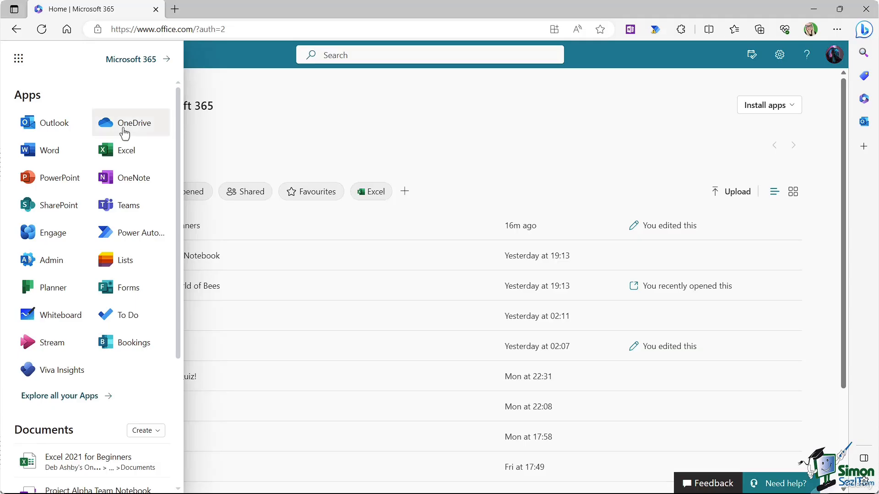
pyautogui.click(68, 213)
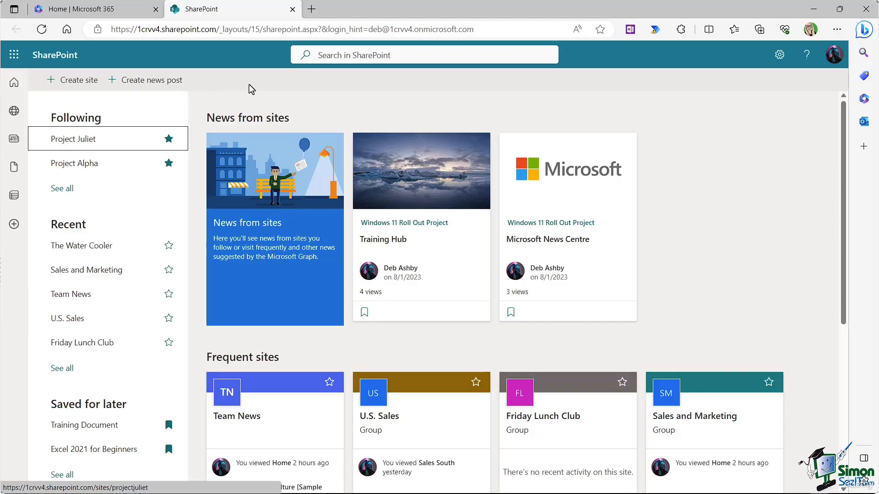
# Step: Save the SharePoint start page as favourite 'SharePoint Home Page' on the Favorites bar
pyautogui.click(601, 30)
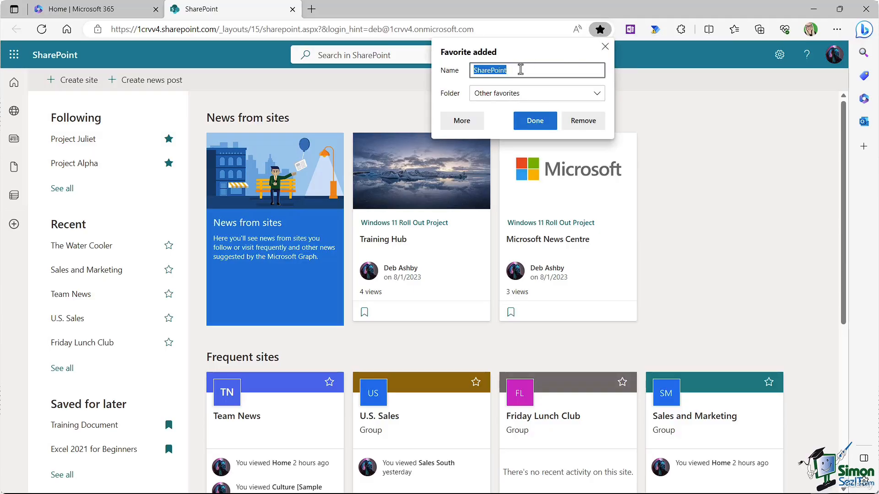
pyautogui.click(521, 69)
pyautogui.write('Home Page')
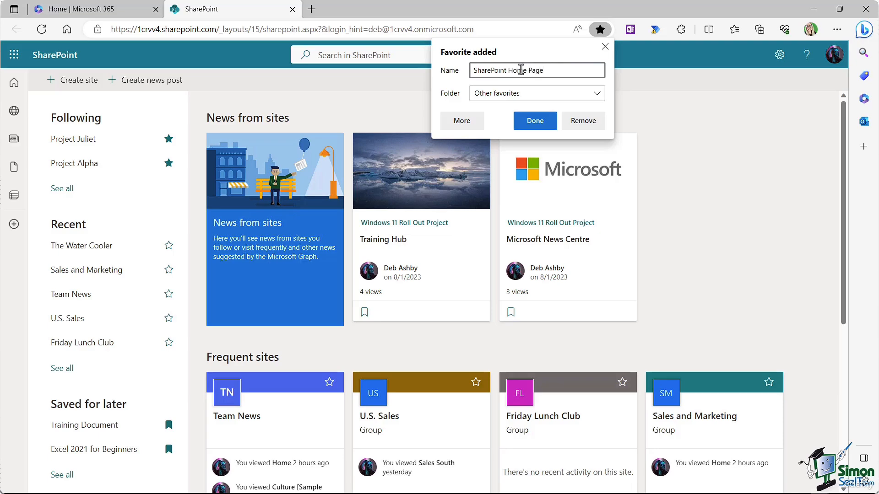
pyautogui.click(504, 95)
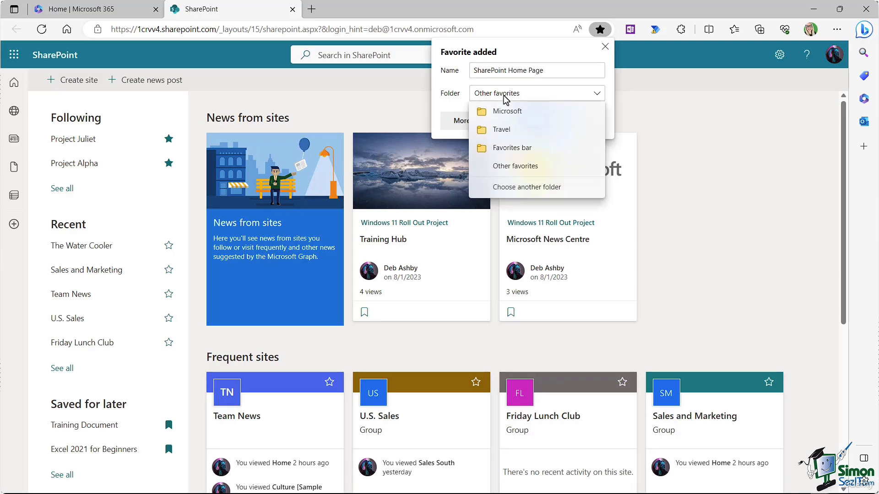
pyautogui.click(511, 148)
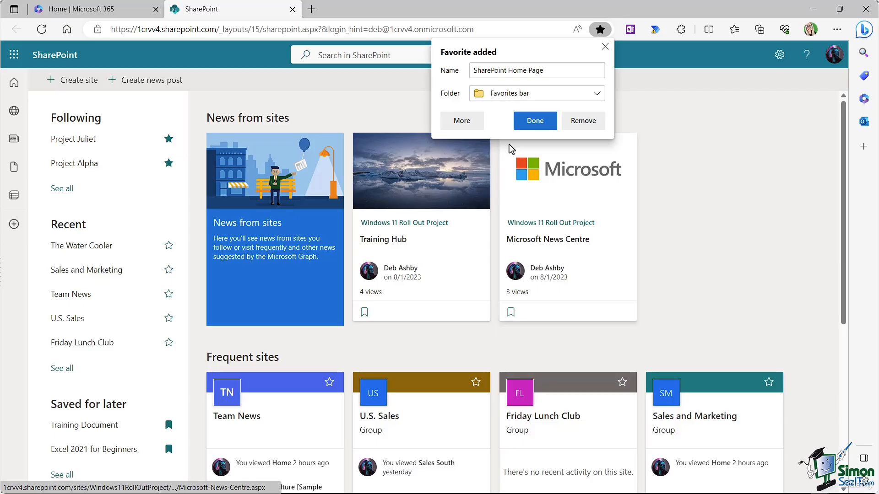
pyautogui.click(534, 123)
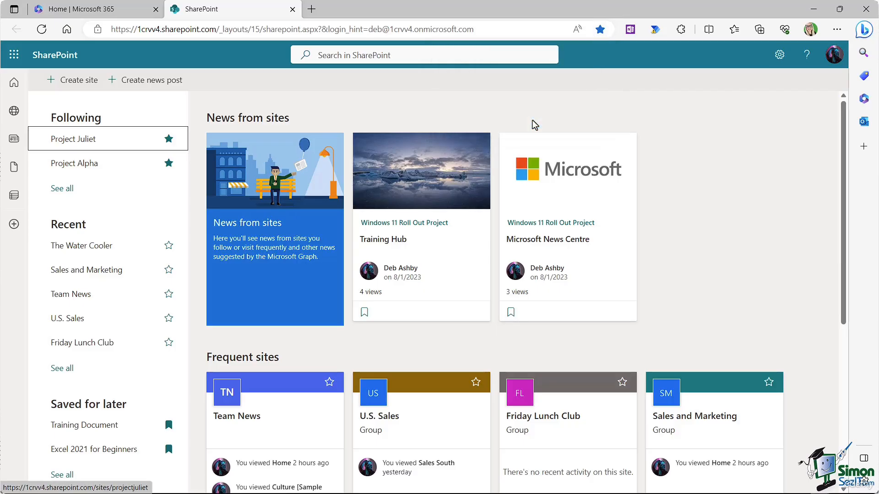
# Step: Test the SharePoint Home Page favourite from a new tab, then close the duplicate tab
pyautogui.click(312, 9)
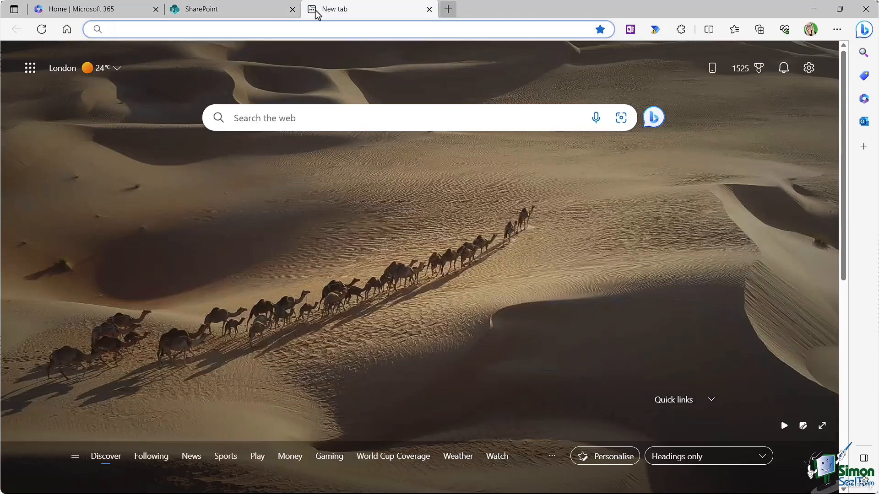
pyautogui.hotkey('ctrl', 'shift', 'o')
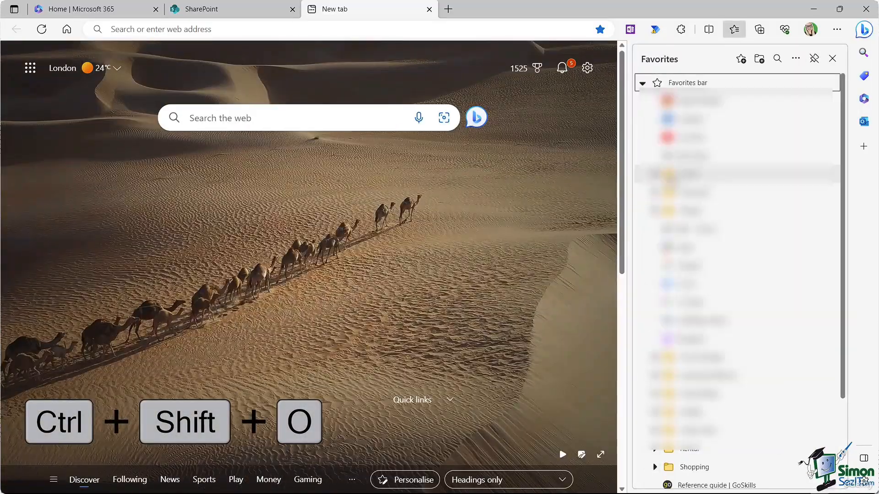
pyautogui.scroll(-3, 758, 182)
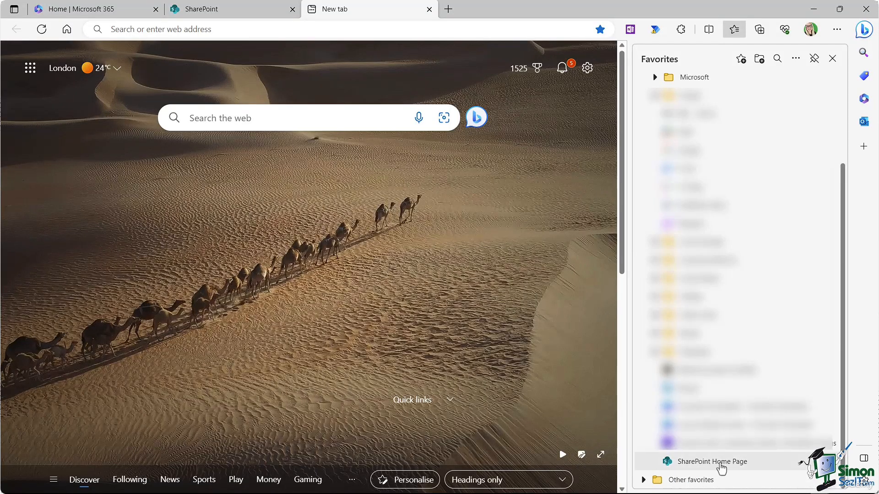
pyautogui.click(734, 465)
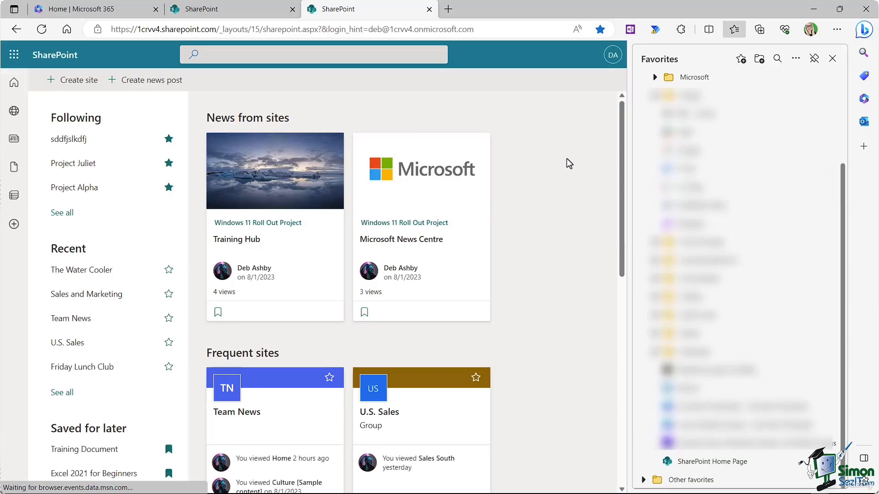
pyautogui.click(832, 59)
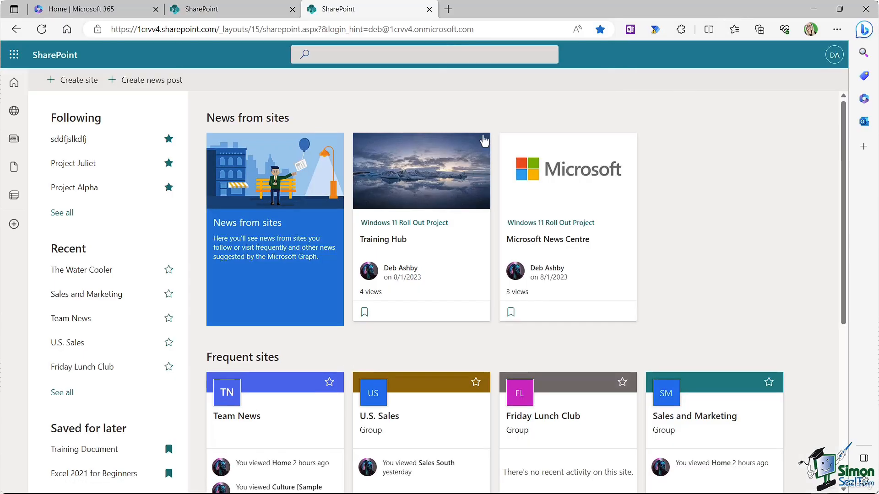
pyautogui.click(293, 9)
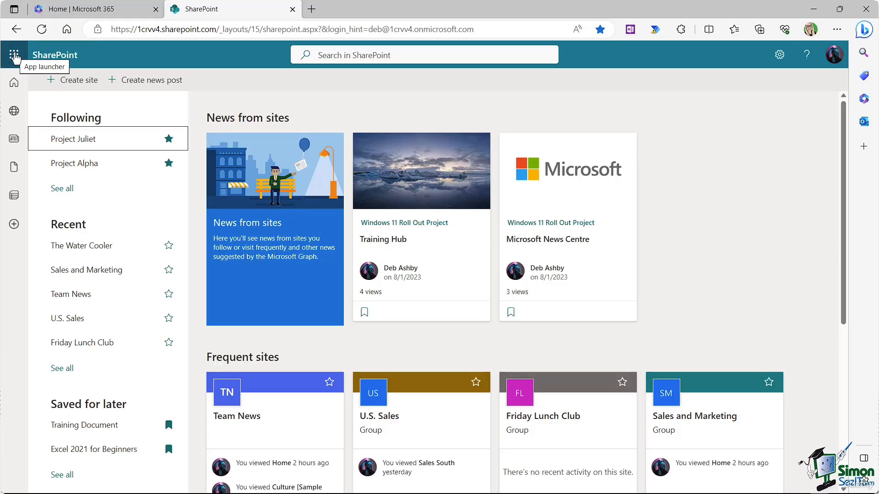
# Step: Open Outlook from the App launcher and go to the HR Team group's inbox
pyautogui.click(14, 56)
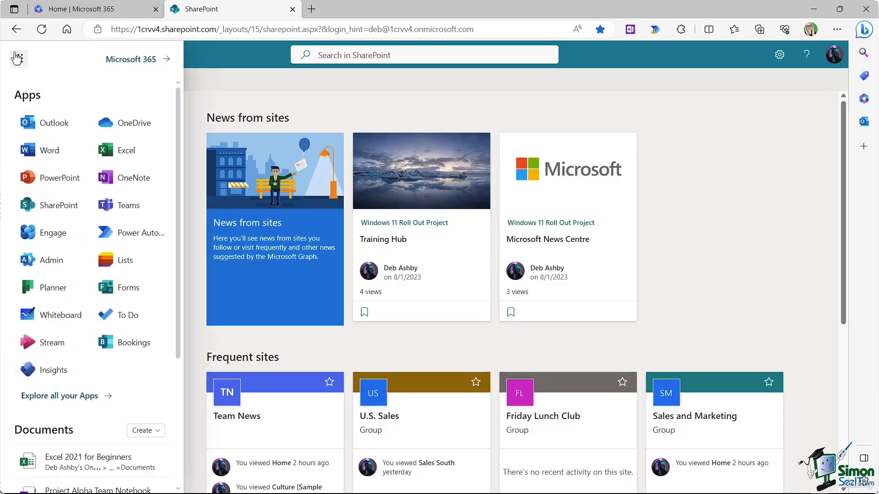
pyautogui.click(54, 131)
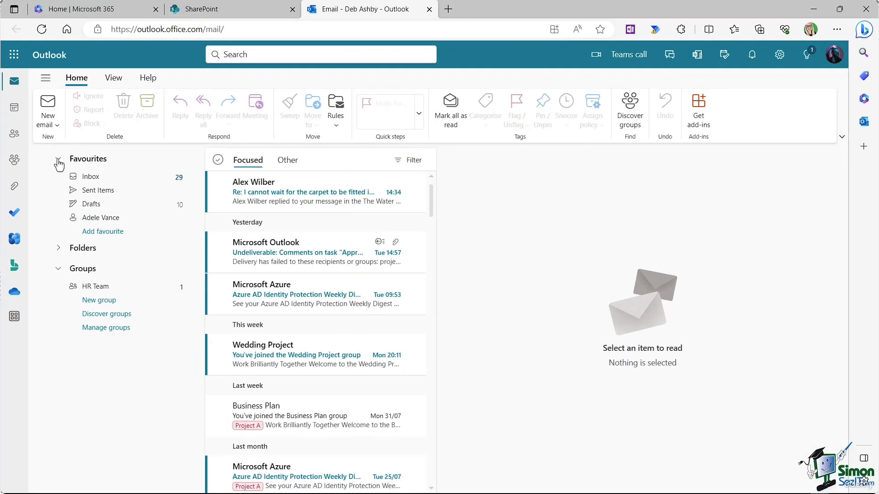
pyautogui.click(58, 159)
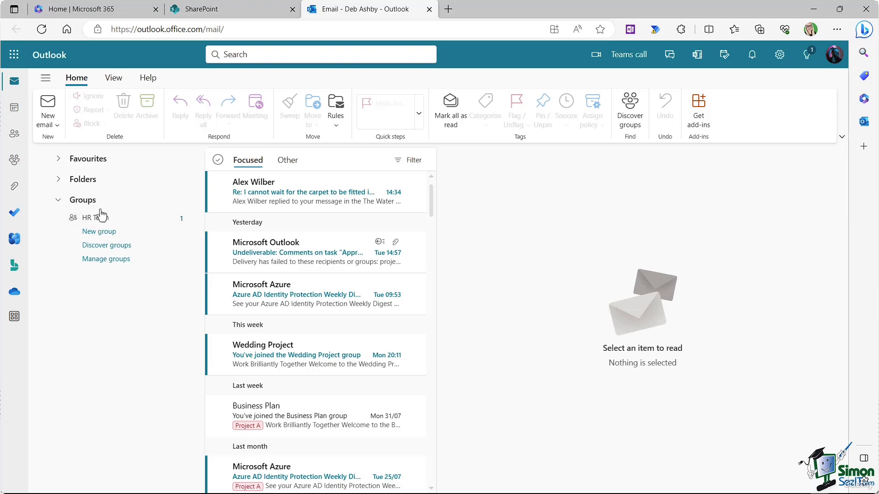
pyautogui.click(99, 218)
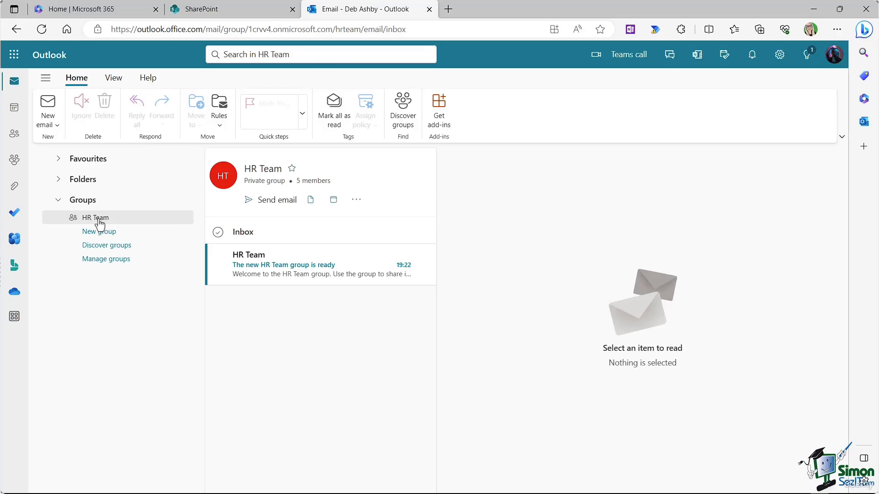
# Step: Review the HR Team group's members, then open the group's SharePoint site
pyautogui.click(311, 181)
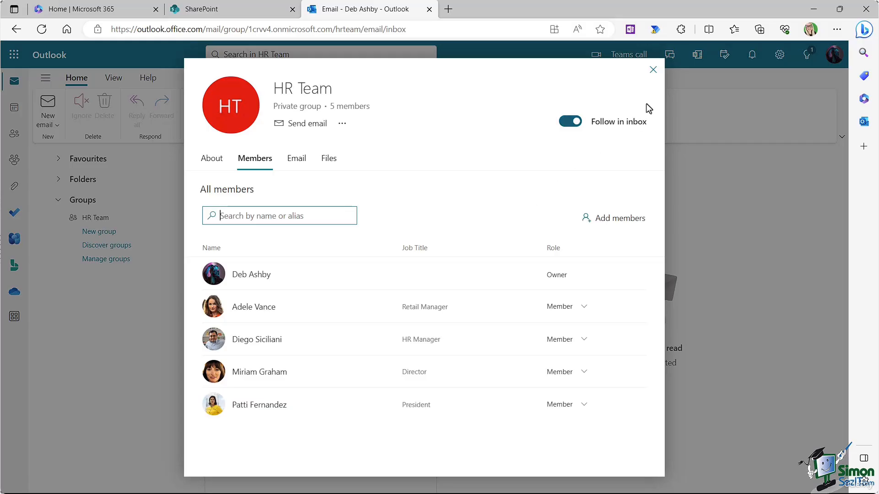
pyautogui.click(652, 70)
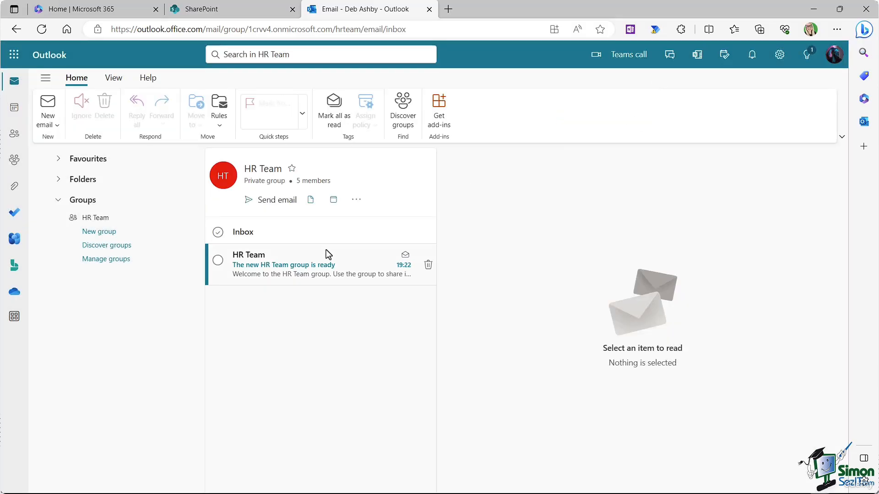
pyautogui.click(356, 200)
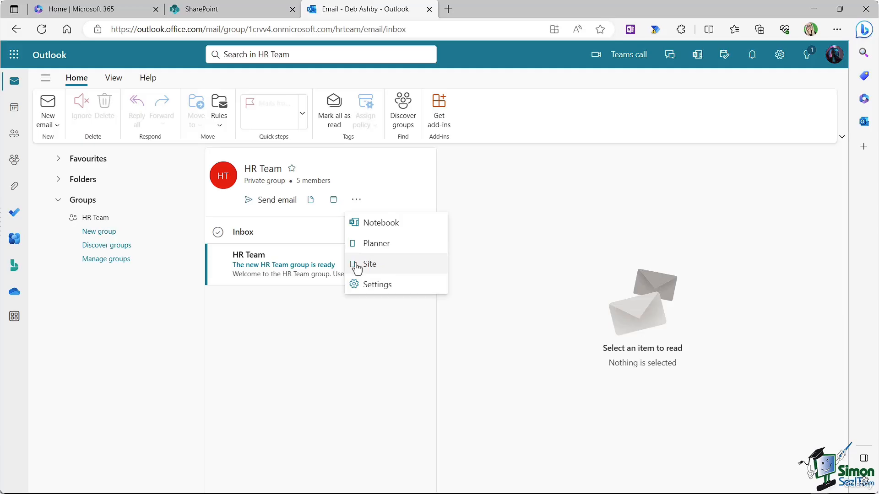
pyautogui.click(371, 270)
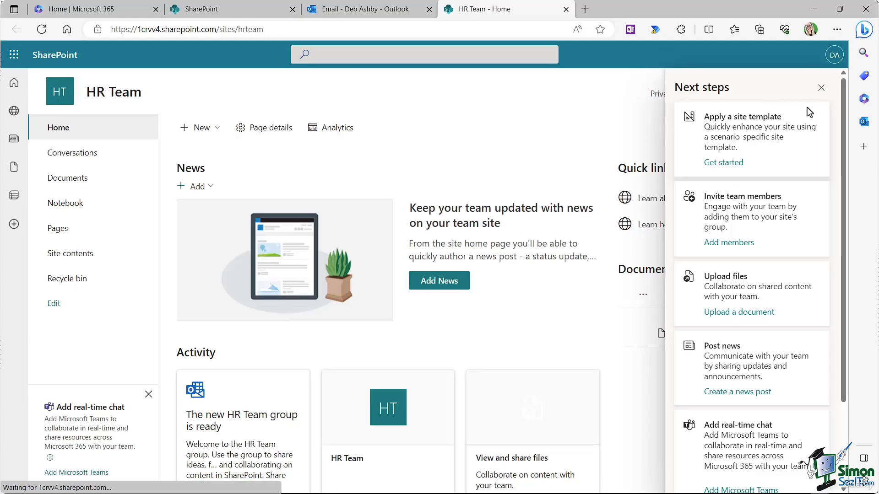
# Step: Dismiss the HR Team site's Next steps panel and close the HR Team and Outlook tabs
pyautogui.click(821, 89)
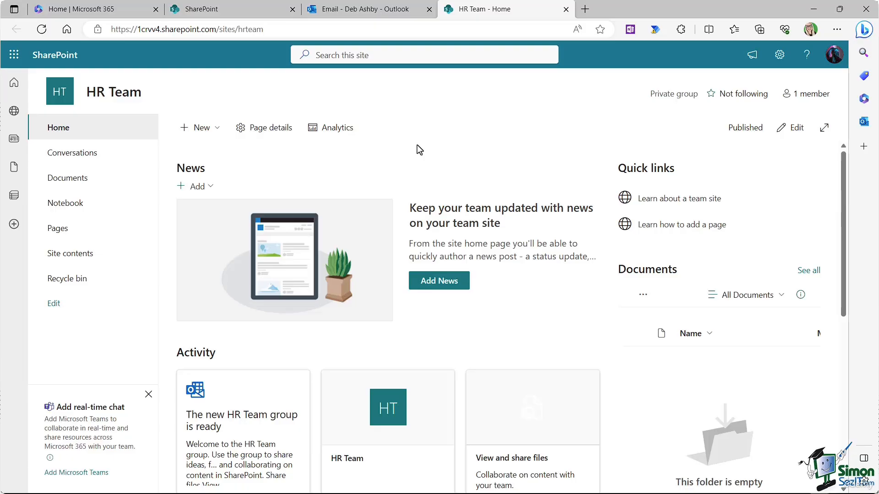
pyautogui.click(567, 10)
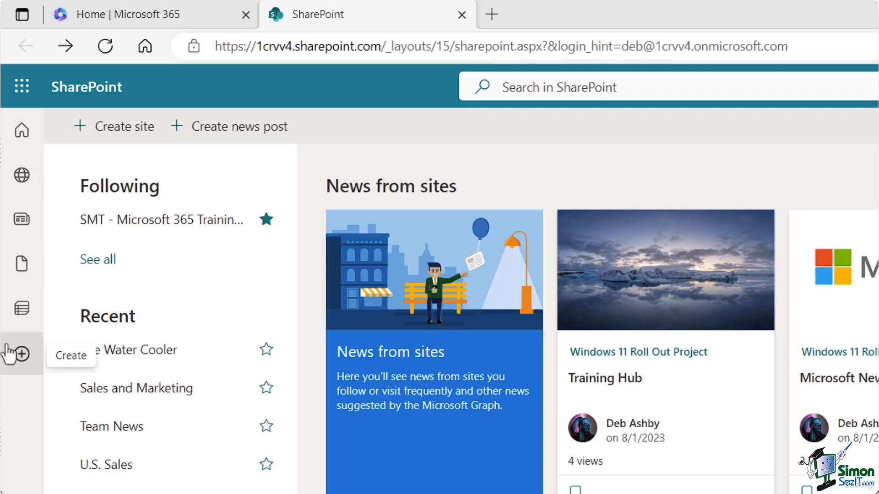
pyautogui.click(21, 138)
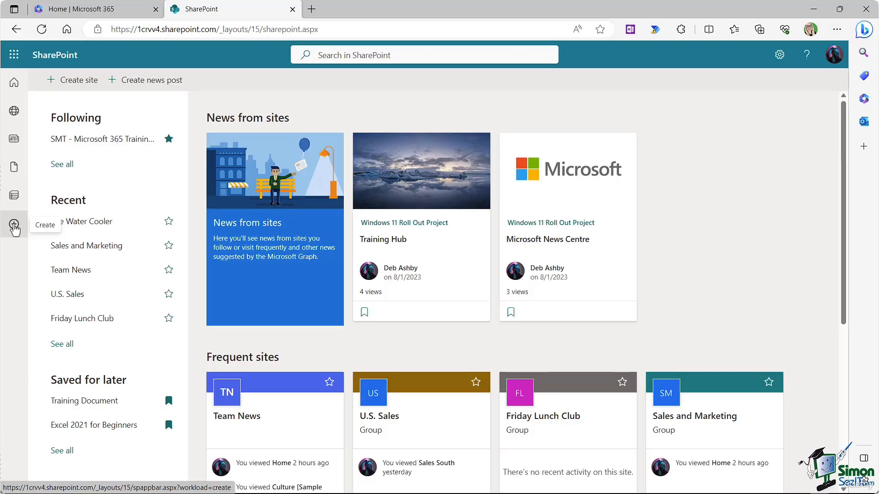
pyautogui.click(13, 226)
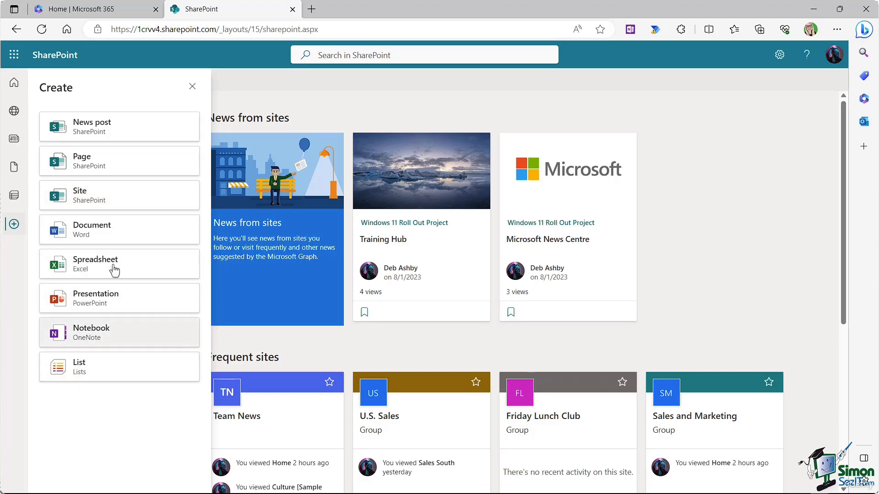
pyautogui.click(192, 87)
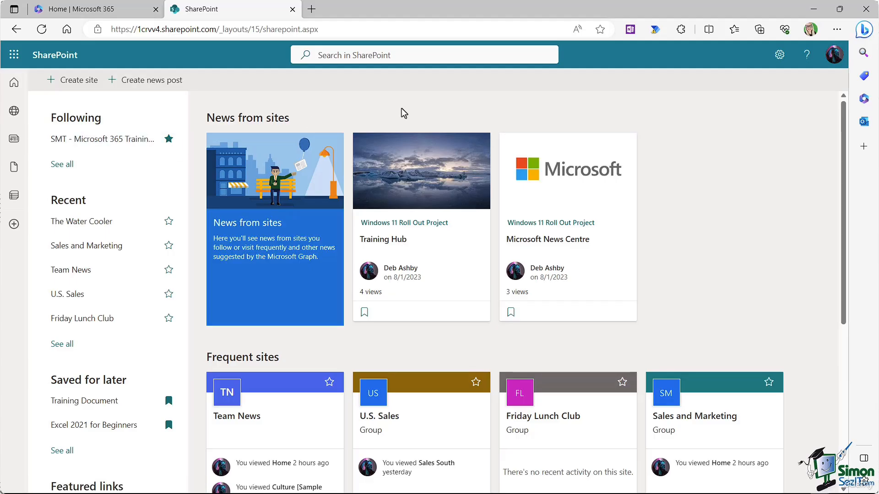
# Step: Star the Friday Lunch Club card under Frequent sites to follow it
pyautogui.scroll(-3, 691, 199)
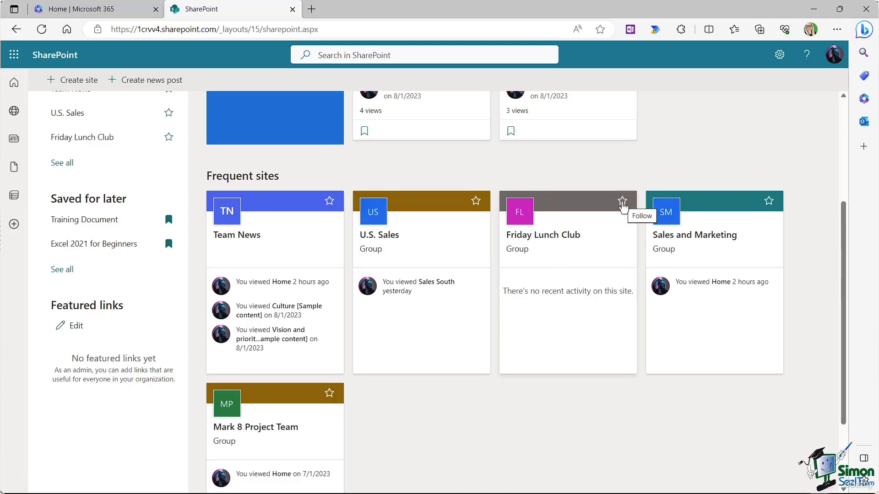
pyautogui.click(622, 202)
pyautogui.scroll(-1, 622, 205)
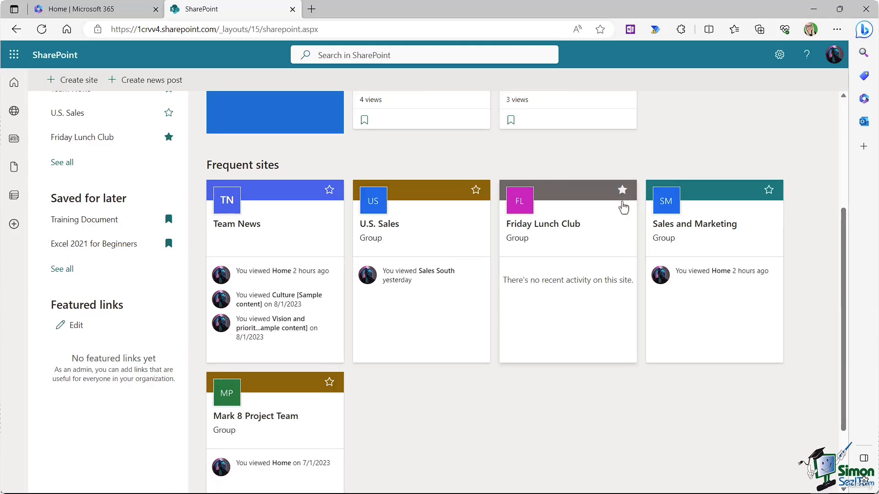
pyautogui.scroll(5, 540, 197)
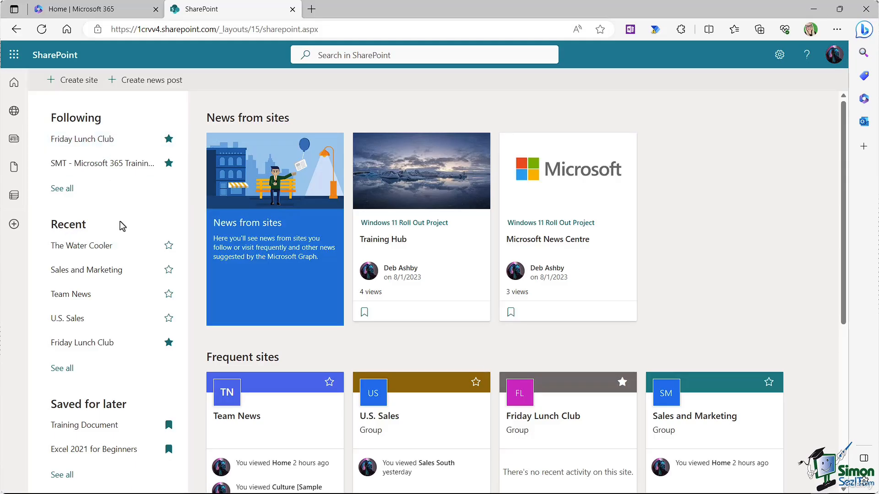
pyautogui.scroll(-1, 117, 211)
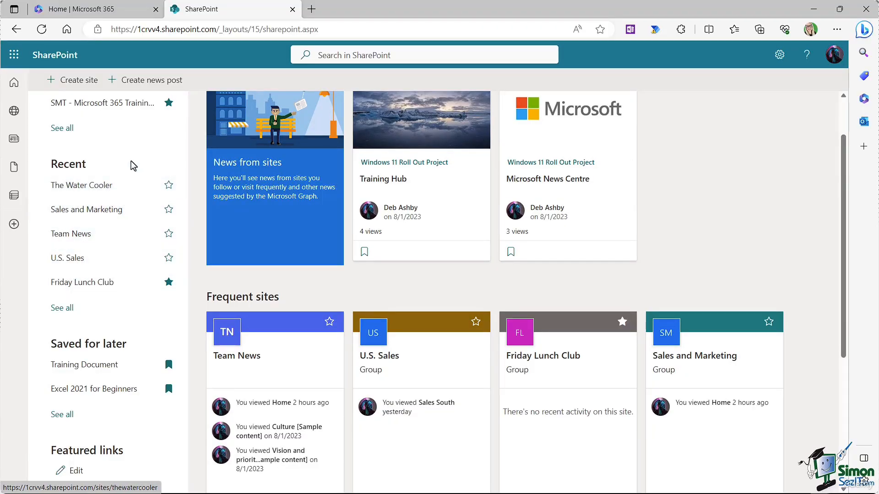
pyautogui.scroll(-2, 134, 163)
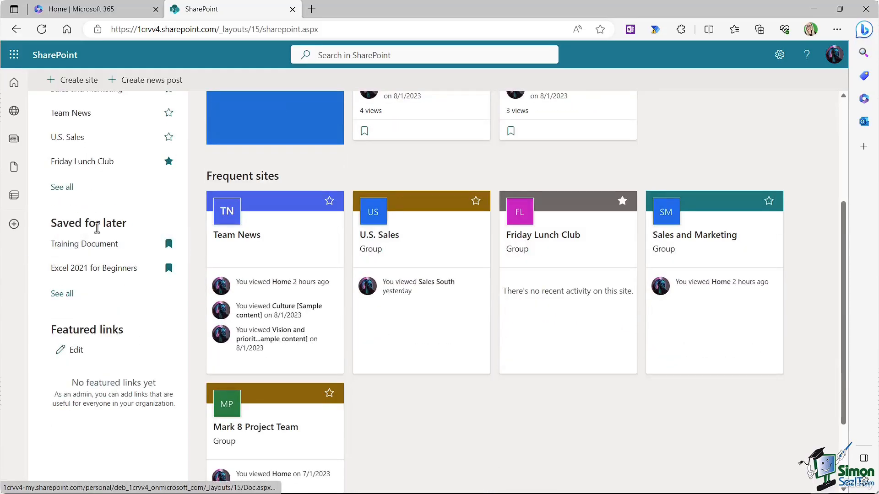
pyautogui.scroll(3, 369, 165)
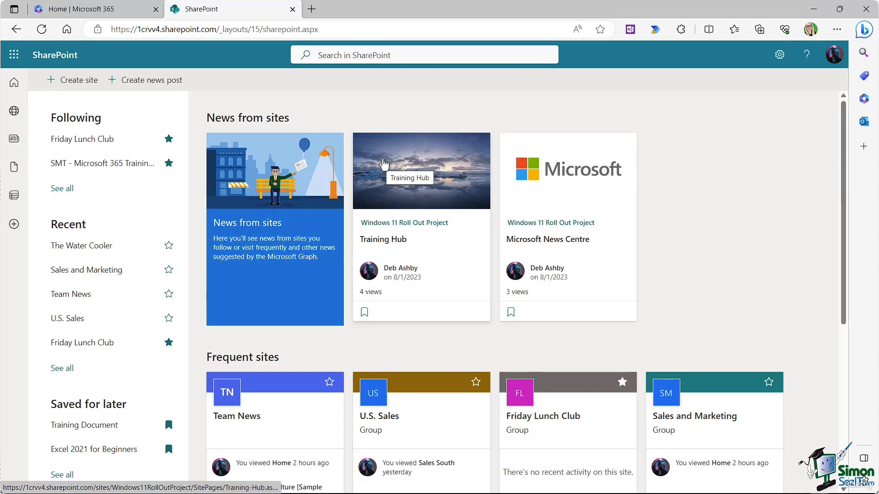
pyautogui.scroll(-1, 240, 204)
pyautogui.scroll(1, 240, 204)
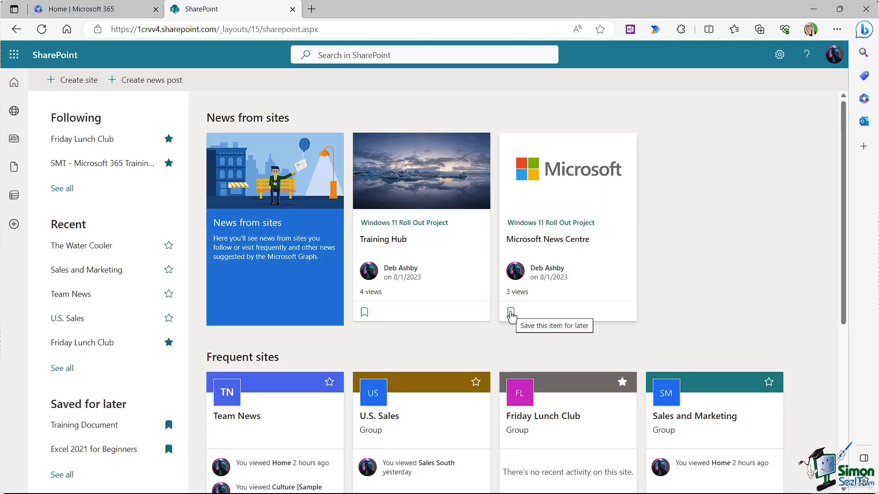
pyautogui.click(511, 312)
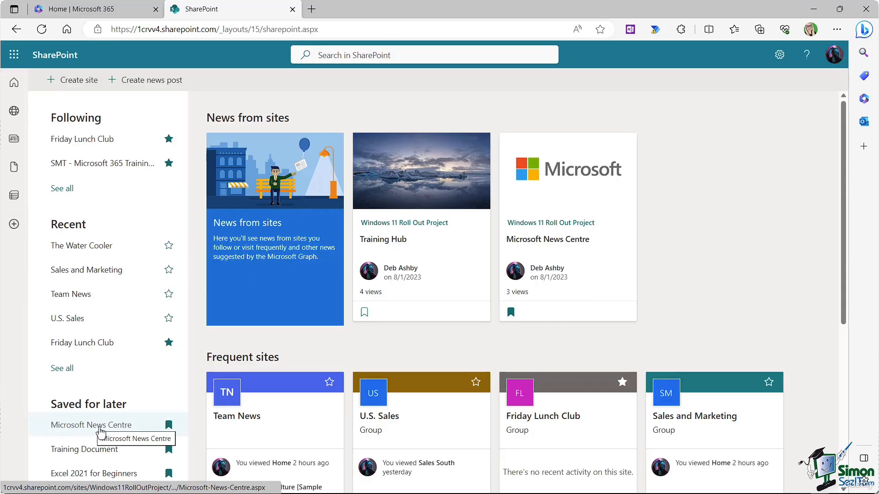
pyautogui.click(510, 314)
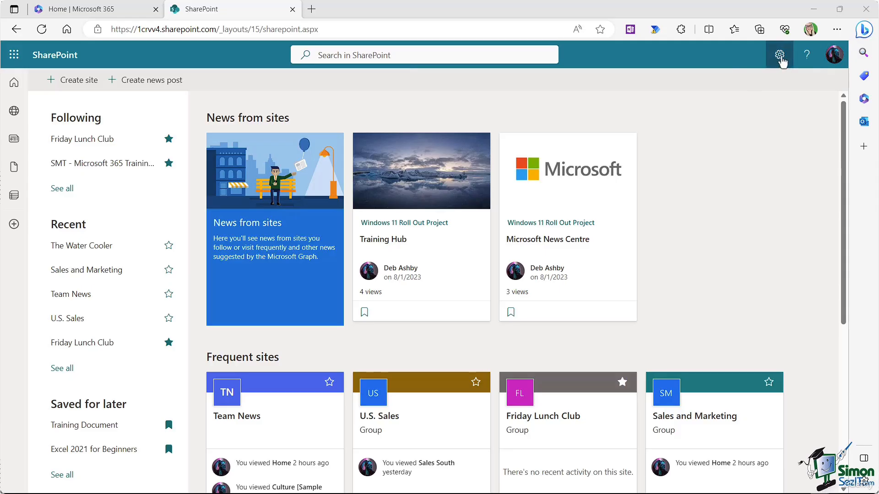
# Step: Open Site settings from the gear menu and look over its options
pyautogui.click(780, 56)
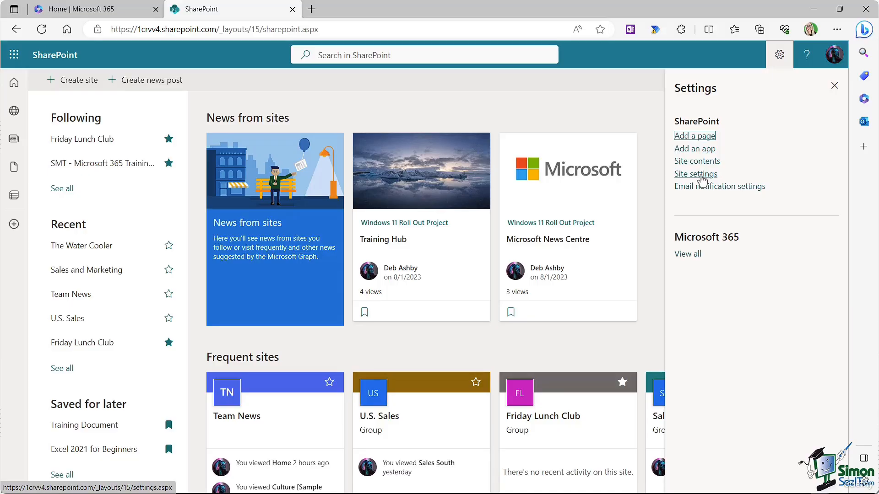
pyautogui.click(700, 176)
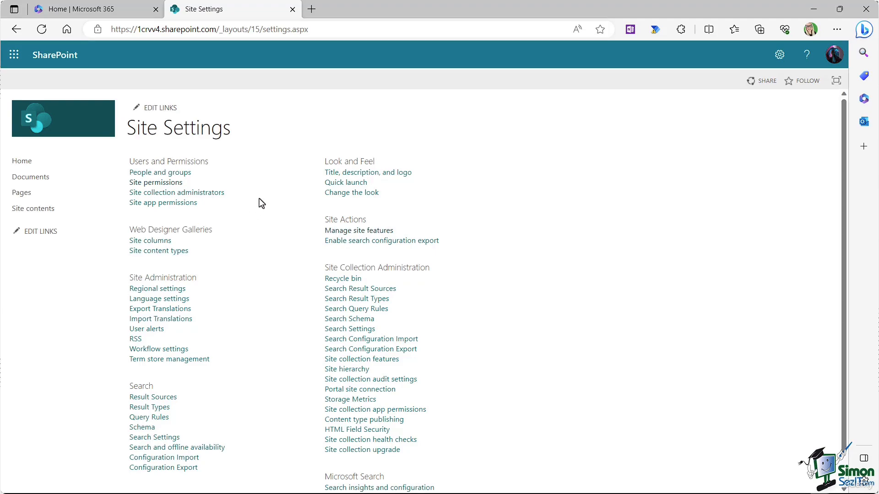
pyautogui.scroll(-1, 259, 201)
pyautogui.scroll(1, 261, 204)
# Step: From the SharePoint start page's Frequent sites, open the Mark 8 Project Team site
pyautogui.click(54, 55)
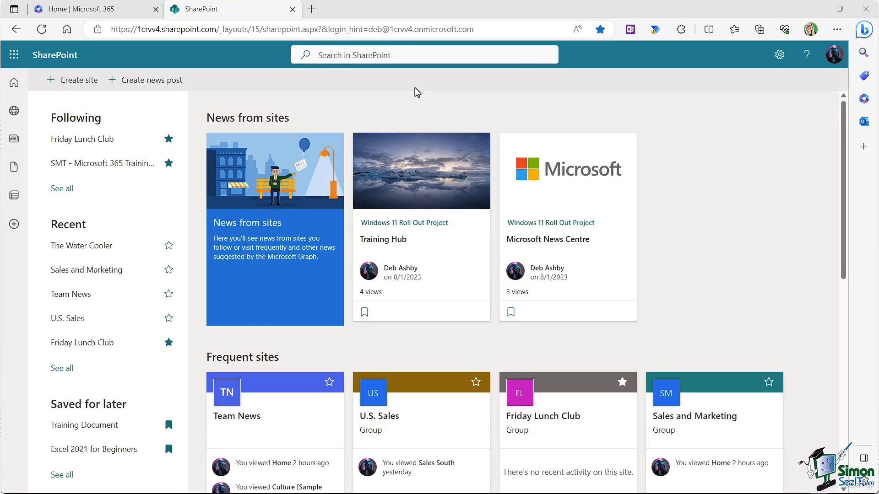
pyautogui.scroll(-4, 697, 212)
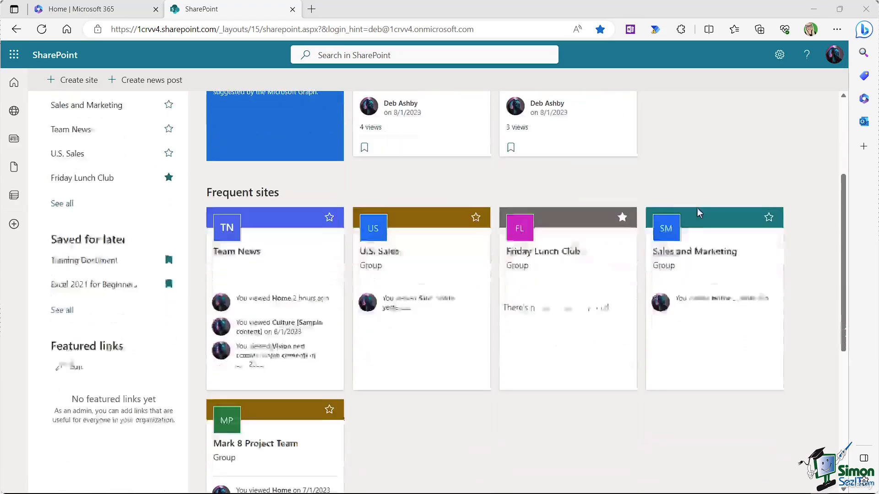
pyautogui.scroll(-2, 697, 212)
pyautogui.scroll(-2, 696, 211)
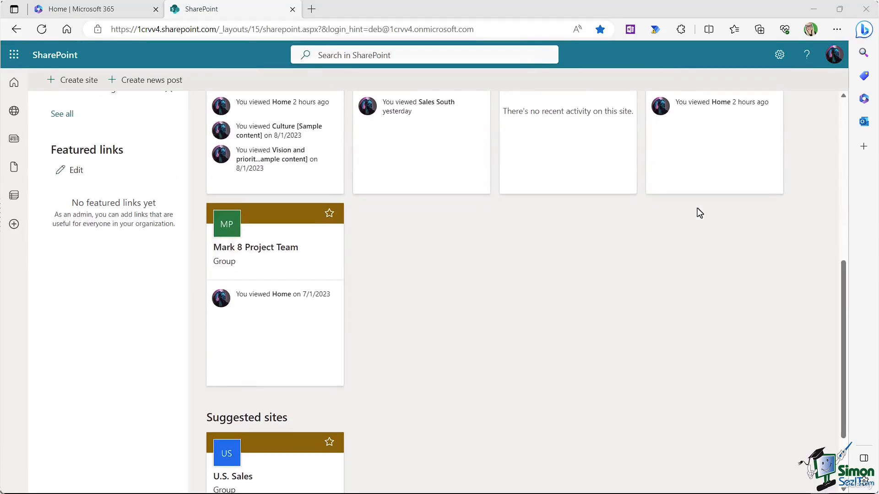
pyautogui.click(254, 251)
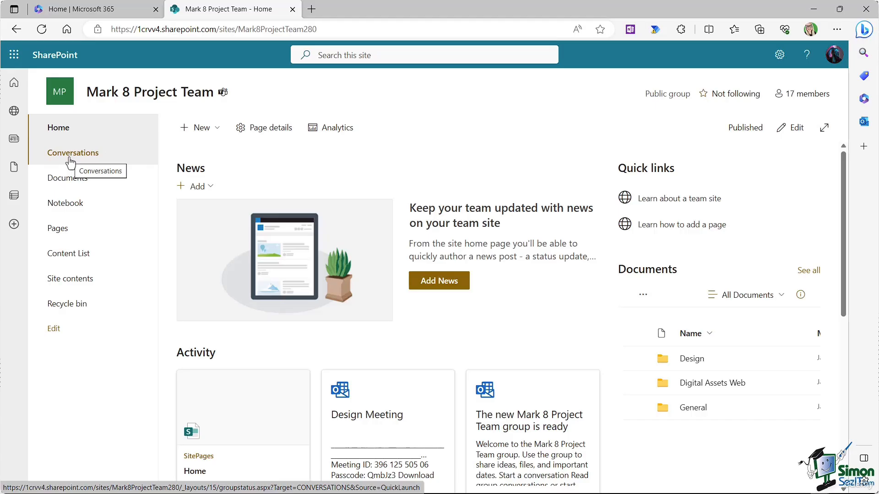
# Step: Visit Documents, cancel the navigation edits, and go back to the Mark 8 Home page
pyautogui.click(66, 181)
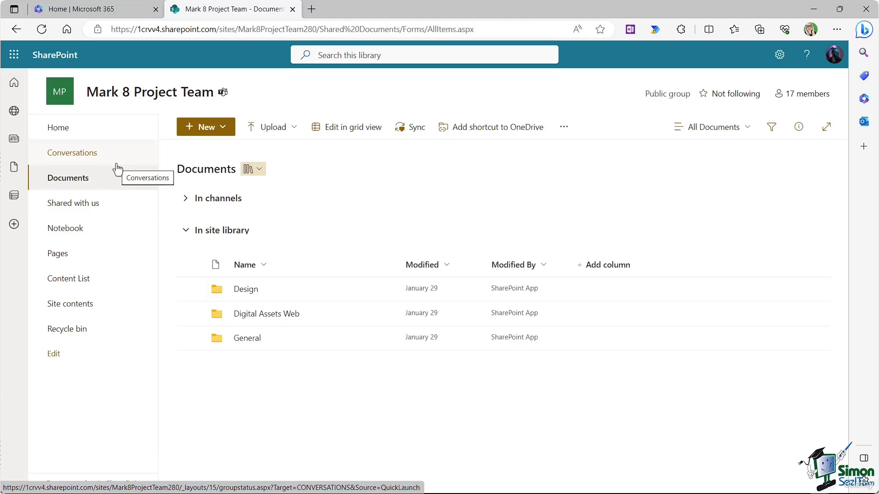
pyautogui.click(53, 355)
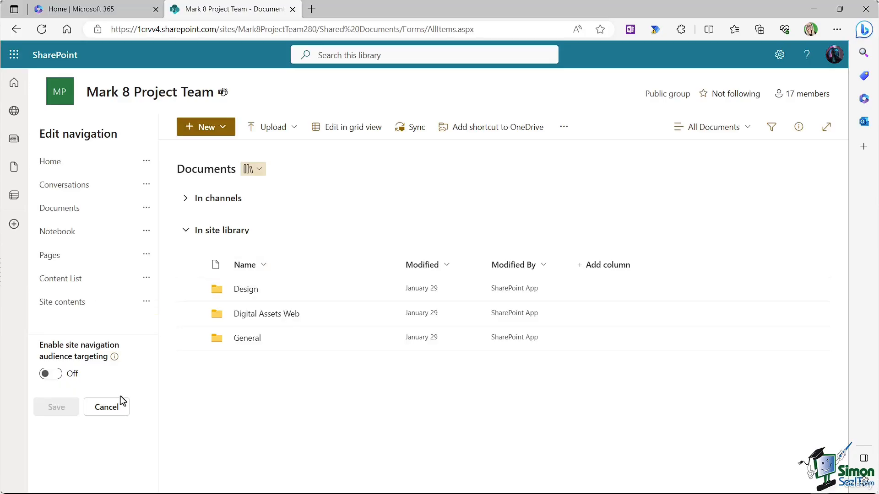
pyautogui.click(106, 407)
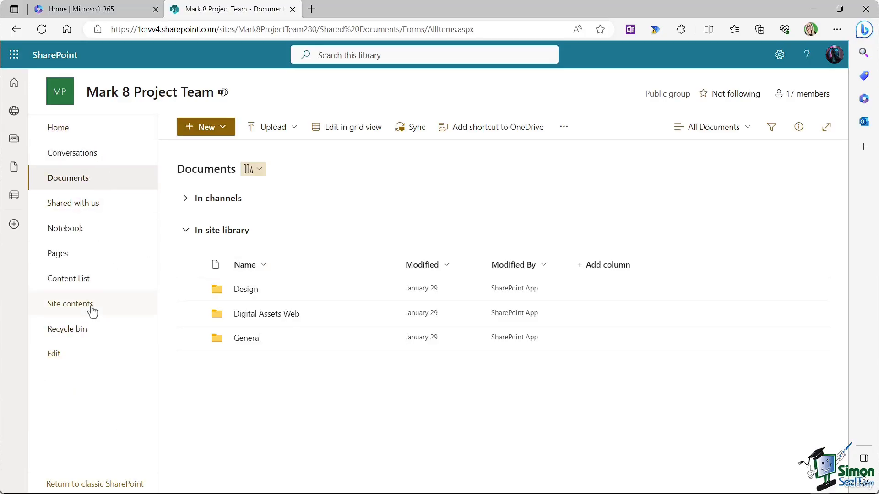
pyautogui.click(58, 130)
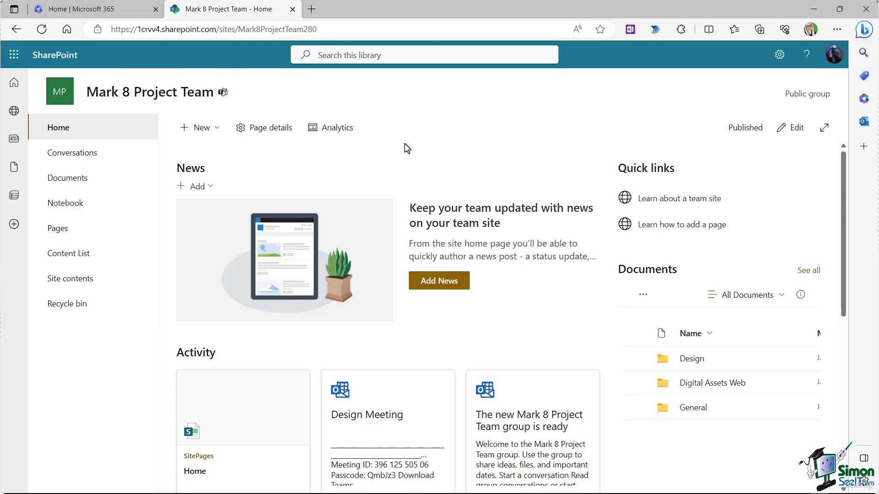
# Step: Return to the SharePoint start page via the header link and scroll through its news and sites
pyautogui.click(55, 57)
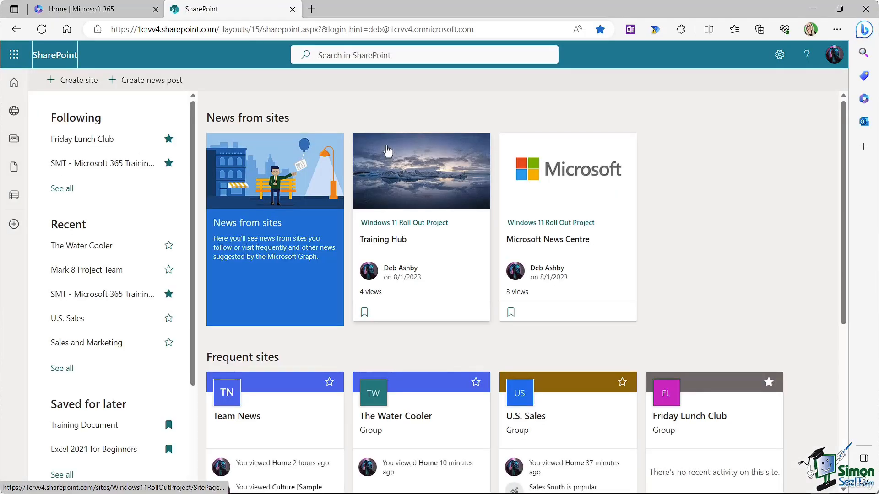
pyautogui.scroll(-3, 760, 216)
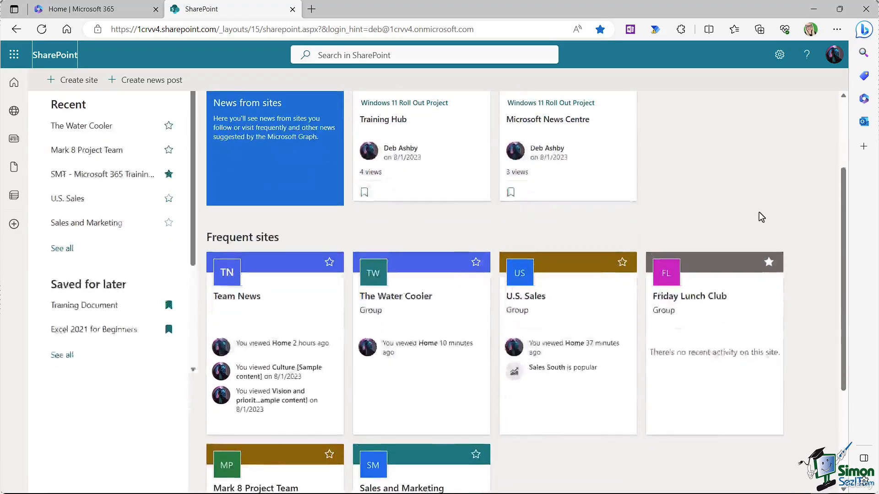
pyautogui.scroll(3, 760, 215)
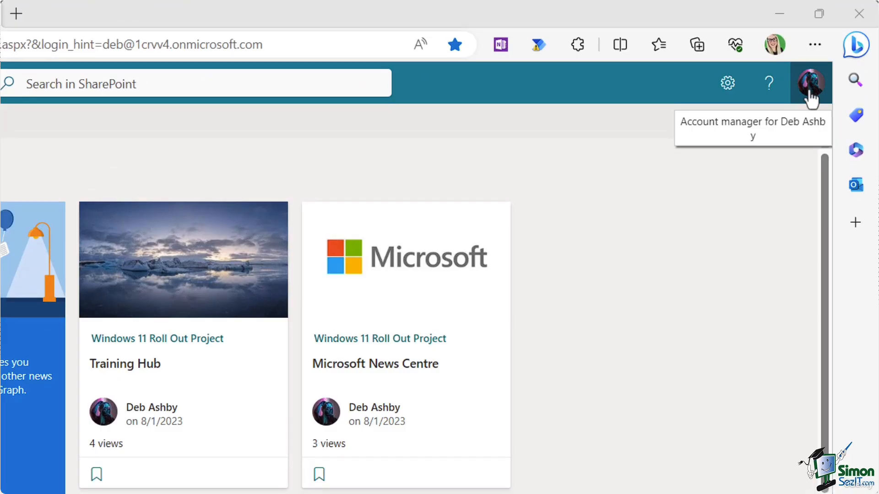
# Step: Open My Microsoft 365 profile from the account picture menu, launching Delve in a new tab
pyautogui.click(811, 85)
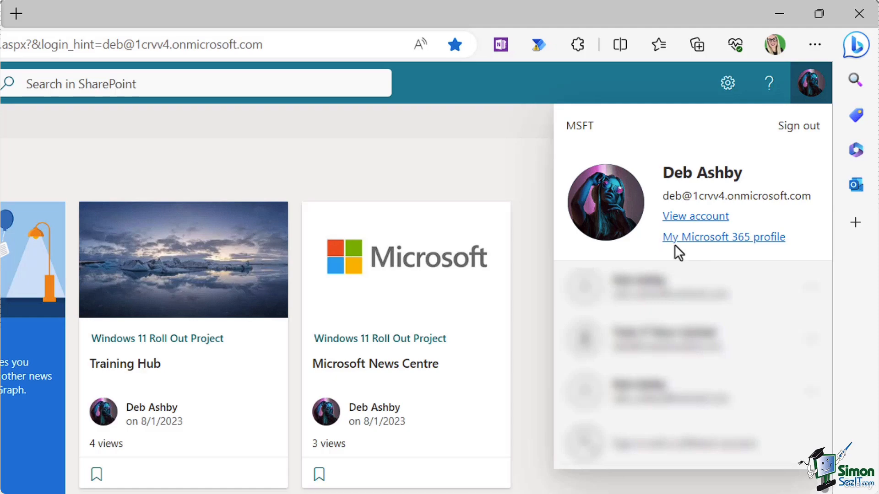
pyautogui.click(712, 238)
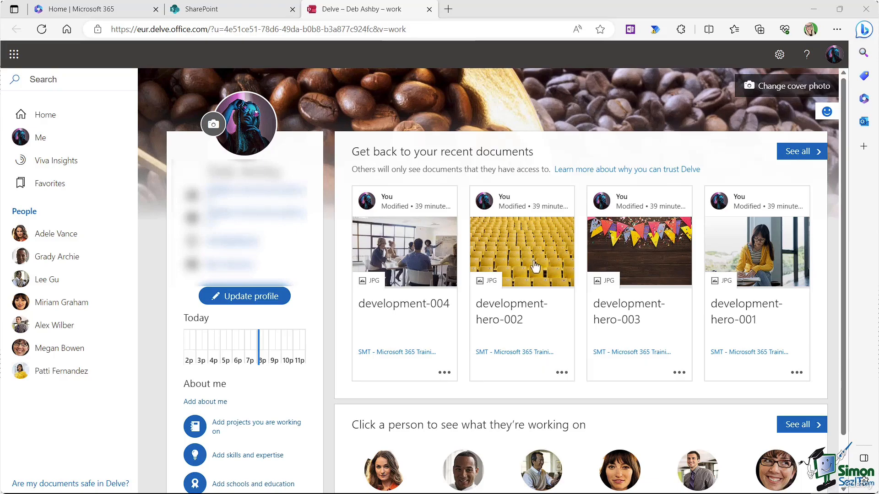
pyautogui.scroll(-1, 518, 361)
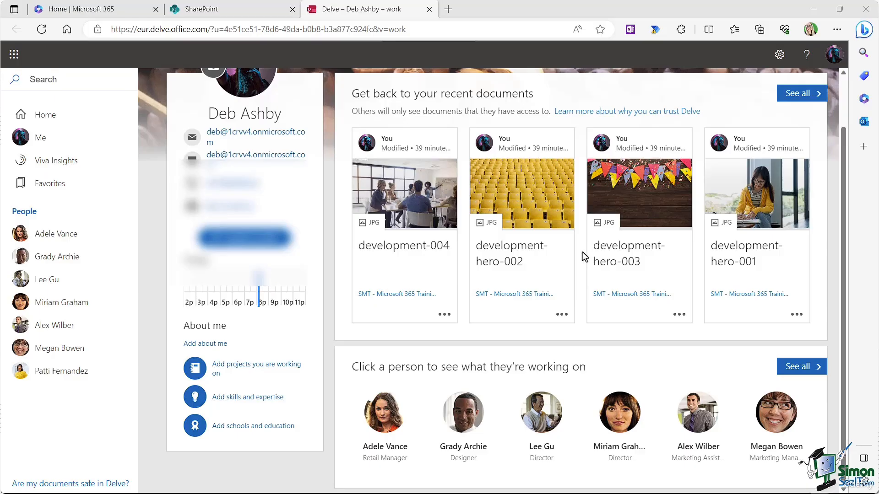
pyautogui.scroll(2, 582, 251)
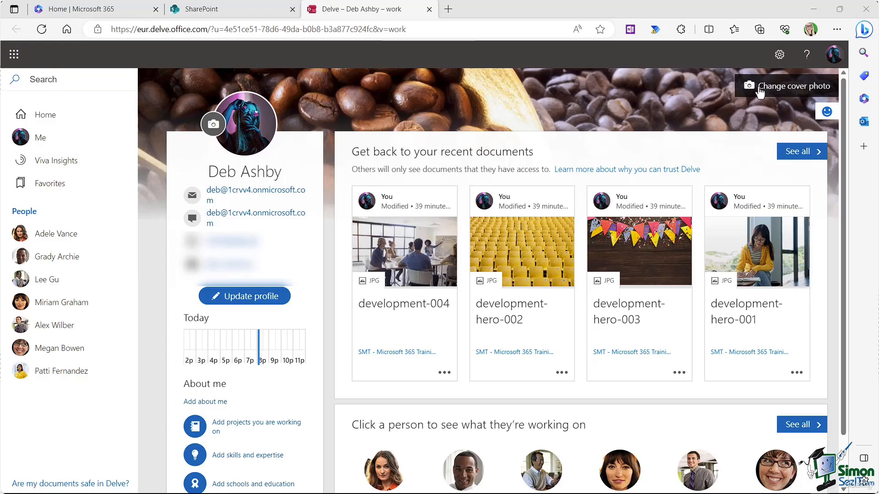
# Step: Set the Delve cover photo to the crater lake image from the Landscapes theme
pyautogui.click(782, 92)
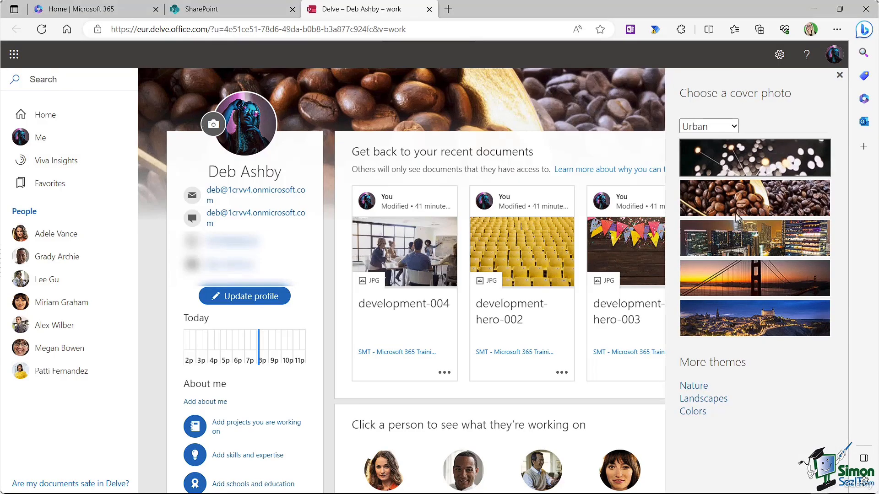
pyautogui.click(734, 128)
pyautogui.click(717, 155)
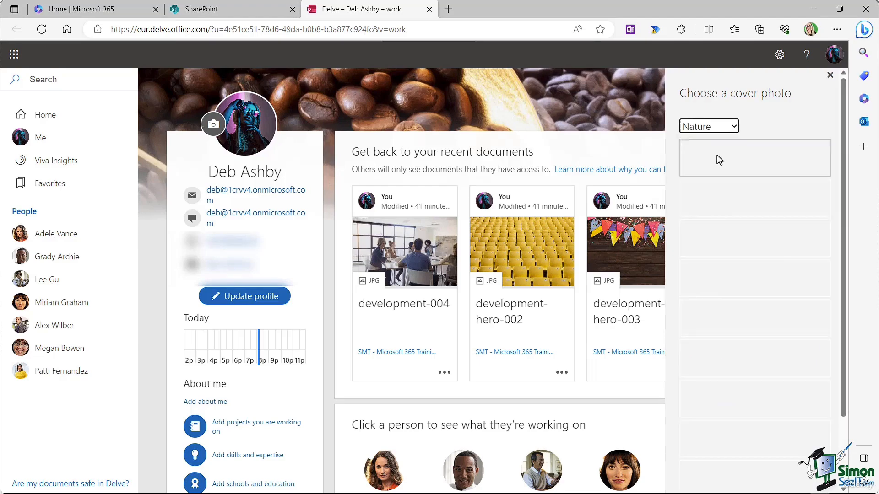
pyautogui.click(716, 155)
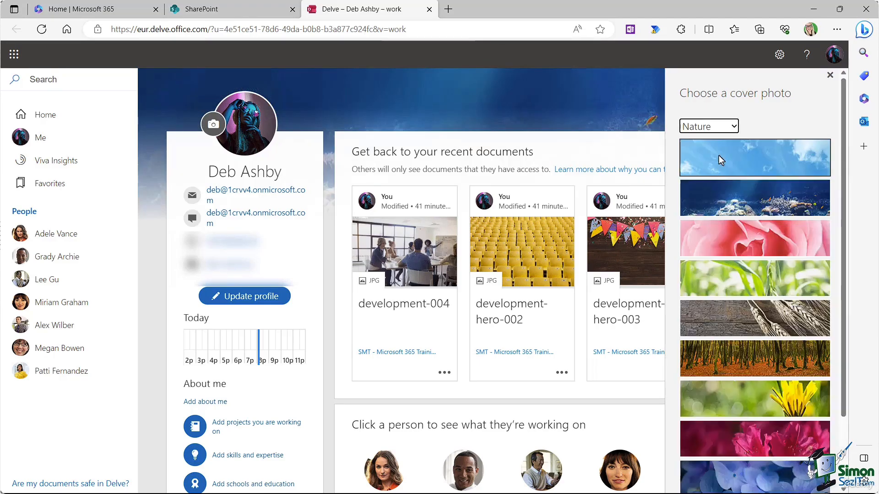
pyautogui.click(734, 127)
pyautogui.click(717, 169)
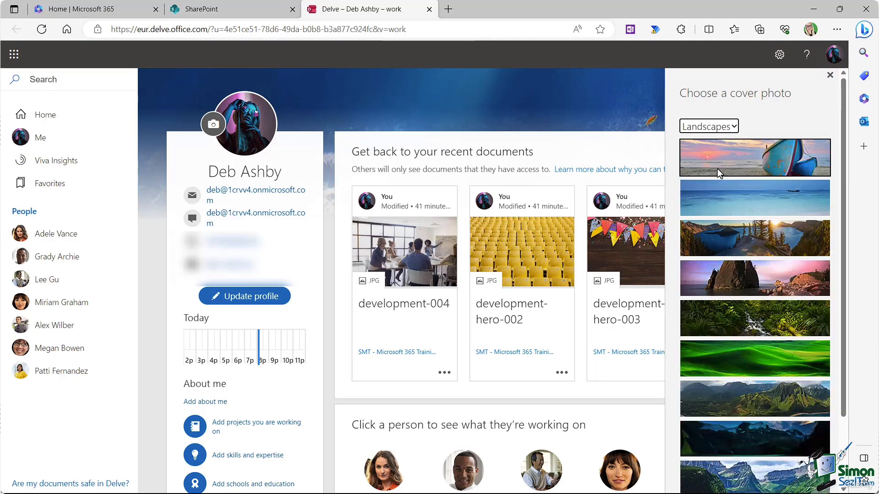
pyautogui.click(751, 240)
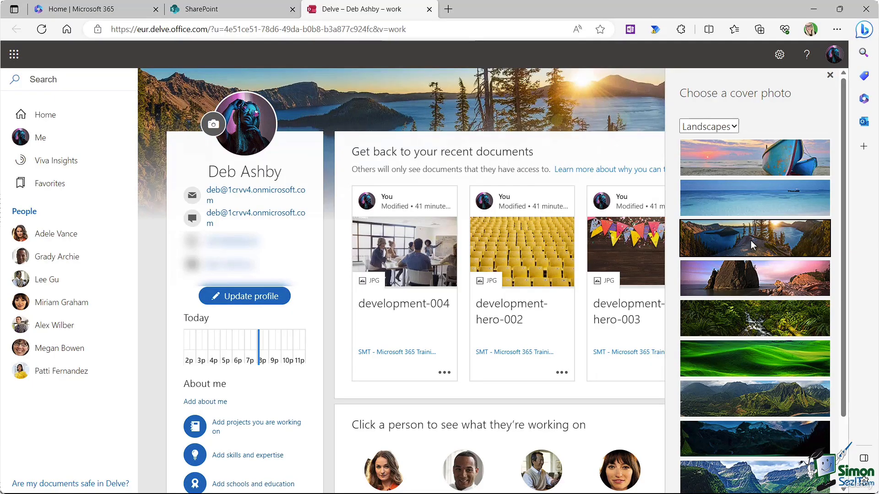
pyautogui.scroll(-2, 798, 264)
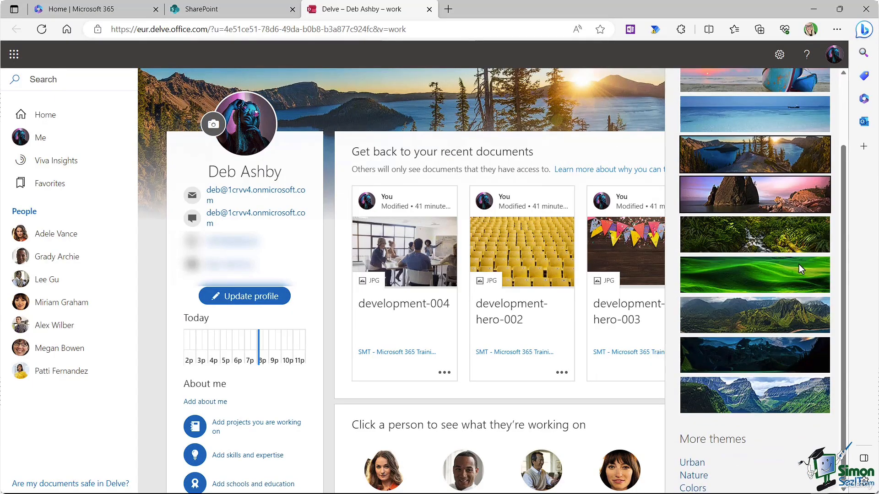
pyautogui.scroll(2, 798, 264)
pyautogui.click(832, 83)
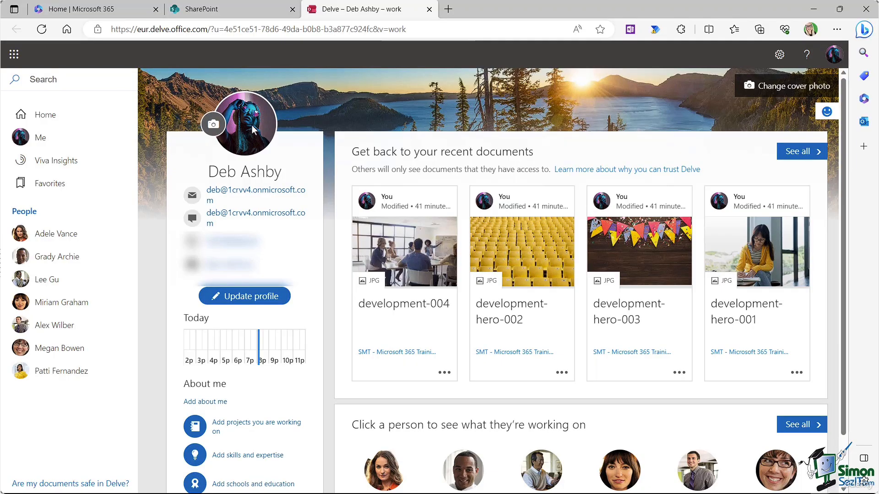
# Step: Upload the portrait image file as a new profile photo
pyautogui.click(213, 124)
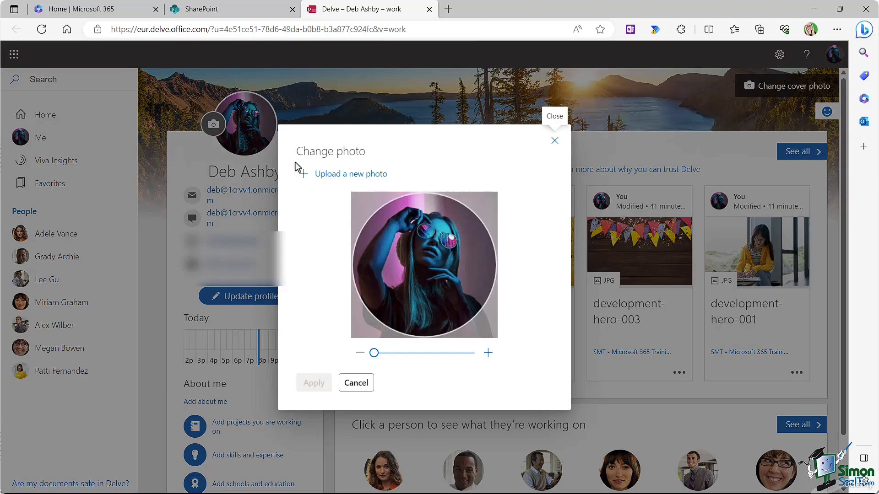
pyautogui.click(329, 176)
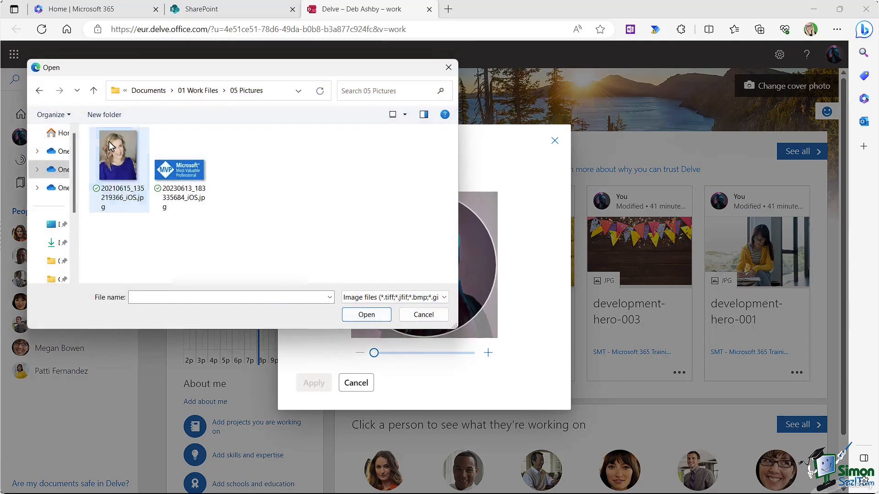
pyautogui.click(110, 146)
pyautogui.click(366, 314)
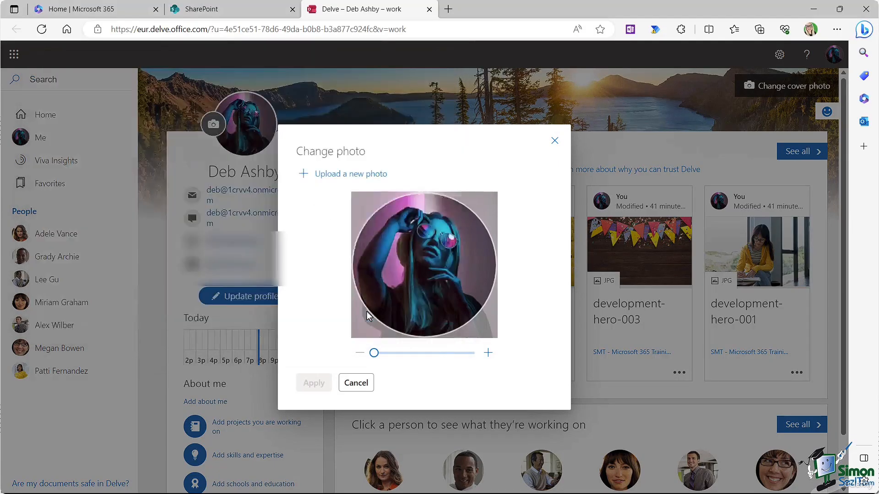
# Step: Fit the photo in the crop circle, apply it, and reload the page to show it
pyautogui.moveTo(374, 353)
pyautogui.mouseDown()
pyautogui.moveTo(397, 354)
pyautogui.moveTo(373, 355)
pyautogui.mouseUp()
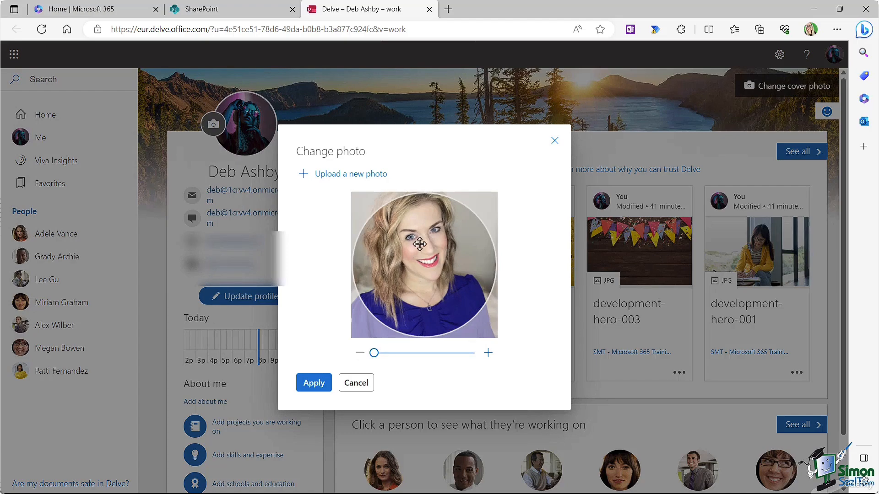
pyautogui.moveTo(417, 246); pyautogui.dragTo(417, 260)
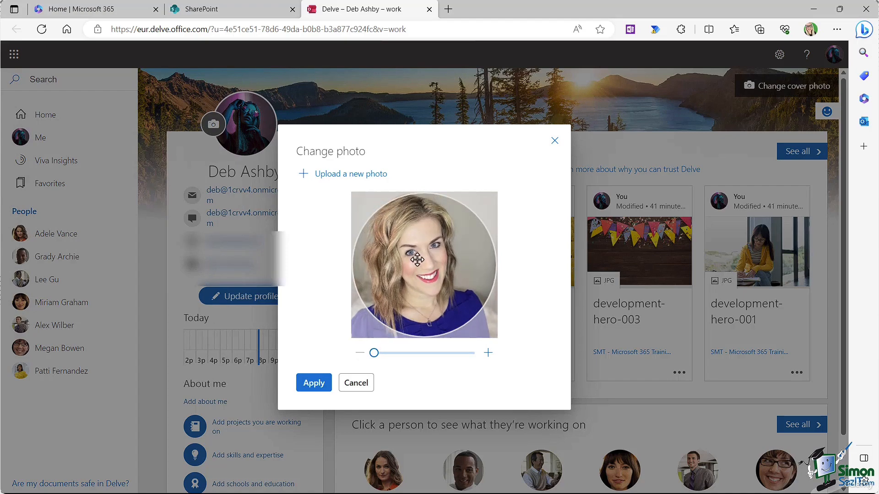
pyautogui.click(318, 387)
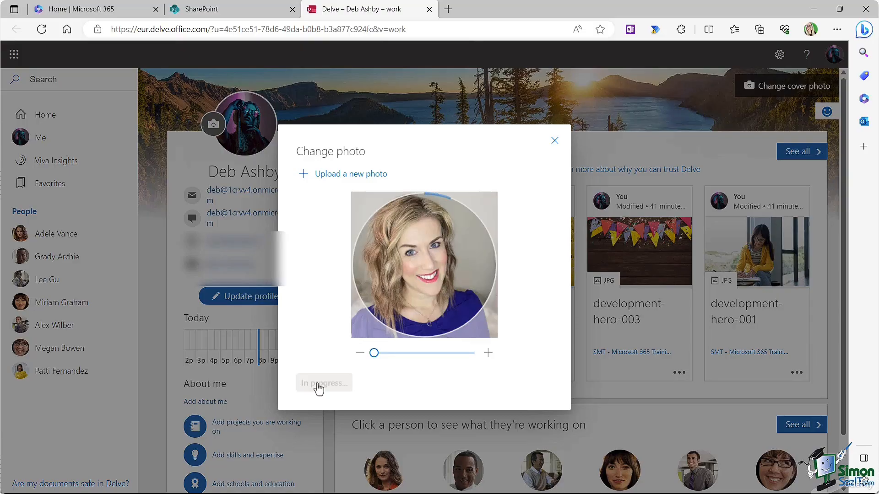
pyautogui.click(554, 141)
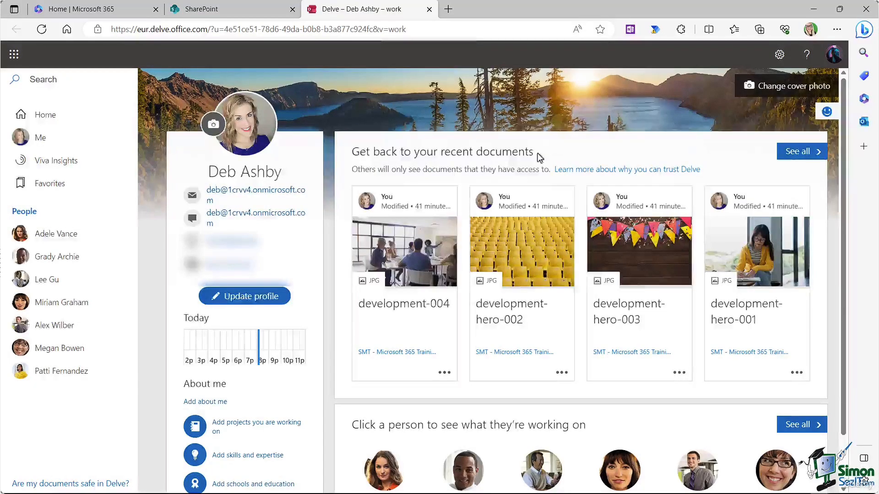
pyautogui.click(42, 29)
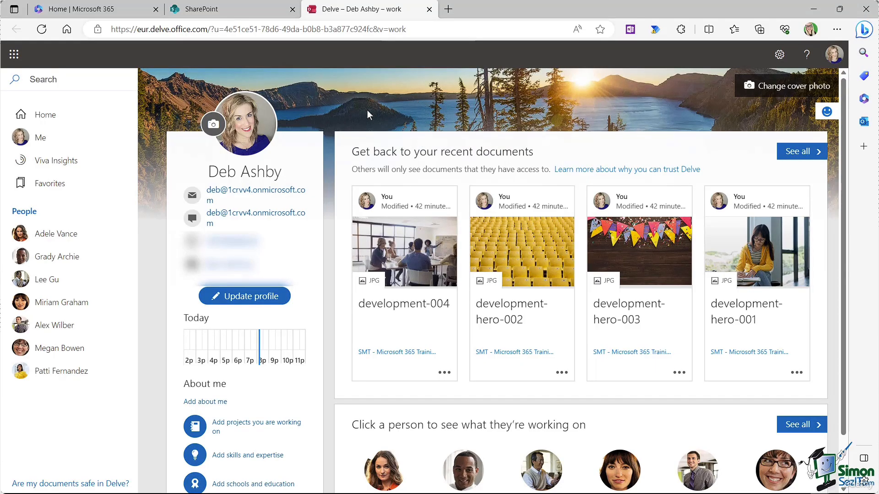
pyautogui.click(265, 292)
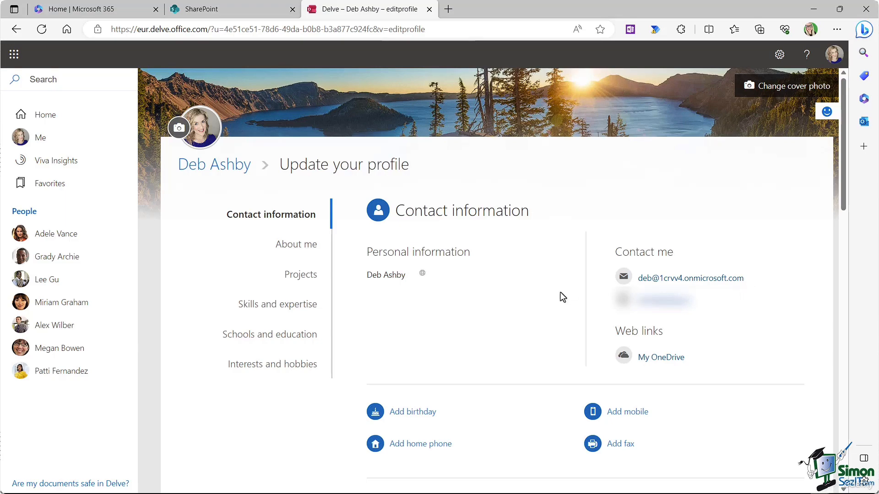
# Step: Paste the Microsoft MVP and Content Creator introduction into About me and save it
pyautogui.click(296, 246)
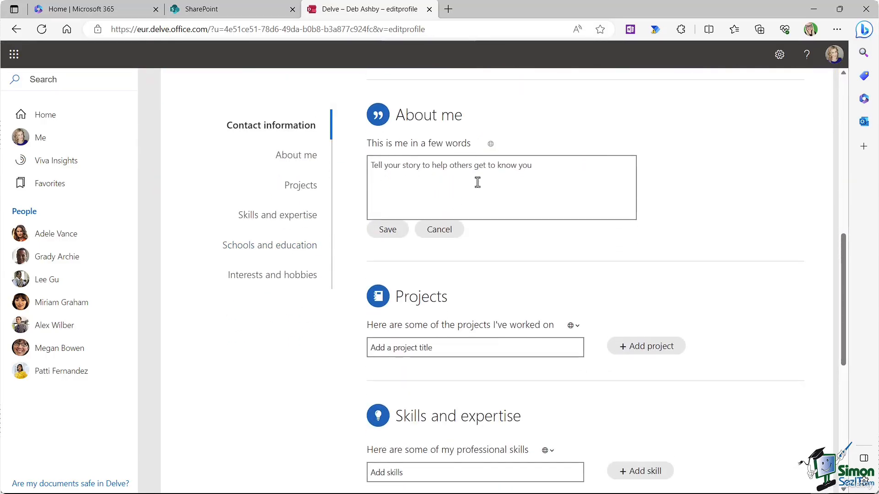
pyautogui.click(446, 166)
pyautogui.write("Hi, I'm Deb. I'm a Microsoft MVP and Content Creator.")
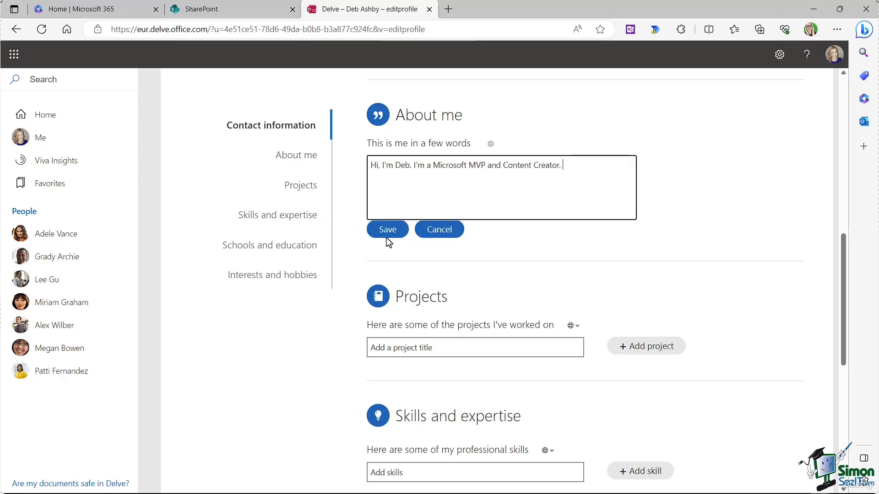
pyautogui.click(386, 235)
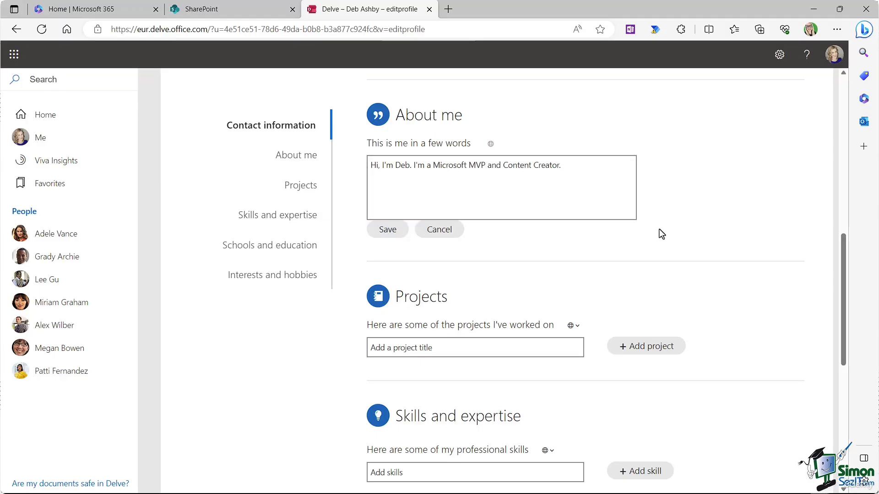
pyautogui.scroll(-3, 659, 228)
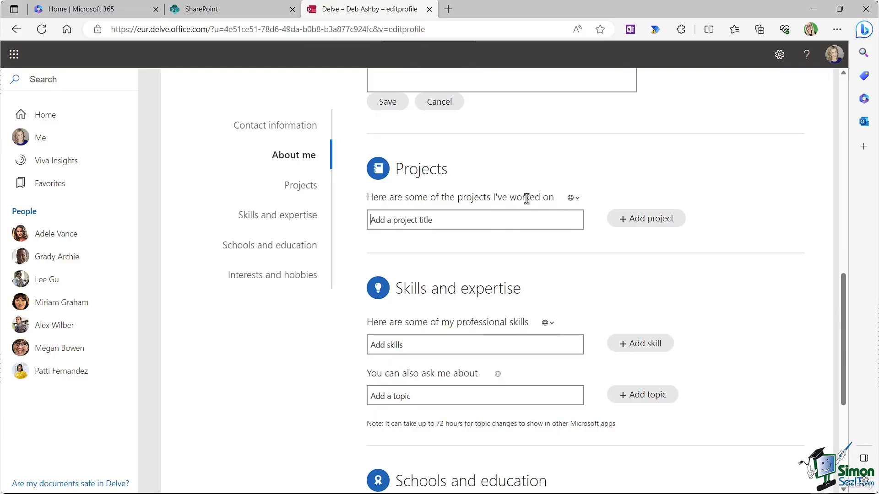
# Step: Add 'Microsoft 365 Global Roll out Project' to projects and Excel, Word, PowerPoint as skills
pyautogui.write('Microsoft 365 Global Roll out Project')
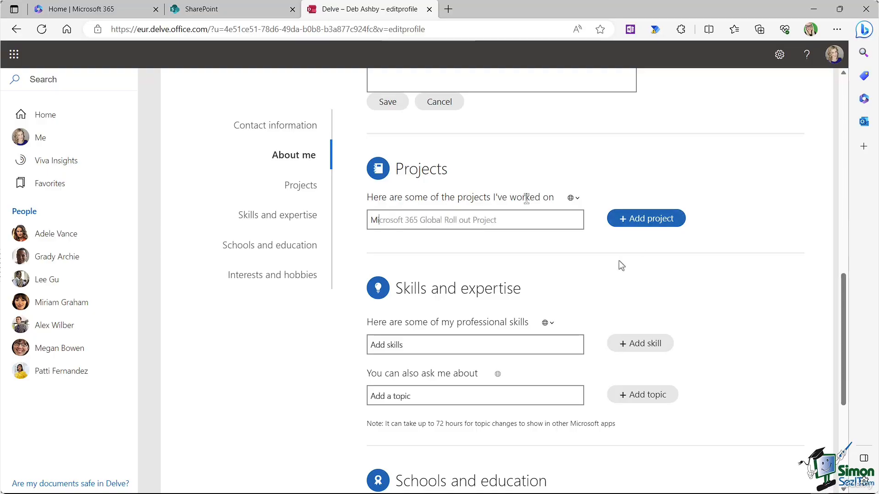
pyautogui.click(645, 221)
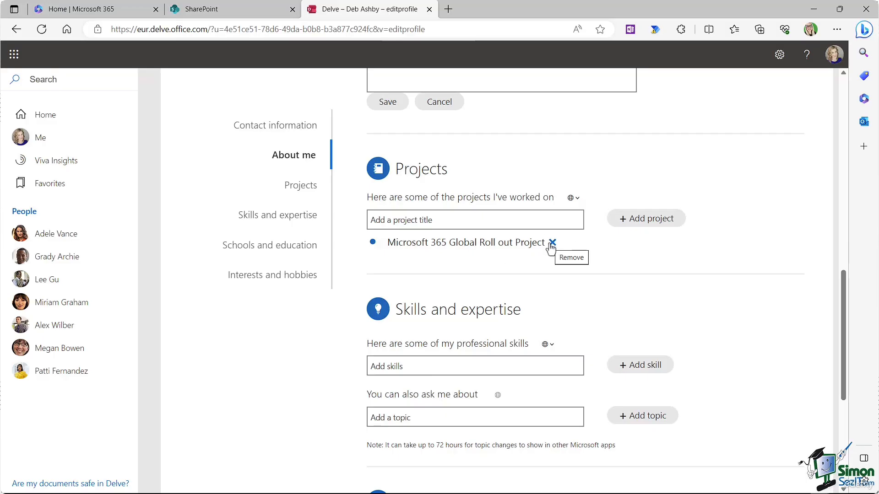
pyautogui.scroll(-4, 647, 243)
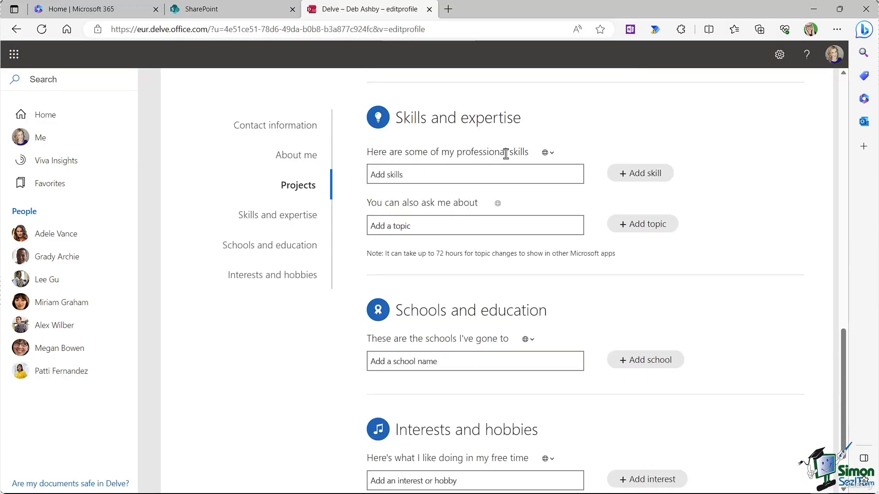
pyautogui.write('Ex')
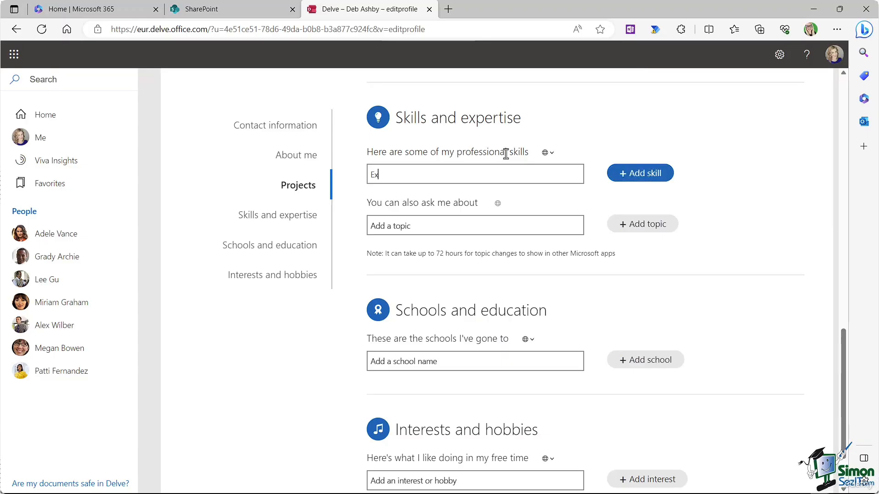
pyautogui.write('cel')
pyautogui.press('Return')
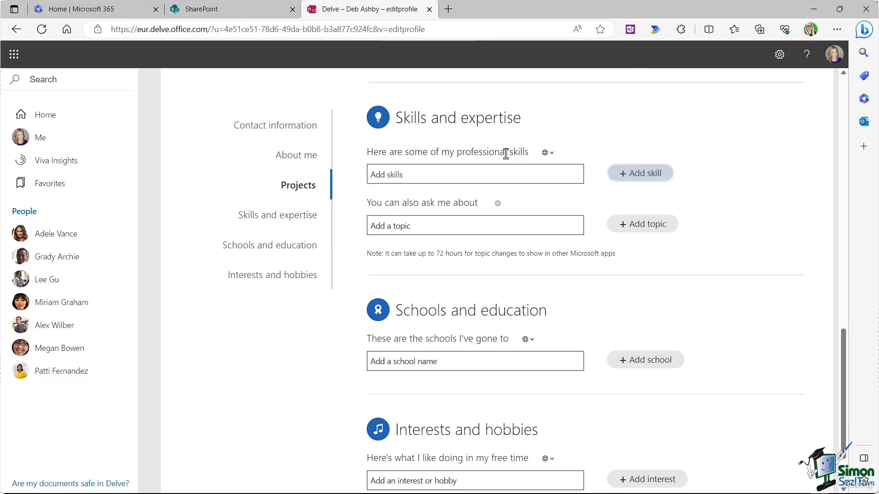
pyautogui.write('Word')
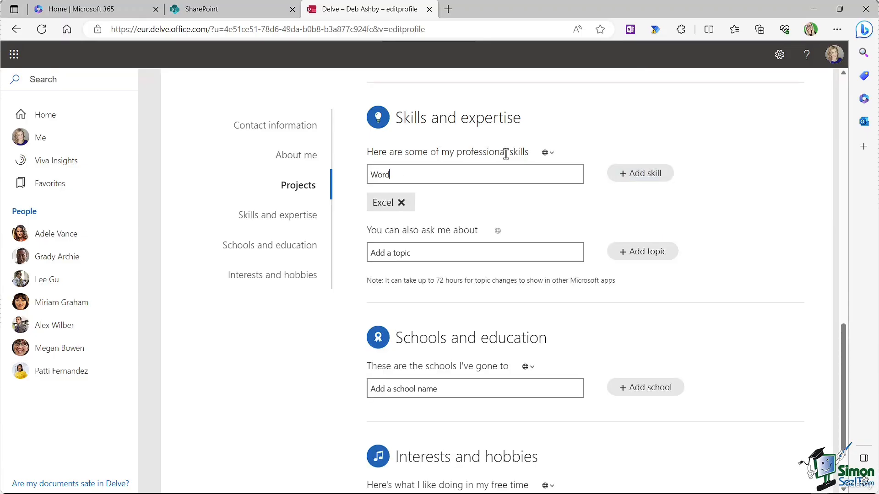
pyautogui.press('Return')
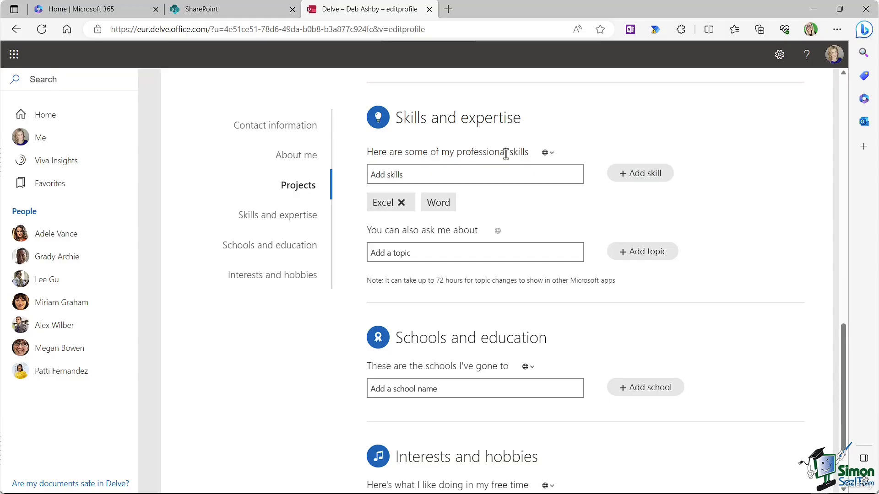
pyautogui.write('PowerPoint')
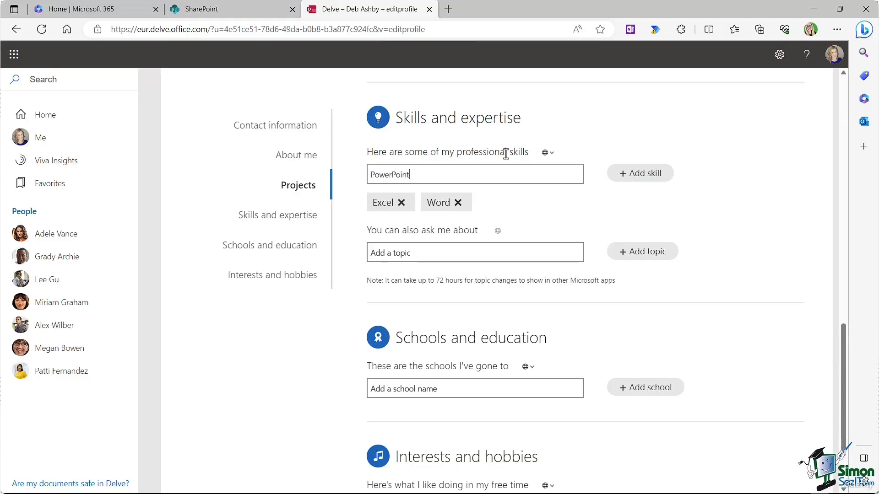
pyautogui.press('Return')
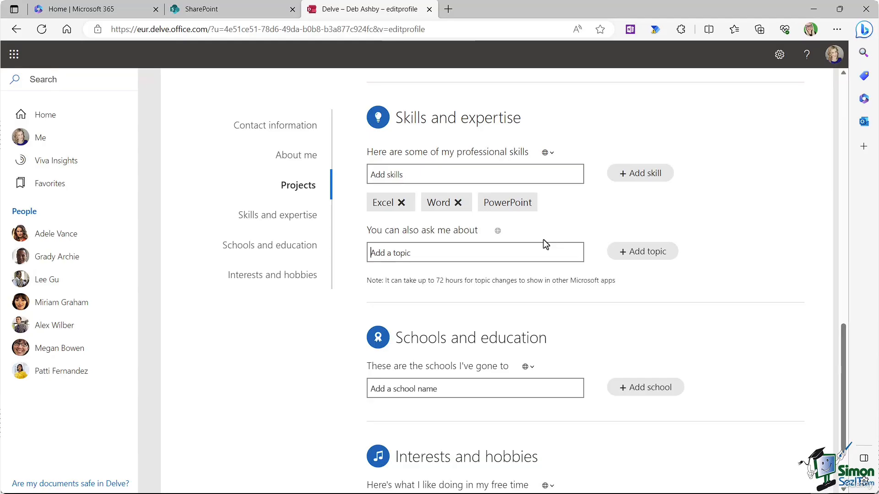
# Step: Add Running and Yoga as topics people can ask about
pyautogui.write('Running')
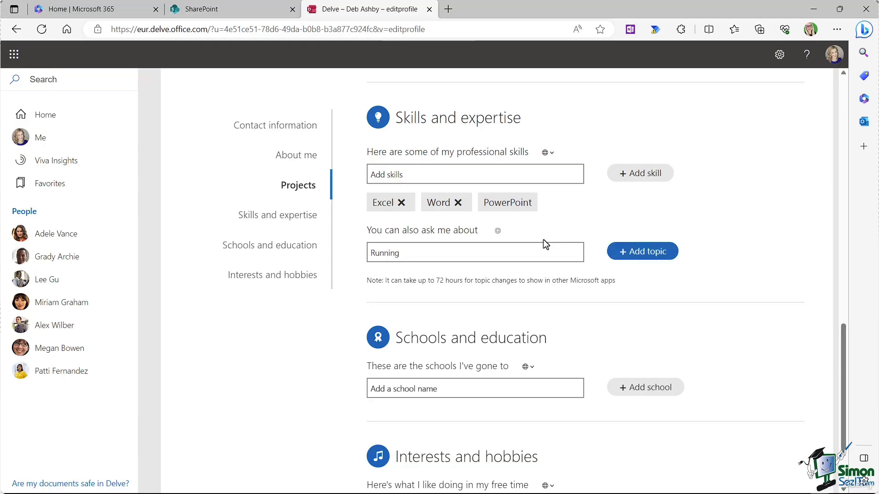
pyautogui.press('Return')
pyautogui.write('Yoga')
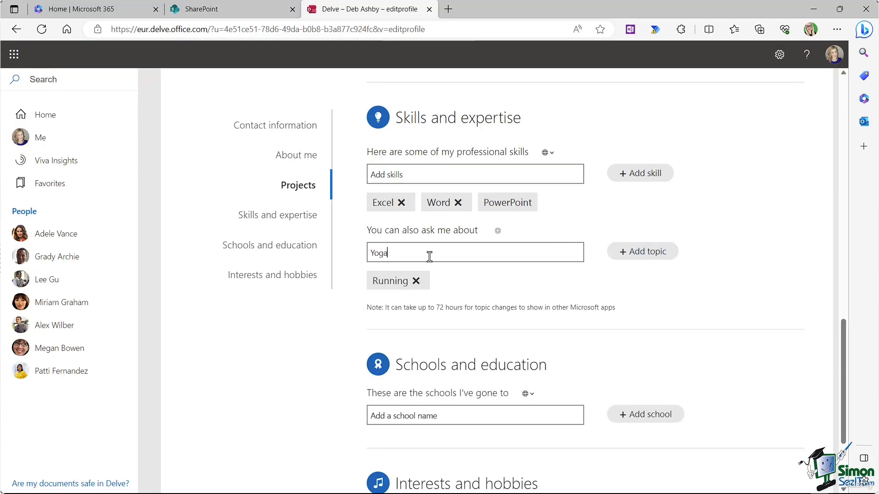
pyautogui.press('Return')
pyautogui.scroll(-3, 538, 281)
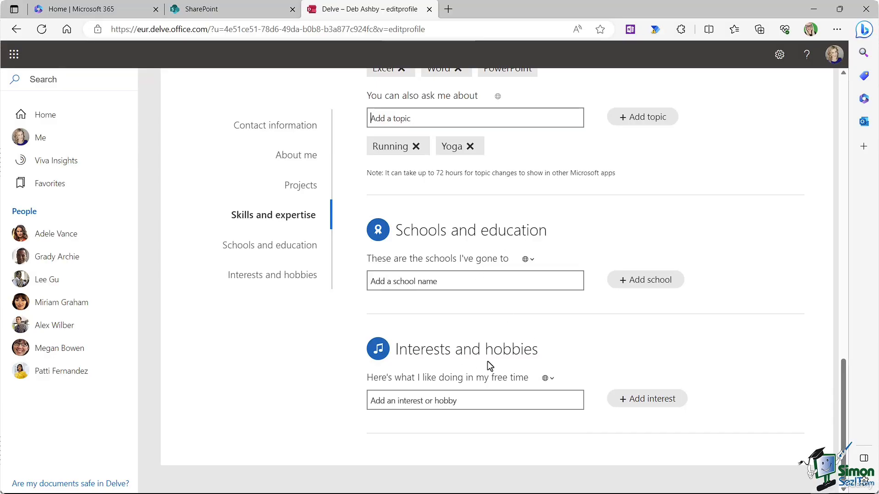
# Step: Open a colleague's recent documents page under People, then their full profile details
pyautogui.scroll(15, 487, 361)
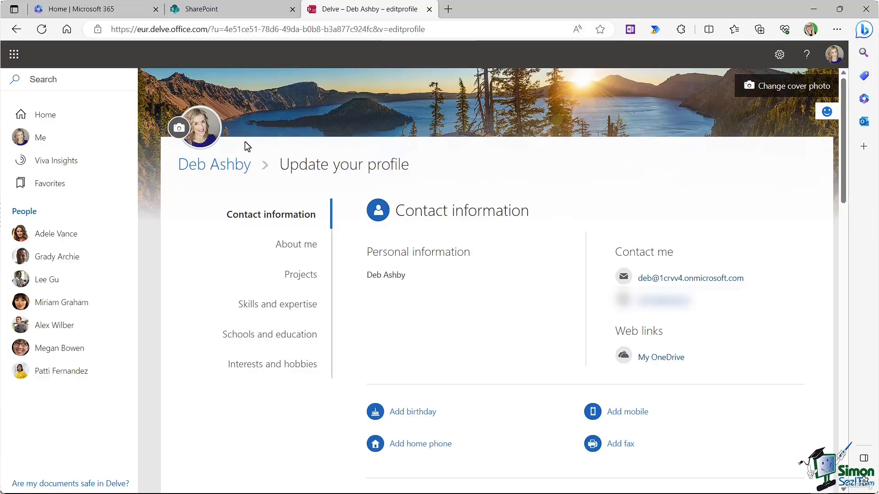
pyautogui.click(57, 233)
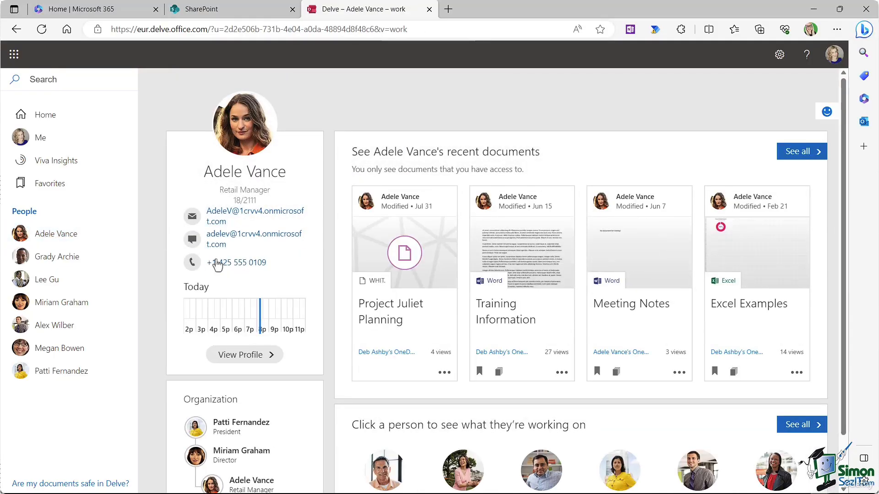
pyautogui.click(245, 356)
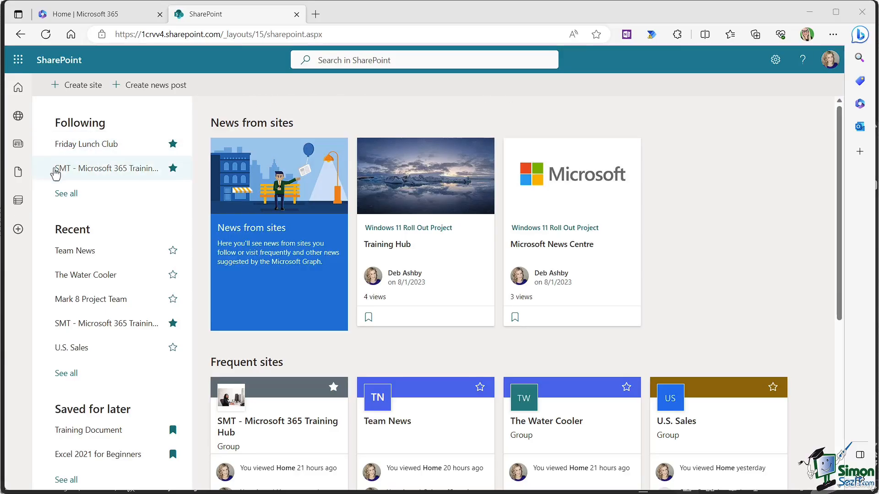
# Step: Open the SMT - Microsoft 365 Training Hub site from Following and show its Site contents
pyautogui.click(114, 172)
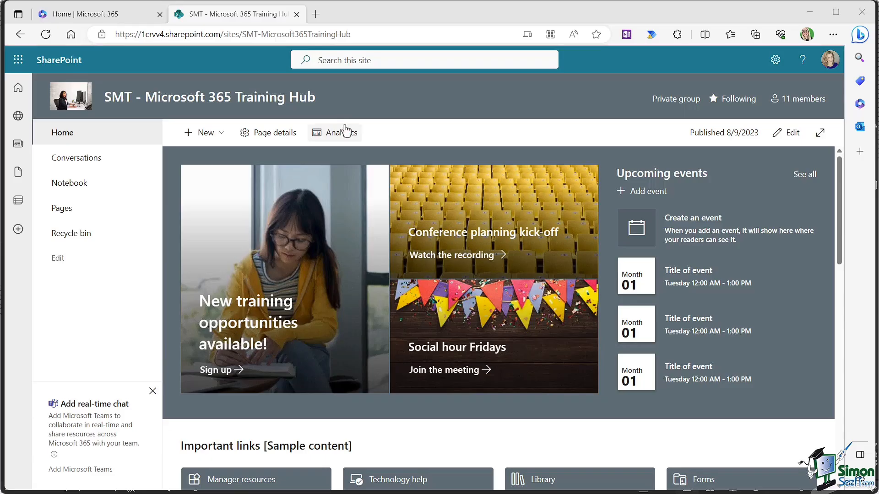
pyautogui.click(775, 61)
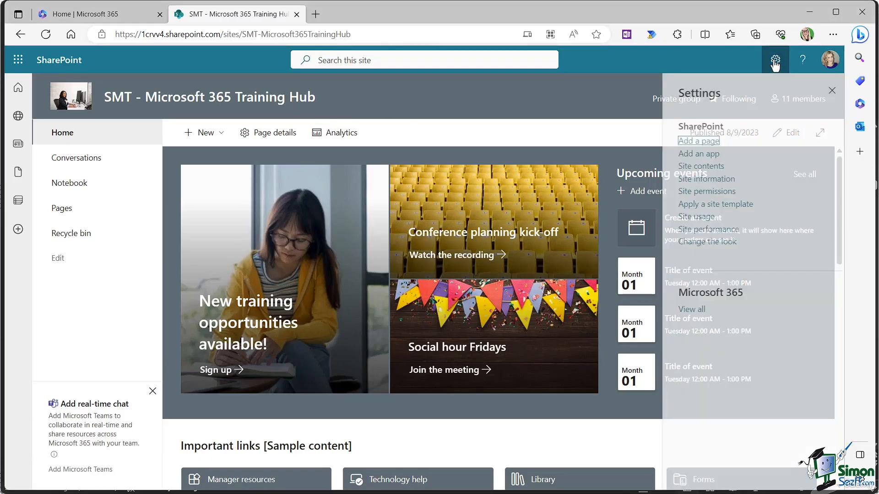
pyautogui.click(691, 166)
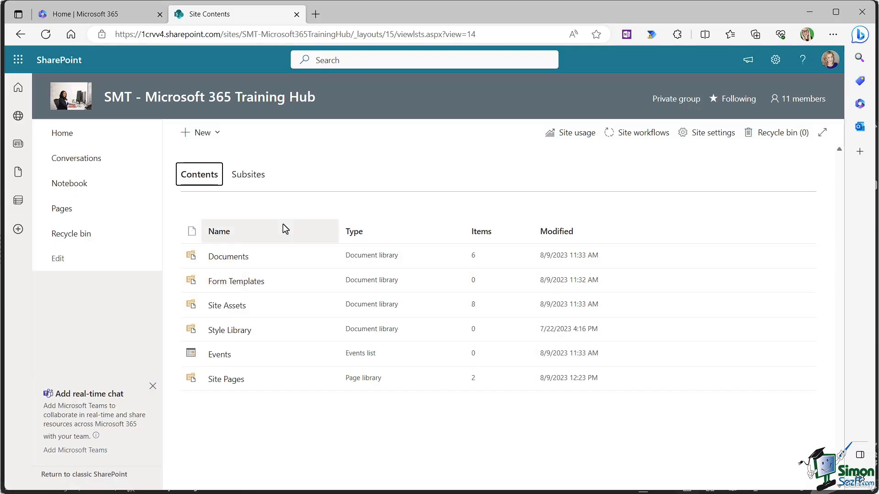
# Step: Delete the Home.aspx page from the Site Pages library
pyautogui.click(221, 383)
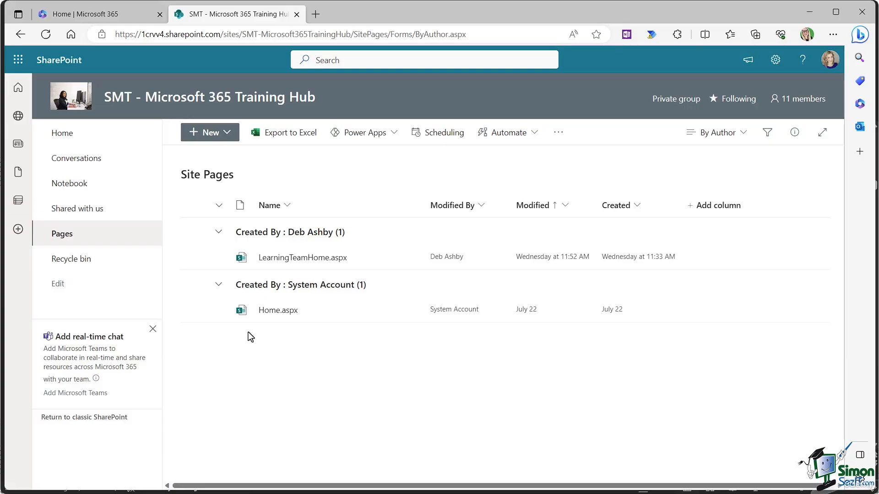
pyautogui.moveTo(275, 319)
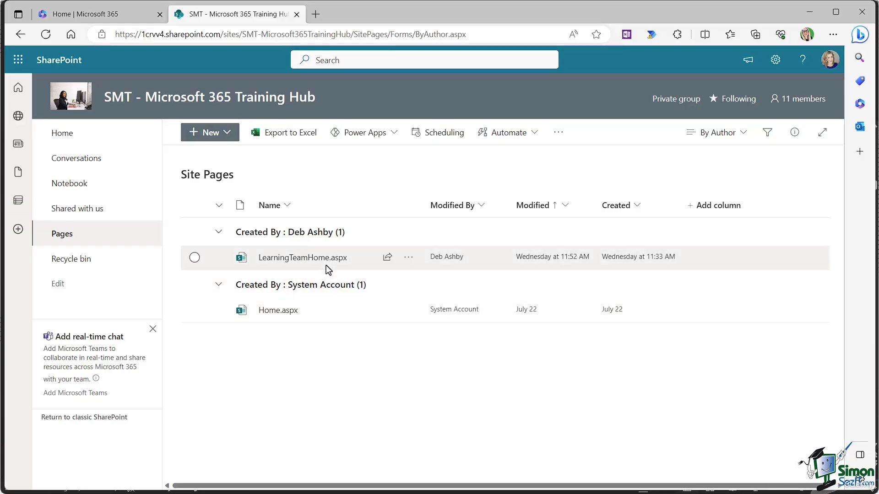
pyautogui.moveTo(295, 266)
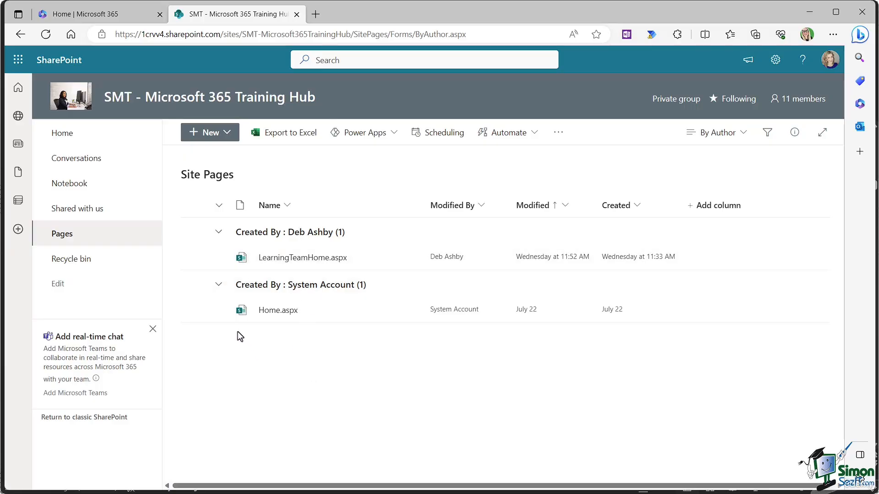
pyautogui.click(194, 310)
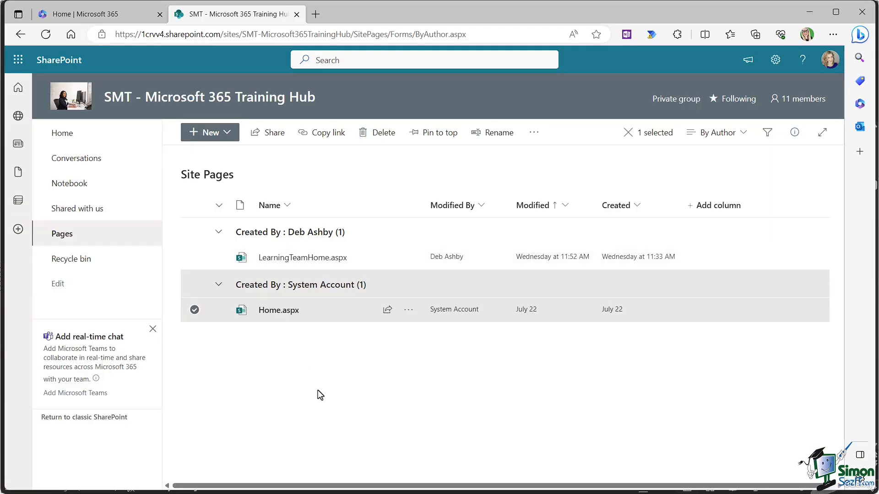
pyautogui.click(378, 134)
pyautogui.click(459, 314)
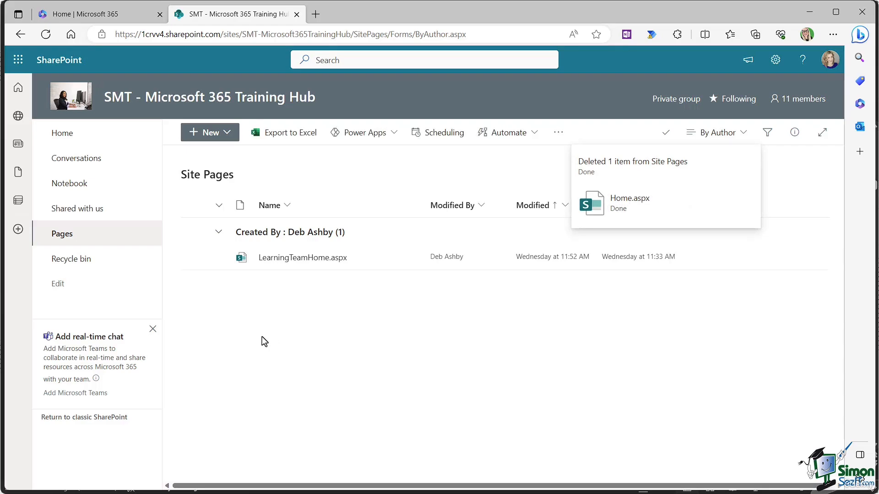
# Step: Go back through the site's home page to the SharePoint start page
pyautogui.click(60, 138)
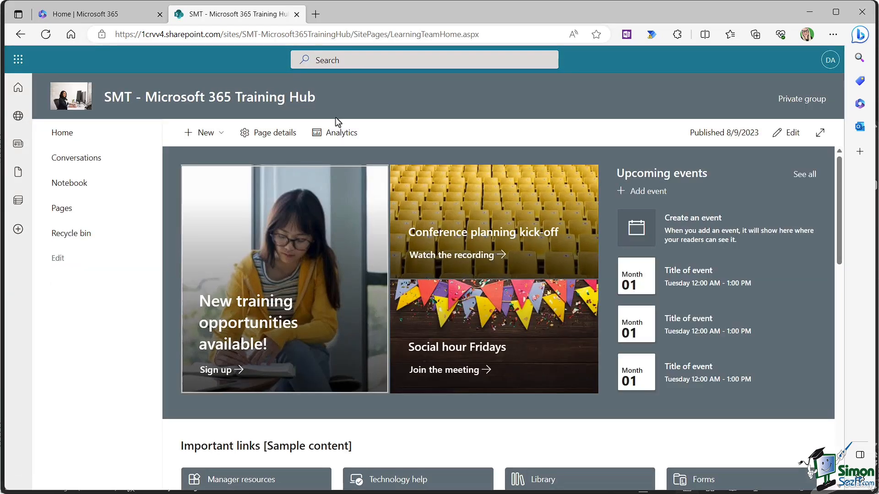
pyautogui.moveTo(393, 35); pyautogui.dragTo(485, 39)
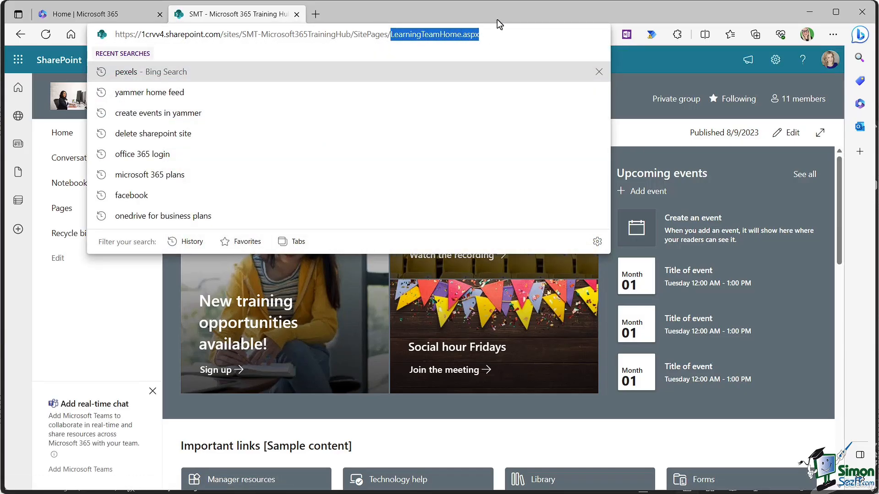
pyautogui.click(49, 67)
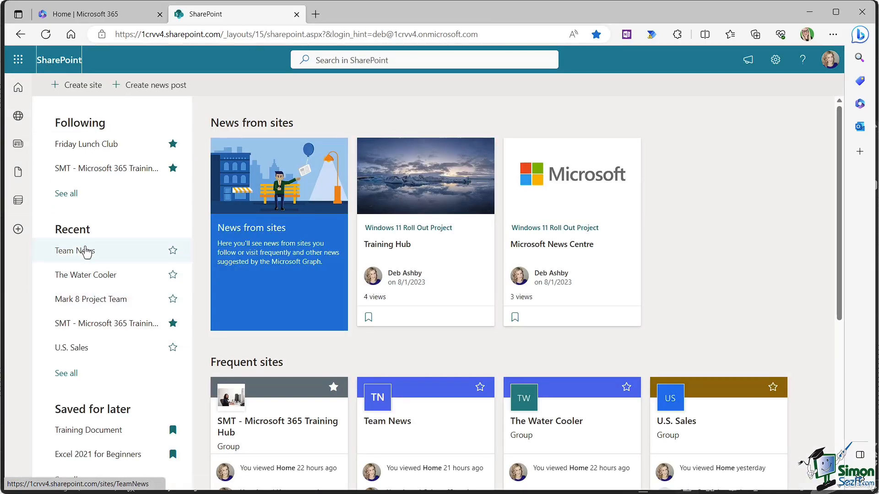
pyautogui.click(90, 302)
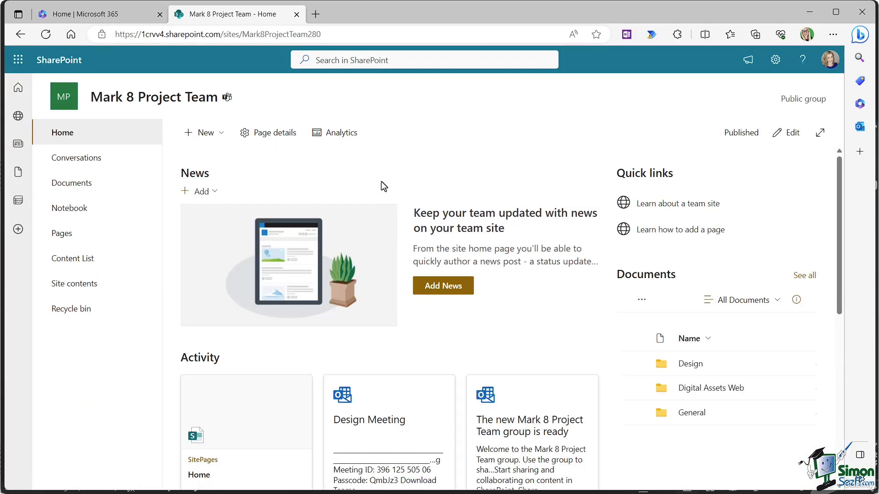
pyautogui.click(775, 60)
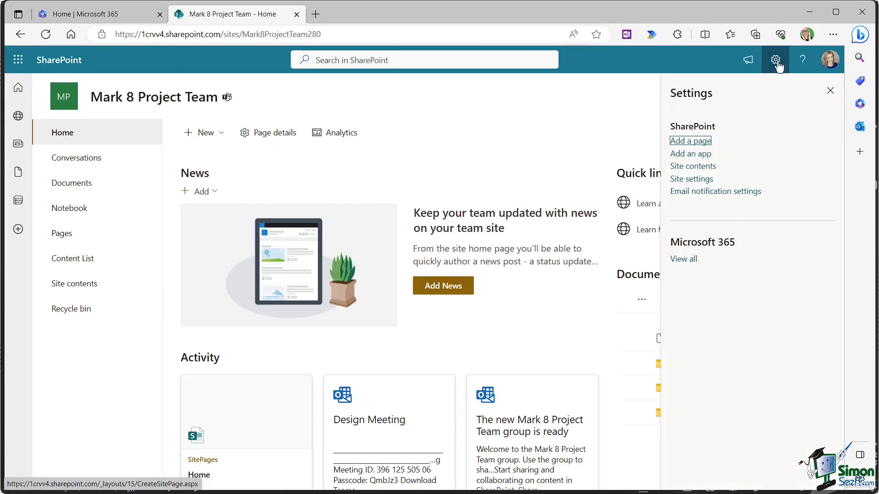
pyautogui.click(550, 159)
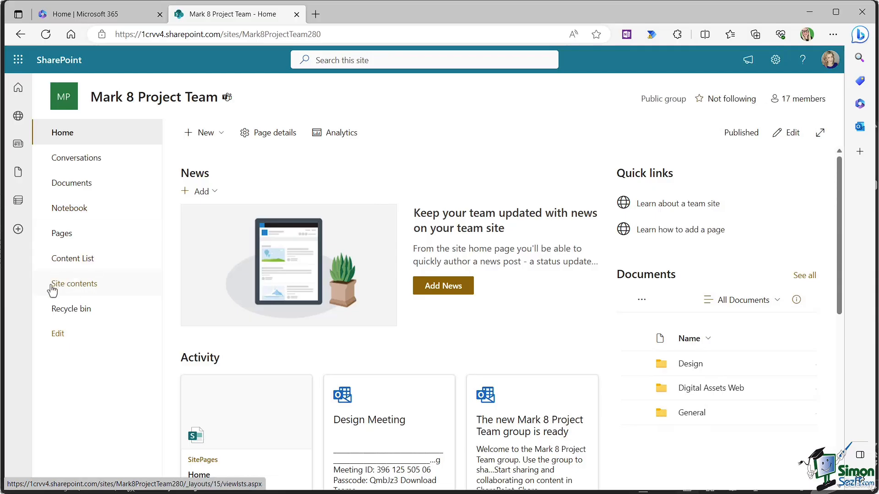
pyautogui.click(72, 288)
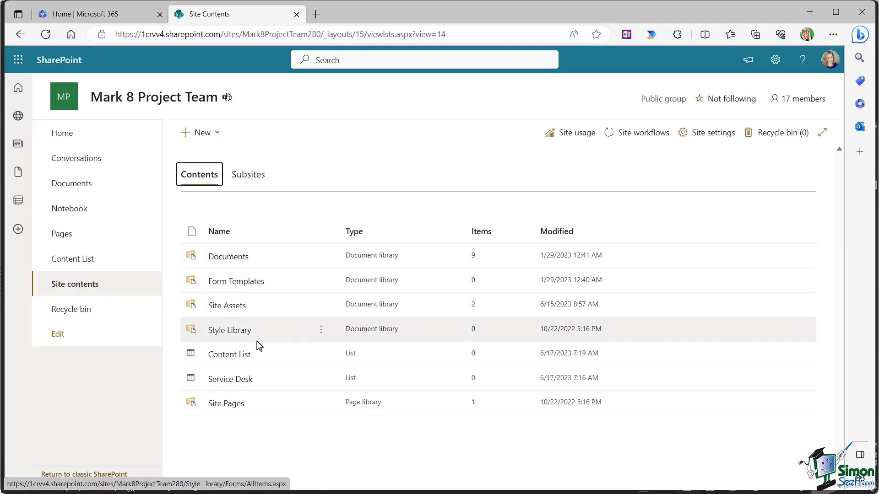
pyautogui.click(213, 408)
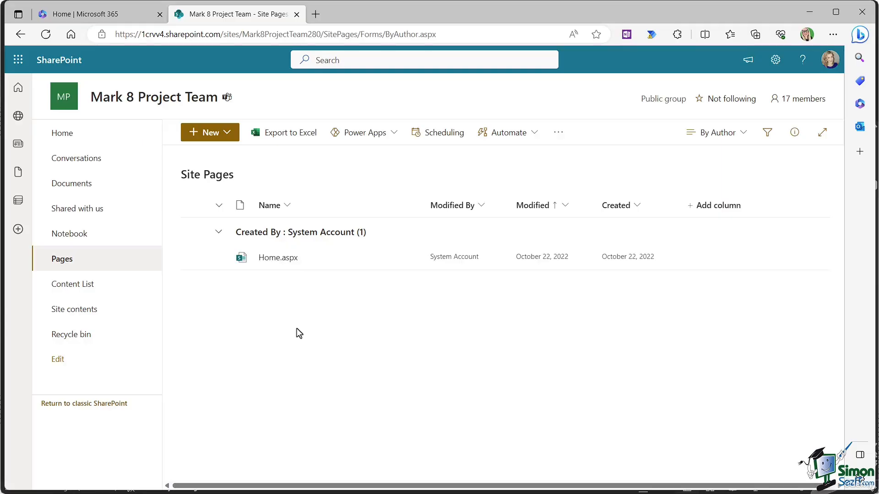
pyautogui.click(62, 61)
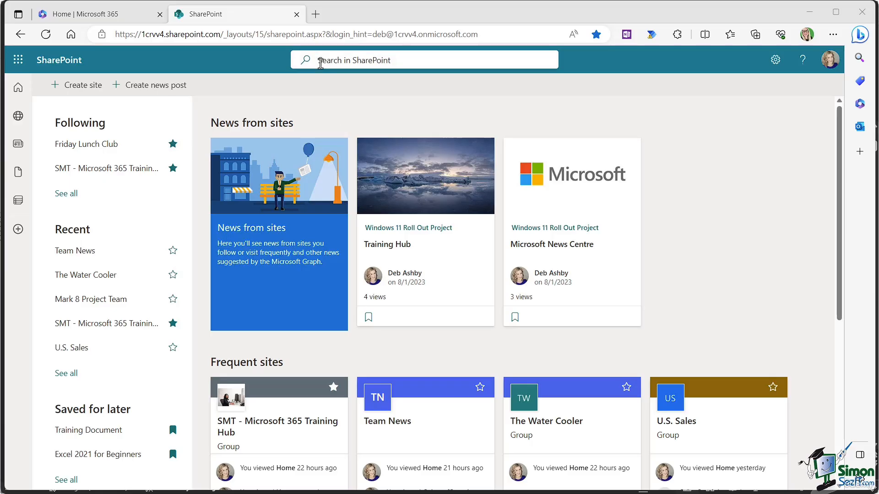
# Step: Search SharePoint for 'sales' after trying 'bees', and open the U.S. Sales site suggestion
pyautogui.click(320, 62)
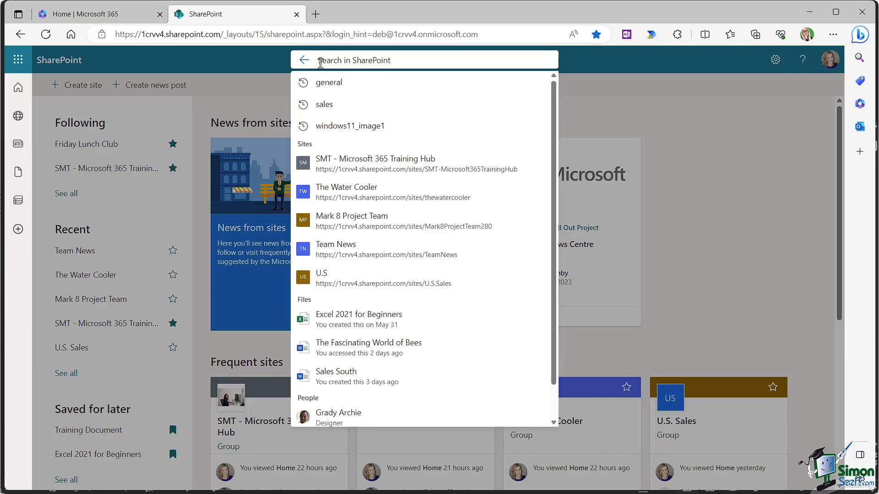
pyautogui.write('bees')
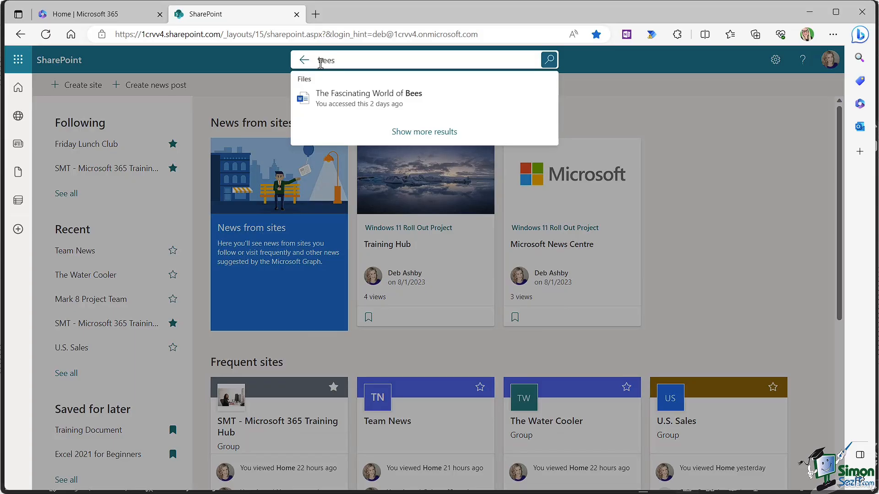
pyautogui.press('BackSpace')
pyautogui.press('BackSpace')
pyautogui.press('BackSpace')
pyautogui.press('BackSpace')
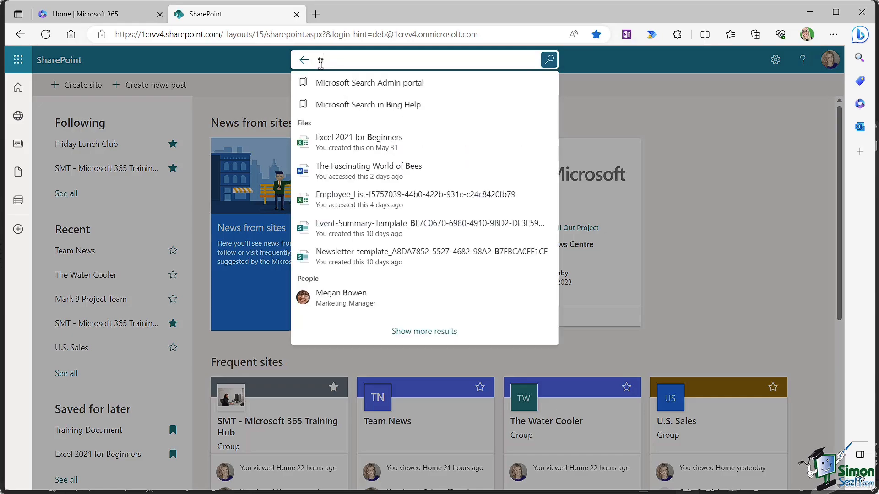
pyautogui.write('sales')
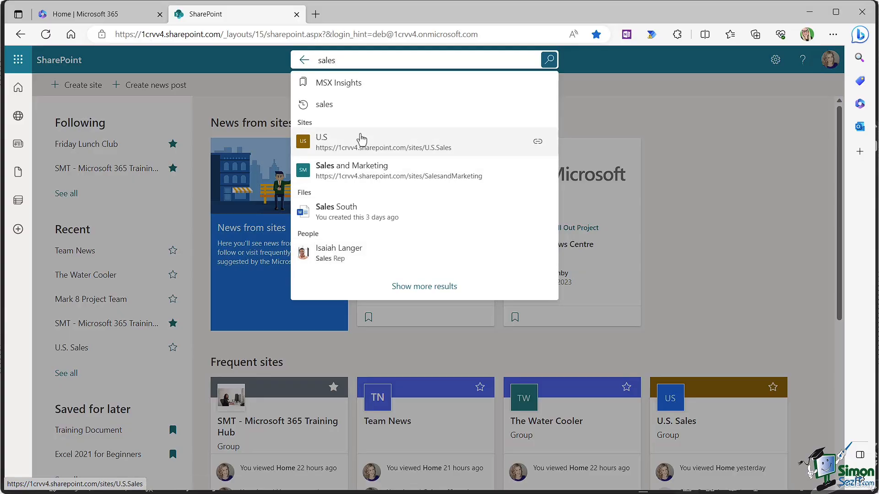
pyautogui.click(425, 145)
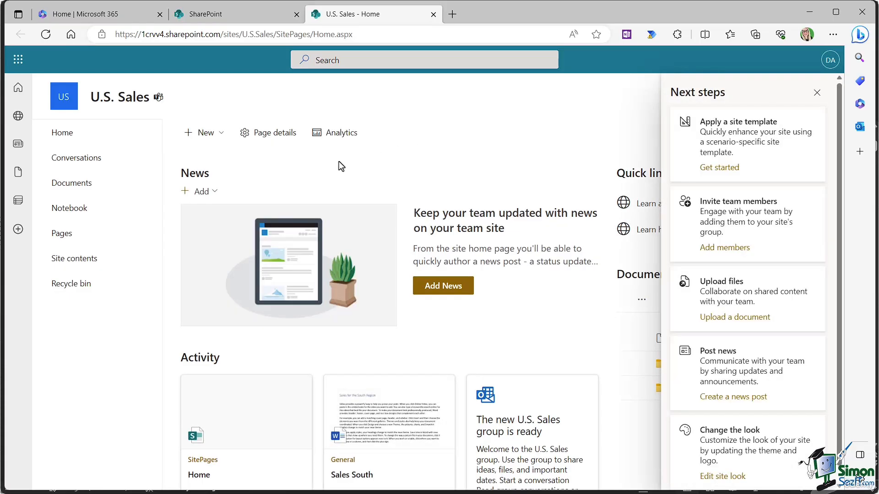
# Step: Close the U.S. Sales tab and review the sales rep's contact and organization details
pyautogui.click(433, 14)
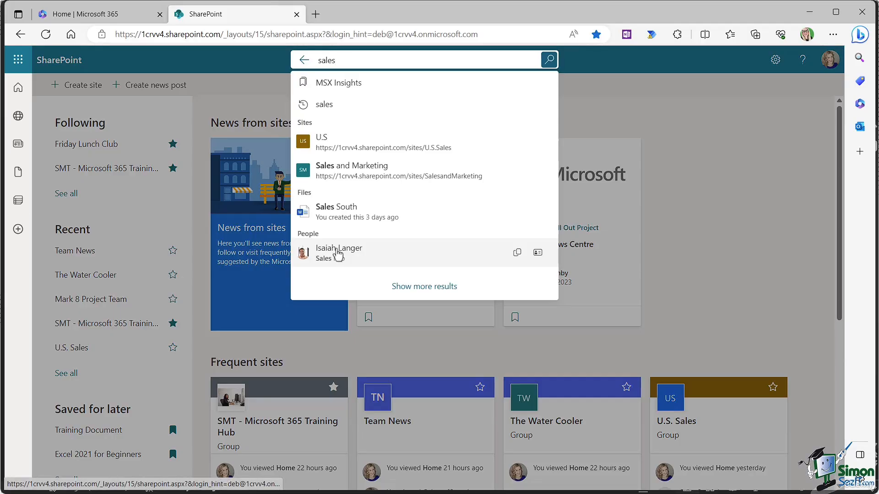
pyautogui.click(339, 256)
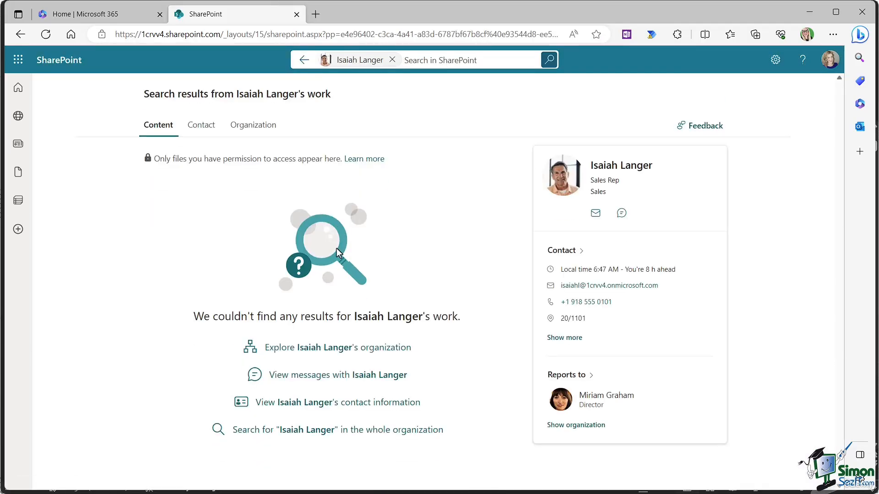
pyautogui.click(204, 129)
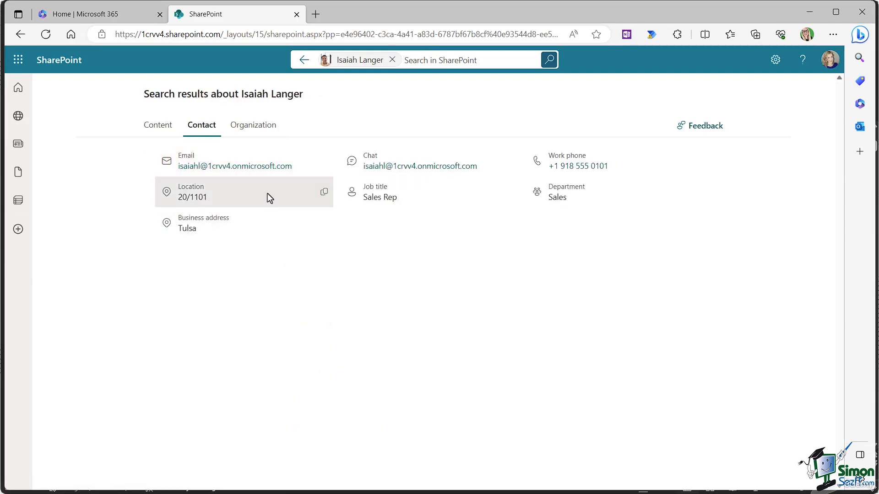
pyautogui.click(254, 128)
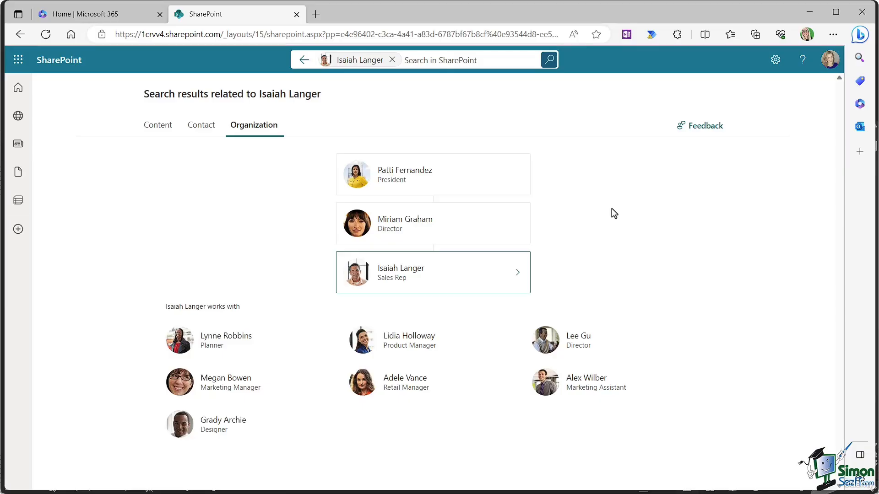
pyautogui.click(154, 132)
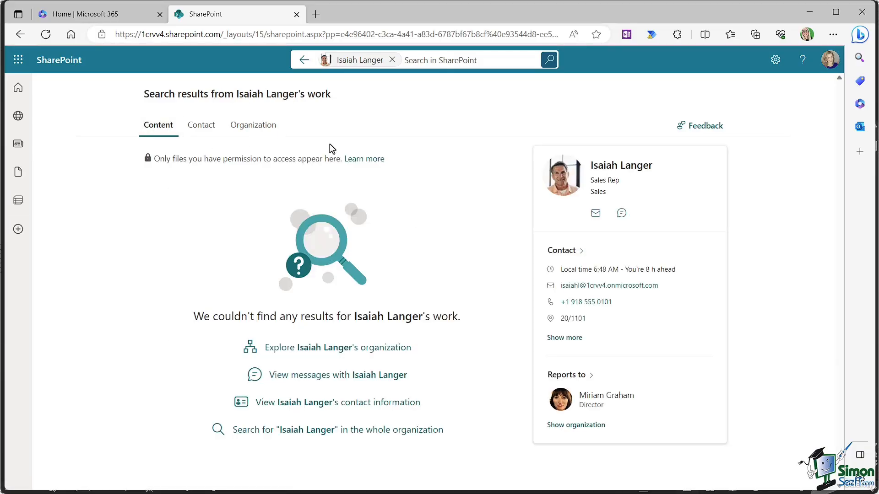
pyautogui.click(304, 59)
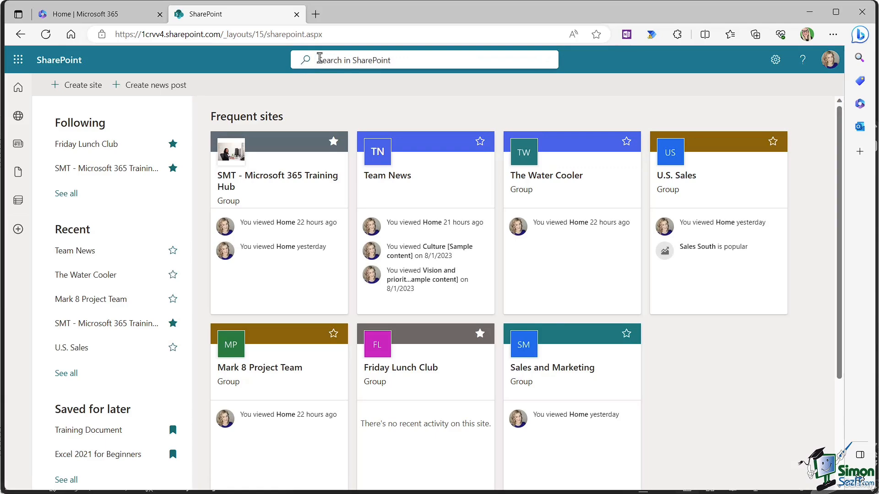
# Step: Search SharePoint for 'sales' and open the full results page
pyautogui.click(320, 60)
pyautogui.write('sales')
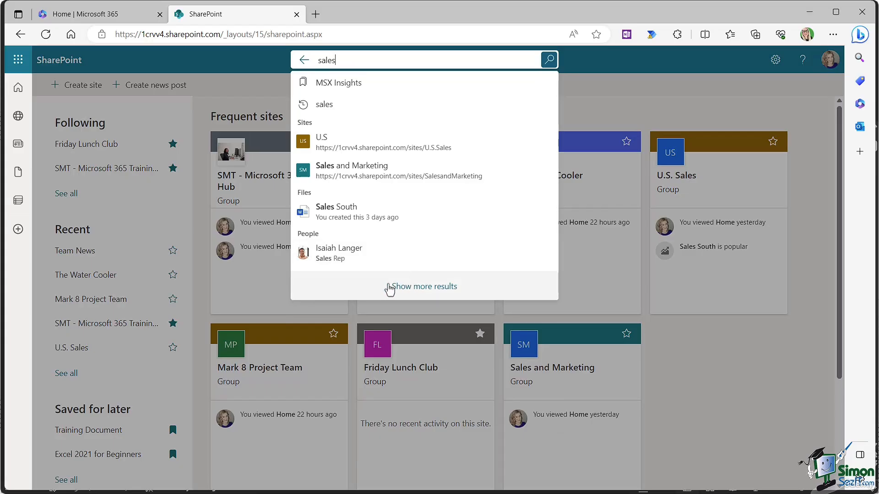
pyautogui.click(430, 287)
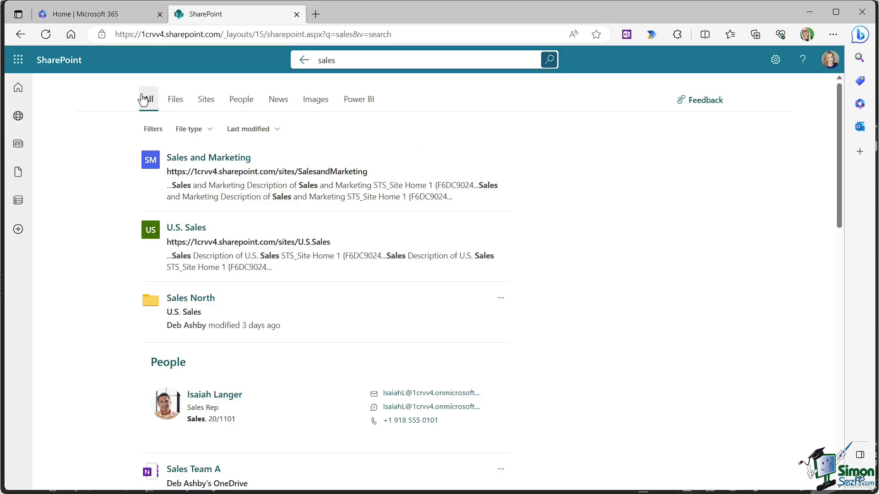
# Step: Scroll through the sales results listing the Sales and Marketing and U.S. Sales sites, notebooks and files
pyautogui.scroll(-2, 238, 235)
pyautogui.scroll(-10, 238, 234)
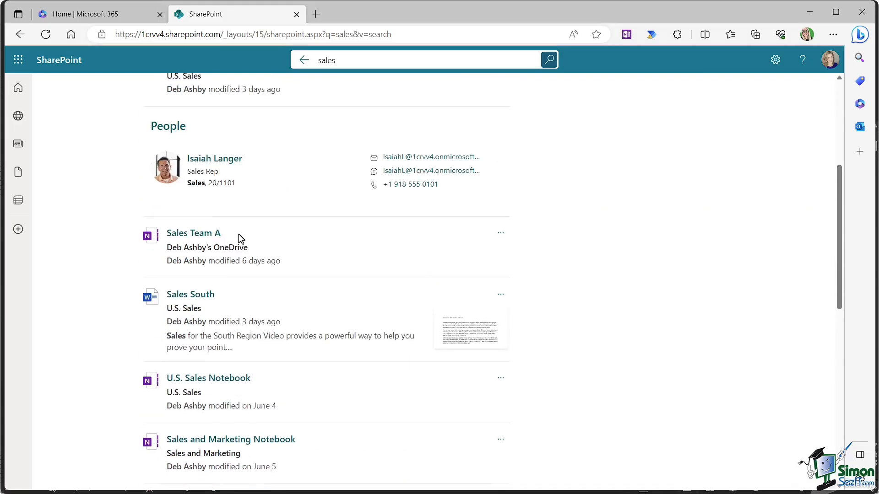
pyautogui.scroll(-4, 240, 238)
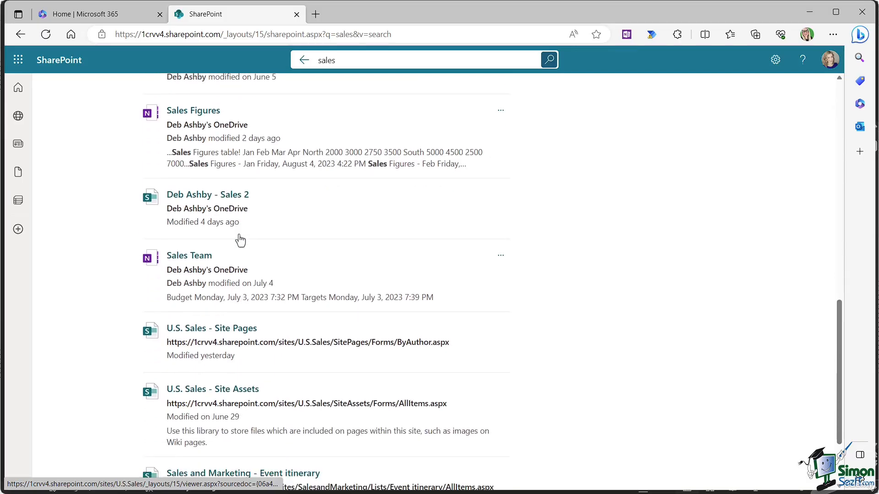
pyautogui.scroll(6, 240, 235)
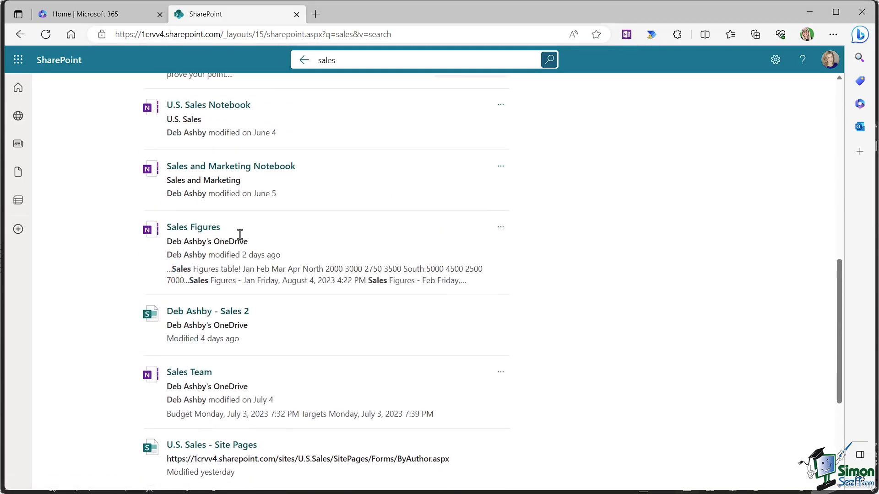
pyautogui.scroll(-4, 241, 239)
pyautogui.scroll(-2, 240, 239)
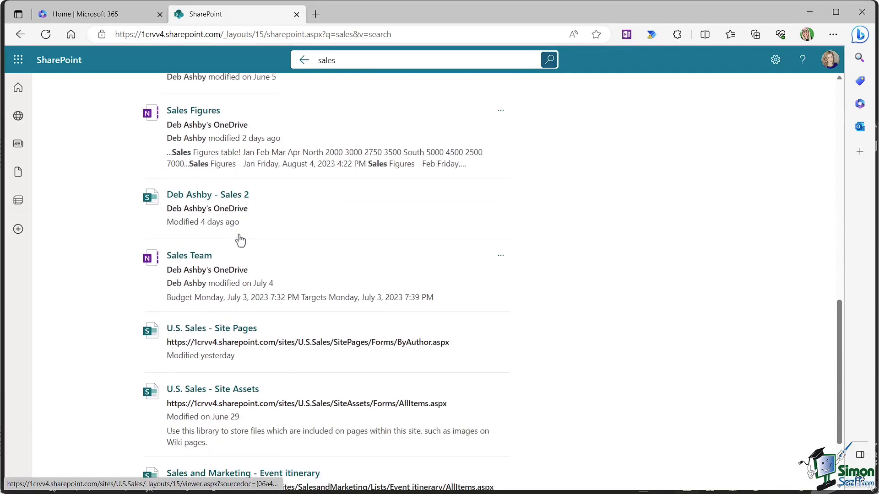
pyautogui.scroll(-3, 240, 238)
pyautogui.scroll(10, 239, 238)
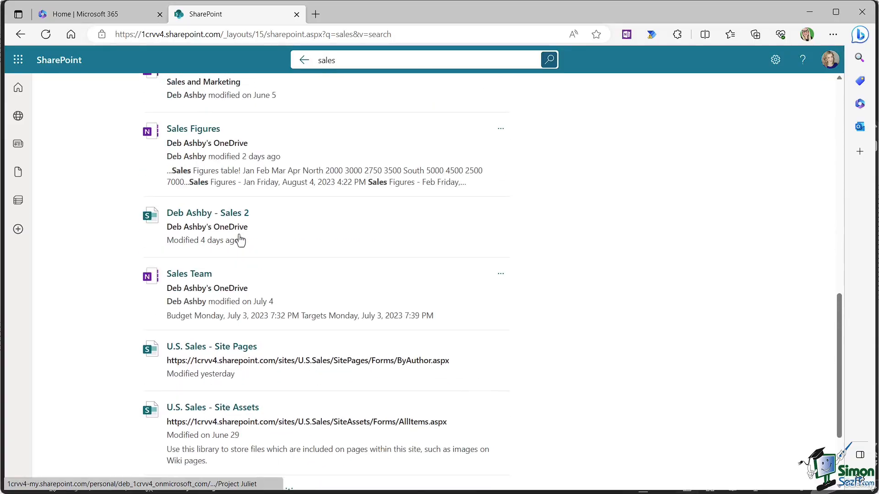
pyautogui.scroll(1, 239, 236)
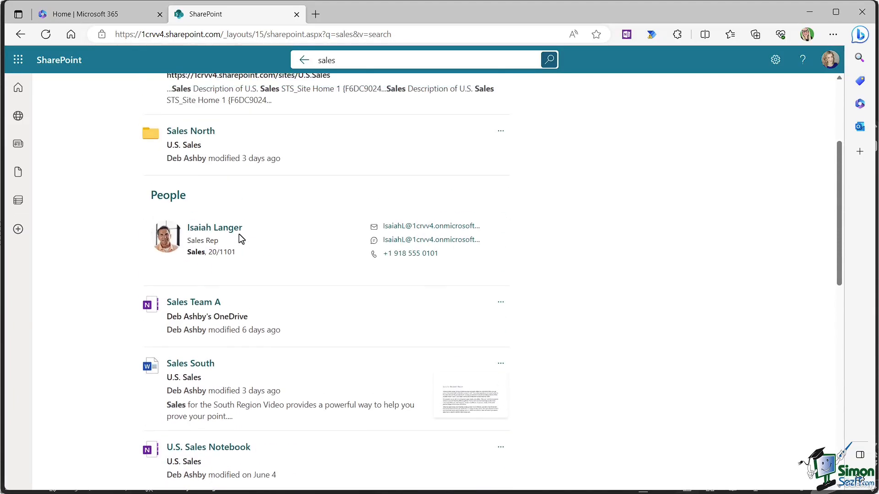
pyautogui.scroll(-4, 238, 236)
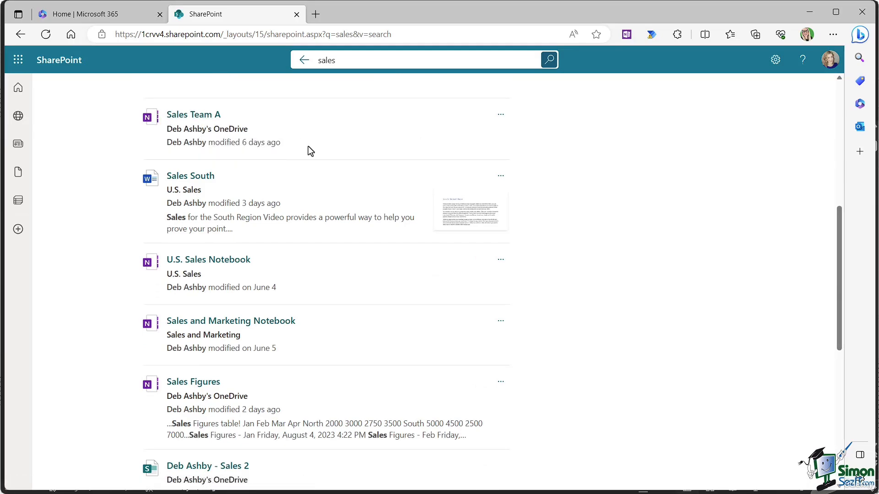
pyautogui.scroll(8, 309, 146)
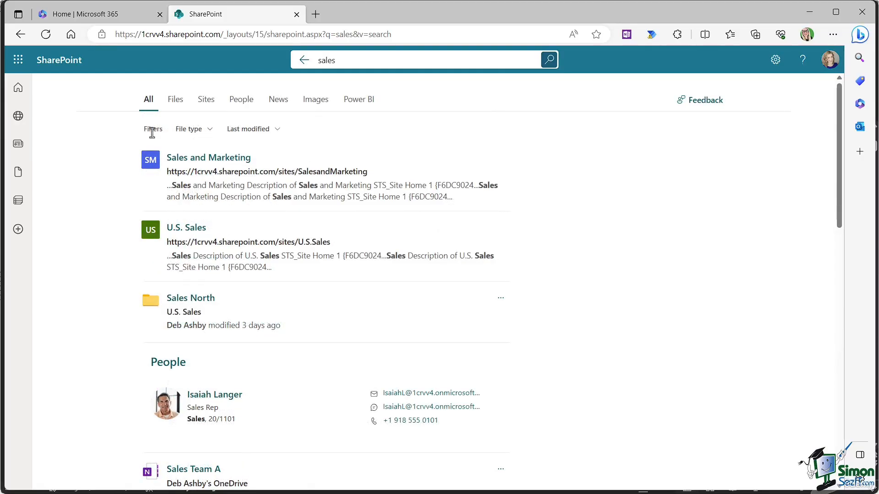
# Step: Filter the sales results to Word files only, then remove that filter
pyautogui.click(210, 130)
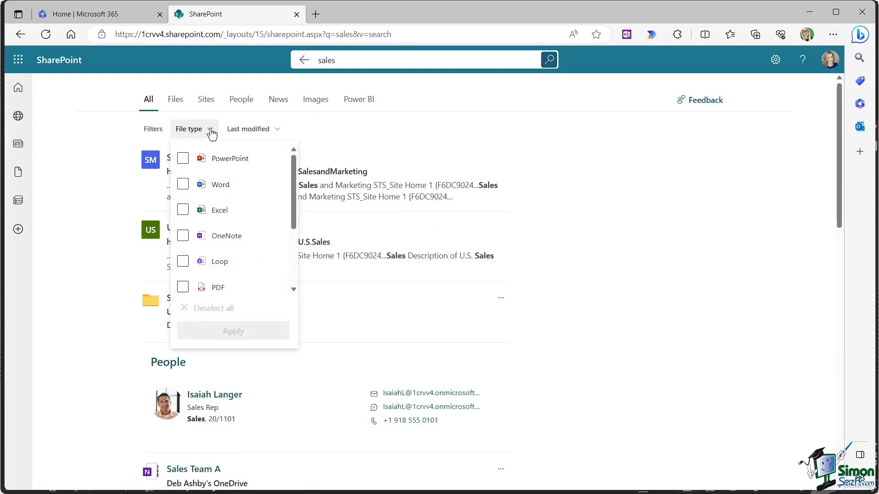
pyautogui.click(183, 185)
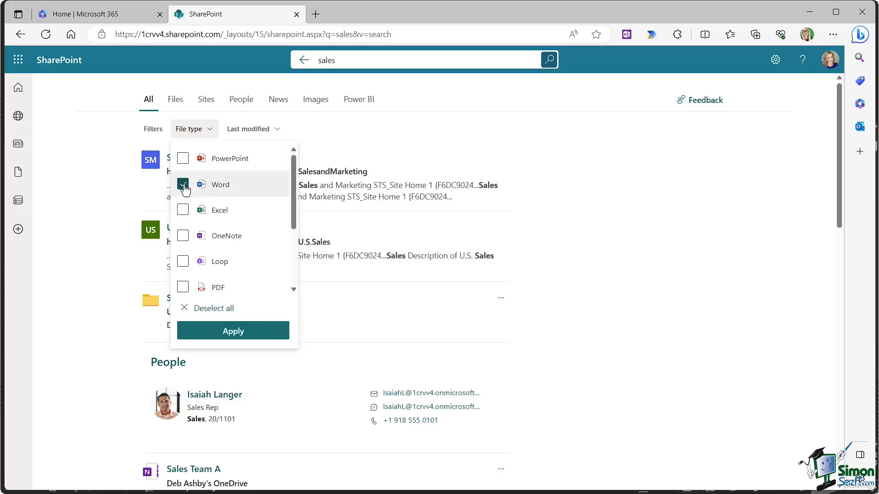
pyautogui.click(248, 333)
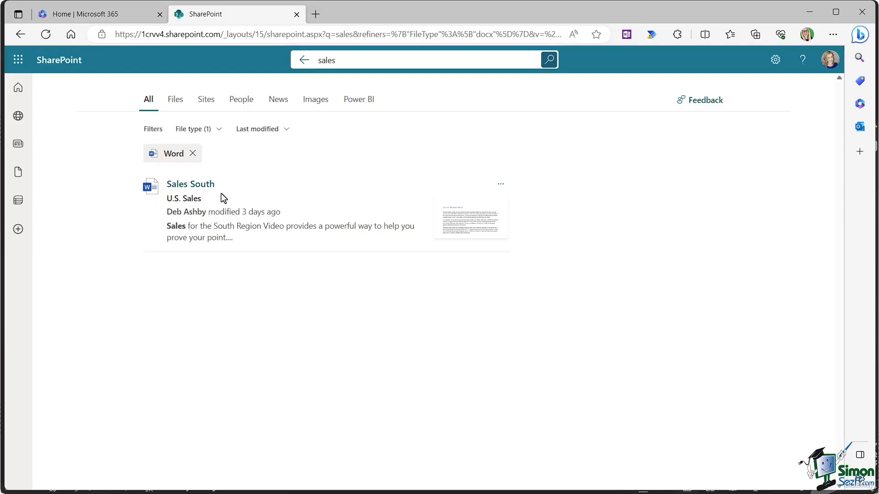
pyautogui.click(193, 153)
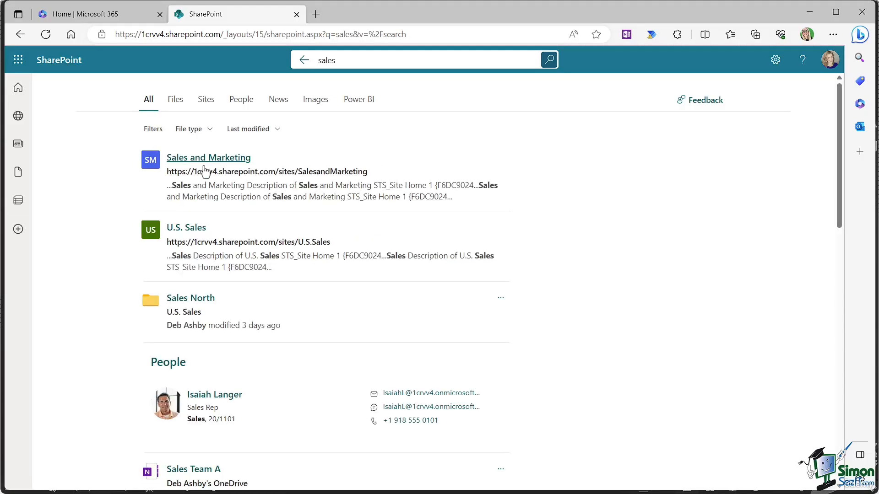
# Step: Limit the results to items modified in the past month, review them, then clear that filter
pyautogui.click(275, 130)
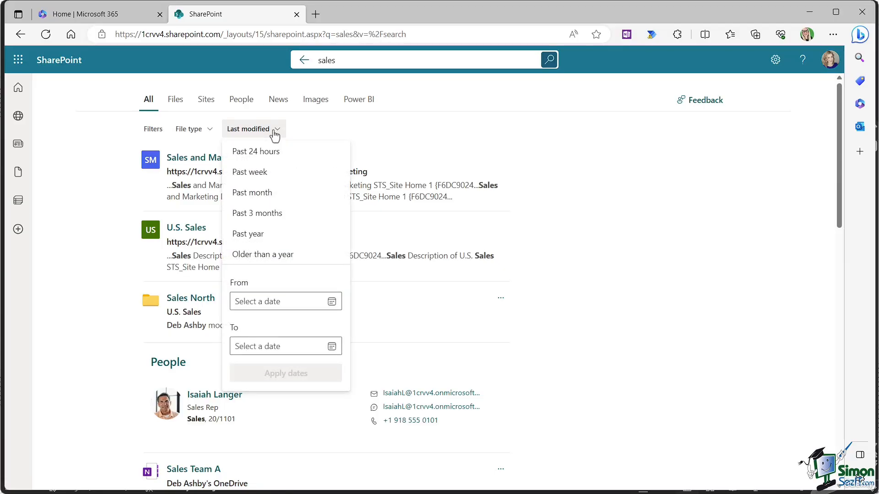
pyautogui.click(261, 196)
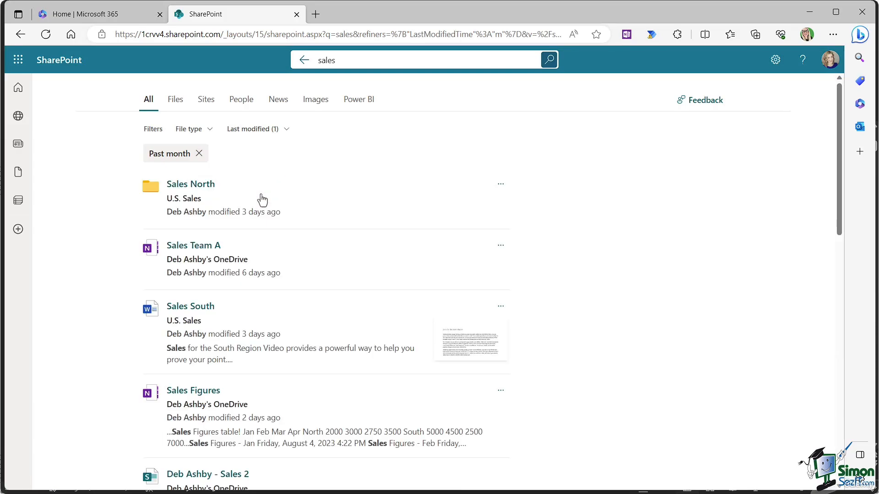
pyautogui.scroll(-6, 335, 210)
pyautogui.scroll(-2, 336, 207)
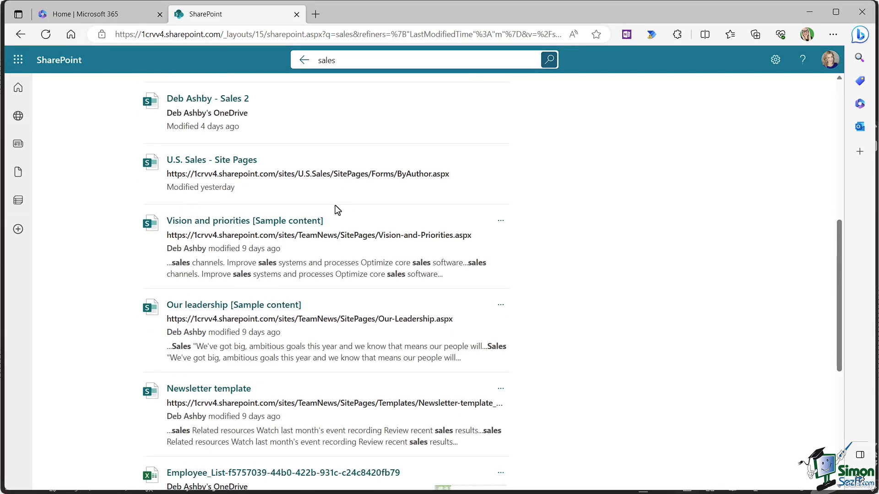
pyautogui.scroll(8, 337, 210)
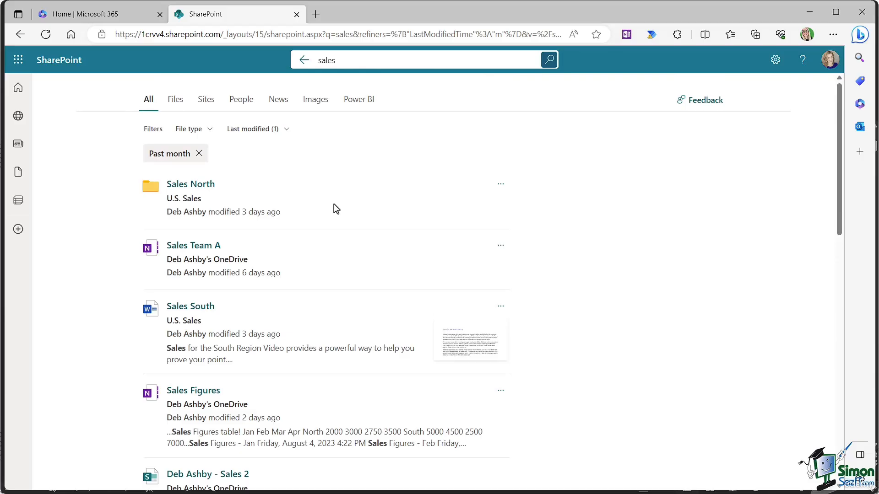
pyautogui.click(199, 154)
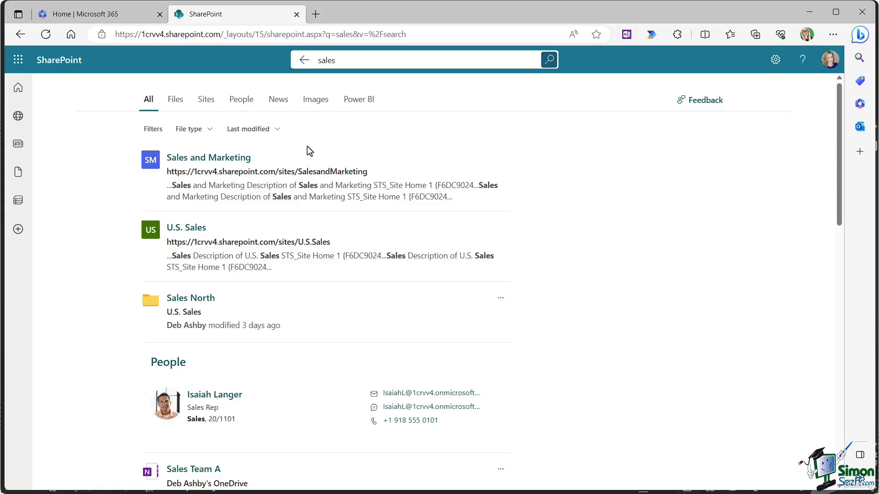
# Step: View the sales results under the Files, Sites, People and News tabs, then return to the start page
pyautogui.click(176, 104)
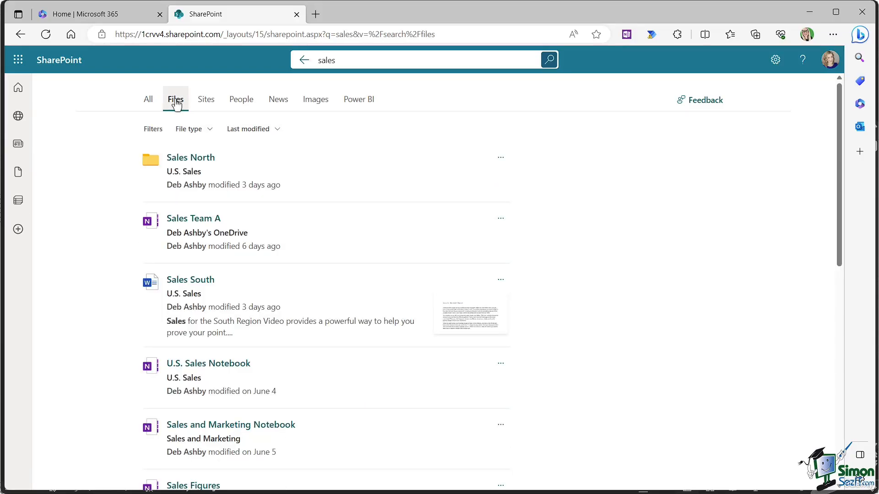
pyautogui.click(206, 103)
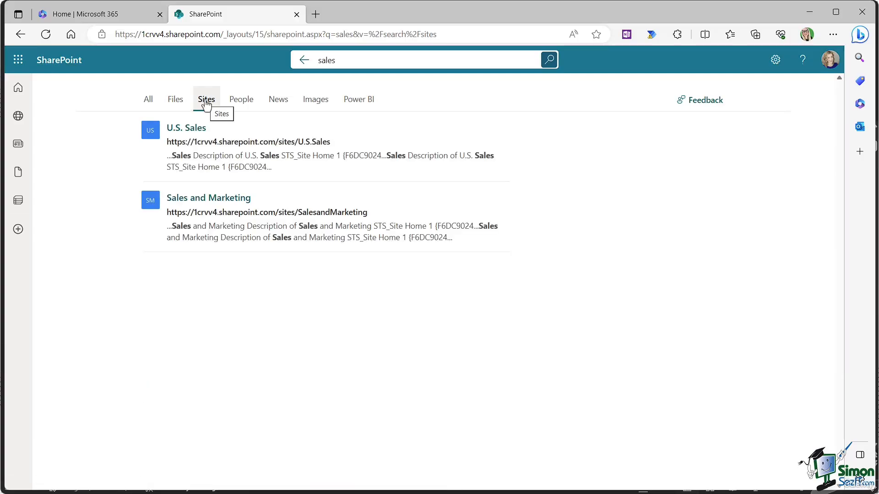
pyautogui.click(246, 106)
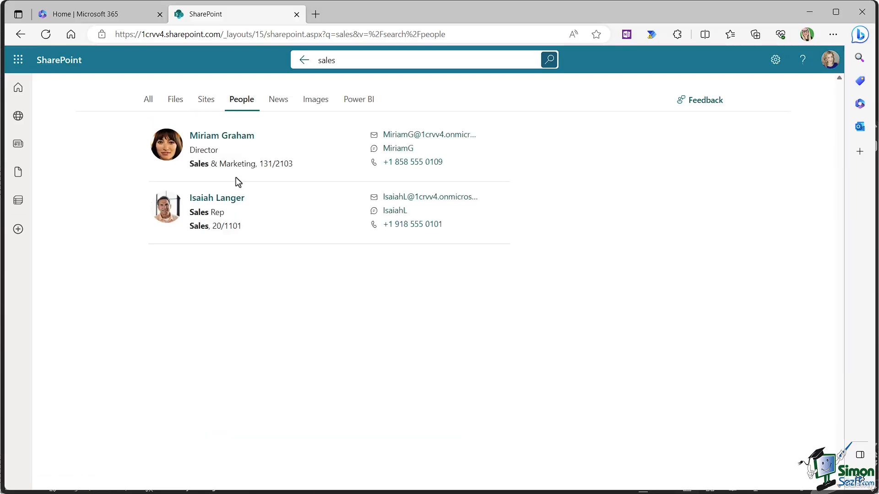
pyautogui.click(278, 103)
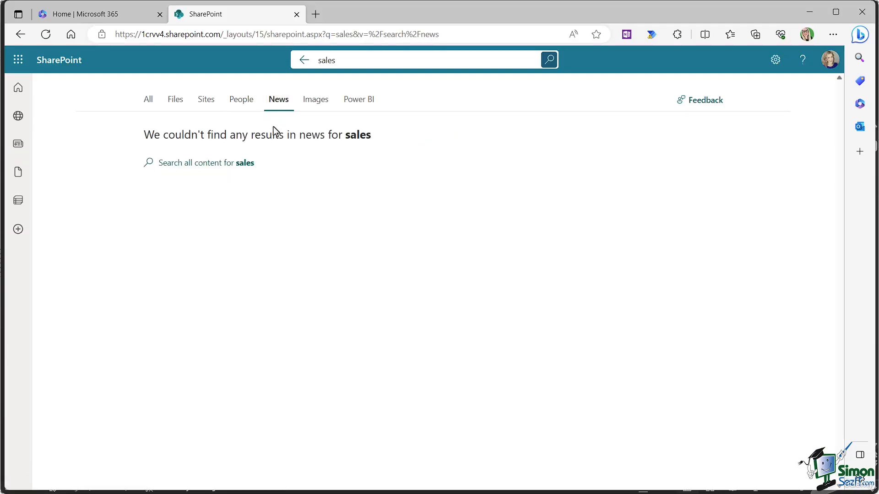
pyautogui.click(303, 64)
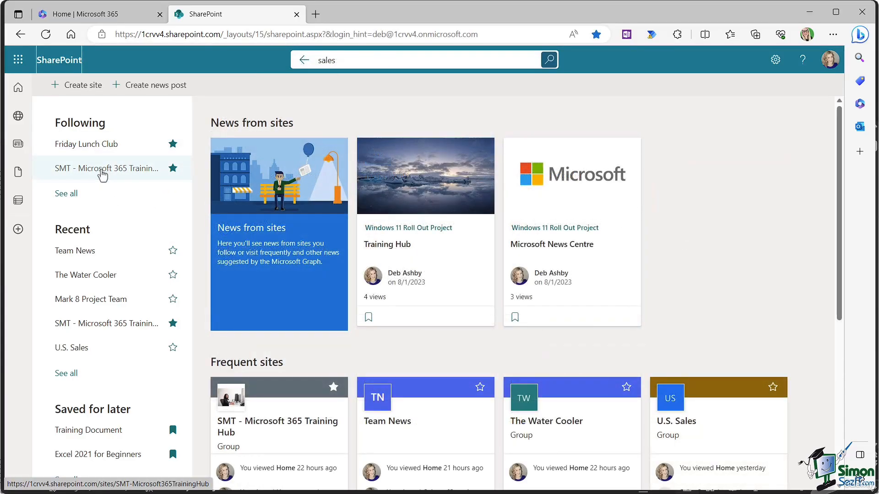
# Step: Search the SMT - Microsoft 365 Training Hub site for 'general', open the General folder, then close it
pyautogui.click(102, 175)
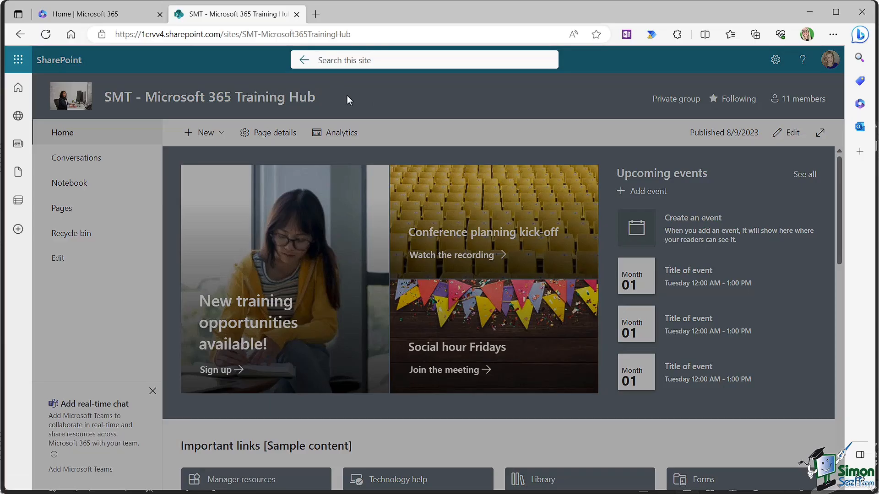
pyautogui.write('genera')
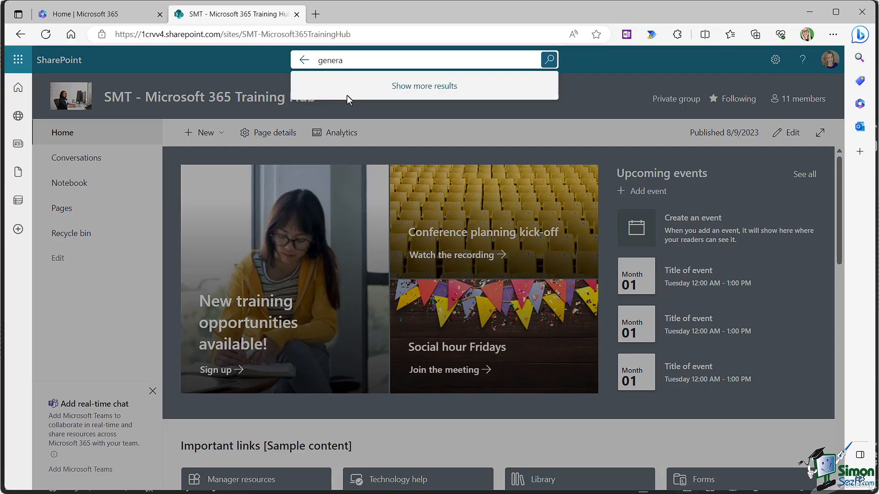
pyautogui.write('l')
pyautogui.press('Return')
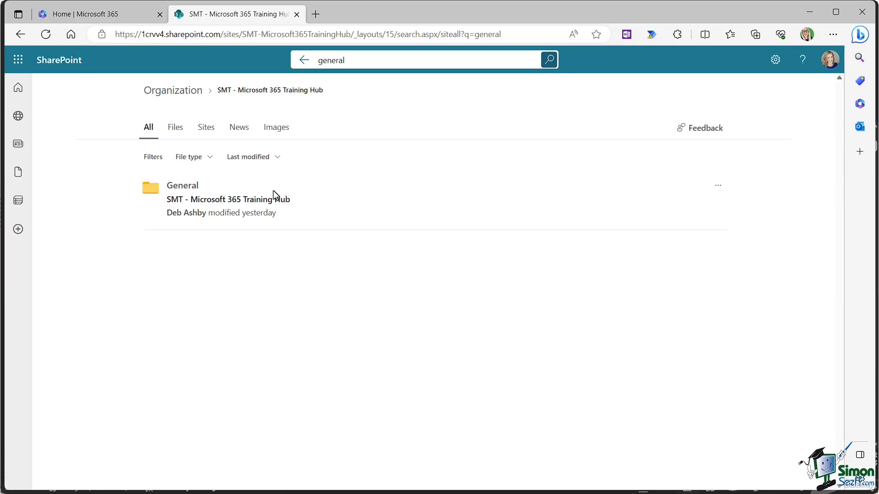
pyautogui.click(183, 185)
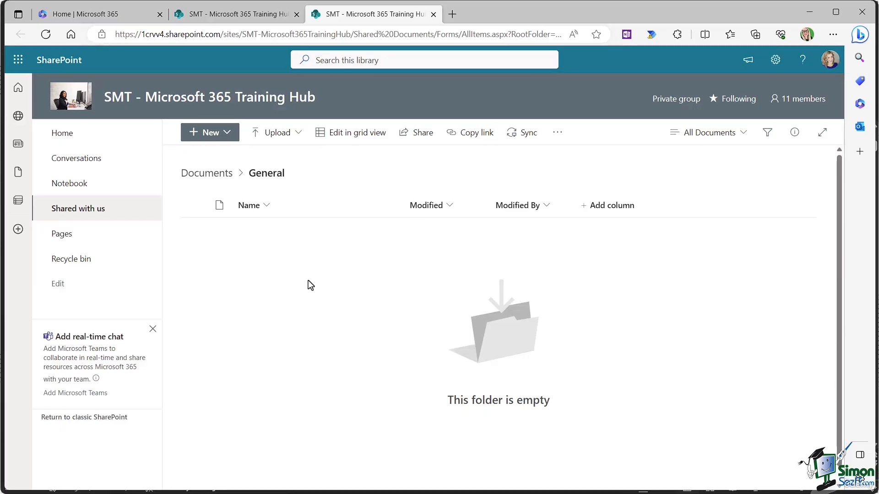
pyautogui.hotkey('ctrl', 'w')
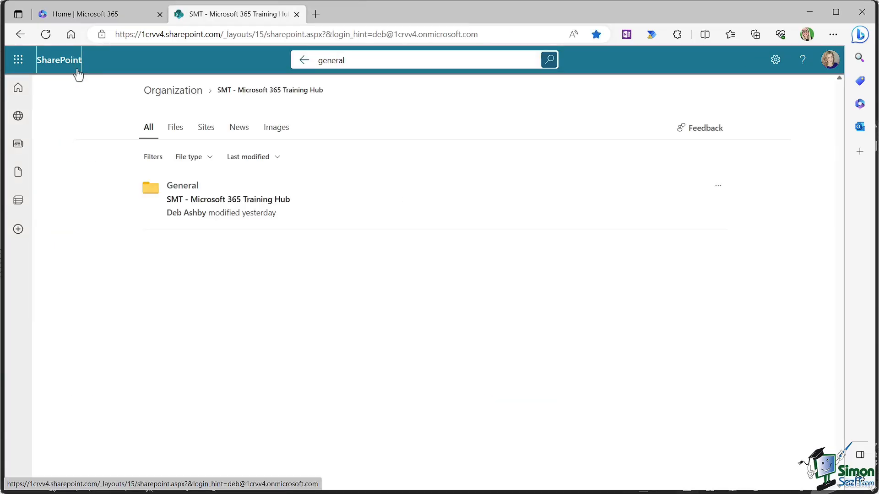
# Step: Go back to the SharePoint start page via the SharePoint logo
pyautogui.click(71, 67)
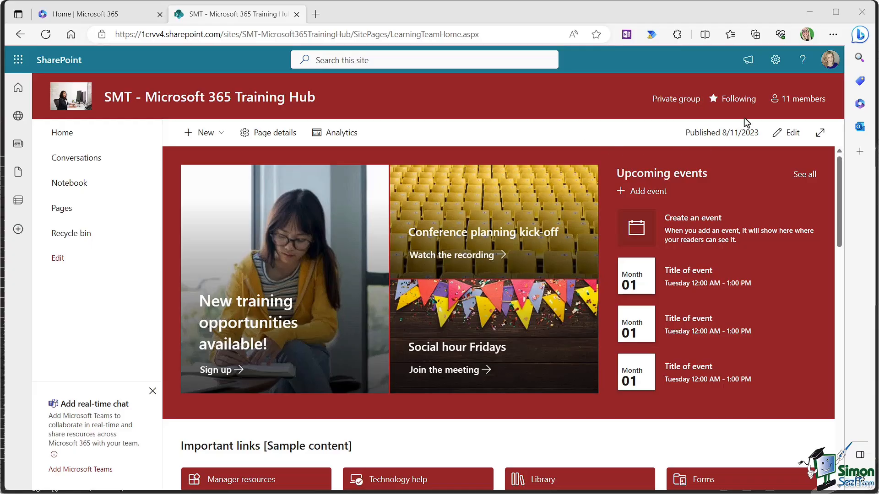
# Step: Apply the Team collaboration site template to the Training Hub from site settings
pyautogui.click(776, 66)
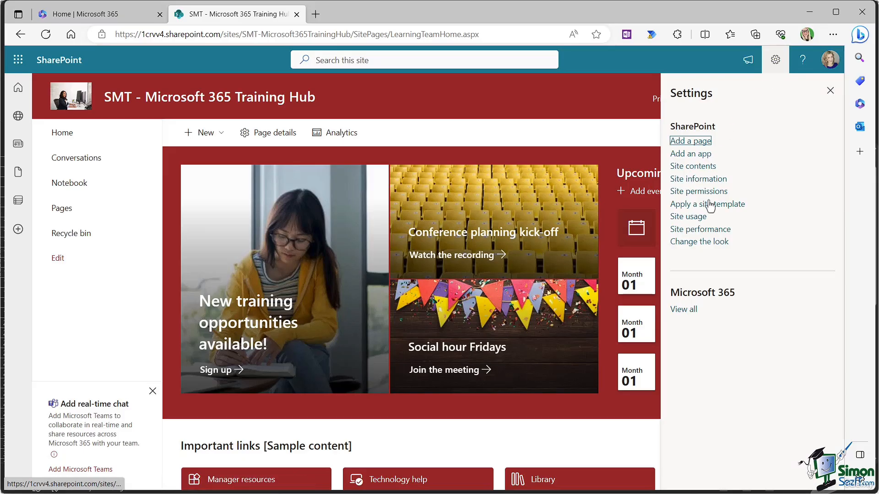
pyautogui.click(711, 209)
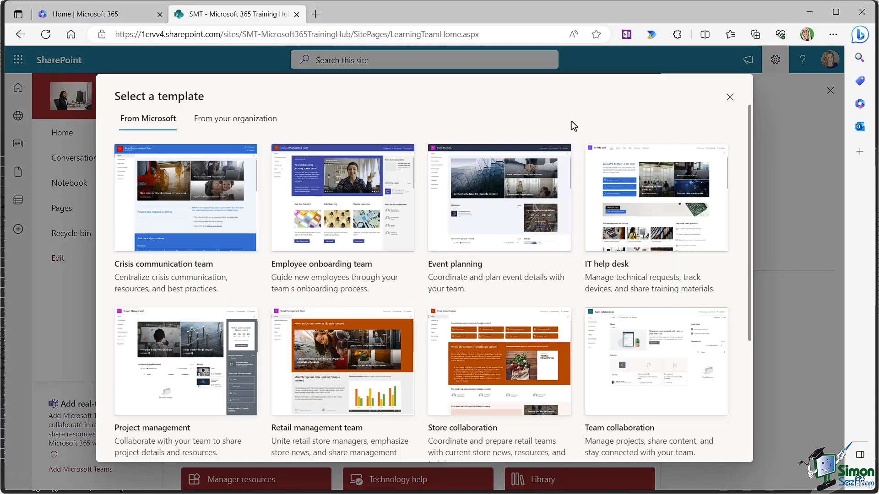
pyautogui.scroll(-3, 571, 120)
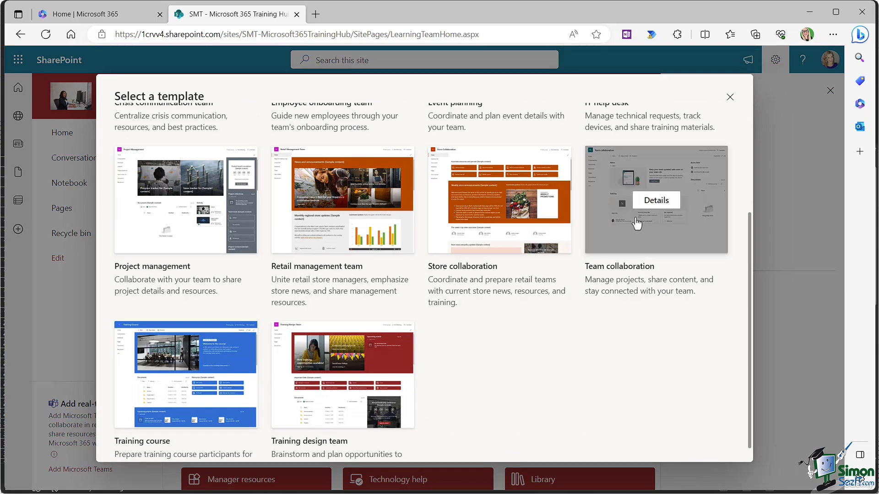
pyautogui.click(638, 224)
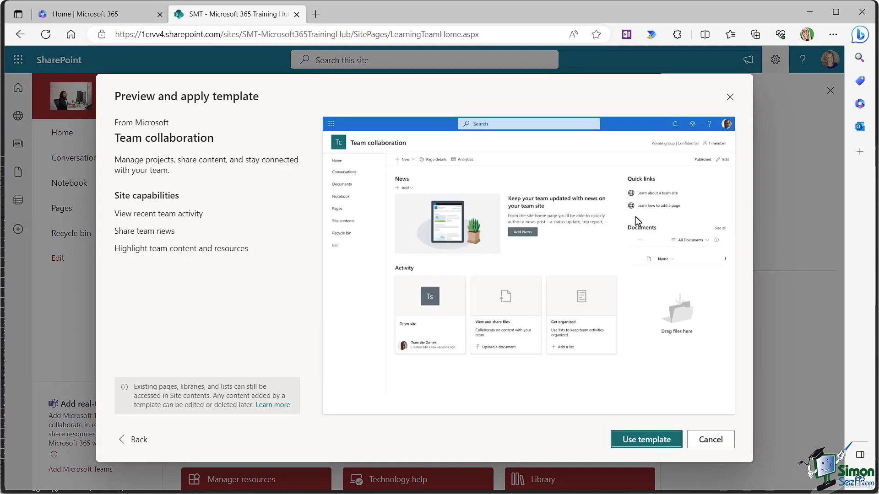
pyautogui.click(653, 441)
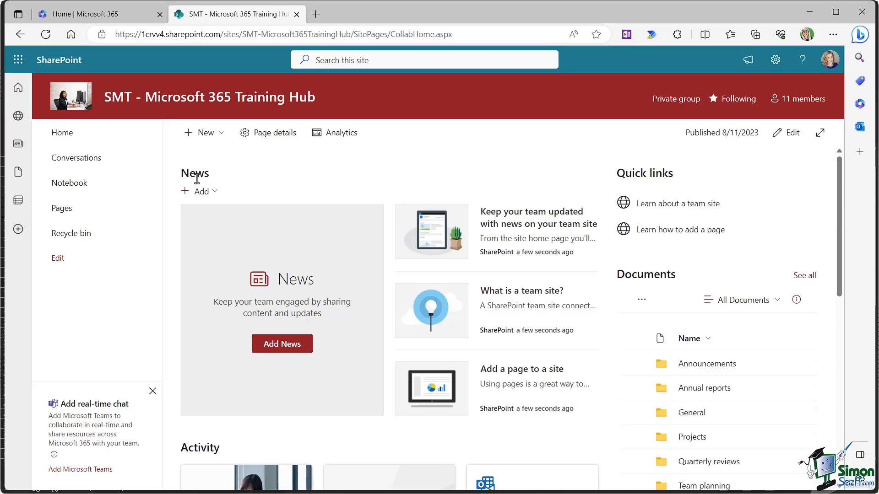
# Step: Add a new News post from the site's News section
pyautogui.click(214, 195)
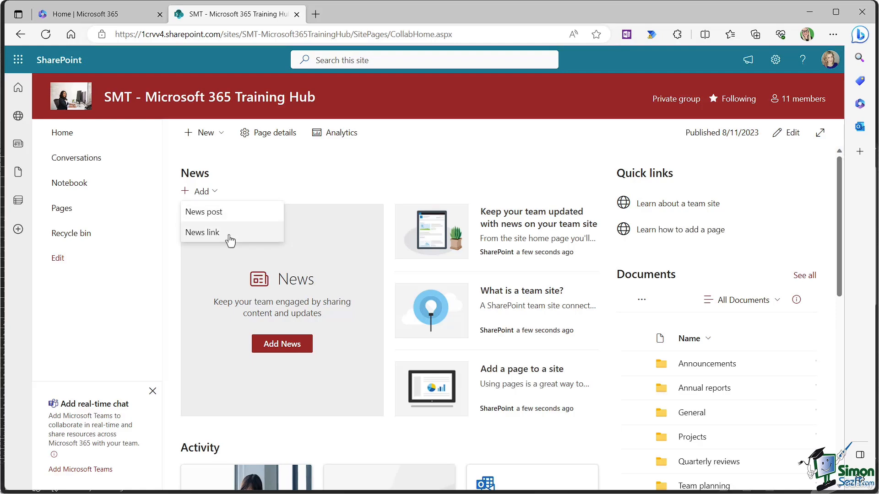
pyautogui.click(222, 218)
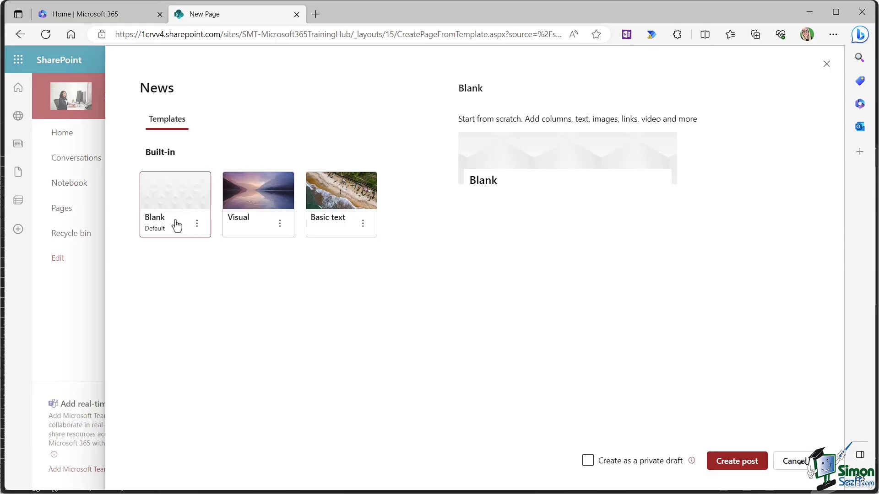
# Step: Preview the Visual and Basic text templates, then create the post from Blank
pyautogui.click(255, 218)
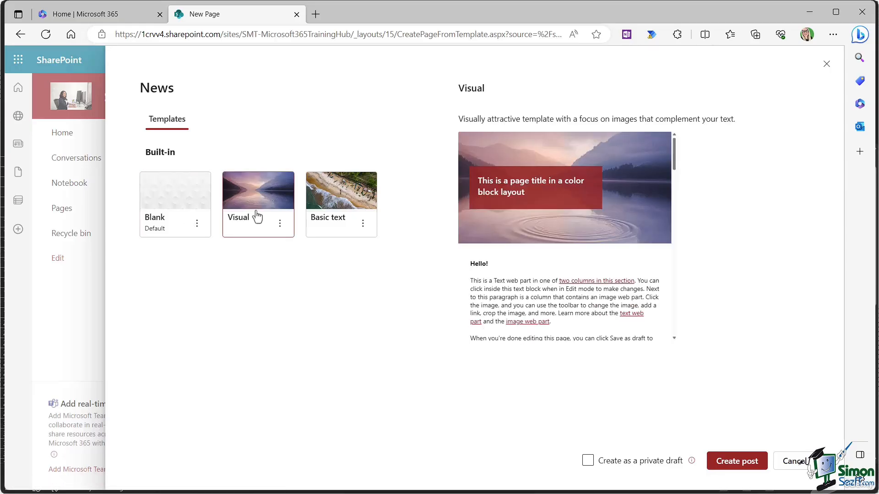
pyautogui.click(333, 211)
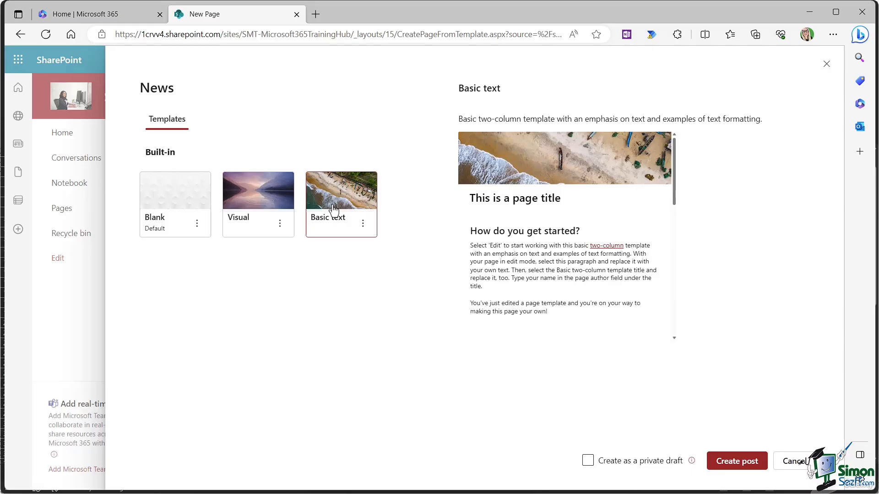
pyautogui.click(160, 201)
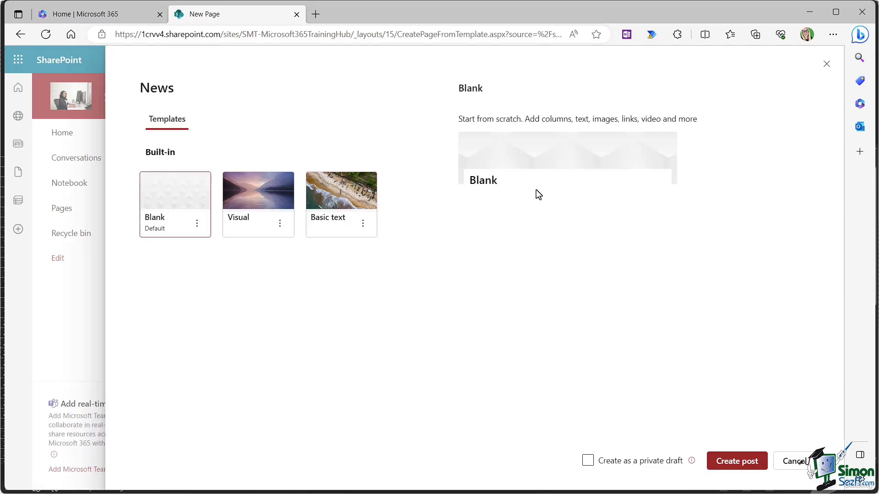
pyautogui.click(736, 462)
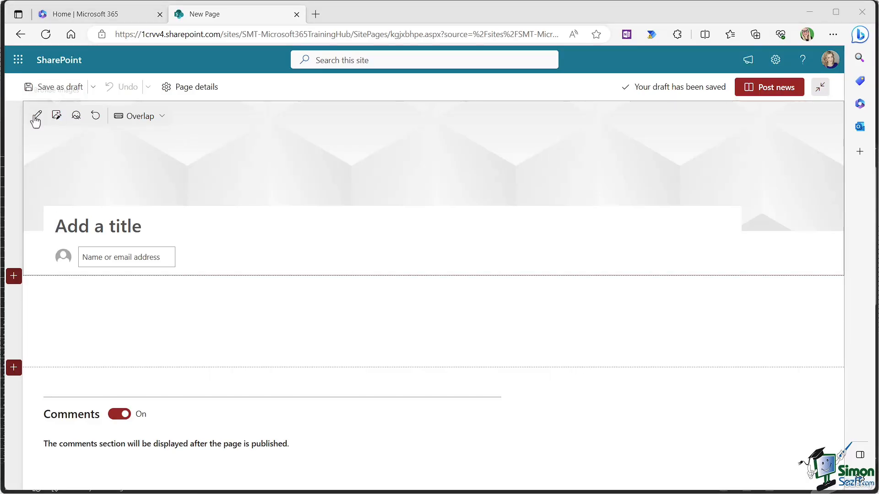
# Step: Set the post header to a stock image found by searching 'Technology'
pyautogui.click(58, 115)
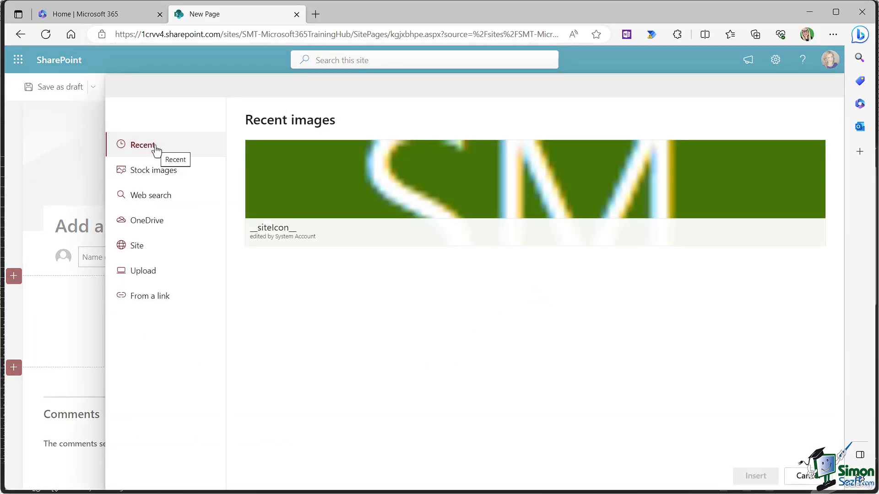
pyautogui.click(152, 174)
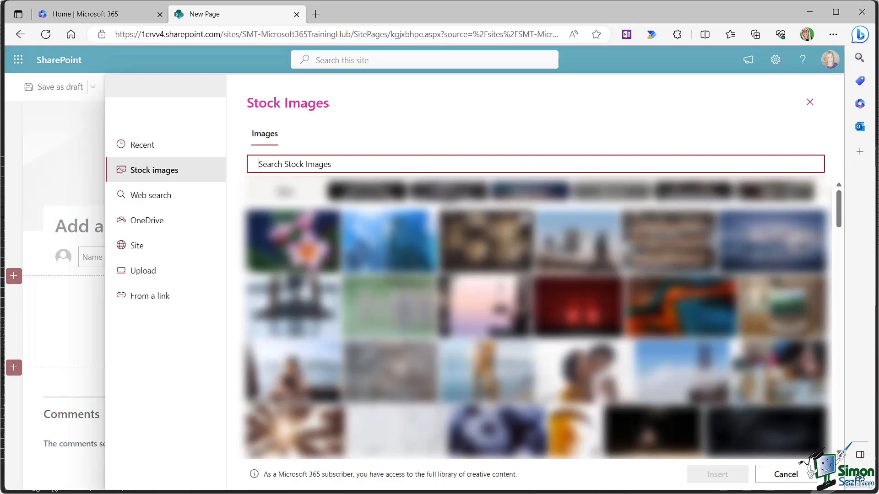
pyautogui.write('Technology')
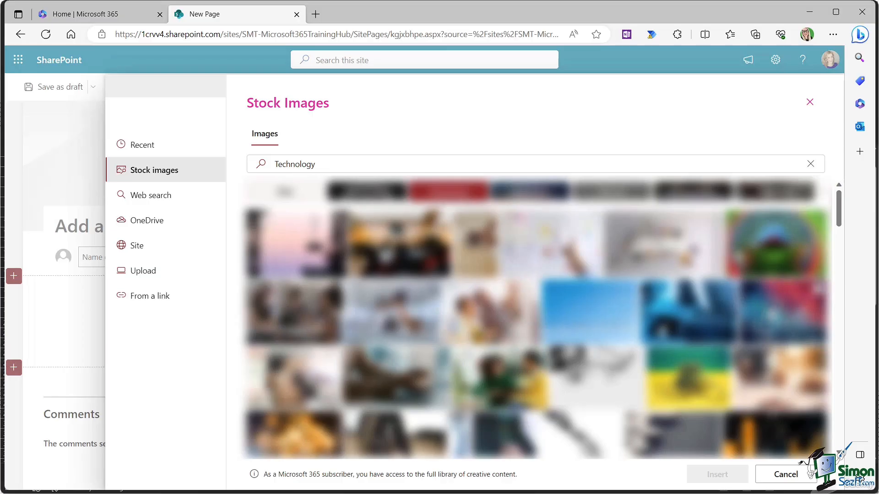
pyautogui.click(771, 316)
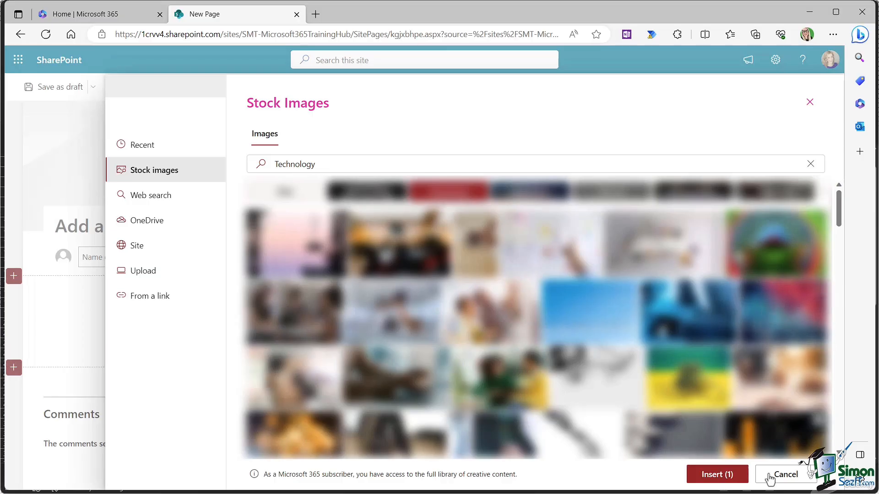
pyautogui.click(720, 474)
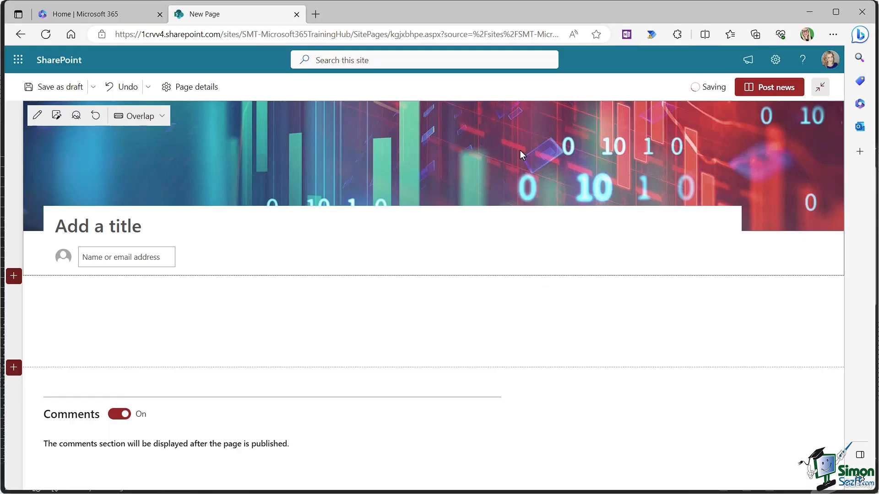
# Step: Move the header image's focal point up and try the Image and title, Plain and Color block layouts
pyautogui.click(76, 118)
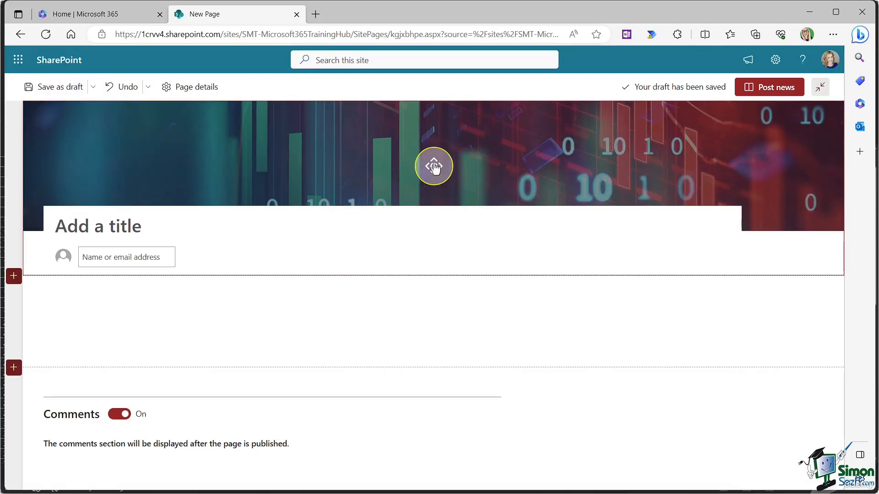
pyautogui.moveTo(437, 171)
pyautogui.mouseDown()
pyautogui.moveTo(434, 136)
pyautogui.moveTo(434, 189)
pyautogui.moveTo(433, 143)
pyautogui.moveTo(433, 158)
pyautogui.mouseUp()
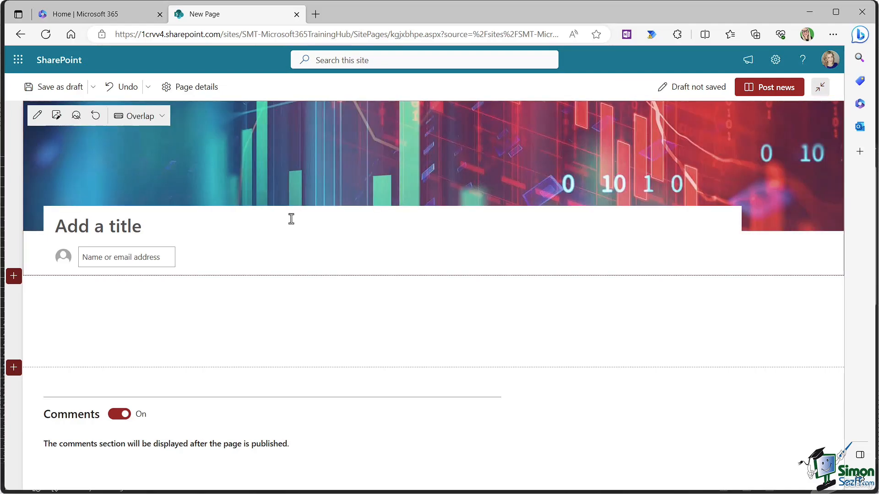
pyautogui.click(161, 117)
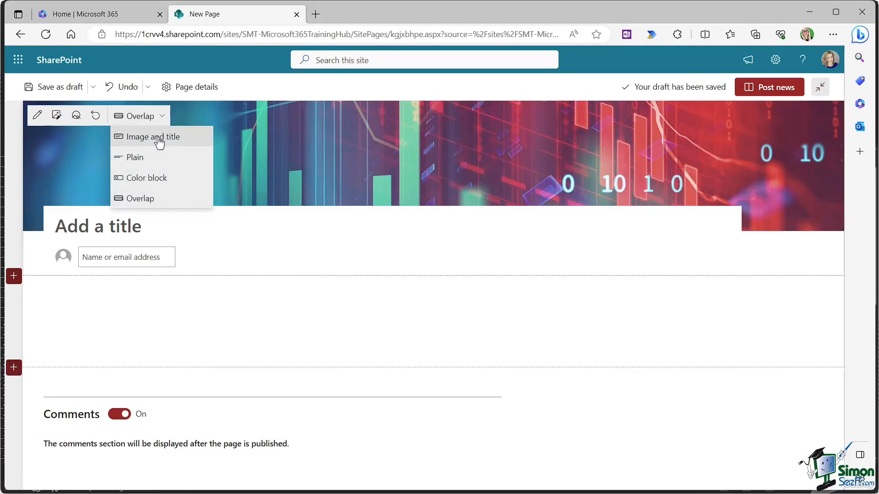
pyautogui.click(157, 137)
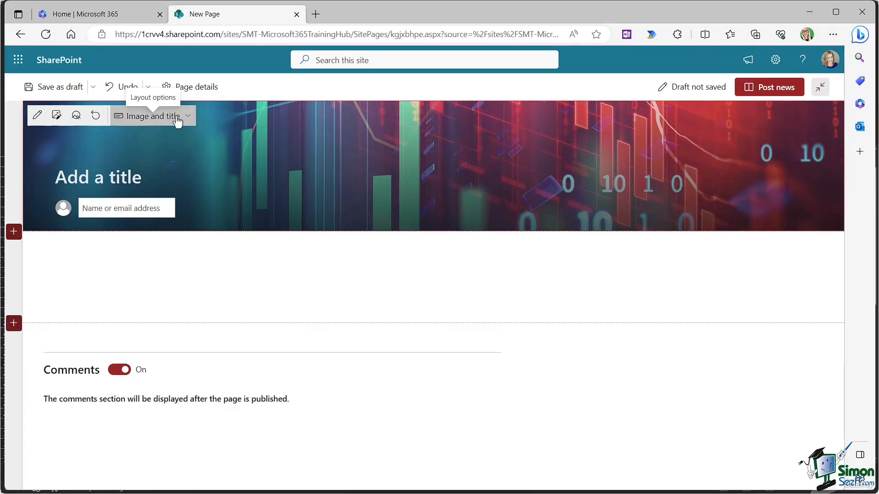
pyautogui.click(178, 117)
pyautogui.click(140, 158)
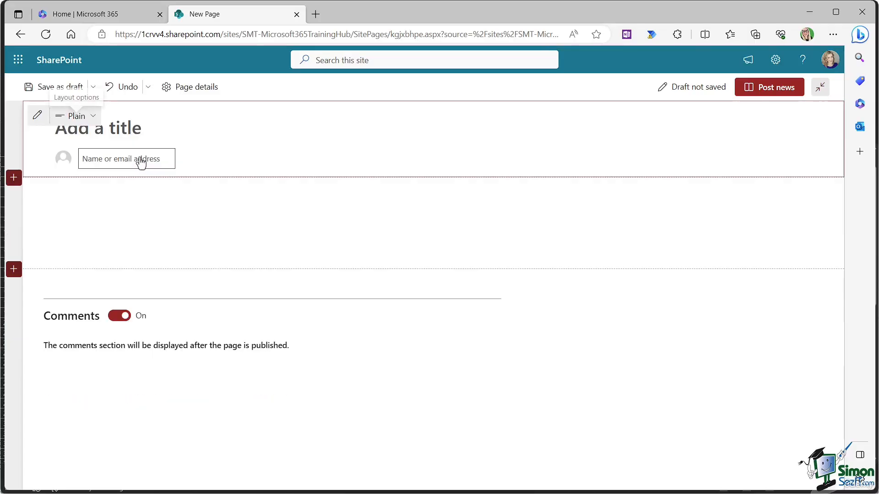
pyautogui.click(92, 118)
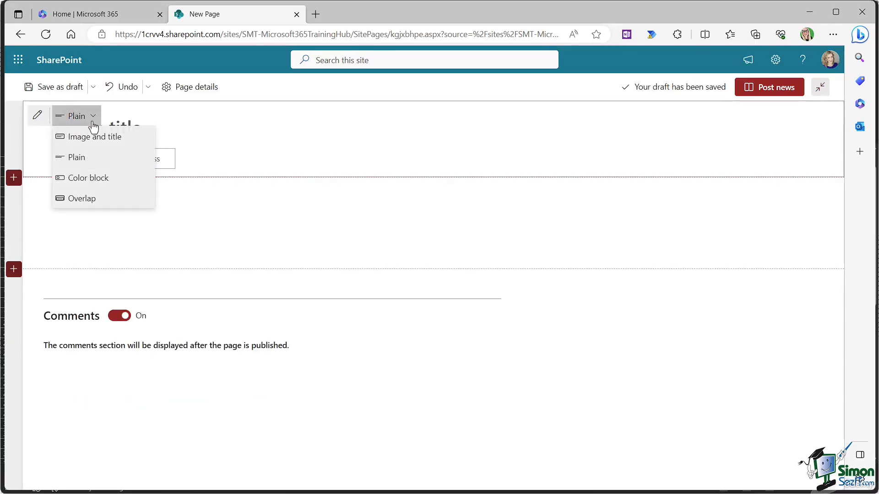
pyautogui.click(92, 178)
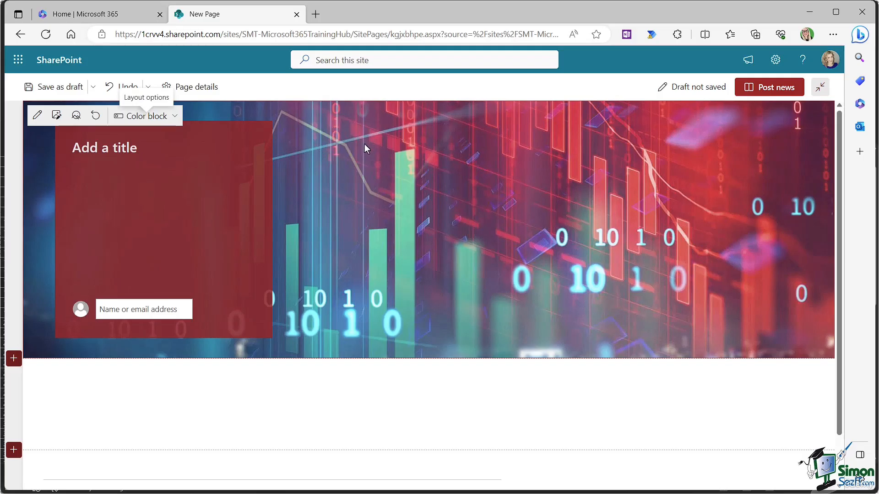
pyautogui.click(161, 118)
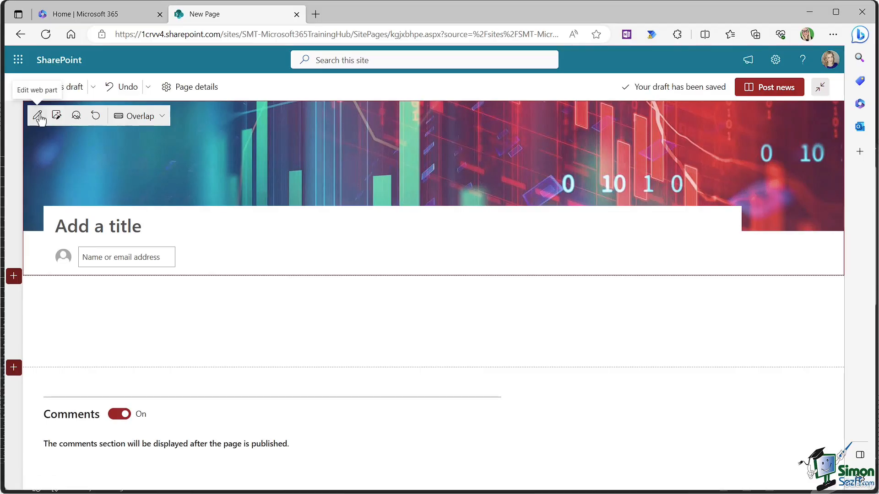
# Step: In the title area settings, centre the alignment, add 'Latest News' above the title, and show the published date
pyautogui.click(38, 116)
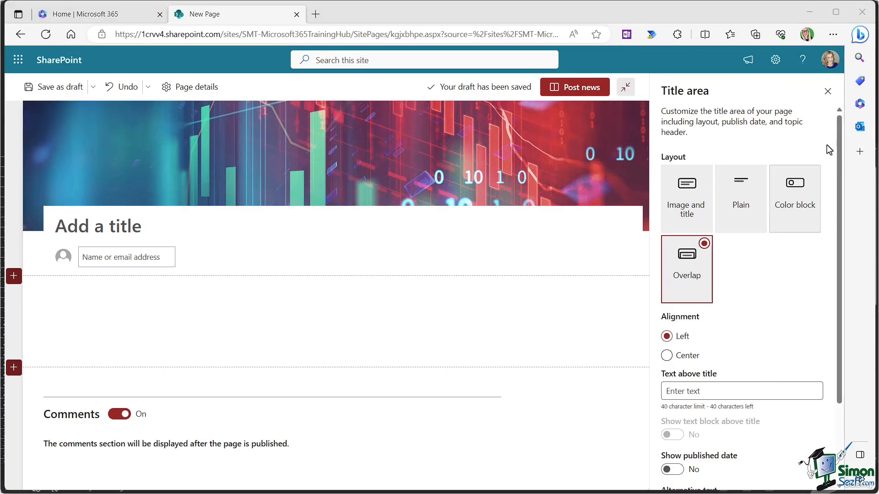
pyautogui.moveTo(840, 132); pyautogui.dragTo(841, 180)
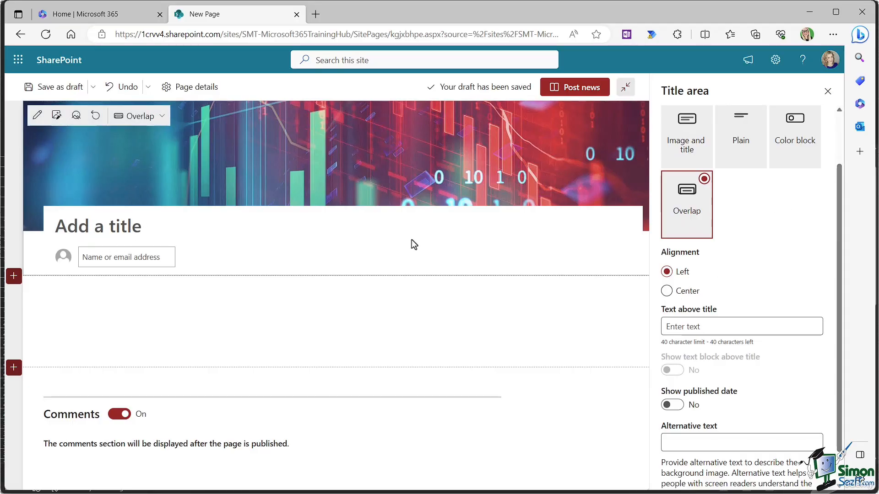
pyautogui.click(667, 290)
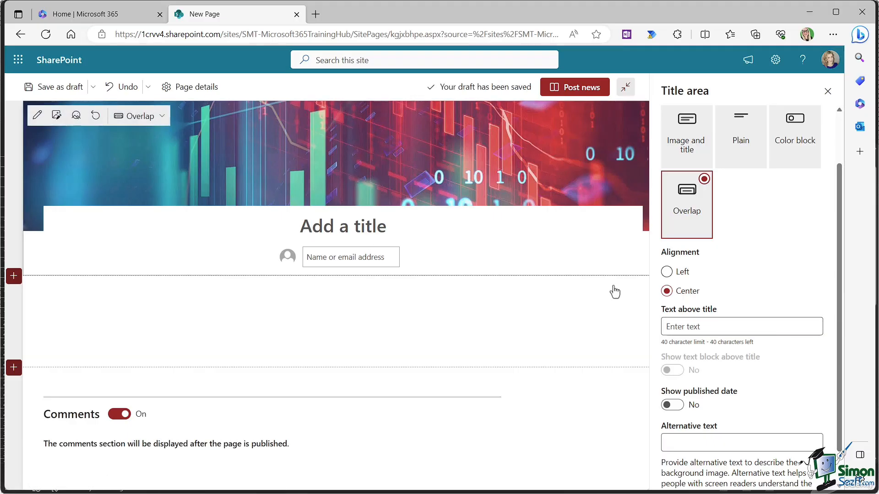
pyautogui.click(672, 327)
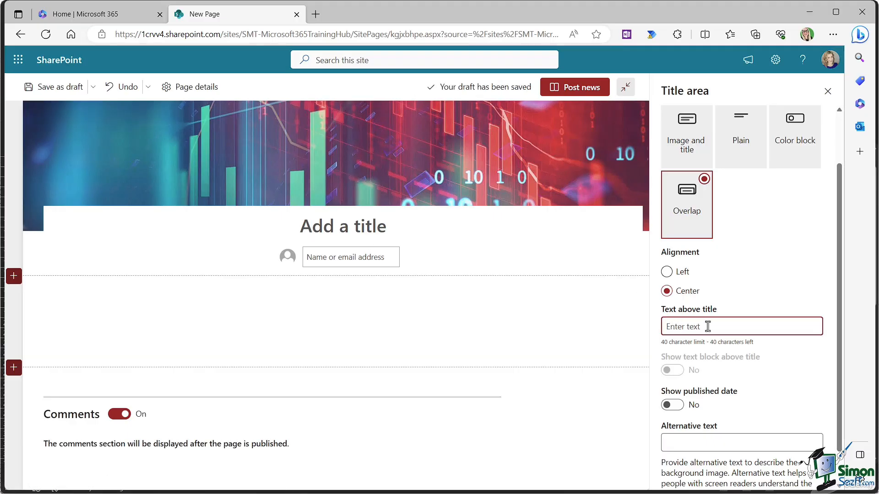
pyautogui.write('Latest News')
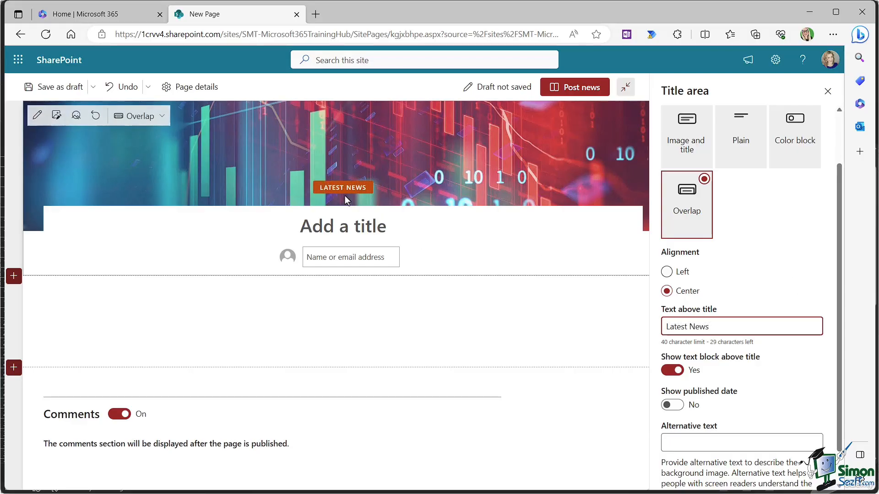
pyautogui.scroll(-1, 825, 268)
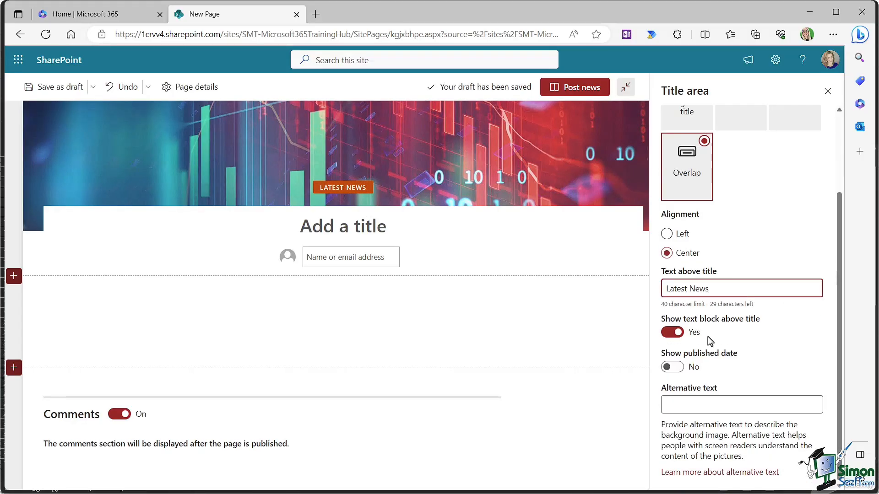
pyautogui.click(672, 367)
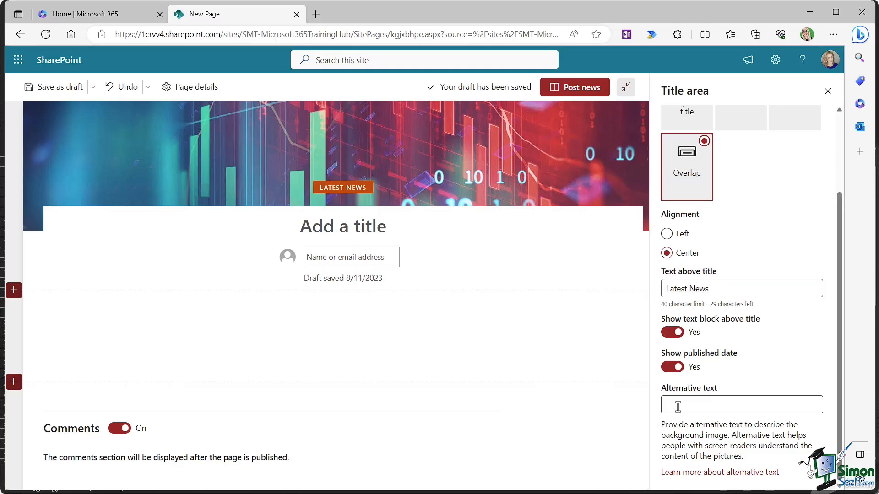
# Step: Give the news post the title 'Latest Excel Updates'
pyautogui.click(828, 91)
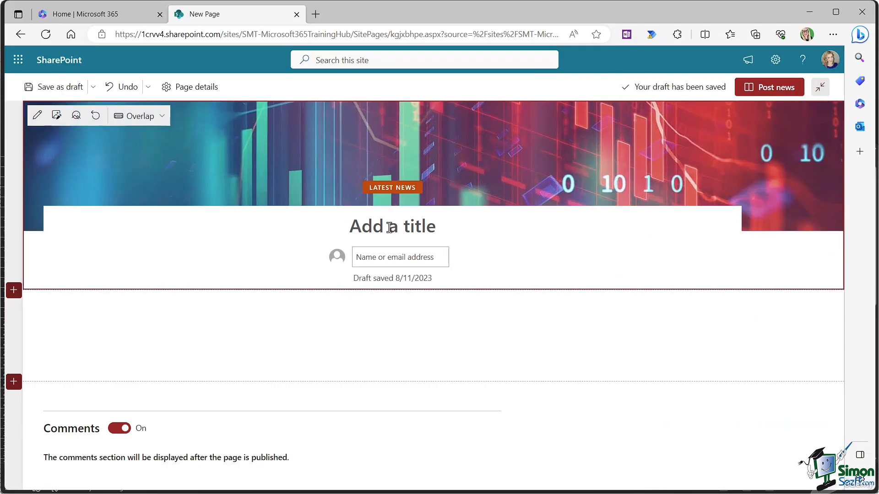
pyautogui.click(429, 226)
pyautogui.write('Latest Excel Updates')
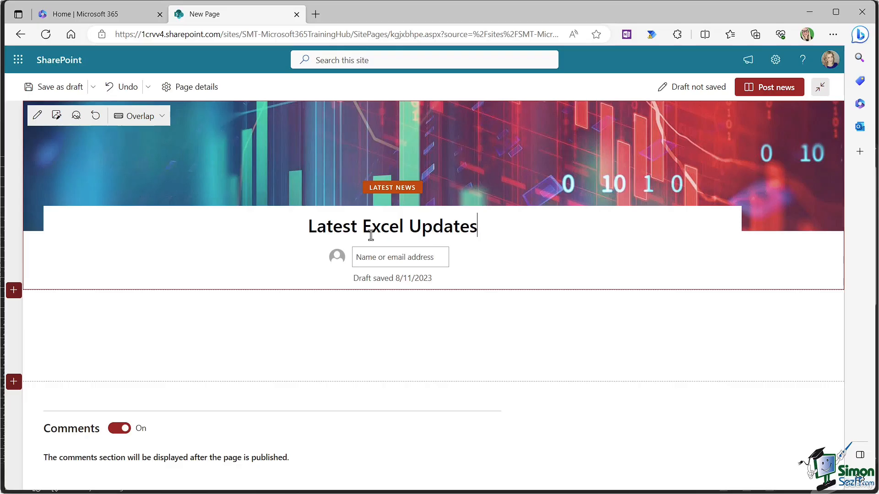
# Step: Set the post's author by choosing the matching person from the name suggestions
pyautogui.click(376, 258)
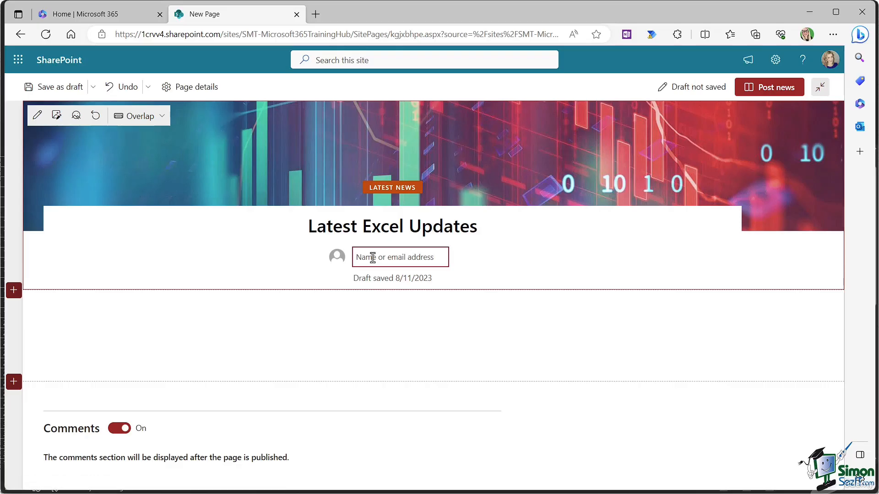
pyautogui.write('d')
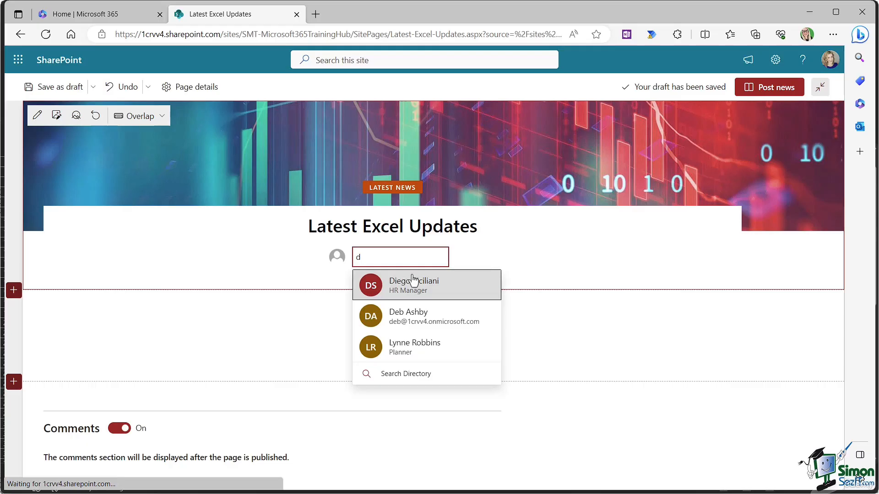
pyautogui.click(414, 314)
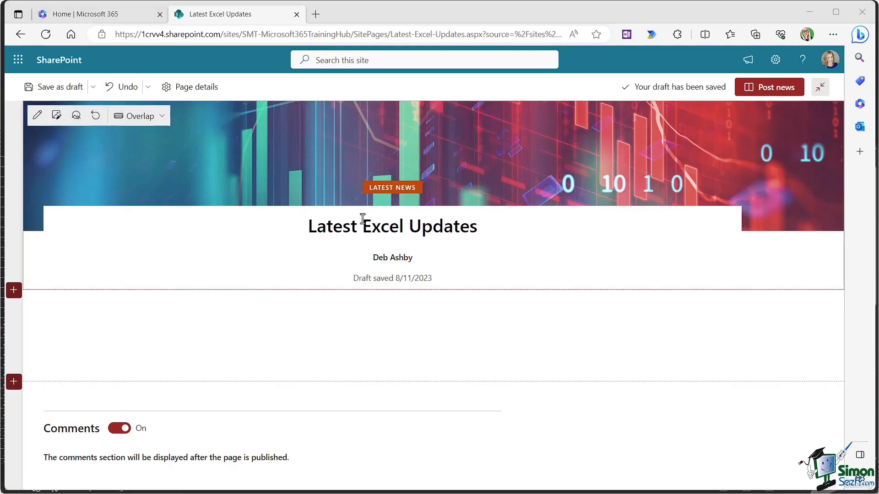
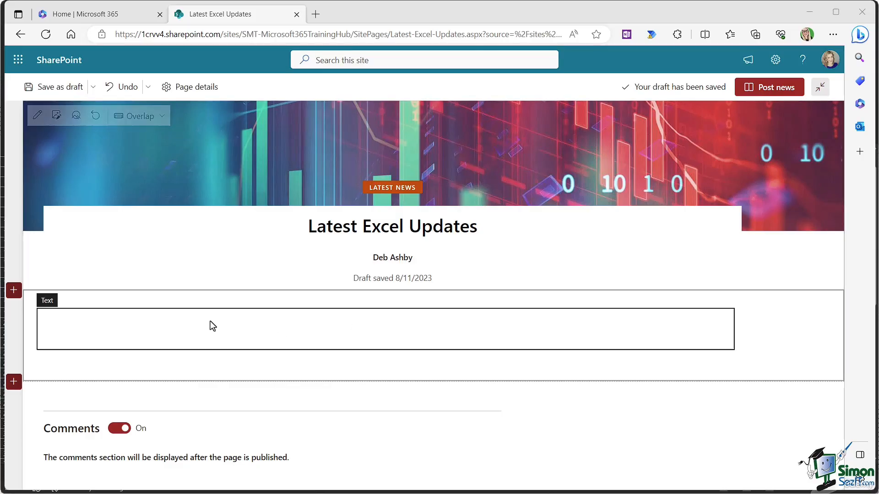
# Step: Paste the June 2023 Excel update article and bullet its Excel for web and Windows feature lists
pyautogui.click(54, 320)
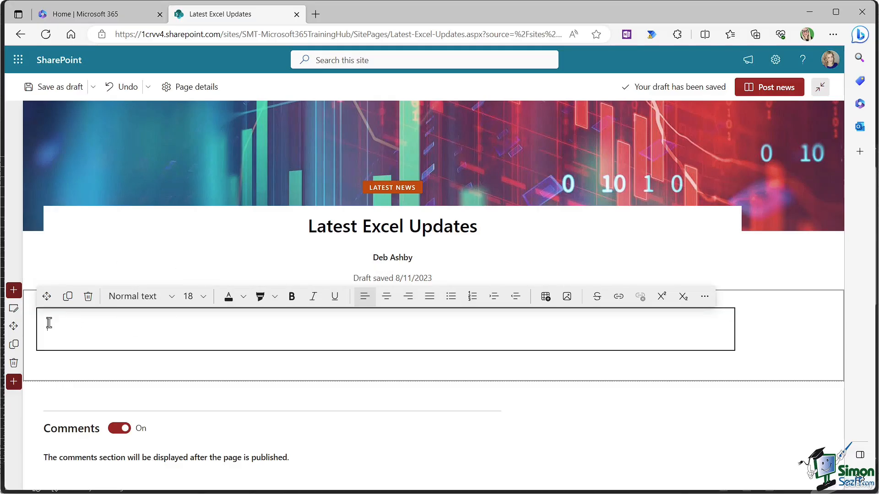
pyautogui.hotkey('ctrl', 'v')
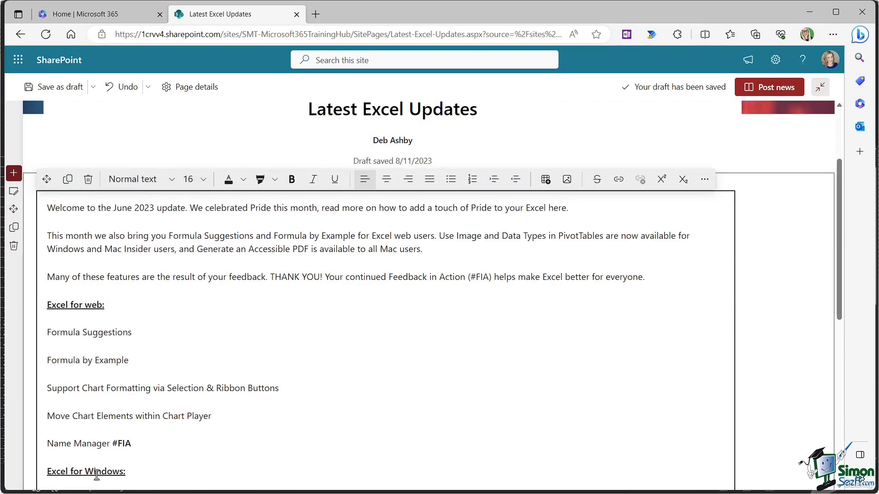
pyautogui.moveTo(131, 444); pyautogui.dragTo(32, 331)
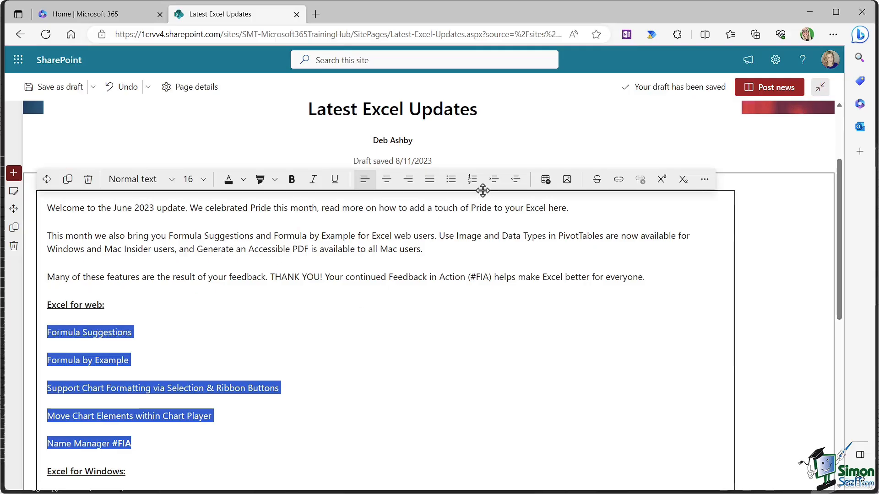
pyautogui.click(450, 181)
pyautogui.scroll(-5, 213, 325)
pyautogui.moveTo(397, 333); pyautogui.dragTo(46, 193)
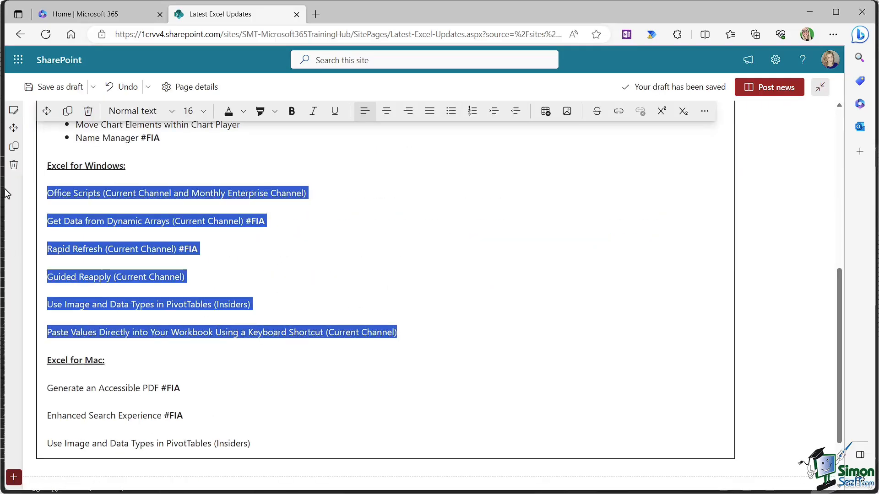
pyautogui.click(451, 112)
pyautogui.click(343, 229)
pyautogui.scroll(4, 386, 241)
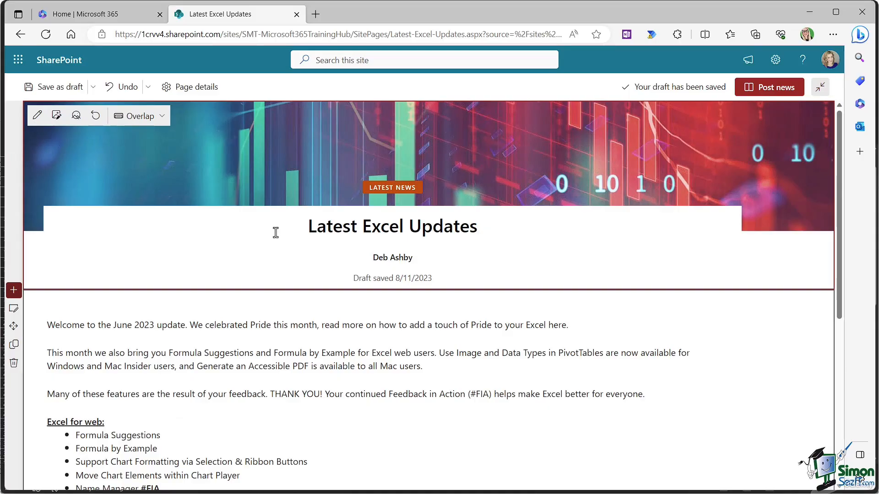
# Step: Save the Latest Excel Updates news post as a draft
pyautogui.click(53, 88)
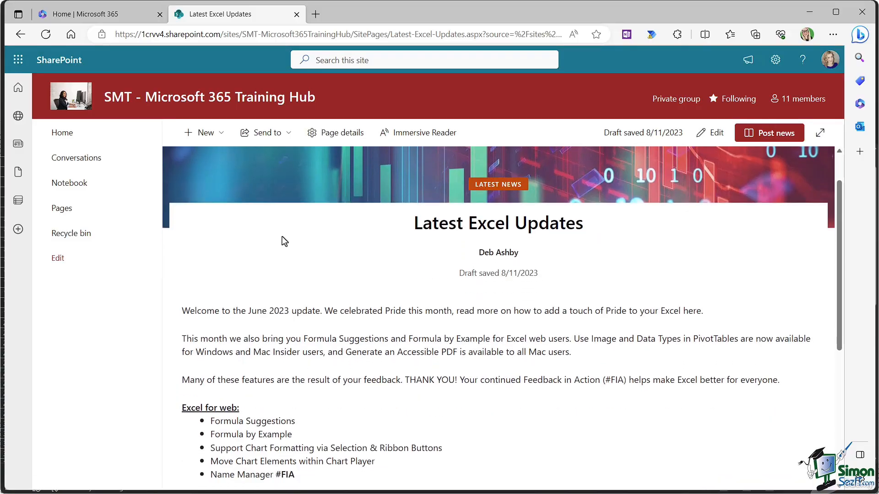
pyautogui.scroll(-2, 282, 236)
pyautogui.scroll(2, 283, 237)
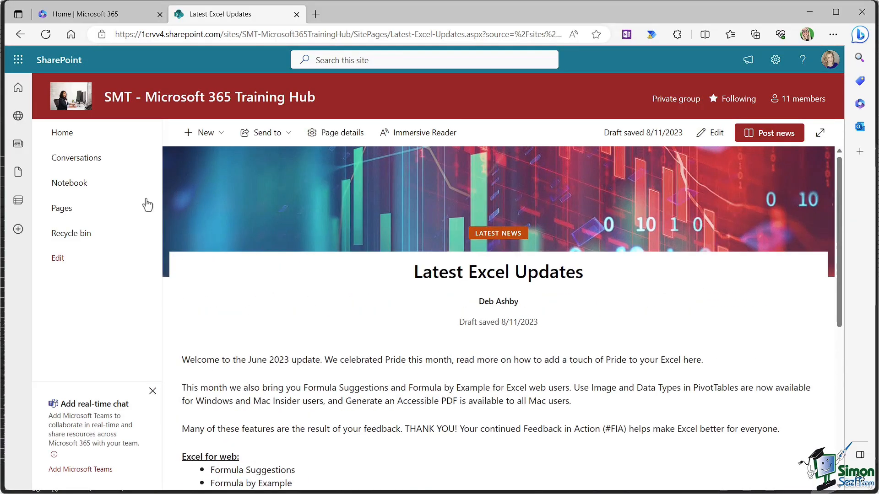
# Step: Return to the site home page and reopen Latest Excel Updates from the Activity feed
pyautogui.click(60, 138)
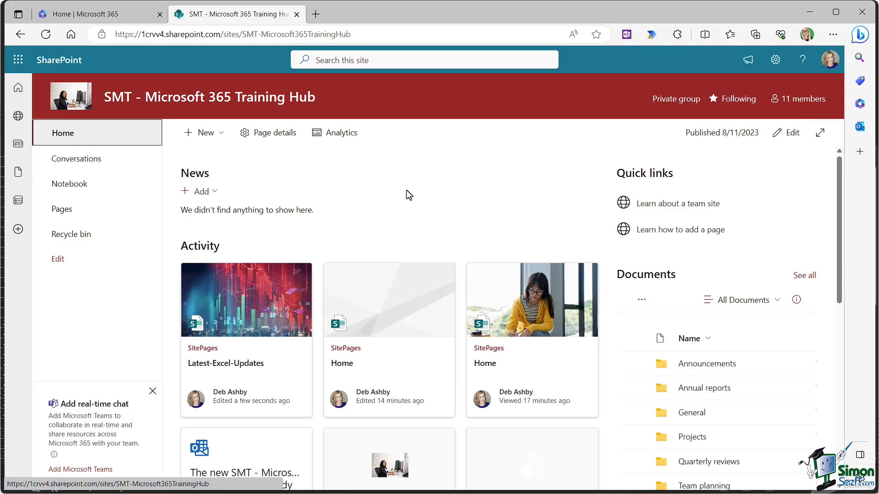
pyautogui.scroll(-1, 406, 191)
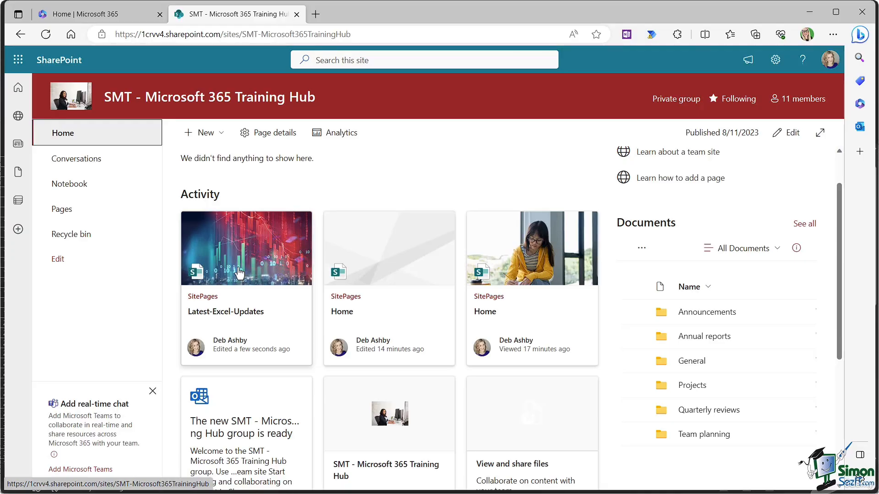
pyautogui.click(239, 273)
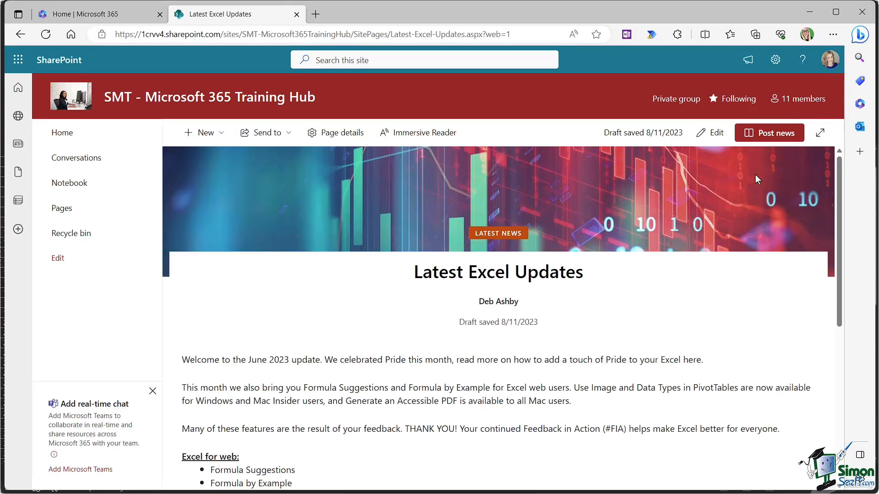
# Step: Post the Latest Excel Updates news, then check Latest-Excel-Updates.aspx in Pages and the home page
pyautogui.click(774, 133)
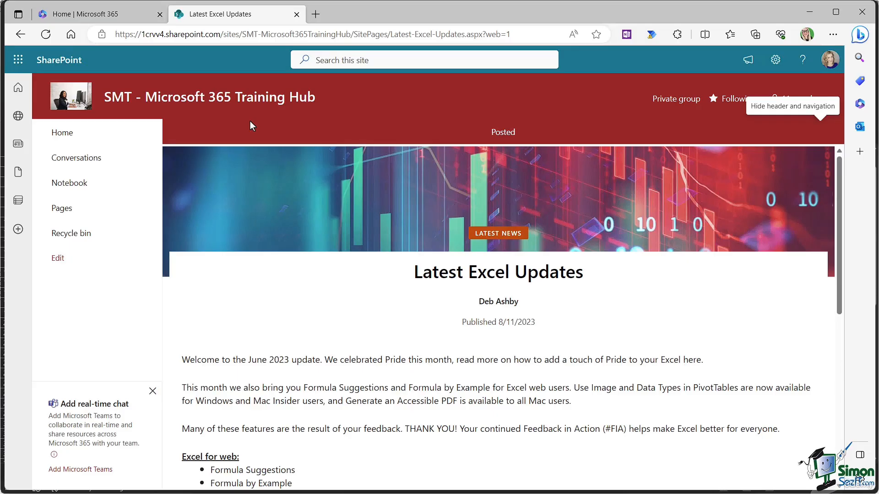
pyautogui.click(62, 136)
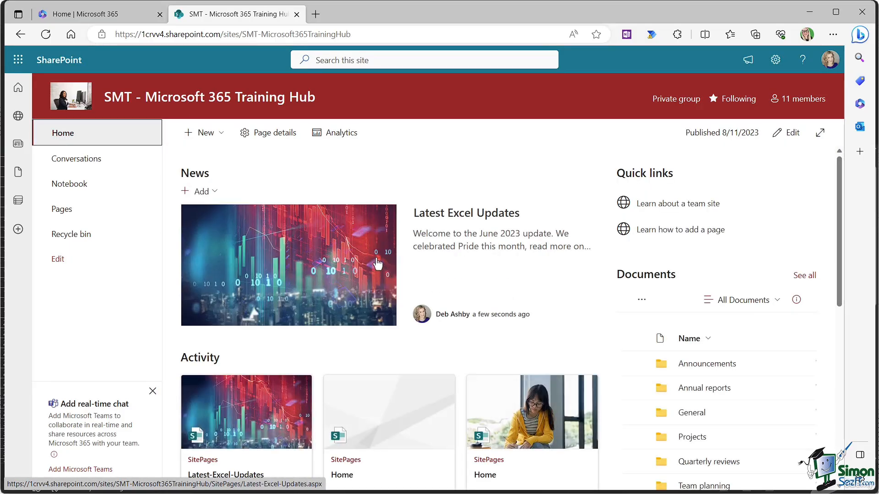
pyautogui.click(60, 210)
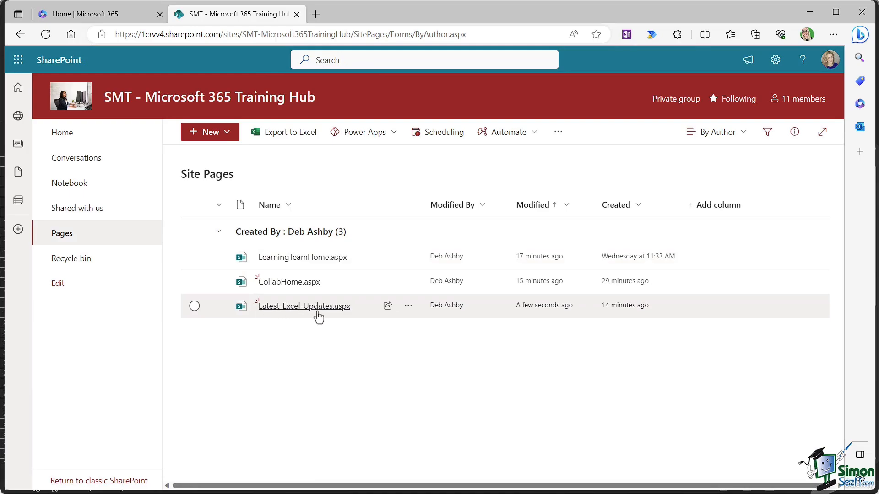
pyautogui.moveTo(337, 316)
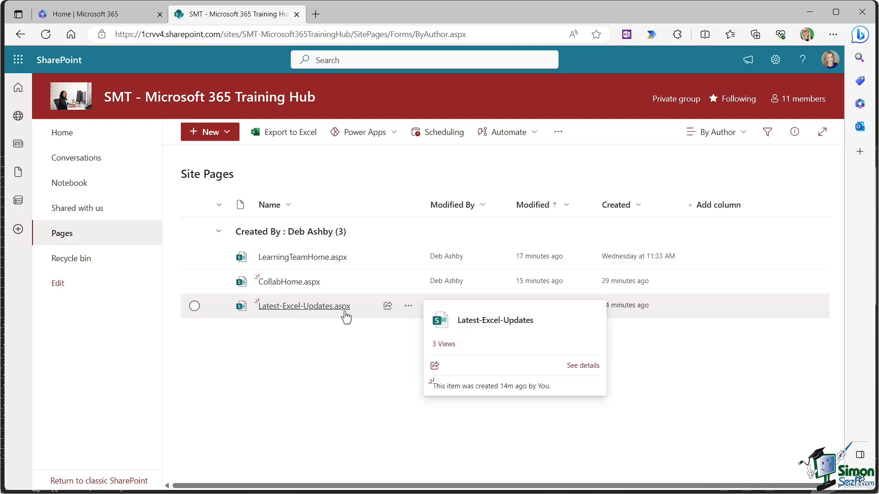
pyautogui.click(306, 309)
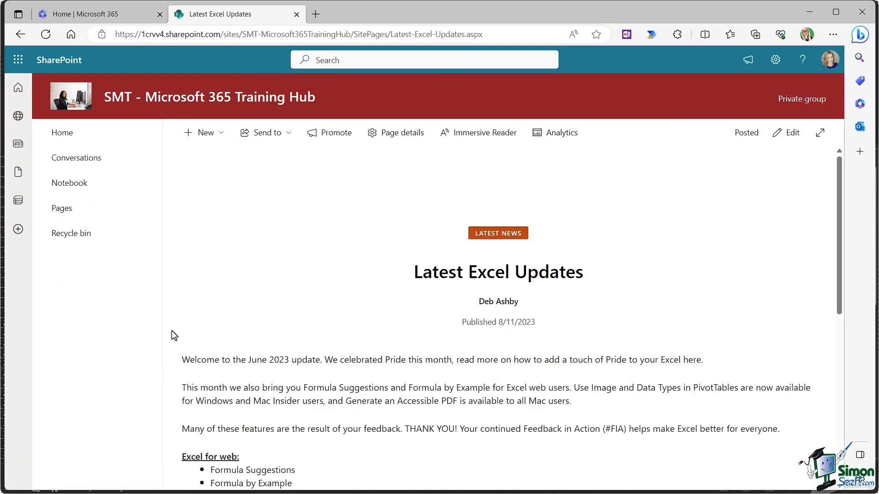
pyautogui.click(62, 133)
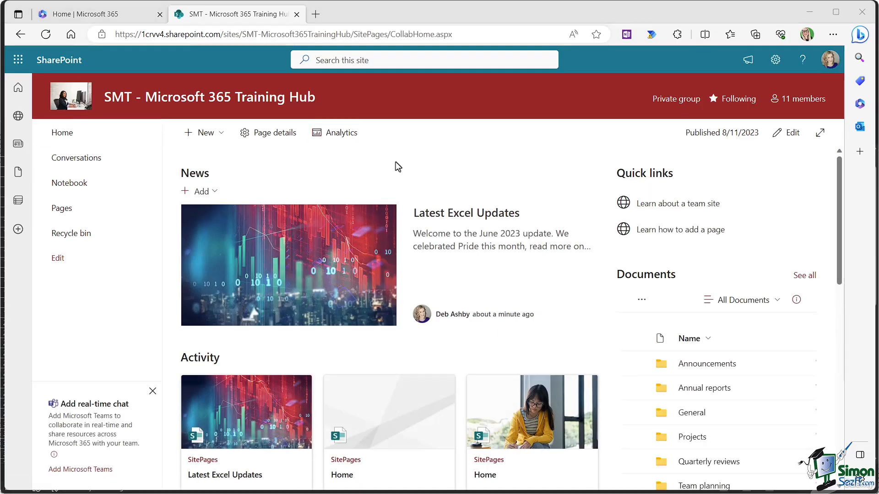
# Step: Post a 'What is Microsoft 365?' news link to the pasted Microsoft Support URL, then open it
pyautogui.click(211, 192)
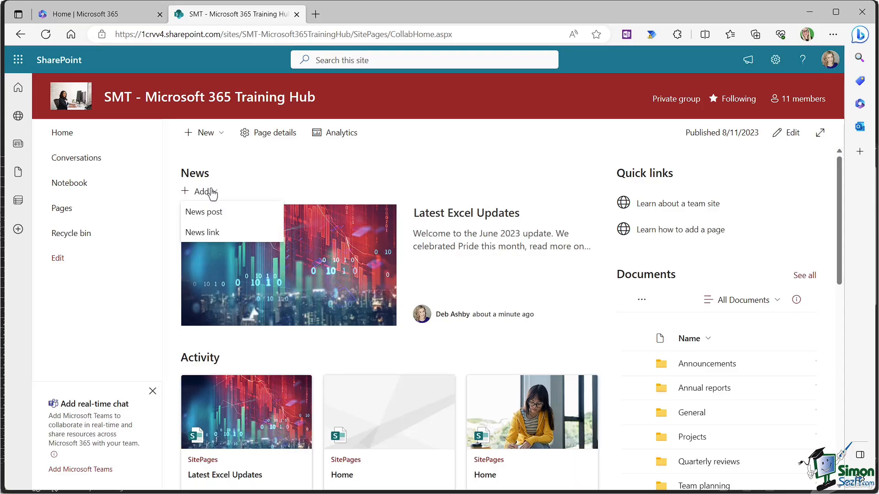
pyautogui.click(204, 234)
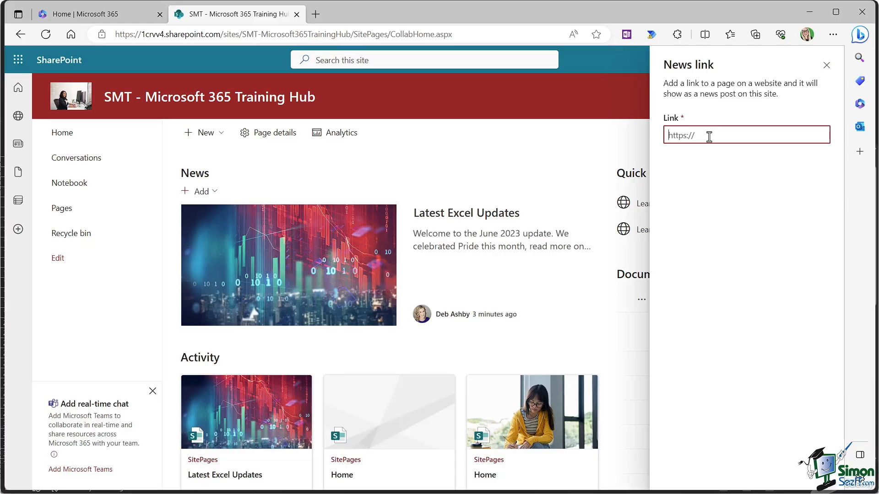
pyautogui.write('https://support.microsoft.com/en-gb')
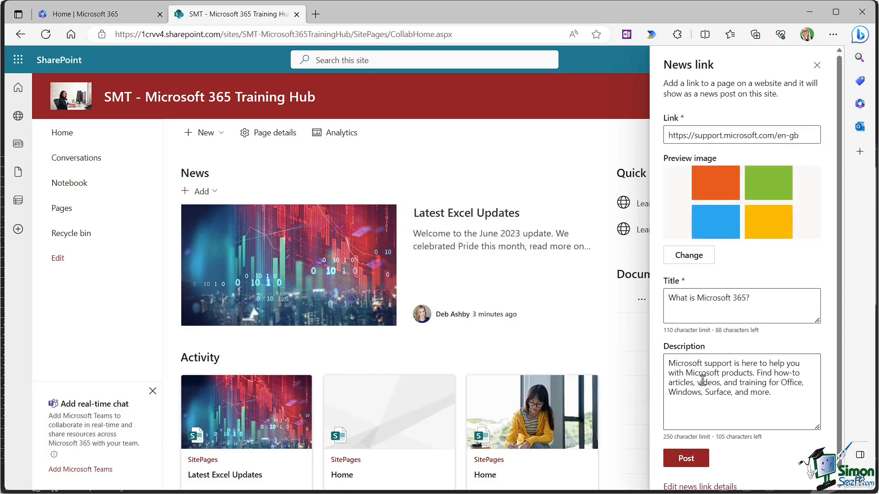
pyautogui.scroll(-1, 703, 380)
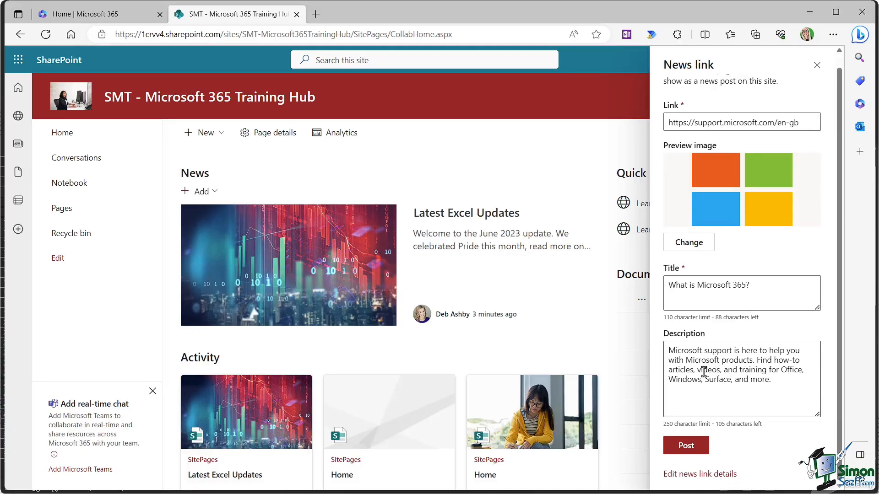
pyautogui.click(682, 446)
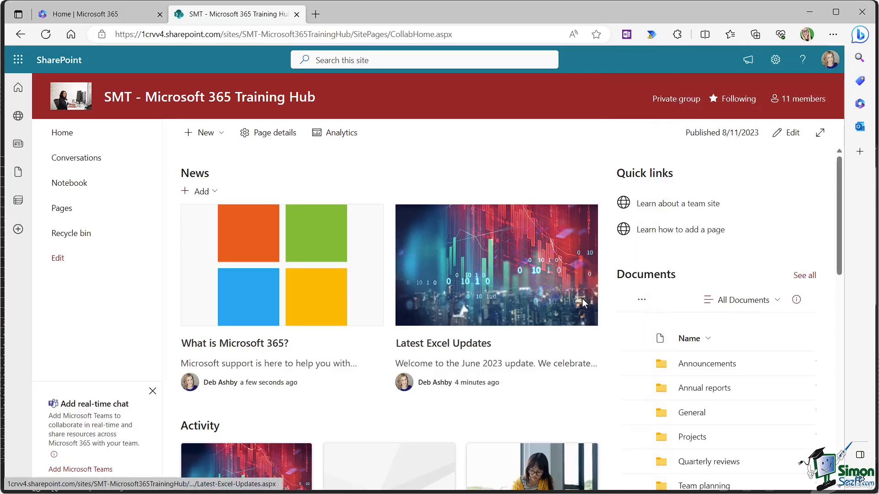
pyautogui.click(284, 250)
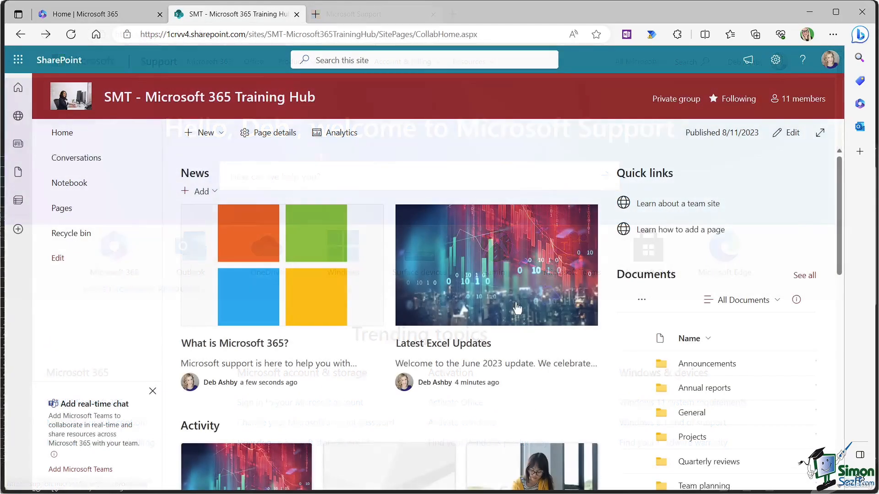
# Step: Open the Latest Excel Updates news item on the way back to the SharePoint start page
pyautogui.click(593, 268)
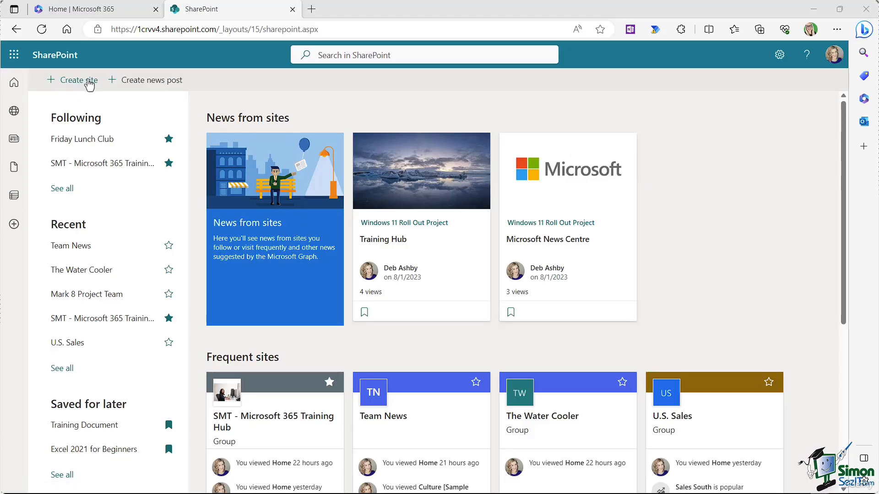
# Step: Choose + Create site on the SharePoint start page to start a new site
pyautogui.click(89, 85)
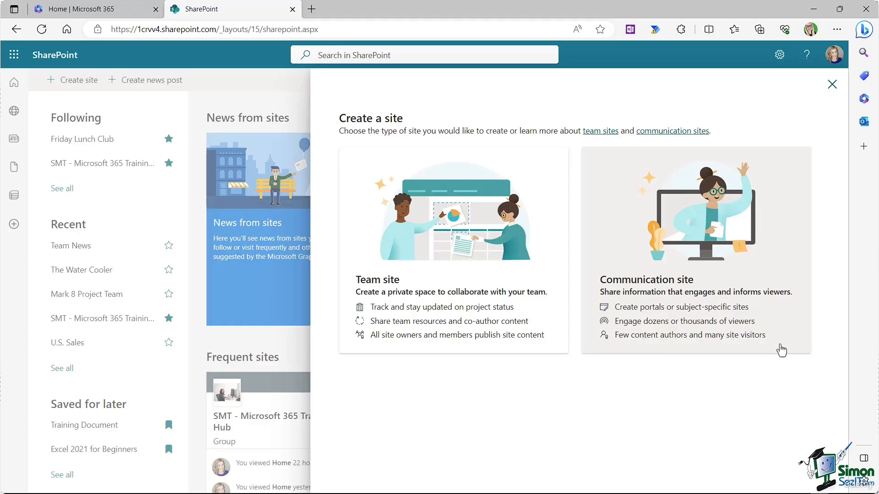
# Step: Create the 'Microsoft 365 Training Schedule' communication site with default settings and dismiss the design prompt
pyautogui.click(696, 224)
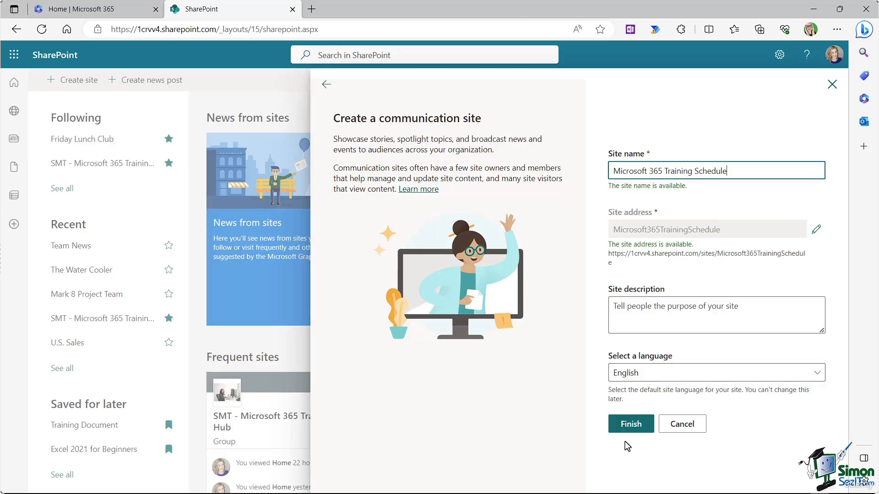
pyautogui.click(626, 427)
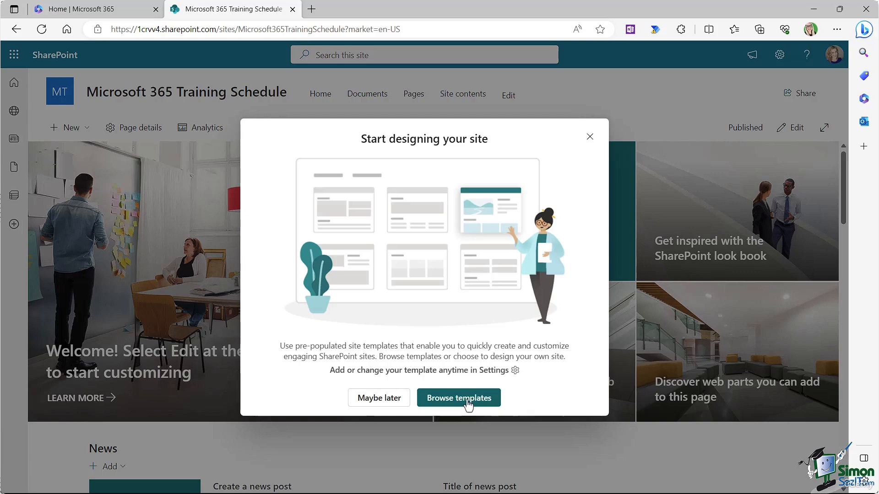
pyautogui.click(590, 137)
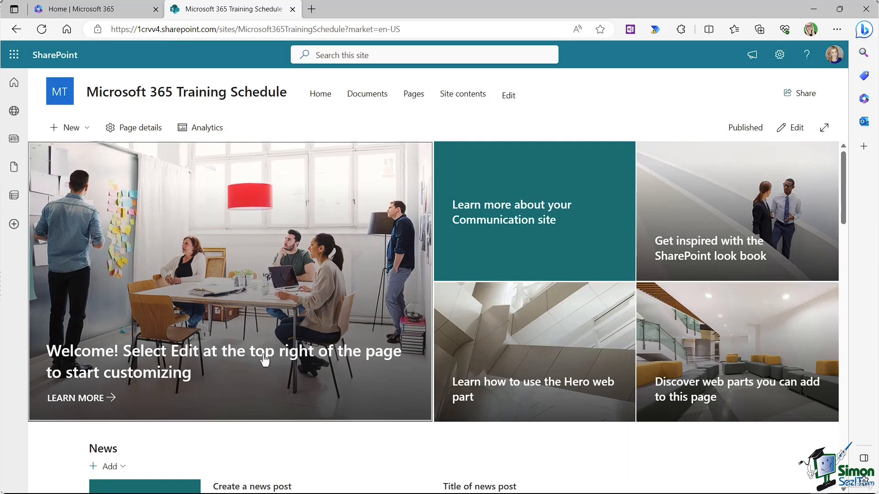
# Step: Open the 'Learn more about your Communication site' support article from the home page hero
pyautogui.scroll(-5, 461, 257)
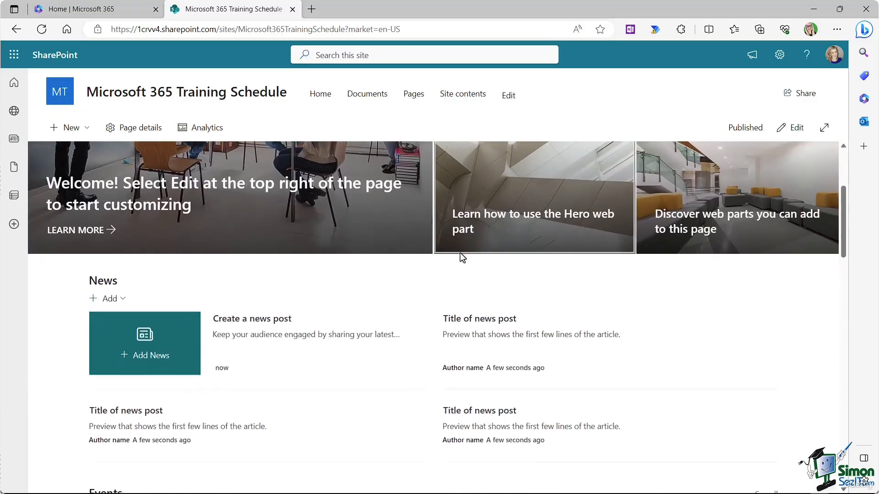
pyautogui.scroll(4, 460, 253)
pyautogui.scroll(2, 460, 252)
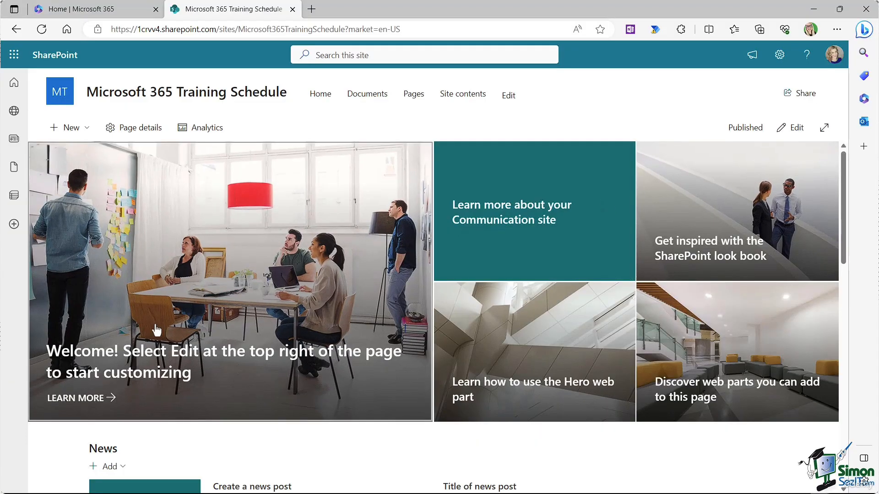
pyautogui.click(221, 302)
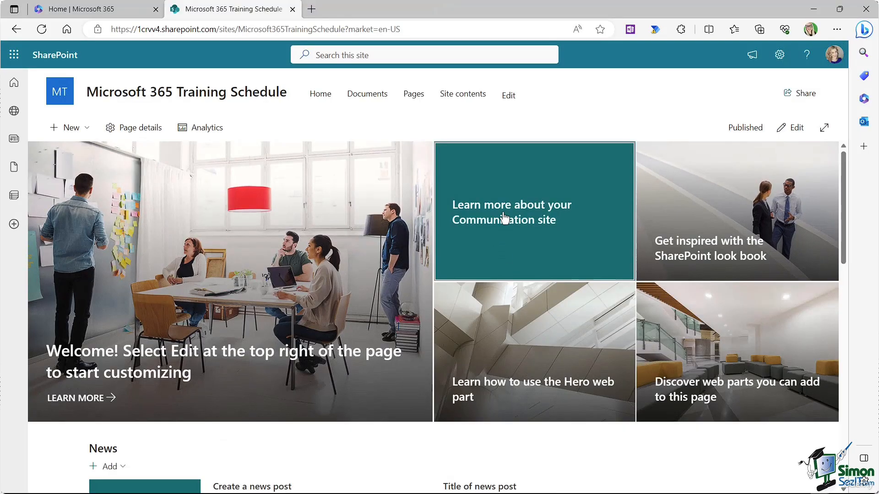
pyautogui.click(504, 219)
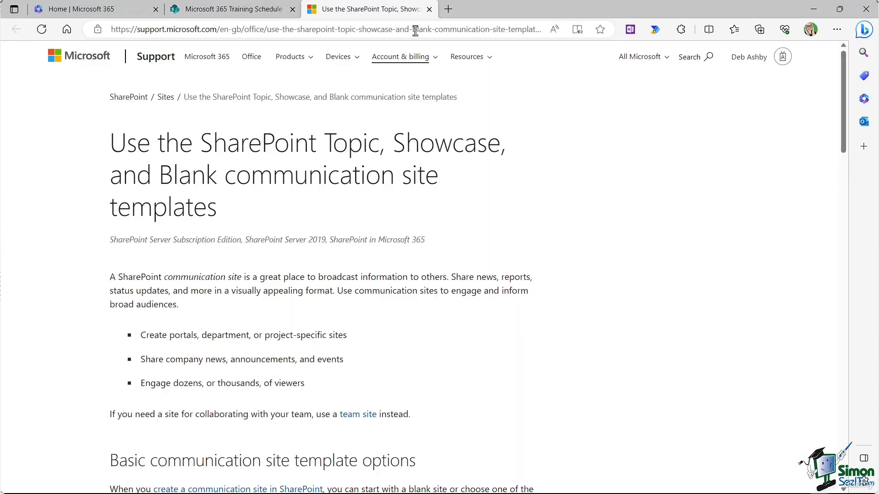
# Step: Close the support article tab to get back to the Microsoft 365 Training Schedule home page
pyautogui.click(429, 9)
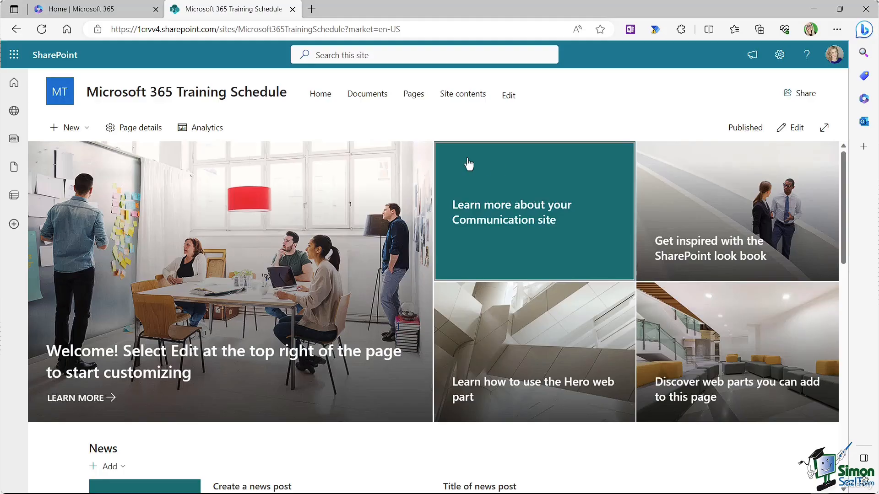
# Step: Edit the home page, select the Hero web part, and try the Layers layout before returning to Tiles
pyautogui.click(786, 129)
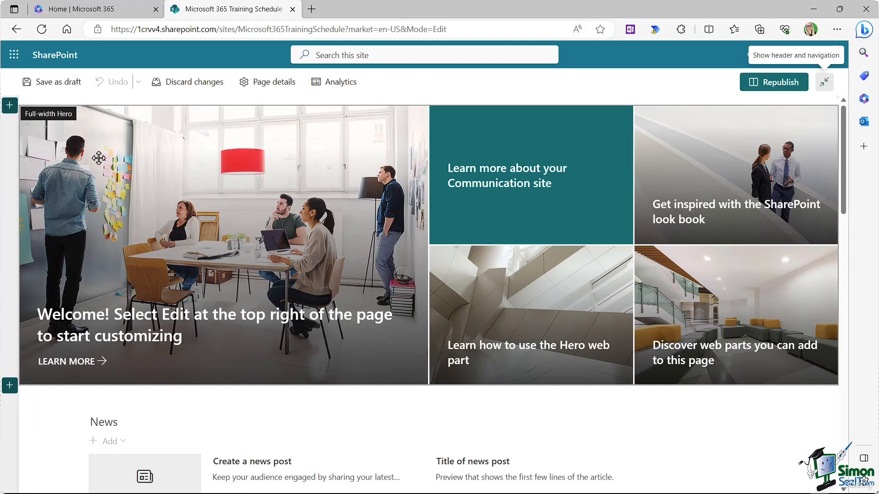
pyautogui.click(161, 167)
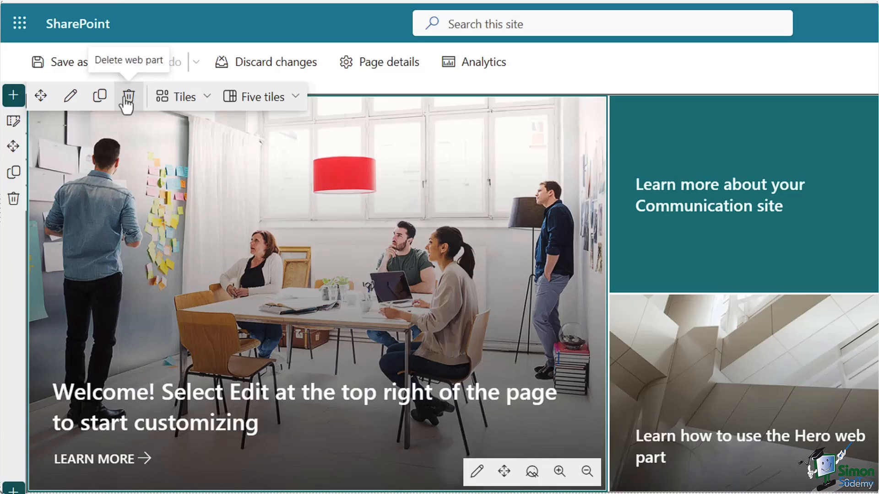
pyautogui.click(203, 106)
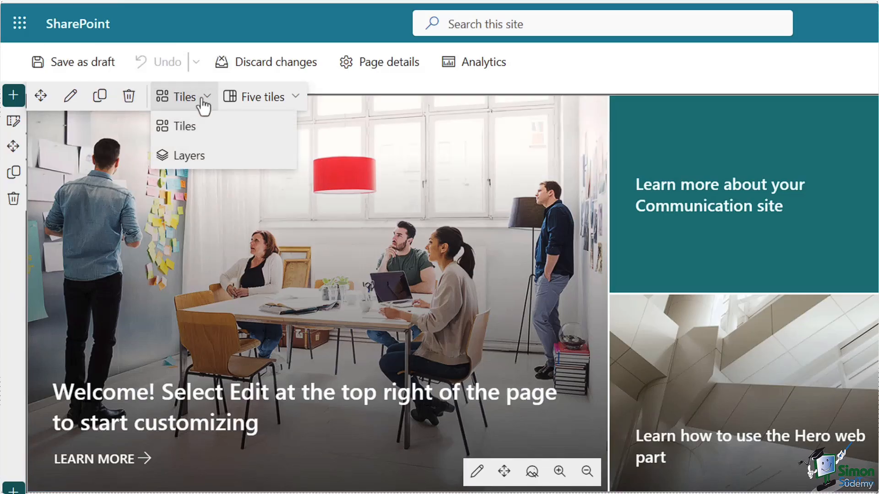
pyautogui.click(194, 131)
pyautogui.click(188, 101)
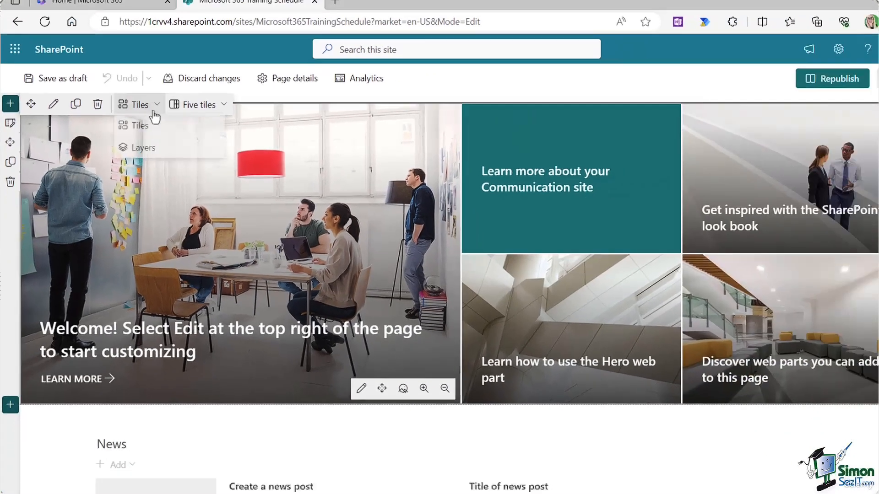
pyautogui.click(133, 151)
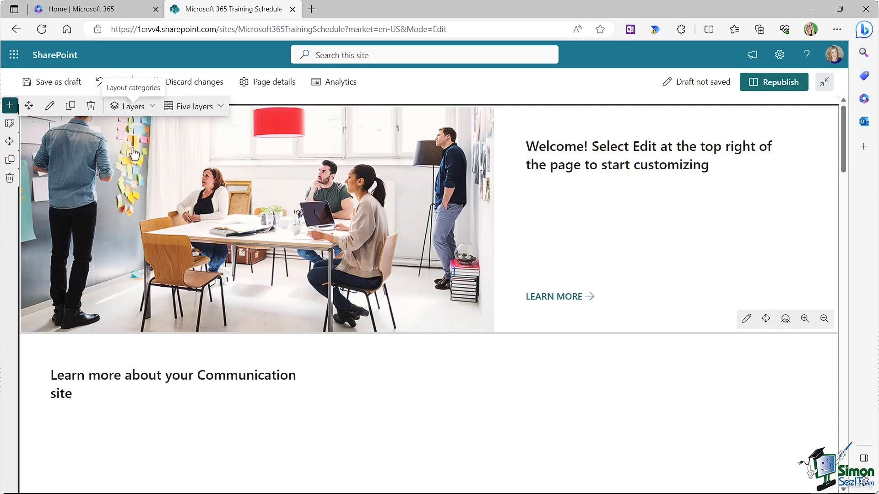
pyautogui.click(137, 107)
pyautogui.click(130, 128)
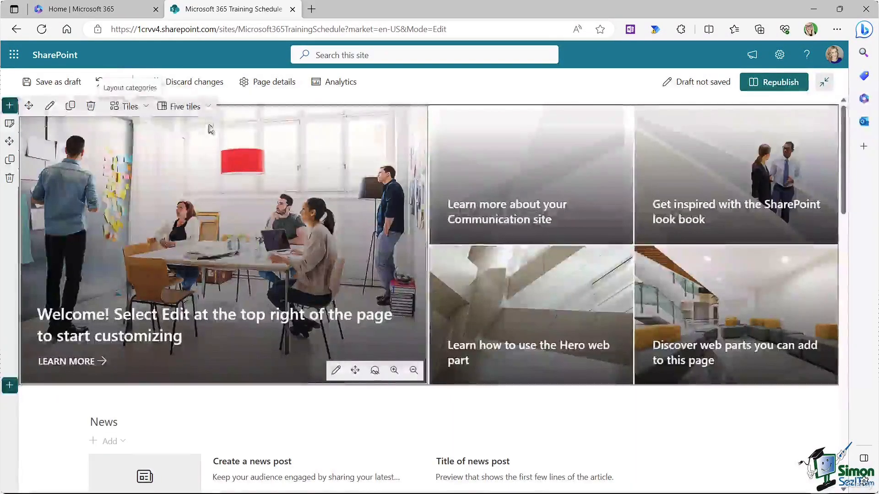
# Step: Preview the hero with three, two and one tile, then restore it to five tiles
pyautogui.click(206, 107)
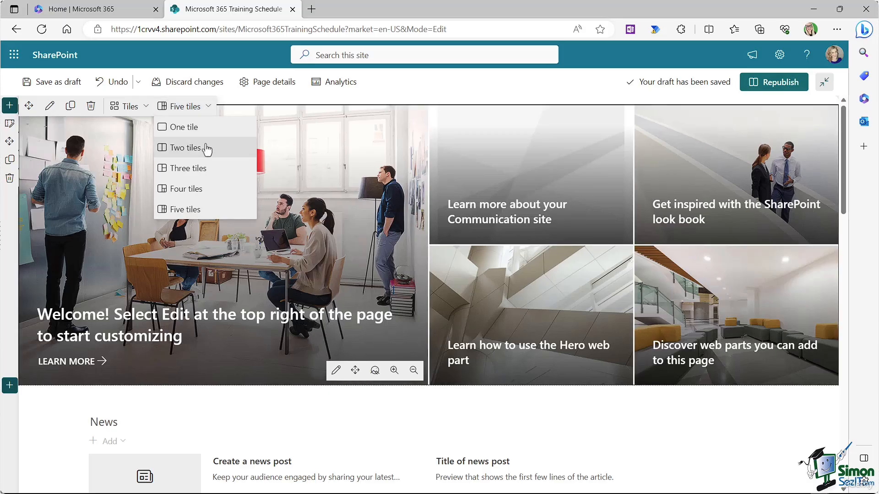
pyautogui.click(196, 169)
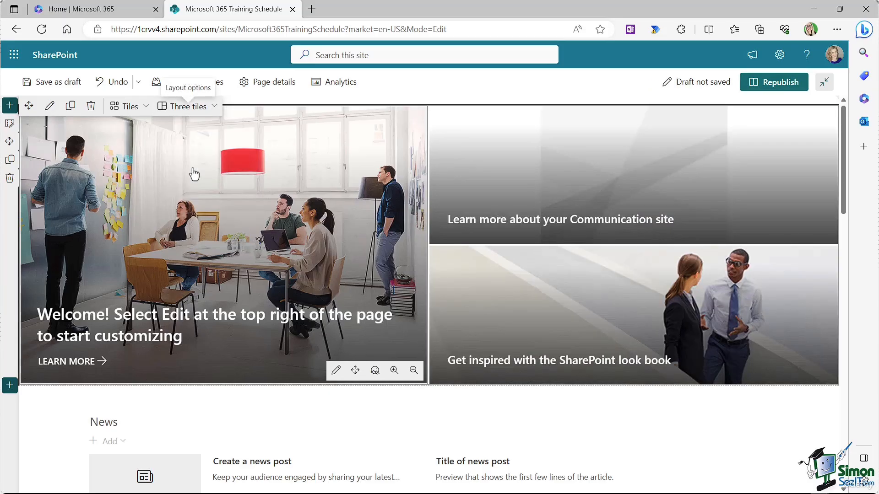
pyautogui.click(211, 110)
pyautogui.click(185, 147)
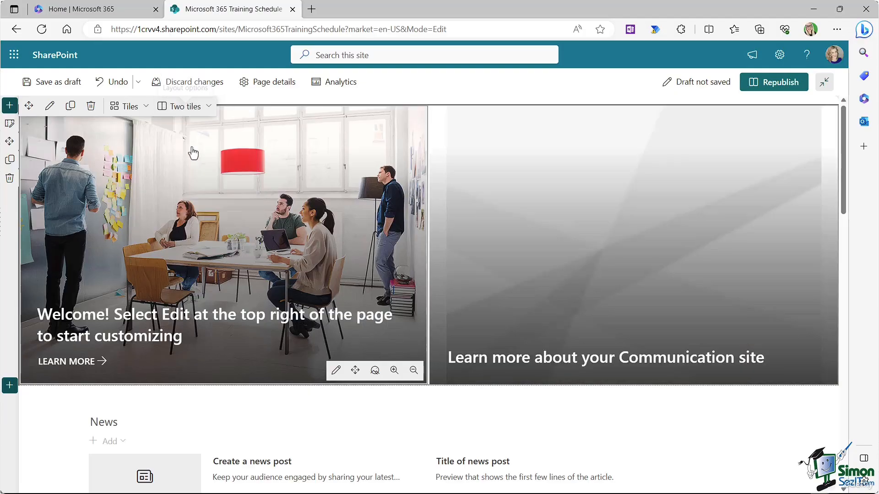
pyautogui.click(200, 112)
pyautogui.click(198, 124)
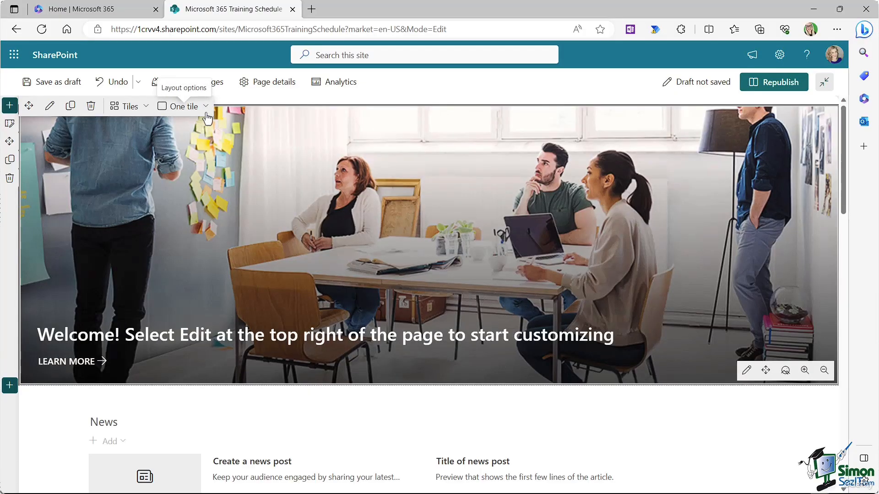
pyautogui.click(206, 114)
pyautogui.click(192, 210)
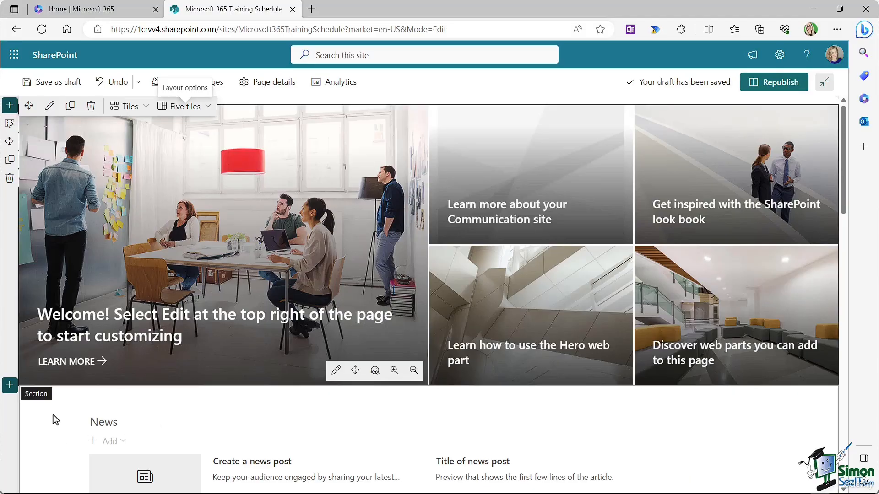
pyautogui.scroll(-5, 63, 416)
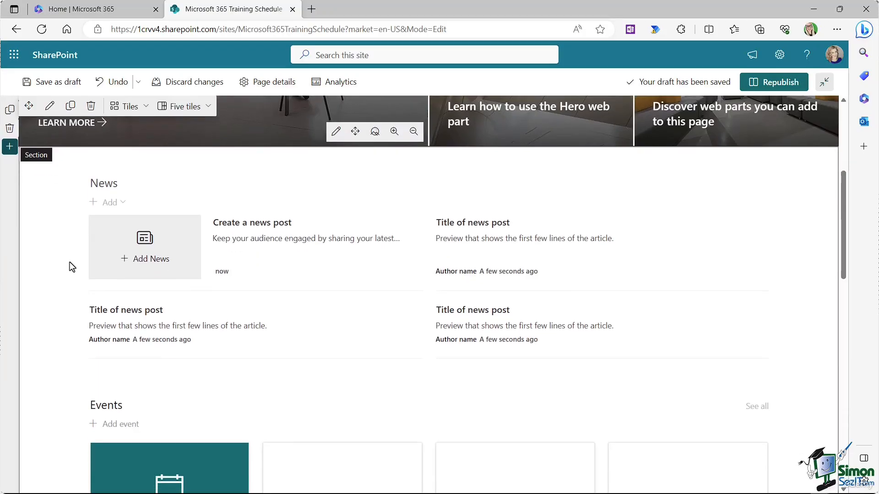
pyautogui.click(192, 205)
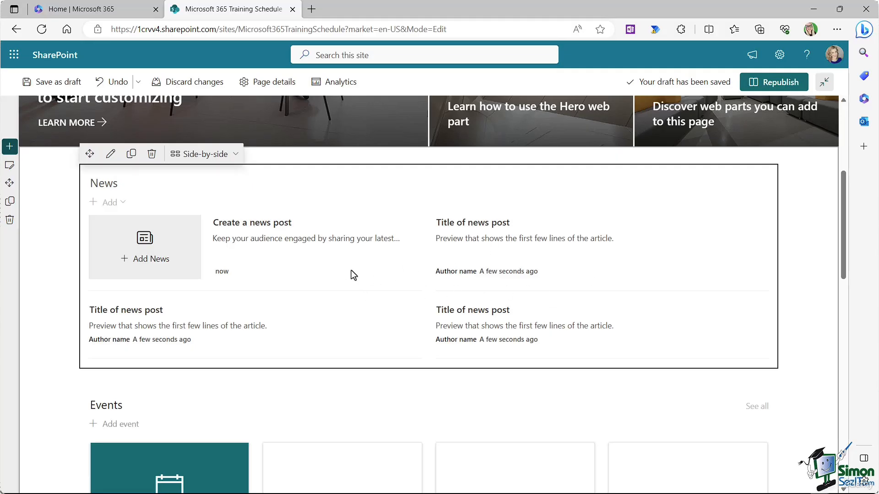
pyautogui.scroll(5, 354, 274)
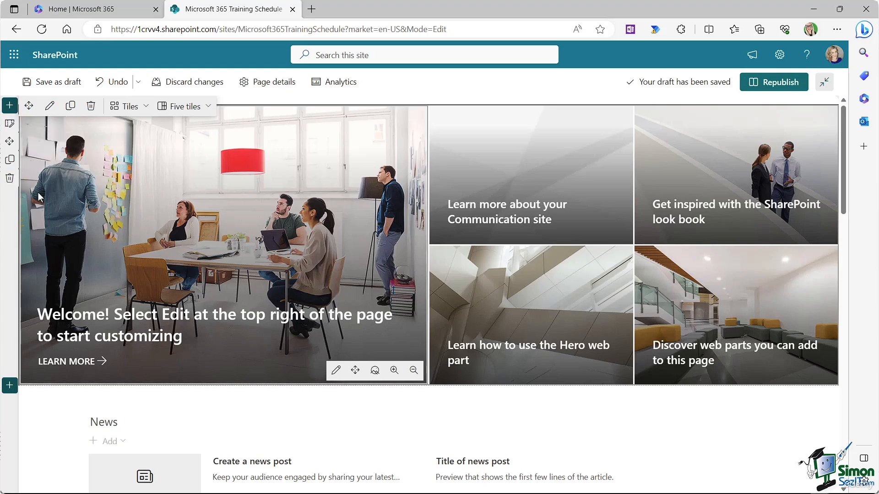
pyautogui.scroll(-3, 99, 298)
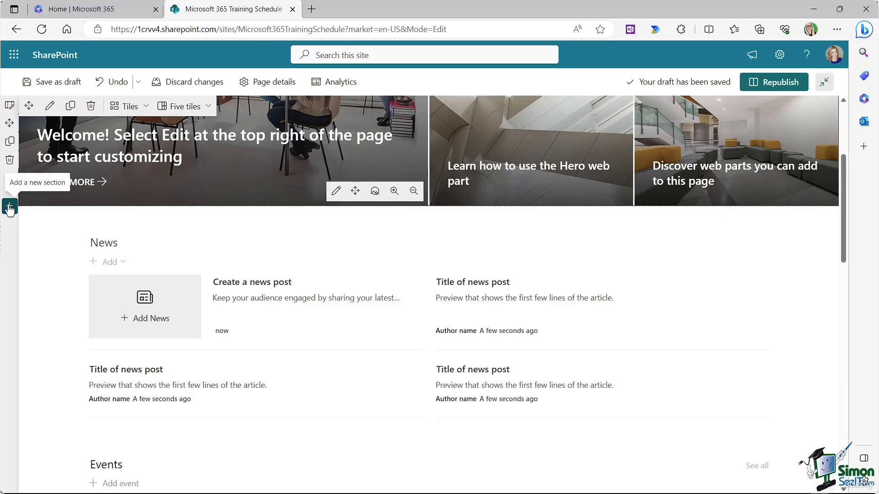
pyautogui.scroll(3, 44, 262)
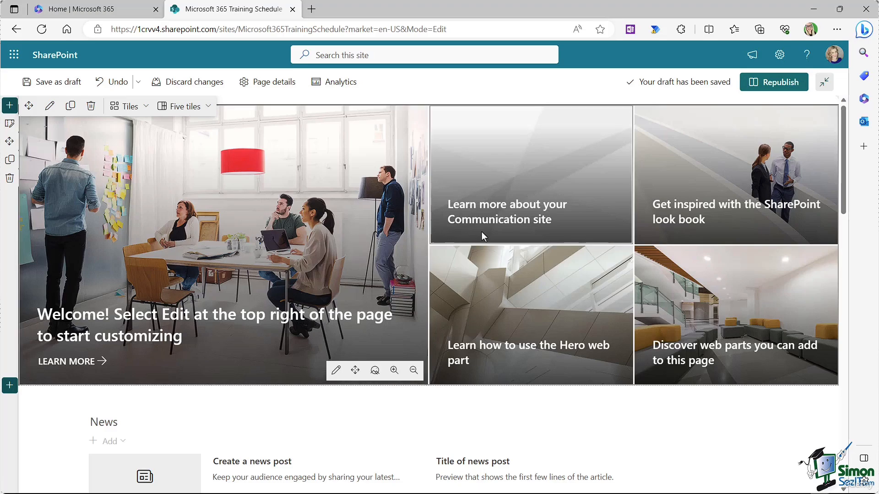
# Step: Republish the home page, then reopen Microsoft 365 Training Schedule from Following on SharePoint start
pyautogui.click(772, 87)
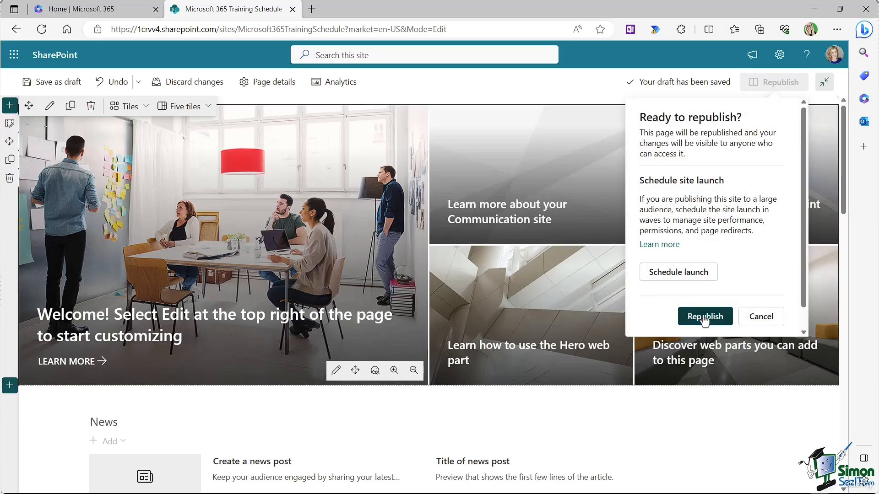
pyautogui.click(704, 317)
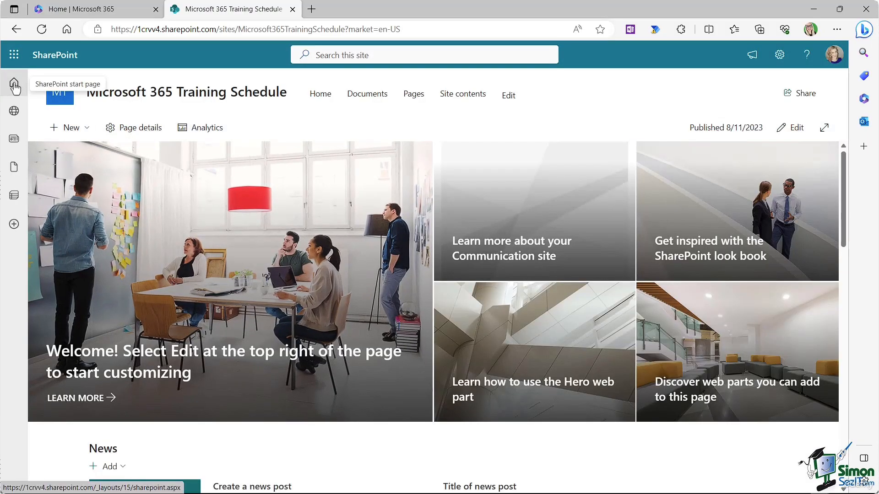
pyautogui.click(14, 86)
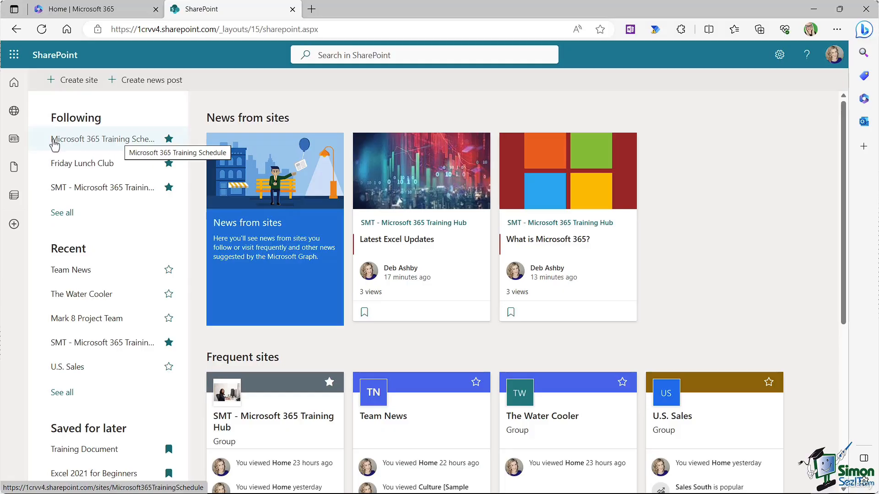
pyautogui.click(94, 141)
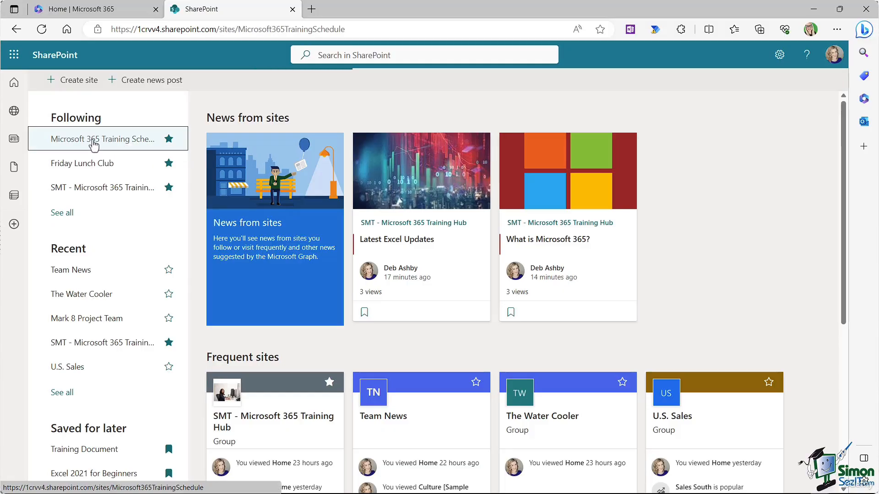
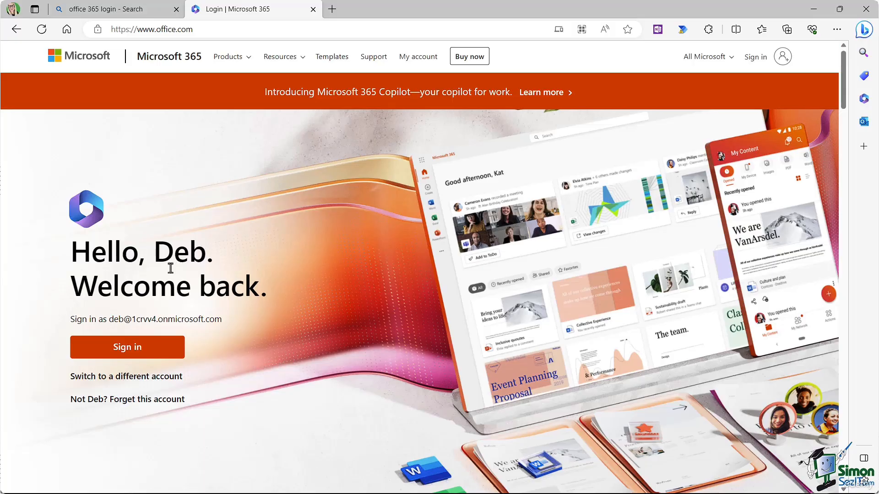
# Step: Sign in to Microsoft 365 and launch SharePoint from the app launcher
pyautogui.click(128, 347)
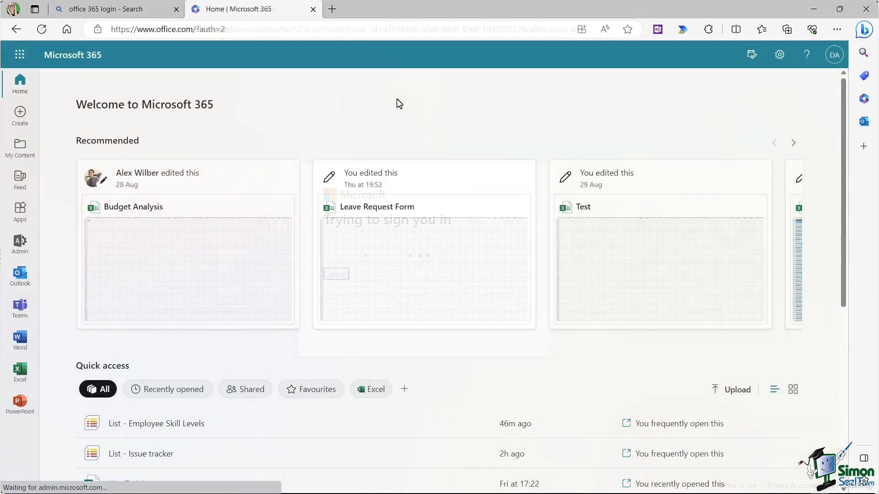
pyautogui.click(19, 56)
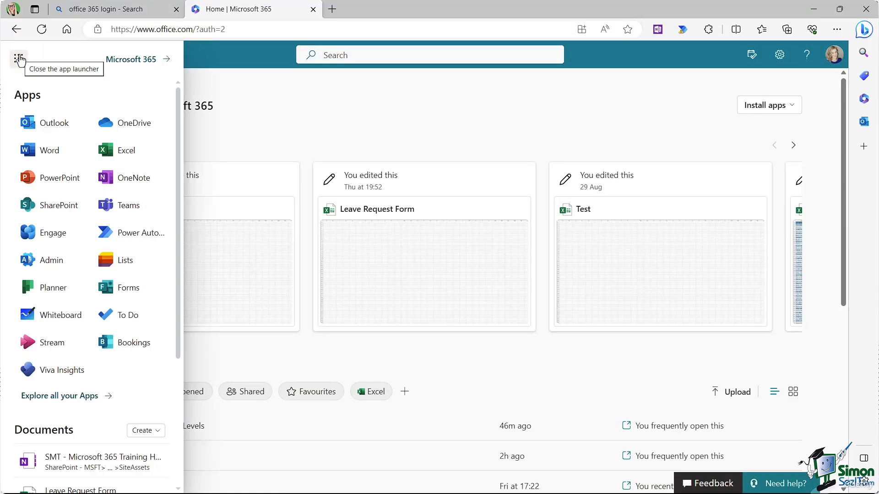
pyautogui.click(52, 211)
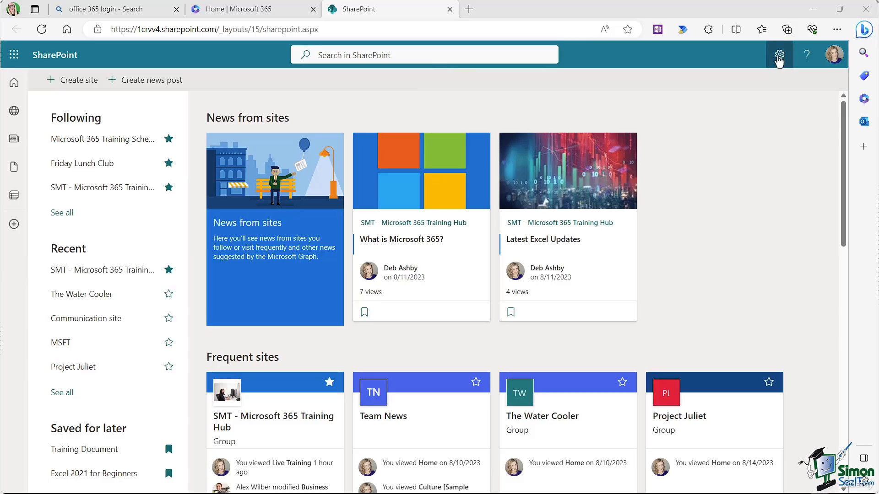
# Step: Glance at SharePoint settings, then go to My Microsoft 365 profile from the account menu
pyautogui.click(780, 55)
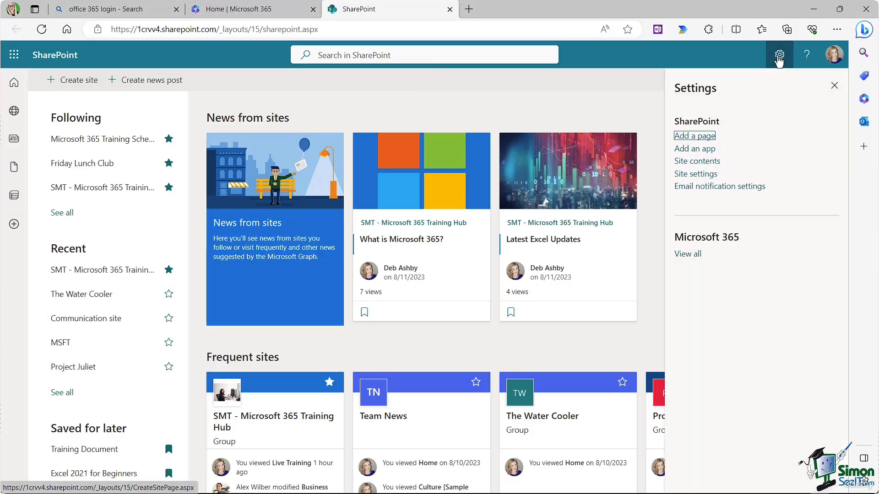
pyautogui.click(660, 108)
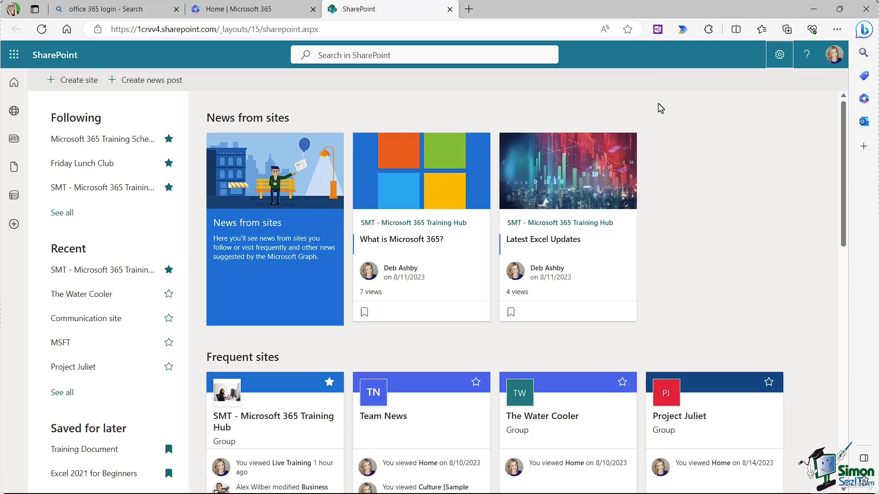
pyautogui.scroll(-6, 659, 107)
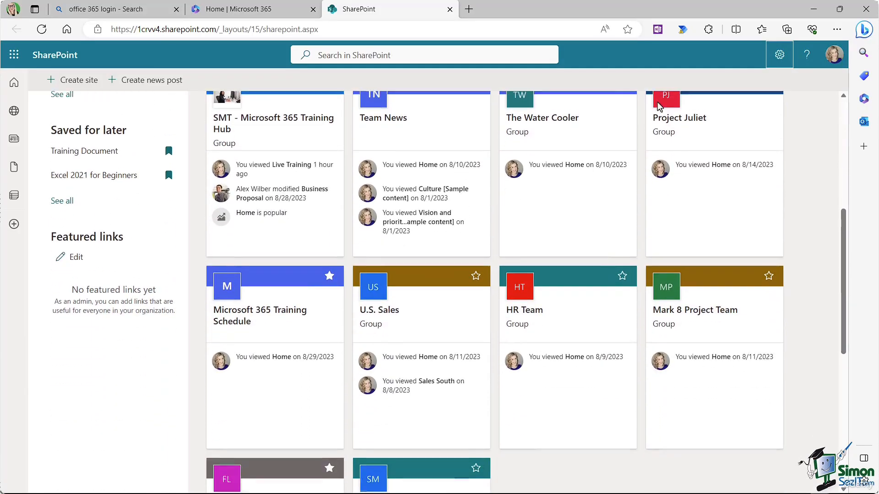
pyautogui.scroll(6, 659, 106)
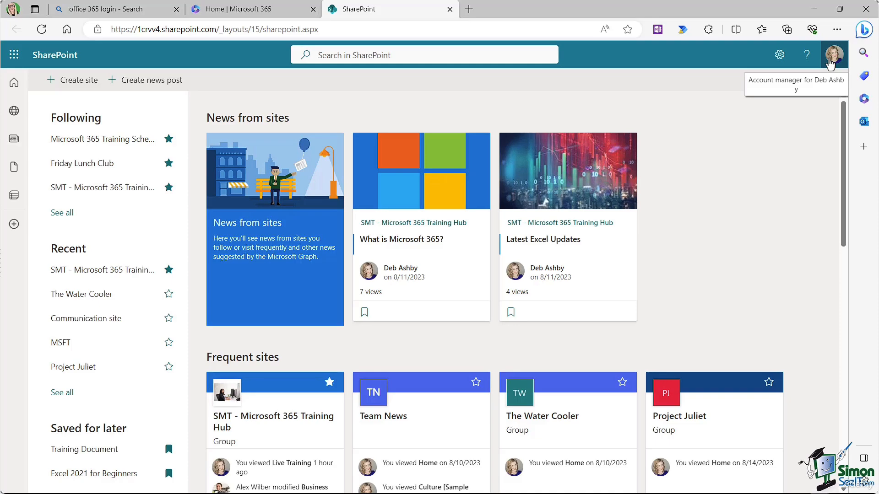
pyautogui.click(829, 64)
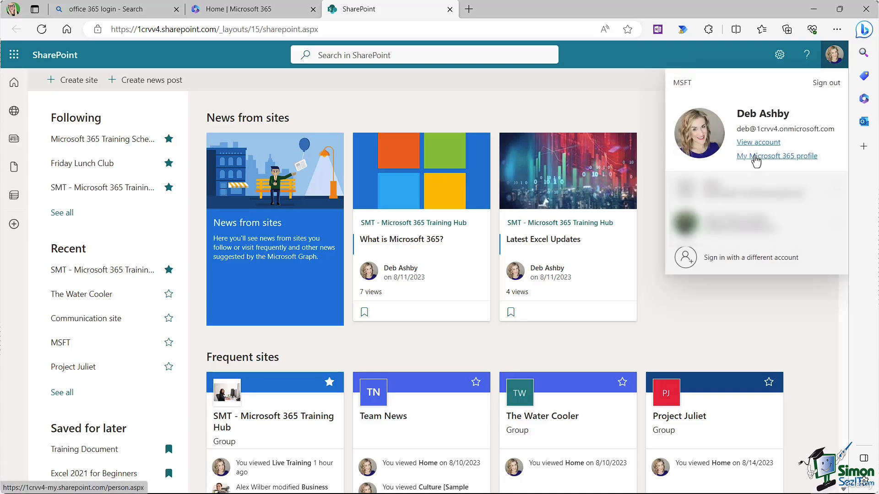
pyautogui.click(755, 157)
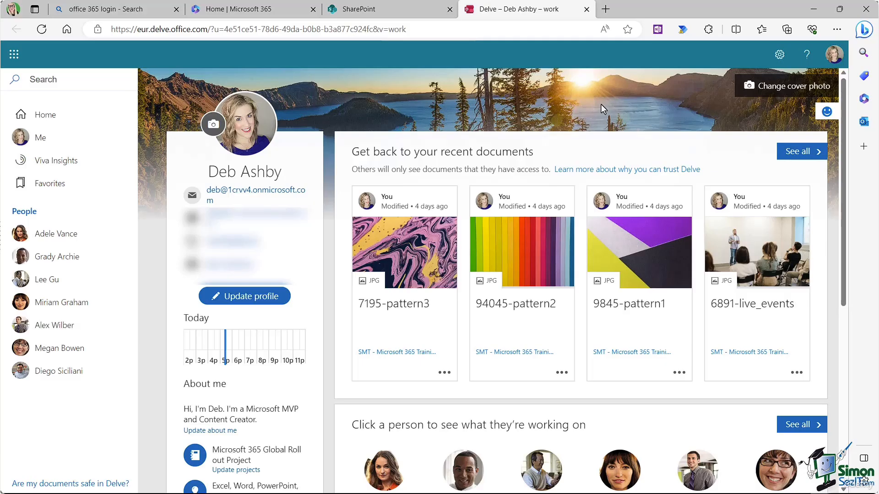
# Step: Start updating the Delve profile and look over its Contact information section
pyautogui.click(243, 297)
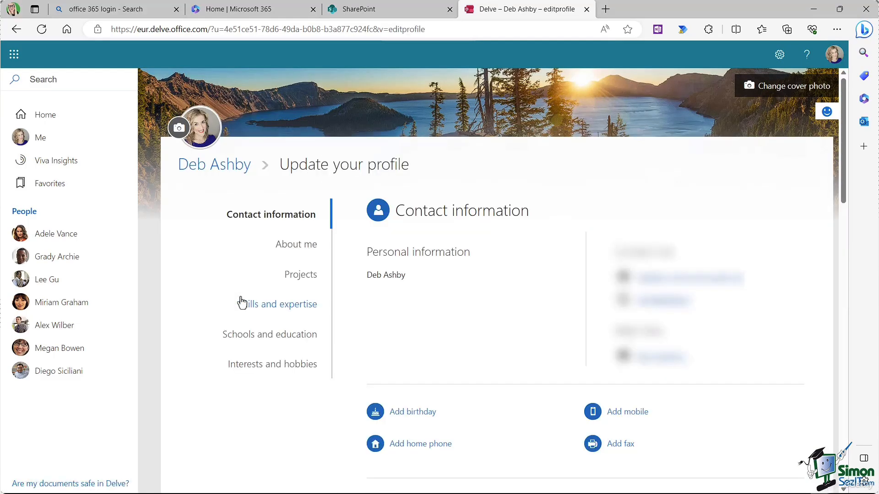
pyautogui.scroll(-3, 492, 257)
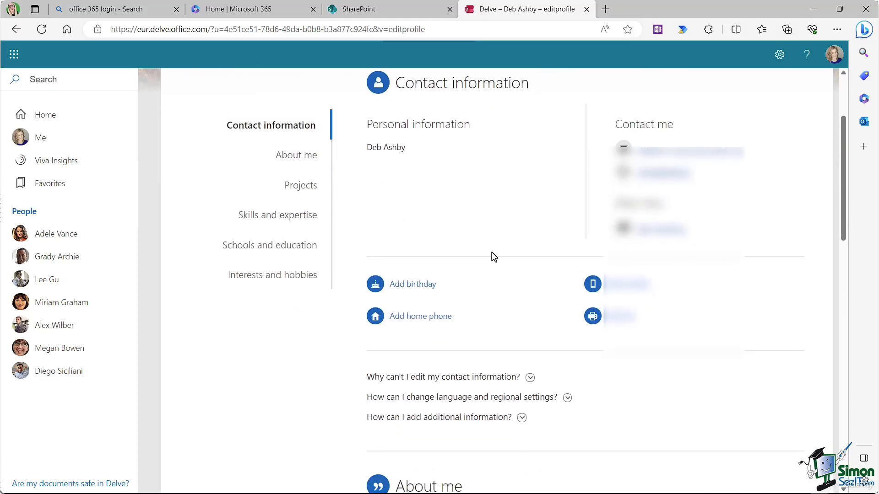
pyautogui.scroll(3, 493, 256)
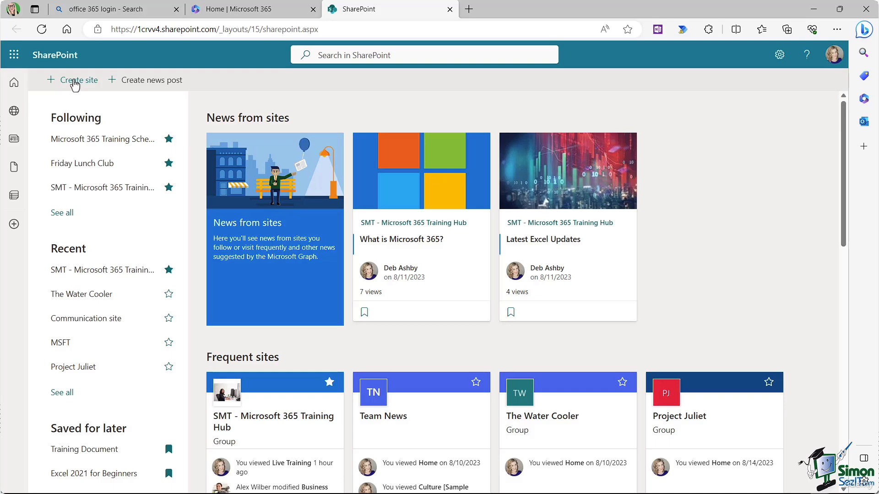
# Step: Start a new team site named Contoso Travel and continue to members
pyautogui.click(74, 86)
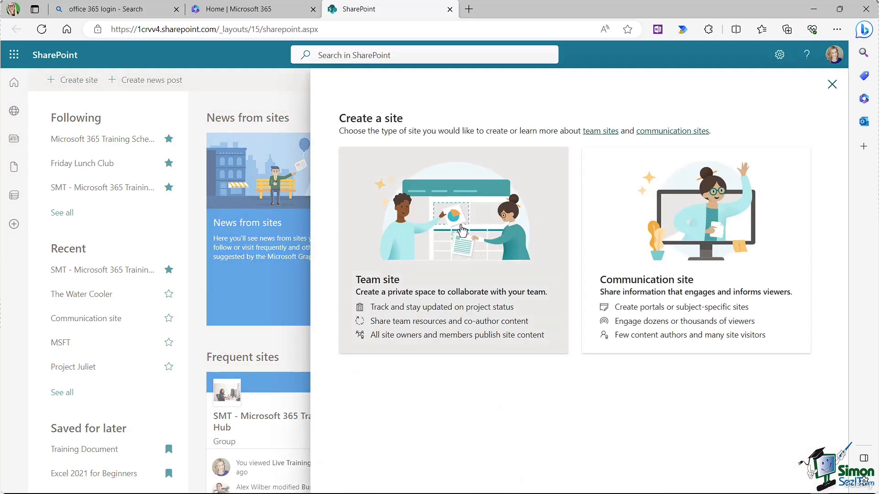
pyautogui.click(461, 231)
pyautogui.click(635, 174)
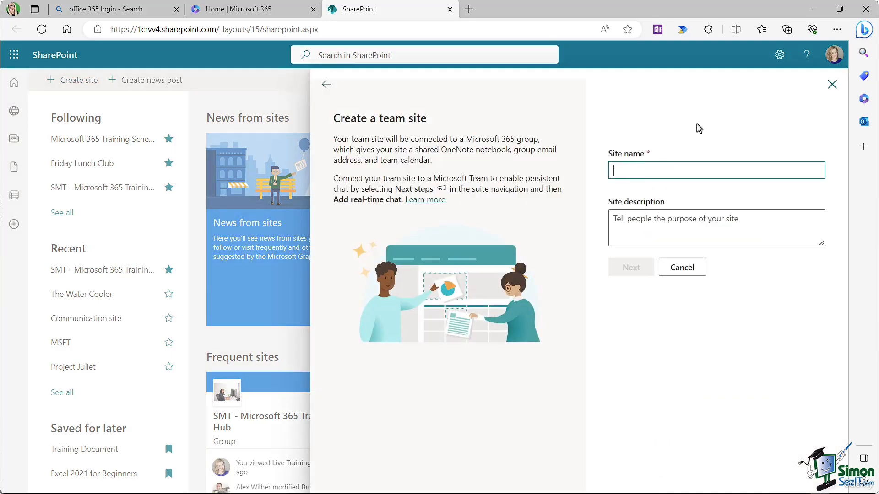
pyautogui.write('Contoso Travel')
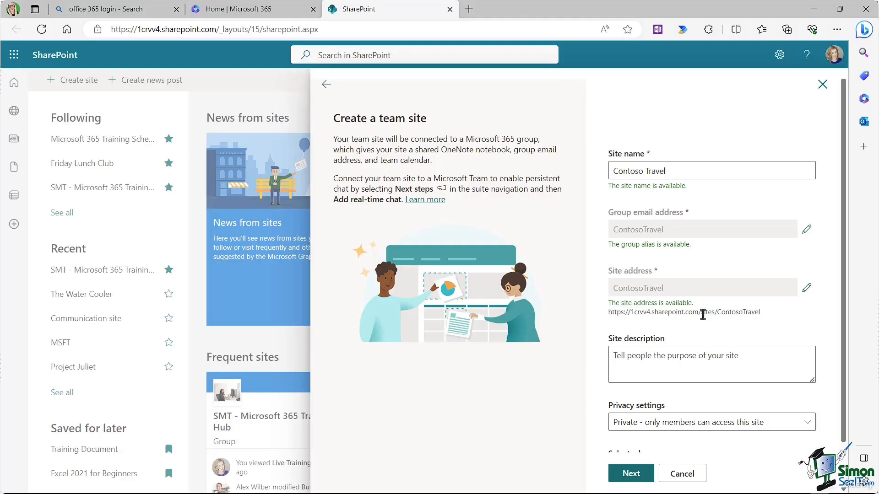
pyautogui.scroll(-1, 703, 315)
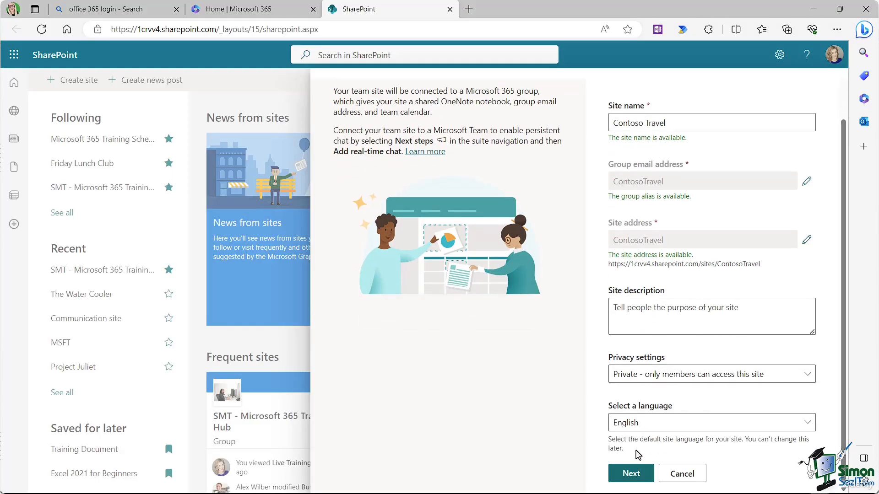
pyautogui.click(629, 474)
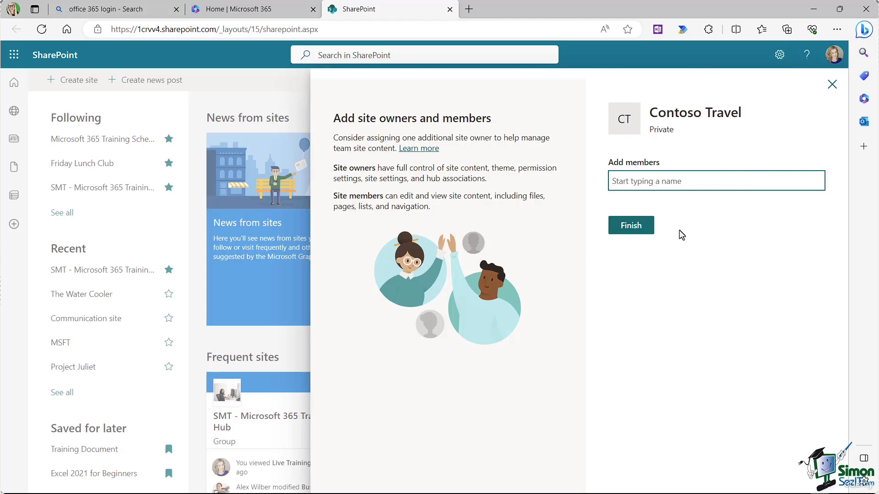
# Step: Add two people as site members by name search and finish creating the site
pyautogui.write('adele')
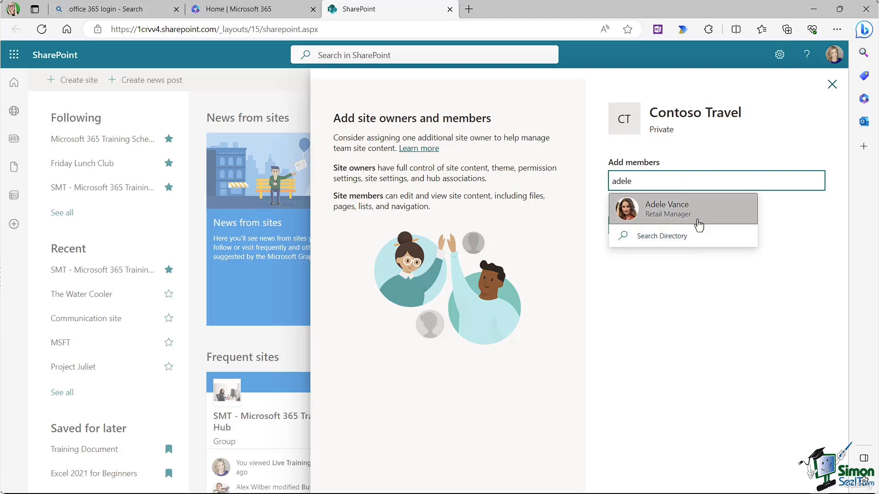
pyautogui.click(698, 224)
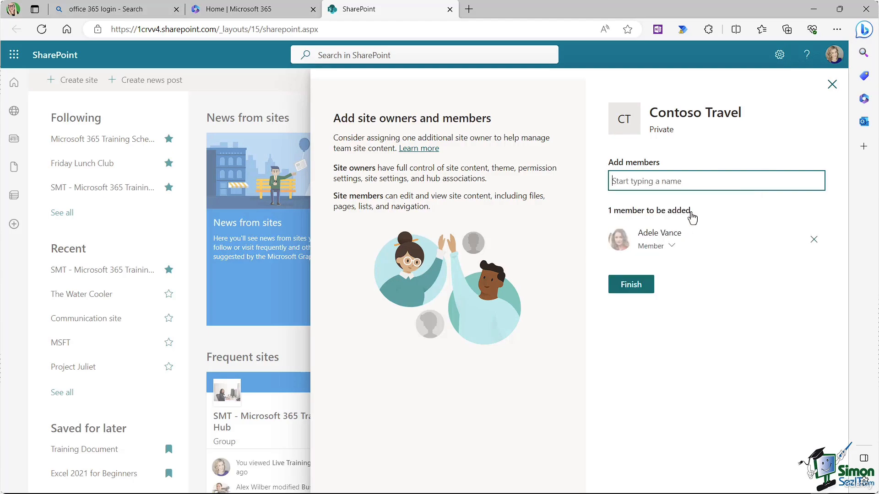
pyautogui.write('lee')
pyautogui.click(691, 214)
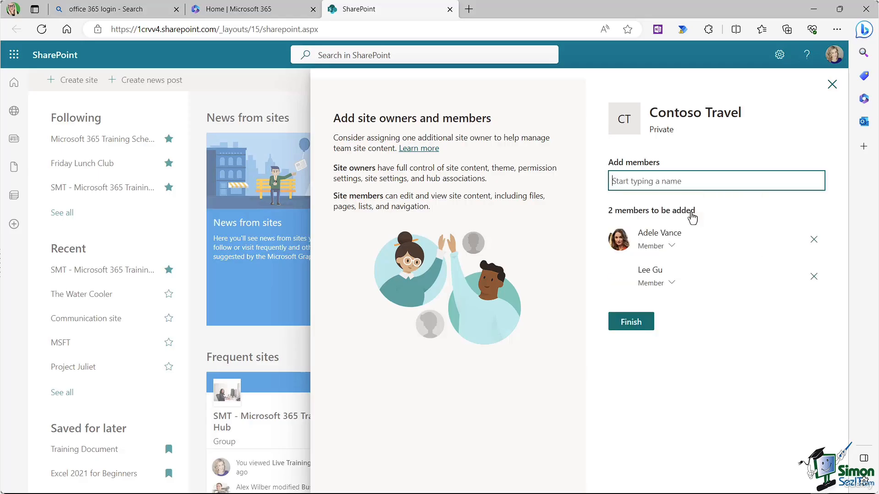
pyautogui.click(640, 326)
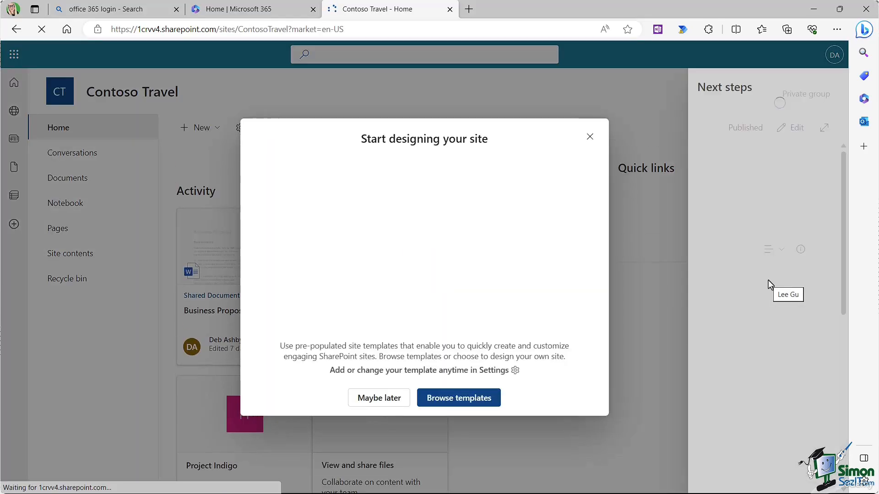
# Step: Dismiss the site design prompt and the Next steps panel
pyautogui.click(590, 137)
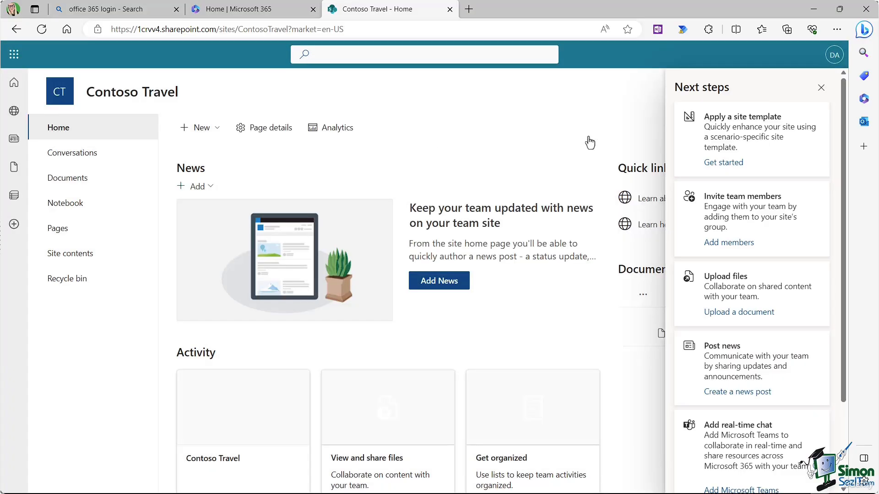
pyautogui.click(820, 88)
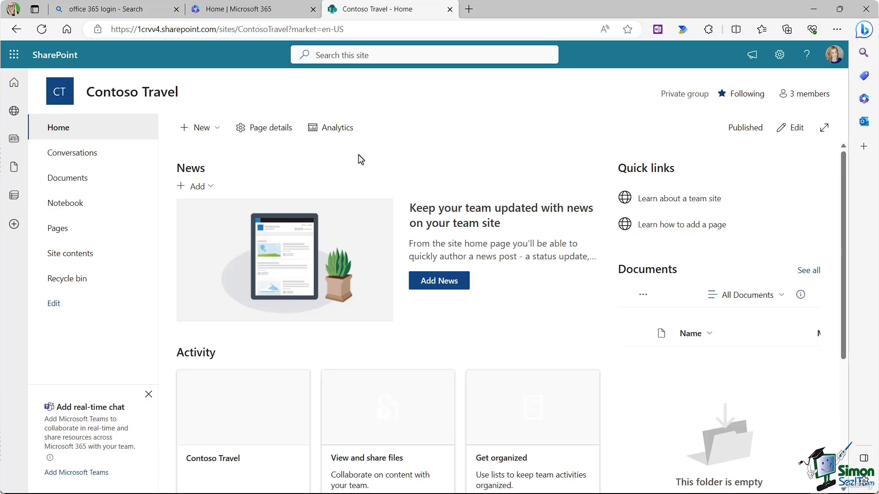
# Step: Post a news link to the Condé Nast Traveller web address
pyautogui.click(209, 189)
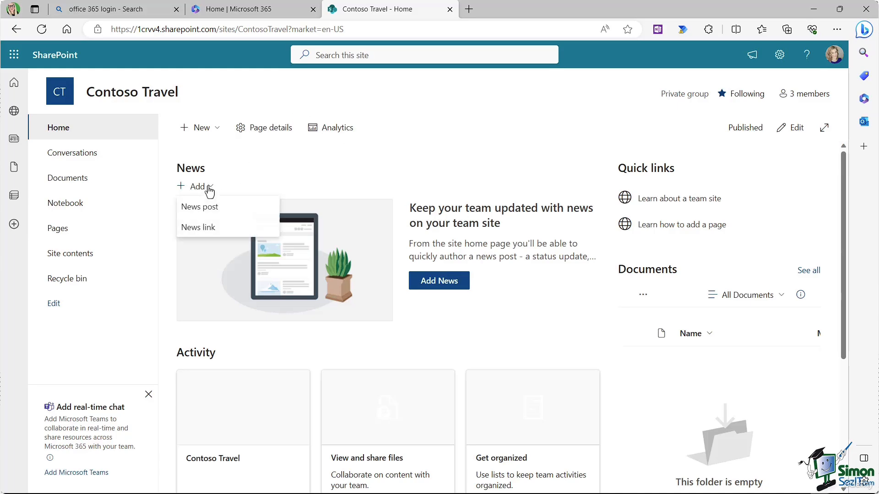
pyautogui.click(205, 227)
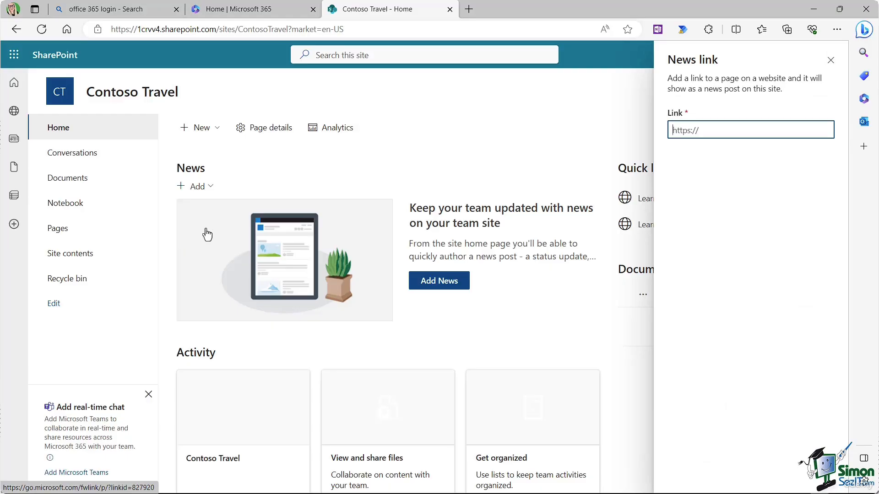
pyautogui.click(675, 132)
pyautogui.hotkey('ctrl', 'v')
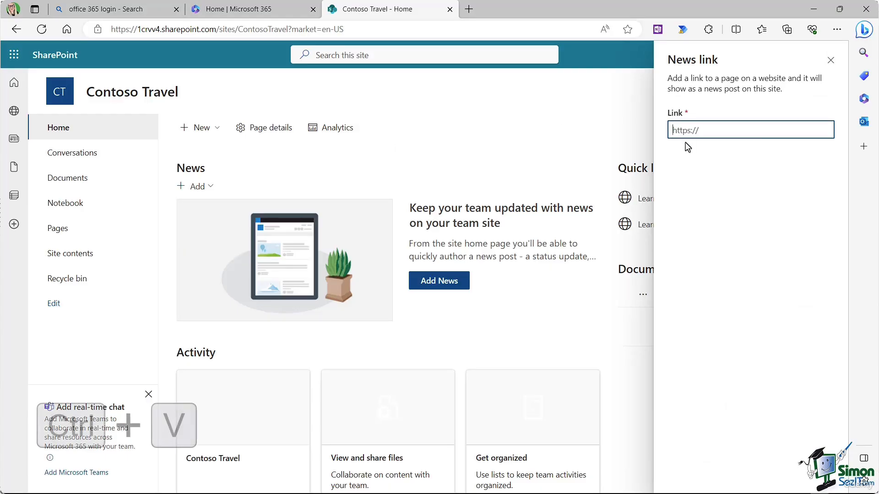
pyautogui.write('https://www.cntraveller.com/')
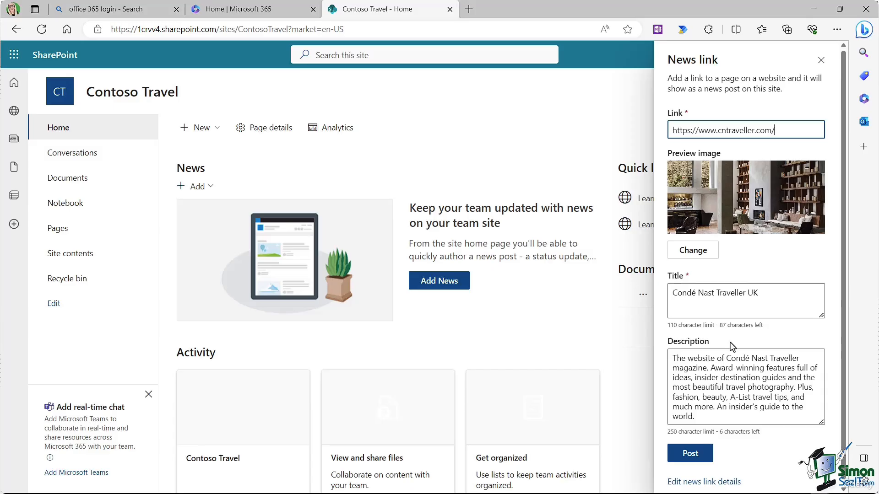
pyautogui.click(689, 460)
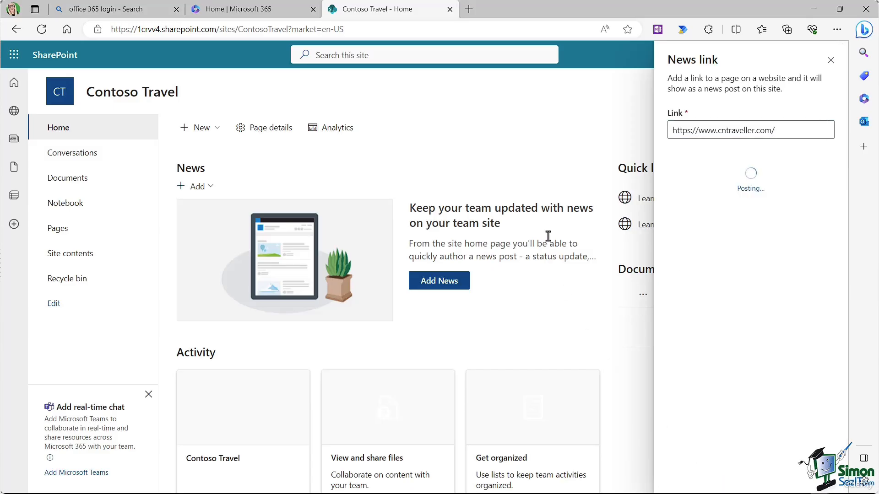
# Step: Post a second news link to the Lonely Planet web address
pyautogui.click(210, 188)
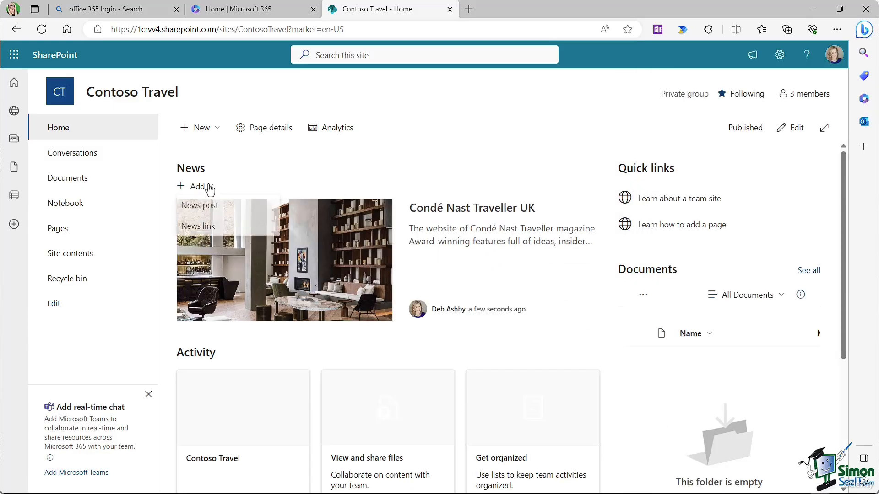
pyautogui.click(201, 226)
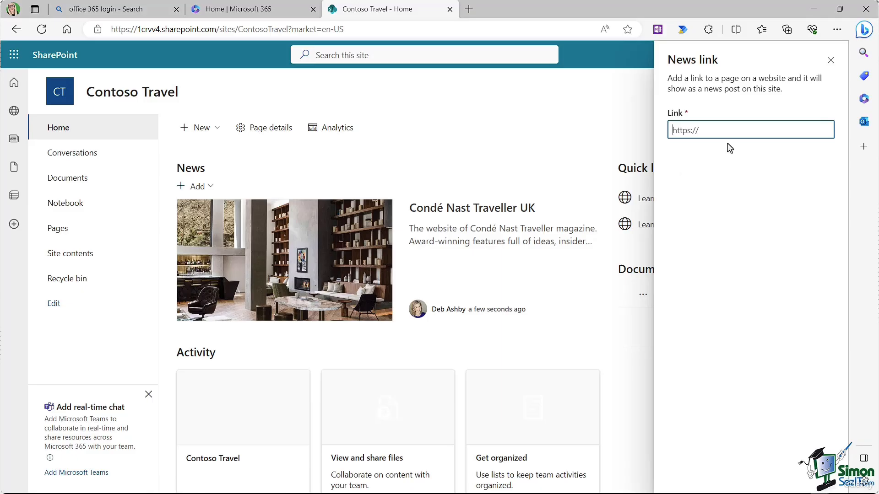
pyautogui.write('https://www.lonelyplanet.com/')
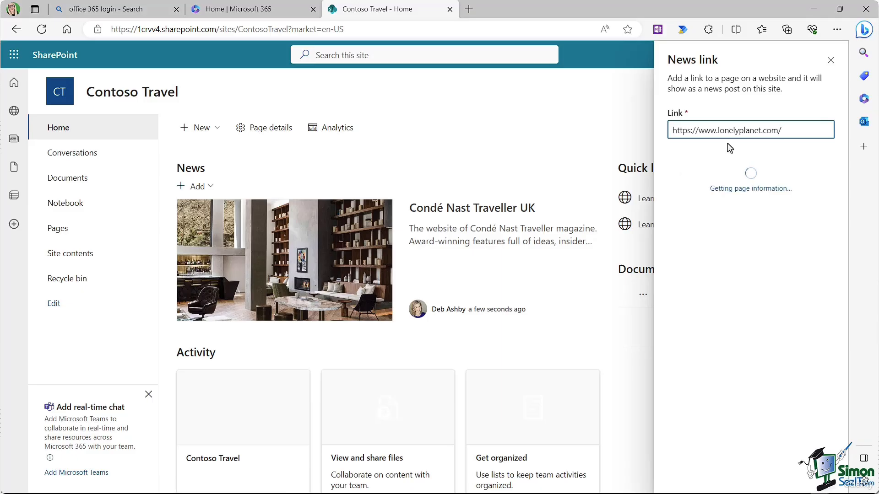
pyautogui.click(686, 453)
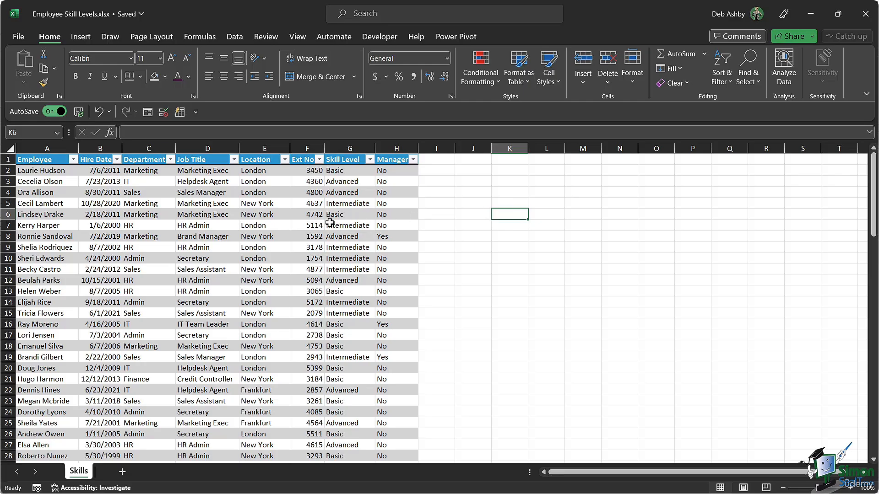
# Step: Inspect a Skill Level value, the first employee record, and a Department value
pyautogui.click(364, 213)
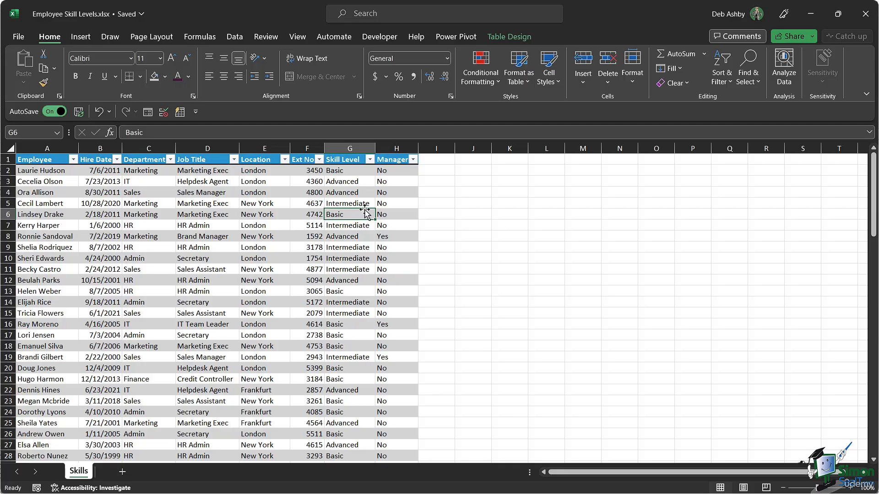
pyautogui.click(10, 170)
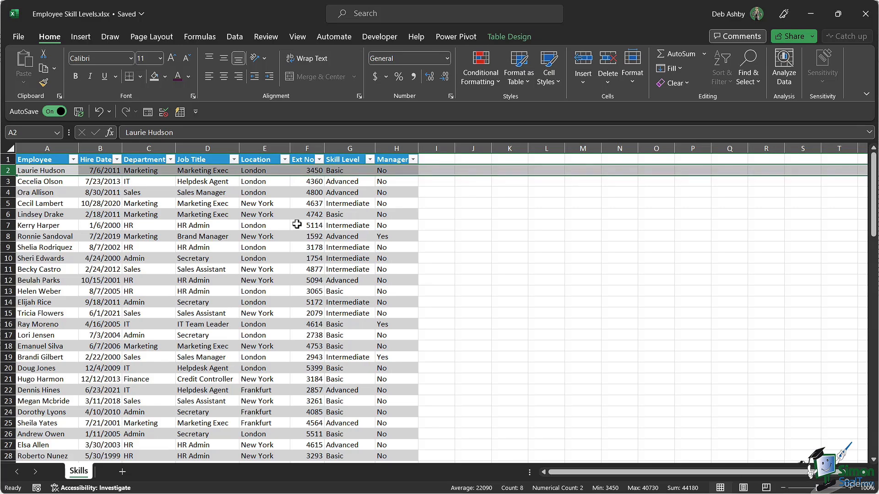
pyautogui.click(132, 227)
pyautogui.scroll(-11, 132, 235)
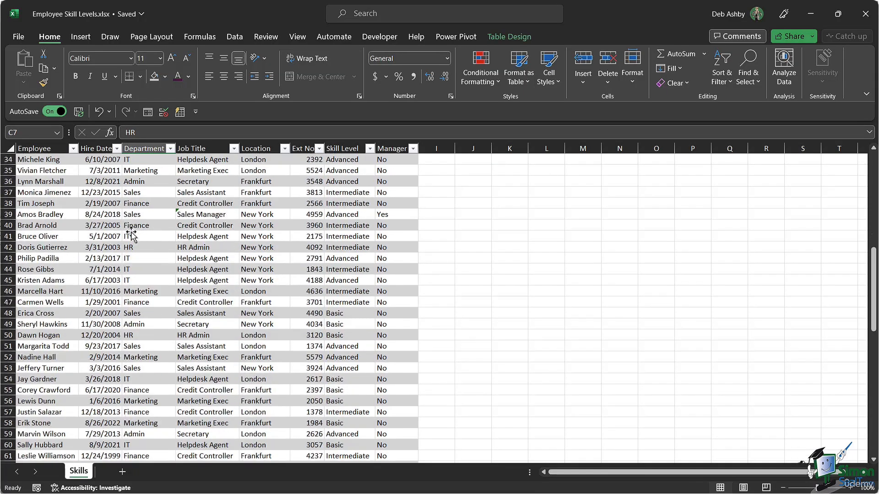
pyautogui.scroll(11, 132, 235)
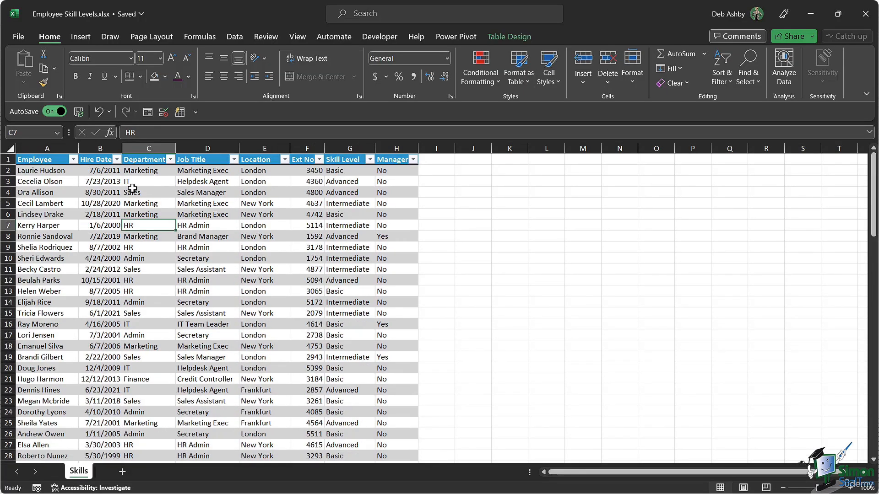
# Step: Check row 2's hire date, department, job title formula, location, extension, skill level and manager
pyautogui.click(99, 174)
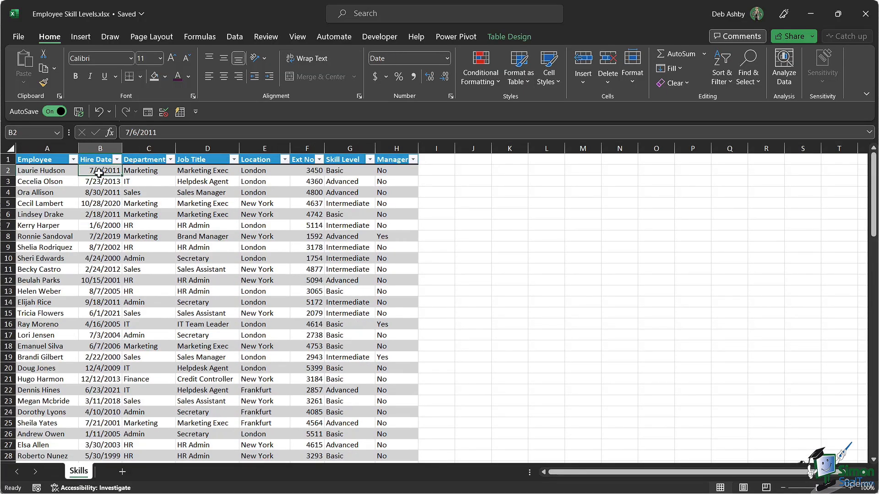
pyautogui.click(147, 171)
pyautogui.click(210, 172)
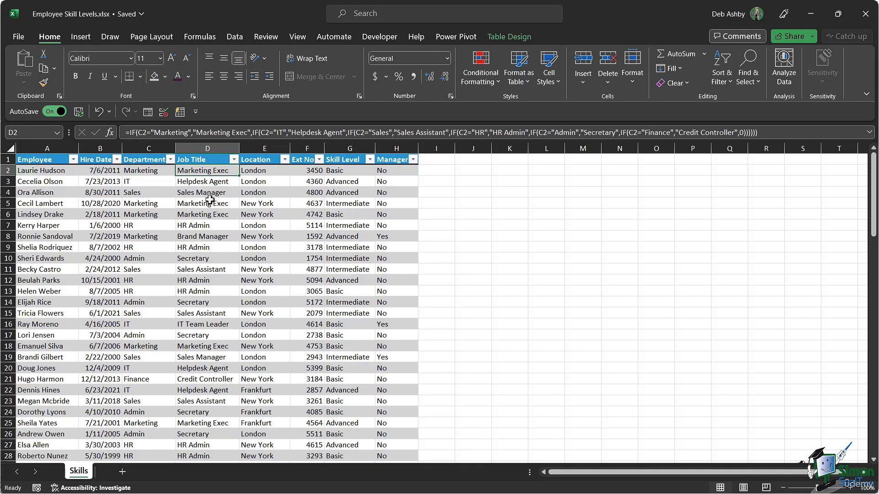
pyautogui.click(260, 171)
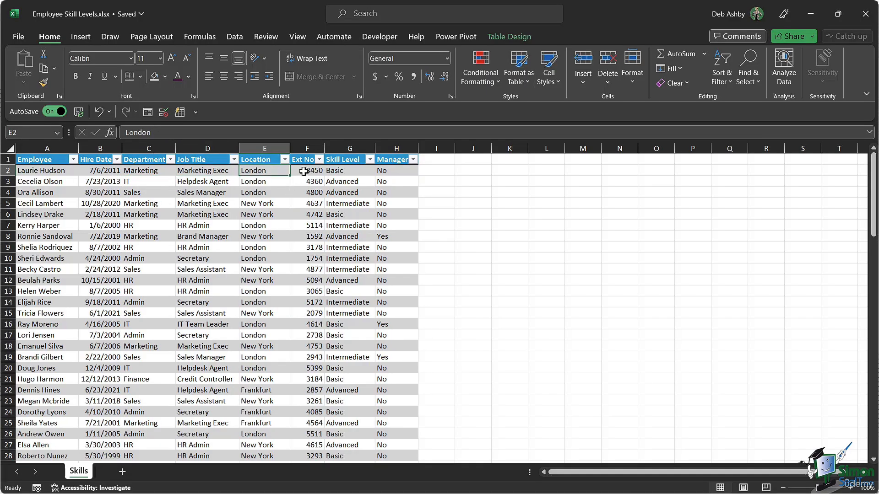
pyautogui.click(303, 172)
pyautogui.click(356, 170)
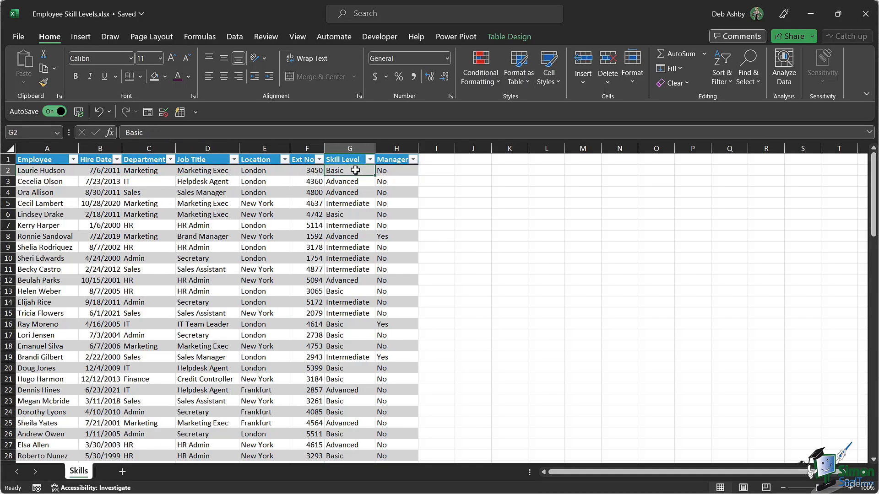
pyautogui.click(395, 173)
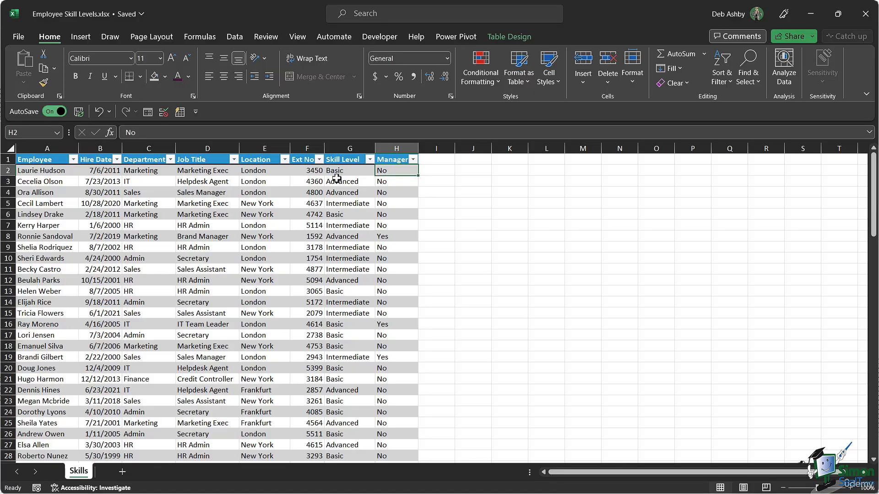
# Step: Check the extension, Skill Level and Location values in row 4
pyautogui.click(302, 194)
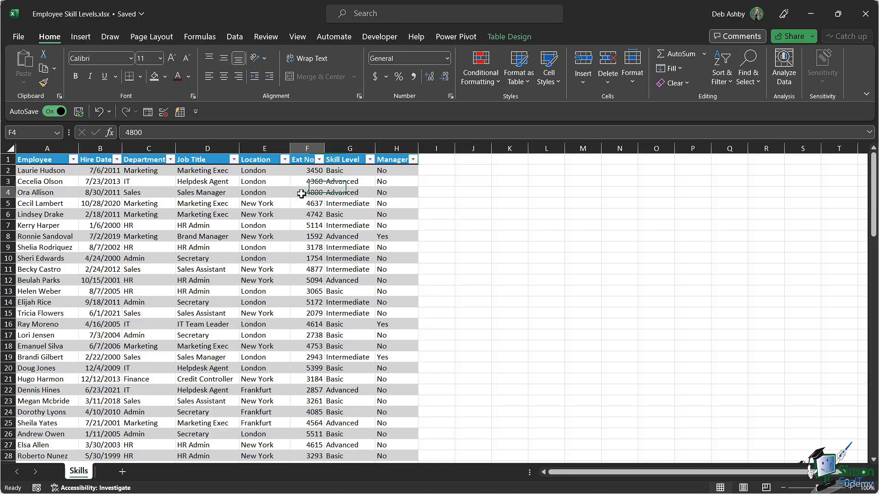
pyautogui.click(349, 192)
pyautogui.click(264, 194)
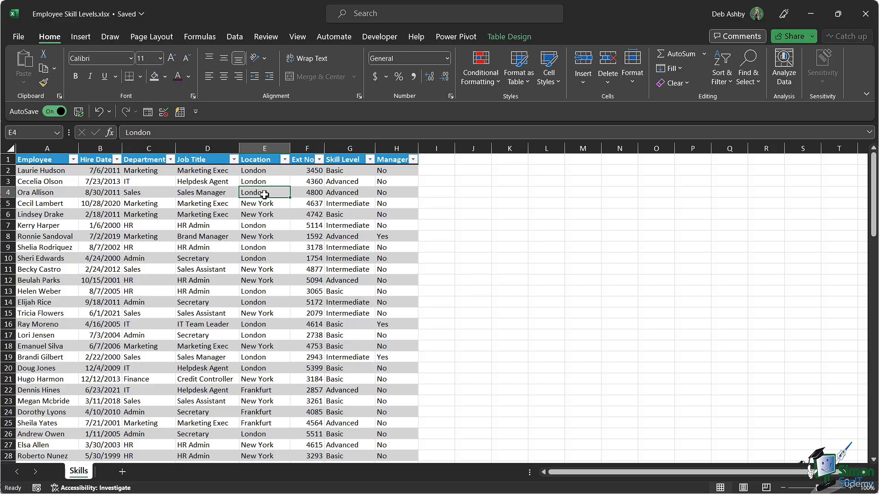
pyautogui.click(368, 192)
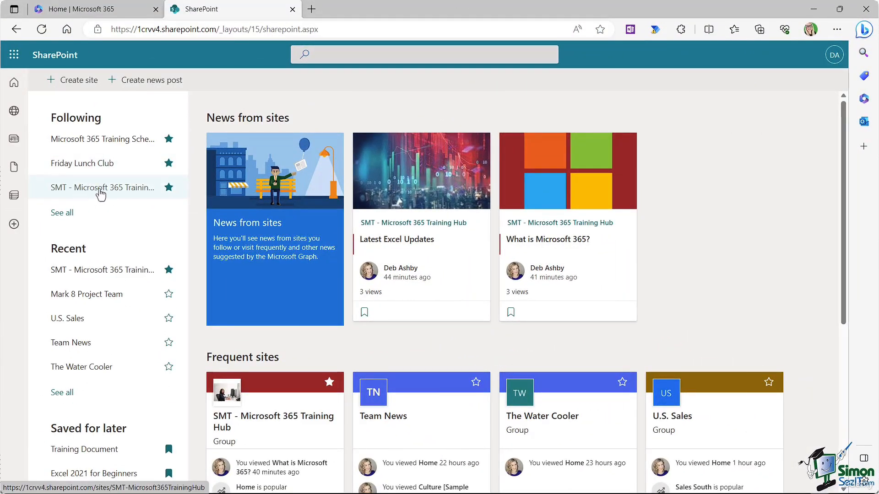
# Step: Open the followed SMT - Microsoft 365 Training Hub site, scroll its home page, and show Settings
pyautogui.click(100, 194)
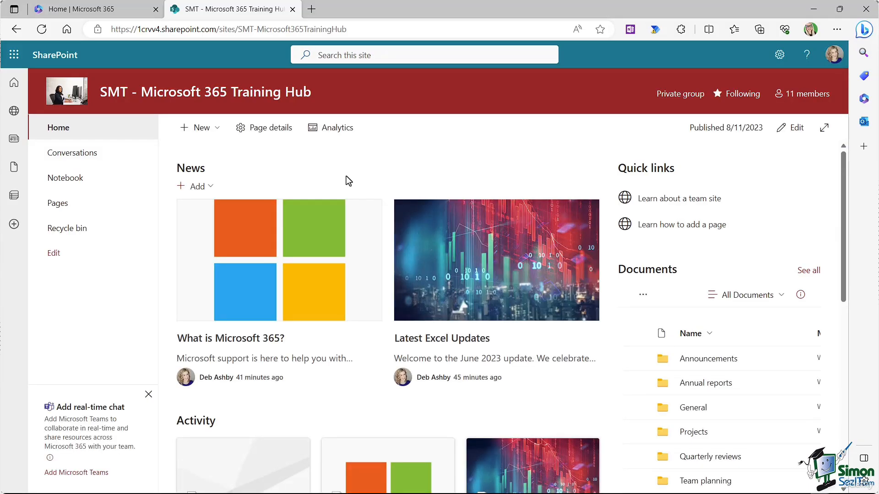
pyautogui.scroll(-2, 346, 175)
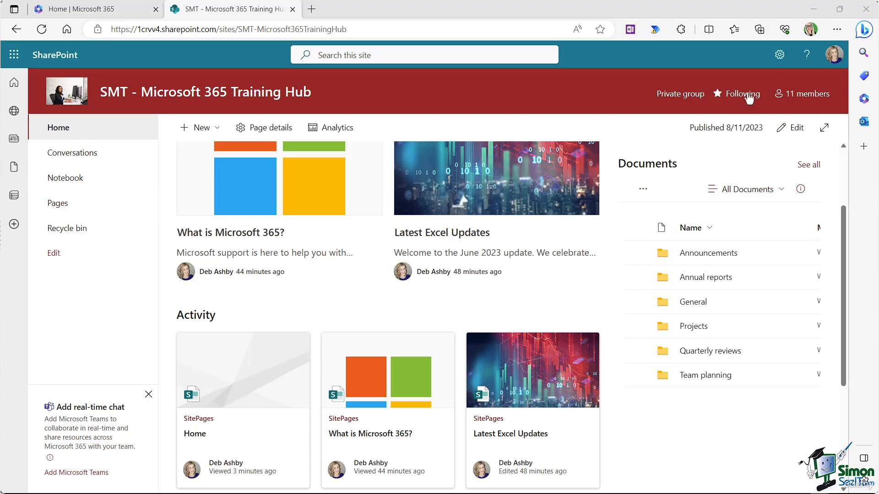
pyautogui.click(779, 62)
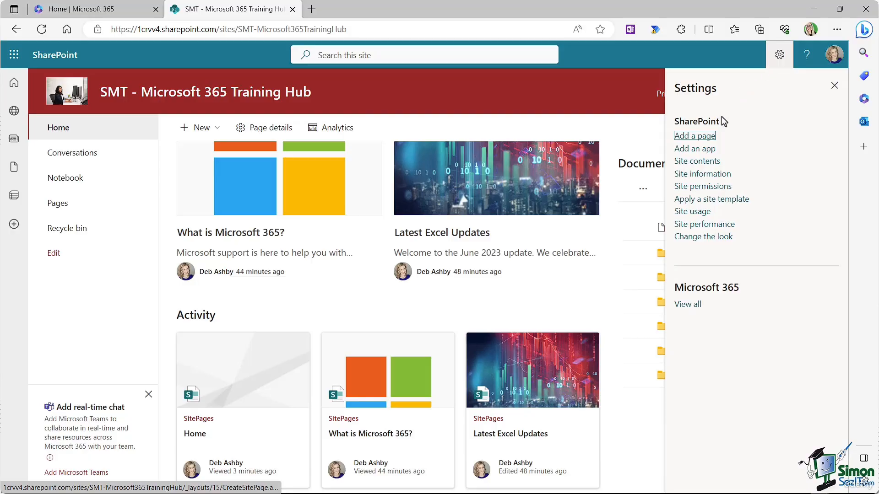
# Step: Go through Site contents to the Documents library and copy its URL
pyautogui.click(697, 163)
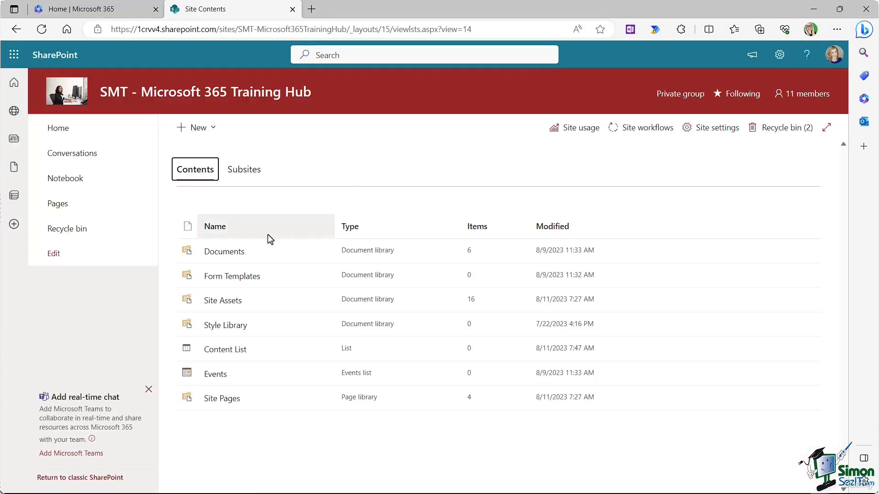
pyautogui.click(234, 257)
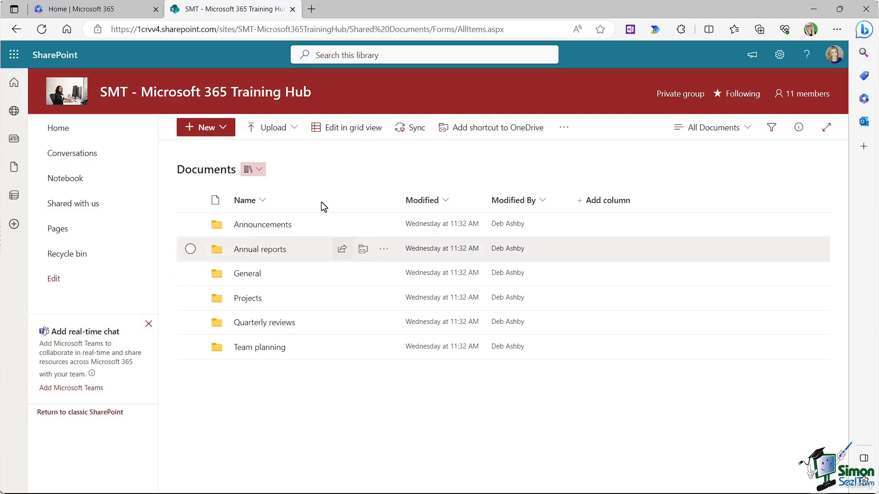
pyautogui.click(233, 30)
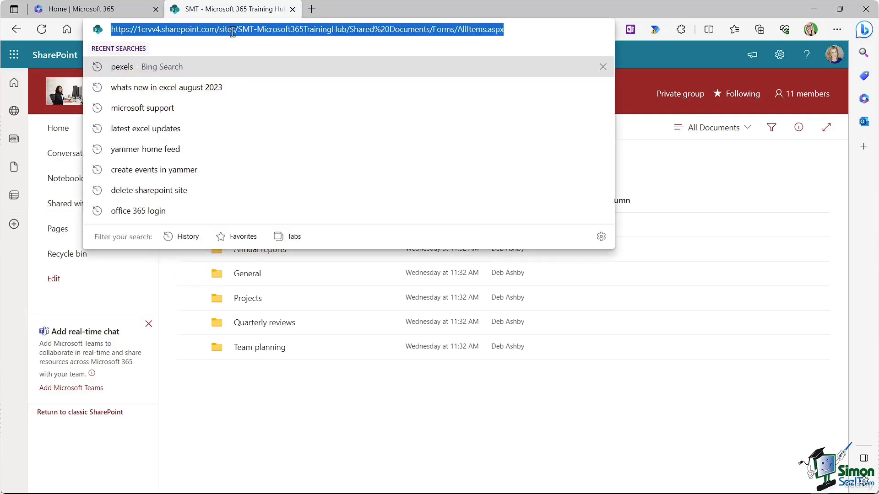
pyautogui.hotkey('ctrl', 'c')
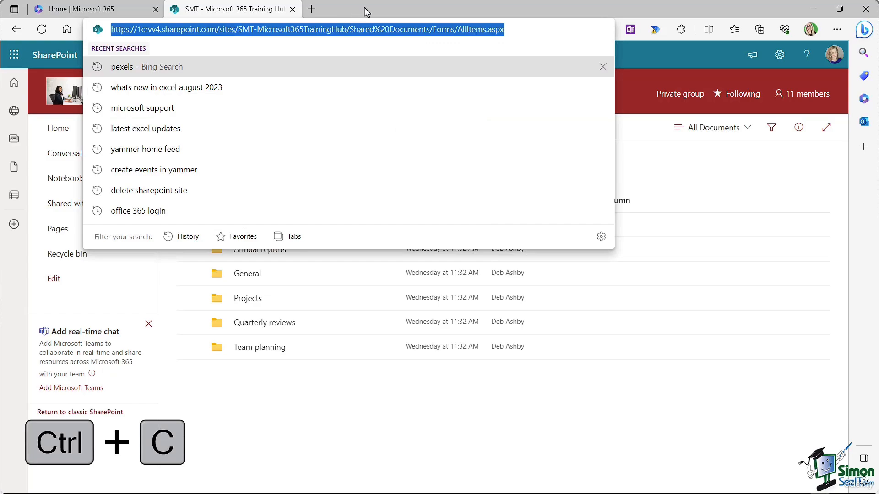
# Step: Insert a navigation link with the pasted Documents library address, set to open in a new tab
pyautogui.click(79, 302)
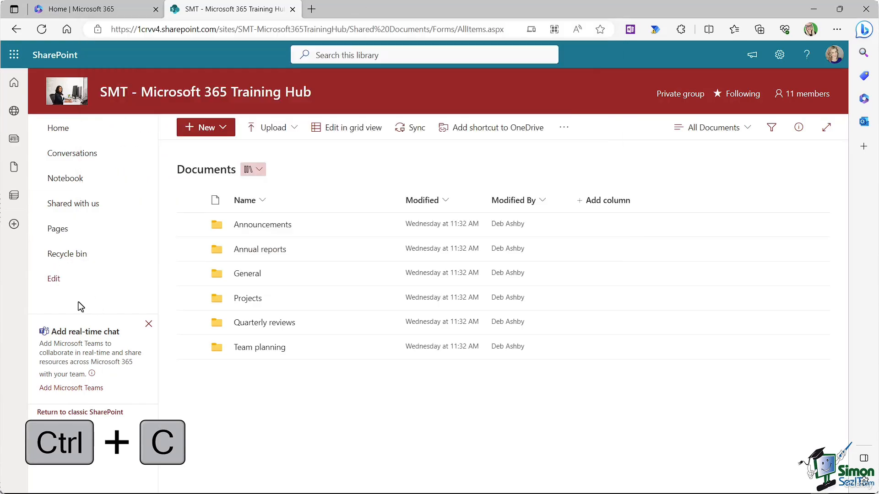
pyautogui.click(54, 278)
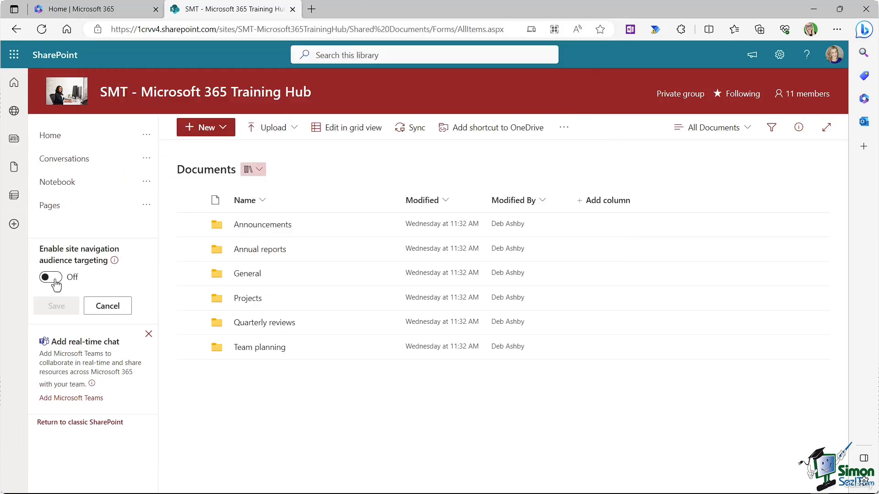
pyautogui.moveTo(93, 218)
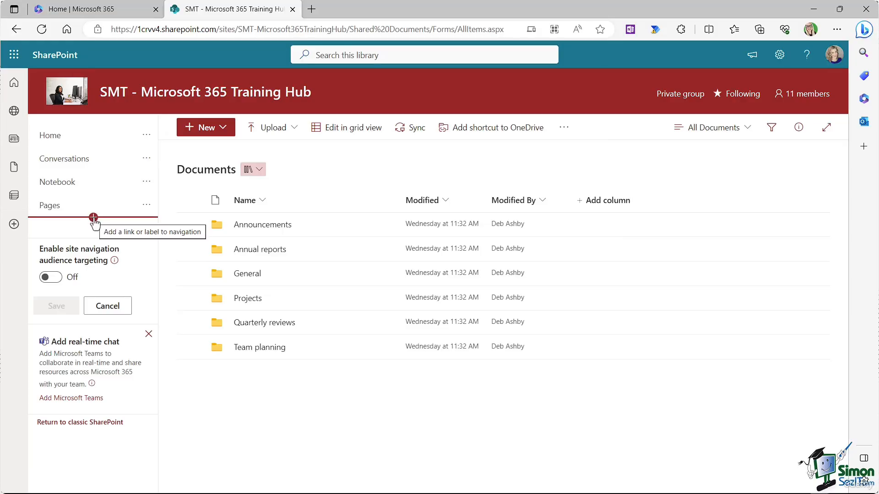
pyautogui.click(93, 219)
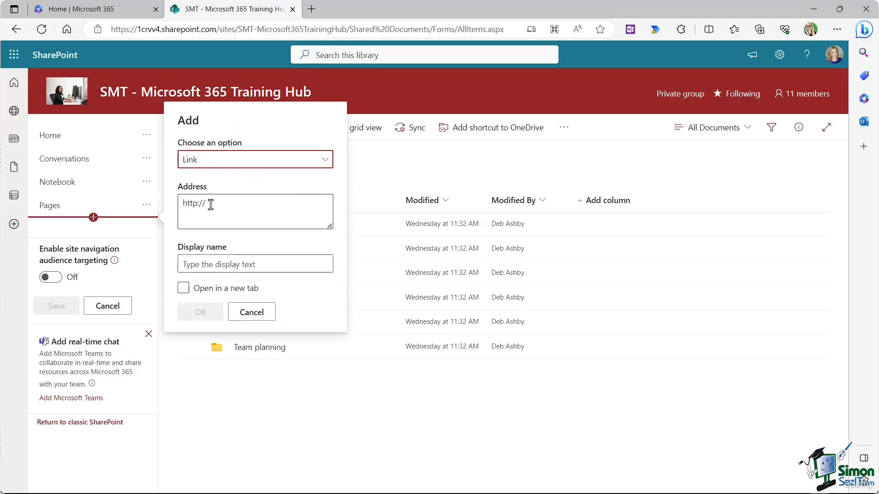
pyautogui.moveTo(211, 205); pyautogui.dragTo(167, 206)
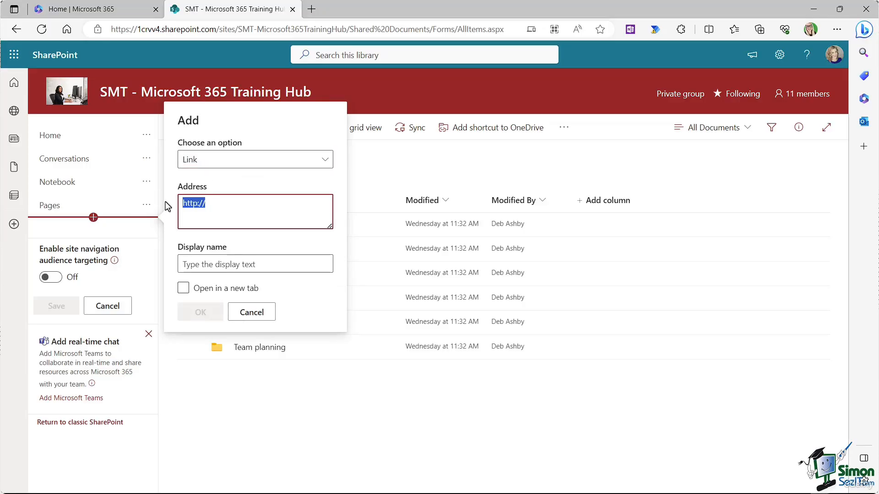
pyautogui.hotkey('ctrl', 'v')
pyautogui.click(232, 295)
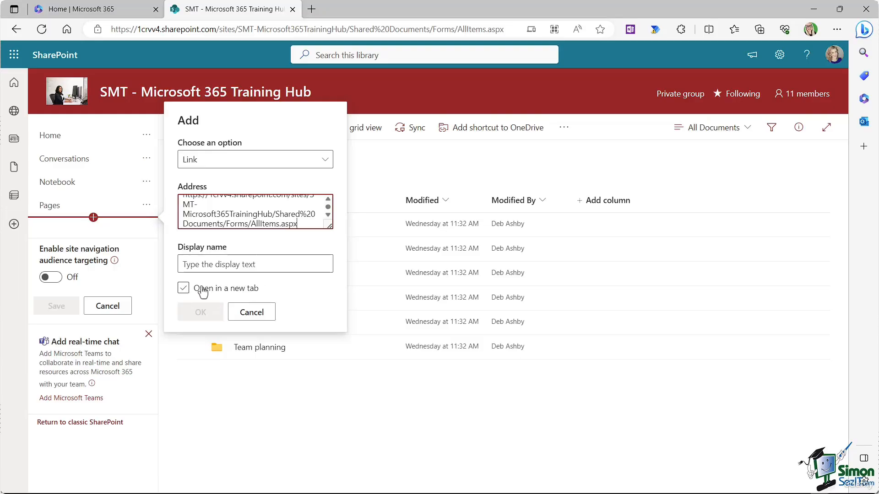
pyautogui.click(183, 288)
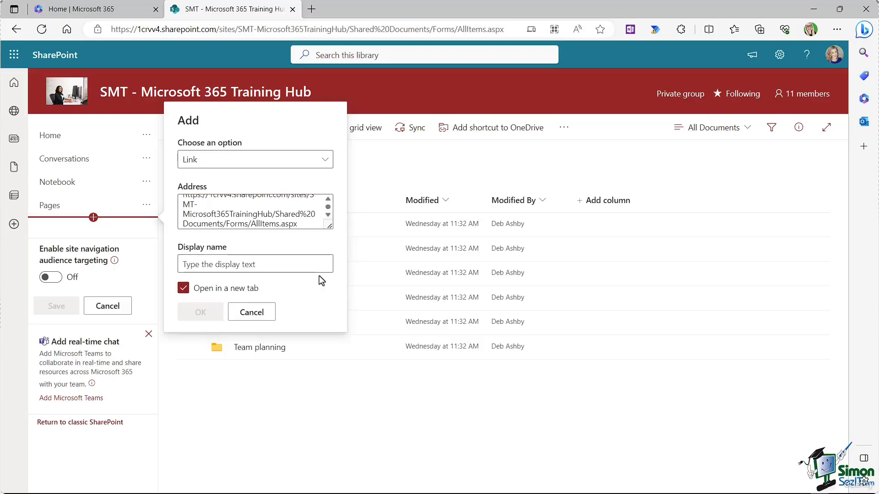
# Step: Name the link 'Document Library', confirm it, and save the navigation
pyautogui.click(202, 265)
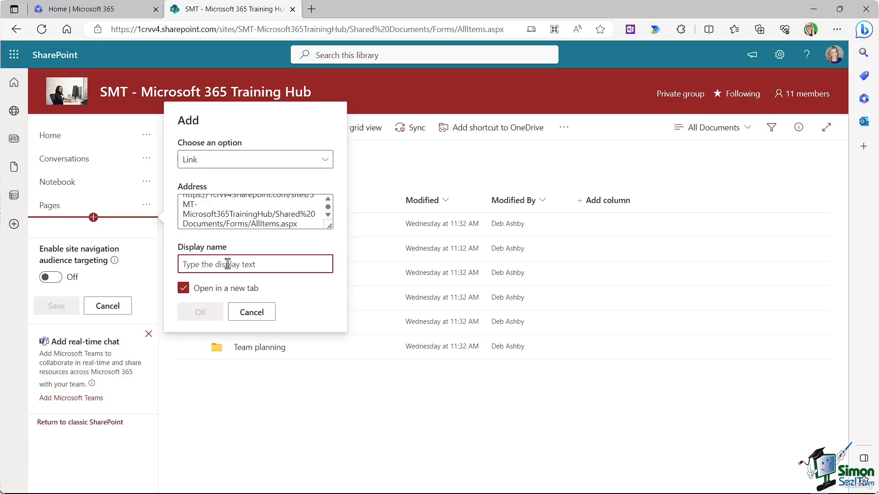
pyautogui.write('Document Library')
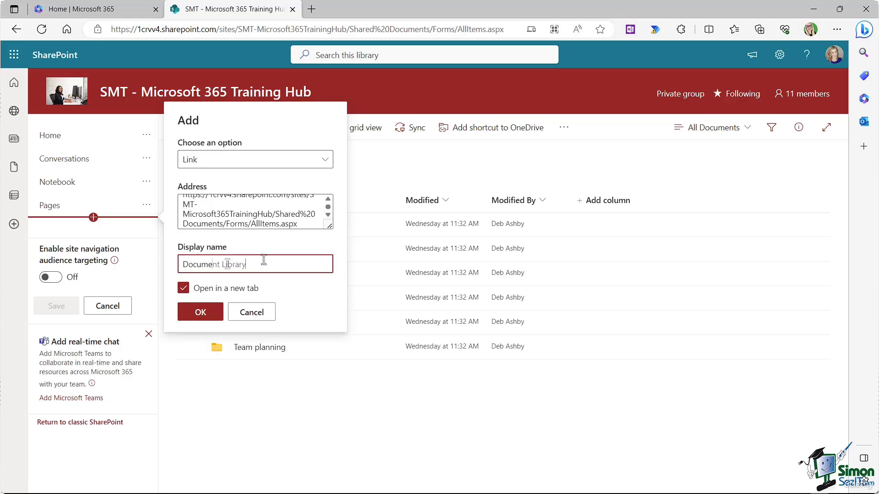
pyautogui.click(198, 312)
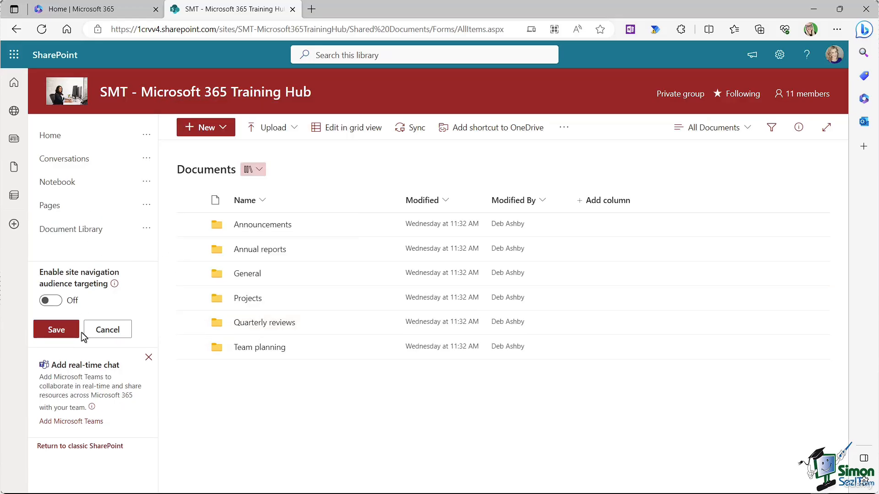
pyautogui.click(62, 328)
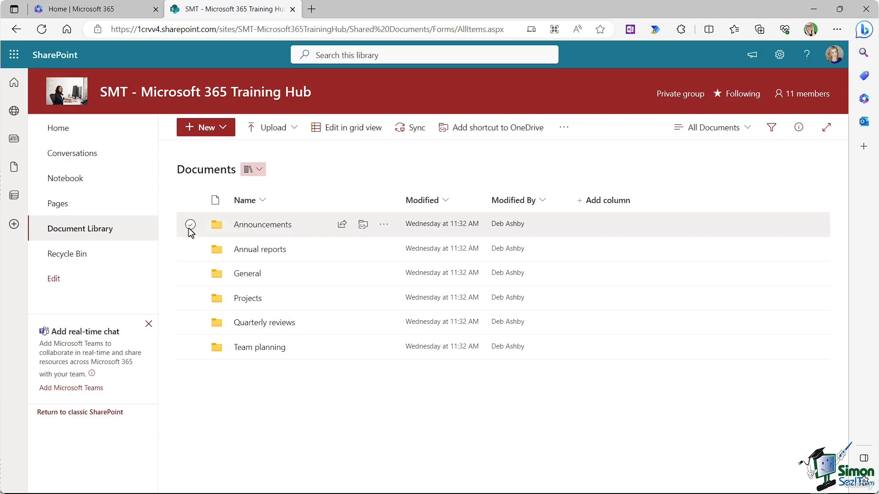
# Step: Upload Employee Skill Levels.xlsx into the General folder of the document library
pyautogui.click(64, 133)
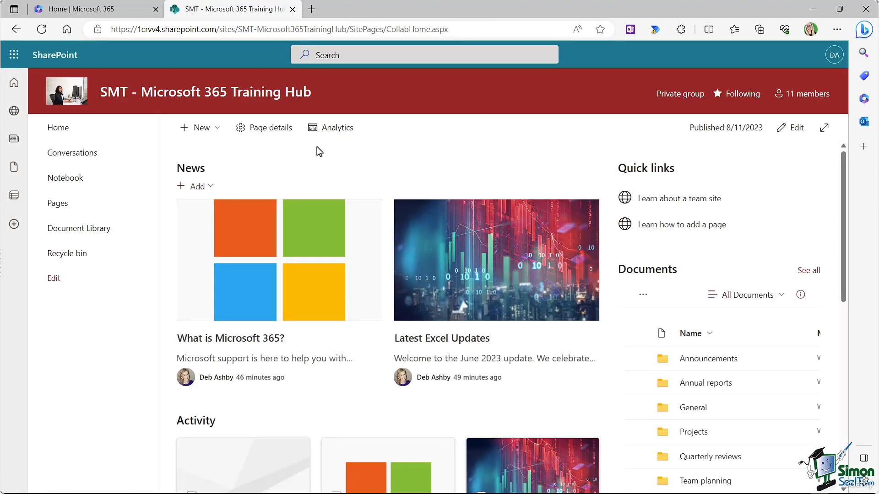
pyautogui.click(66, 231)
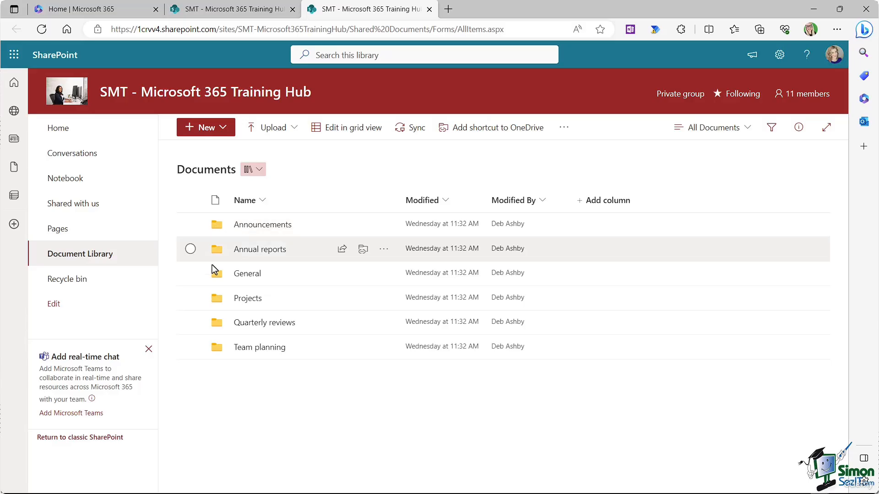
pyautogui.click(246, 276)
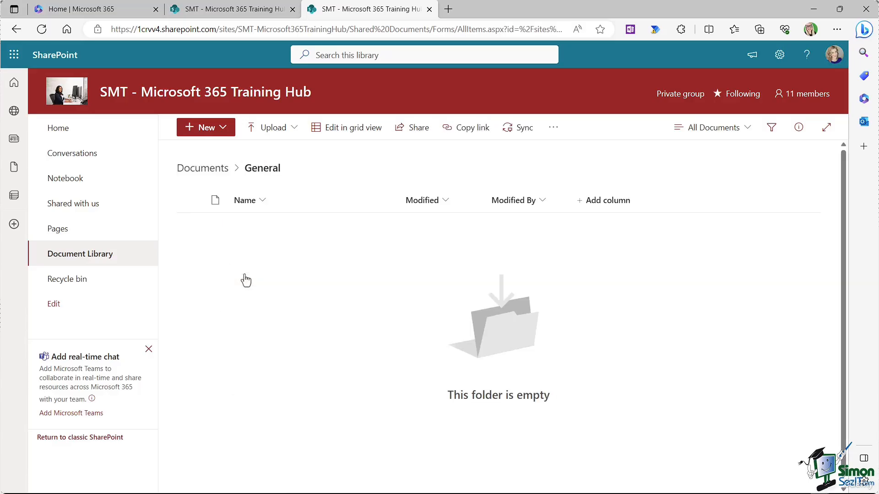
pyautogui.click(293, 131)
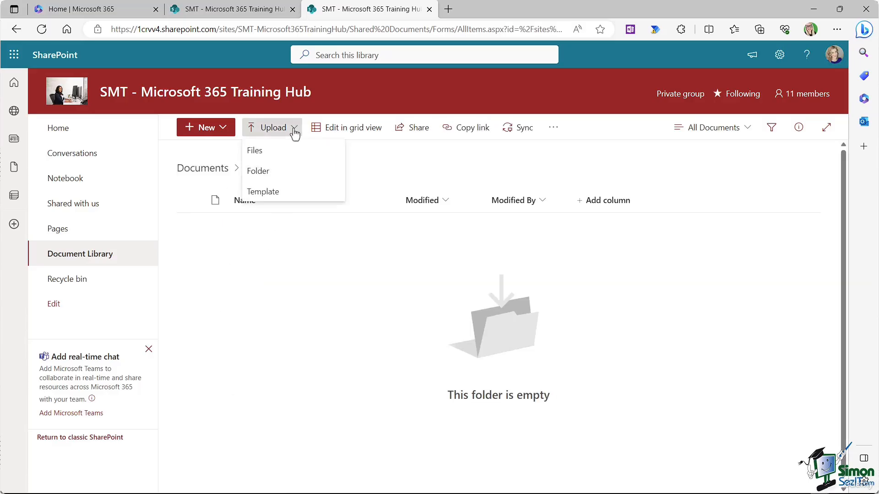
pyautogui.click(264, 154)
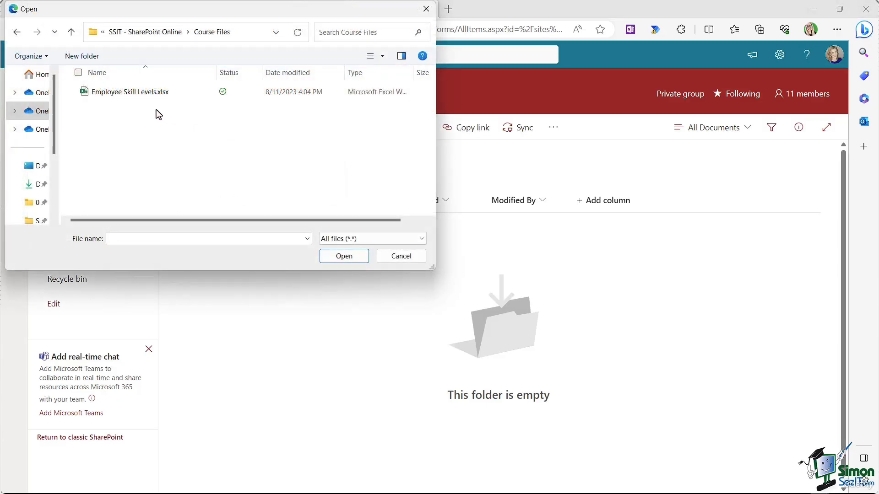
pyautogui.click(91, 93)
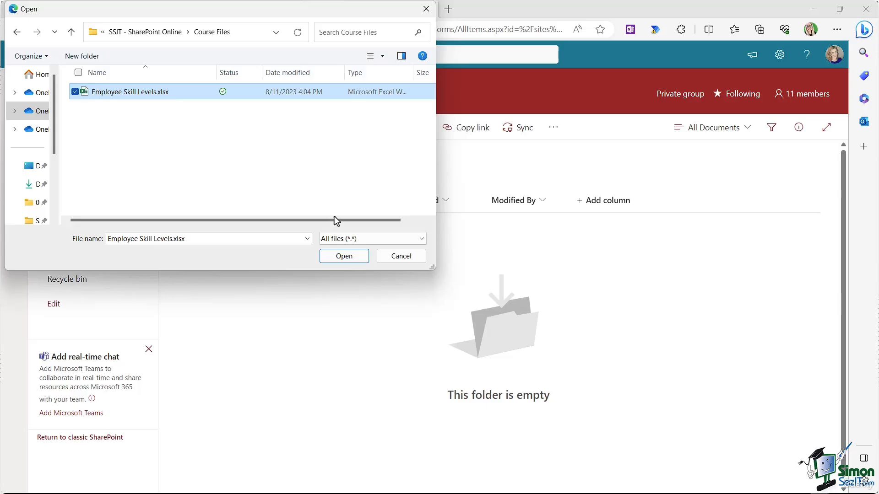
pyautogui.click(341, 256)
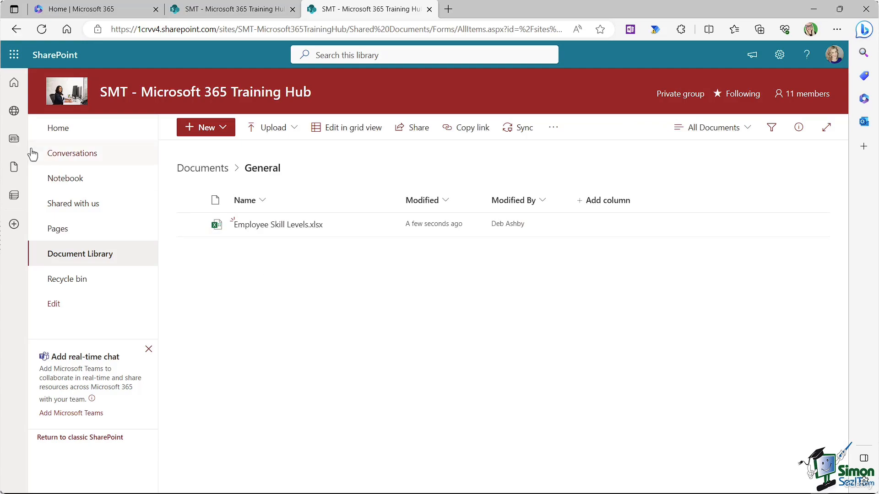
# Step: Go back to the site home page and open Employee Skill Levels.xlsx from General in the Documents web part
pyautogui.click(53, 130)
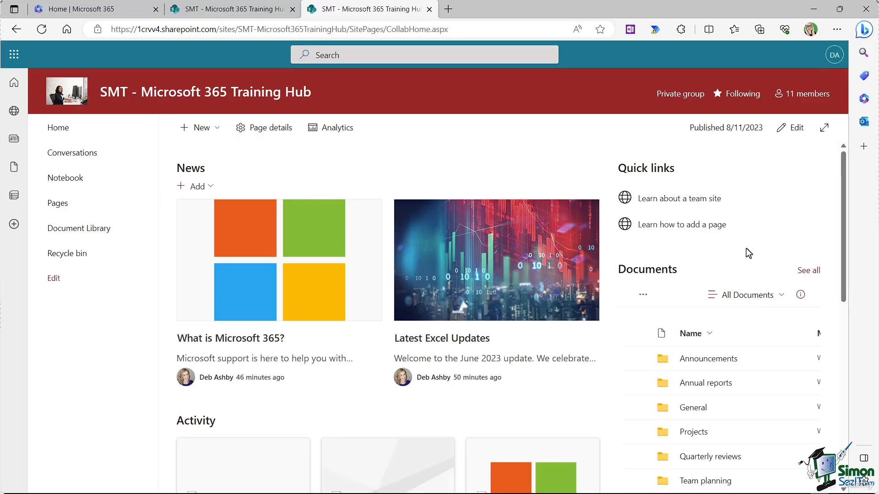
pyautogui.scroll(-2, 710, 259)
pyautogui.scroll(-1, 709, 257)
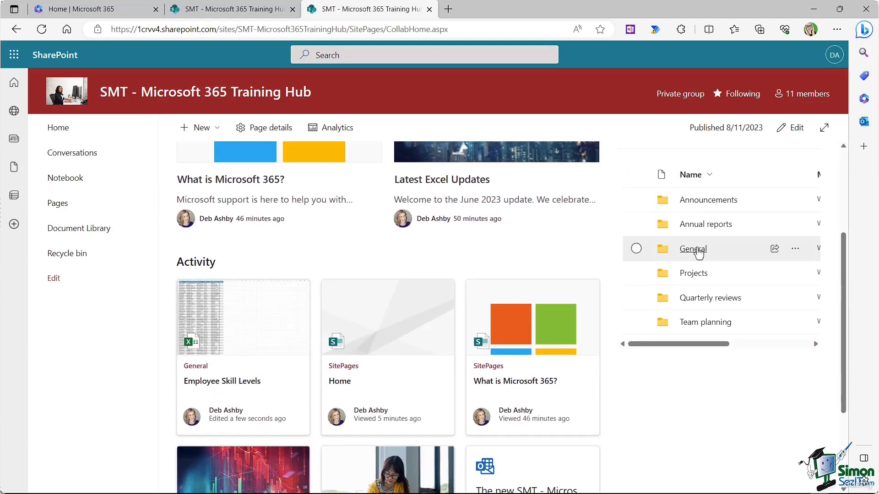
pyautogui.scroll(1, 697, 252)
pyautogui.click(690, 303)
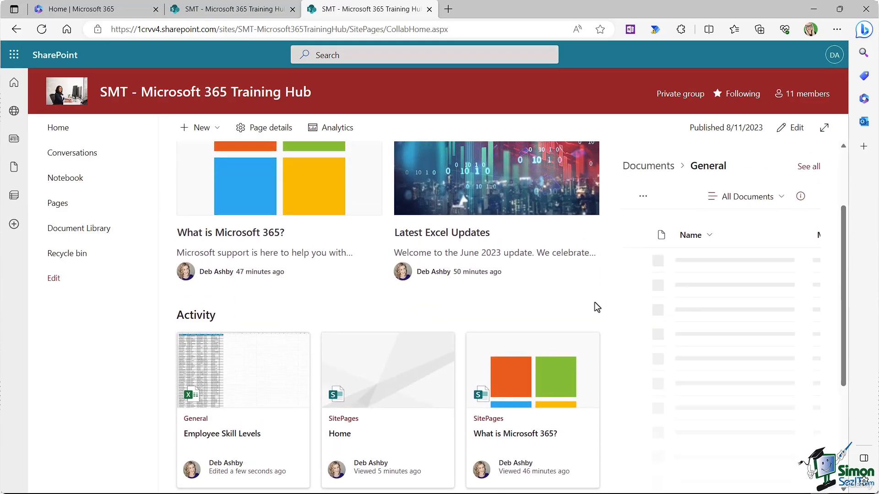
pyautogui.click(706, 262)
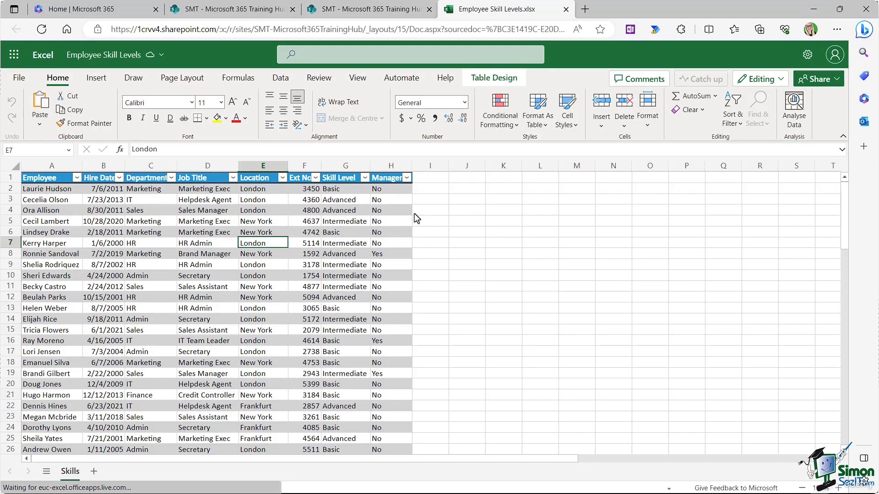
# Step: Inspect two Advanced Skill Level cells, then close the Excel for the web tab
pyautogui.click(353, 212)
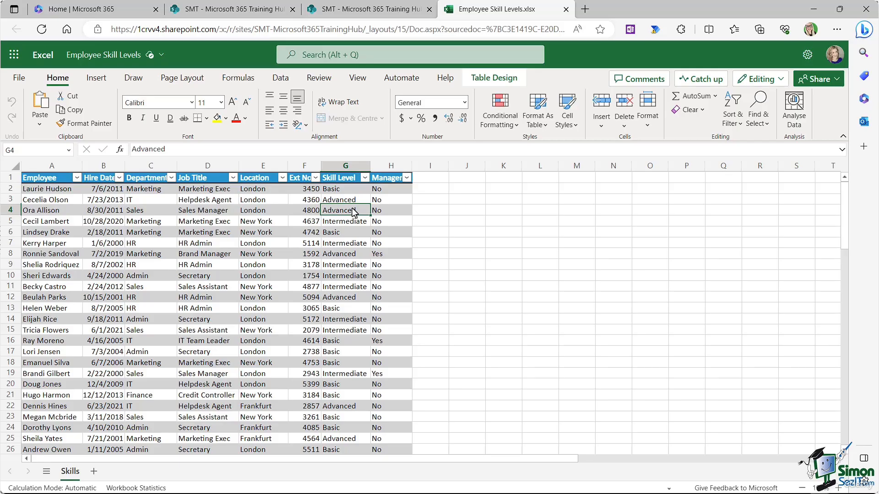
pyautogui.click(354, 200)
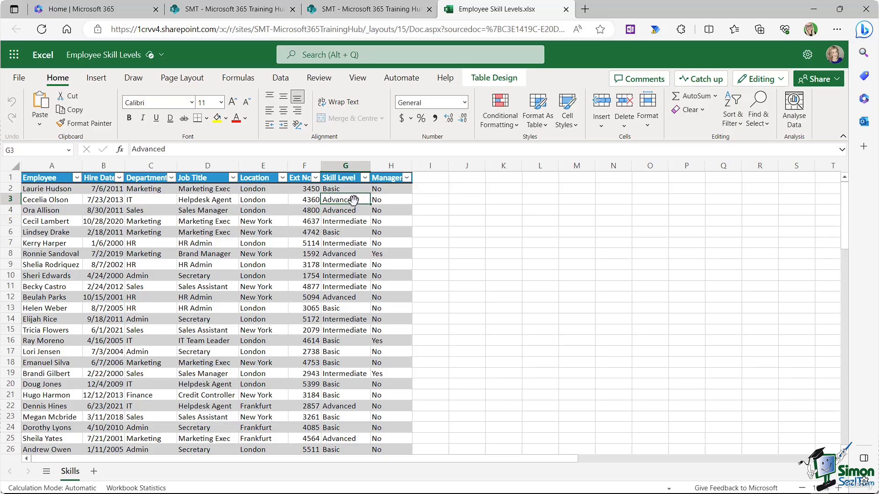
pyautogui.click(566, 9)
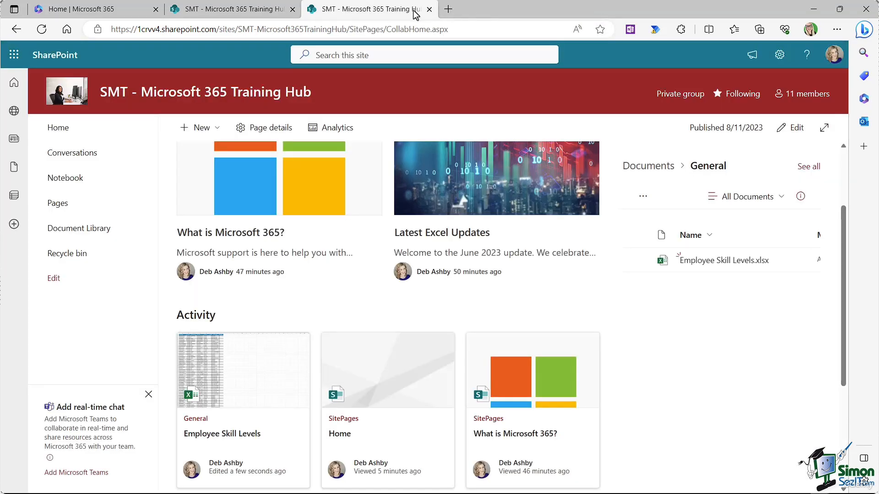
pyautogui.scroll(2, 341, 207)
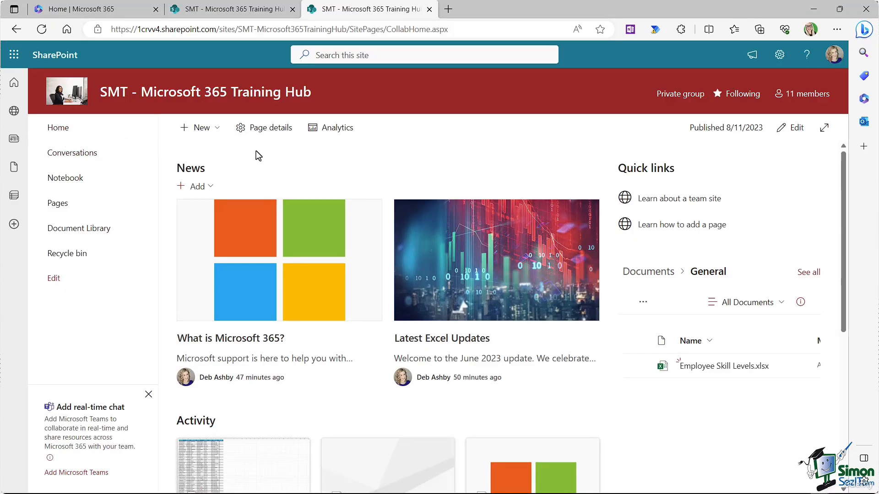
pyautogui.click(218, 130)
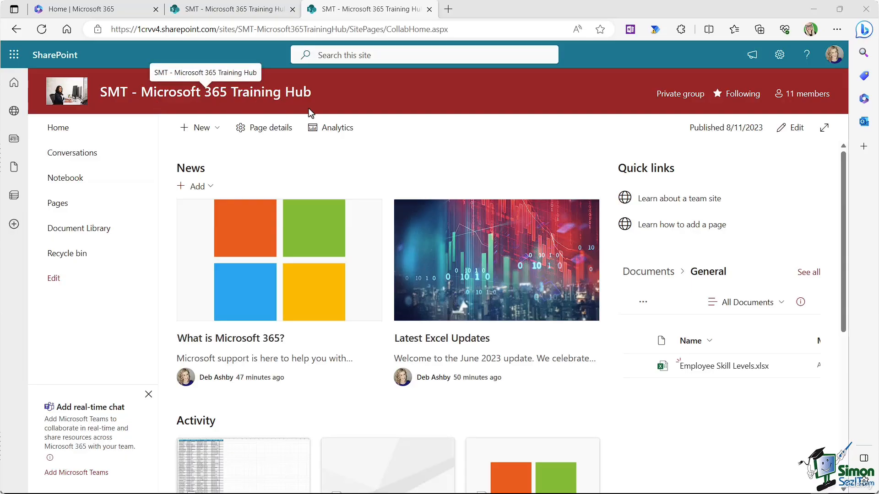
# Step: Open the Create a list dialog from the home page's New menu
pyautogui.click(219, 132)
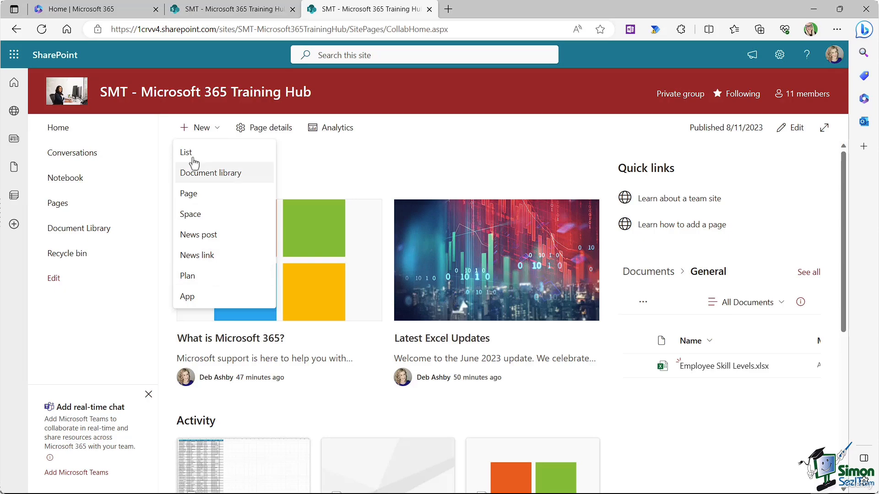
pyautogui.click(221, 159)
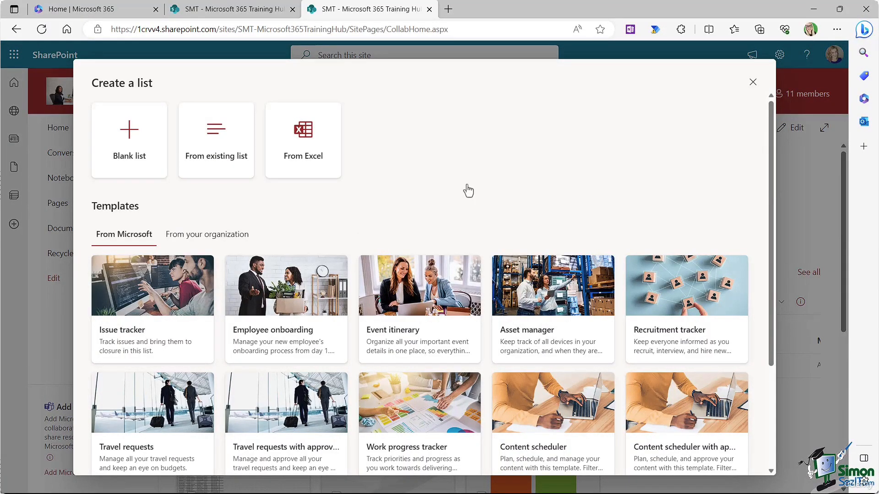
# Step: Create the list From Excel using General/Employee Skill Levels.xlsx and continue to Customize
pyautogui.click(307, 151)
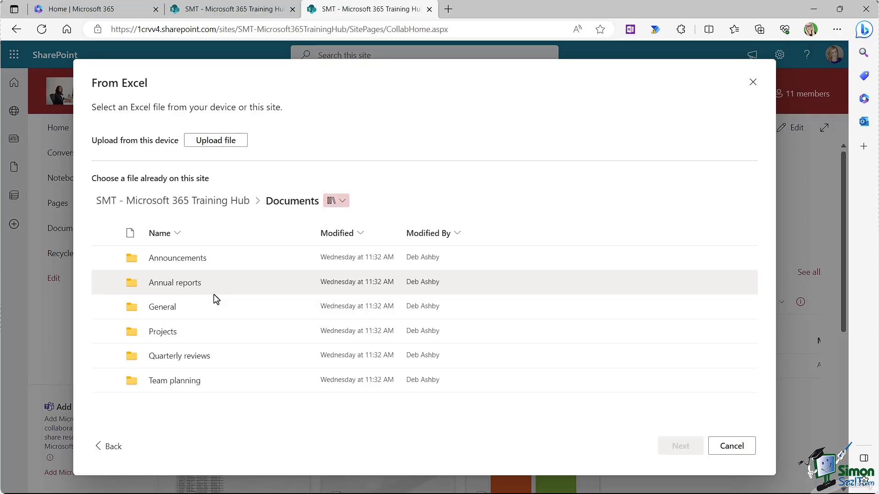
pyautogui.click(161, 307)
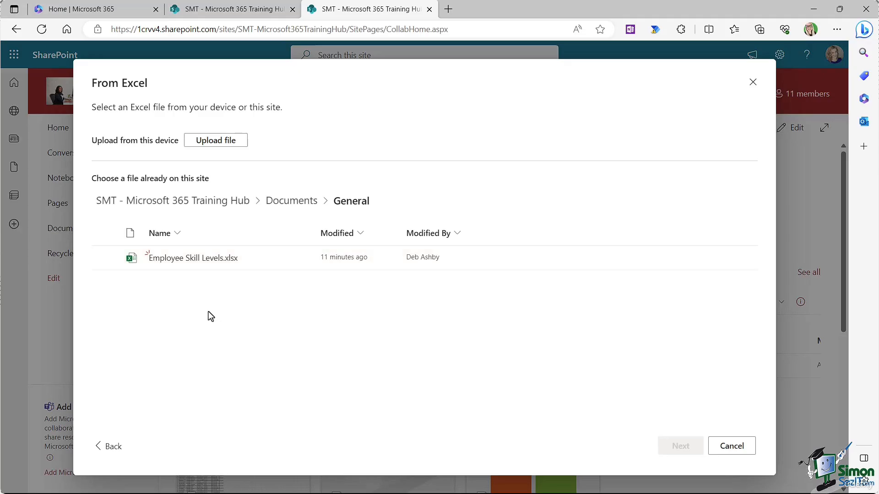
pyautogui.click(152, 262)
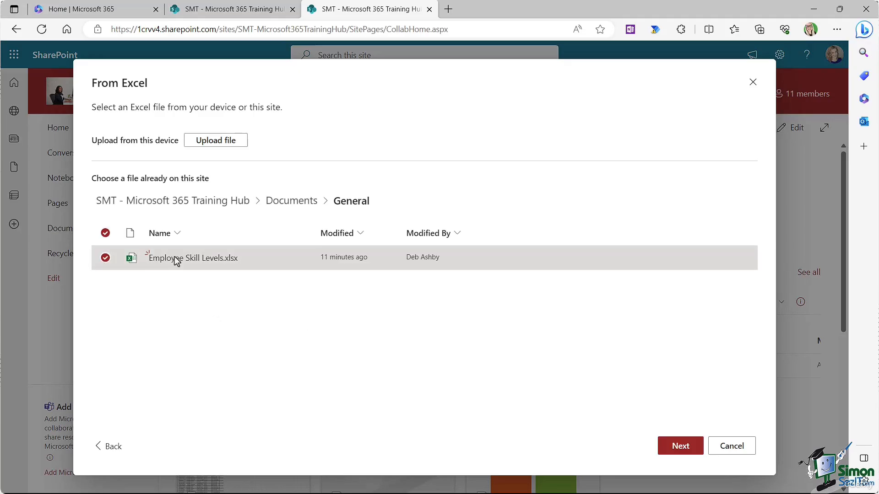
pyautogui.click(672, 445)
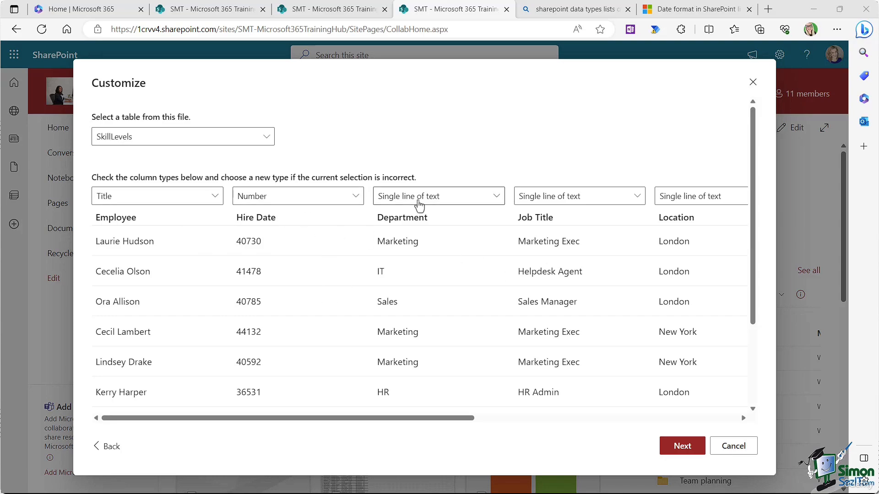
# Step: Review the Employee column's type options, keeping it as the title text column
pyautogui.click(213, 199)
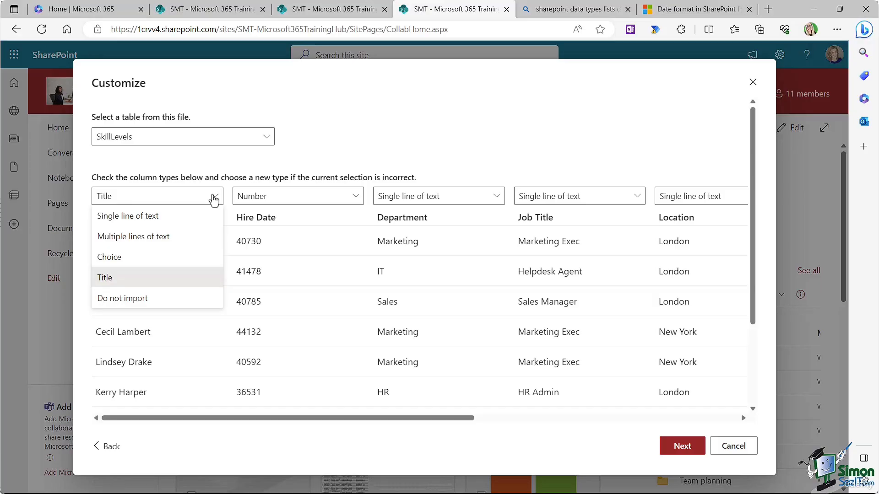
pyautogui.click(320, 161)
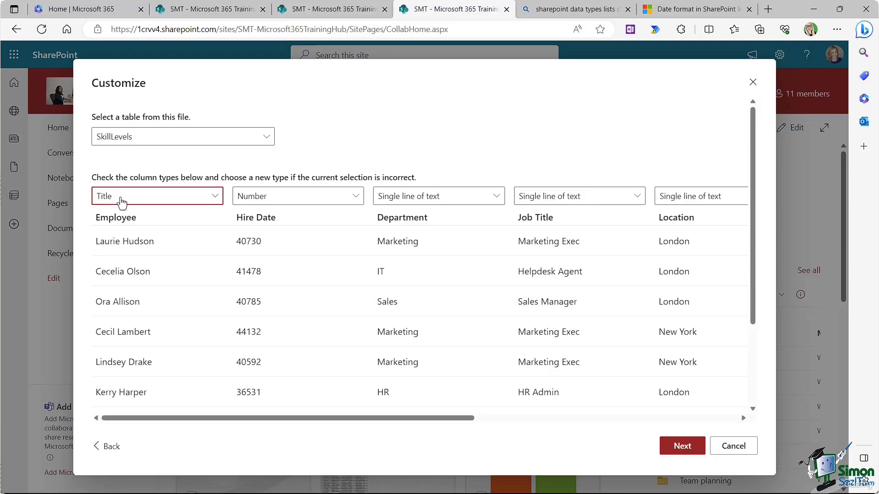
pyautogui.click(215, 198)
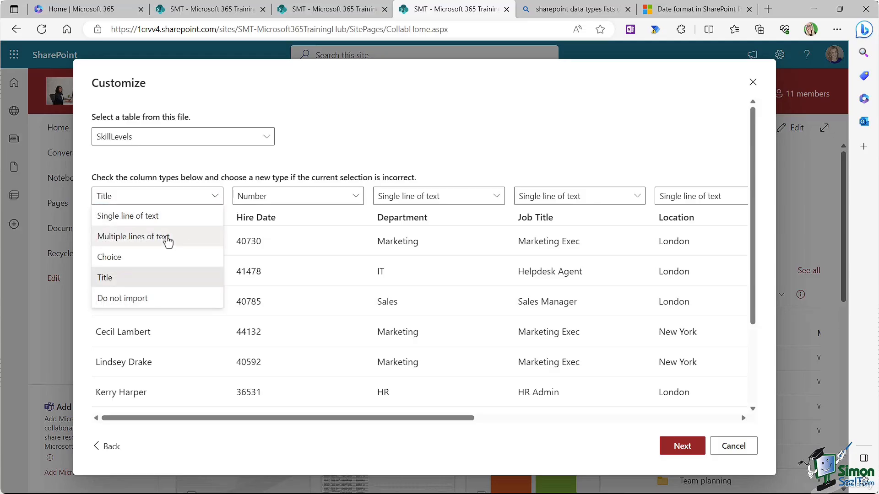
pyautogui.click(142, 217)
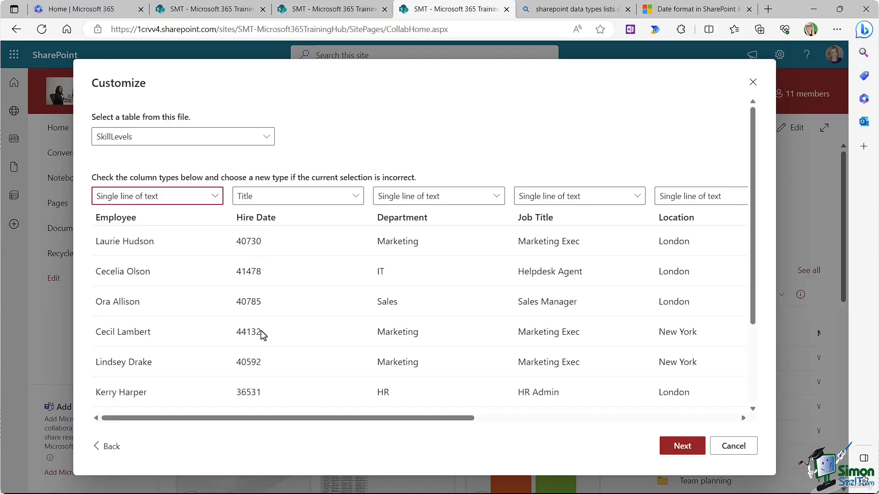
# Step: Set the Hire Date column type to Date and time, then check the remaining columns
pyautogui.click(355, 198)
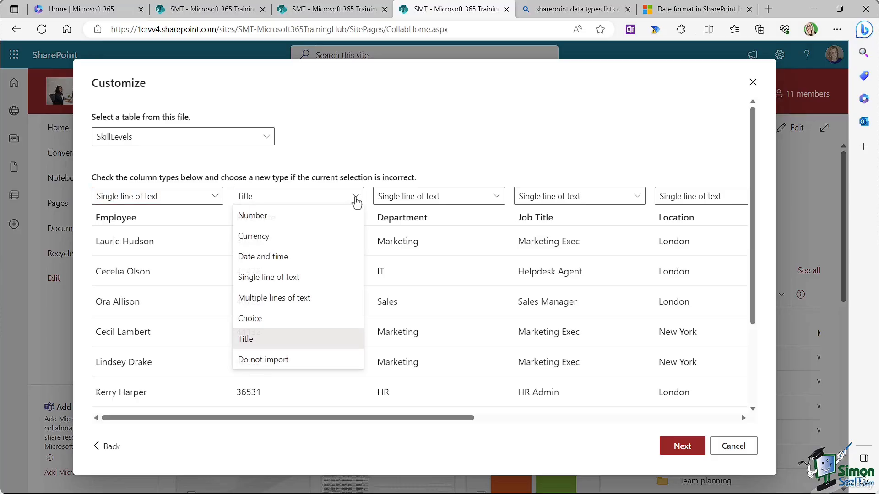
pyautogui.click(284, 260)
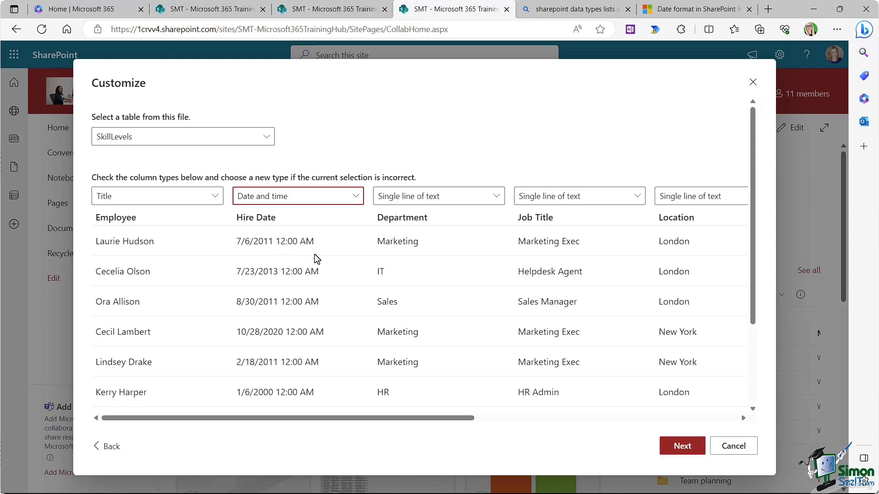
pyautogui.click(353, 199)
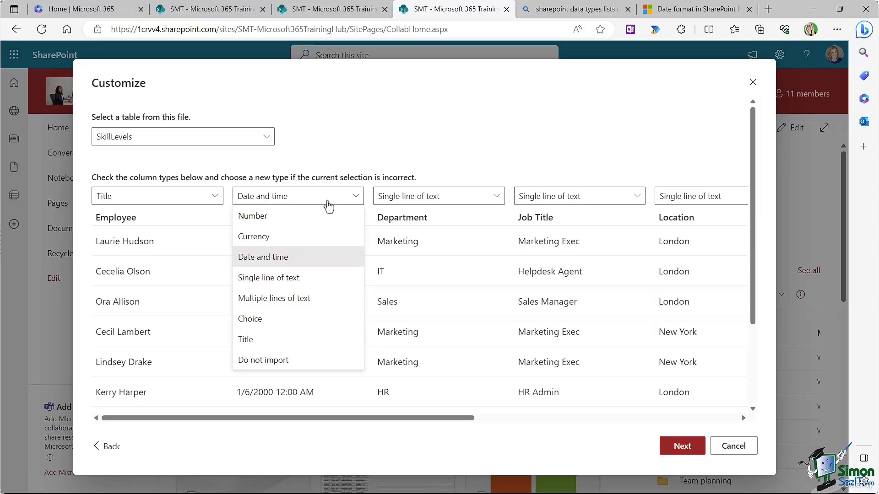
pyautogui.click(344, 147)
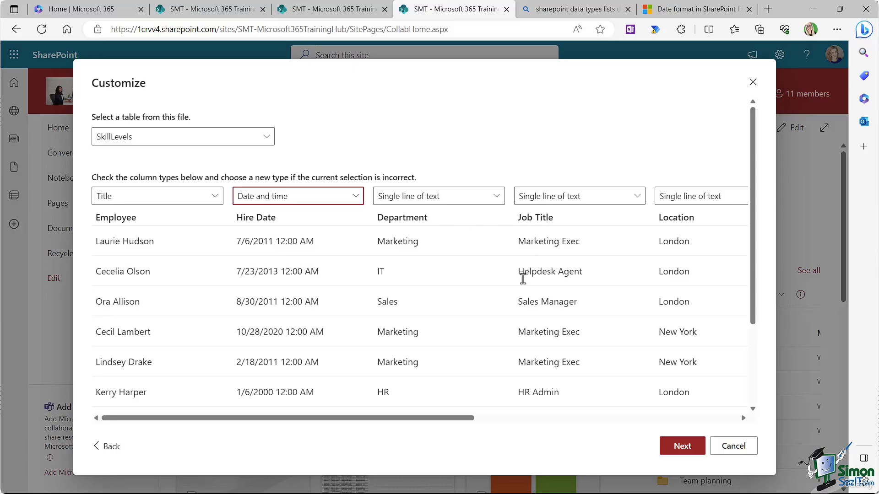
pyautogui.moveTo(461, 420); pyautogui.dragTo(733, 415)
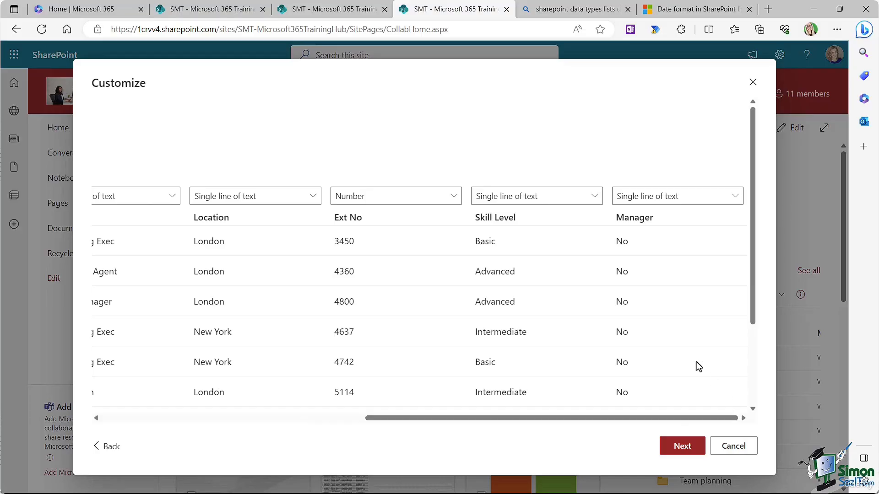
# Step: Name the list 'List - Employee Skill Levels', keep Show in site navigation, and create it
pyautogui.click(681, 445)
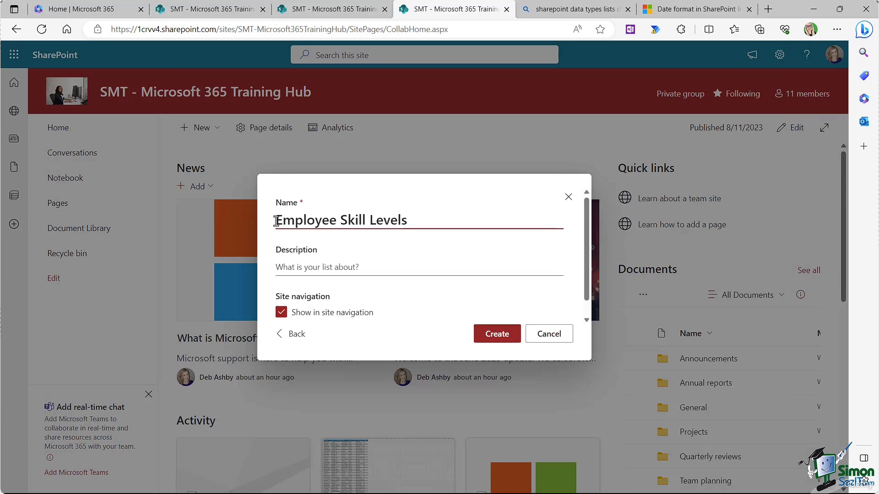
pyautogui.write('List -')
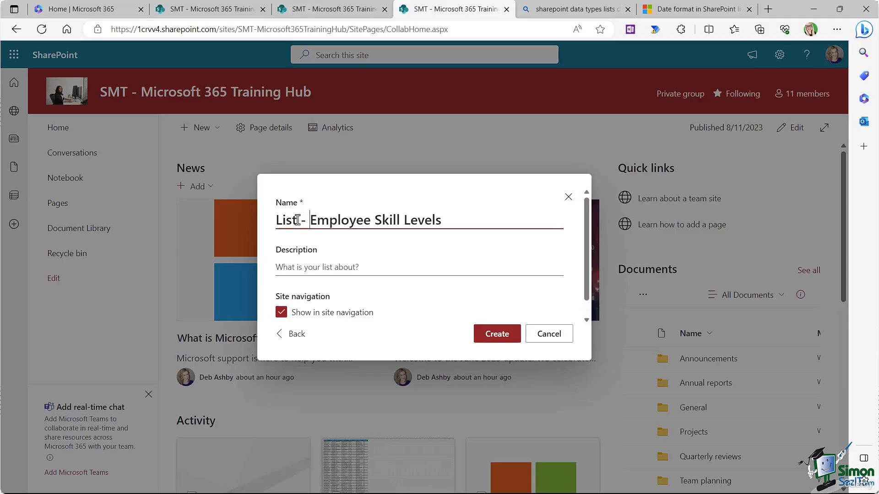
pyautogui.click(440, 191)
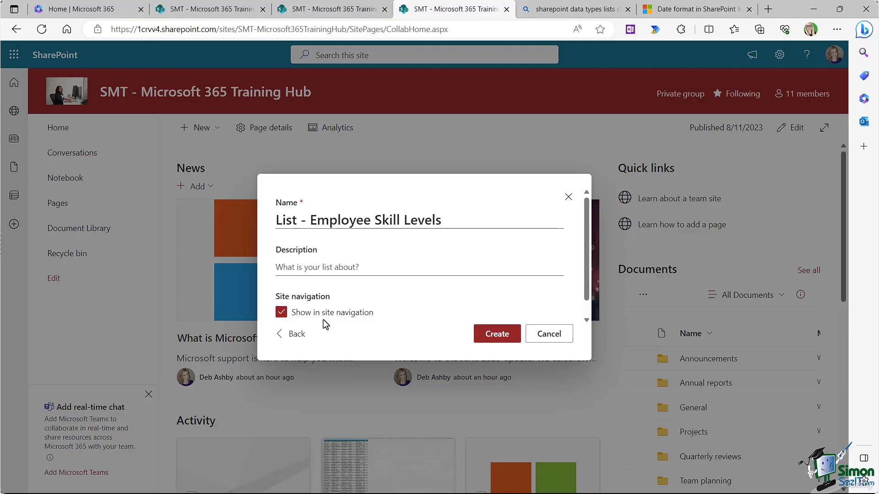
pyautogui.click(496, 334)
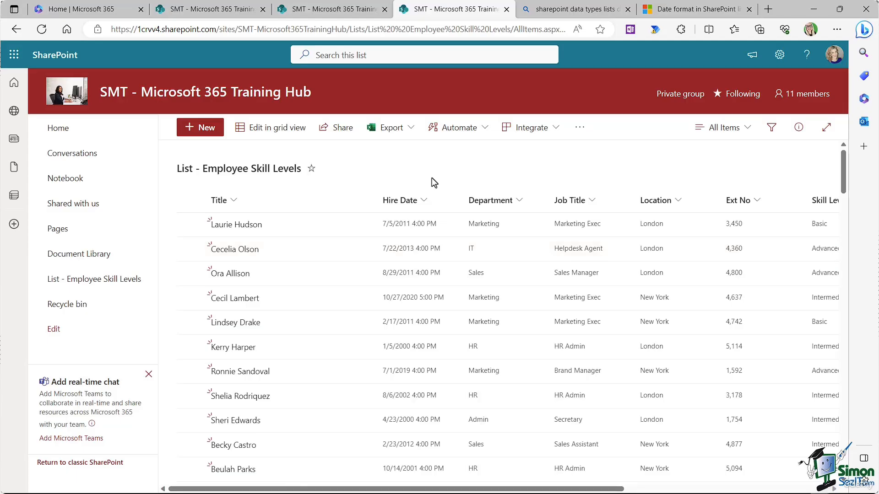
# Step: Set Include Time to No on the Hire Date column and save
pyautogui.click(425, 201)
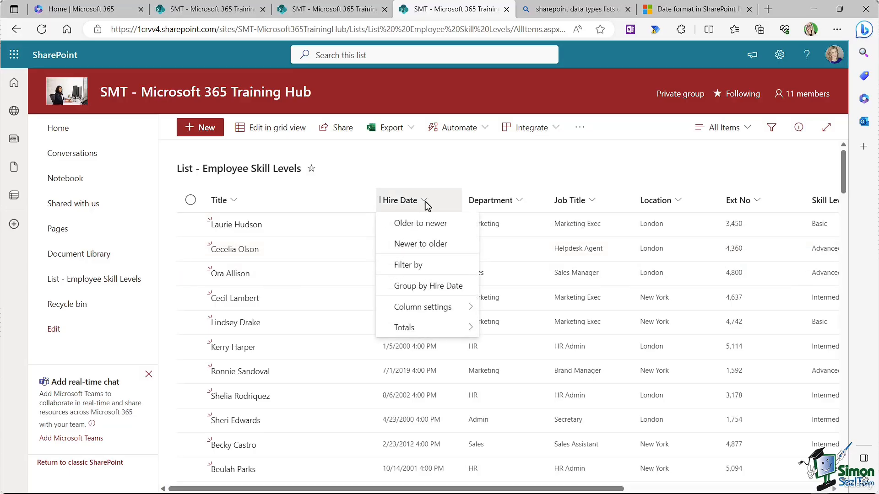
pyautogui.moveTo(421, 309)
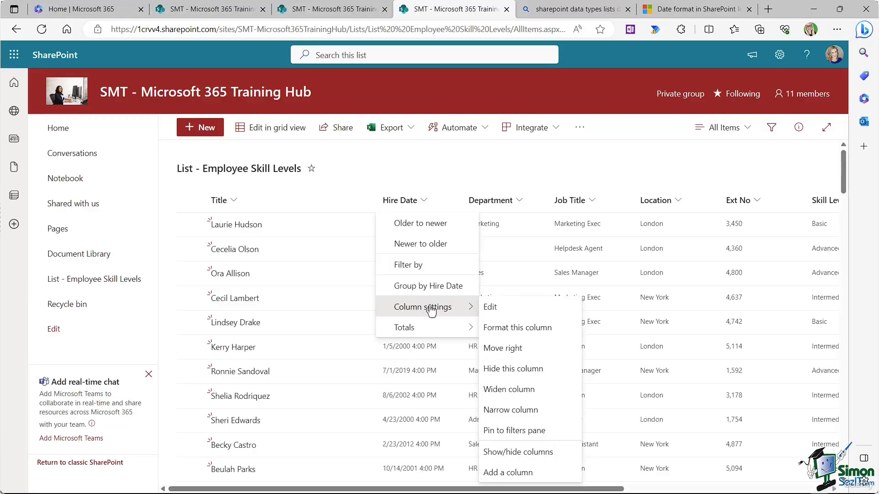
pyautogui.click(494, 307)
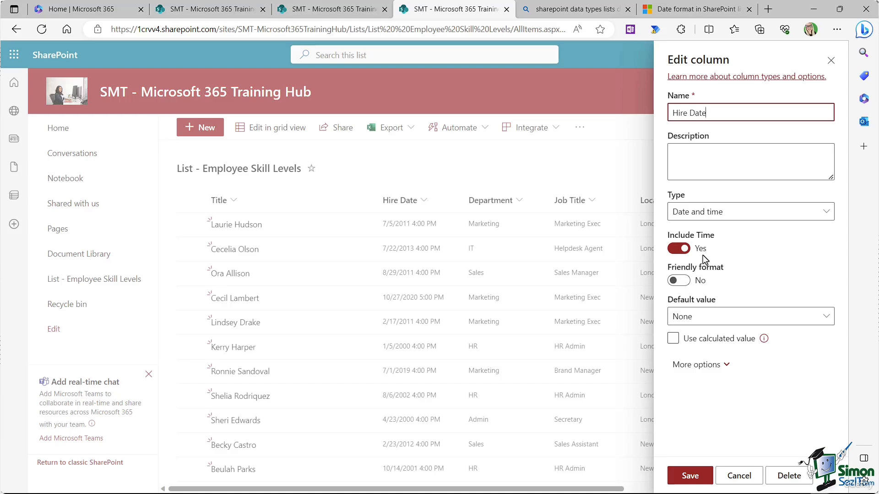
pyautogui.click(673, 251)
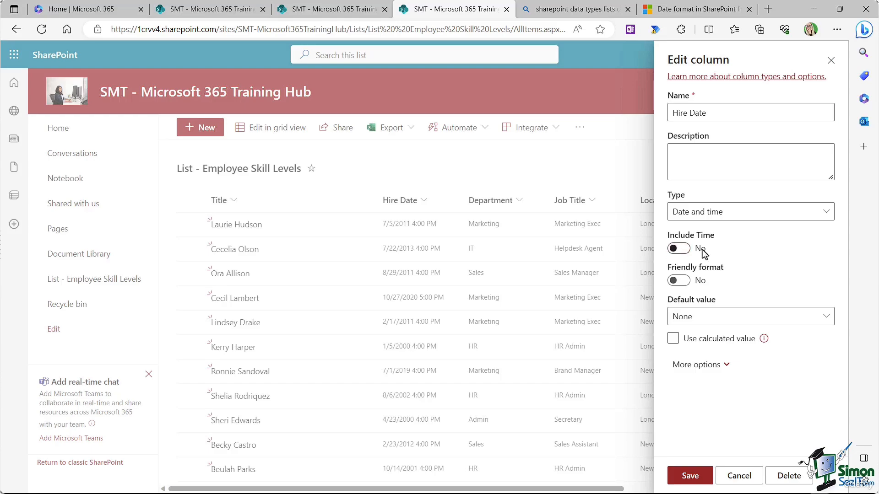
pyautogui.click(689, 476)
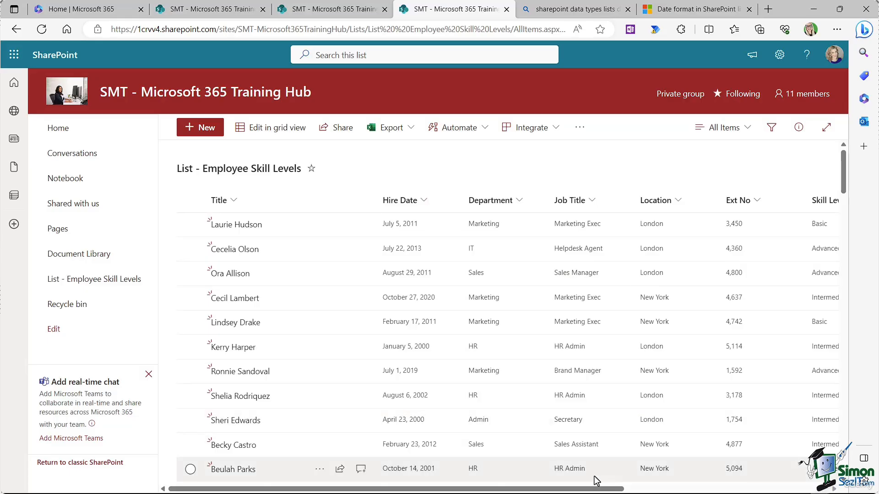
pyautogui.moveTo(596, 491); pyautogui.dragTo(718, 490)
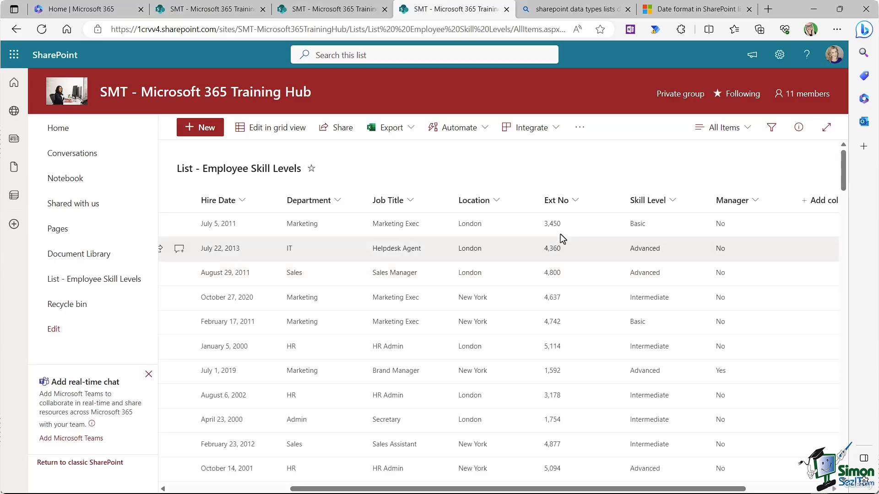
# Step: Give Ext No 0 decimal places and no thousands separator, then save
pyautogui.click(575, 202)
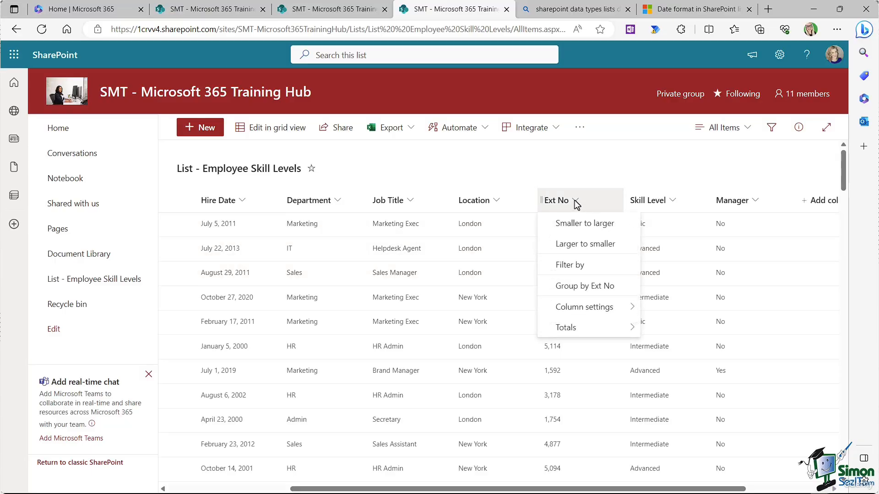
pyautogui.moveTo(595, 313)
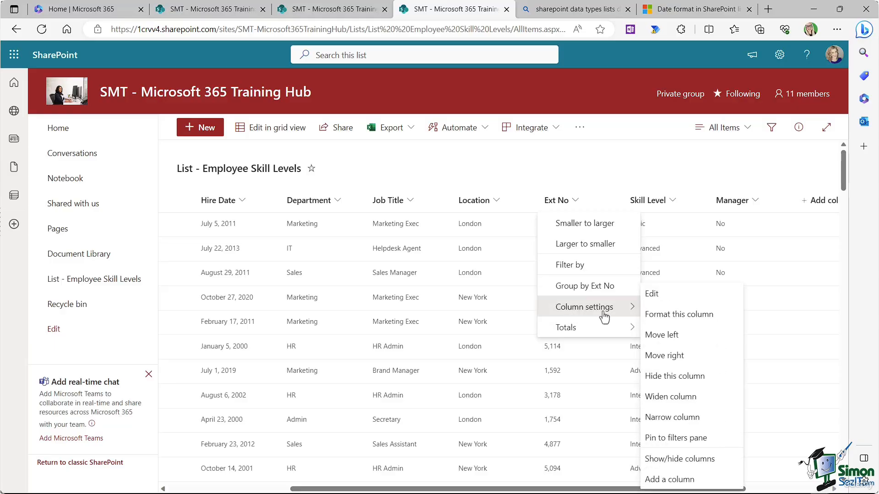
pyautogui.click(652, 294)
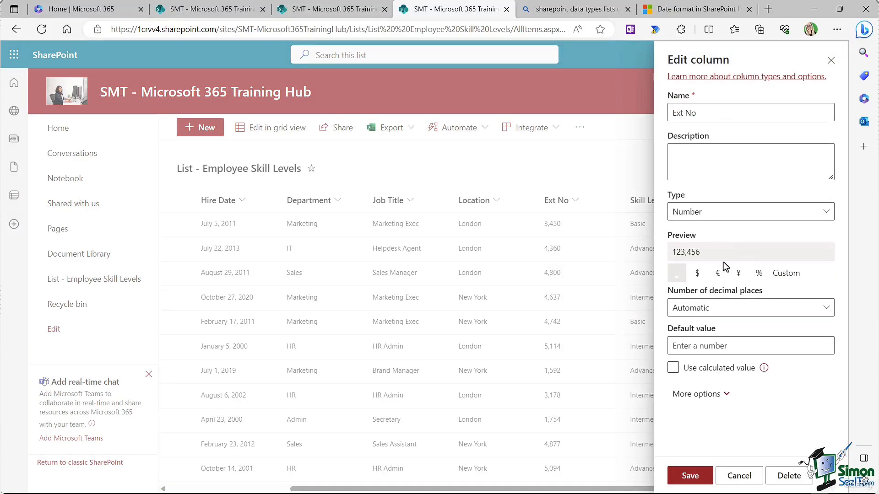
pyautogui.click(828, 312)
pyautogui.click(681, 350)
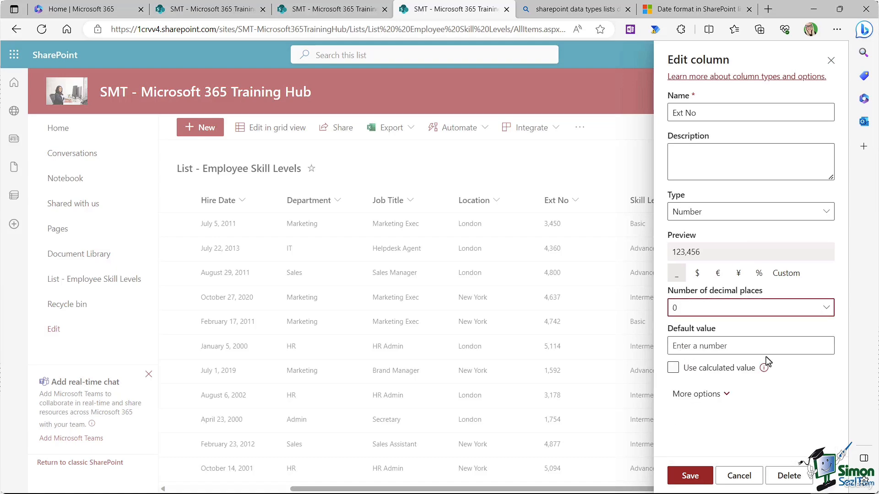
pyautogui.click(739, 371)
pyautogui.click(720, 395)
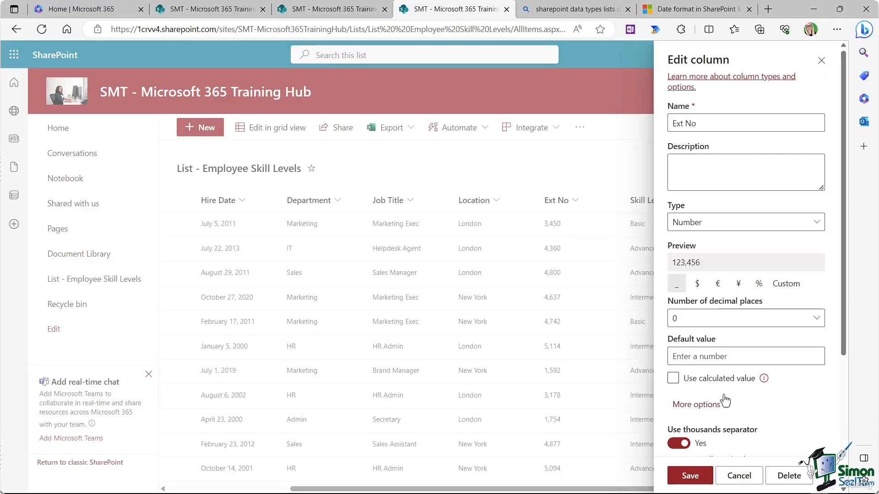
pyautogui.scroll(-4, 794, 394)
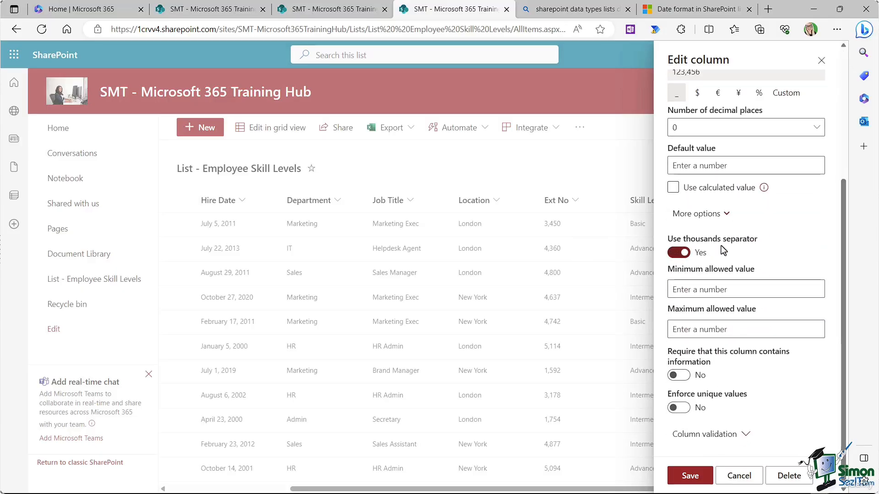
pyautogui.click(672, 253)
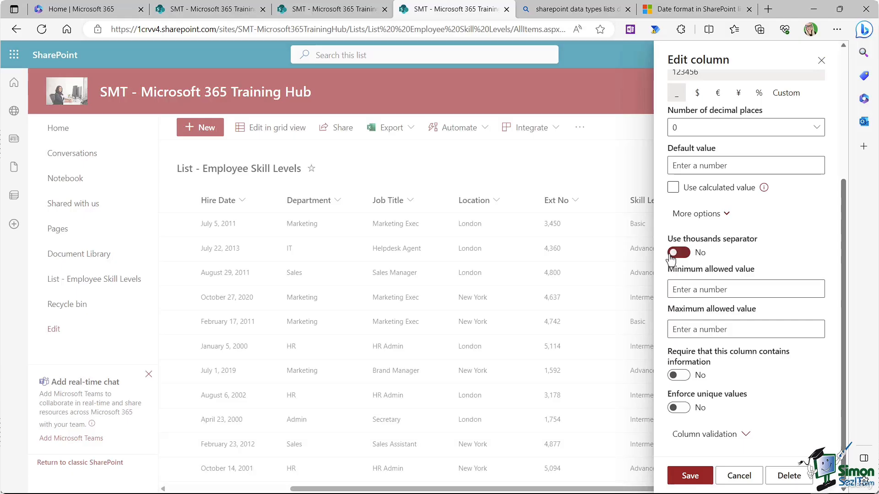
pyautogui.click(689, 476)
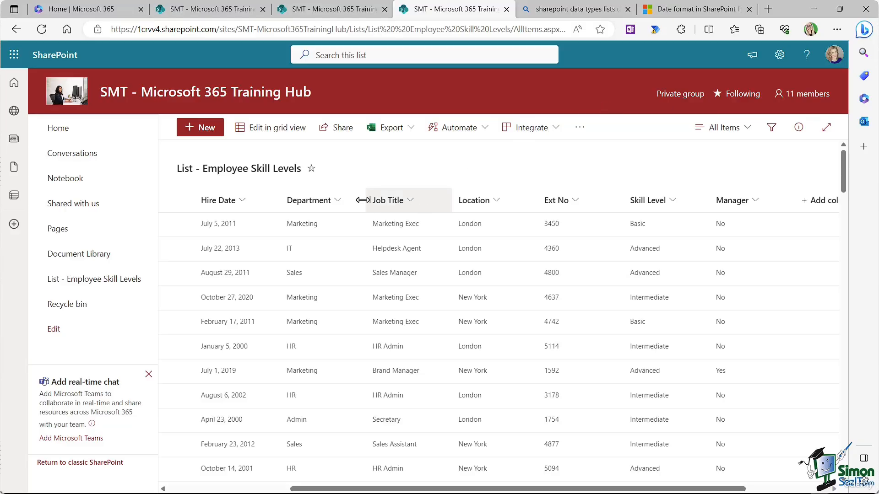
# Step: Switch the list view layout to Gallery and preview the card design
pyautogui.click(410, 202)
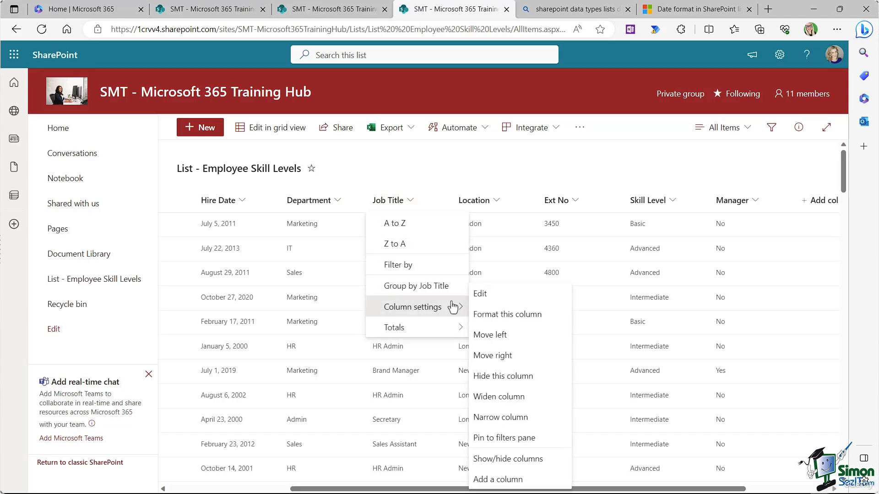
pyautogui.click(493, 315)
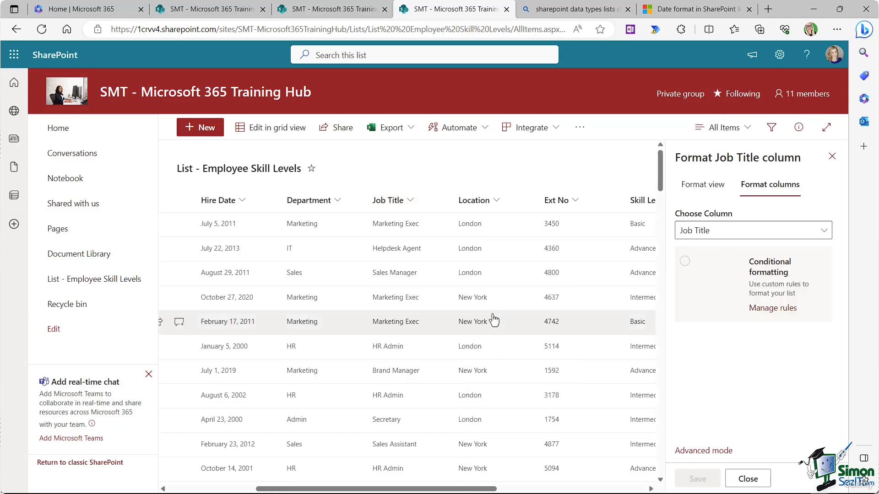
pyautogui.click(691, 186)
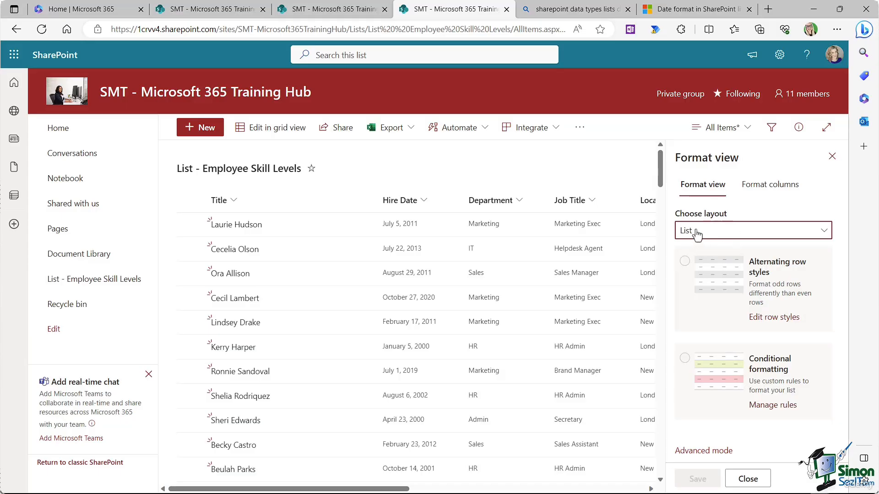
pyautogui.click(825, 234)
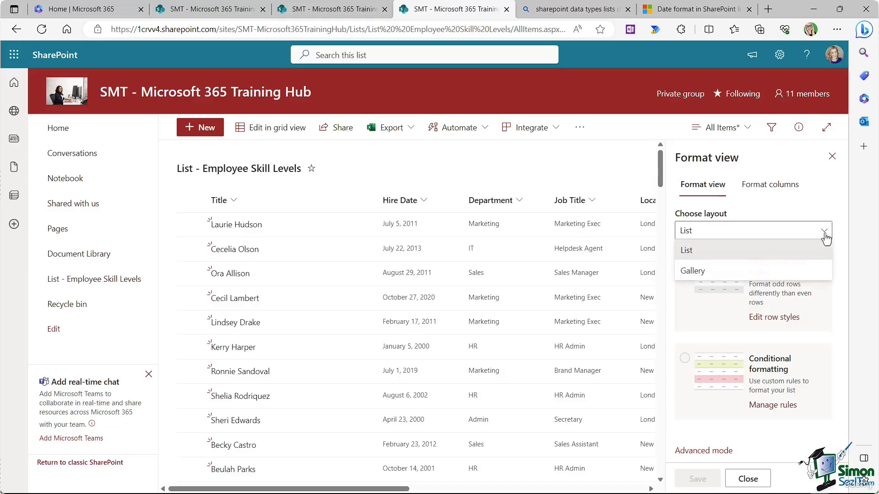
pyautogui.click(712, 270)
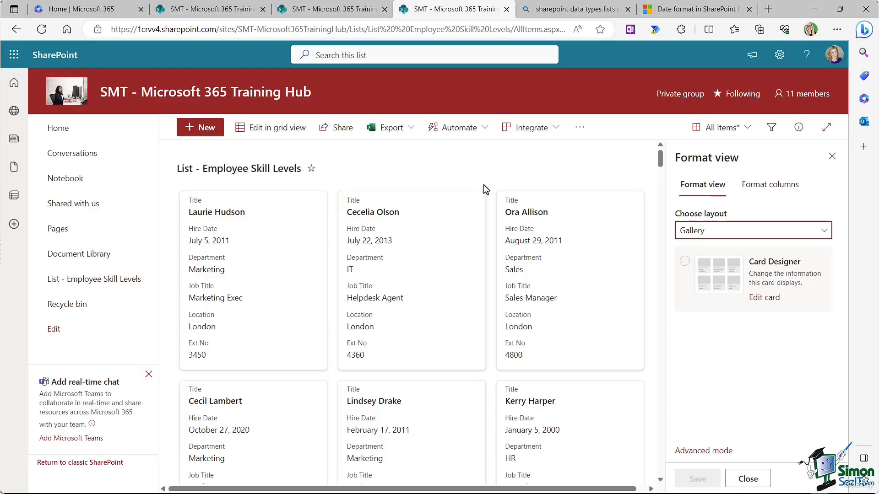
pyautogui.scroll(-3, 483, 185)
pyautogui.scroll(3, 483, 184)
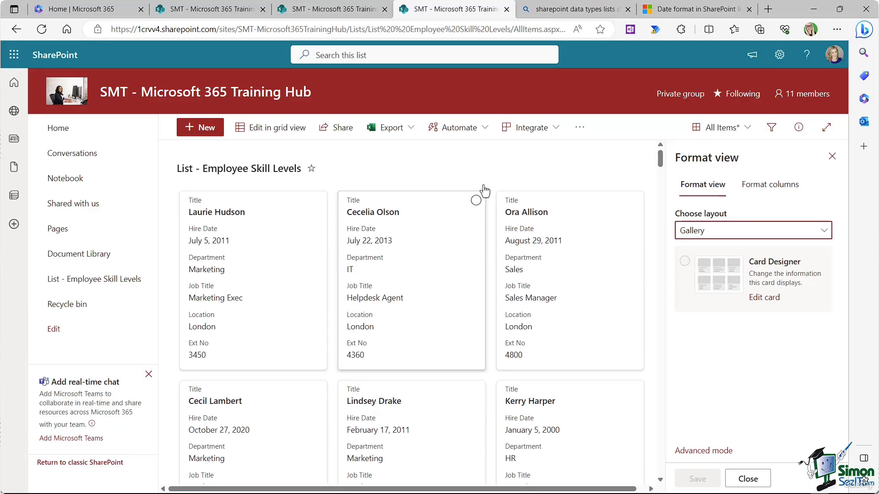
pyautogui.click(762, 298)
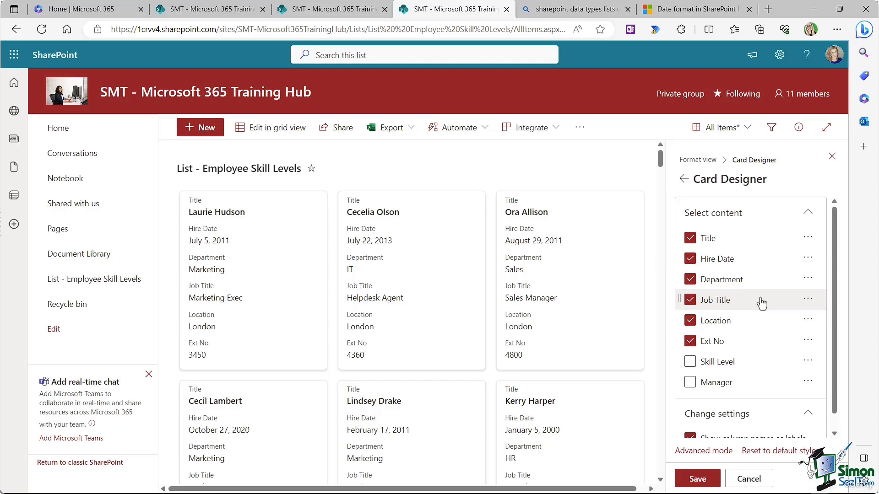
pyautogui.moveTo(834, 231)
pyautogui.mouseDown()
pyautogui.moveTo(836, 274)
pyautogui.moveTo(830, 220)
pyautogui.mouseUp()
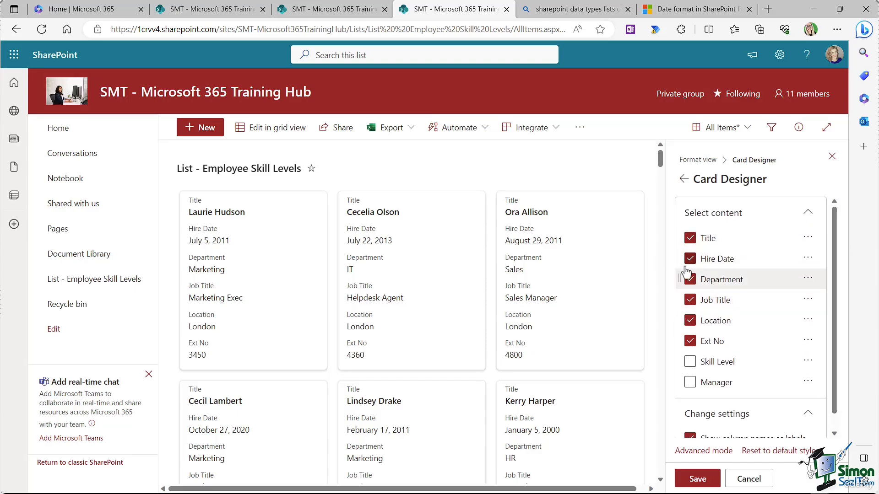
pyautogui.click(684, 181)
pyautogui.click(823, 231)
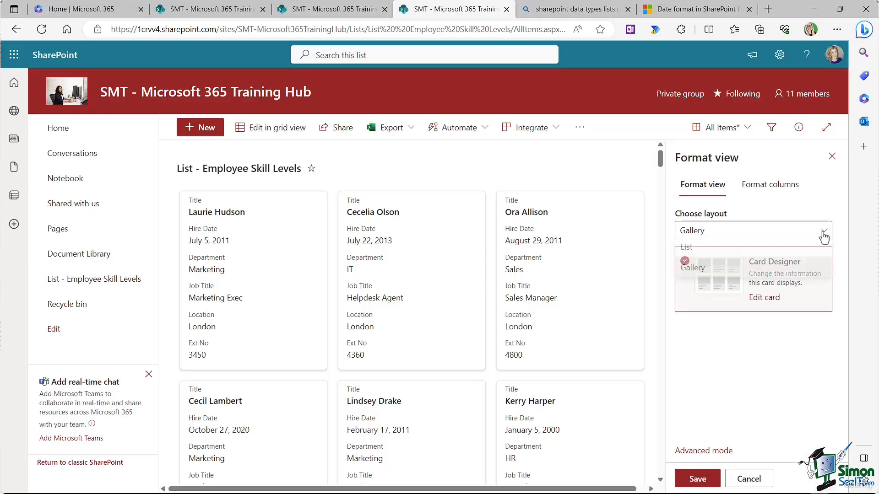
# Step: Return the view to a table layout and enable alternating row styles
pyautogui.click(727, 250)
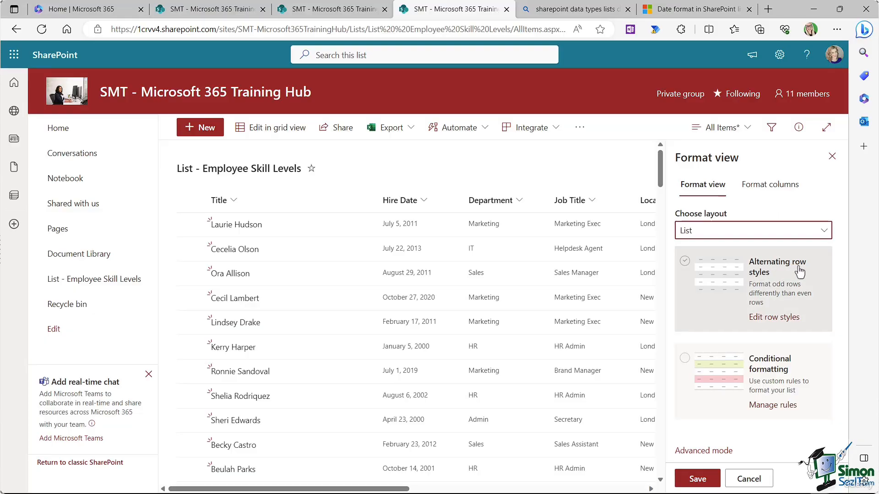
pyautogui.click(799, 285)
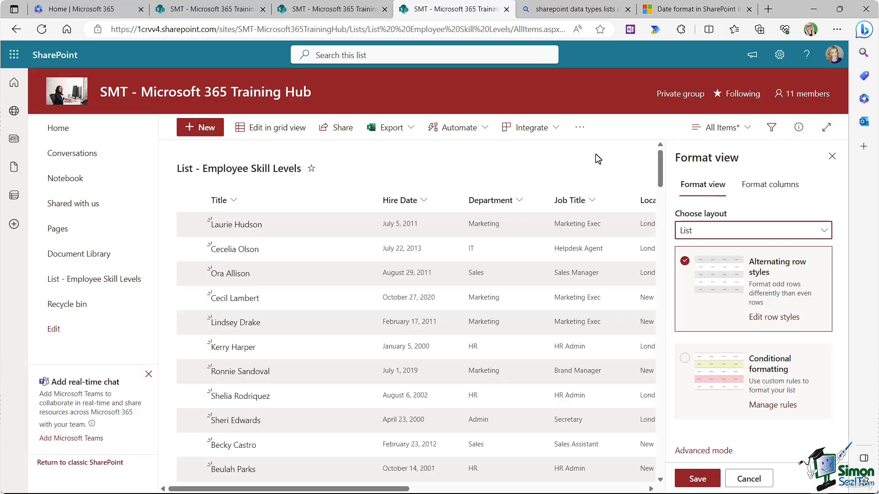
pyautogui.click(760, 318)
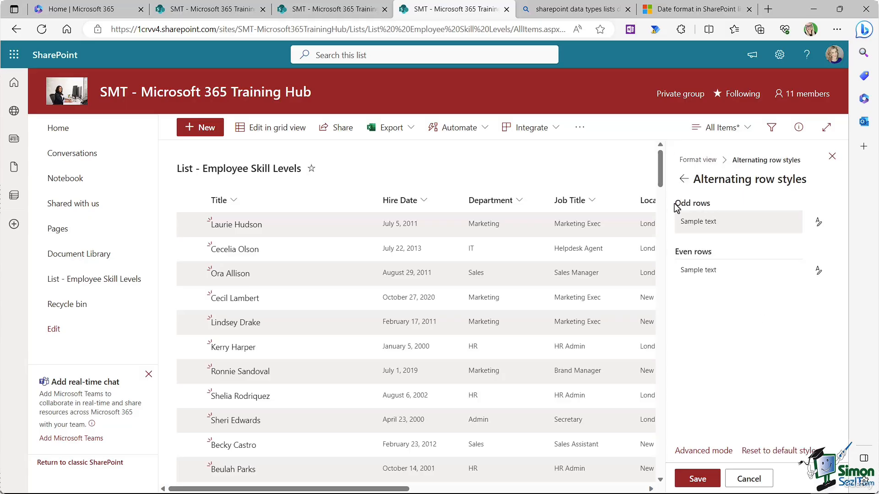
# Step: Give odd rows a light grey fill, leave even rows Automatic, and save the view formatting
pyautogui.click(818, 225)
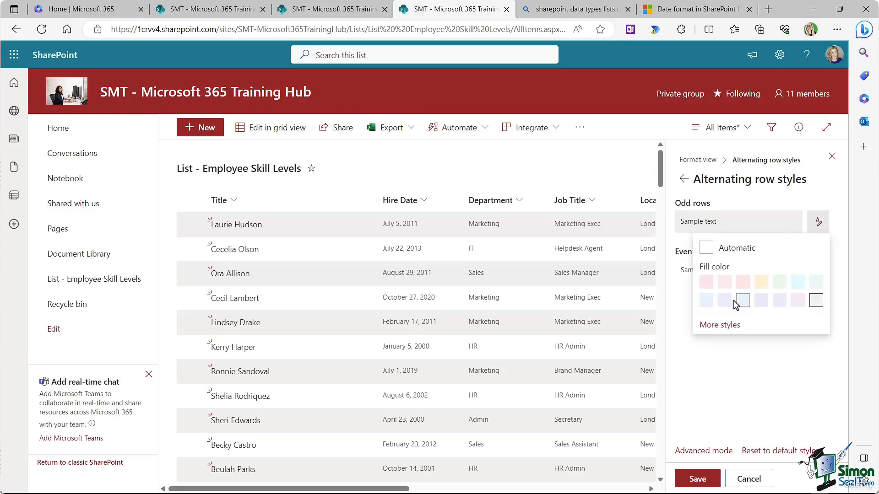
pyautogui.click(761, 282)
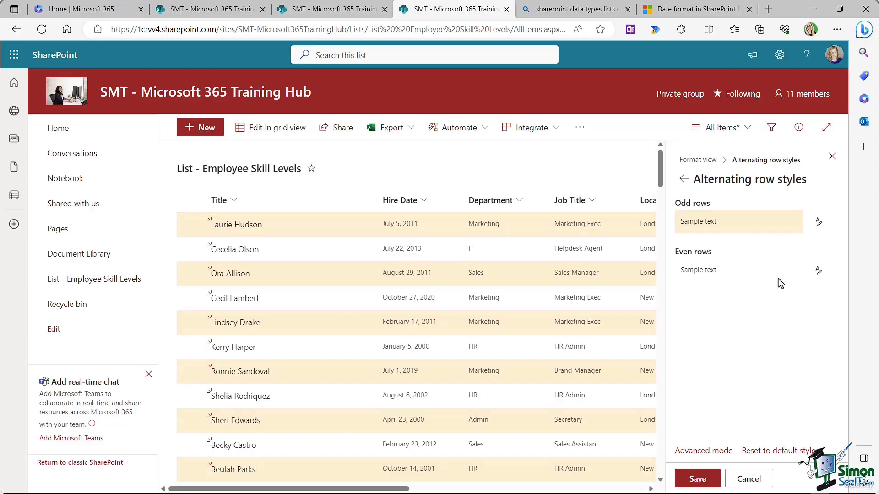
pyautogui.click(817, 273)
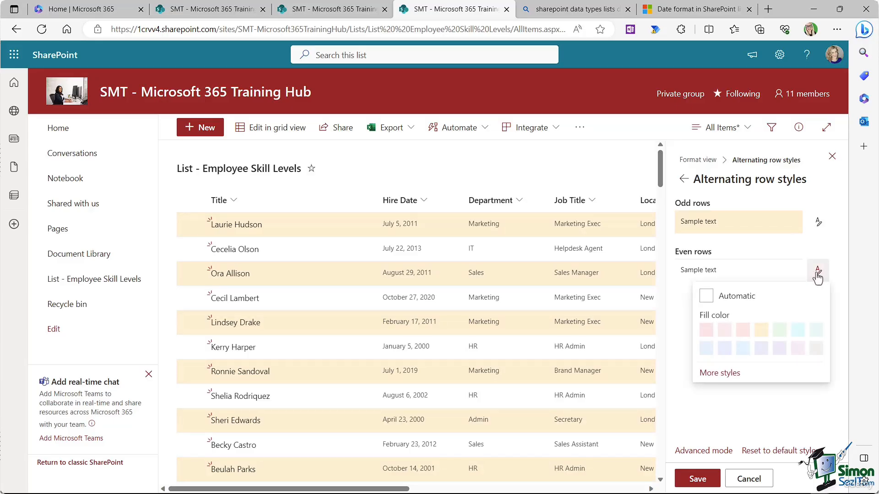
pyautogui.click(778, 330)
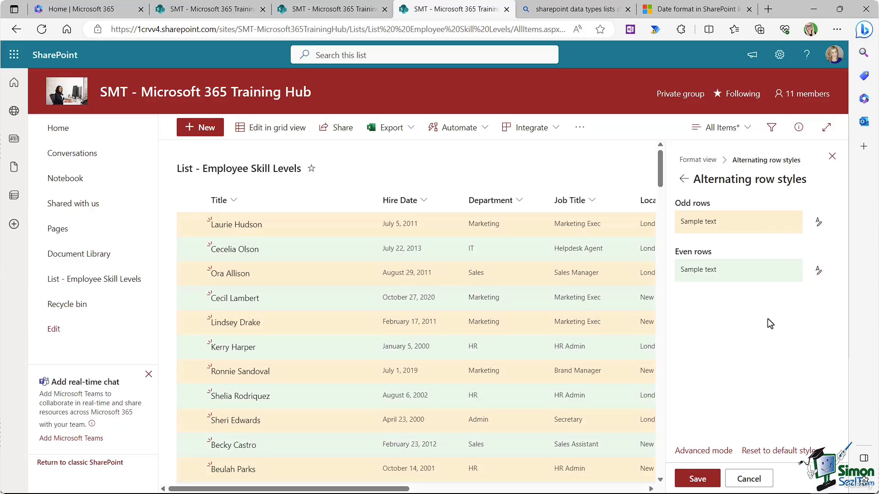
pyautogui.click(818, 272)
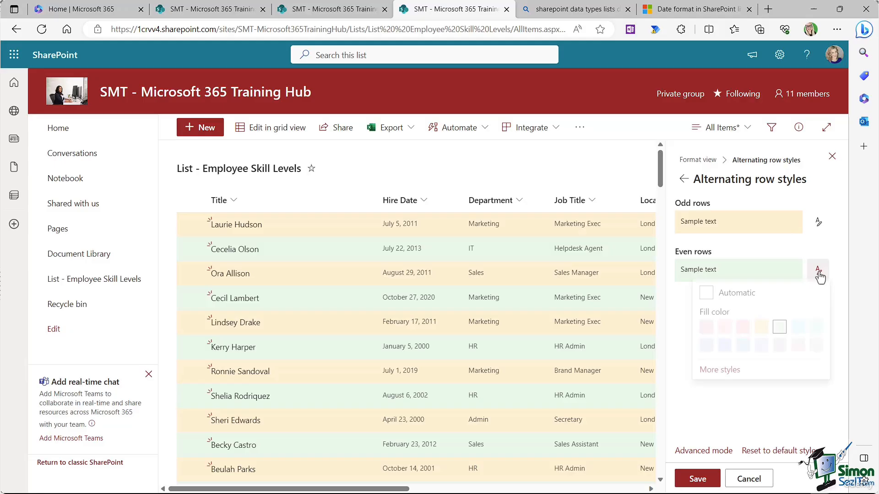
pyautogui.click(723, 298)
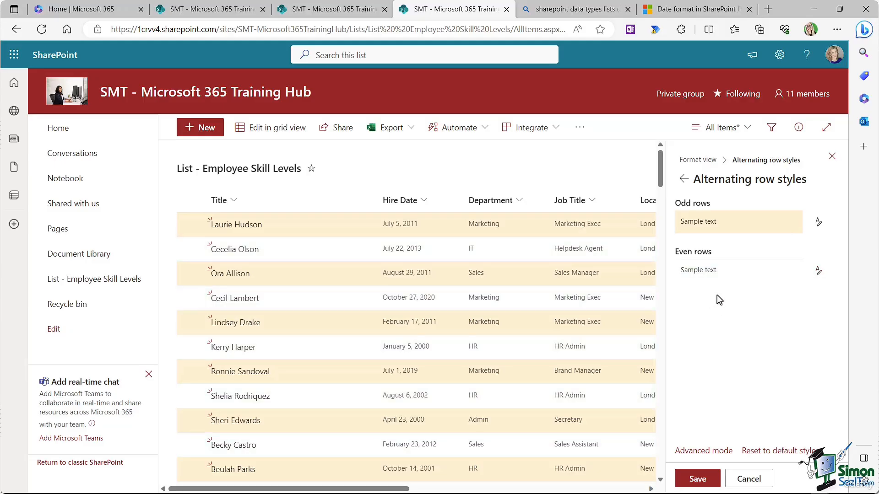
pyautogui.click(819, 227)
pyautogui.click(748, 302)
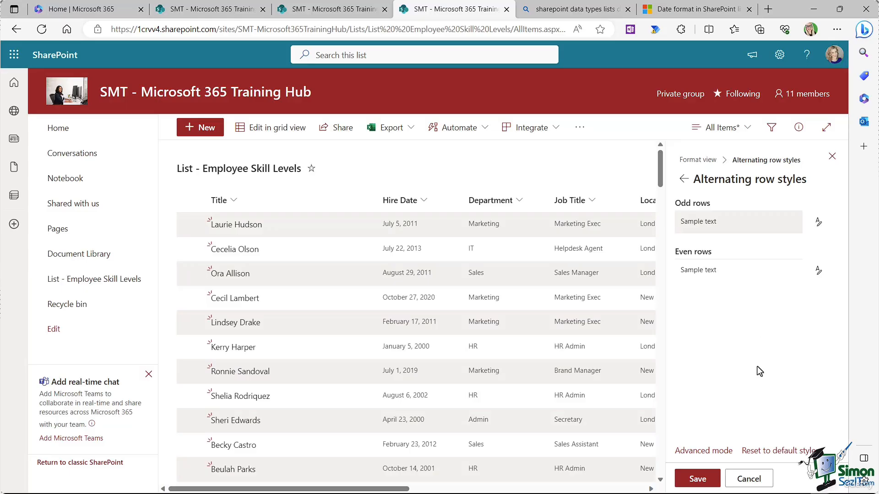
pyautogui.click(702, 479)
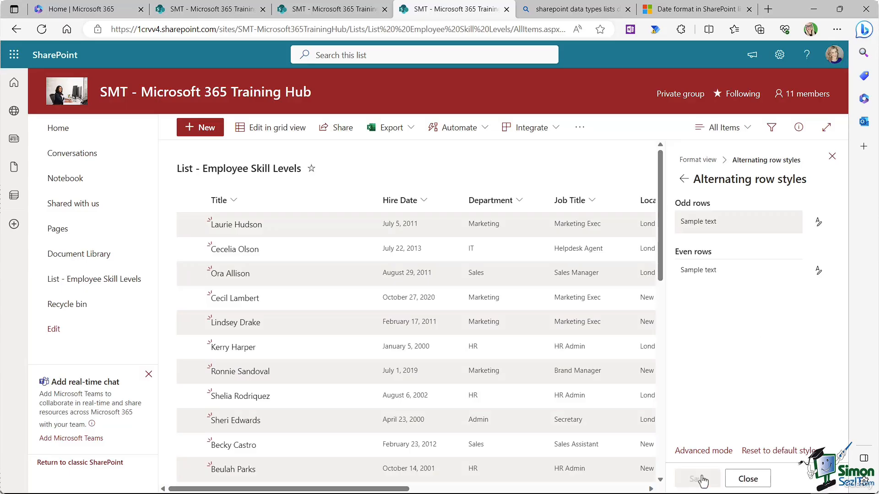
pyautogui.click(832, 157)
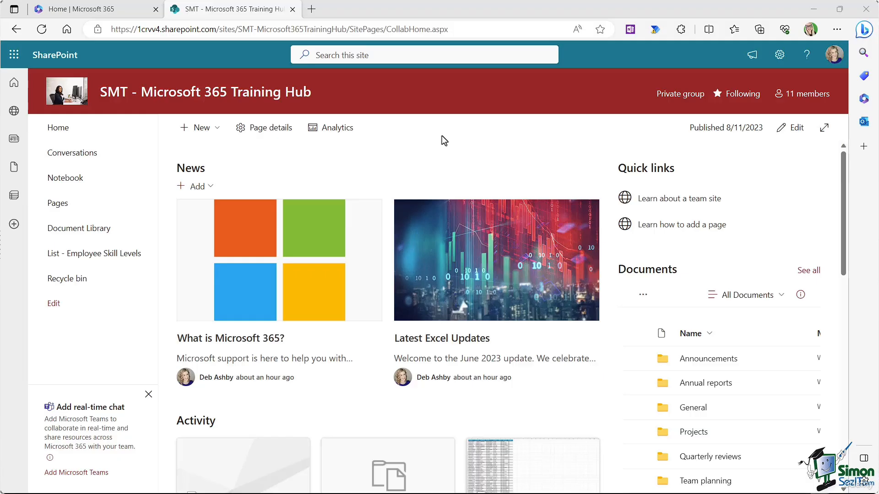
# Step: Create a new blank list titled 'List - Completed Training' from the site's New menu
pyautogui.click(212, 131)
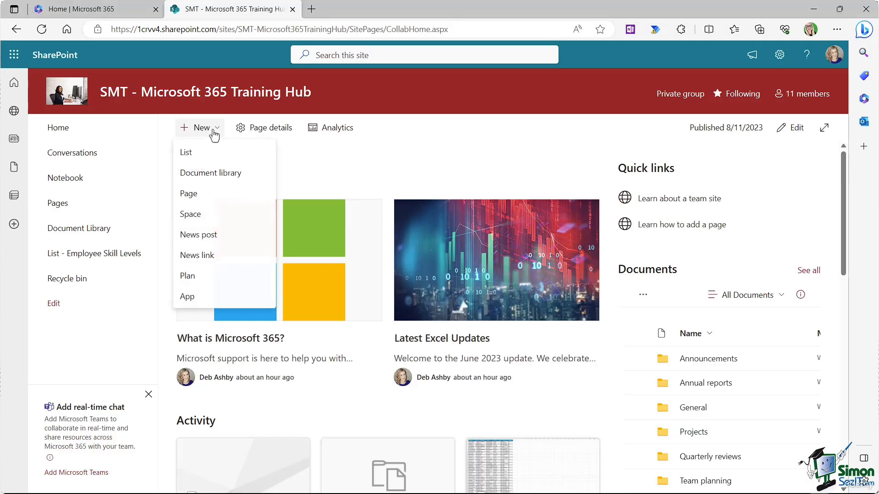
pyautogui.click(208, 155)
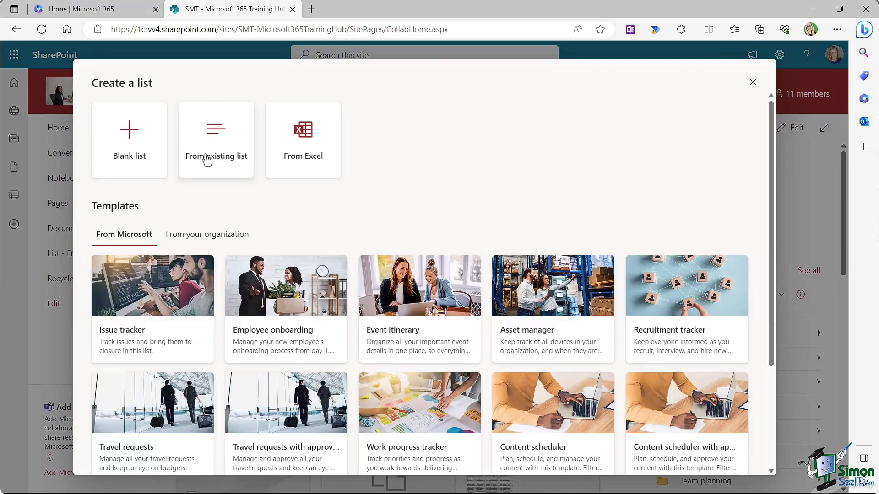
pyautogui.click(123, 160)
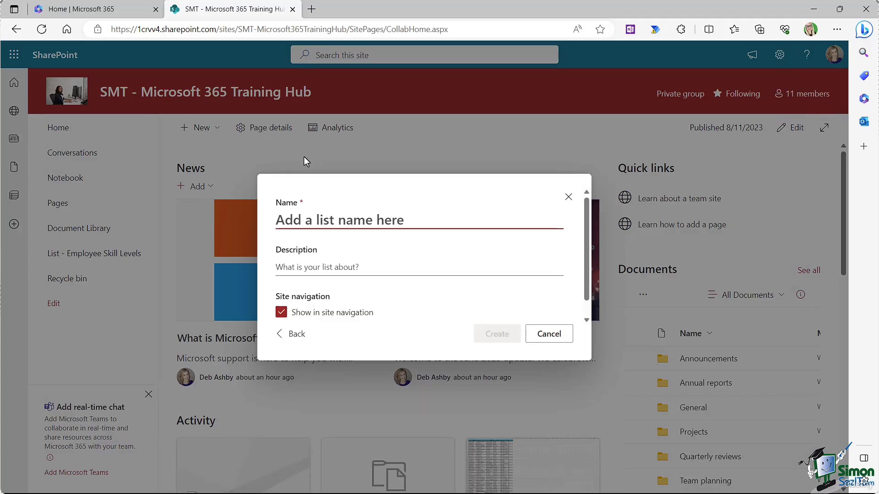
pyautogui.write('List')
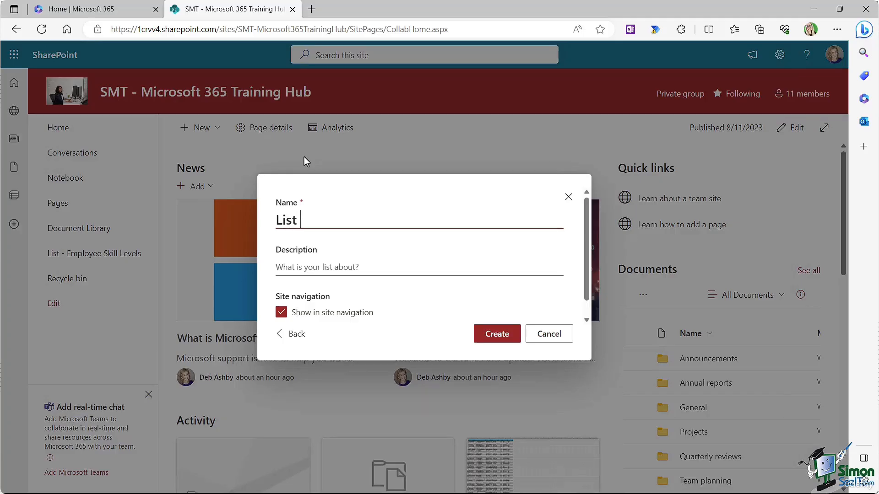
pyautogui.write(' -')
pyautogui.write('Completed Training')
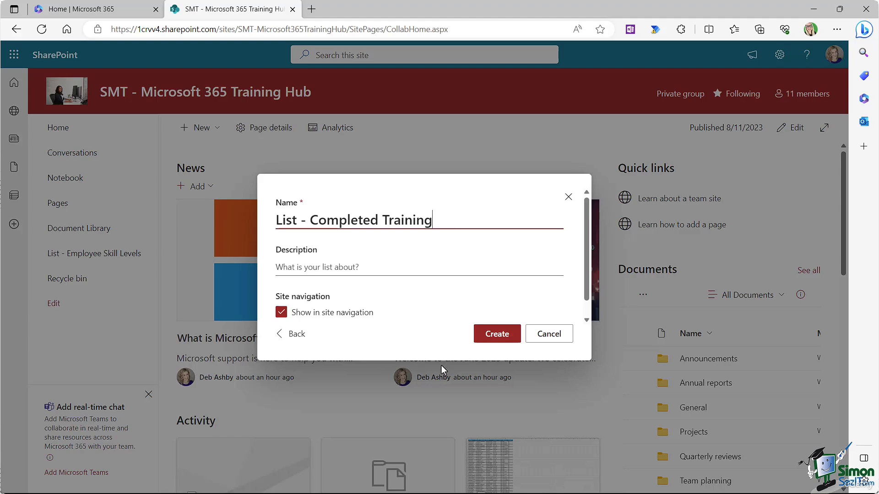
pyautogui.click(495, 335)
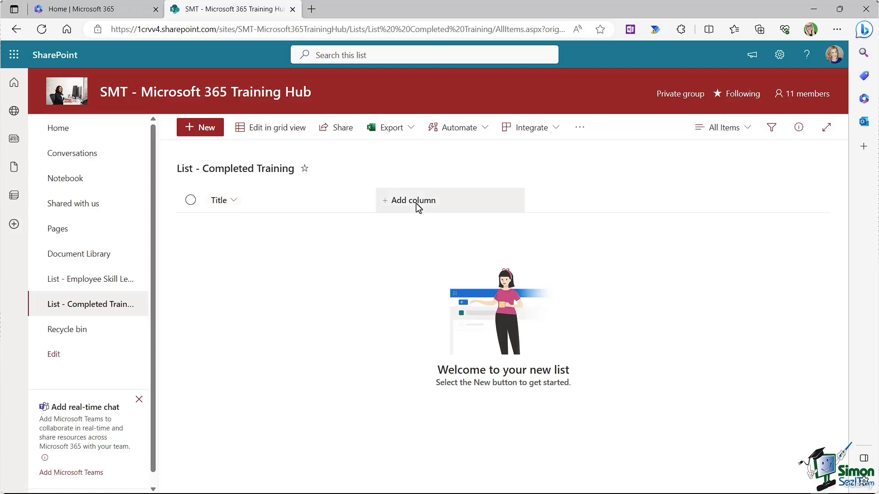
# Step: Rename the list's Title column to 'Employee Name'
pyautogui.click(234, 204)
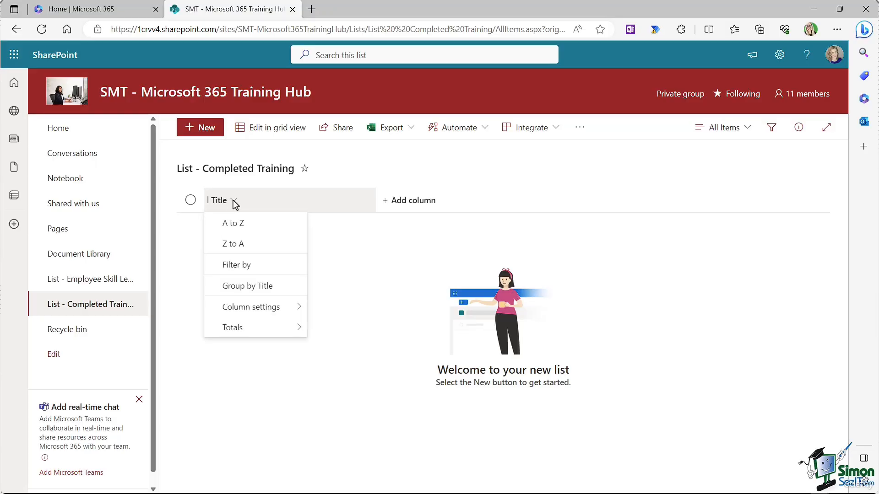
pyautogui.moveTo(261, 310)
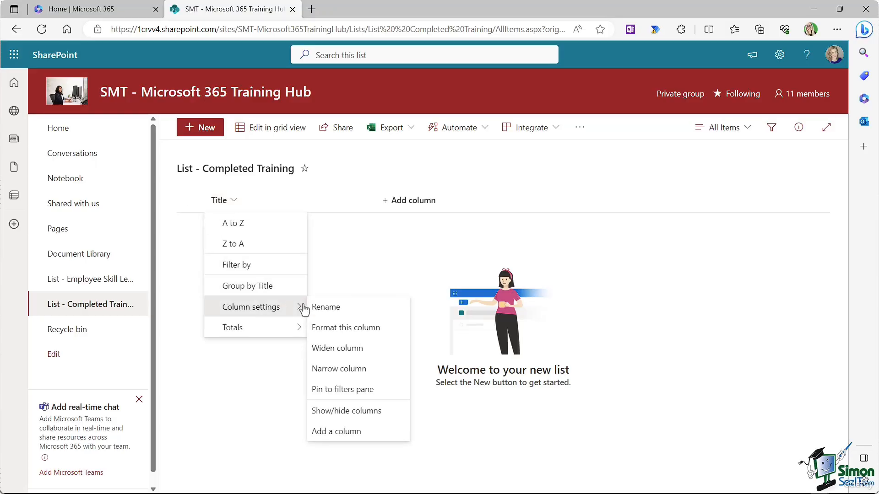
pyautogui.click(361, 309)
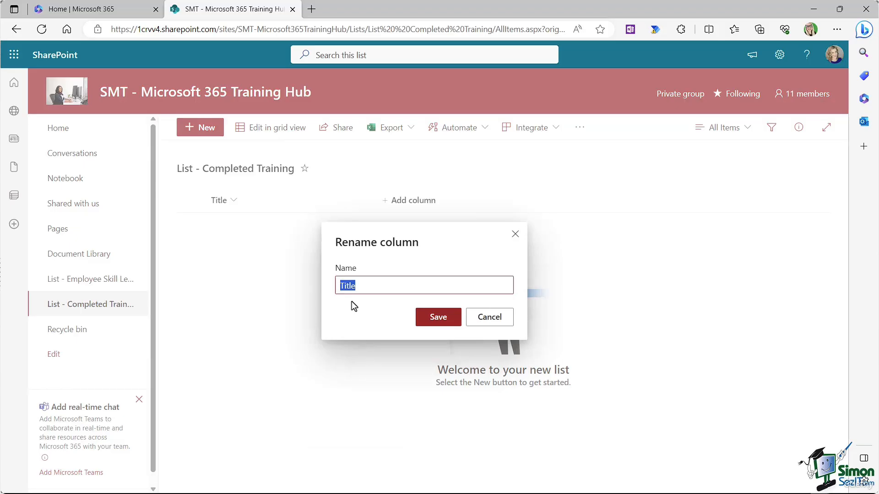
pyautogui.write('Employee Name')
pyautogui.click(433, 322)
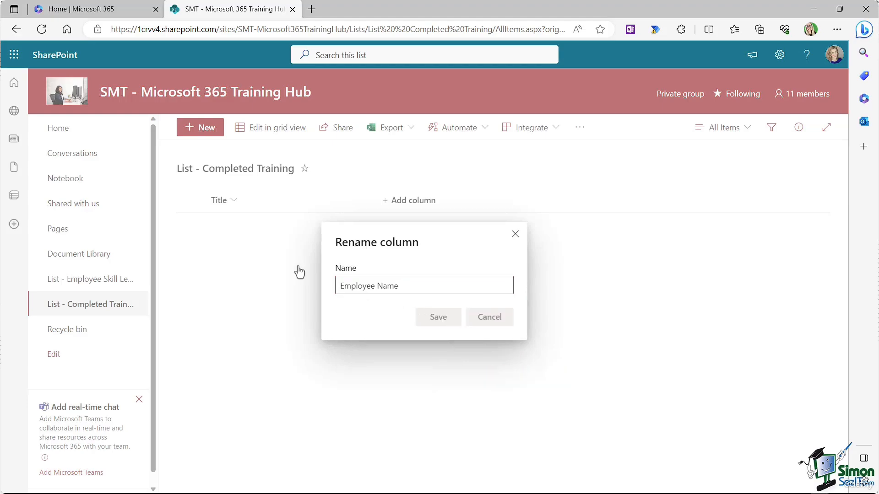
# Step: Bring up the Format this column panel for the Employee Name column
pyautogui.click(279, 200)
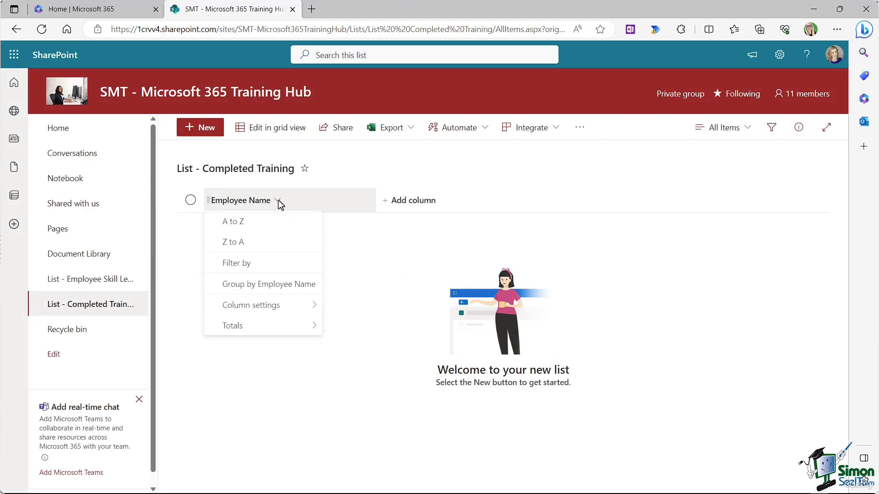
pyautogui.moveTo(286, 313)
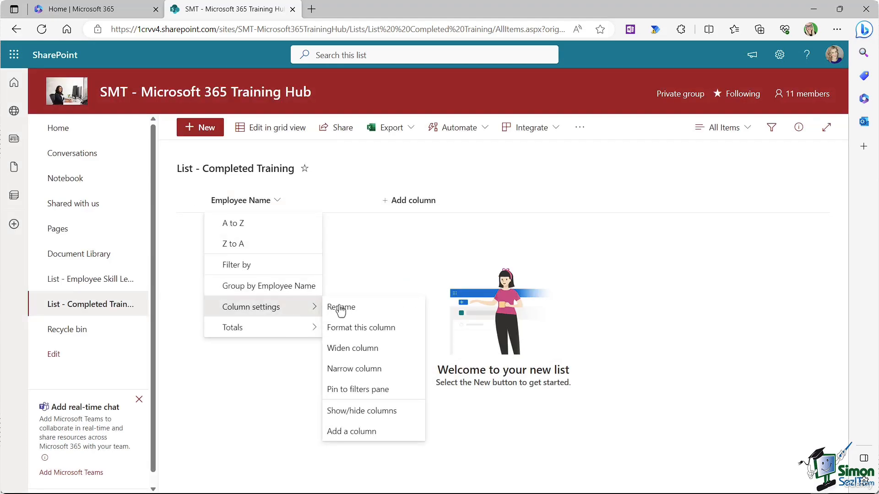
pyautogui.click(360, 328)
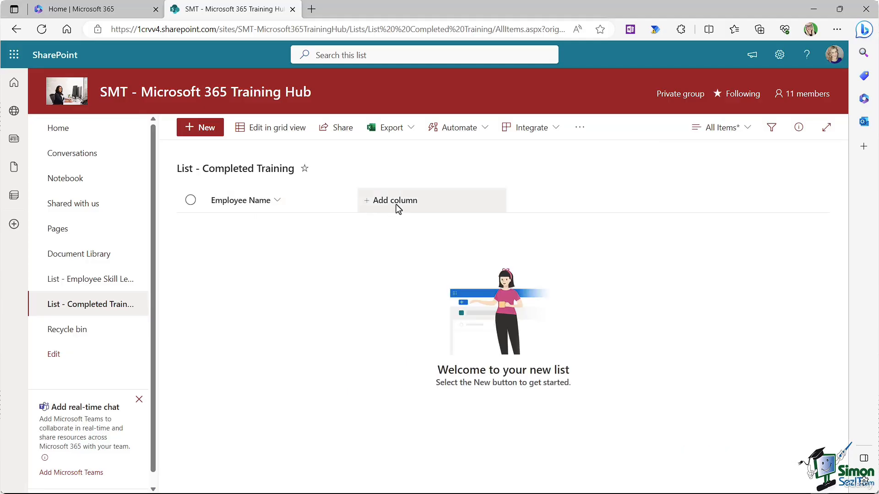
# Step: Add a new column to the Completed Training list, choosing the Choice column type
pyautogui.click(397, 202)
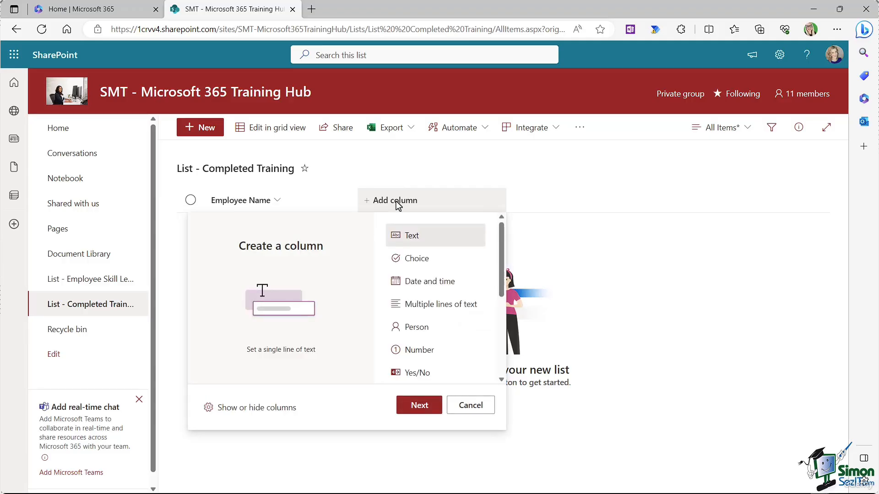
pyautogui.moveTo(504, 247)
pyautogui.mouseDown()
pyautogui.moveTo(497, 309)
pyautogui.moveTo(495, 238)
pyautogui.mouseUp()
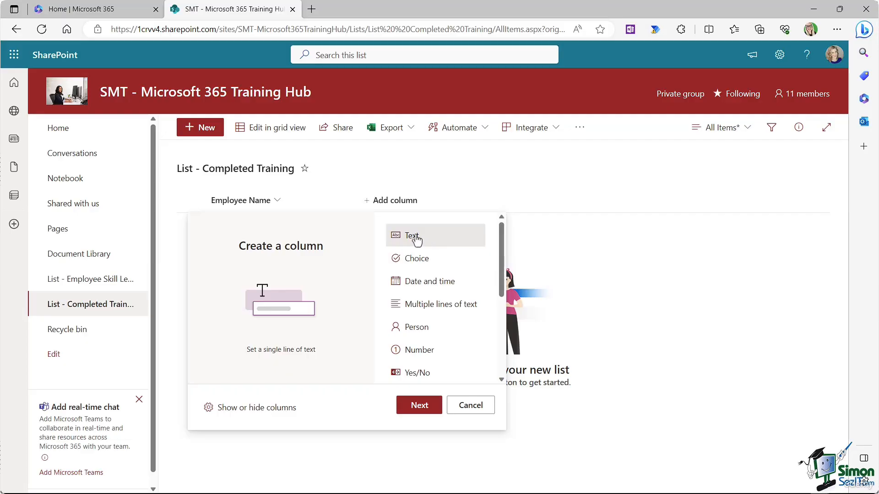
pyautogui.scroll(-1, 502, 251)
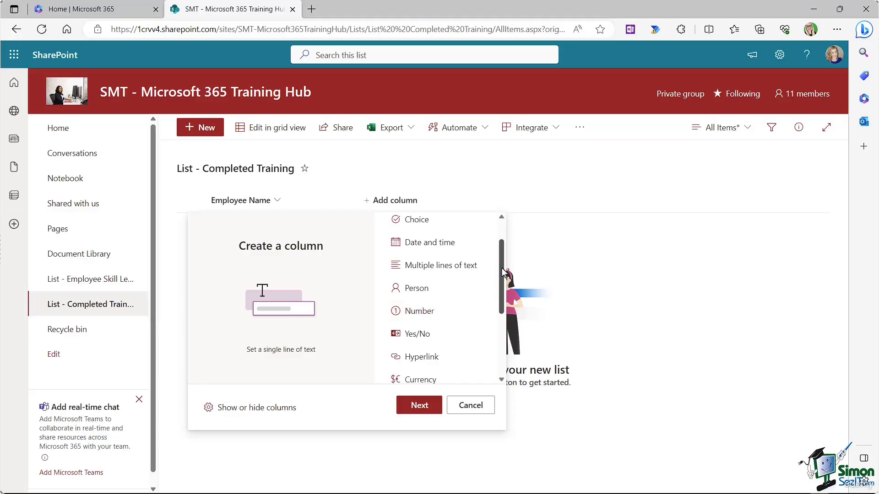
pyautogui.scroll(-3, 502, 275)
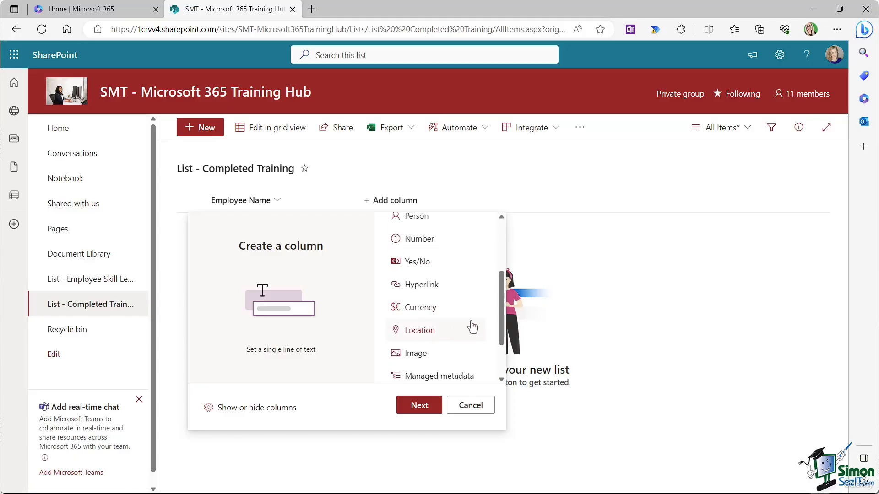
pyautogui.scroll(1, 504, 275)
pyautogui.moveTo(502, 274); pyautogui.dragTo(503, 237)
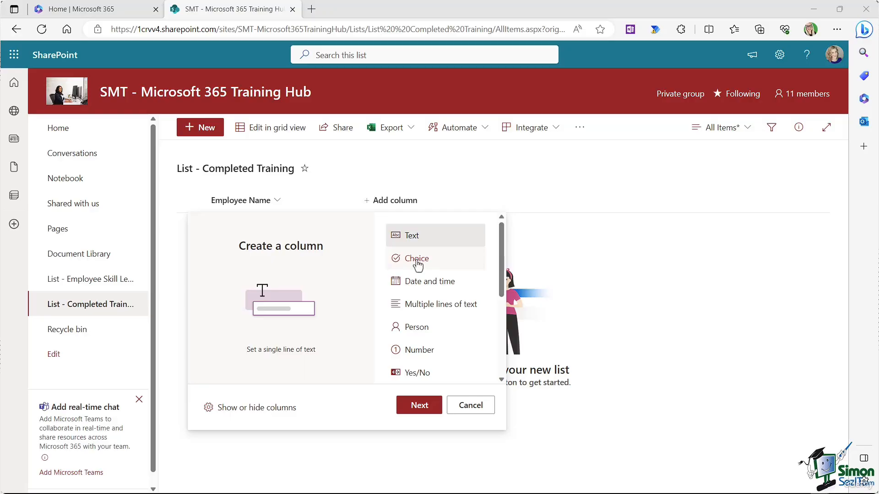
pyautogui.click(417, 261)
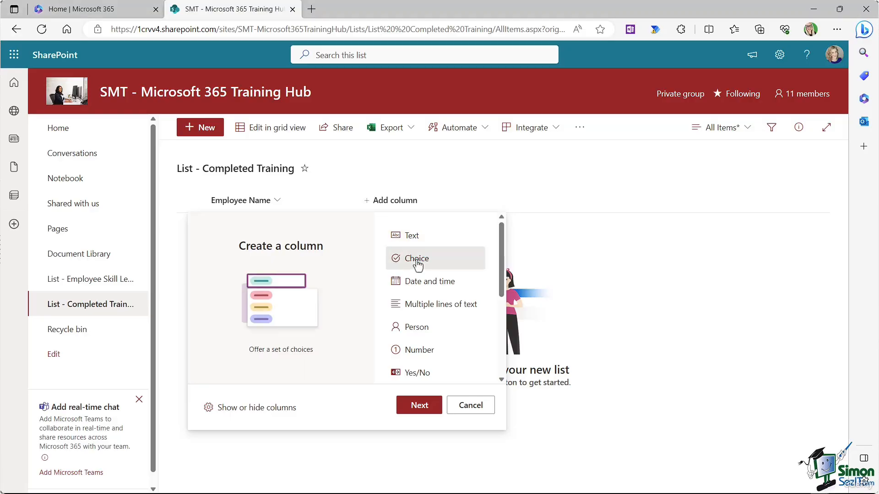
pyautogui.click(418, 405)
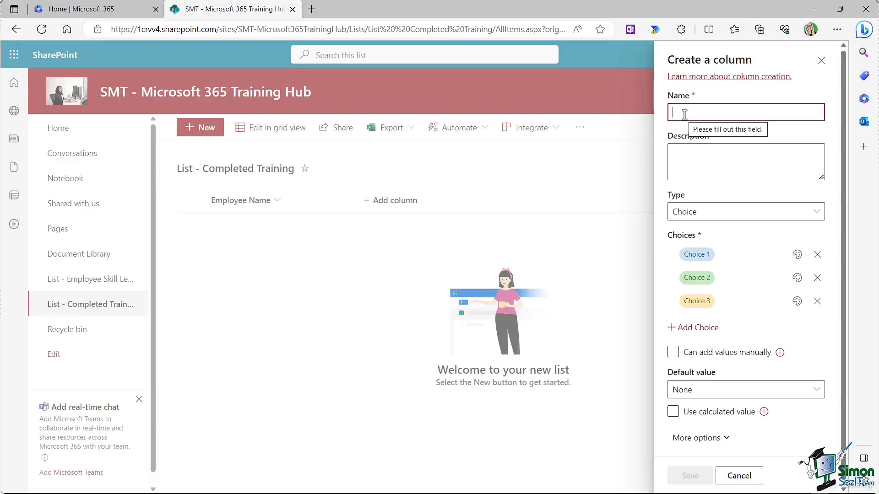
# Step: Name the column 'Application' and set its first three choices to Excel, Word and PowerPoint
pyautogui.write('Applicati')
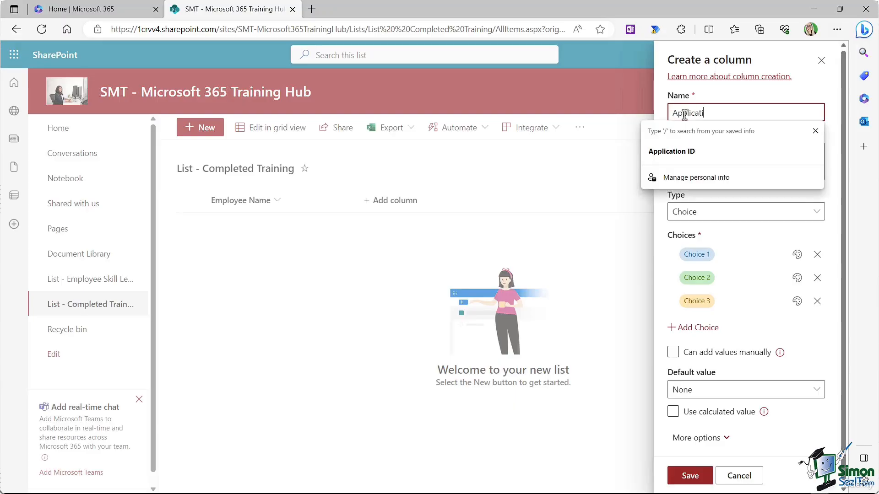
pyautogui.write('on')
pyautogui.press('Escape')
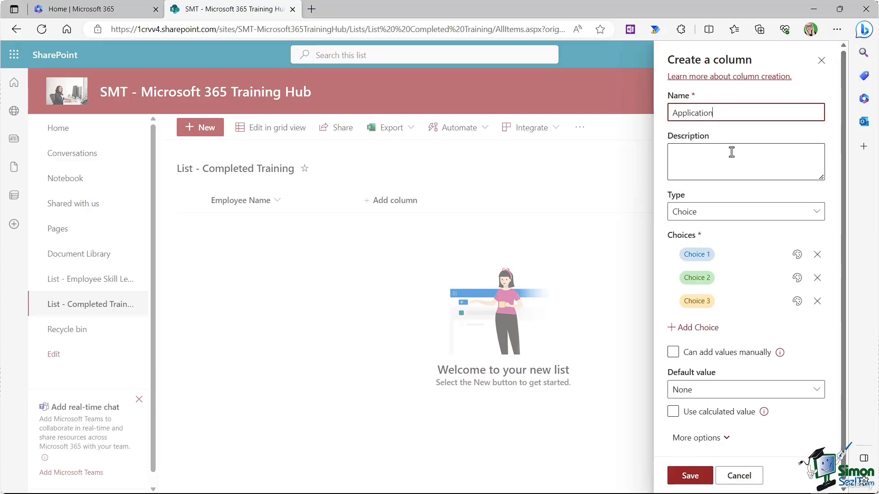
pyautogui.click(700, 255)
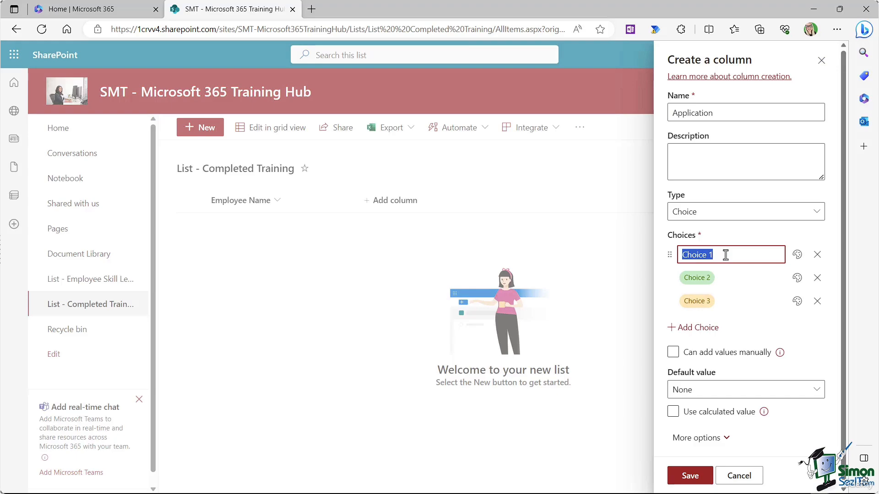
pyautogui.write('Excel')
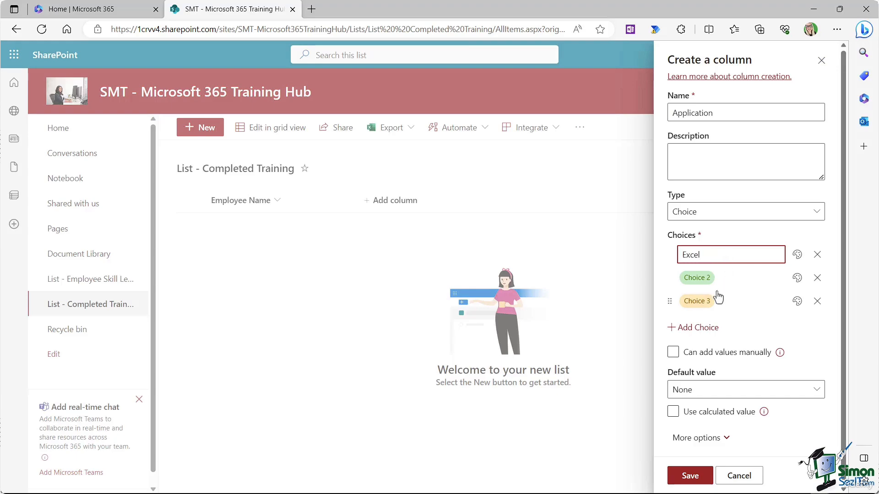
pyautogui.click(693, 278)
pyautogui.write('Word')
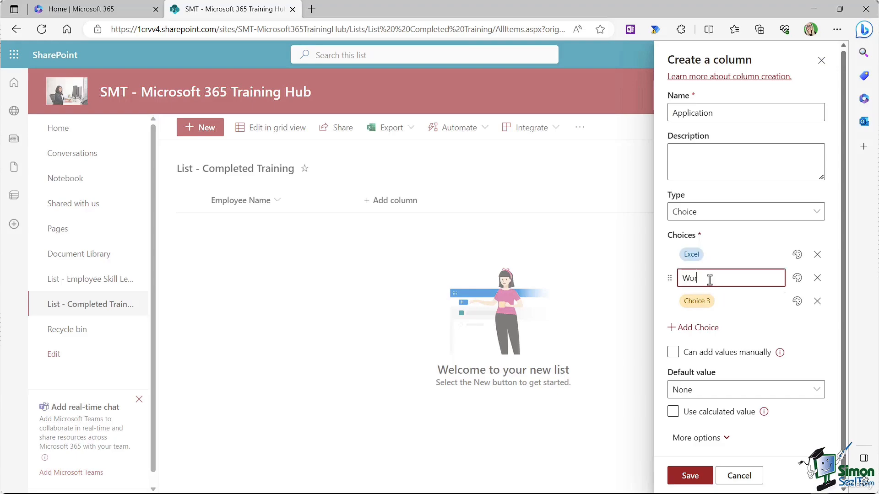
pyautogui.click(699, 301)
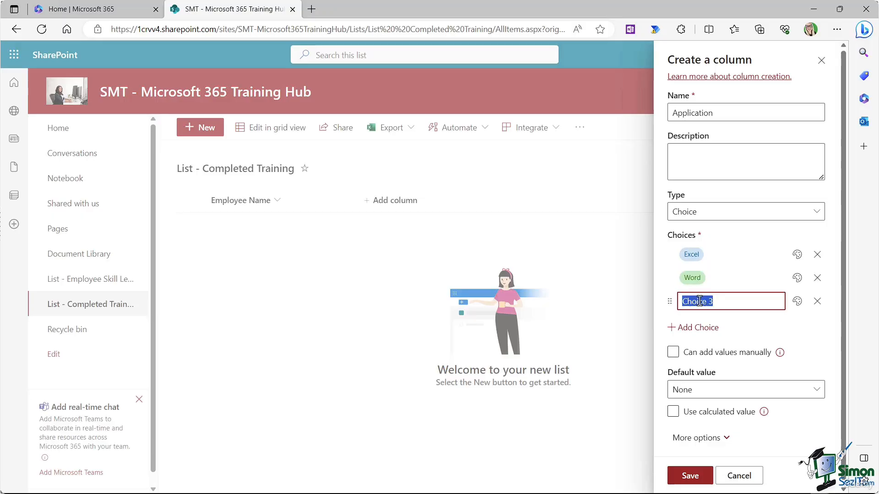
pyautogui.write('PowerPoint')
# Step: Add three more choices: Outlook, OneNote and SharePoint
pyautogui.click(698, 326)
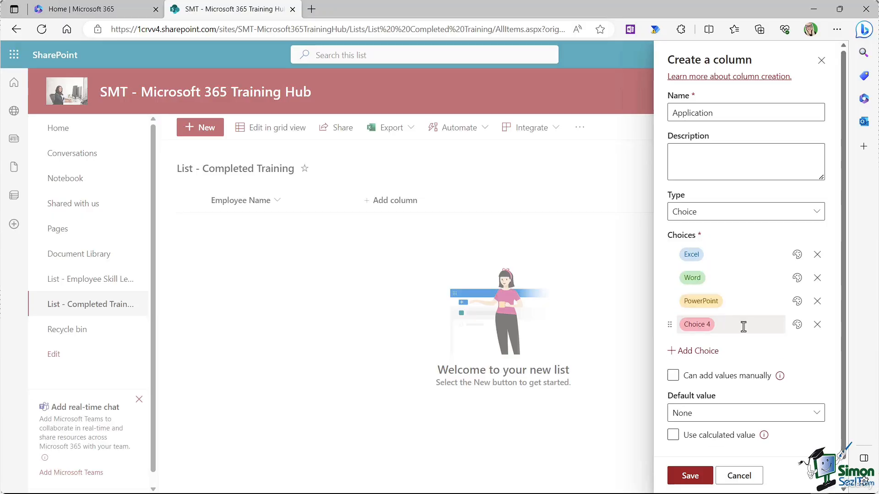
pyautogui.click(728, 325)
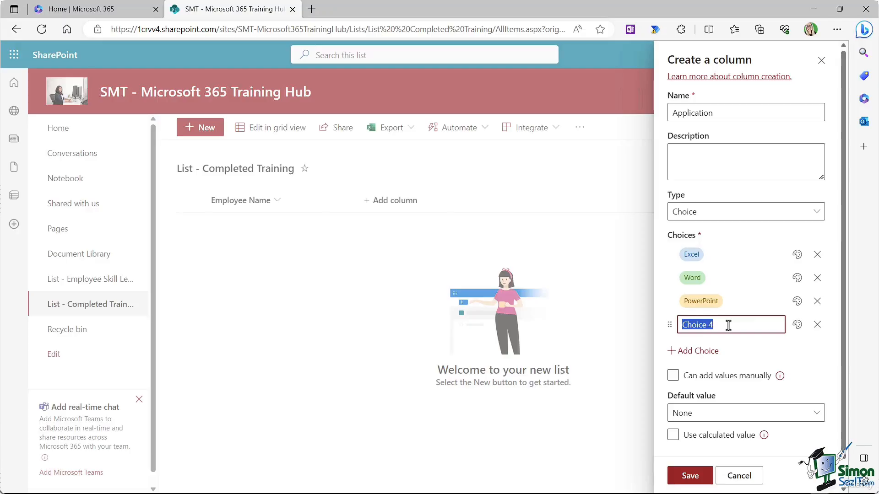
pyautogui.write('Outlook')
pyautogui.click(698, 351)
pyautogui.click(717, 349)
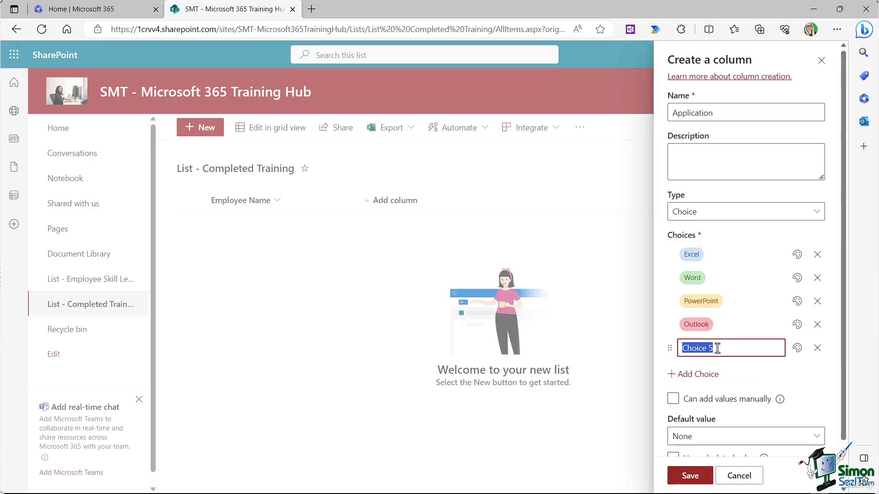
pyautogui.write('OneNote')
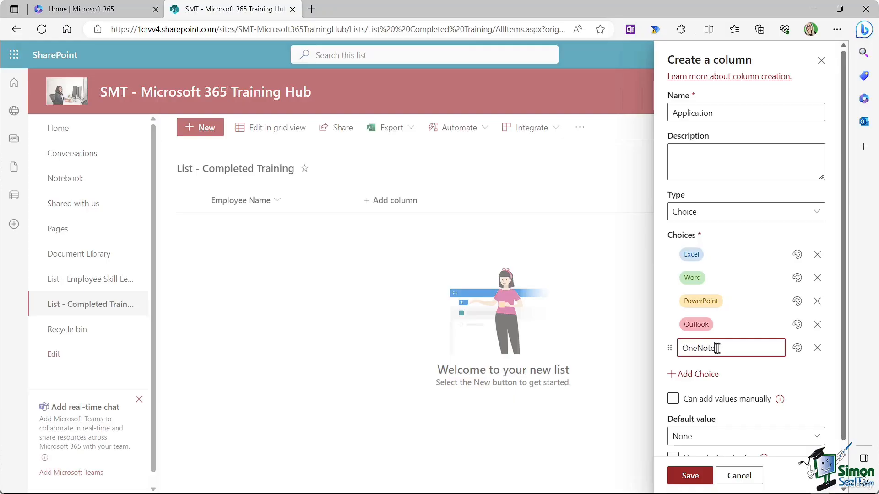
pyautogui.click(715, 373)
pyautogui.click(725, 373)
pyautogui.write('S')
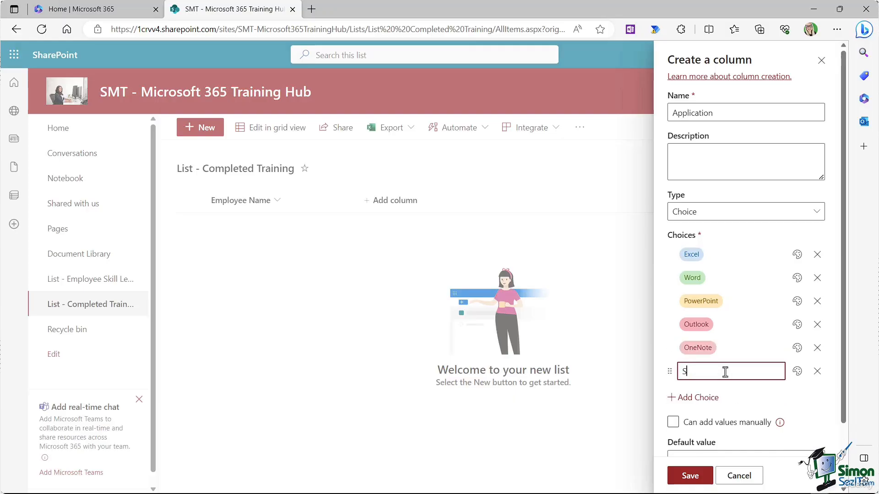
pyautogui.write('harePoint')
pyautogui.click(836, 227)
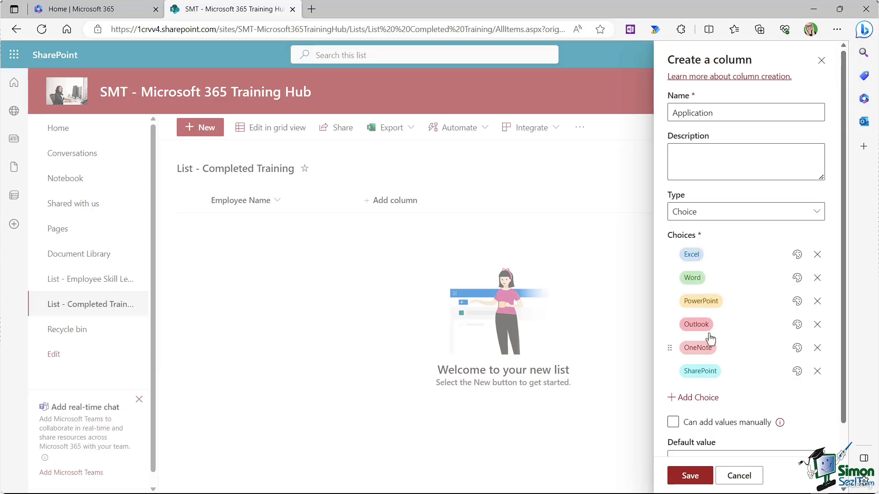
# Step: Give each of the six choices its own fill colour, from dark blue to mauve-pink
pyautogui.click(796, 255)
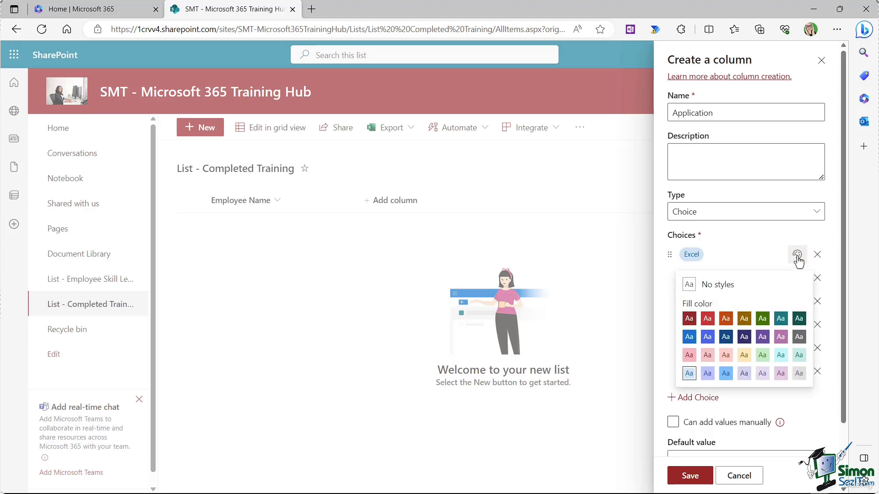
pyautogui.click(688, 337)
pyautogui.click(797, 278)
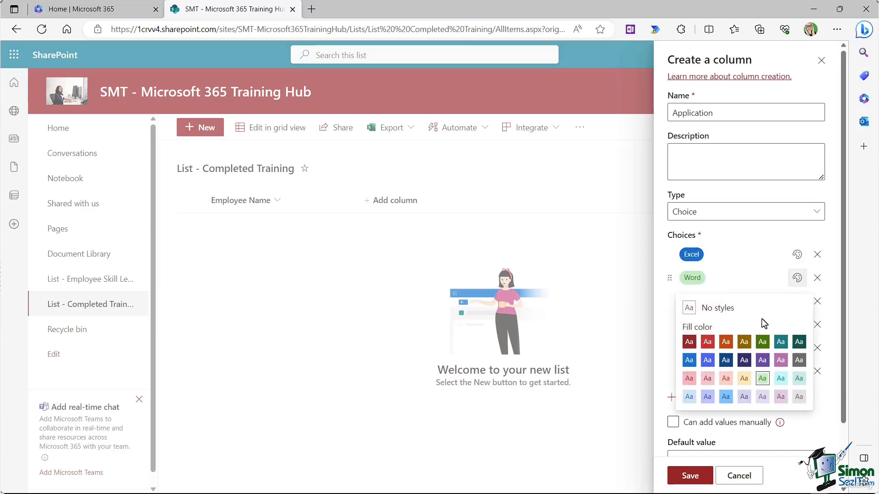
pyautogui.click(707, 360)
pyautogui.click(797, 302)
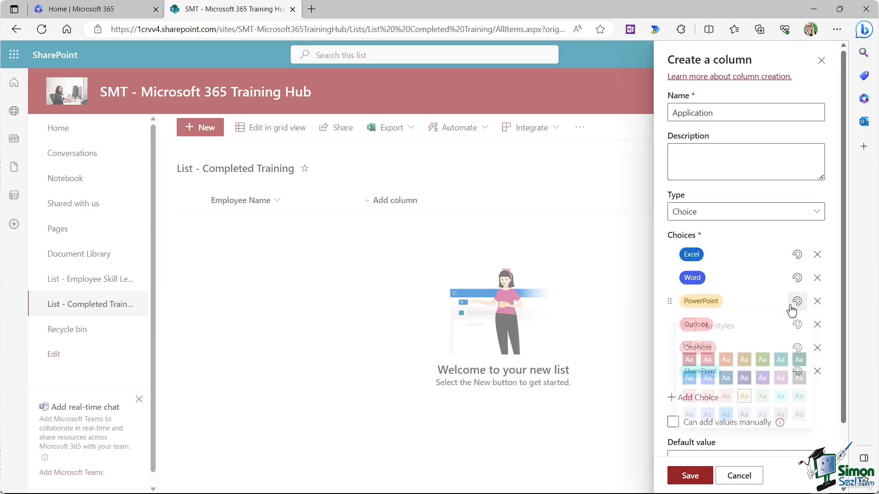
pyautogui.click(725, 384)
pyautogui.click(797, 324)
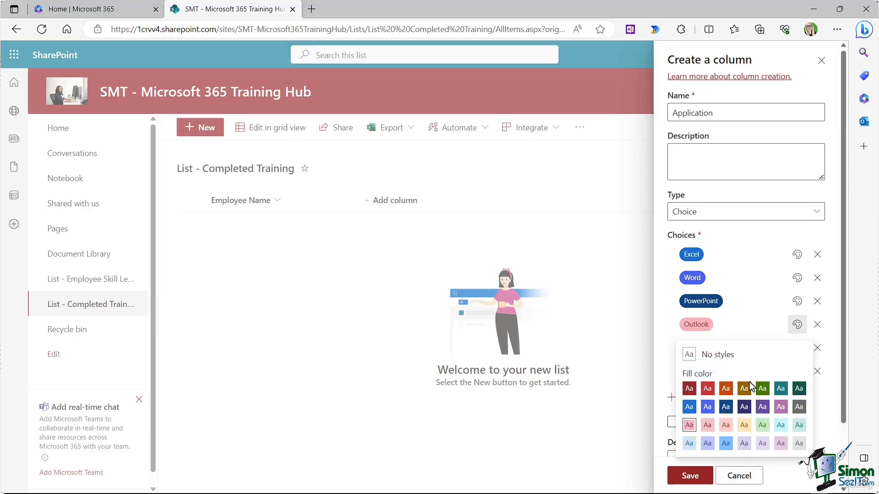
pyautogui.click(744, 414)
pyautogui.click(797, 348)
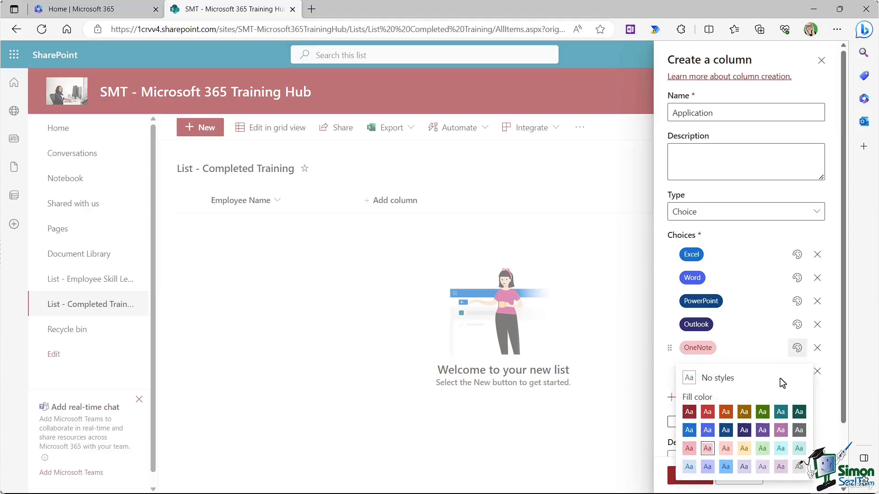
pyautogui.click(770, 417)
pyautogui.click(797, 371)
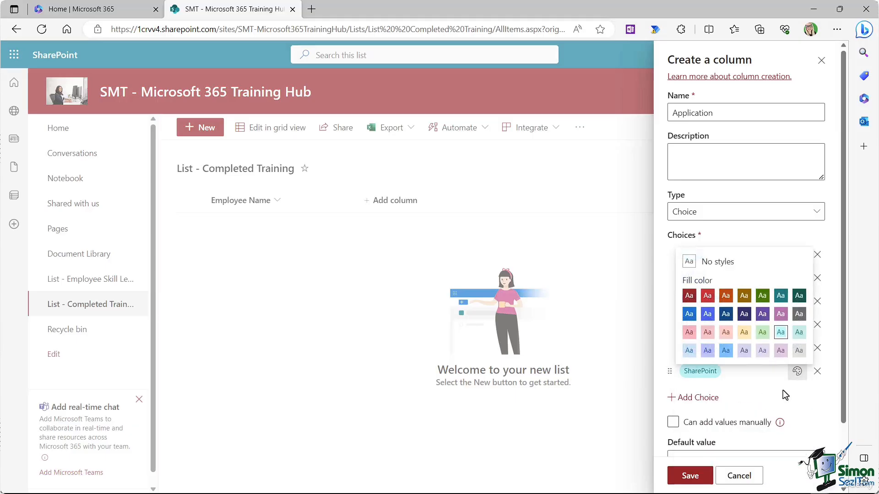
pyautogui.click(780, 322)
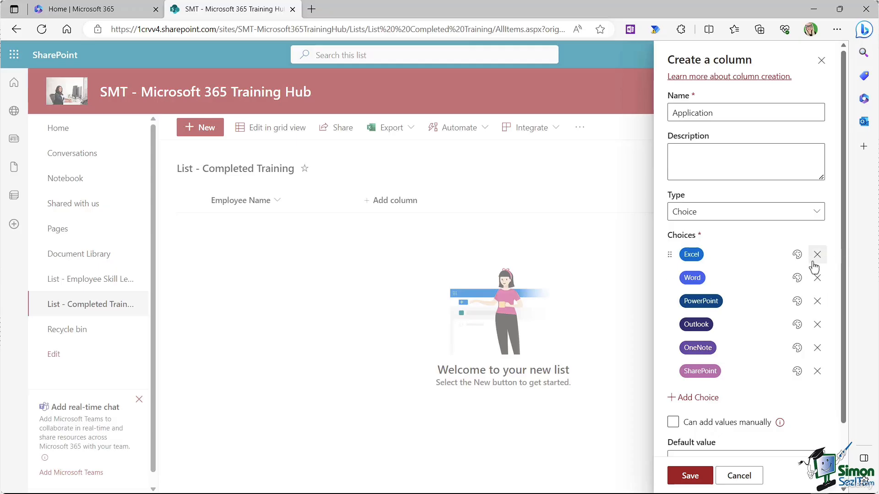
# Step: Allow manually added values, keep no default value, and reveal the additional column settings
pyautogui.scroll(-2, 806, 254)
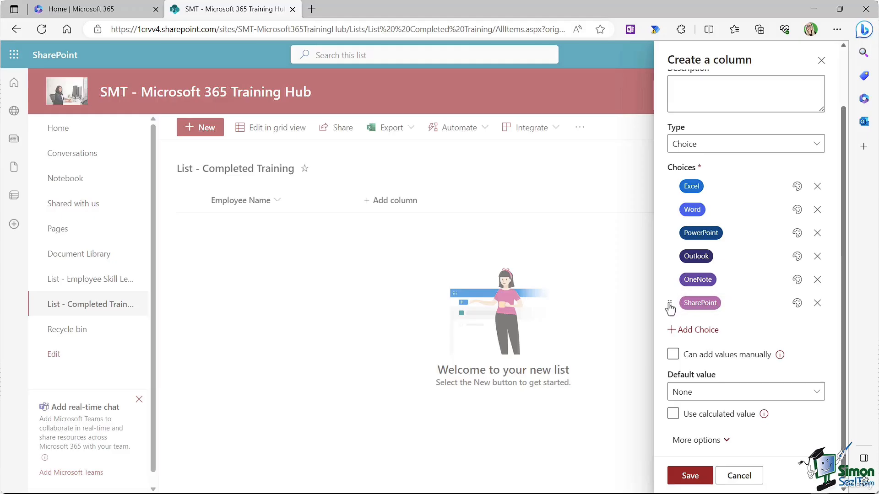
pyautogui.moveTo(670, 306)
pyautogui.mouseDown()
pyautogui.moveTo(670, 270)
pyautogui.moveTo(673, 314)
pyautogui.mouseUp()
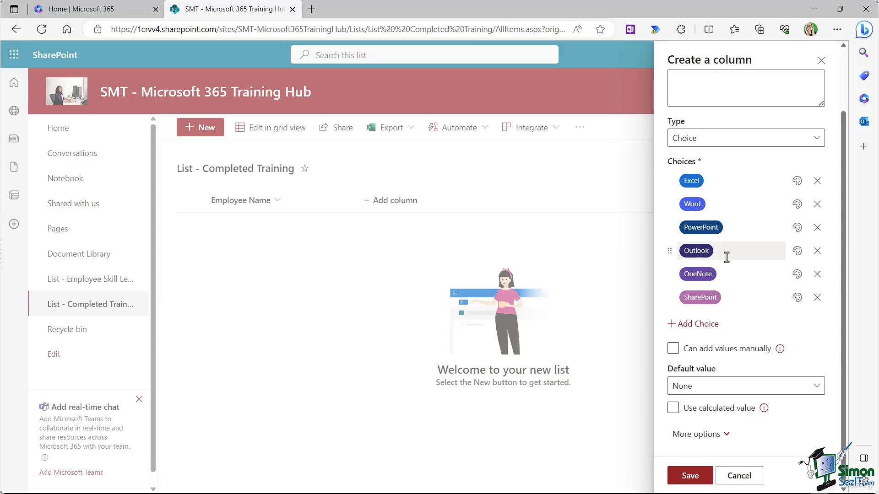
pyautogui.click(729, 352)
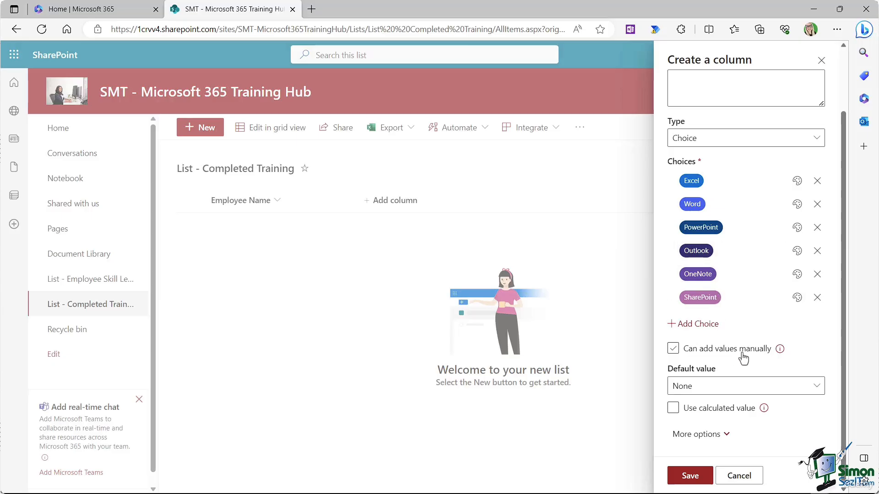
pyautogui.click(742, 354)
pyautogui.click(673, 348)
pyautogui.click(816, 389)
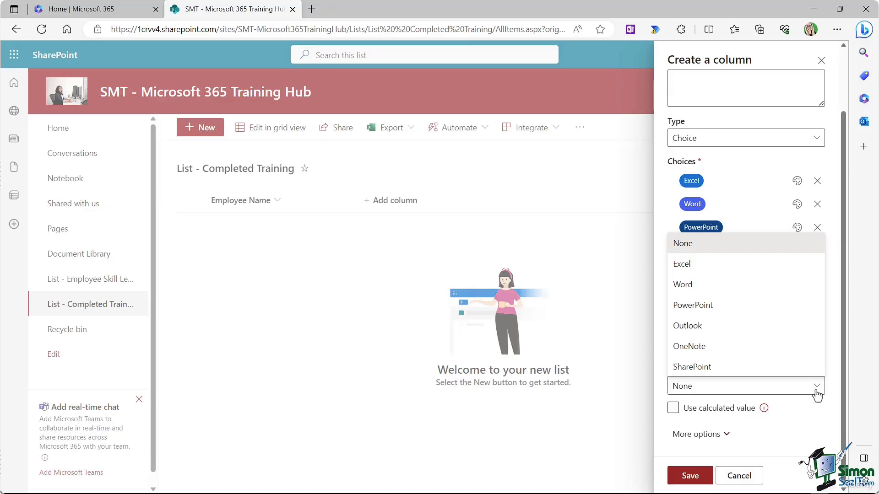
pyautogui.click(719, 251)
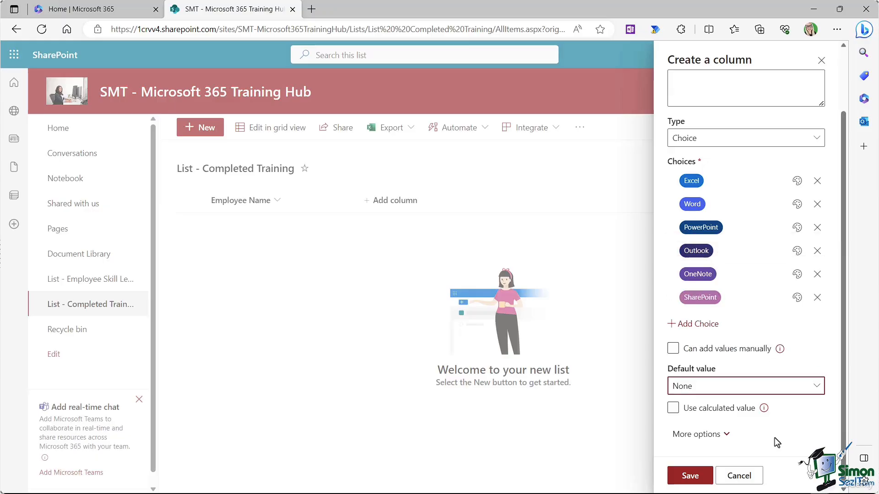
pyautogui.click(727, 436)
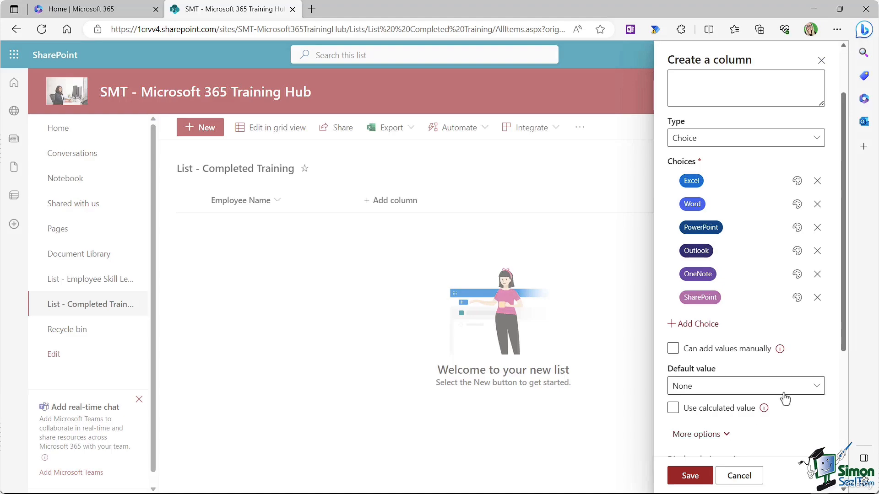
# Step: Turn on Allow multiple selections for the Application column and save it
pyautogui.scroll(-5, 782, 396)
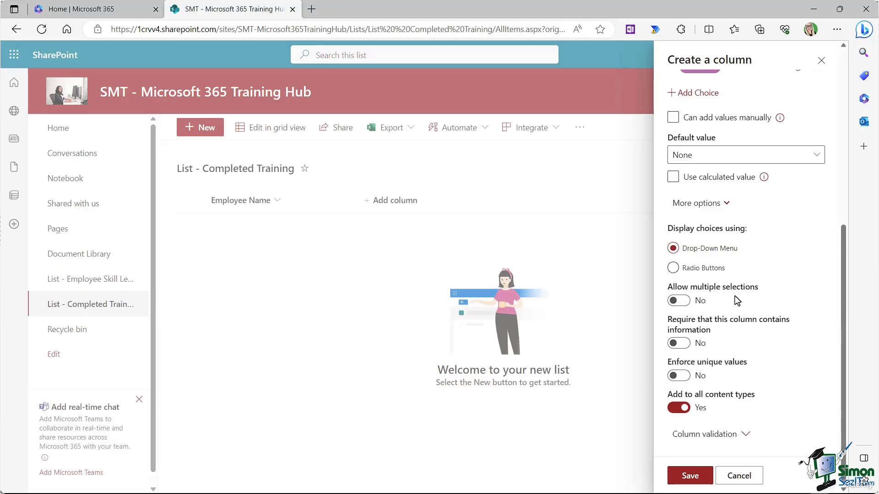
pyautogui.click(687, 302)
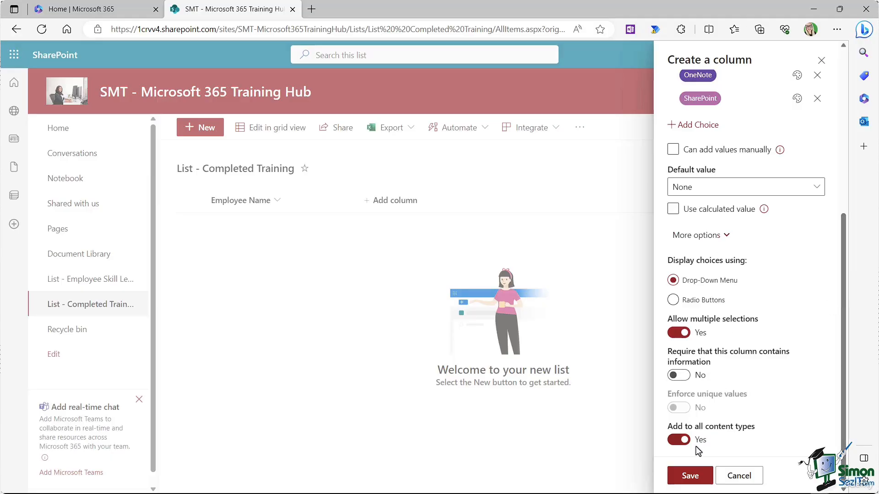
pyautogui.click(689, 473)
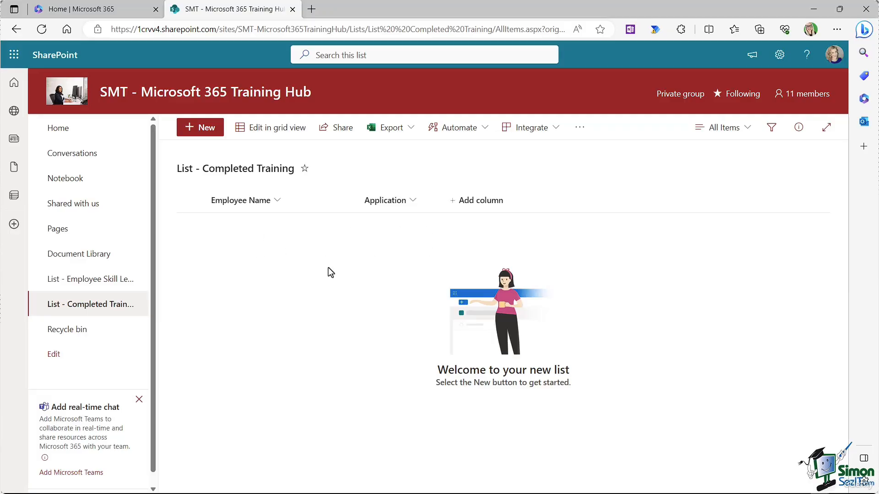
# Step: In grid view, add the first employee's name with applications Excel, Outlook and SharePoint
pyautogui.click(254, 135)
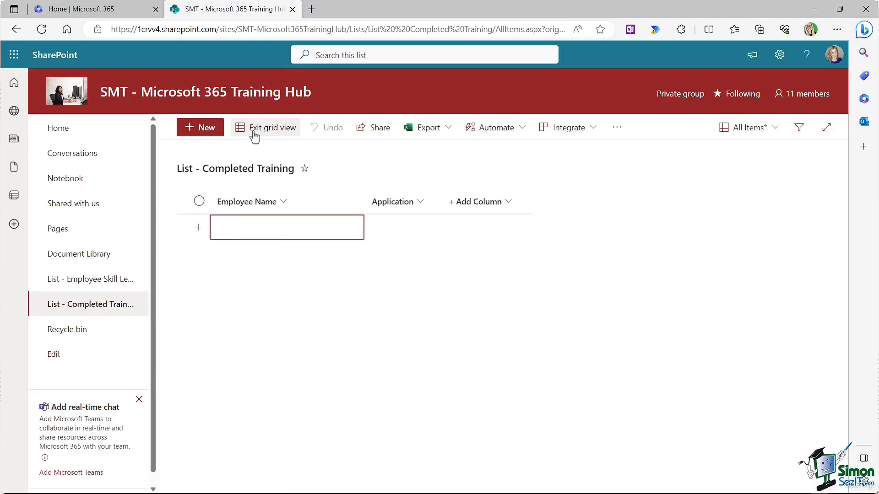
pyautogui.write('Deb Asb')
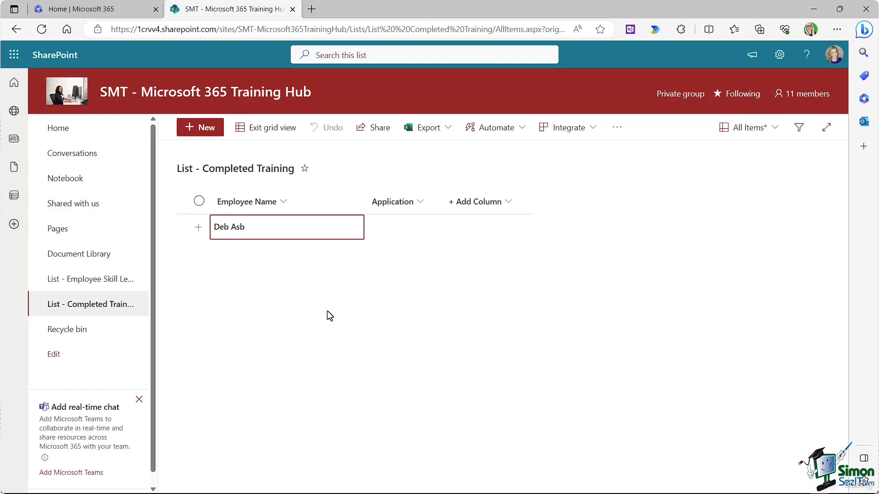
pyautogui.press('BackSpace')
pyautogui.write('hby')
pyautogui.press('Tab')
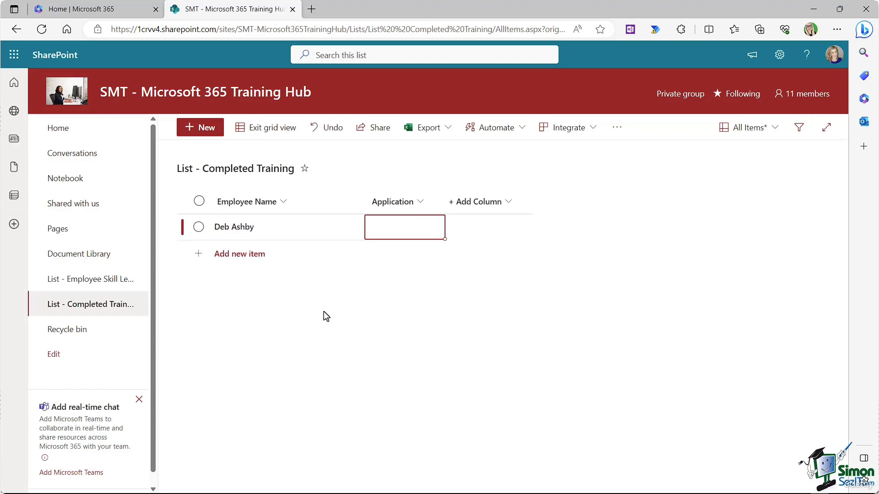
pyautogui.click(428, 227)
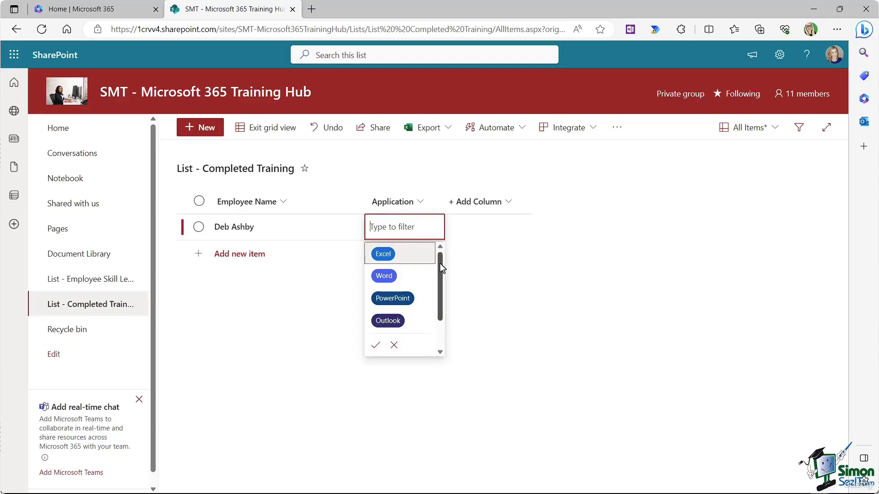
pyautogui.moveTo(440, 263)
pyautogui.mouseDown()
pyautogui.moveTo(437, 298)
pyautogui.moveTo(438, 250)
pyautogui.mouseUp()
pyautogui.click(394, 255)
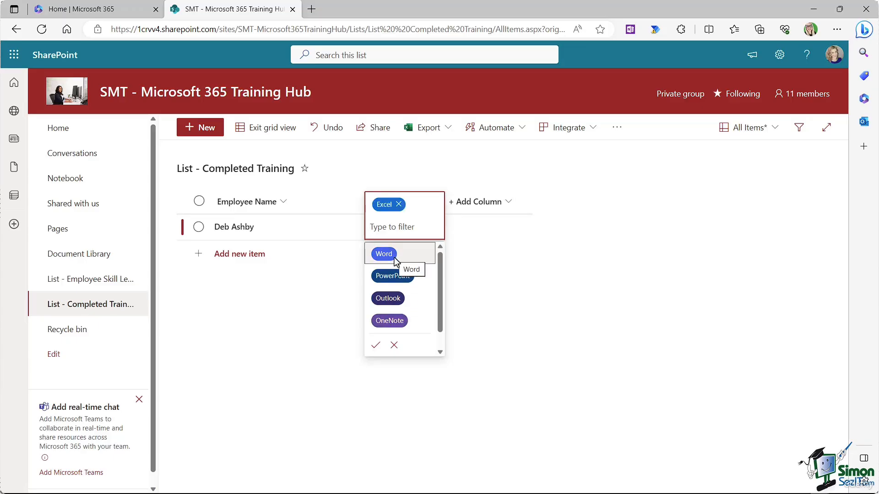
pyautogui.click(392, 298)
pyautogui.click(392, 319)
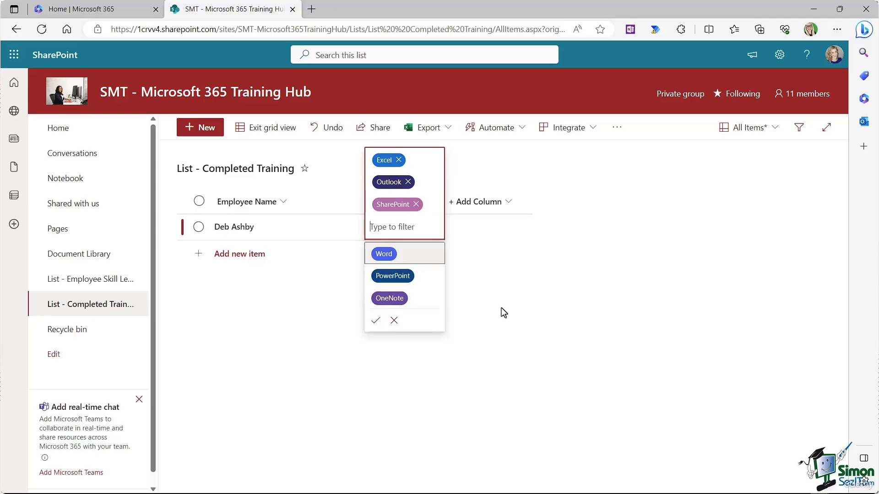
pyautogui.click(374, 320)
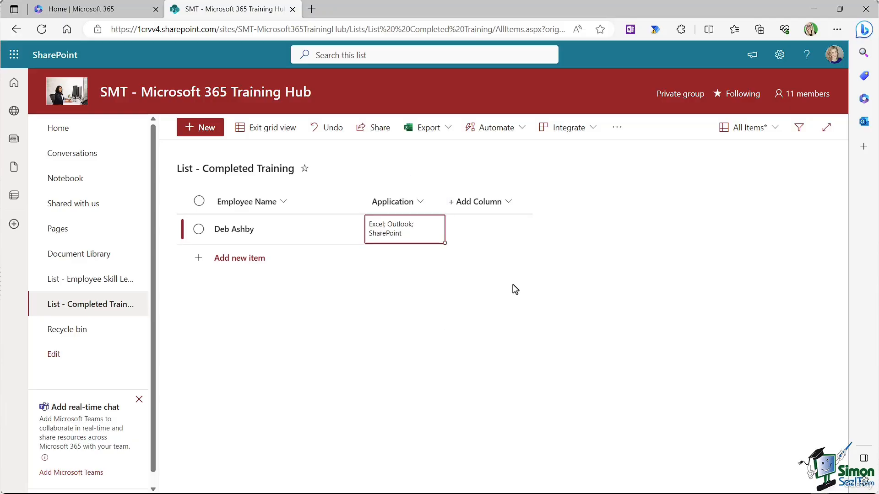
# Step: Add a second employee with application PowerPoint, then exit grid view
pyautogui.click(227, 261)
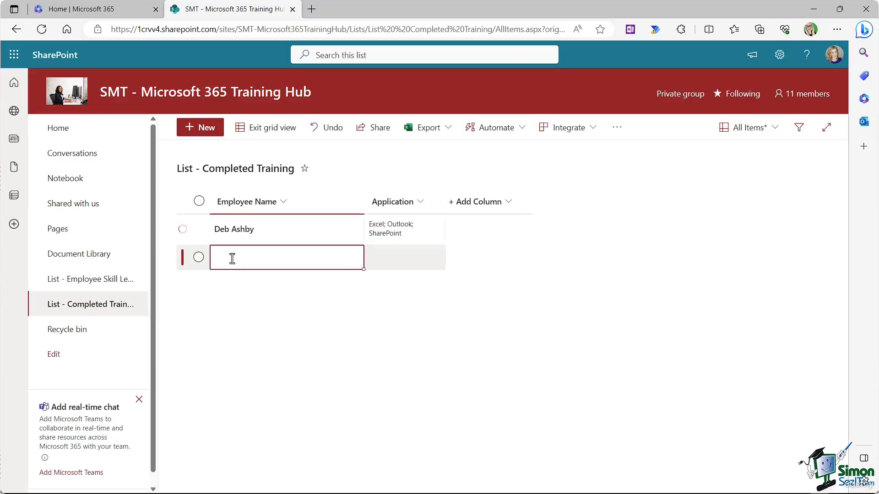
pyautogui.press('Tab')
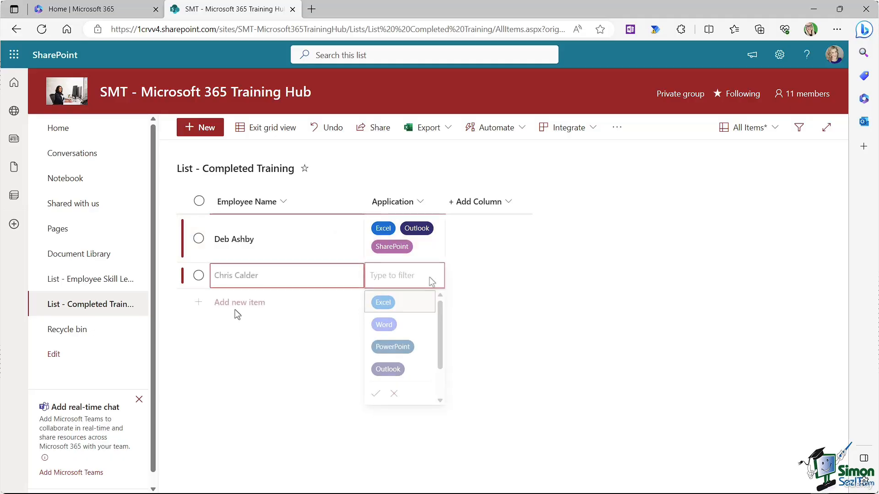
pyautogui.click(394, 345)
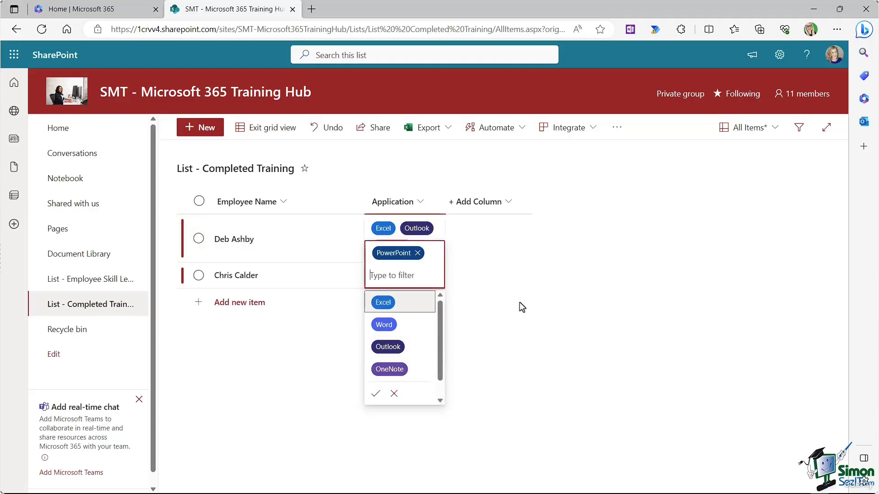
pyautogui.click(376, 393)
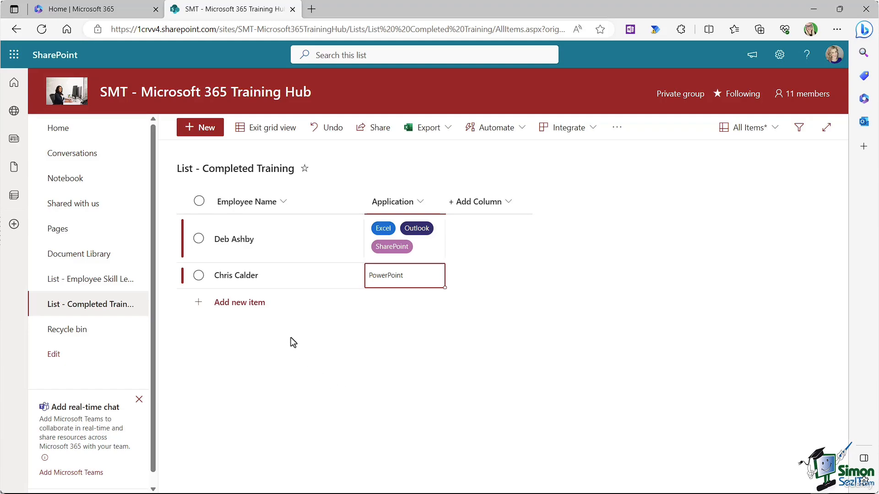
pyautogui.click(260, 130)
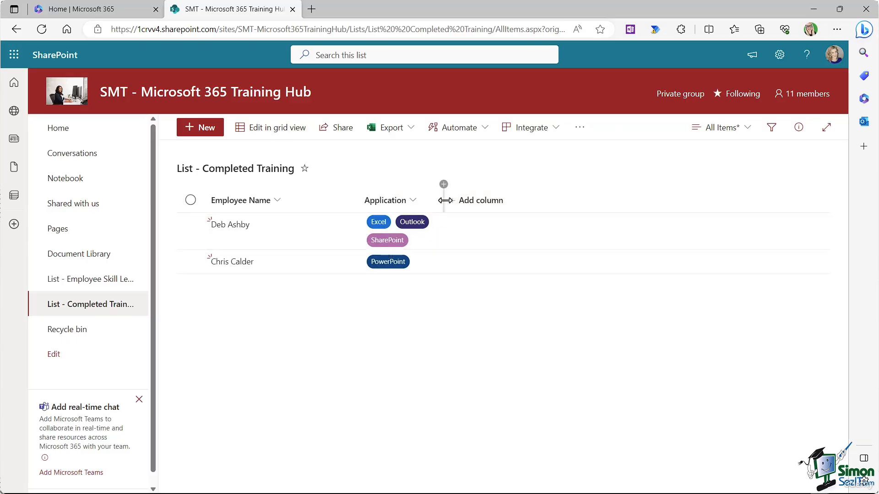
# Step: Widen the Application column and start a new Yes/No column
pyautogui.moveTo(445, 200); pyautogui.dragTo(520, 196)
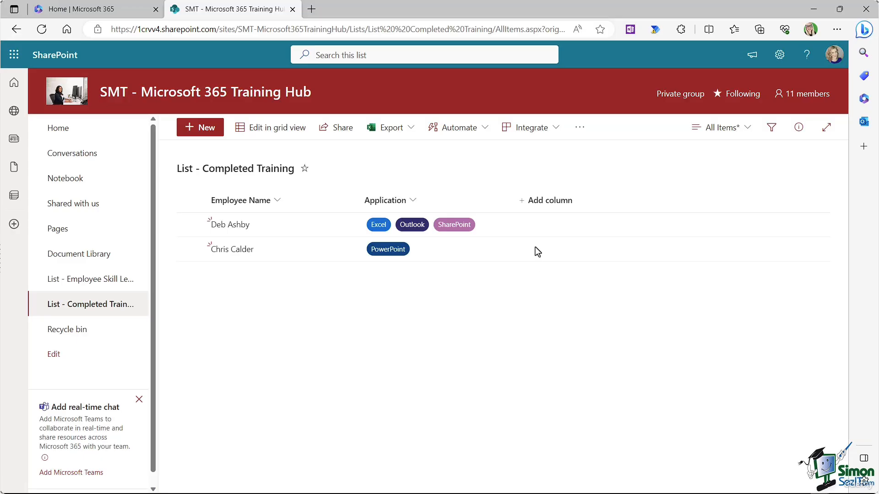
pyautogui.click(544, 201)
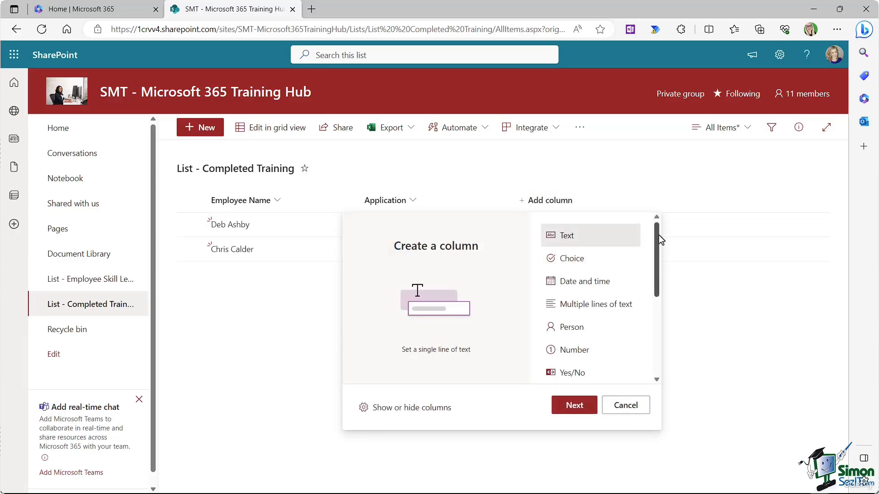
pyautogui.moveTo(658, 237); pyautogui.dragTo(659, 287)
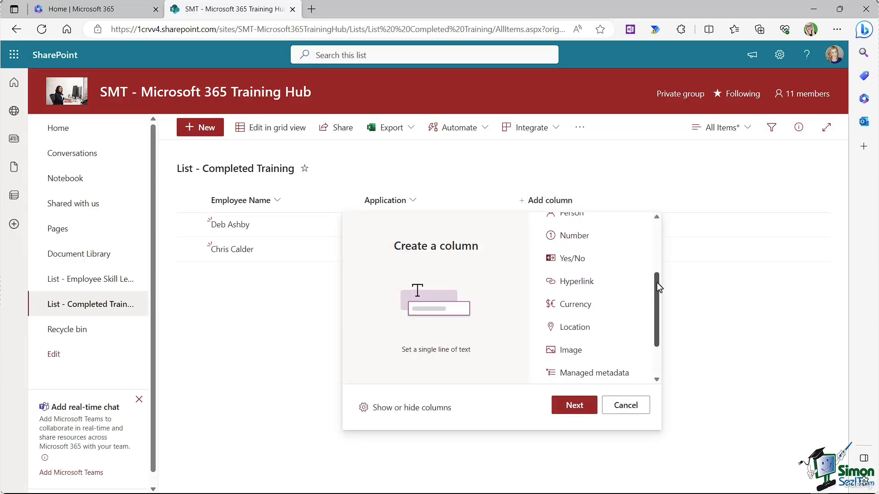
pyautogui.click(577, 265)
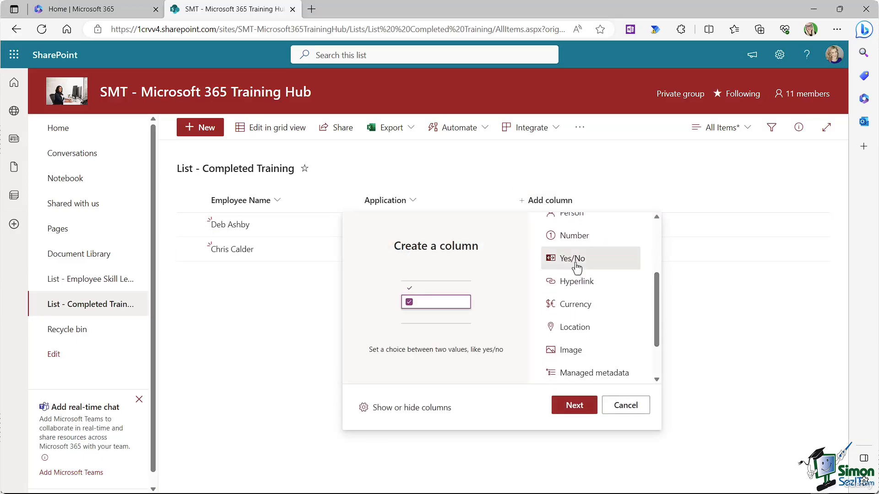
pyautogui.click(578, 409)
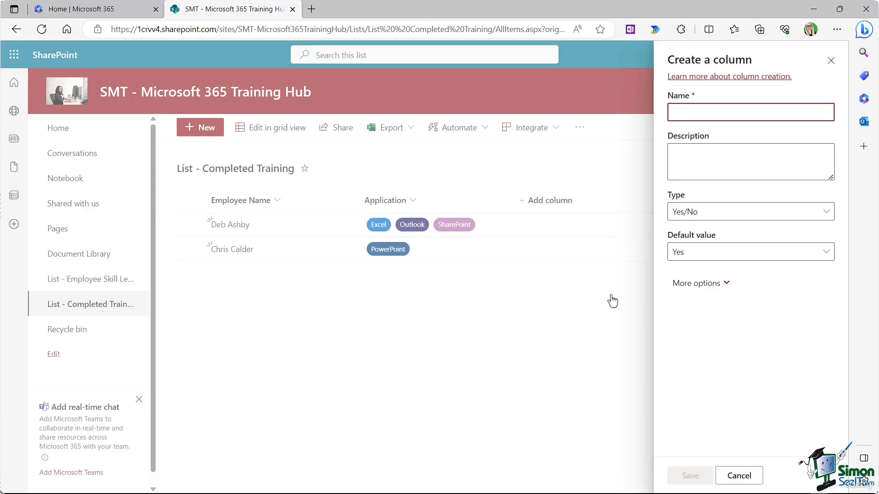
# Step: Name the column 'Completed', keep default Yes, make it required, and save
pyautogui.write('Completed')
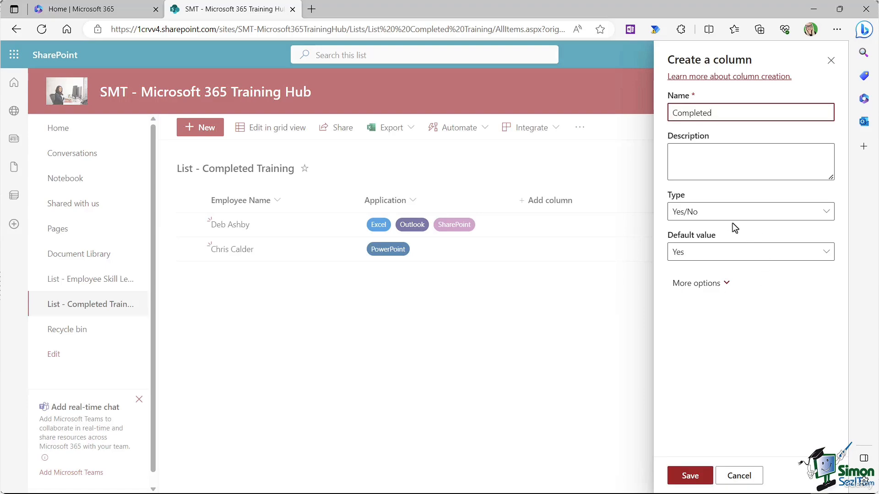
pyautogui.click(825, 256)
pyautogui.click(747, 247)
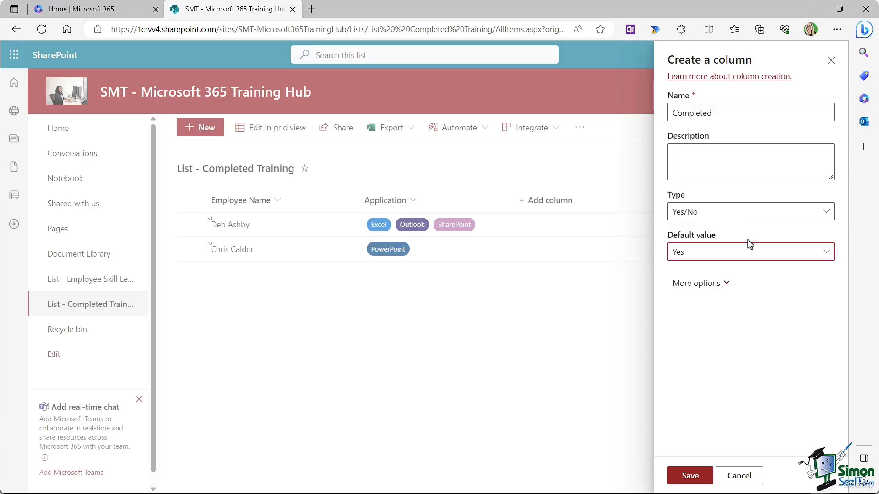
pyautogui.click(726, 285)
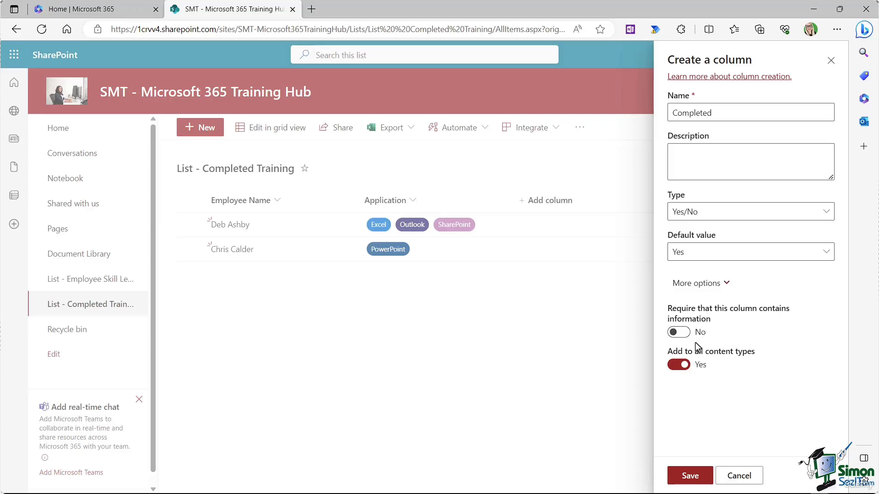
pyautogui.click(679, 333)
pyautogui.click(690, 476)
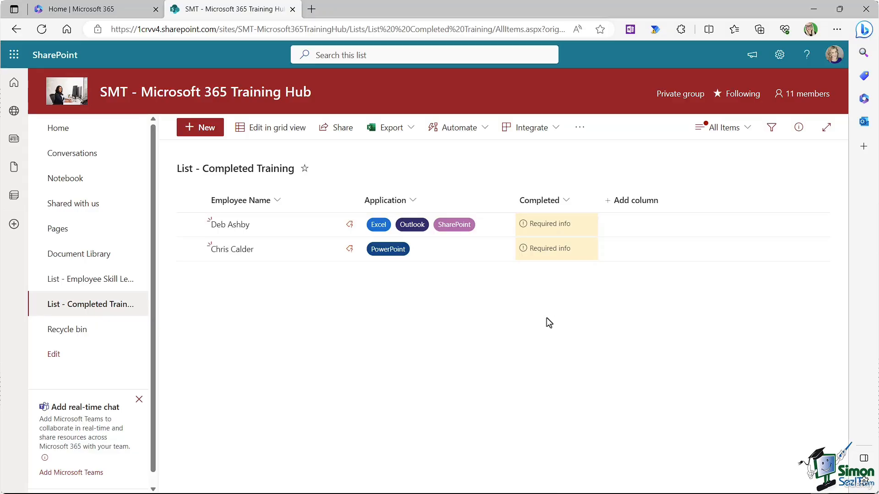
# Step: In grid view, tick the first employee's Completed box and exit grid view
pyautogui.click(272, 130)
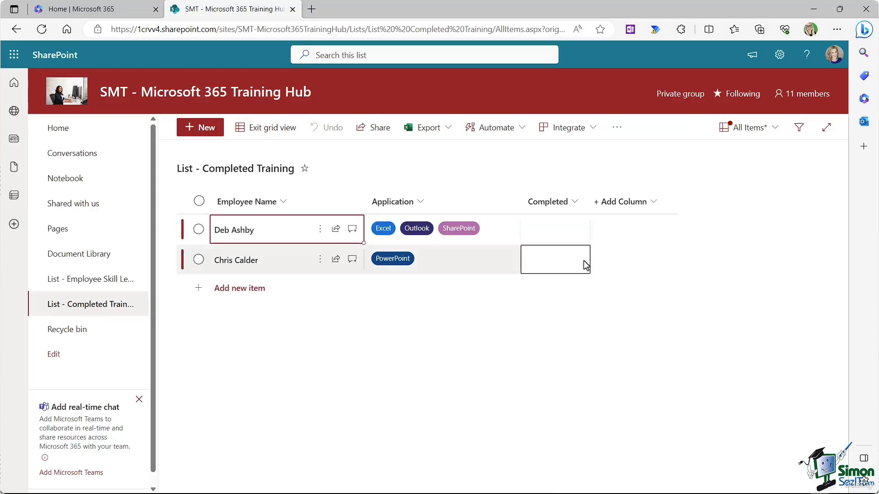
pyautogui.click(578, 229)
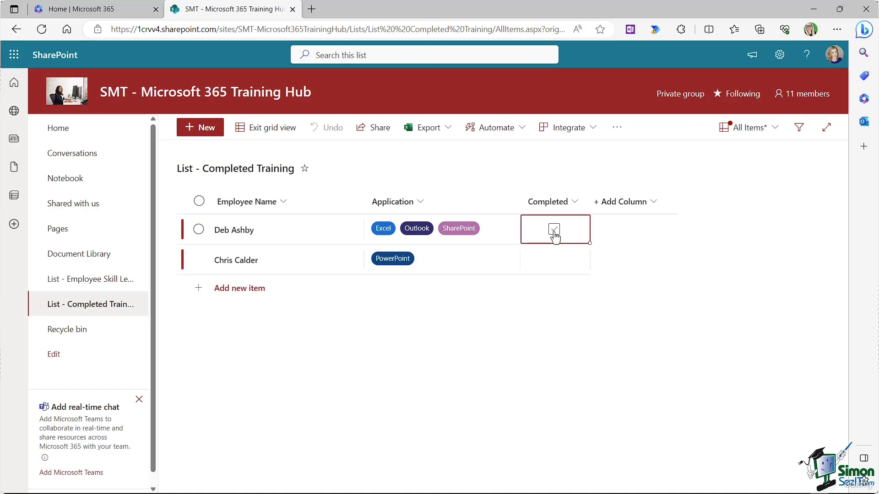
pyautogui.click(554, 230)
pyautogui.click(268, 128)
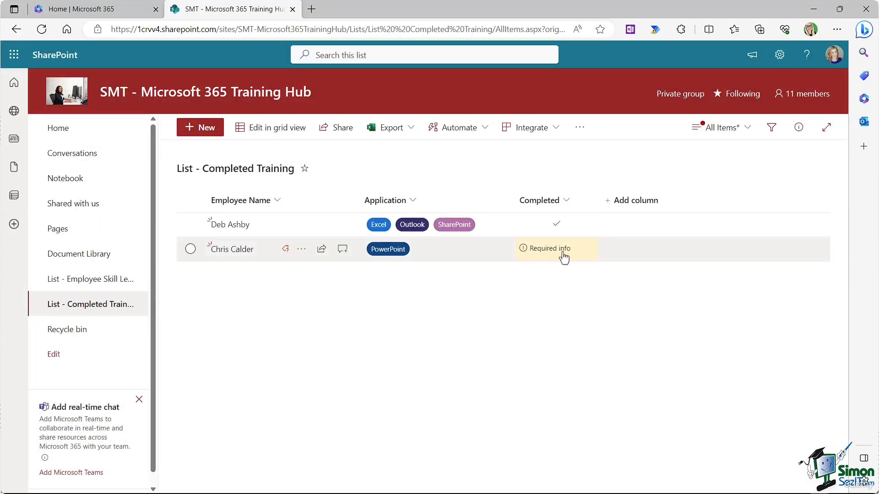
# Step: Edit the Completed column so it no longer requires a value, and save
pyautogui.click(565, 200)
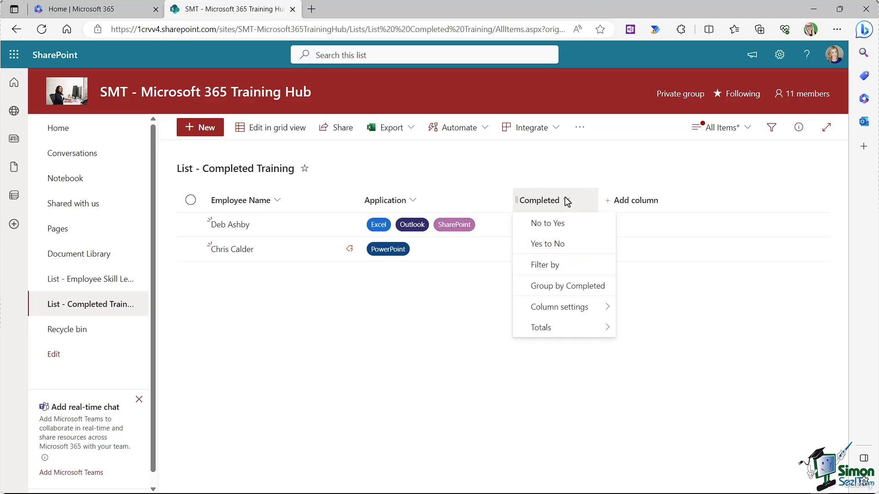
pyautogui.moveTo(564, 306)
pyautogui.click(646, 308)
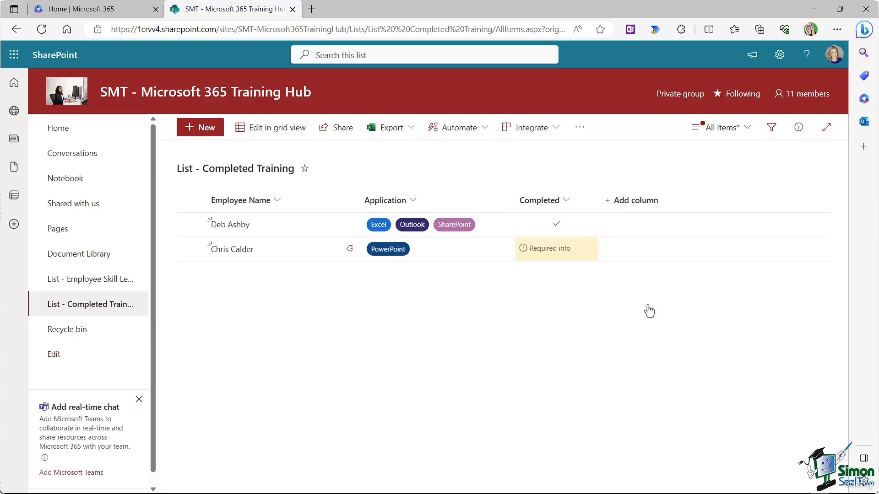
pyautogui.click(725, 286)
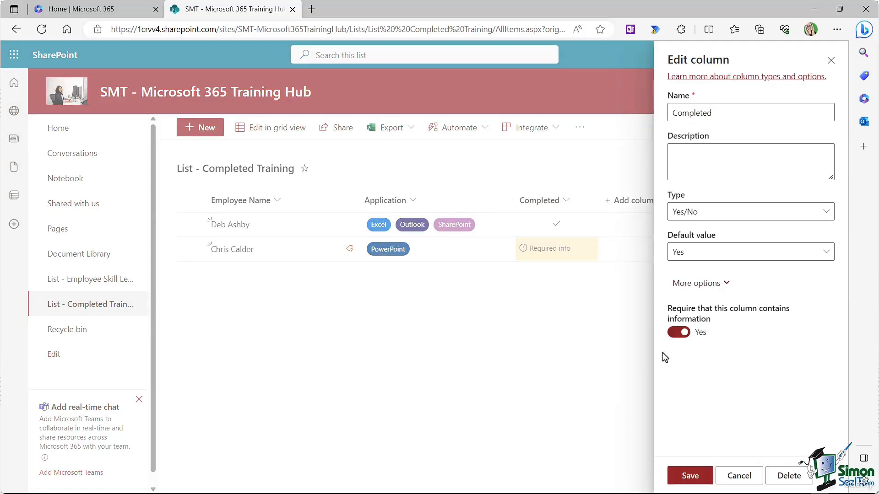
pyautogui.click(673, 333)
pyautogui.click(692, 476)
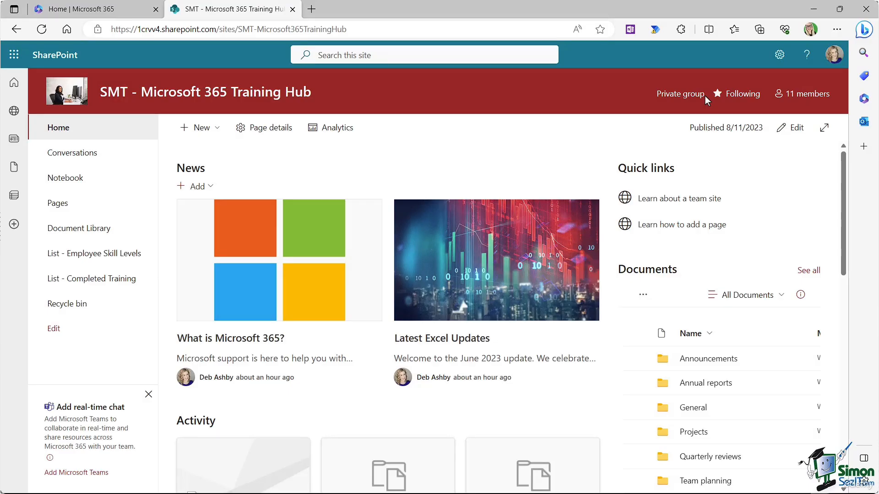
# Step: Open the Create a list dialog from the home page's New menu
pyautogui.click(215, 128)
pyautogui.click(211, 161)
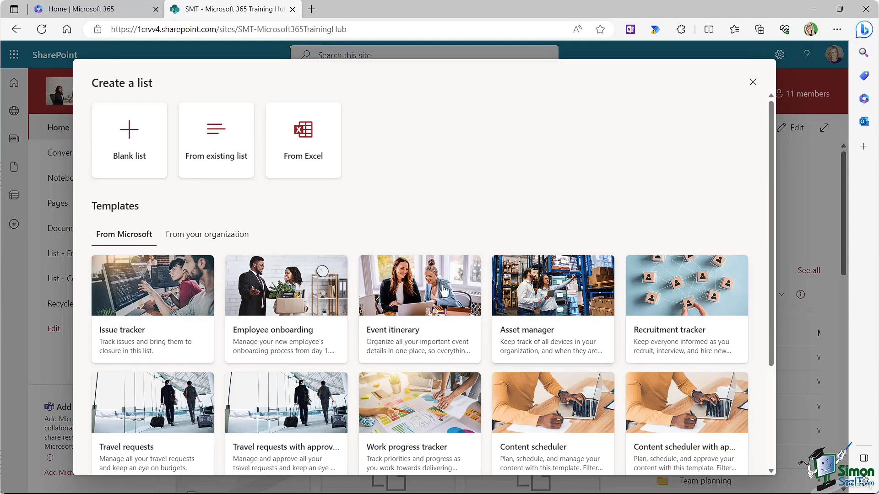
# Step: Choose From existing list to see the Training Hub lists available as templates
pyautogui.click(216, 141)
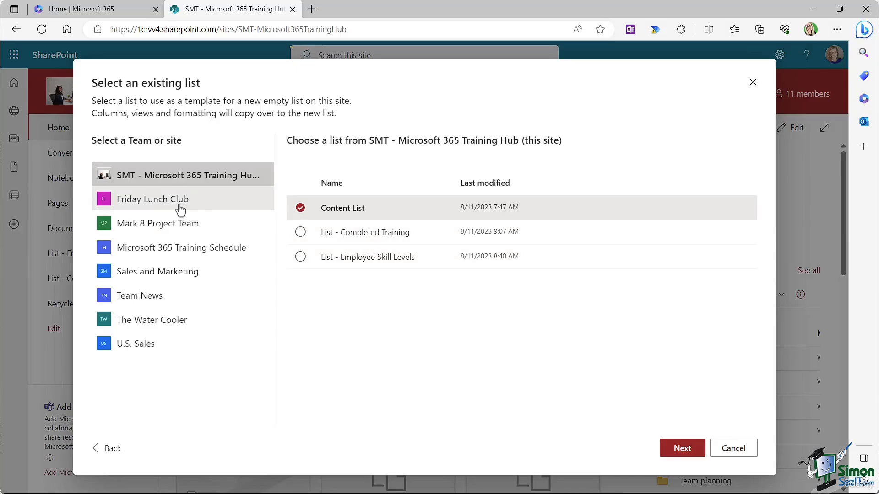
# Step: Pick the Content List from the Mark 8 Project Team site as the new list's template
pyautogui.click(165, 204)
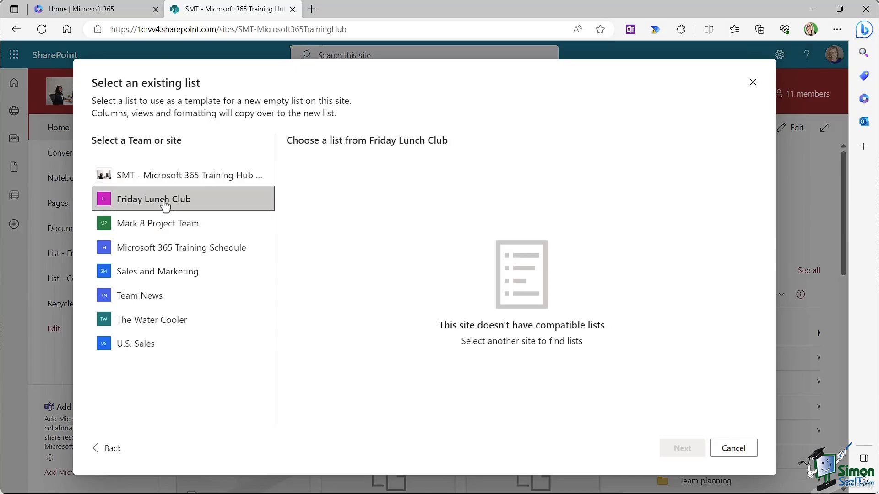
pyautogui.click(180, 229)
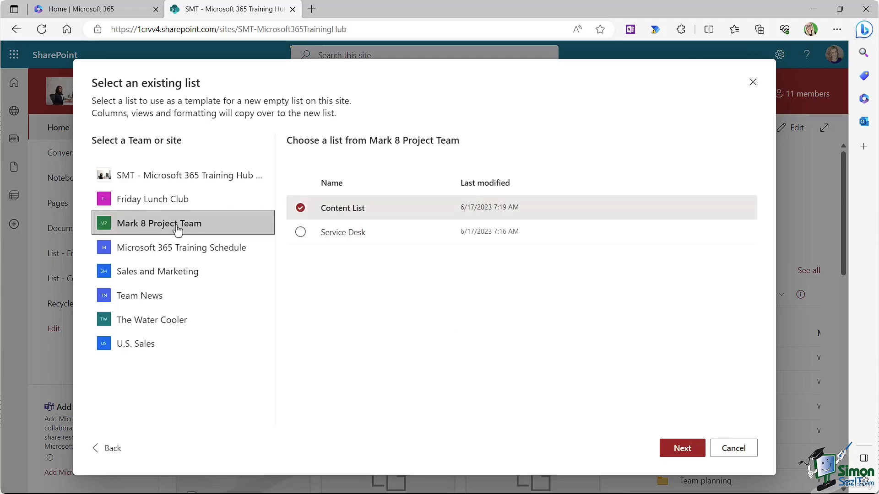
pyautogui.click(300, 208)
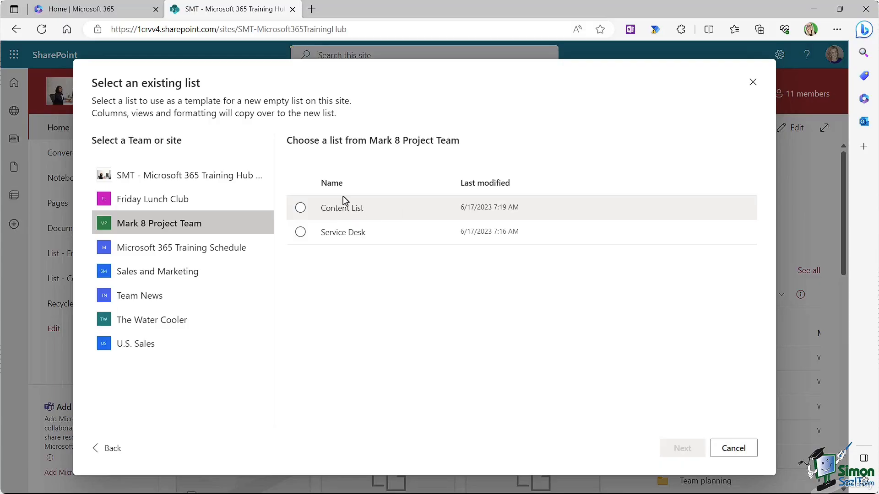
pyautogui.click(307, 208)
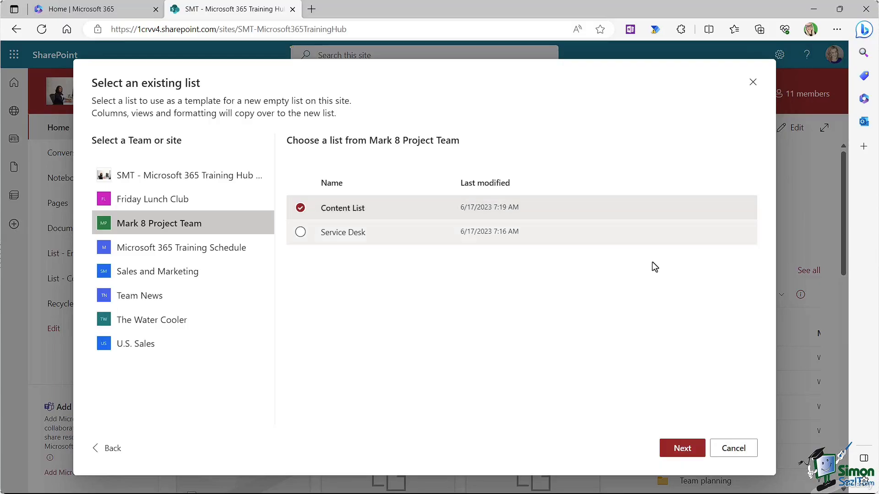
pyautogui.click(680, 447)
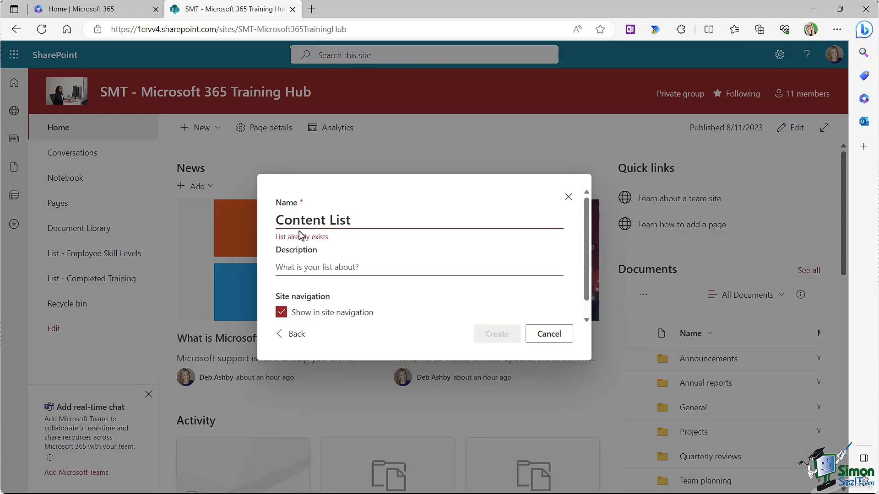
# Step: Name the copied list 'List - Content List' and create it
pyautogui.click(276, 221)
pyautogui.write('List')
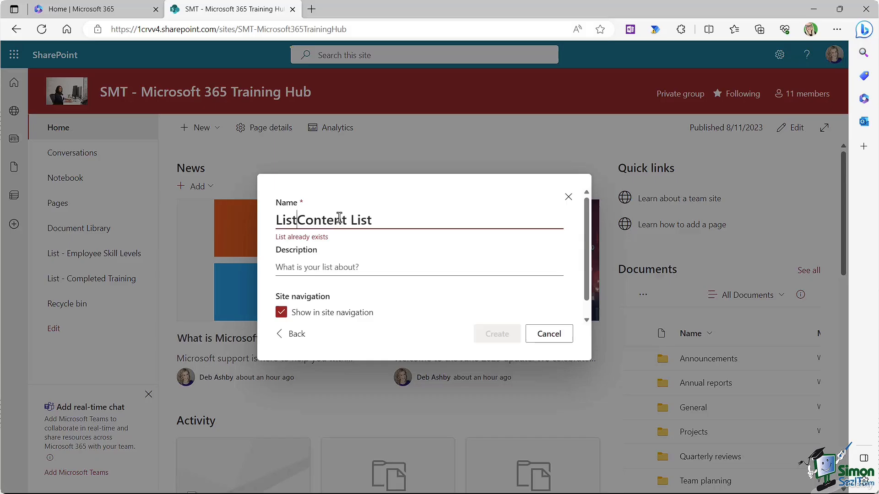
pyautogui.write(' -')
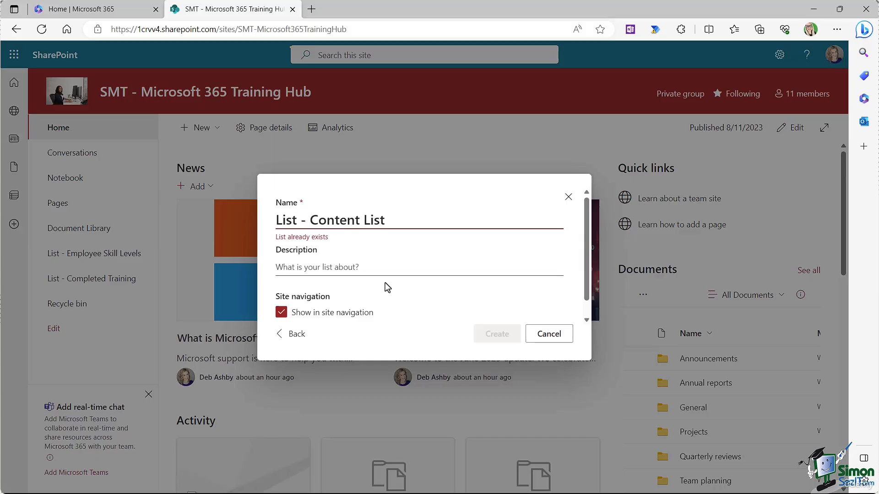
pyautogui.click(400, 271)
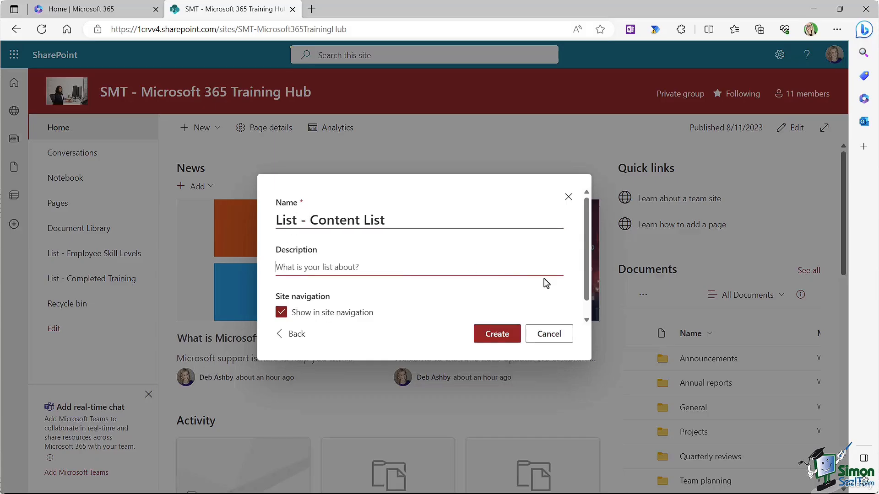
pyautogui.click(498, 334)
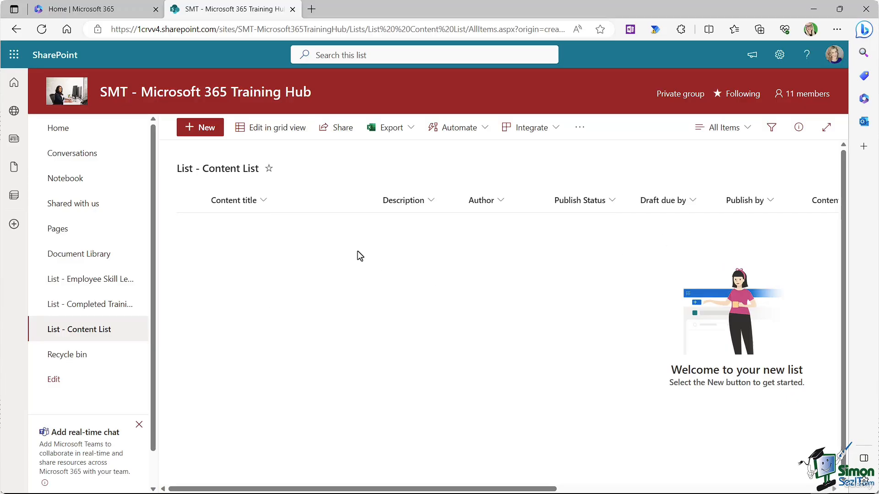
# Step: From the Training Hub home page, start another new list and browse the Microsoft templates
pyautogui.click(69, 130)
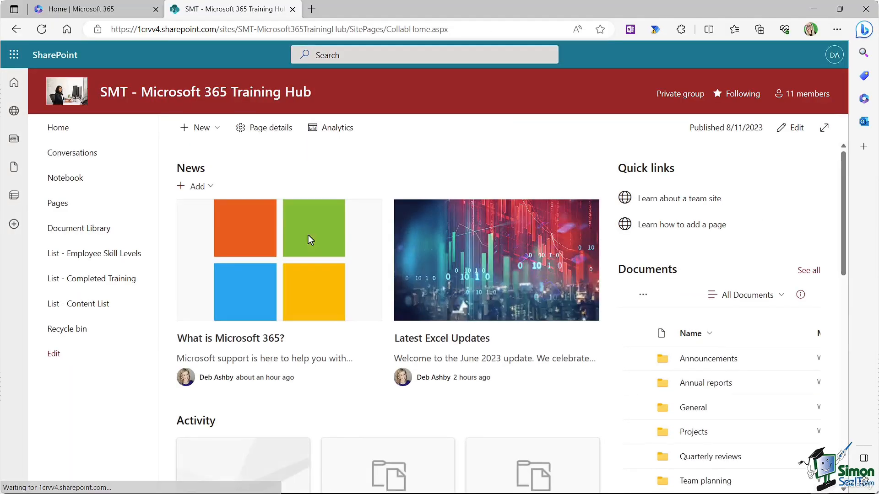
pyautogui.click(211, 129)
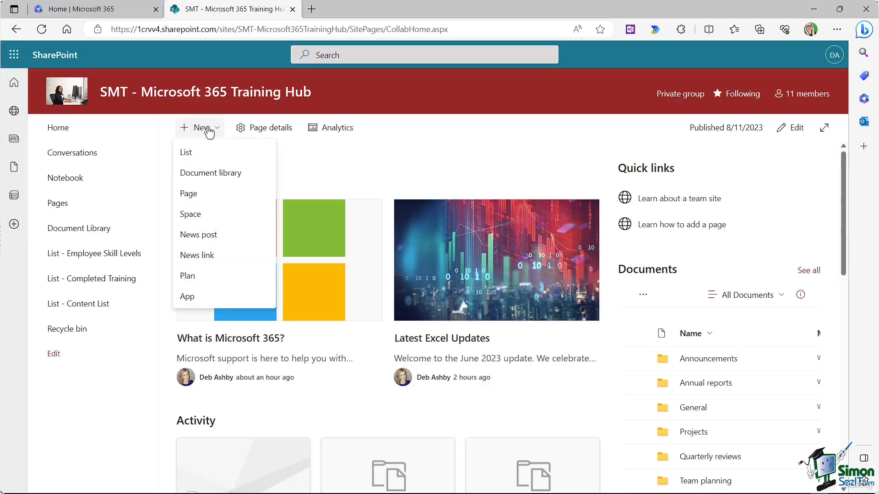
pyautogui.click(200, 161)
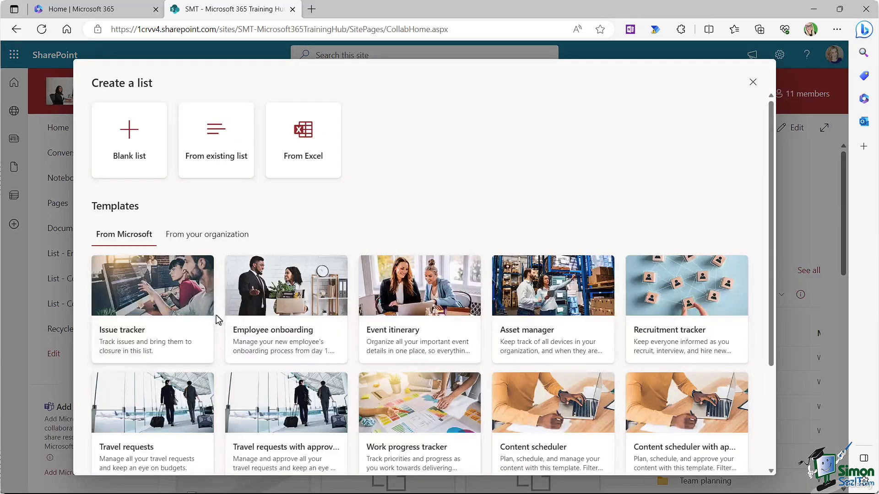
pyautogui.scroll(-1, 418, 227)
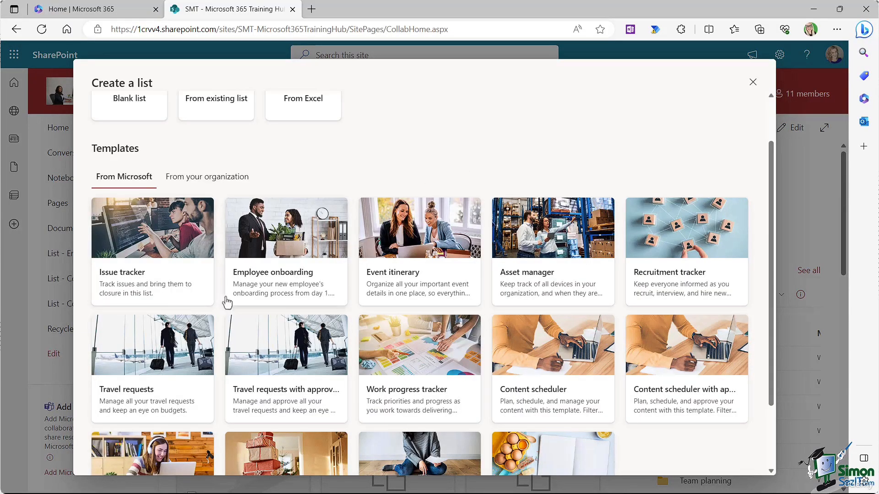
# Step: Preview the Issue tracker template's sample and use it for the new list
pyautogui.click(149, 252)
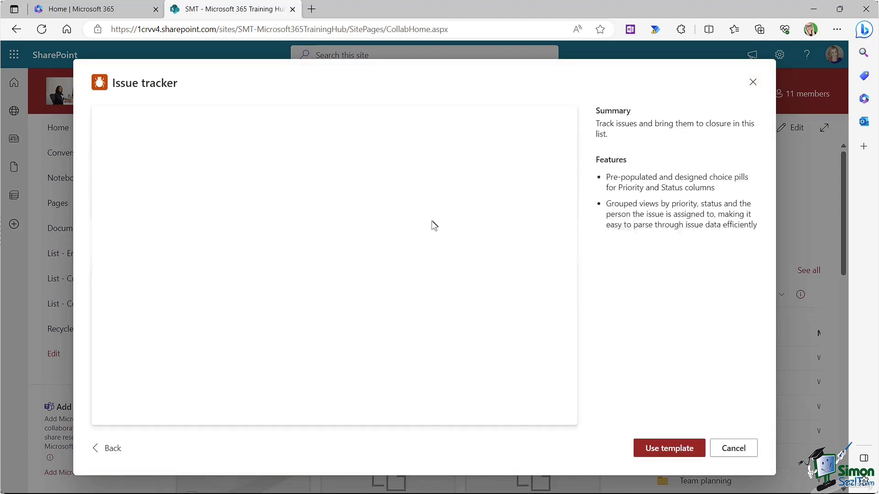
pyautogui.moveTo(572, 148); pyautogui.dragTo(581, 119)
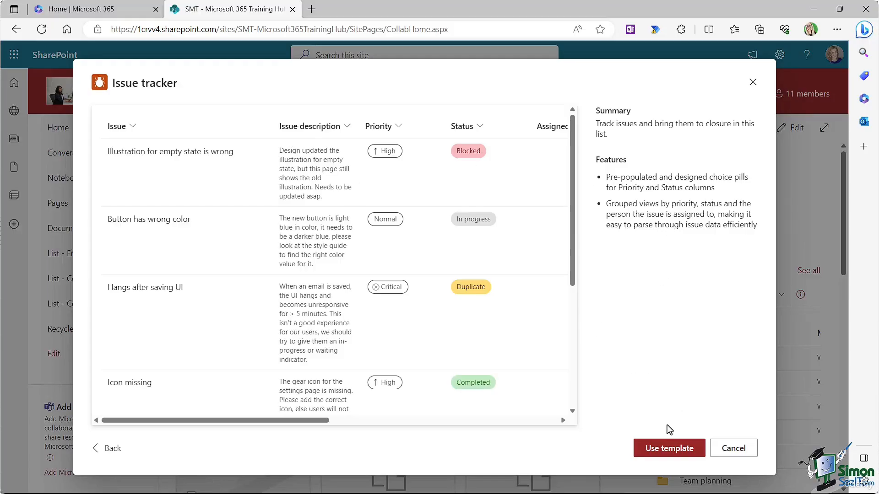
pyautogui.click(669, 447)
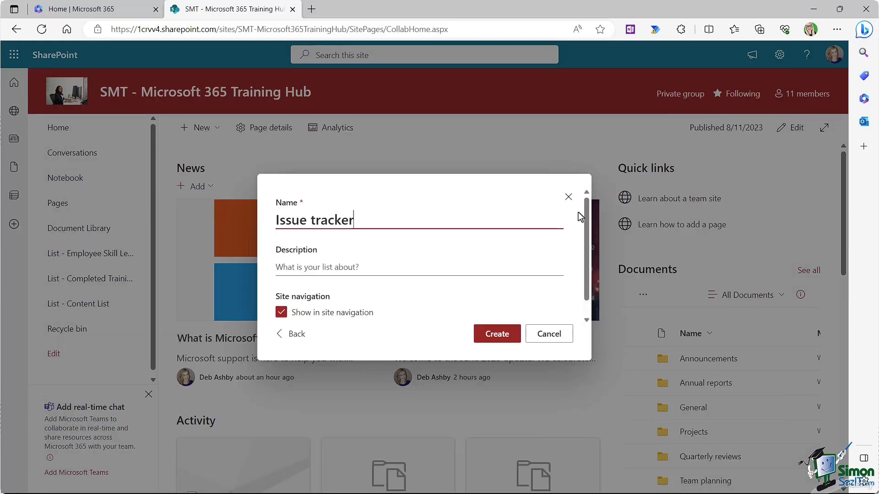
# Step: Create the list as 'List - Issue tracker' and select its first row's Issue cell
pyautogui.click(277, 220)
pyautogui.write('List -')
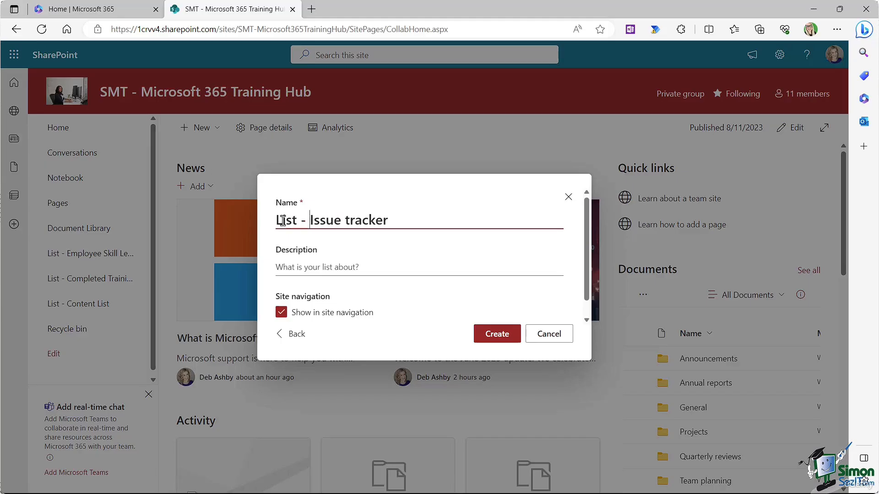
pyautogui.click(486, 334)
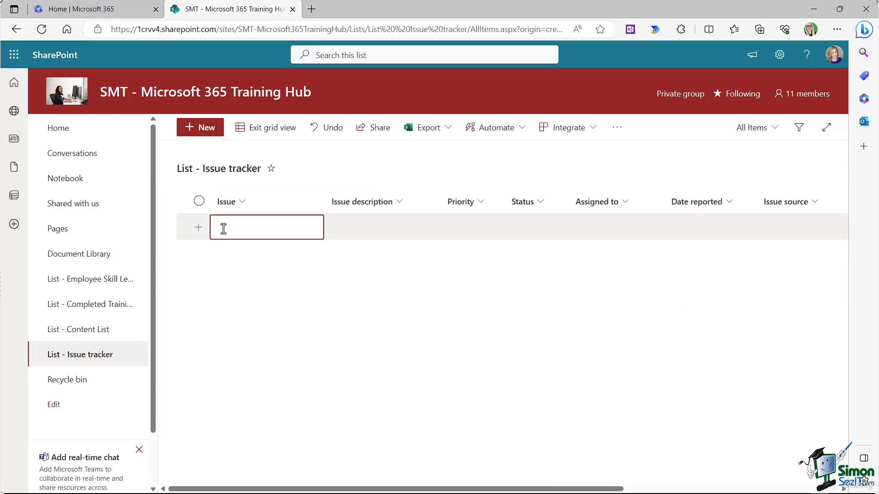
pyautogui.click(221, 228)
# Step: Enter issue 'Word crashing' described as 'Word keeps crashing whenever I save a long document'
pyautogui.write('Word')
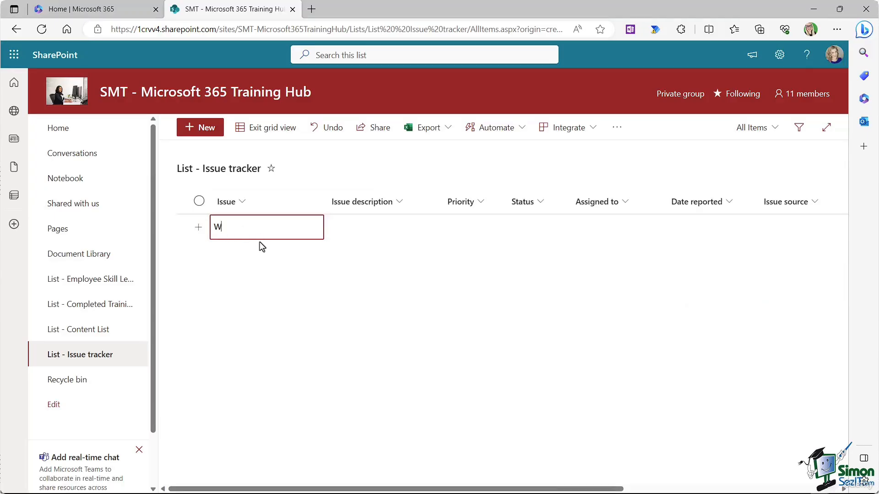
pyautogui.write(' crashing')
pyautogui.click(345, 226)
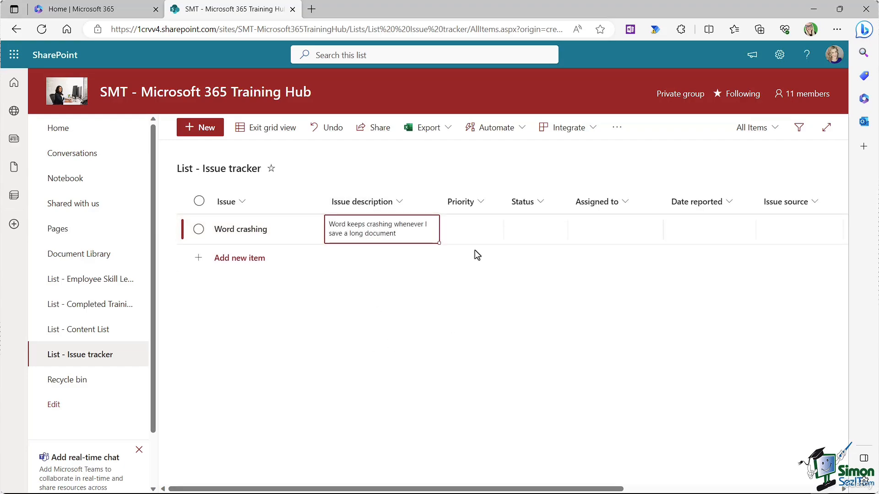
pyautogui.click(483, 227)
pyautogui.click(484, 227)
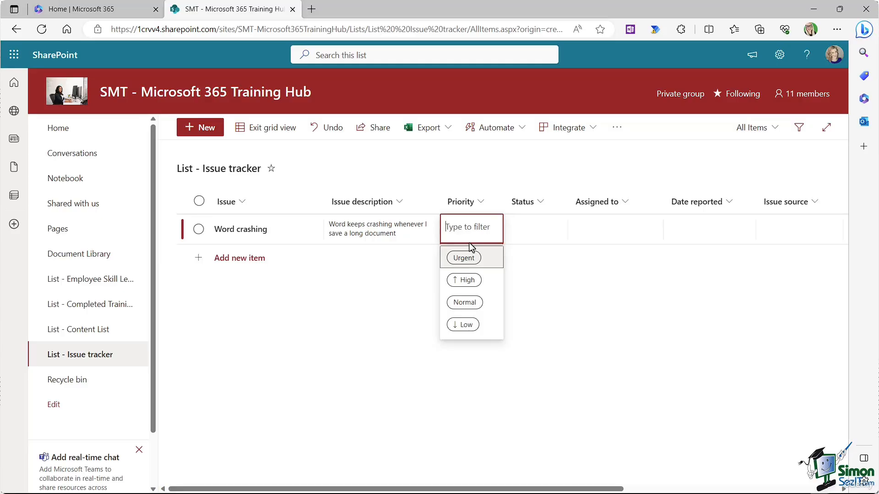
# Step: Set the Word crashing issue to High priority and In progress status
pyautogui.click(467, 280)
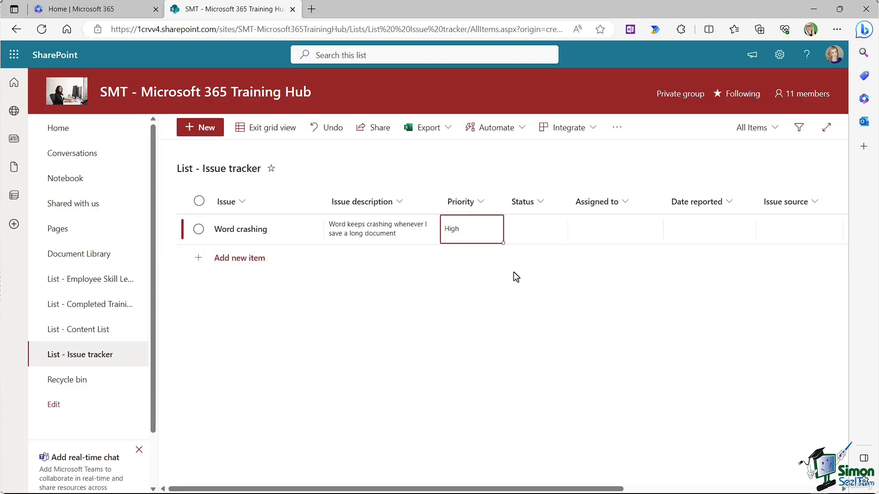
pyautogui.click(543, 229)
pyautogui.click(543, 229)
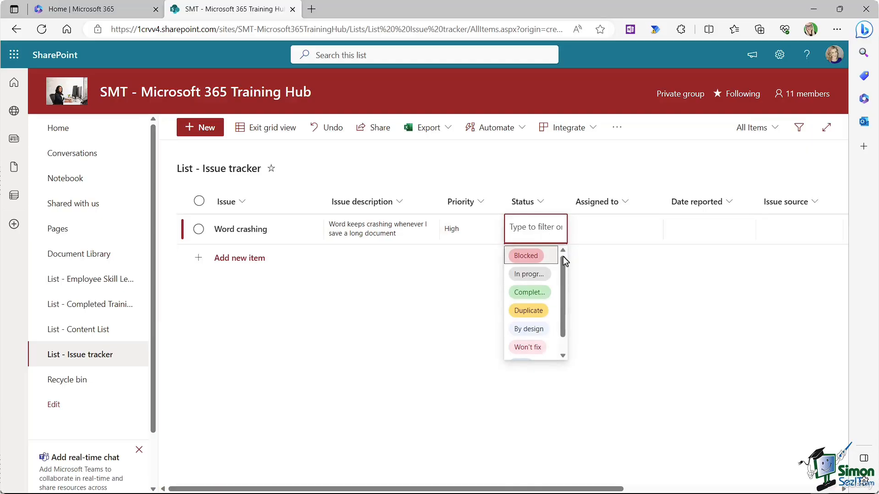
pyautogui.scroll(-1, 561, 296)
pyautogui.moveTo(562, 296); pyautogui.dragTo(560, 258)
pyautogui.click(539, 277)
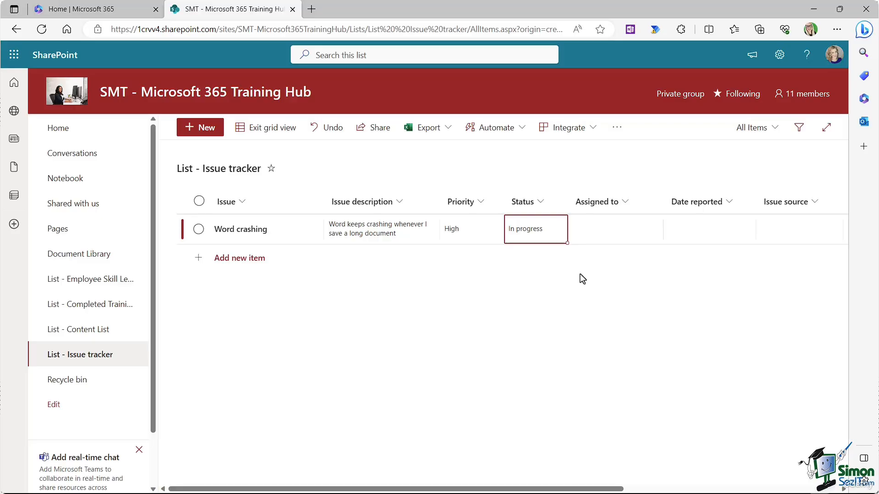
# Step: Assign the issue to a colleague and set Date reported to 8/11/2023
pyautogui.click(615, 235)
pyautogui.write('ade')
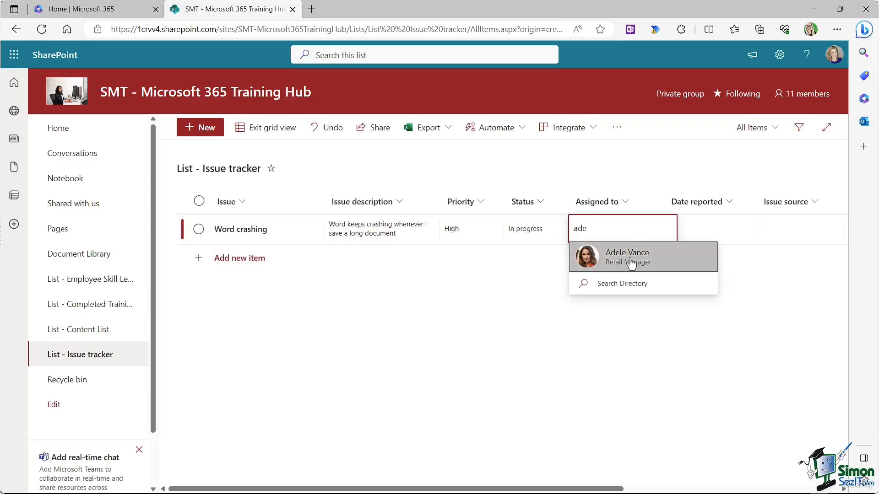
pyautogui.click(636, 259)
pyautogui.click(724, 222)
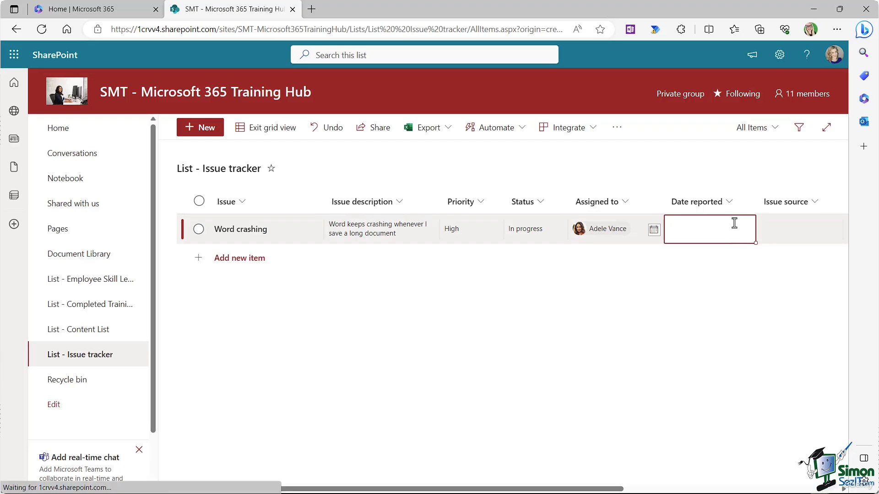
pyautogui.click(732, 221)
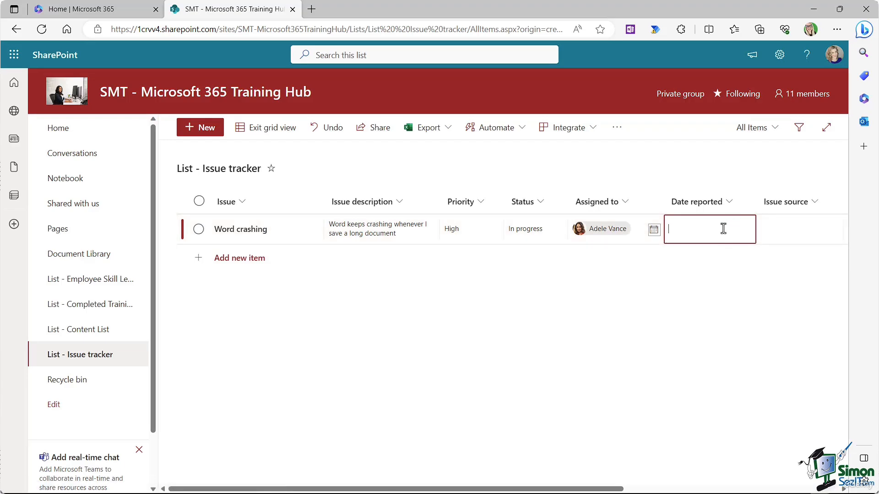
pyautogui.click(654, 230)
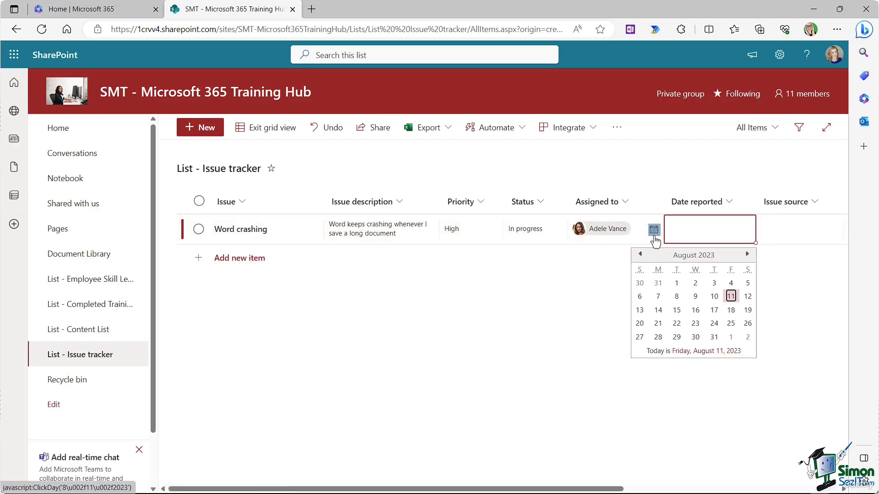
pyautogui.click(731, 297)
pyautogui.click(797, 228)
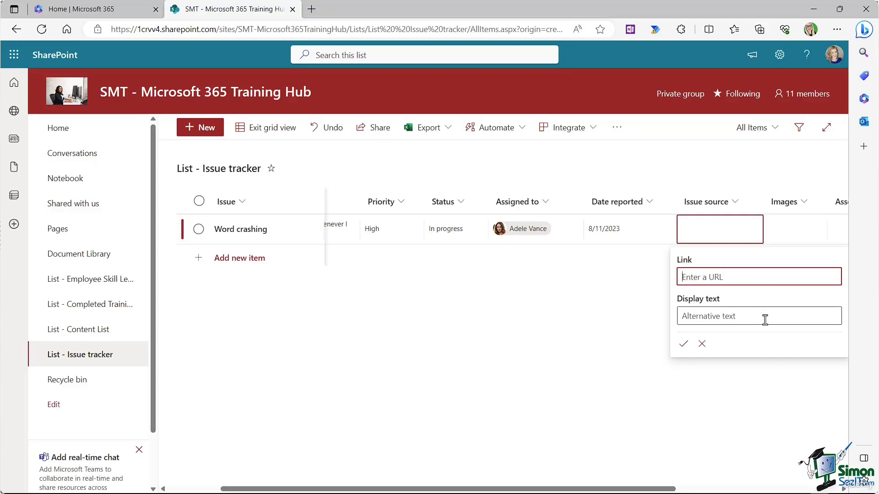
# Step: Leave Issue source, Associated and Images empty, then exit grid view to save the issue
pyautogui.click(701, 344)
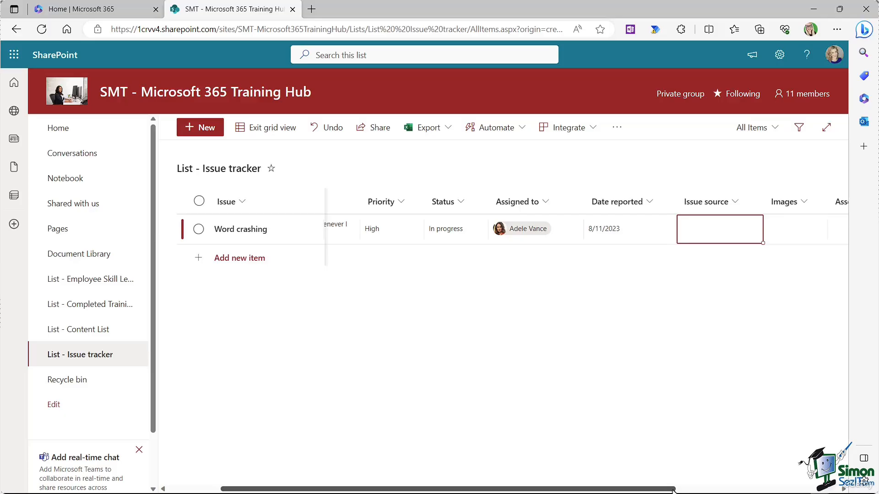
pyautogui.moveTo(673, 491); pyautogui.dragTo(843, 490)
pyautogui.click(621, 229)
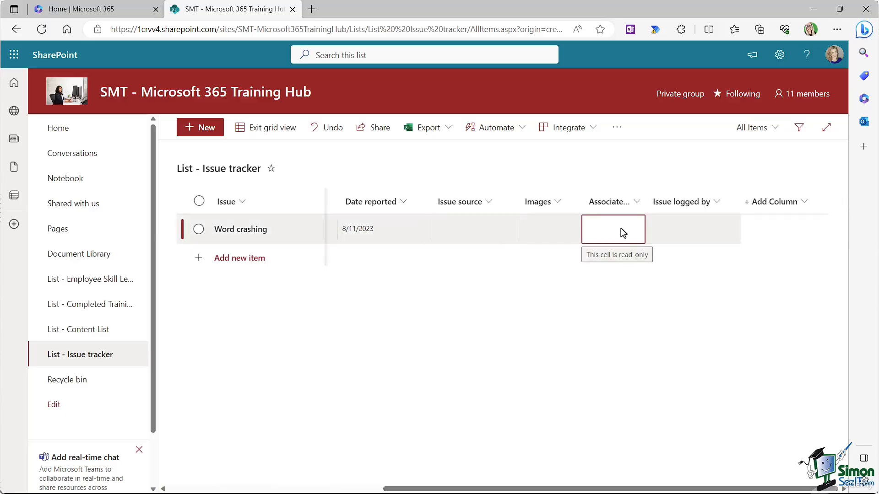
pyautogui.click(561, 222)
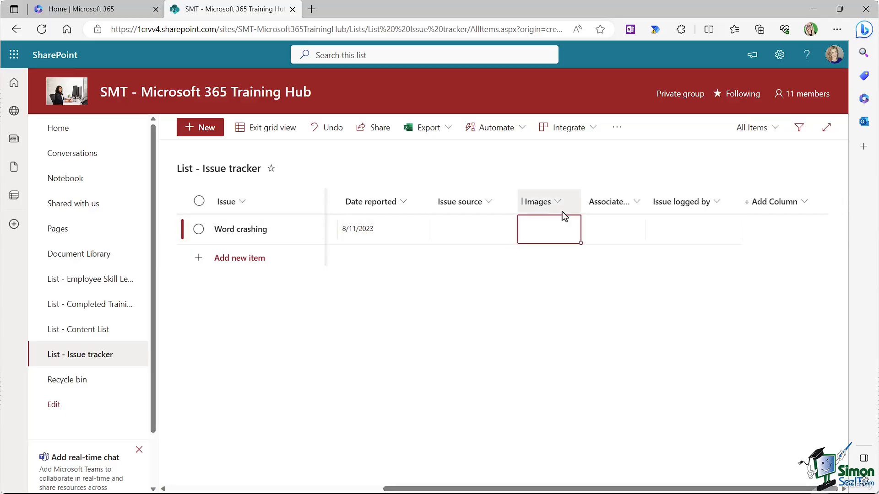
pyautogui.click(562, 227)
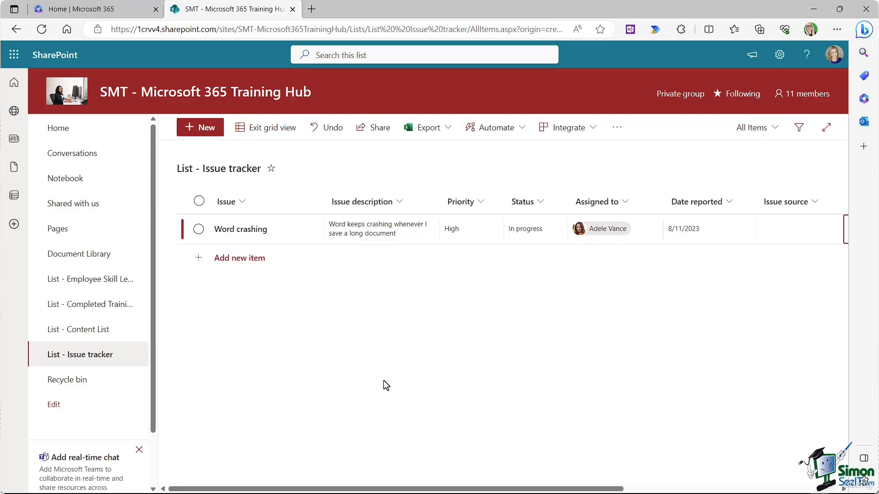
pyautogui.click(284, 129)
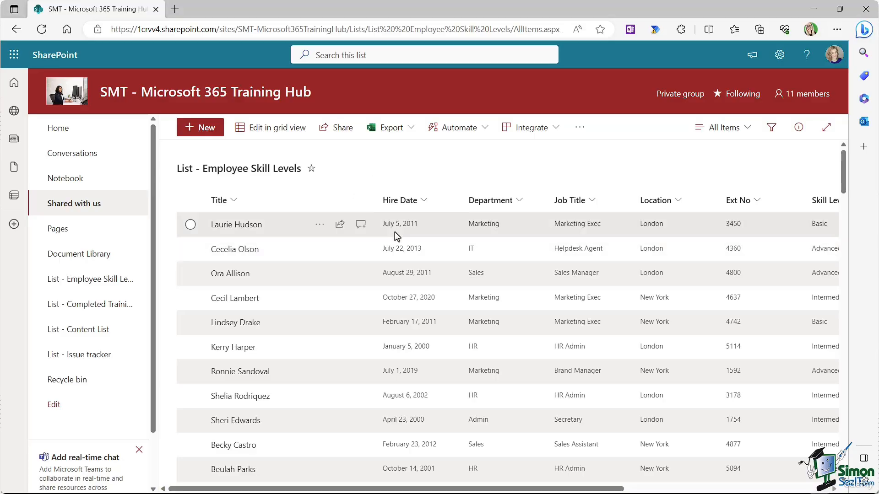
pyautogui.scroll(-5, 394, 231)
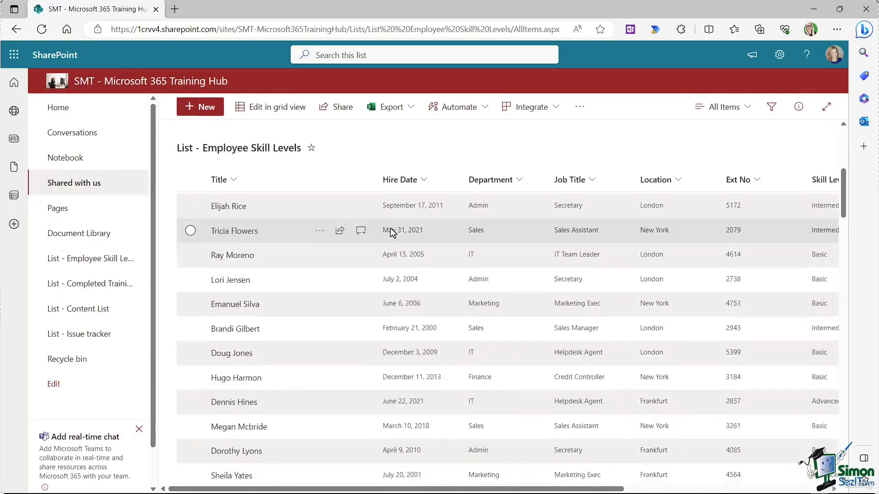
pyautogui.scroll(5, 389, 229)
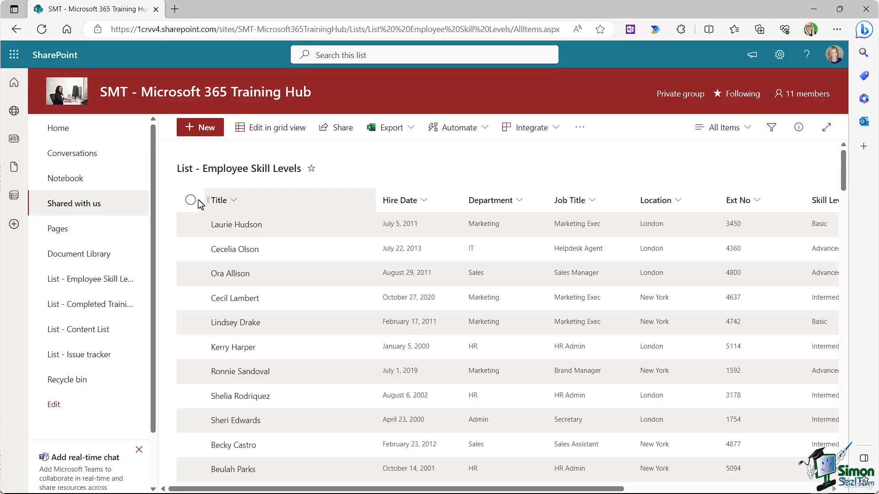
# Step: Sort the Employee Skill Levels list A to Z by Title, then A to Z by Job Title
pyautogui.click(233, 201)
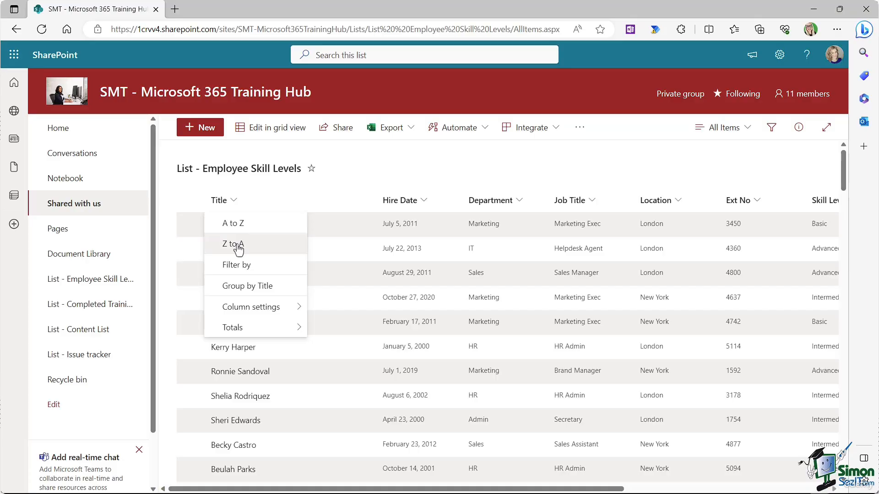
pyautogui.click(237, 227)
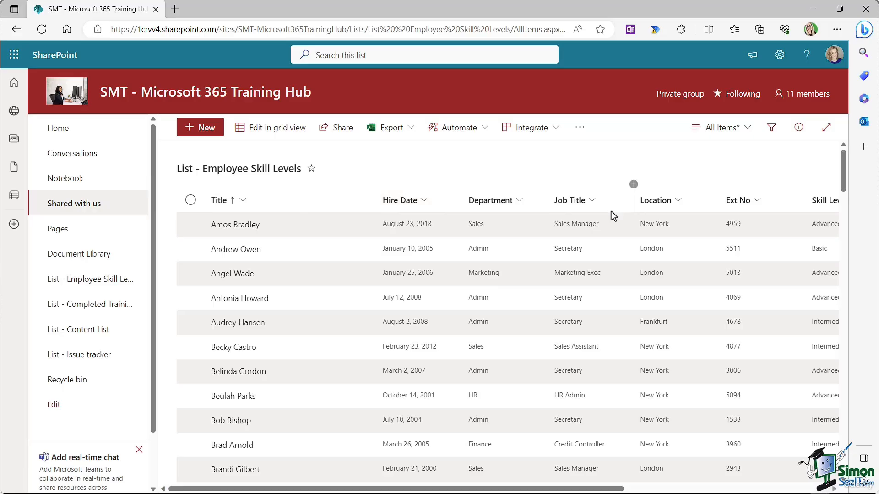
pyautogui.click(595, 201)
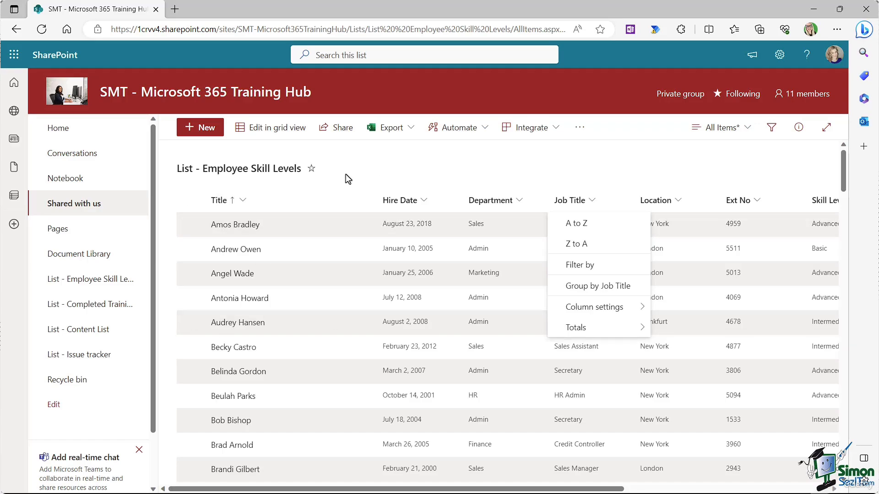
pyautogui.click(585, 232)
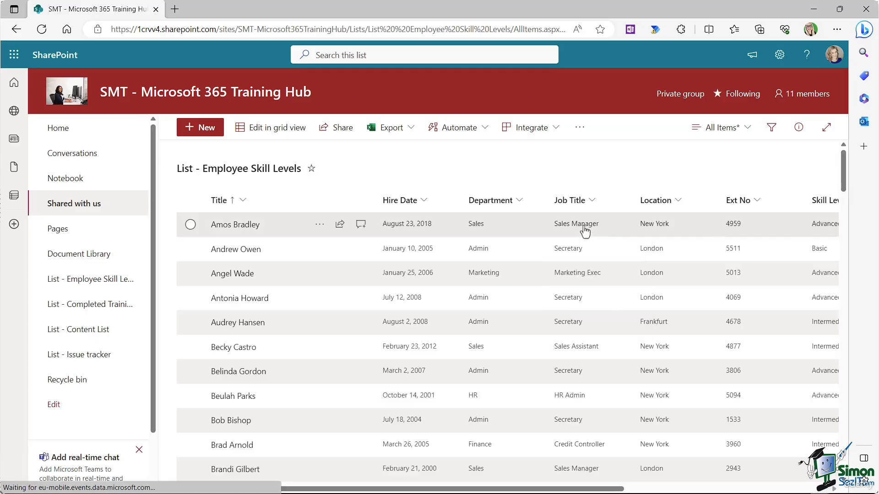
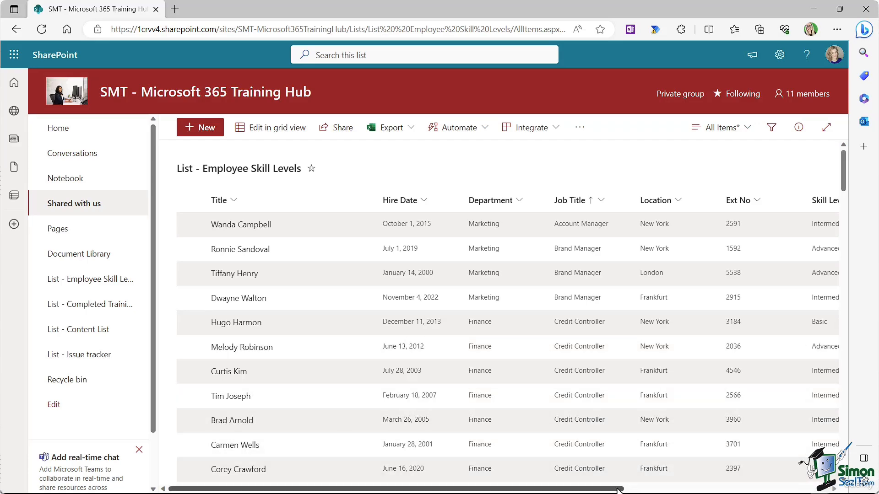
# Step: Filter the list to show only Basic skill level staff, then clear that filter
pyautogui.moveTo(623, 490); pyautogui.dragTo(821, 490)
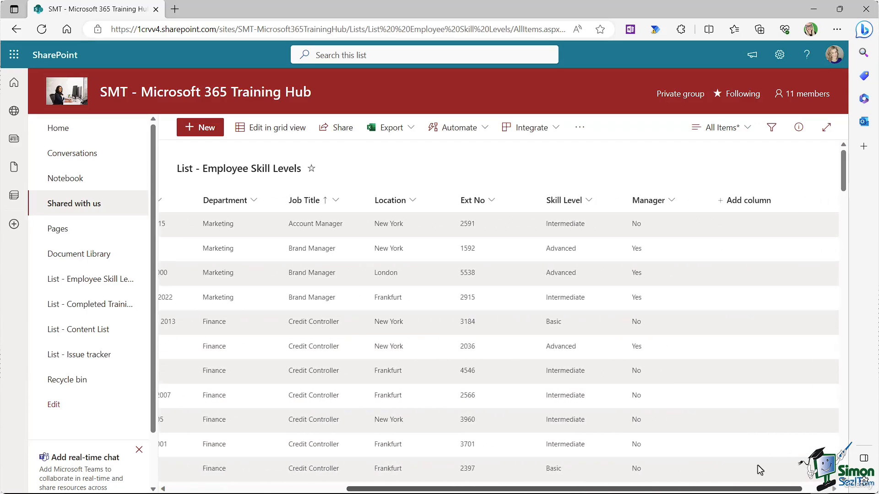
pyautogui.click(590, 202)
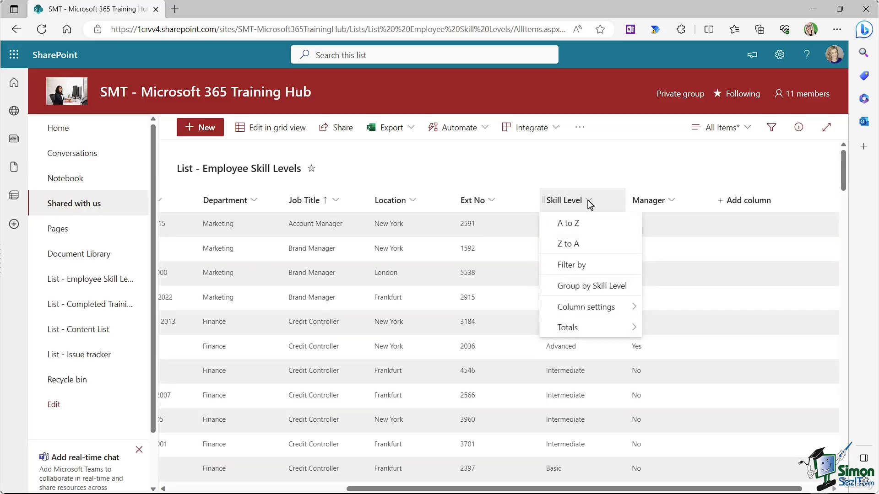
pyautogui.click(580, 267)
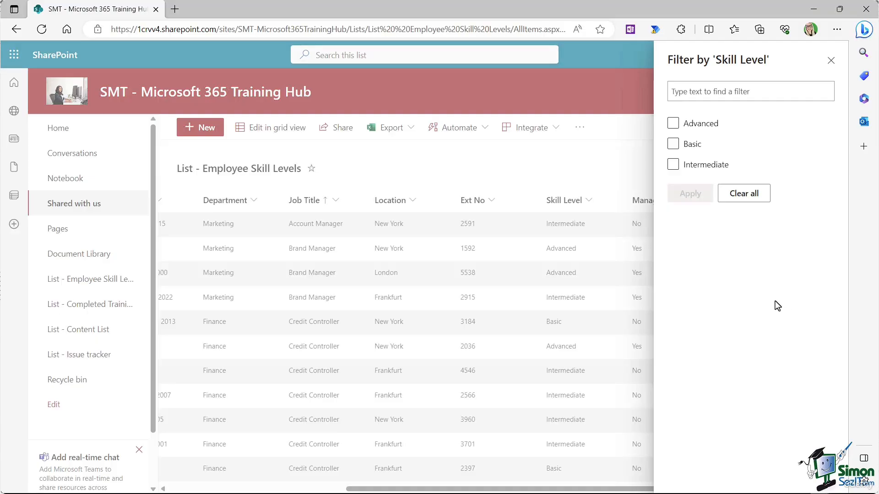
pyautogui.click(673, 145)
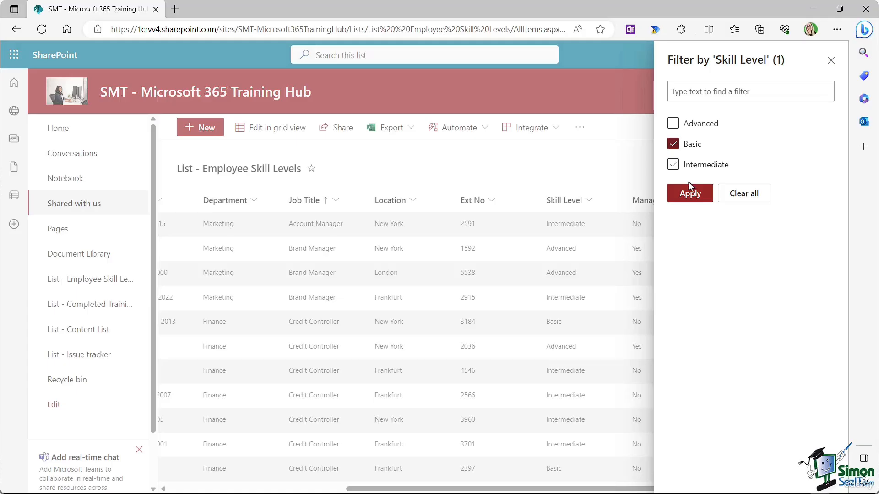
pyautogui.click(688, 195)
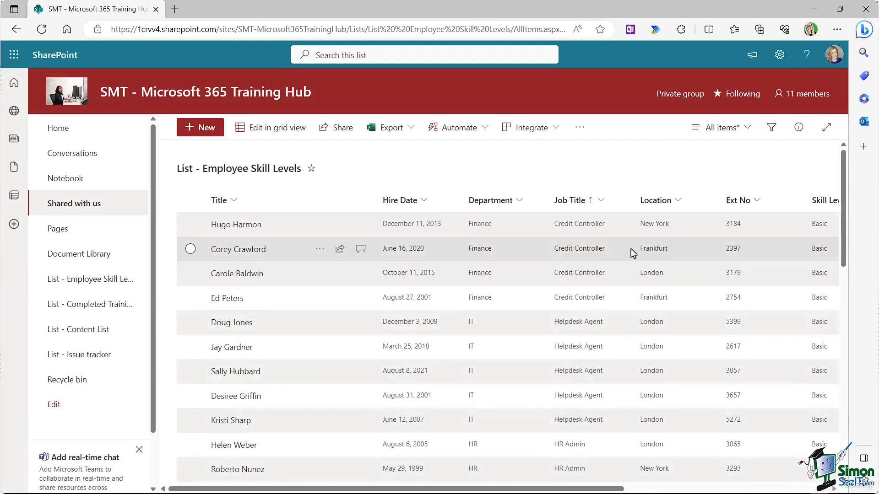
pyautogui.scroll(-10, 671, 251)
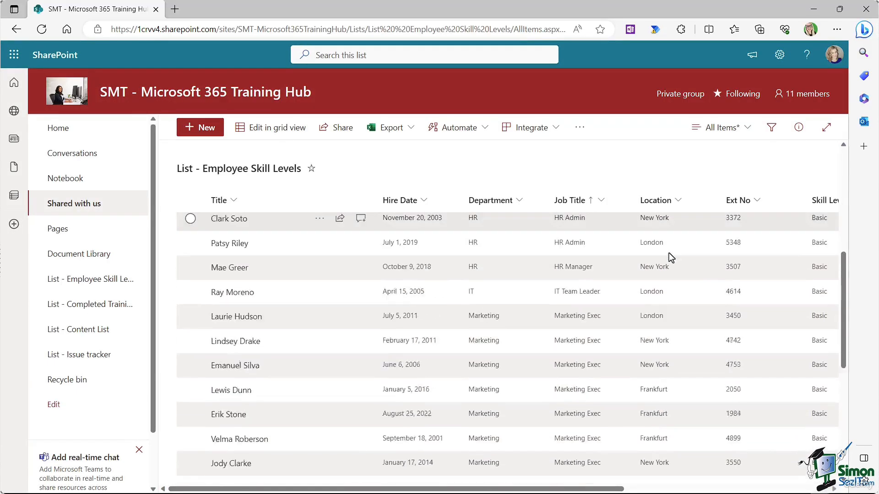
pyautogui.scroll(-3, 669, 253)
pyautogui.scroll(12, 667, 252)
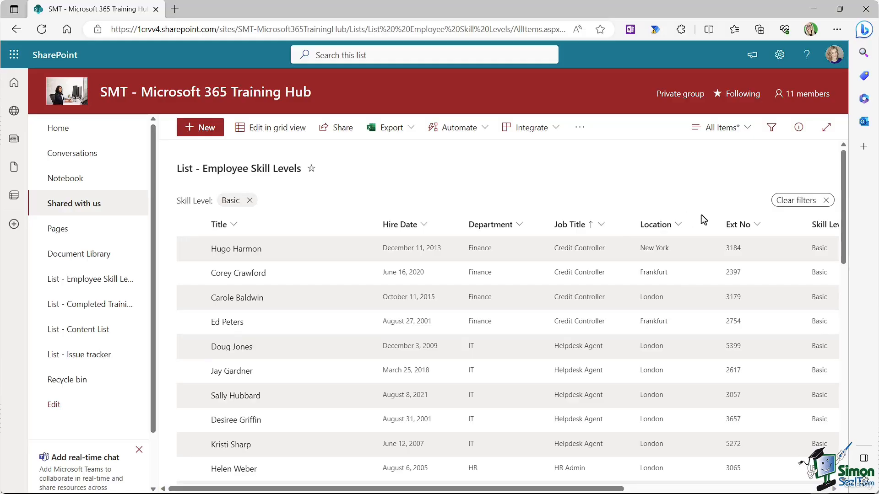
pyautogui.click(792, 207)
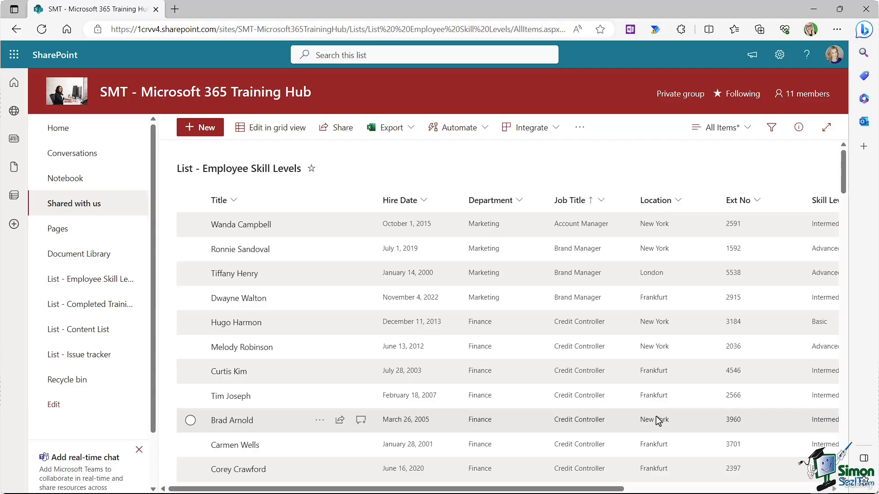
# Step: Filter Job Title to Brand Manager, Account Manager, HR Manager and Sales Manager
pyautogui.click(601, 202)
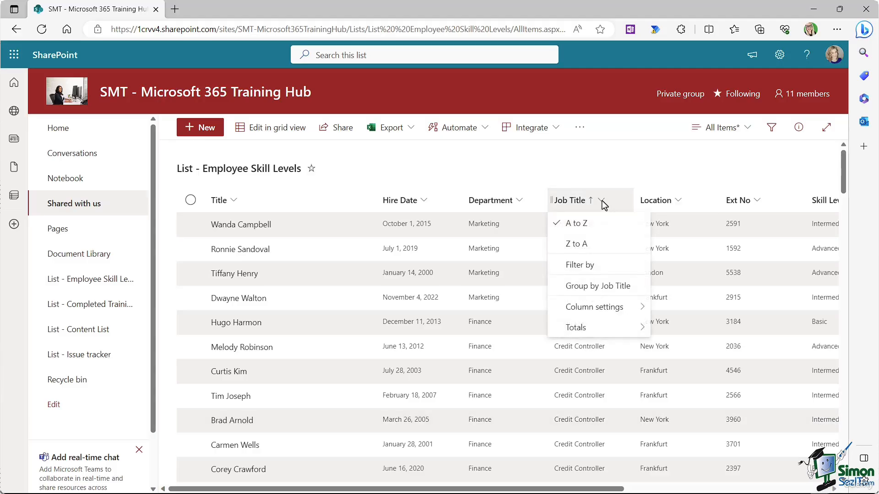
pyautogui.click(586, 269)
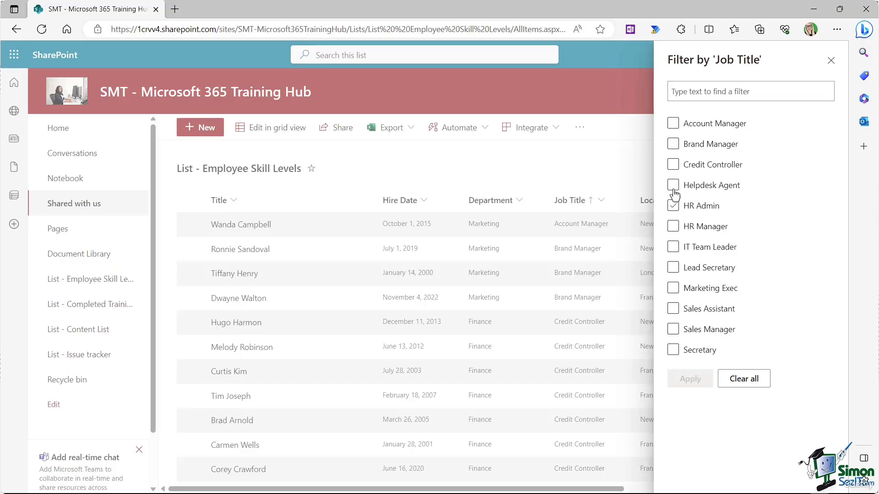
pyautogui.click(673, 267)
pyautogui.click(677, 93)
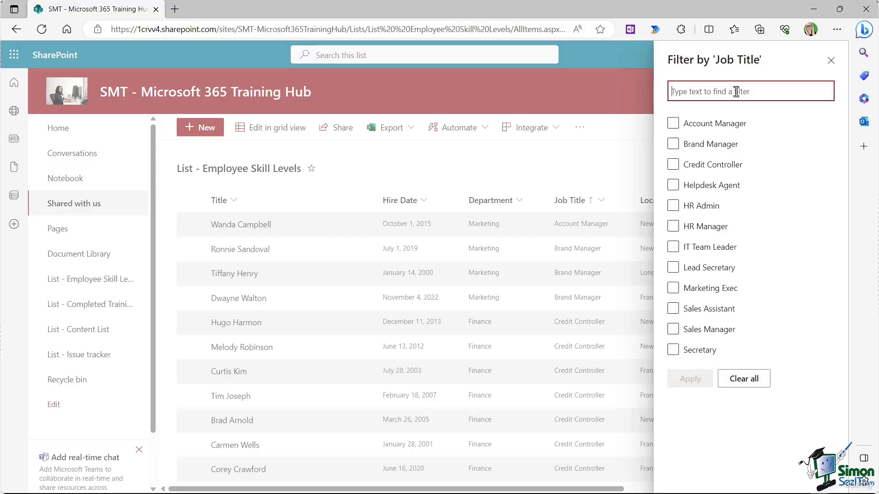
pyautogui.write('Manager')
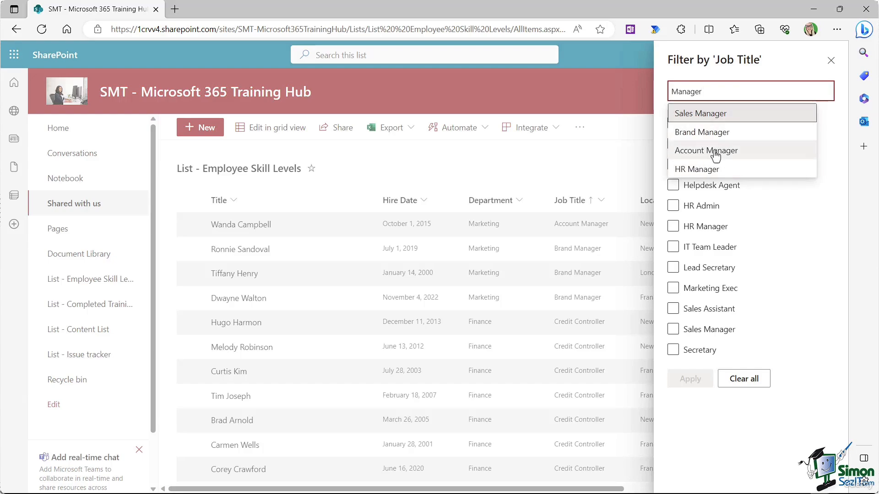
pyautogui.click(723, 133)
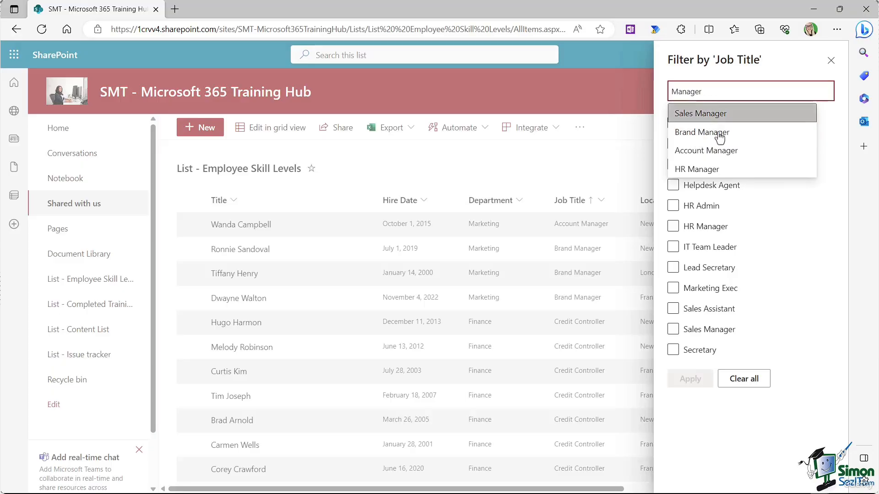
pyautogui.click(687, 133)
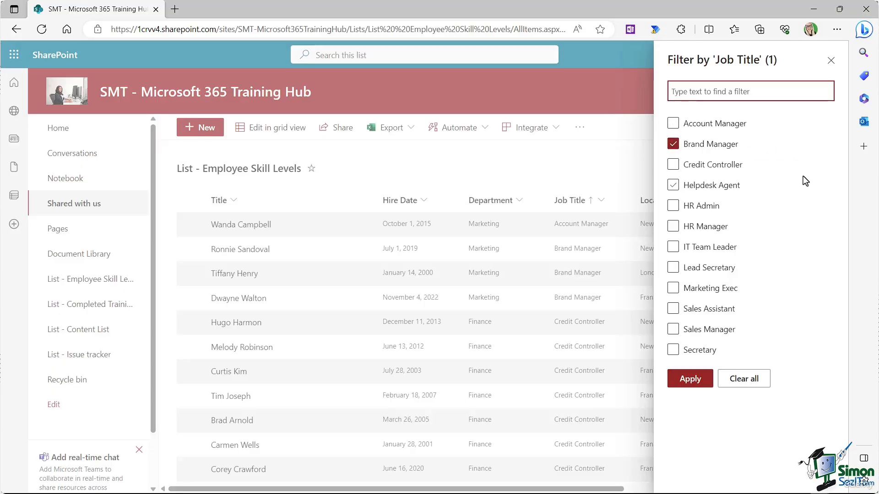
pyautogui.click(673, 124)
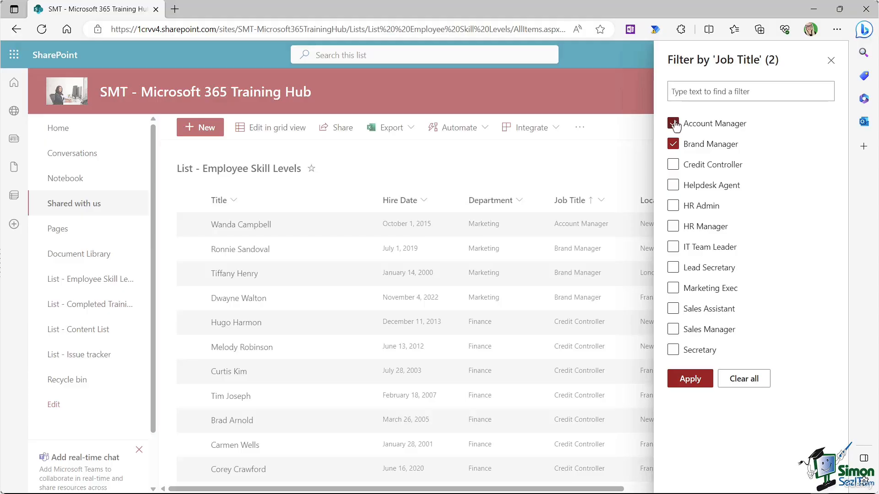
pyautogui.click(673, 226)
pyautogui.click(673, 329)
pyautogui.click(691, 378)
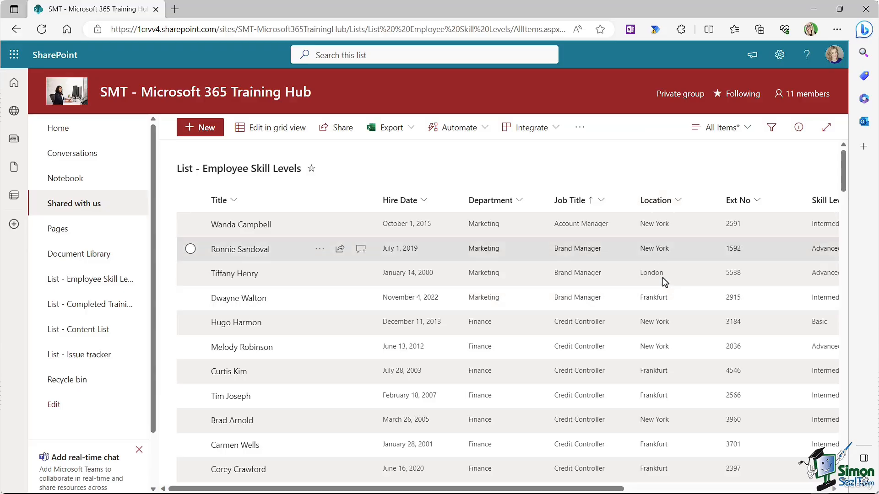
# Step: Group the list rows by Location into Frankfurt, London and New York
pyautogui.click(676, 202)
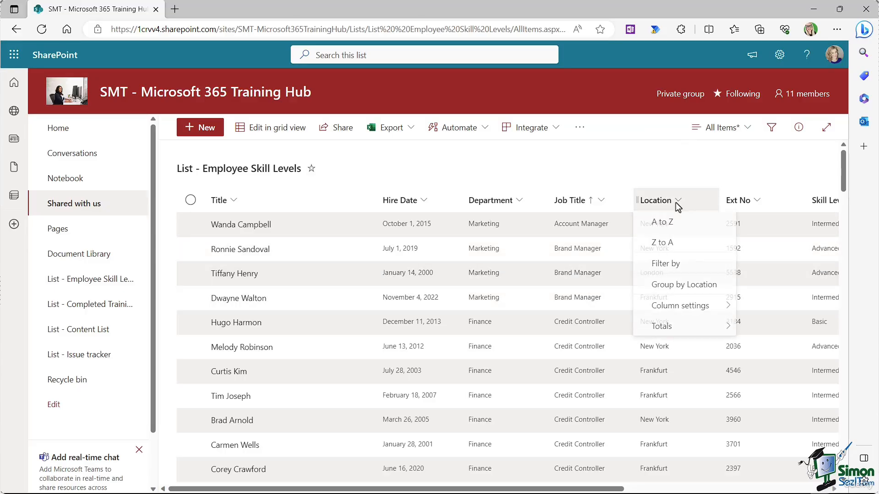
pyautogui.click(676, 292)
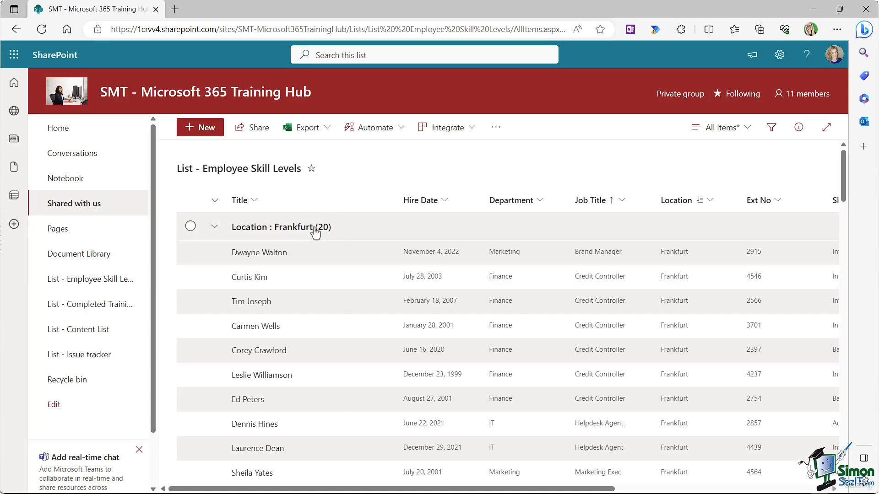
pyautogui.scroll(-8, 326, 235)
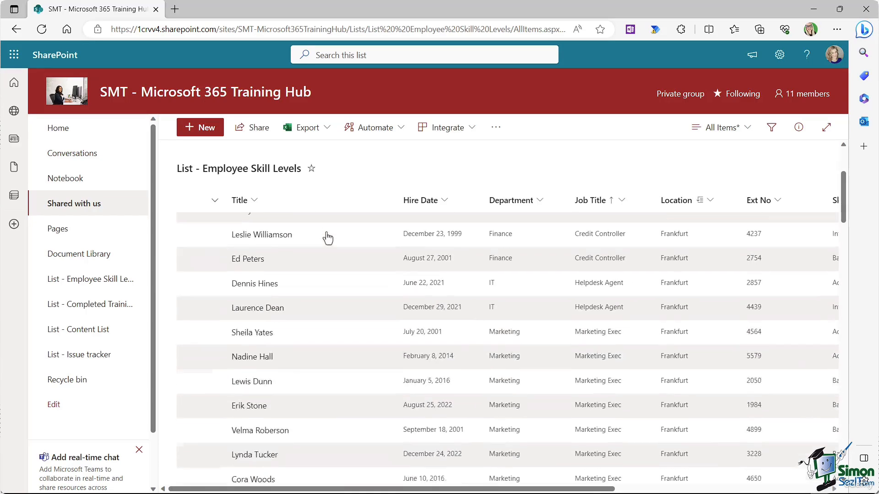
pyautogui.scroll(-2, 326, 231)
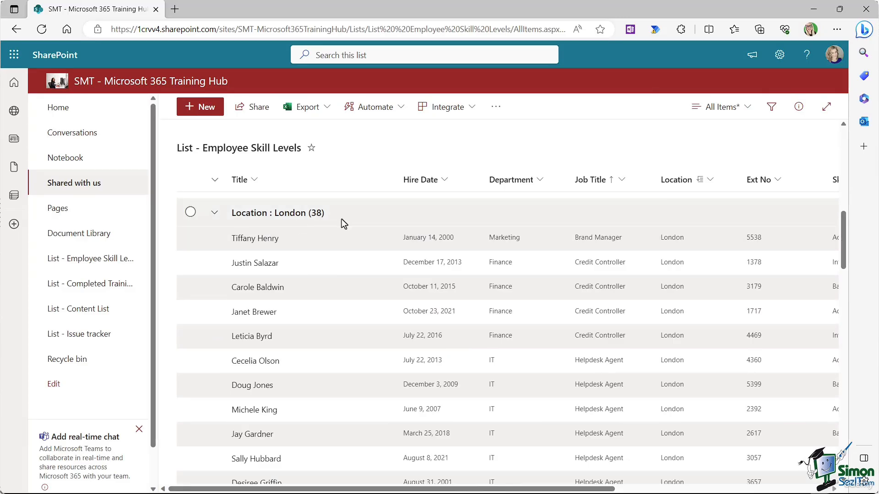
pyautogui.scroll(-7, 342, 221)
pyautogui.scroll(-7, 342, 219)
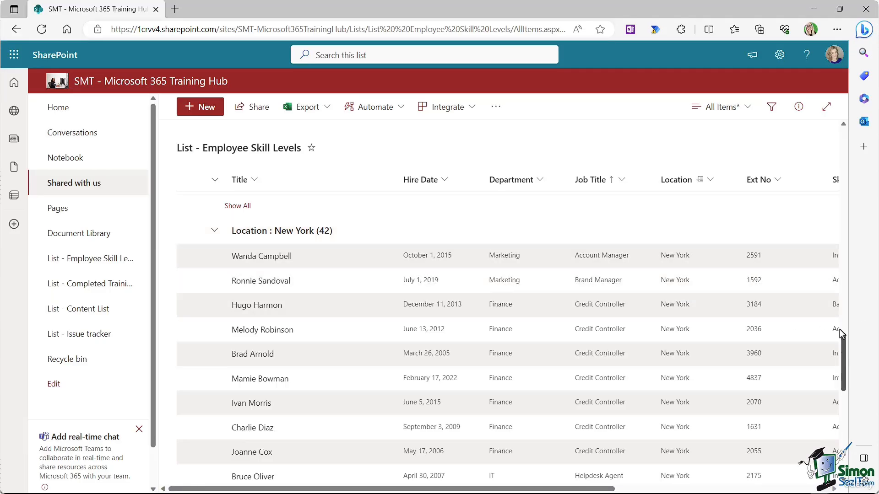
pyautogui.moveTo(840, 330); pyautogui.dragTo(806, 119)
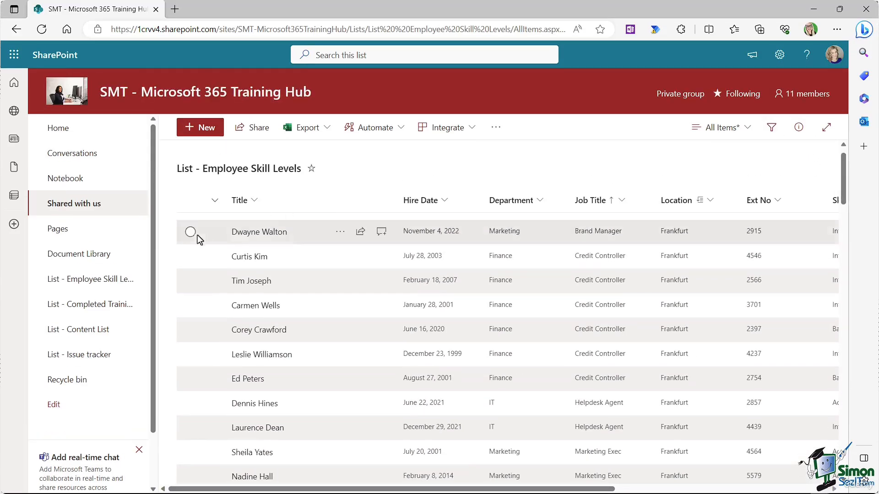
pyautogui.scroll(1, 338, 276)
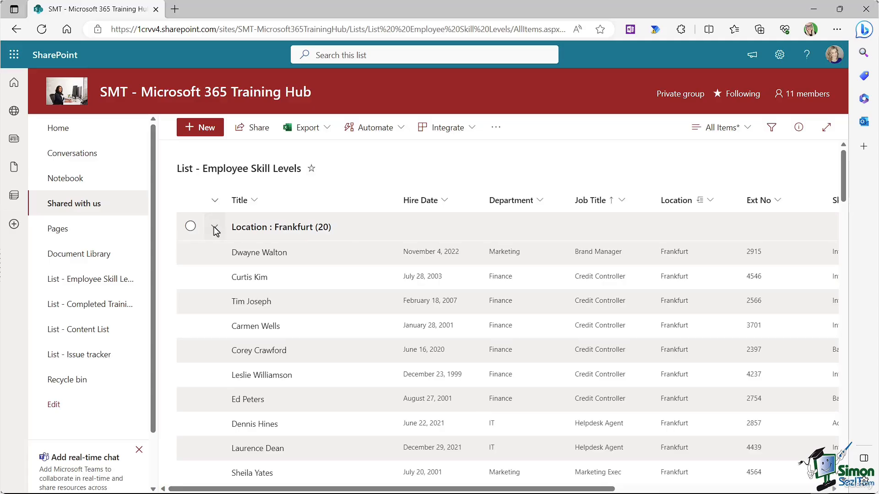
# Step: Collapse the Frankfurt and London groups, then expand them again
pyautogui.click(215, 228)
pyautogui.click(214, 255)
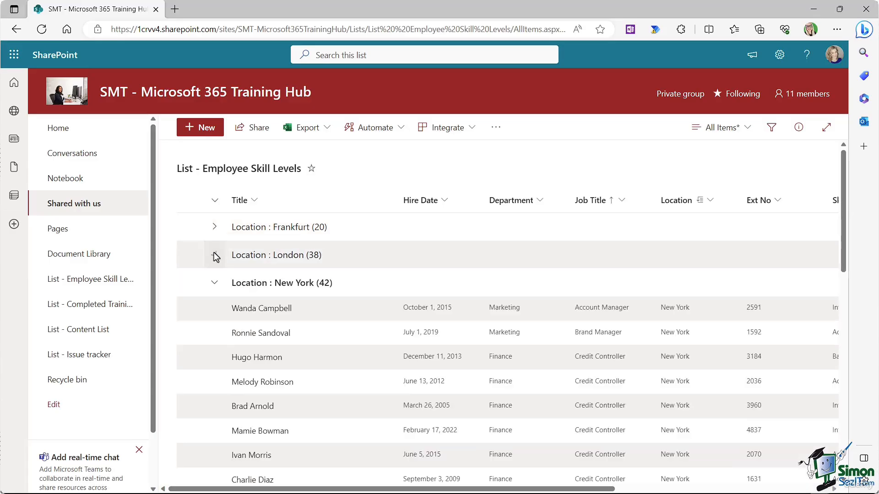
pyautogui.scroll(-1, 327, 298)
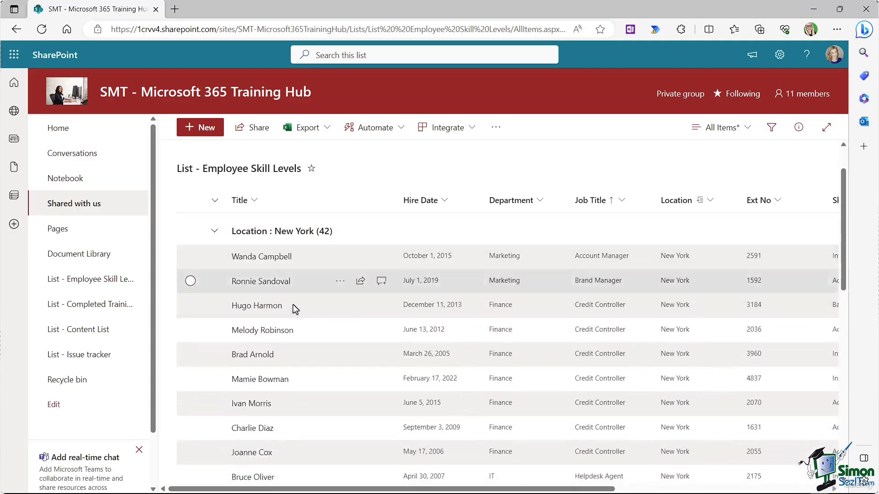
pyautogui.scroll(-1, 293, 303)
pyautogui.scroll(2, 301, 280)
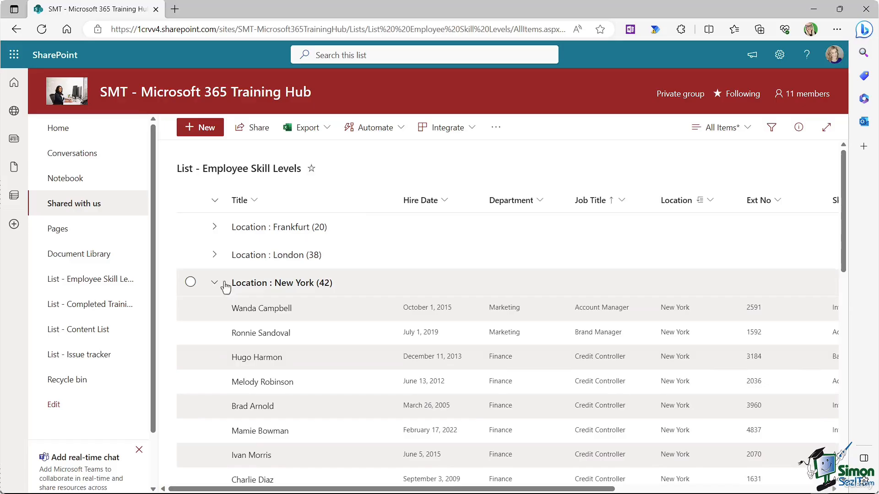
pyautogui.click(214, 255)
pyautogui.click(214, 227)
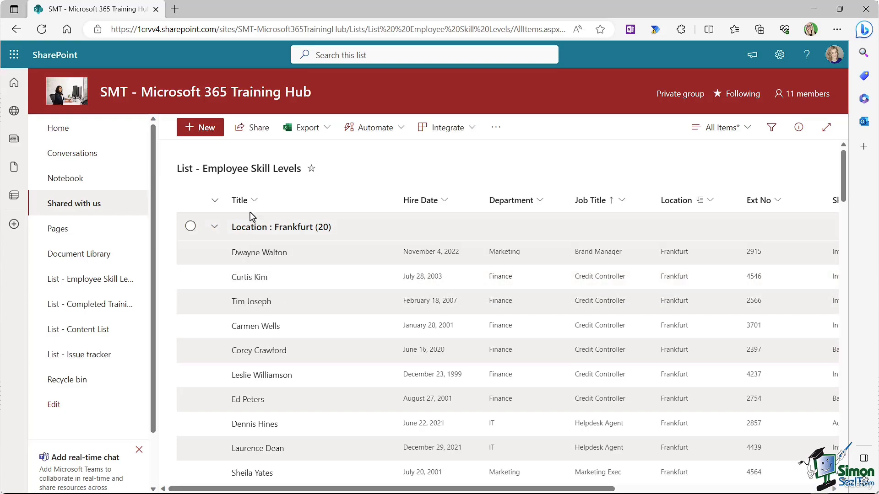
# Step: Sort the Employee Skill Levels list by Title from A to Z
pyautogui.click(254, 201)
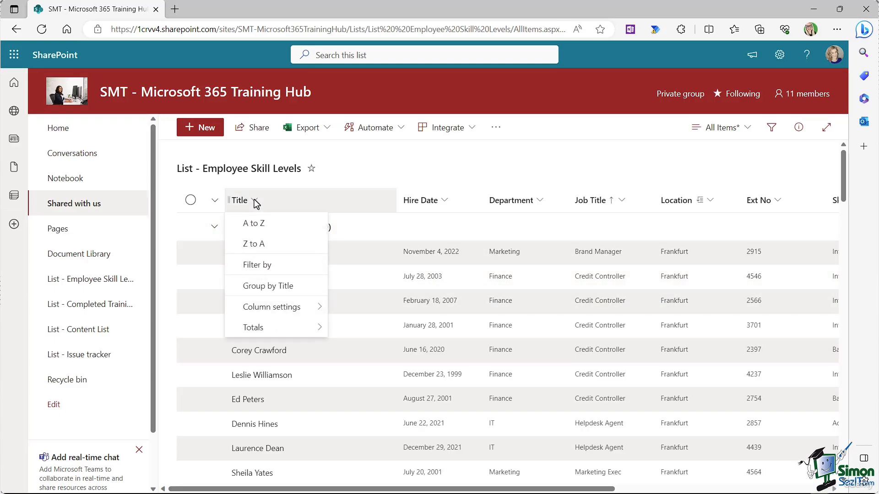
pyautogui.click(254, 223)
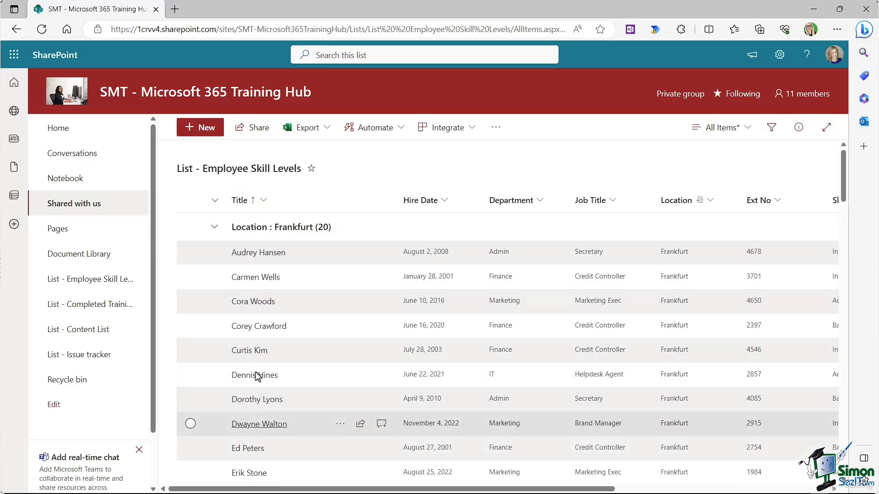
pyautogui.scroll(-10, 263, 296)
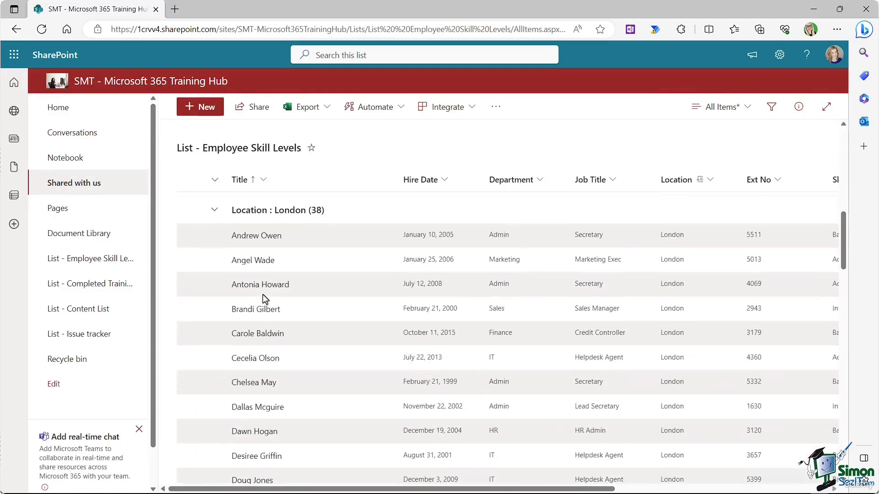
pyautogui.scroll(10, 263, 295)
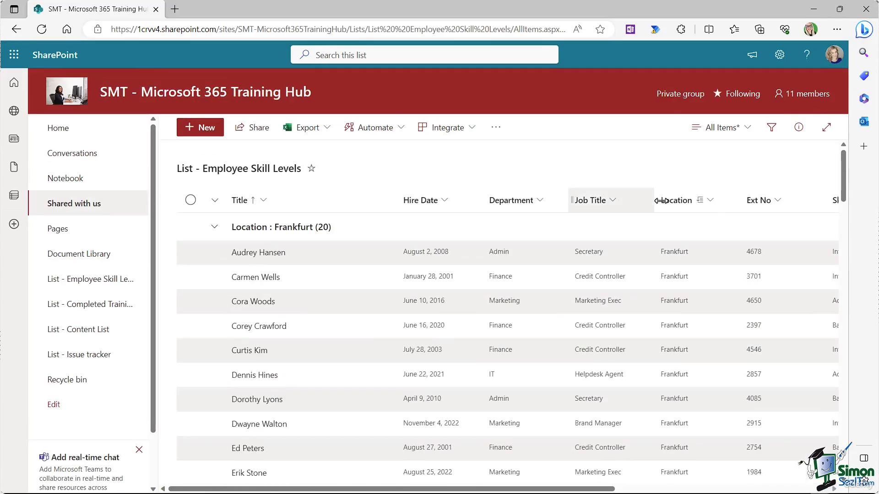
# Step: Turn off Group by Location so employees show as one flat list
pyautogui.click(711, 202)
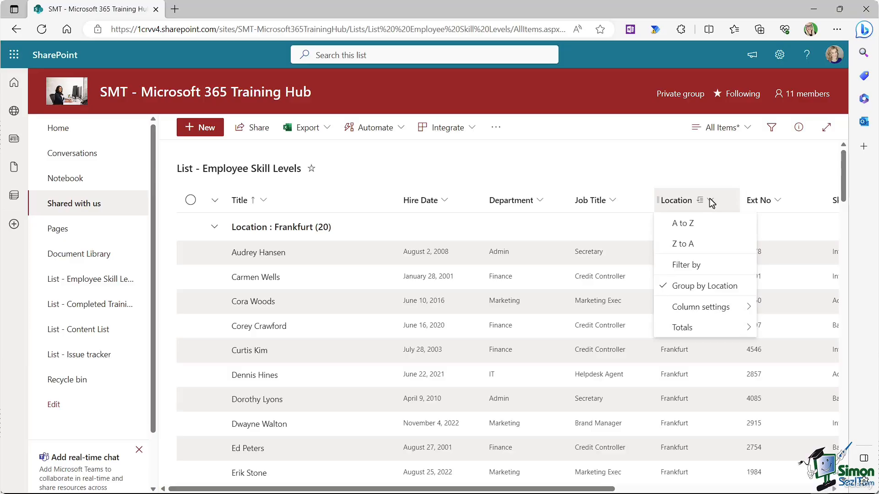
pyautogui.click(705, 288)
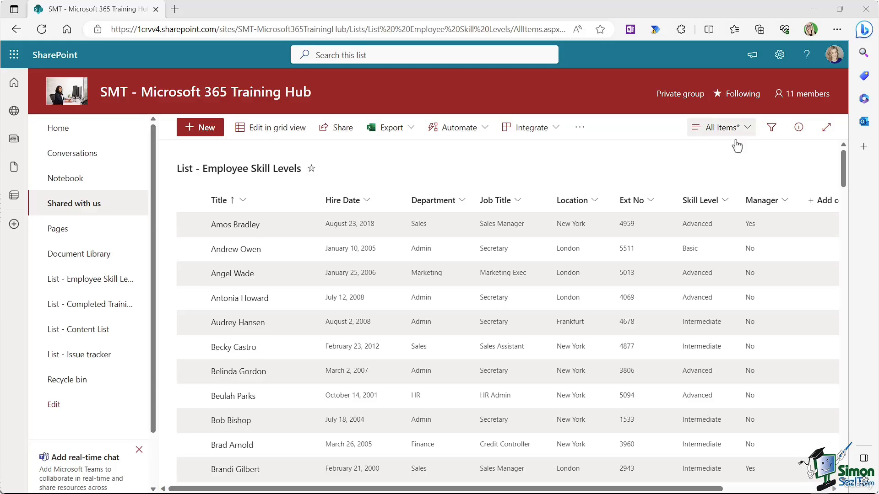
pyautogui.scroll(-5, 540, 248)
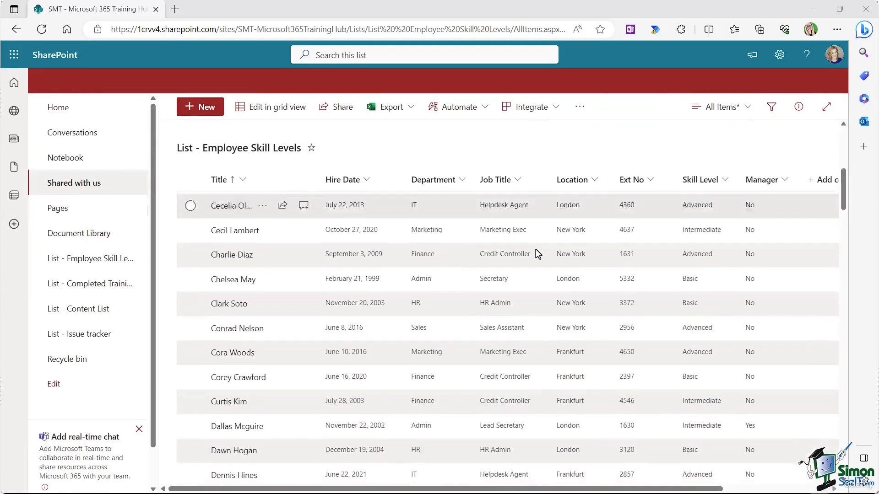
pyautogui.scroll(8, 535, 249)
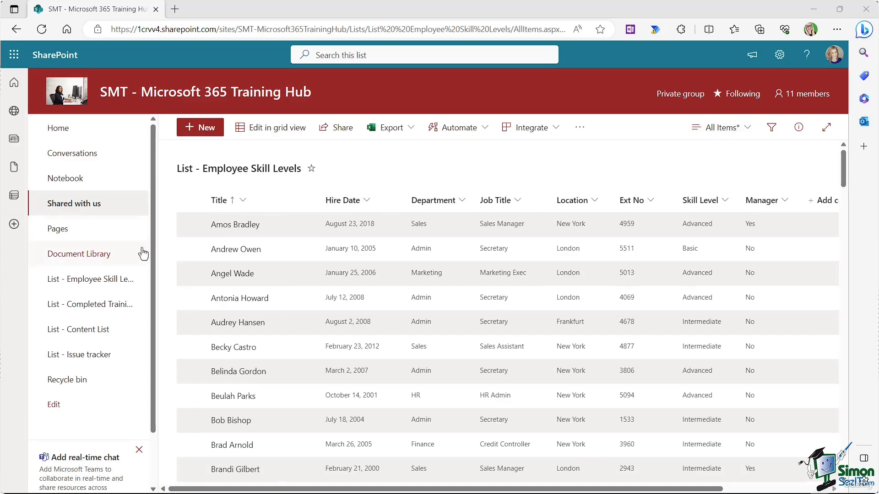
# Step: Reload Employee Skill Levels, visit List - Completed Training, then return to Employee Skill Levels
pyautogui.click(99, 279)
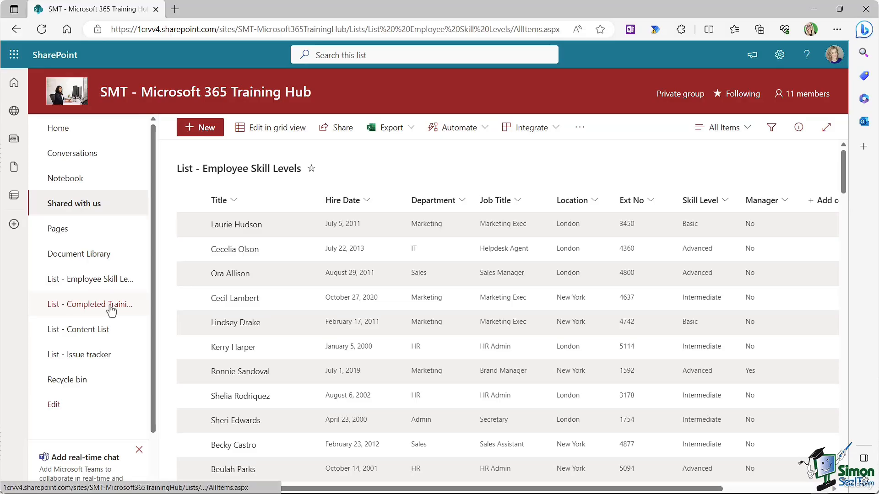
pyautogui.click(89, 307)
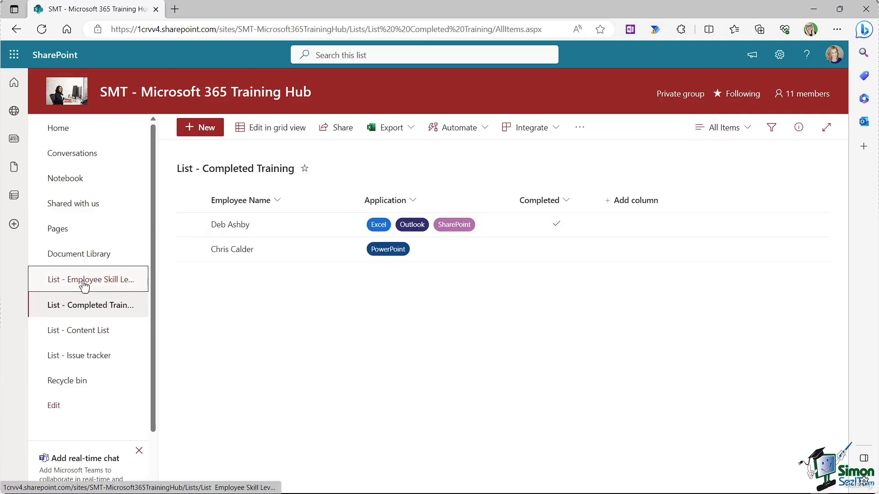
pyautogui.click(55, 282)
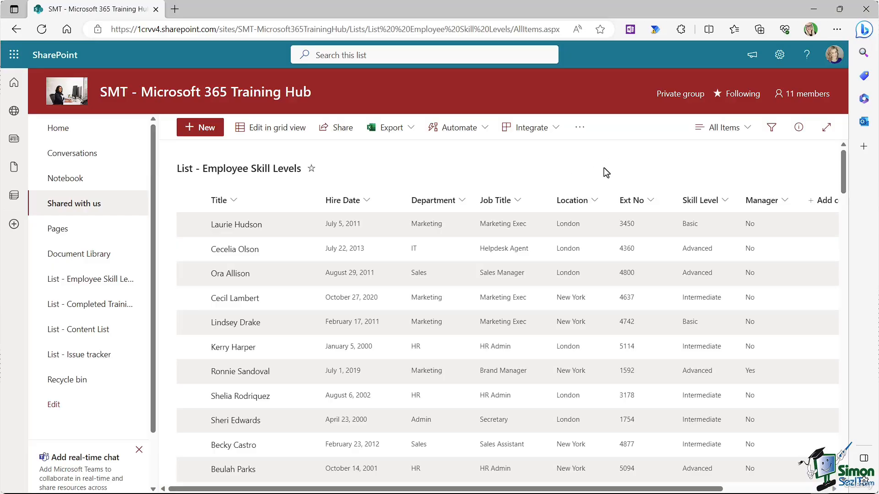
# Step: Open the All Items view selector for the Employee Skill Levels list
pyautogui.click(748, 131)
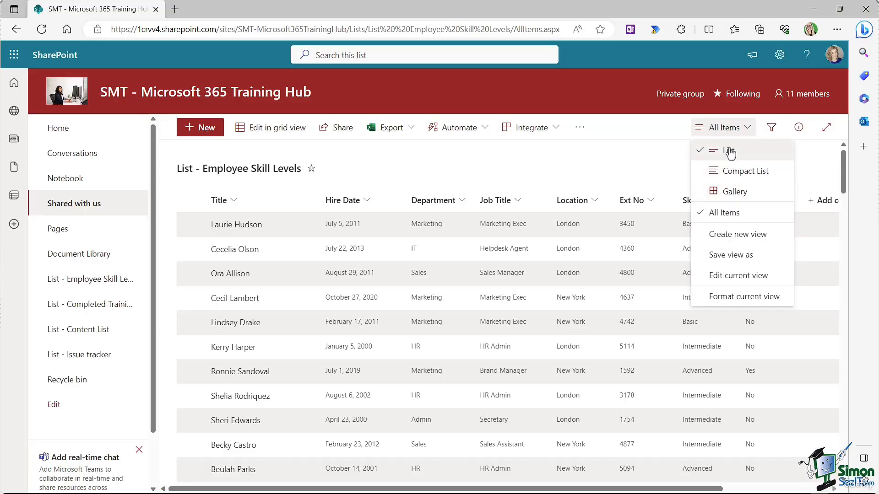
# Step: Switch the list to the Compact List layout and scroll to check the tighter rows
pyautogui.click(726, 172)
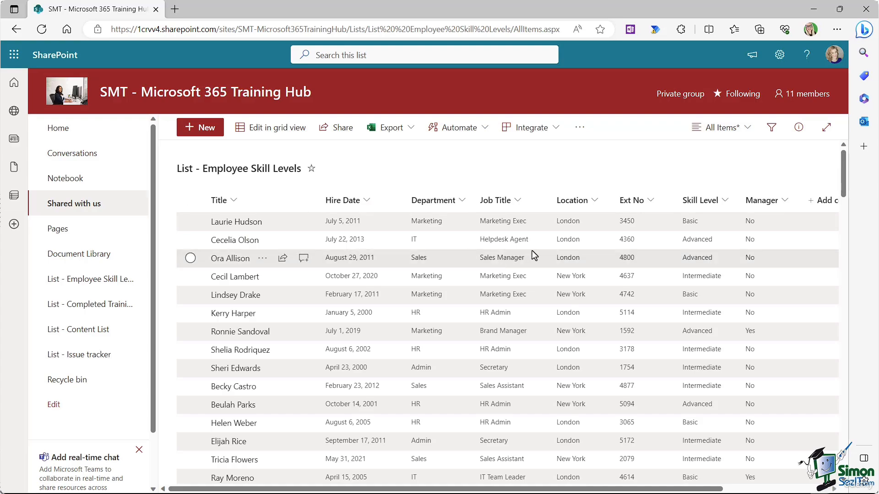
pyautogui.scroll(-5, 532, 251)
pyautogui.scroll(5, 532, 251)
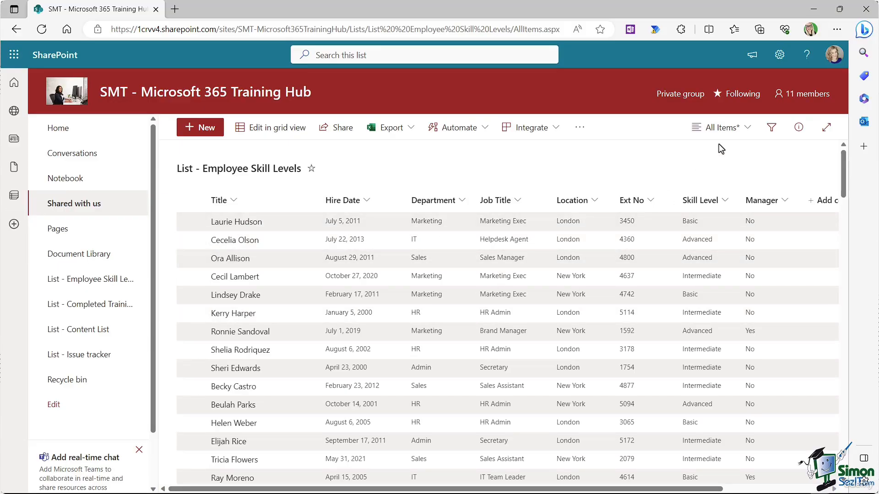
pyautogui.click(746, 129)
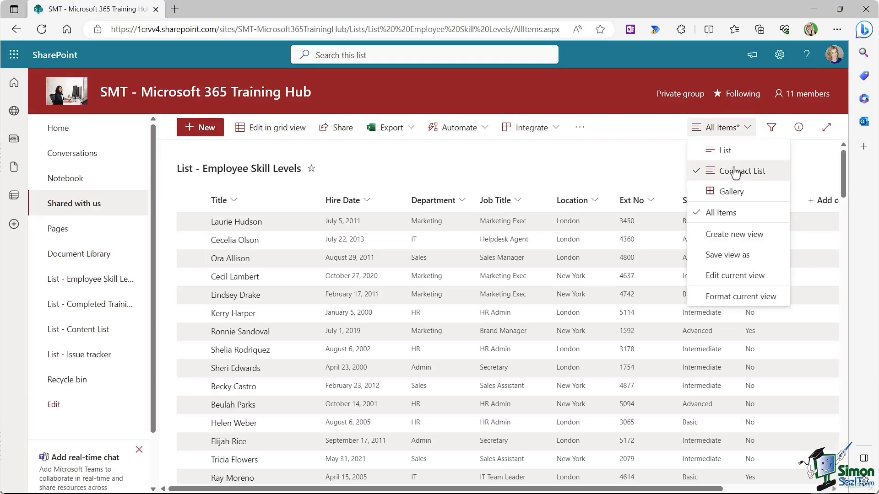
# Step: Switch to the Gallery layout and scroll through the employee cards
pyautogui.click(731, 192)
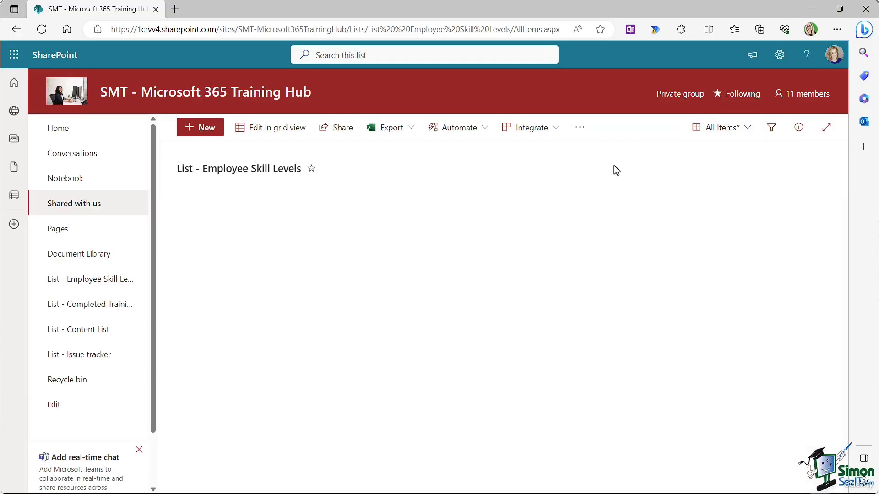
pyautogui.scroll(-2, 589, 167)
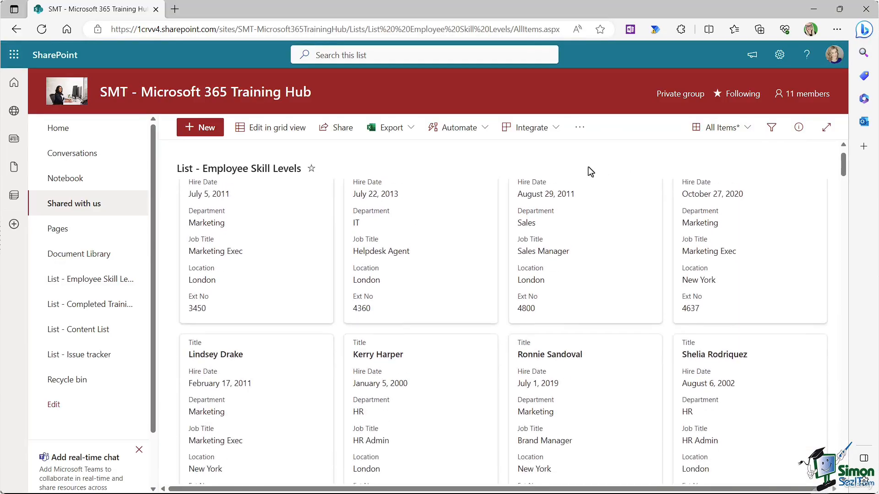
pyautogui.scroll(-3, 588, 167)
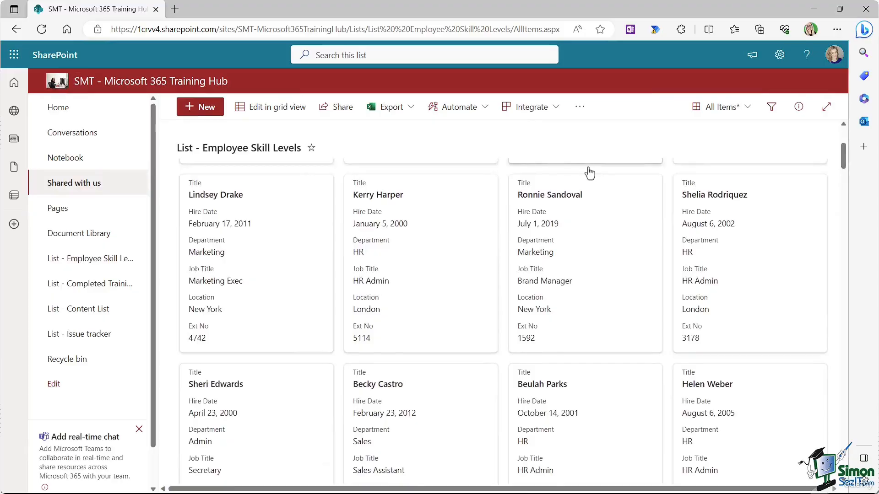
pyautogui.scroll(-2, 590, 173)
pyautogui.scroll(6, 590, 173)
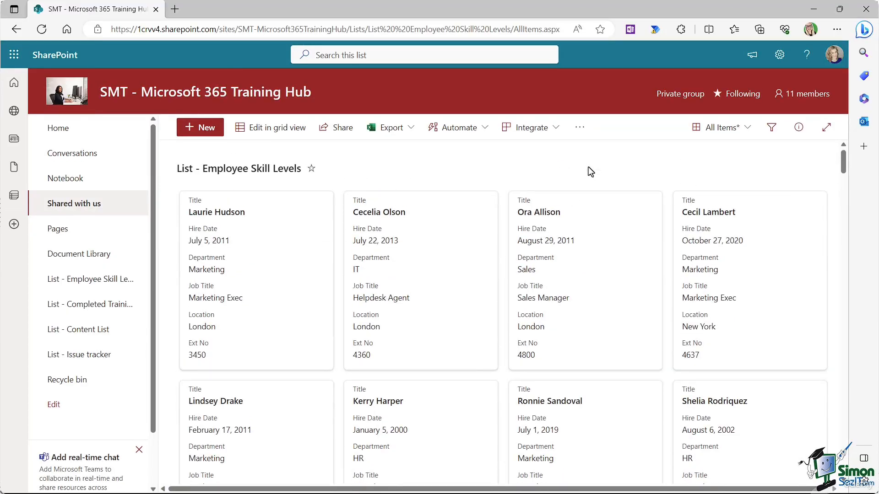
pyautogui.click(746, 128)
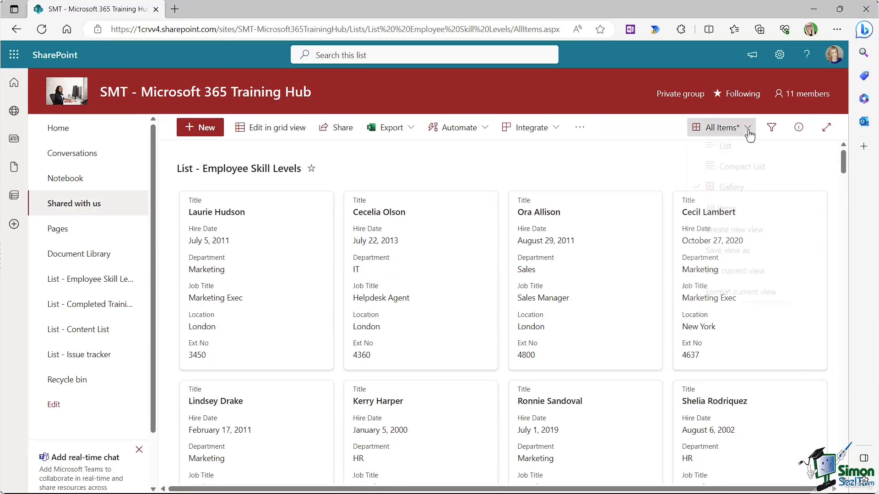
# Step: Switch back to the List layout, leaving the view options unchanged
pyautogui.click(724, 150)
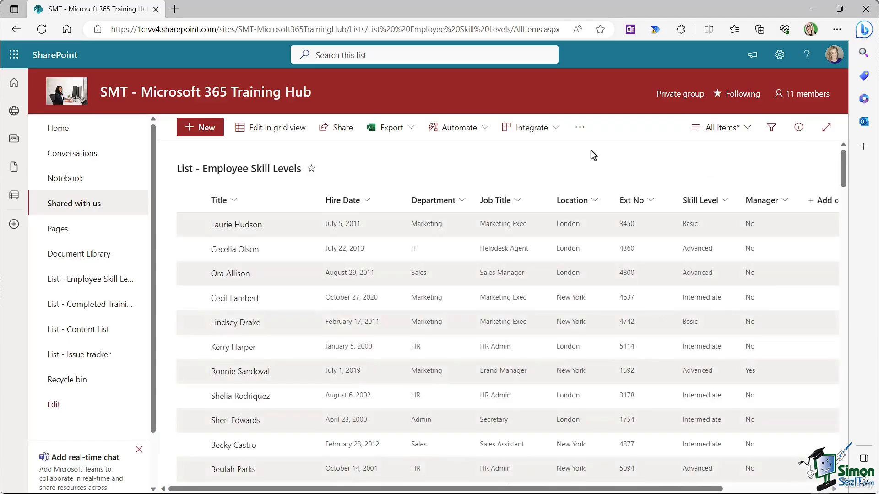
pyautogui.click(746, 131)
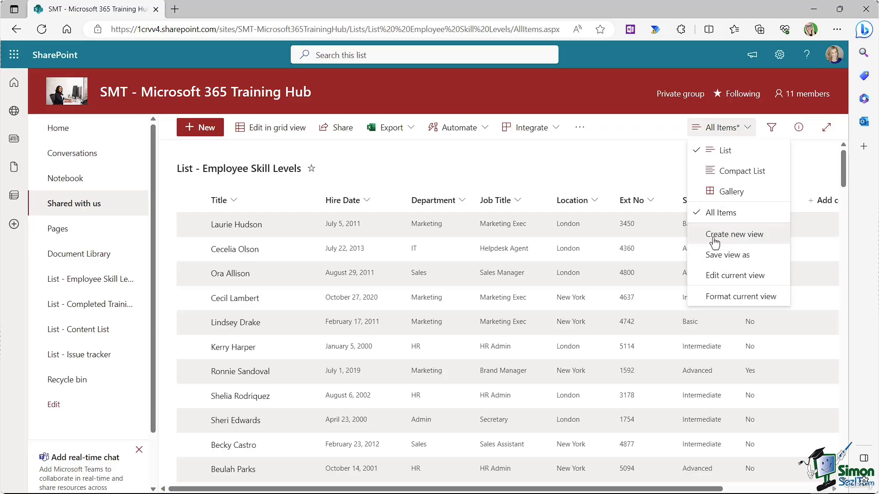
pyautogui.click(552, 166)
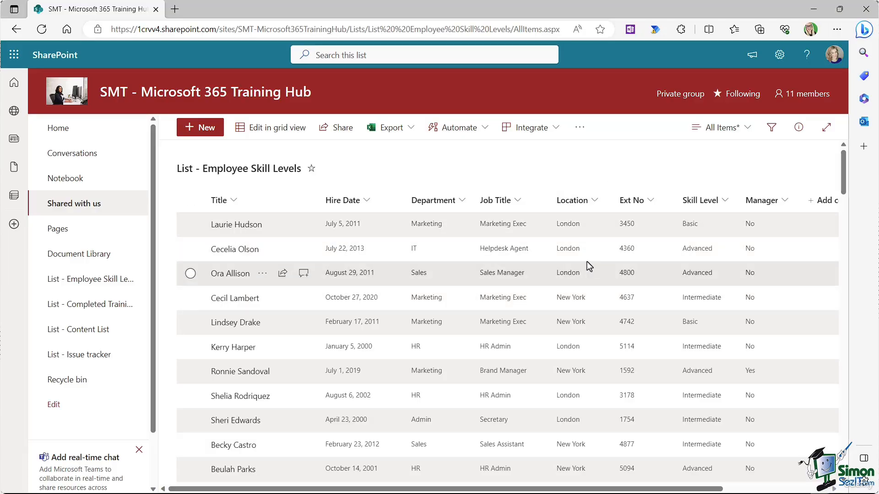
# Step: Filter Location to Frankfurt and London, excluding New York staff
pyautogui.click(595, 202)
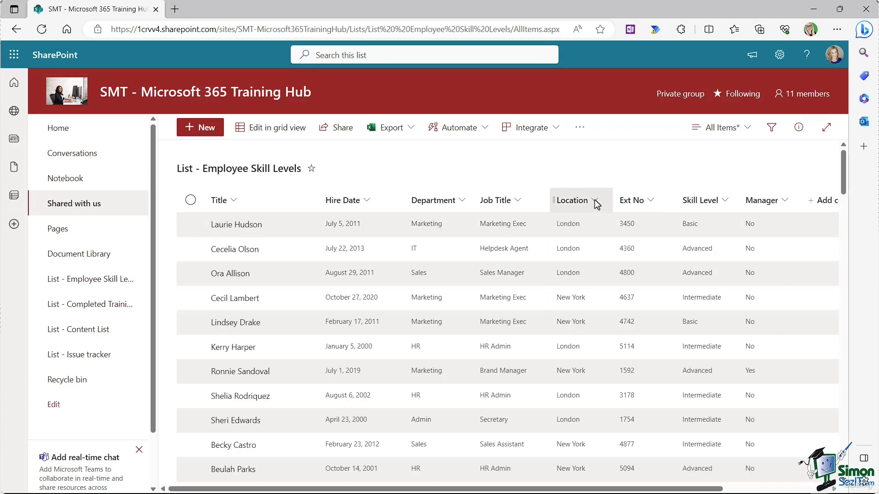
pyautogui.click(588, 265)
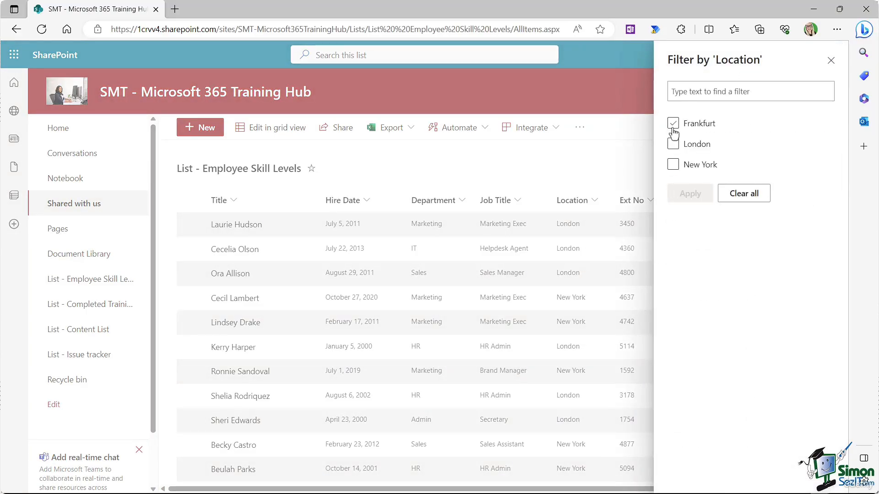
pyautogui.click(673, 123)
pyautogui.click(674, 144)
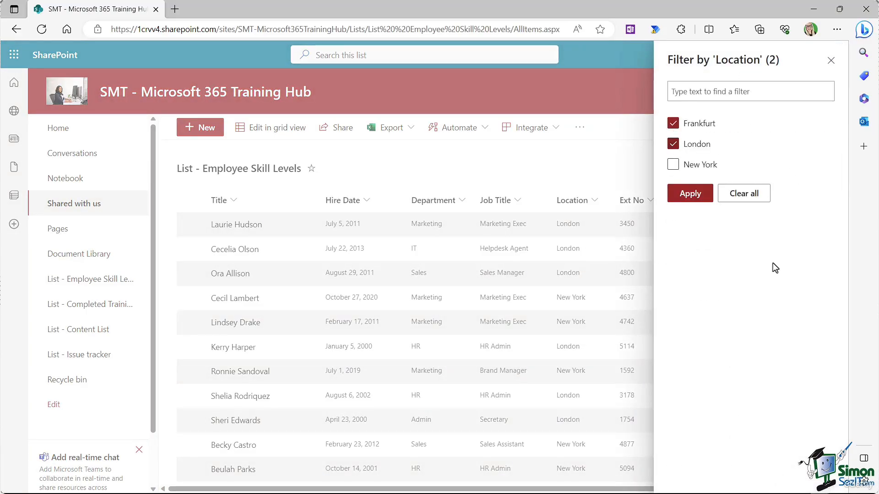
pyautogui.click(686, 197)
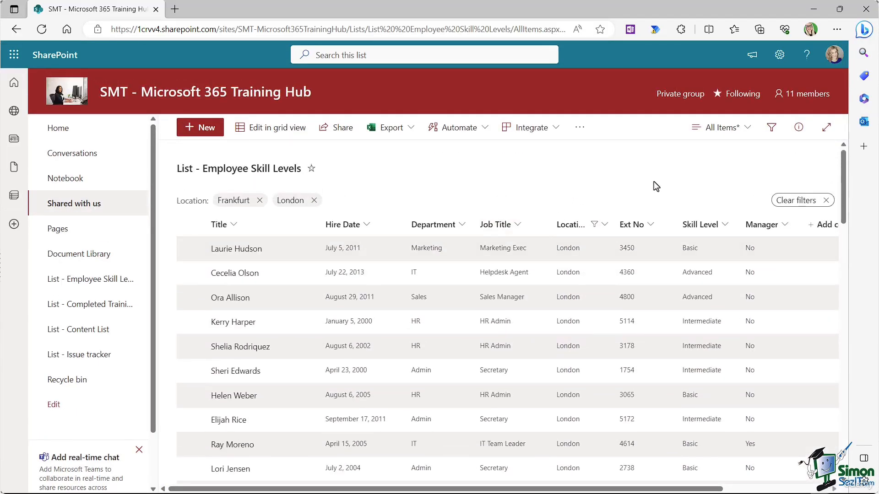
pyautogui.click(746, 130)
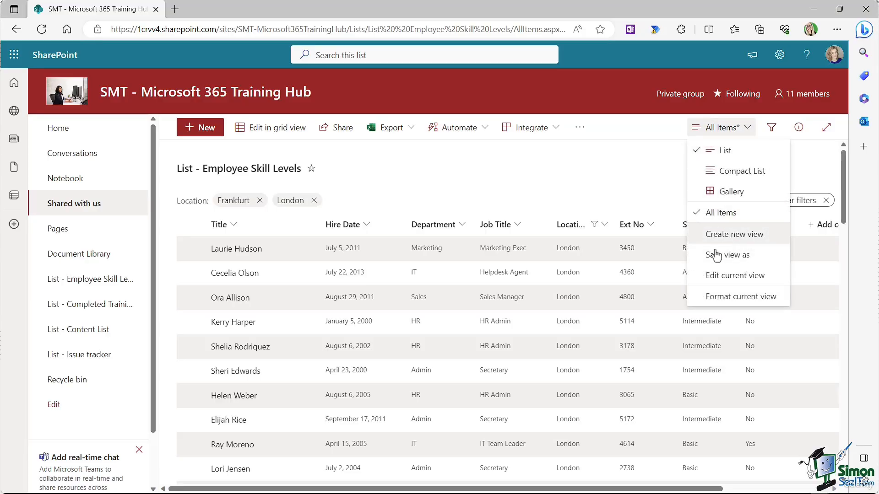
# Step: Save the filtered view as public view 'European Region Only'
pyautogui.click(760, 257)
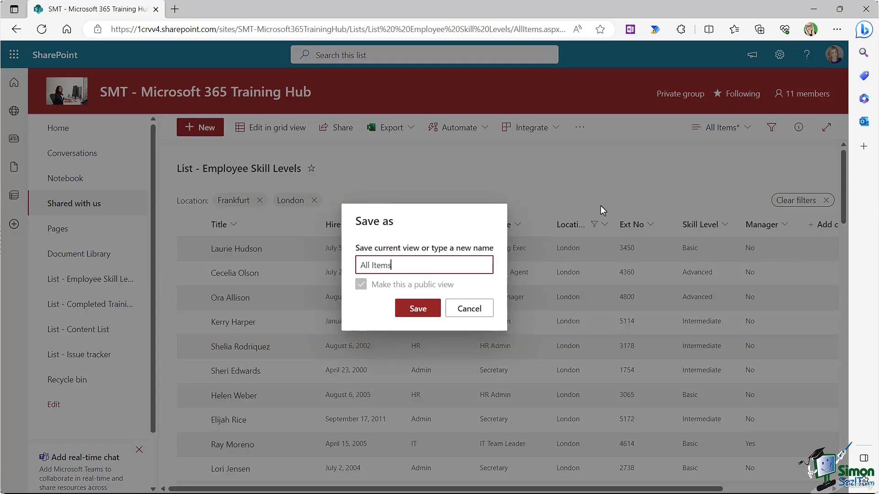
pyautogui.moveTo(402, 265); pyautogui.dragTo(350, 265)
pyautogui.write('European Region Only')
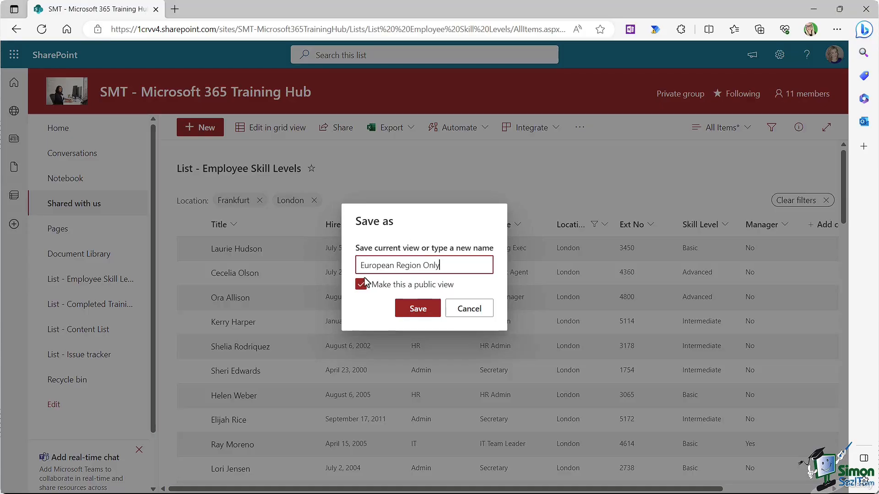
pyautogui.click(413, 308)
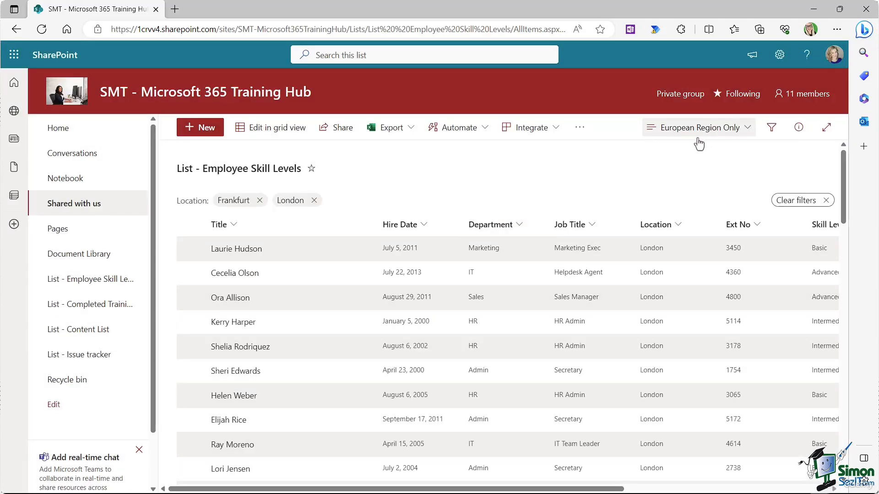
pyautogui.click(748, 131)
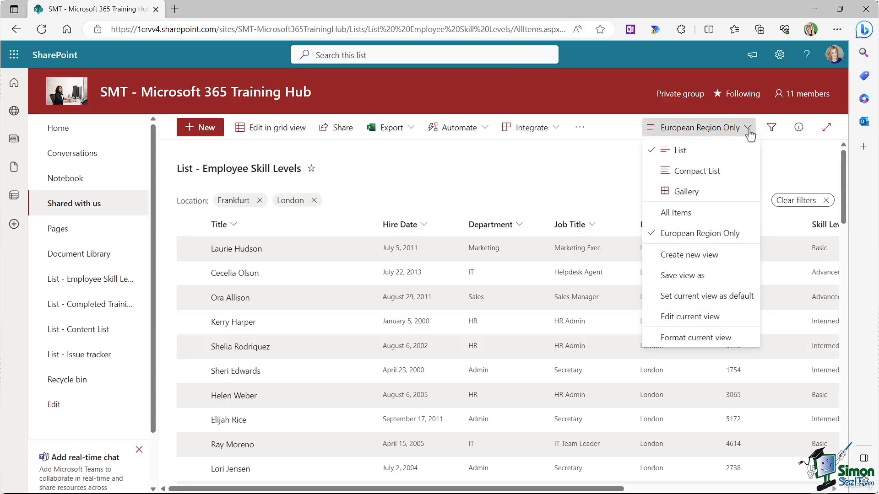
pyautogui.click(683, 213)
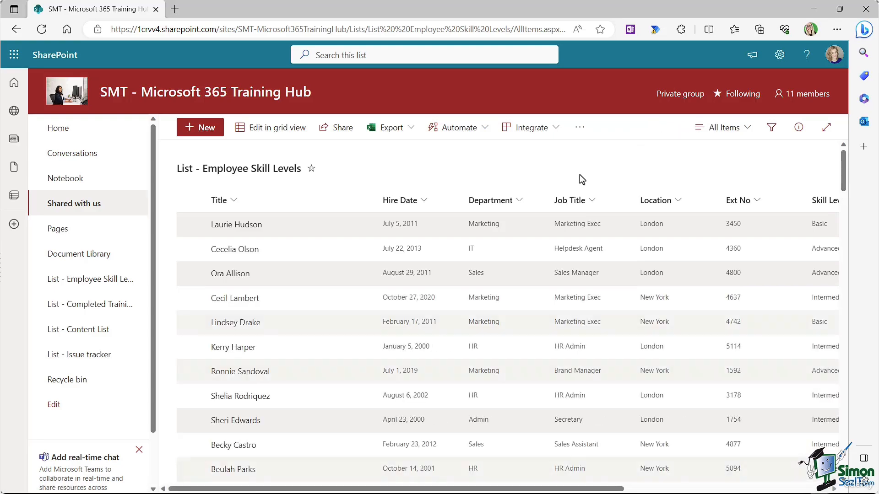
pyautogui.click(747, 129)
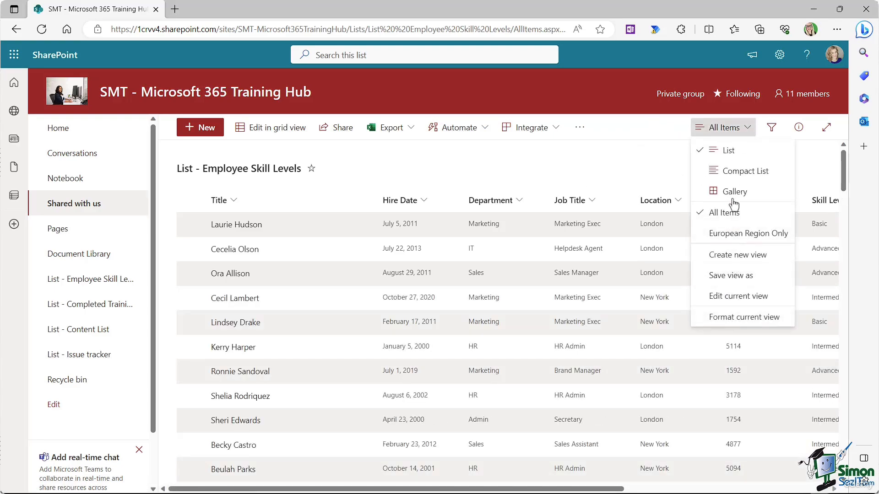
pyautogui.click(729, 234)
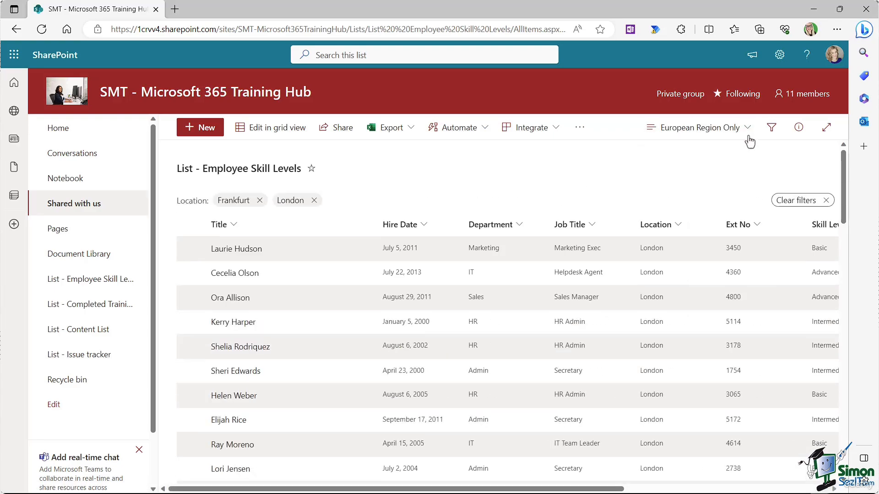
pyautogui.click(748, 133)
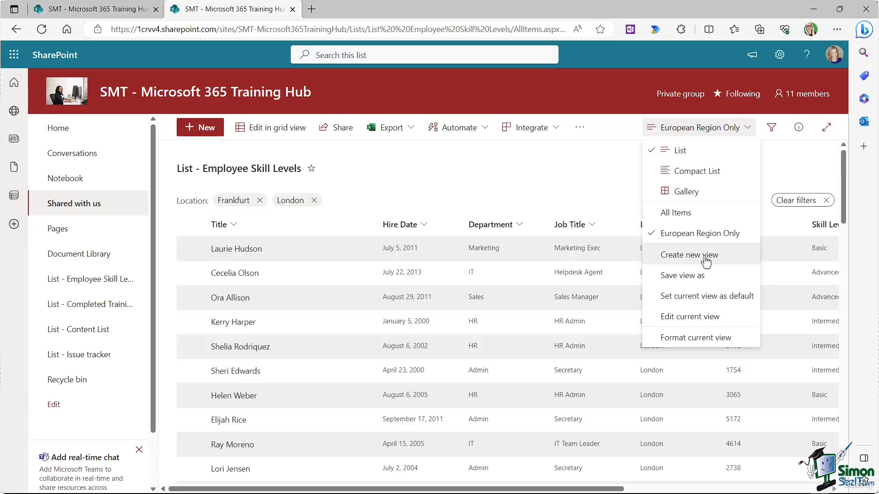
# Step: Filter the European Region Only view's Skill Level column to Advanced
pyautogui.click(588, 185)
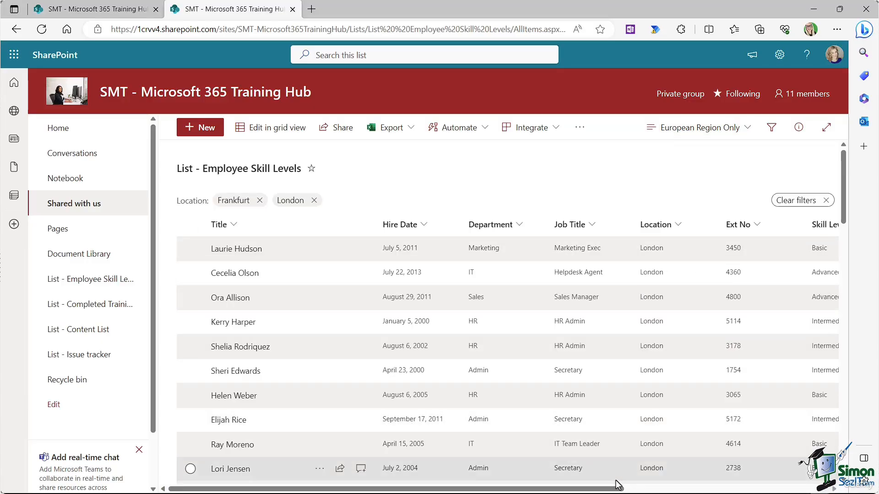
pyautogui.moveTo(617, 488); pyautogui.dragTo(769, 488)
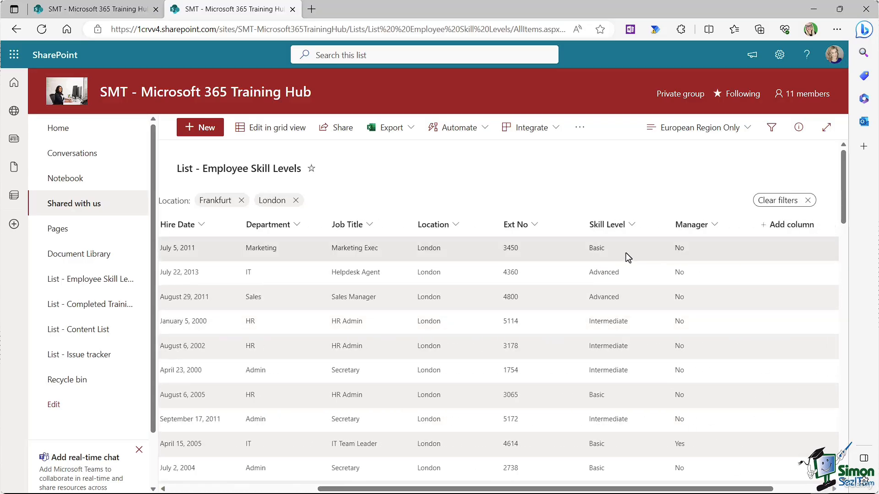
pyautogui.click(632, 225)
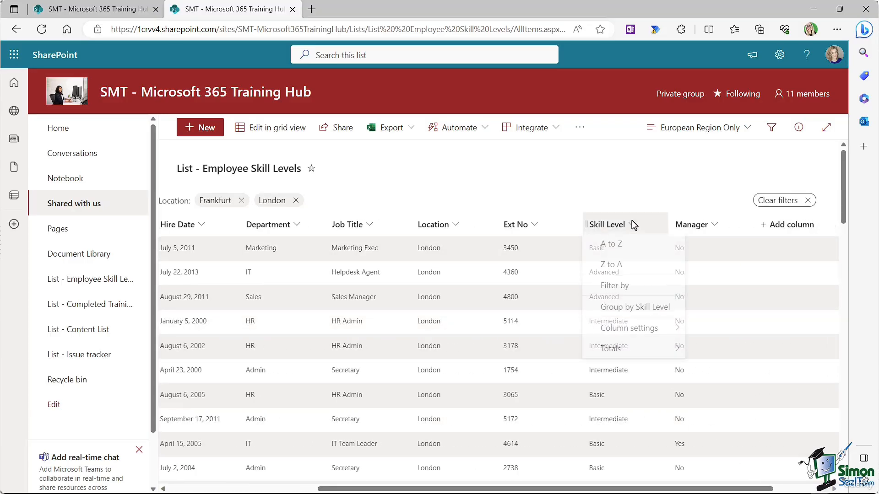
pyautogui.click(611, 288)
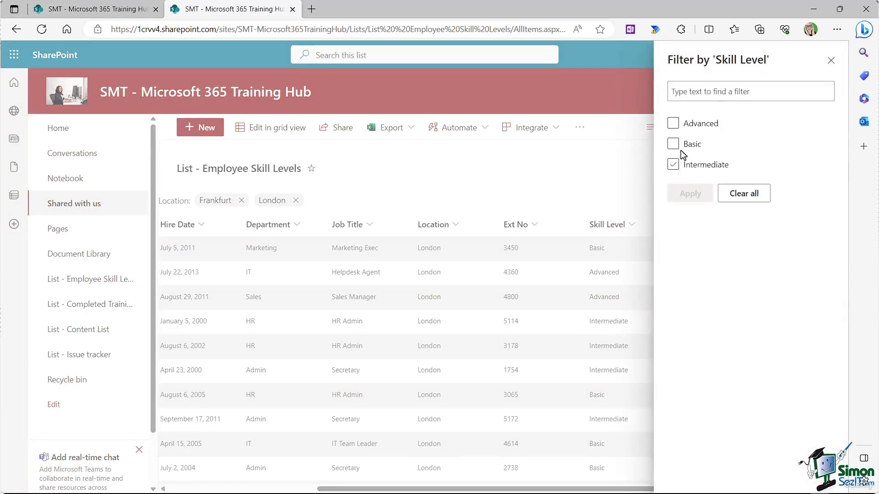
pyautogui.click(673, 124)
pyautogui.click(690, 201)
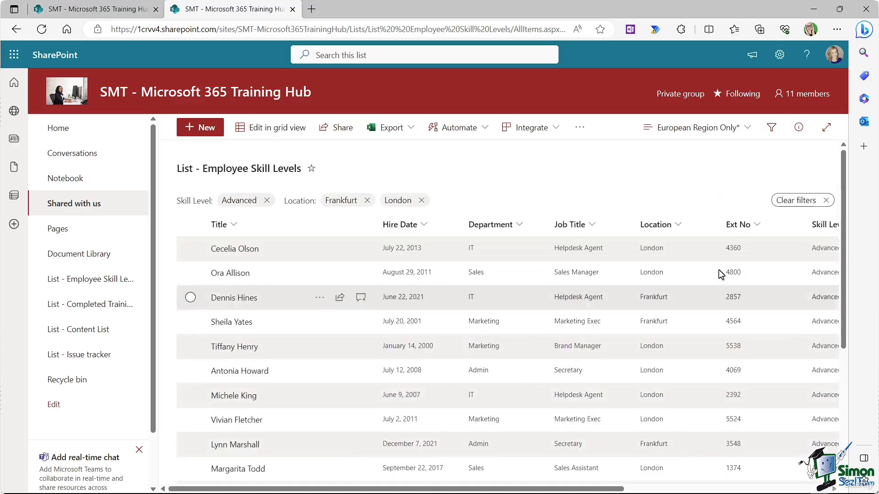
# Step: Create a new public list view named 'Advanced Skill Level' from the filtered list
pyautogui.click(746, 129)
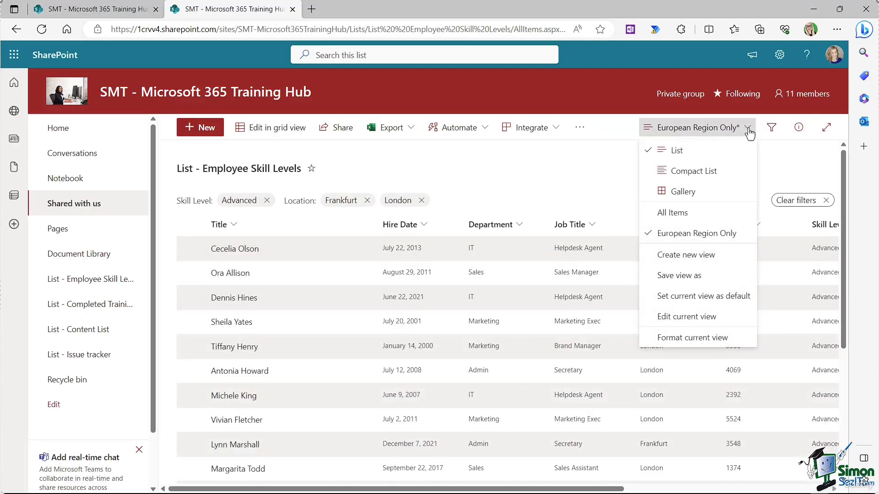
pyautogui.click(709, 257)
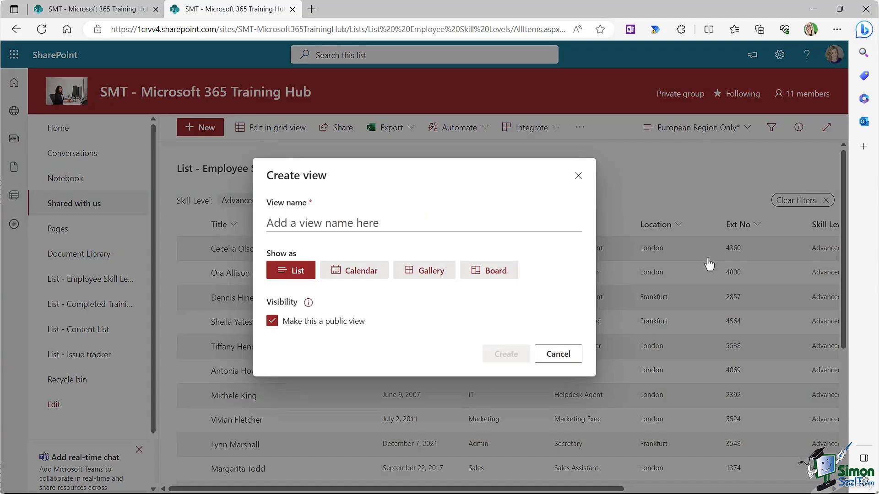
pyautogui.write('Advanced Skill Level')
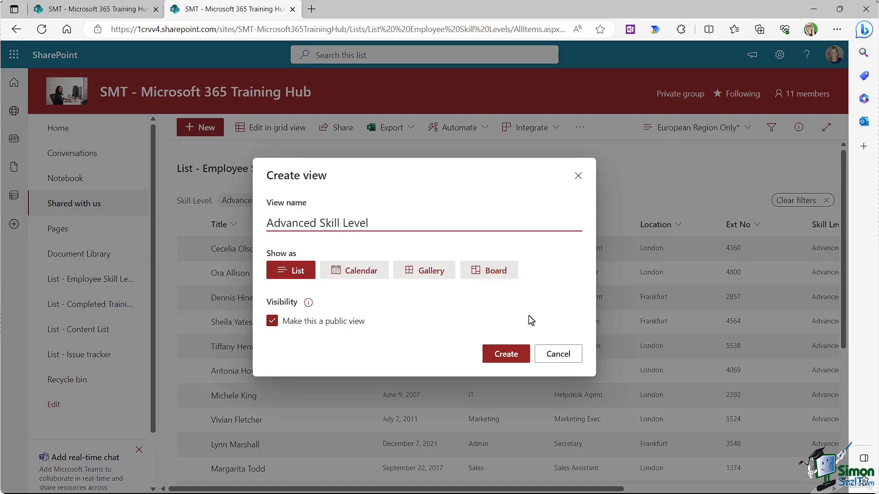
pyautogui.click(506, 354)
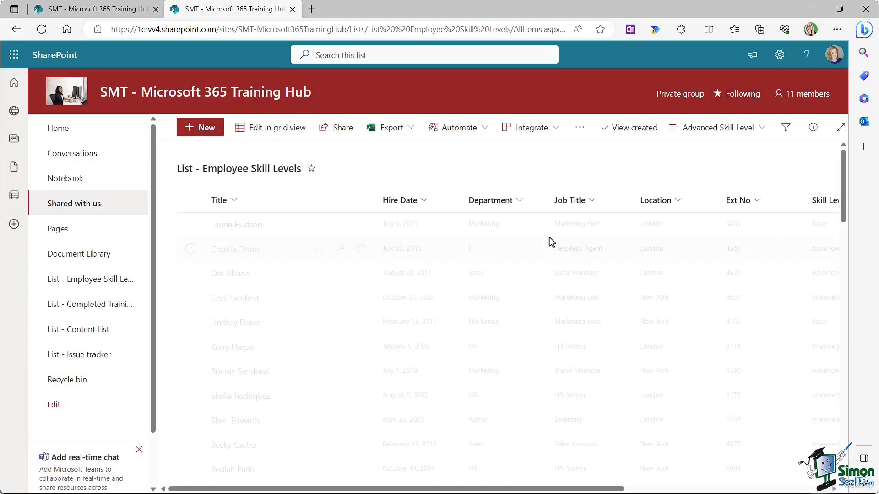
pyautogui.click(747, 129)
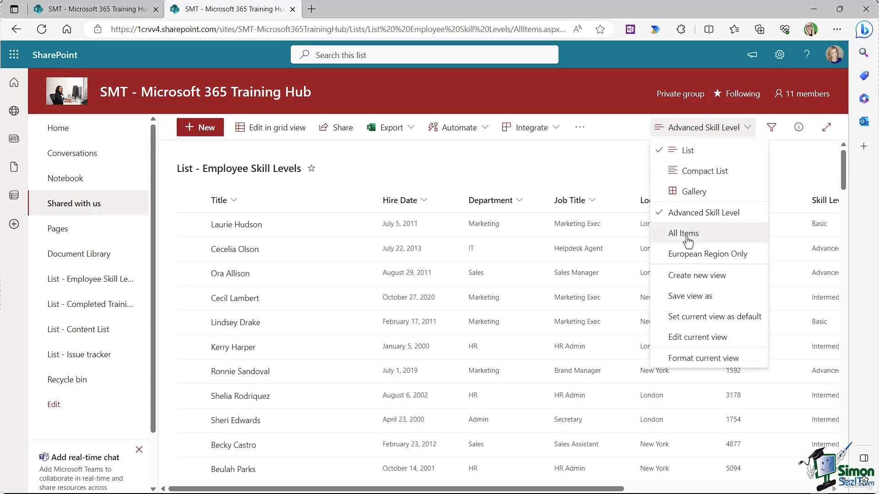
pyautogui.click(691, 254)
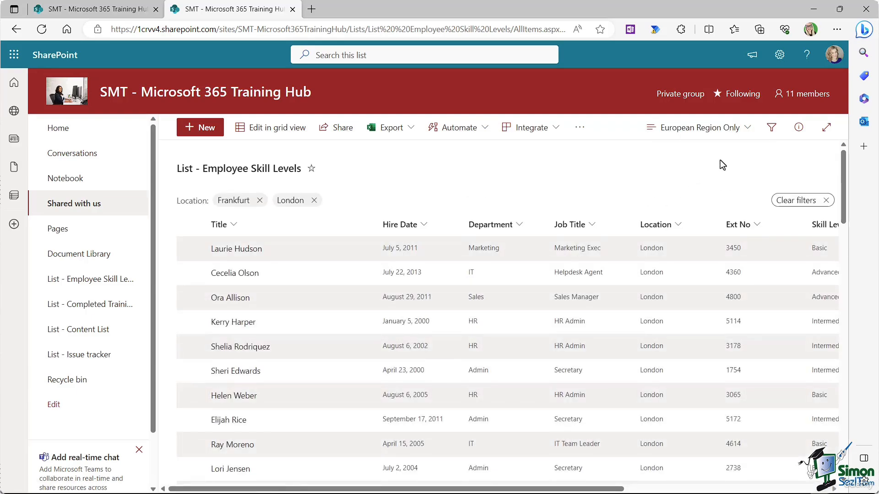
pyautogui.click(748, 130)
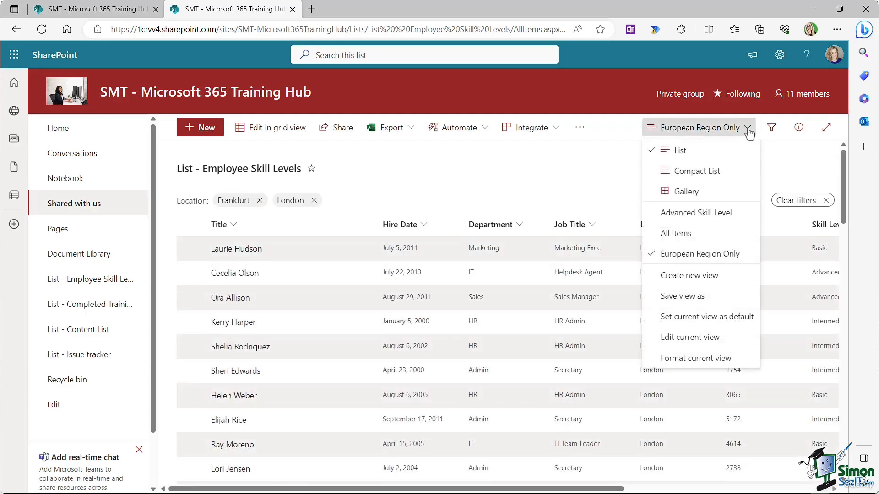
pyautogui.click(705, 215)
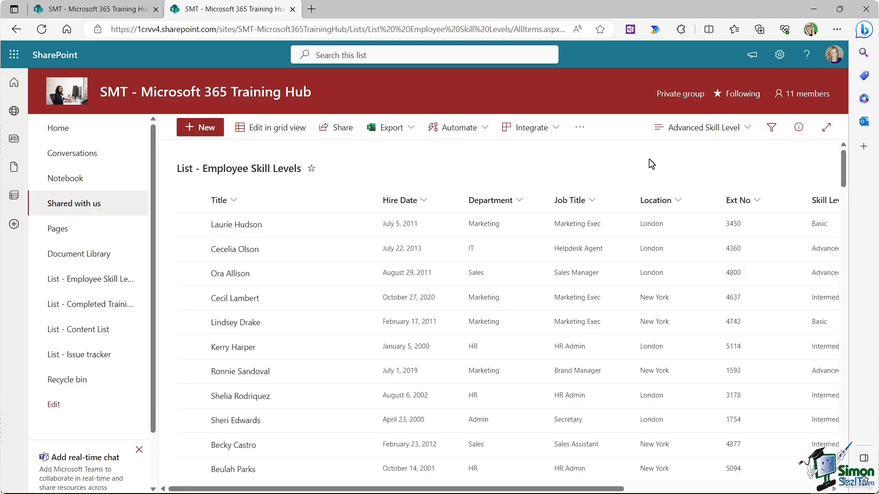
pyautogui.click(747, 129)
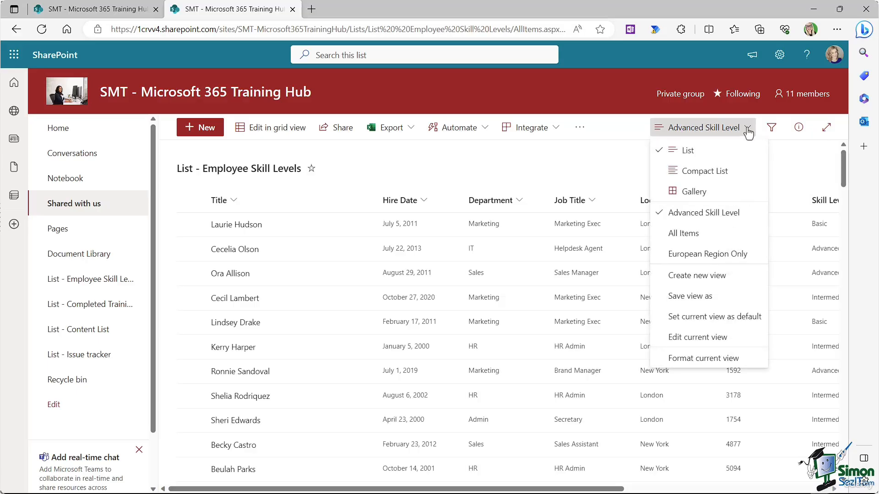
# Step: Delete the Advanced Skill Level view and check that All Items and European Region Only remain
pyautogui.click(722, 337)
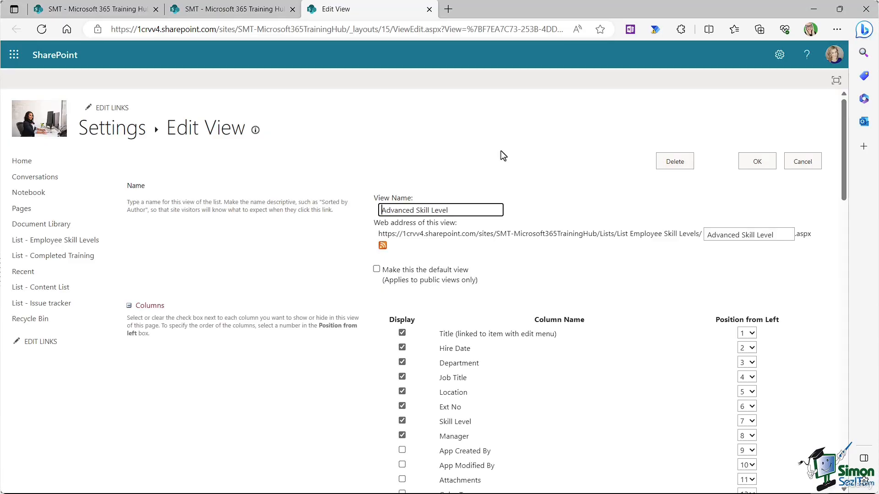
pyautogui.click(681, 165)
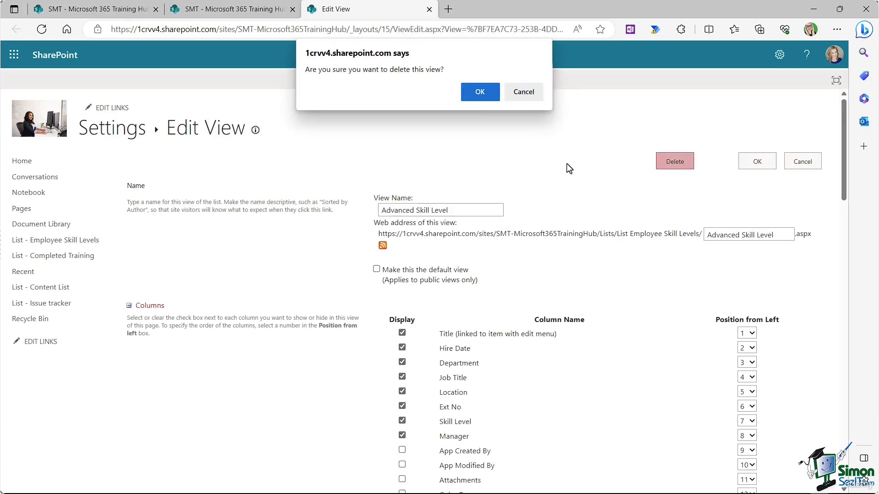
pyautogui.click(478, 94)
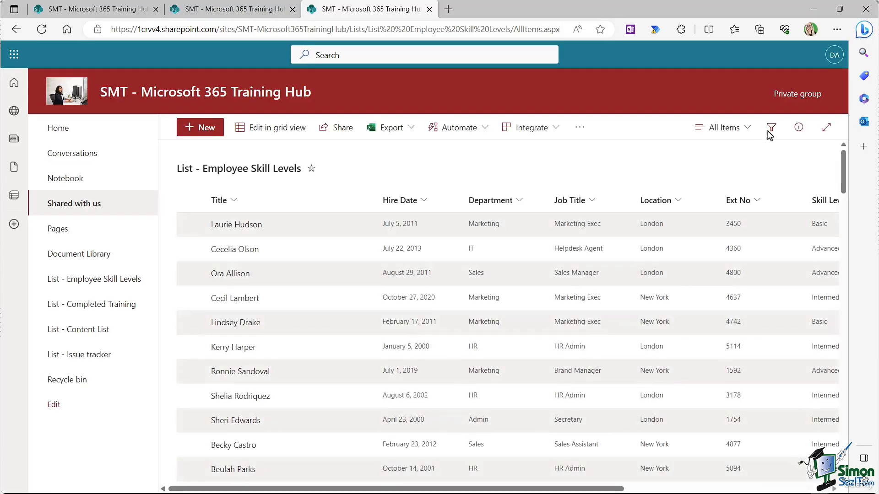
pyautogui.click(747, 129)
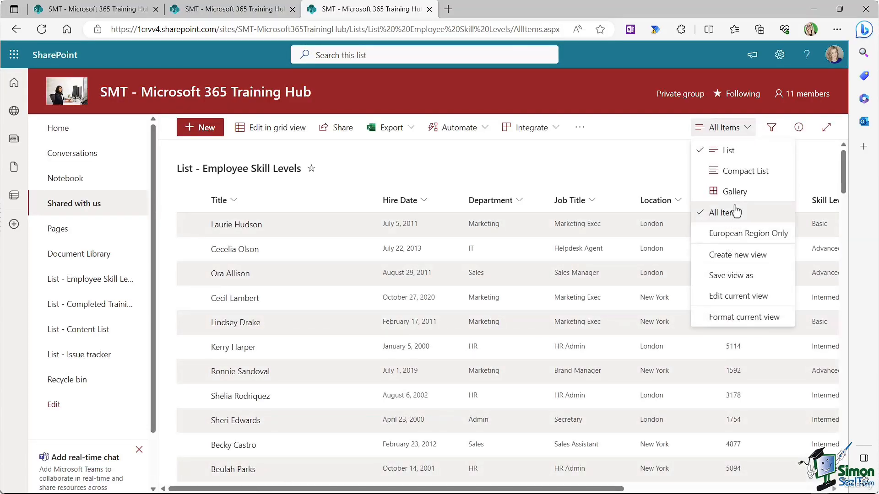
# Step: Switch to the European Region Only view and open its Edit View settings
pyautogui.click(617, 153)
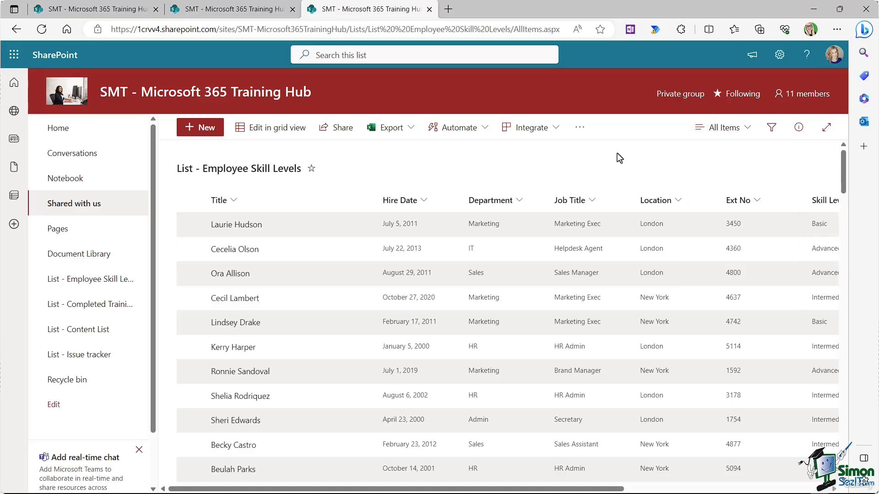
pyautogui.click(724, 129)
pyautogui.click(718, 233)
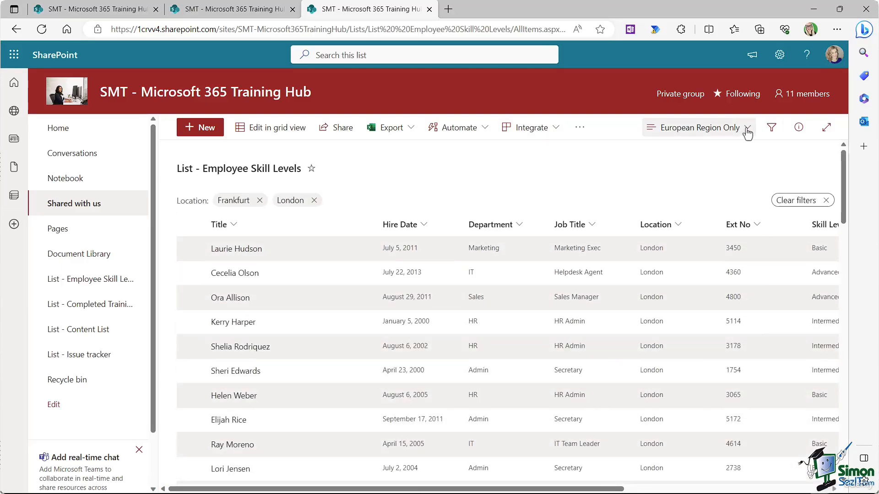
pyautogui.click(739, 129)
pyautogui.click(691, 316)
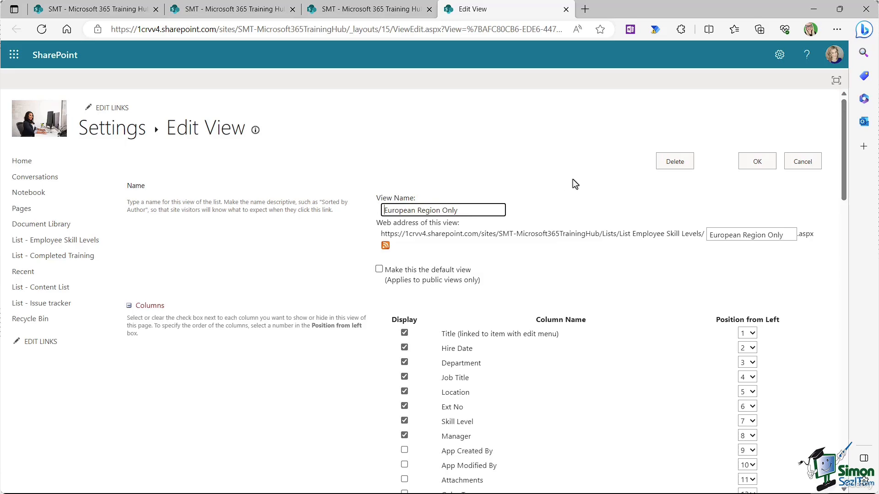
# Step: Keep Title in position 1 and tick Attachments among the displayed columns
pyautogui.scroll(-4, 572, 179)
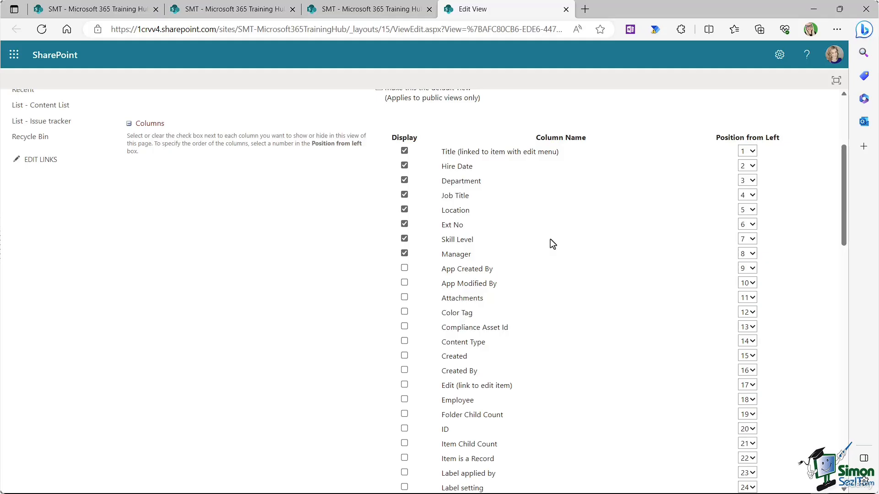
pyautogui.click(751, 151)
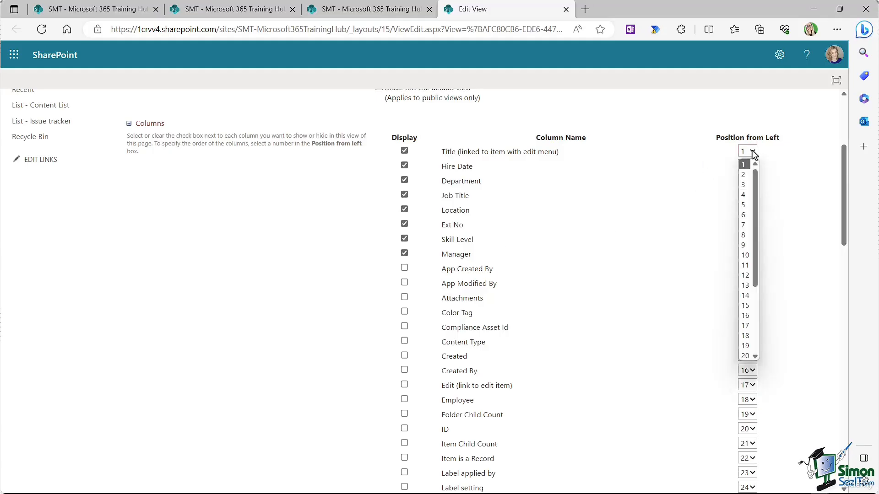
pyautogui.click(594, 185)
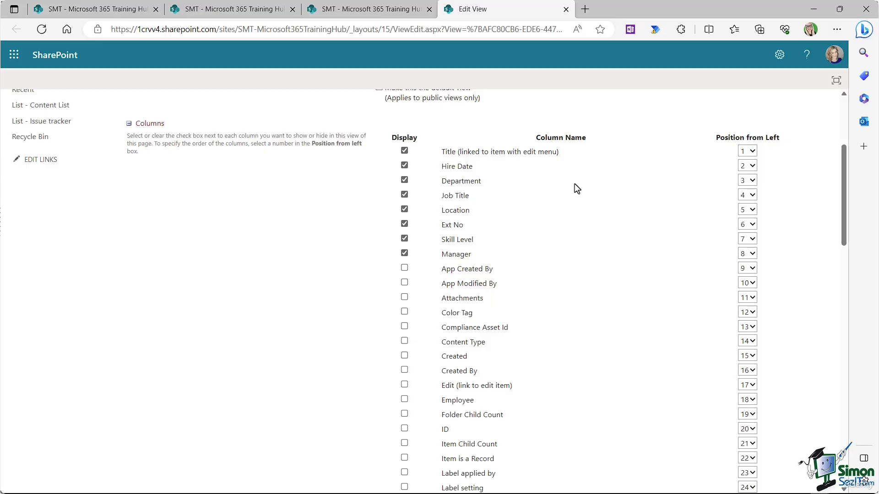
pyautogui.scroll(-3, 575, 183)
pyautogui.scroll(-3, 515, 286)
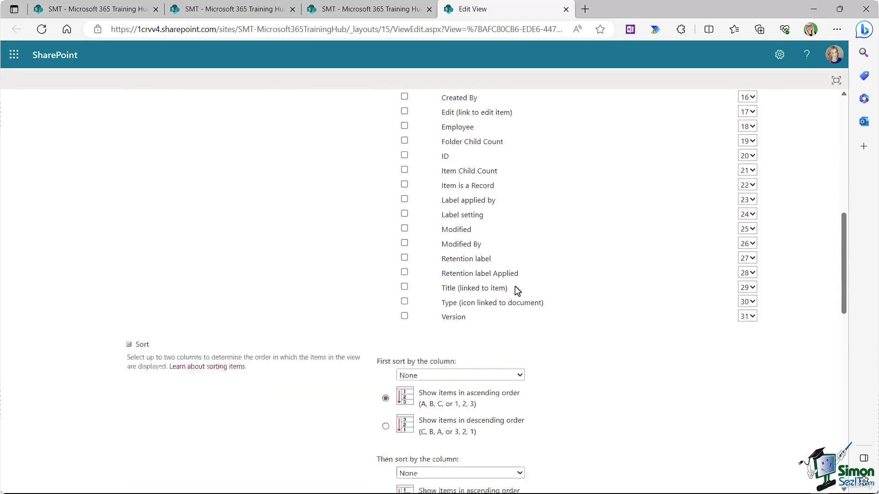
pyautogui.scroll(5, 515, 286)
pyautogui.scroll(-2, 506, 244)
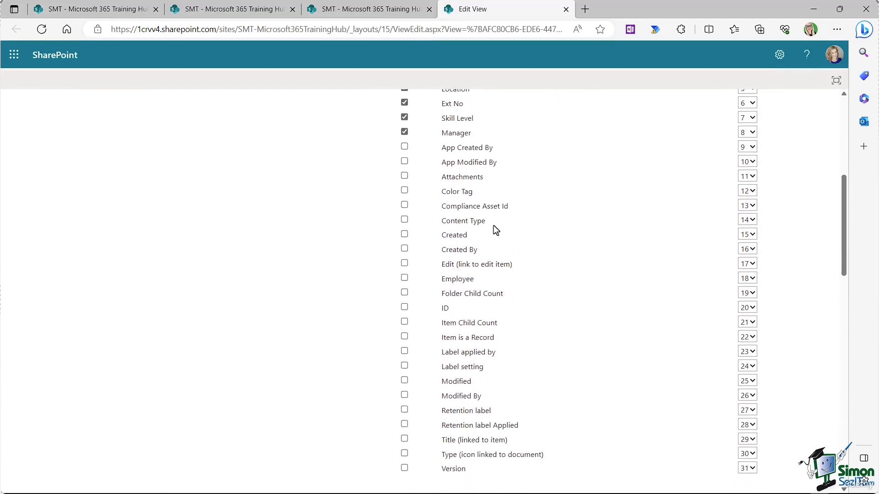
pyautogui.click(404, 176)
pyautogui.scroll(-6, 558, 201)
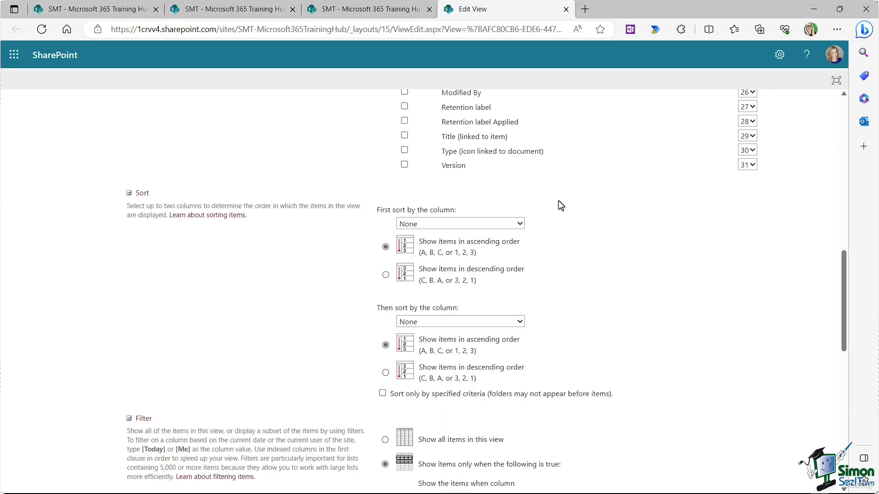
pyautogui.scroll(-1, 558, 201)
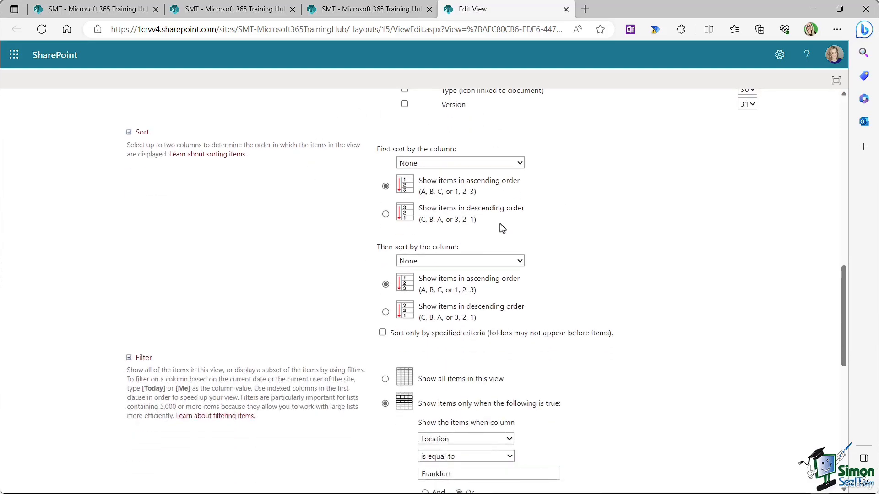
pyautogui.scroll(-1, 568, 204)
pyautogui.scroll(1, 567, 204)
# Step: Sort the view first by Title (linked to item), then by Location
pyautogui.click(520, 163)
pyautogui.scroll(-3, 498, 278)
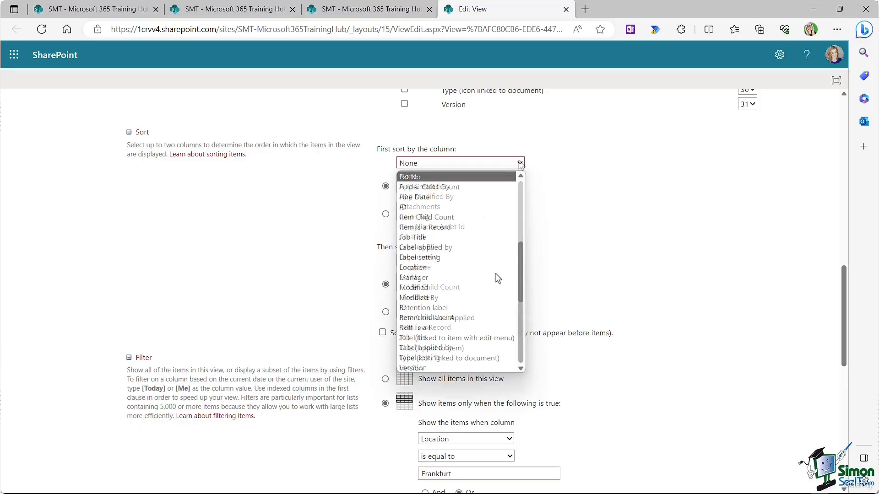
pyautogui.click(404, 349)
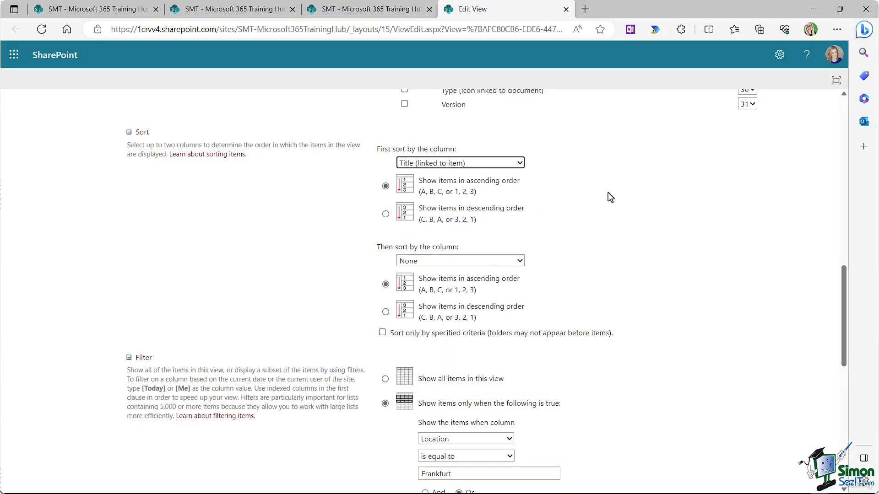
pyautogui.scroll(-1, 608, 192)
pyautogui.click(520, 200)
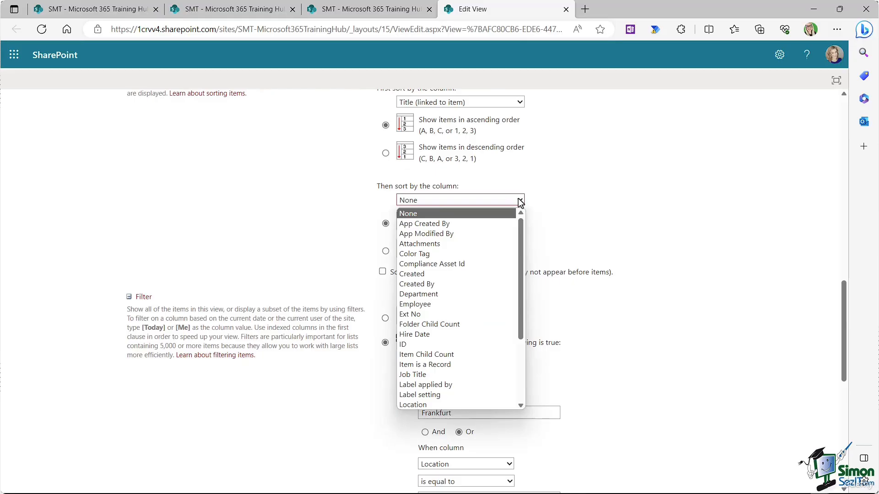
pyautogui.click(421, 405)
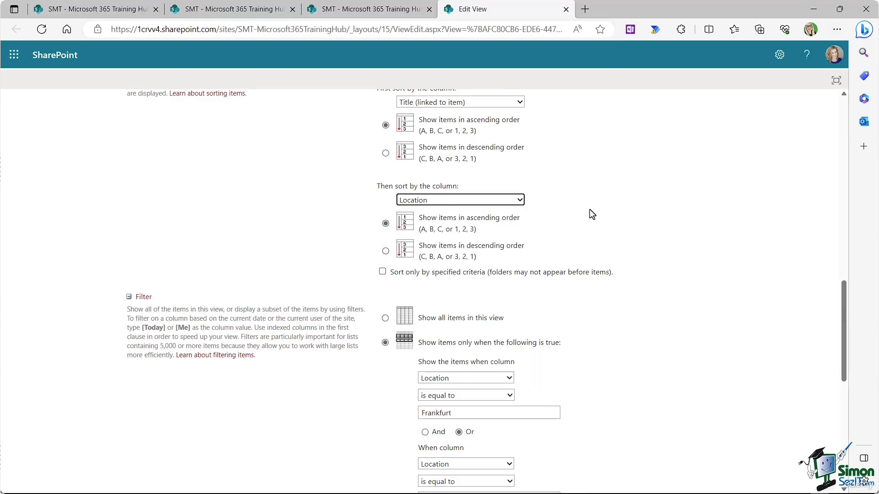
# Step: Save the edited European Region Only view
pyautogui.scroll(-3, 589, 210)
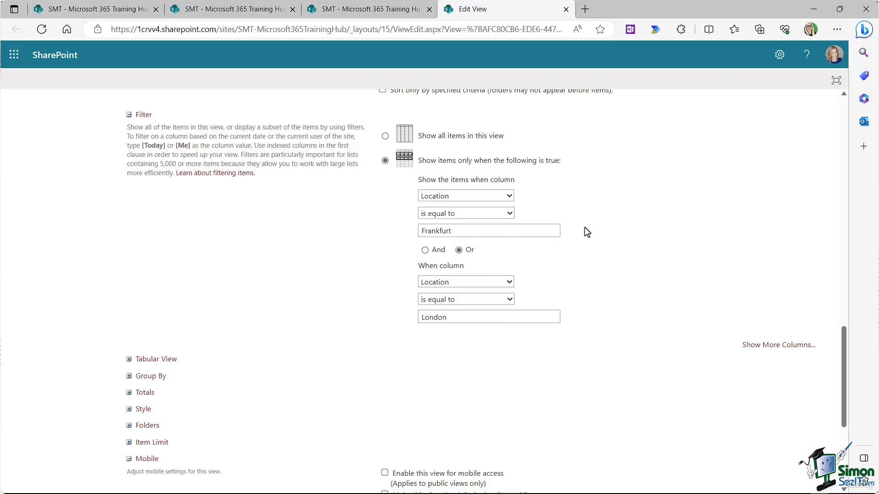
pyautogui.scroll(-1, 628, 232)
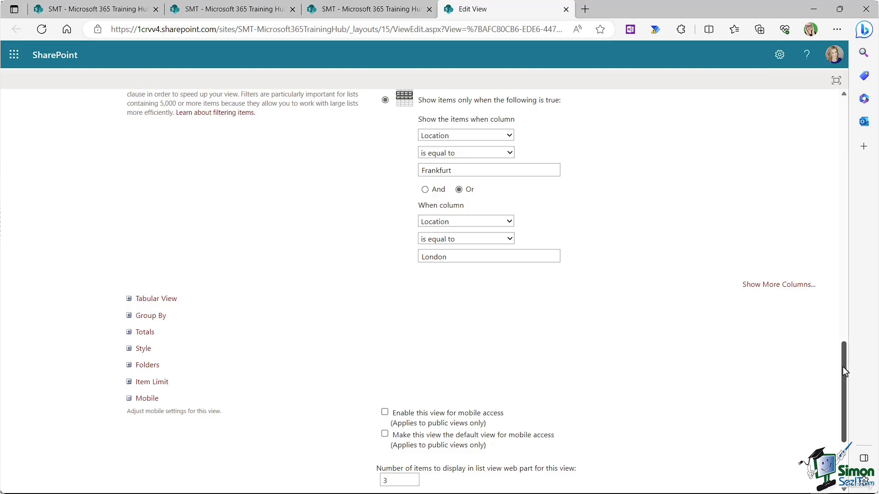
pyautogui.moveTo(842, 366); pyautogui.dragTo(822, 103)
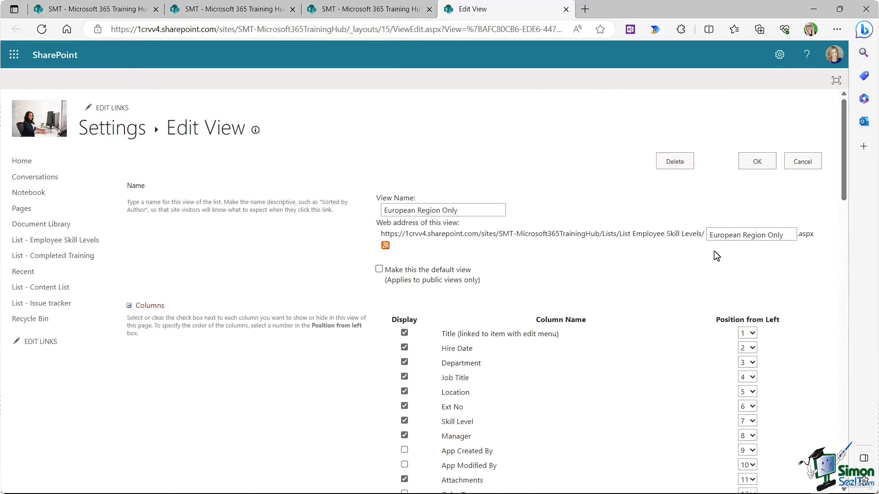
pyautogui.click(758, 163)
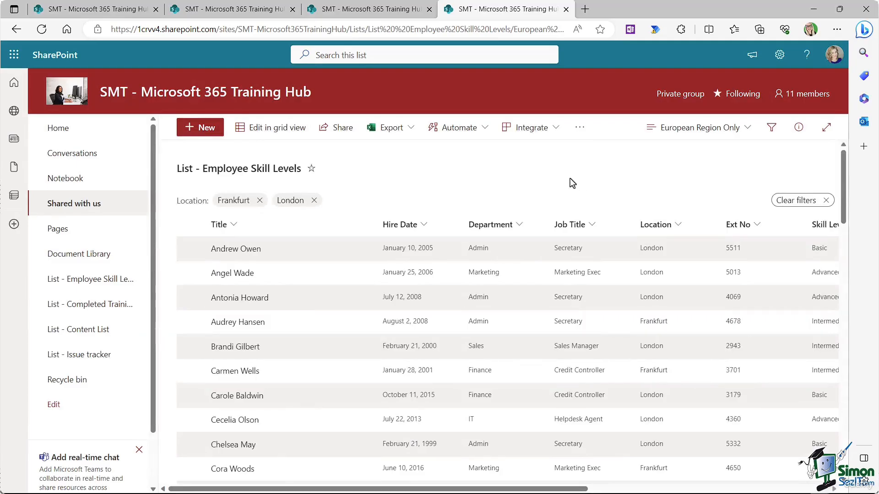
# Step: Scroll through the Employee Skill Levels list to review its rows
pyautogui.scroll(-1, 657, 188)
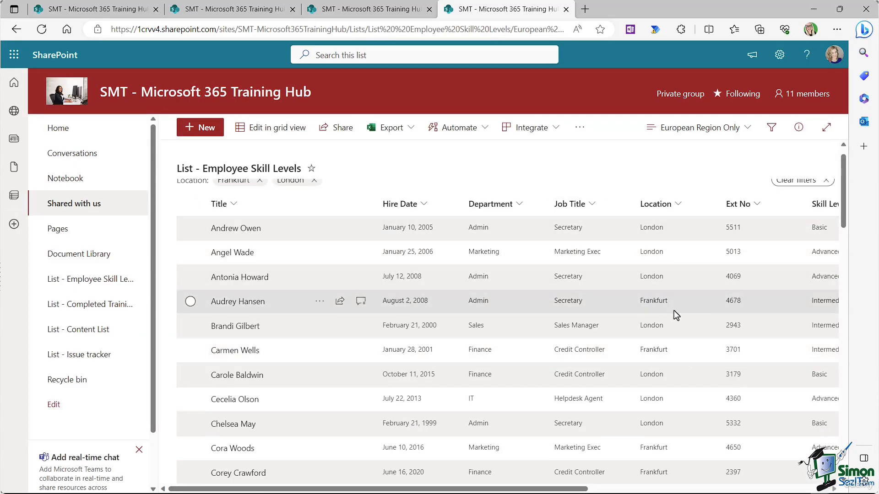
pyautogui.scroll(1, 428, 180)
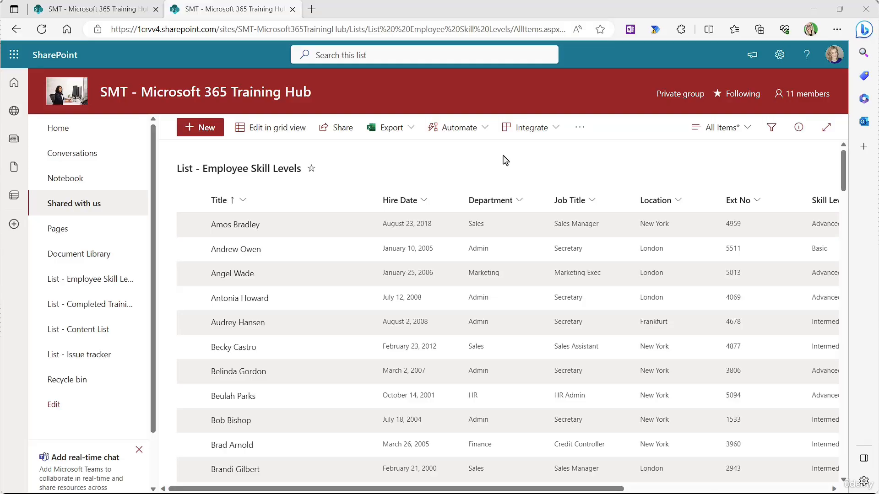
# Step: Open the All Items views menu for the Employee Skill Levels list
pyautogui.click(746, 133)
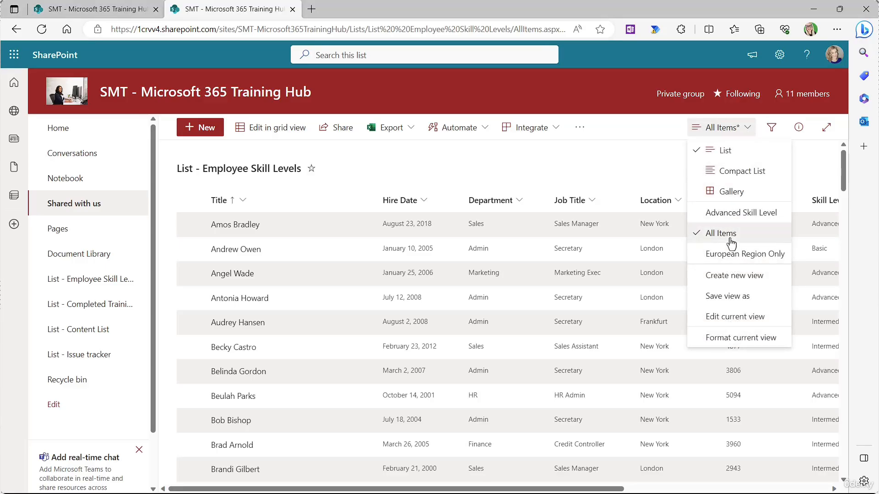
pyautogui.click(597, 102)
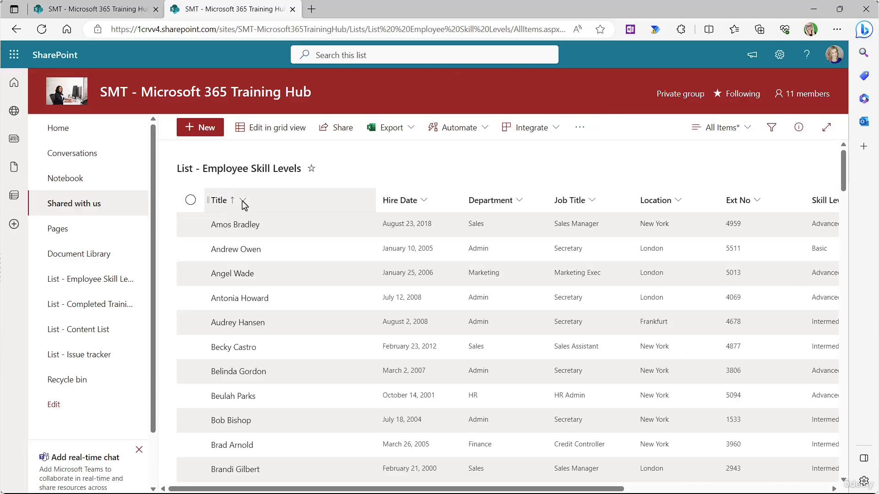
pyautogui.scroll(-5, 252, 256)
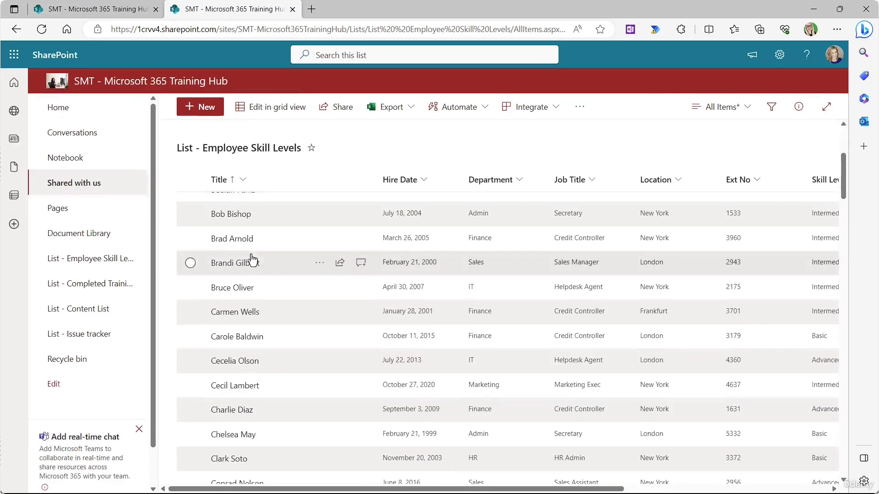
pyautogui.scroll(5, 252, 259)
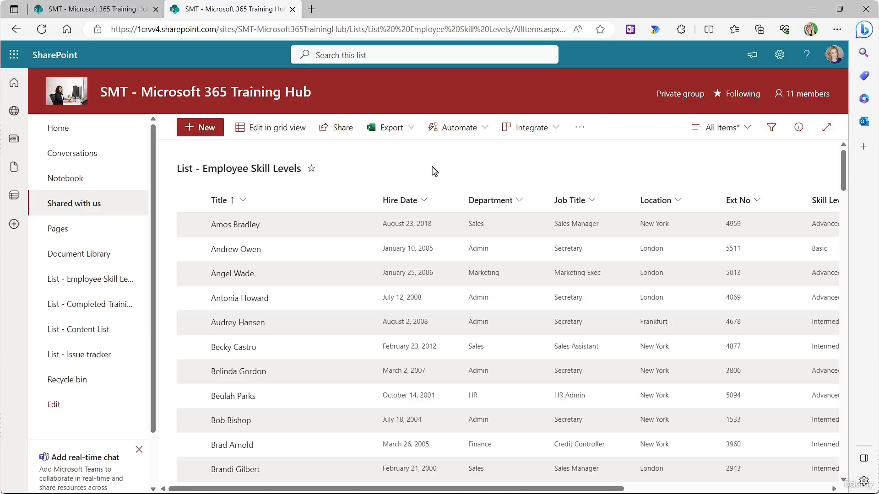
pyautogui.click(748, 132)
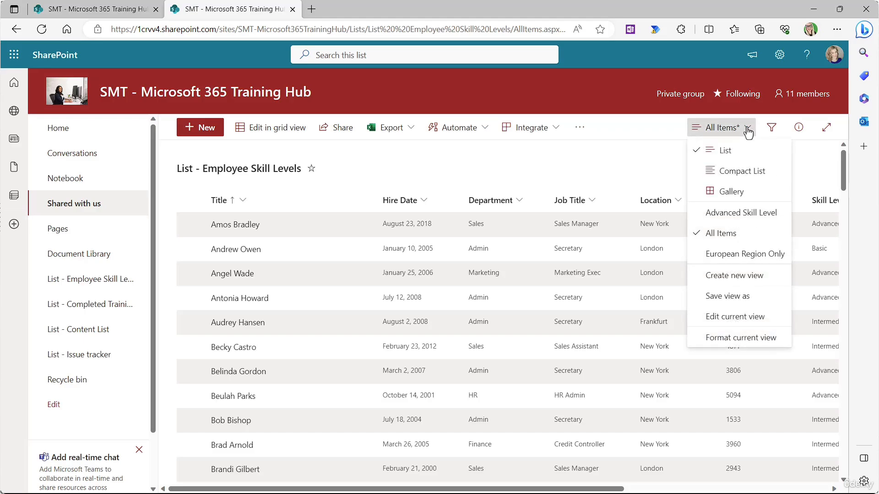
# Step: Choose Format current view and open Edit row styles for alternating rows
pyautogui.click(732, 339)
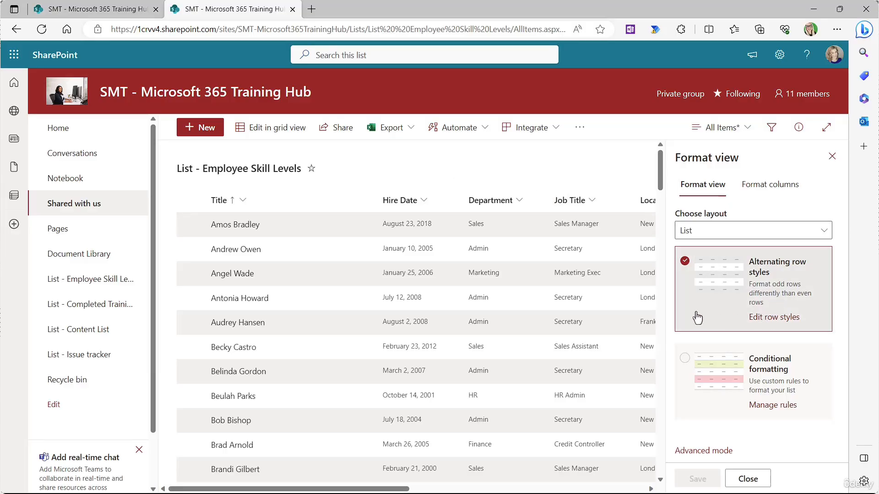
pyautogui.click(771, 324)
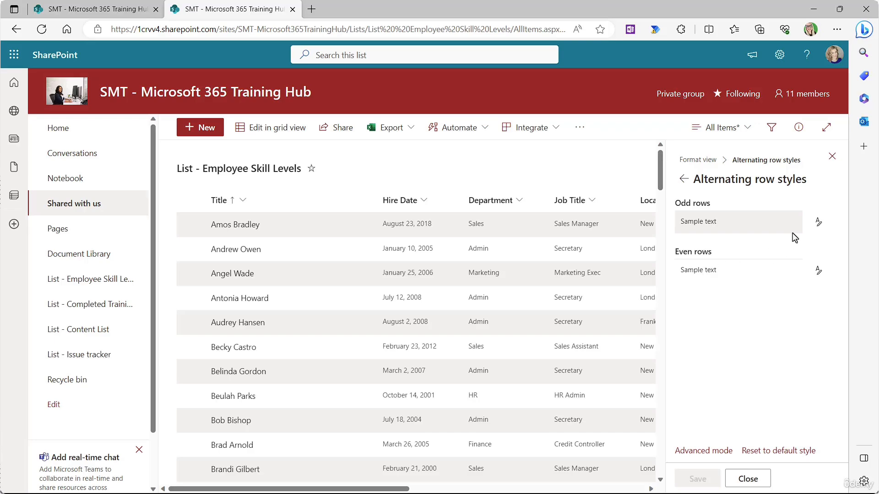
# Step: Preview a light teal fill for odd rows and pink for even rows
pyautogui.click(818, 222)
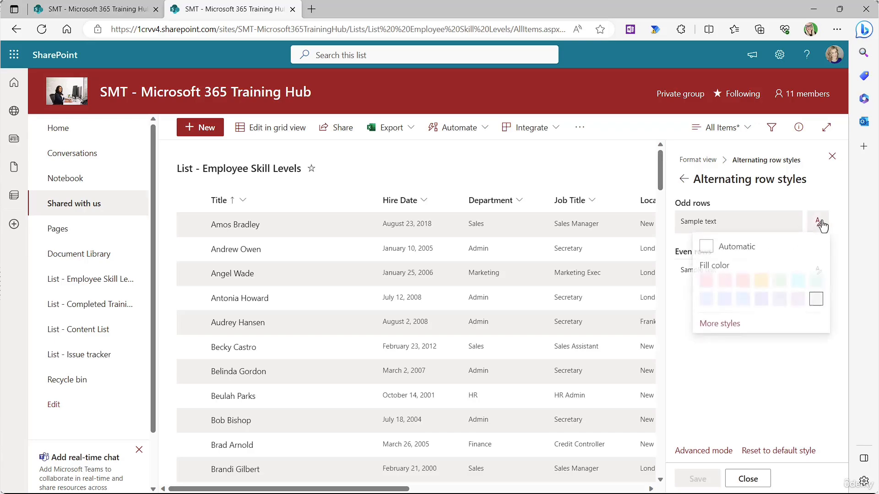
pyautogui.click(815, 279)
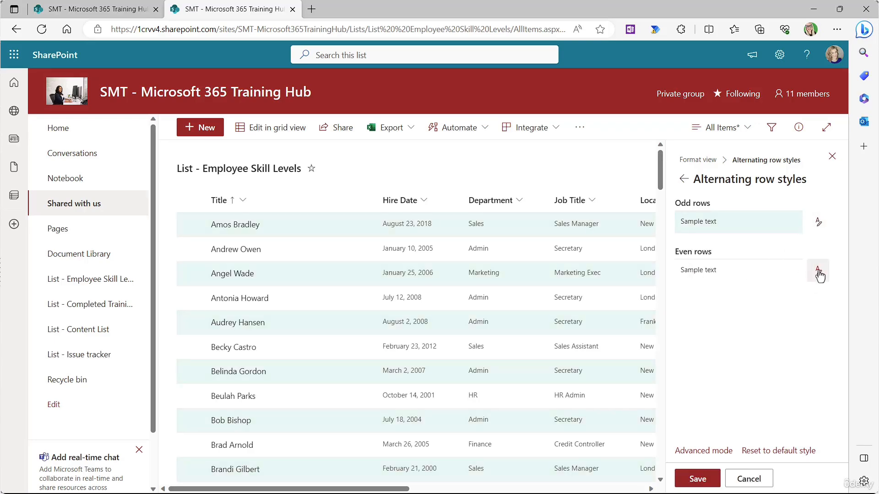
pyautogui.click(818, 273)
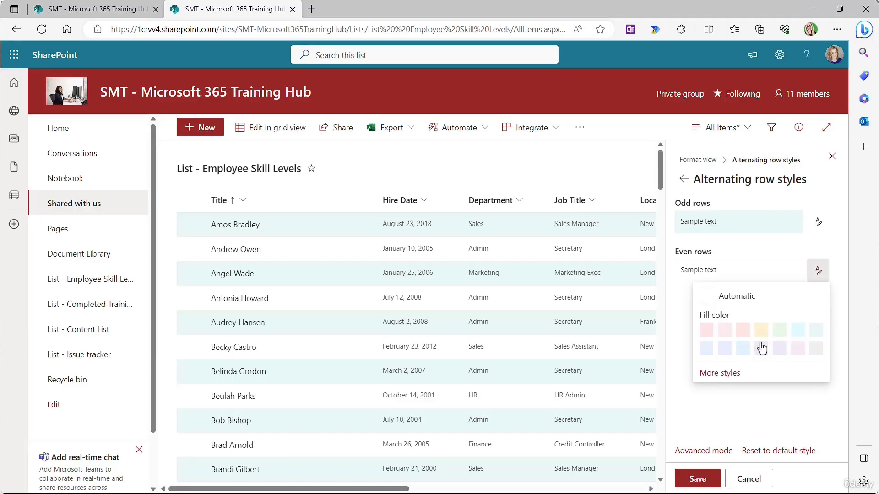
pyautogui.click(744, 333)
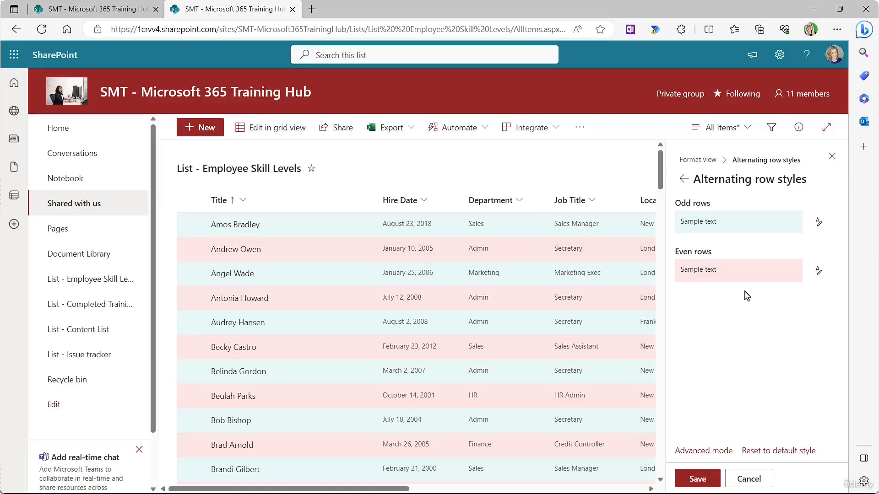
# Step: Reset row styles to default, turn off alternating rows, and select Conditional formatting
pyautogui.click(777, 451)
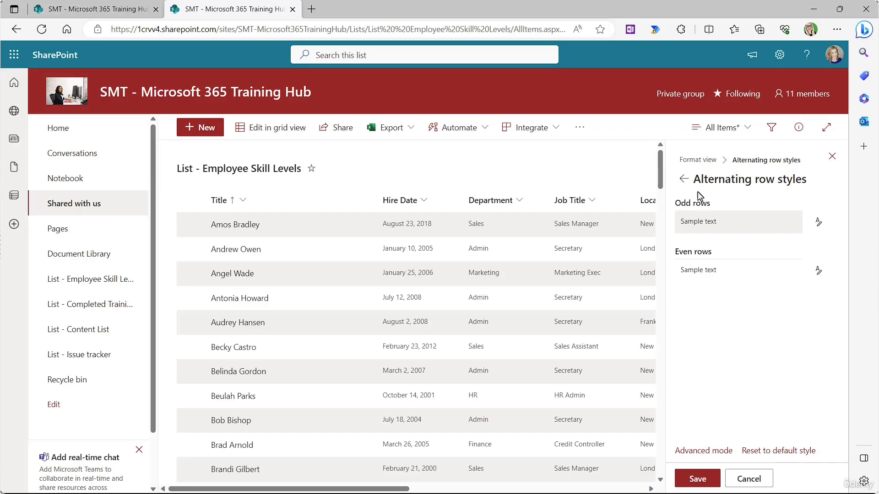
pyautogui.click(684, 179)
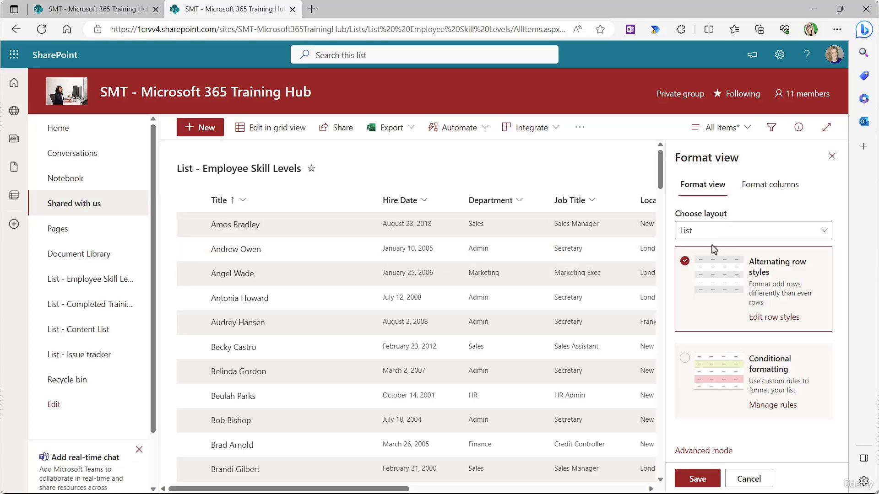
pyautogui.click(684, 262)
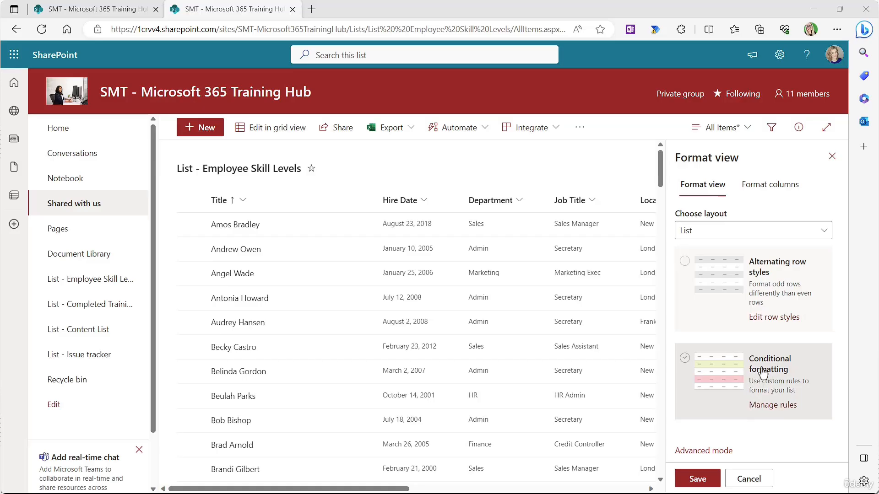
pyautogui.click(684, 358)
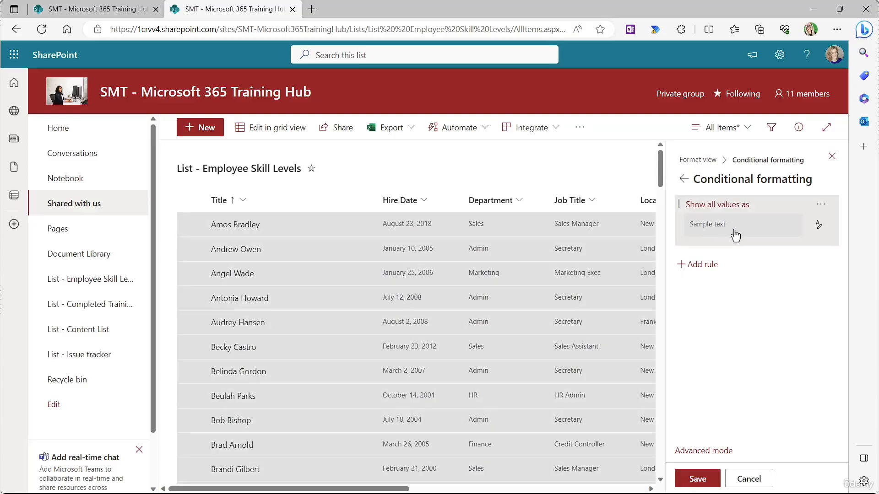
# Step: Set other rows to No styles and add a rule: Department is equal to Admin
pyautogui.click(819, 226)
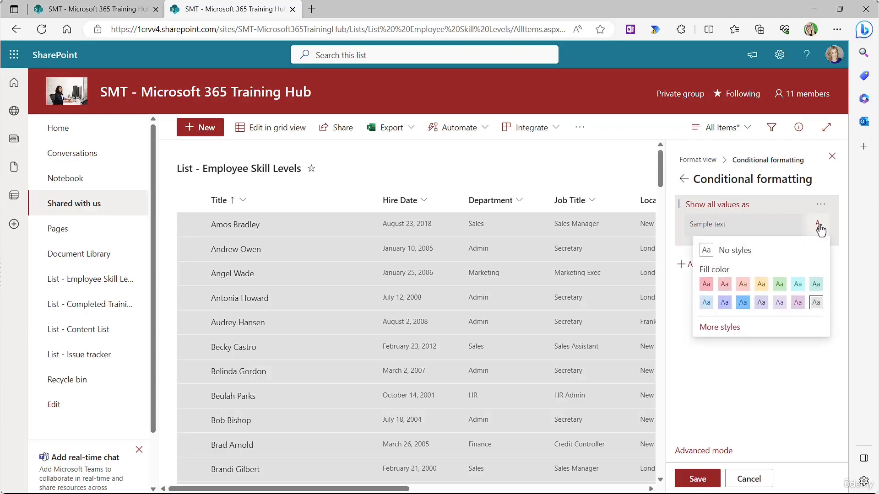
pyautogui.click(735, 254)
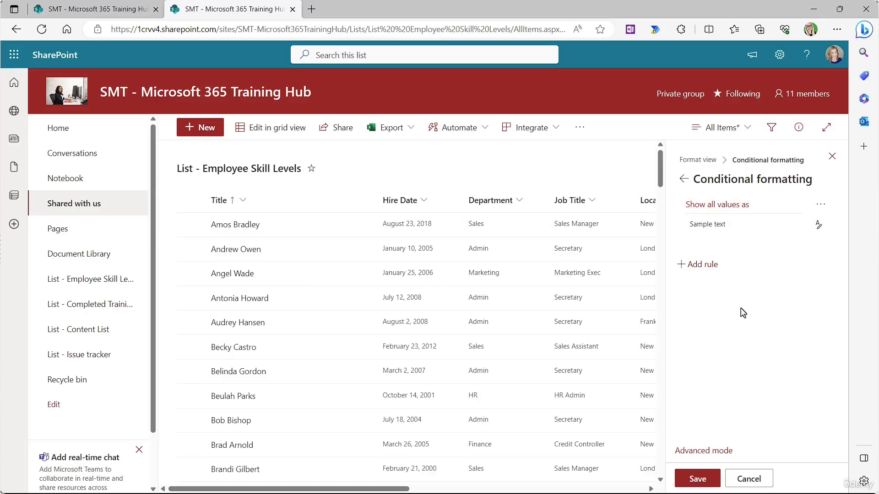
pyautogui.click(701, 265)
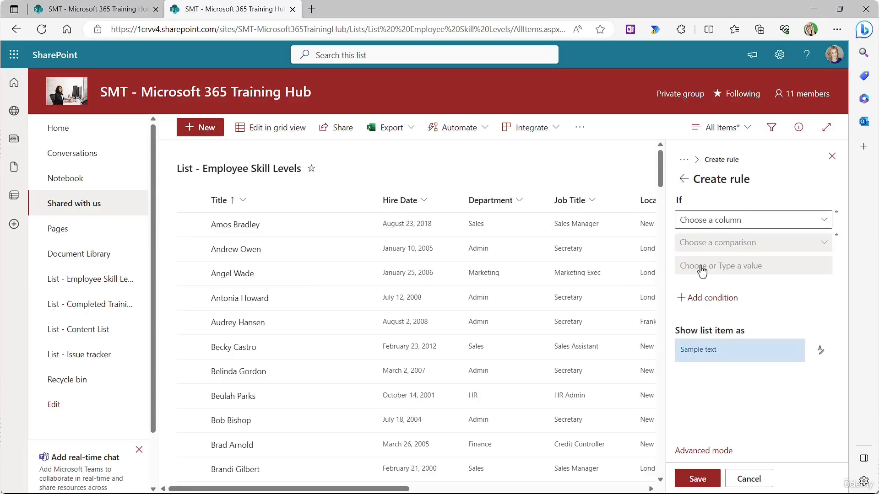
pyautogui.click(824, 224)
pyautogui.click(805, 281)
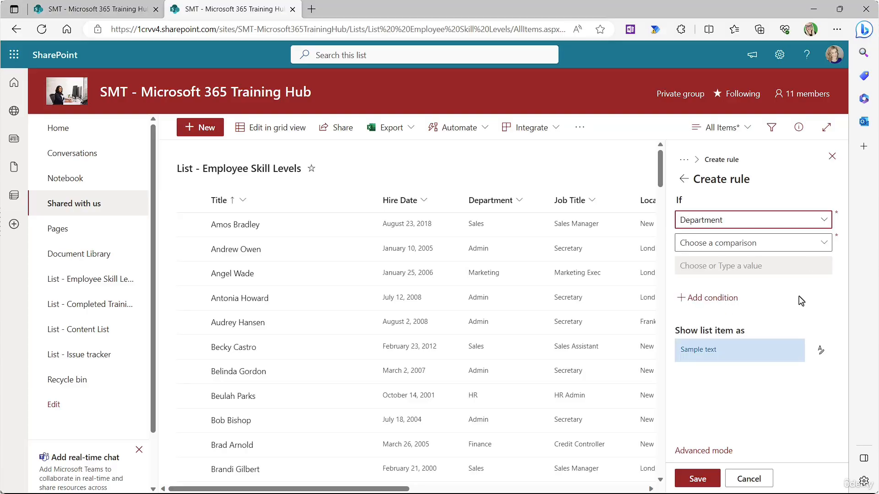
pyautogui.click(822, 246)
pyautogui.click(724, 262)
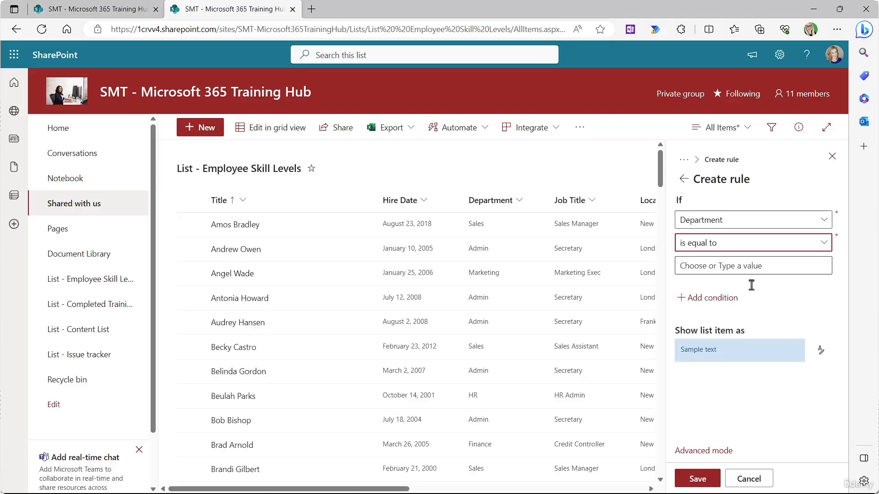
pyautogui.click(683, 266)
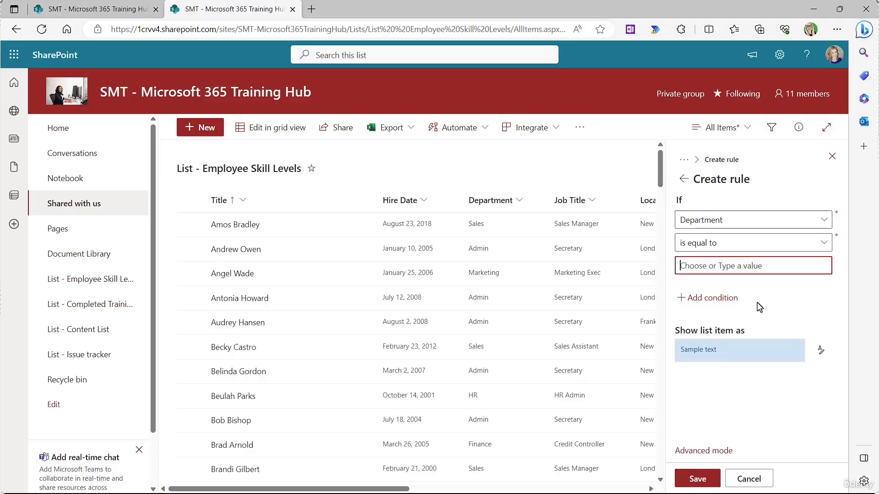
pyautogui.write('Admin')
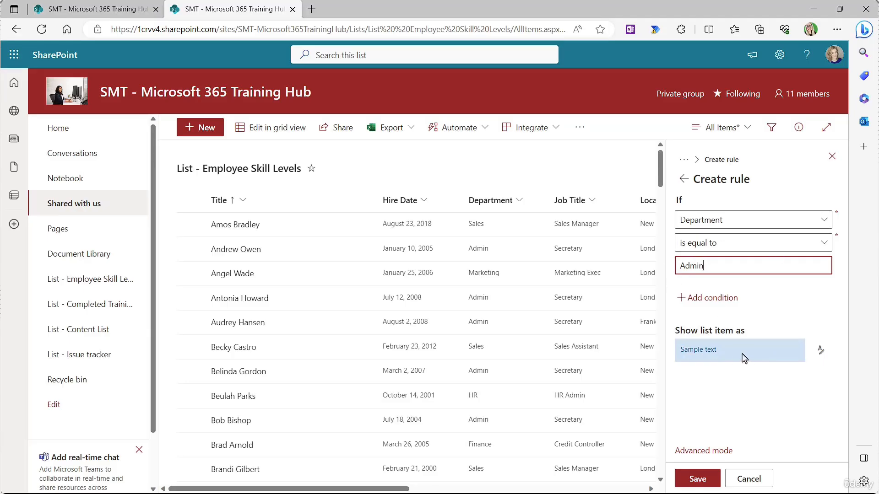
# Step: Give matching Admin rows a lavender fill, save the rule, and close the panel
pyautogui.click(820, 352)
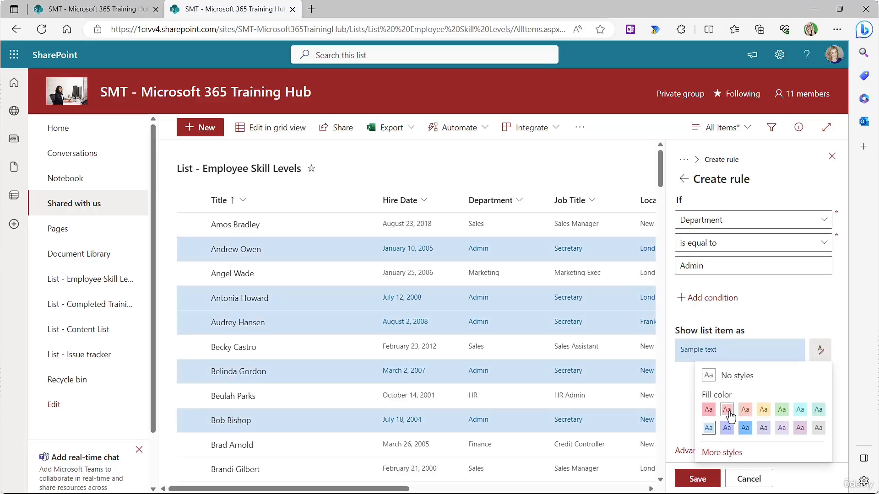
pyautogui.click(782, 427)
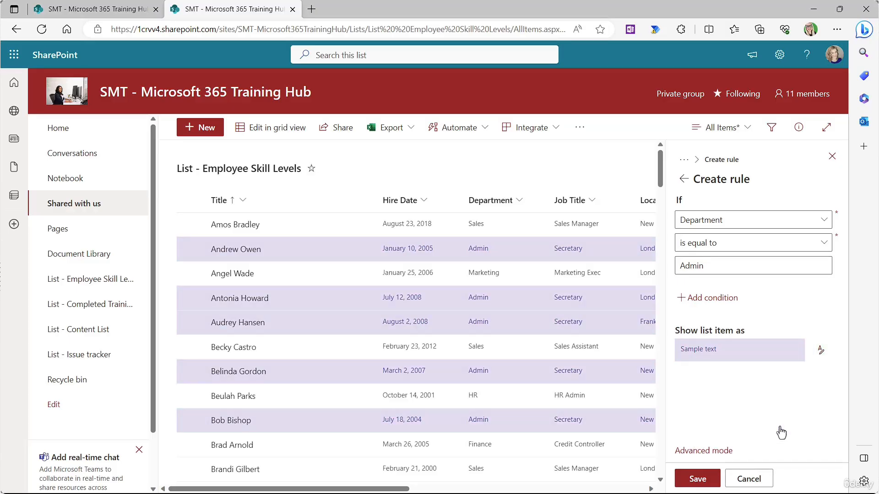
pyautogui.click(695, 478)
pyautogui.click(832, 157)
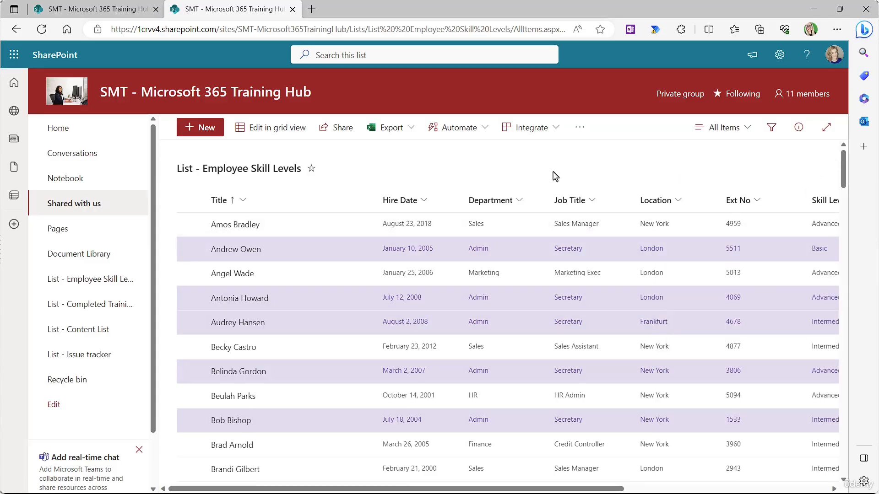
pyautogui.scroll(-2, 554, 175)
pyautogui.scroll(2, 531, 216)
pyautogui.scroll(-10, 535, 168)
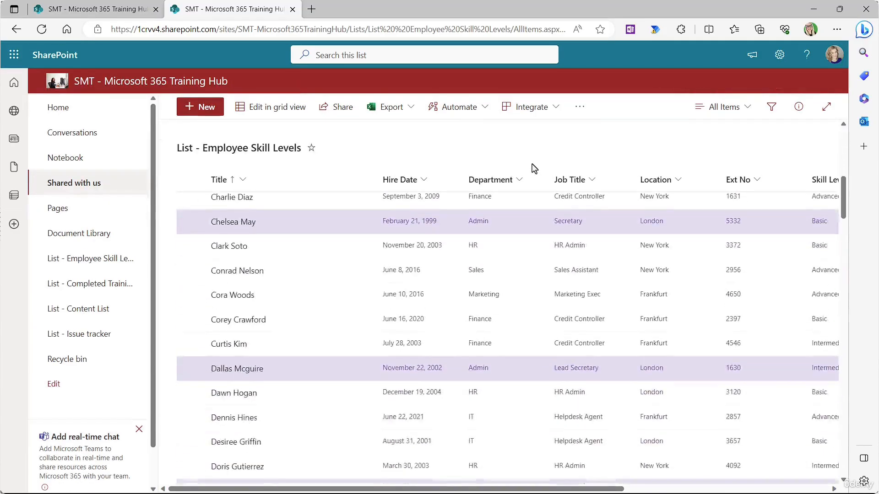
pyautogui.scroll(10, 532, 168)
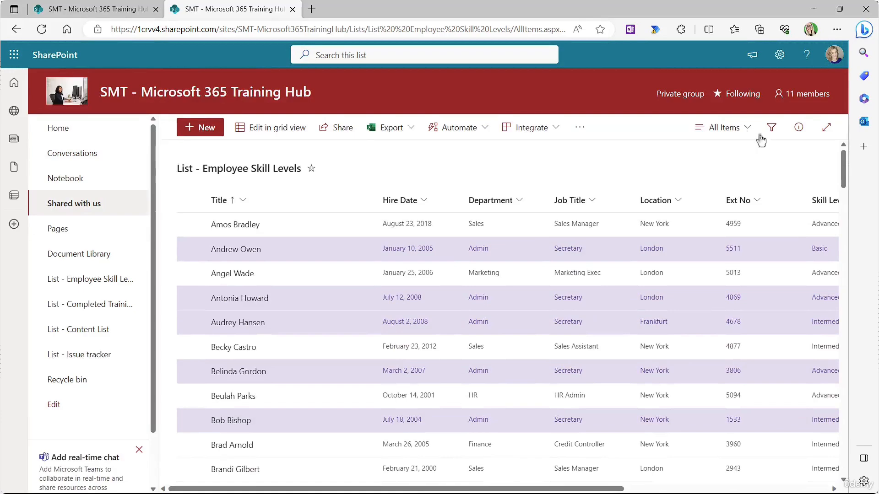
# Step: Edit the existing Admin formatting rule, changing its Department value to Marketing
pyautogui.click(744, 130)
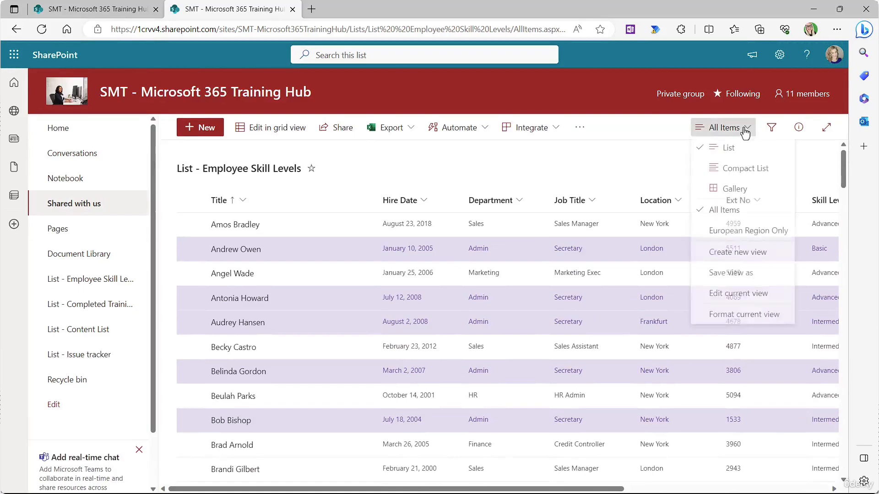
pyautogui.click(718, 315)
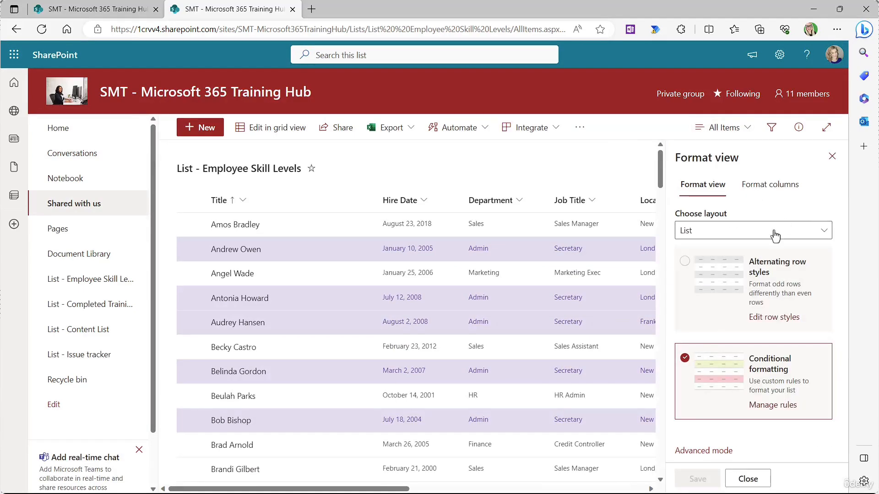
pyautogui.click(774, 405)
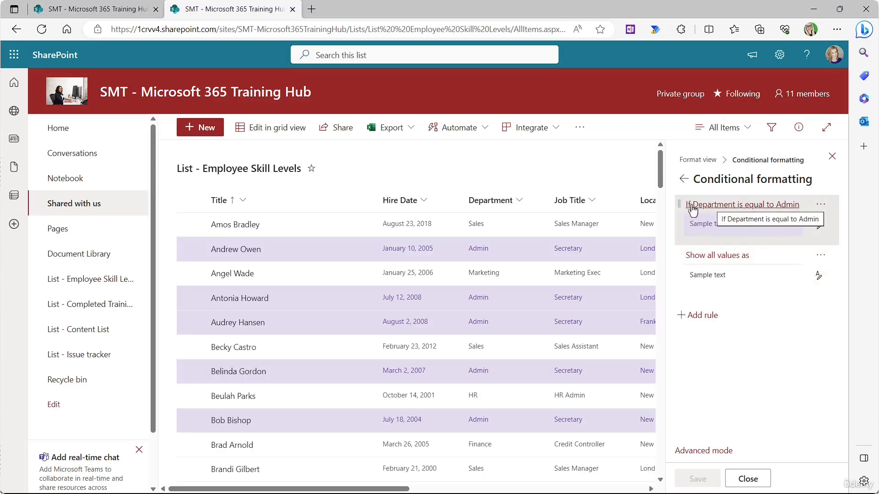
pyautogui.click(824, 209)
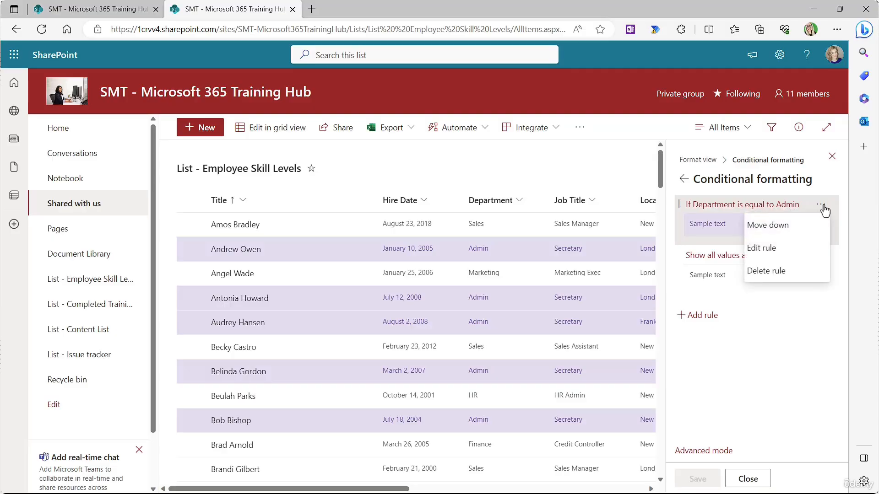
pyautogui.click(762, 256)
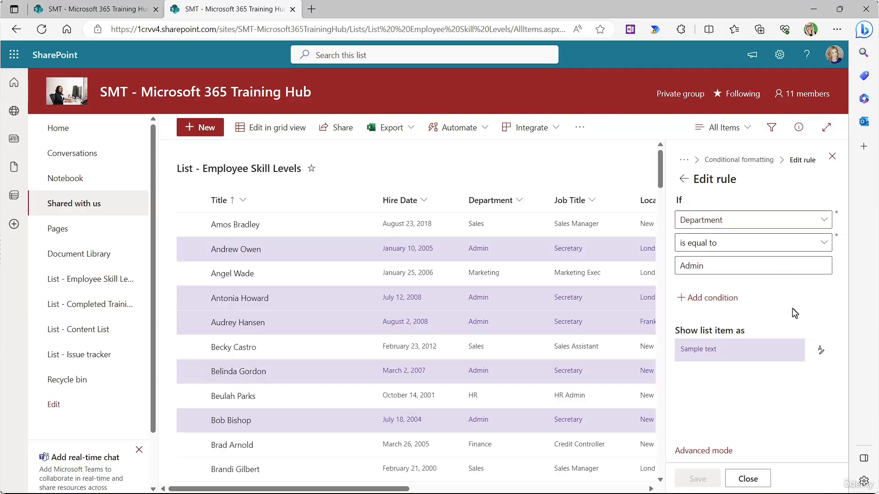
pyautogui.click(705, 299)
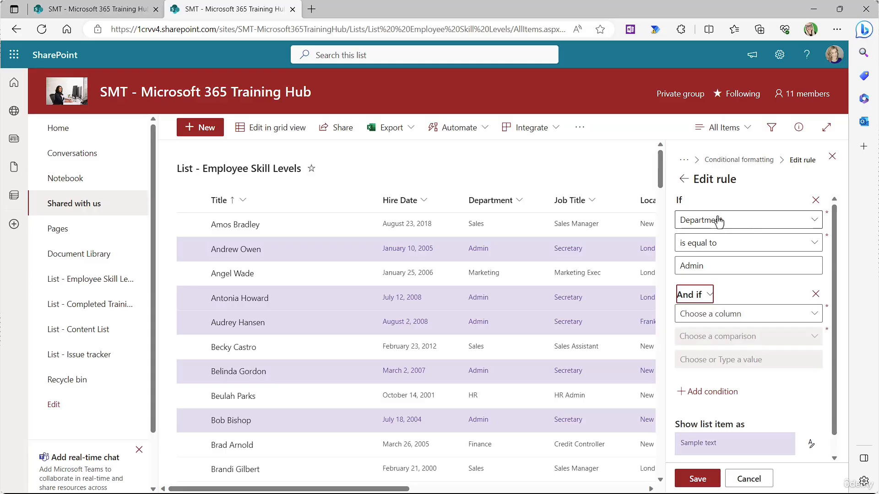
pyautogui.doubleClick(694, 266)
pyautogui.write('M')
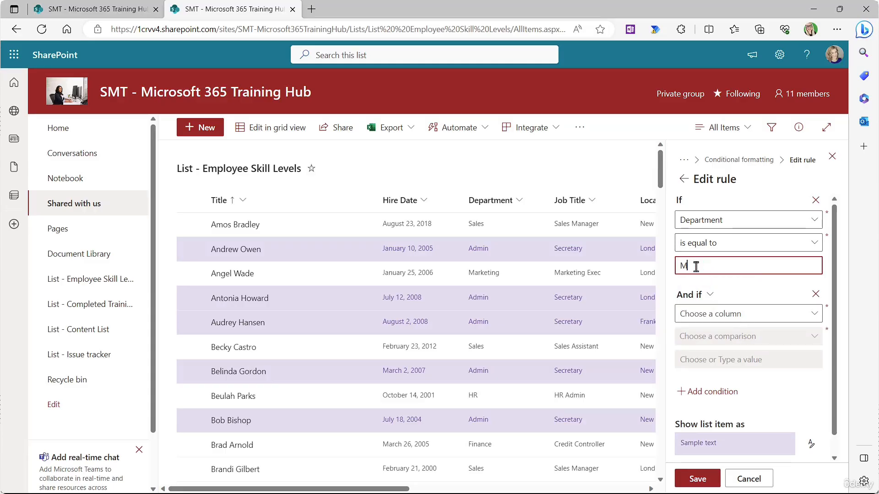
pyautogui.write('arketing')
# Step: Add a second condition to the rule: Location is equal to London
pyautogui.click(816, 314)
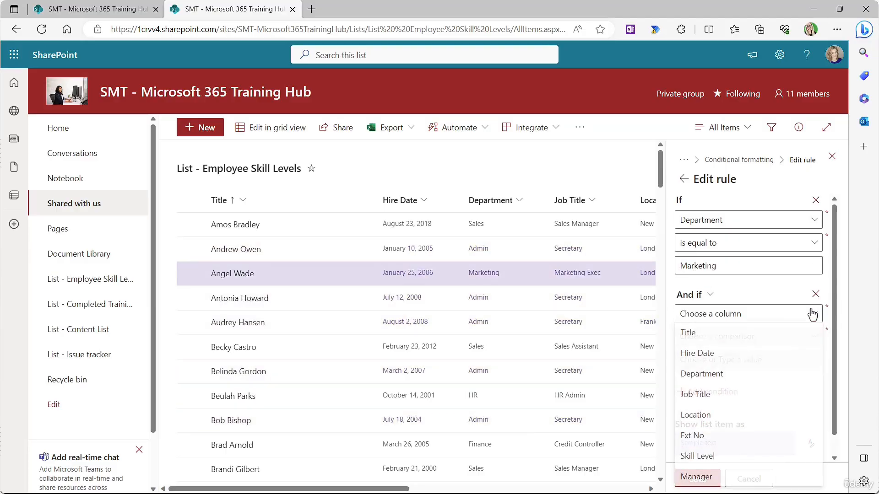
pyautogui.click(714, 418)
pyautogui.click(818, 337)
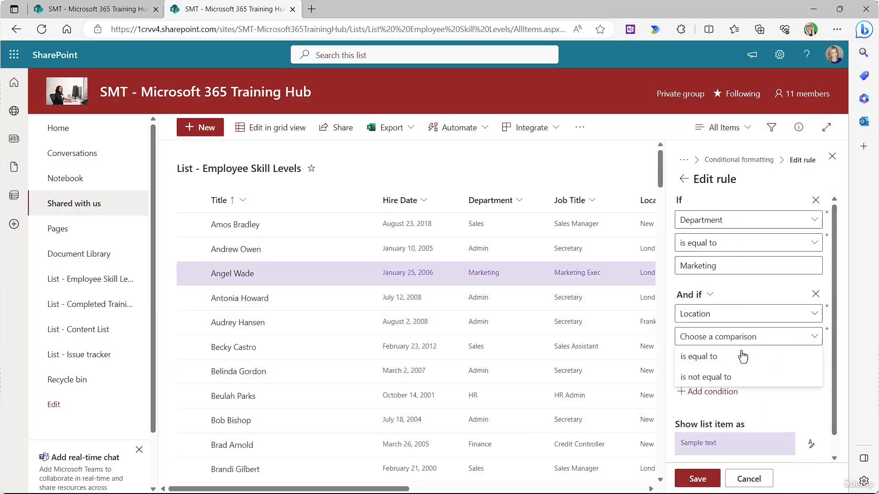
pyautogui.click(740, 358)
pyautogui.click(688, 360)
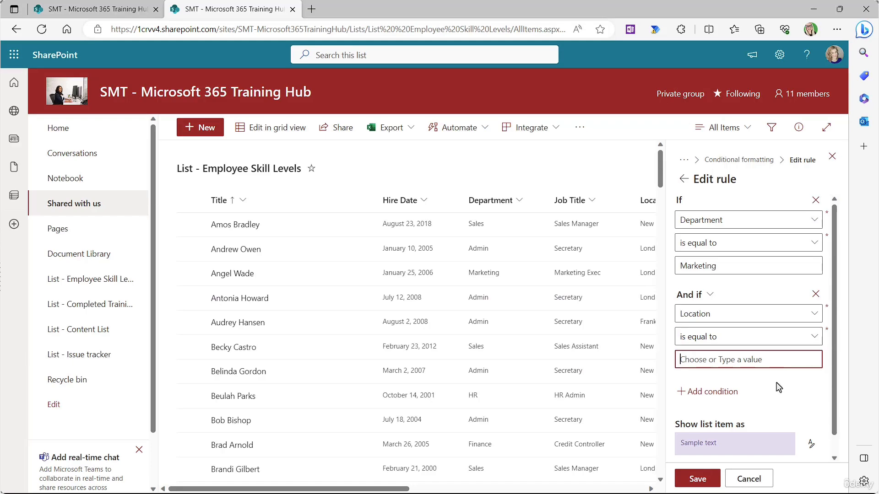
pyautogui.write('London')
# Step: Change the rule's fill to green, save it, and close the panel
pyautogui.click(811, 443)
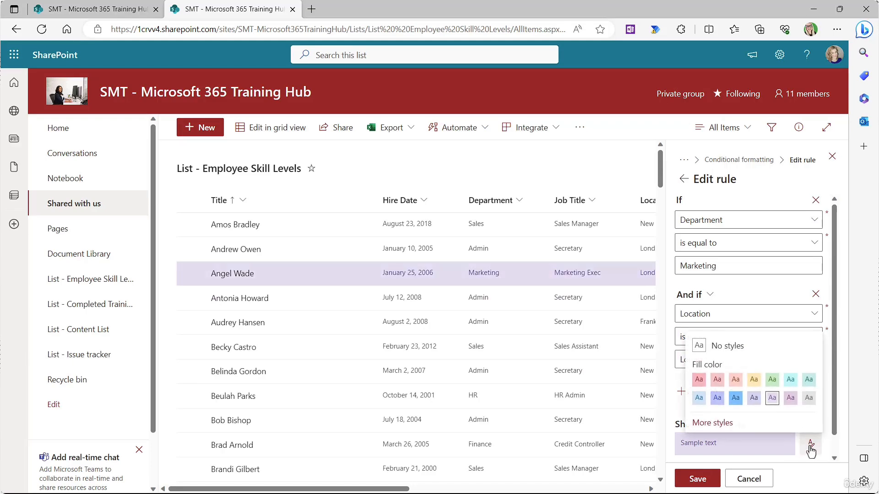
pyautogui.click(772, 380)
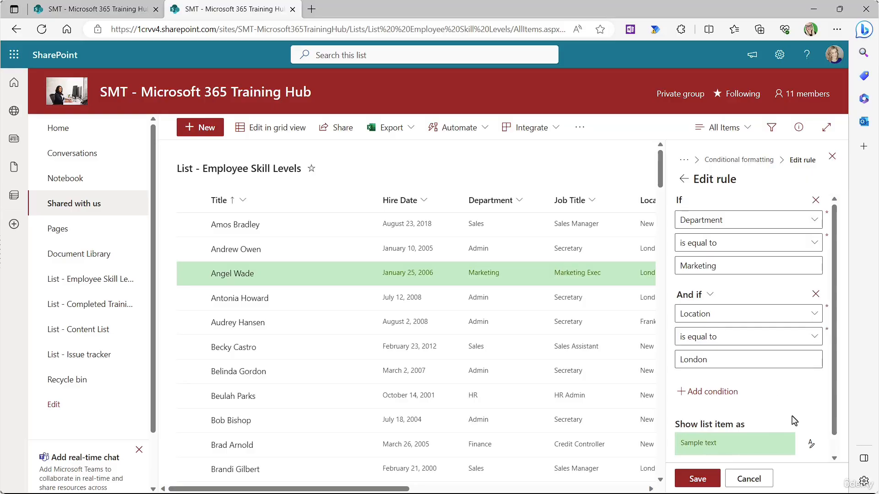
pyautogui.click(694, 479)
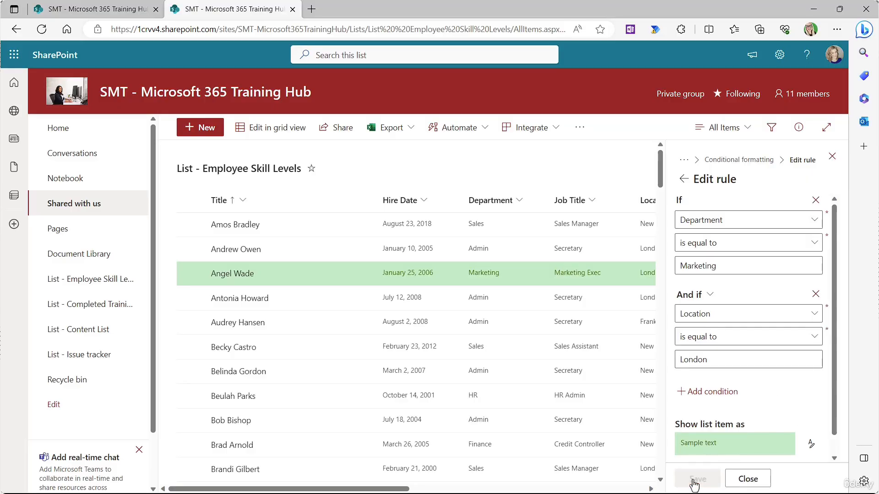
pyautogui.click(832, 156)
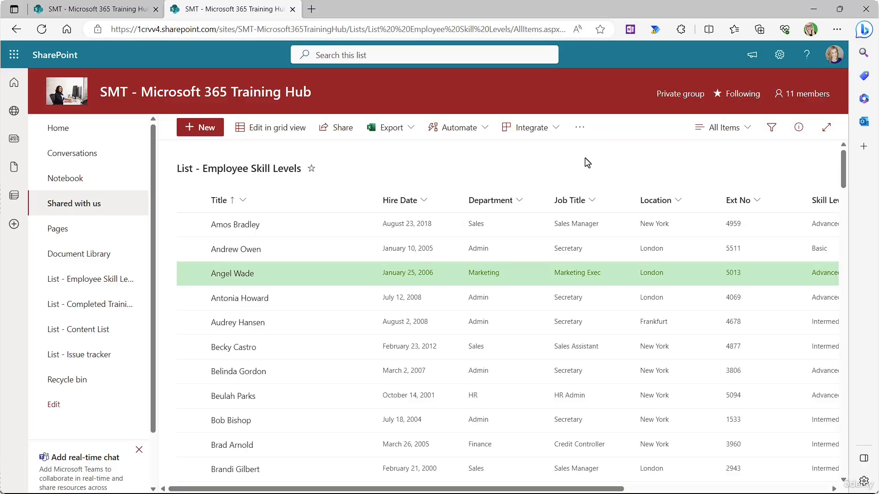
pyautogui.scroll(-10, 586, 163)
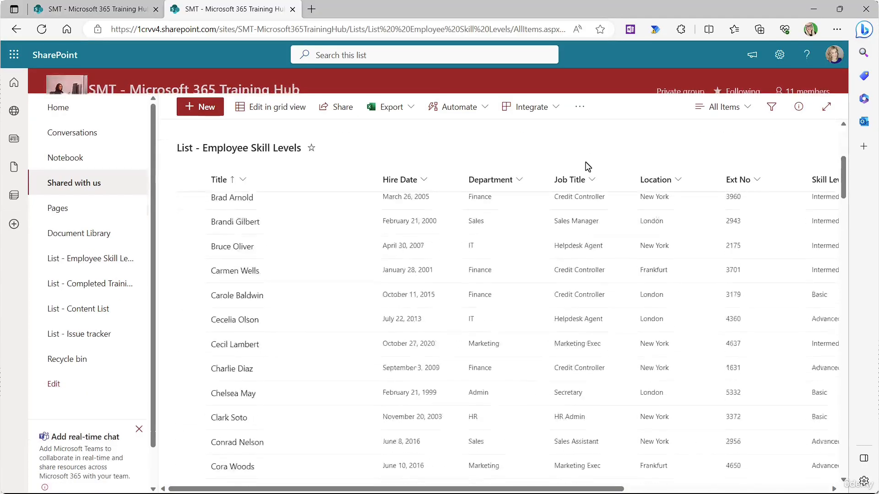
pyautogui.scroll(-15, 585, 210)
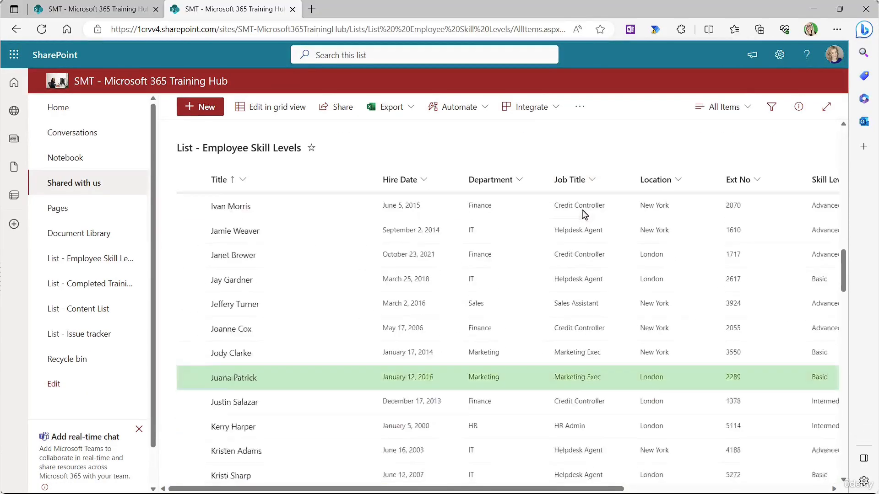
pyautogui.scroll(-2, 584, 214)
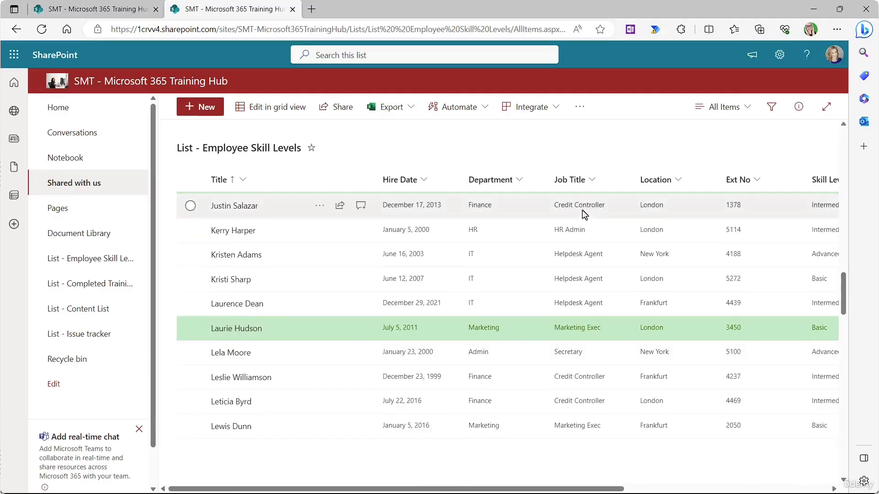
pyautogui.scroll(8, 584, 215)
pyautogui.scroll(15, 583, 214)
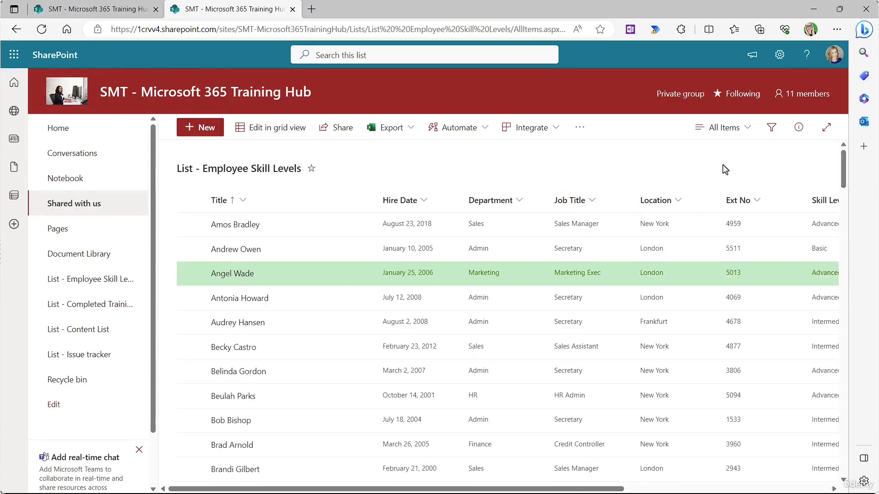
# Step: Open the Marketing highlighting rule for editing from the view's conditional formatting rules
pyautogui.click(745, 128)
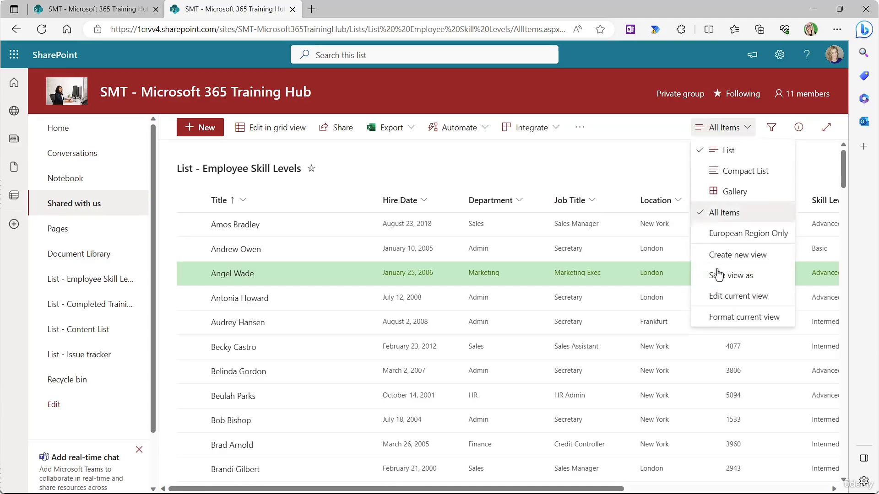
pyautogui.click(721, 316)
pyautogui.click(768, 410)
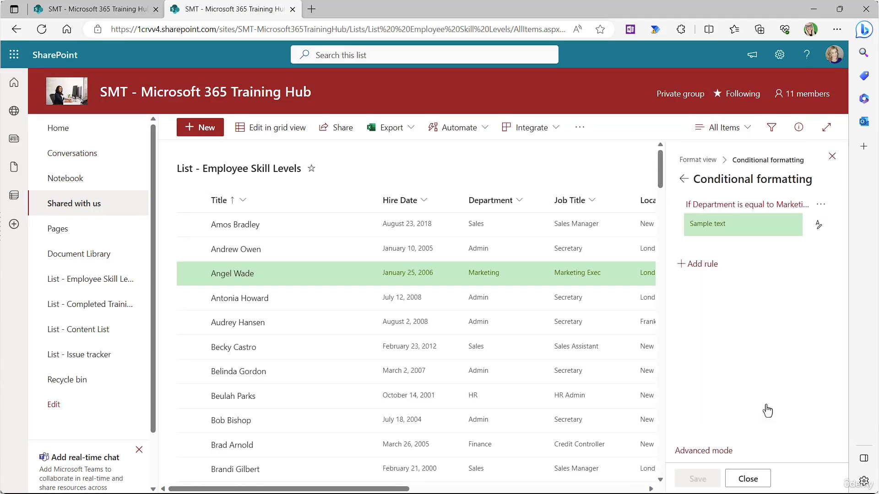
pyautogui.click(820, 205)
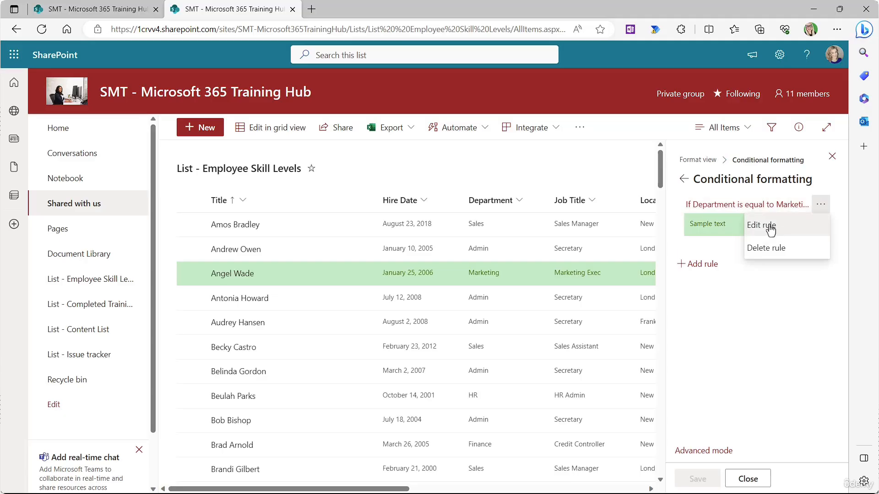
pyautogui.click(800, 224)
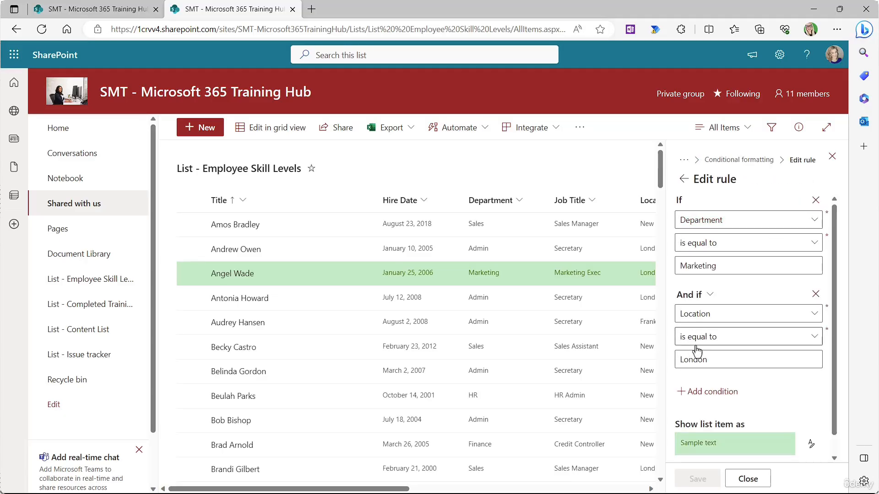
# Step: Change the rule's Location condition to 'is not equal to' New York, replacing London, and save
pyautogui.click(815, 340)
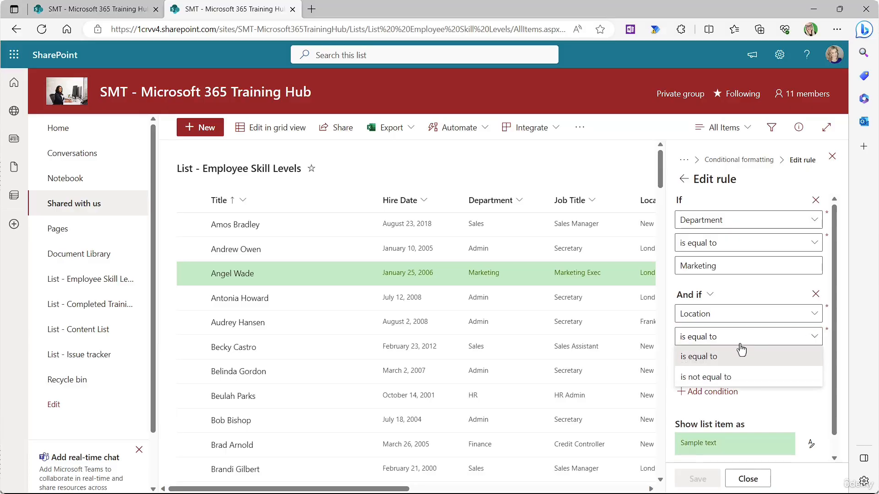
pyautogui.click(726, 377)
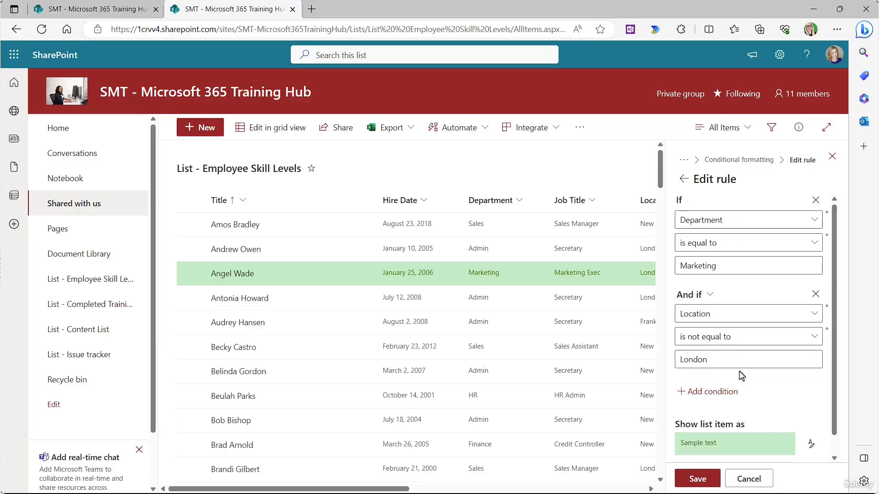
pyautogui.doubleClick(692, 361)
pyautogui.write('New York')
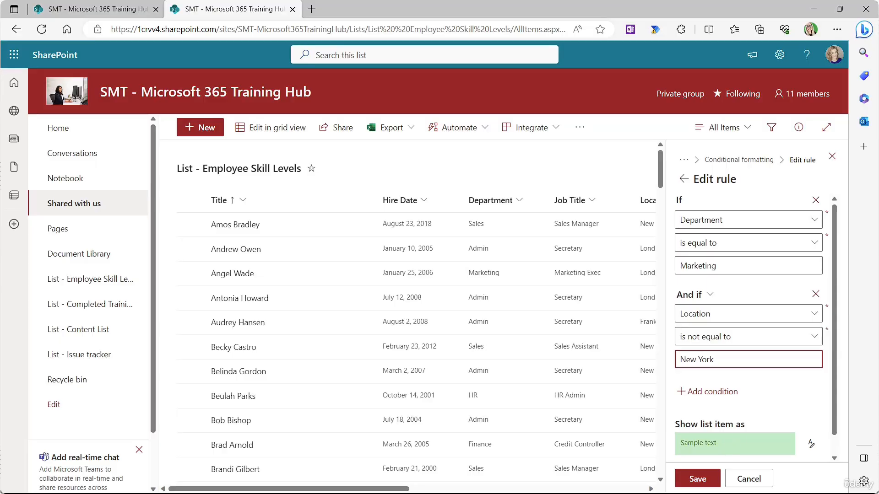
pyautogui.click(698, 481)
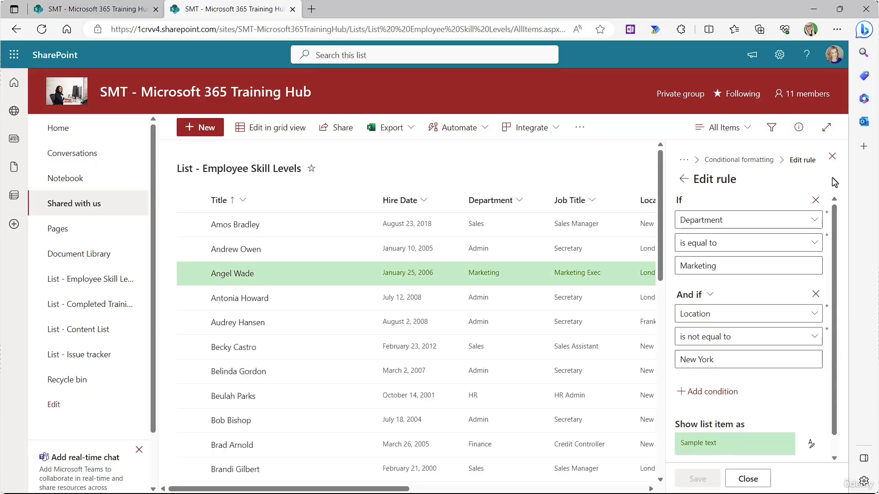
pyautogui.click(832, 157)
pyautogui.scroll(-10, 611, 250)
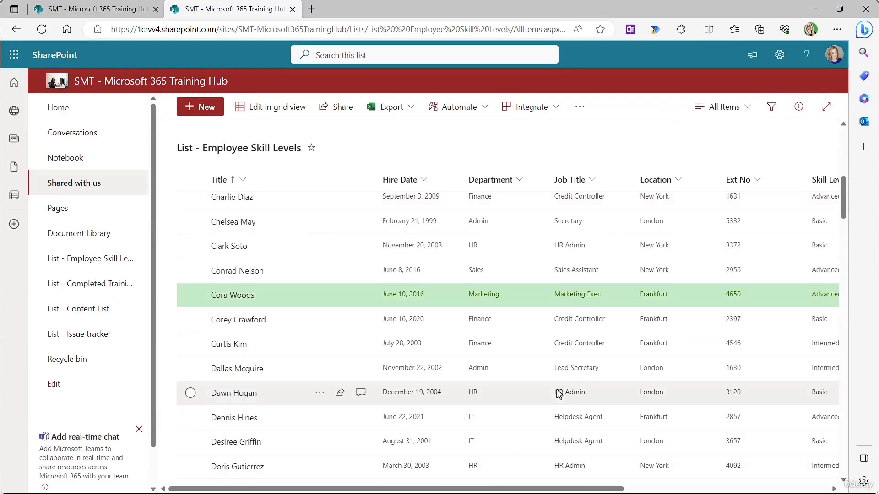
pyautogui.scroll(-6, 540, 398)
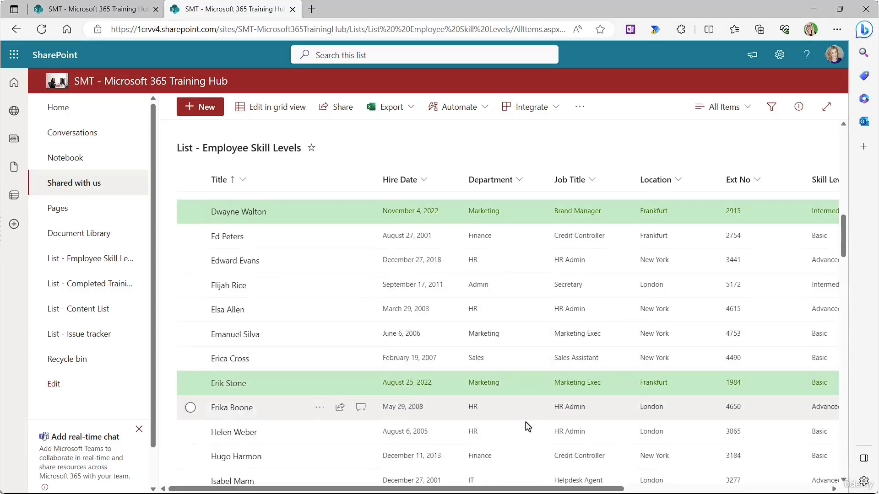
pyautogui.scroll(-7, 527, 426)
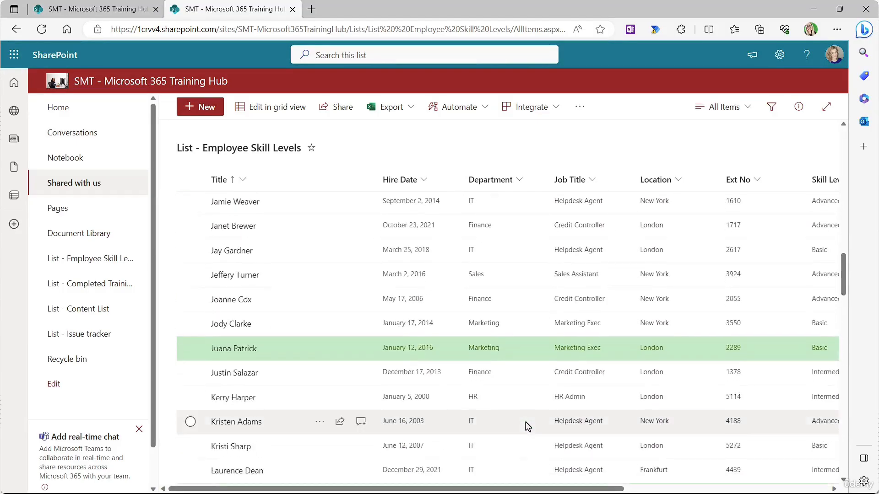
pyautogui.scroll(-3, 527, 424)
pyautogui.scroll(7, 526, 424)
pyautogui.scroll(5, 614, 296)
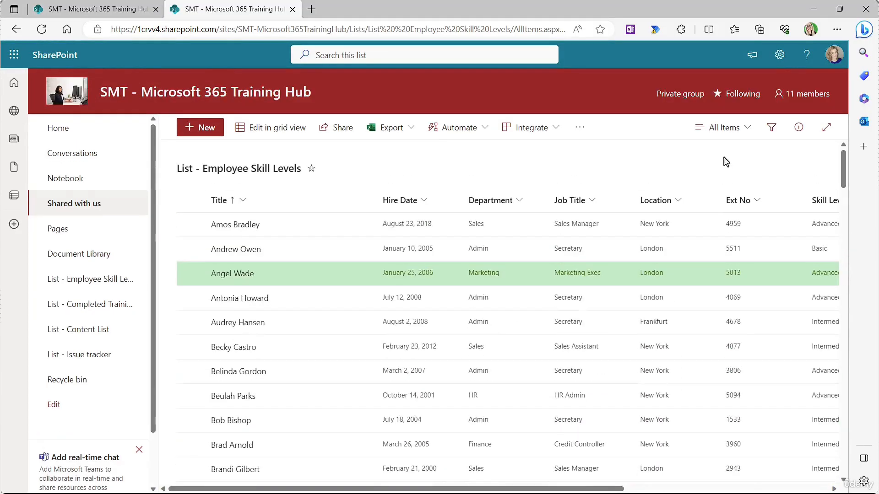
# Step: Delete the Marketing highlighting rule from the view's conditional formatting rules
pyautogui.click(747, 128)
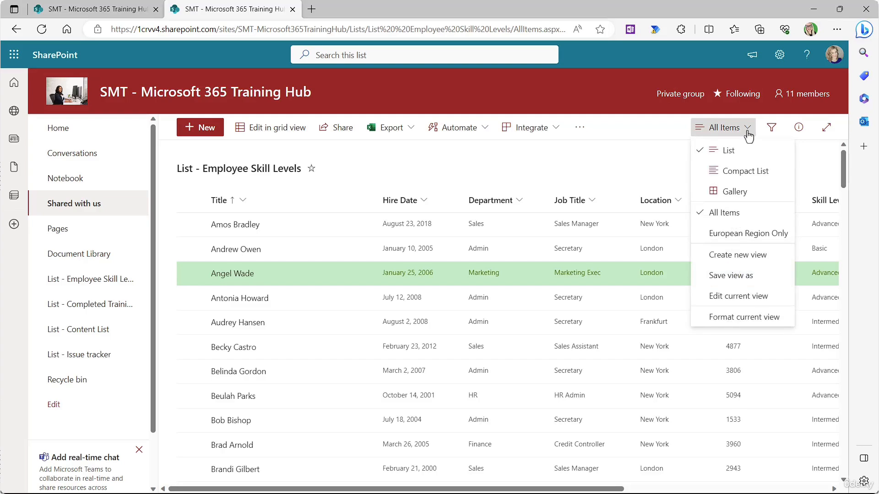
pyautogui.click(737, 318)
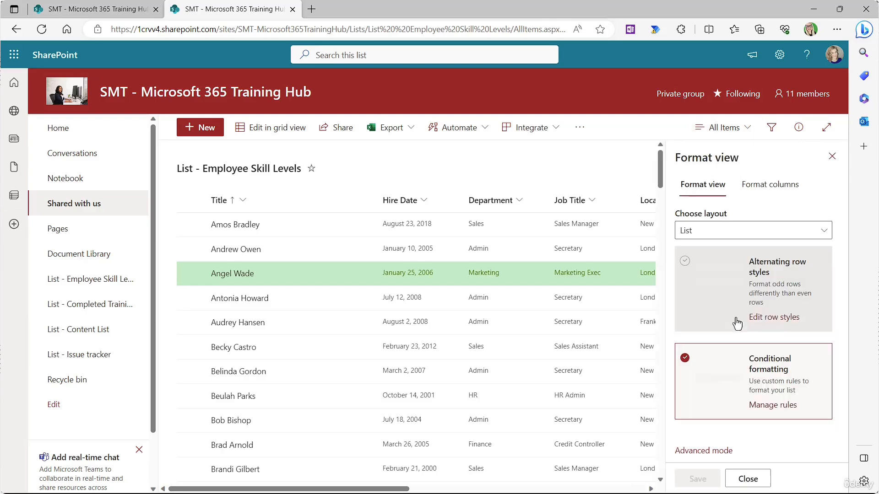
pyautogui.click(773, 406)
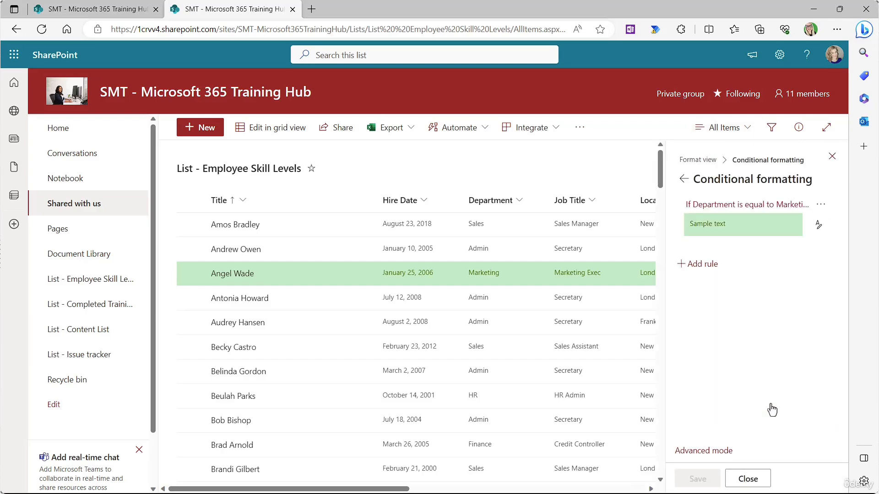
pyautogui.click(819, 206)
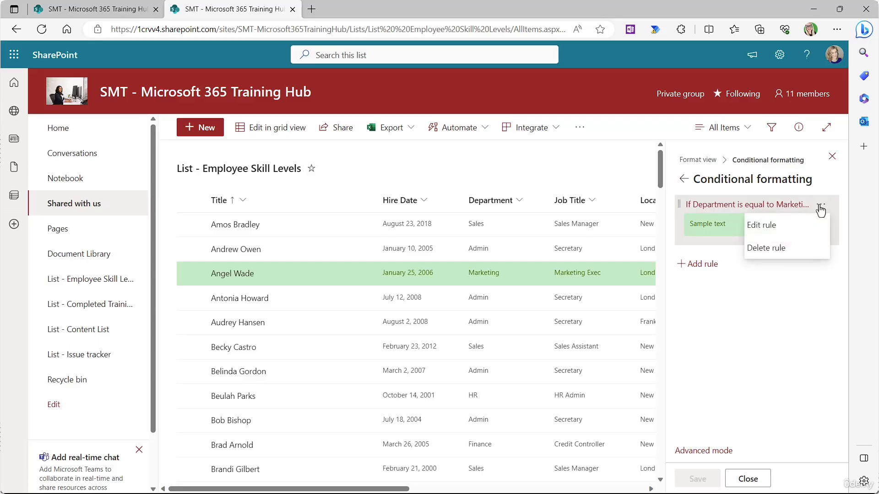
pyautogui.click(766, 248)
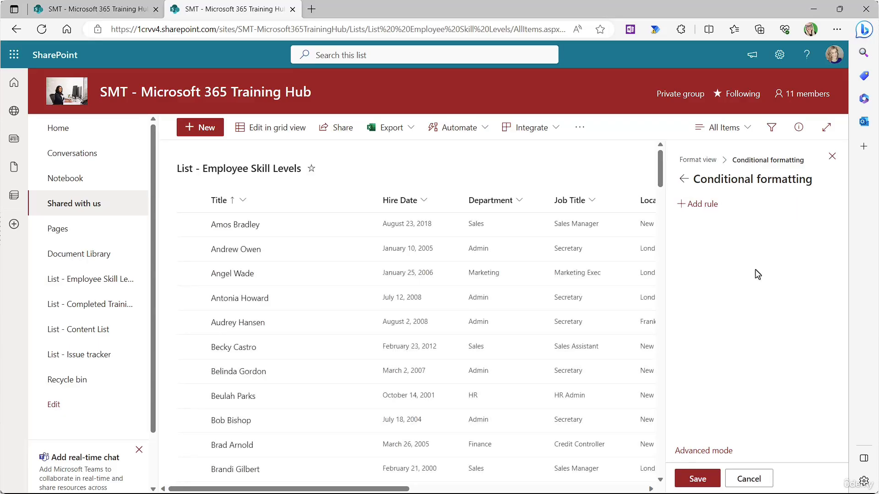
# Step: Apply alternating row styles to the list view and save the formatting
pyautogui.click(683, 179)
pyautogui.click(684, 262)
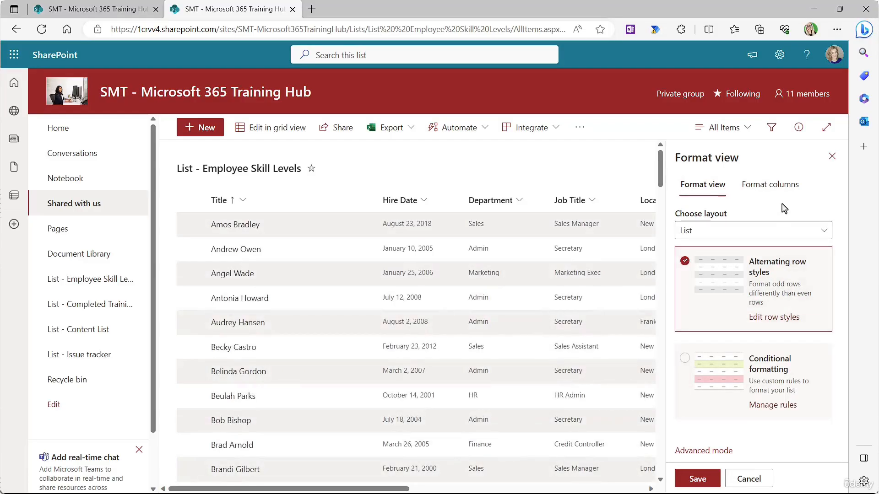
pyautogui.click(697, 478)
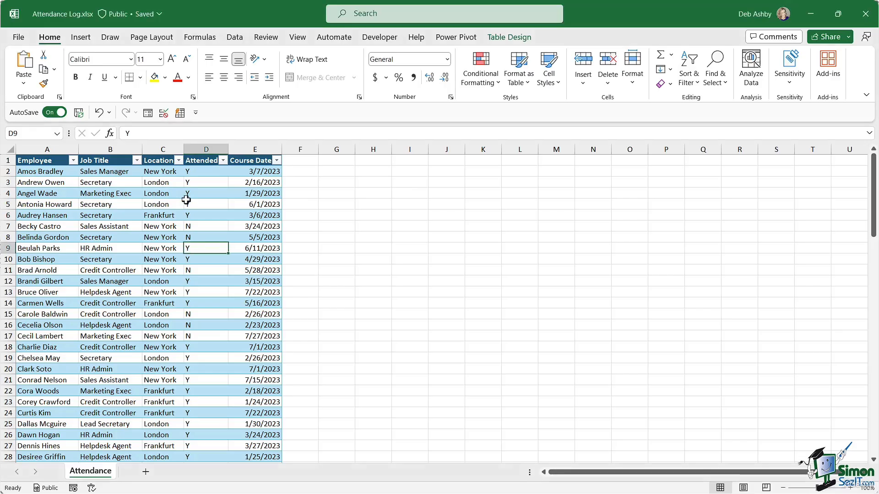
# Step: Inspect the Attended values in D4 and D6 and the locations in C4 and C7, then show Table Design
pyautogui.click(201, 194)
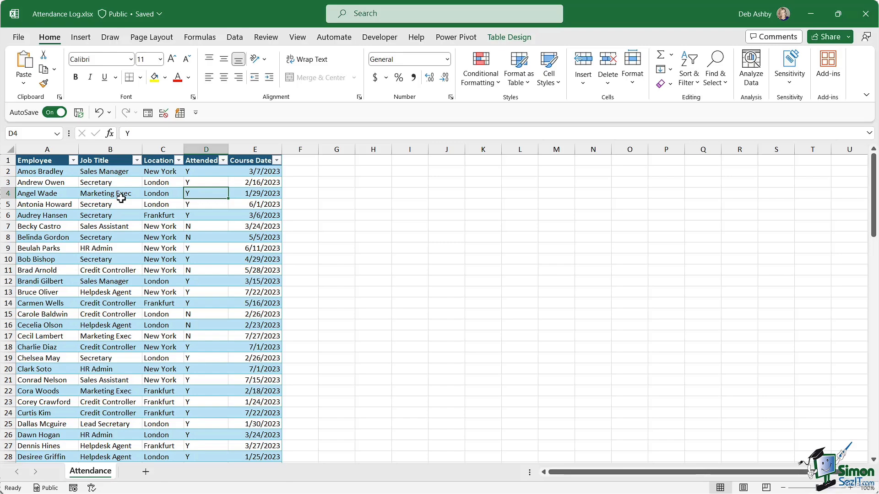
pyautogui.click(197, 216)
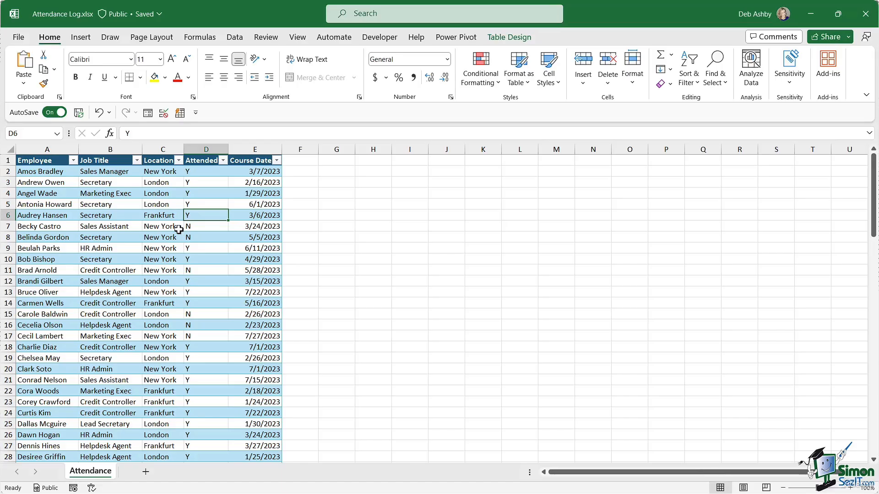
pyautogui.click(180, 194)
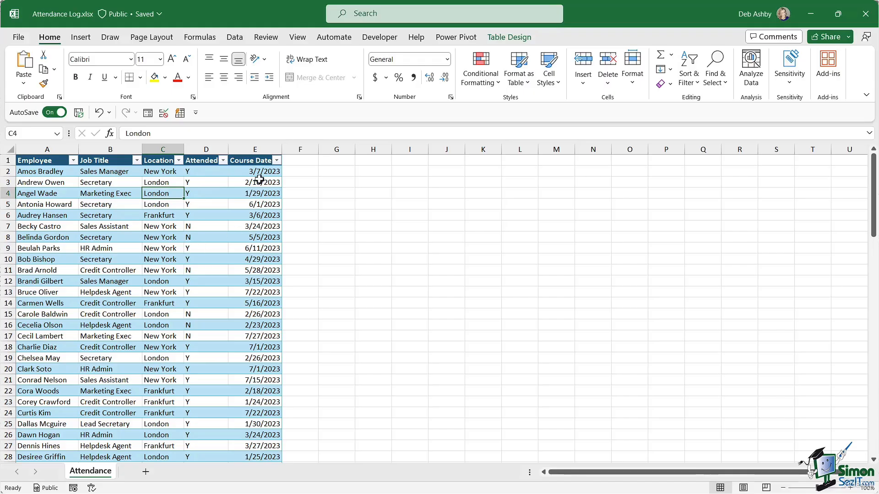
pyautogui.click(159, 228)
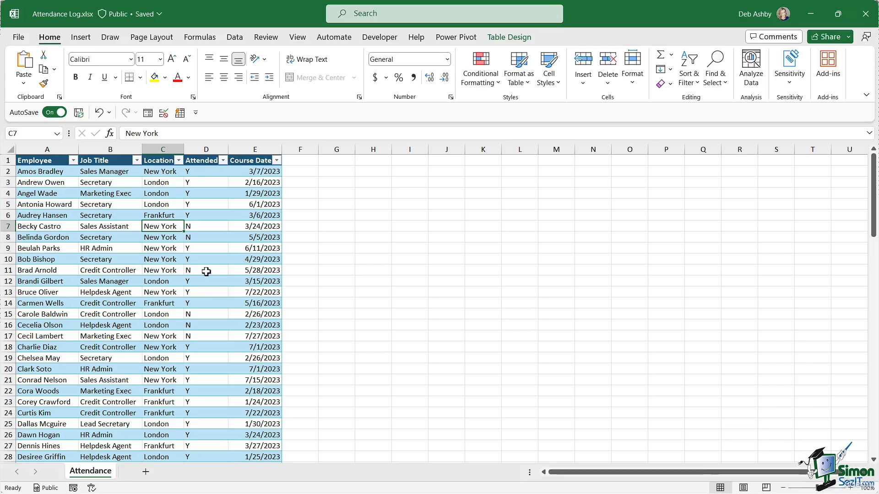
pyautogui.click(509, 37)
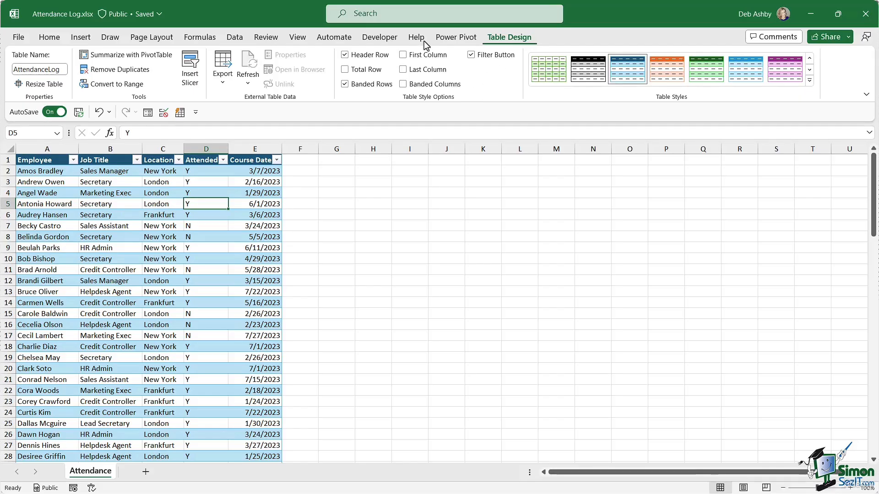
# Step: Launch Export Table to SharePoint List from the Table Design Export menu
pyautogui.click(221, 83)
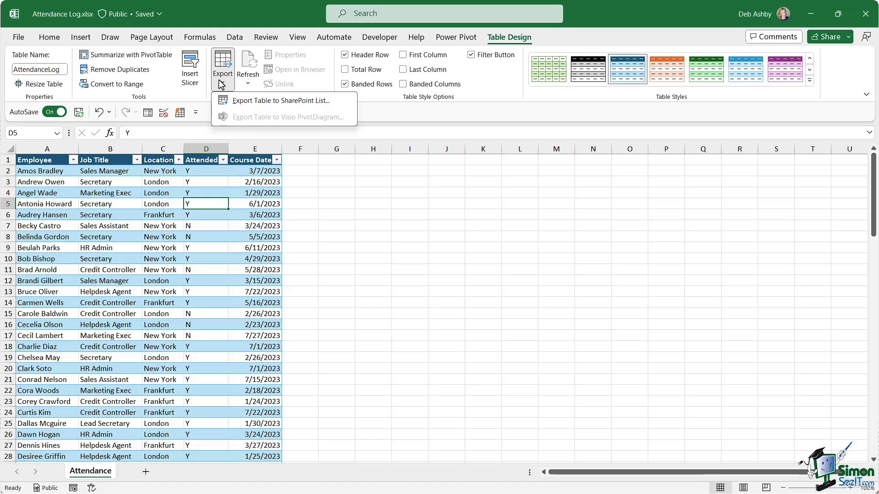
pyautogui.click(317, 101)
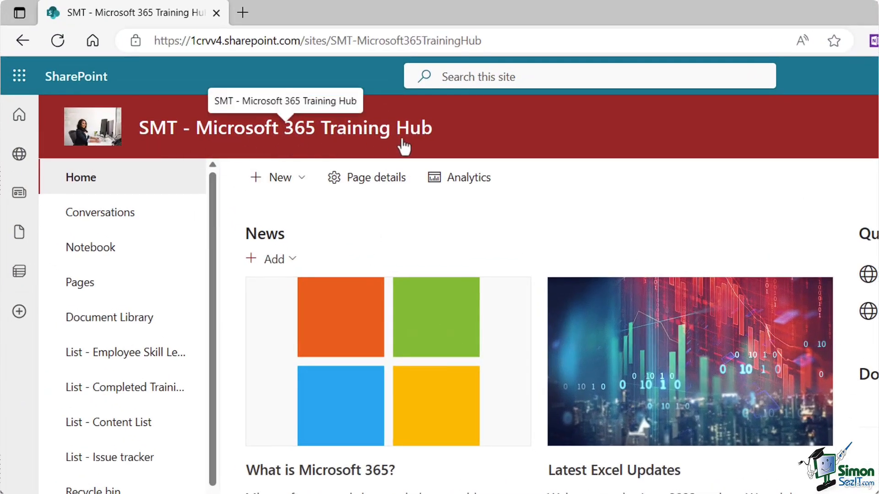
# Step: Copy the Training Hub site's URL from the Edge address bar
pyautogui.click(500, 40)
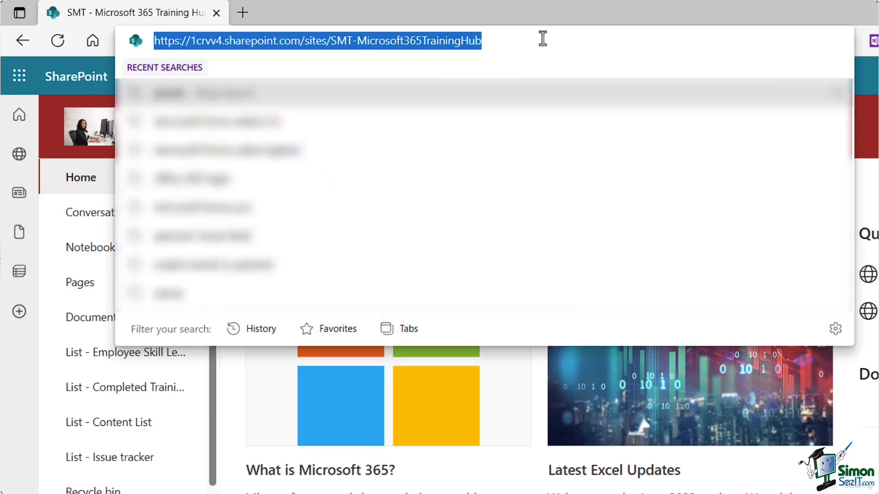
pyautogui.hotkey('ctrl', 'c')
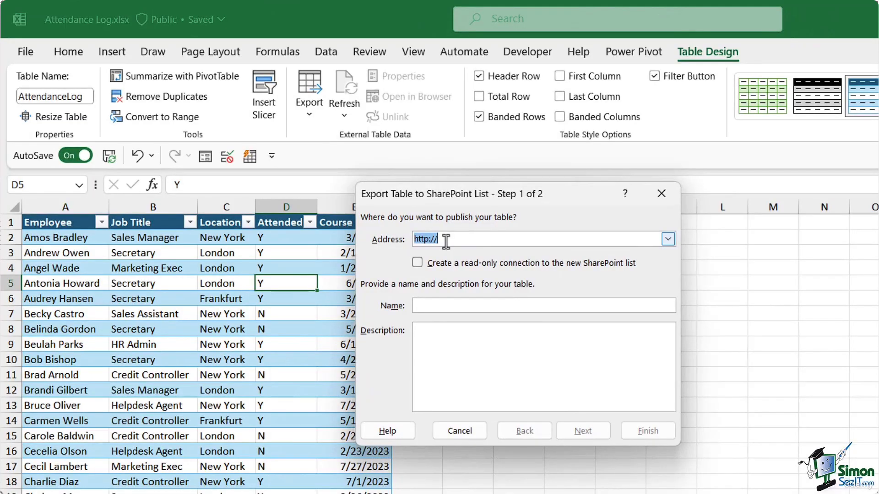
# Step: Paste the hub site address as the destination, name the list 'Attendance Log', and continue to Step 2
pyautogui.press('BackSpace')
pyautogui.hotkey('ctrl', 'v')
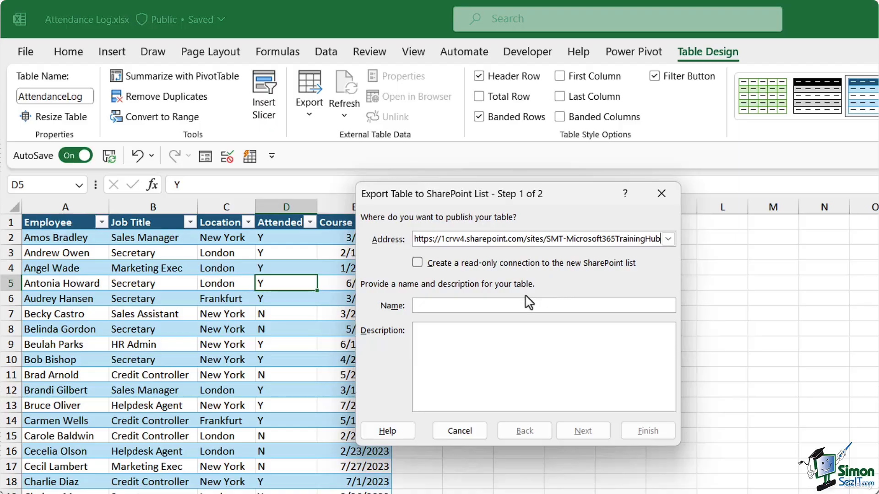
pyautogui.click(458, 306)
pyautogui.write('Attendance ')
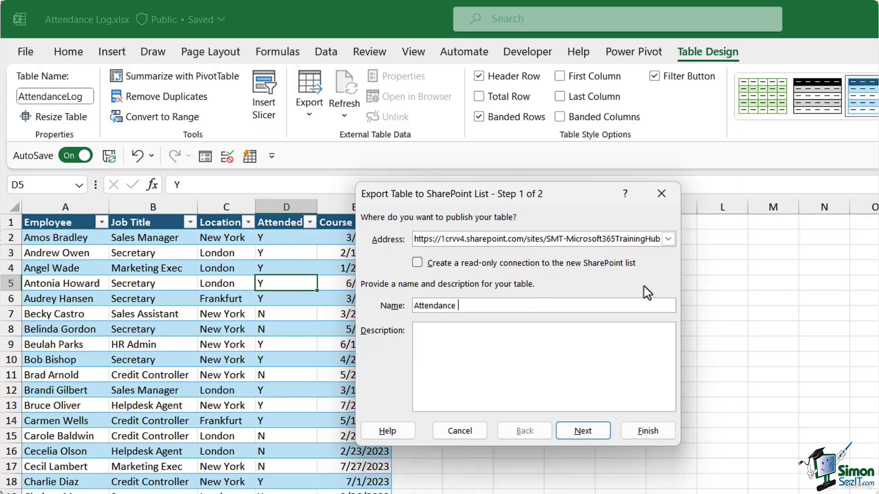
pyautogui.write('n')
pyautogui.press('BackSpace')
pyautogui.write('Log')
pyautogui.click(421, 332)
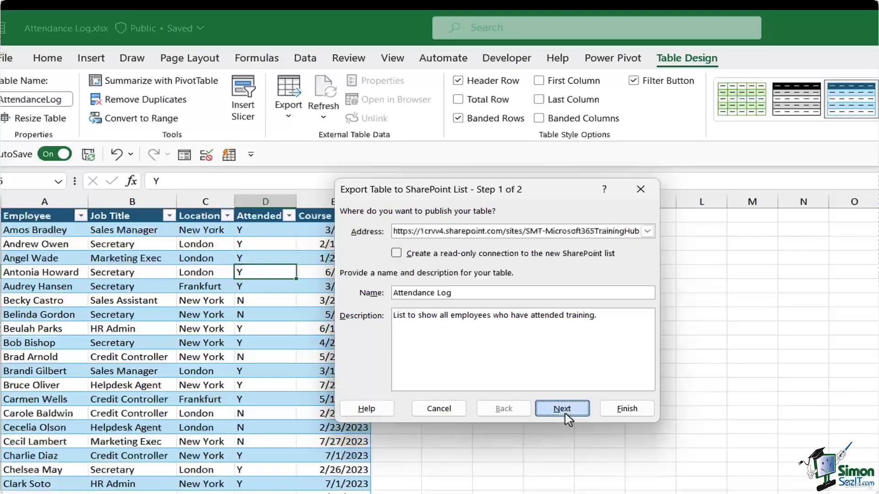
pyautogui.click(586, 436)
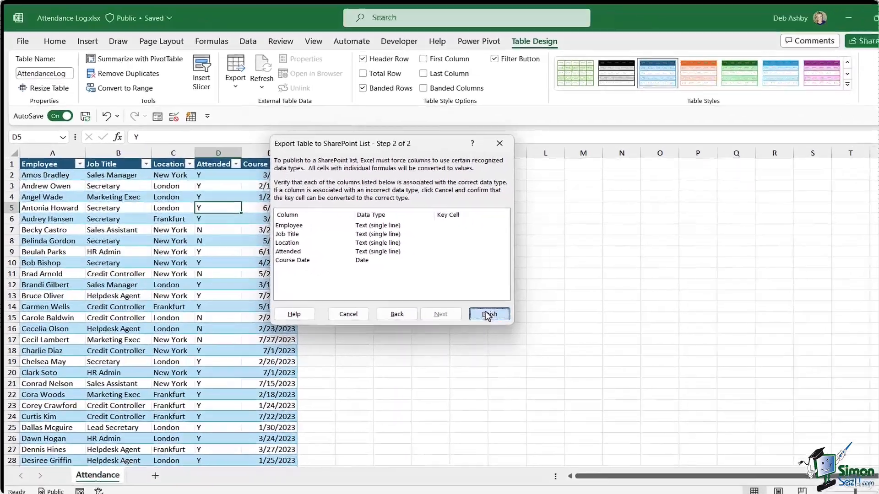
# Step: Finish publishing the AttendanceLog table and open the new list from the success link
pyautogui.click(488, 315)
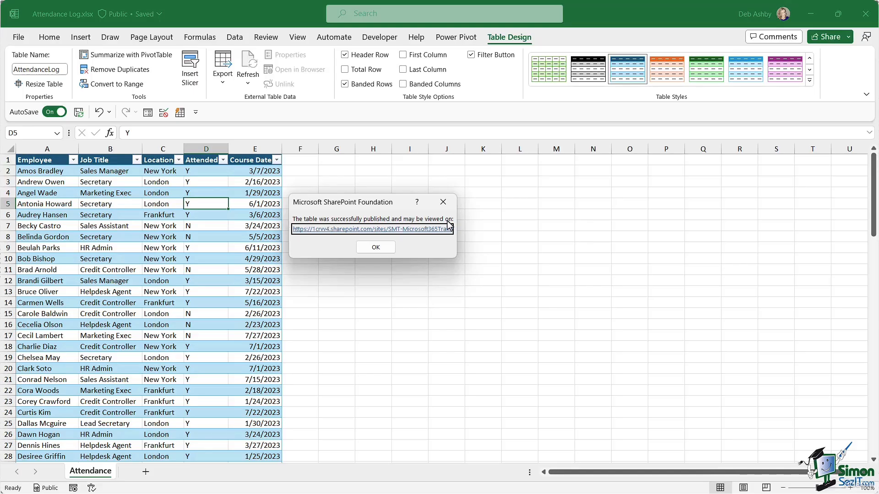
pyautogui.click(341, 232)
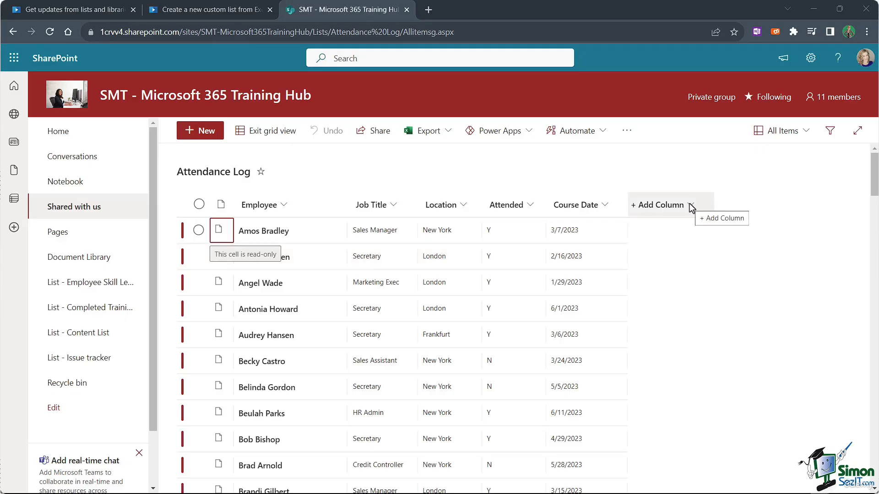
# Step: Exit grid view, star Attendance Log as a favourite, and switch to Microsoft Lists from the app launcher
pyautogui.click(262, 133)
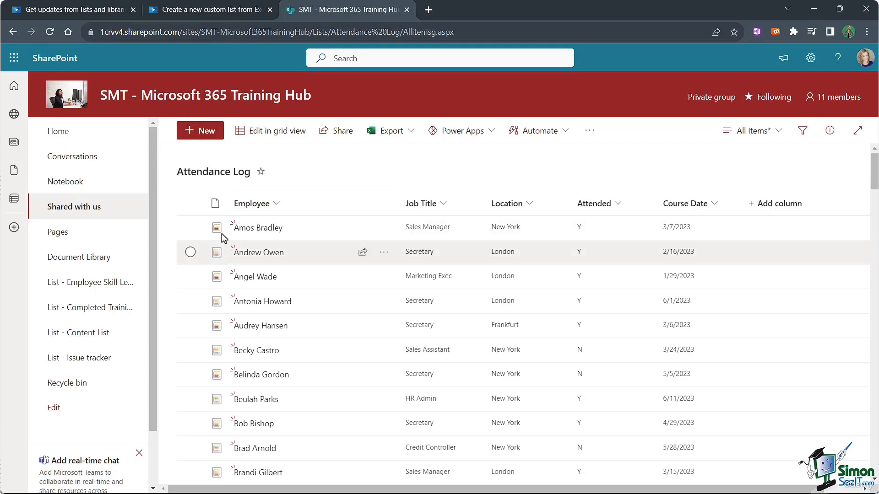
pyautogui.click(260, 173)
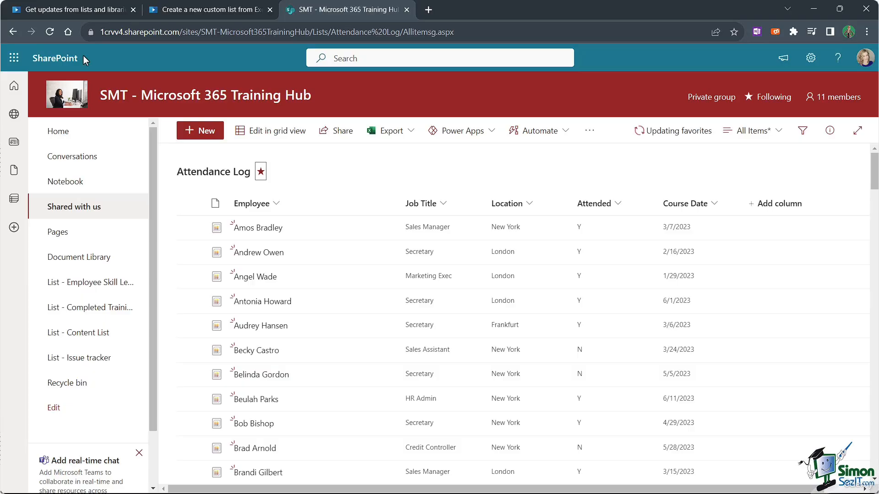
pyautogui.click(14, 58)
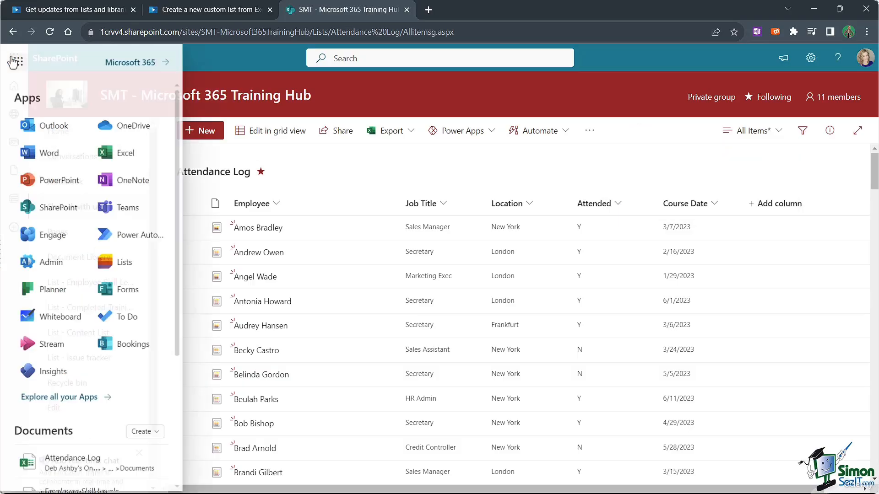
pyautogui.click(125, 263)
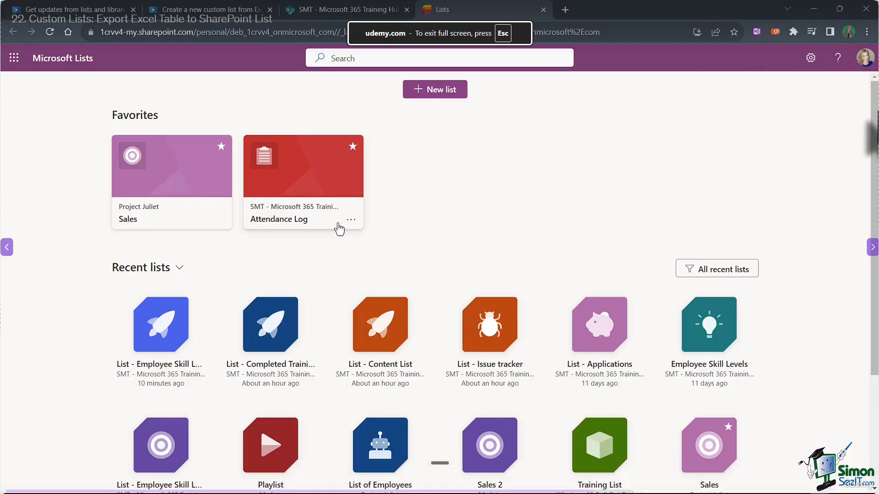
# Step: Open the Attendance Log card under Favorites
pyautogui.click(296, 211)
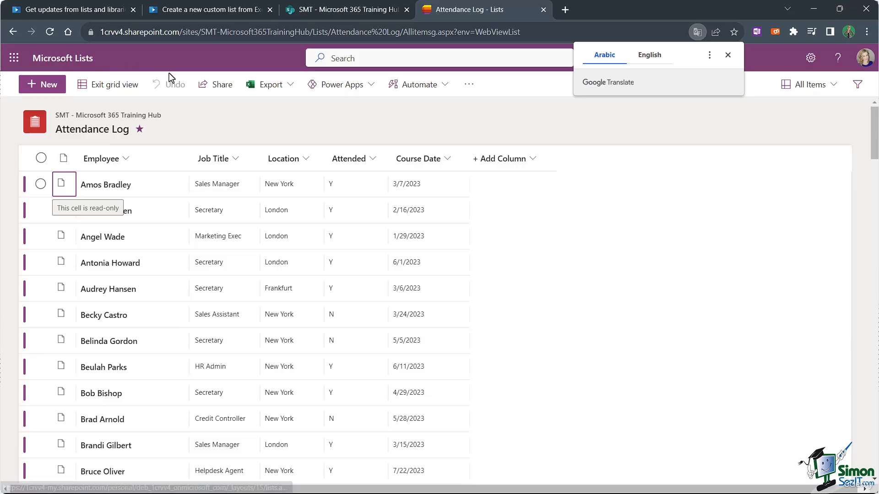
# Step: Close the 'Attendance Log - Lists' tab and return to the Training Hub home page
pyautogui.click(543, 10)
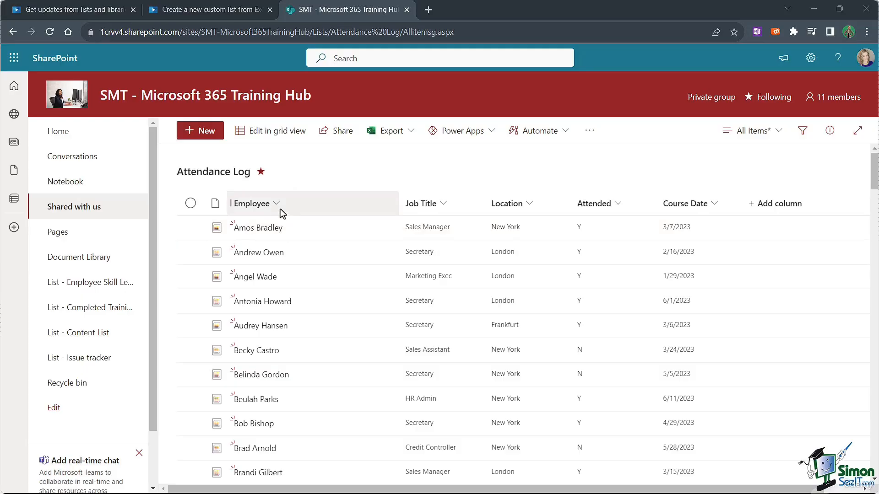
pyautogui.click(58, 133)
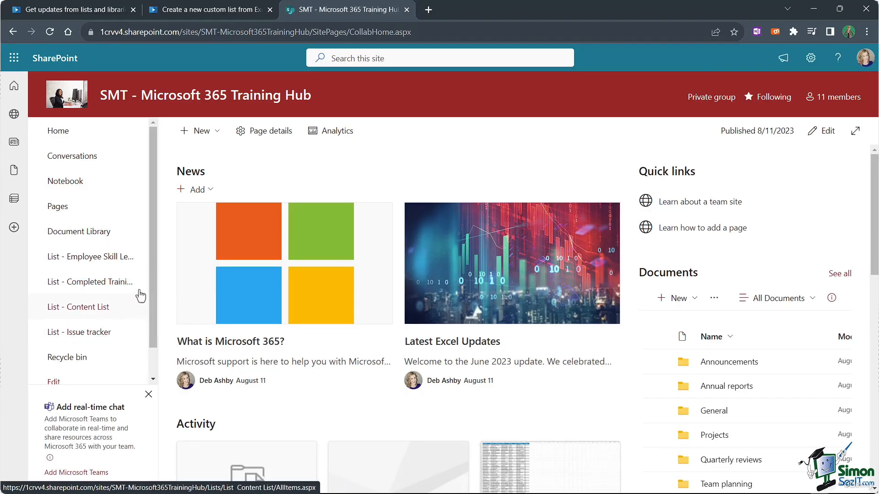
# Step: Open Site contents from the Settings gear to see Attendance Log with 100 items
pyautogui.scroll(-1, 155, 275)
pyautogui.scroll(1, 157, 263)
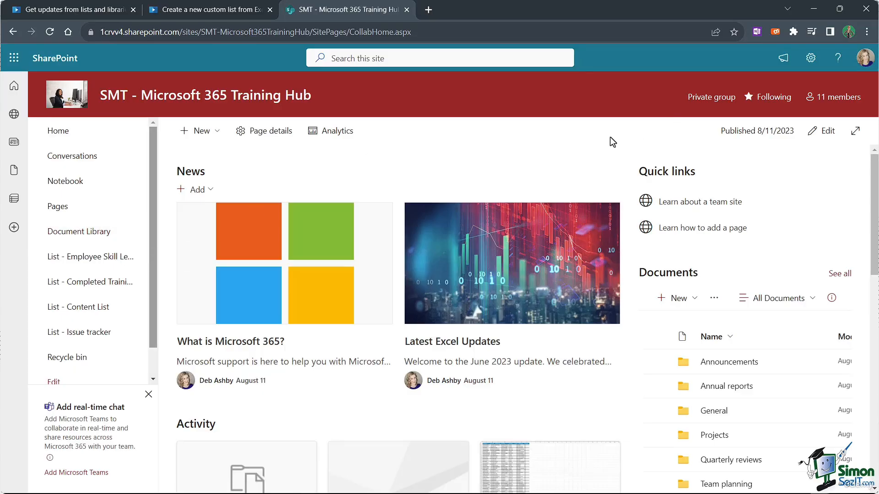
pyautogui.click(811, 62)
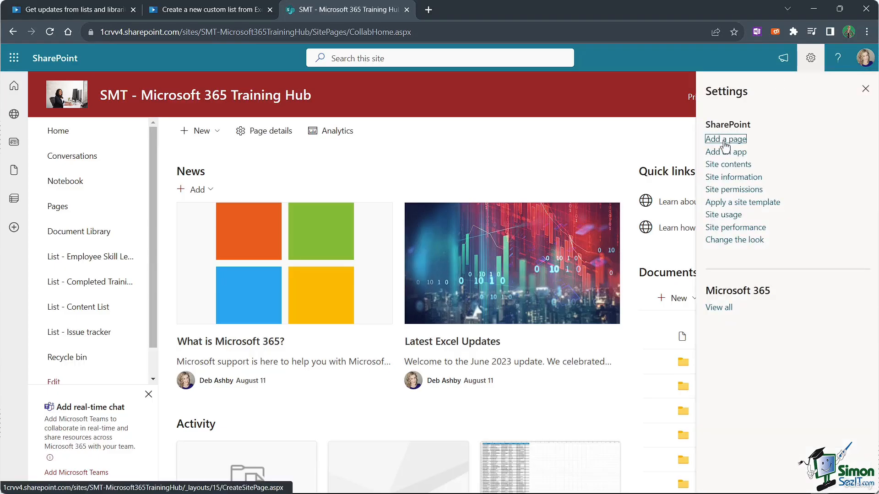
pyautogui.click(728, 164)
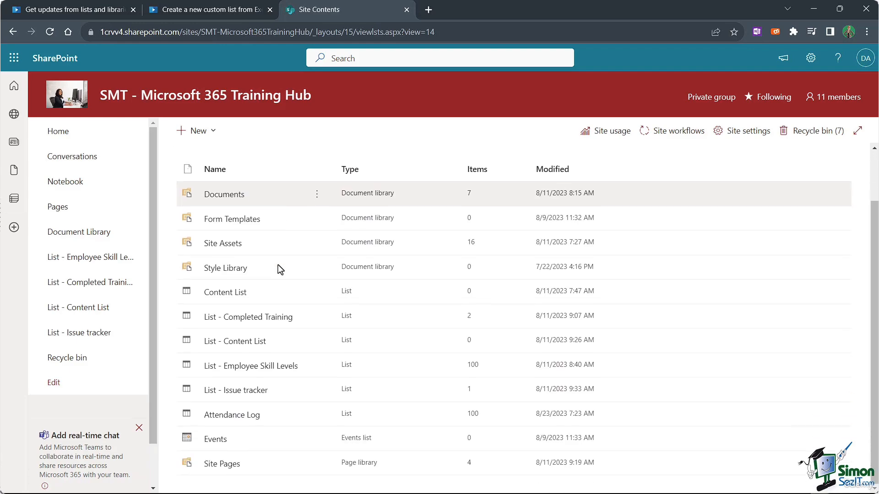
# Step: Open the Attendance Log list and close the Google Translate popup
pyautogui.click(249, 415)
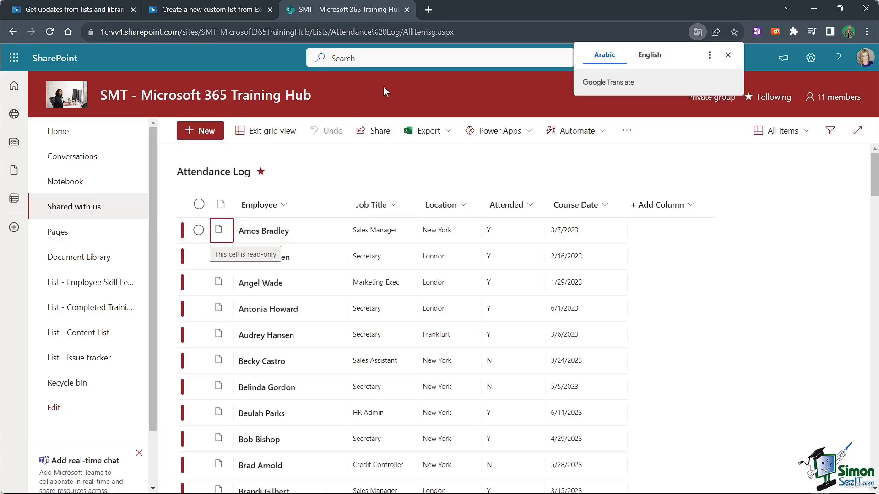
pyautogui.click(728, 55)
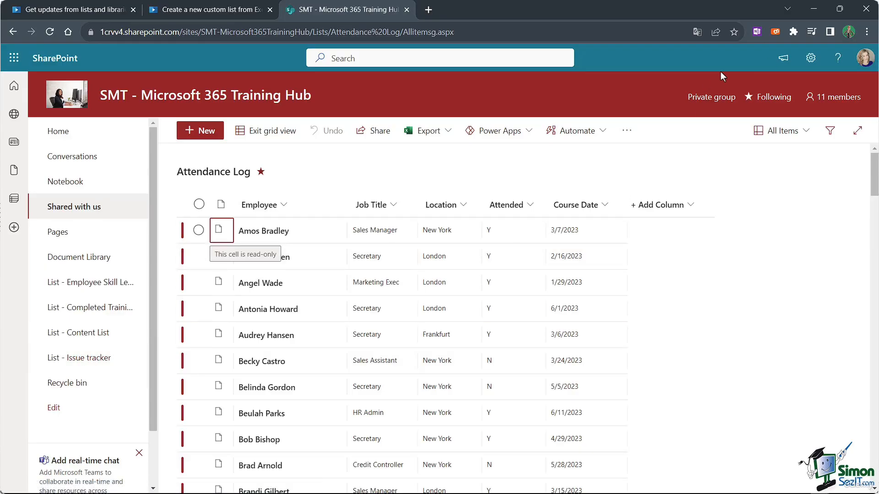
# Step: In the Attendance Log list settings, set Display on Quick Launch to Yes and save
pyautogui.click(810, 60)
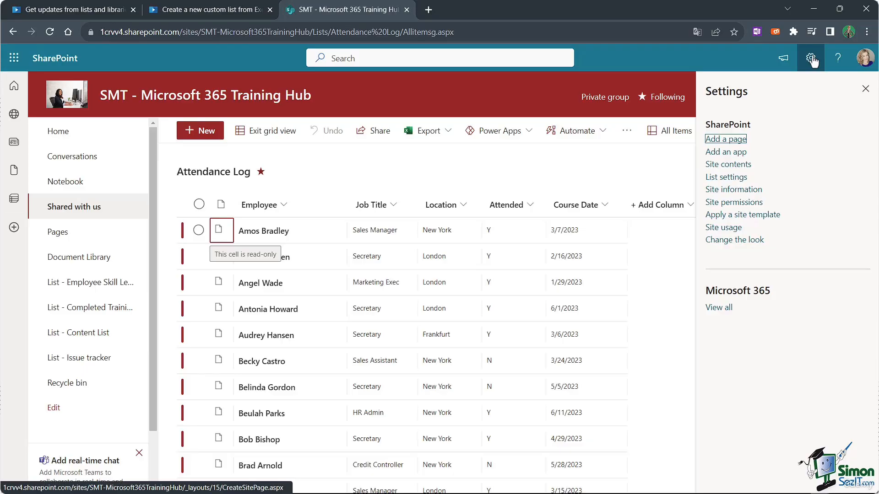
pyautogui.click(723, 180)
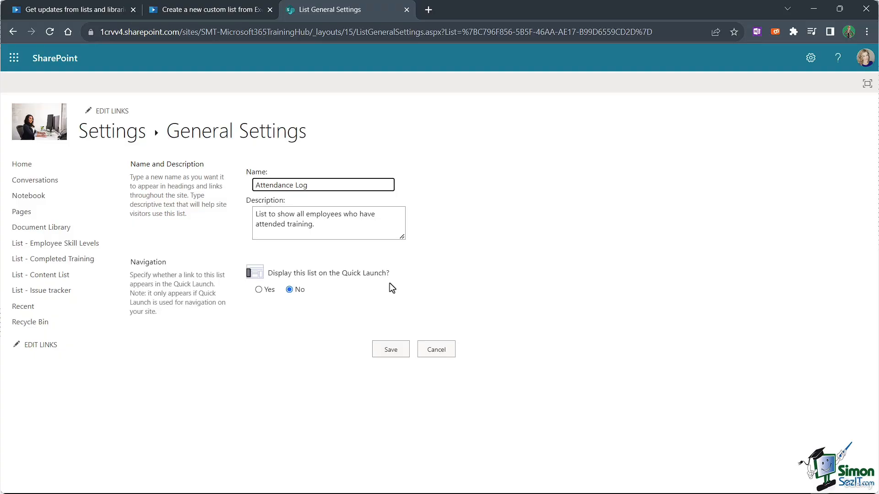
pyautogui.click(259, 290)
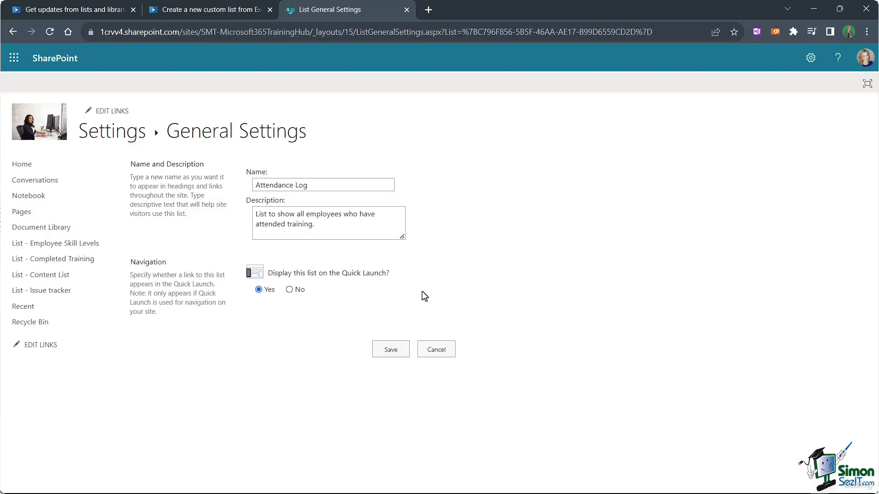
pyautogui.click(390, 351)
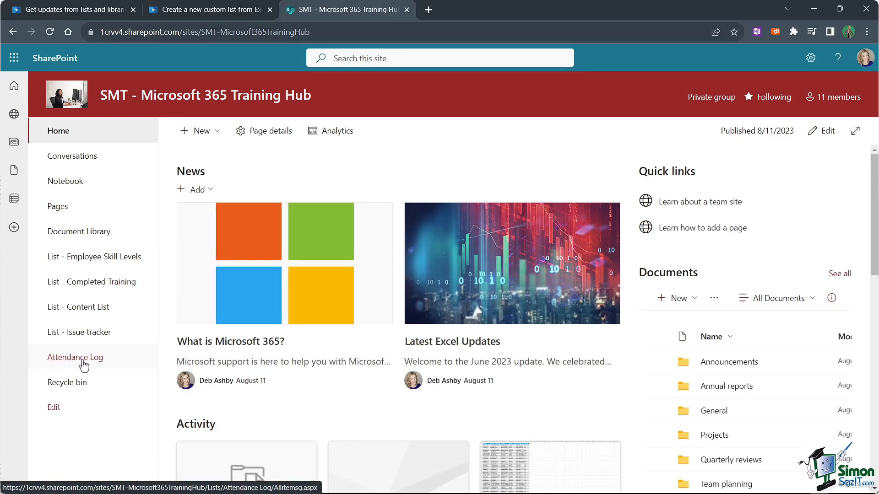
# Step: Rename the Attendance Log list to 'List - Attendance Log', then return to Home
pyautogui.click(84, 364)
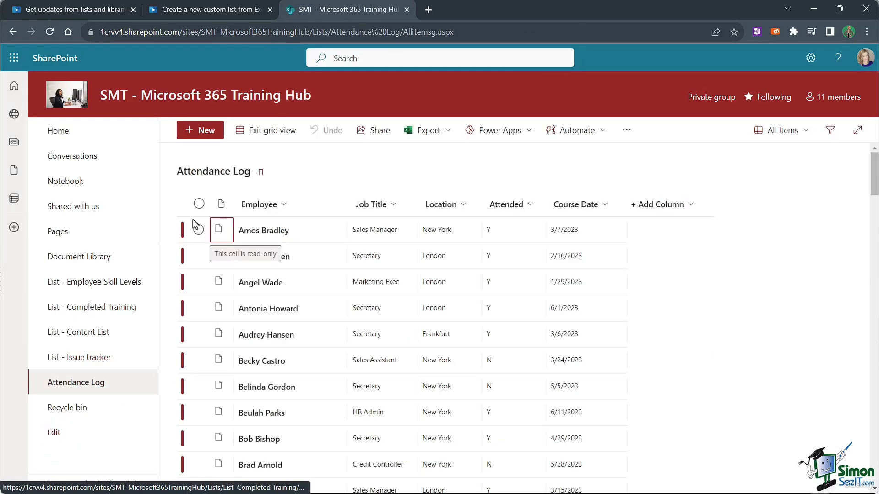
pyautogui.click(211, 176)
pyautogui.click(359, 270)
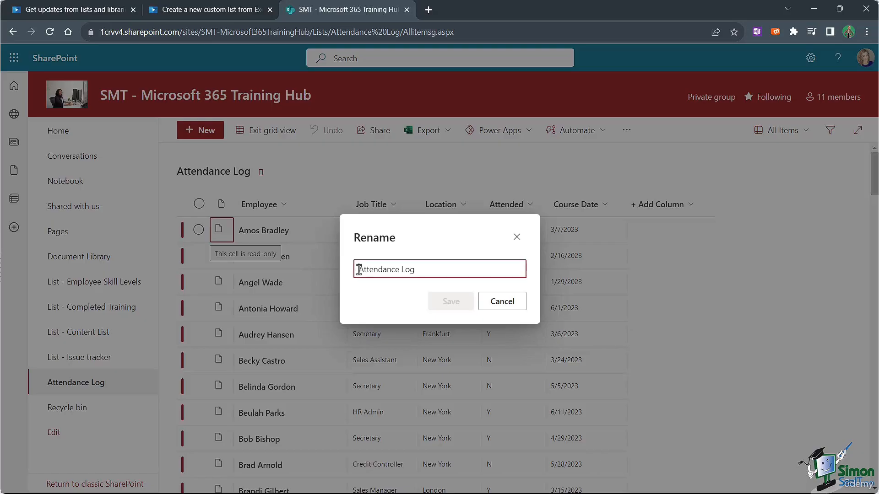
pyautogui.write('List ')
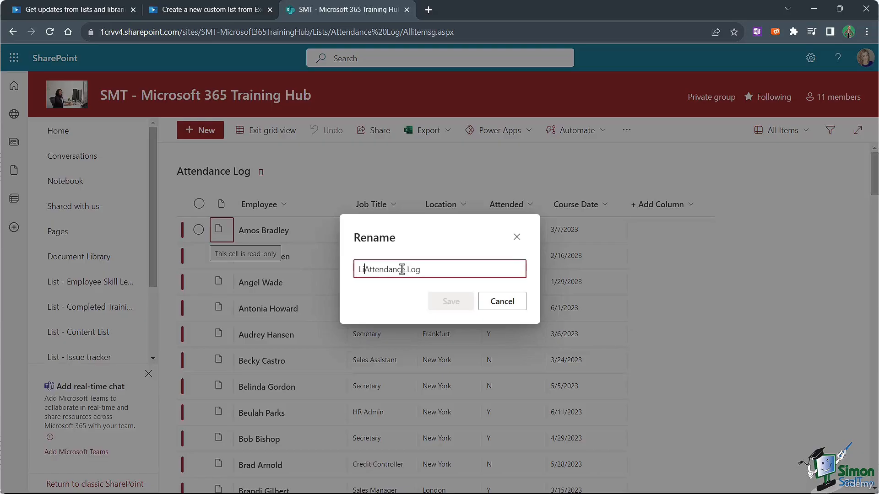
pyautogui.write('-')
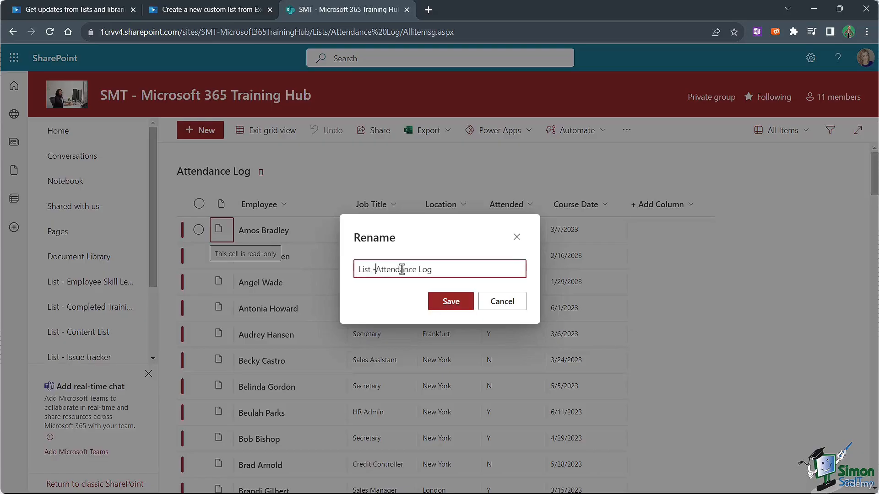
pyautogui.click(451, 301)
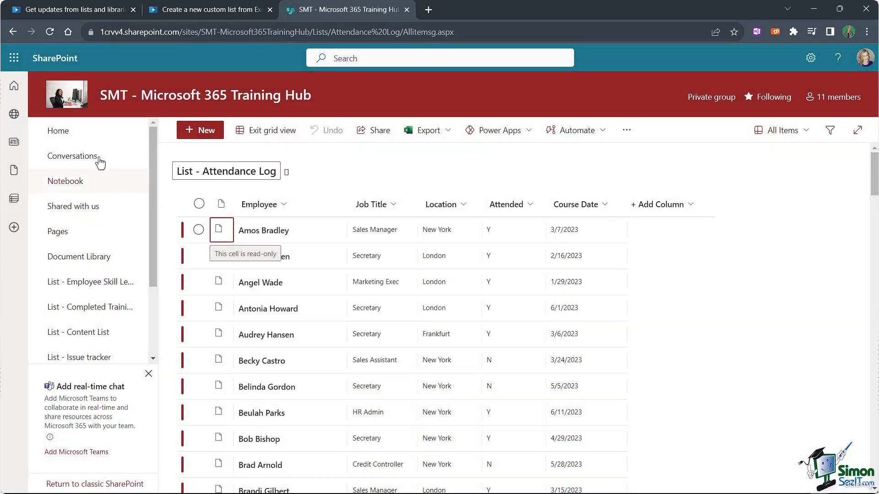
pyautogui.click(58, 133)
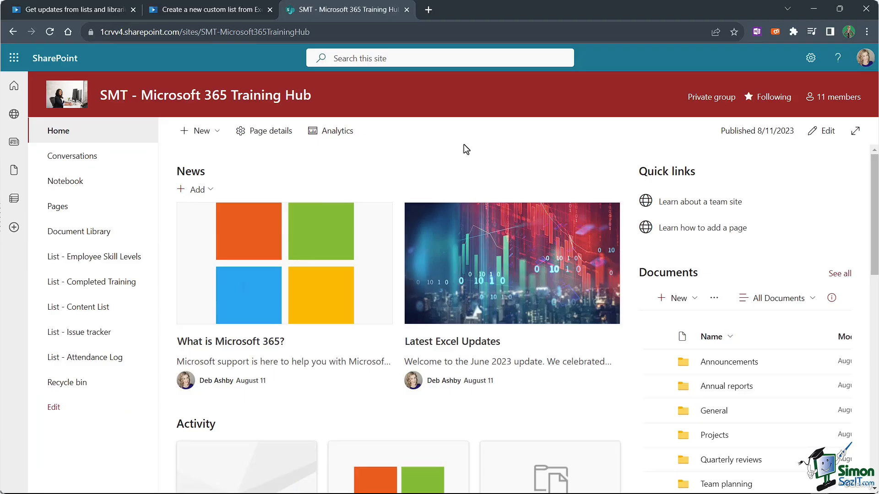
# Step: In grid view, change the first employee's Attended value from Y to N, then exit grid view
pyautogui.click(92, 357)
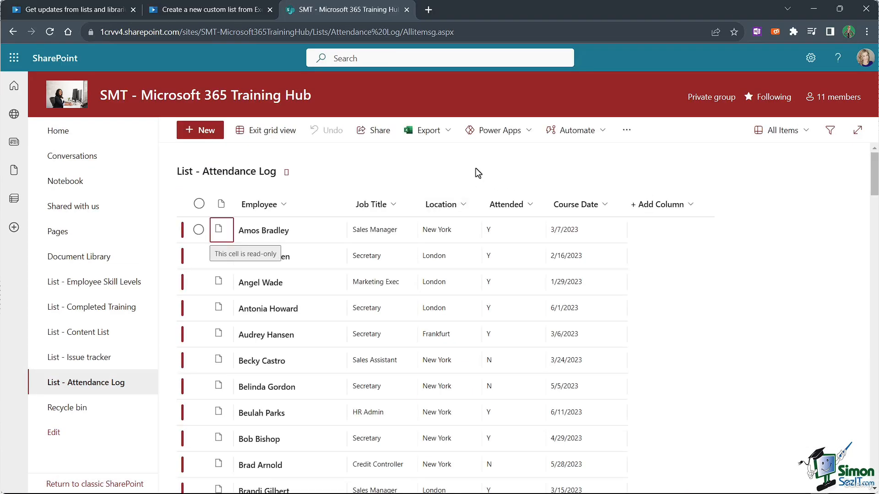
pyautogui.click(513, 226)
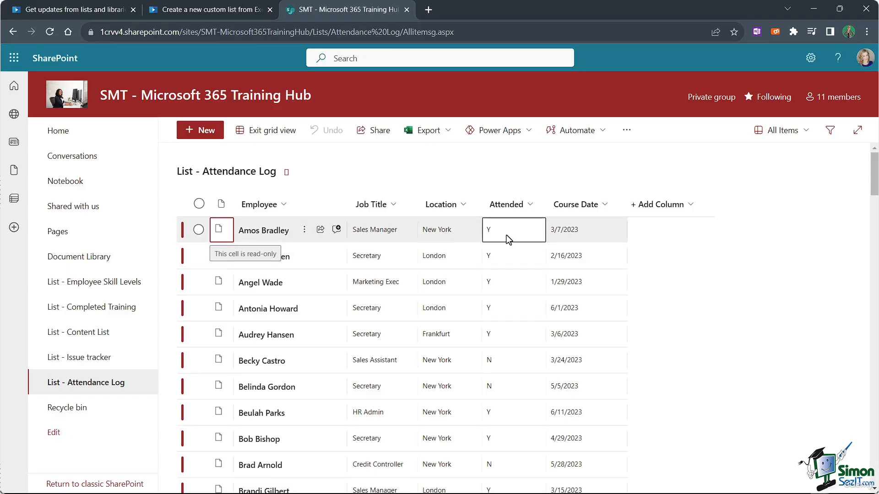
pyautogui.click(505, 257)
pyautogui.click(504, 284)
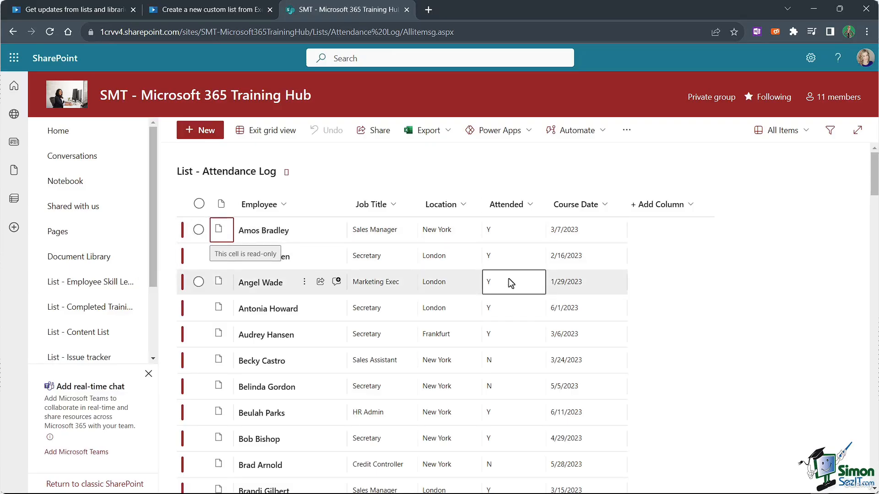
pyautogui.click(507, 253)
pyautogui.click(499, 229)
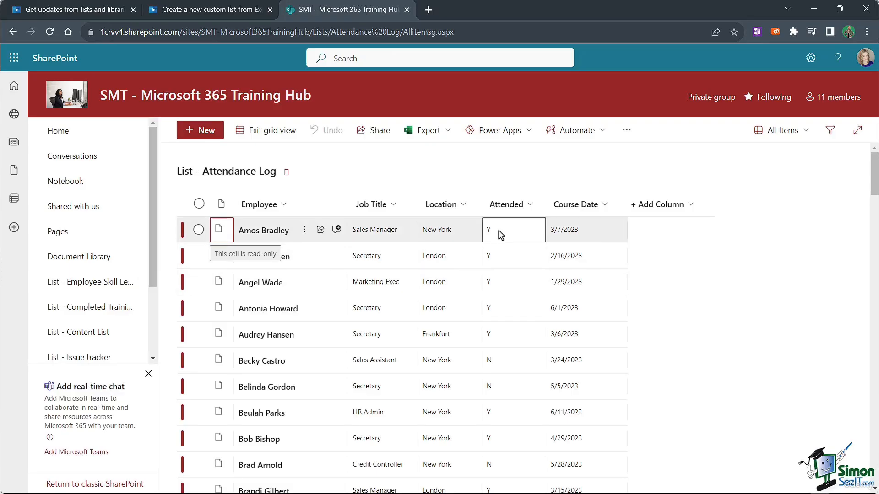
pyautogui.click(499, 230)
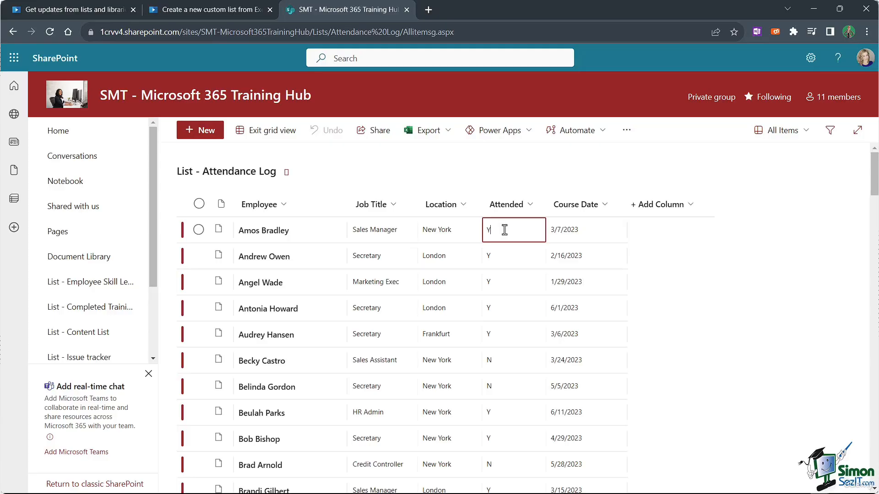
pyautogui.press('BackSpace')
pyautogui.write('N')
pyautogui.press('Return')
pyautogui.click(272, 131)
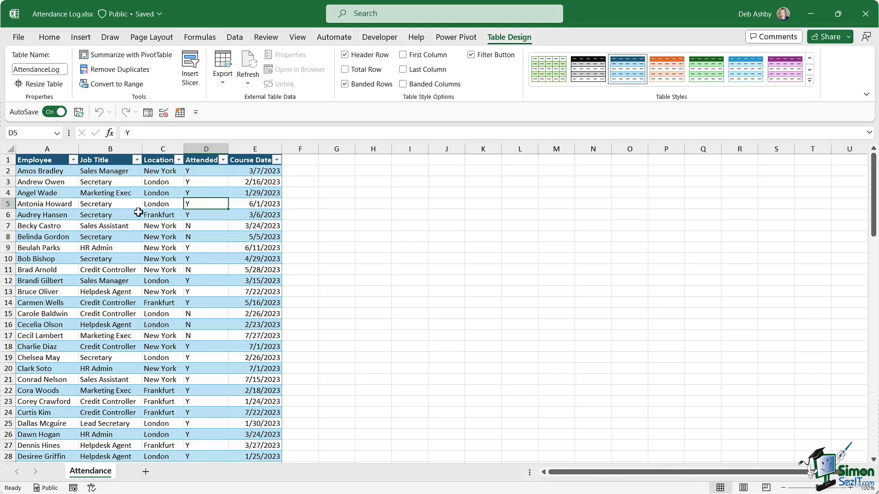
# Step: Run Refresh All from Table Design on the Excel Attendance Log table
pyautogui.click(156, 204)
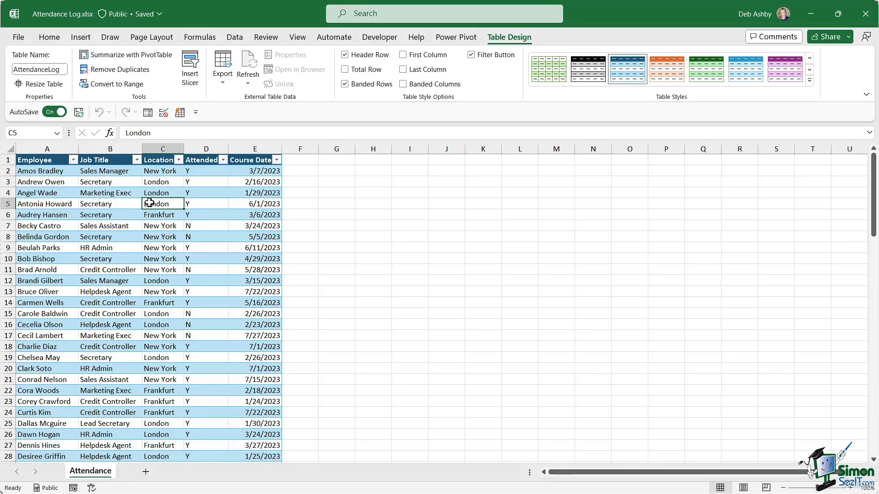
pyautogui.click(208, 171)
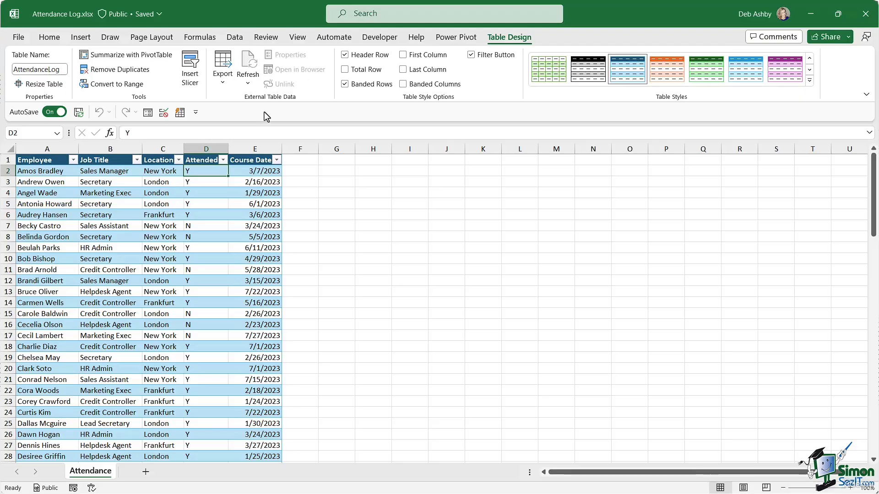
pyautogui.click(247, 85)
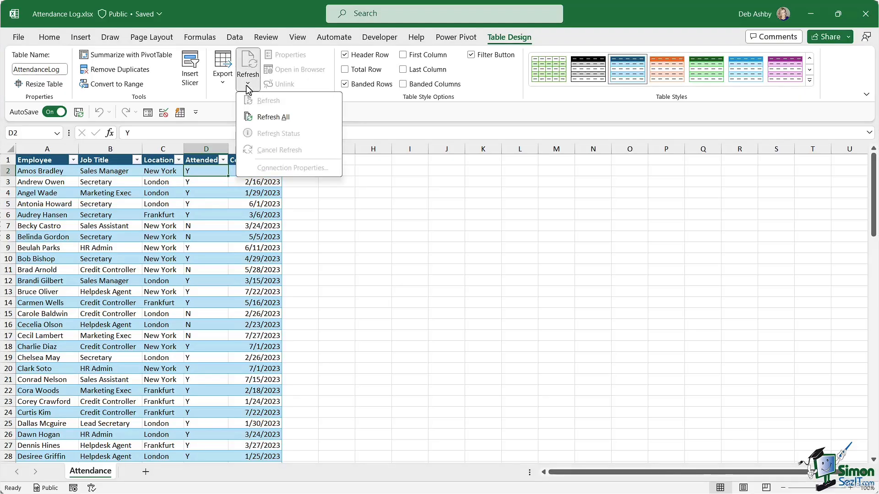
pyautogui.click(252, 118)
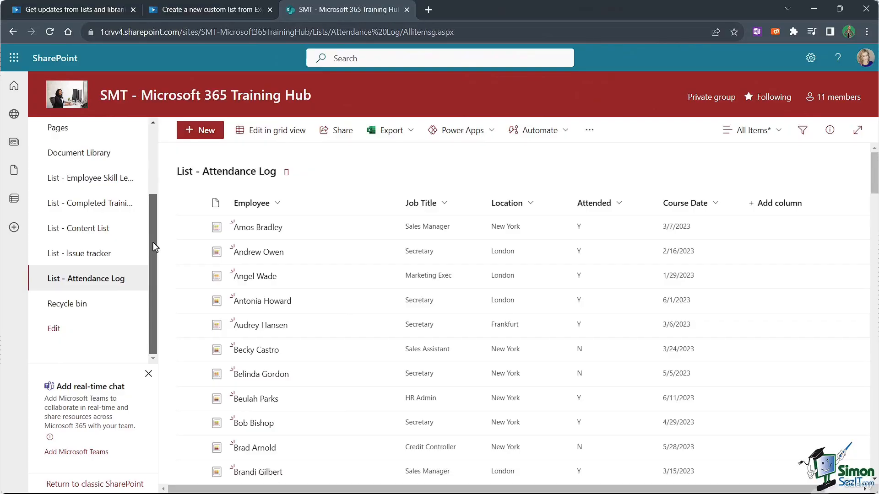
pyautogui.moveTo(153, 243); pyautogui.dragTo(151, 150)
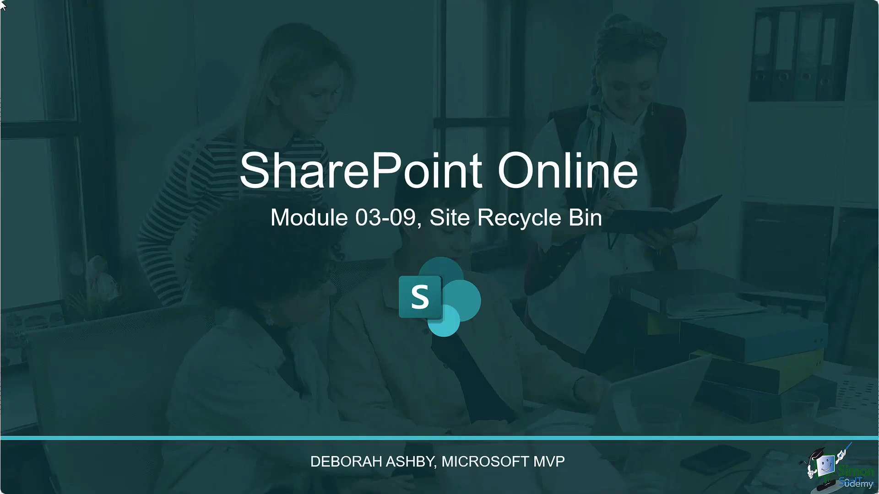
pyautogui.click(477, 132)
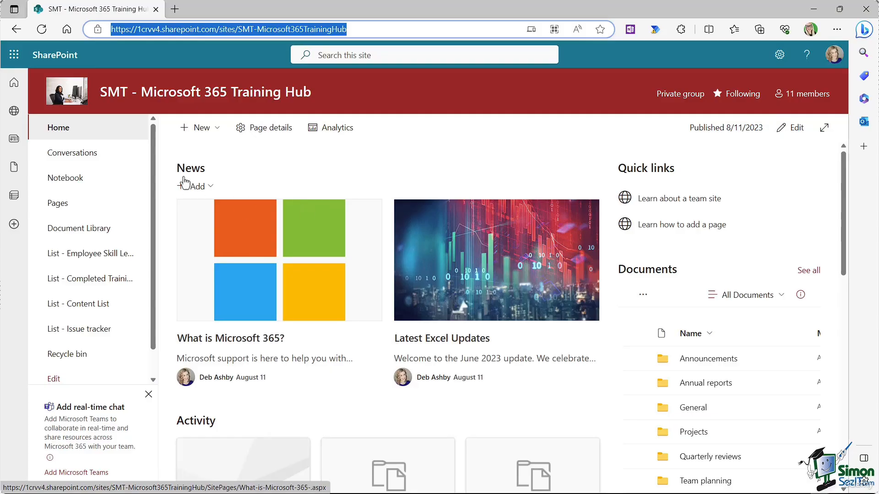
# Step: Scroll the Quick Launch navigation and open the site Recycle bin
pyautogui.click(153, 144)
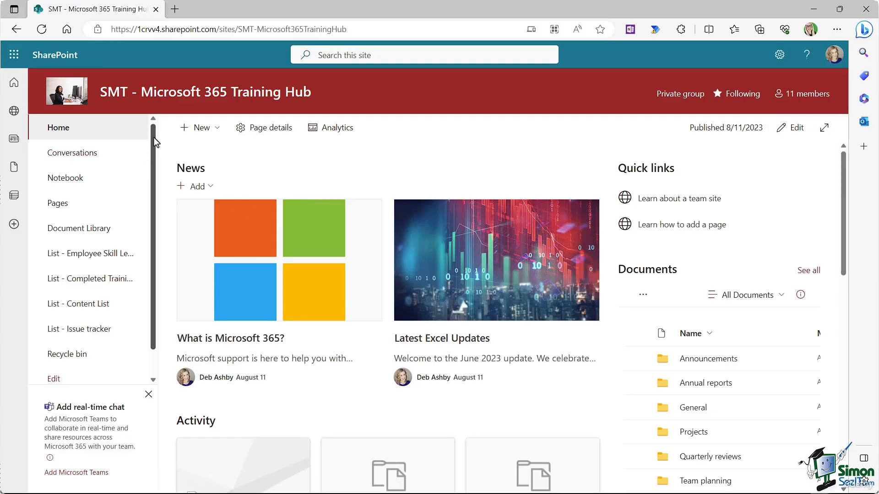
pyautogui.moveTo(154, 138); pyautogui.dragTo(152, 197)
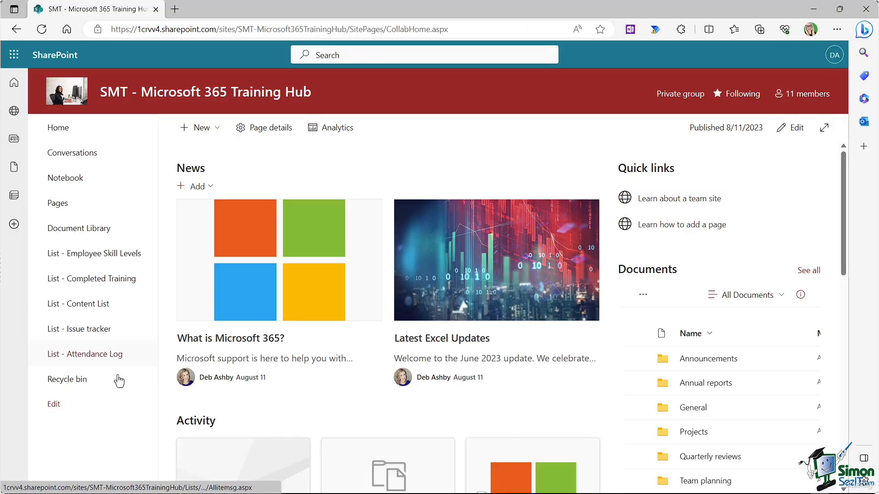
pyautogui.click(67, 380)
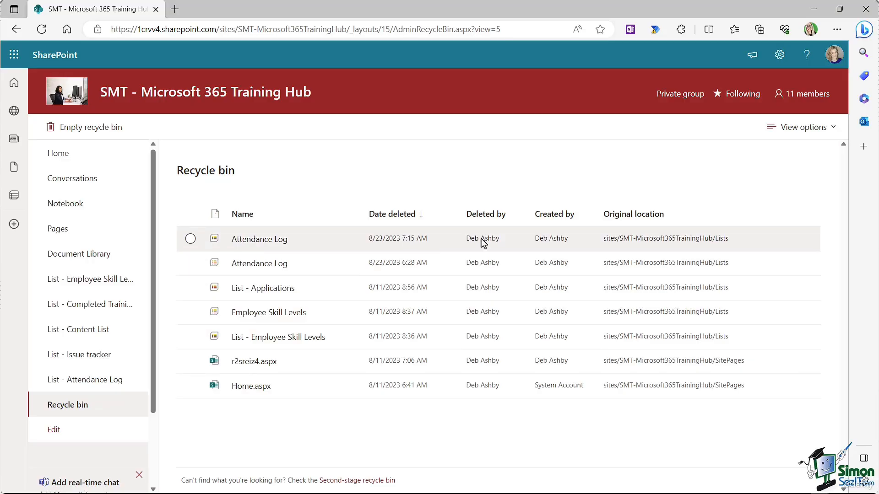
# Step: Try restoring the top Attendance Log list and dismiss the folder-already-exists error
pyautogui.moveTo(562, 238)
pyautogui.click(191, 239)
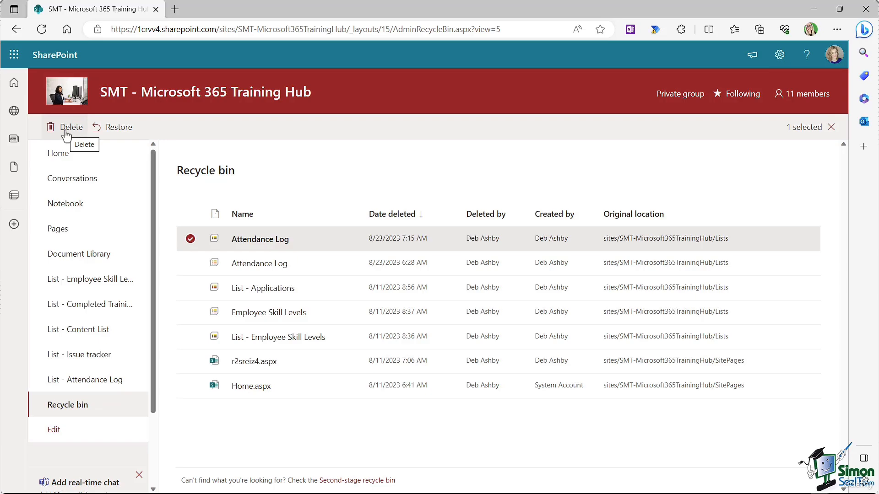
pyautogui.click(123, 131)
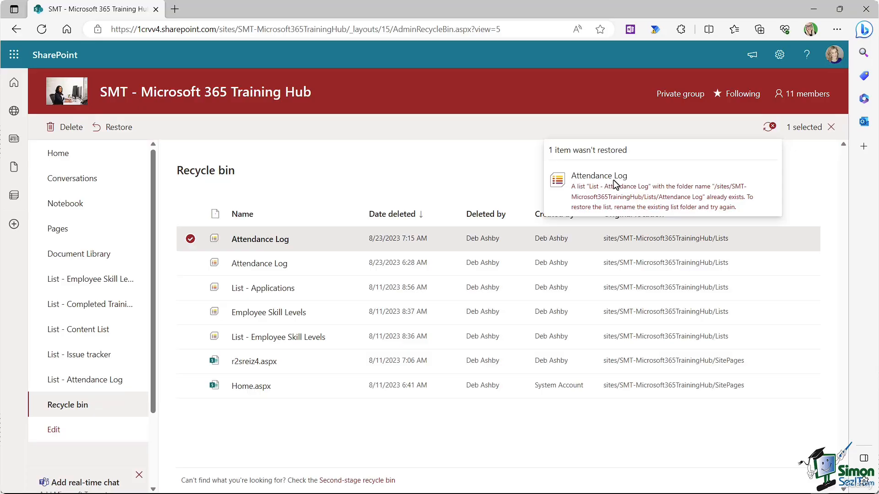
pyautogui.click(191, 239)
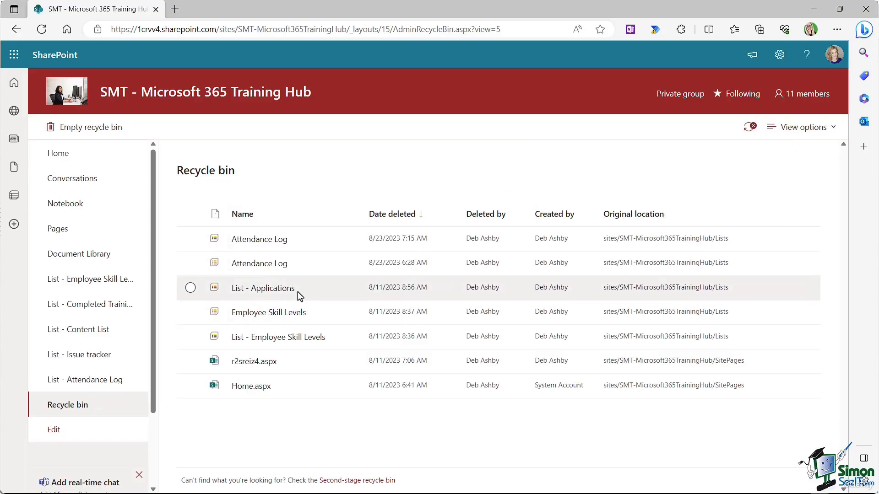
# Step: Restore Home.aspx, delete it again from Site Pages, and return to the Recycle bin
pyautogui.click(190, 386)
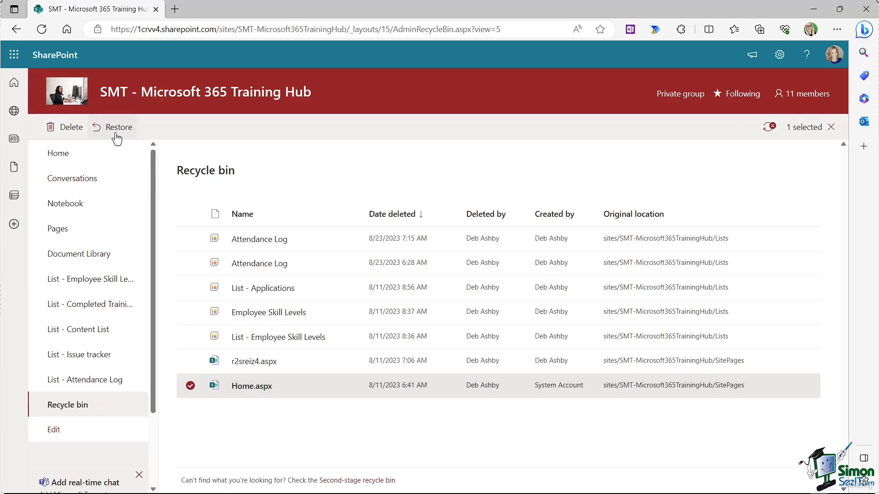
pyautogui.click(114, 128)
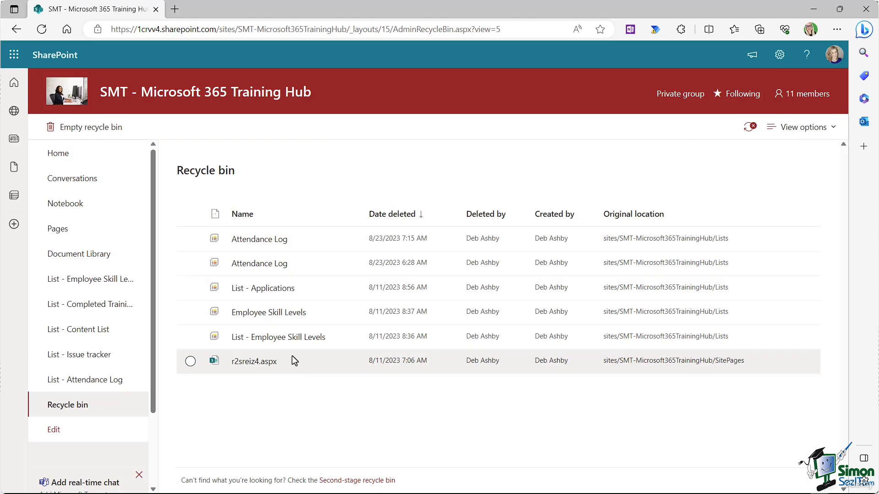
pyautogui.click(61, 233)
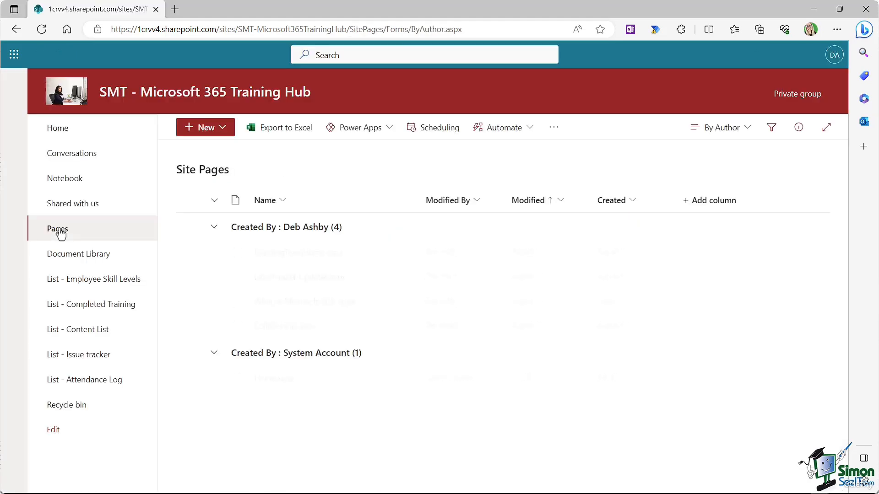
pyautogui.moveTo(270, 388)
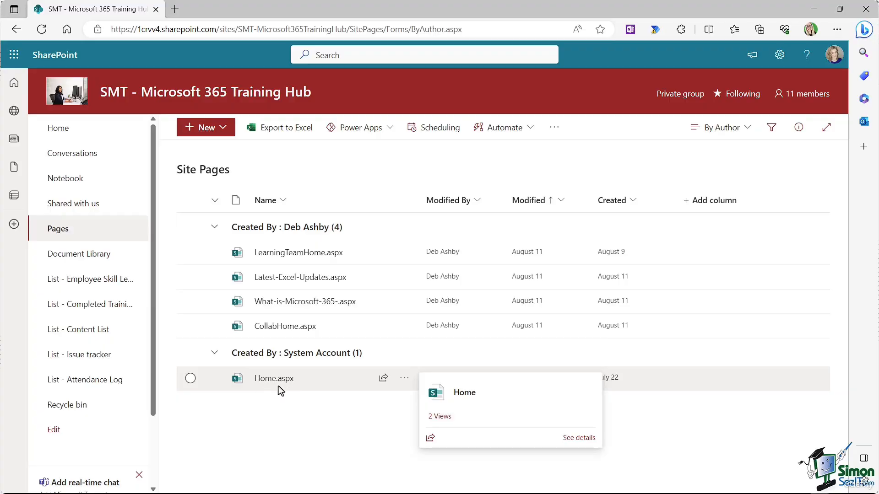
pyautogui.click(191, 378)
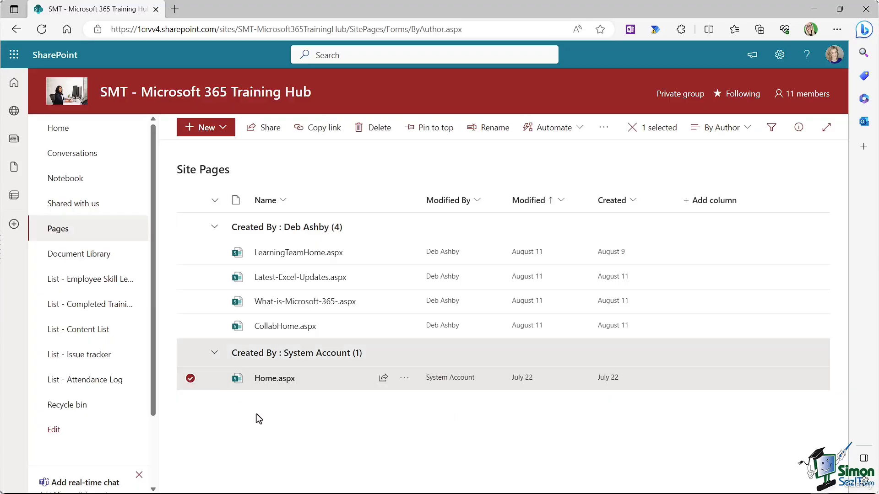
pyautogui.click(404, 378)
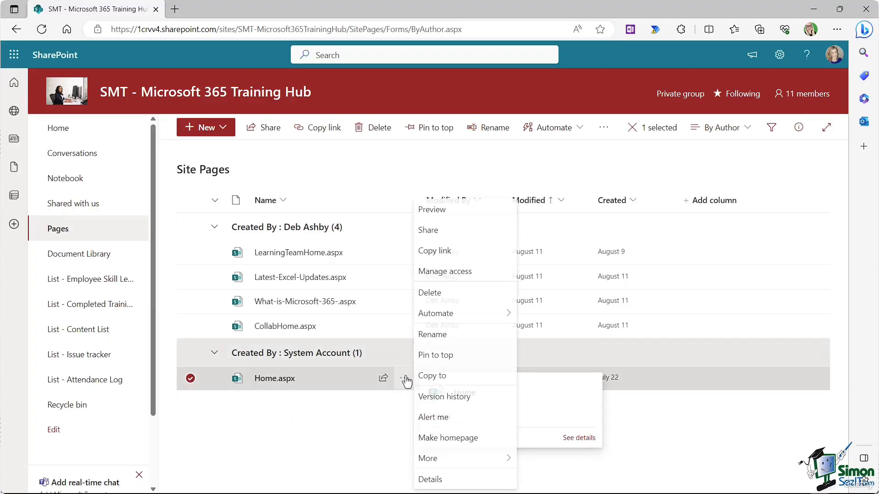
pyautogui.click(421, 293)
pyautogui.click(455, 314)
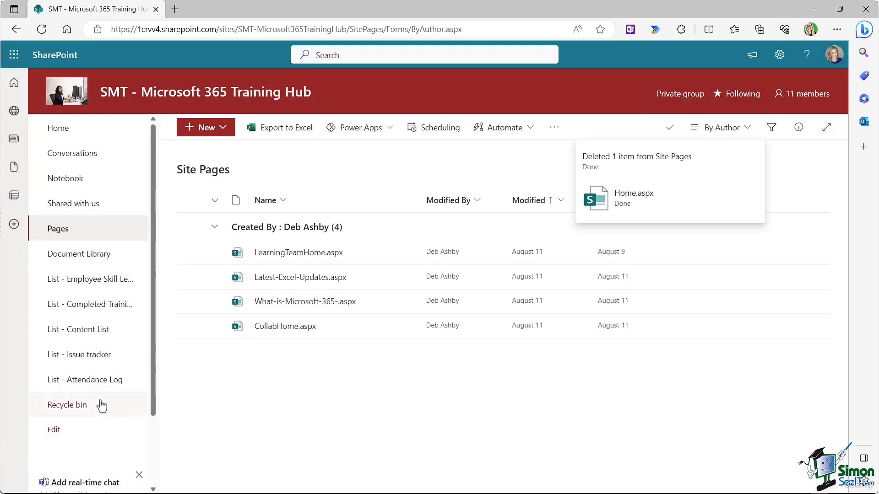
pyautogui.click(77, 405)
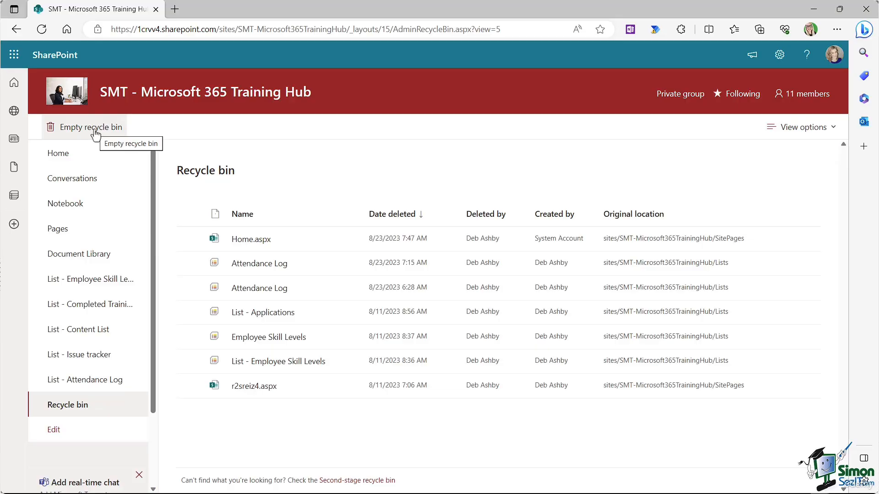
# Step: Leave the Recycle bin and go back to the Training Hub home page
pyautogui.click(58, 155)
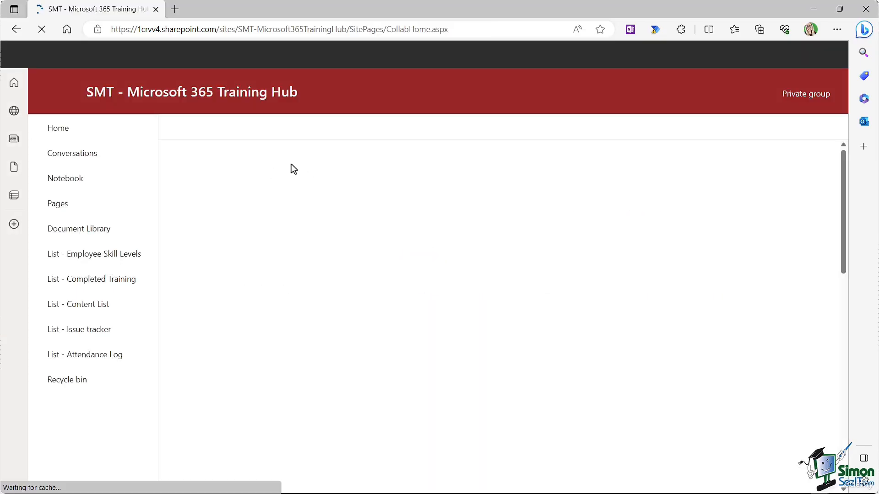
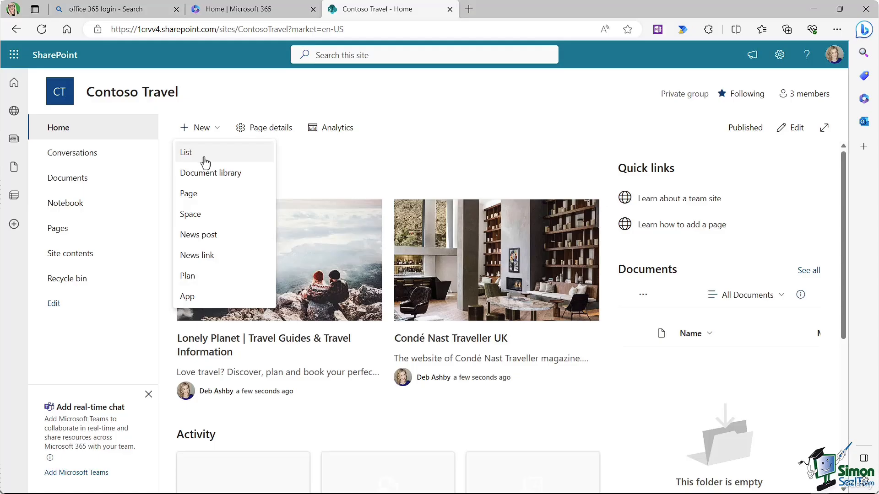
# Step: Build a new Customers list from the uploaded Customers.xlsx workbook, keeping the detected column types
pyautogui.click(204, 160)
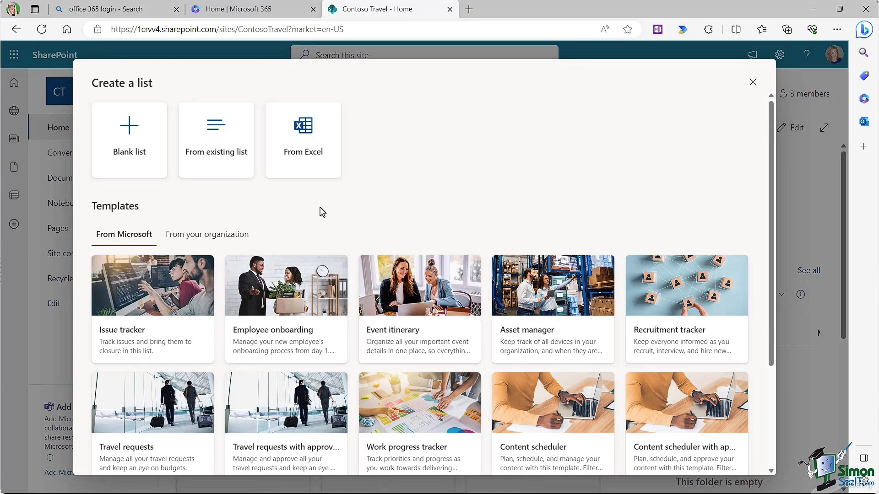
pyautogui.click(314, 147)
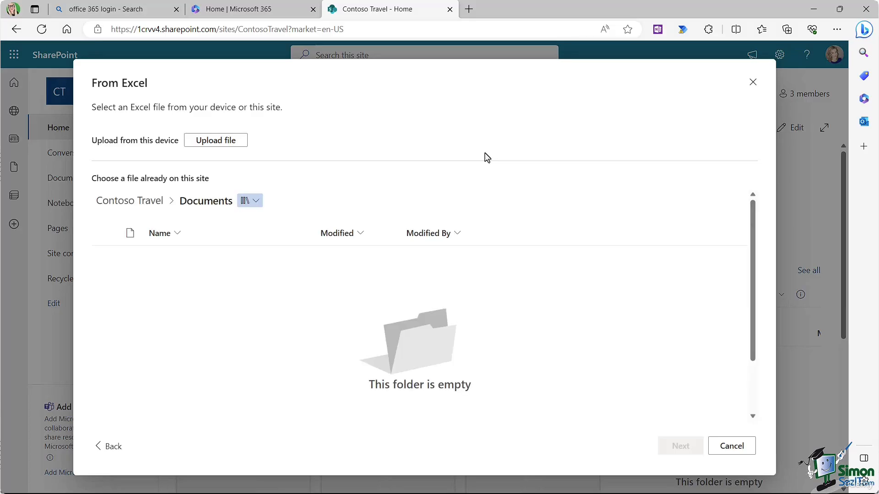
pyautogui.click(228, 144)
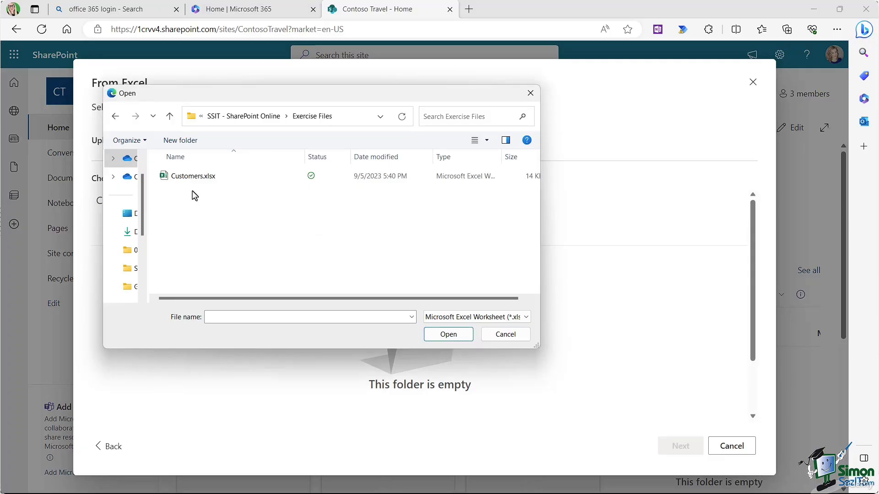
pyautogui.click(192, 179)
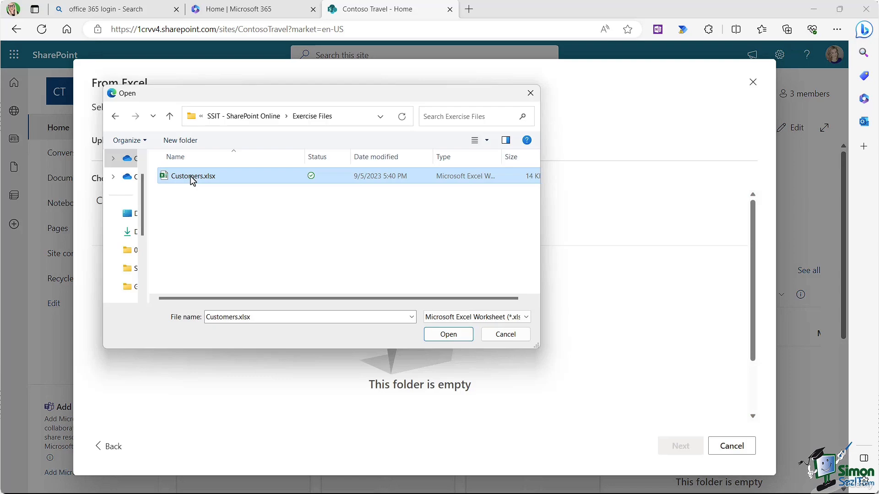
pyautogui.click(454, 334)
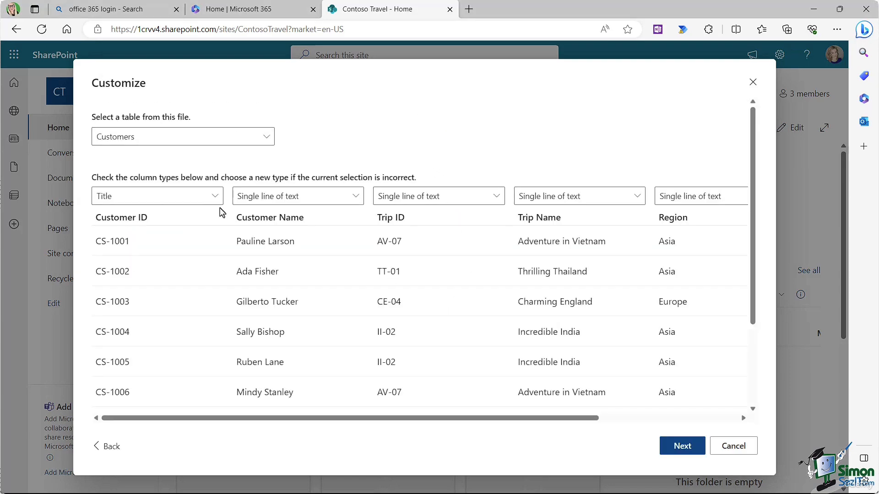
pyautogui.scroll(-1, 313, 271)
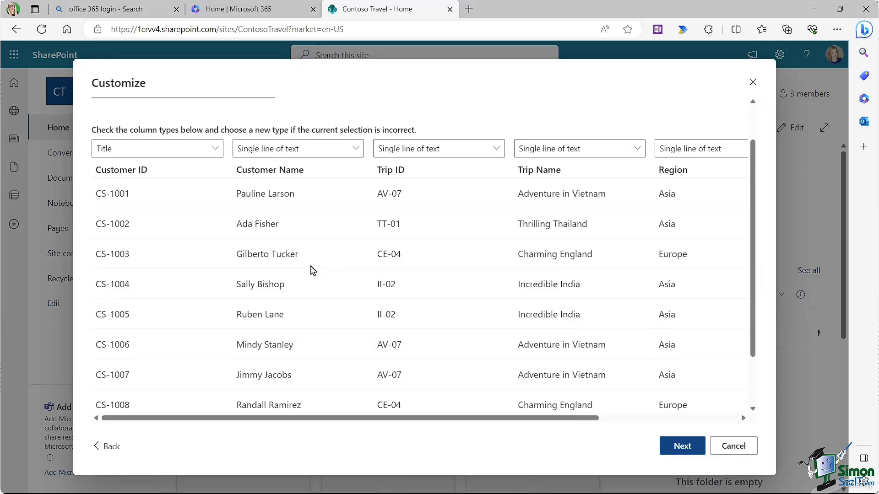
pyautogui.scroll(1, 313, 270)
pyautogui.moveTo(568, 422); pyautogui.dragTo(519, 421)
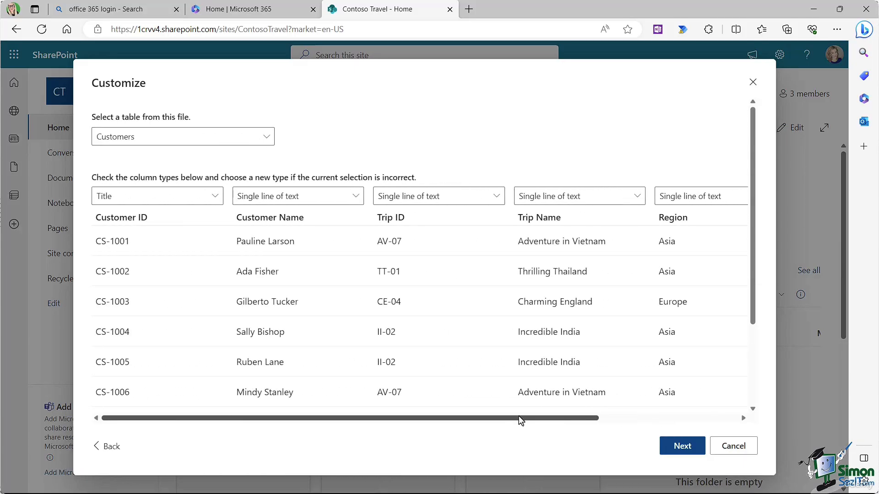
pyautogui.click(682, 447)
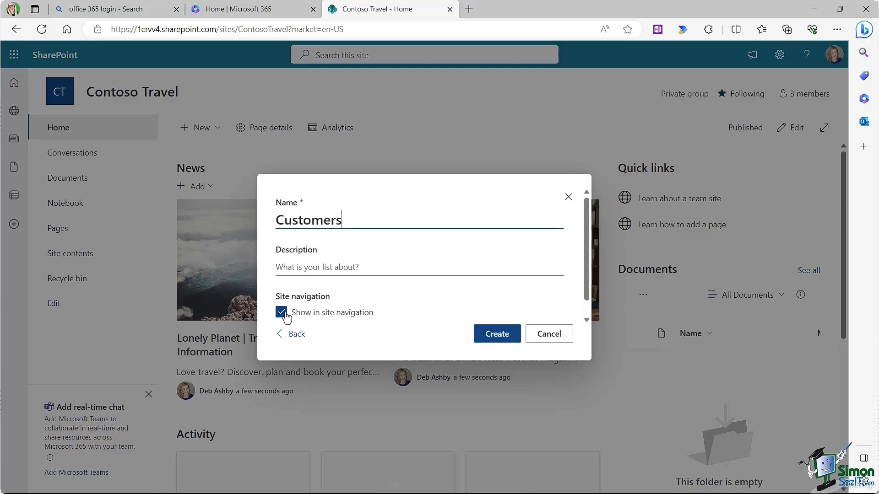
pyautogui.click(497, 337)
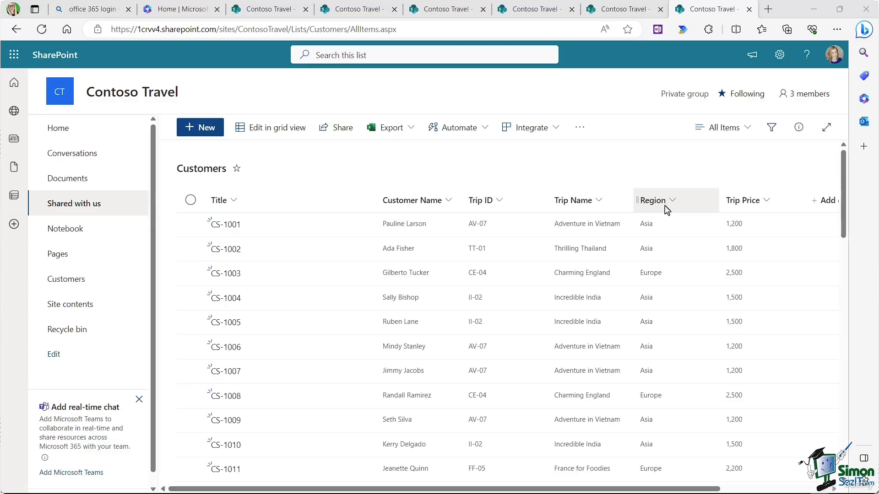
# Step: Create an 'Asia Region' view sorted by Customer Name A to Z
pyautogui.click(747, 130)
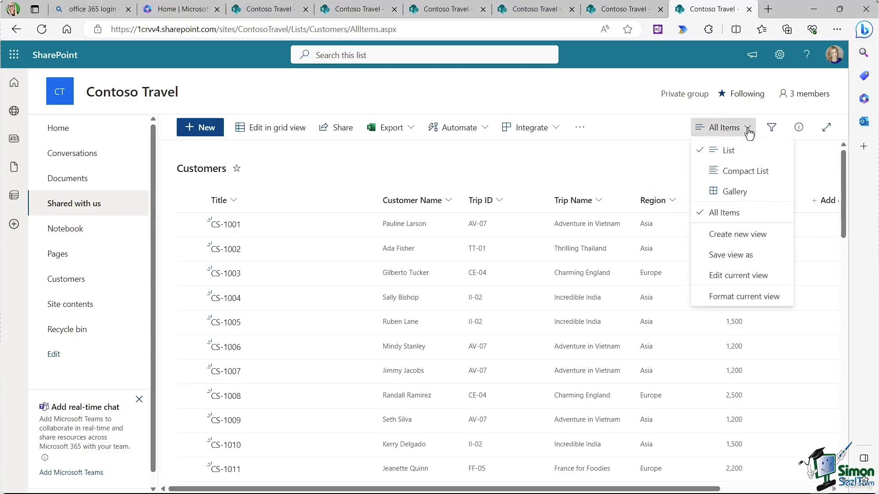
pyautogui.click(734, 235)
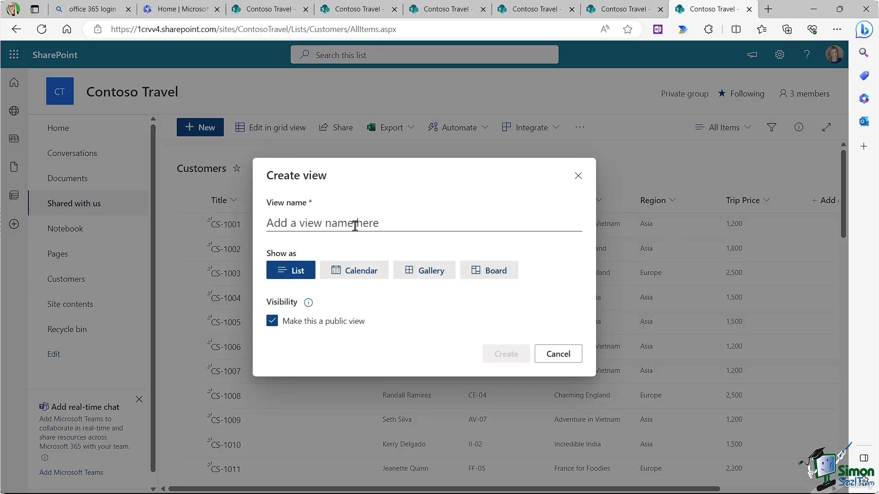
pyautogui.write('As')
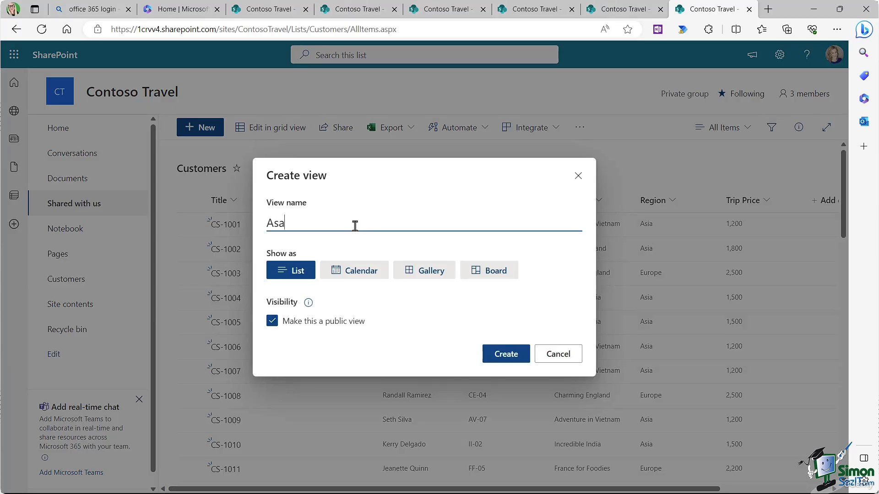
pyautogui.write('ia Region')
pyautogui.click(509, 348)
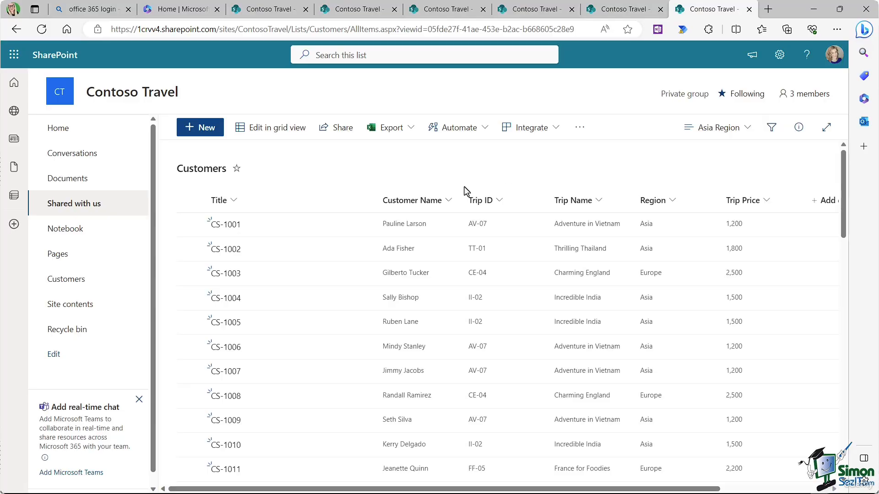
pyautogui.click(448, 201)
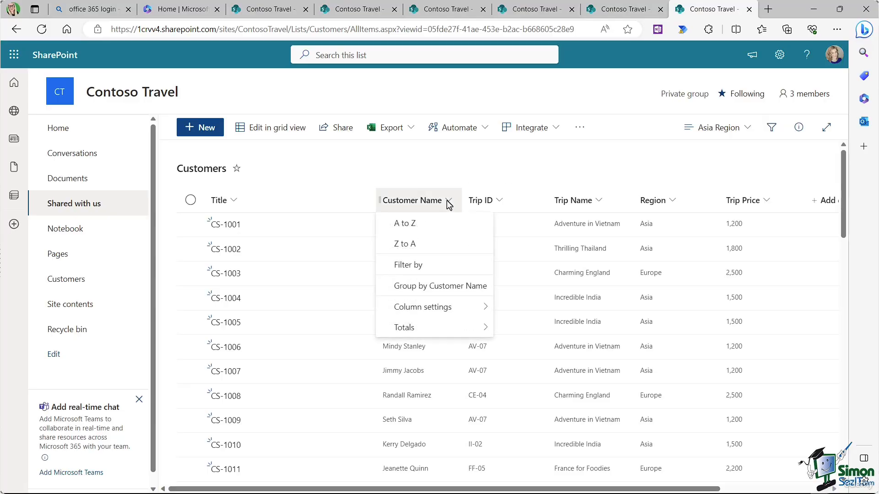
pyautogui.click(416, 225)
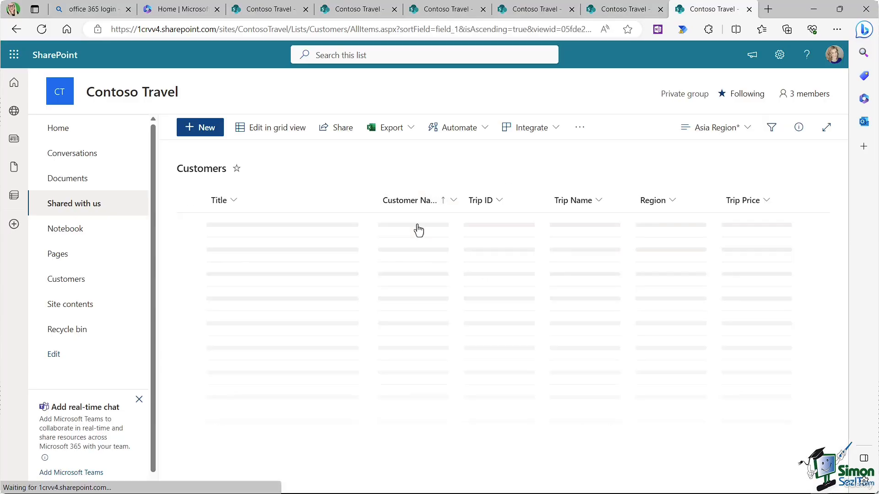
# Step: Filter Region to Asia, save the Asia Region view, and return to All Items
pyautogui.click(666, 200)
pyautogui.click(658, 265)
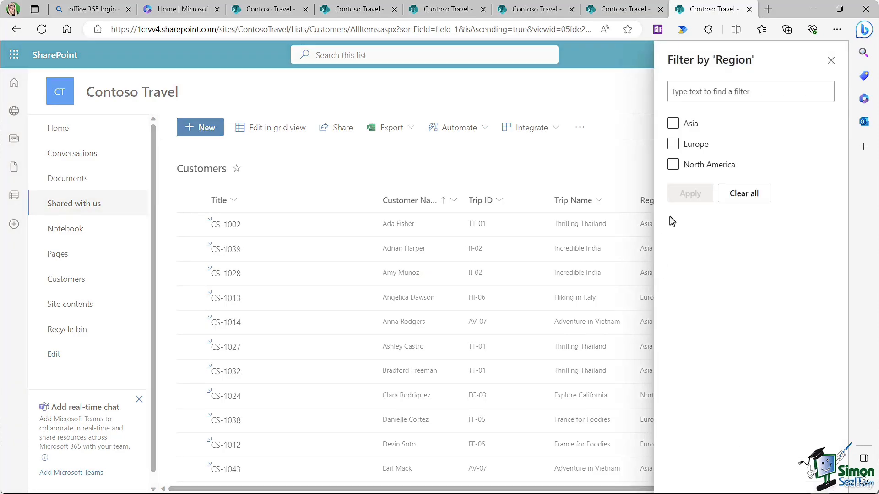
pyautogui.click(674, 124)
pyautogui.click(690, 193)
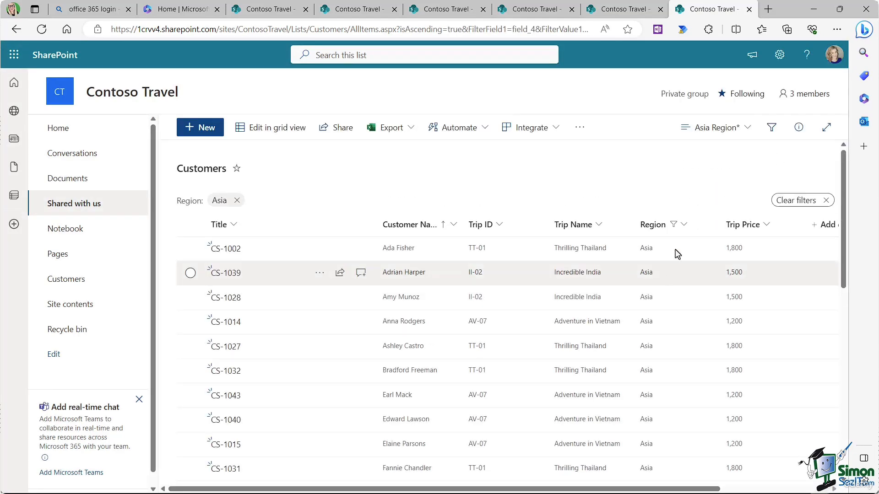
pyautogui.click(744, 129)
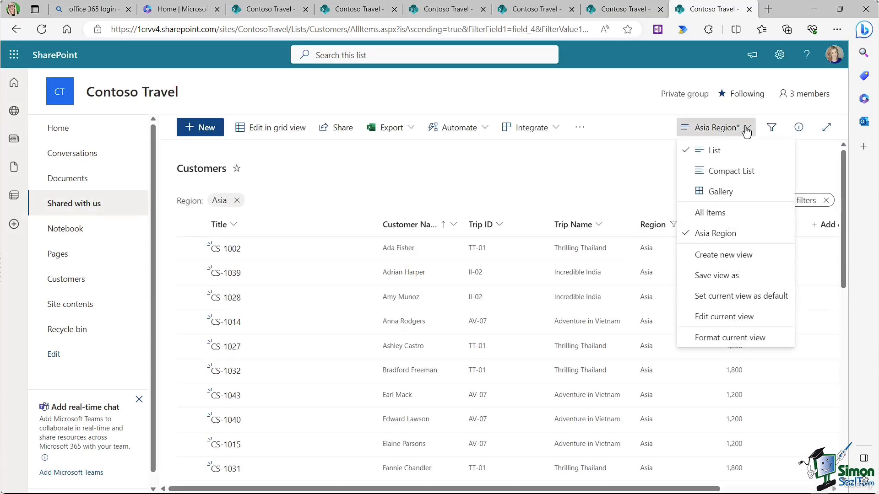
pyautogui.click(705, 281)
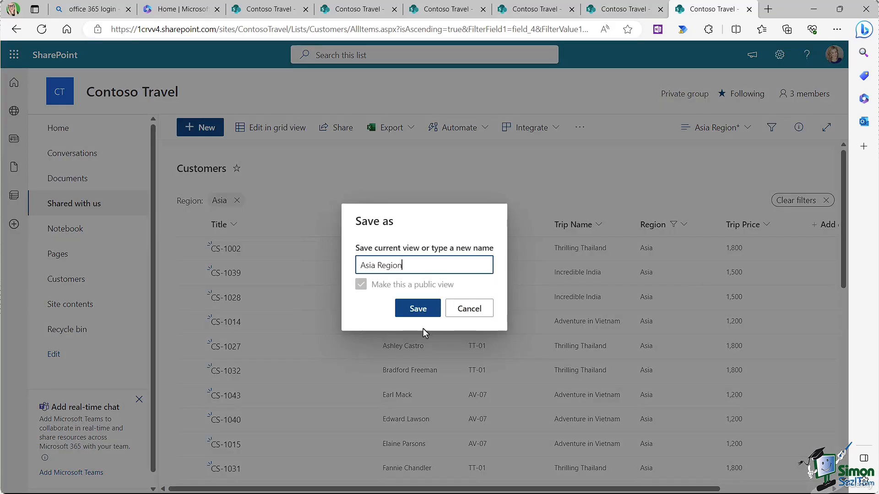
pyautogui.click(416, 308)
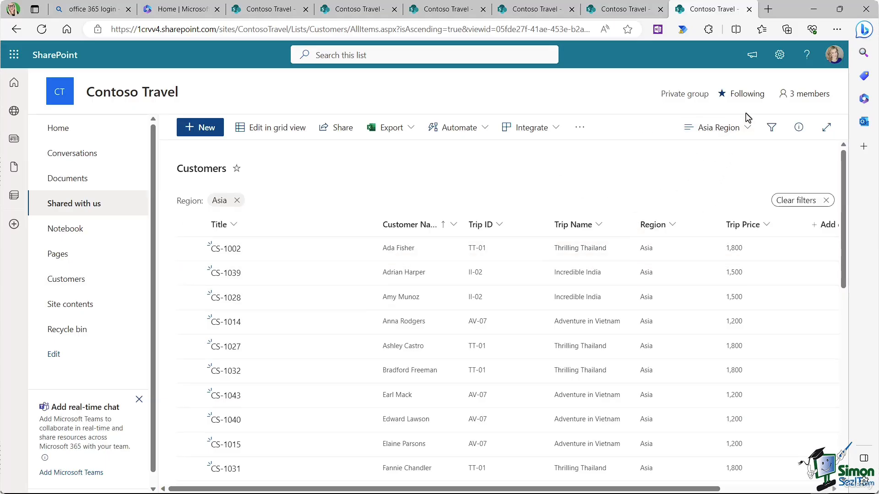
pyautogui.click(745, 130)
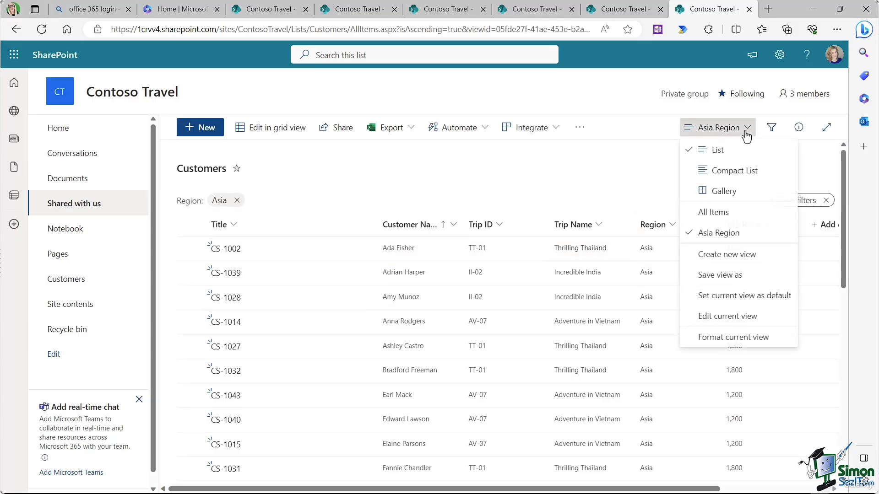
pyautogui.click(712, 212)
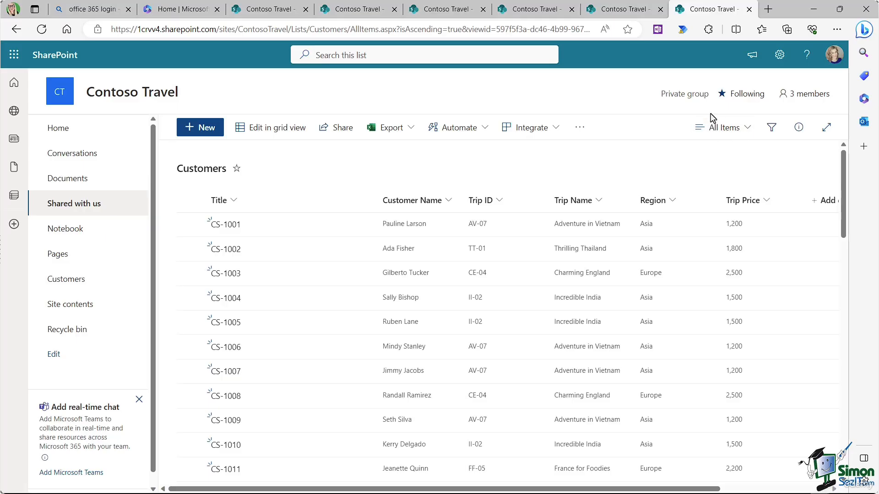
# Step: Start conditional row formatting for the view, leaving default rows unstyled, and add a rule
pyautogui.click(745, 135)
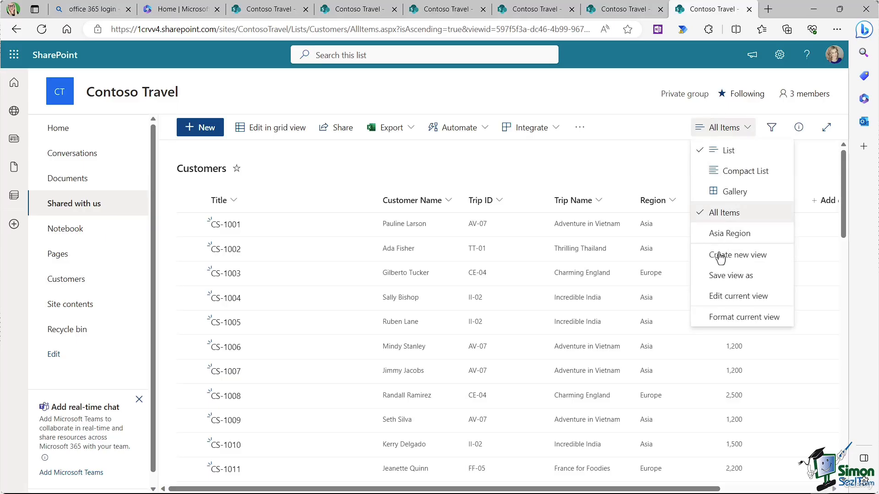
pyautogui.click(718, 319)
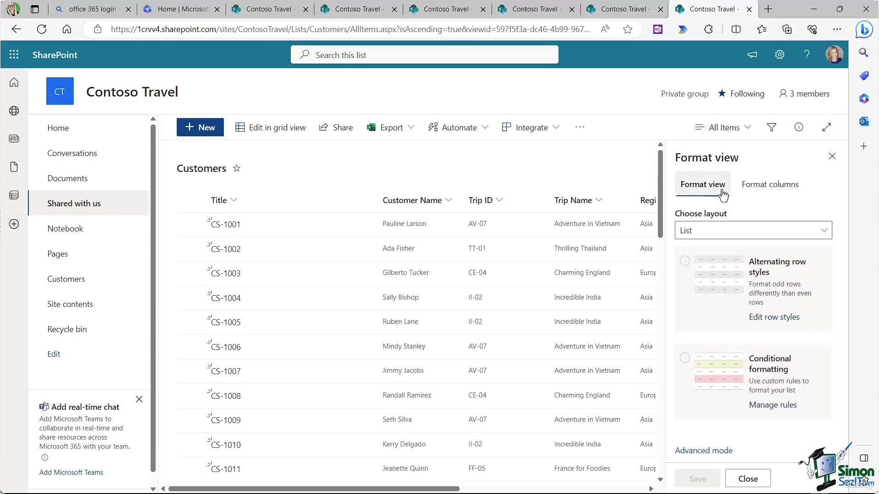
pyautogui.click(684, 361)
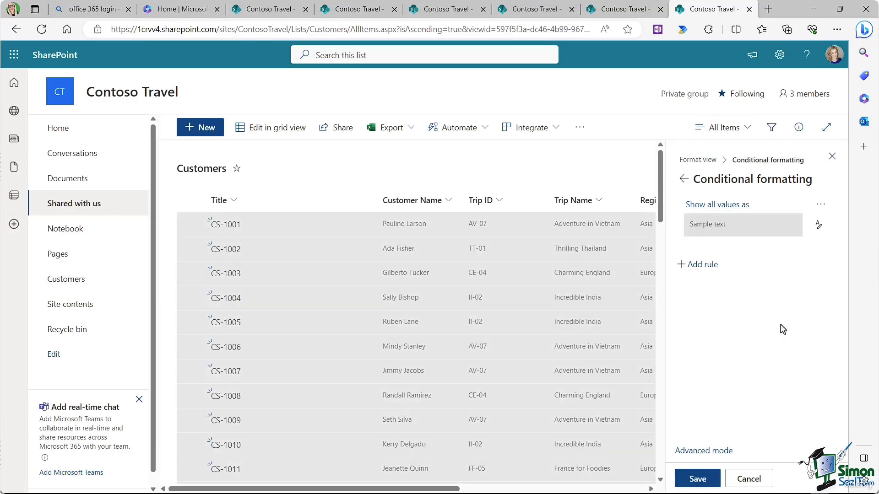
pyautogui.click(817, 225)
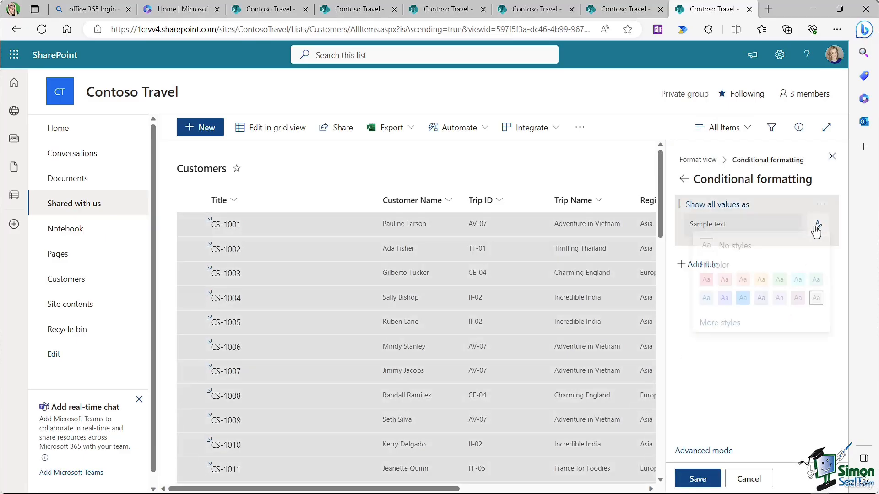
pyautogui.click(707, 253)
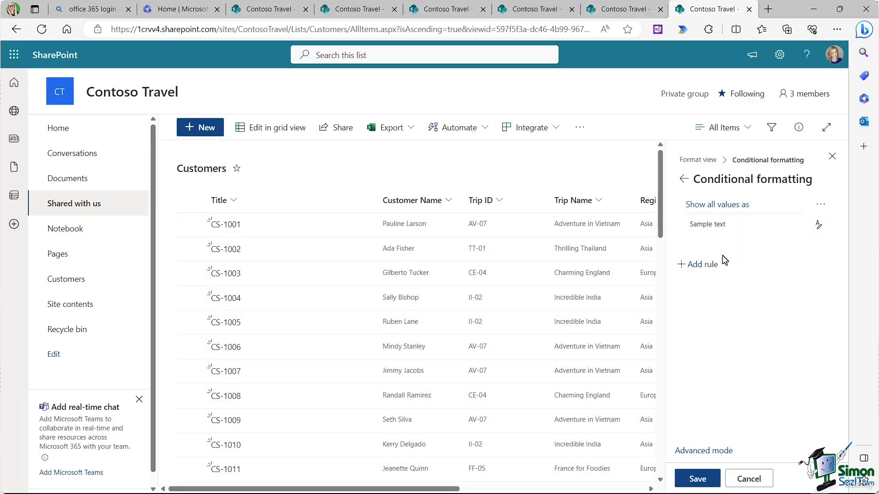
pyautogui.click(696, 268)
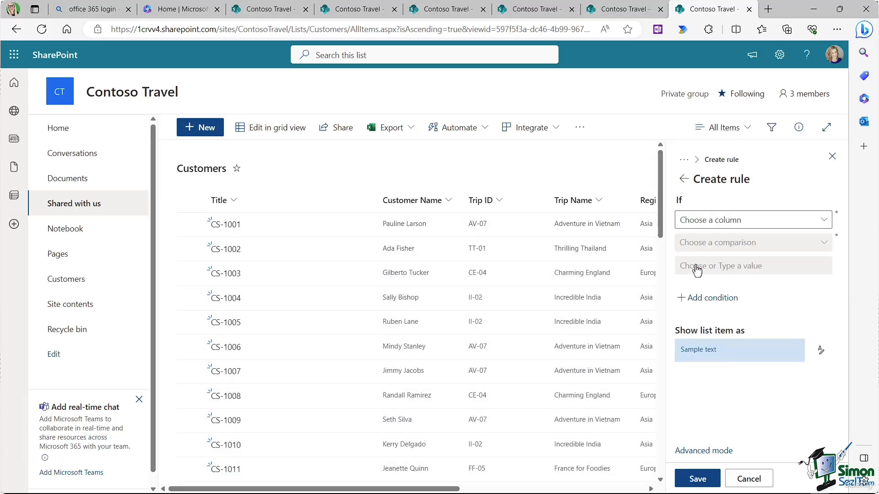
# Step: Make rows with Trip Price greater than 2000 show a green fill, and save the rule
pyautogui.click(825, 222)
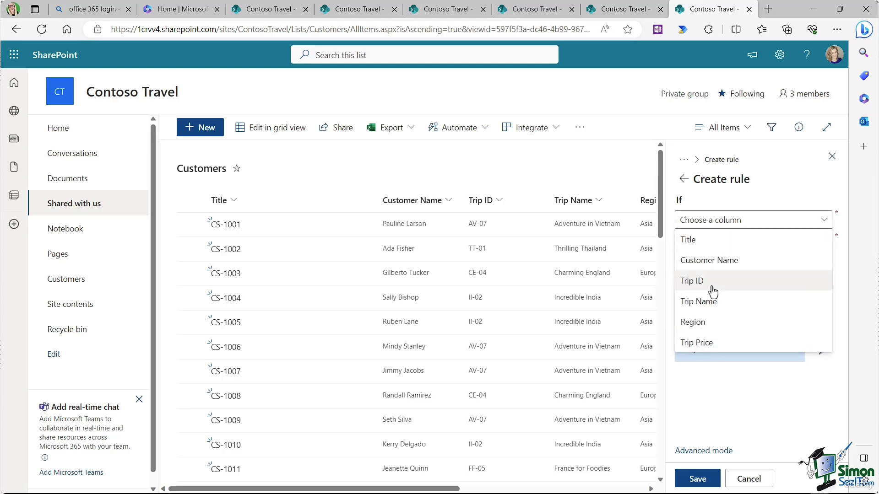
pyautogui.click(707, 343)
pyautogui.click(778, 247)
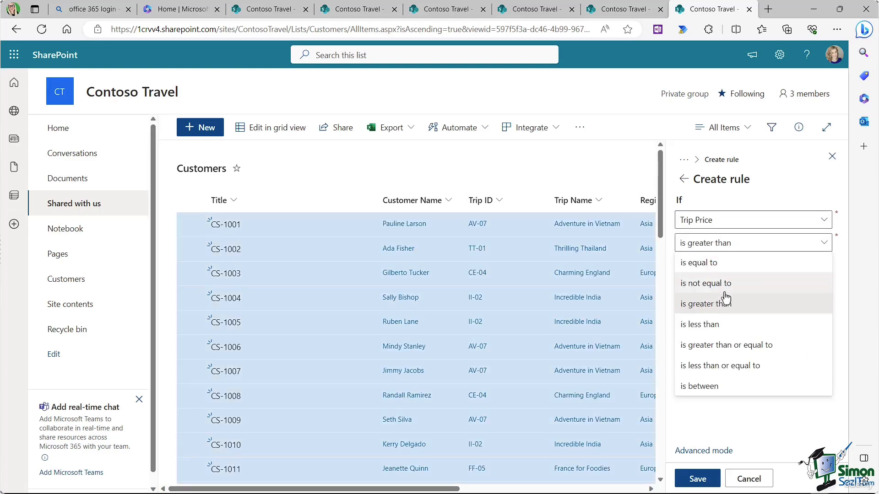
pyautogui.click(722, 311)
pyautogui.click(741, 268)
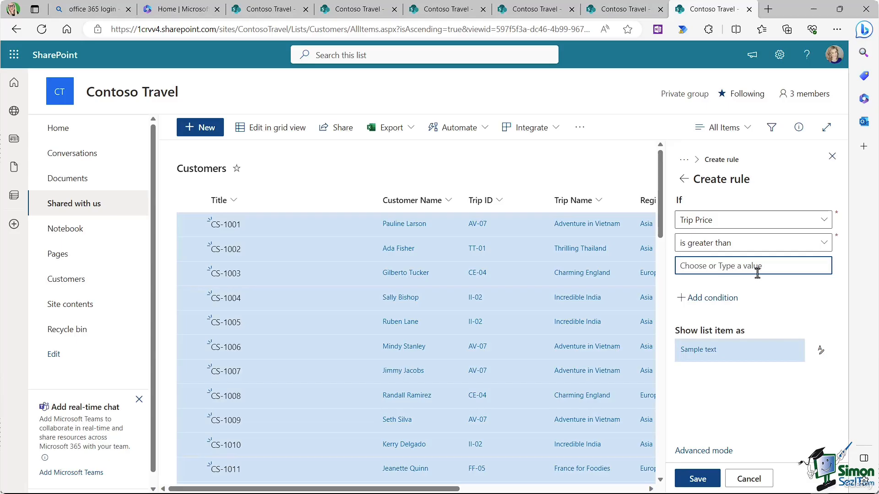
pyautogui.write('2000')
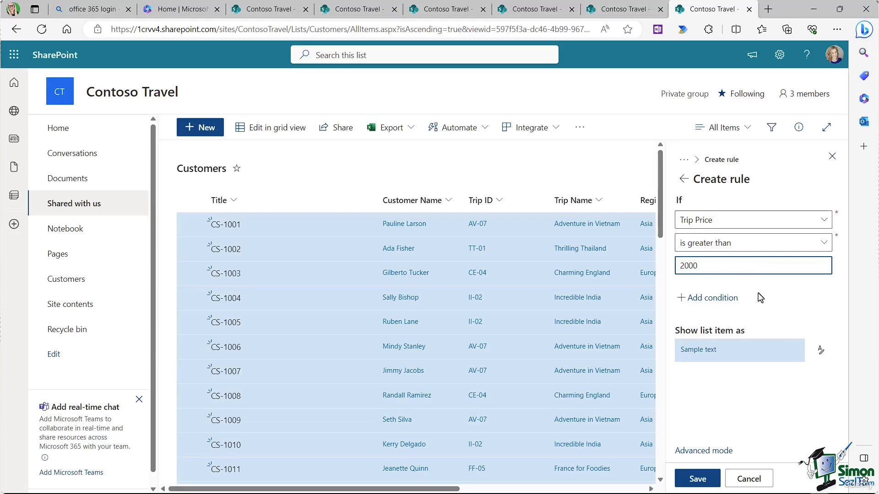
pyautogui.click(821, 352)
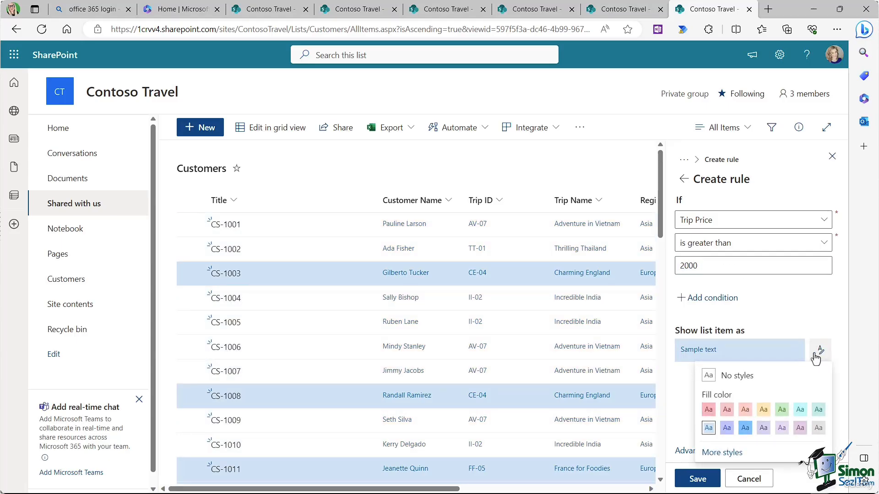
pyautogui.click(782, 406)
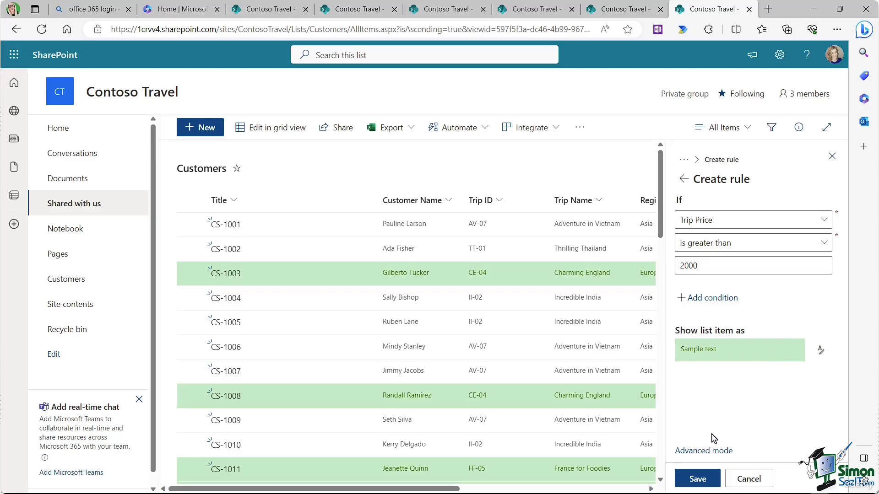
pyautogui.click(704, 479)
pyautogui.click(832, 157)
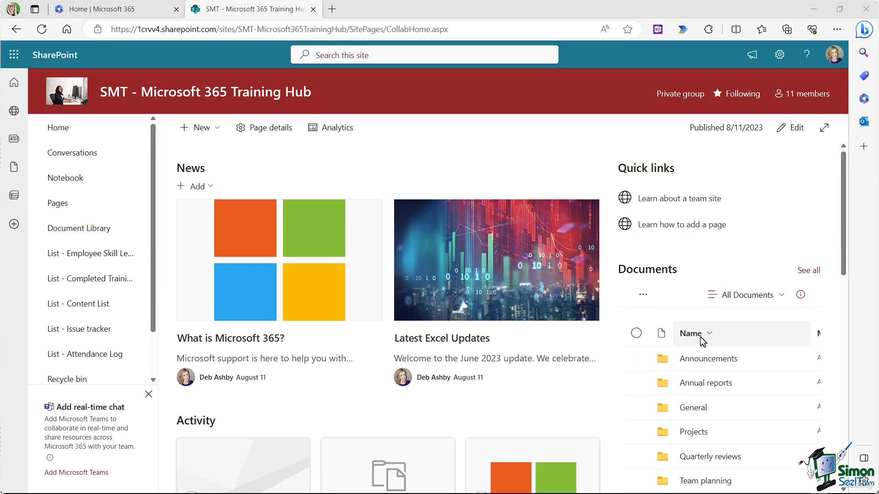
# Step: Browse the Training Hub Document Library and its General folder, then return to the Documents root
pyautogui.scroll(-1, 709, 284)
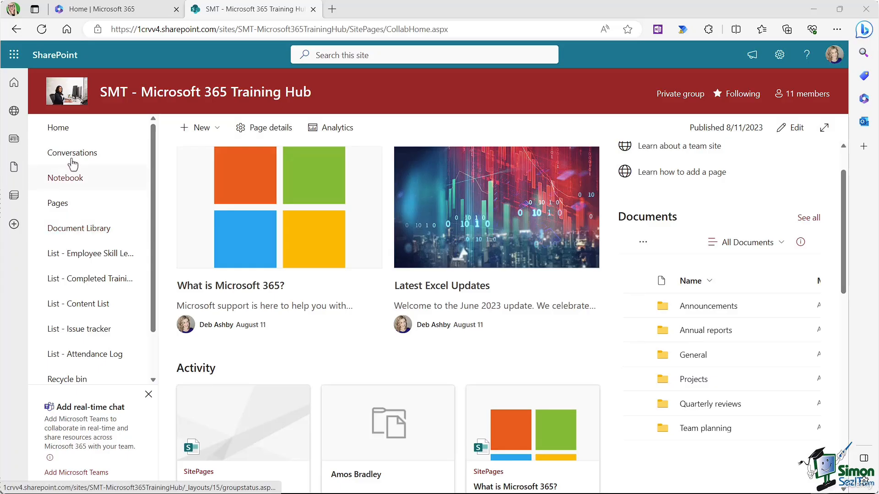
pyautogui.click(72, 233)
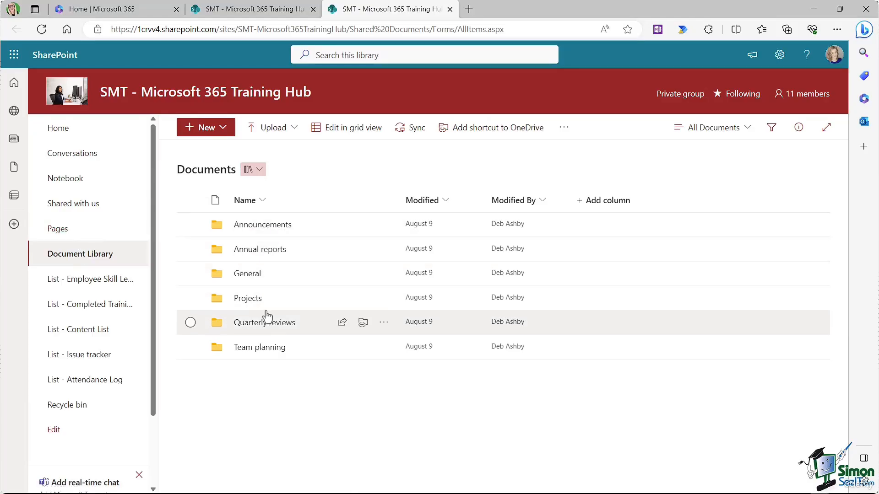
pyautogui.click(245, 275)
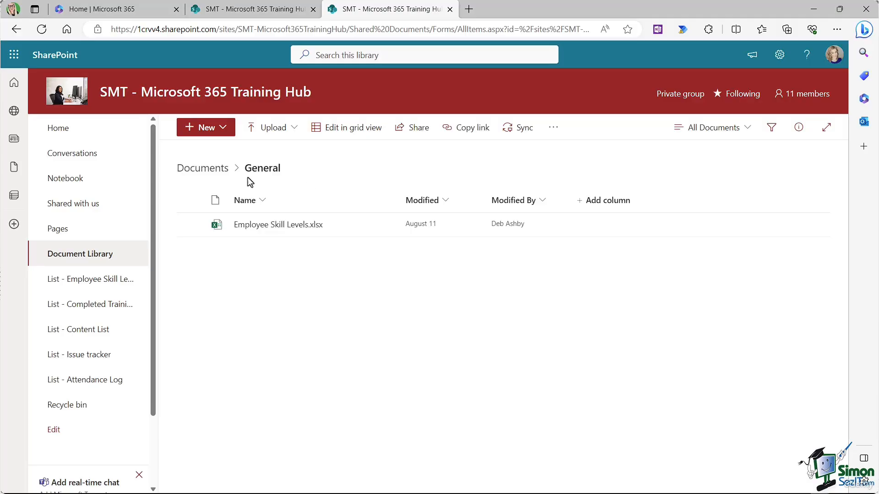
pyautogui.click(204, 169)
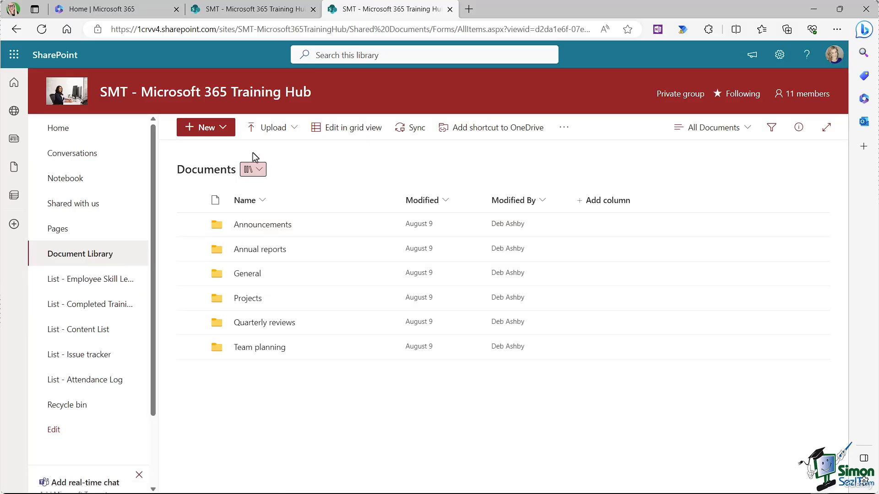
# Step: Open Outlook mail from the Microsoft 365 home page
pyautogui.click(96, 8)
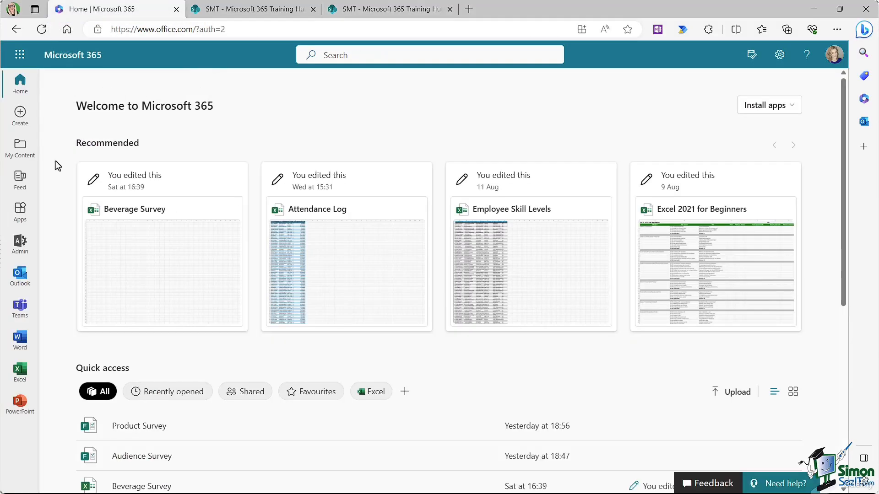
pyautogui.click(17, 281)
pyautogui.scroll(-1, 136, 263)
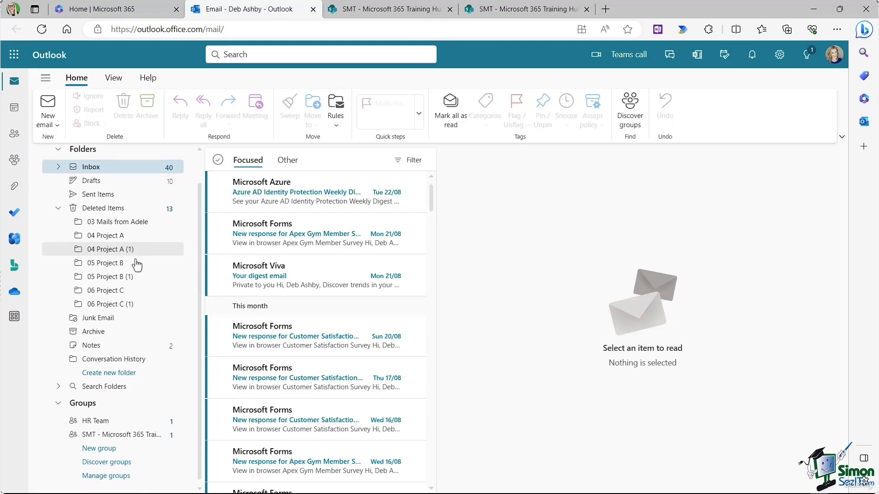
# Step: Open the SMT - Microsoft 365 Training Hub group, view its General files, then open its SharePoint site
pyautogui.click(107, 437)
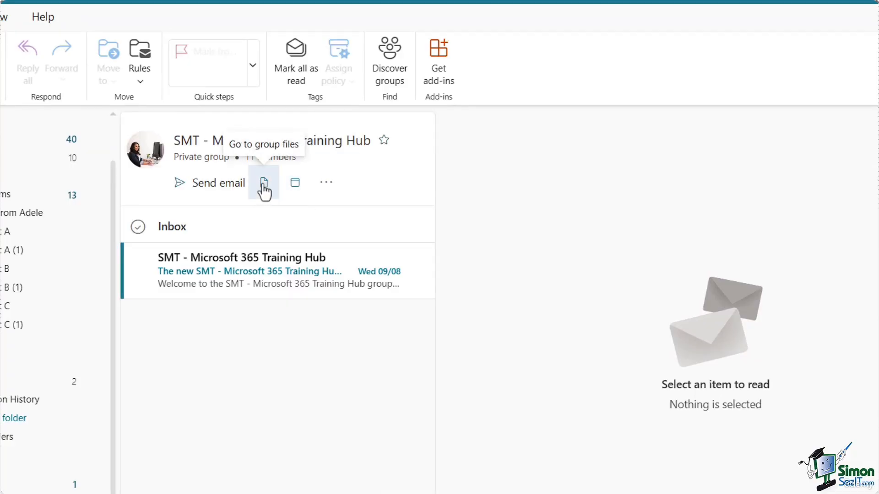
pyautogui.click(264, 184)
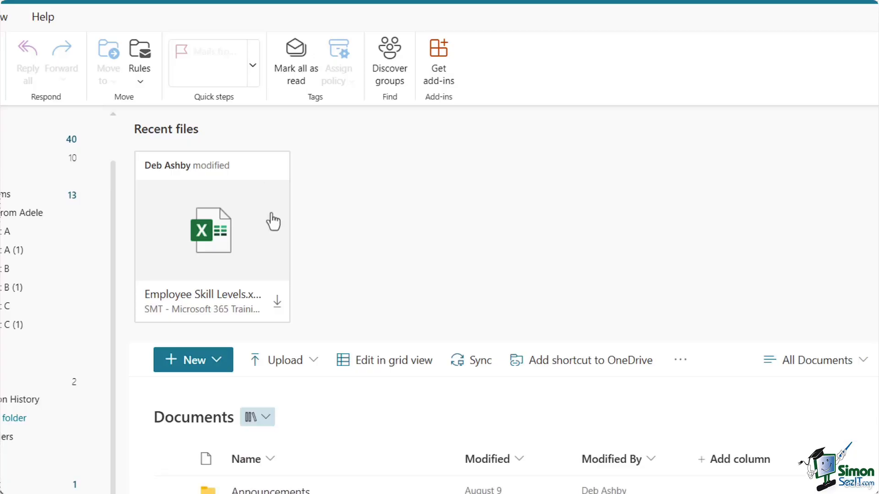
pyautogui.scroll(-3, 455, 281)
pyautogui.scroll(-1, 453, 276)
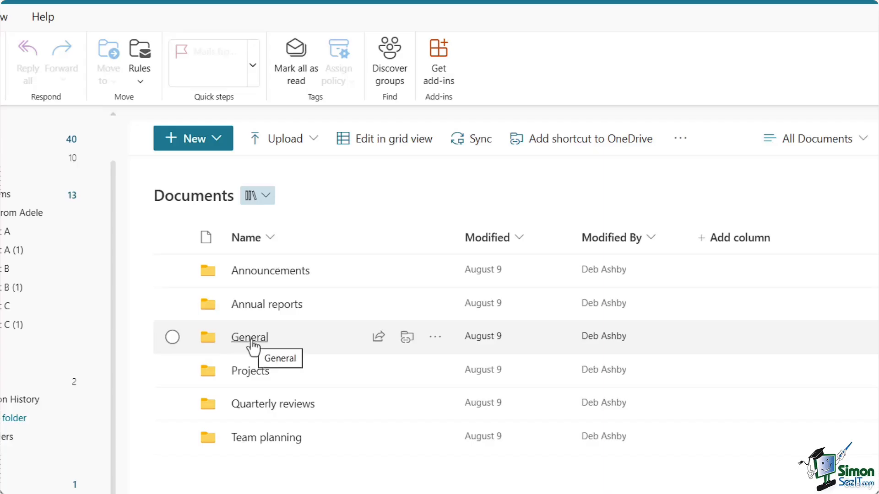
pyautogui.click(252, 347)
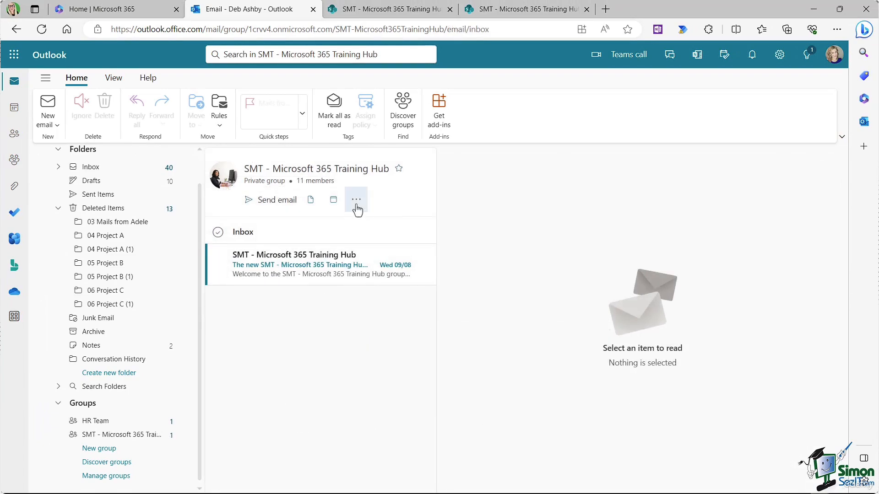
pyautogui.click(357, 210)
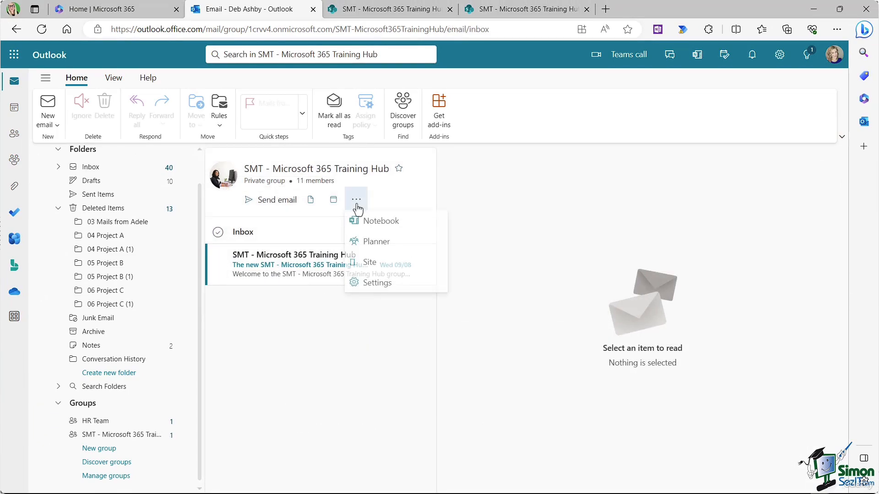
pyautogui.click(368, 264)
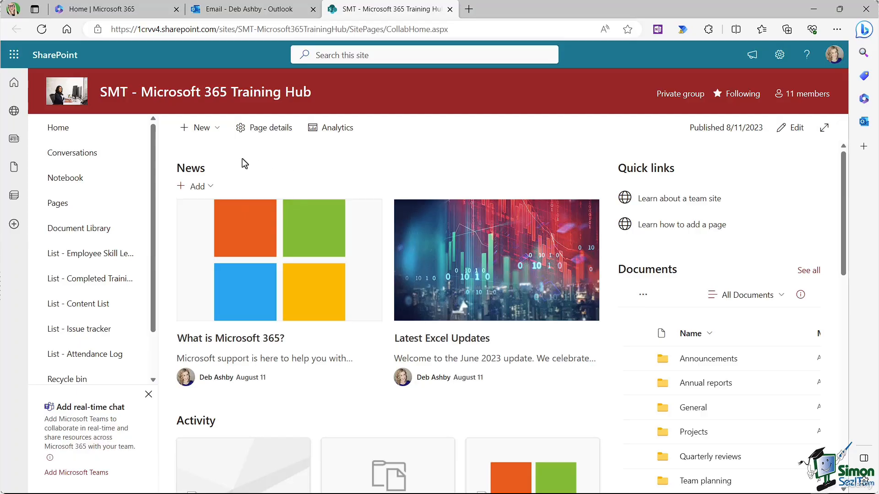
# Step: Create a new document library named 'Image Library' from the site's New menu
pyautogui.click(218, 131)
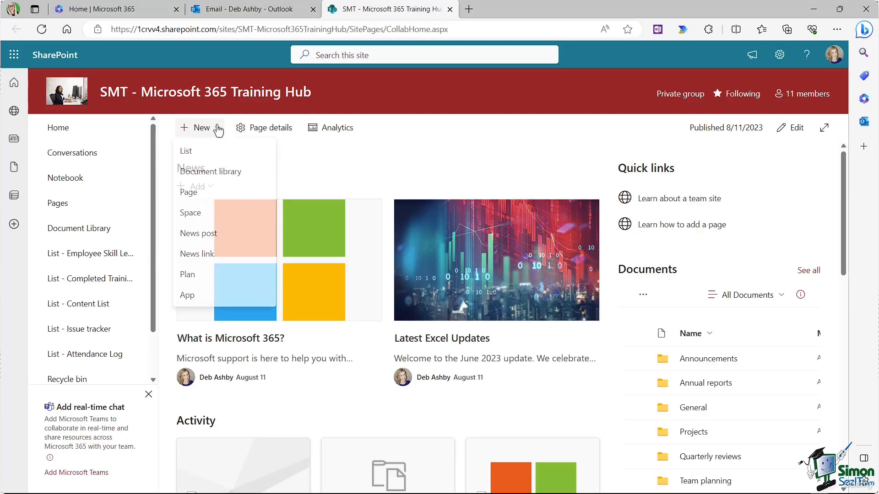
pyautogui.click(227, 173)
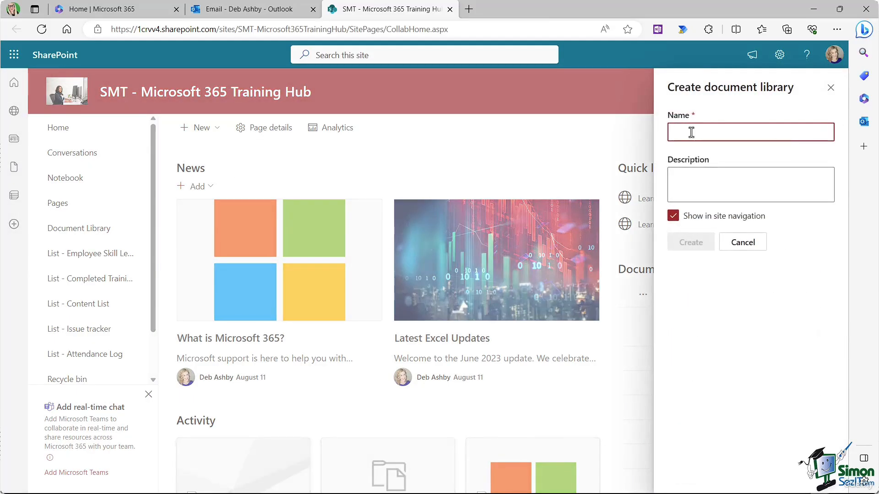
pyautogui.click(691, 133)
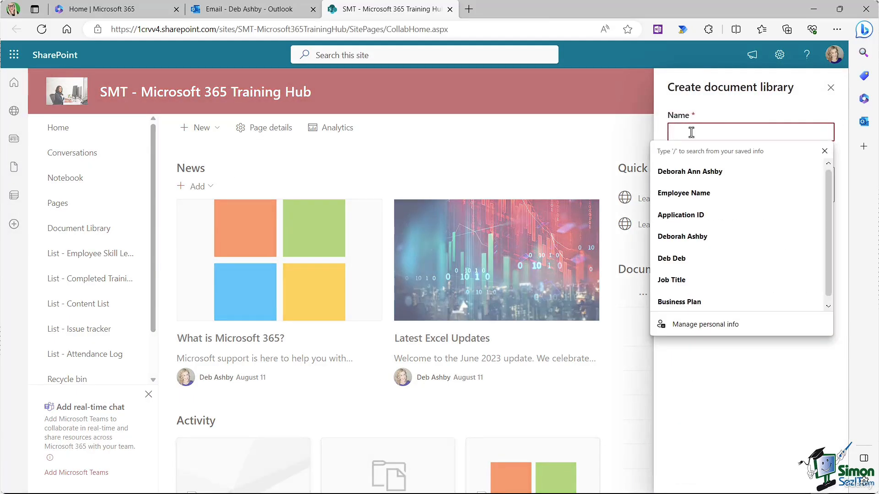
pyautogui.write('Image')
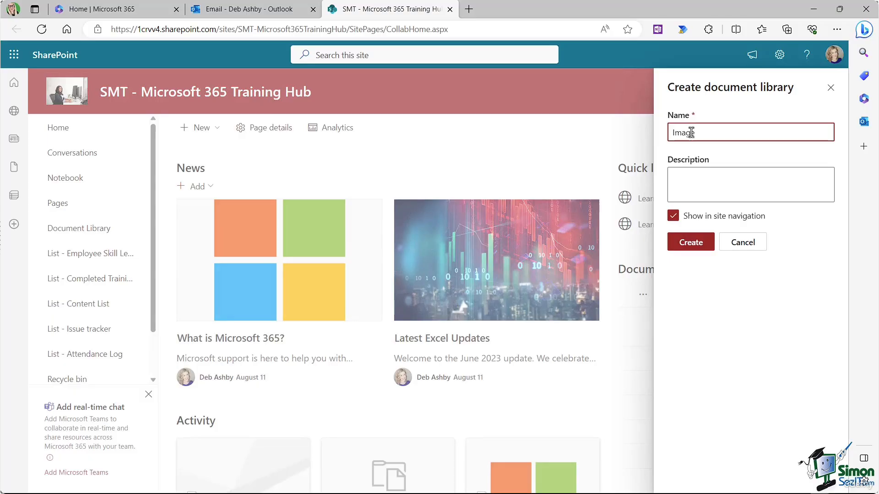
pyautogui.write(' Library')
pyautogui.click(687, 247)
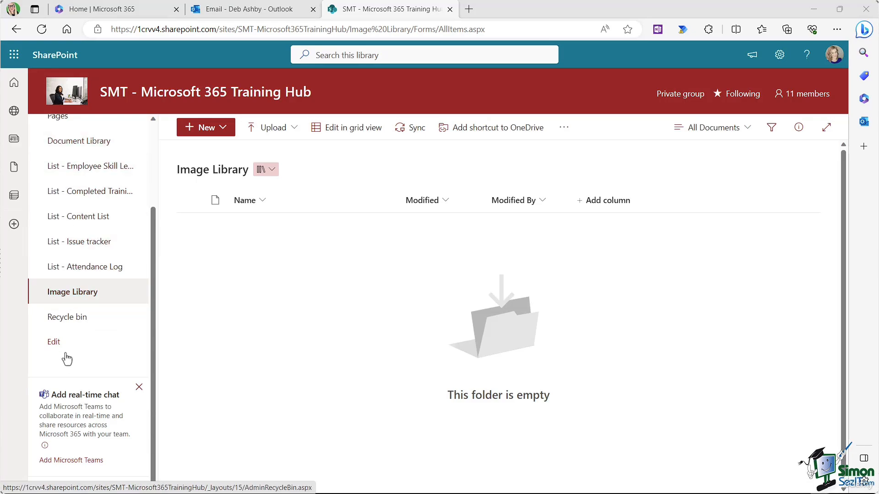
# Step: Drag Image Library up to sit below Document Library in the left navigation and save
pyautogui.click(54, 342)
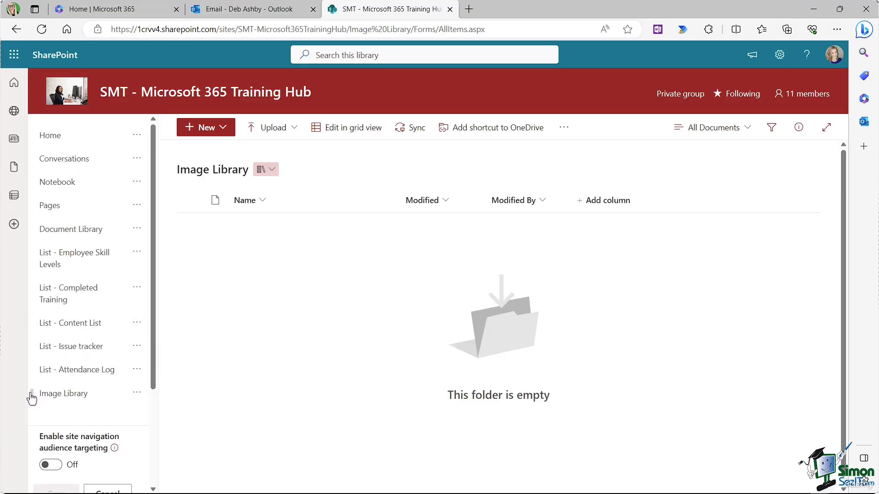
pyautogui.moveTo(31, 397); pyautogui.dragTo(32, 245)
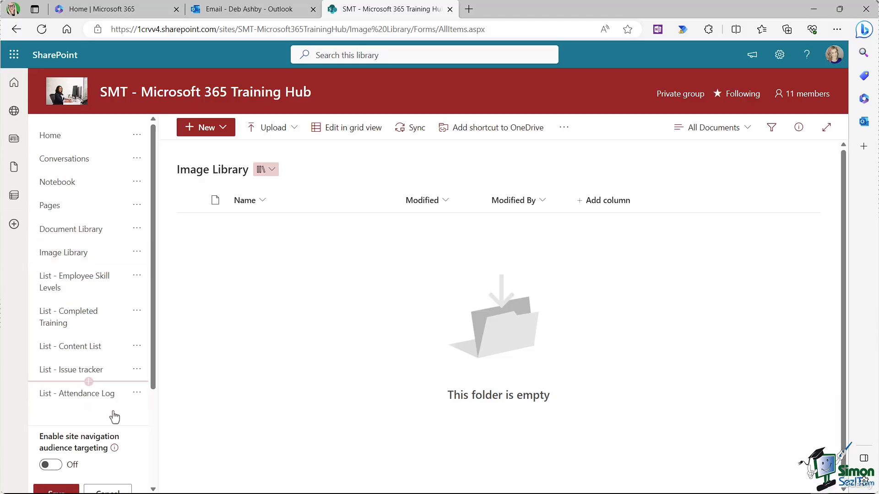
pyautogui.scroll(-3, 115, 416)
pyautogui.click(55, 379)
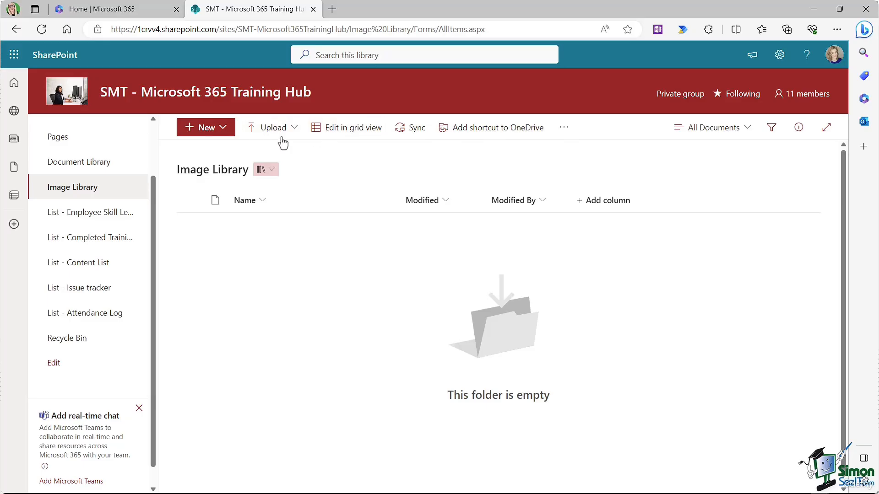
# Step: Upload meeting.jpg, officeworker.jpg and technology.jpg to the Image Library
pyautogui.click(294, 129)
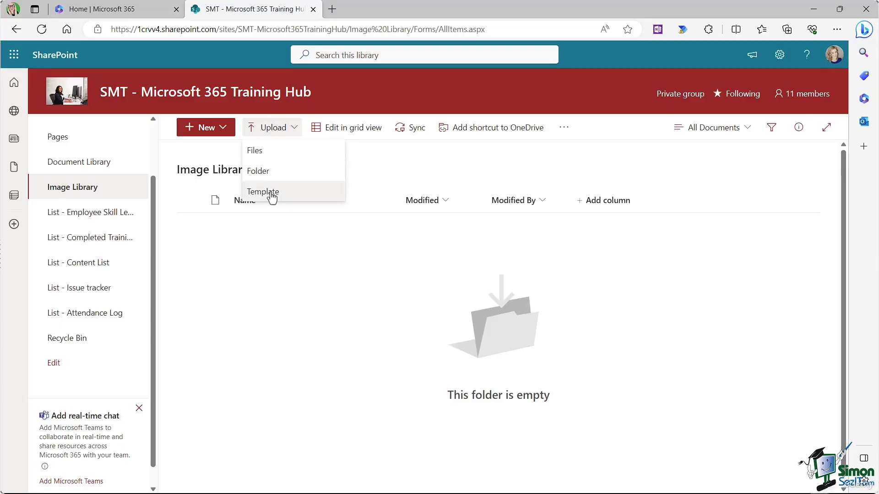
pyautogui.click(255, 150)
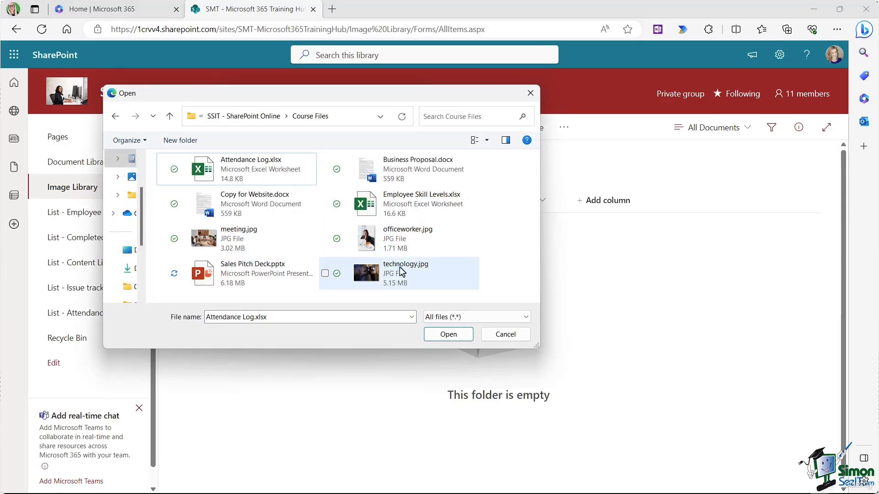
pyautogui.click(164, 242)
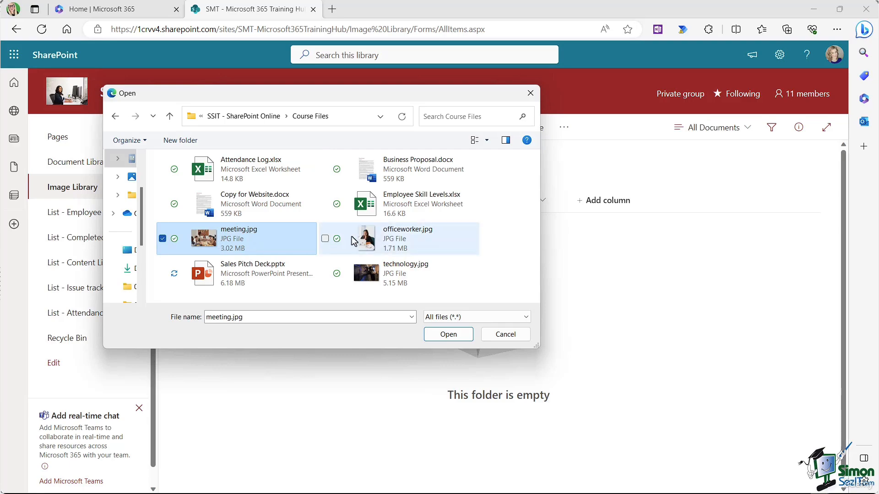
pyautogui.click(325, 238)
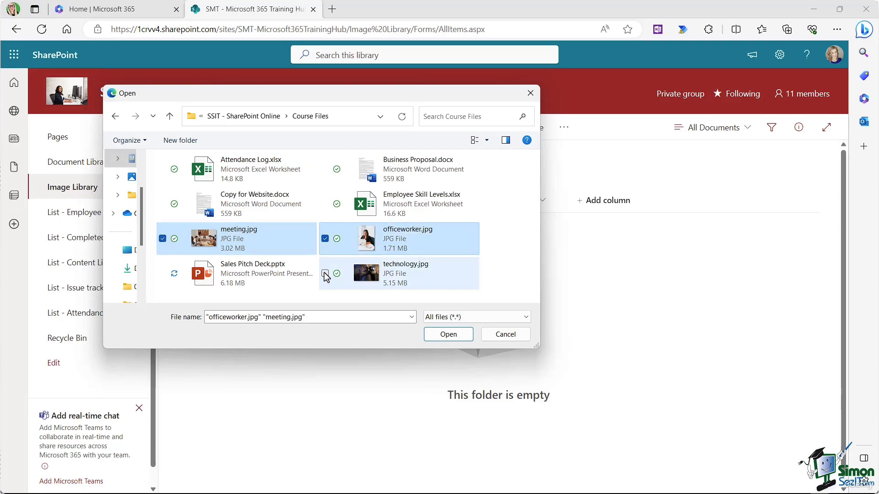
pyautogui.click(325, 273)
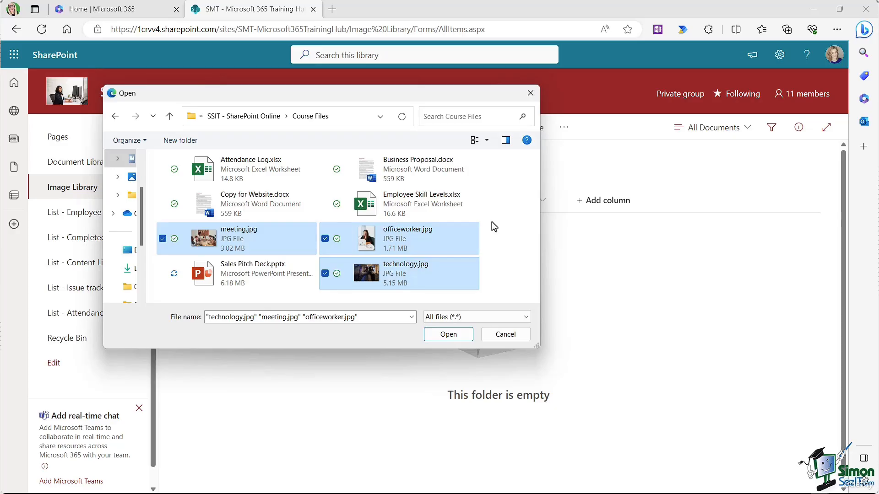
pyautogui.click(428, 338)
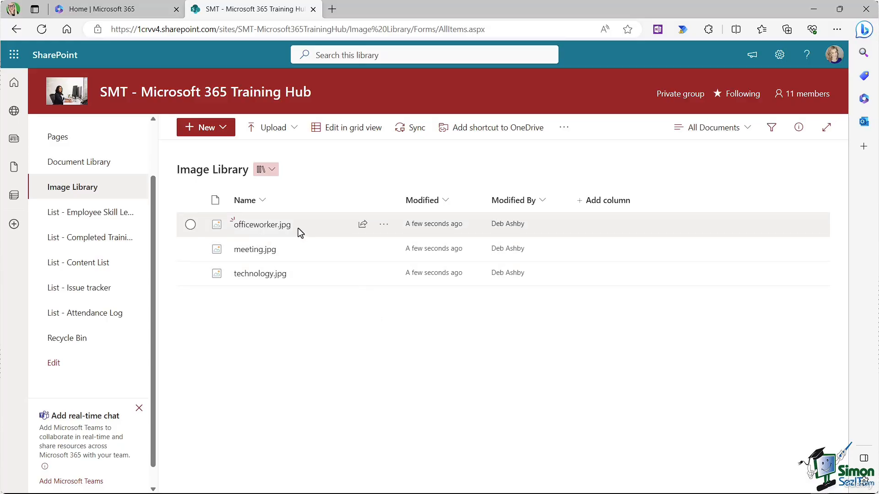
pyautogui.moveTo(298, 229)
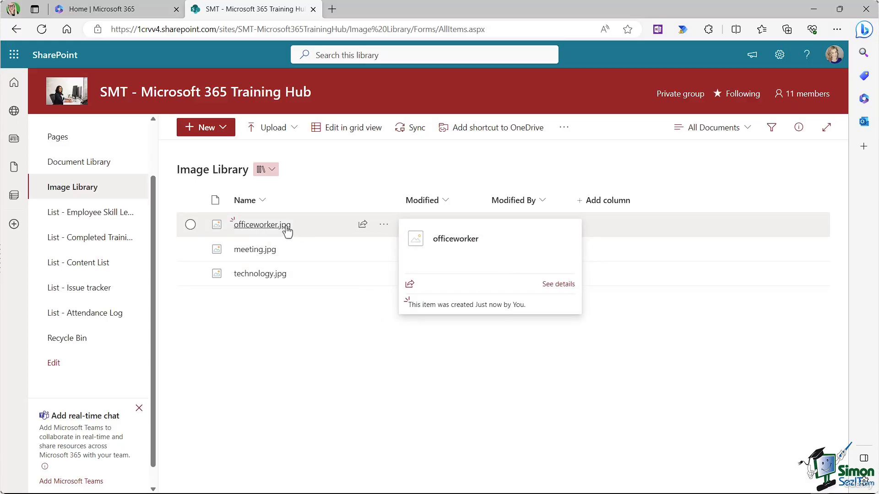
# Step: Look over the officeworker.jpg options and Upload choices, then show the New item types
pyautogui.click(383, 225)
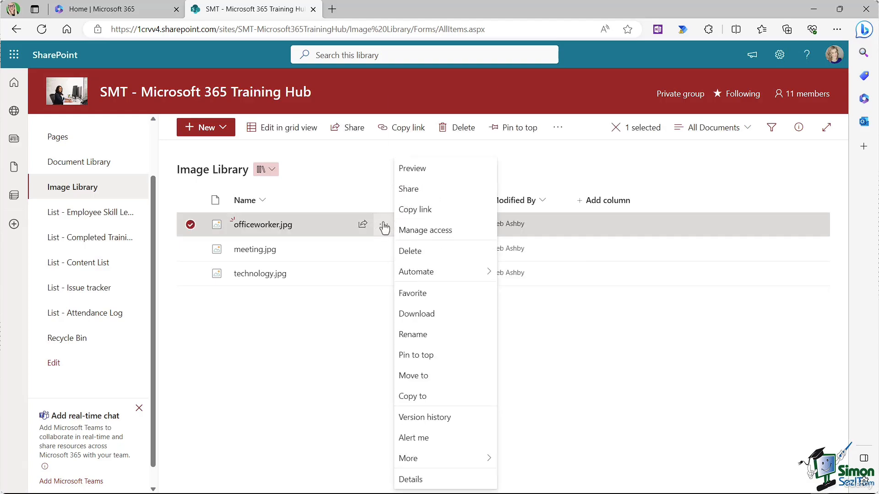
pyautogui.click(422, 169)
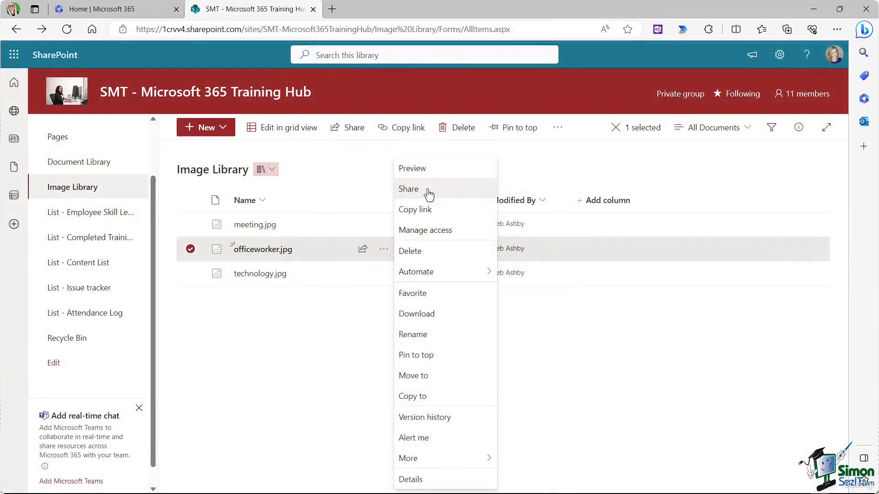
pyautogui.click(336, 325)
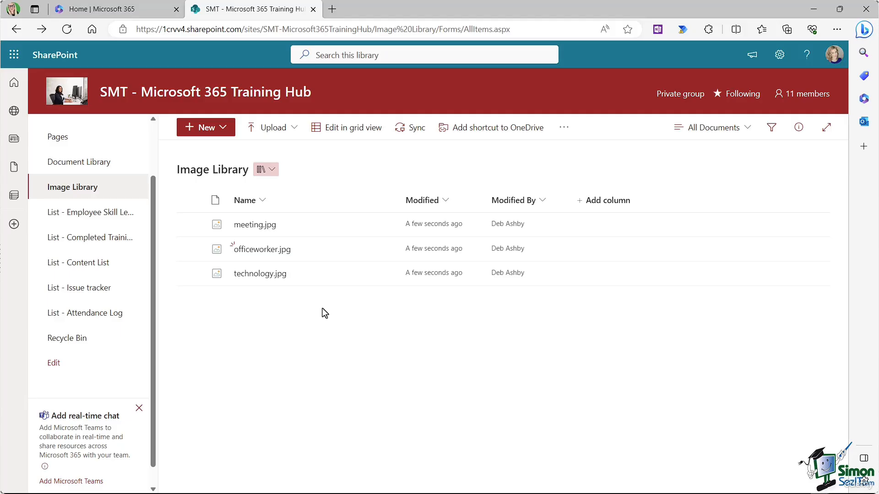
pyautogui.click(295, 128)
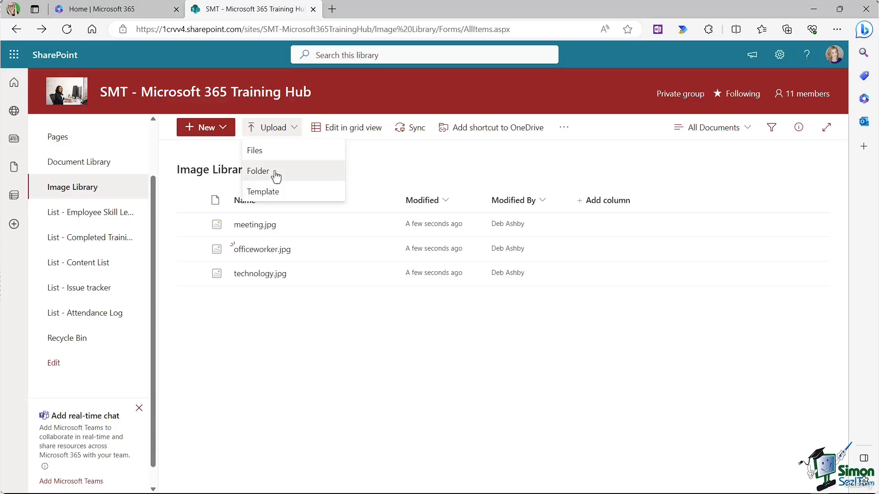
pyautogui.click(443, 166)
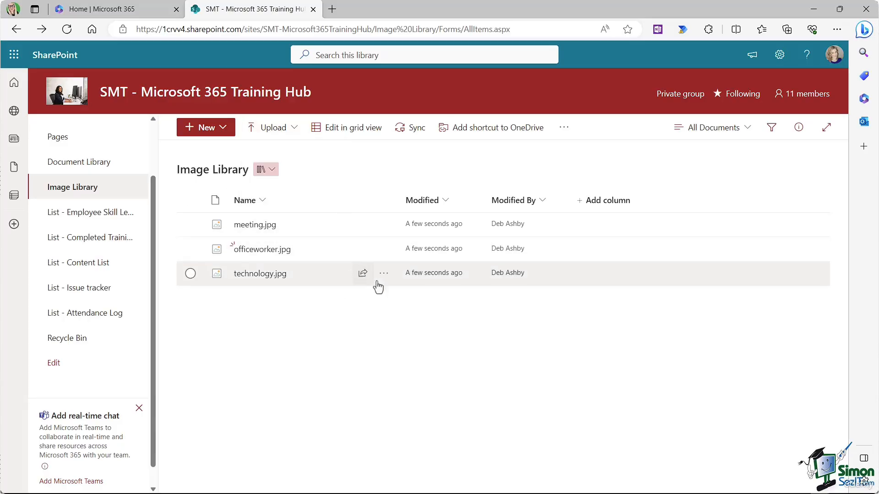
pyautogui.click(207, 127)
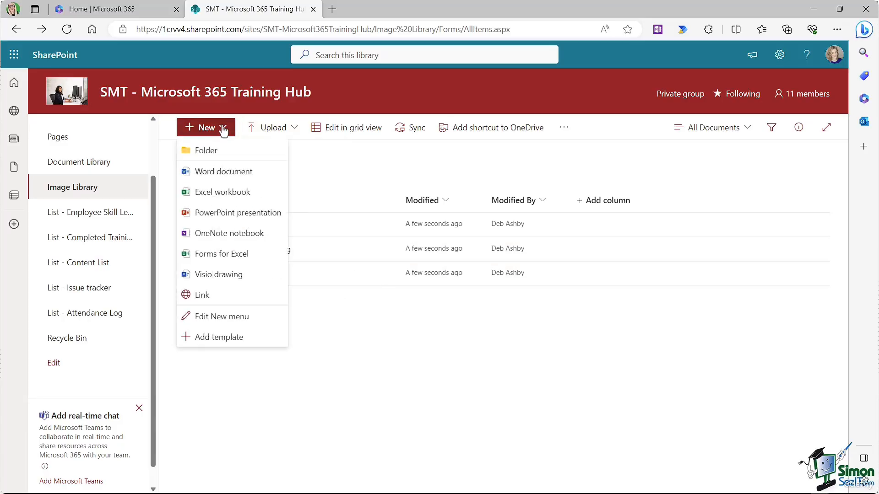
# Step: Create a folder named 'Approved Images' in the Image Library
pyautogui.click(215, 156)
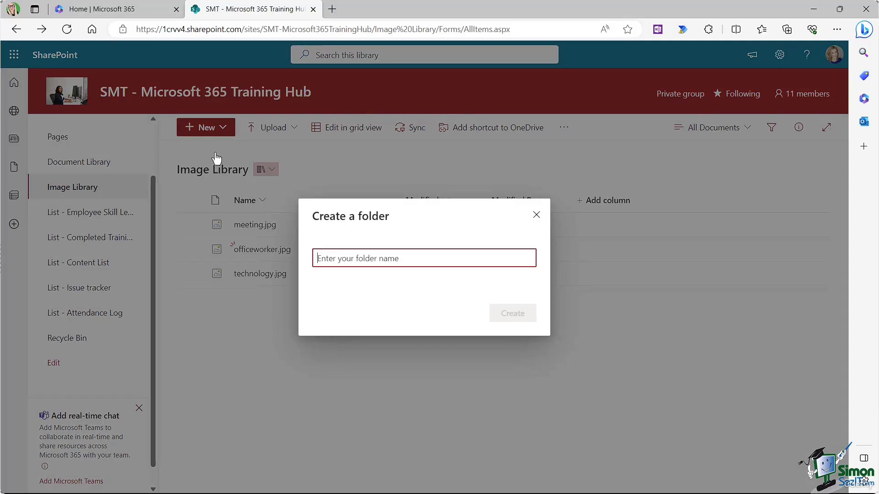
pyautogui.write('Approved Images')
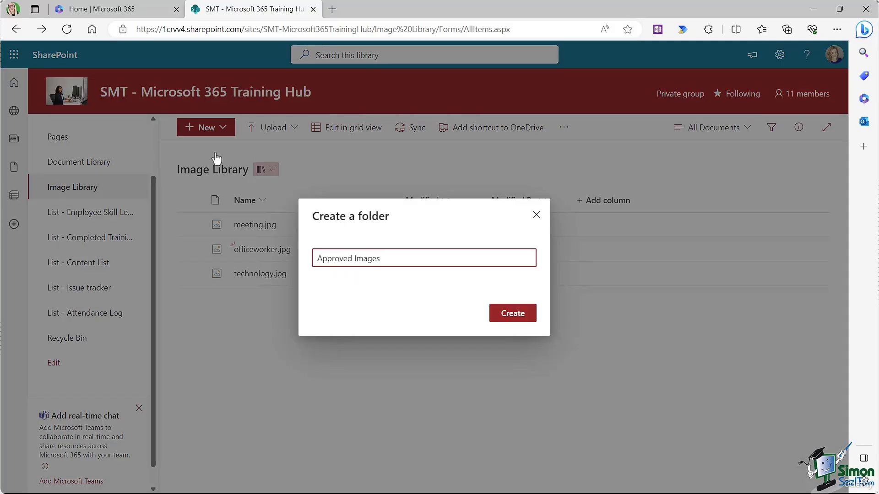
pyautogui.click(513, 316)
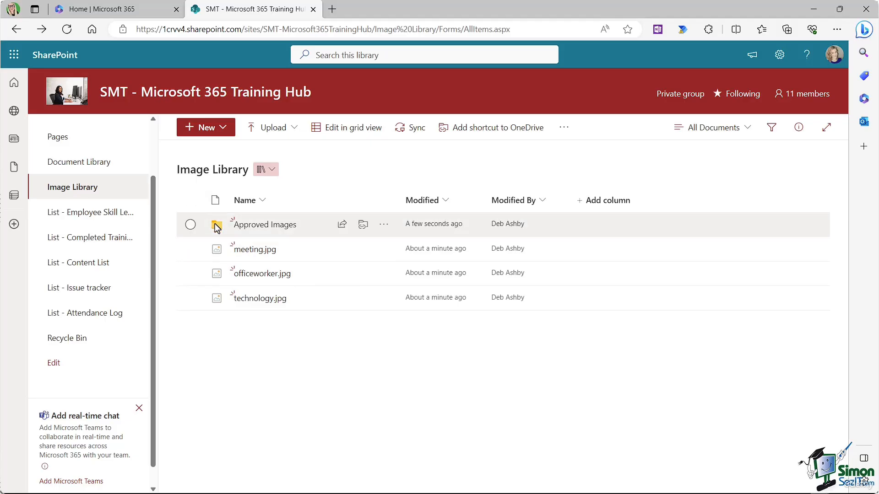
# Step: Move meeting.jpg and officeworker.jpg into the Approved Images folder
pyautogui.moveTo(264, 252)
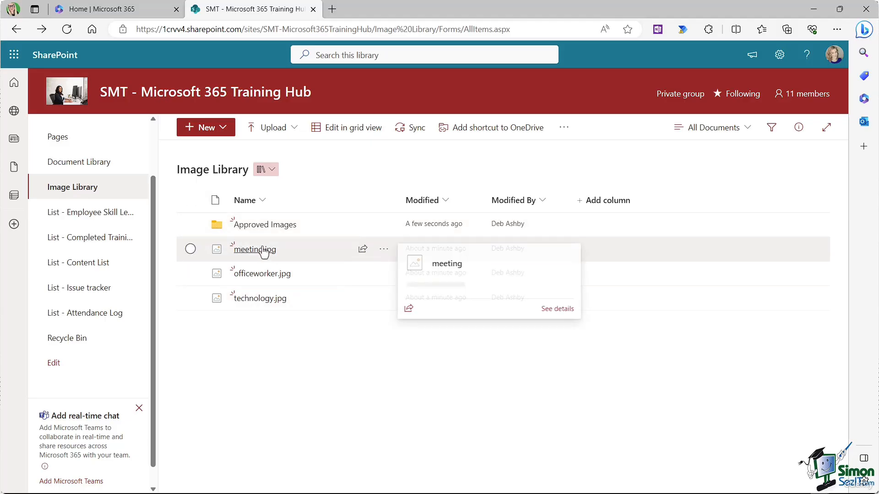
pyautogui.click(190, 249)
pyautogui.click(190, 273)
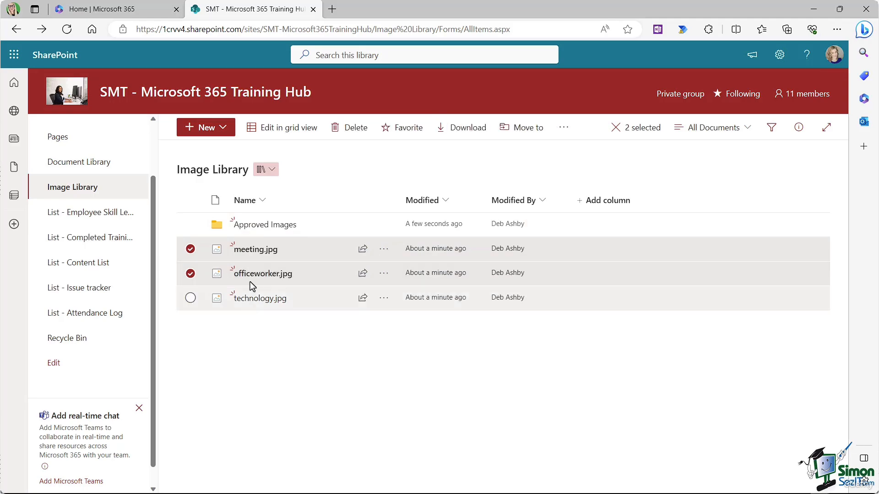
pyautogui.moveTo(252, 274); pyautogui.dragTo(280, 228)
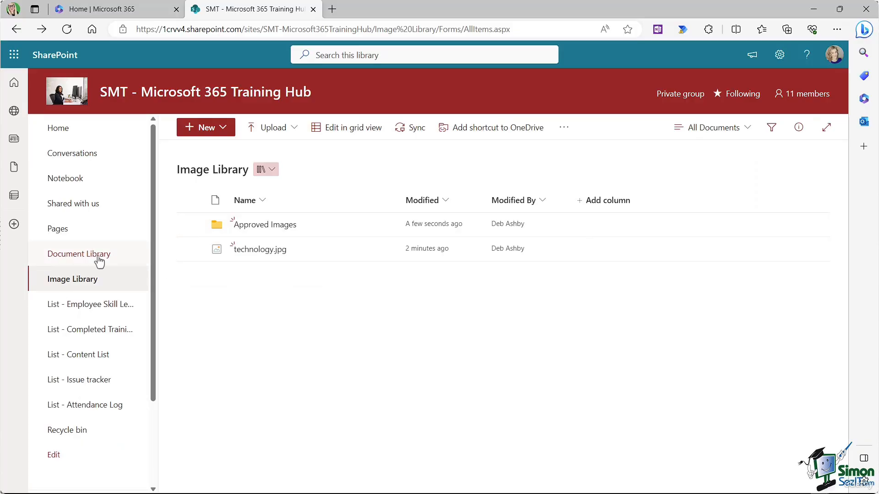
# Step: Upload Business Proposal.docx, Copy for Website.docx and Sales Pitch Deck.pptx into Documents > General
pyautogui.click(75, 256)
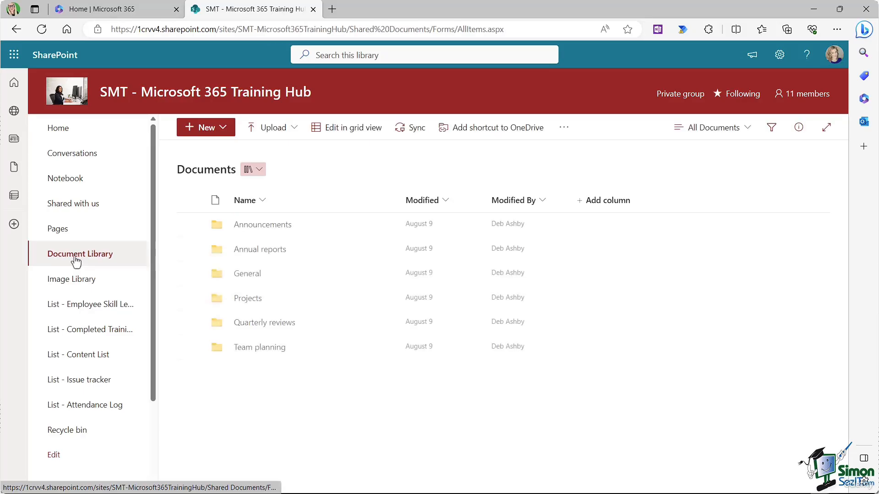
pyautogui.click(247, 274)
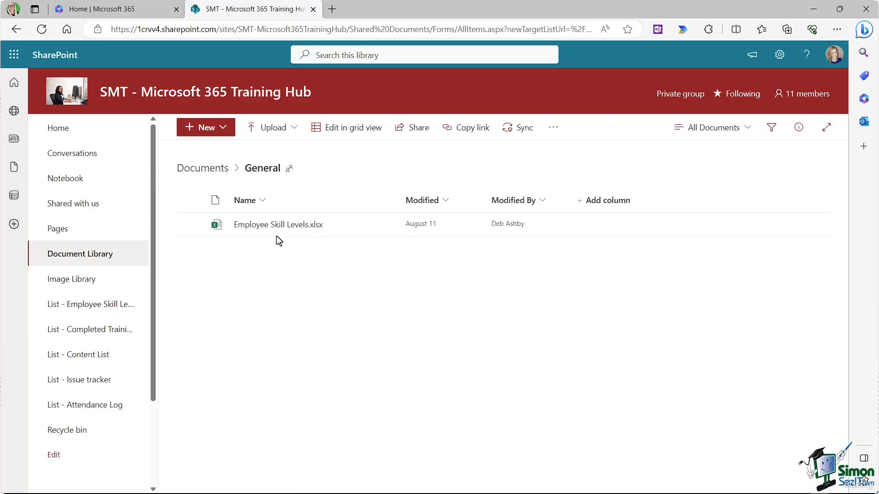
pyautogui.click(296, 130)
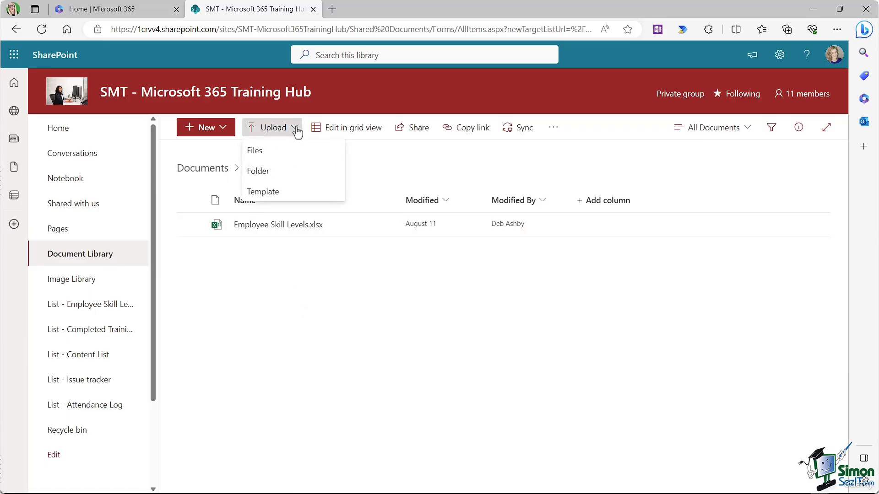
pyautogui.click(265, 155)
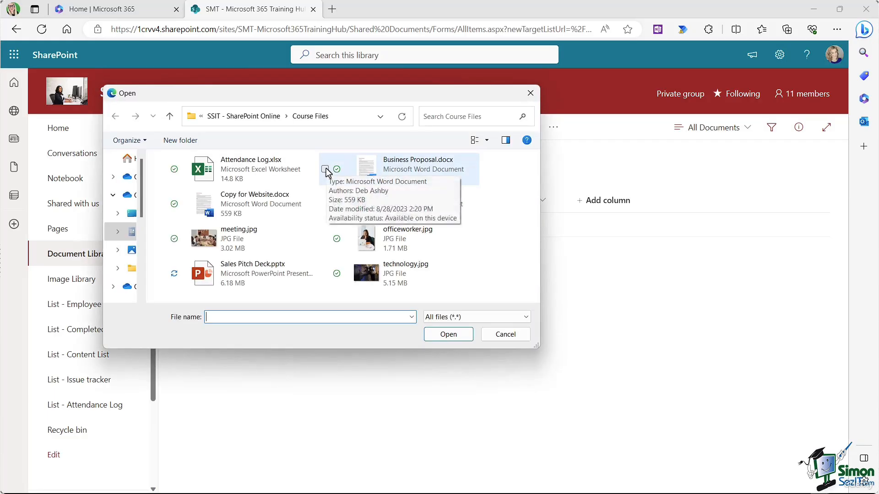
pyautogui.click(325, 170)
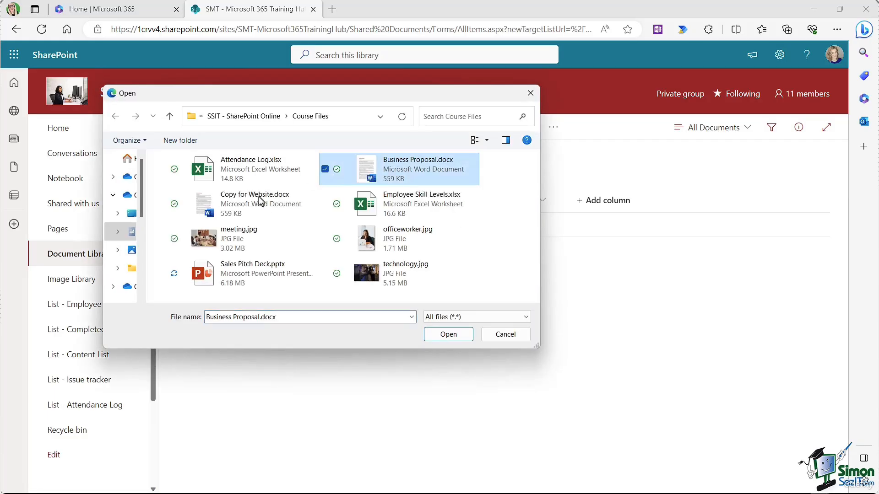
pyautogui.click(163, 205)
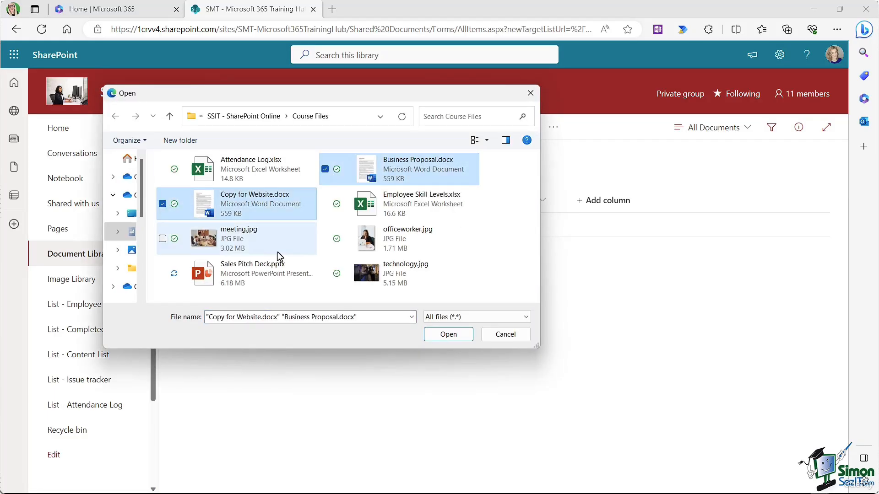
pyautogui.click(162, 274)
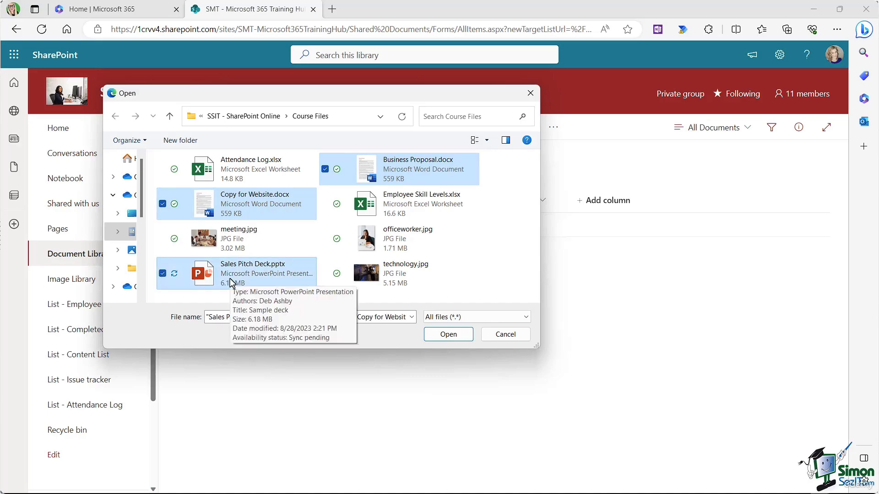
pyautogui.click(450, 333)
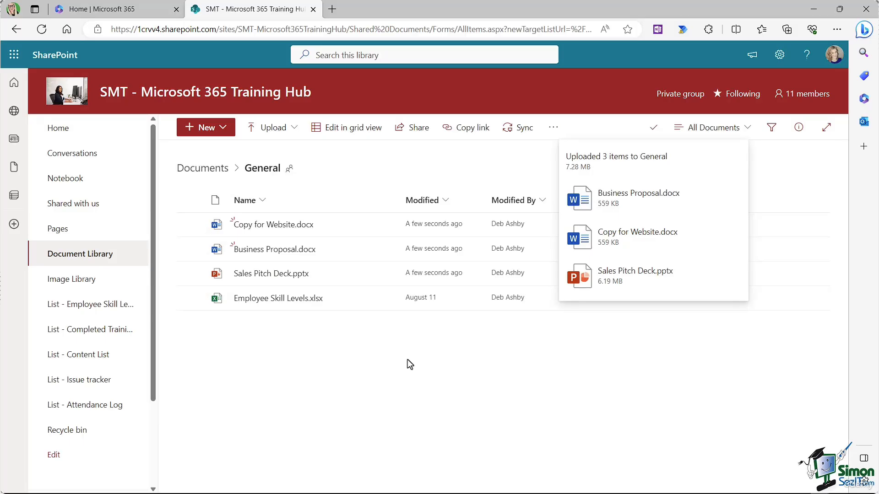
pyautogui.click(388, 359)
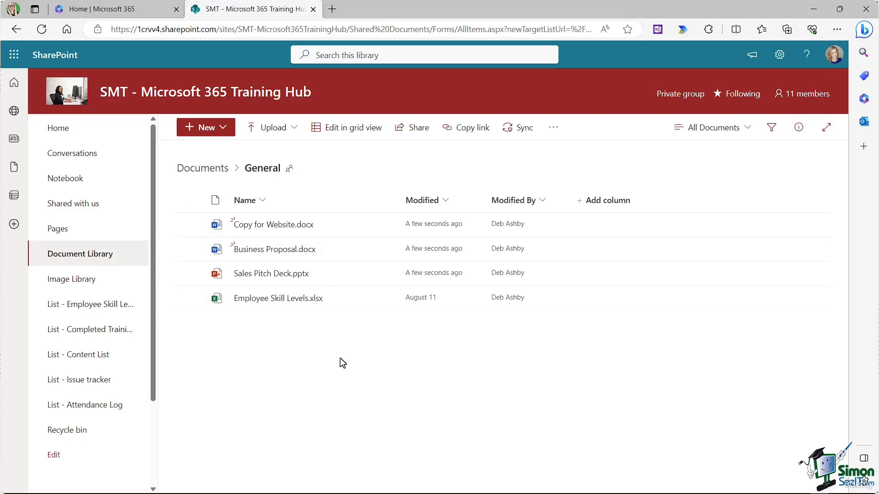
pyautogui.click(14, 54)
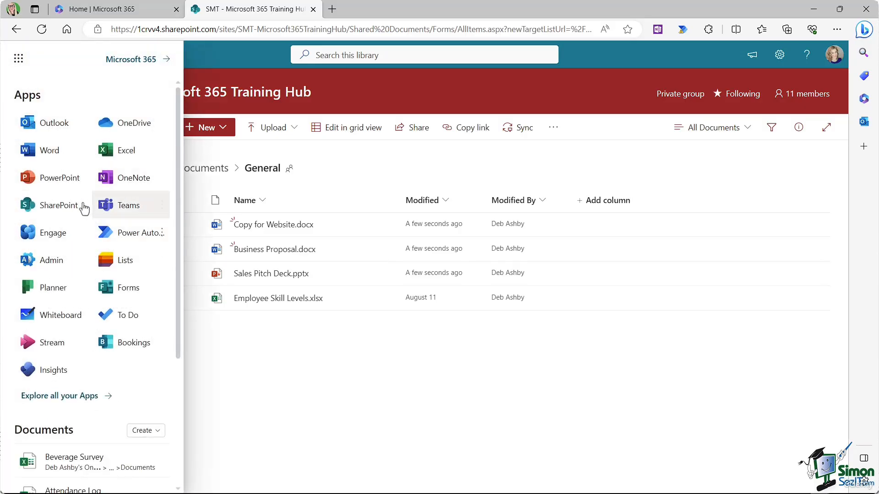
# Step: In Outlook, open the SMT Training Hub group's Files and go into the General folder
pyautogui.click(52, 126)
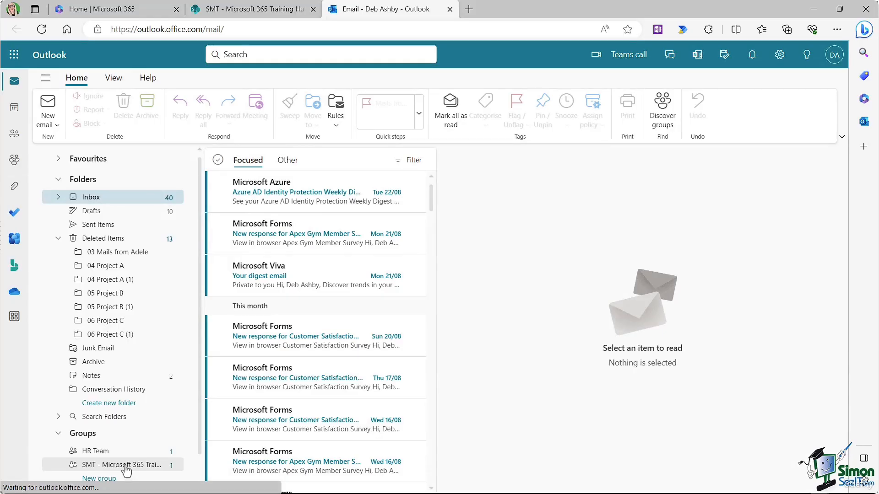
pyautogui.click(126, 465)
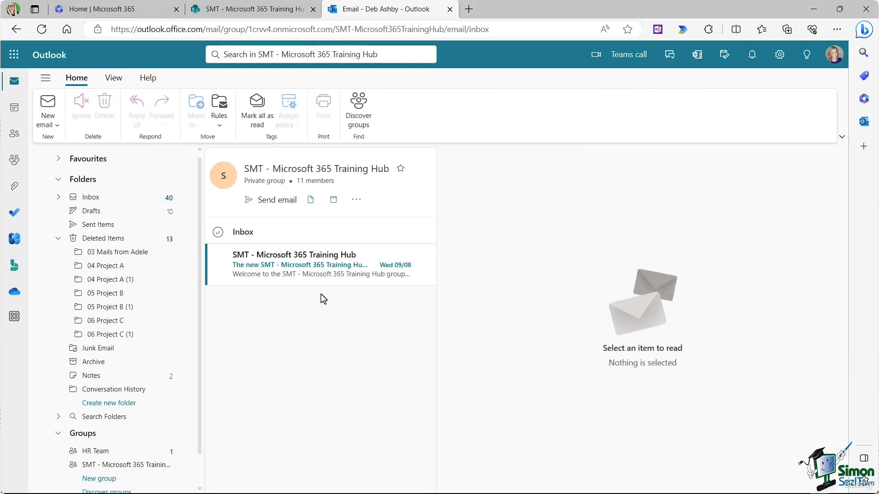
pyautogui.click(311, 200)
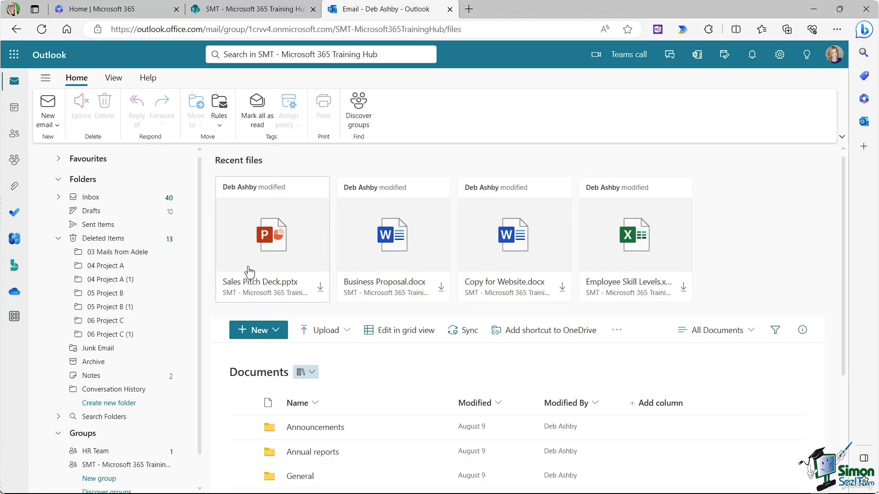
pyautogui.scroll(-3, 449, 261)
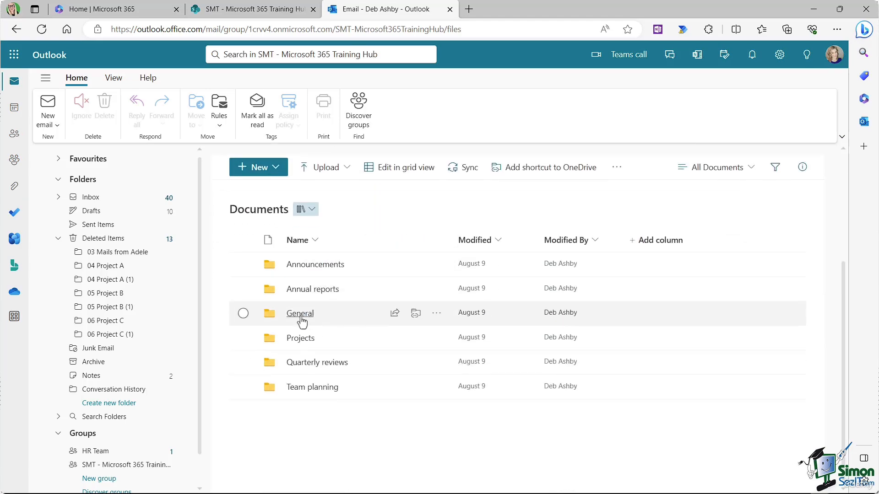
pyautogui.click(301, 316)
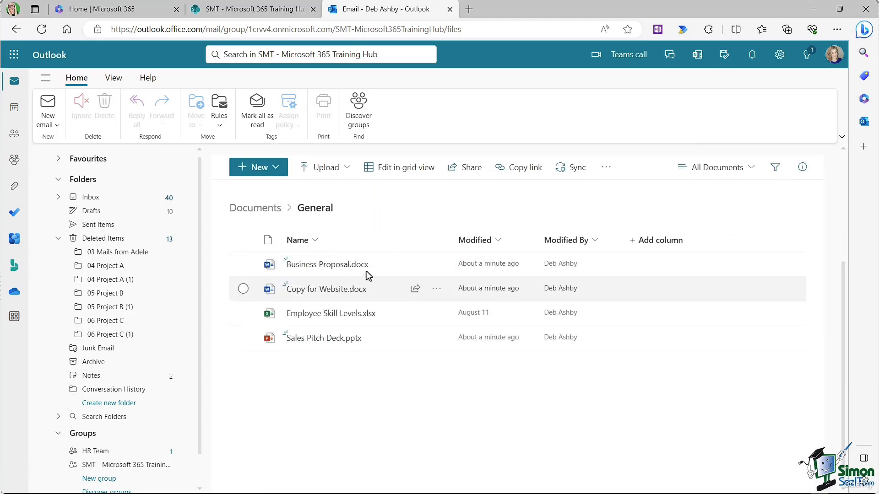
pyautogui.moveTo(354, 346)
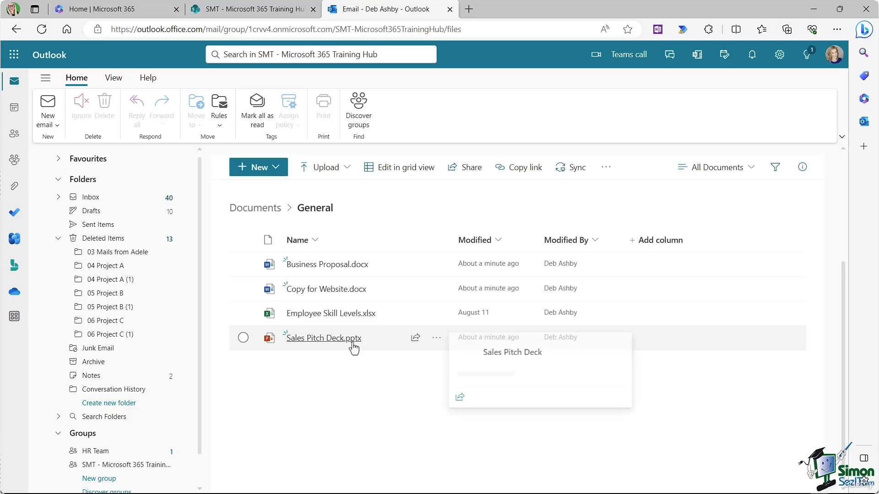
# Step: Close Outlook and create a new Excel workbook (Book.xlsx) in the SharePoint General folder
pyautogui.click(449, 10)
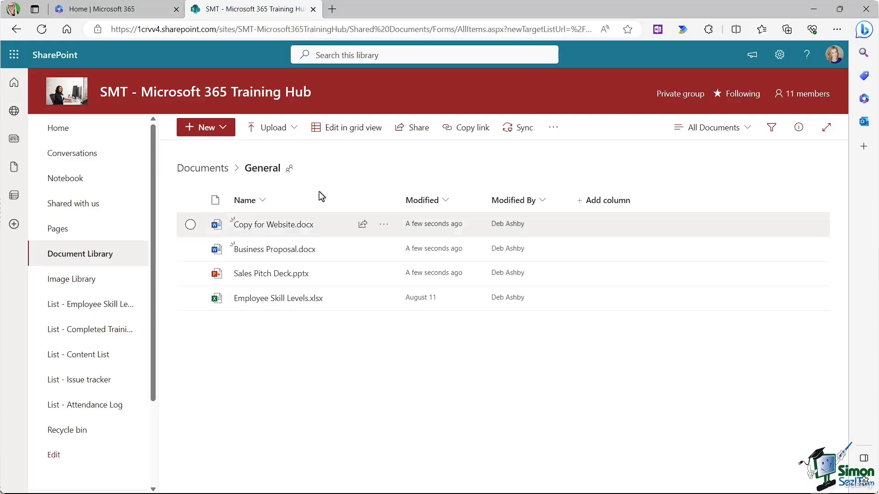
pyautogui.click(224, 129)
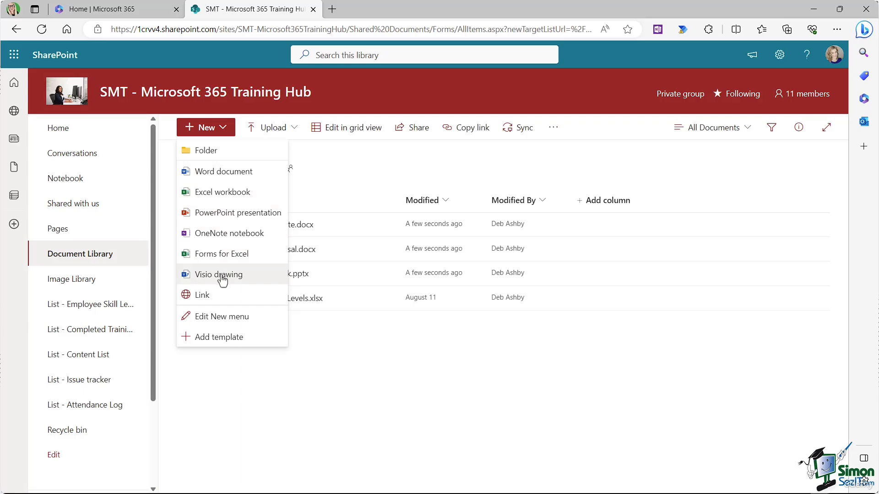
pyautogui.click(223, 195)
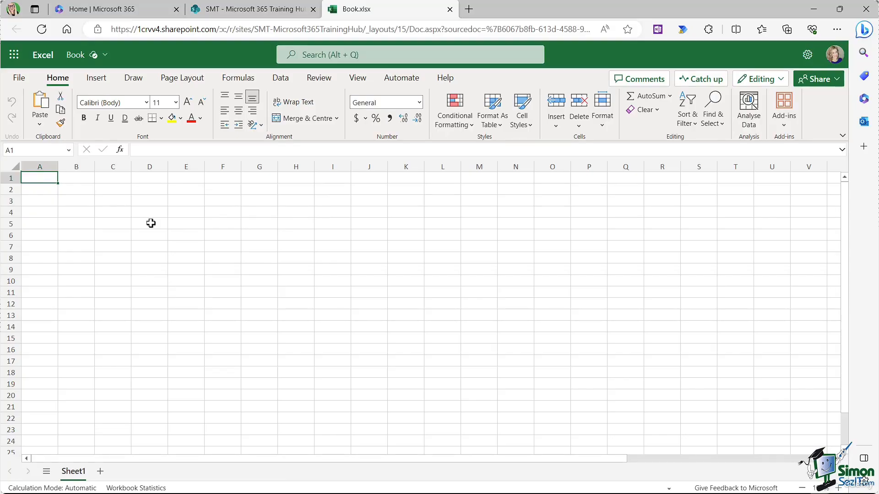
# Step: Enter 'Test Data' in A1, rename the workbook to 'Budget Analysis', and close it
pyautogui.write('Test Data')
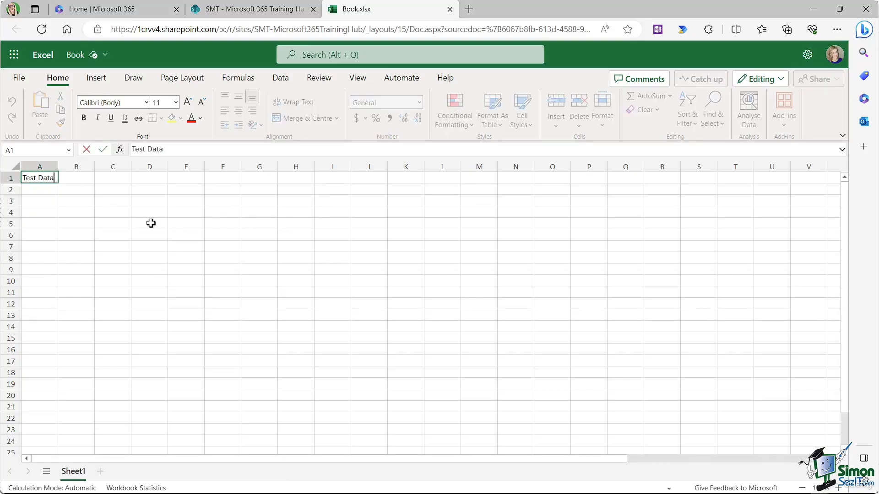
pyautogui.click(151, 223)
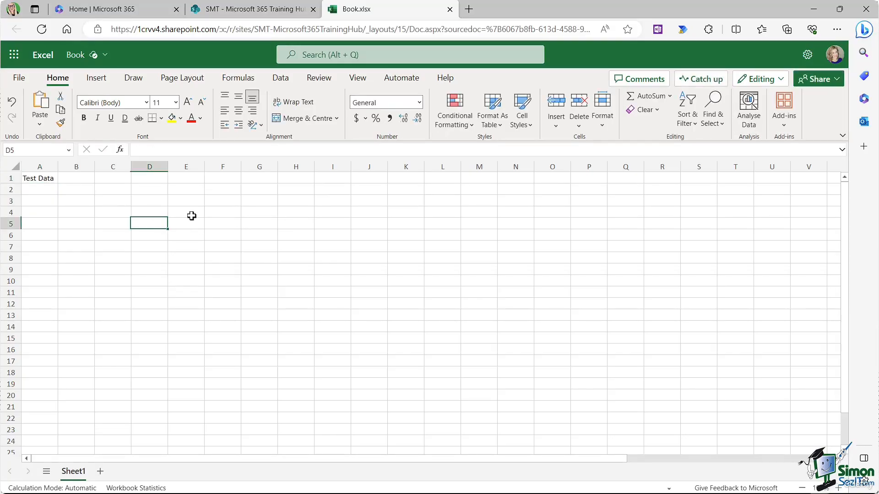
pyautogui.click(79, 57)
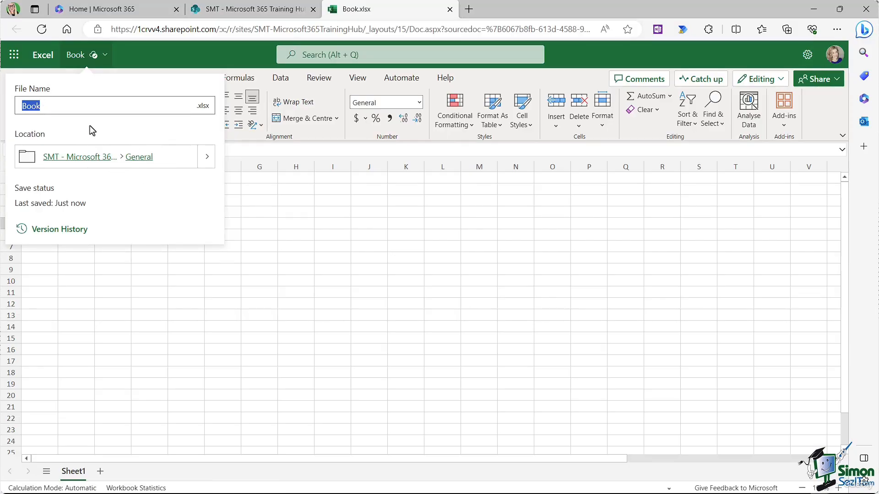
pyautogui.write('Budget Analysis')
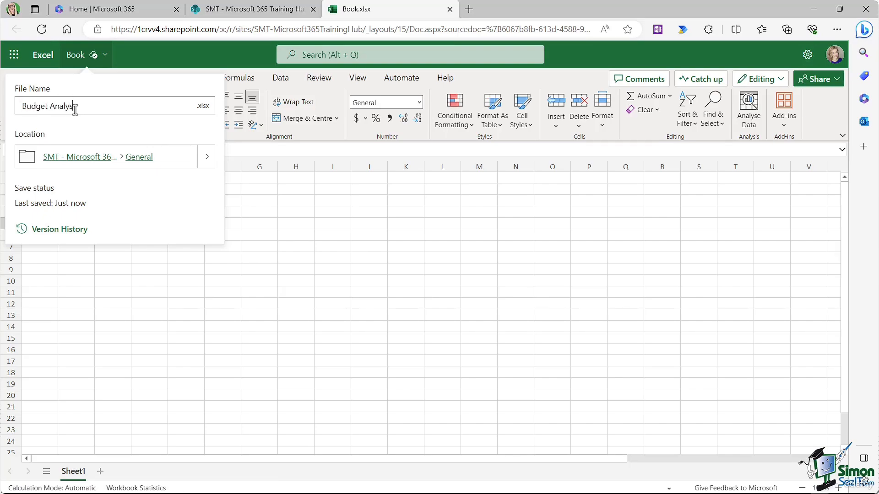
pyautogui.press('Return')
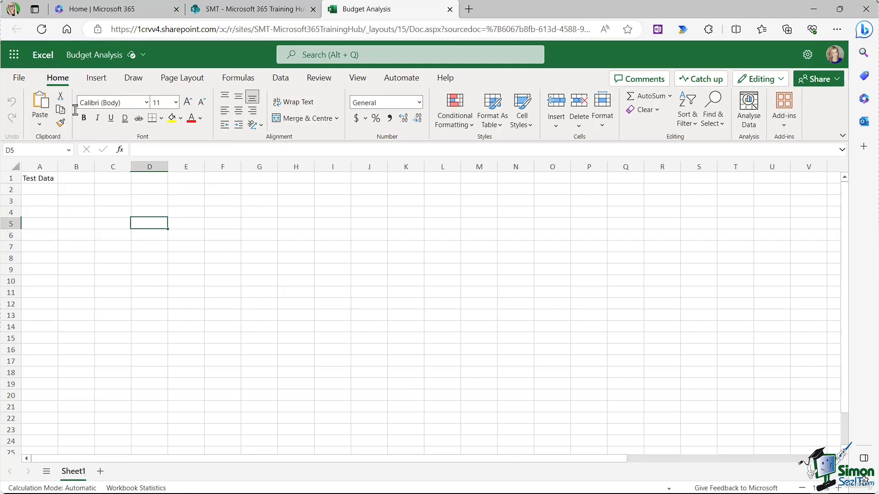
pyautogui.click(450, 9)
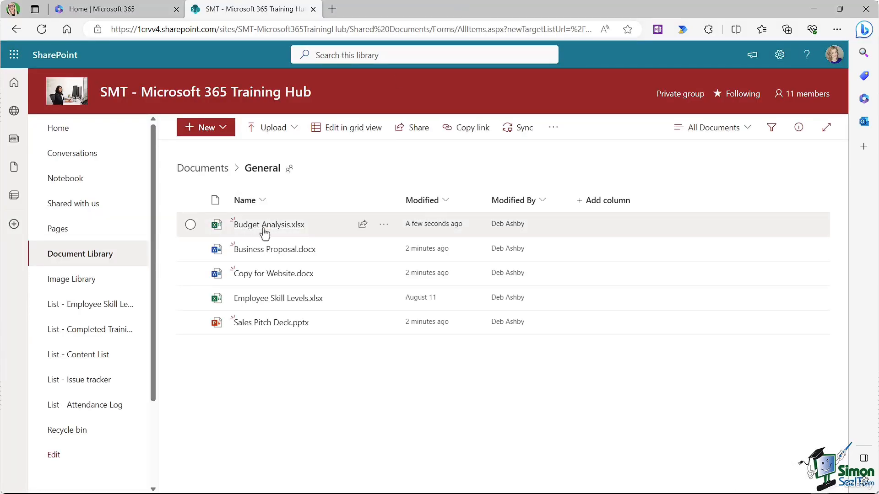
# Step: Open Budget Analysis.xlsx from the General library in Excel for the web
pyautogui.moveTo(278, 229)
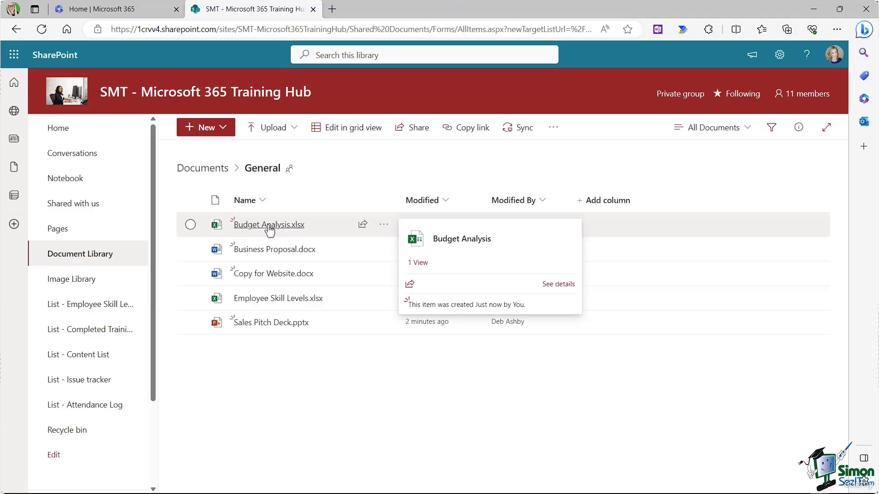
pyautogui.click(269, 227)
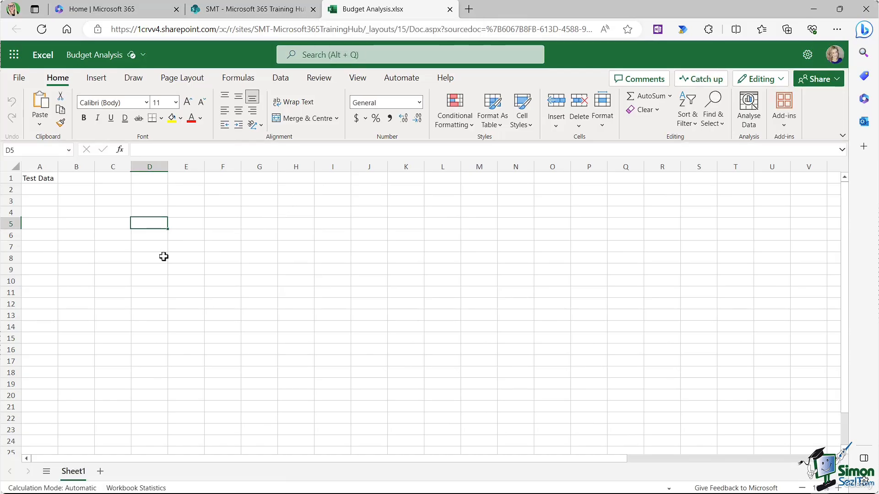
# Step: Close the Budget Analysis.xlsx tab to return to the General folder
pyautogui.click(449, 9)
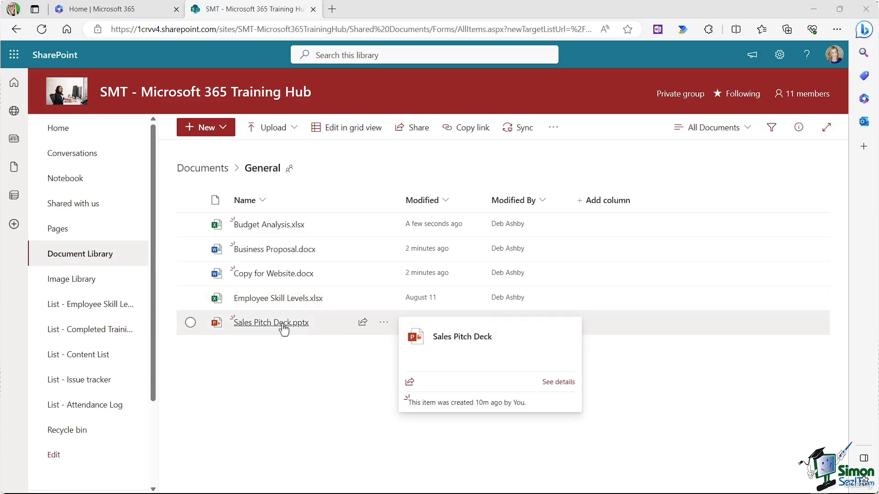
pyautogui.moveTo(273, 227)
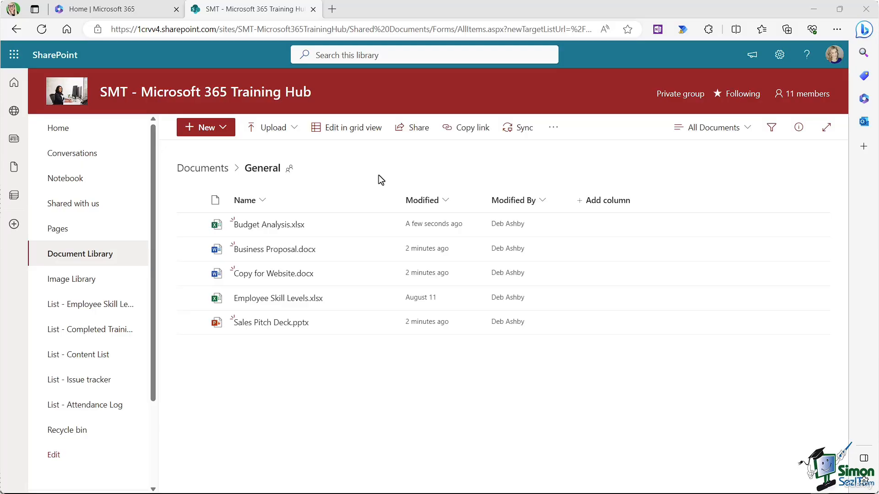
pyautogui.moveTo(265, 253)
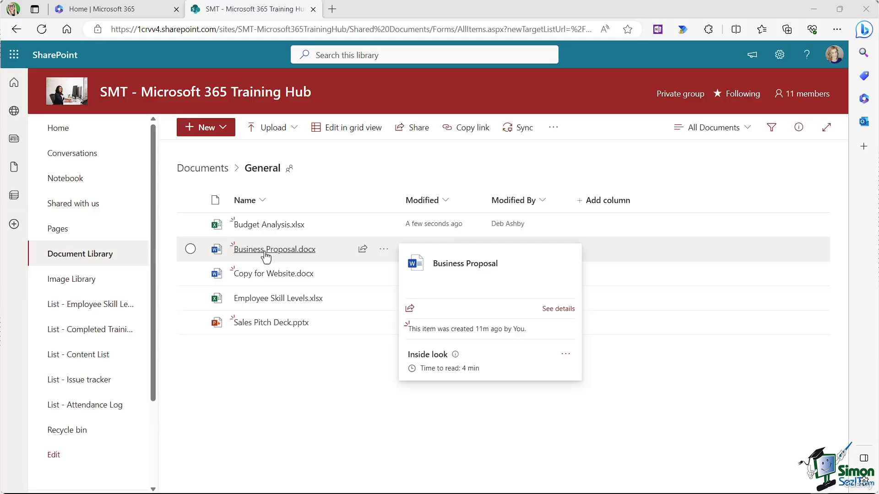
# Step: Open Business Proposal.docx in the browser from its actions menu
pyautogui.click(384, 249)
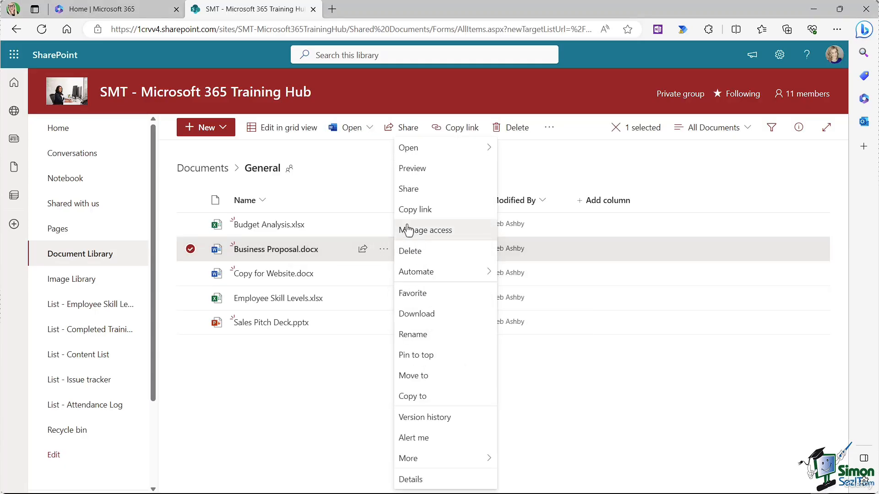
pyautogui.moveTo(417, 156)
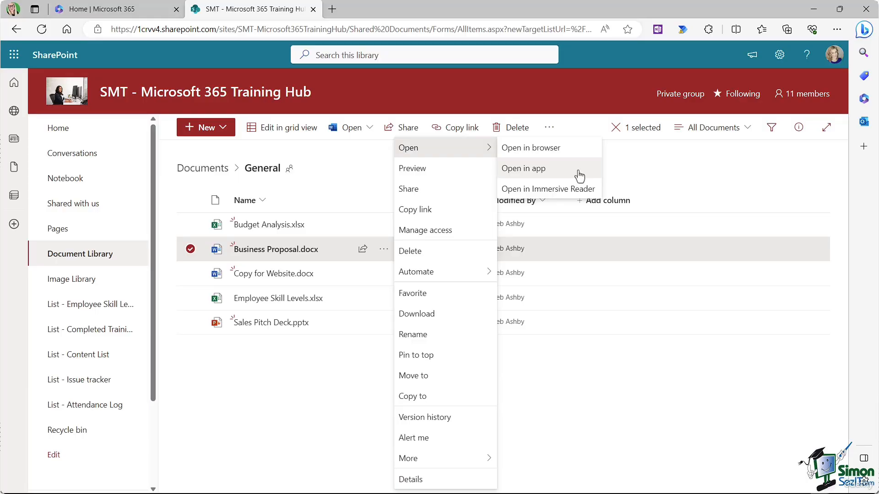
pyautogui.click(576, 154)
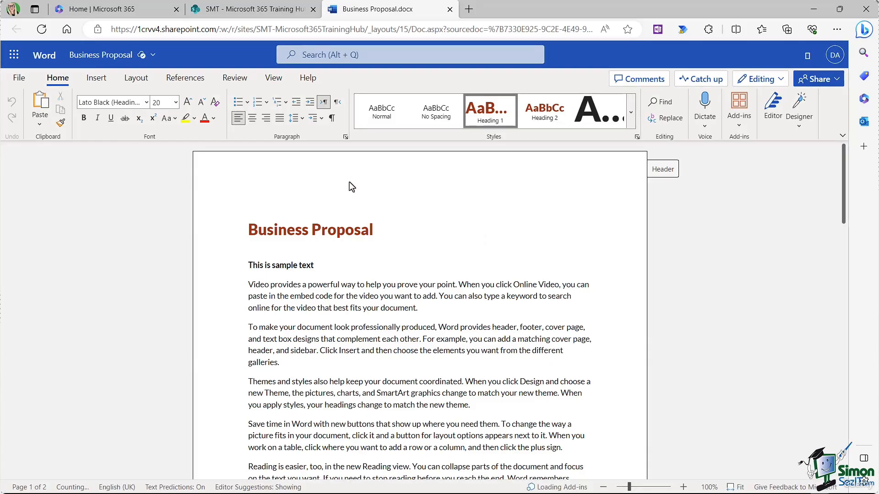
# Step: Switch Word's ribbon to Insert and back to Home
pyautogui.click(97, 78)
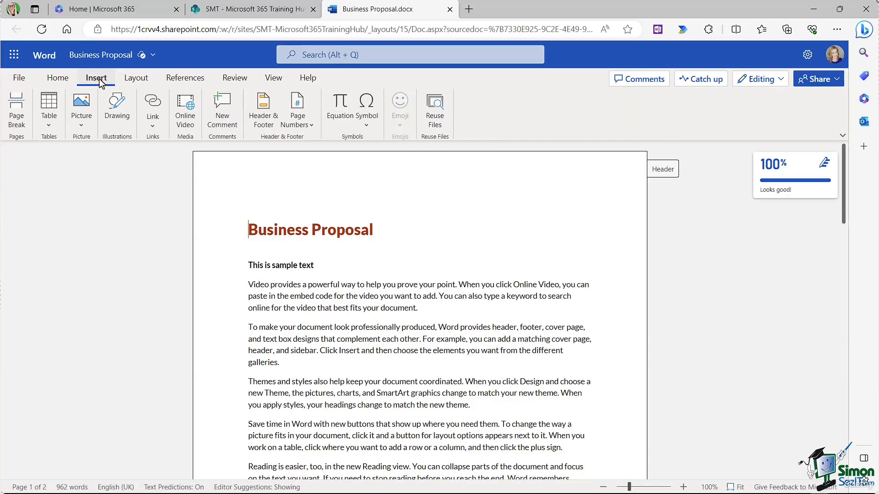
pyautogui.click(59, 78)
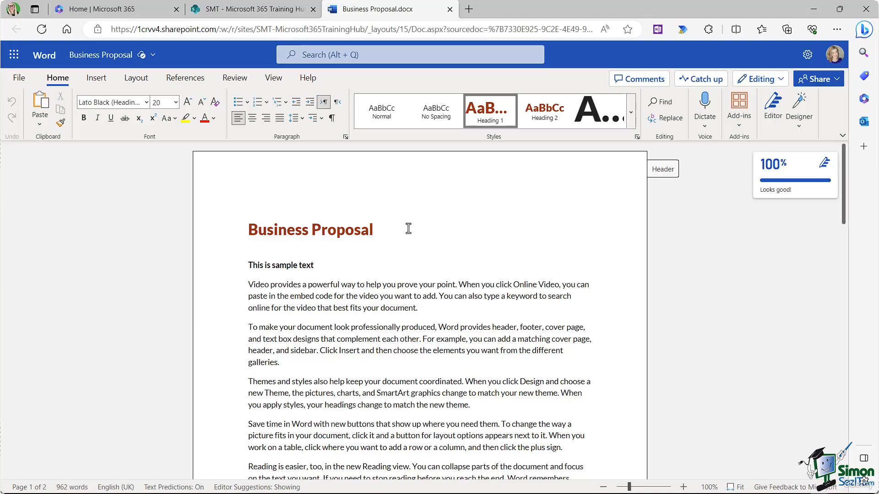
# Step: Back in SharePoint, view the group's 11 members, then return to Business Proposal.docx
pyautogui.click(245, 12)
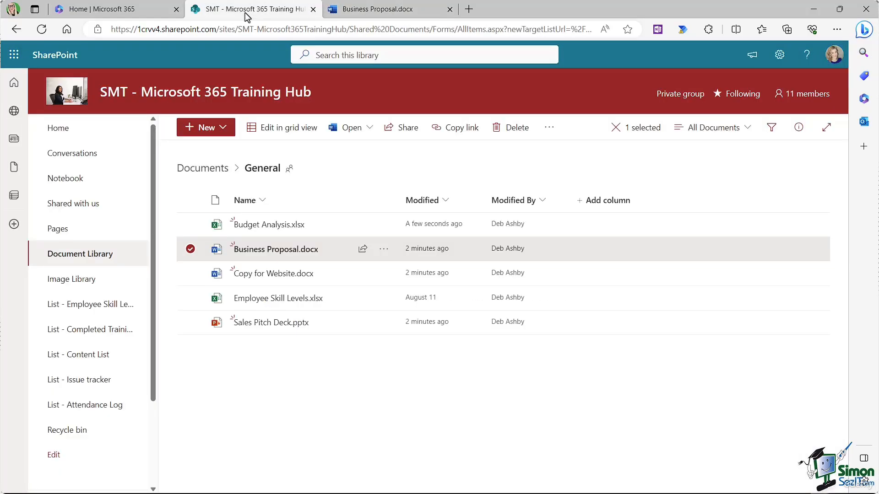
pyautogui.click(807, 94)
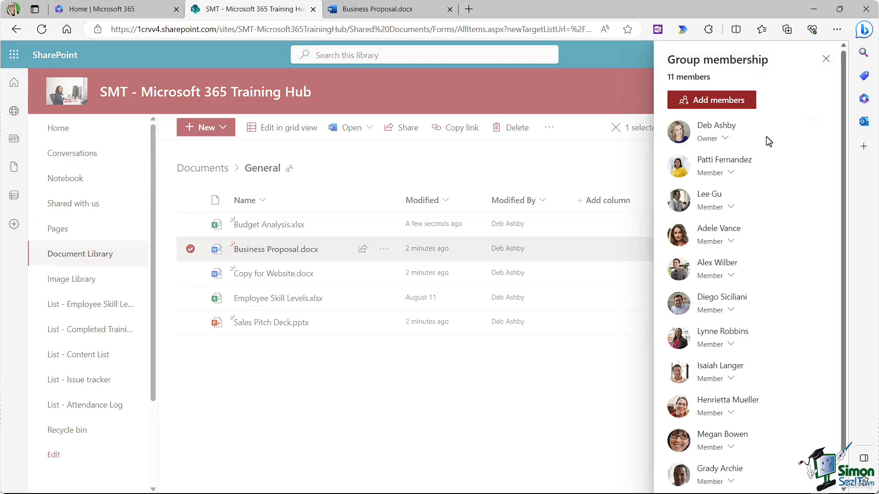
pyautogui.scroll(-1, 717, 216)
pyautogui.scroll(1, 718, 214)
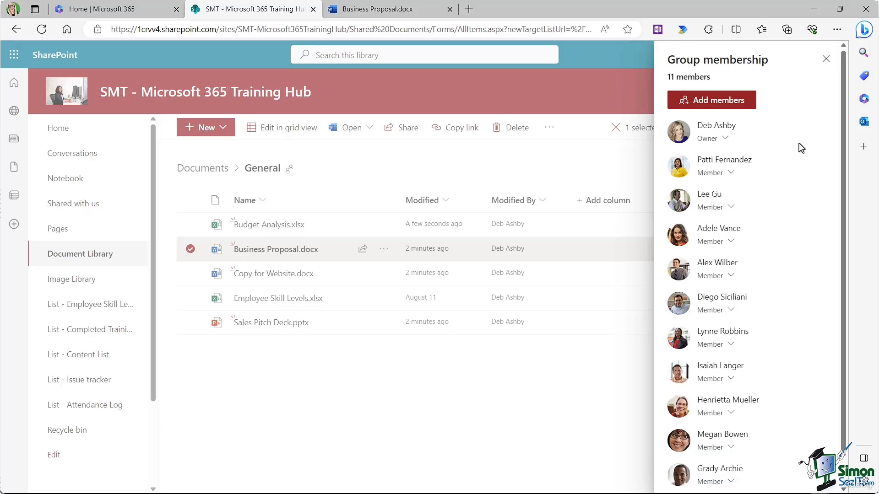
pyautogui.click(826, 58)
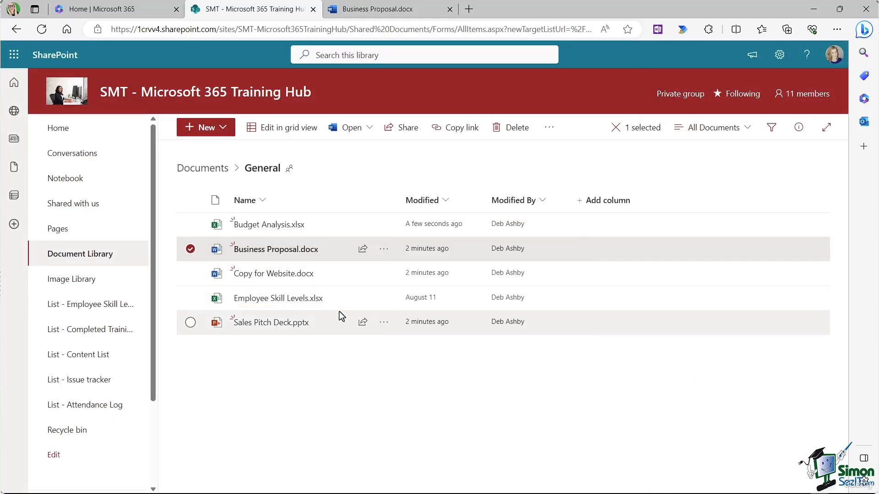
pyautogui.click(383, 11)
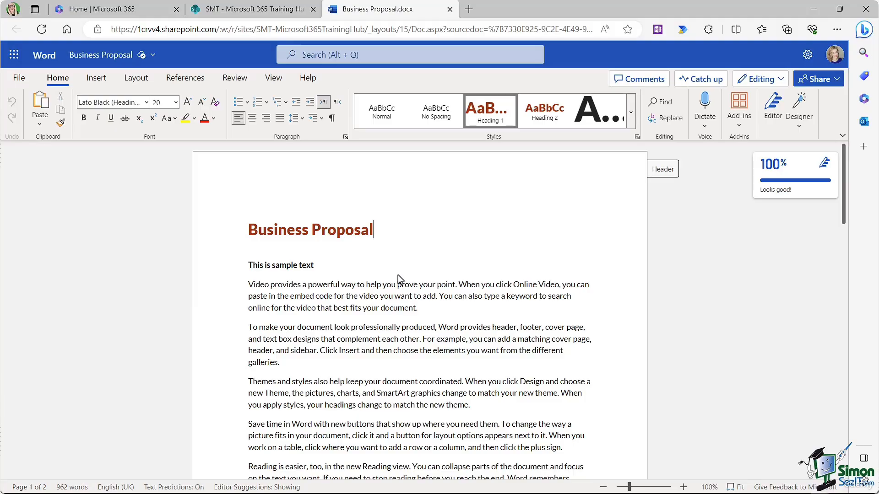
# Step: Close Business Proposal.docx and open Budget Analysis.xlsx in Excel for the web via Open in browser
pyautogui.click(450, 10)
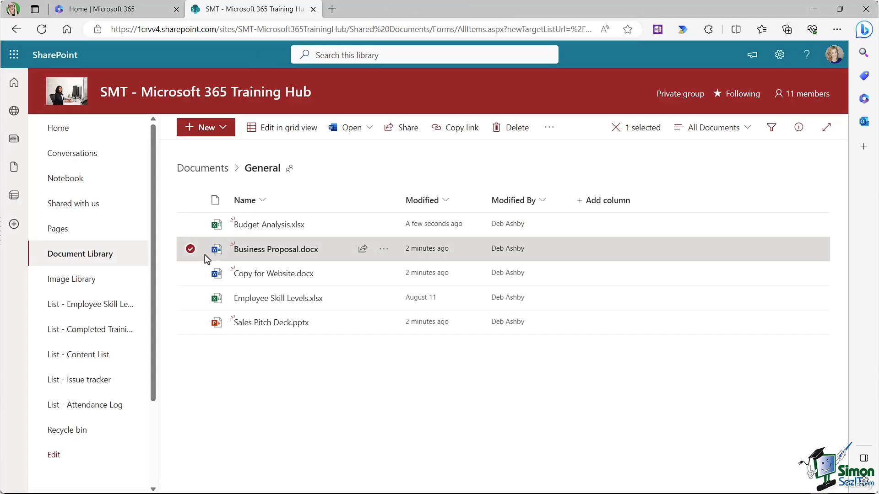
pyautogui.click(190, 250)
pyautogui.moveTo(296, 227)
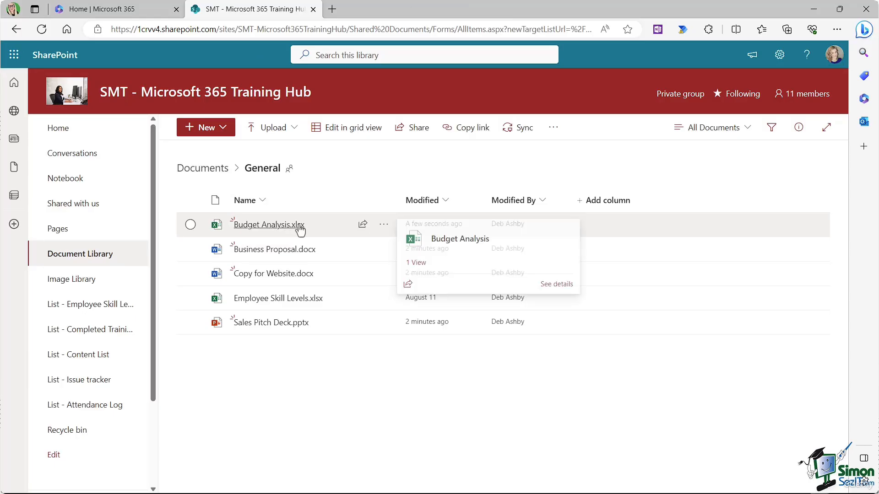
pyautogui.click(383, 225)
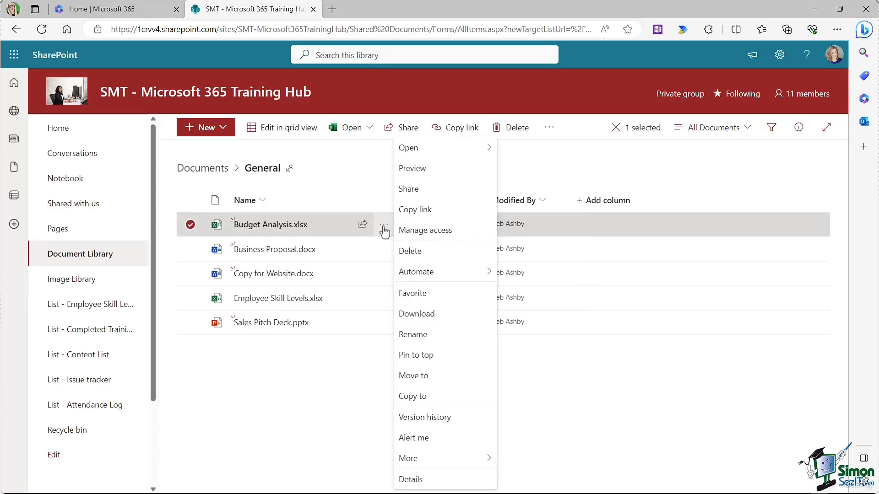
pyautogui.moveTo(412, 147)
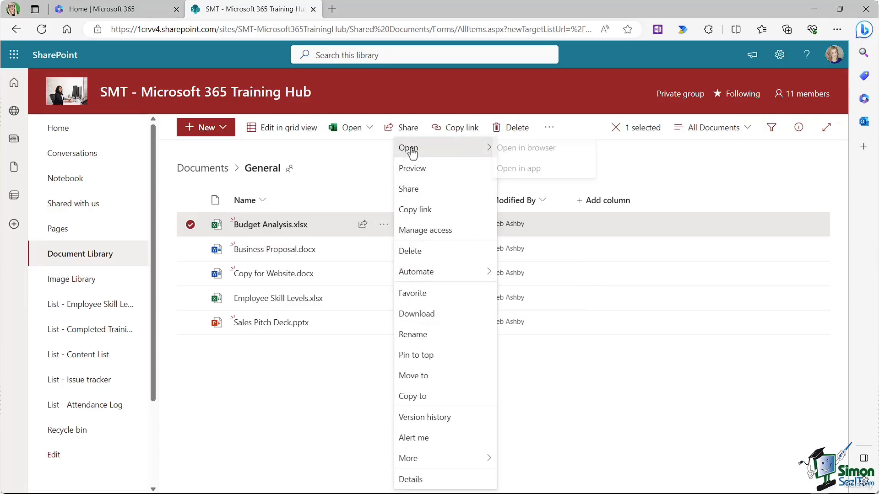
pyautogui.click(514, 147)
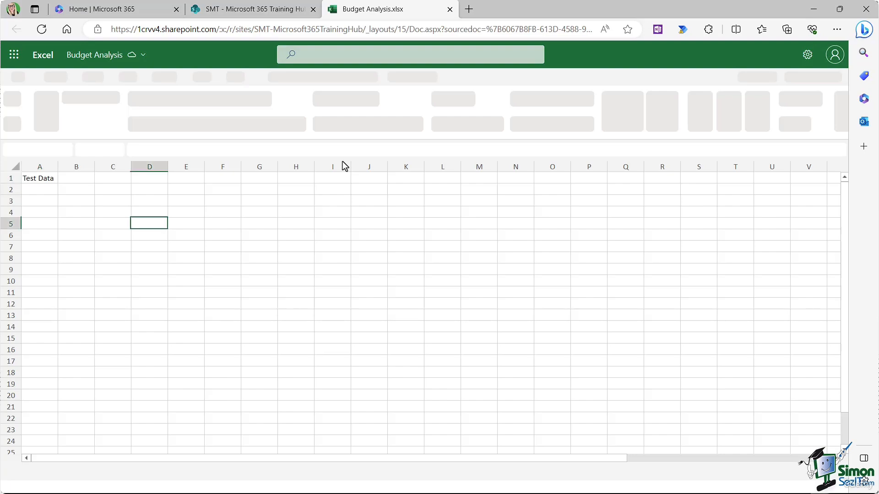
# Step: Type Hello into cell B4 after checking which co-author is editing
pyautogui.click(74, 212)
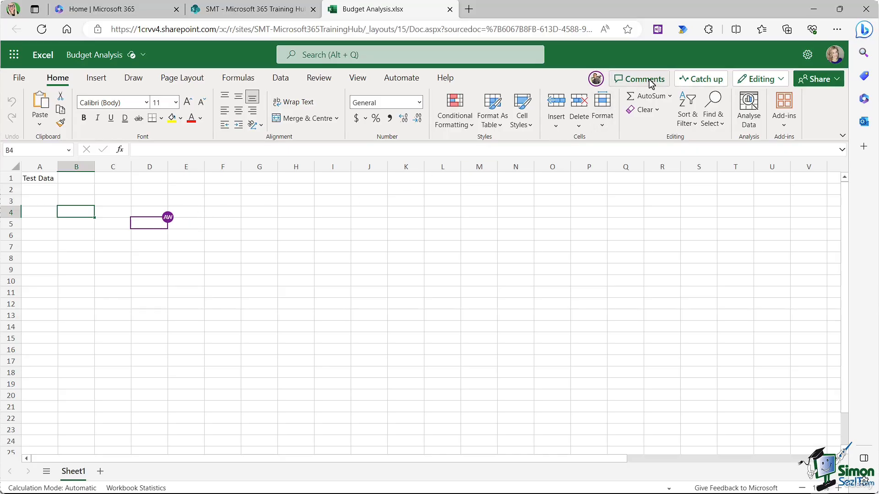
pyautogui.click(596, 80)
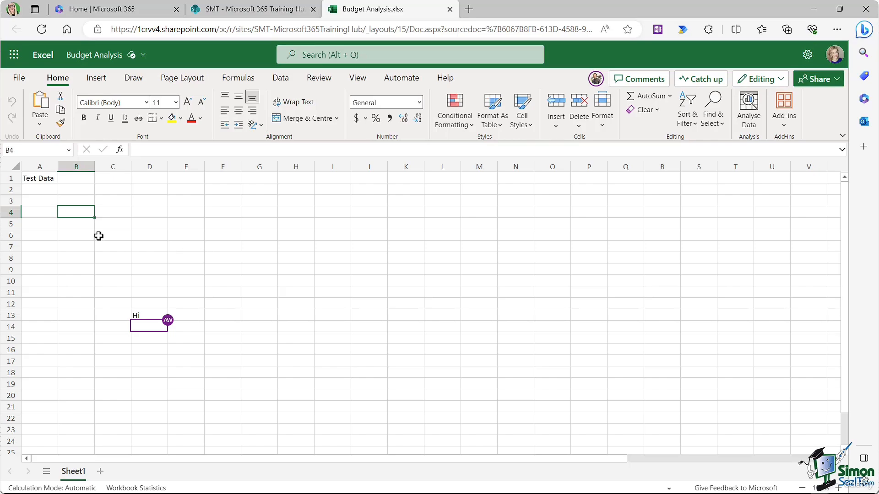
pyautogui.write('Hello')
pyautogui.click(151, 246)
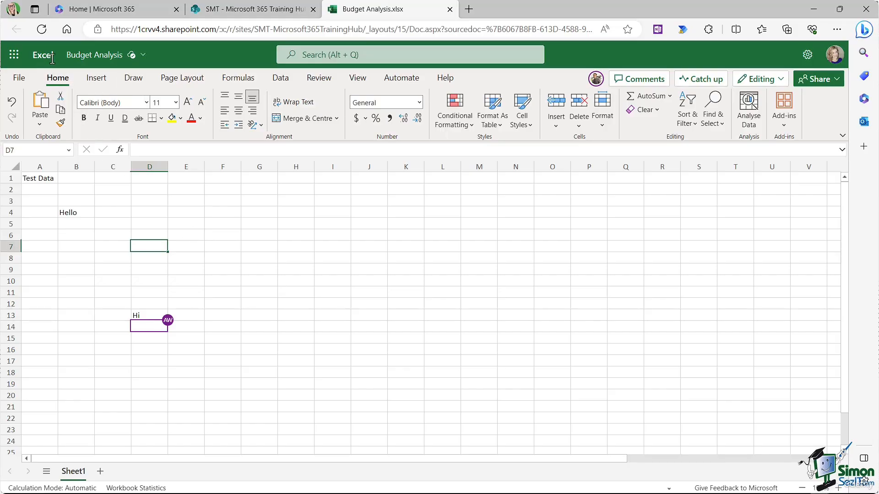
# Step: Close Budget Analysis.xlsx and return to the SharePoint library
pyautogui.click(20, 81)
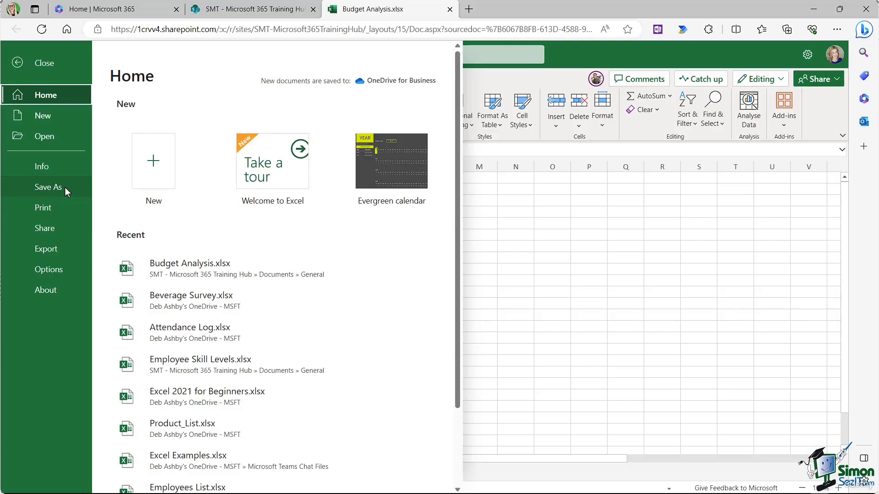
pyautogui.click(485, 235)
pyautogui.click(449, 9)
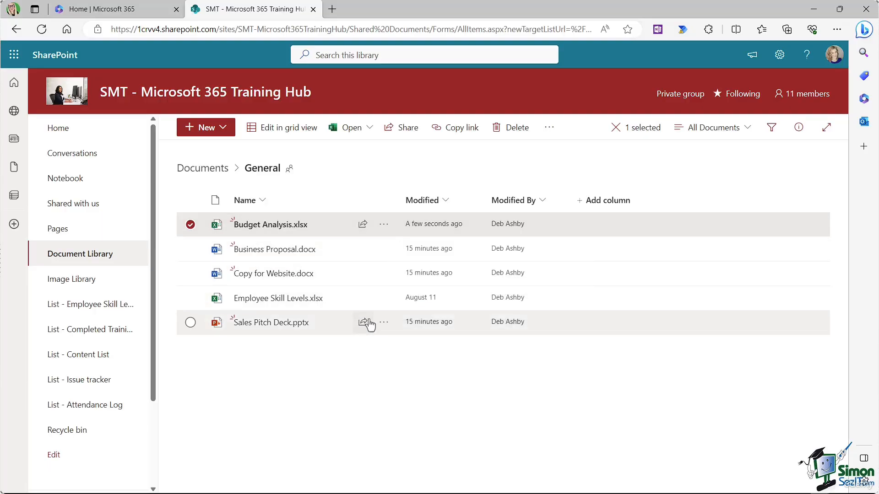
pyautogui.click(383, 323)
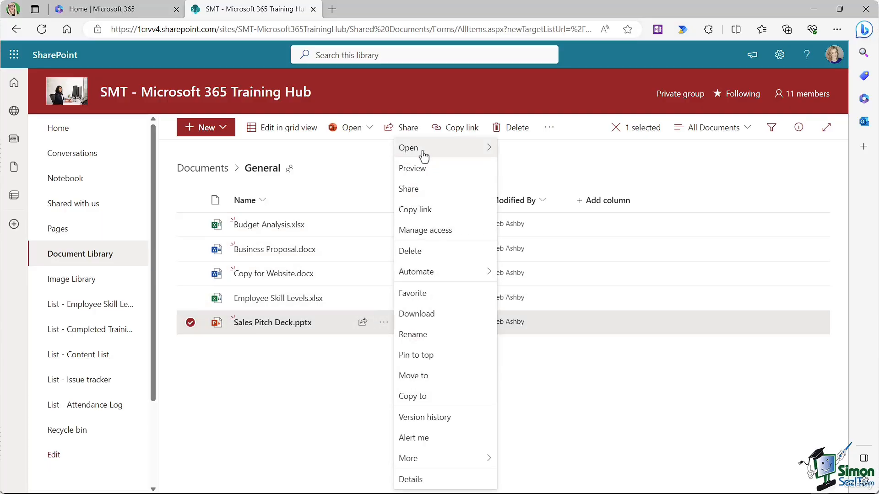
pyautogui.moveTo(439, 147)
pyautogui.click(531, 148)
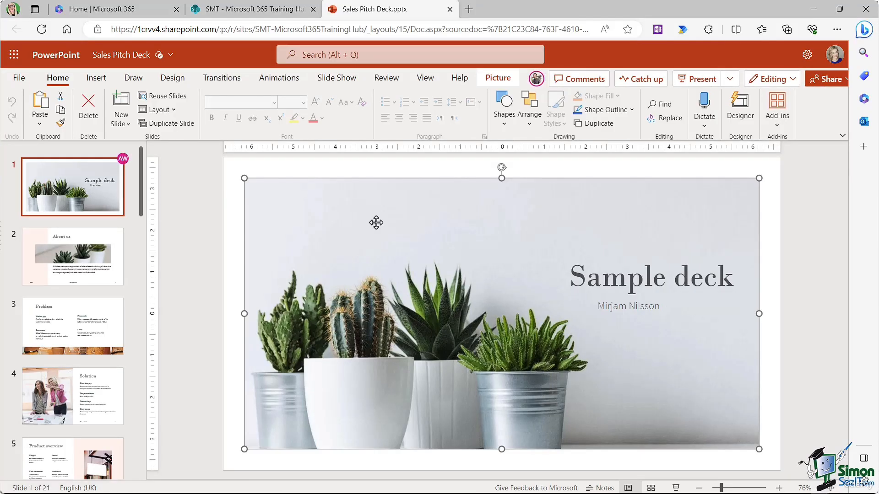
pyautogui.moveTo(119, 161)
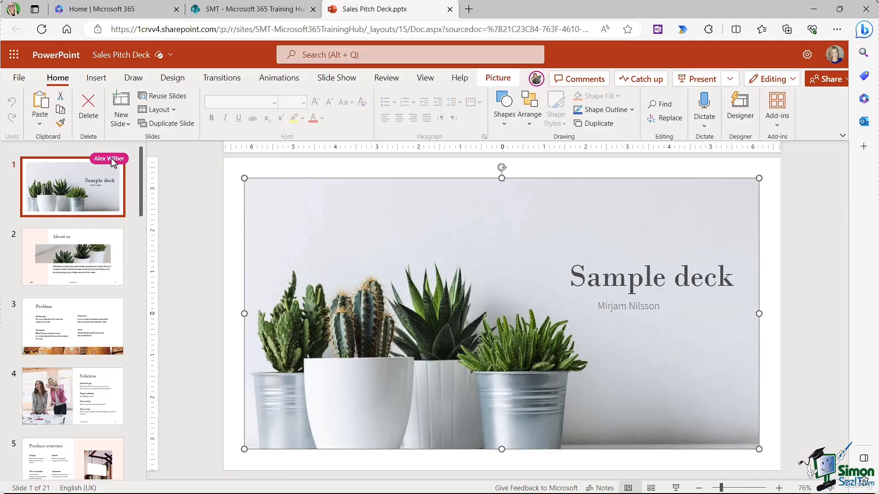
pyautogui.click(536, 81)
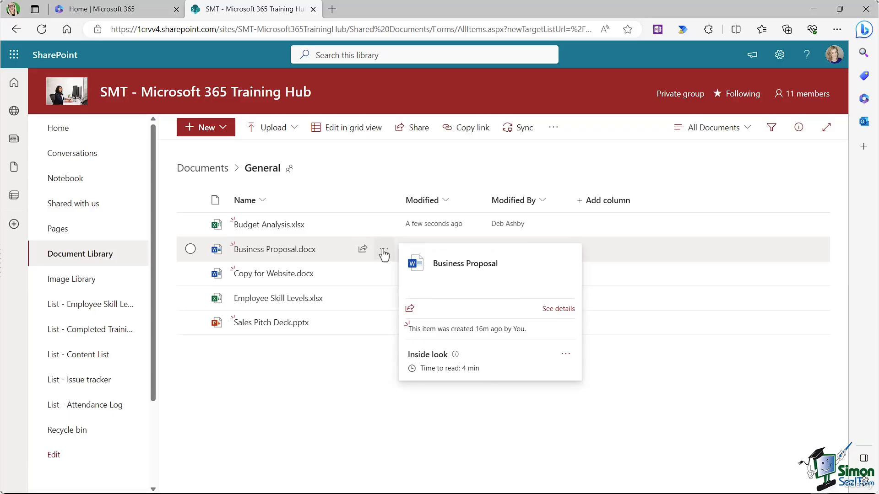
pyautogui.click(384, 251)
pyautogui.moveTo(412, 148)
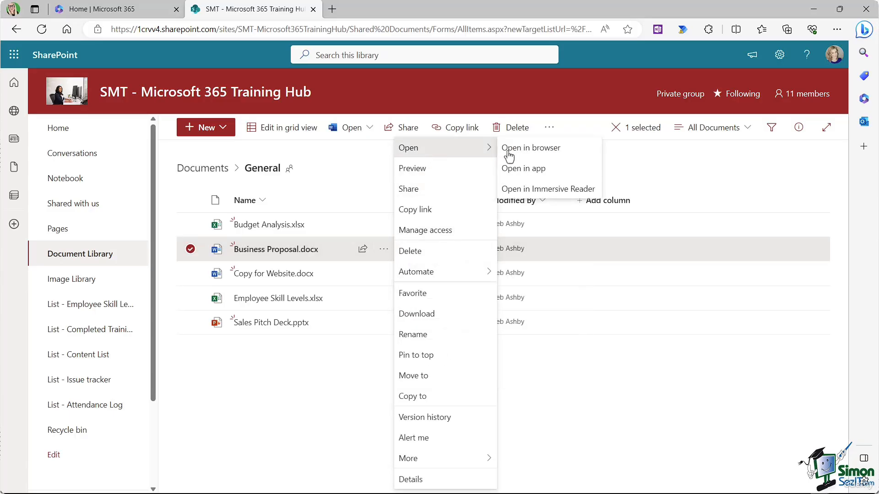
pyautogui.click(559, 175)
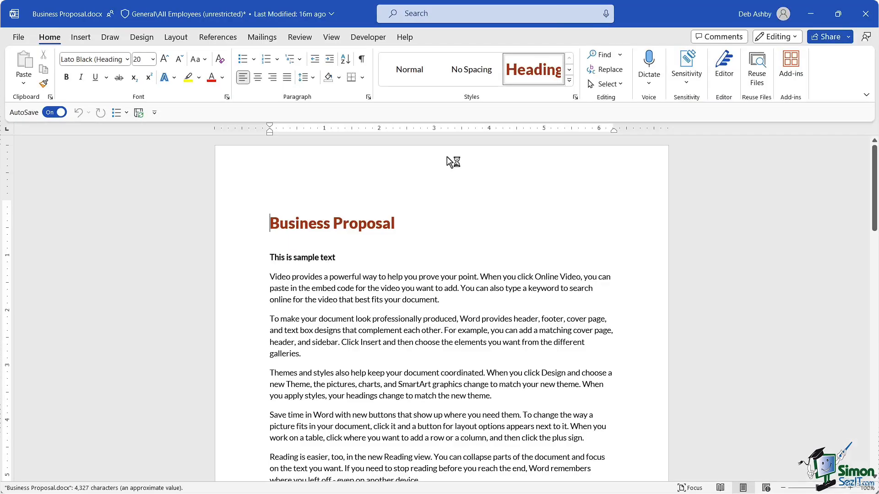
pyautogui.click(81, 39)
pyautogui.click(142, 37)
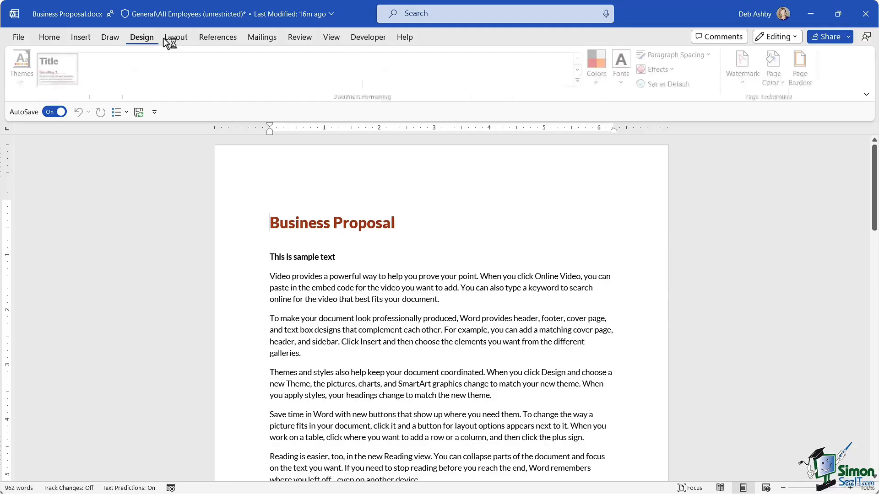
pyautogui.click(265, 37)
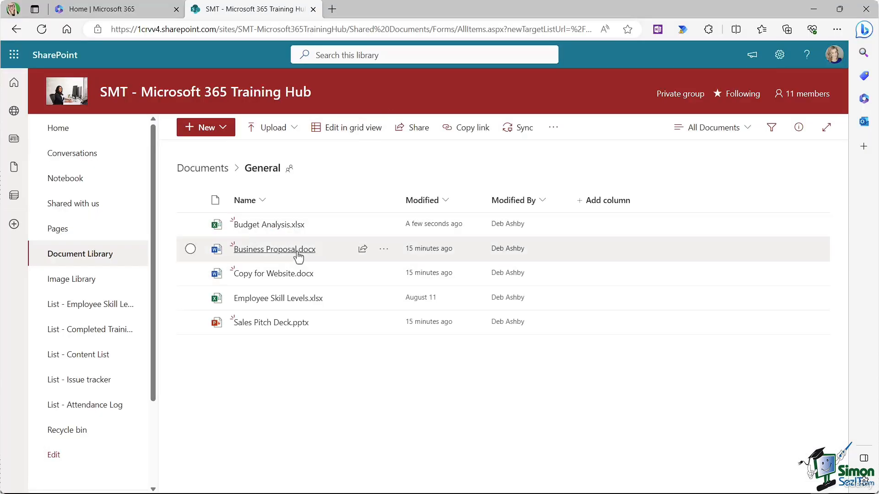
# Step: Download Business Proposal.docx from the General folder using its actions menu
pyautogui.click(383, 251)
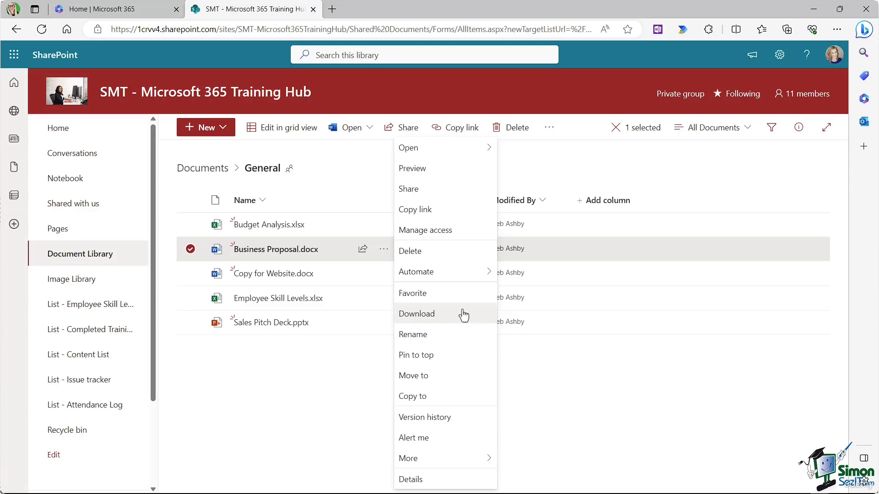
pyautogui.click(463, 314)
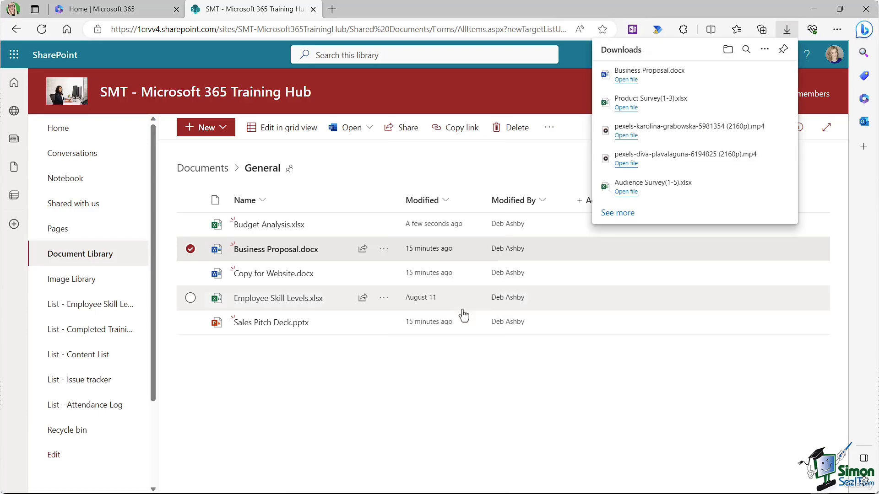
# Step: Open the downloaded Business Proposal.docx in Word, enable editing, and colour the title olive green
pyautogui.click(626, 80)
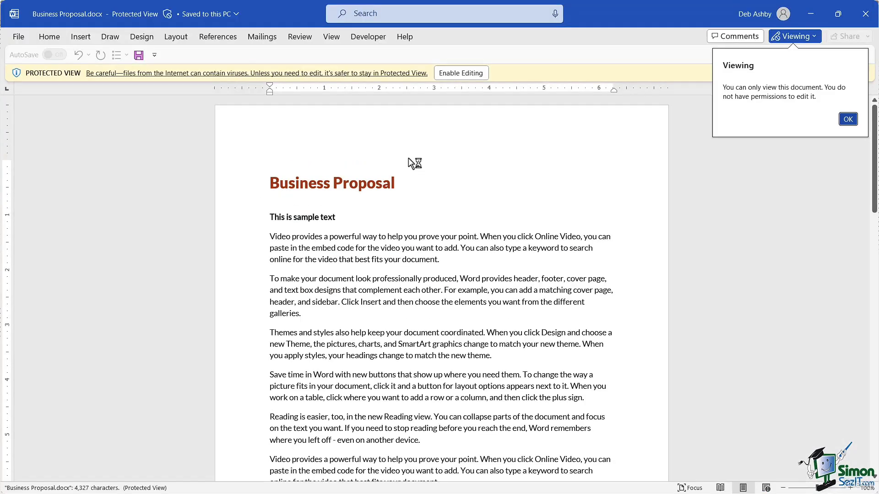
pyautogui.click(461, 73)
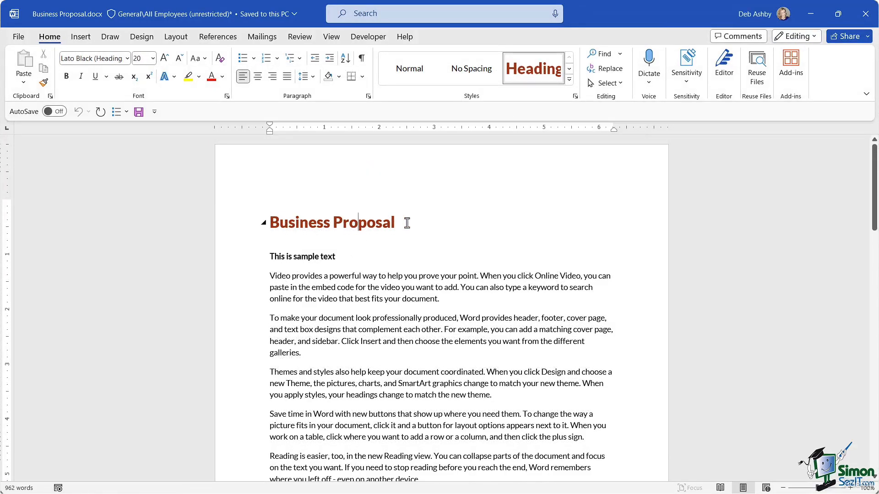
pyautogui.moveTo(407, 223); pyautogui.dragTo(270, 227)
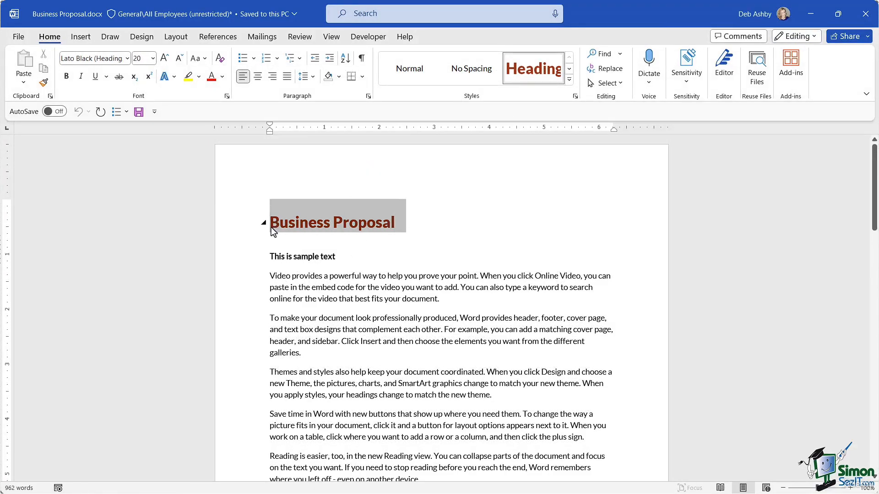
pyautogui.click(223, 78)
pyautogui.click(283, 146)
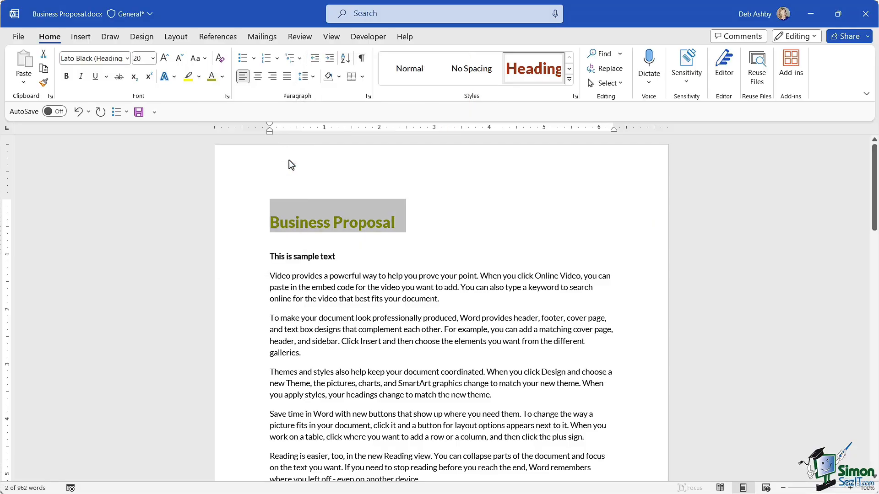
pyautogui.click(422, 226)
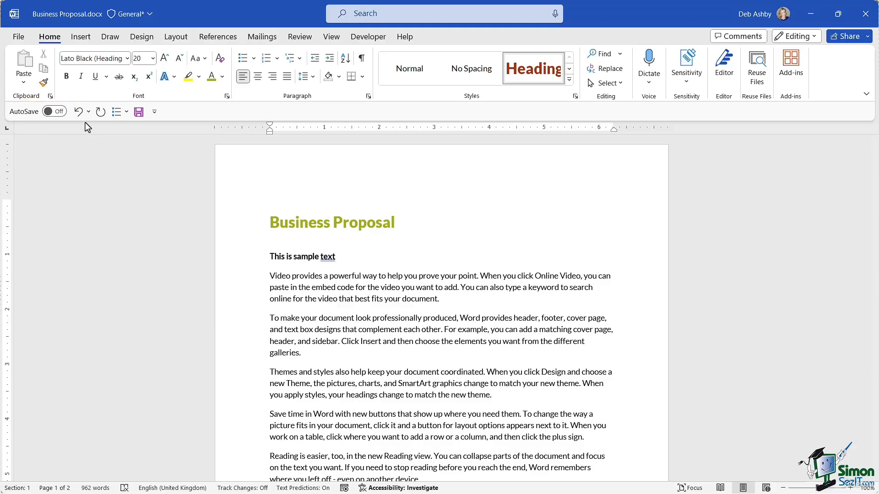
# Step: Save the edited document and close Word
pyautogui.click(139, 113)
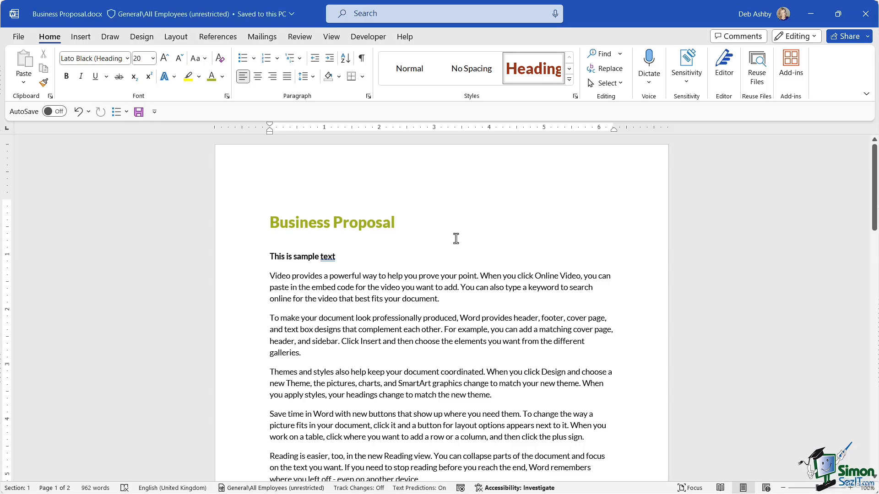
pyautogui.press('Return')
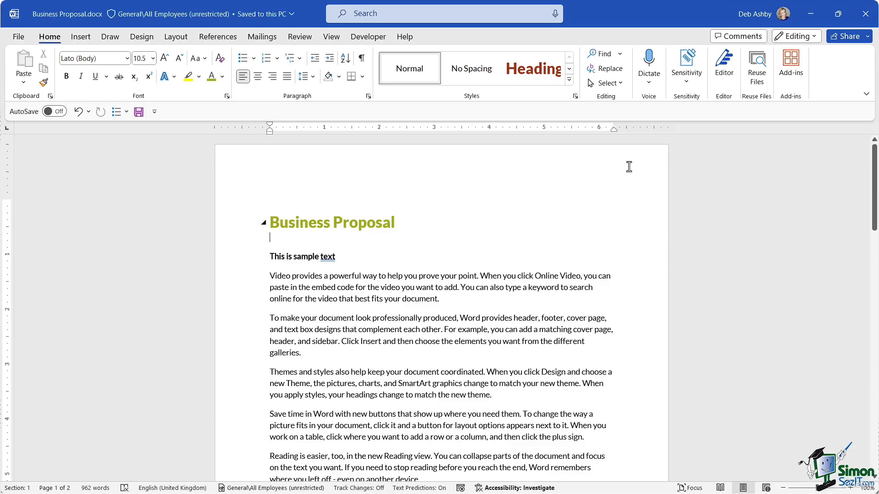
pyautogui.click(866, 15)
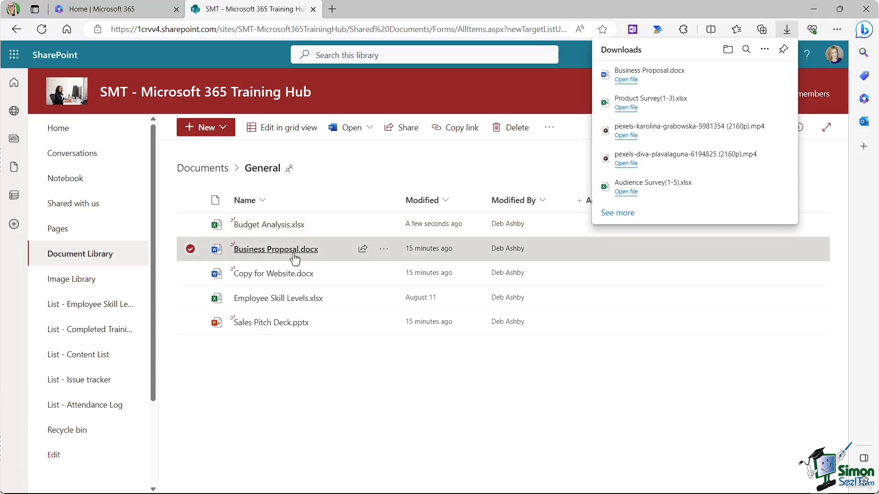
pyautogui.click(383, 249)
pyautogui.moveTo(481, 158)
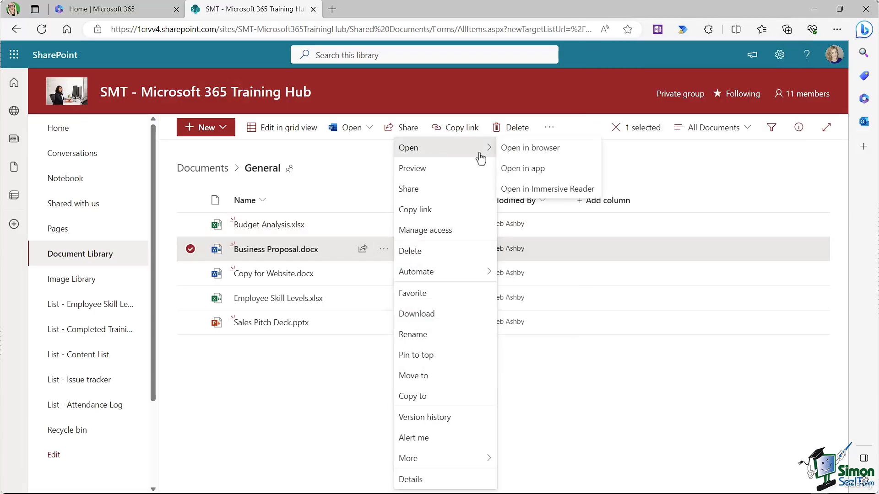
pyautogui.click(538, 150)
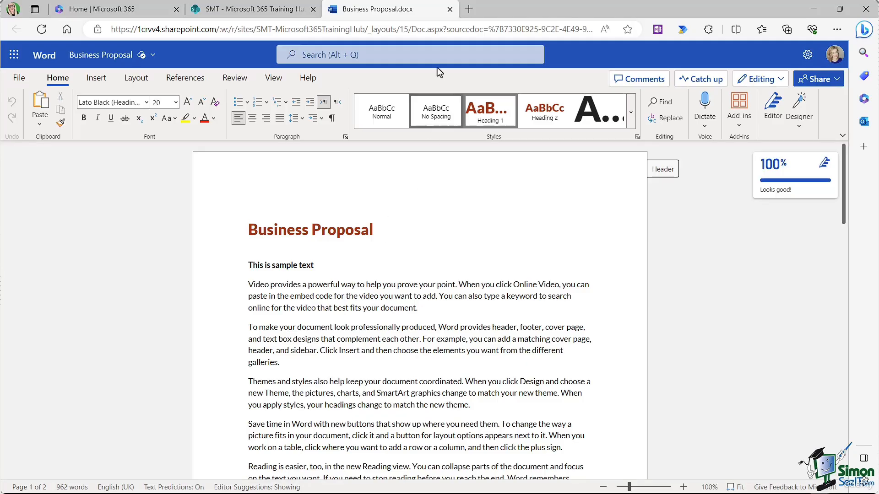
pyautogui.click(450, 10)
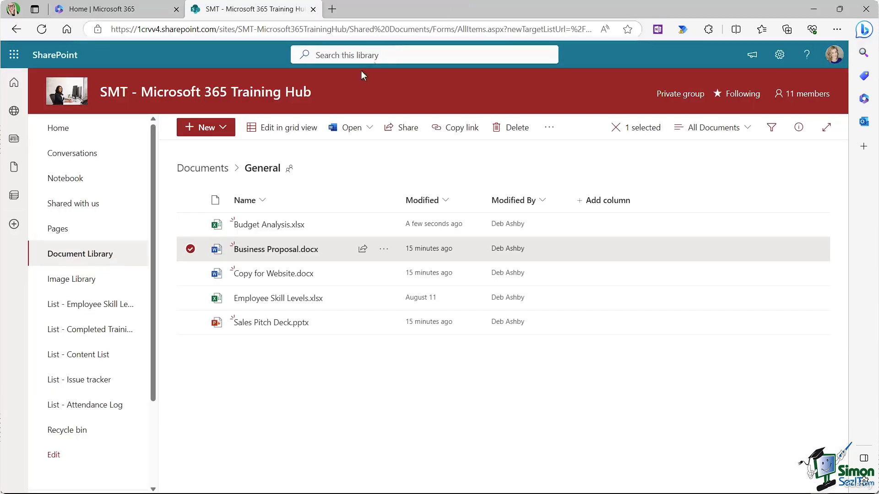
# Step: Upload Business Proposal.docx from Downloads, keeping both copies as Business Proposal (1).docx
pyautogui.click(298, 258)
pyautogui.click(292, 133)
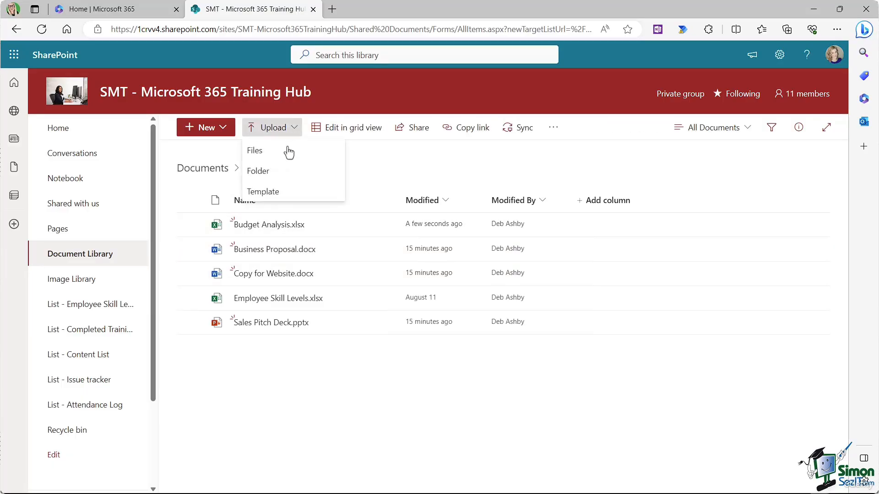
pyautogui.click(289, 151)
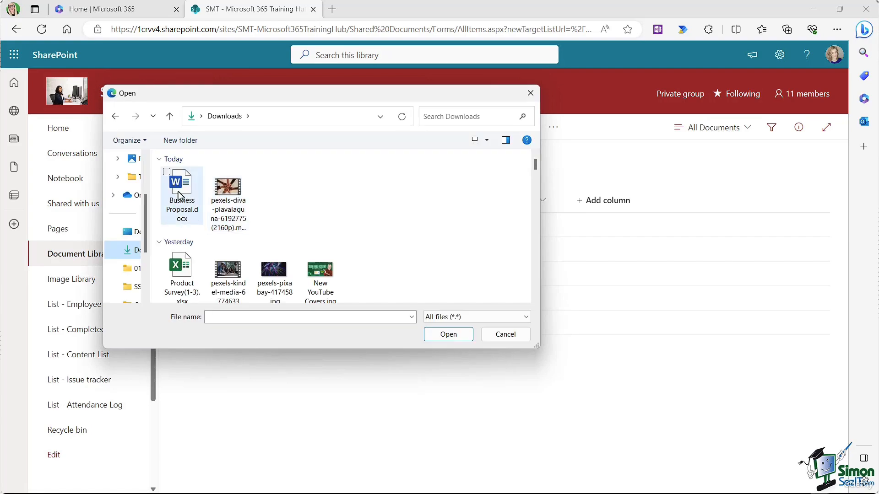
pyautogui.click(167, 174)
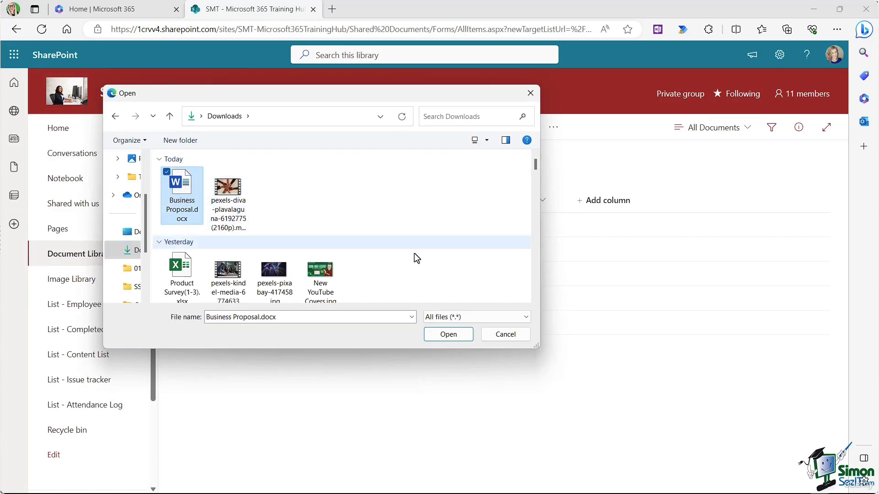
pyautogui.click(448, 335)
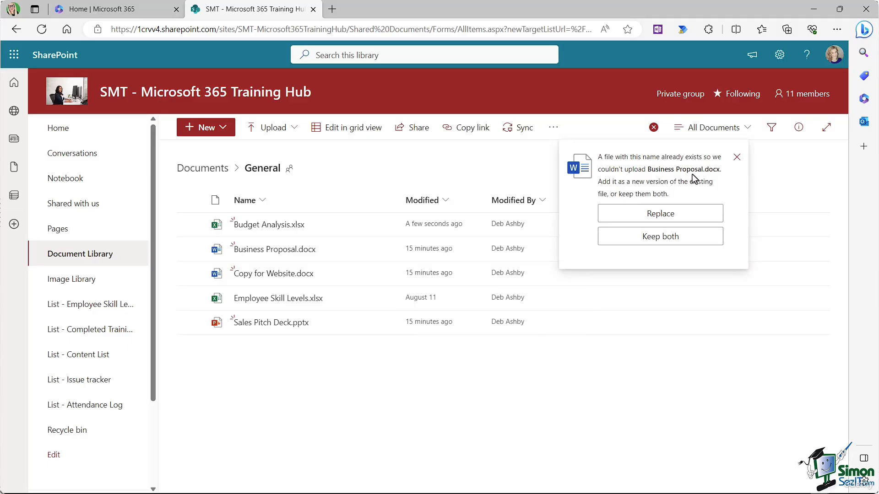
pyautogui.click(652, 239)
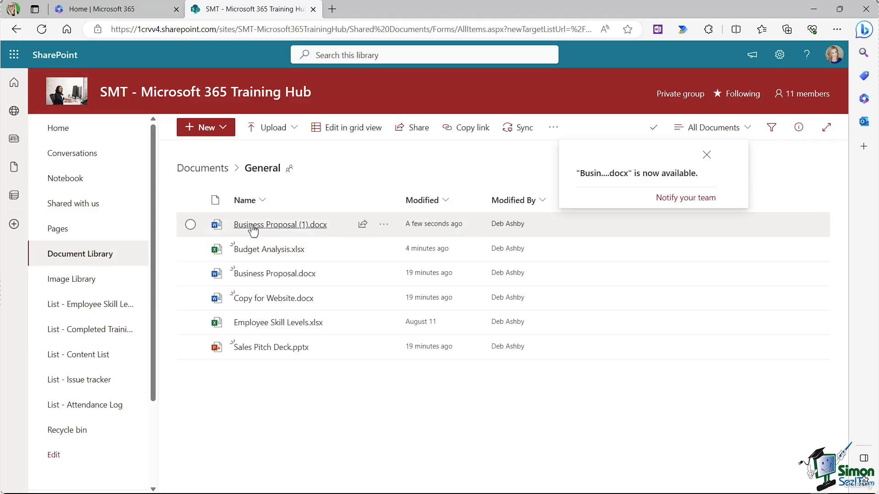
# Step: Delete the original Business Proposal.docx from the General folder
pyautogui.moveTo(246, 227)
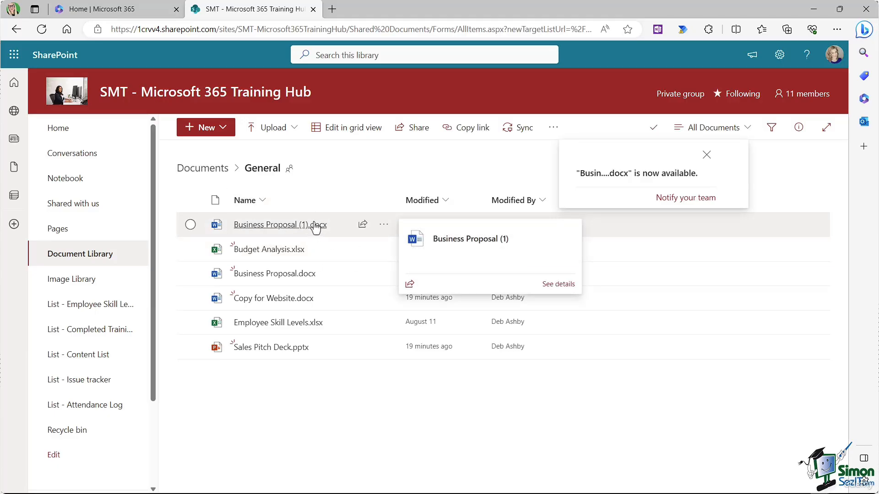
pyautogui.click(190, 274)
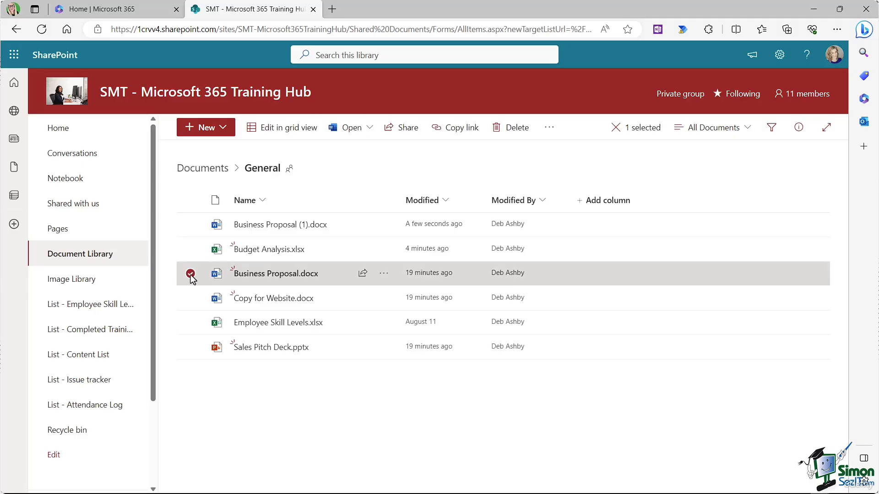
pyautogui.click(385, 273)
pyautogui.click(410, 251)
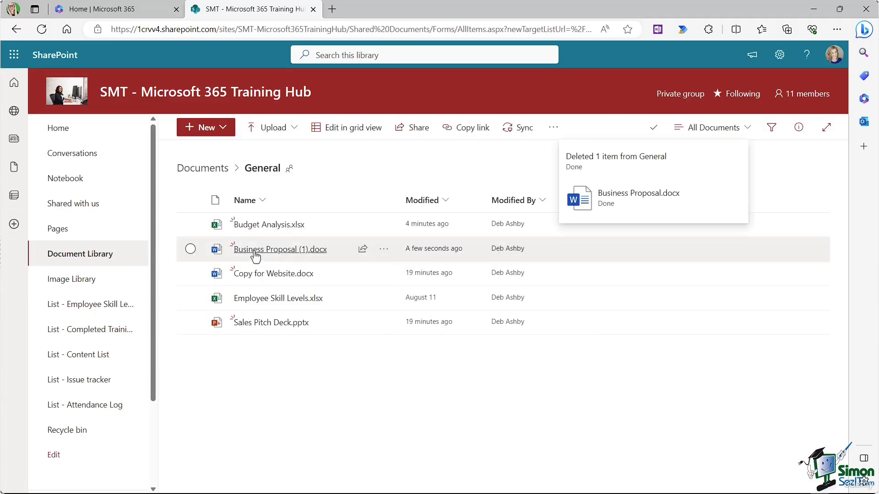
# Step: Rename Business Proposal (1).docx to Business Proposal.docx
pyautogui.click(381, 252)
pyautogui.click(423, 335)
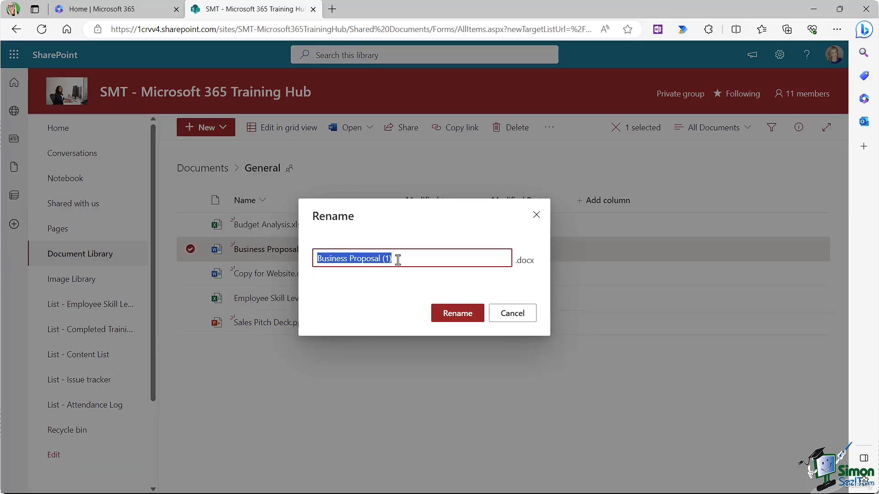
pyautogui.click(440, 260)
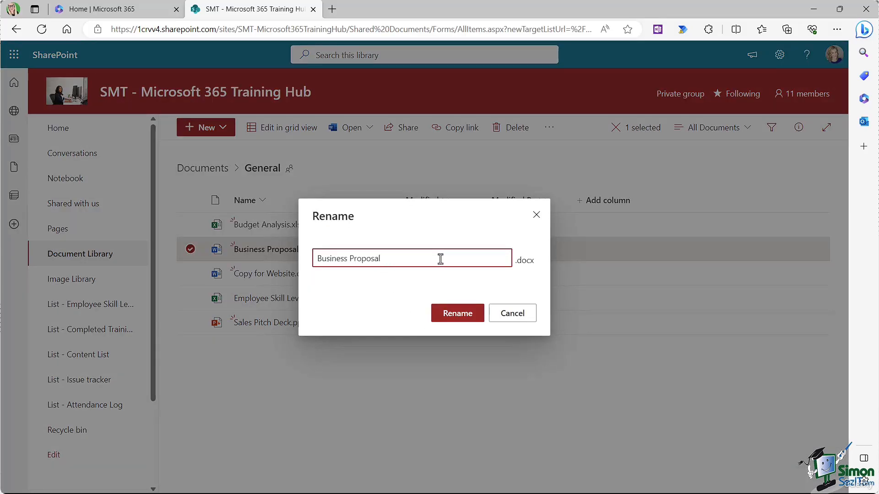
pyautogui.click(456, 314)
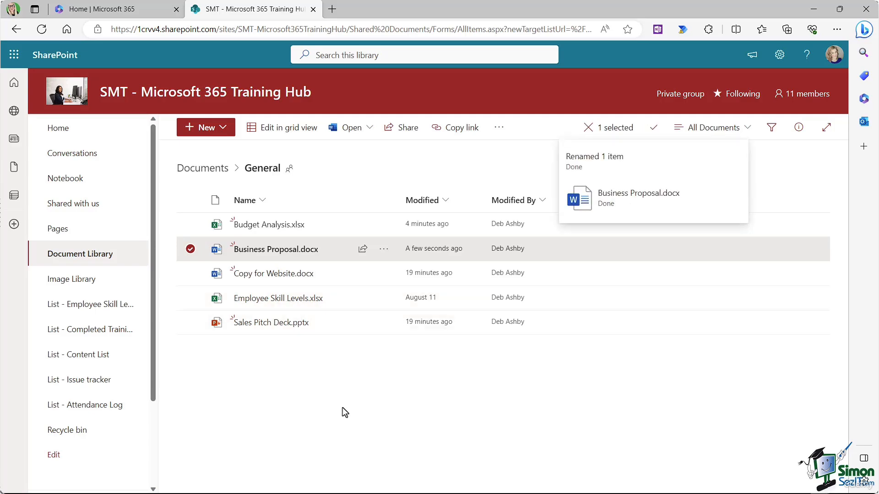
pyautogui.click(383, 249)
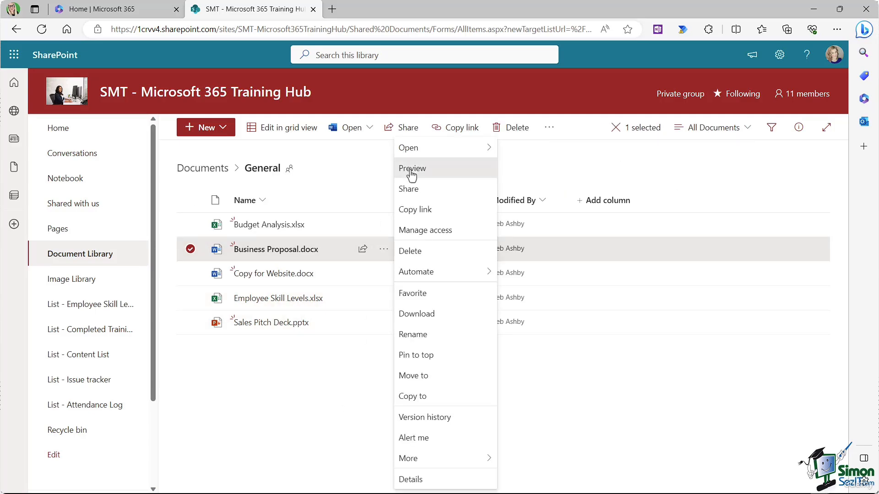
pyautogui.click(413, 169)
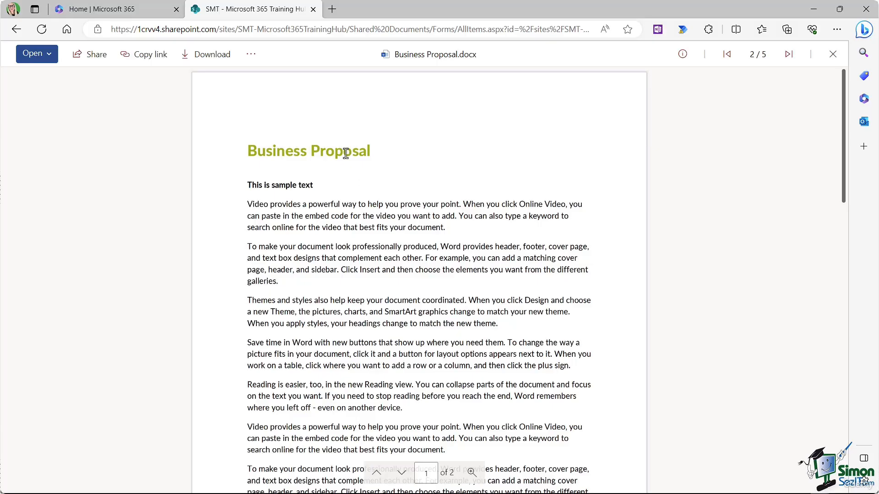
pyautogui.hotkey('alt', 'Left')
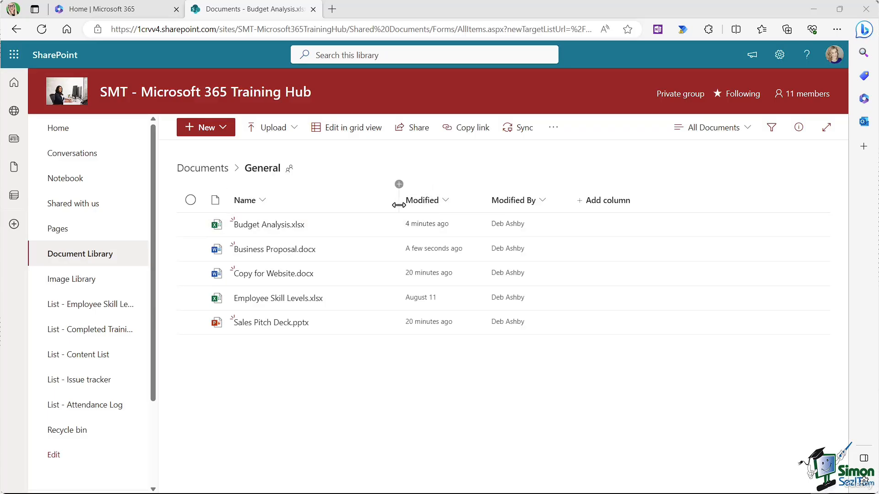
# Step: Narrow the Name column and widen the Modified column in the General folder list
pyautogui.moveTo(398, 201); pyautogui.dragTo(360, 212)
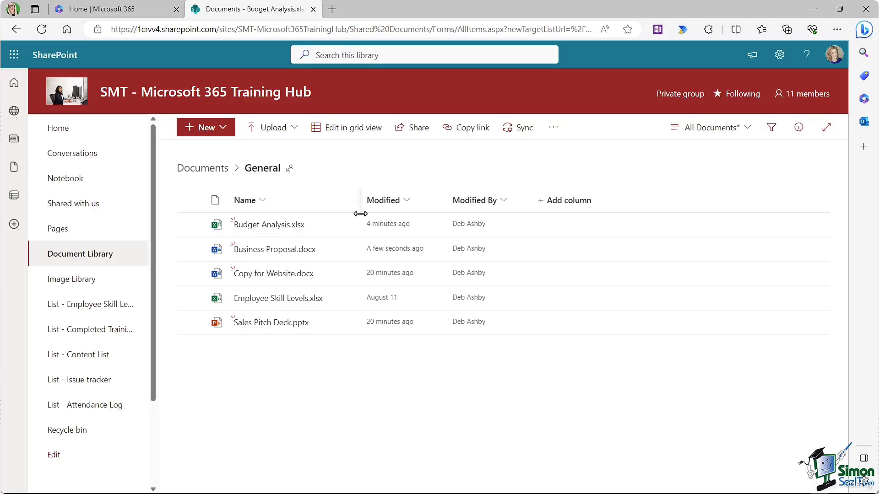
pyautogui.moveTo(465, 215); pyautogui.dragTo(478, 214)
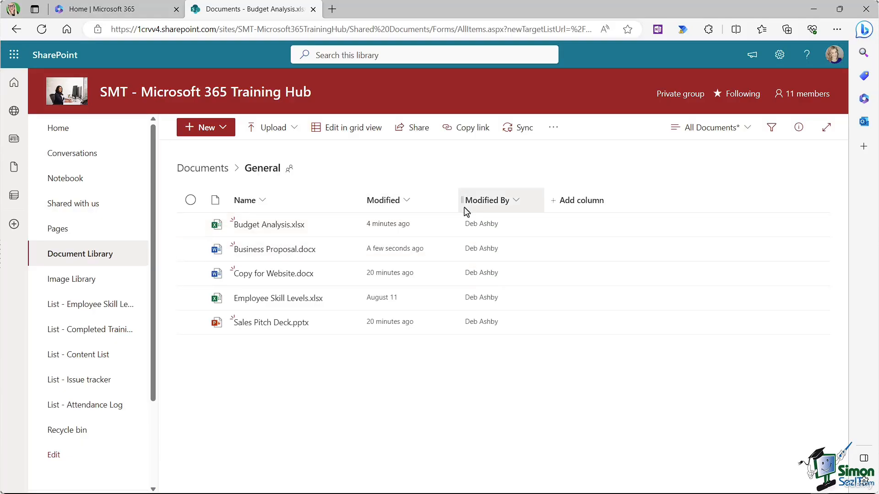
# Step: Add a Location column named Office, with its City shown as a linked column
pyautogui.click(586, 206)
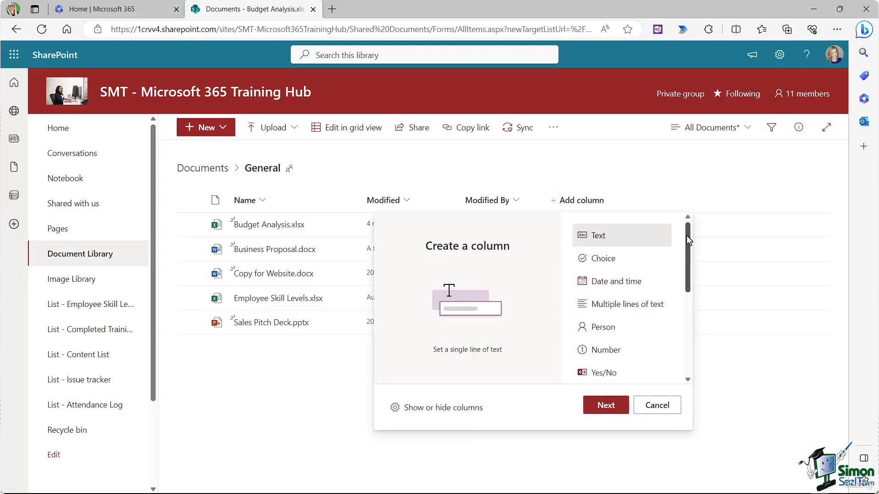
pyautogui.moveTo(685, 236); pyautogui.dragTo(688, 279)
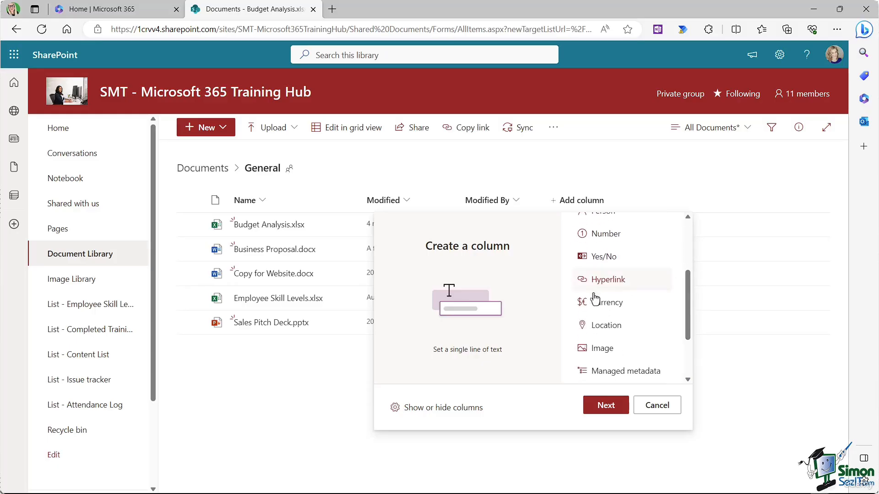
pyautogui.click(613, 332)
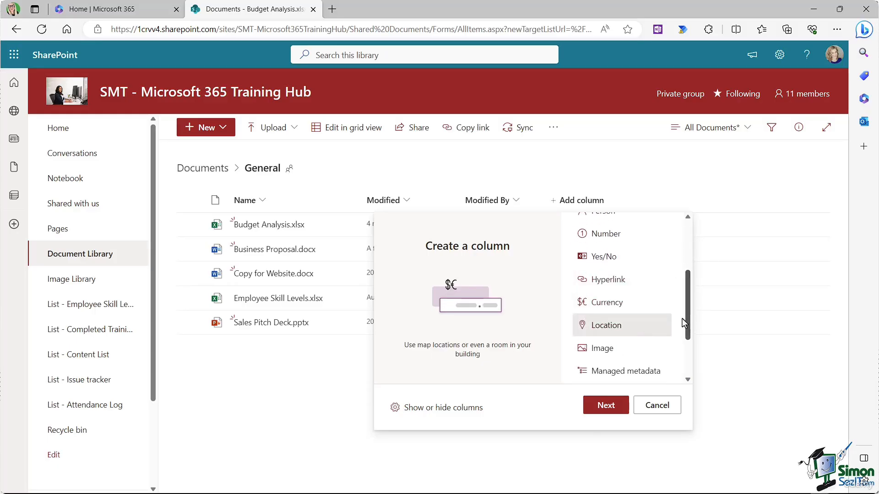
pyautogui.click(599, 406)
pyautogui.write('Of')
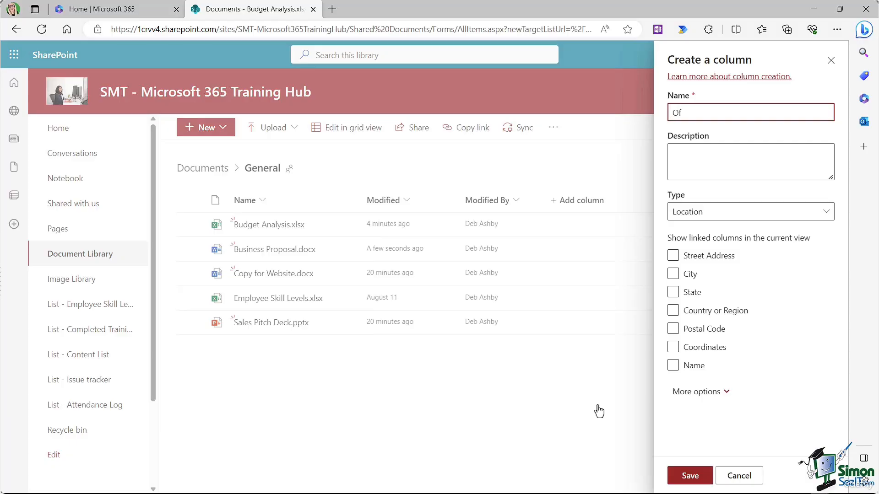
pyautogui.write('fice')
pyautogui.click(672, 274)
pyautogui.click(690, 476)
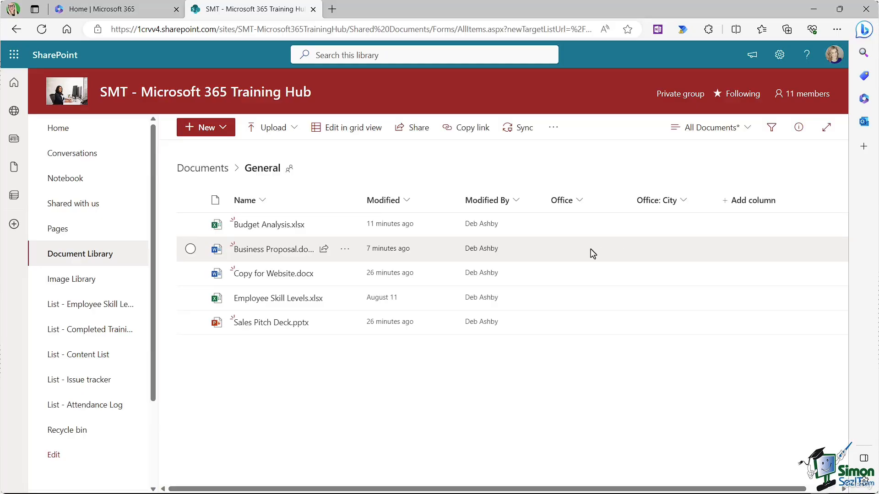
# Step: Permanently delete the Office location column through its column settings
pyautogui.click(580, 205)
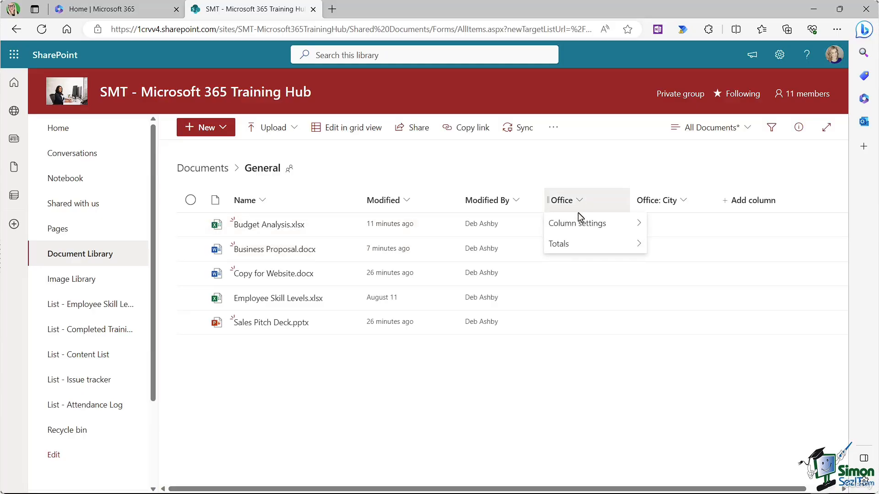
pyautogui.moveTo(595, 223)
pyautogui.click(671, 222)
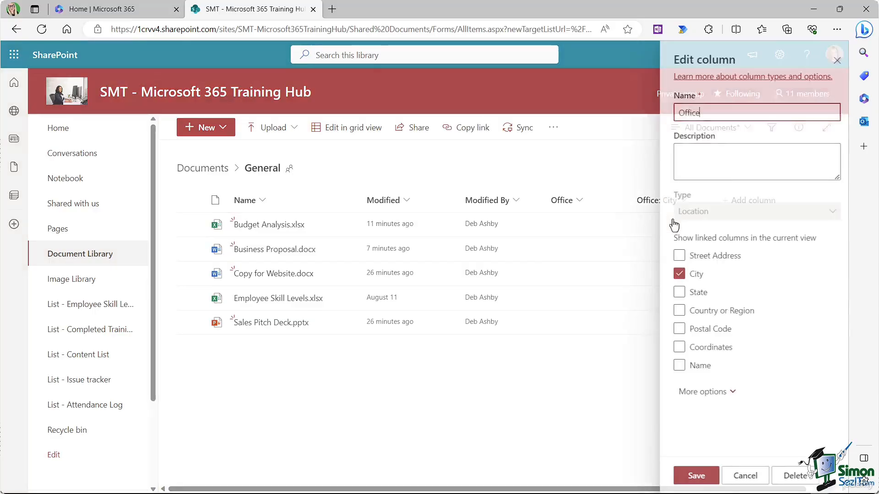
pyautogui.click(794, 477)
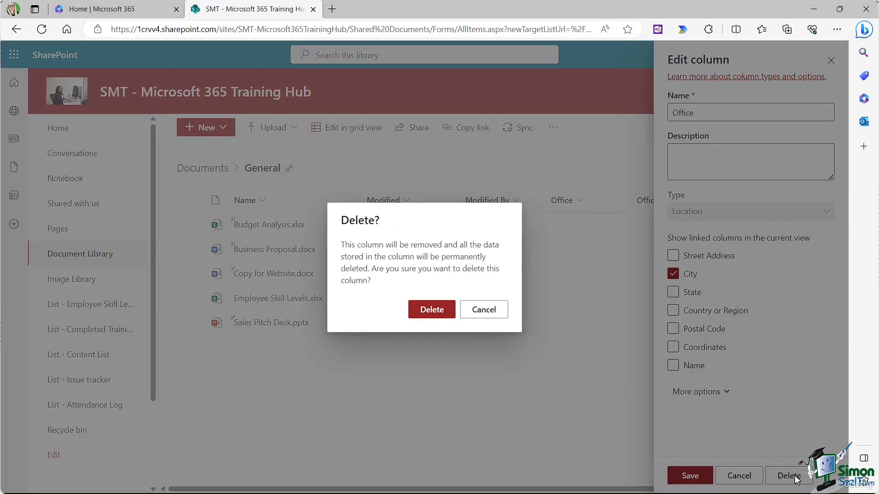
pyautogui.click(437, 312)
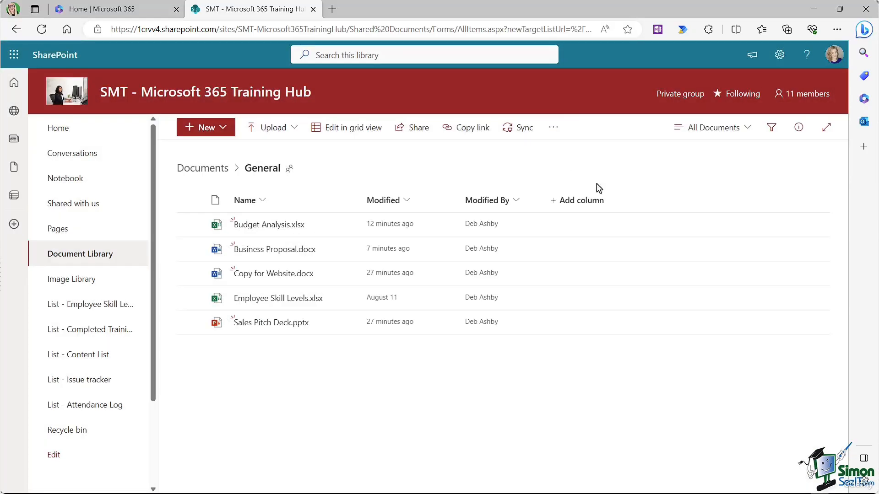
pyautogui.click(747, 131)
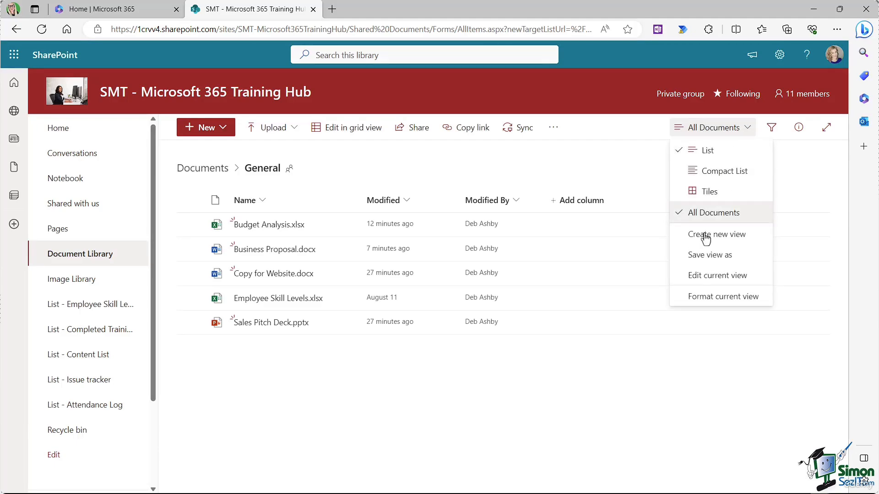
# Step: Edit the current view to include the Created, File Size and Version columns
pyautogui.click(718, 277)
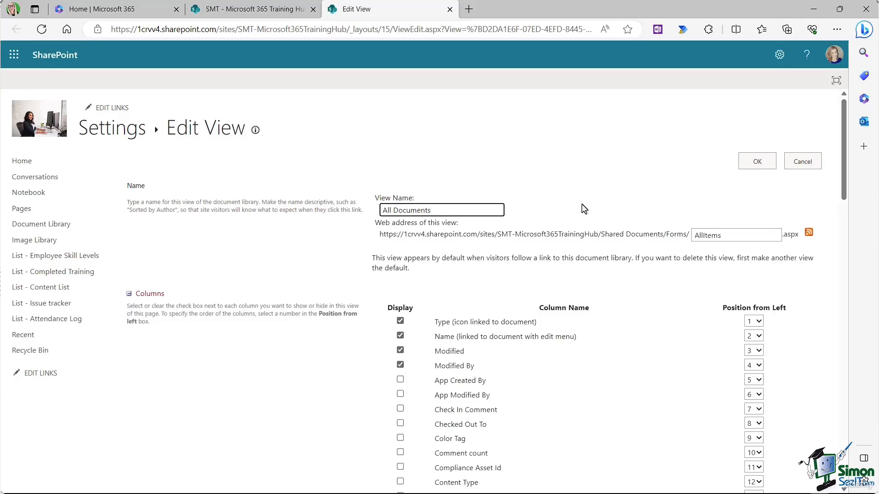
pyautogui.scroll(-3, 584, 209)
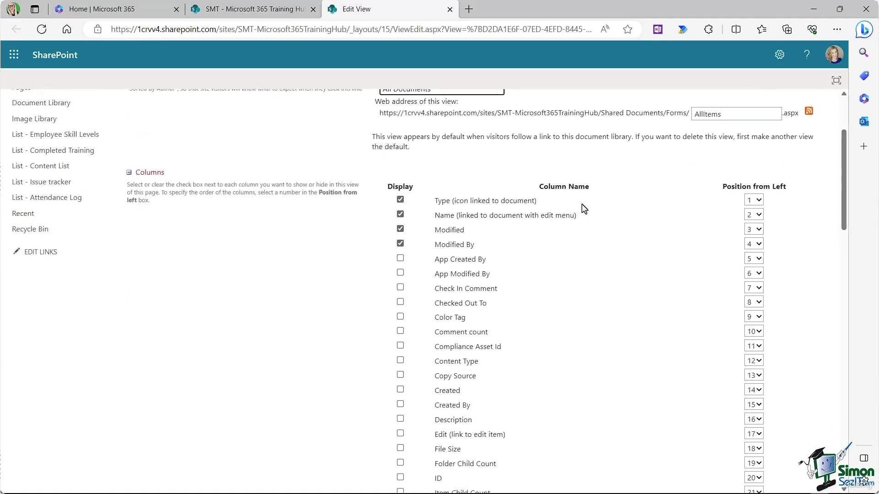
pyautogui.scroll(-2, 584, 209)
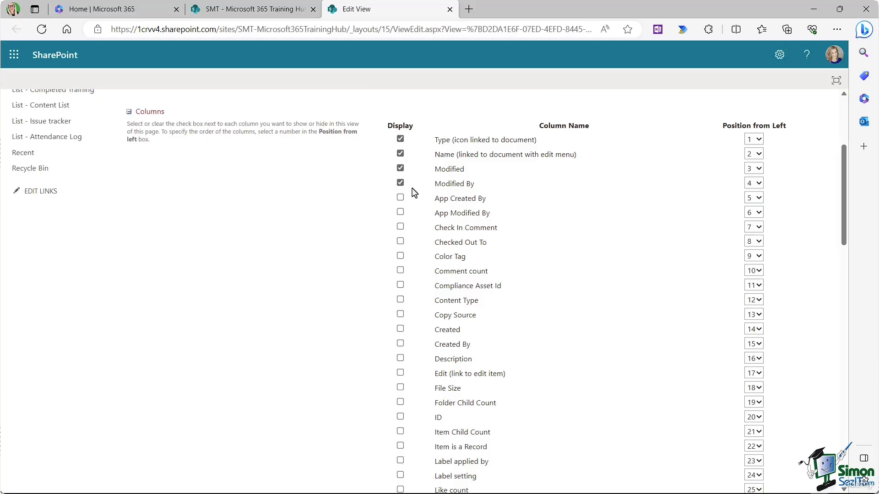
pyautogui.scroll(-3, 492, 206)
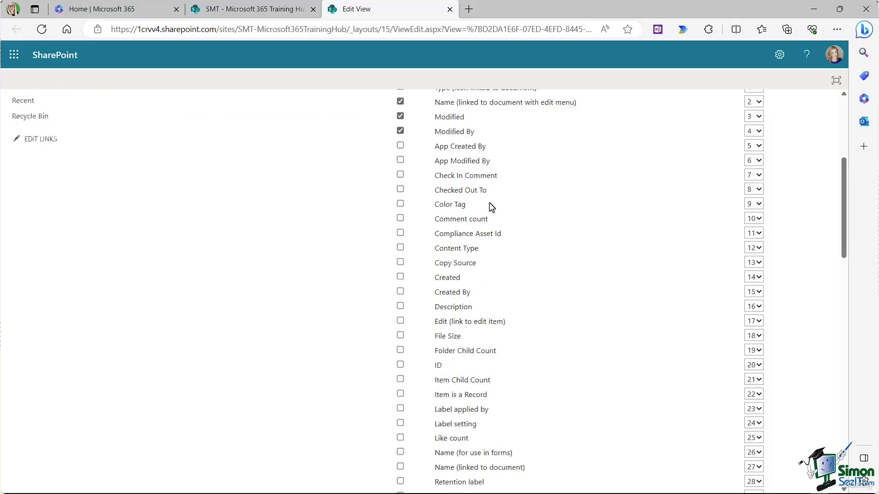
pyautogui.scroll(3, 499, 194)
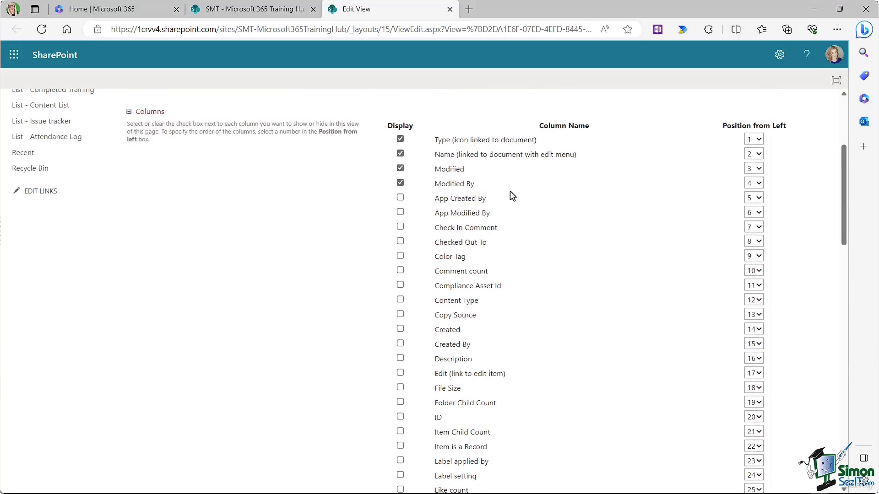
pyautogui.scroll(-3, 513, 196)
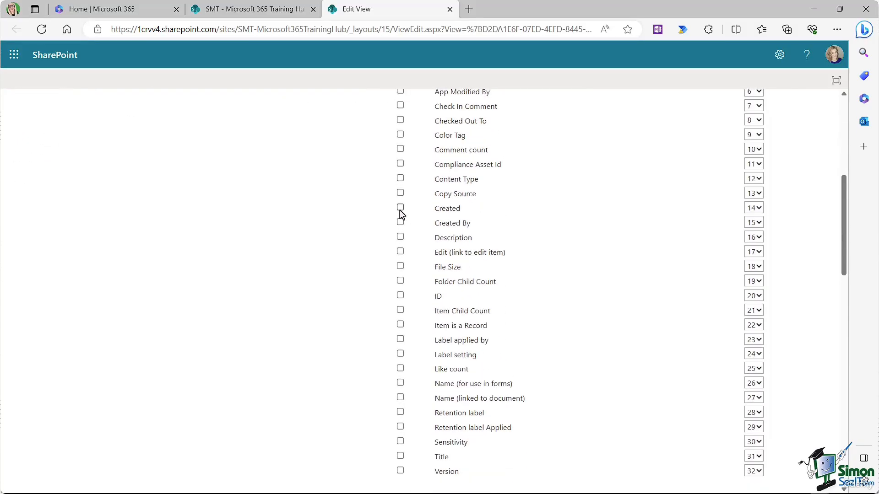
pyautogui.click(400, 208)
pyautogui.click(400, 268)
pyautogui.scroll(-1, 531, 256)
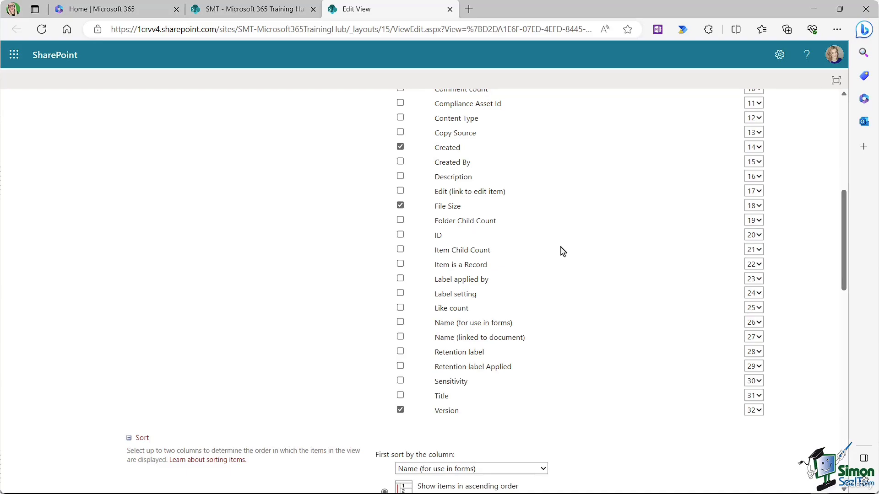
pyautogui.scroll(8, 562, 251)
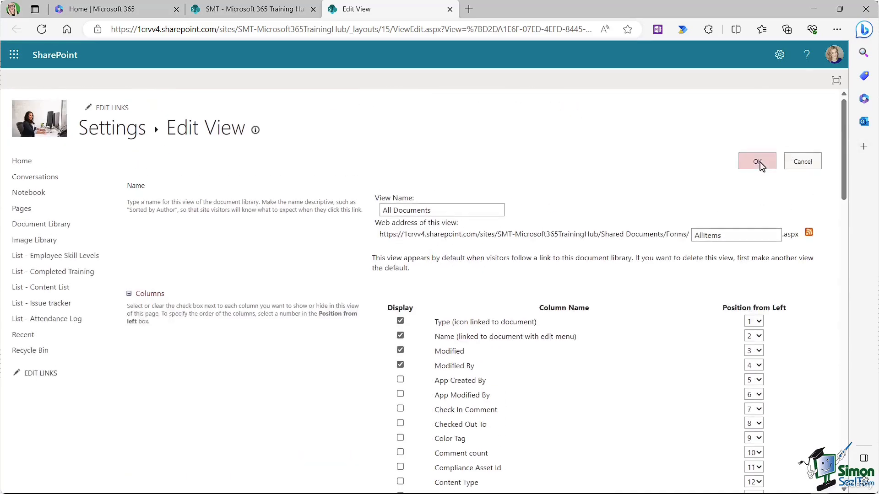
pyautogui.click(758, 162)
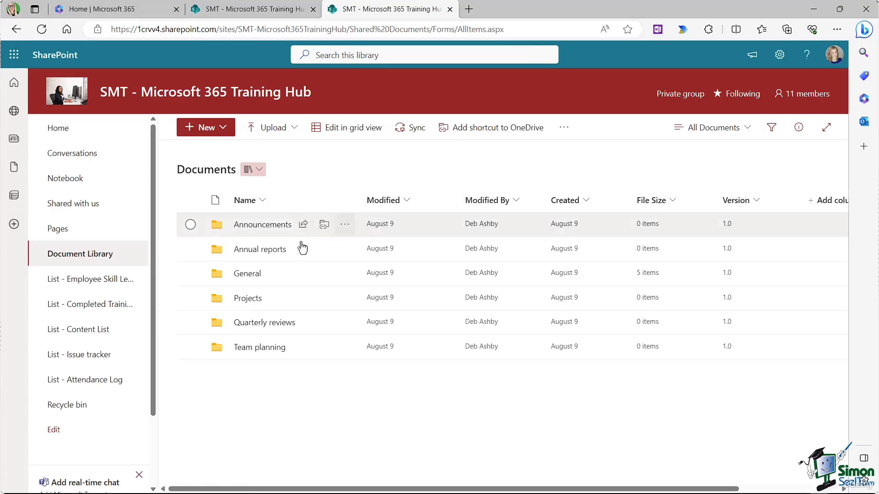
# Step: Open the General folder, visit Image Library, then reopen General from Document Library
pyautogui.click(249, 275)
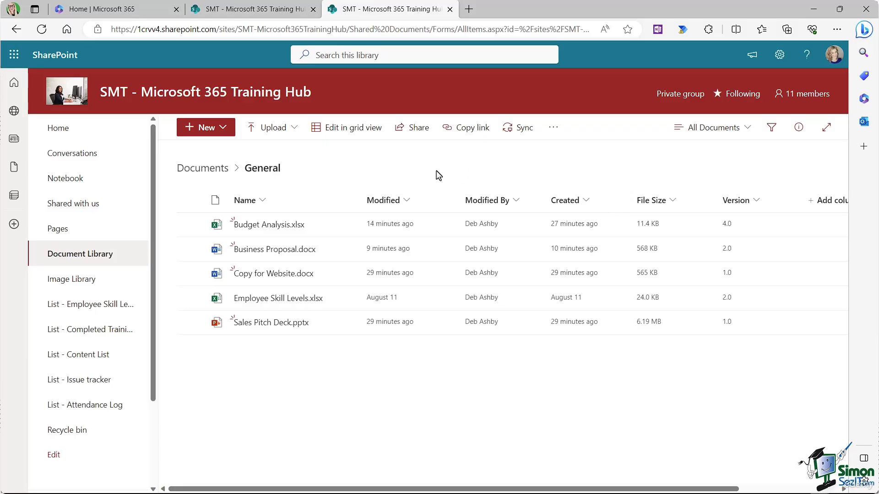
pyautogui.click(74, 281)
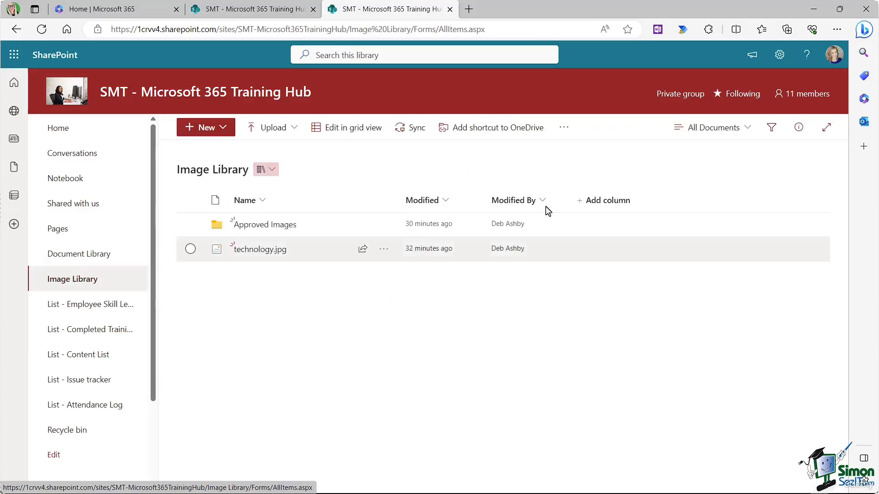
pyautogui.click(90, 254)
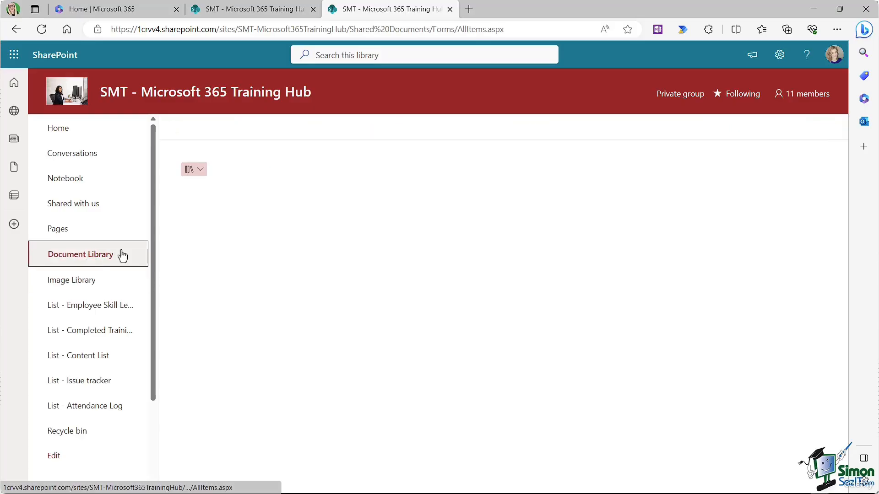
pyautogui.click(241, 275)
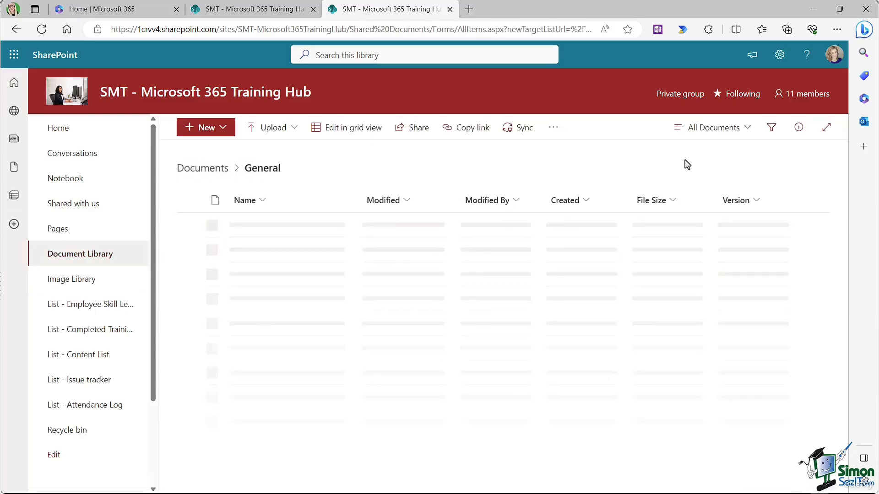
pyautogui.click(749, 130)
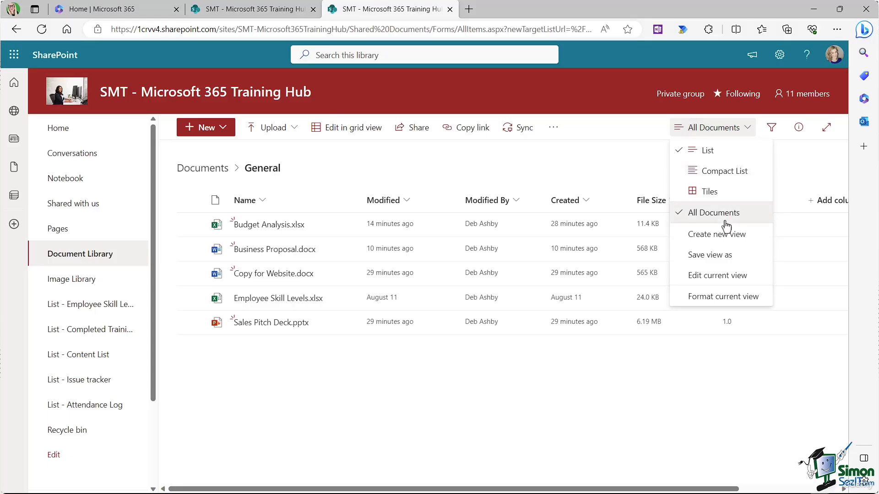
# Step: Save the current library layout as a public view named 'Detailed View', then check the views list
pyautogui.click(719, 256)
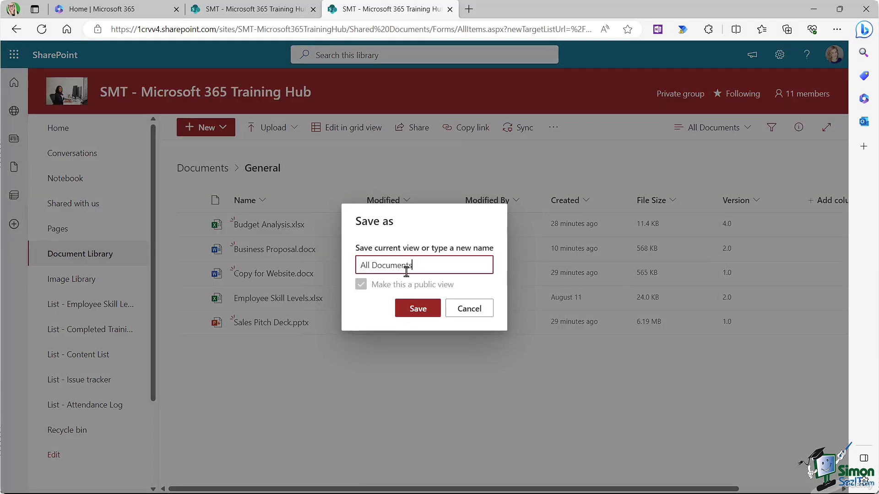
pyautogui.moveTo(418, 265); pyautogui.dragTo(333, 273)
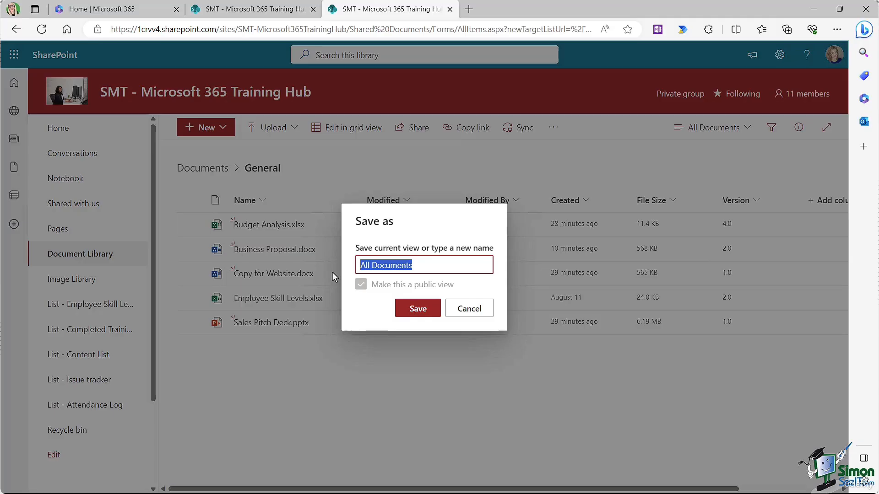
pyautogui.write('Detailed B')
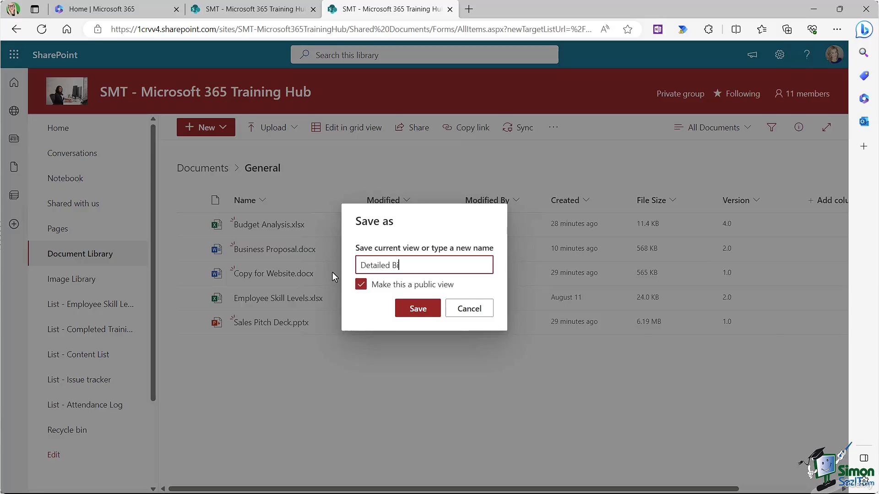
pyautogui.press('BackSpace')
pyautogui.write('View')
pyautogui.click(418, 309)
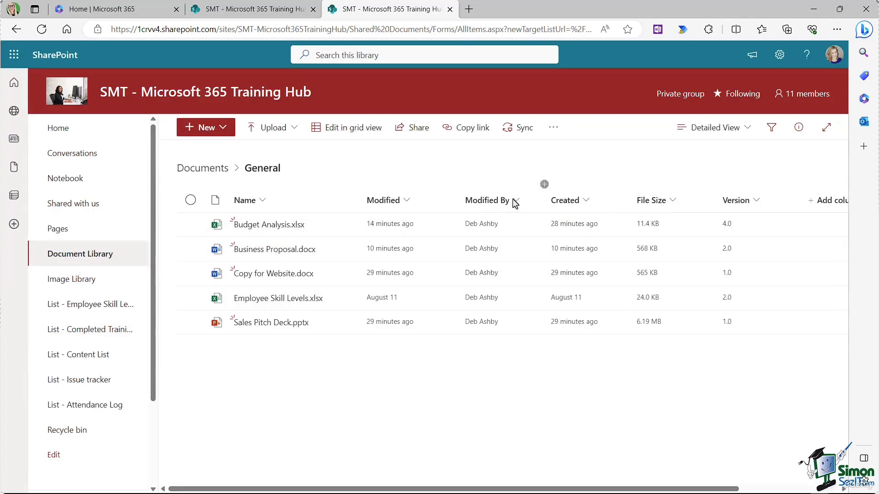
pyautogui.click(747, 129)
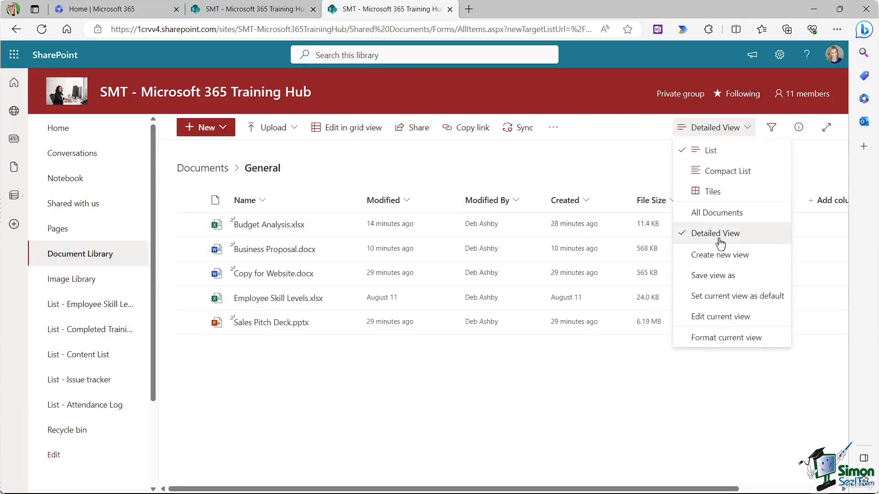
pyautogui.click(555, 168)
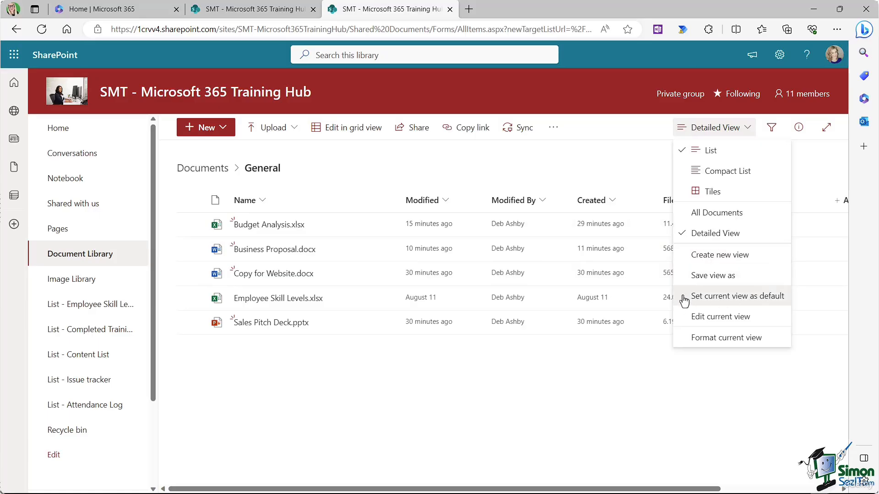
# Step: Set Detailed View as the default view and sort File Size from larger to smaller
pyautogui.click(763, 296)
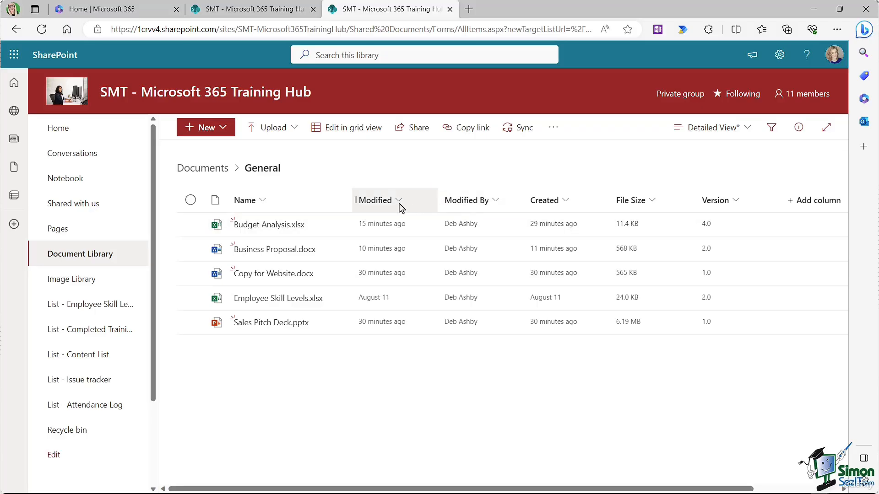
pyautogui.click(654, 204)
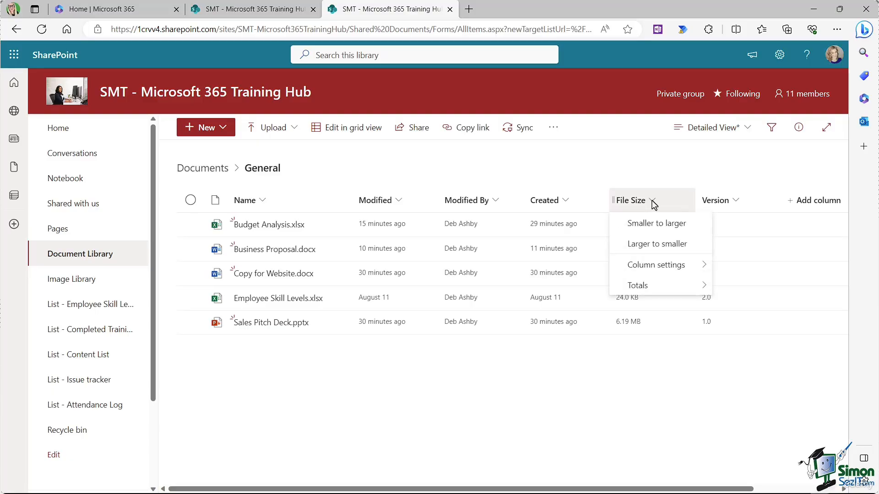
pyautogui.click(657, 244)
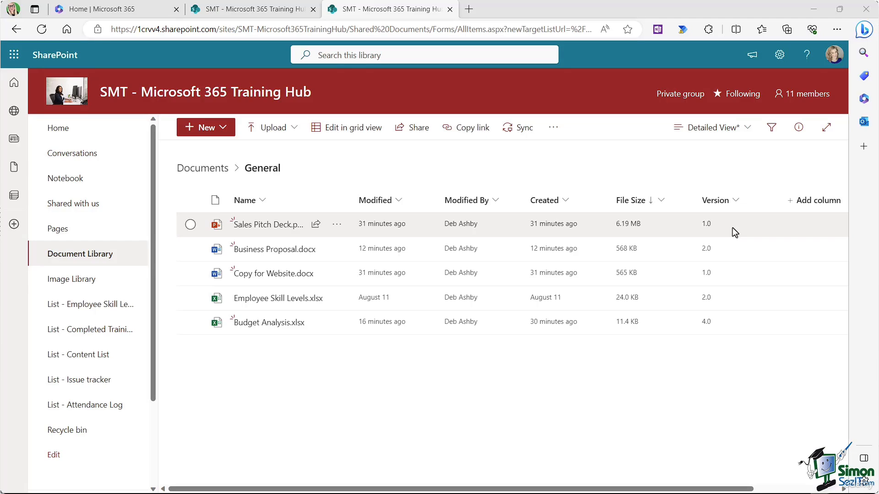
# Step: Glance at the New and Upload menus, then bring up the actions menu for Sales Pitch Deck.pptx
pyautogui.click(223, 127)
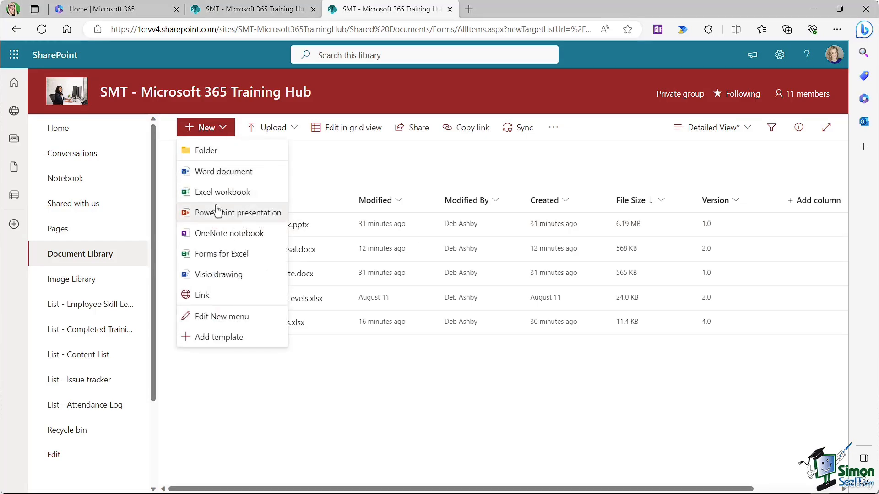
pyautogui.click(342, 157)
pyautogui.click(294, 132)
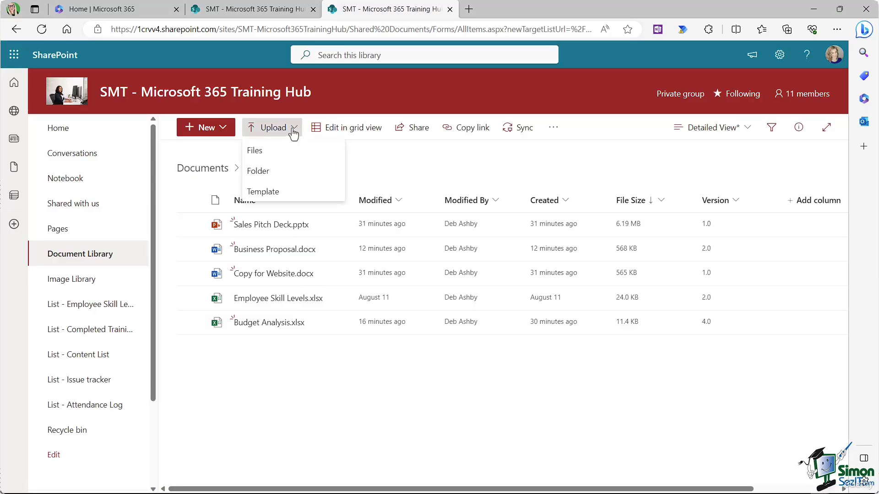
pyautogui.click(410, 154)
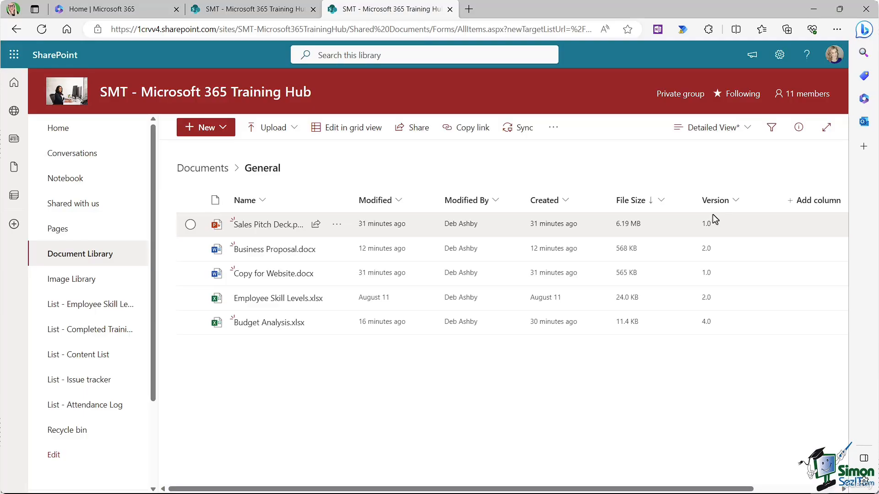
pyautogui.moveTo(261, 229)
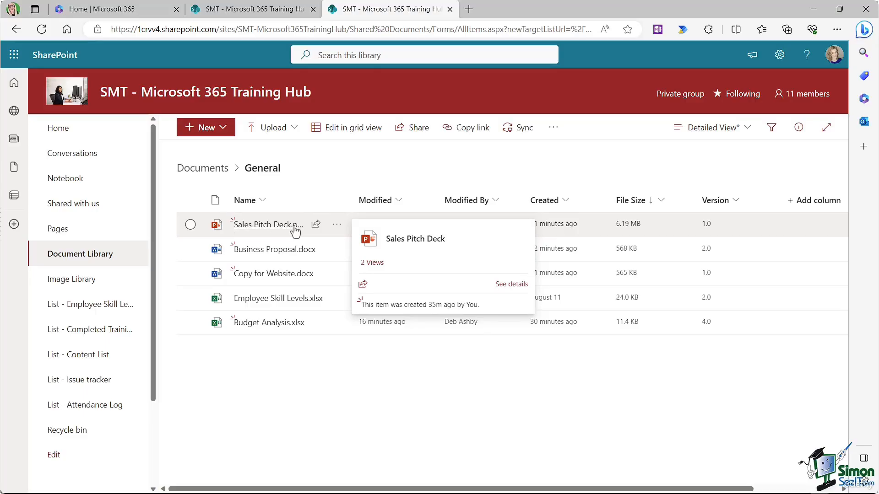
pyautogui.click(337, 225)
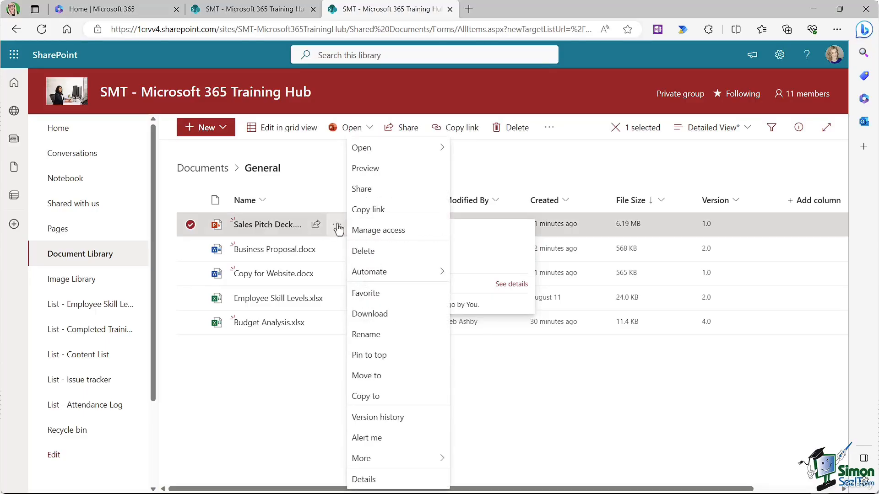
# Step: Open Sales Pitch Deck in PowerPoint for the web, replace the subtitle with the author's name, and close it
pyautogui.moveTo(383, 151)
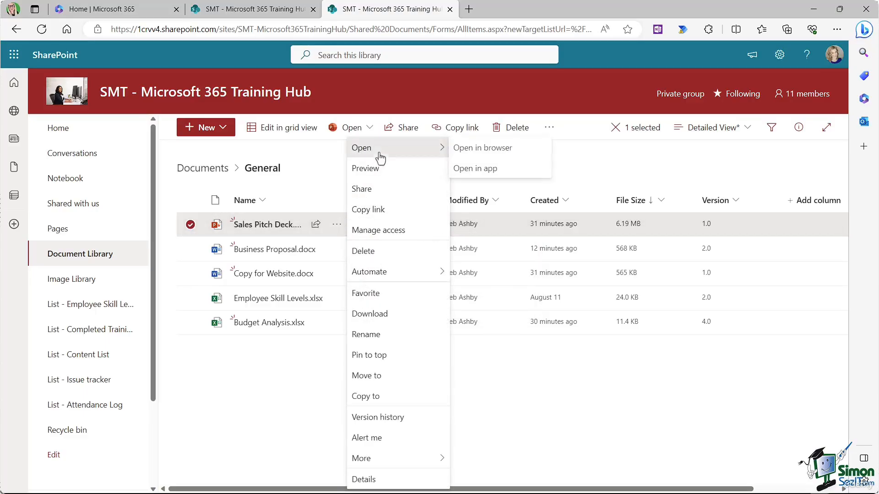
pyautogui.click(491, 149)
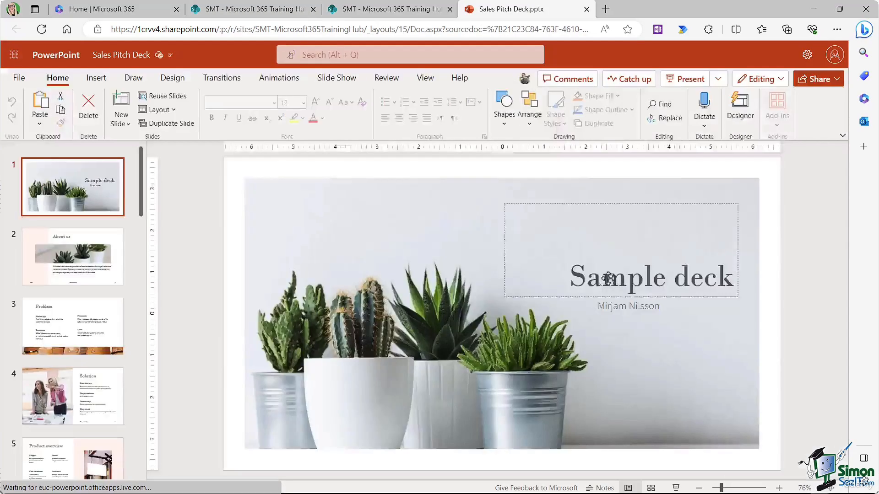
pyautogui.click(601, 305)
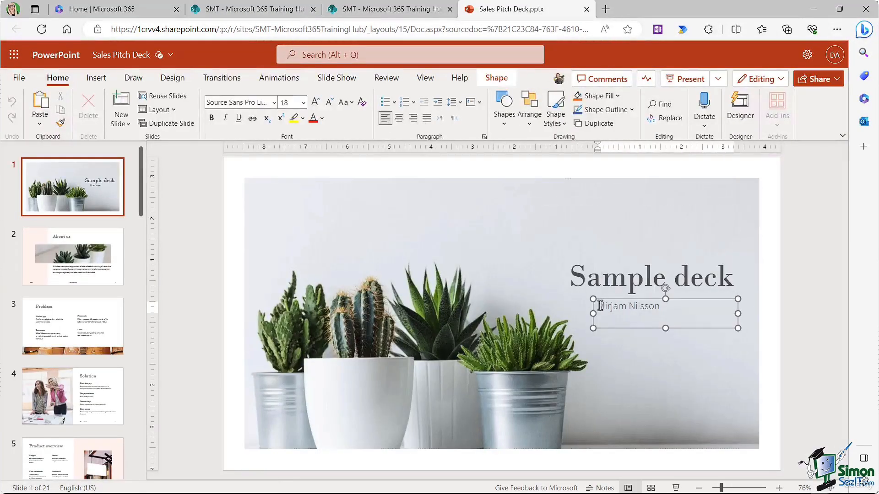
pyautogui.moveTo(600, 306); pyautogui.dragTo(663, 306)
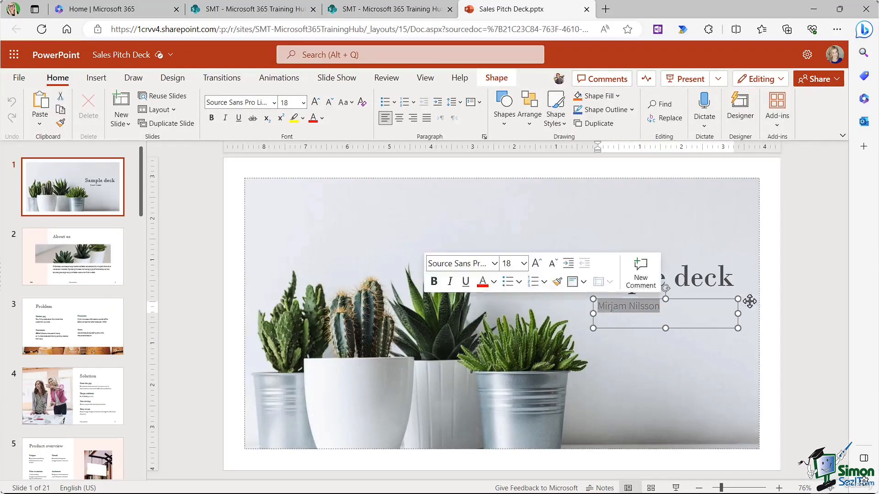
pyautogui.write('Deb Ashby')
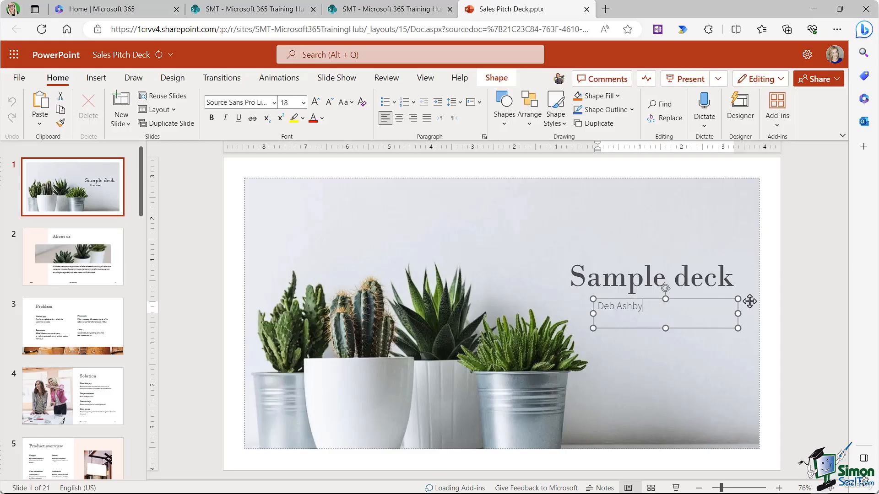
pyautogui.click(588, 247)
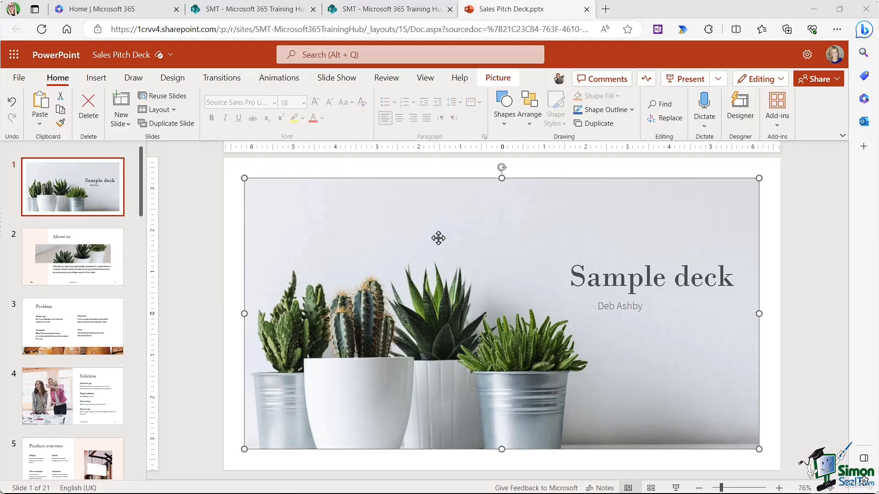
pyautogui.click(586, 9)
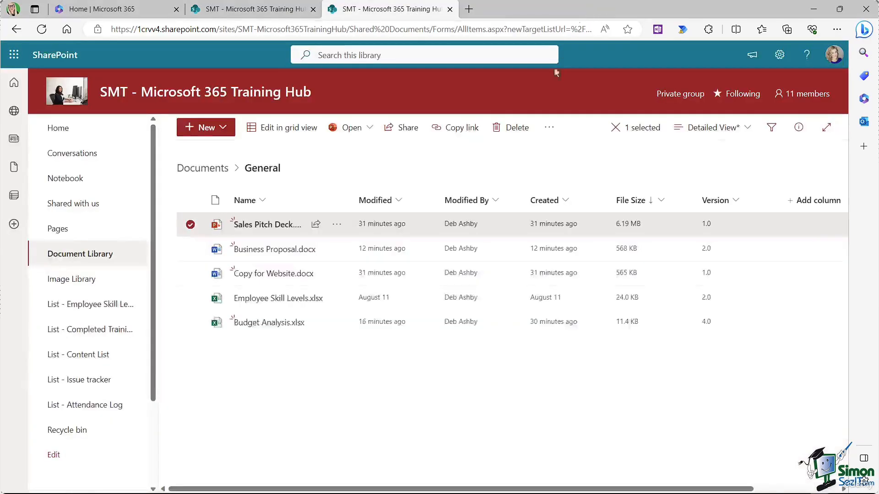
# Step: Refresh the library so Sales Pitch Deck.pptx shows version 2.0 at 6.20 MB; briefly select Budget Analysis.xlsx
pyautogui.click(41, 29)
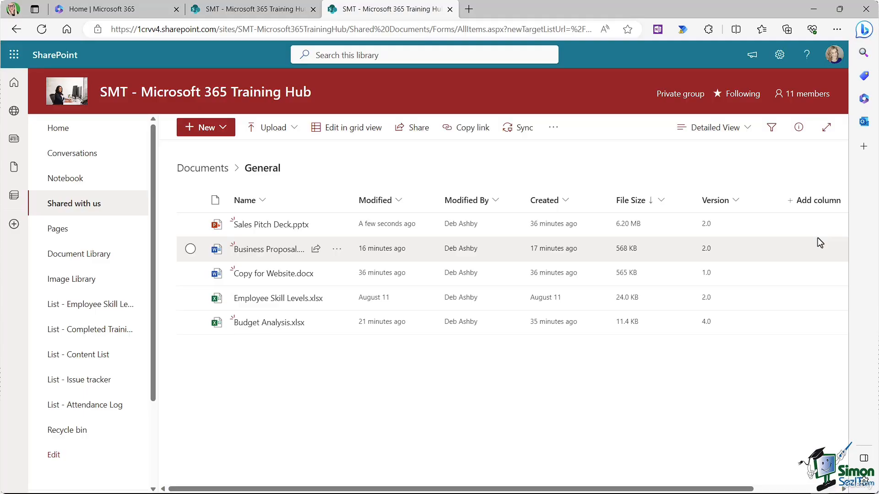
pyautogui.moveTo(294, 321)
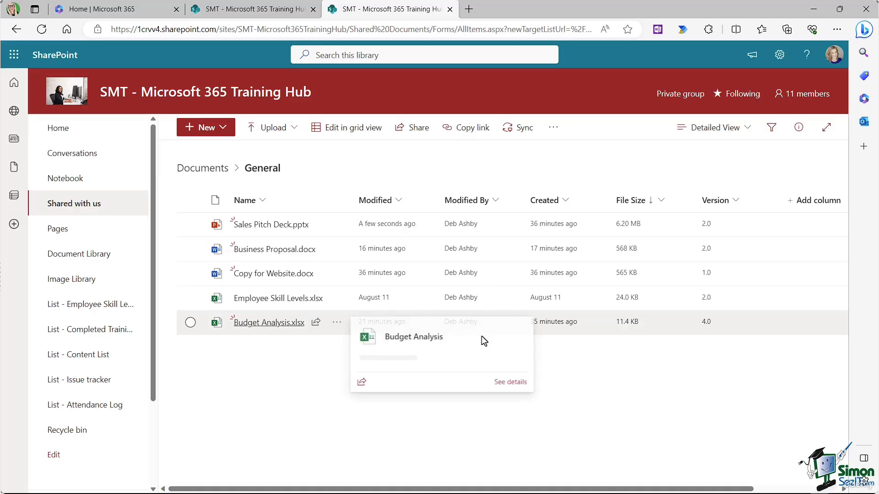
pyautogui.click(708, 331)
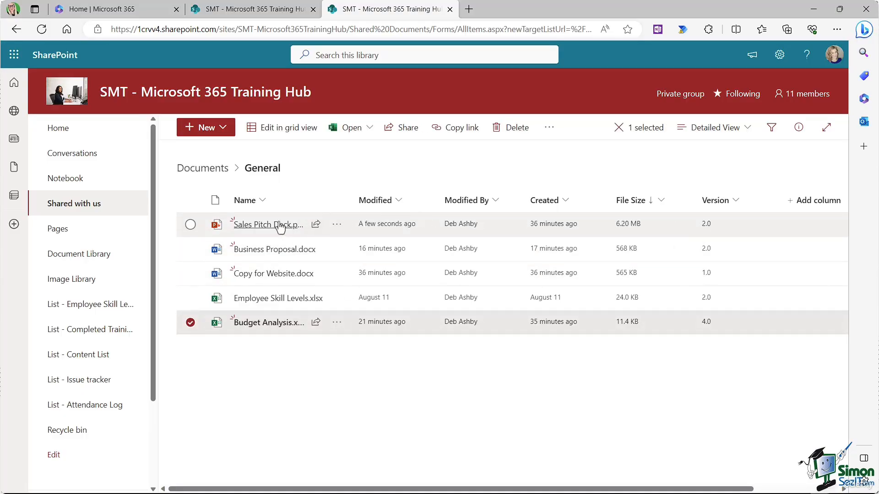
pyautogui.click(191, 322)
pyautogui.click(337, 224)
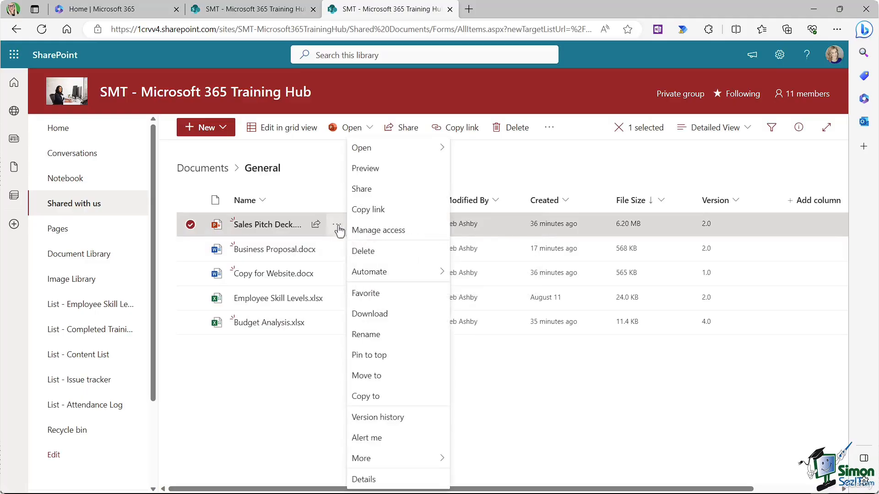
pyautogui.click(397, 418)
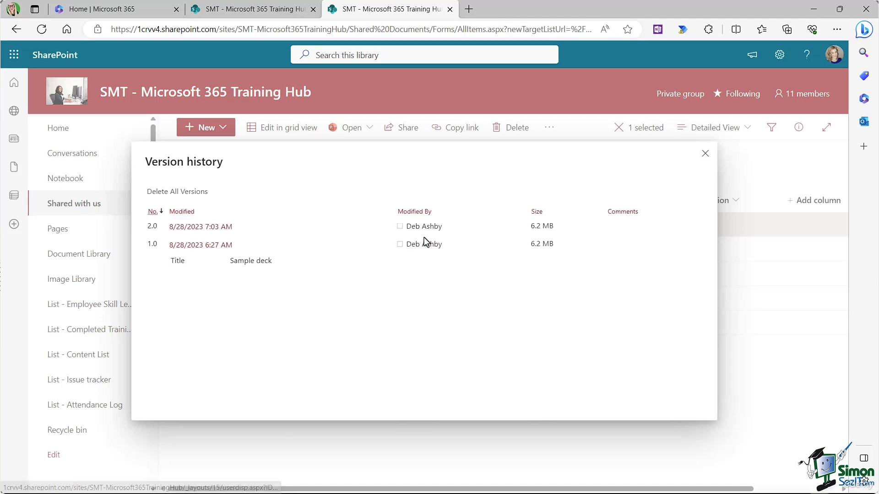
pyautogui.press('Escape')
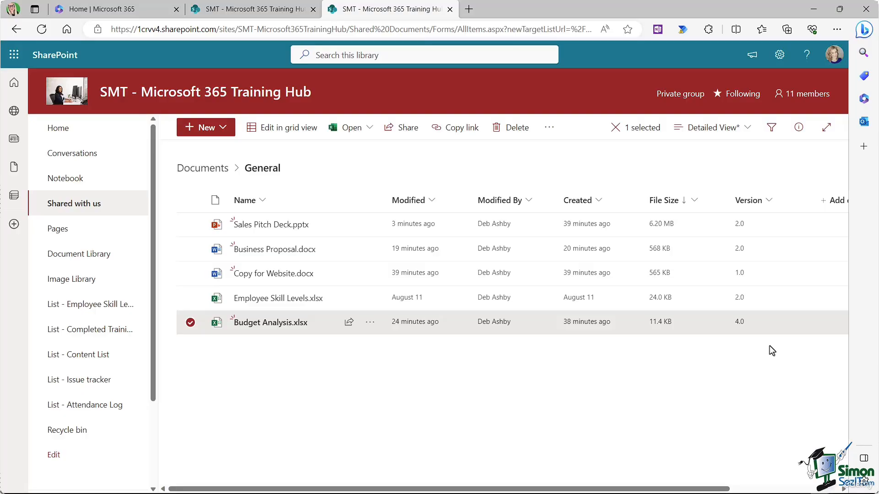
# Step: Restore version 3.0 of Budget Analysis.xlsx from Version history, making it current version 5.0
pyautogui.click(370, 322)
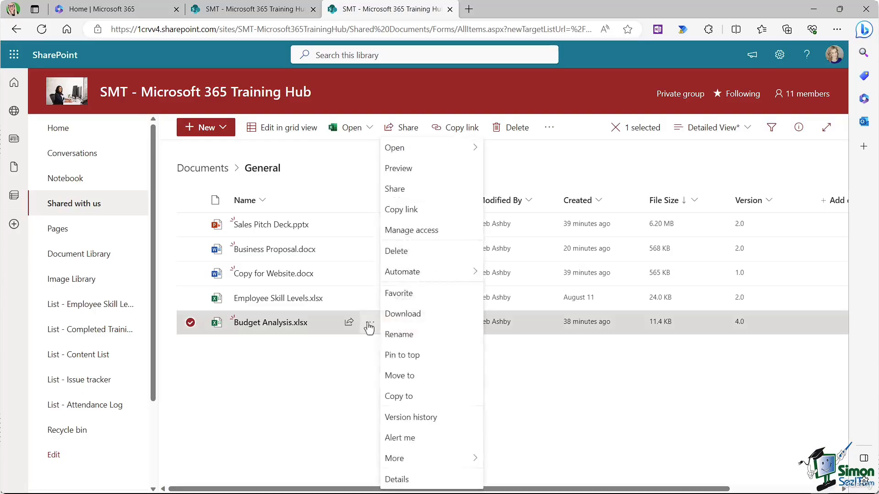
pyautogui.click(415, 417)
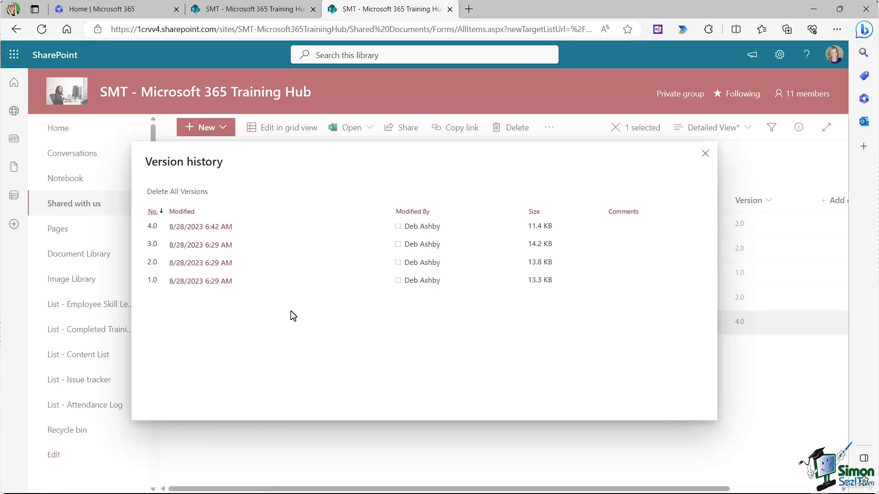
pyautogui.click(241, 247)
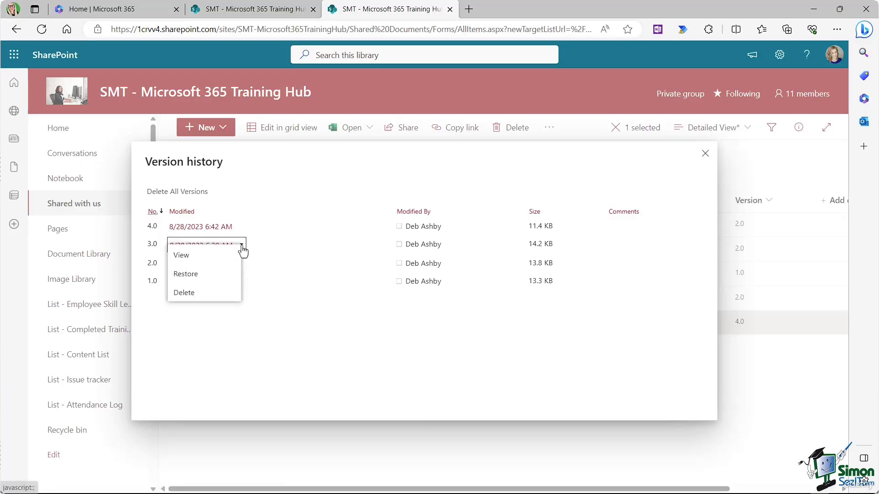
pyautogui.click(204, 277)
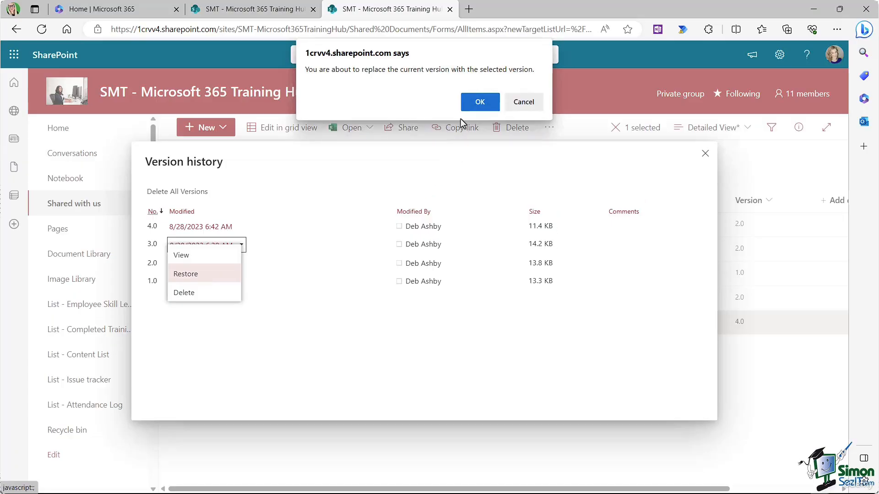
pyautogui.click(477, 102)
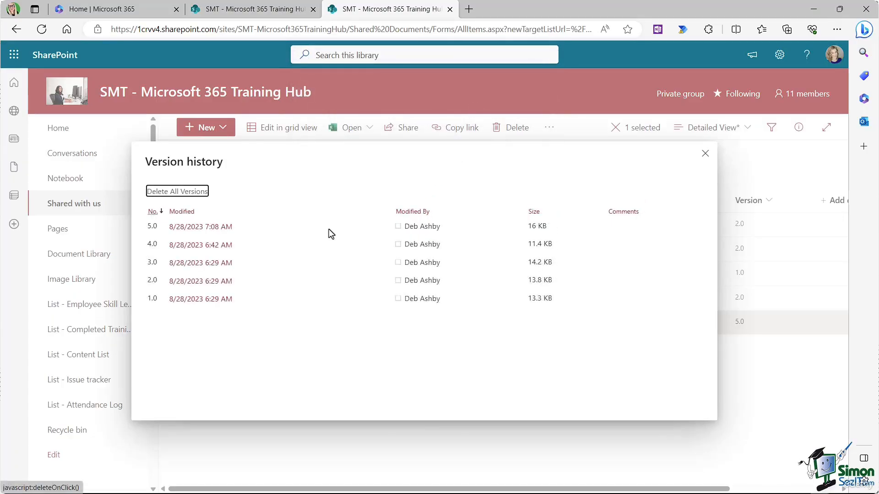
pyautogui.moveTo(220, 233)
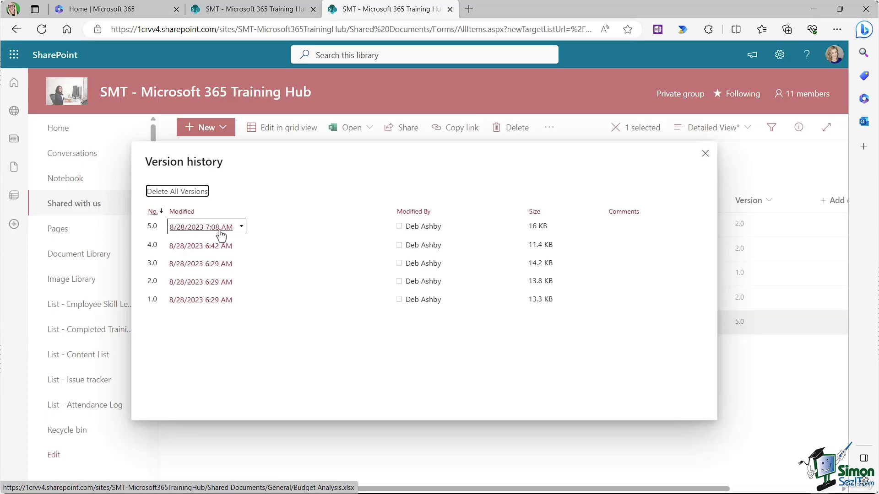
# Step: Restore version 1.0 of Budget Analysis.xlsx so it becomes version 6.0, then close Version history
pyautogui.click(705, 153)
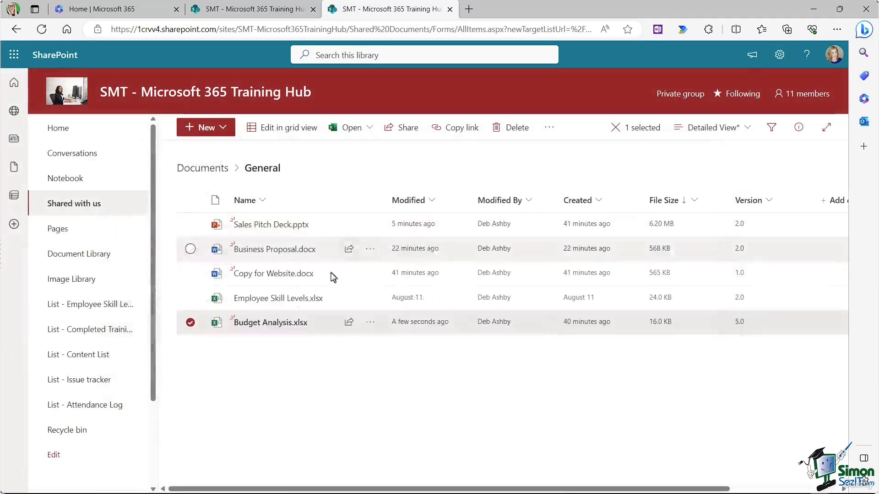
pyautogui.moveTo(280, 331)
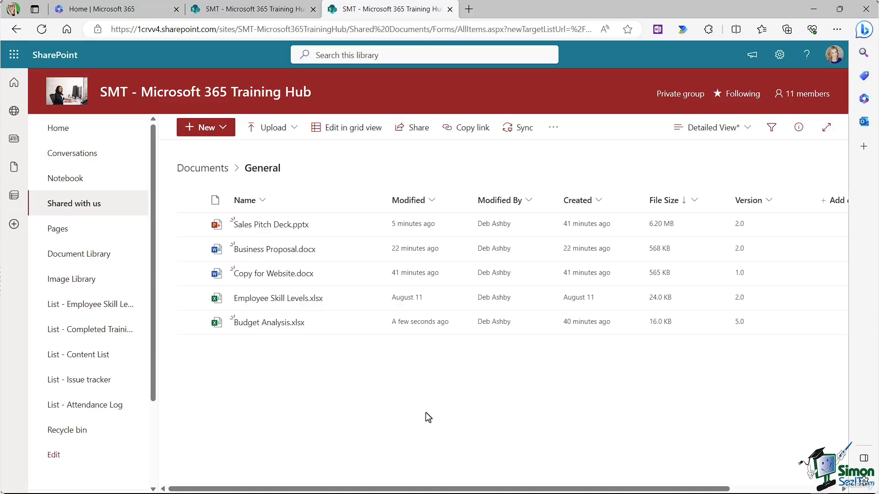
pyautogui.click(370, 322)
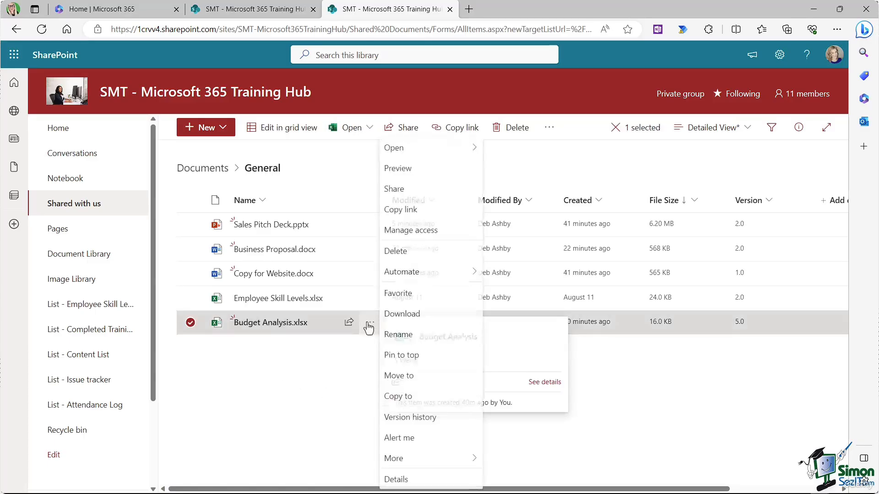
pyautogui.click(412, 417)
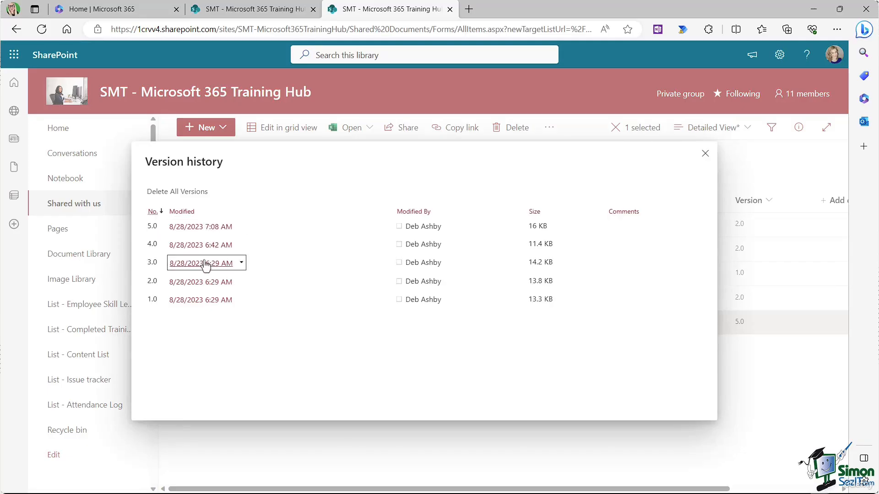
pyautogui.moveTo(209, 247)
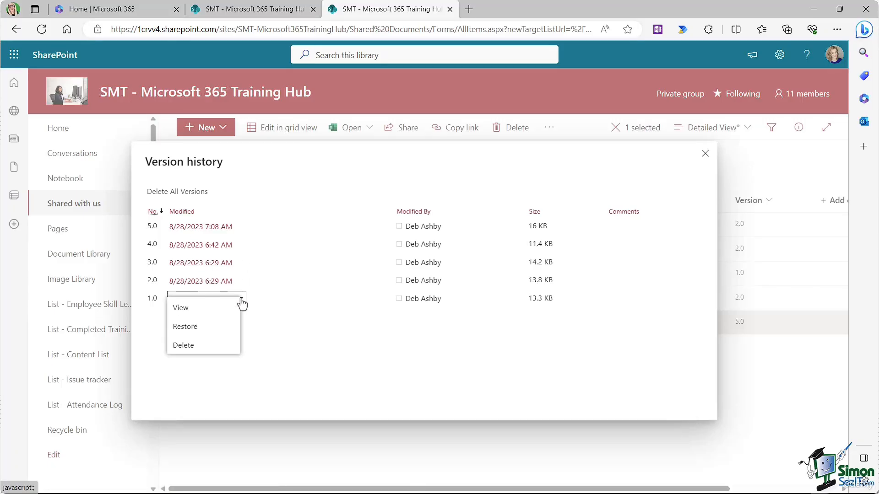
pyautogui.click(210, 329)
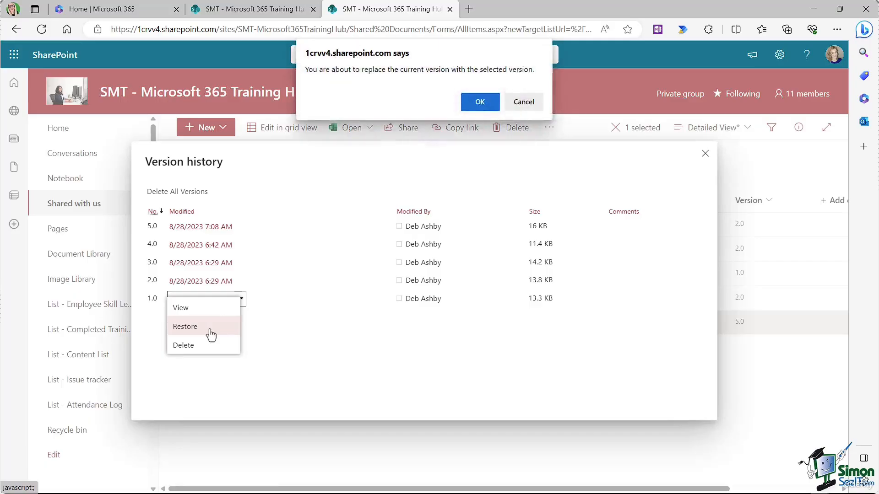
pyautogui.click(480, 101)
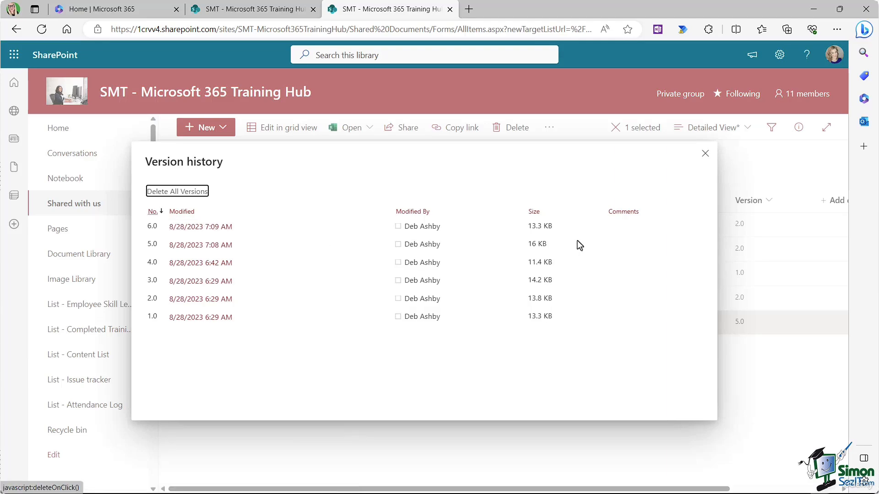
pyautogui.click(705, 154)
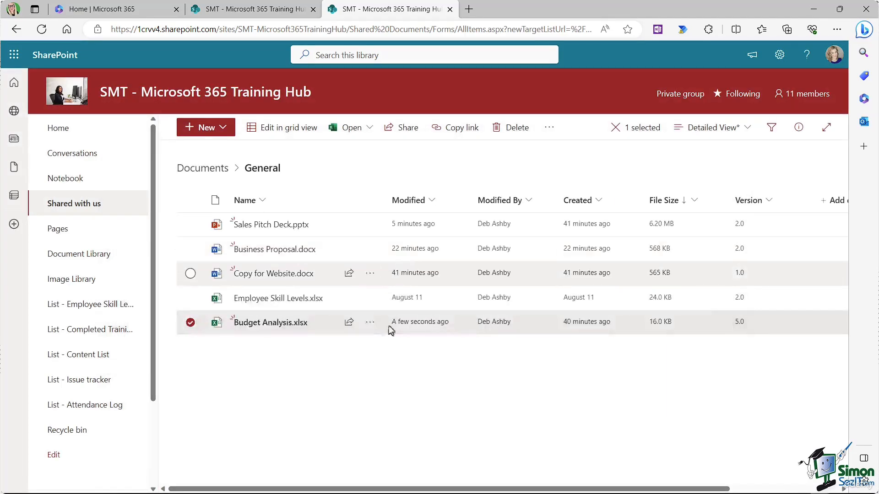
pyautogui.click(188, 324)
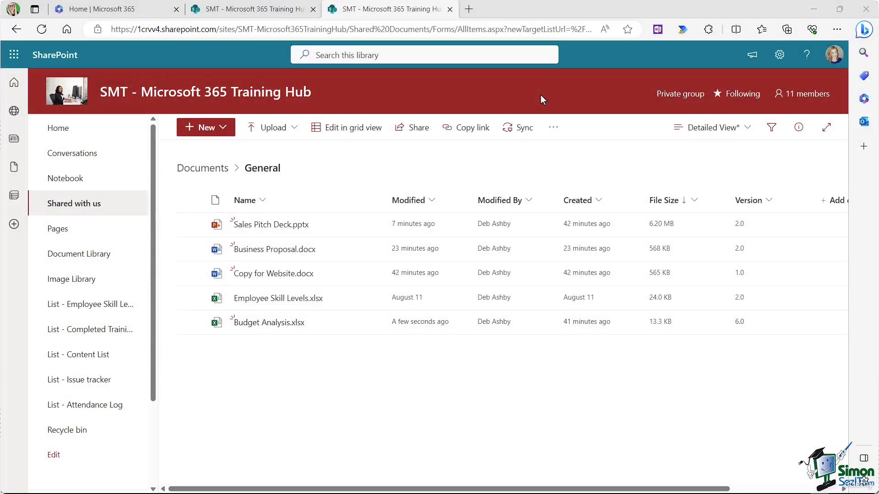
# Step: Go to the Documents library's General folder and briefly view the site's 11 group members
pyautogui.click(91, 259)
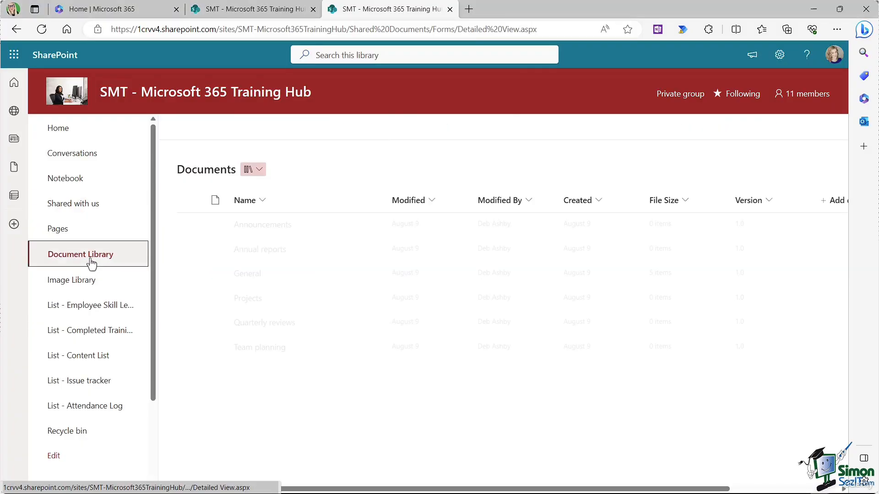
pyautogui.click(245, 274)
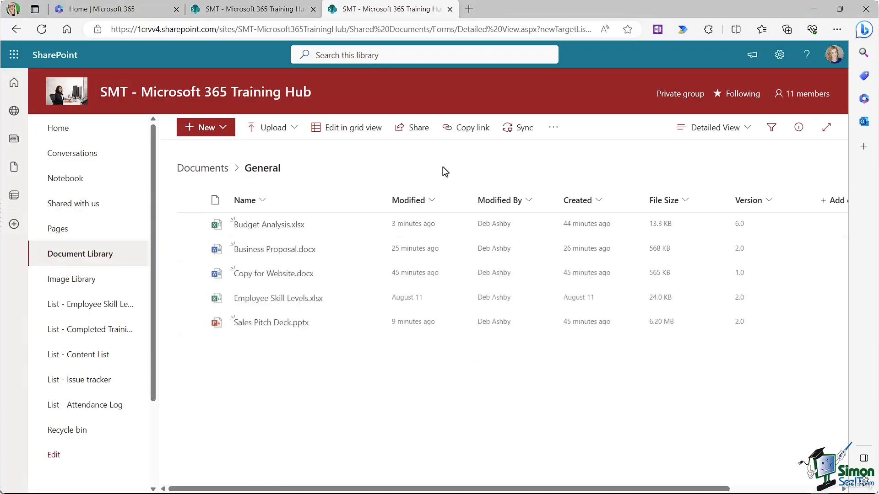
pyautogui.click(809, 97)
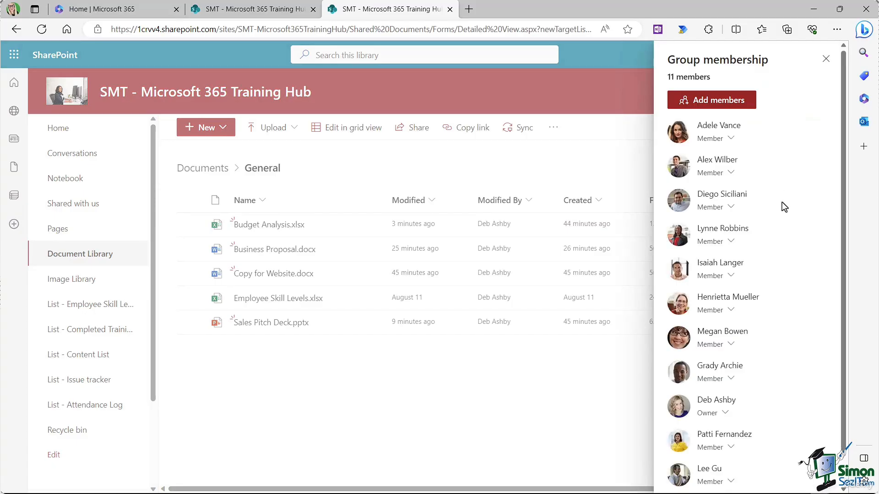
pyautogui.click(825, 60)
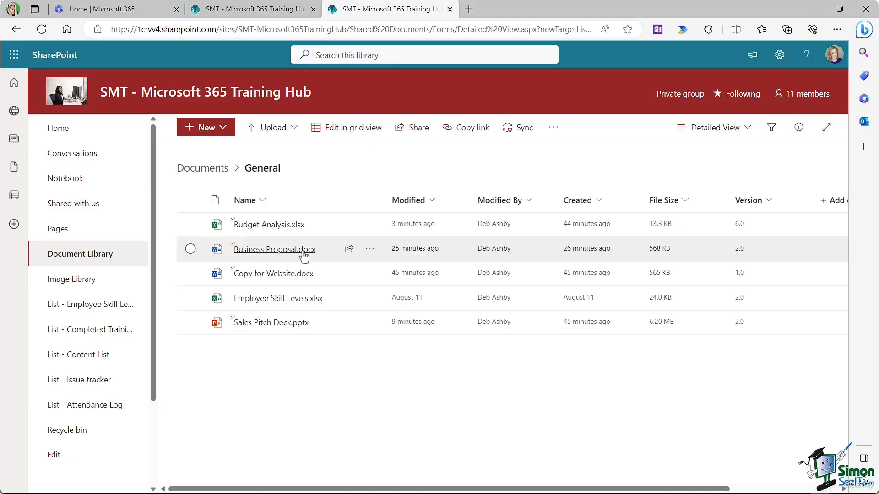
# Step: Open the Alert me form for Business Proposal.docx from its actions menu
pyautogui.moveTo(281, 255)
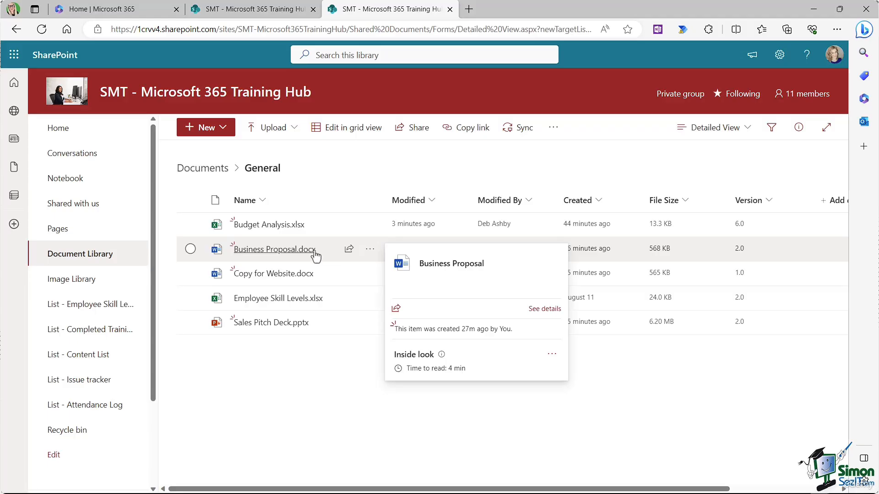
pyautogui.click(370, 250)
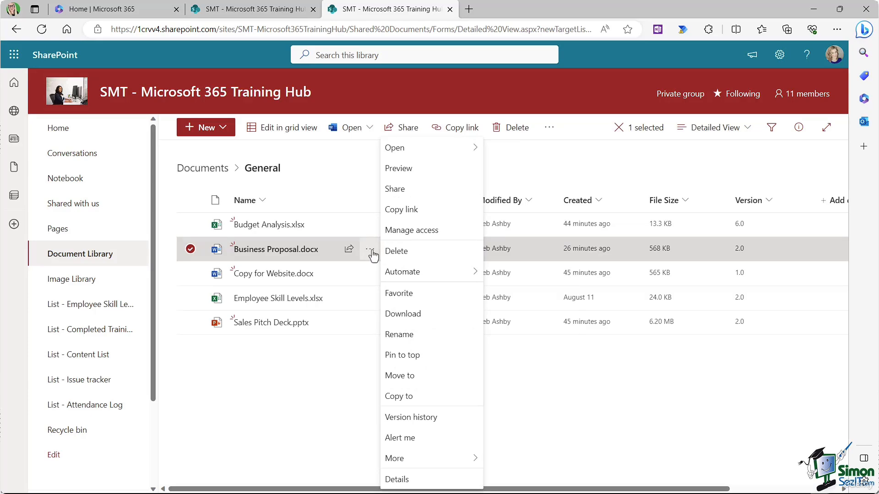
pyautogui.click(428, 444)
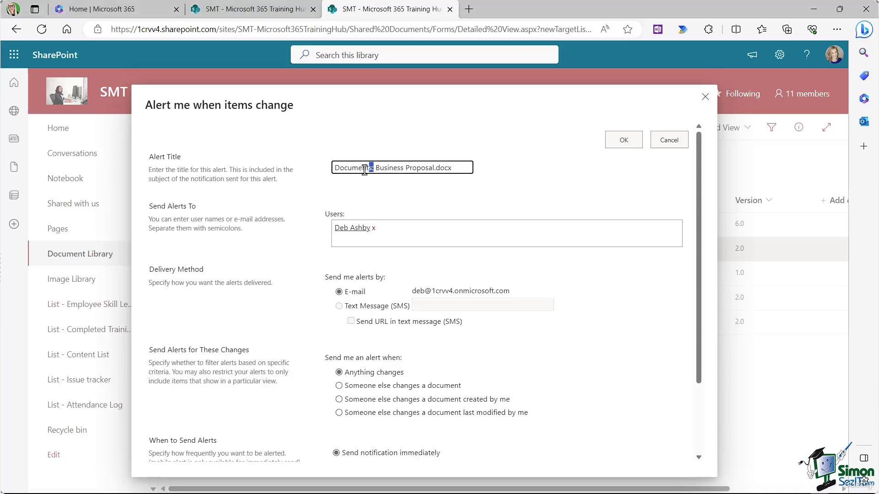
pyautogui.moveTo(372, 168); pyautogui.dragTo(323, 174)
# Step: Review the alert title's file name and leave the title unchanged
pyautogui.click(440, 168)
pyautogui.moveTo(378, 168); pyautogui.dragTo(456, 168)
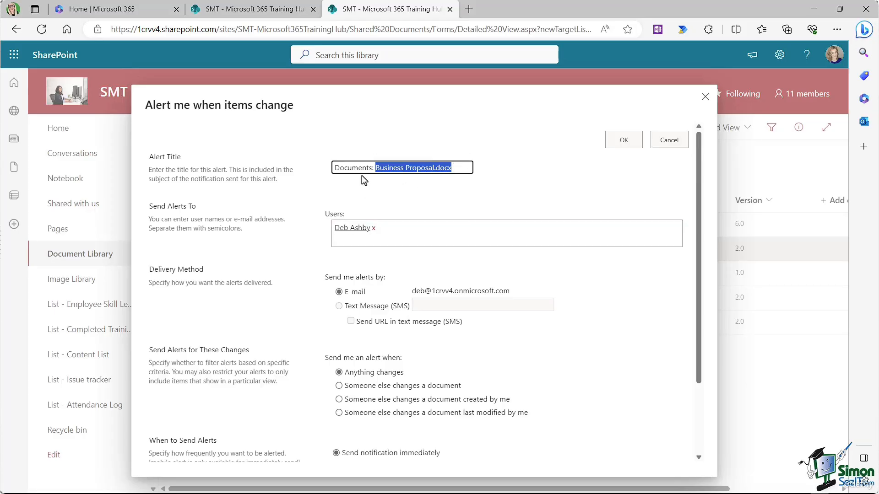
pyautogui.click(500, 152)
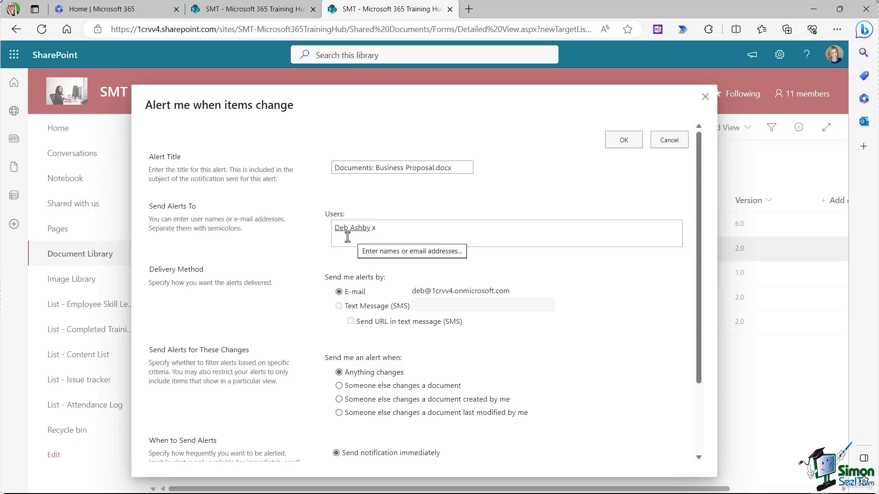
# Step: Add two suggested colleagues to the alert's Users box, then scroll down to the OK button
pyautogui.click(386, 230)
pyautogui.write('ade')
pyautogui.click(380, 265)
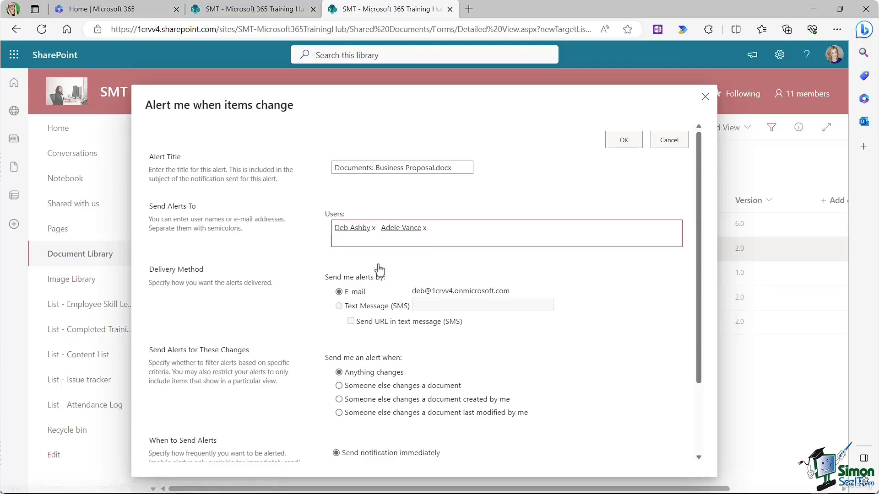
pyautogui.write('ale')
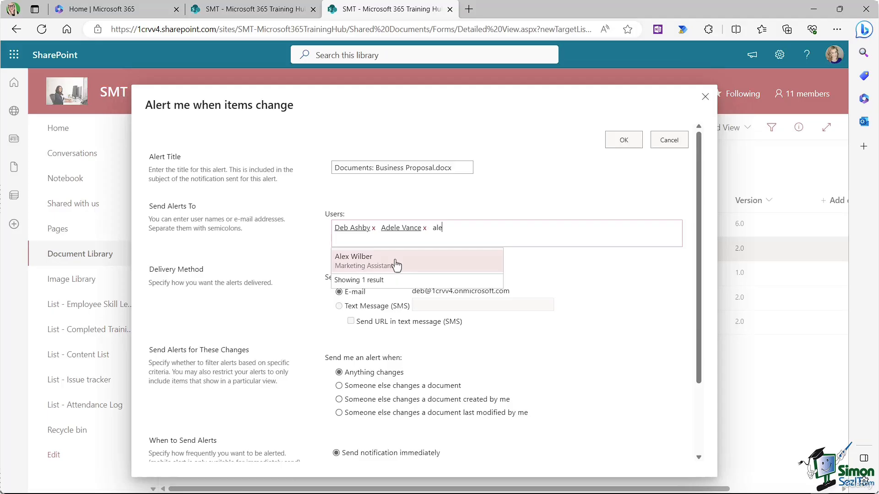
pyautogui.click(396, 265)
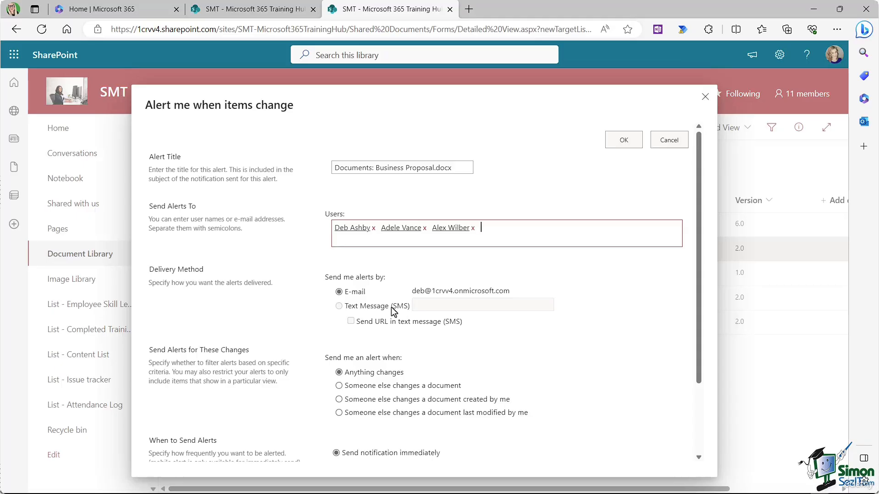
pyautogui.scroll(-1, 512, 257)
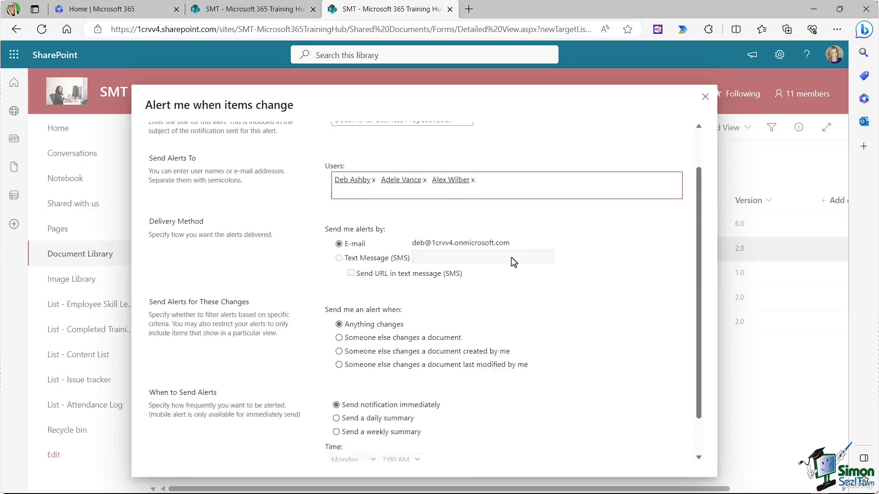
pyautogui.scroll(-1, 512, 257)
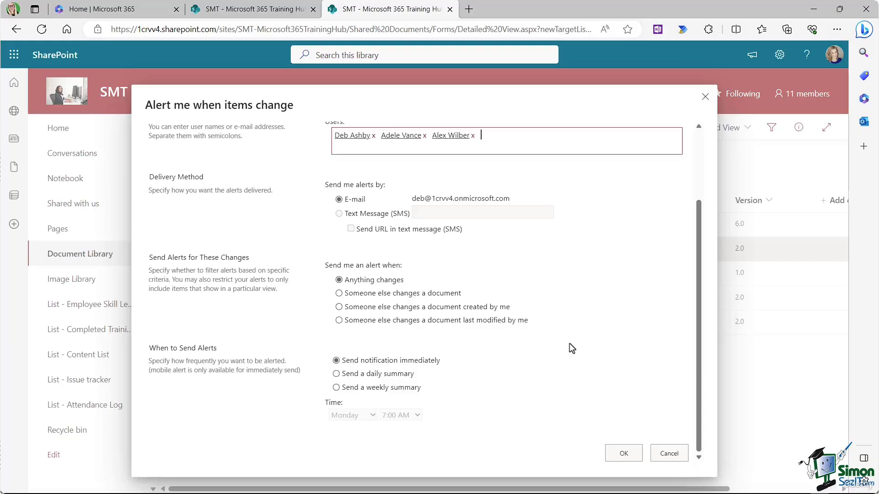
# Step: Confirm the Business Proposal.docx alert for the three selected users with OK
pyautogui.click(625, 454)
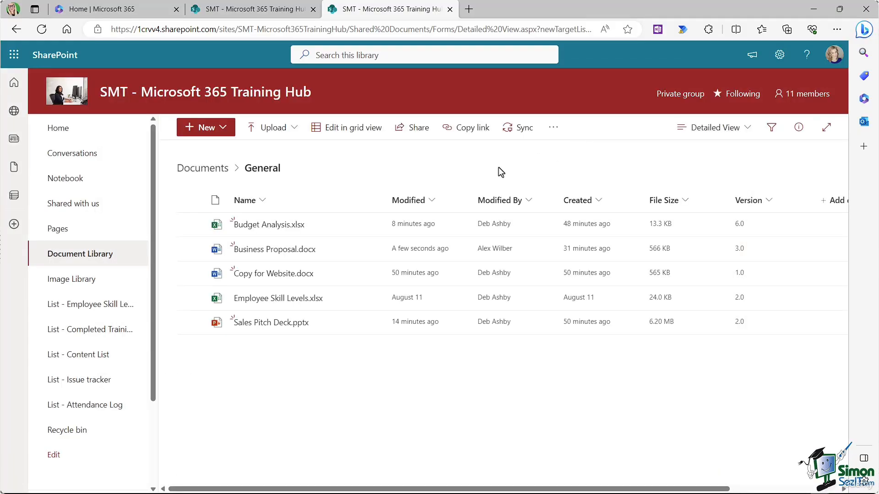
pyautogui.moveTo(263, 255)
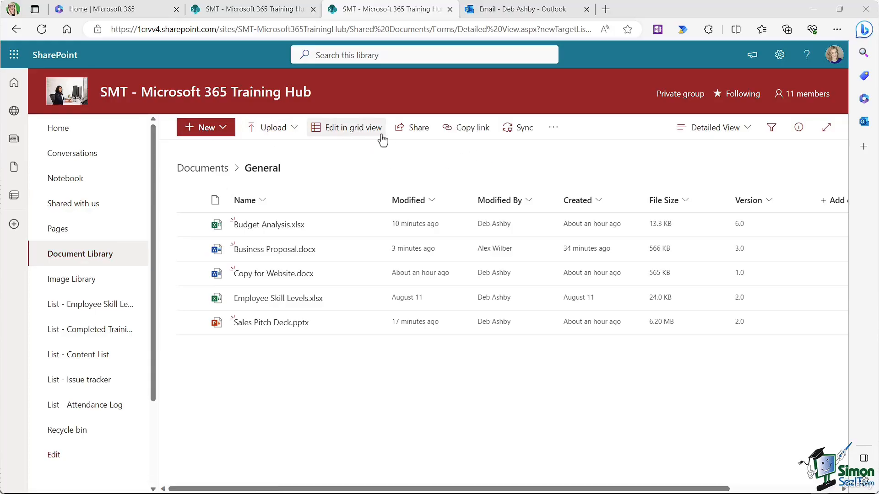
pyautogui.click(555, 130)
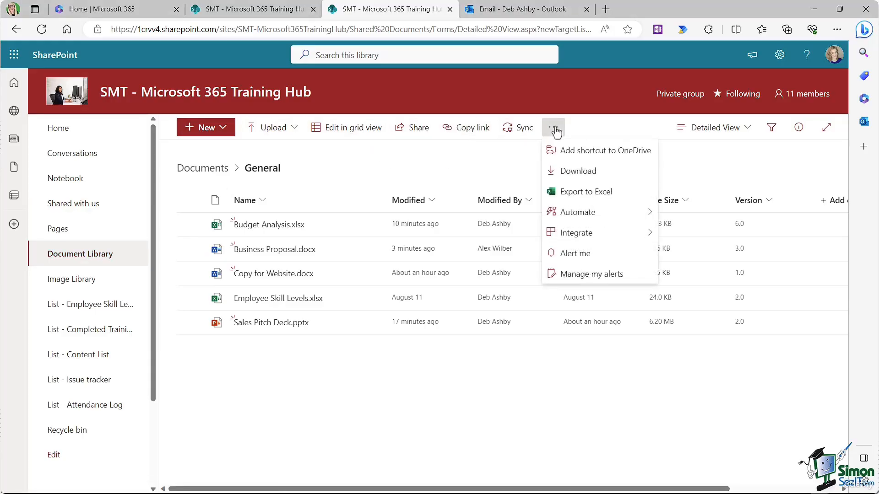
pyautogui.click(588, 259)
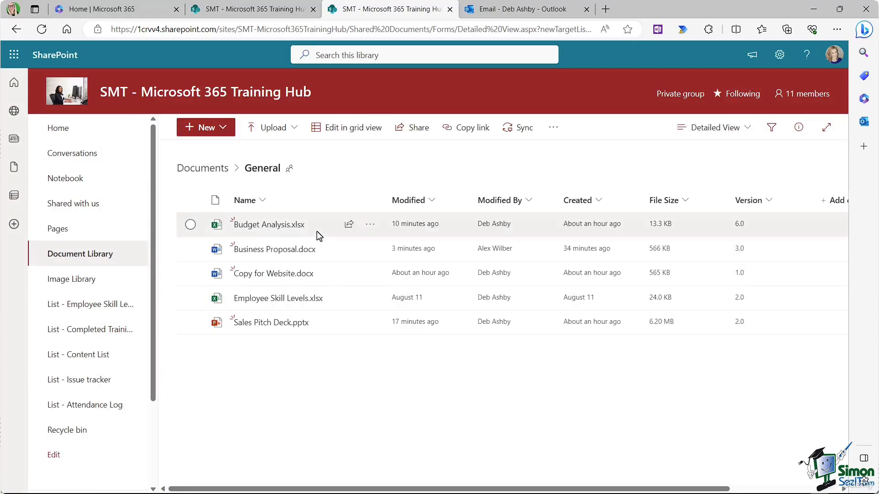
pyautogui.click(370, 253)
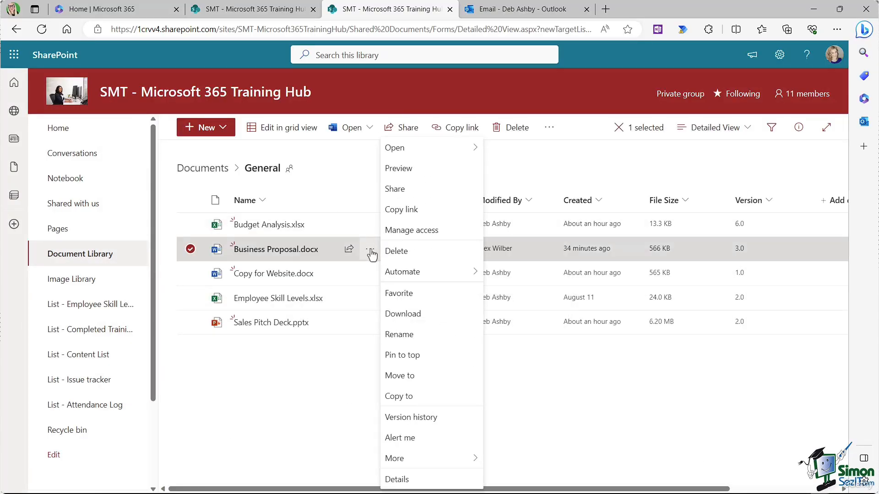
pyautogui.click(296, 391)
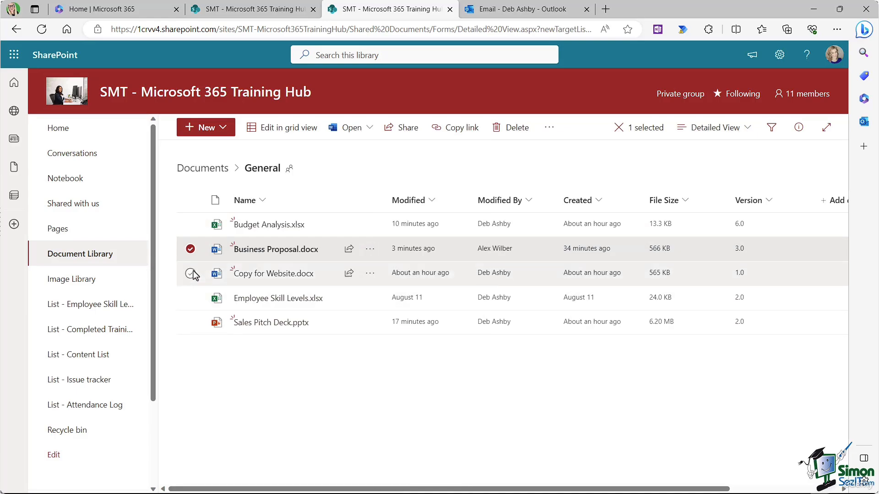
pyautogui.click(191, 250)
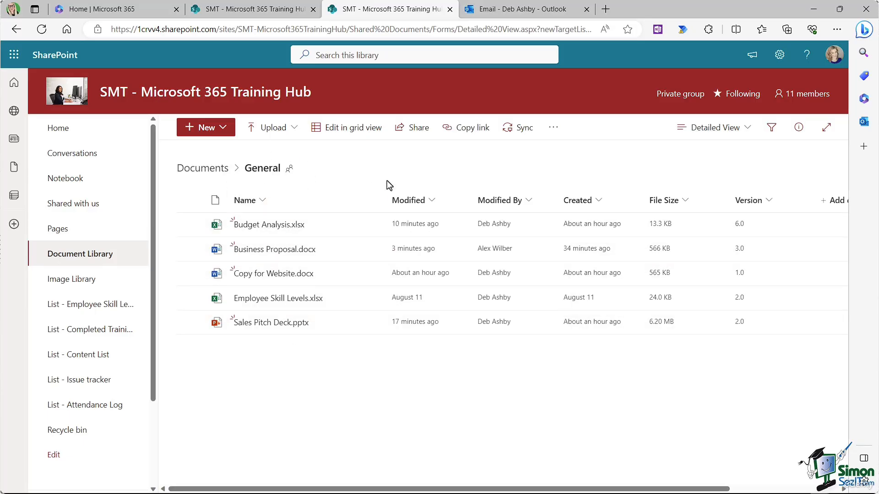
# Step: Create a 'Documents: General' library alert for all changes, e-mailed immediately, keeping the default settings
pyautogui.click(555, 130)
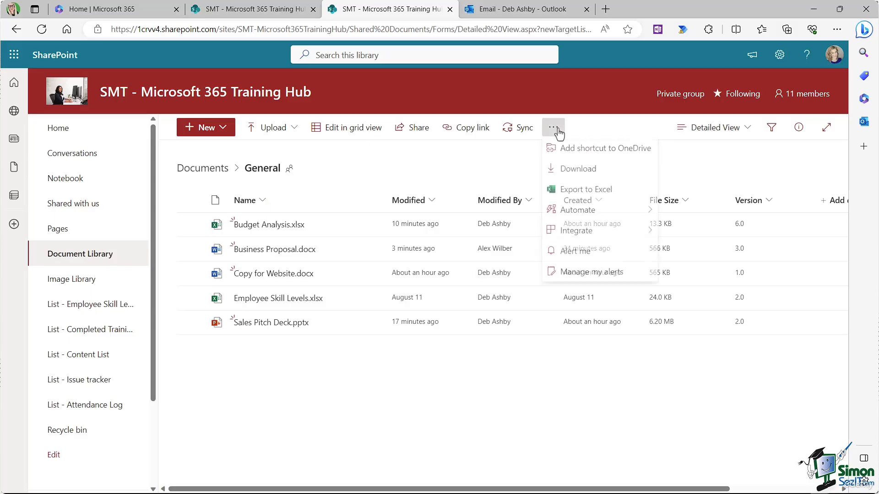
pyautogui.click(575, 257)
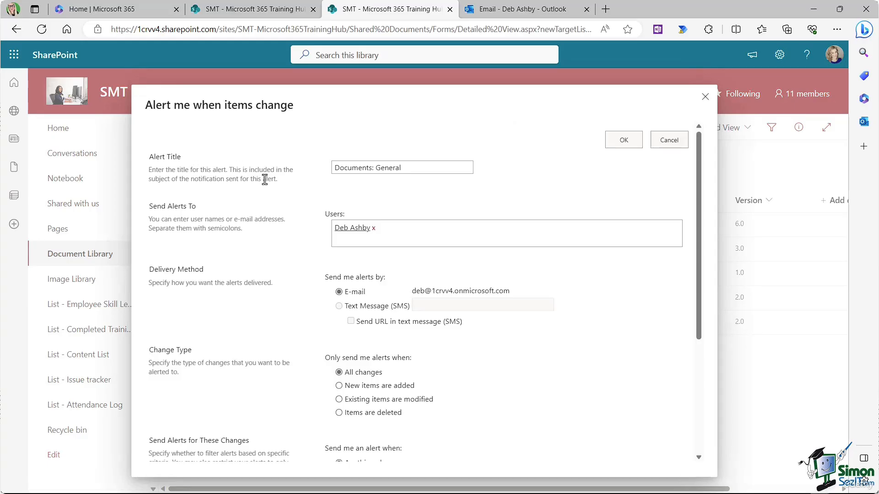
pyautogui.moveTo(418, 167); pyautogui.dragTo(324, 170)
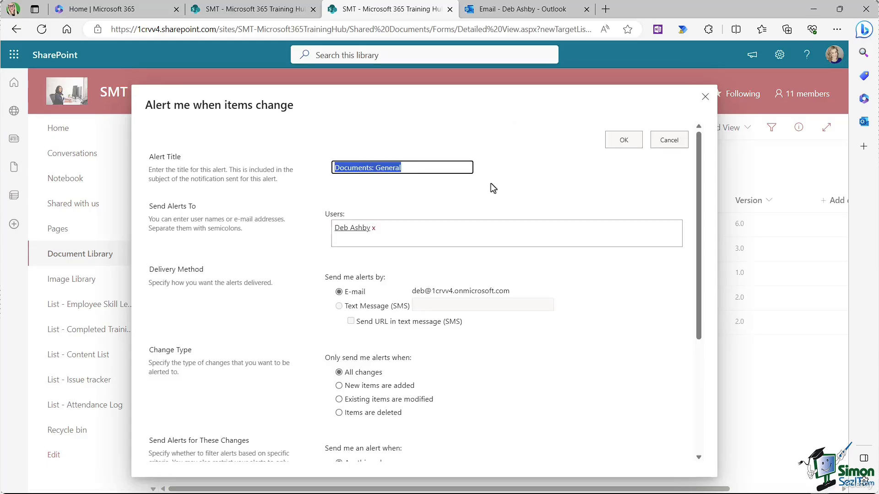
pyautogui.click(527, 175)
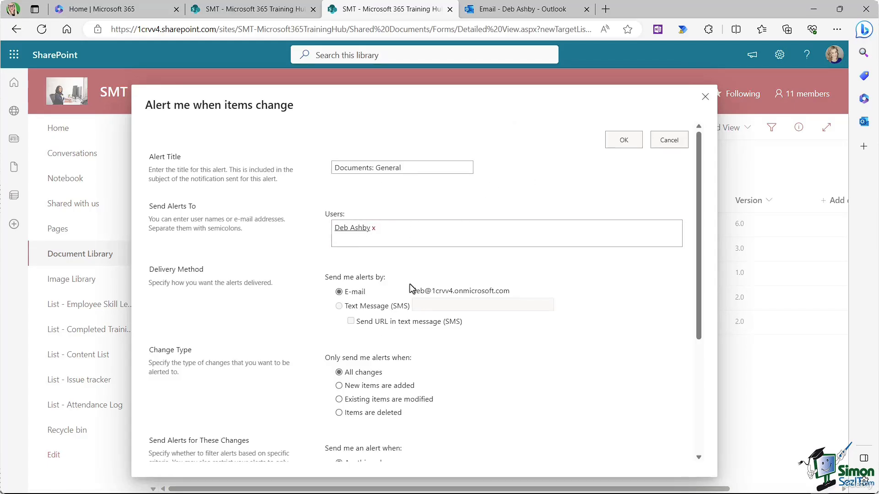
pyautogui.scroll(-1, 398, 277)
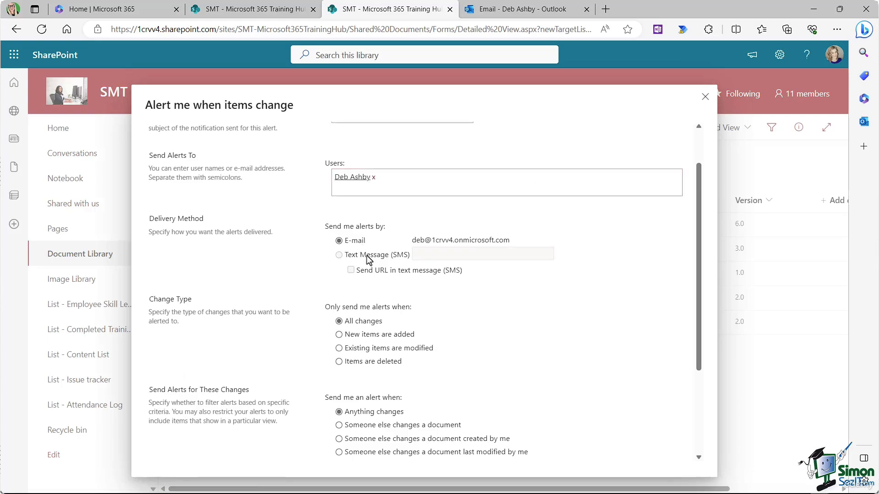
pyautogui.scroll(-1, 369, 260)
pyautogui.scroll(-1, 369, 260)
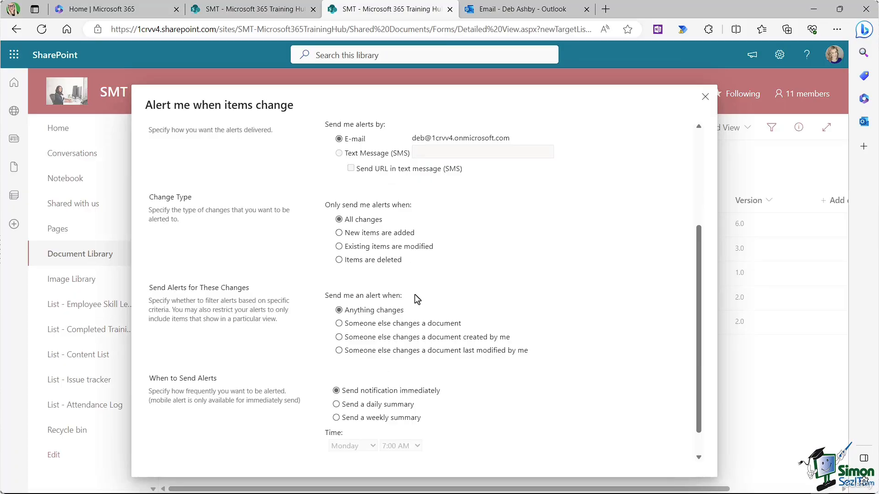
pyautogui.scroll(2, 414, 297)
pyautogui.scroll(-3, 400, 328)
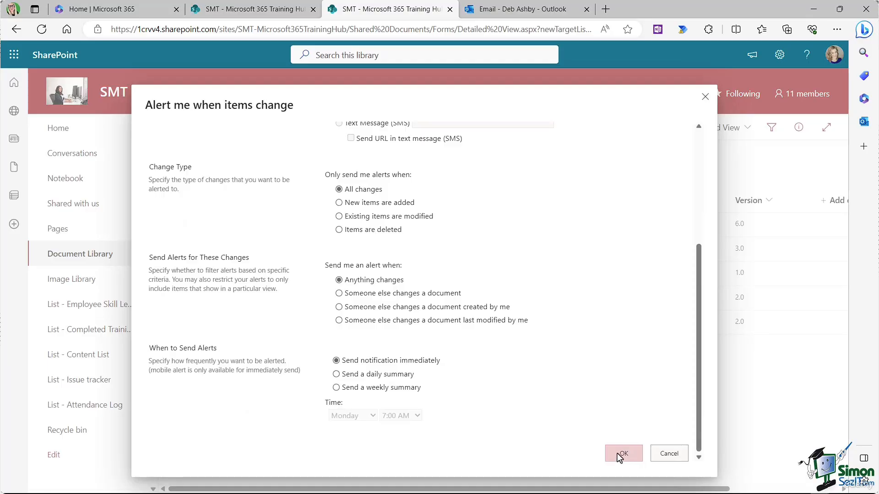
pyautogui.click(617, 453)
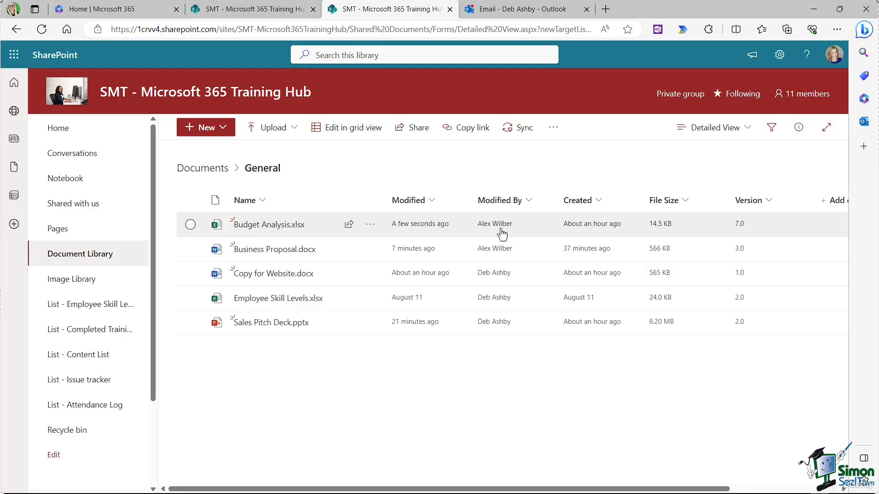
# Step: Switch to the Outlook inbox to check for SharePoint alert e-mails
pyautogui.moveTo(273, 234)
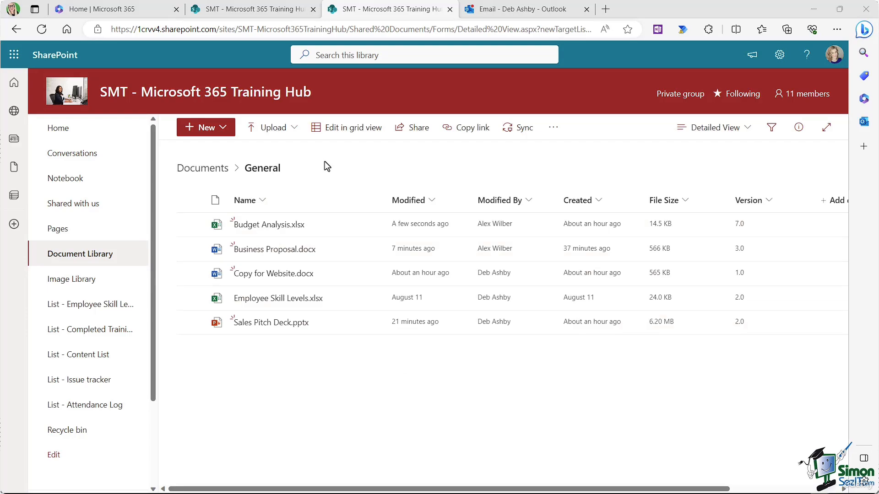
pyautogui.click(537, 12)
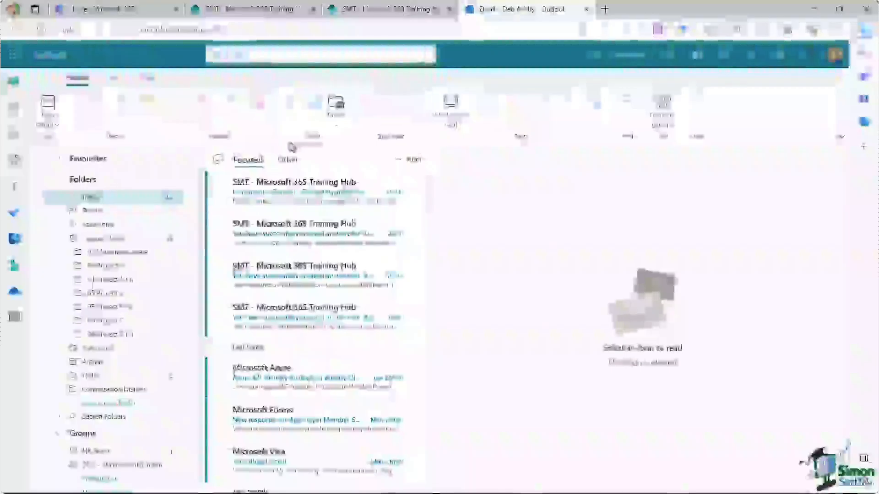
# Step: Read the alert e-mail reporting that Budget Analysis.xlsx changed
pyautogui.click(285, 195)
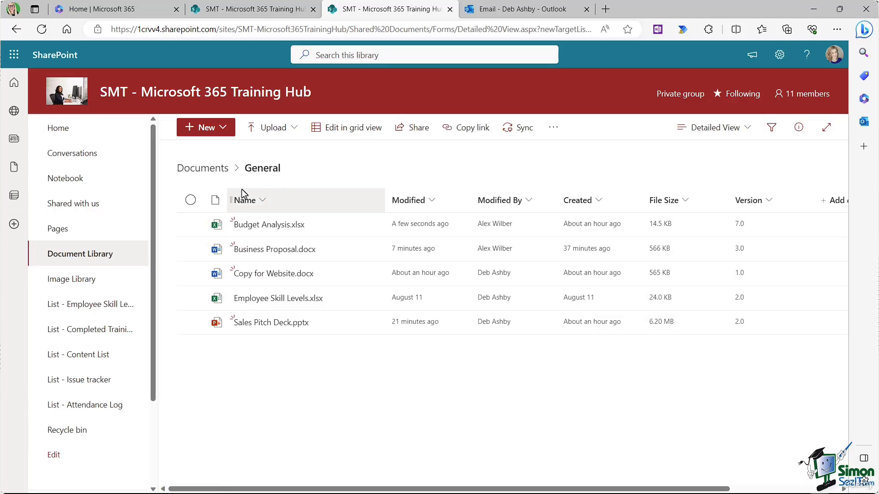
# Step: Go to the top-level Documents library, then view and close the 11-member group list
pyautogui.click(96, 258)
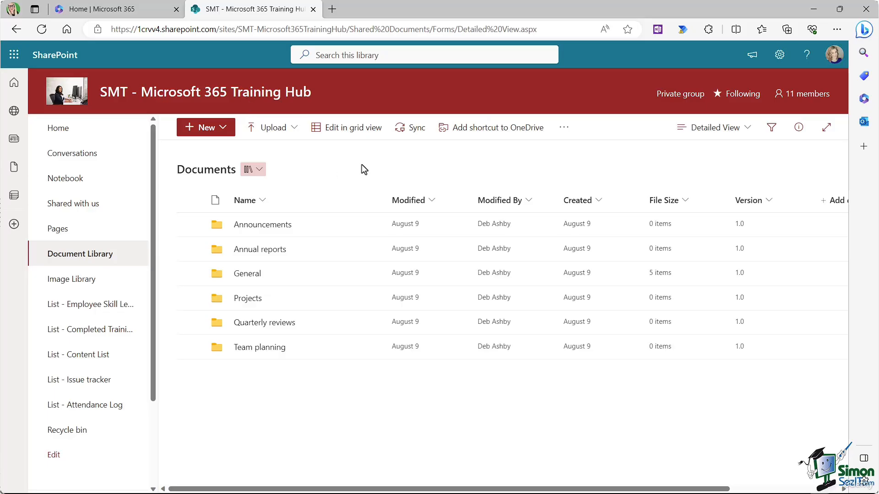
pyautogui.click(800, 94)
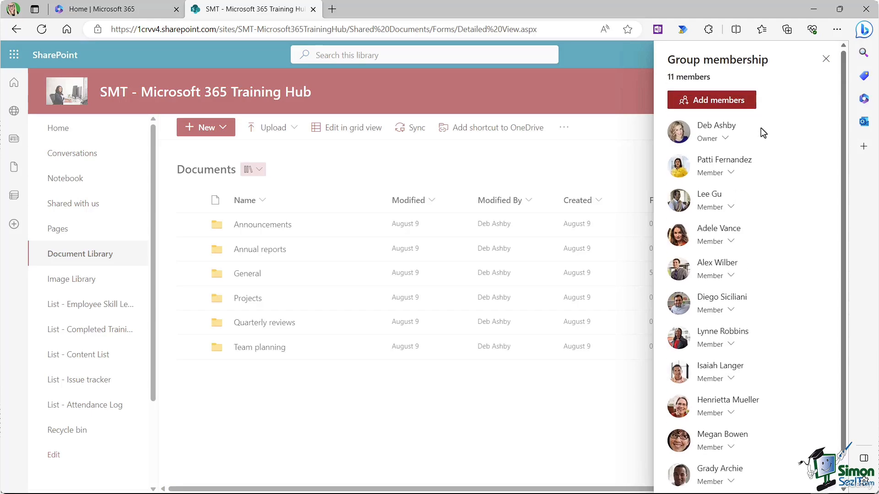
pyautogui.click(825, 60)
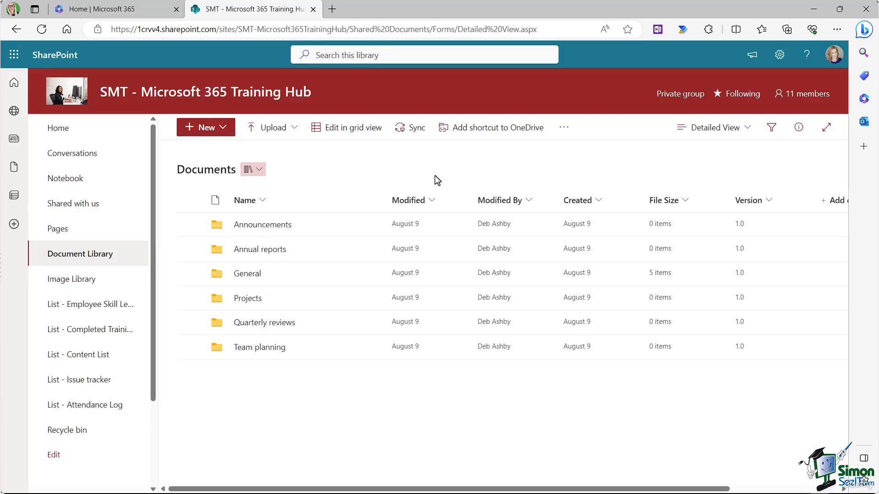
# Step: Open the General folder and bring up the actions menu for Business Proposal.docx
pyautogui.click(251, 275)
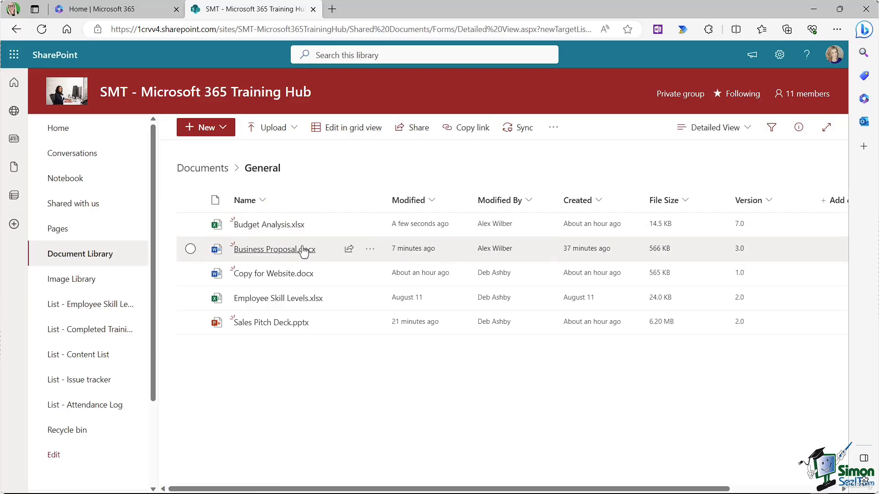
pyautogui.moveTo(303, 251)
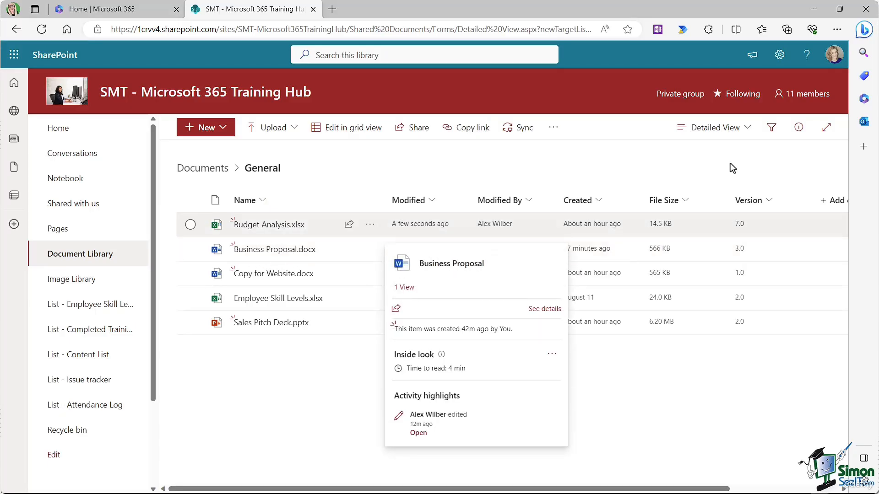
pyautogui.moveTo(350, 255)
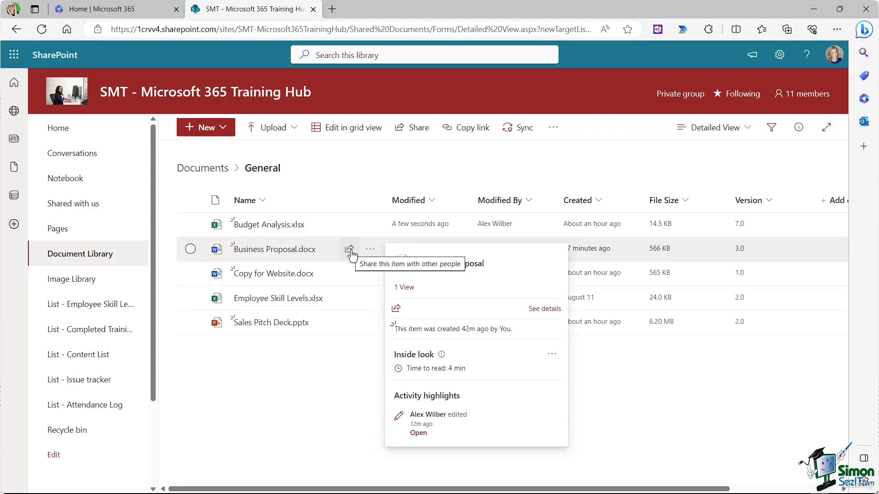
pyautogui.click(370, 250)
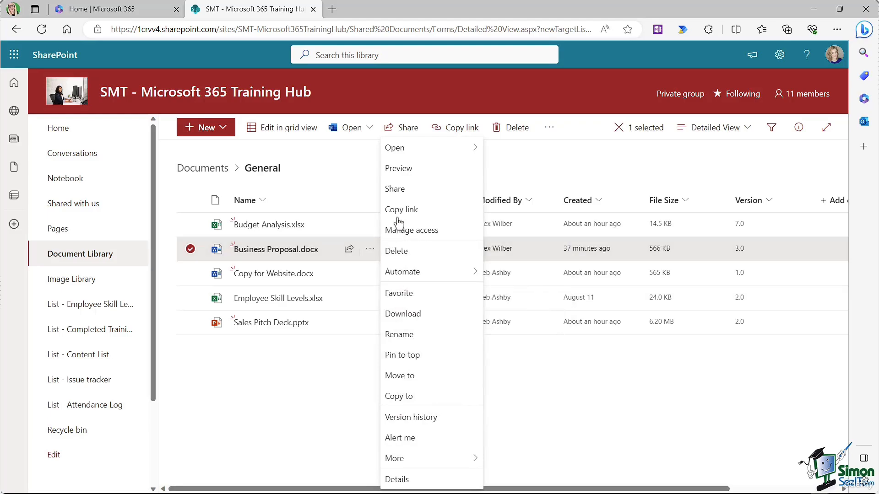
# Step: Share Business Proposal.docx with a suggested colleague, trying access levels and settling on Can edit
pyautogui.click(406, 191)
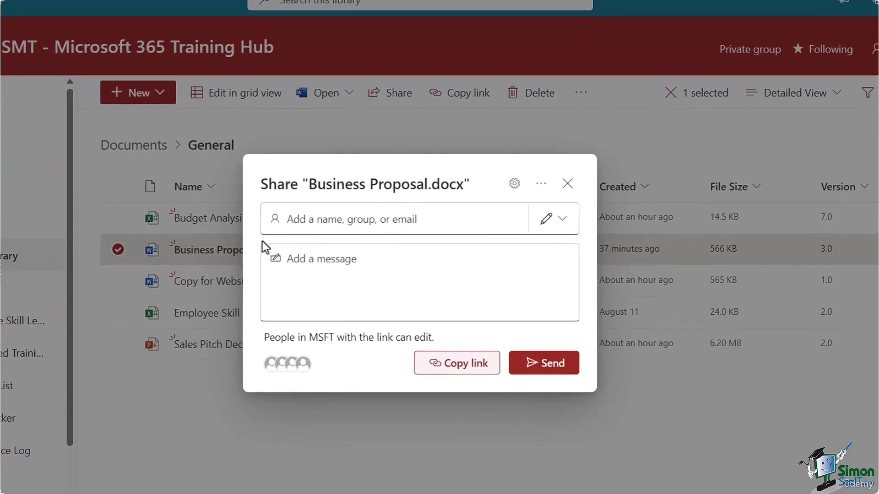
pyautogui.click(296, 219)
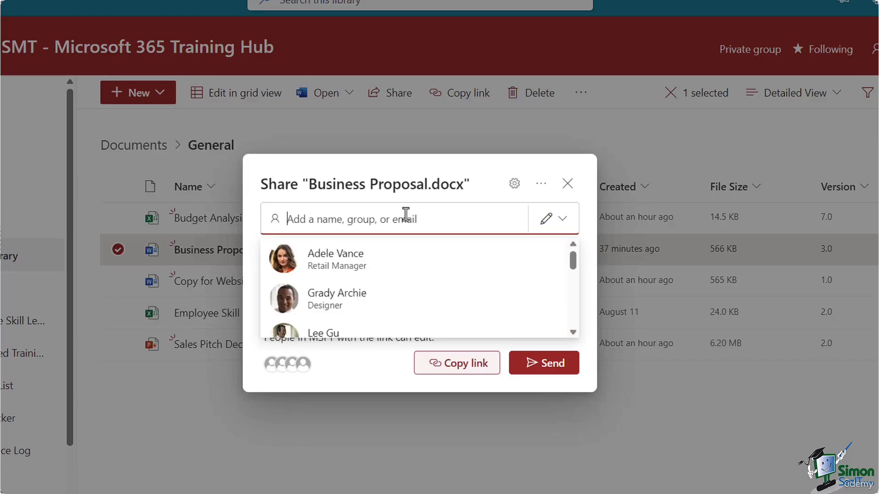
pyautogui.click(368, 267)
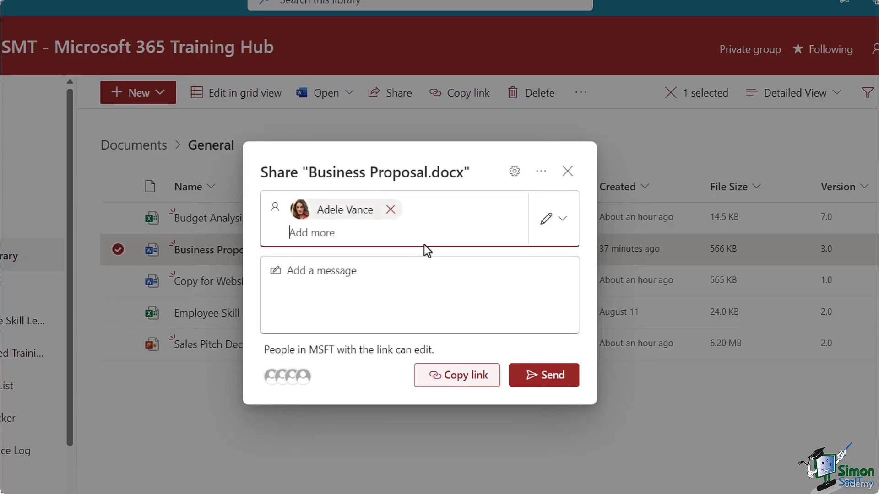
pyautogui.click(564, 224)
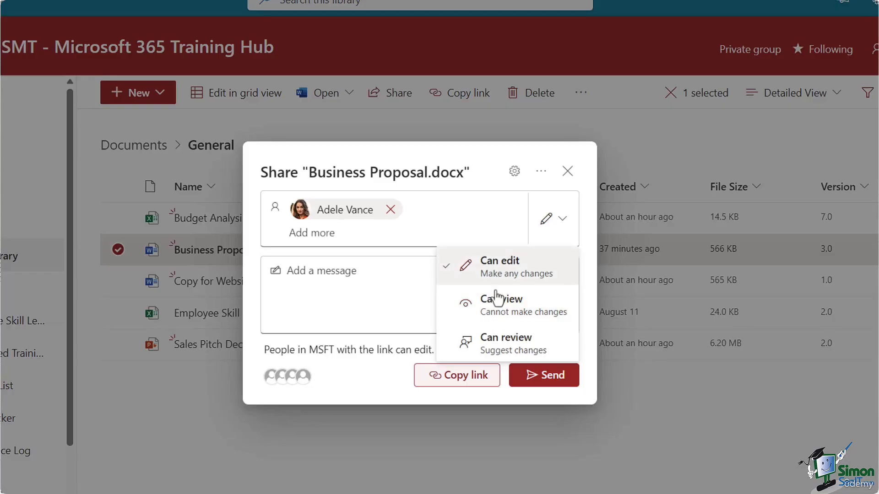
pyautogui.click(514, 309)
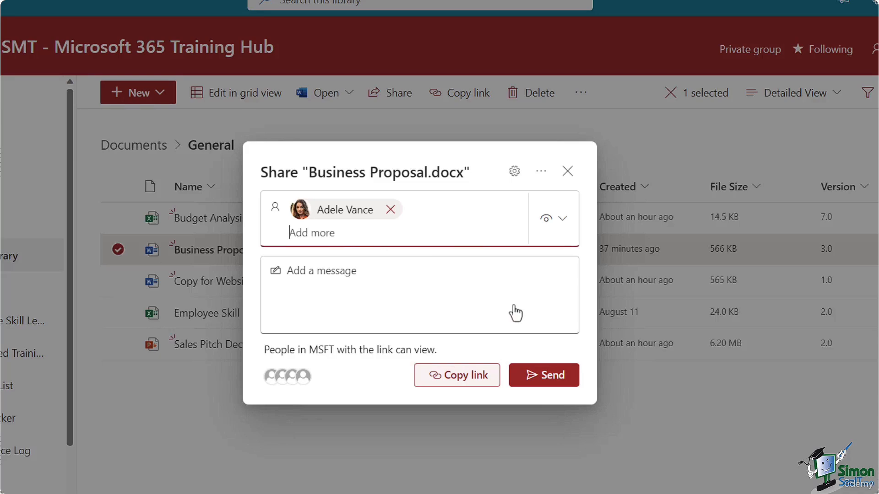
pyautogui.click(559, 224)
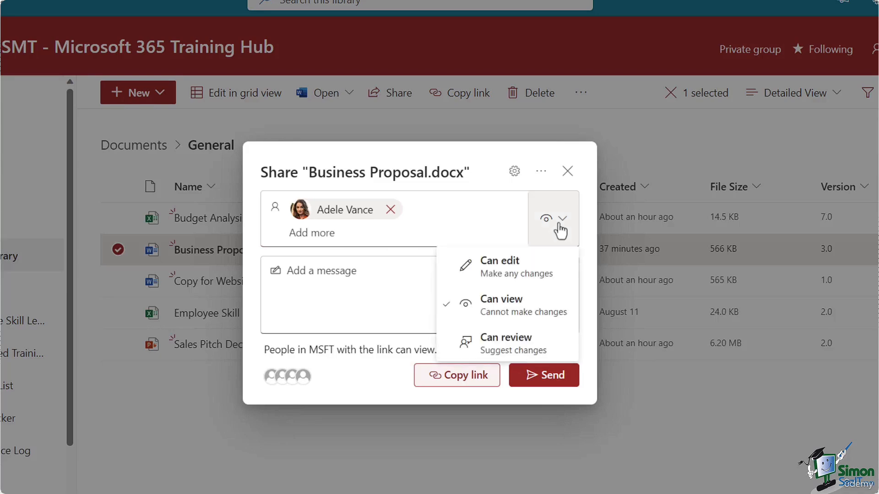
pyautogui.click(504, 275)
pyautogui.click(564, 224)
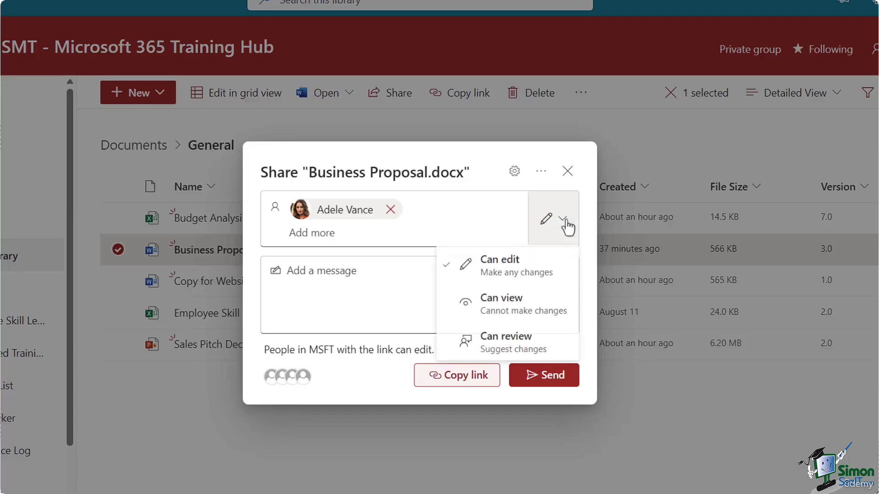
pyautogui.click(502, 347)
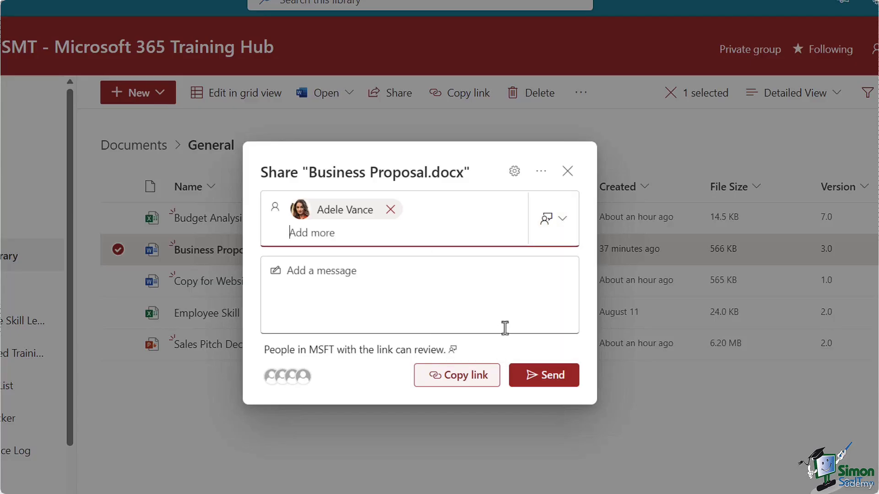
pyautogui.click(564, 225)
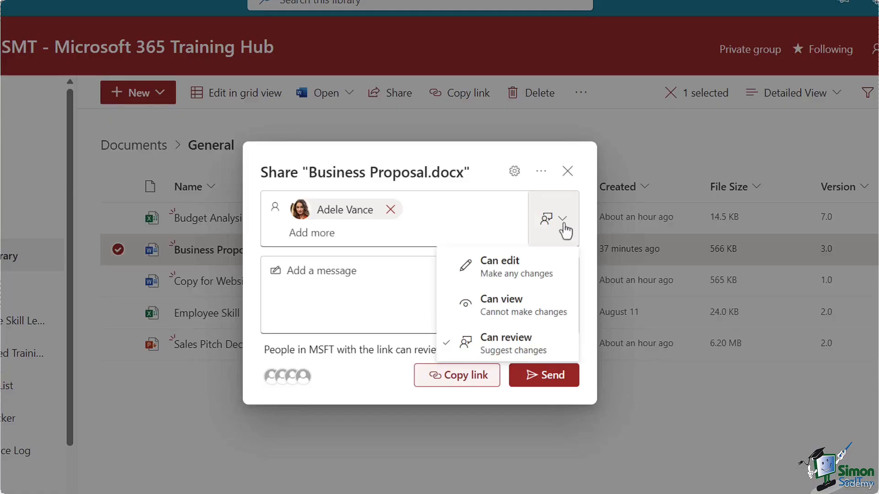
pyautogui.click(501, 275)
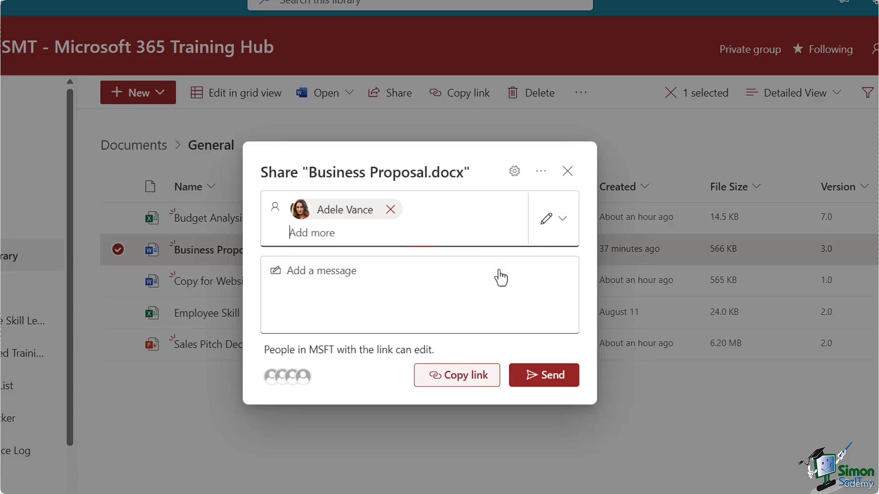
# Step: Add a note asking the colleague to review the document, send the invitation, and check group members
pyautogui.click(287, 273)
pyautogui.write('Hi Adele, here is the document we were discussing in the meeting. Please review and let me know your thoughts!')
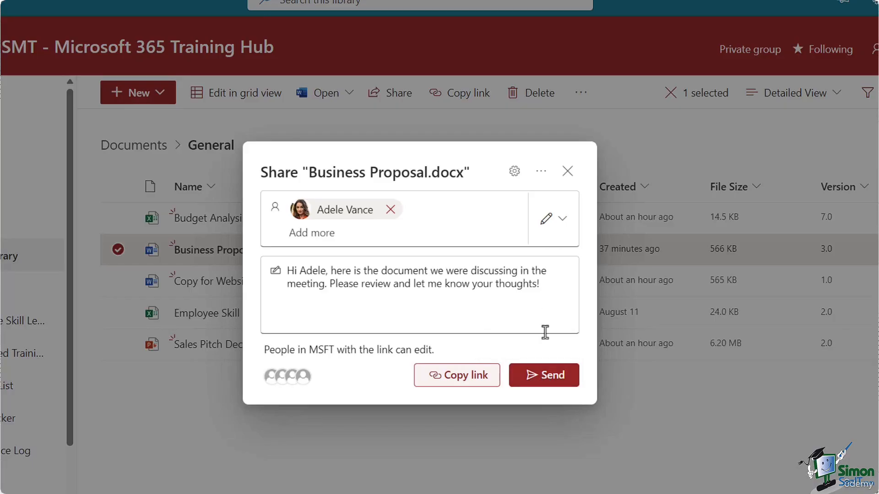
pyautogui.click(563, 222)
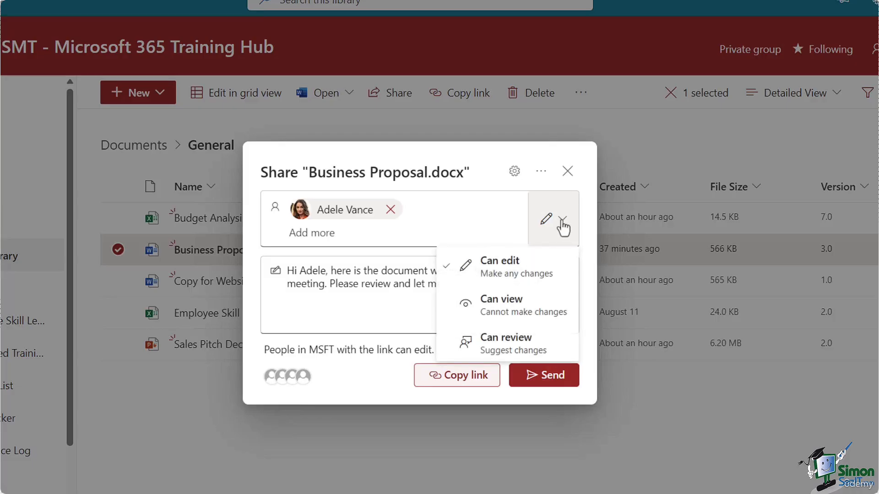
pyautogui.click(491, 162)
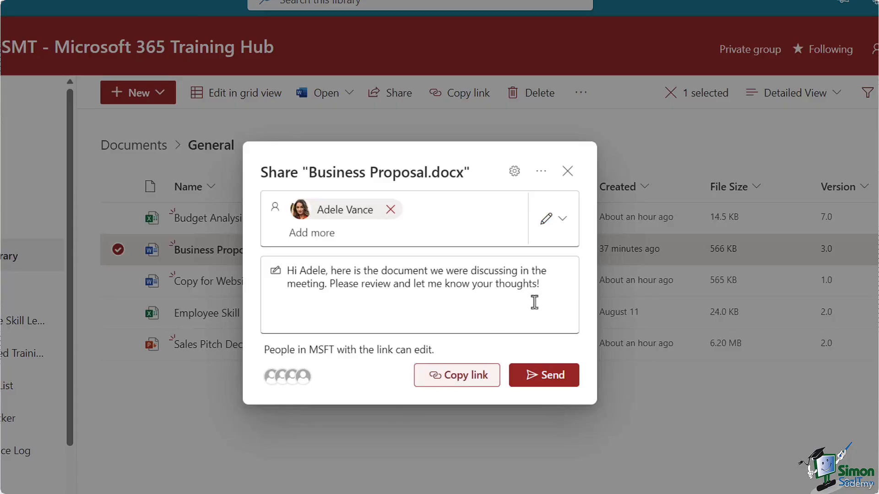
pyautogui.click(552, 379)
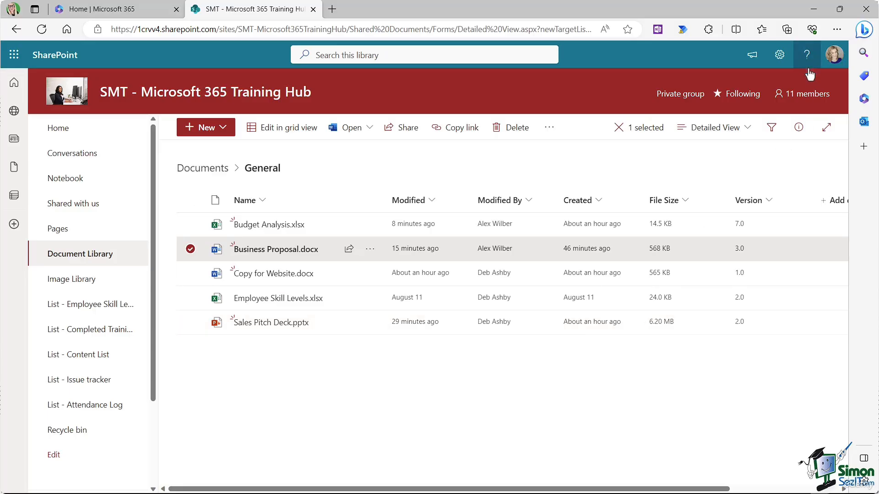
pyautogui.click(800, 99)
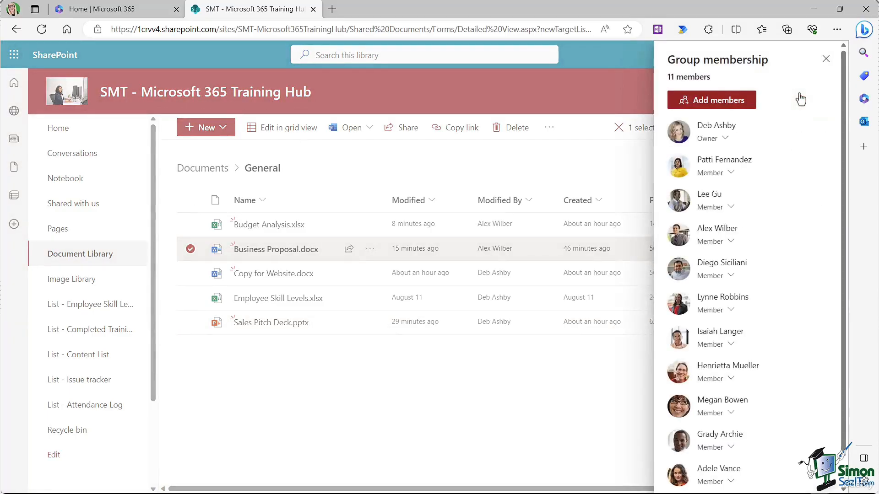
pyautogui.click(567, 103)
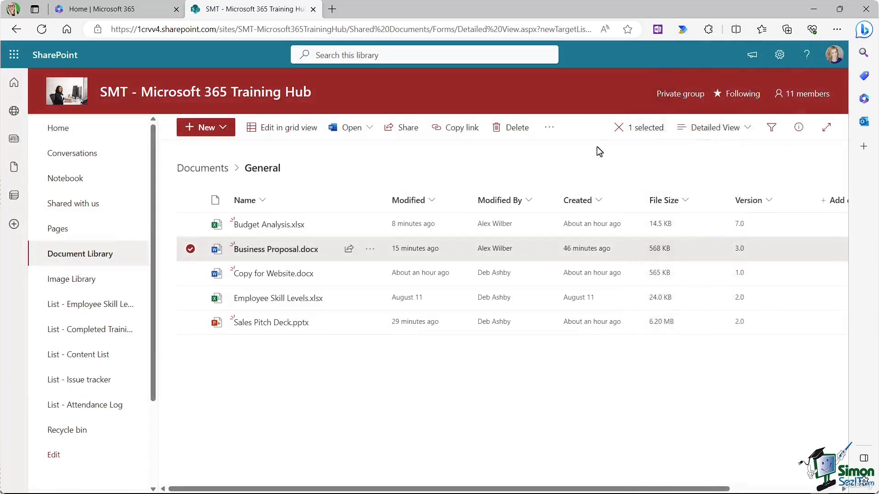
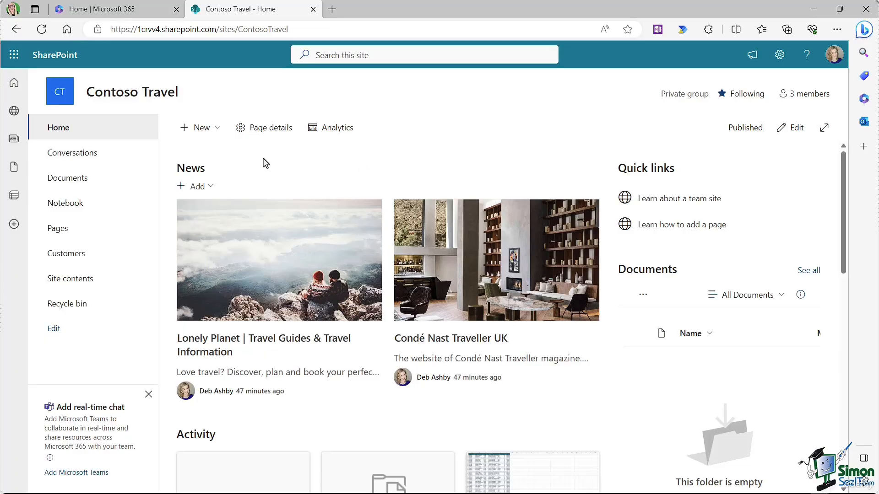
# Step: Create a new document library named Travel Images, kept in the site navigation
pyautogui.click(213, 132)
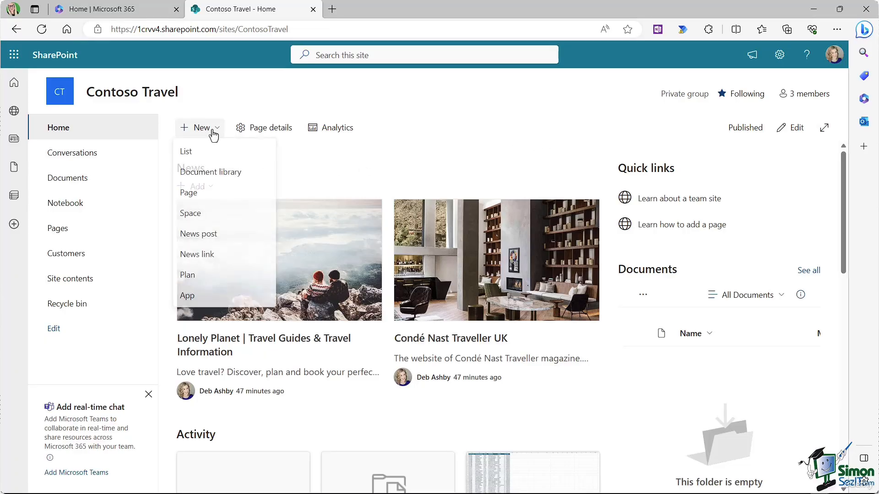
pyautogui.click(212, 173)
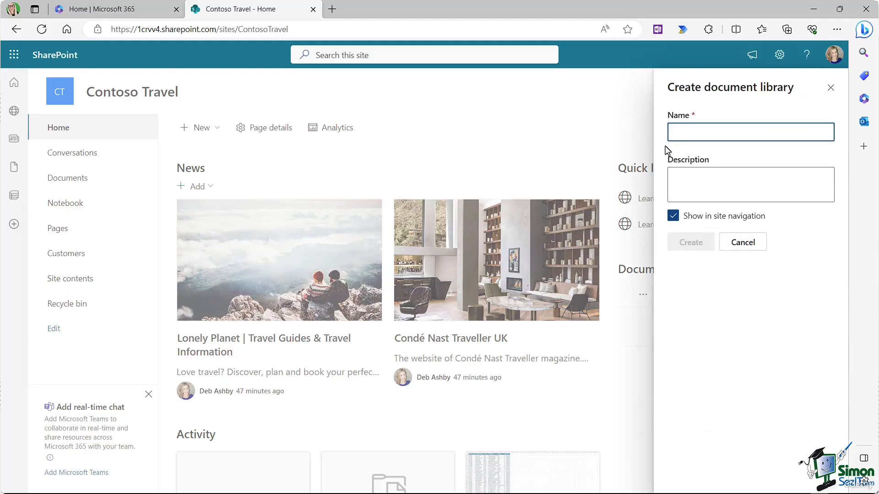
pyautogui.click(678, 134)
pyautogui.write('Travel Images')
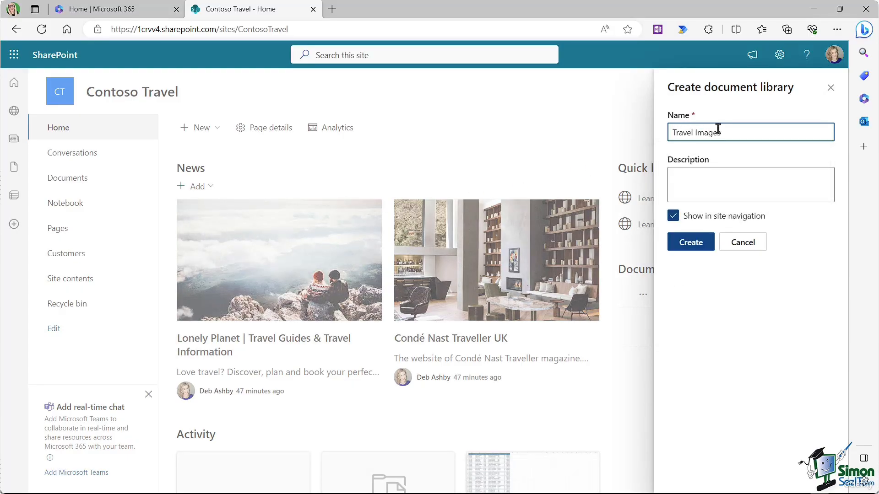
pyautogui.click(692, 244)
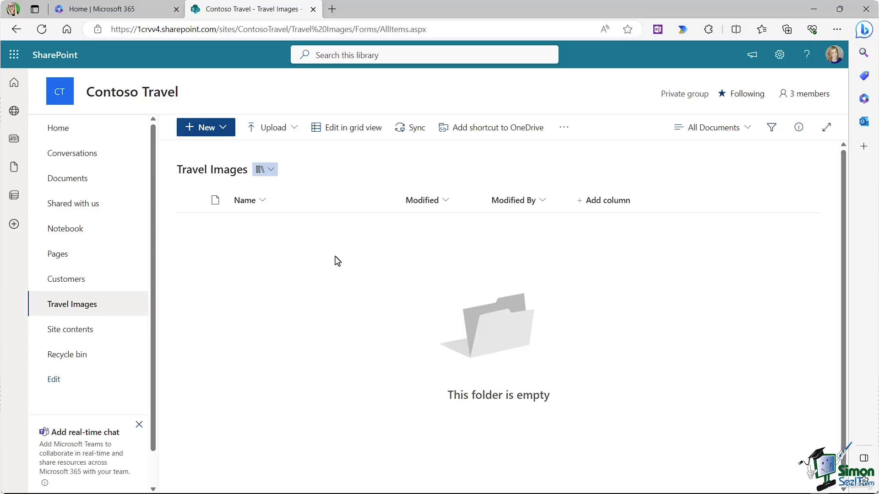
# Step: Upload the Travel Images folder of country JPGs into the library and open it
pyautogui.click(289, 131)
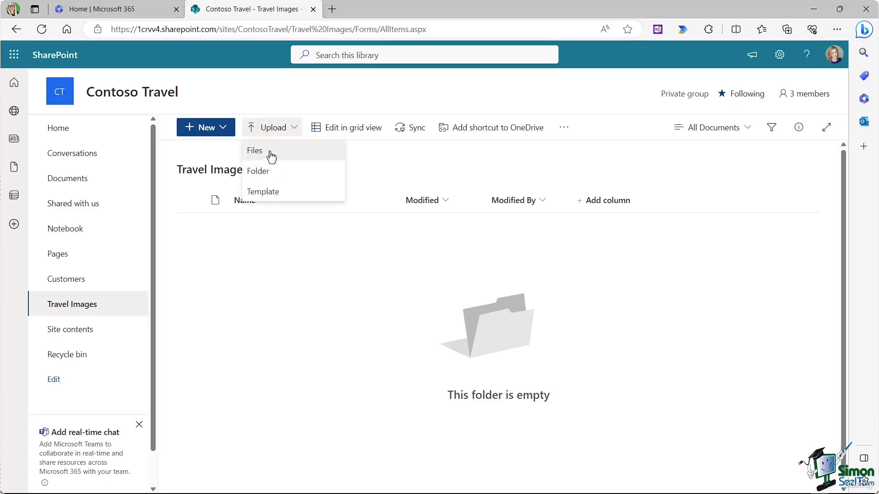
pyautogui.click(273, 182)
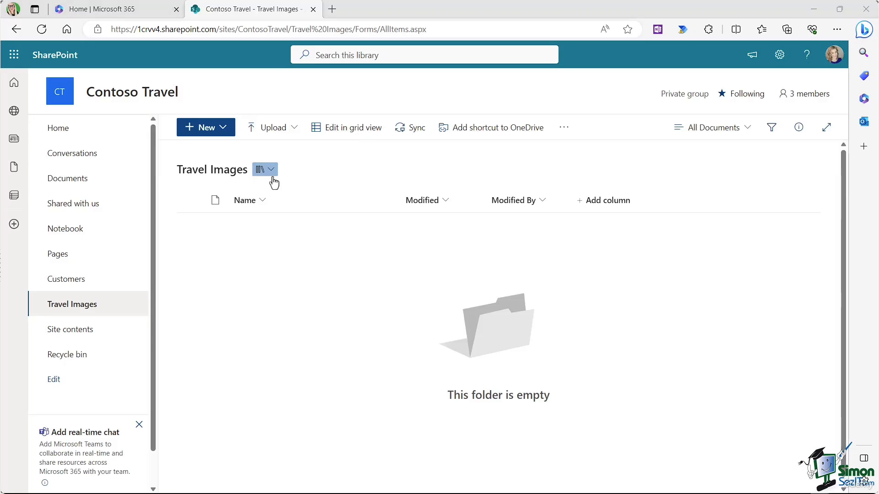
pyautogui.click(180, 196)
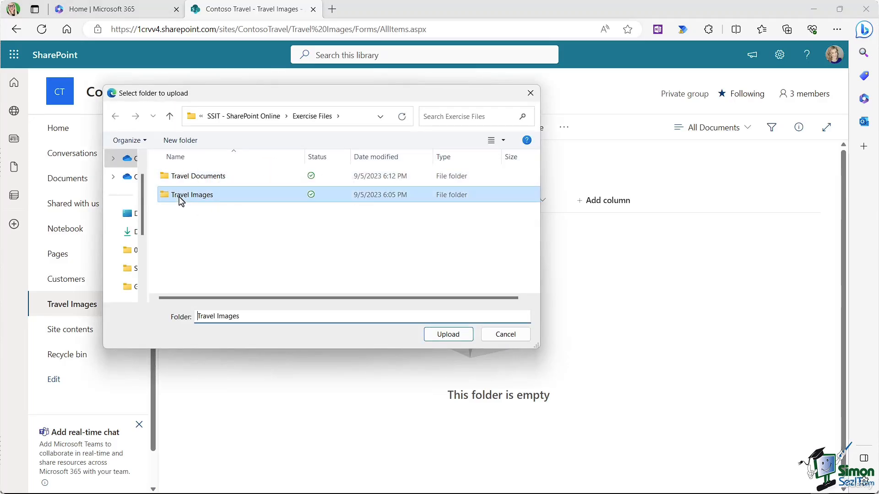
pyautogui.click(456, 338)
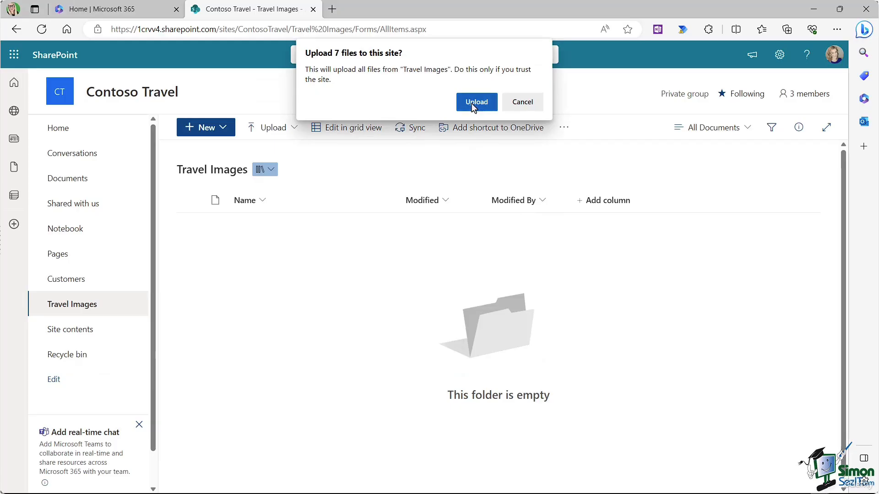
pyautogui.click(473, 105)
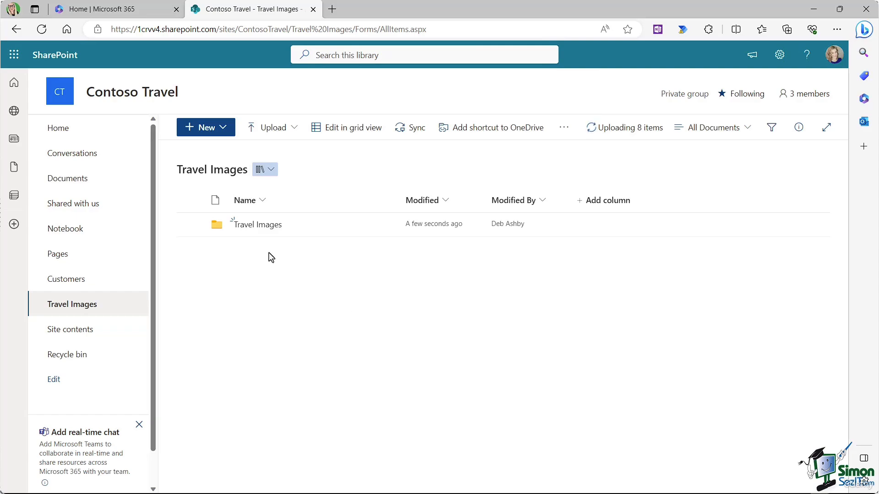
pyautogui.click(257, 225)
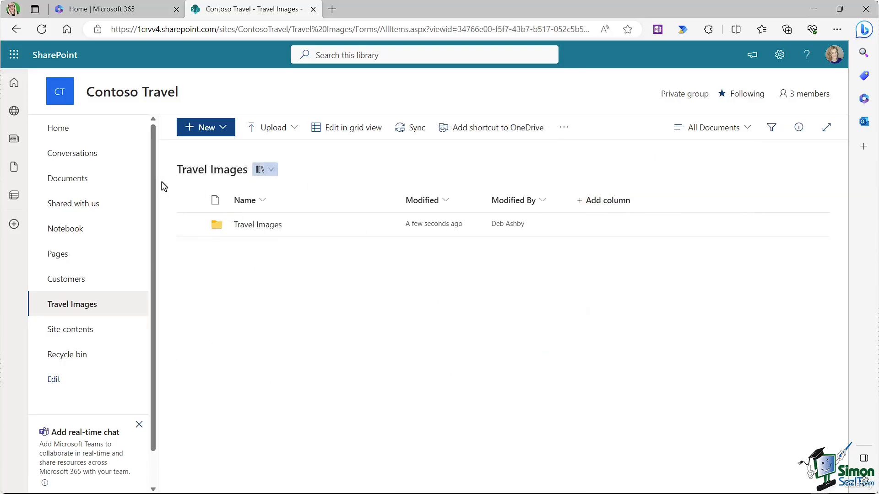
# Step: Upload the Travel Documents folder into the Documents library and open it to view its six files
pyautogui.click(78, 180)
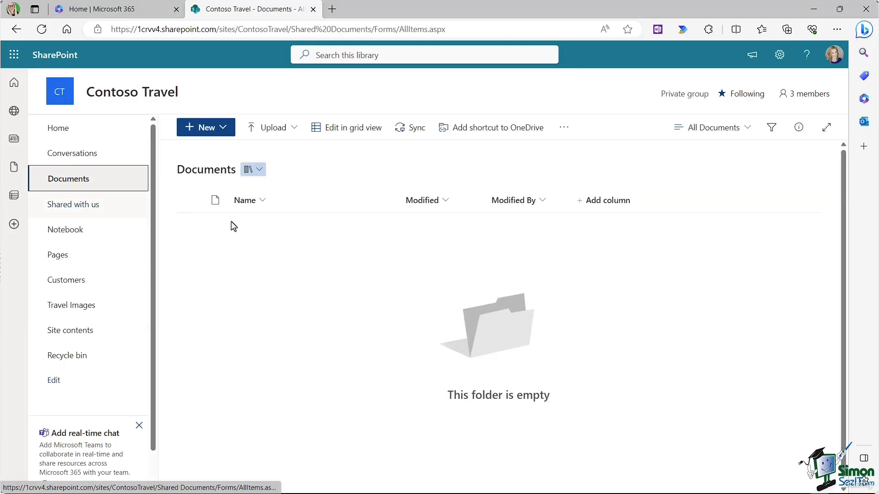
pyautogui.click(293, 131)
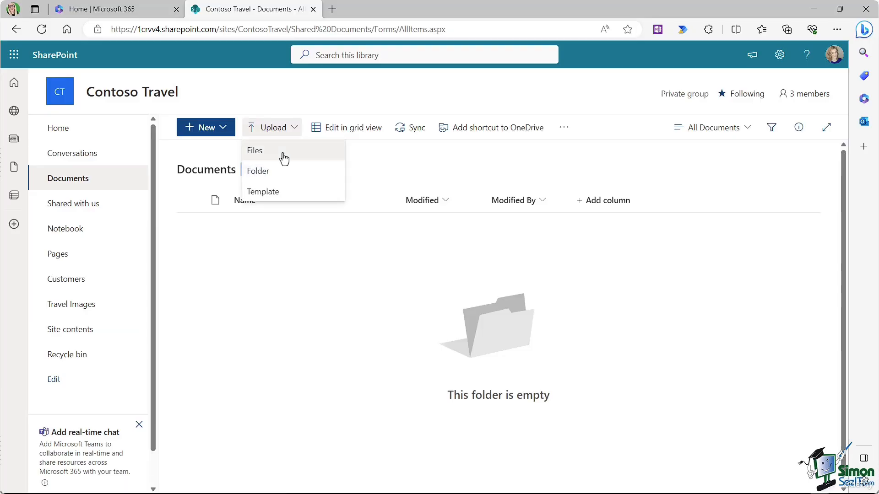
pyautogui.click(280, 174)
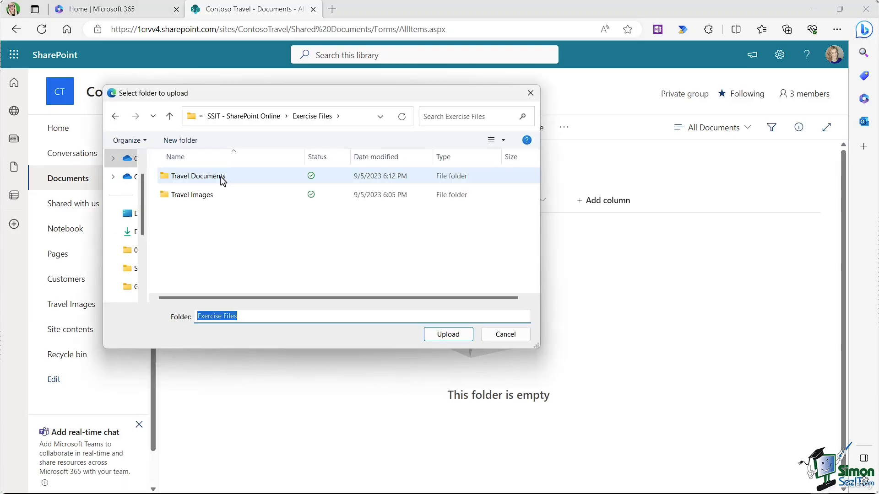
pyautogui.click(221, 179)
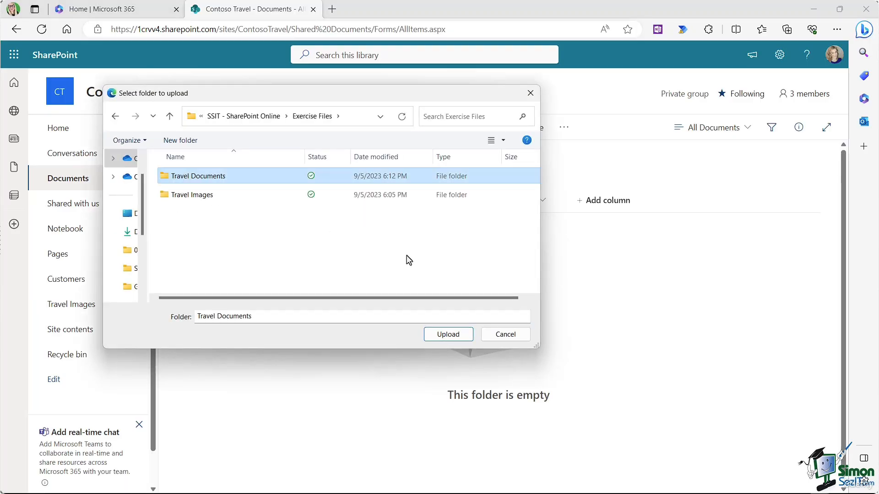
pyautogui.click(461, 338)
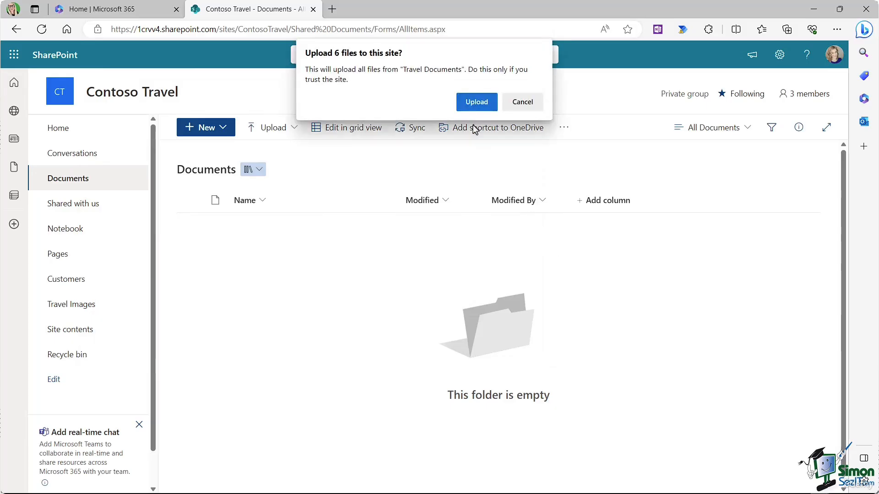
pyautogui.click(476, 103)
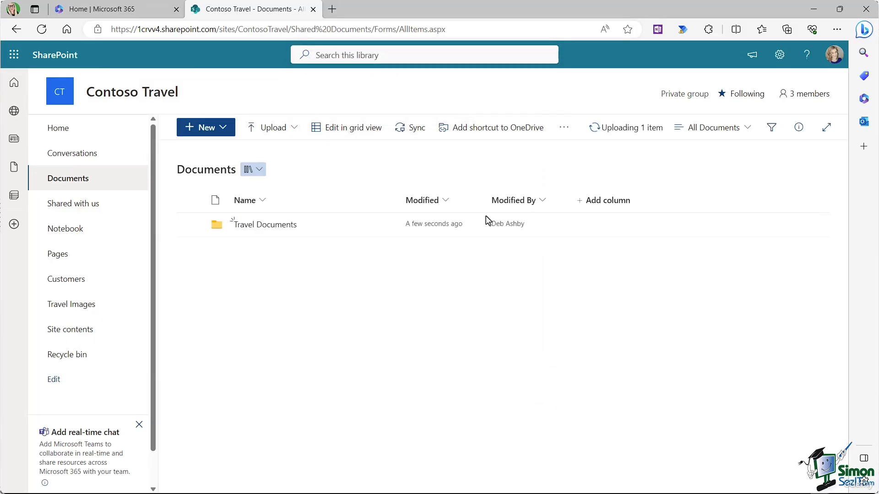
pyautogui.click(281, 231)
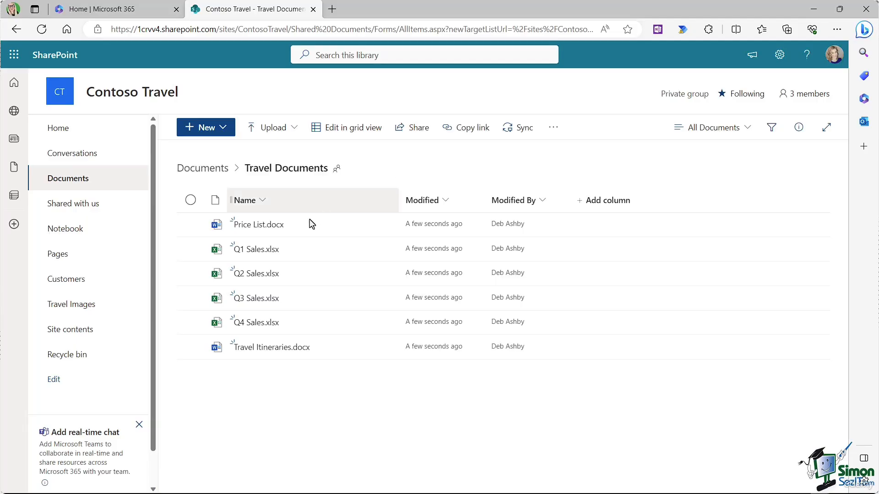
# Step: Open Q1 Sales.xlsx in Excel for the web
pyautogui.moveTo(268, 256)
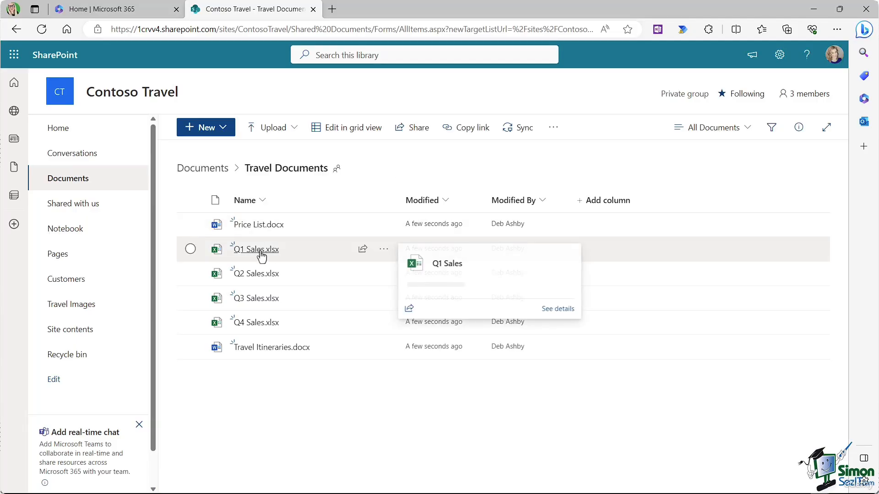
pyautogui.click(385, 249)
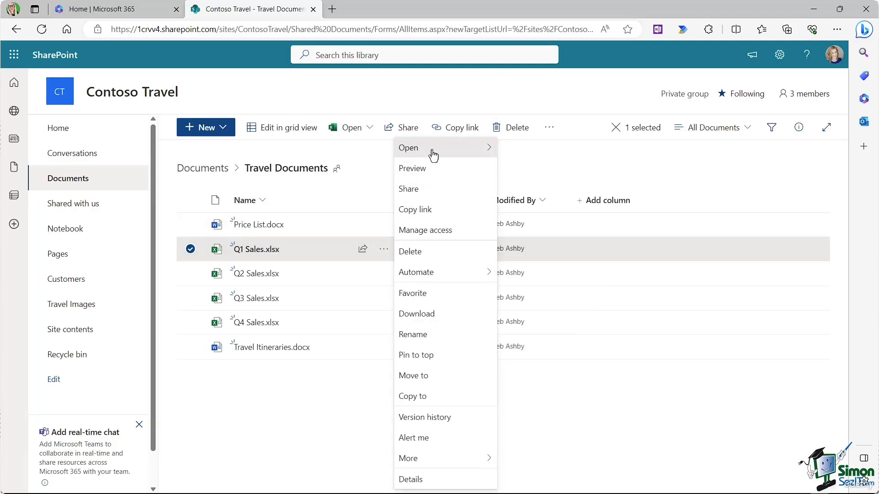
pyautogui.moveTo(432, 152)
pyautogui.click(507, 148)
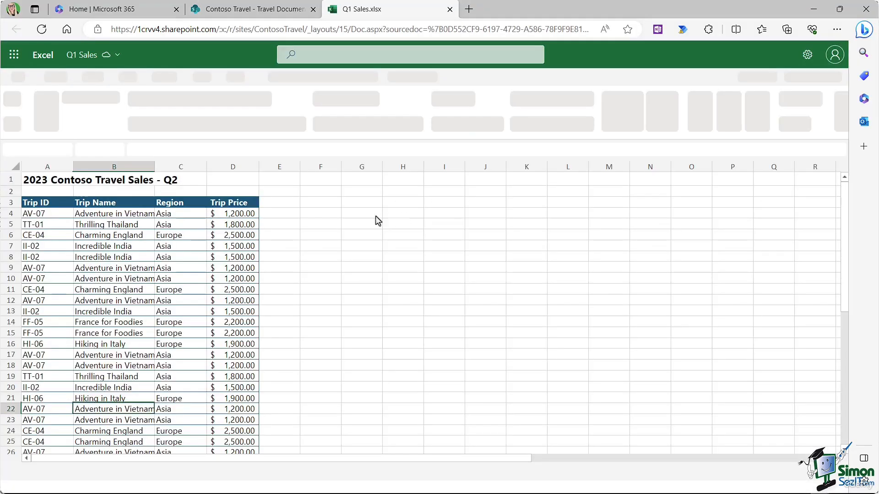
pyautogui.click(285, 212)
pyautogui.click(303, 234)
# Step: Change the trip prices to 1400 in D4, 1200 in D13 and 1000 in D18, then close the workbook
pyautogui.click(240, 215)
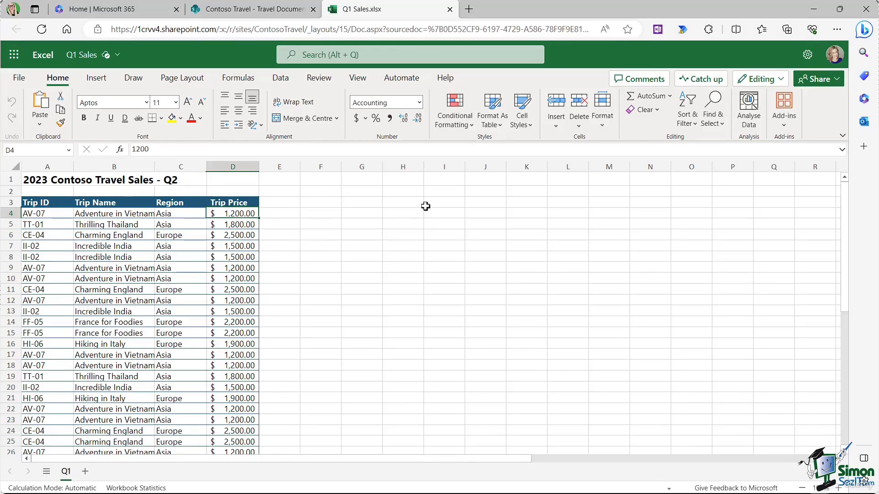
pyautogui.write('1400')
pyautogui.press('Return')
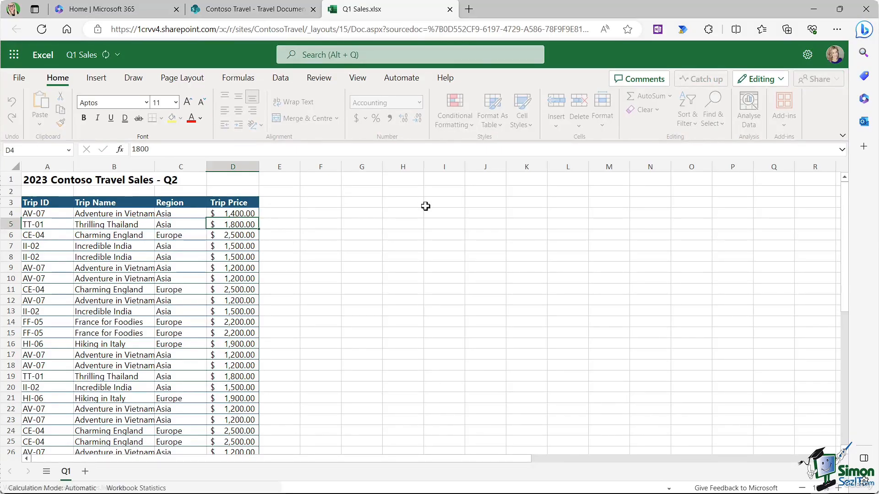
pyautogui.click(253, 310)
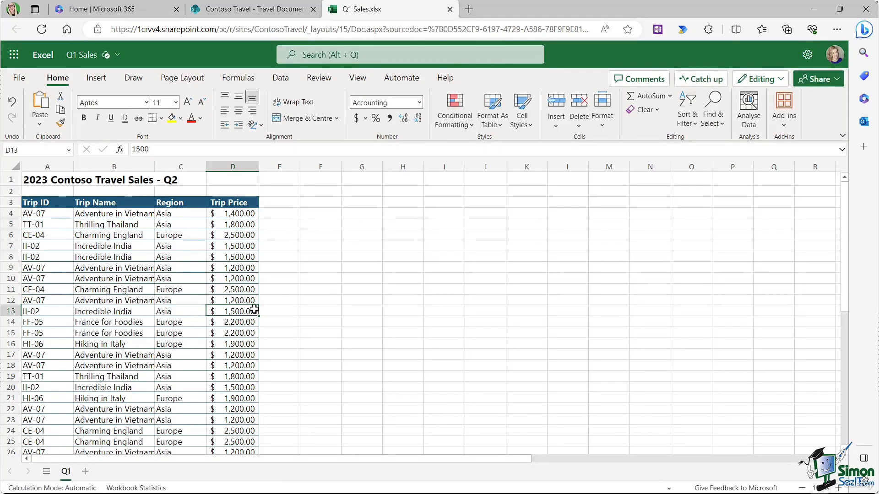
pyautogui.write('1200')
pyautogui.press('Return')
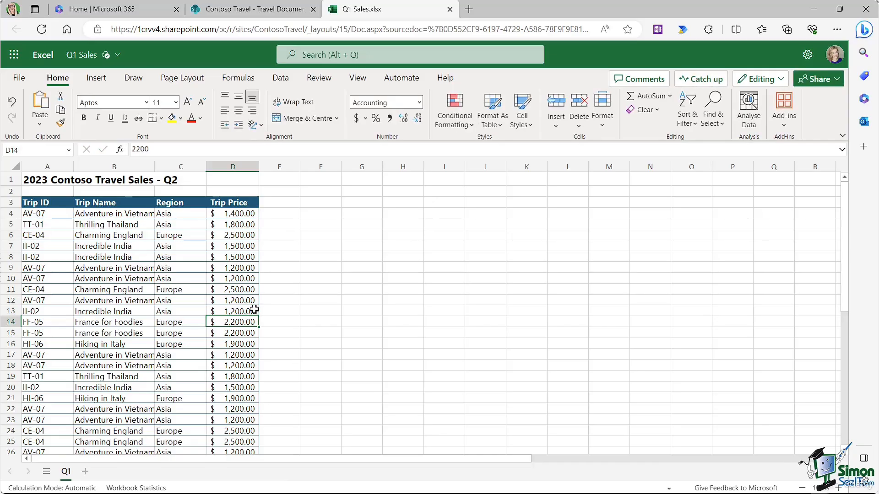
pyautogui.click(229, 366)
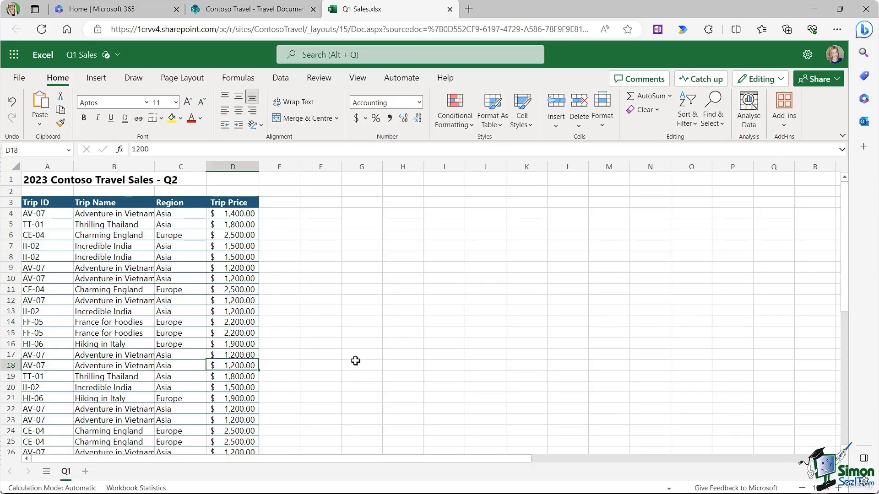
pyautogui.write('1000')
pyautogui.press('Return')
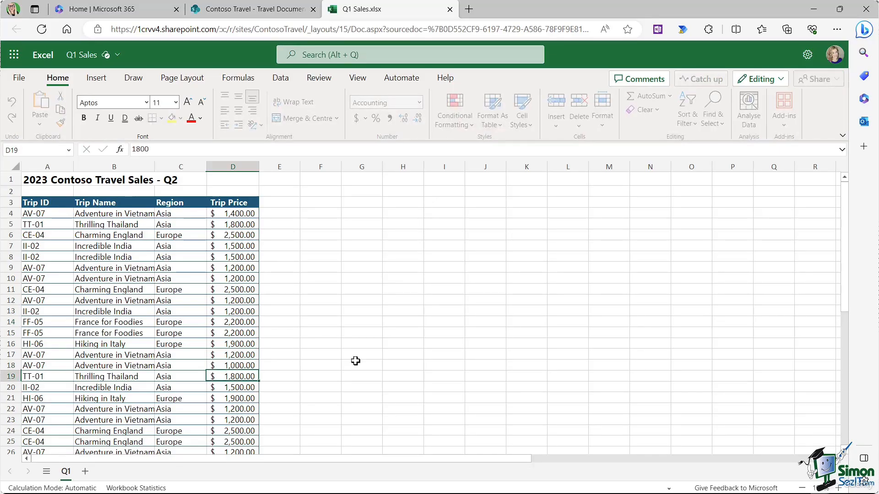
pyautogui.click(350, 258)
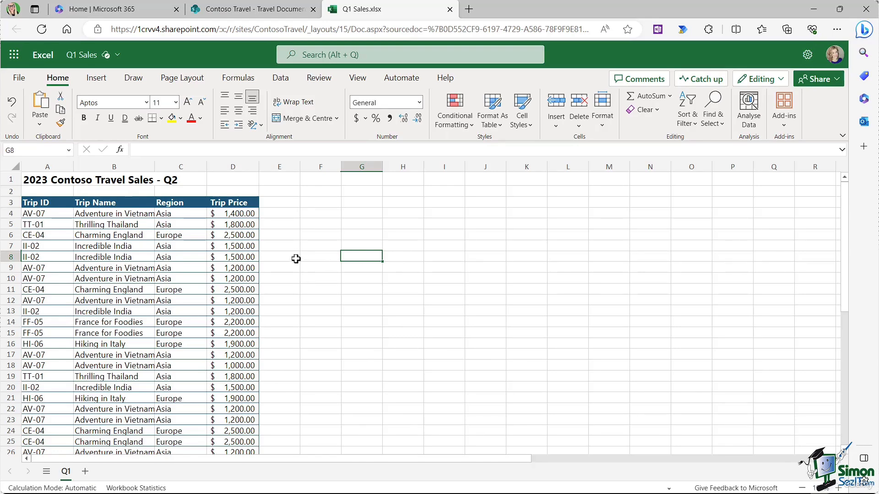
pyautogui.click(450, 10)
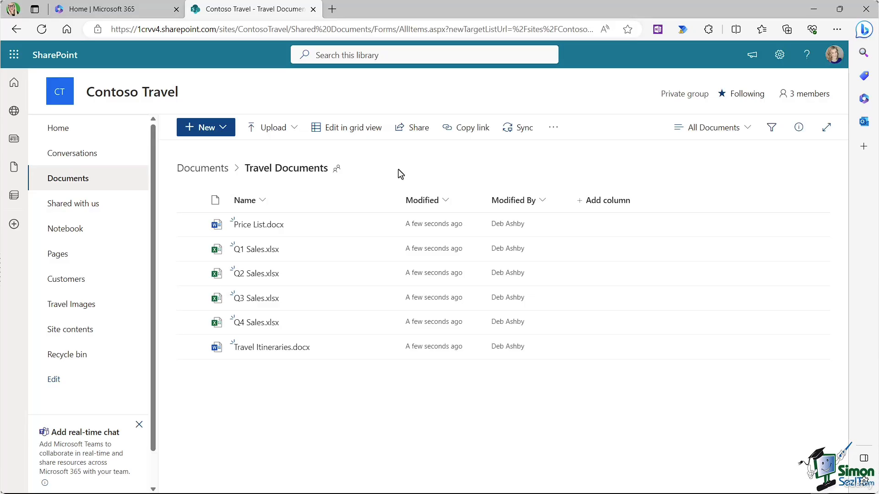
# Step: Restore Q1 Sales.xlsx to version 1.0 from its version history, confirming the replacement
pyautogui.moveTo(254, 251)
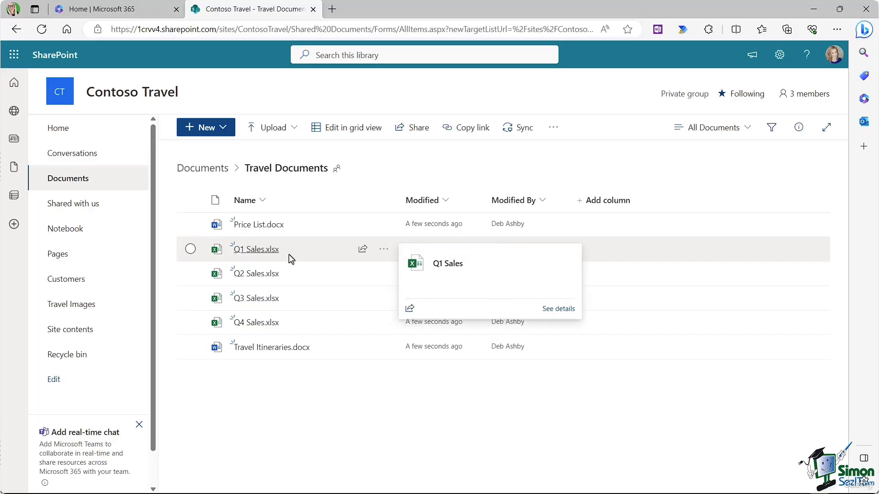
pyautogui.click(384, 249)
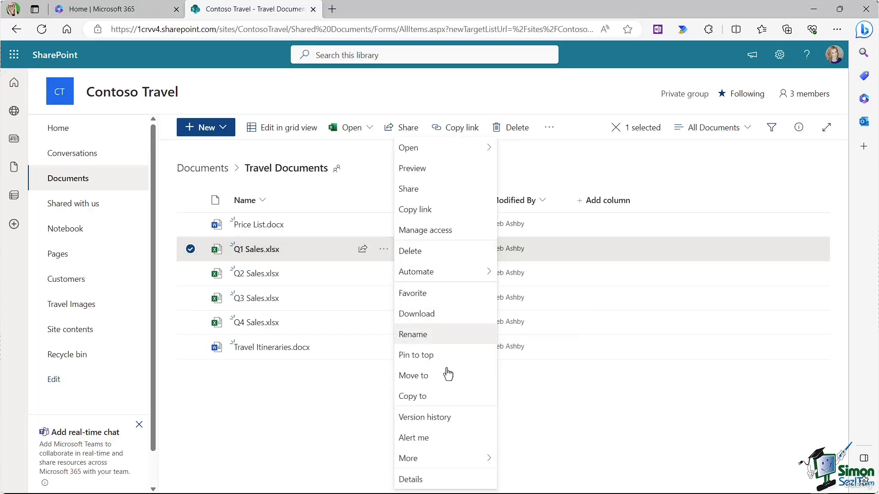
pyautogui.click(424, 417)
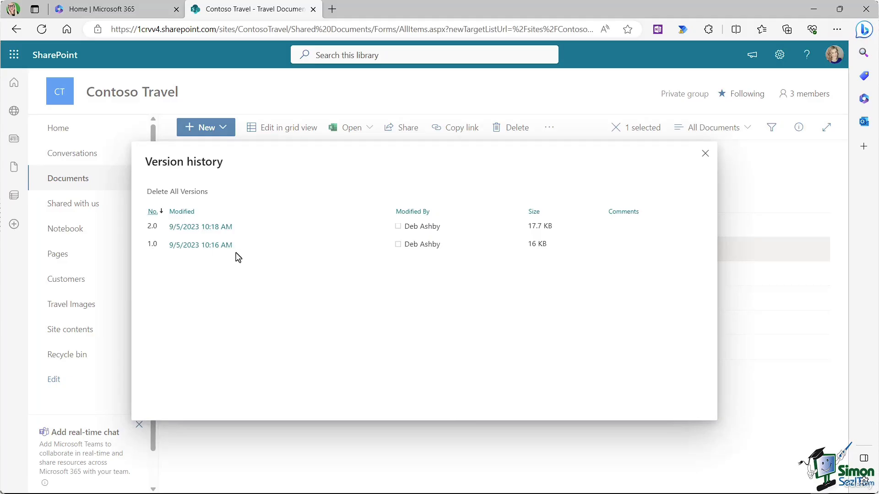
pyautogui.moveTo(205, 233)
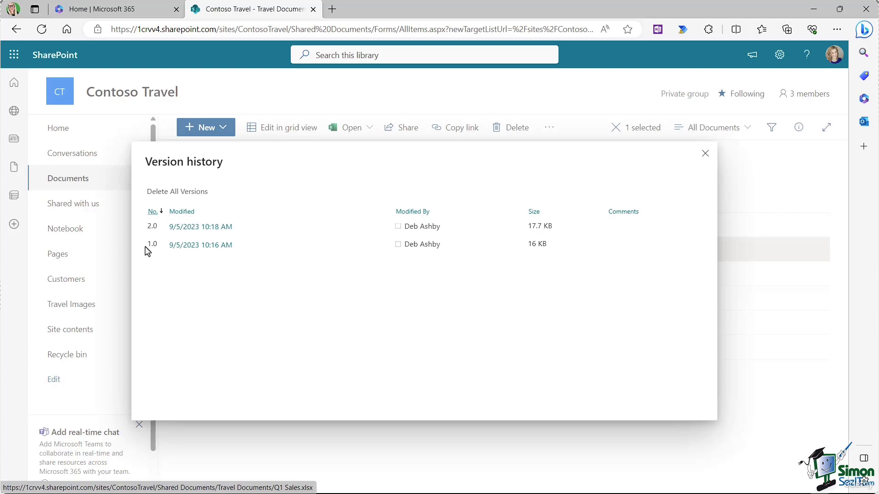
pyautogui.click(240, 245)
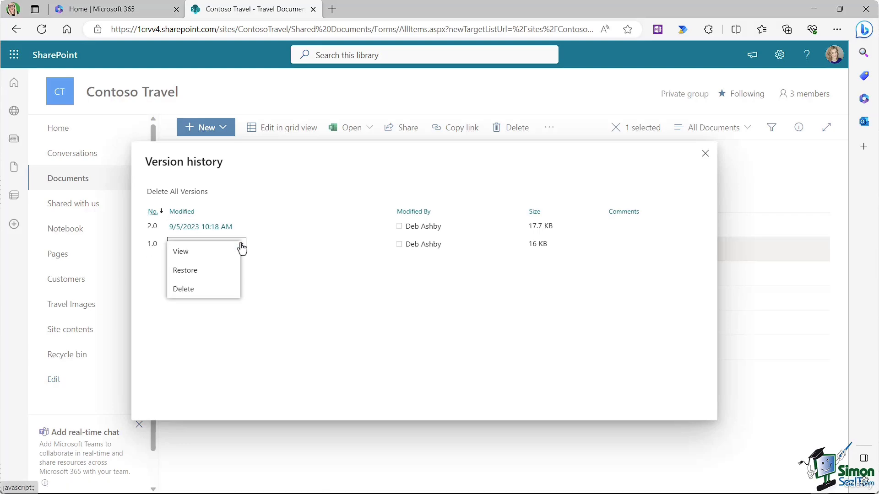
pyautogui.click(188, 271)
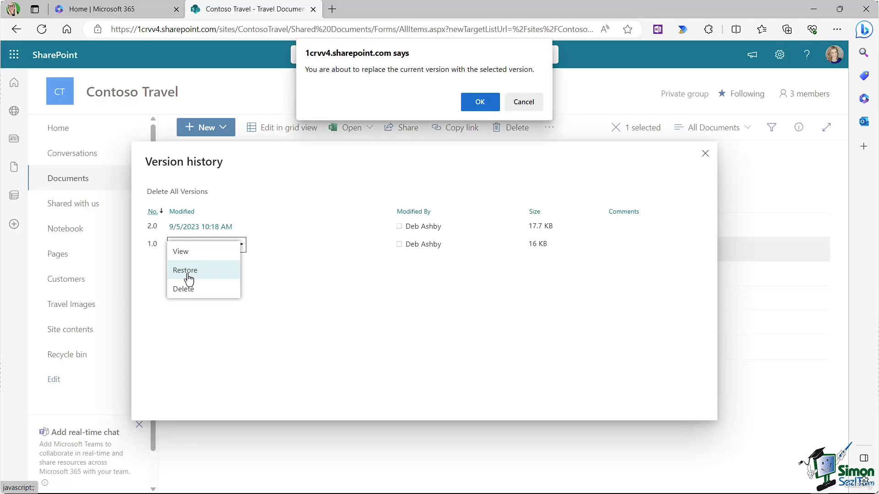
pyautogui.click(478, 105)
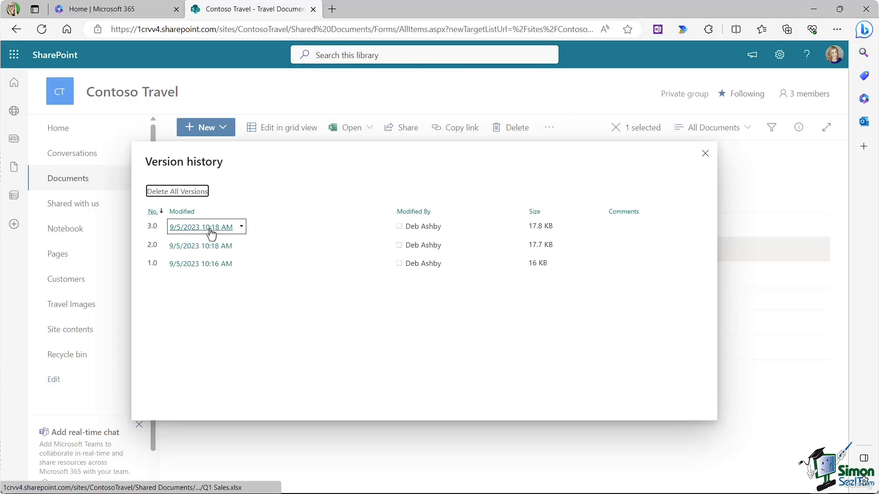
pyautogui.click(705, 154)
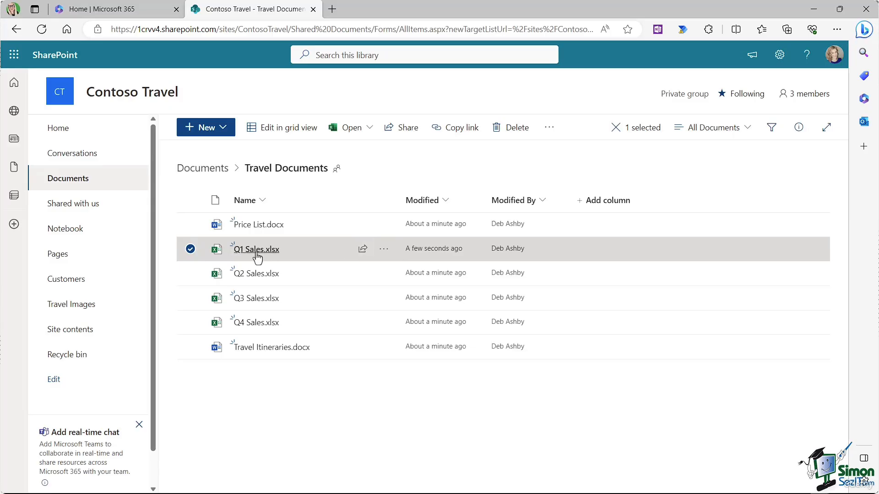
pyautogui.moveTo(256, 256)
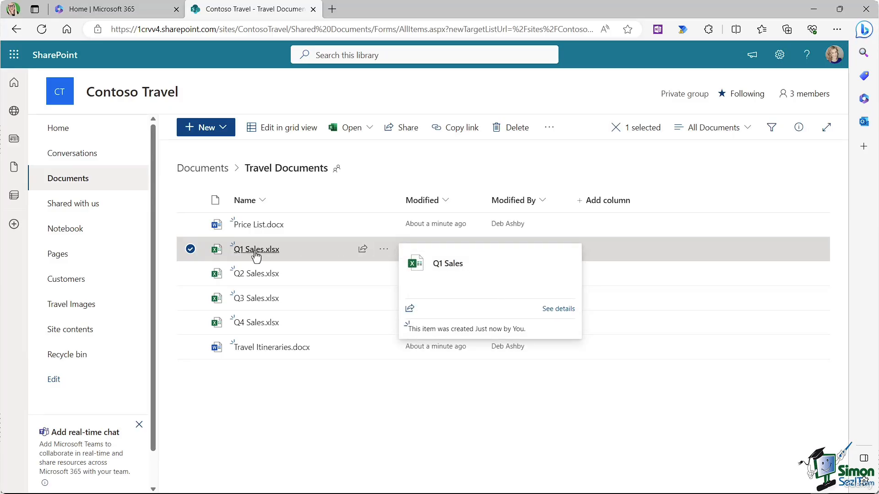
# Step: Add an alert on Travel Itineraries.docx for changes by someone else, sent as a daily summary
pyautogui.click(191, 251)
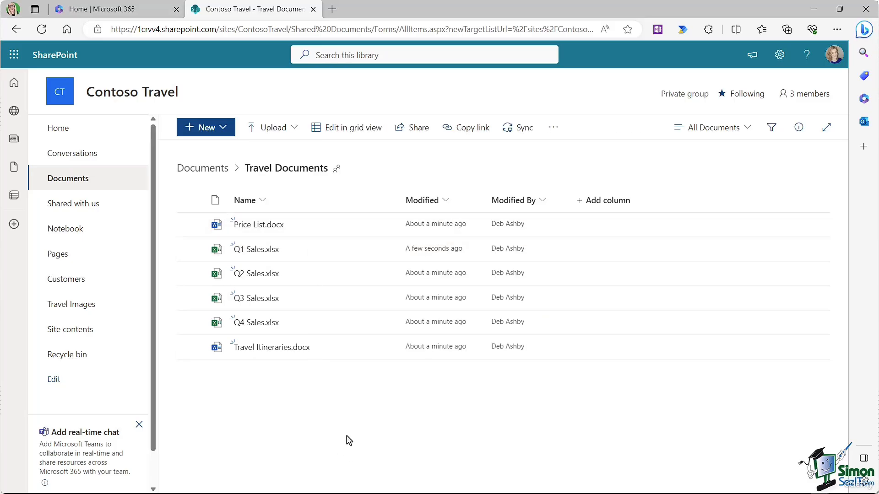
pyautogui.click(190, 348)
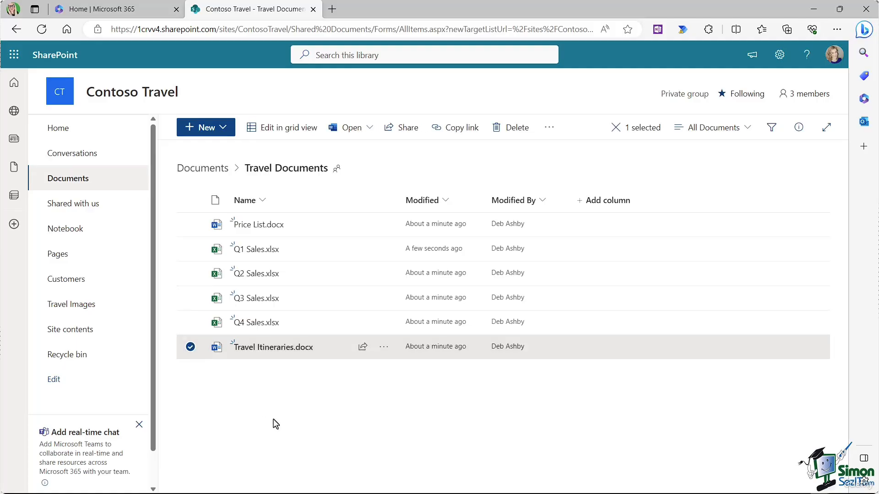
pyautogui.click(384, 351)
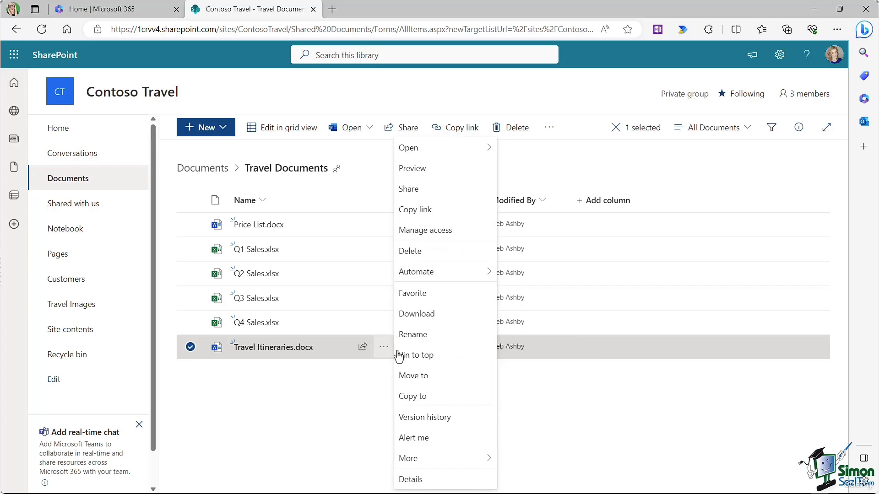
pyautogui.click(434, 439)
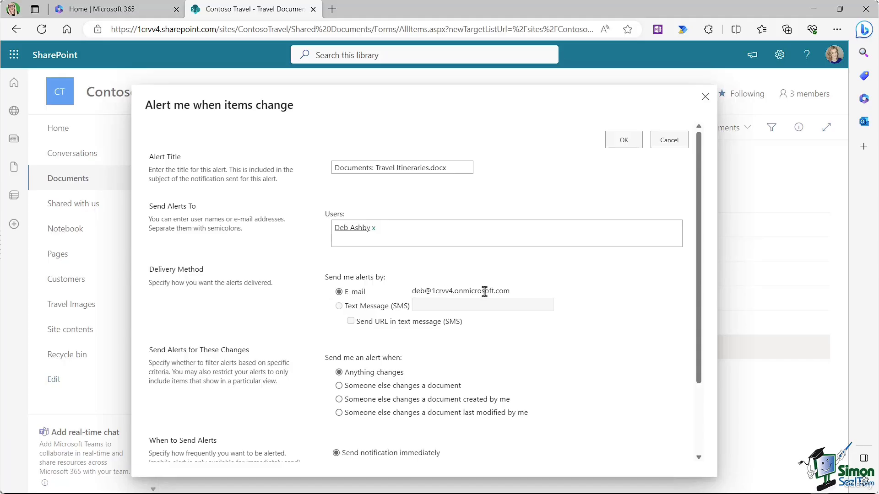
pyautogui.scroll(-1, 336, 295)
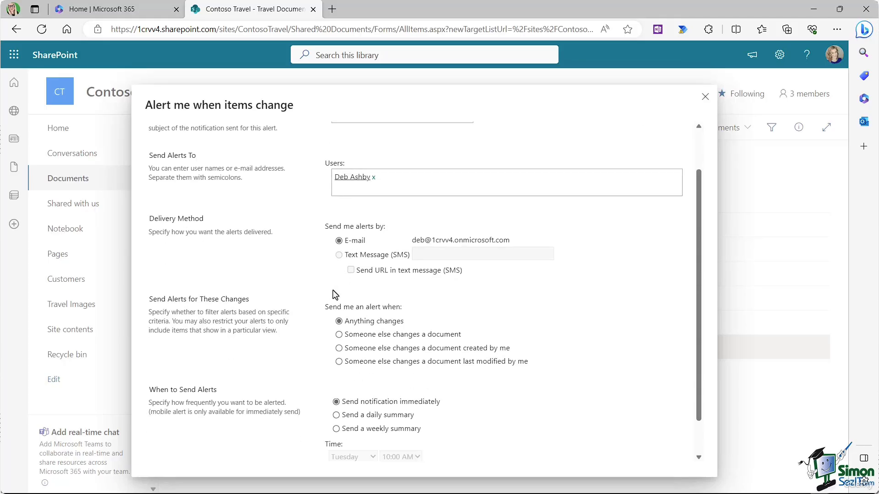
pyautogui.click(340, 335)
pyautogui.scroll(-1, 521, 316)
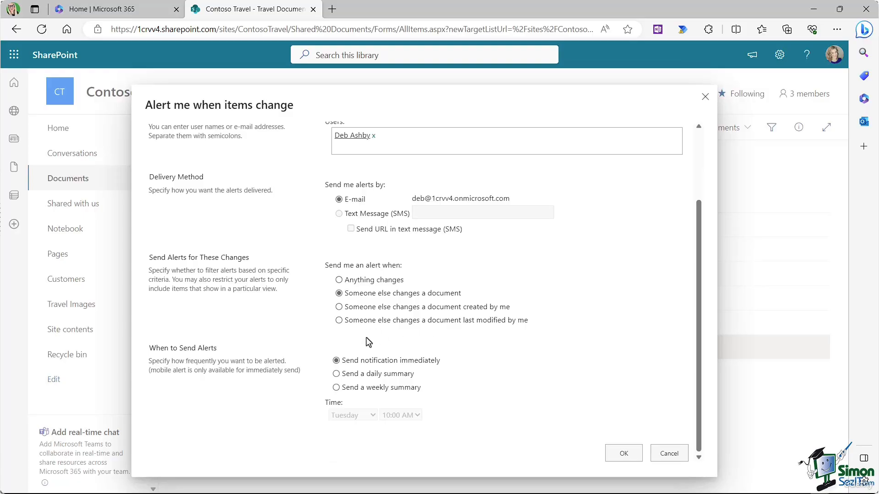
pyautogui.click(336, 374)
pyautogui.click(624, 454)
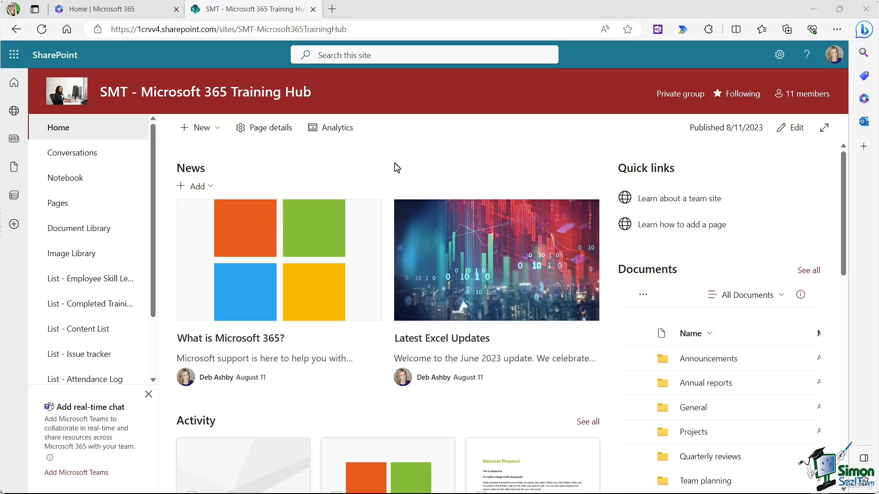
# Step: Choose Add an app from the Training Hub site's settings menu
pyautogui.click(779, 56)
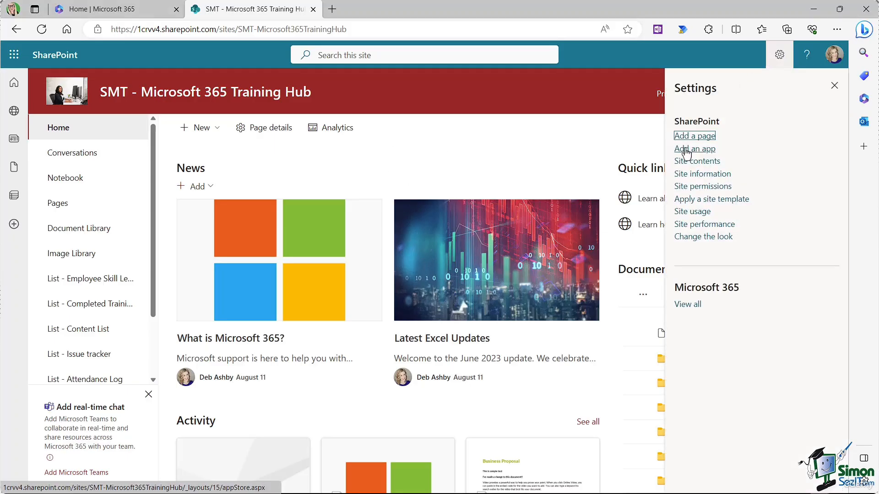
pyautogui.click(686, 150)
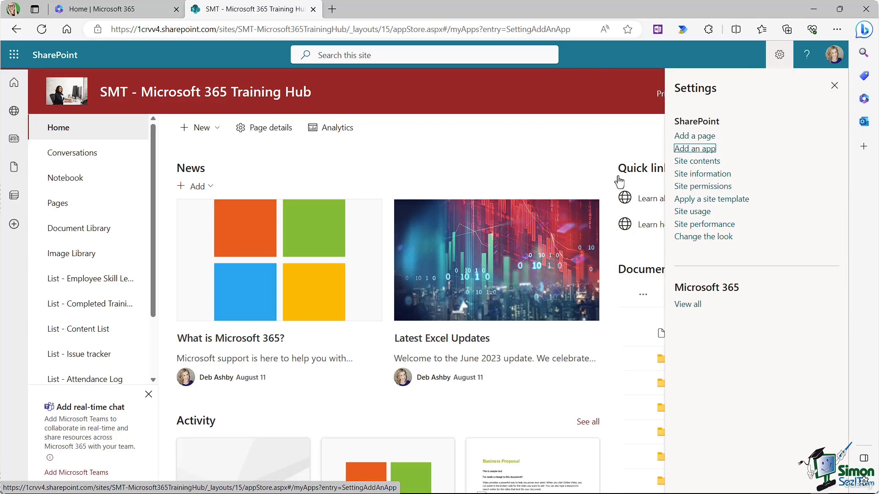
# Step: Search the site's apps for 'discuss', then switch to the classic list of built-in apps
pyautogui.scroll(-5, 441, 238)
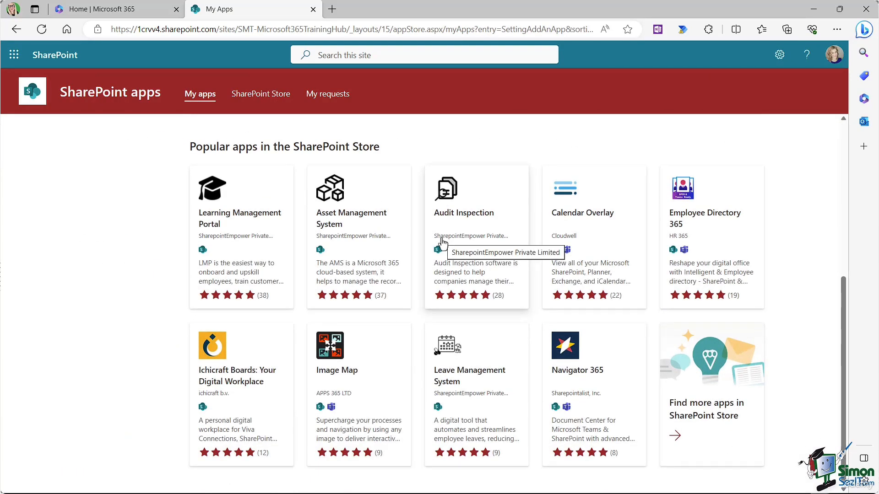
pyautogui.scroll(5, 444, 244)
pyautogui.click(606, 158)
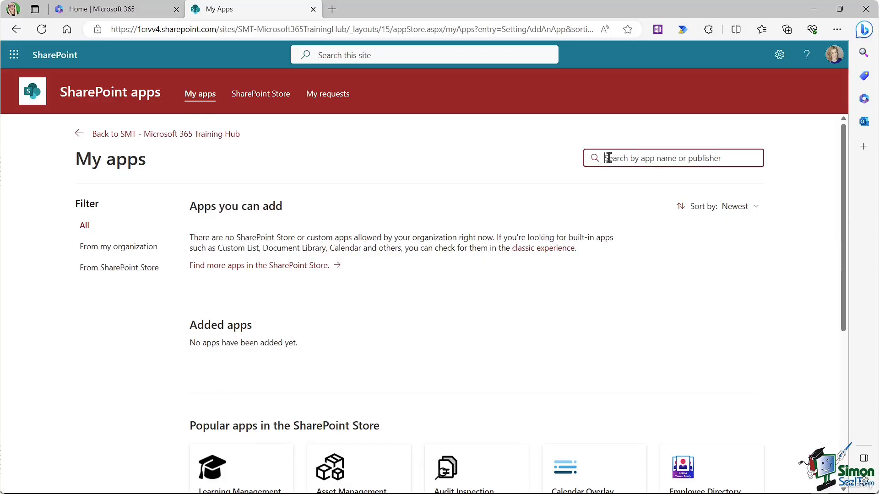
pyautogui.write('di')
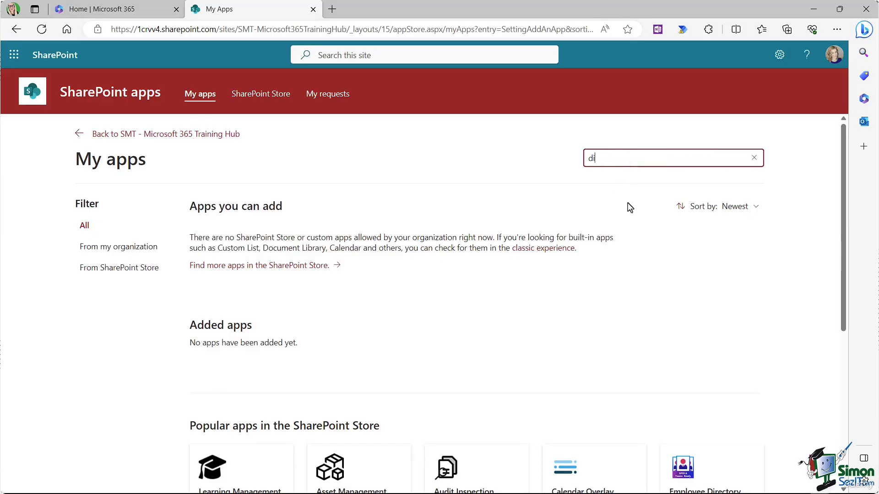
pyautogui.write('scussion')
pyautogui.press('Return')
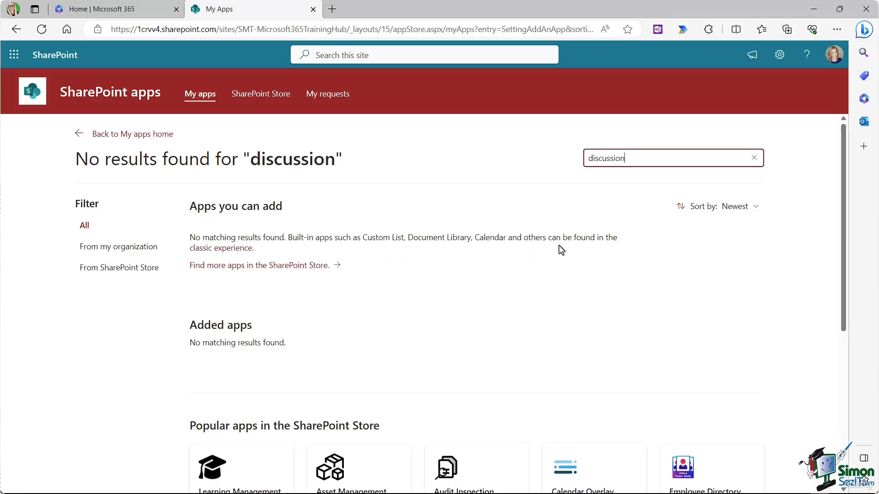
pyautogui.click(230, 251)
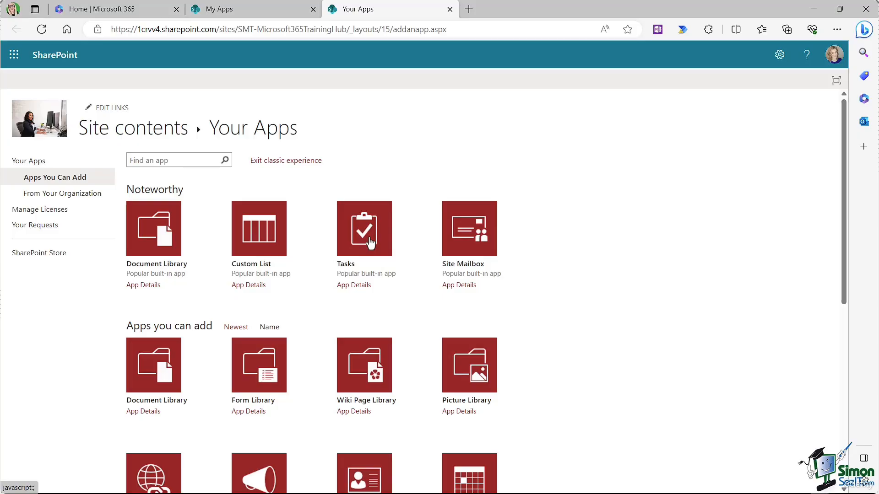
# Step: Add a Discussion Board app named Training Team Discussion Board
pyautogui.scroll(-6, 370, 244)
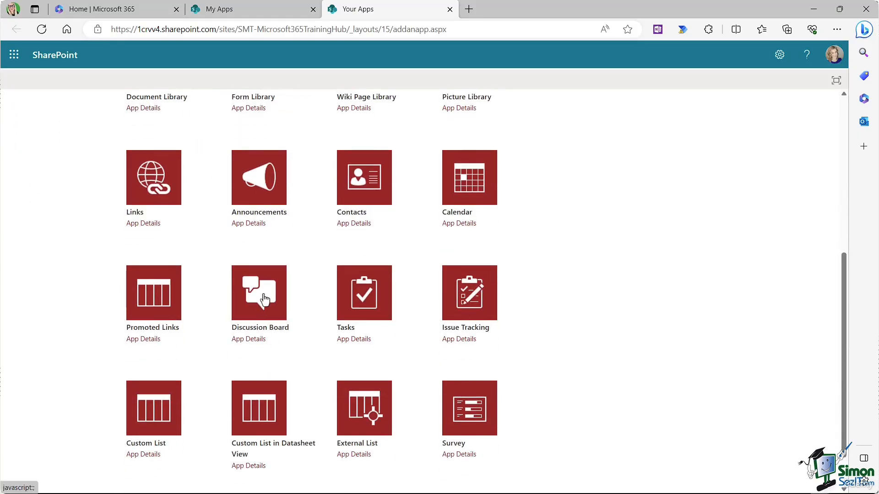
pyautogui.click(265, 300)
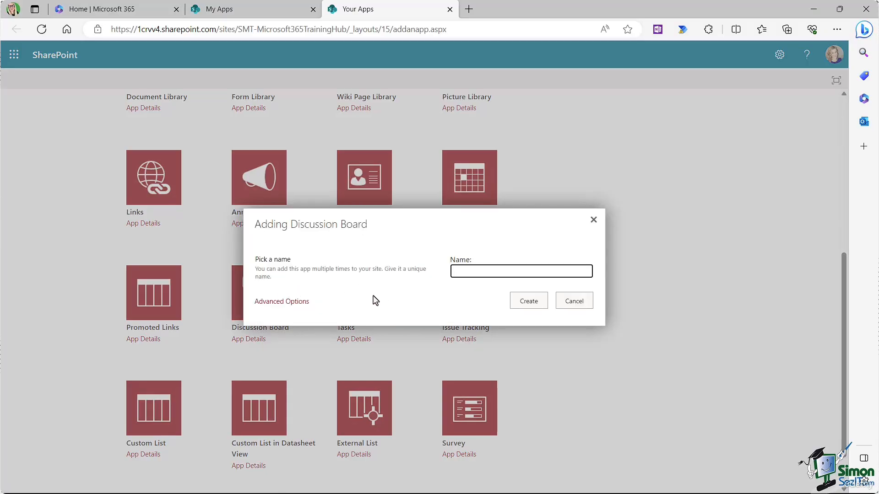
pyautogui.write('Training Team Discussion Board')
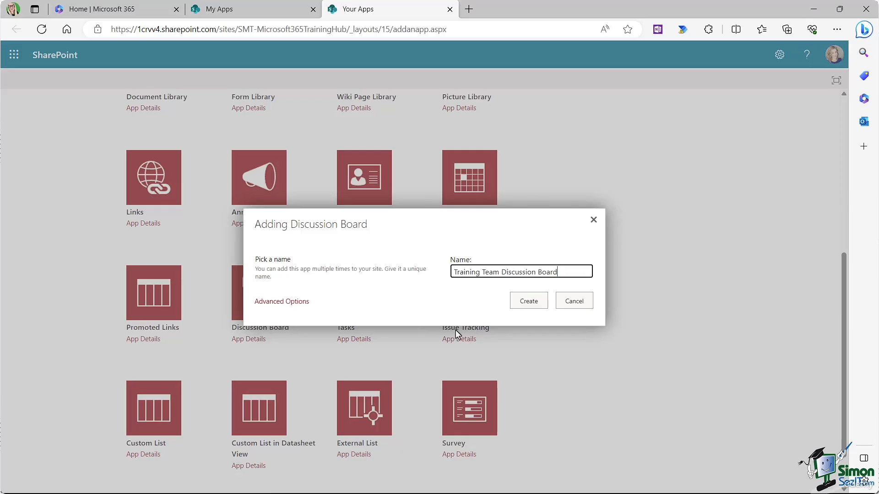
pyautogui.click(530, 301)
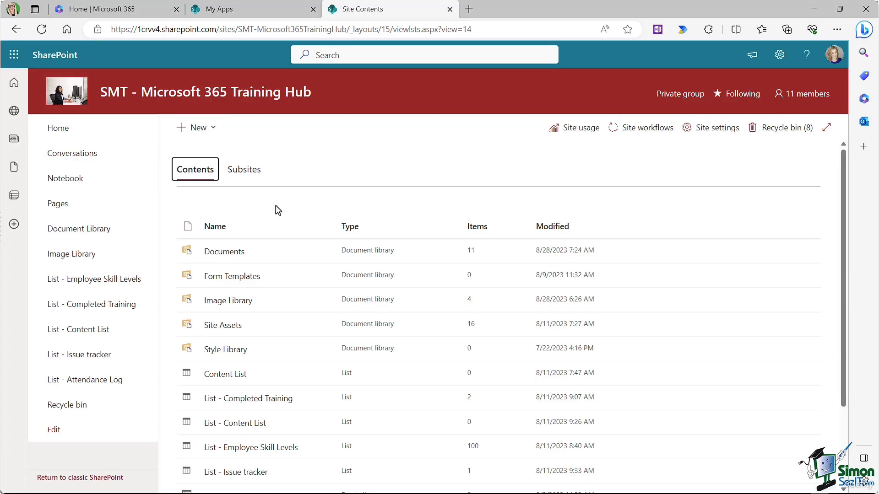
# Step: Post the question 'Feedback on Training' asking 'How do you think training is going so far?'
pyautogui.scroll(-3, 276, 209)
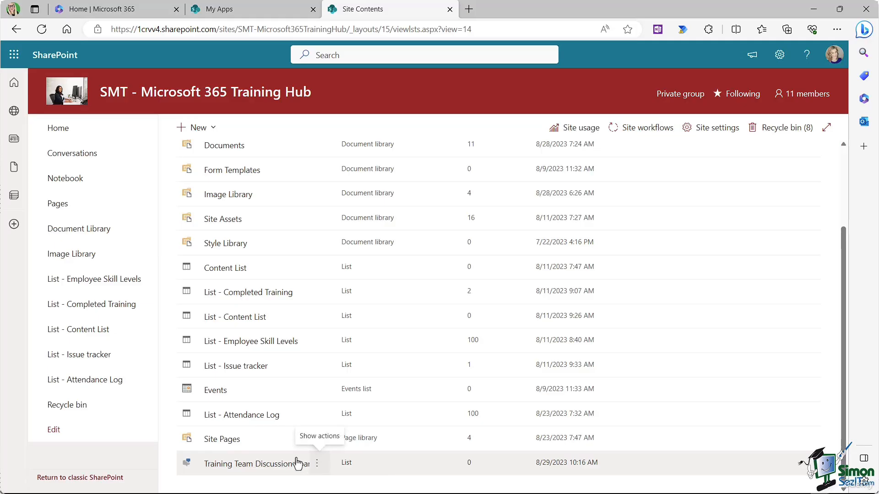
pyautogui.click(270, 464)
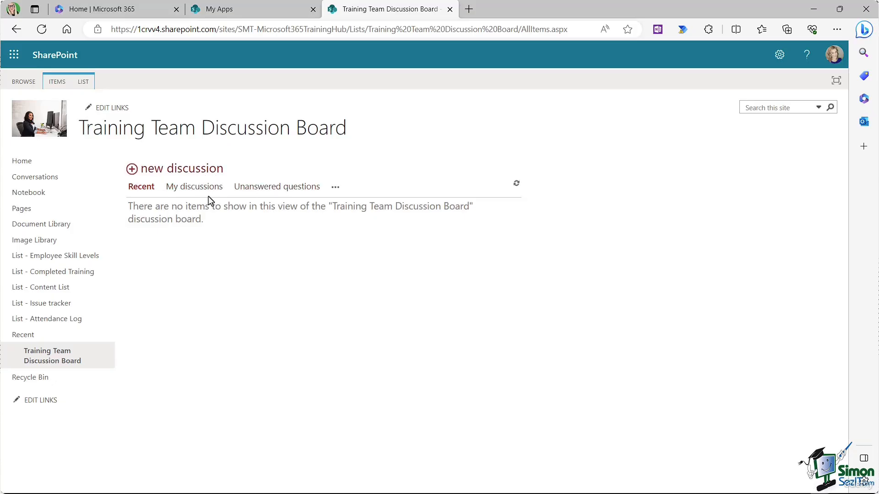
pyautogui.click(132, 172)
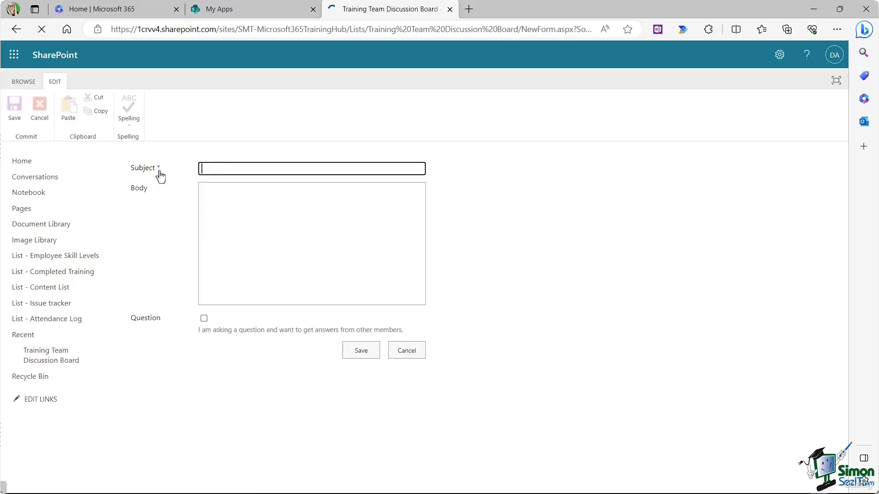
pyautogui.write('Feedback on Training')
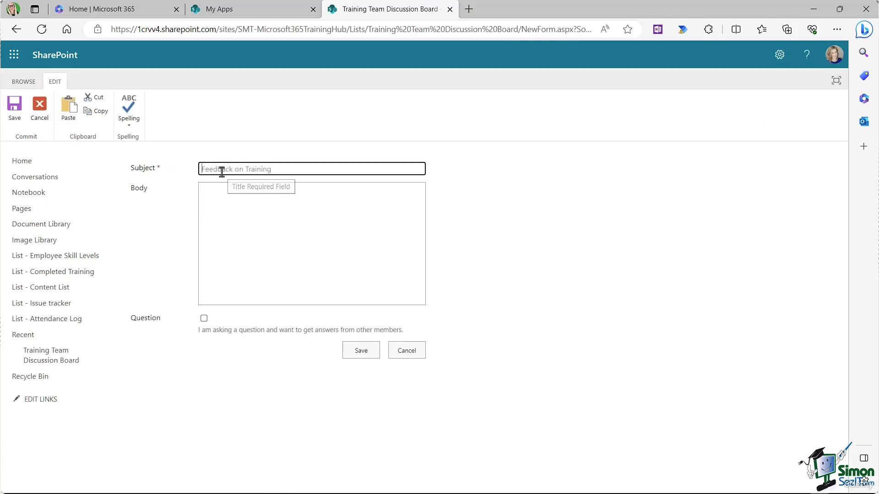
pyautogui.click(203, 189)
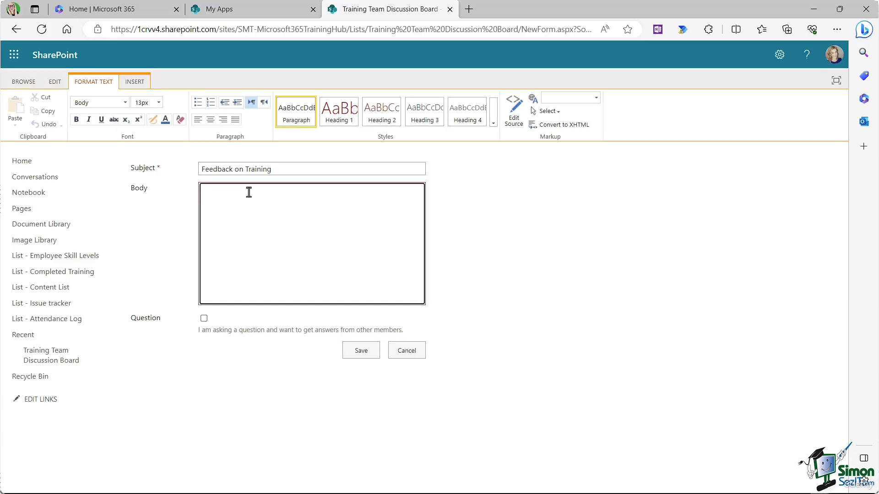
pyautogui.click(203, 319)
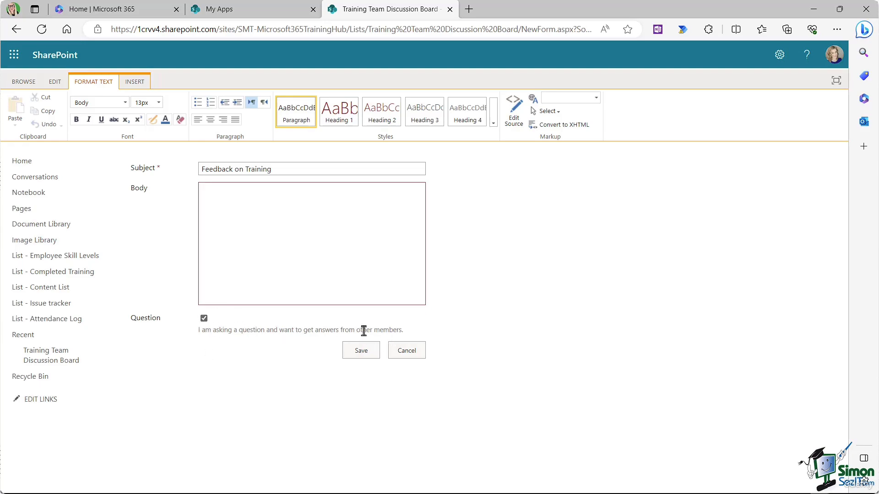
pyautogui.click(214, 192)
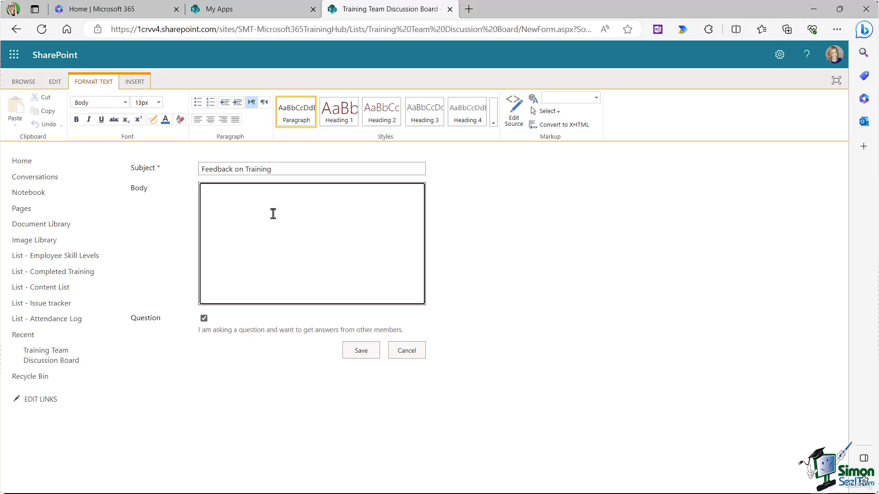
pyautogui.write('How do you think training is going so far?')
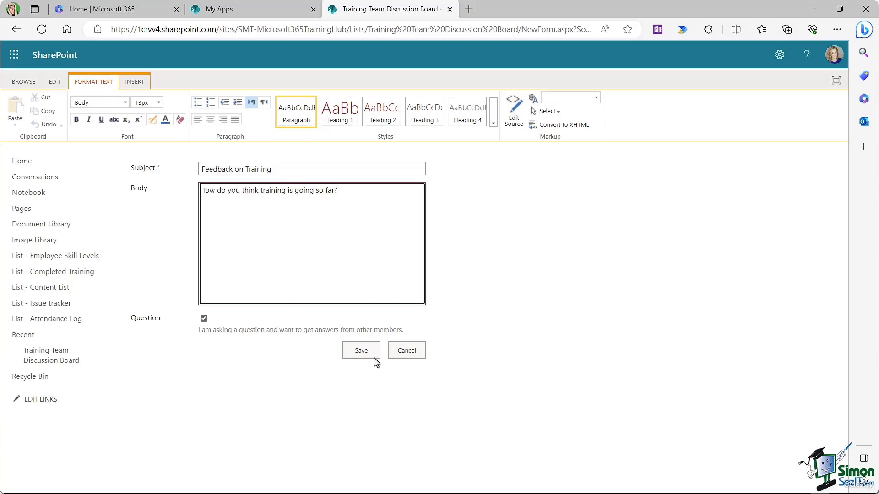
pyautogui.click(362, 351)
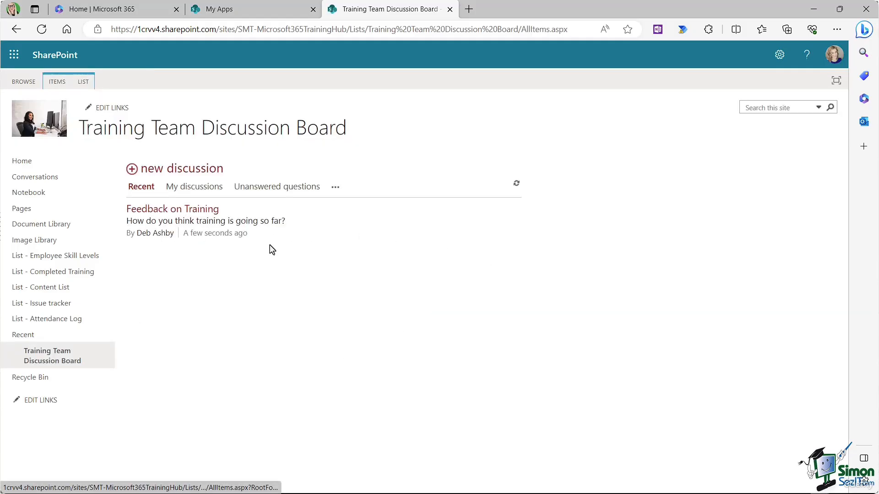
# Step: Filter the board by My discussions and Unanswered questions, then open the Feedback on Training thread
pyautogui.click(193, 191)
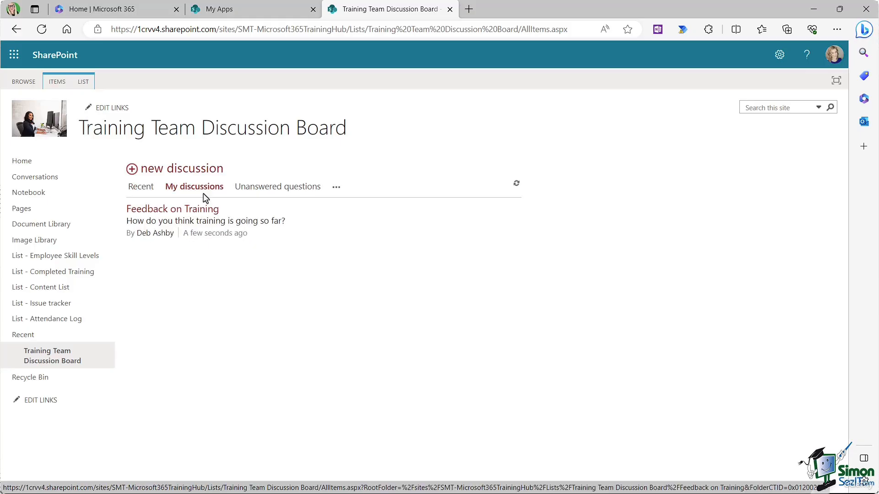
pyautogui.click(285, 193)
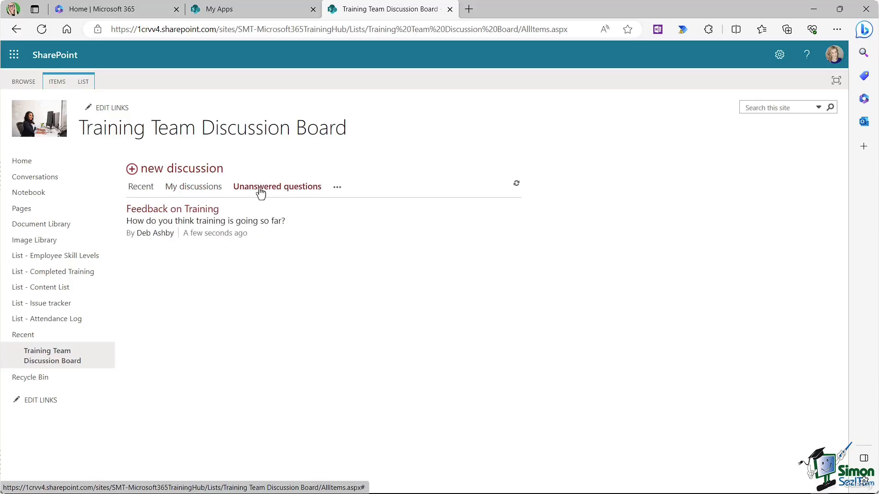
pyautogui.click(170, 213)
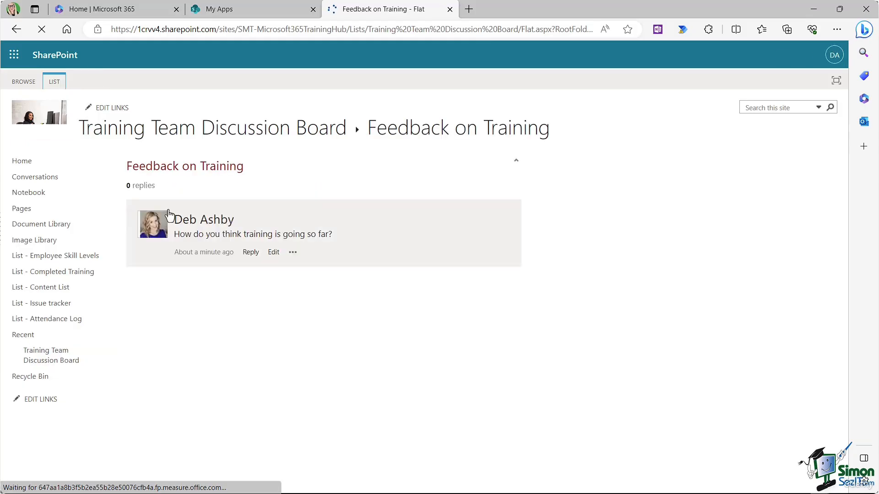
# Step: Post the reply 'Good so far!' to the Feedback on Training discussion
pyautogui.click(250, 254)
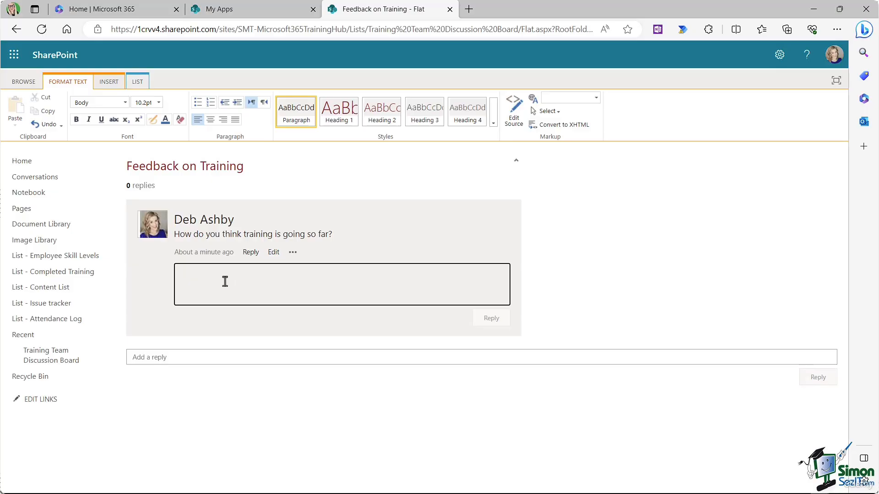
pyautogui.write('Good so far!')
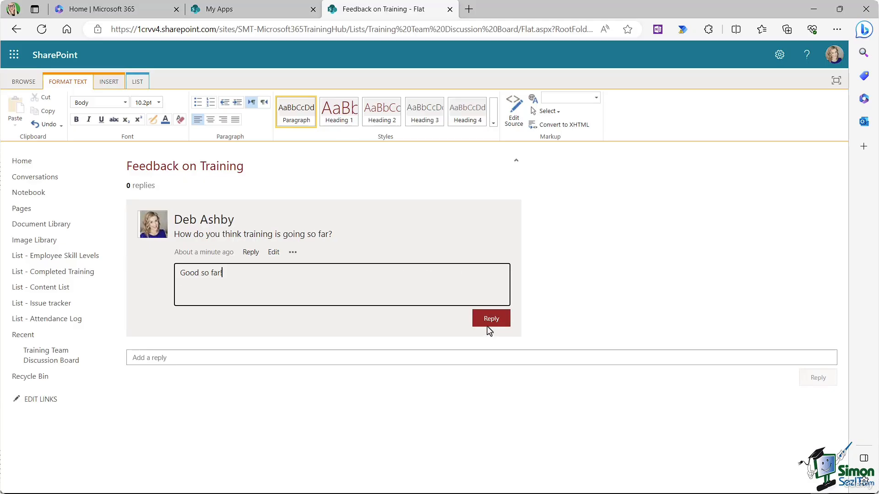
pyautogui.click(488, 323)
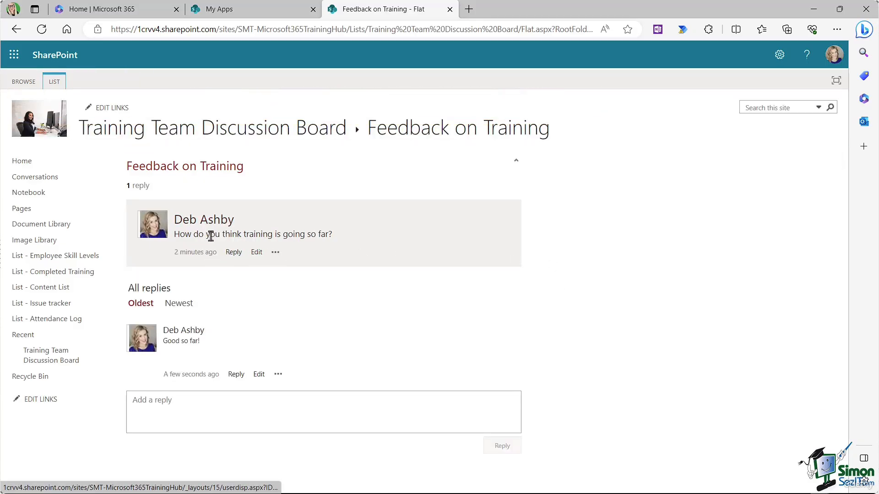
# Step: Check the post's extra actions menu, return to the discussion board, and close its tab
pyautogui.click(275, 254)
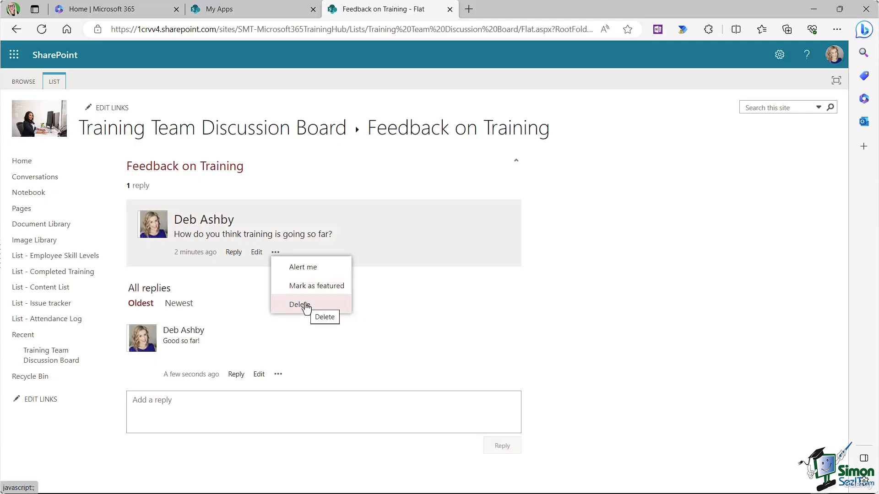
pyautogui.click(334, 167)
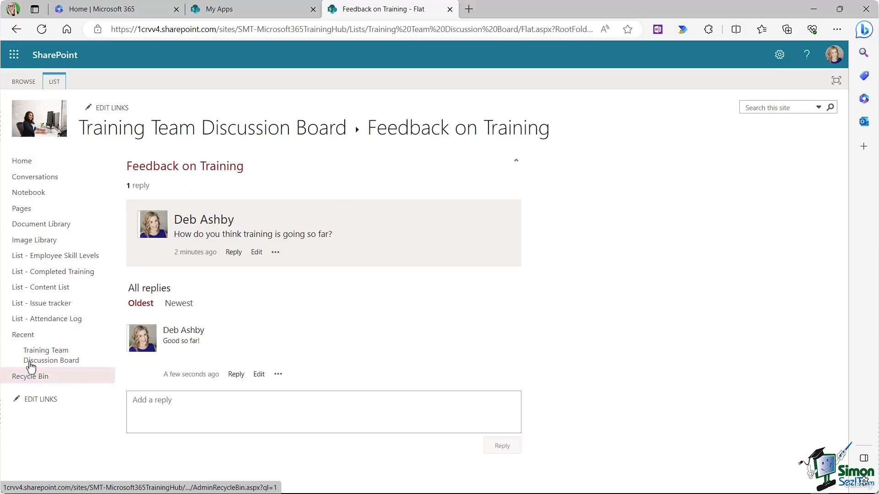
pyautogui.click(47, 357)
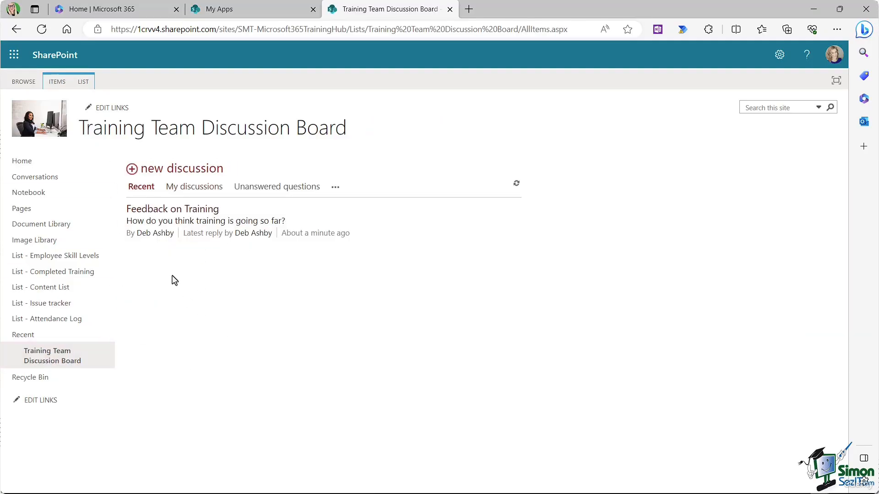
pyautogui.click(450, 9)
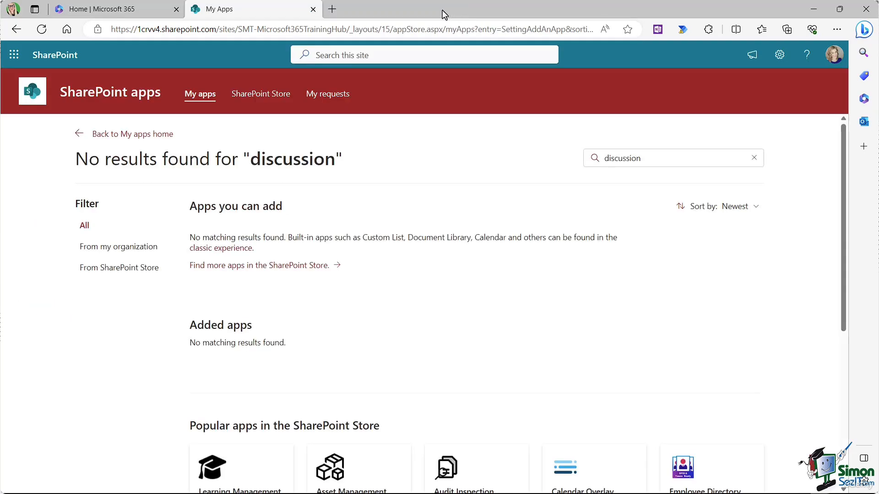
# Step: Set Quick Launch to Yes for the Training Team Discussion Board and open it from the new link
pyautogui.click(82, 138)
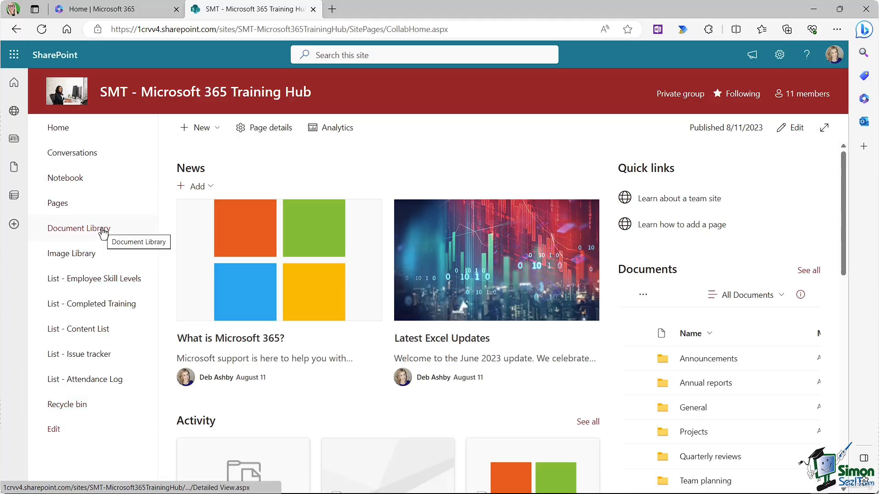
pyautogui.click(780, 58)
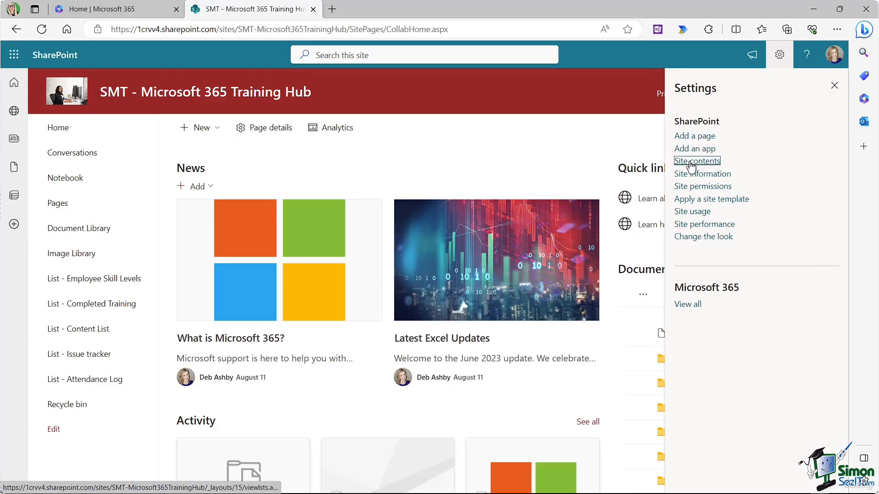
pyautogui.click(697, 161)
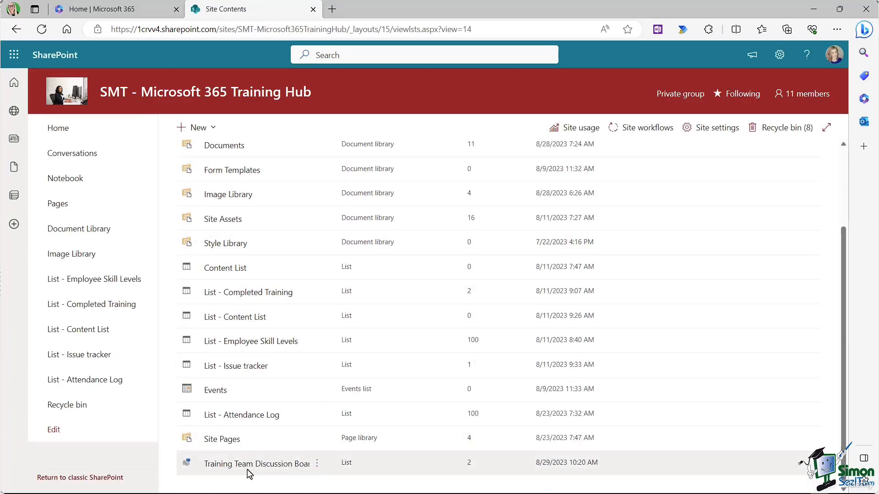
pyautogui.click(318, 464)
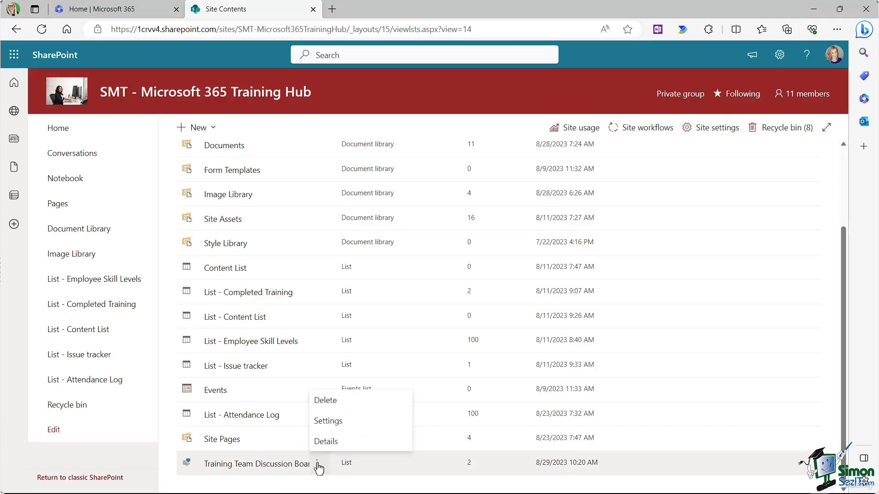
pyautogui.click(326, 422)
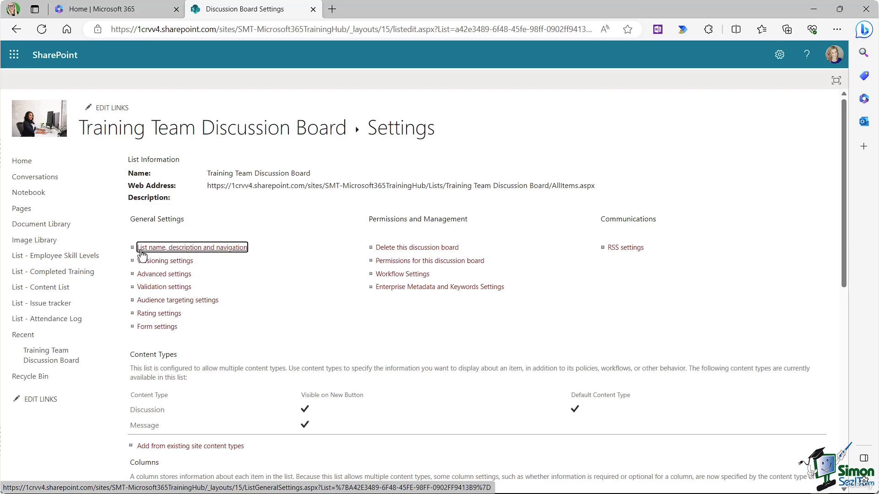
pyautogui.click(196, 251)
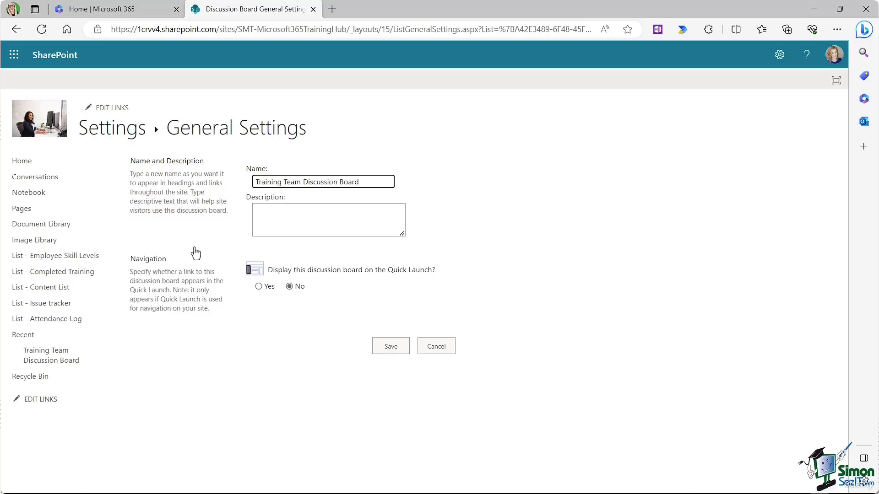
pyautogui.click(258, 287)
pyautogui.click(390, 349)
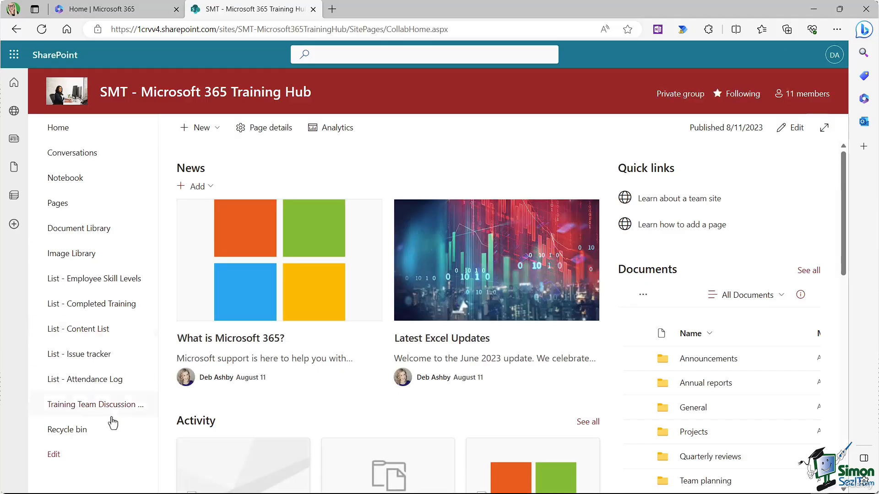
pyautogui.click(87, 405)
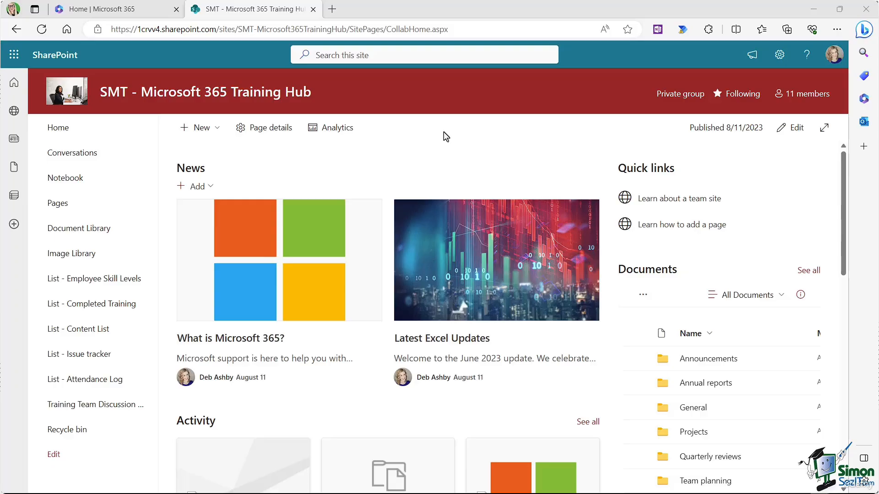
# Step: Launch Outlook from the app launcher and start a New group from the folder pane
pyautogui.click(15, 55)
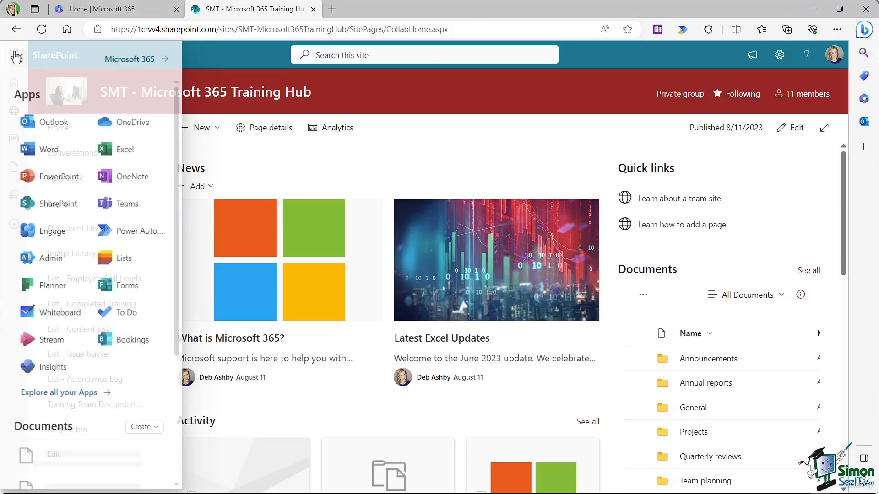
pyautogui.click(52, 130)
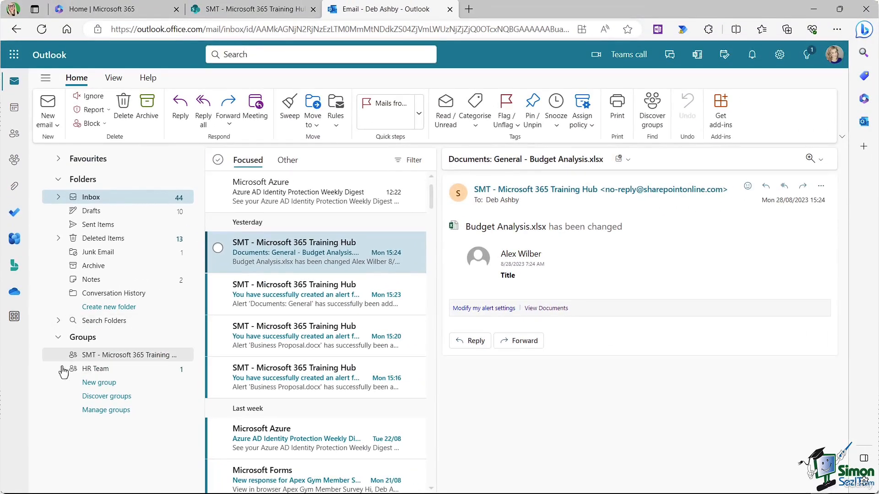
pyautogui.click(99, 384)
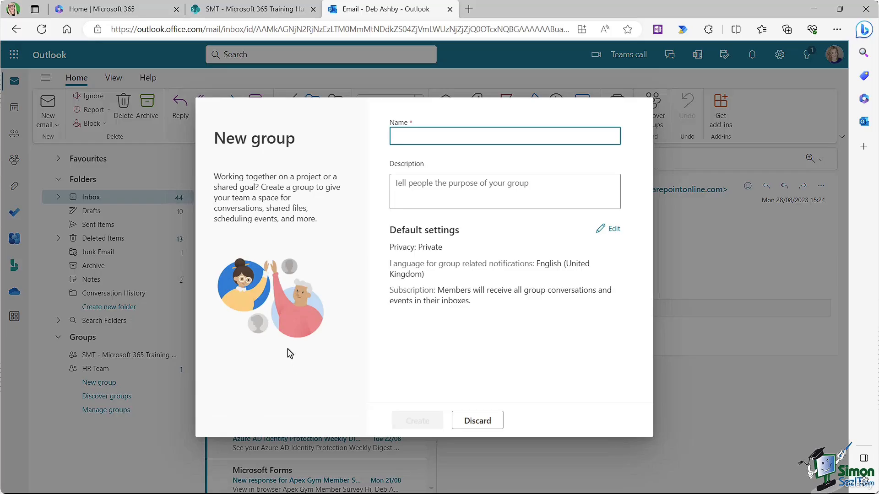
# Step: Name the new group 'Project Indigo' and keep its privacy at Private under default settings
pyautogui.write('Pro')
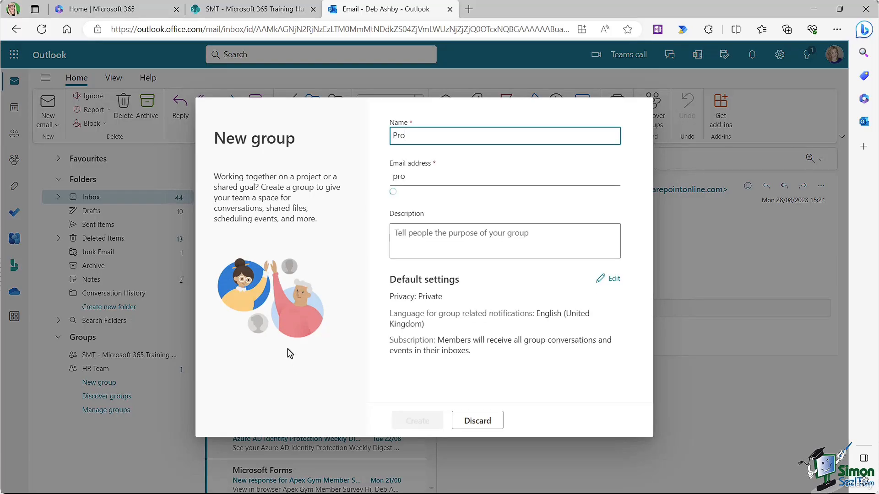
pyautogui.write('ject Indigo')
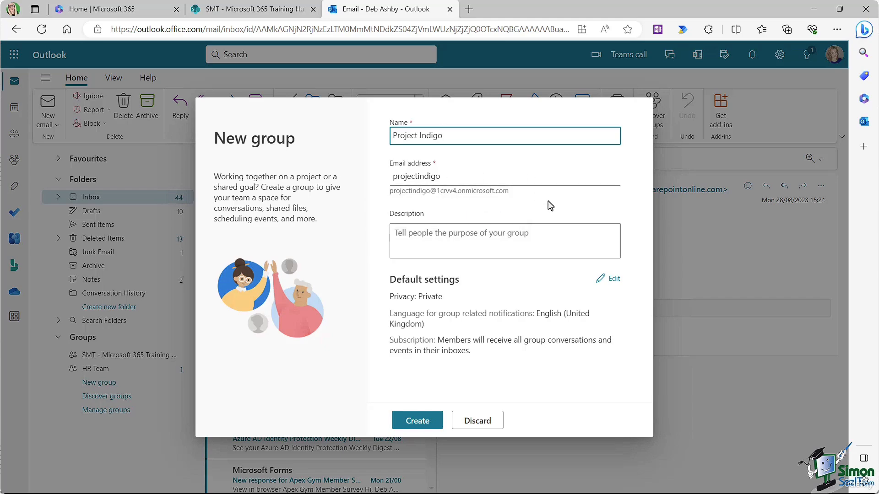
pyautogui.click(393, 235)
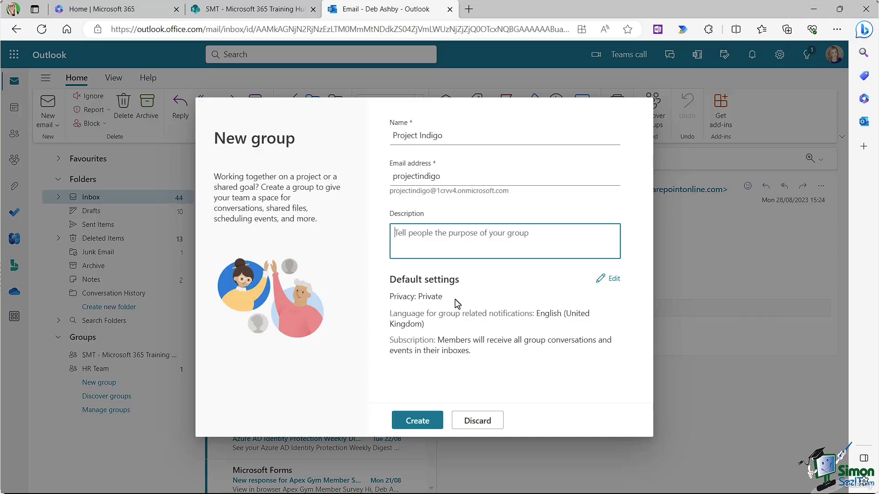
pyautogui.click(610, 279)
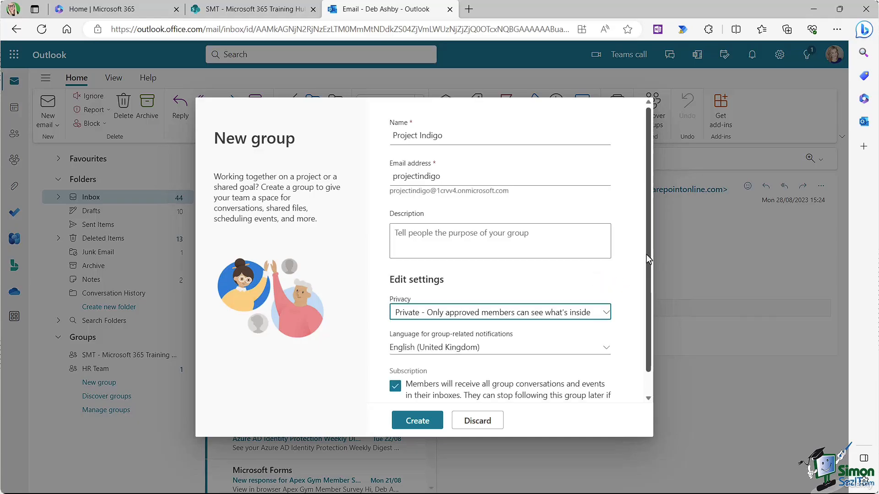
pyautogui.scroll(-1, 616, 286)
pyautogui.click(605, 289)
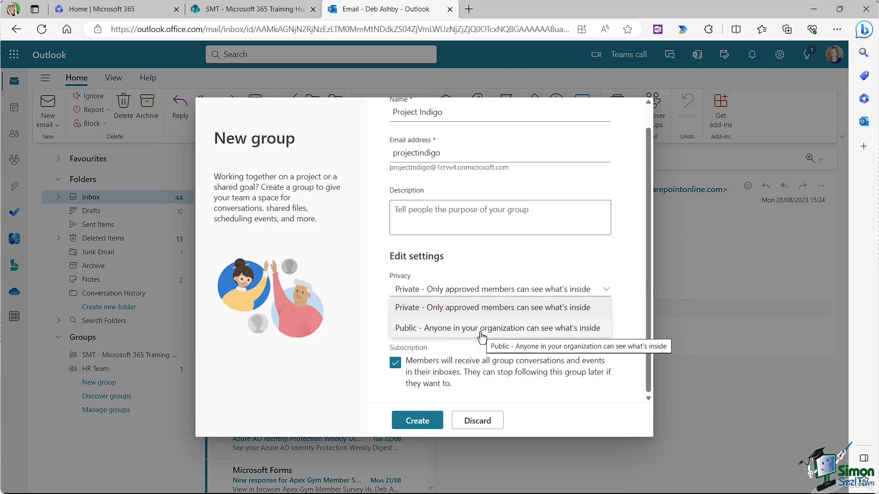
pyautogui.click(477, 307)
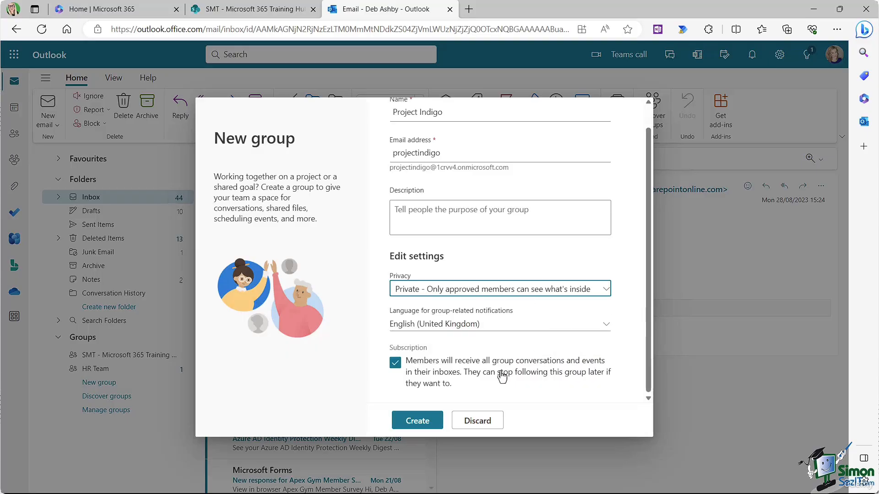
# Step: Create the Project Indigo group and add five suggested colleagues as members
pyautogui.click(419, 424)
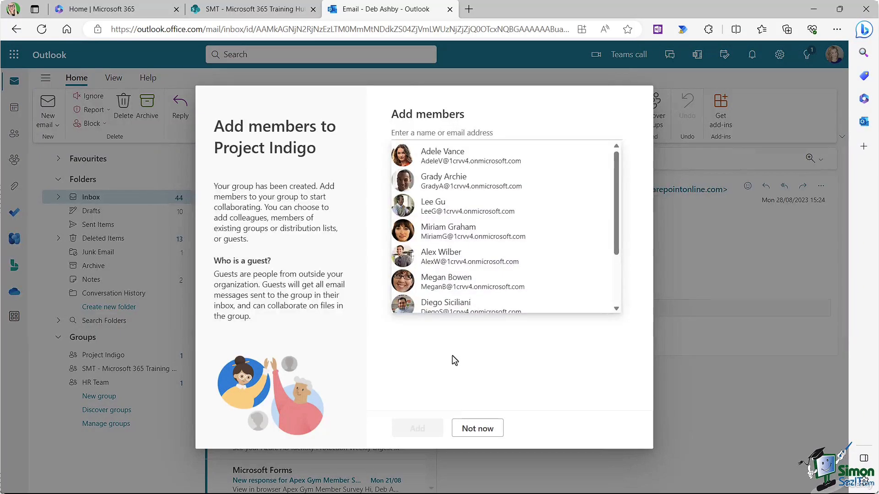
pyautogui.click(439, 161)
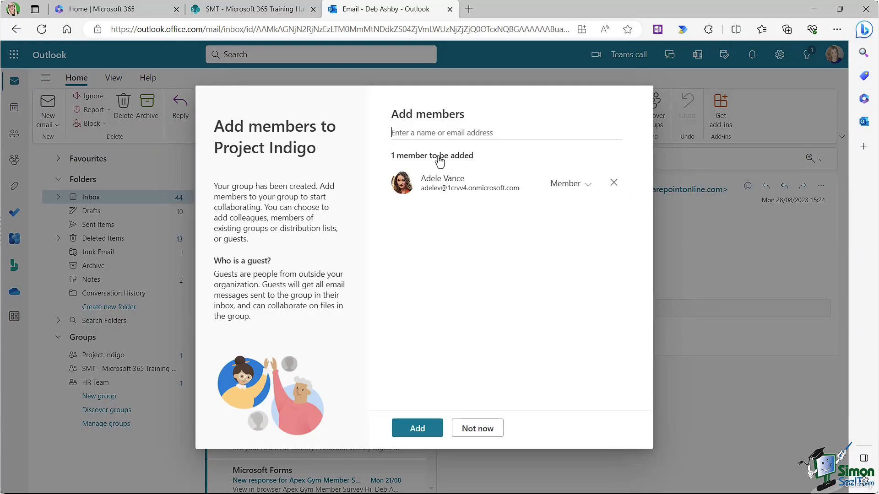
pyautogui.click(432, 132)
pyautogui.click(452, 184)
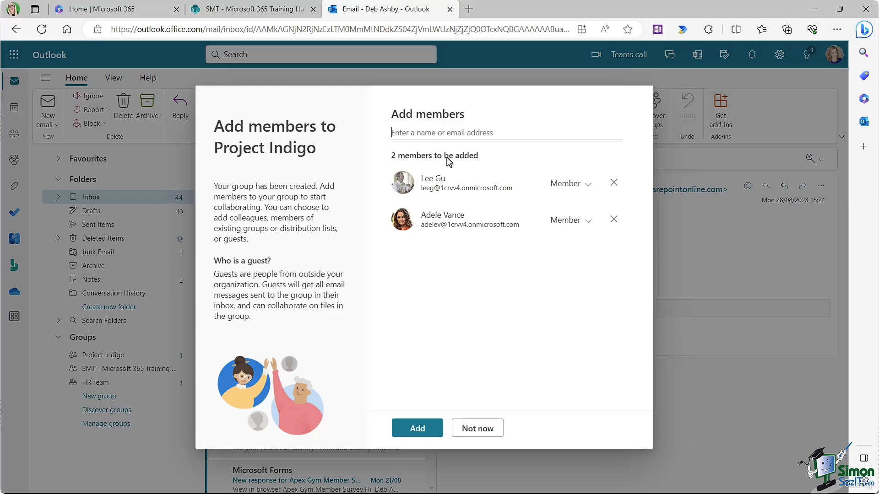
pyautogui.click(438, 133)
pyautogui.click(449, 157)
pyautogui.click(435, 134)
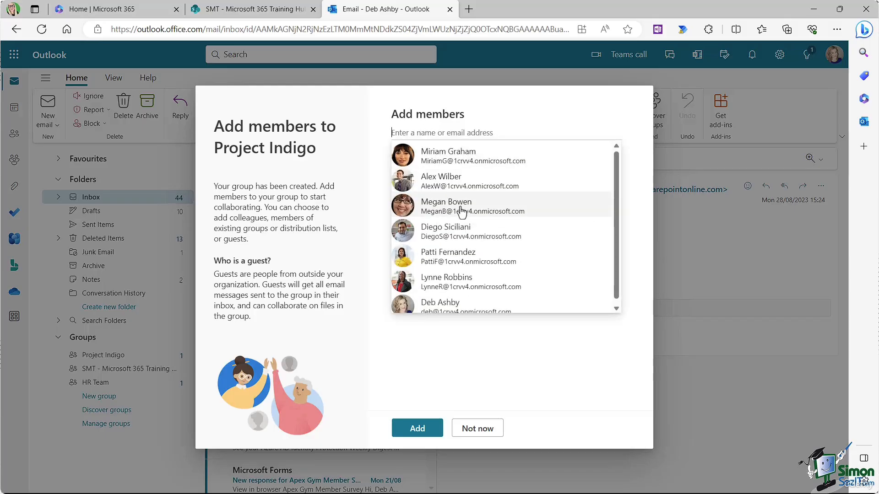
pyautogui.click(439, 182)
pyautogui.click(432, 134)
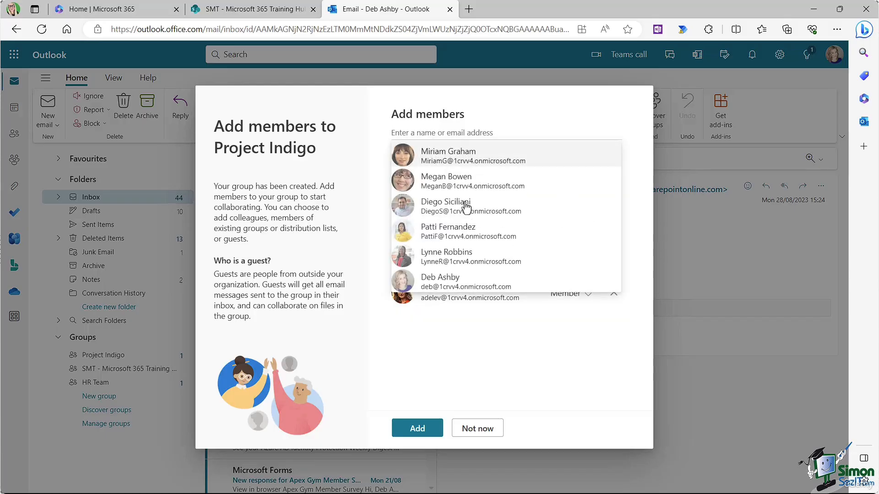
pyautogui.click(454, 236)
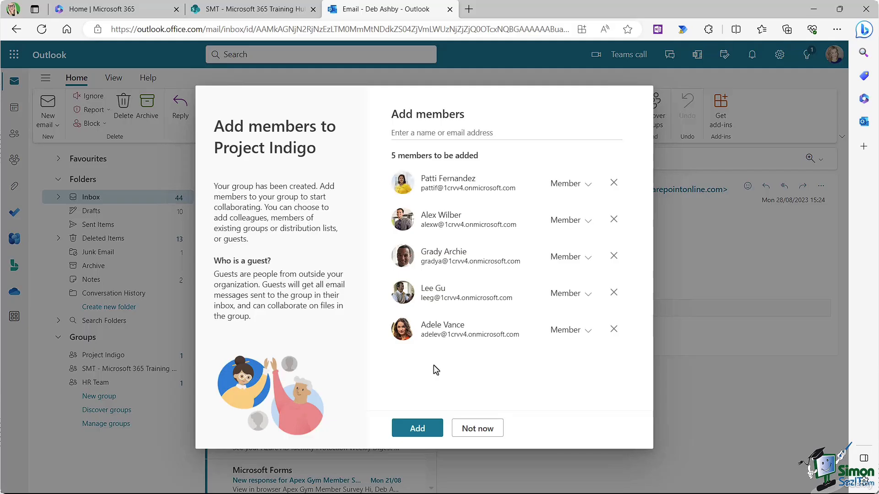
pyautogui.click(425, 431)
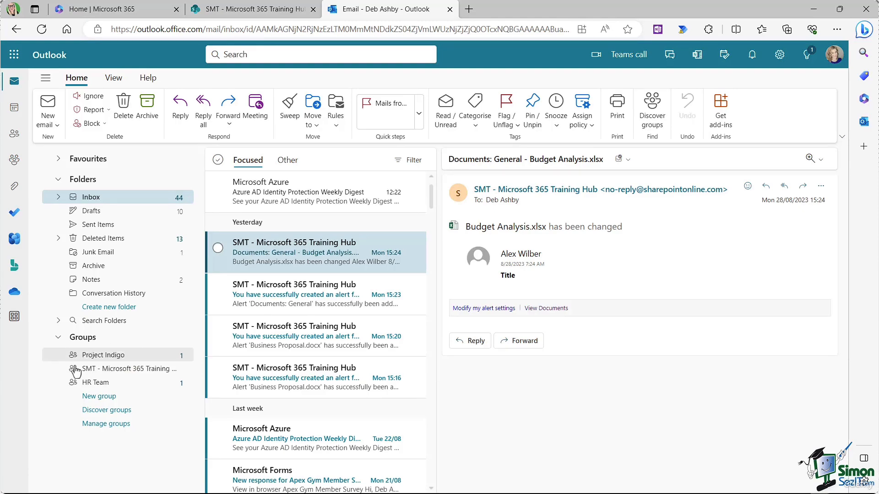
# Step: Open Project Indigo under Groups and go to its empty group Files library
pyautogui.click(97, 358)
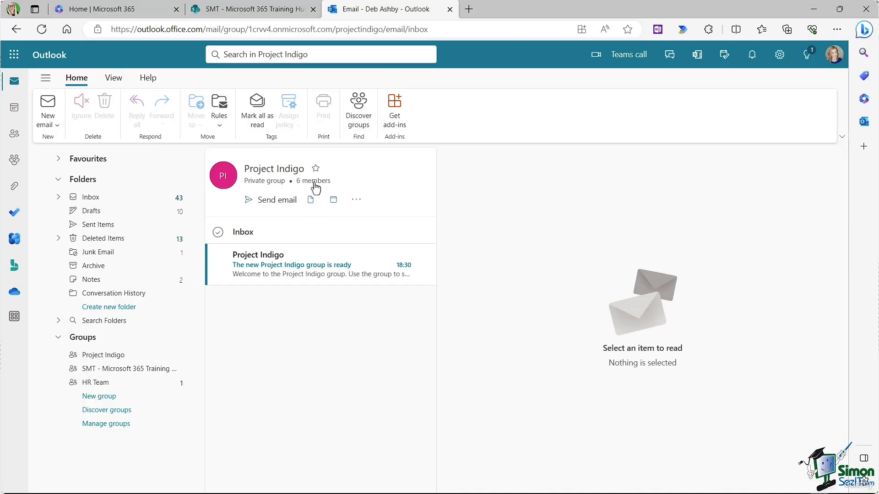
pyautogui.click(94, 357)
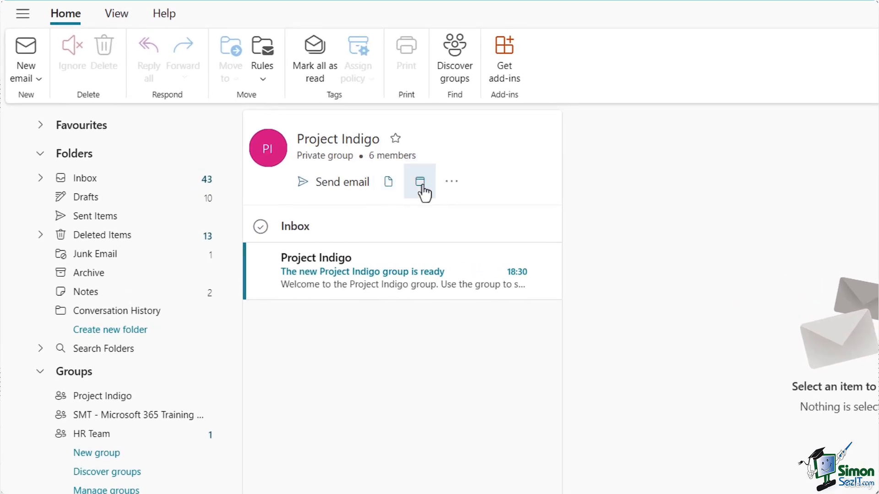
pyautogui.click(443, 191)
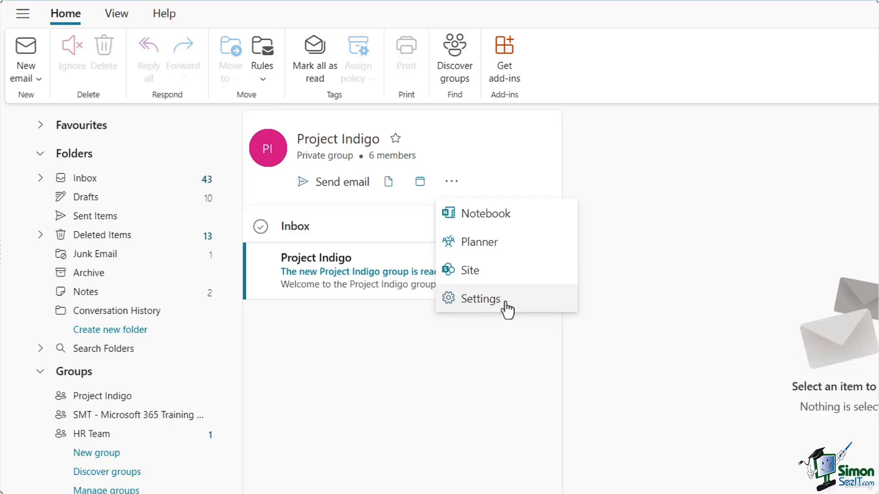
pyautogui.click(642, 226)
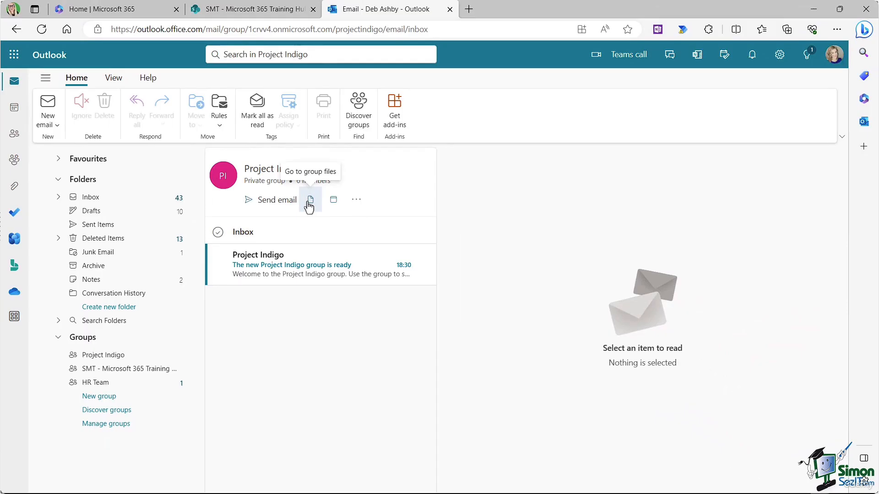
pyautogui.click(309, 201)
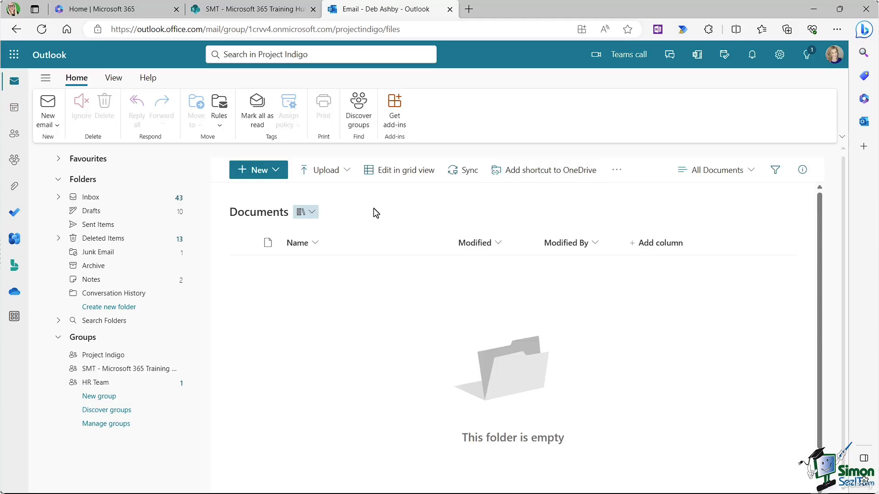
# Step: Upload Business Proposal.docx to the Project Indigo group's Documents library
pyautogui.click(266, 172)
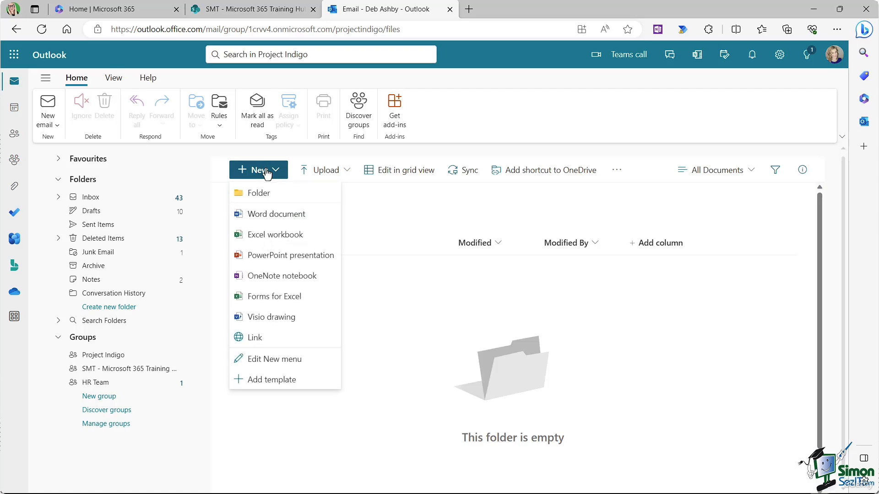
pyautogui.click(371, 207)
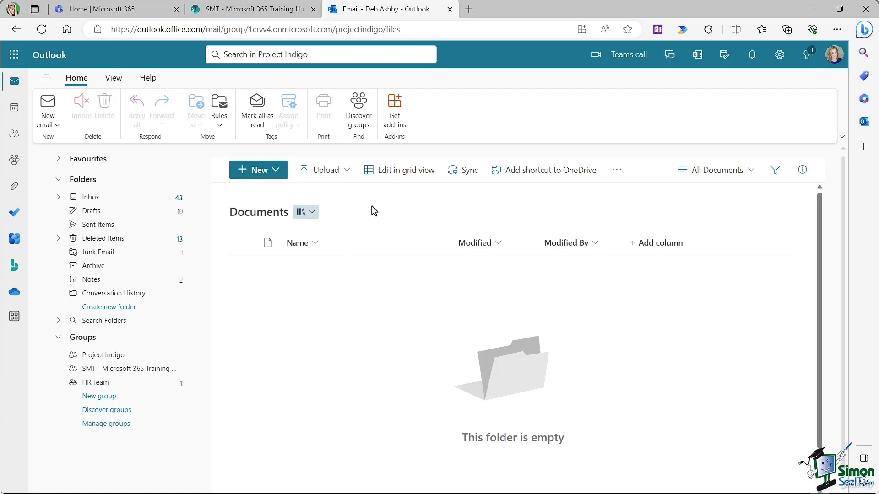
pyautogui.click(347, 170)
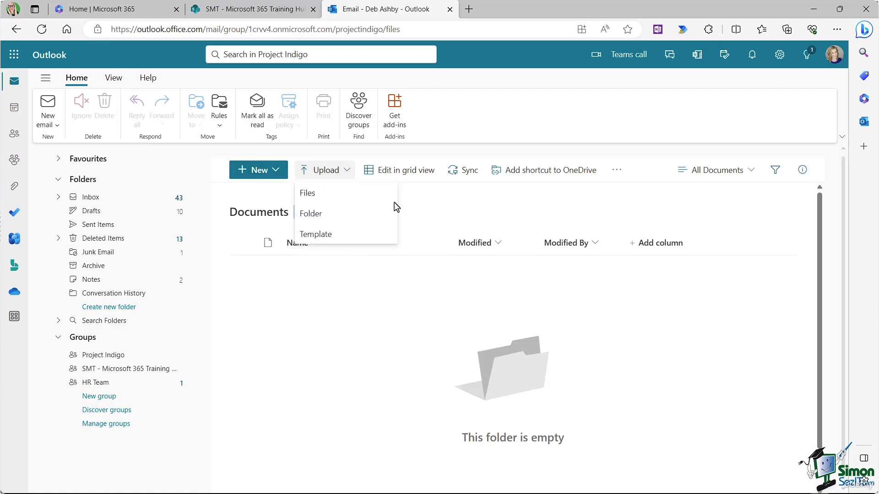
pyautogui.click(436, 212)
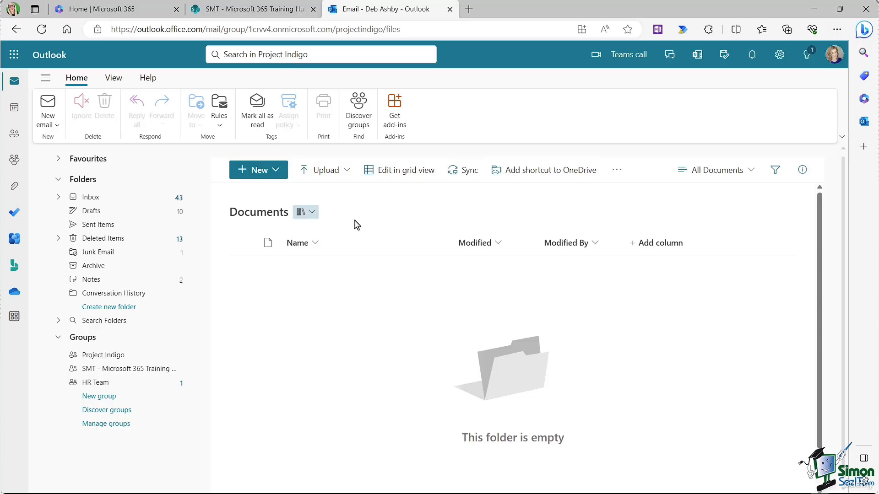
pyautogui.click(343, 172)
pyautogui.click(327, 199)
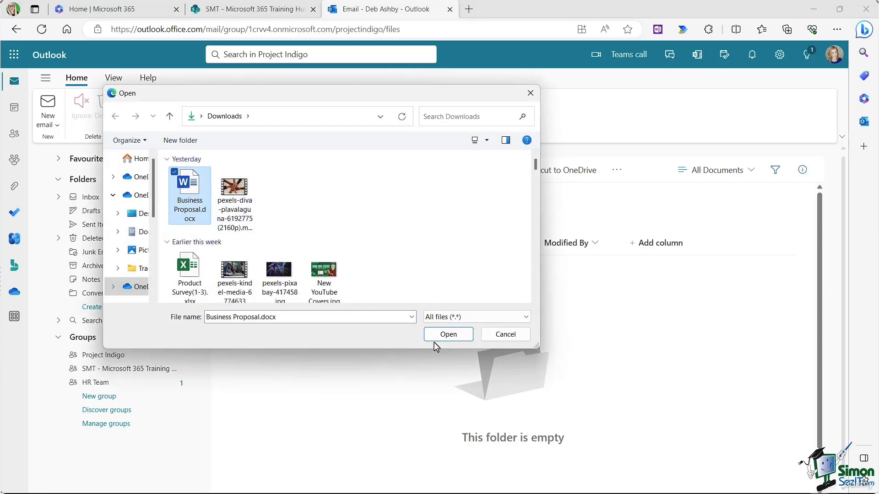
pyautogui.click(447, 334)
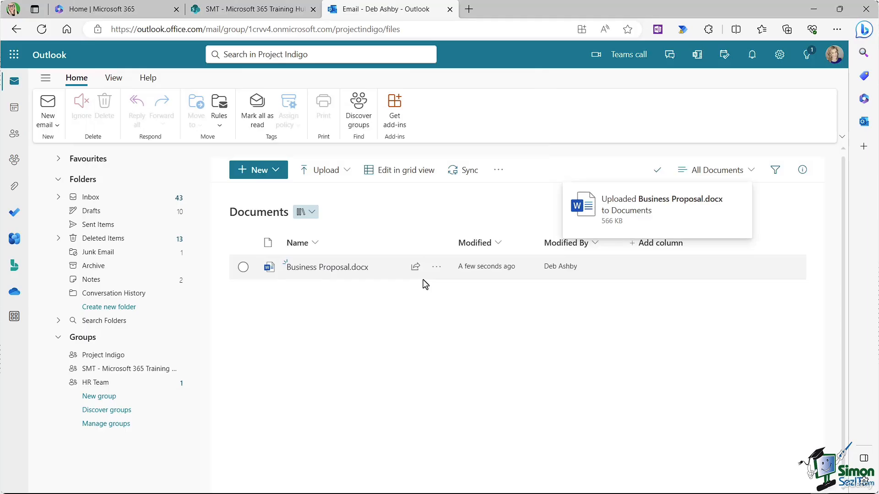
# Step: Open the Project Indigo group's SharePoint site from the group's more-options menu
pyautogui.click(98, 357)
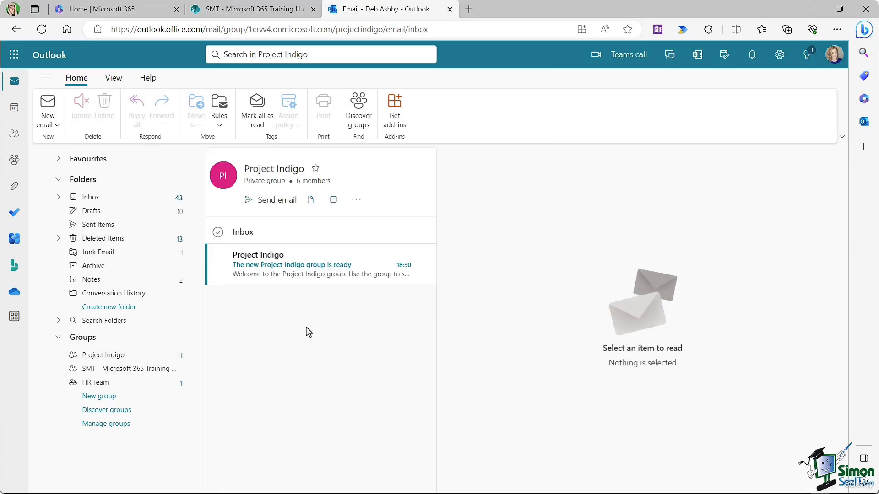
pyautogui.click(357, 200)
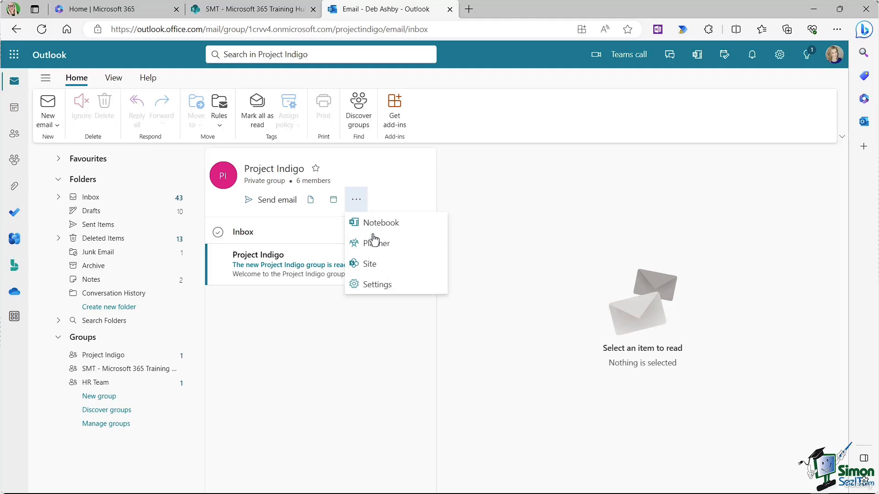
pyautogui.click(372, 271)
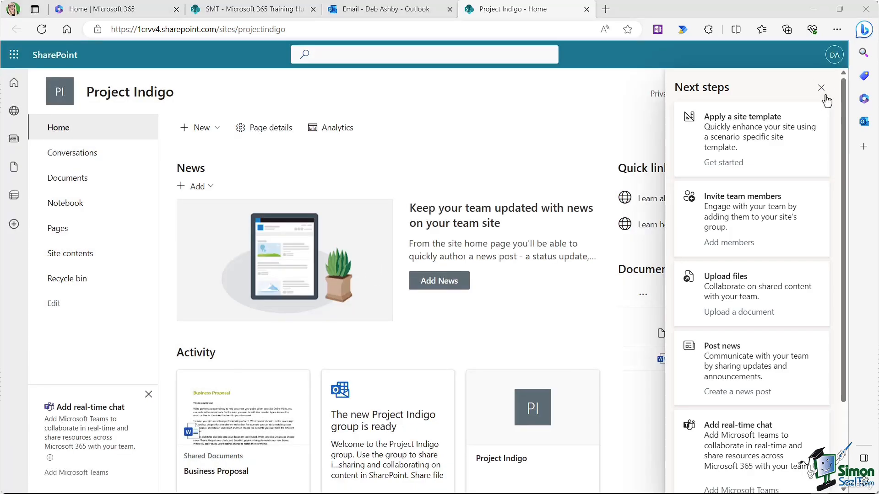
# Step: Dismiss Next steps, confirm Business Proposal.docx in the Documents web part, and close the Project Indigo site
pyautogui.click(822, 88)
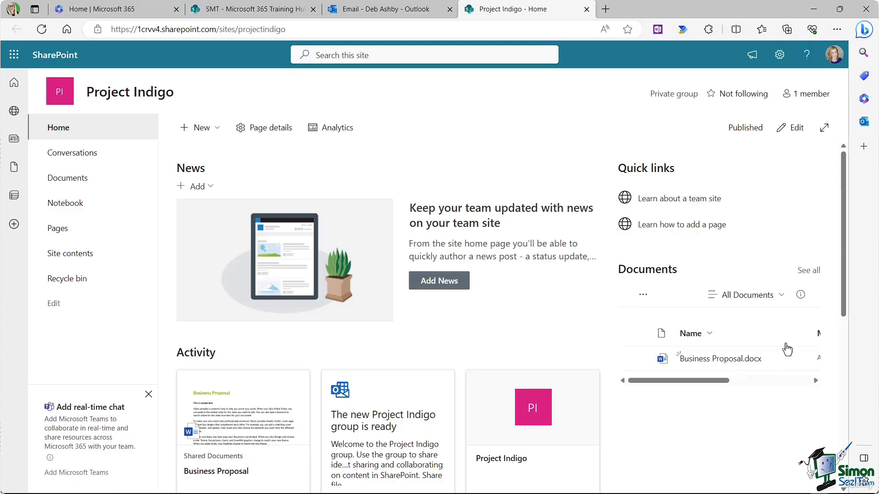
pyautogui.moveTo(843, 278); pyautogui.dragTo(844, 301)
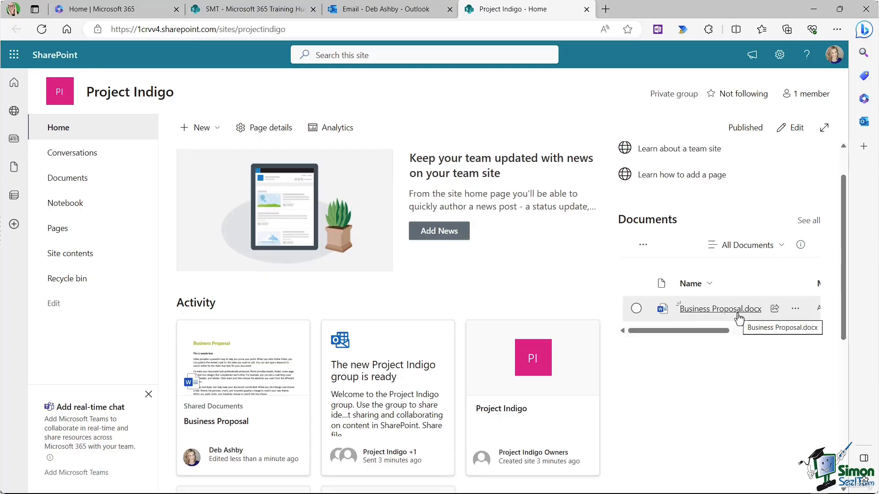
pyautogui.moveTo(709, 331); pyautogui.dragTo(731, 331)
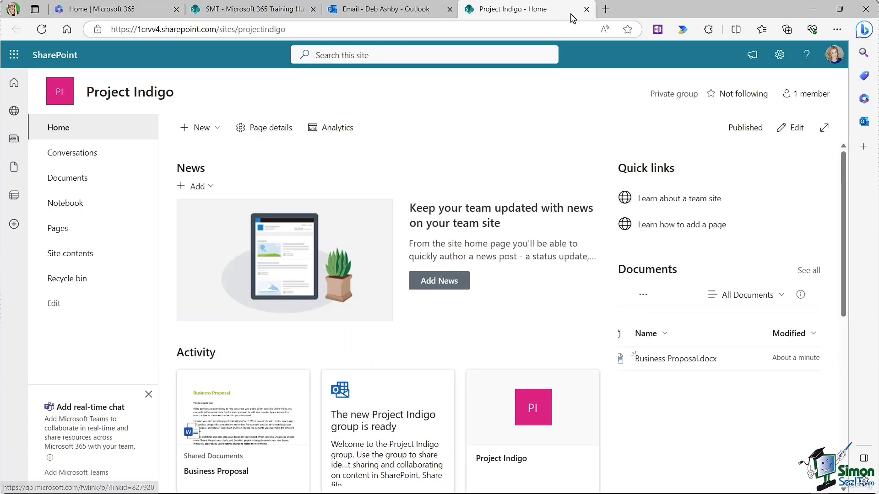
pyautogui.click(586, 9)
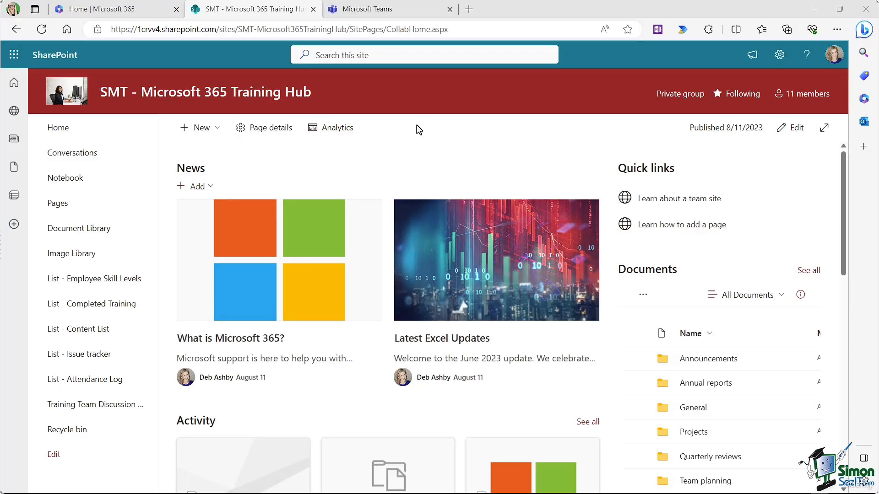
# Step: Launch Microsoft Teams and open the Sales and Marketing team's General channel
pyautogui.click(14, 55)
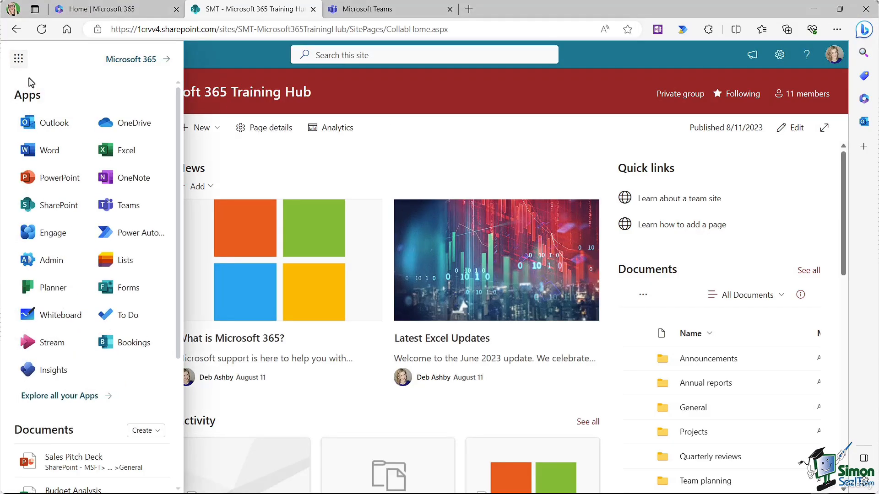
pyautogui.click(129, 207)
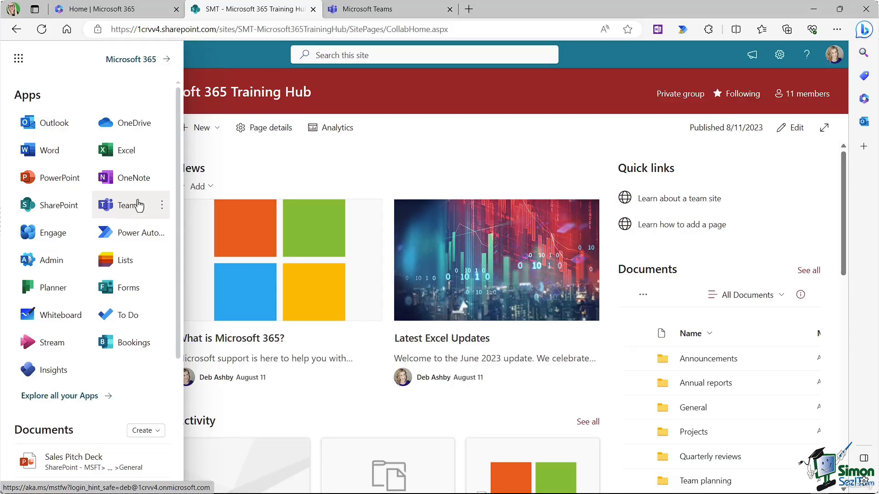
pyautogui.click(380, 10)
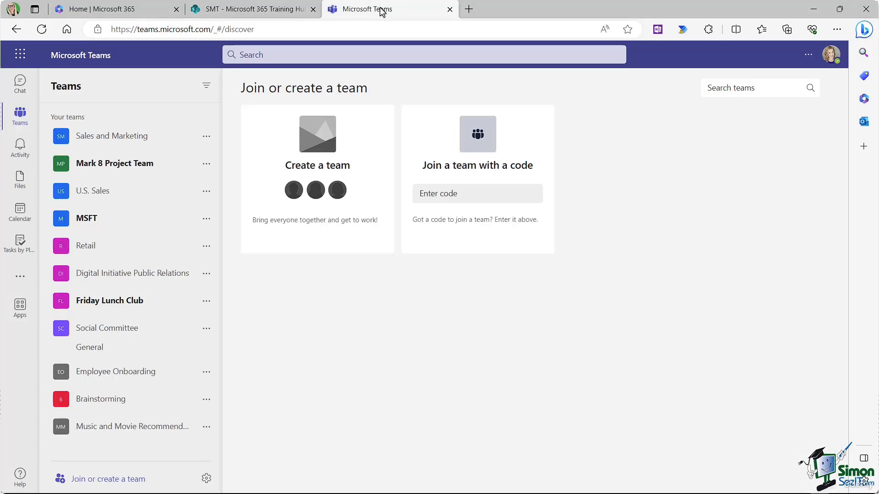
pyautogui.click(114, 139)
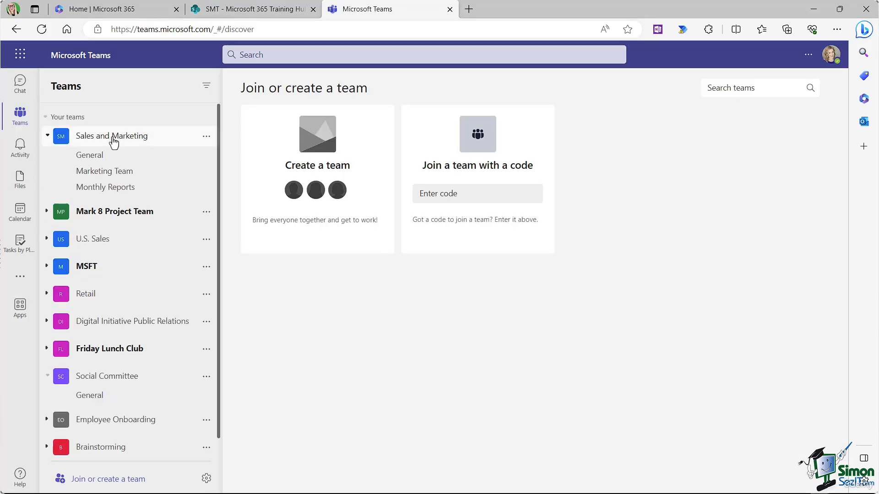
pyautogui.click(92, 156)
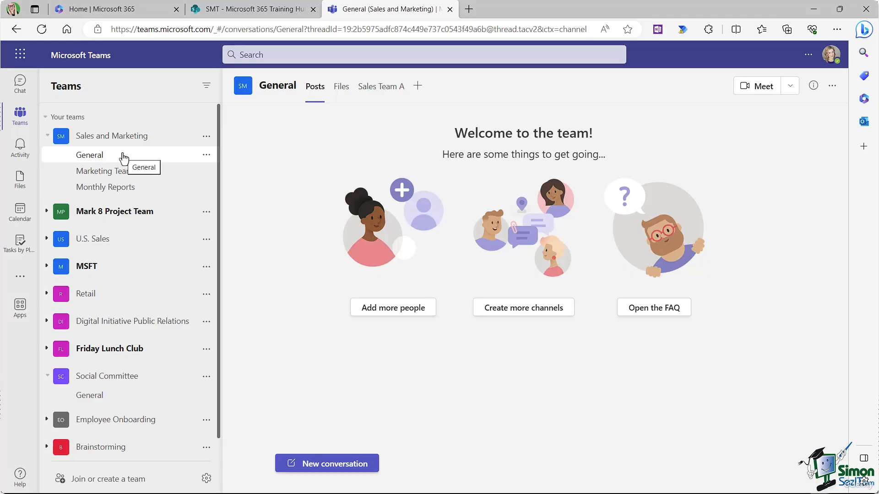
# Step: Collapse the Sales and Marketing and Social Committee teams, then open Join or create a team
pyautogui.click(48, 136)
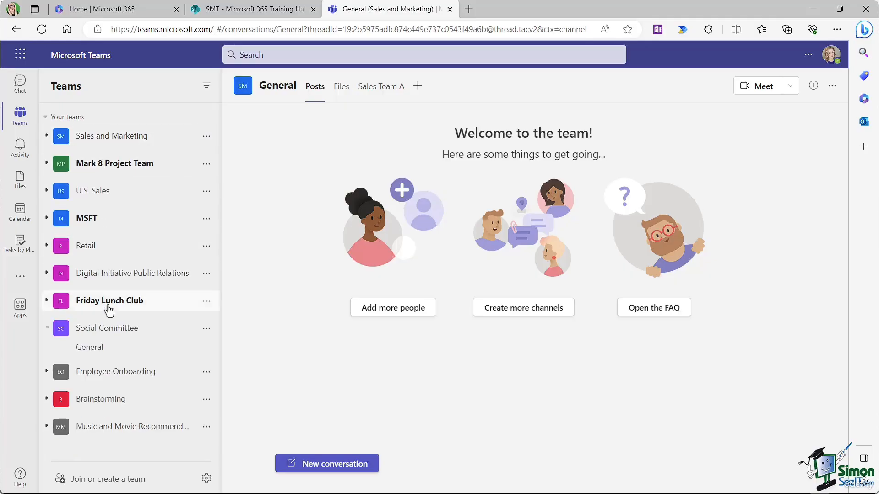
pyautogui.click(48, 328)
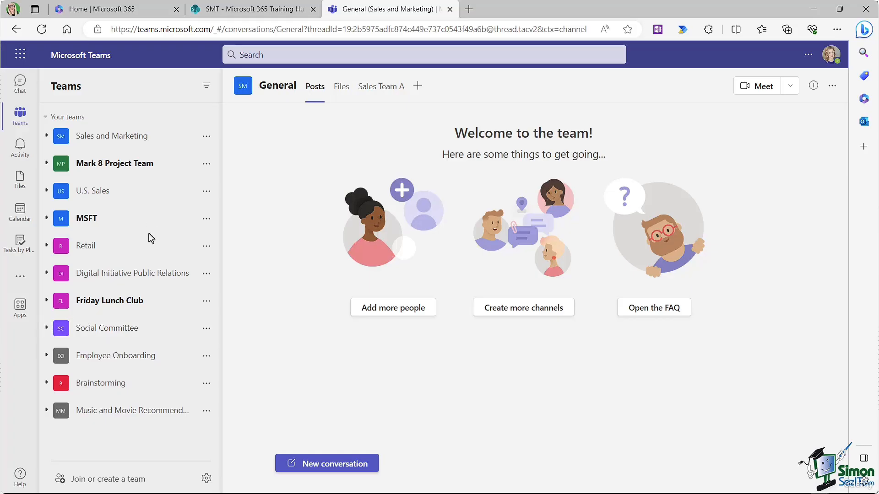
pyautogui.click(253, 9)
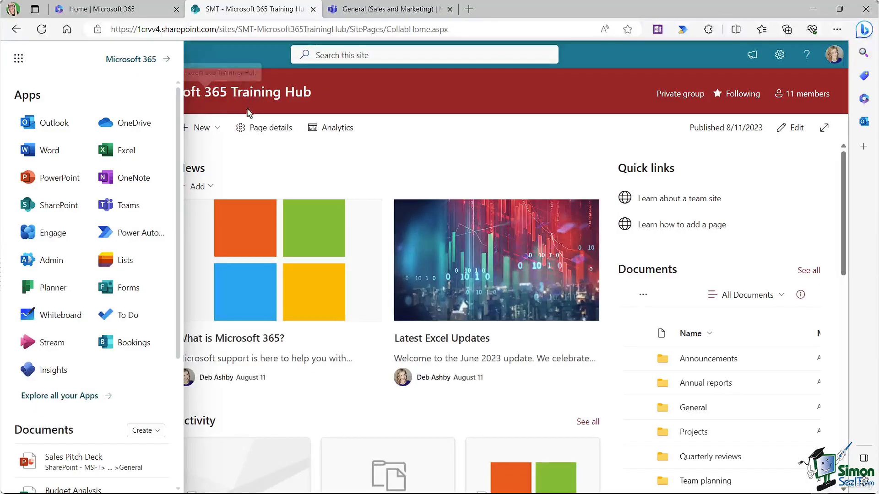
pyautogui.click(275, 179)
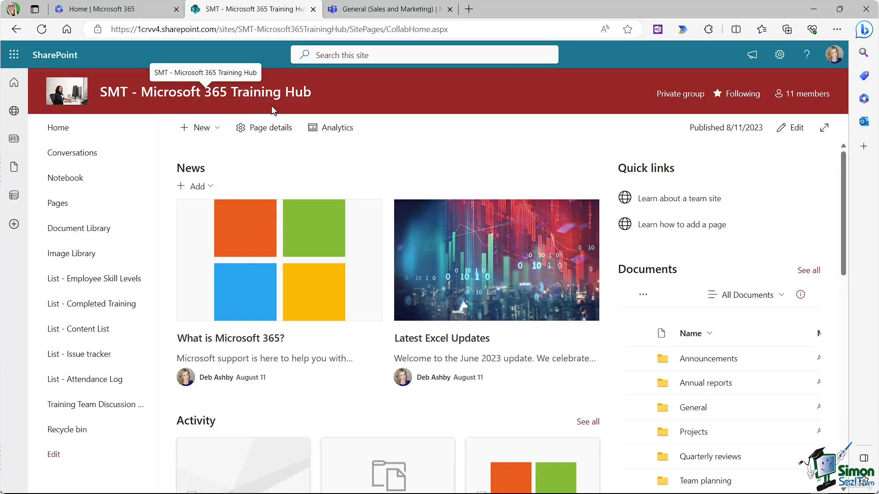
pyautogui.click(394, 13)
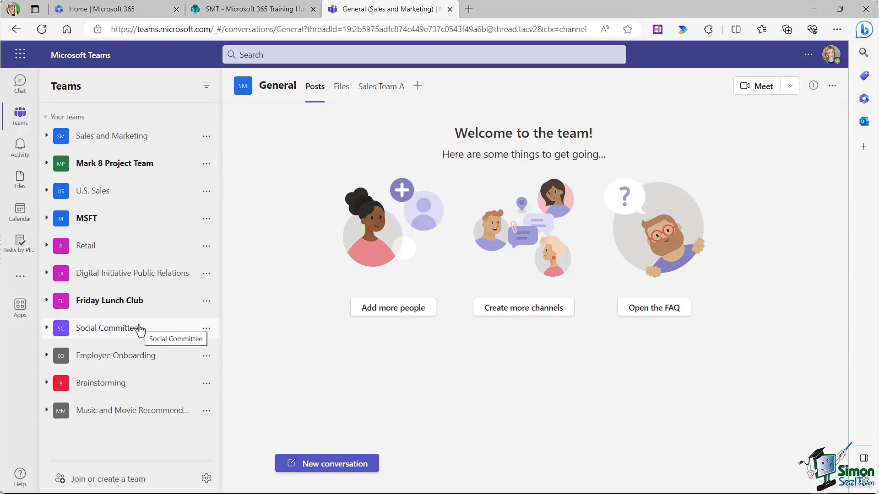
pyautogui.click(245, 13)
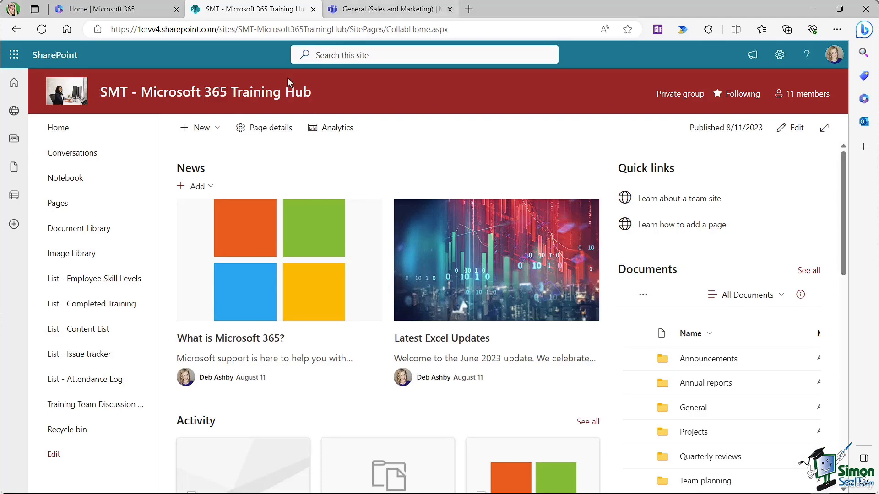
pyautogui.click(376, 9)
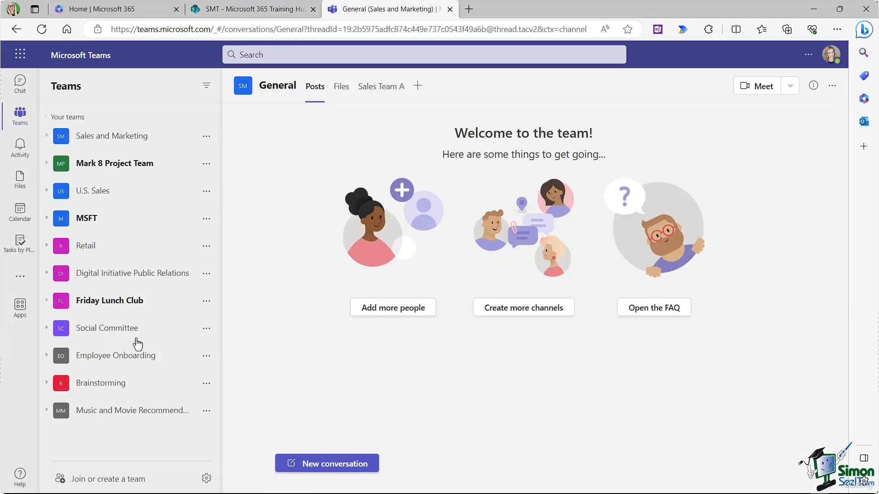
pyautogui.click(91, 479)
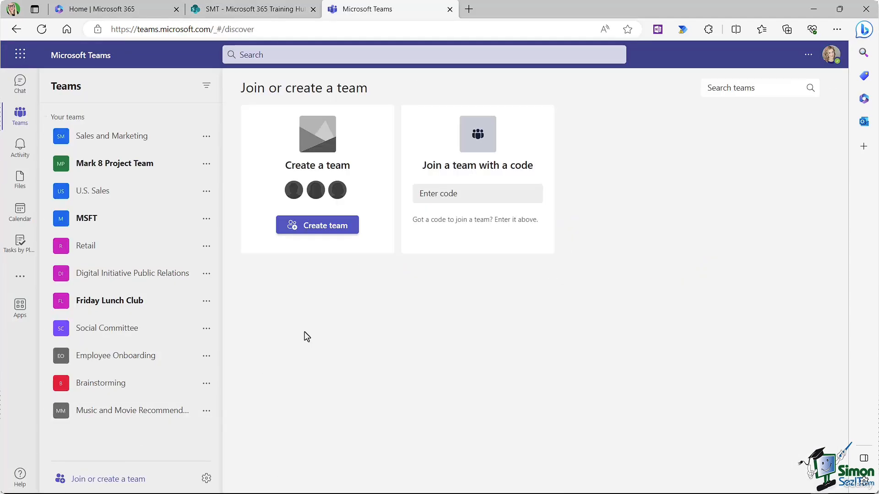
# Step: Create a team from the existing SMT - Microsoft 365 Training Hub Microsoft 365 group
pyautogui.click(302, 226)
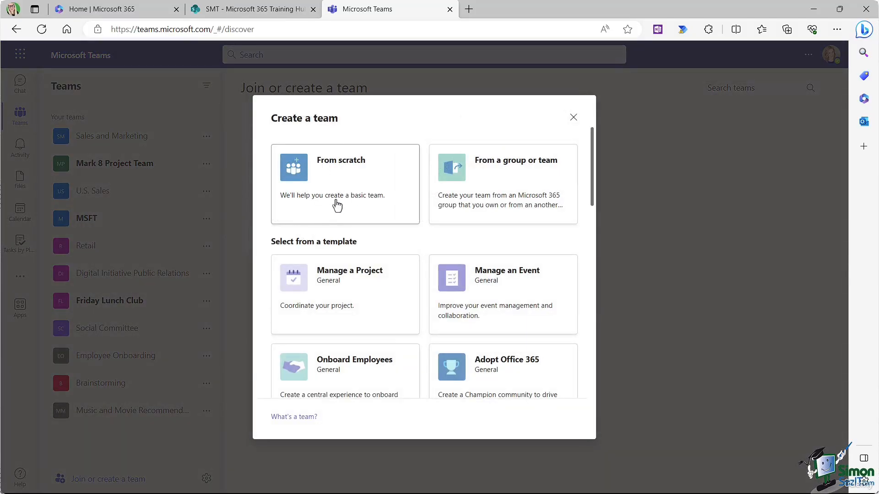
pyautogui.click(503, 178)
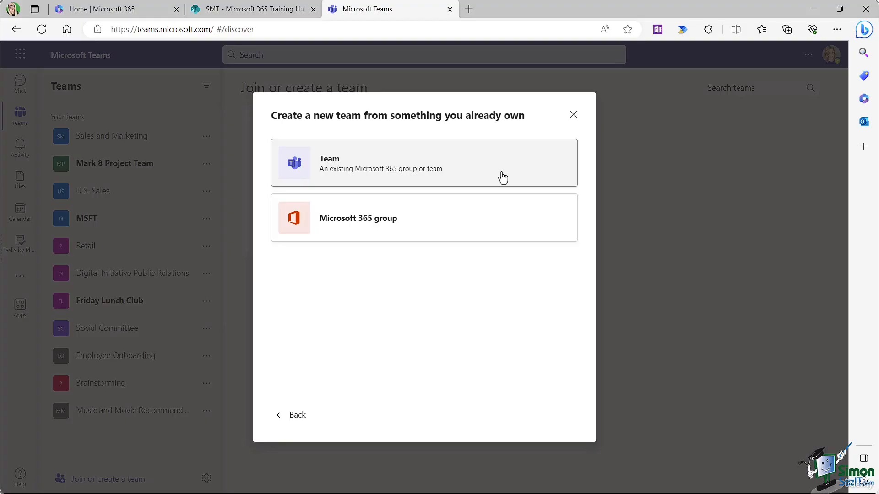
pyautogui.click(360, 220)
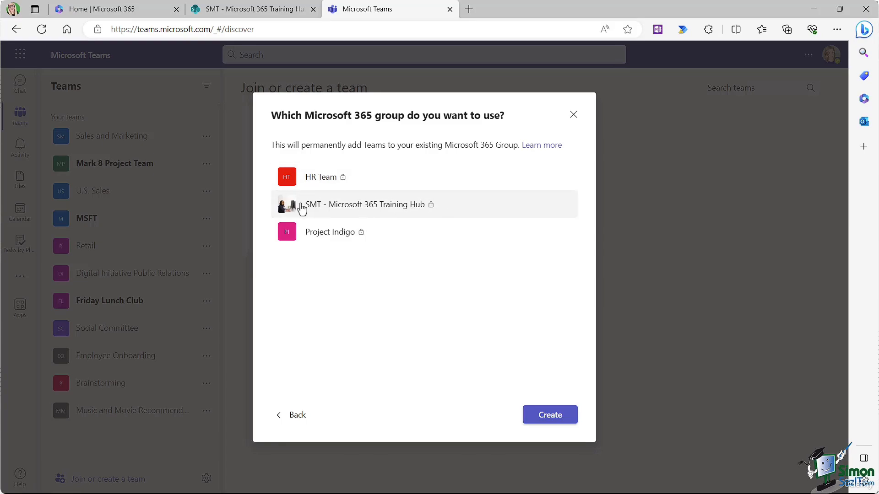
pyautogui.click(357, 204)
pyautogui.click(537, 417)
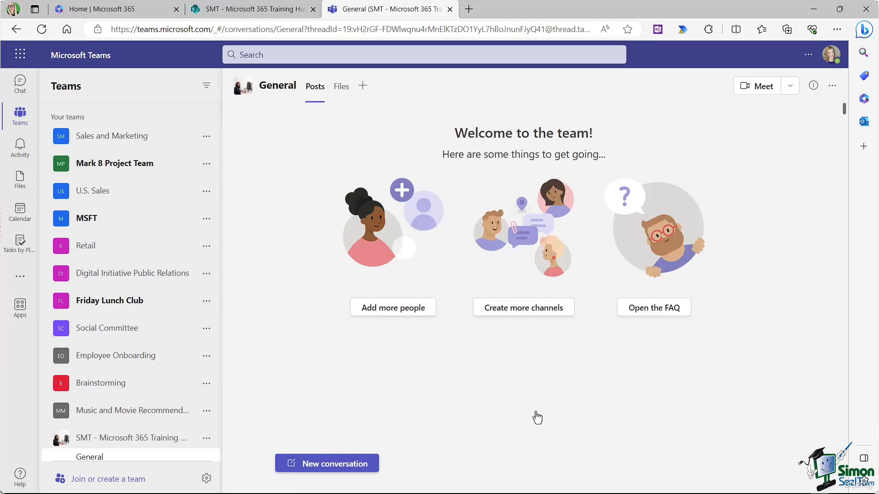
# Step: Open the Manage team page for the new SMT - Microsoft 365 Training Hub team
pyautogui.scroll(-1, 202, 452)
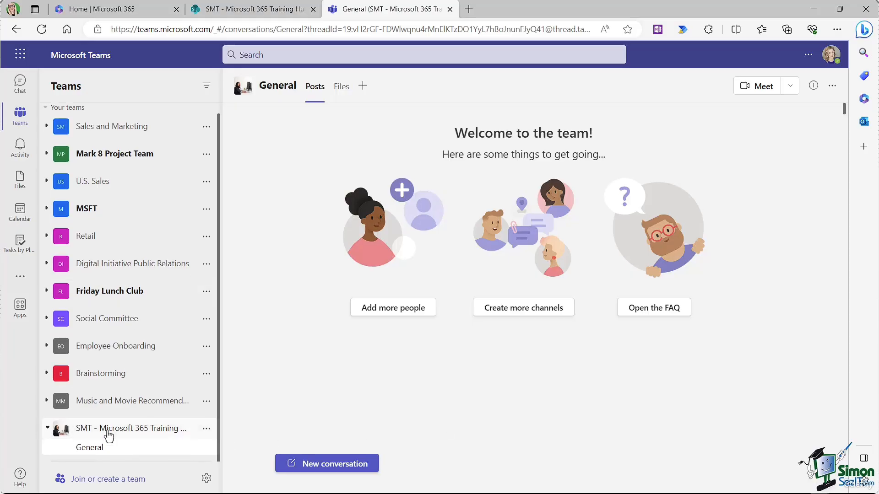
pyautogui.click(206, 429)
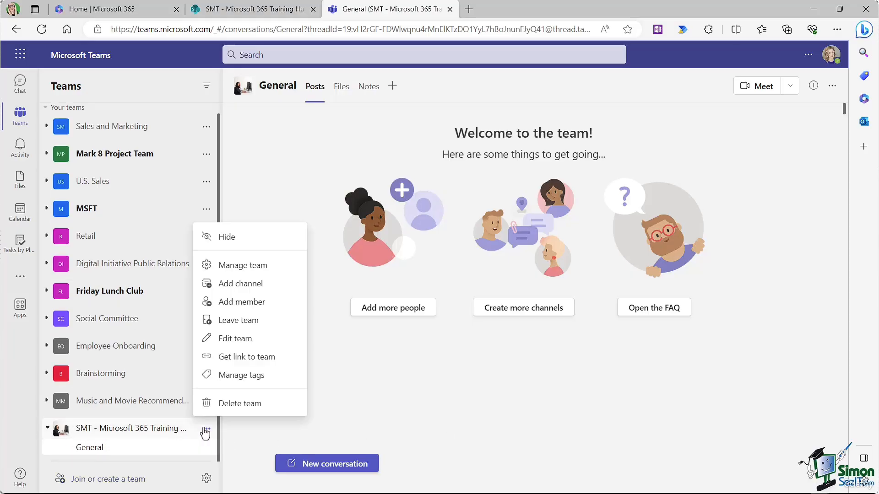
pyautogui.click(227, 266)
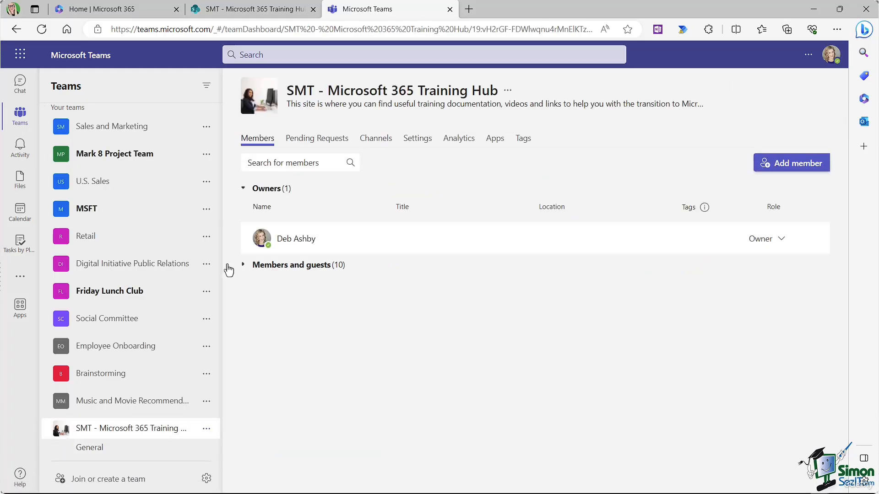
# Step: Expand the list of ten members and guests, then open the SMT team's General channel
pyautogui.click(243, 267)
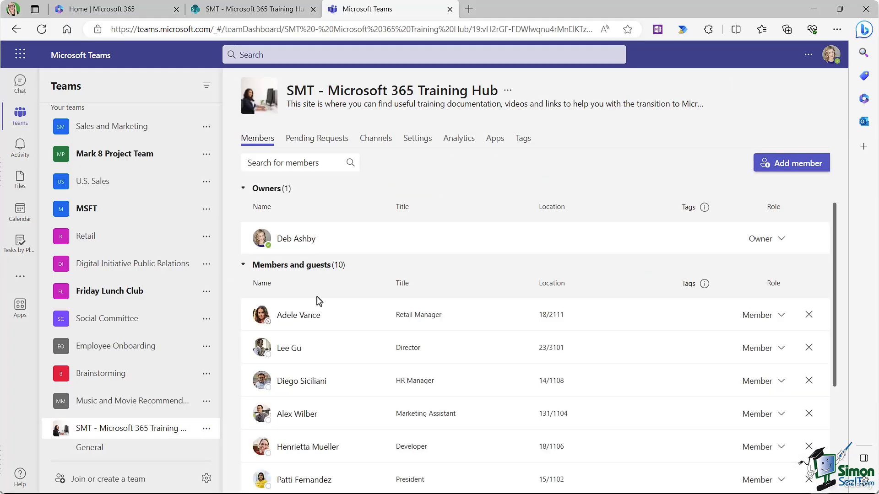
pyautogui.scroll(-3, 481, 277)
pyautogui.scroll(3, 481, 275)
pyautogui.click(127, 433)
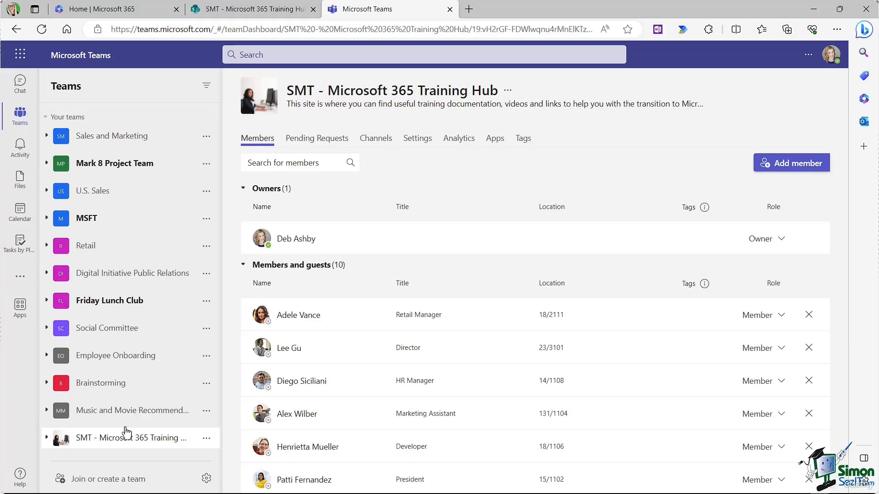
pyautogui.click(46, 442)
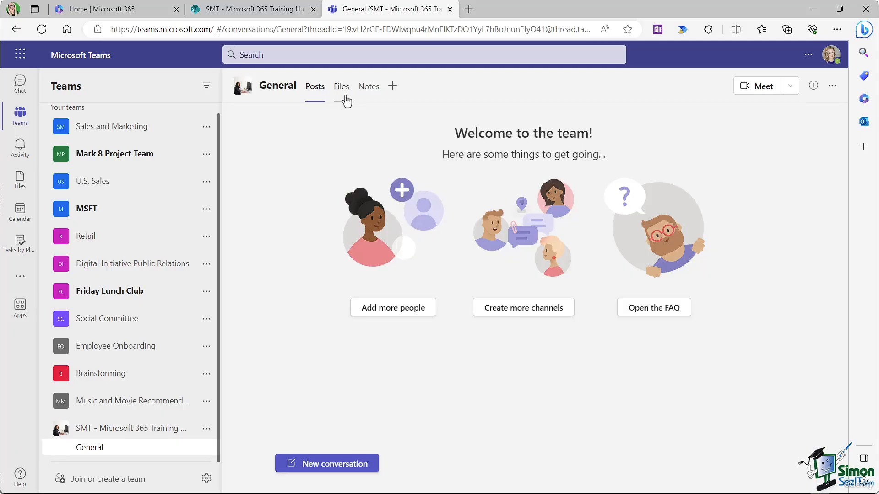
# Step: Add a SharePoint tab to General and pick the Training Hub's List - Employee Skill Levels list
pyautogui.click(392, 89)
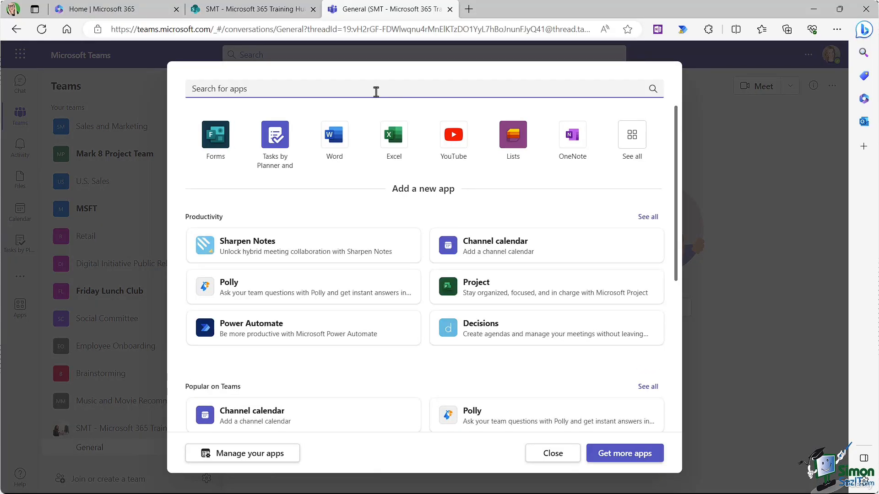
pyautogui.write('sharepoint')
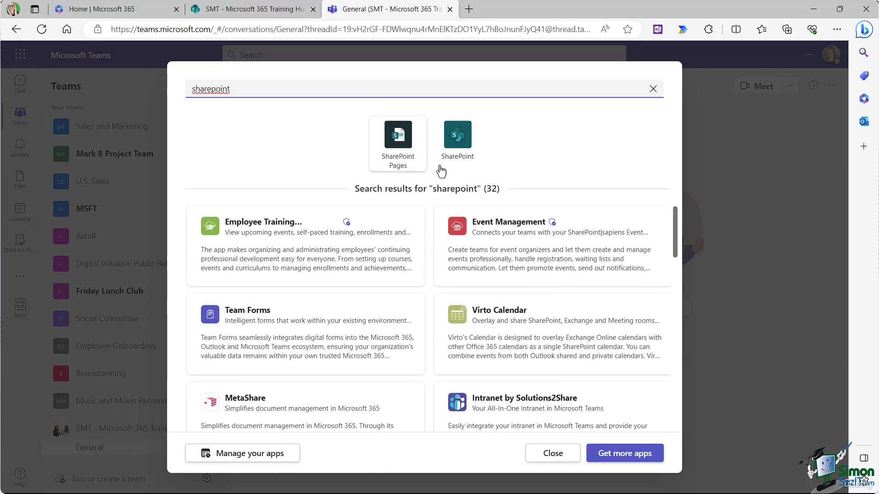
pyautogui.click(457, 146)
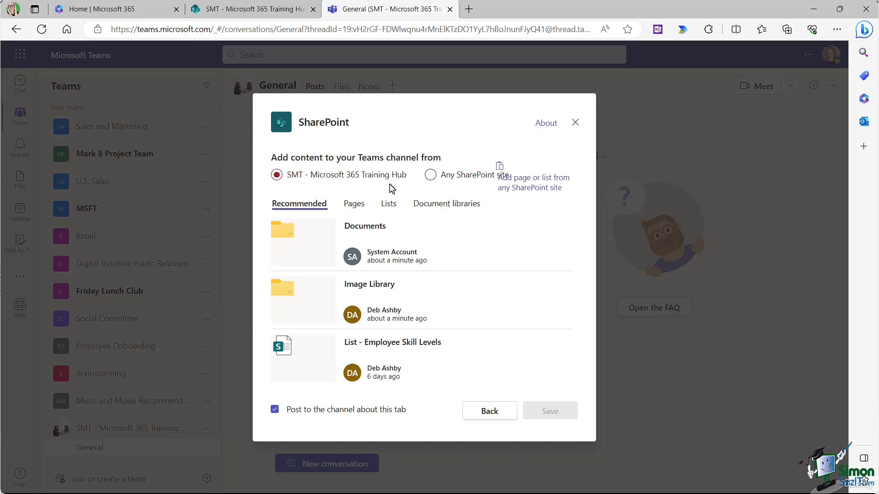
pyautogui.click(353, 204)
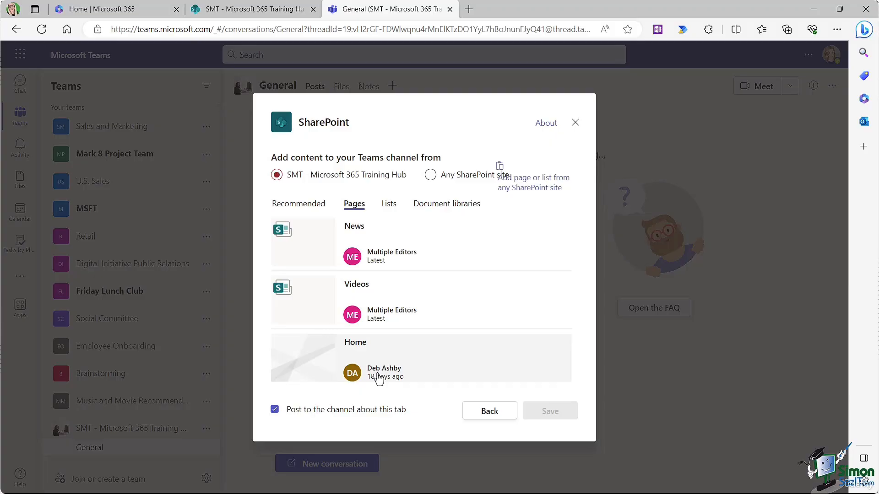
pyautogui.click(390, 205)
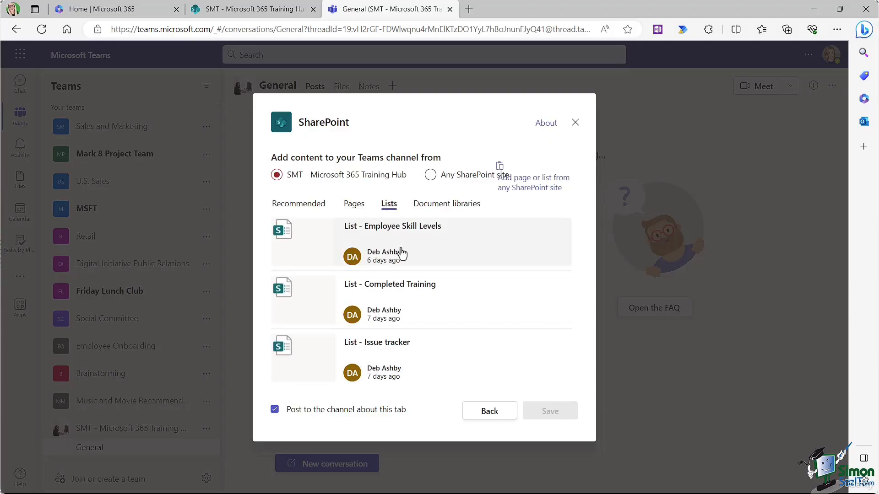
pyautogui.click(445, 207)
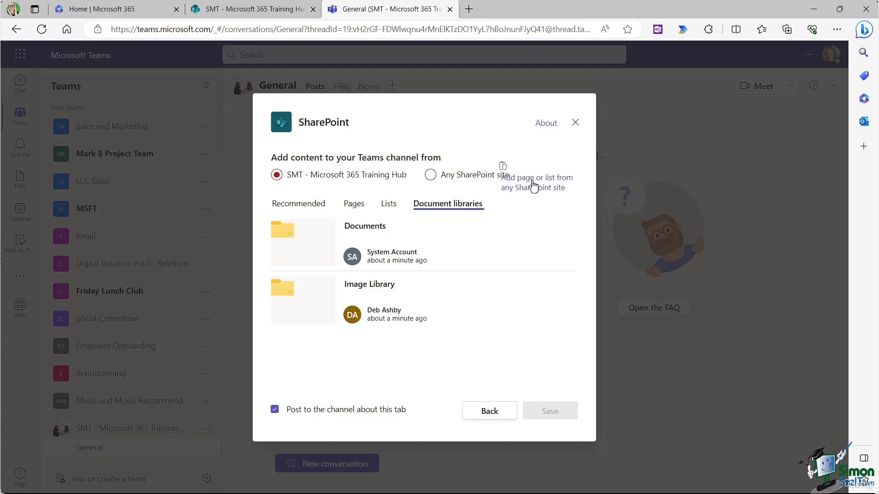
pyautogui.click(458, 176)
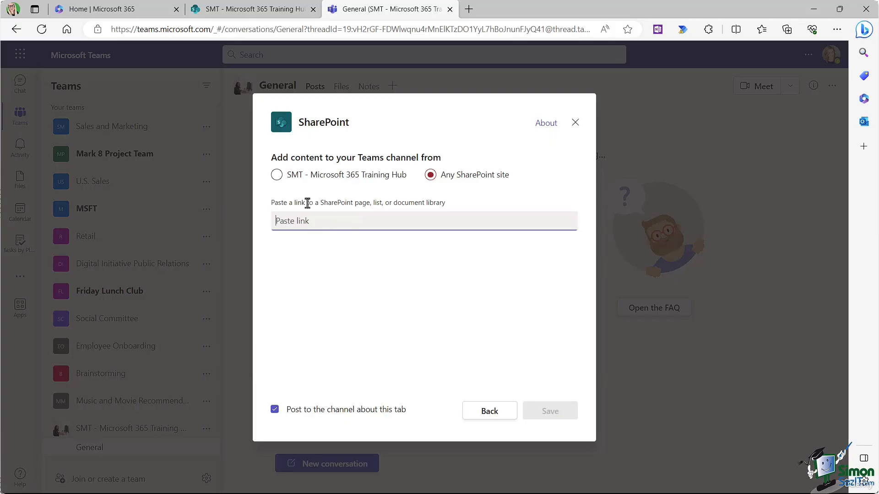
pyautogui.click(277, 176)
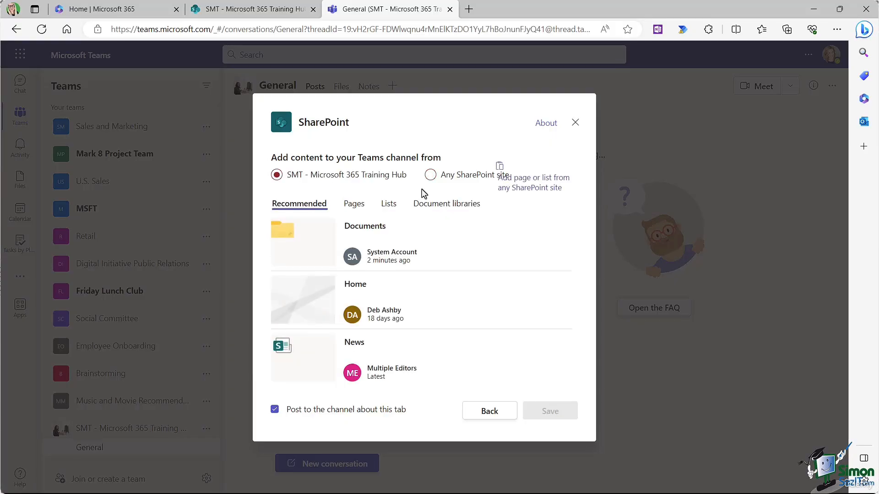
pyautogui.click(390, 206)
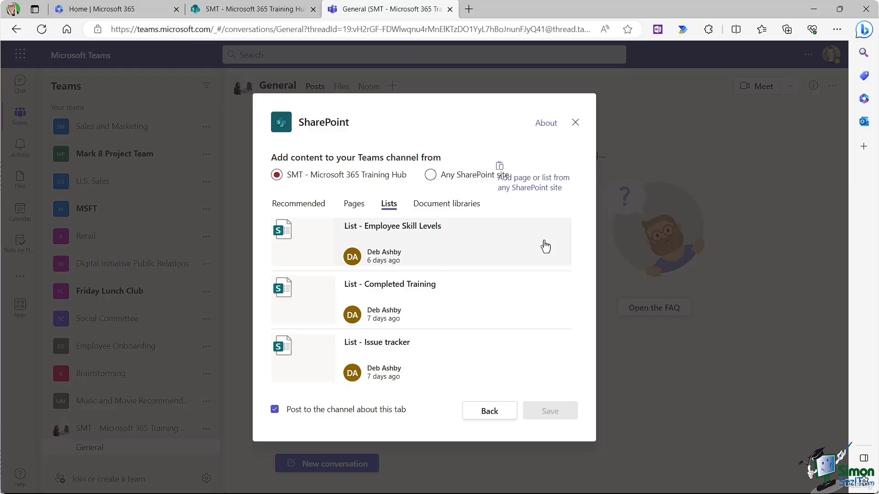
pyautogui.click(392, 245)
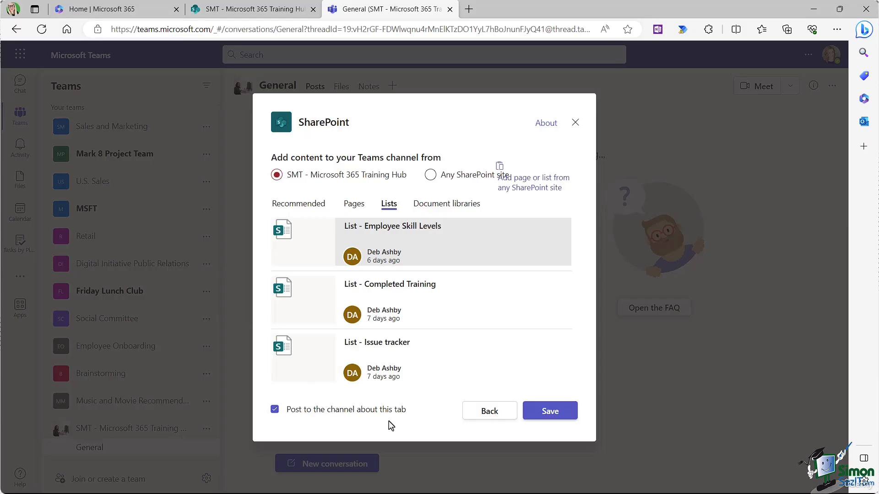
pyautogui.click(548, 420)
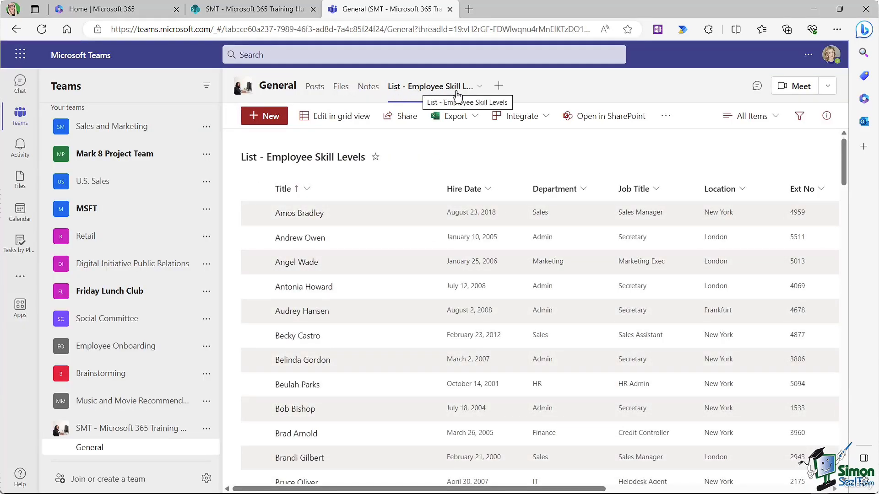
pyautogui.scroll(-10, 443, 215)
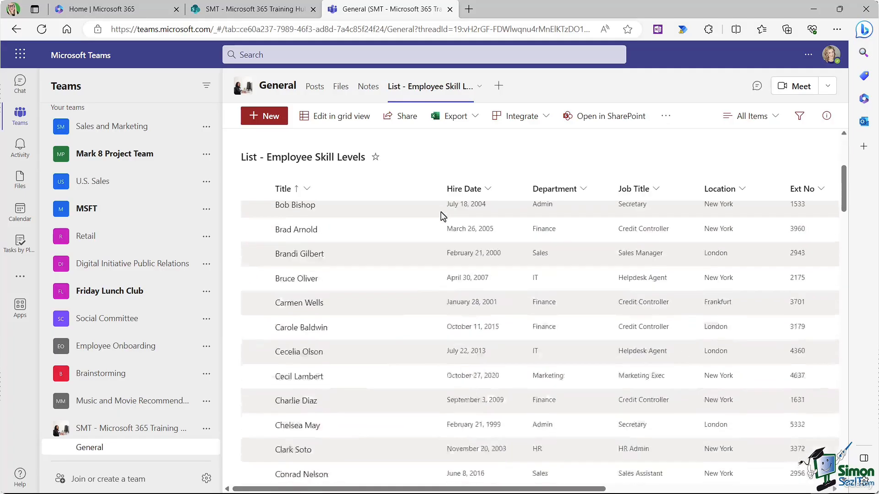
pyautogui.scroll(-6, 443, 215)
pyautogui.scroll(10, 443, 215)
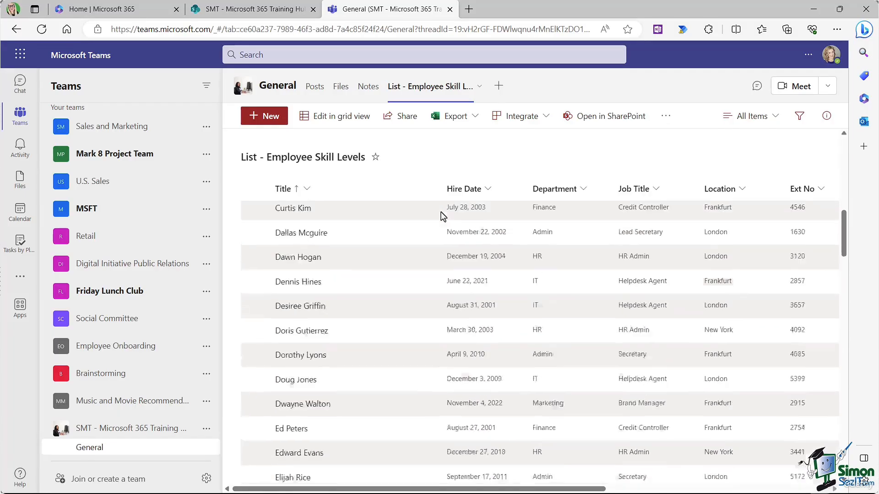
pyautogui.scroll(3, 443, 215)
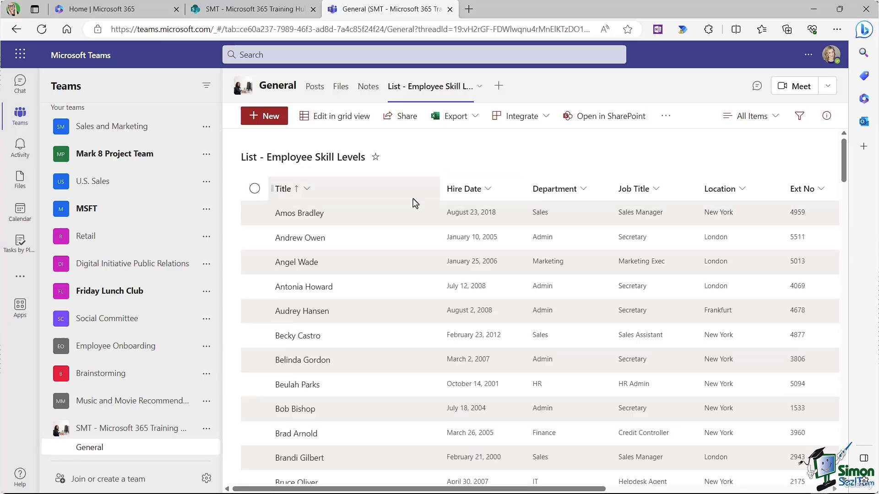
pyautogui.scroll(-2, 512, 233)
pyautogui.scroll(3, 510, 230)
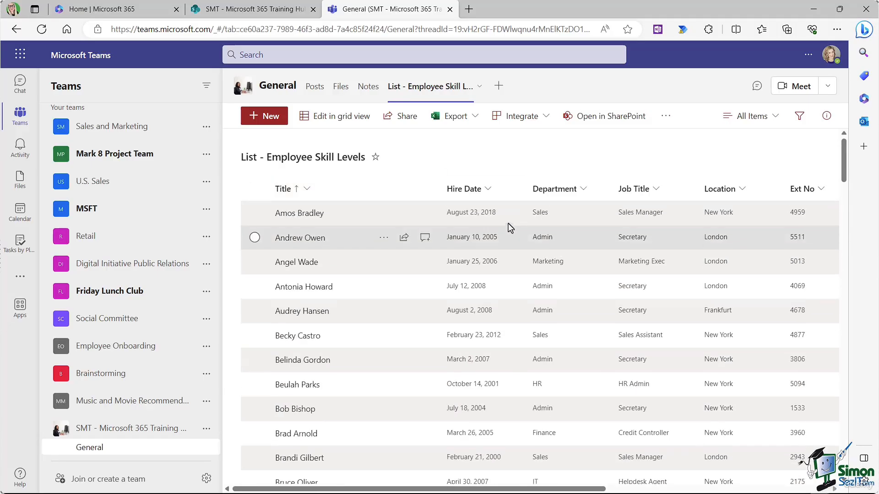
pyautogui.click(384, 213)
pyautogui.click(446, 256)
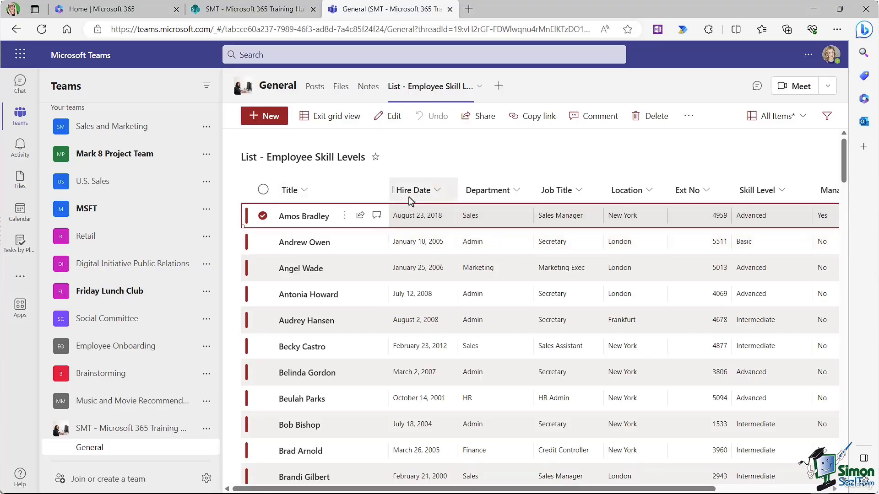
pyautogui.click(329, 117)
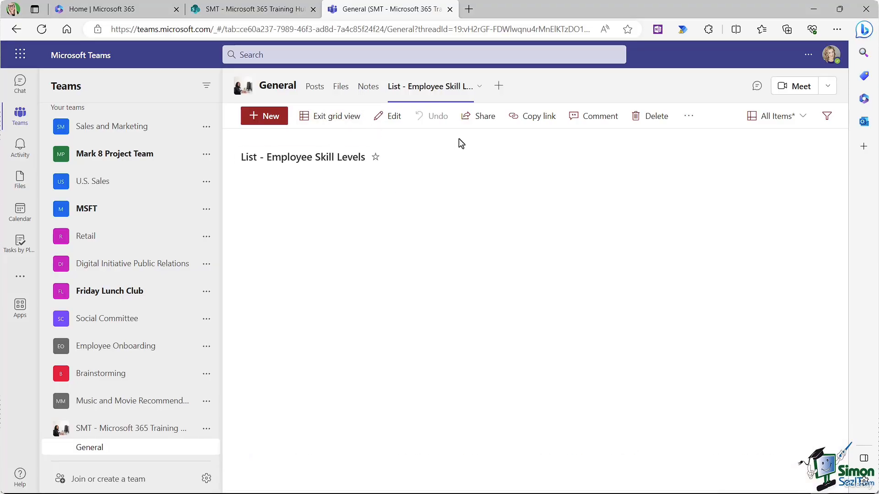
# Step: Add a SharePoint tab to General using the site's News page and save it
pyautogui.click(499, 86)
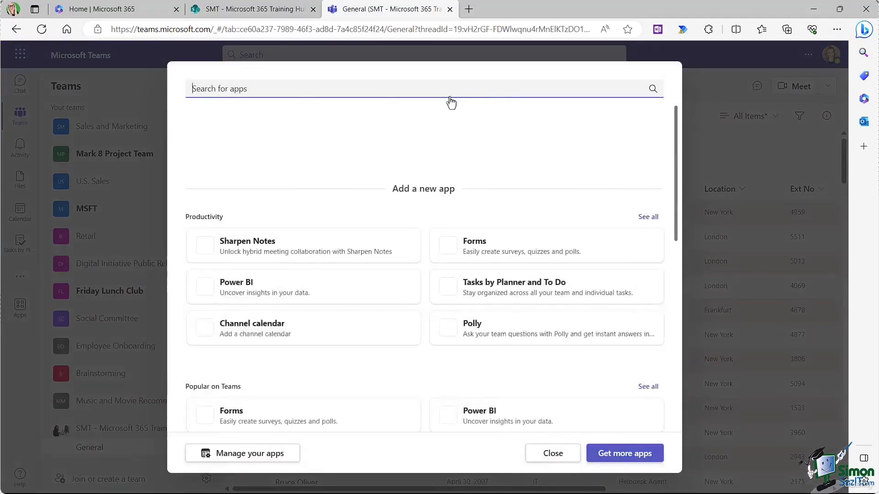
pyautogui.click(215, 137)
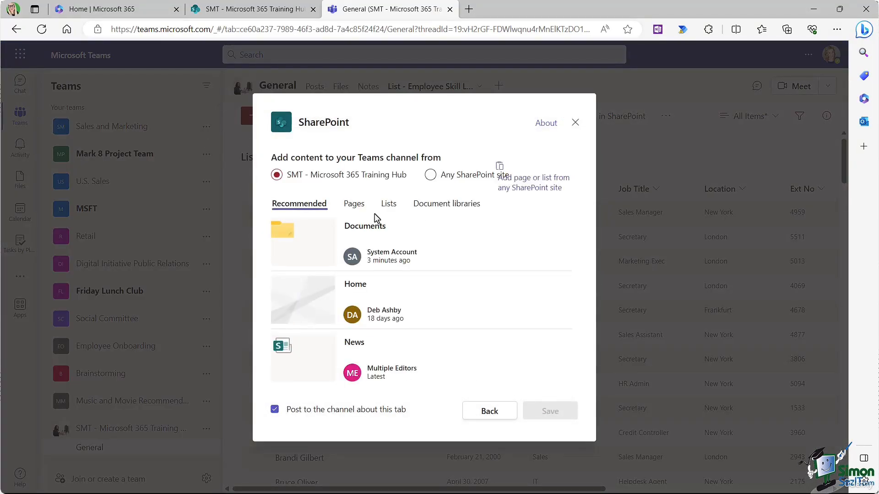
pyautogui.click(355, 211)
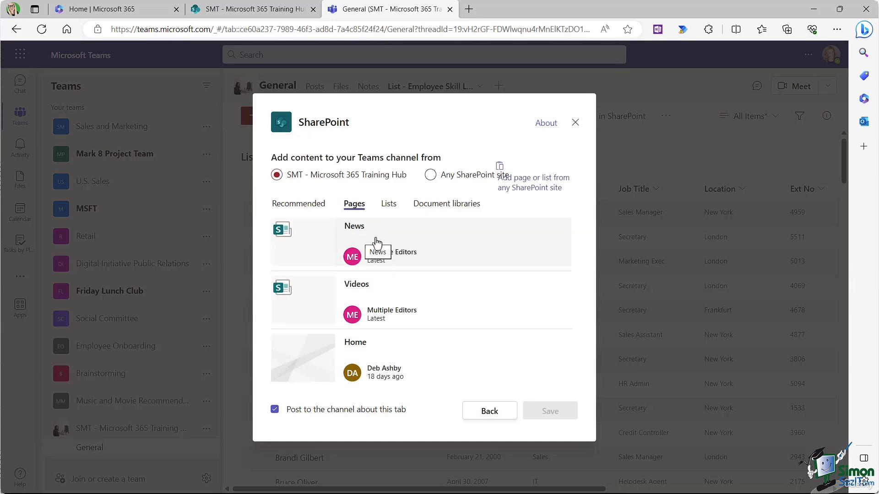
pyautogui.click(376, 243)
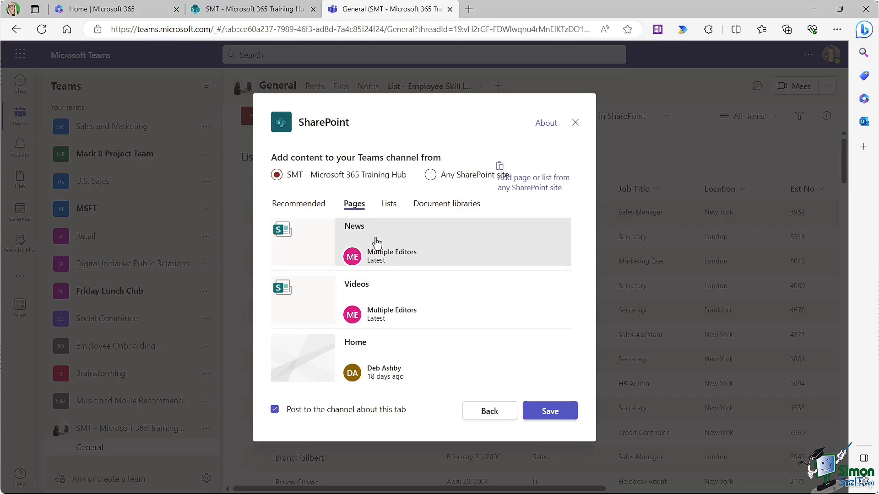
pyautogui.click(544, 410)
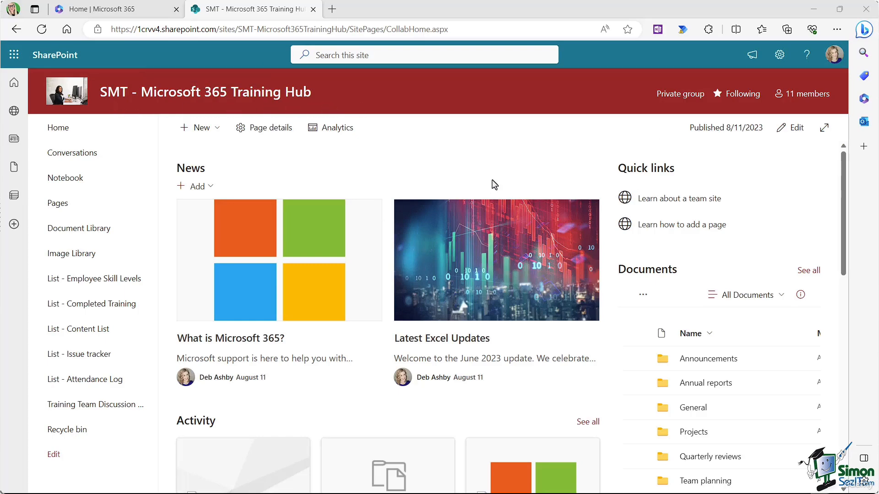
# Step: Browse the General folder and Budget Analysis.xlsx's options, then return to the Document Library root
pyautogui.click(72, 231)
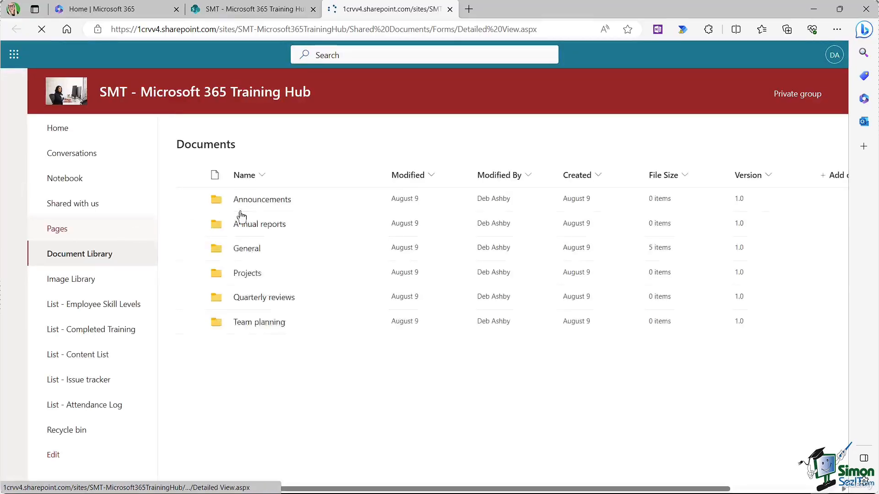
pyautogui.click(246, 278)
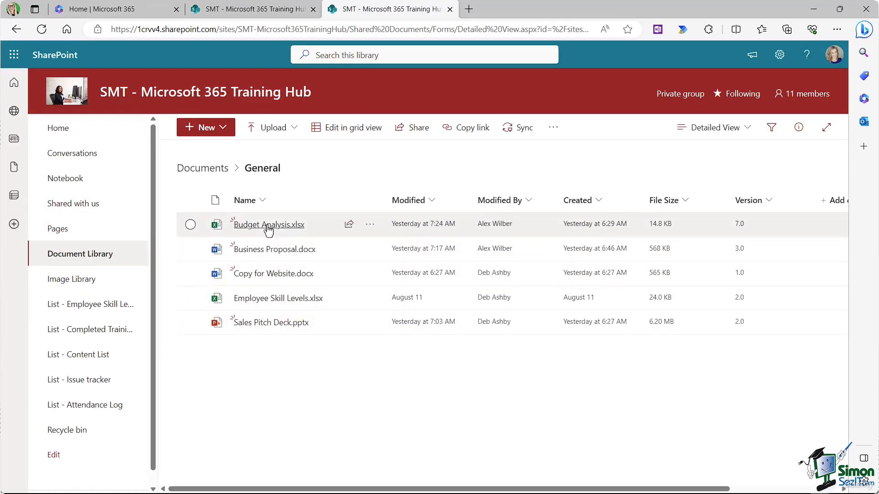
pyautogui.click(370, 225)
pyautogui.moveTo(418, 151)
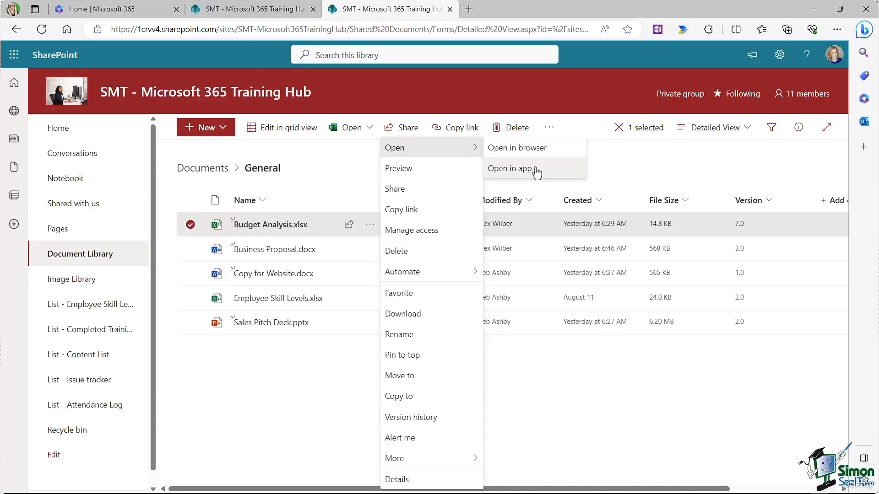
pyautogui.click(595, 74)
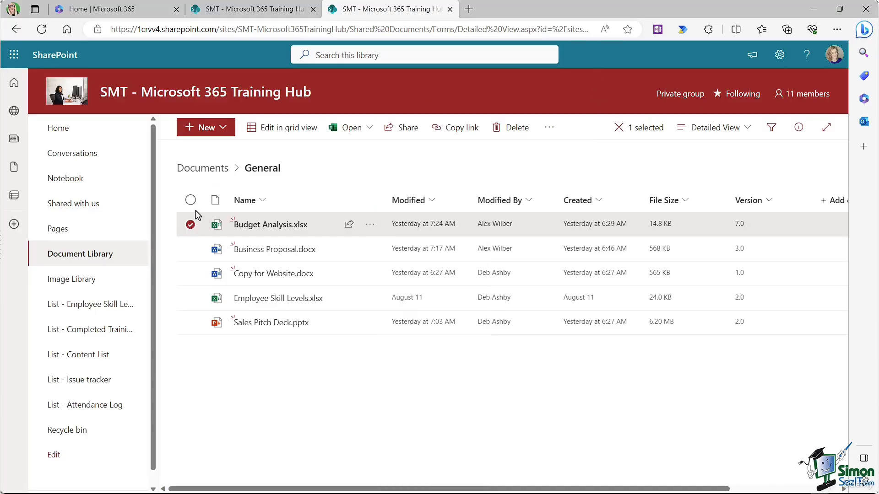
pyautogui.click(191, 226)
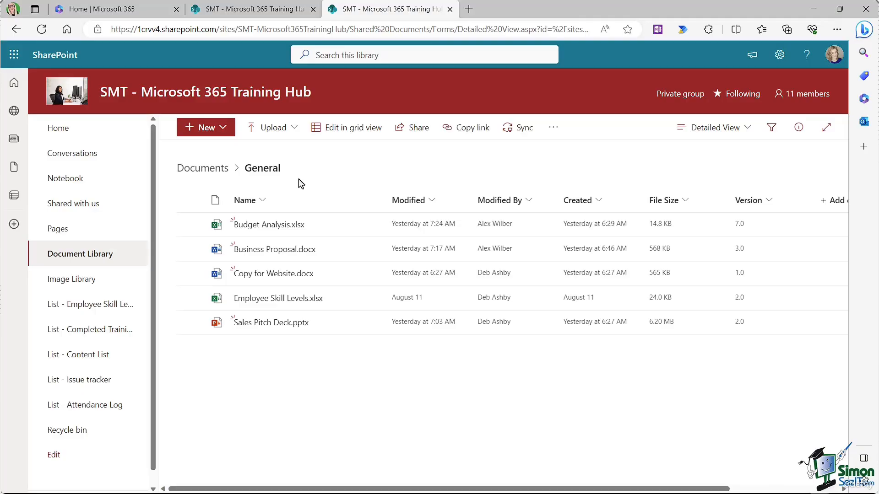
pyautogui.click(86, 259)
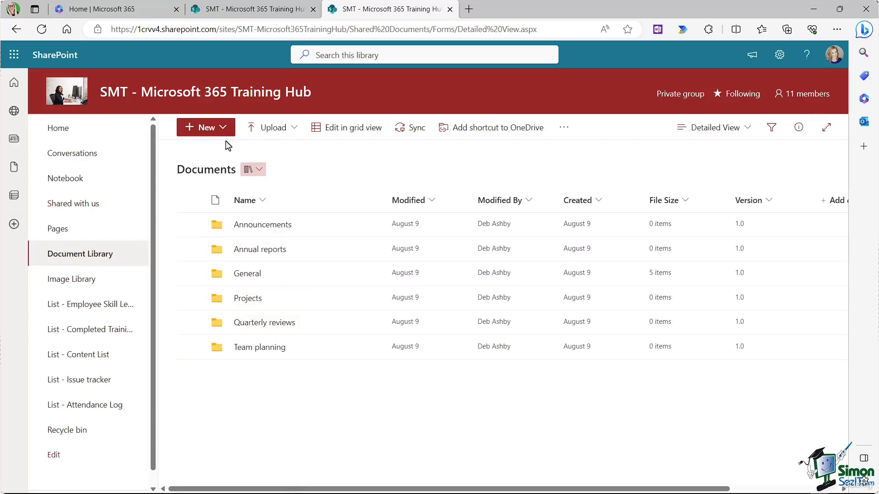
# Step: Sync the Training Hub document library to OneDrive, allowing the OneDrive prompt and dismissing the notice
pyautogui.click(414, 133)
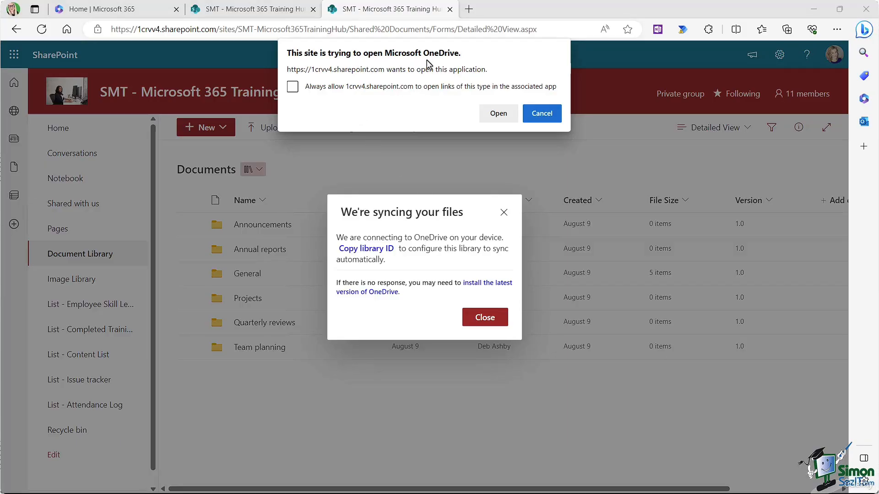
pyautogui.click(499, 115)
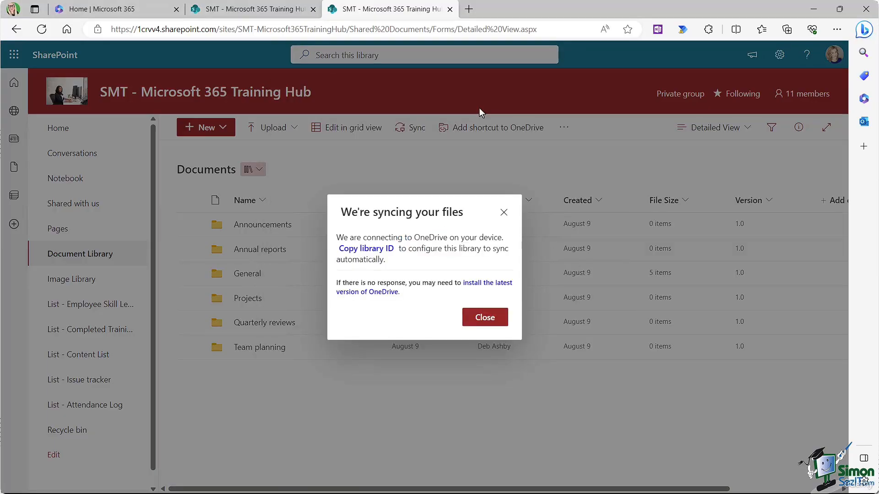
pyautogui.click(485, 319)
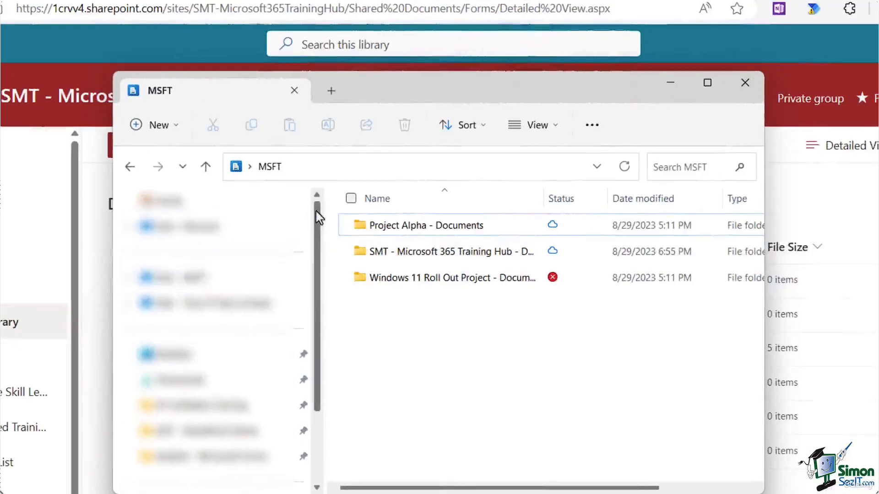
# Step: In File Explorer, go to MSFT > SMT - Microsoft 365 Training Hub - Documents > General
pyautogui.moveTo(318, 215); pyautogui.dragTo(315, 295)
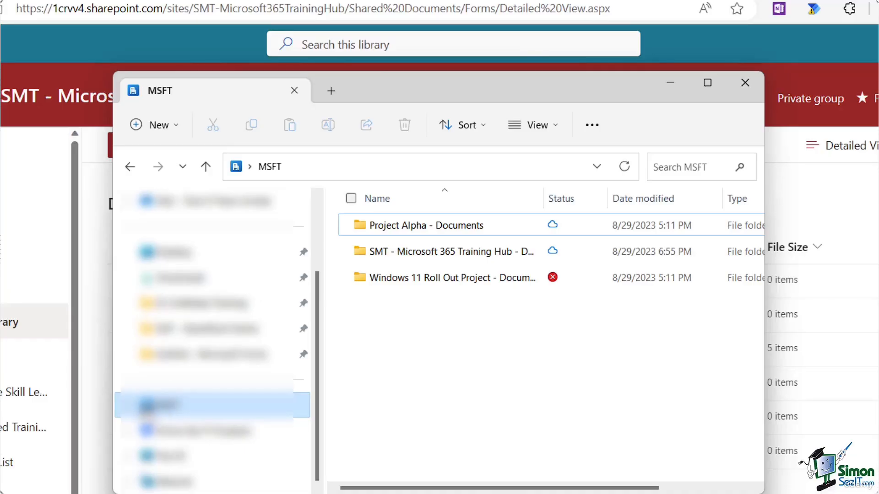
pyautogui.click(127, 405)
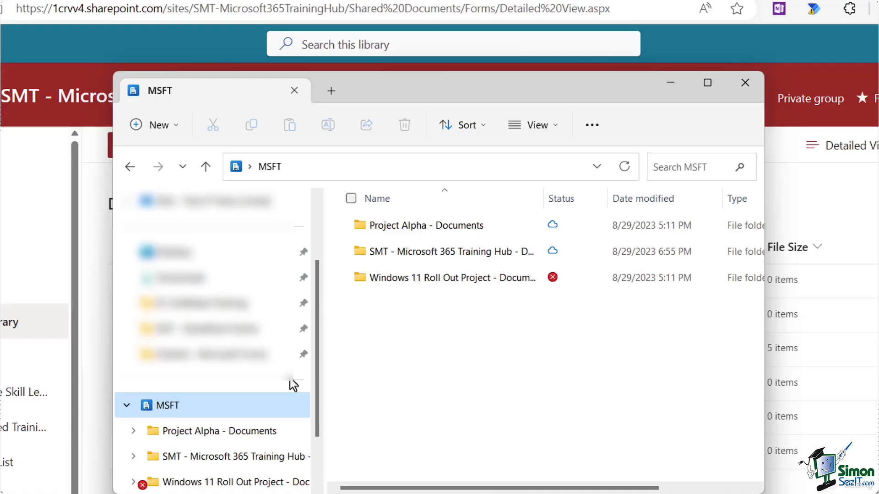
pyautogui.scroll(-1, 293, 385)
pyautogui.click(500, 257)
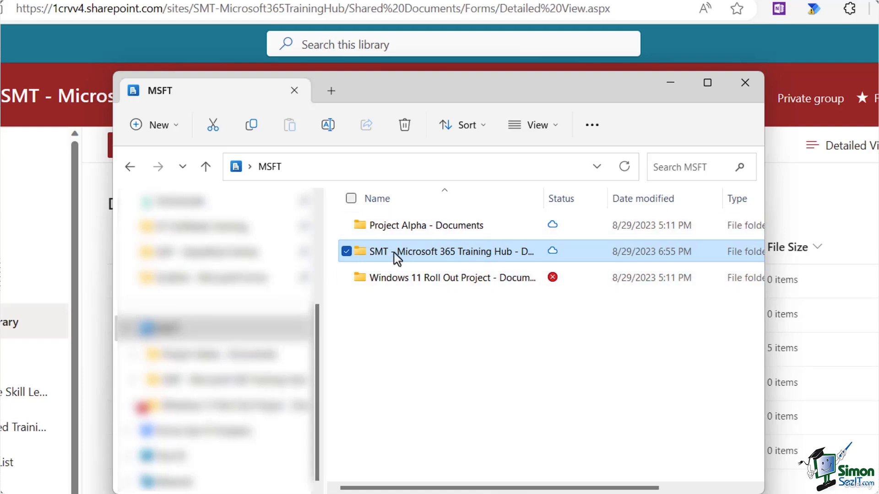
pyautogui.moveTo(387, 254)
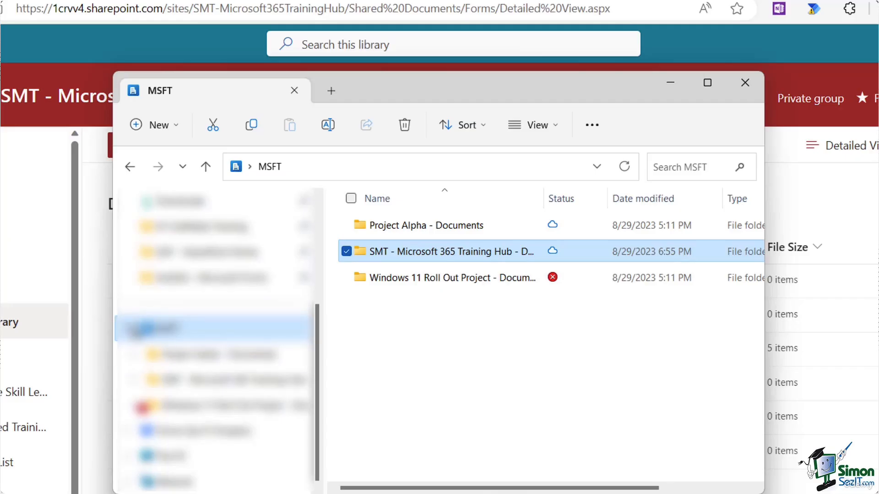
pyautogui.doubleClick(443, 251)
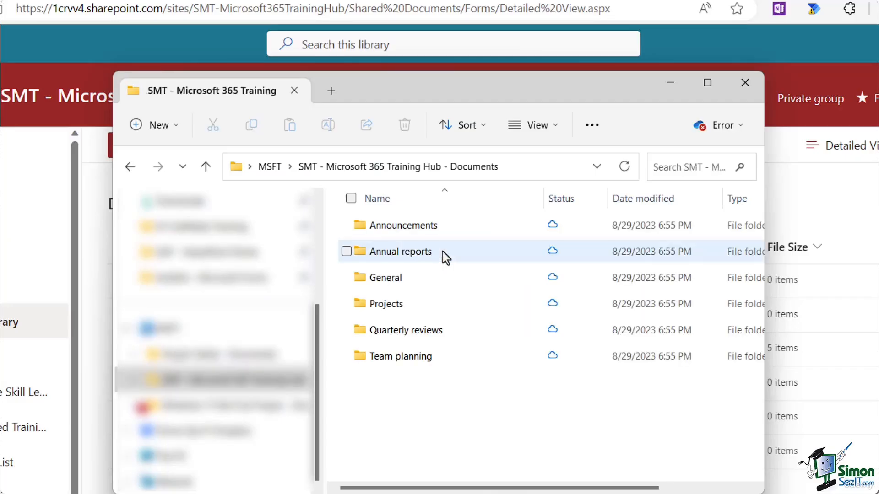
pyautogui.click(393, 283)
pyautogui.doubleClick(393, 284)
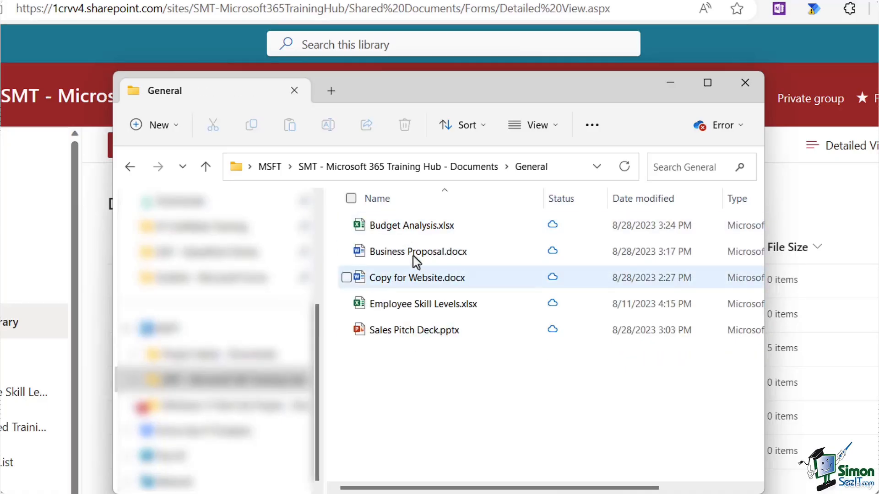
# Step: Open Budget Analysis.xlsx so it is stored on this device
pyautogui.click(413, 226)
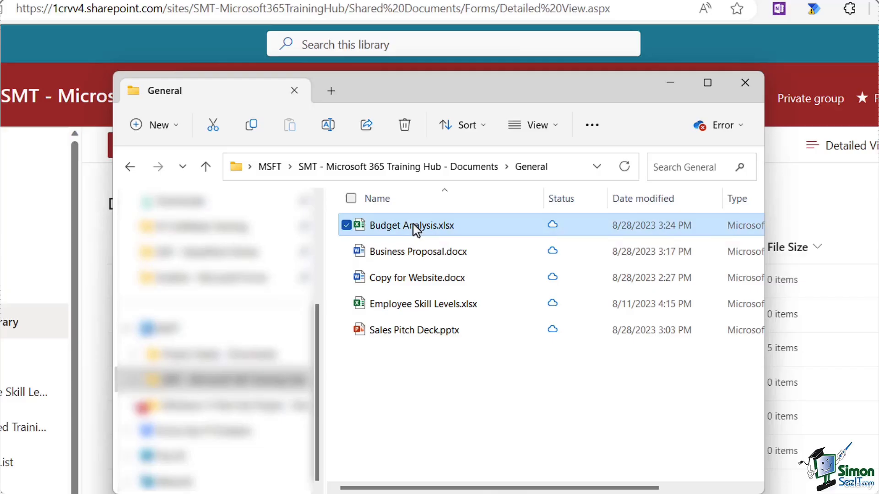
pyautogui.doubleClick(413, 225)
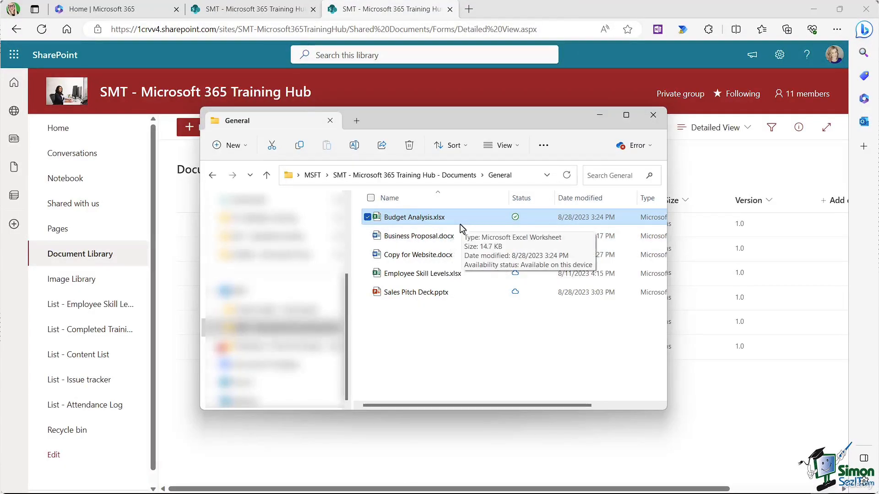
pyautogui.click(340, 271)
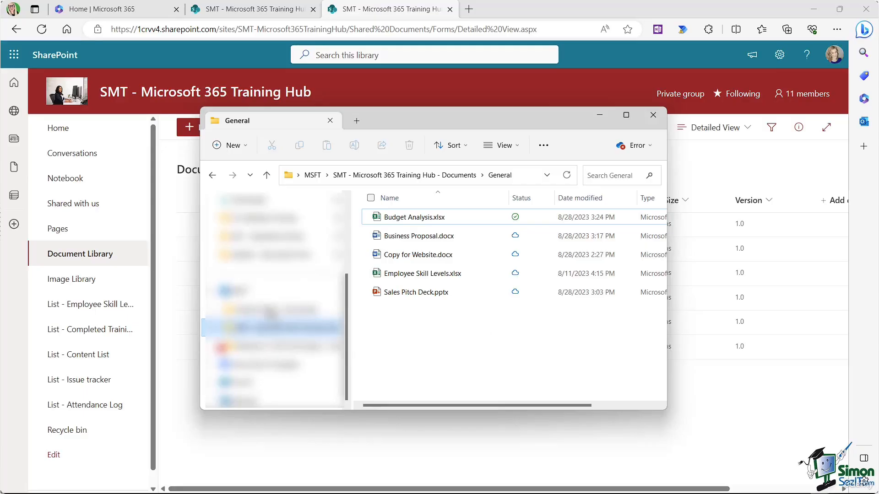
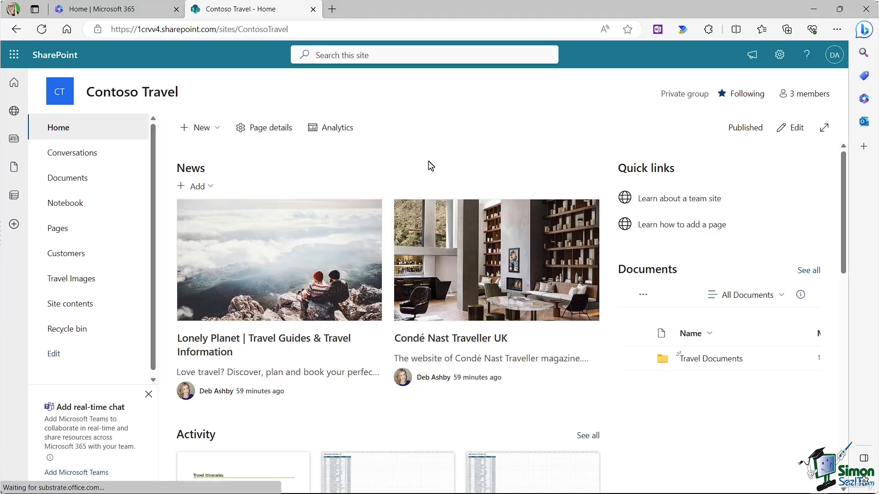
# Step: From Add an app, switch to the classic built-in apps list and choose Discussion Board
pyautogui.click(778, 56)
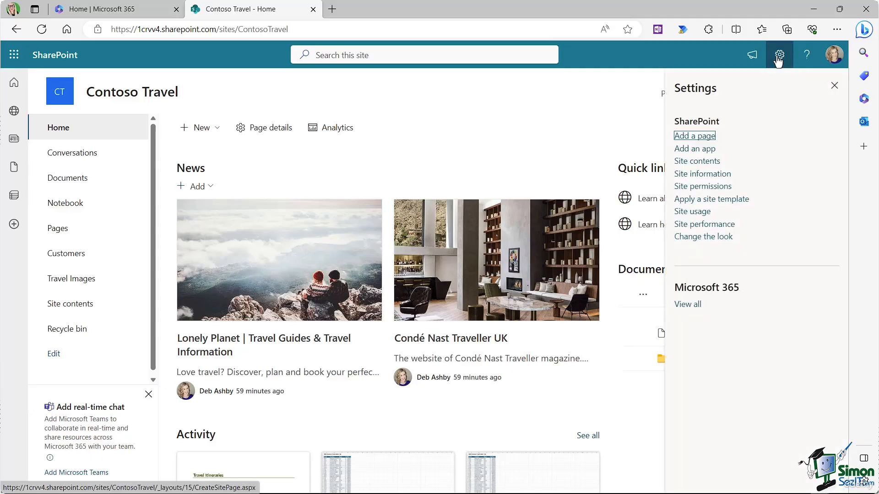
pyautogui.click(699, 153)
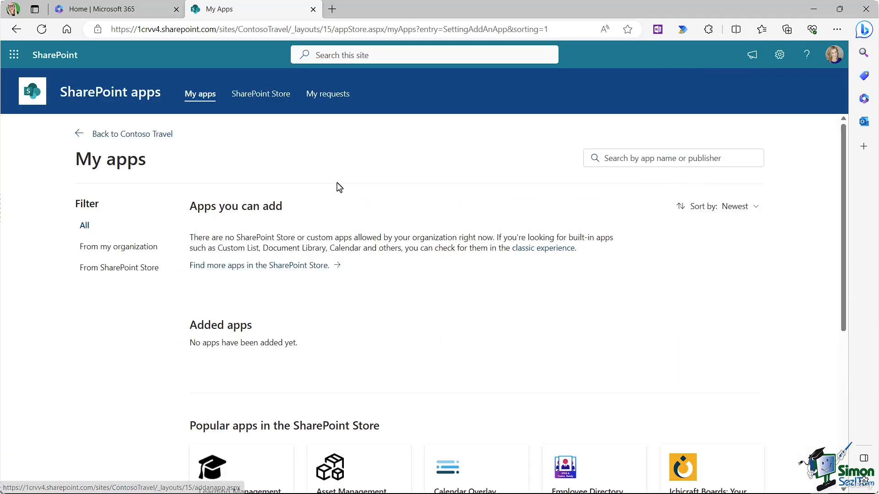
pyautogui.click(534, 251)
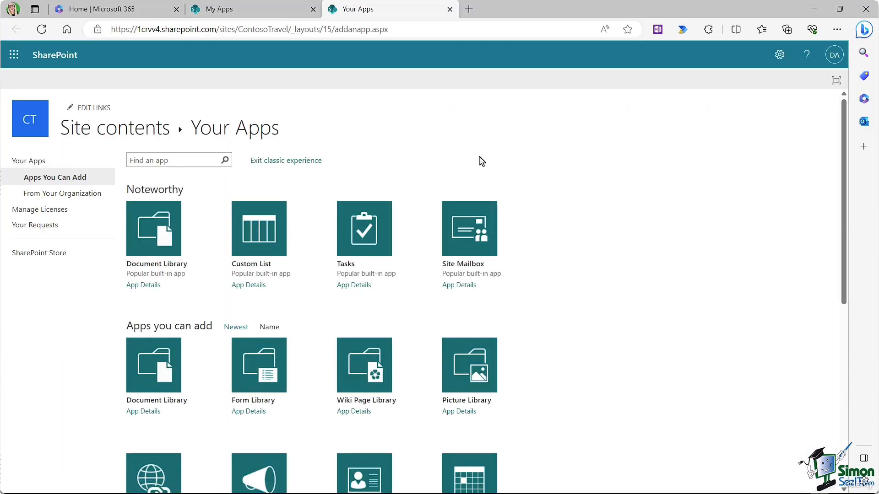
pyautogui.scroll(-6, 551, 173)
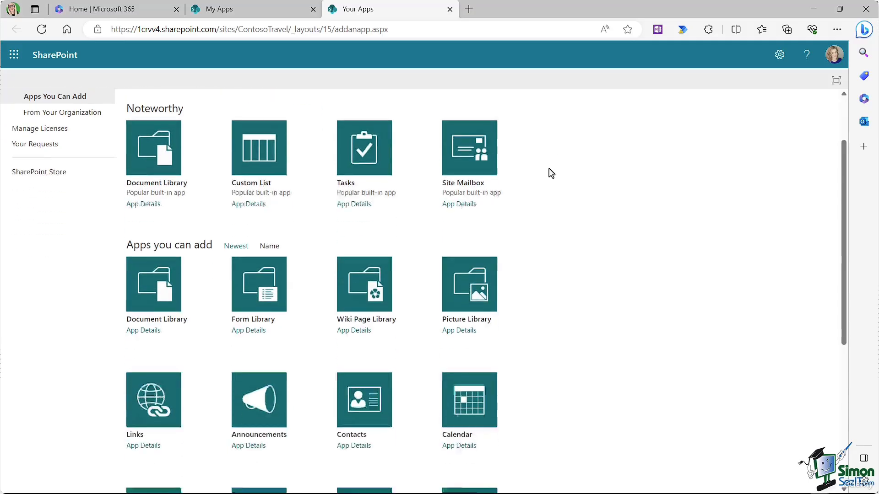
pyautogui.scroll(-2, 551, 173)
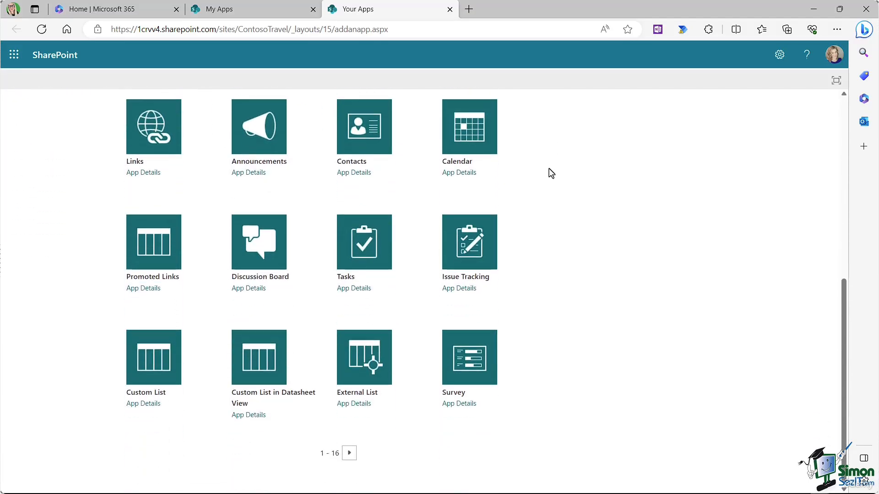
pyautogui.click(258, 255)
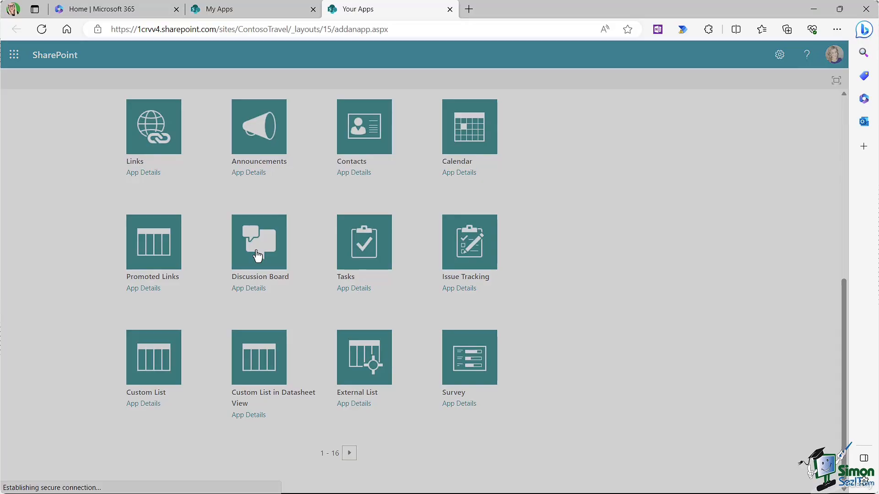
# Step: Create the discussion board with the name 'Travel Forum'
pyautogui.click(502, 270)
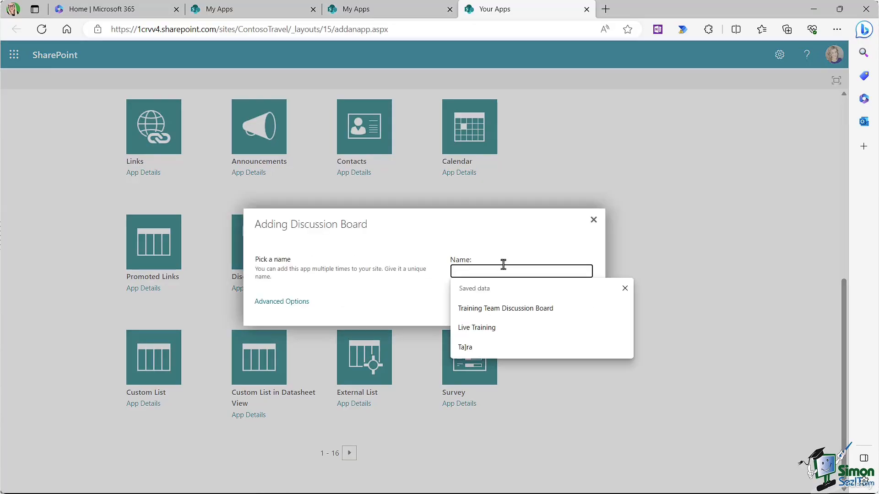
pyautogui.write('Travel Forum')
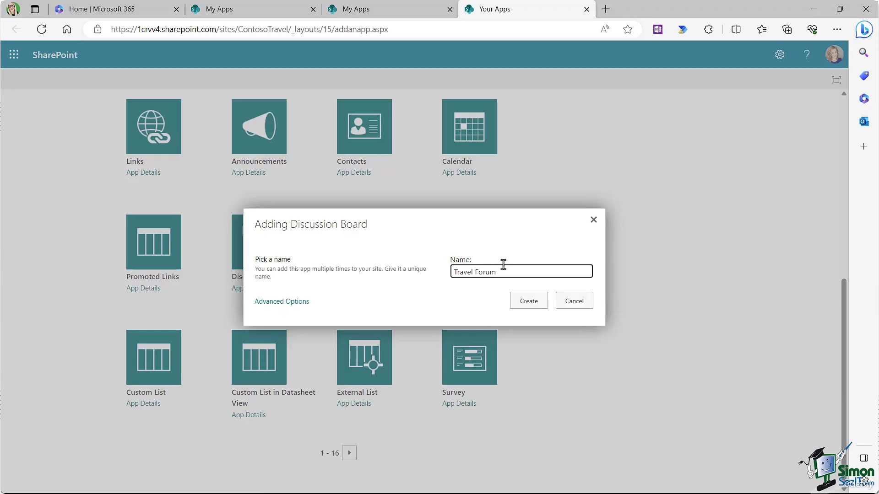
pyautogui.click(529, 303)
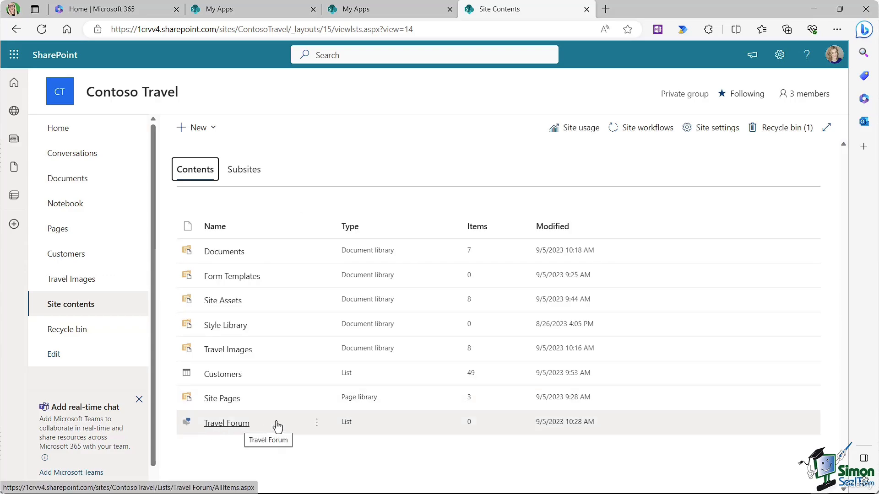
# Step: Set Travel Forum to display on the Quick Launch, save, and return to the home page
pyautogui.click(317, 423)
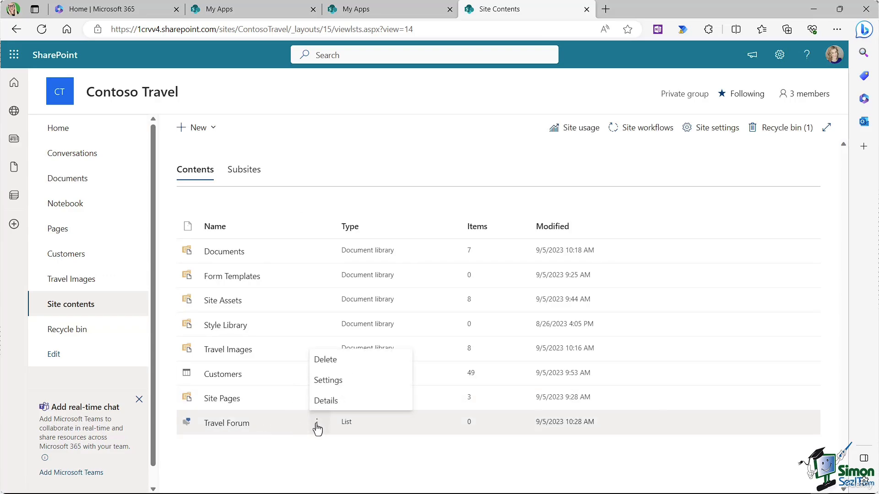
pyautogui.click(329, 383)
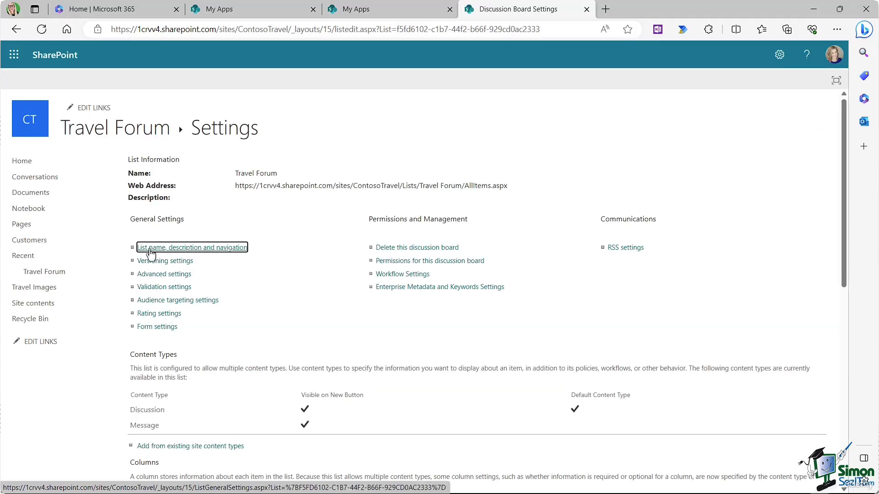
pyautogui.click(208, 253)
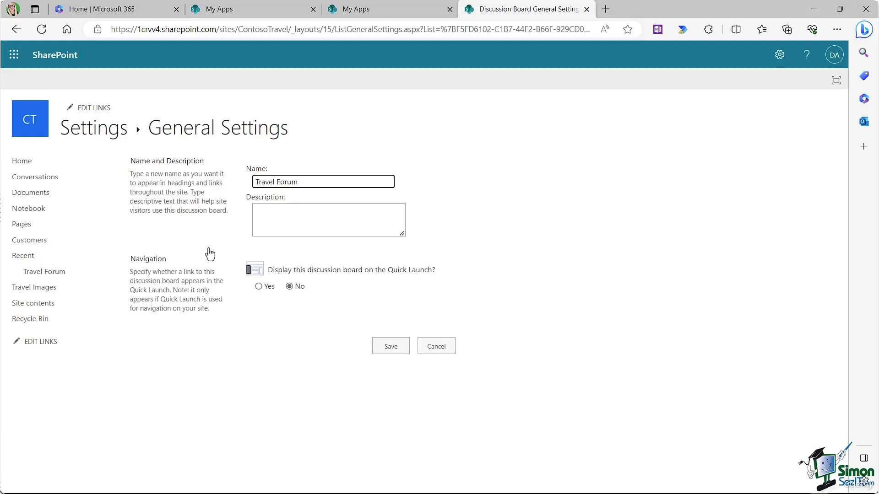
pyautogui.click(259, 286)
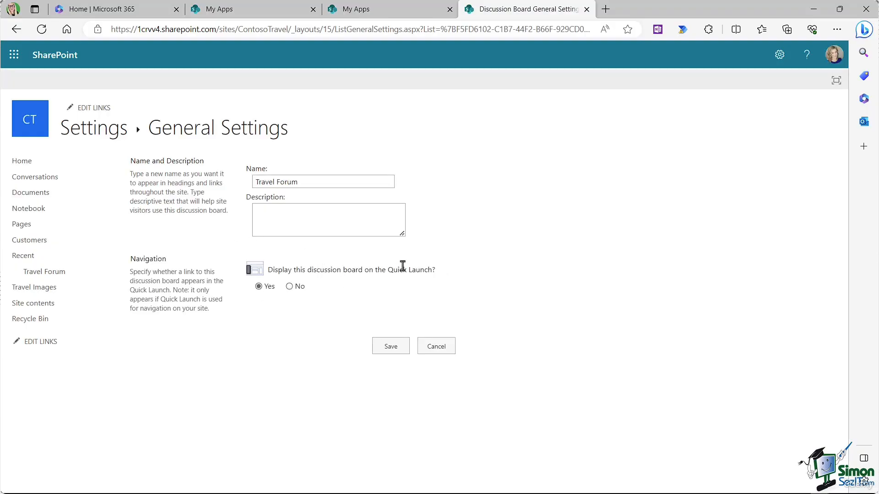
pyautogui.click(391, 348)
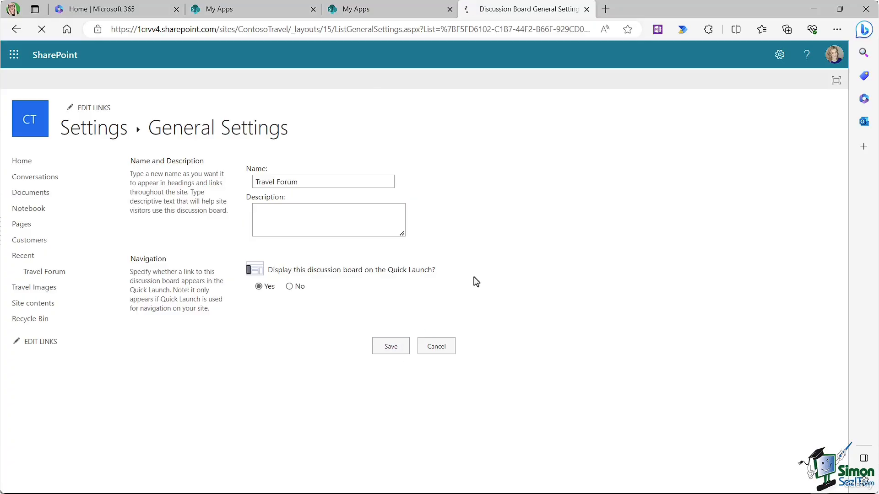
pyautogui.click(23, 164)
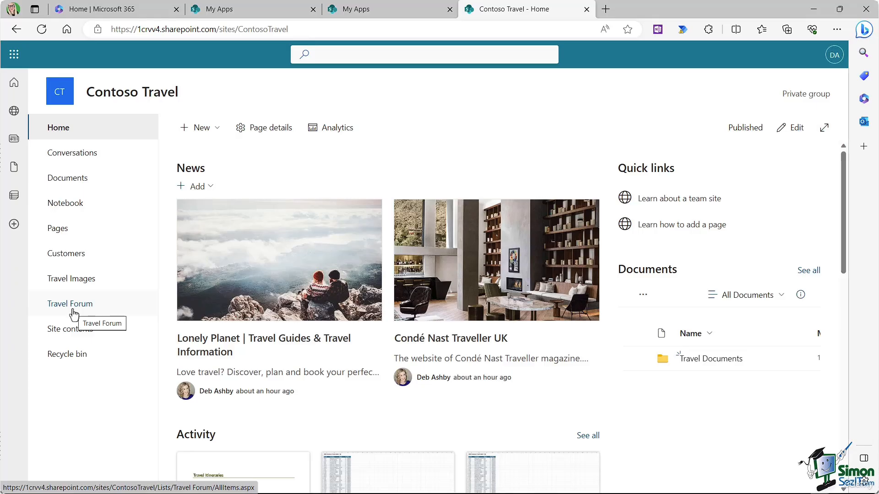
# Step: In Travel Forum, post the question 'Which new trips would you like to see?'
pyautogui.click(74, 305)
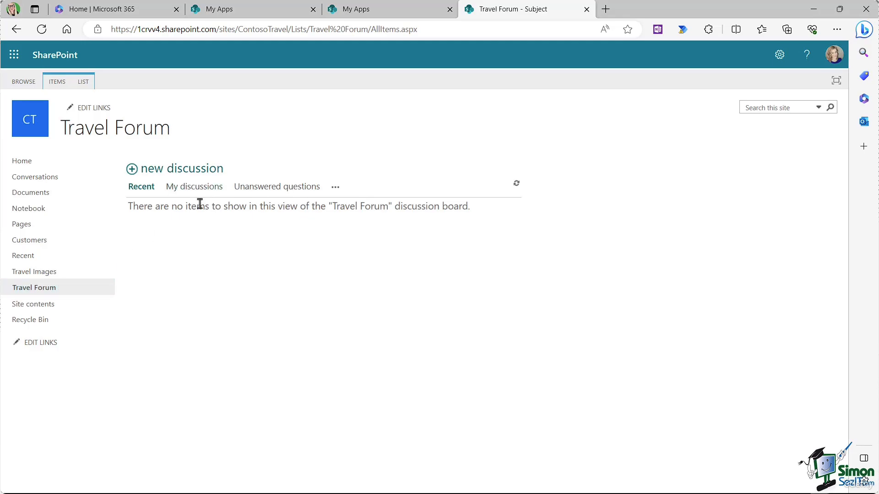
pyautogui.click(176, 175)
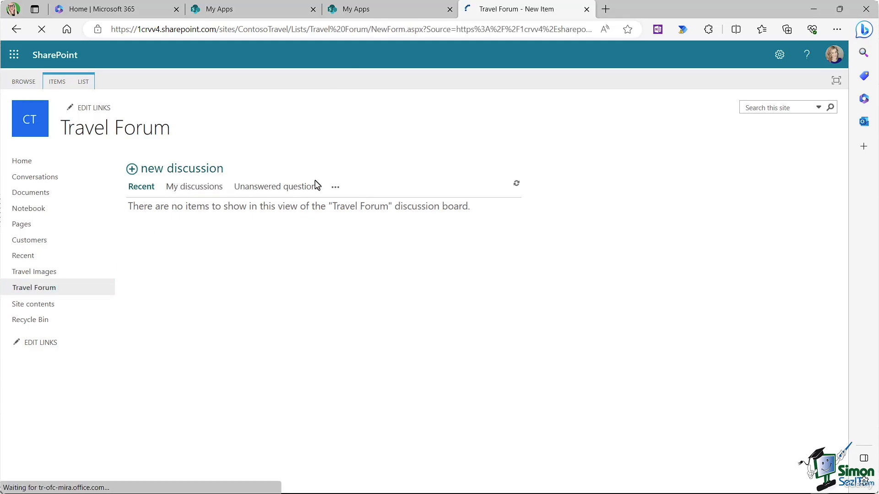
pyautogui.click(282, 169)
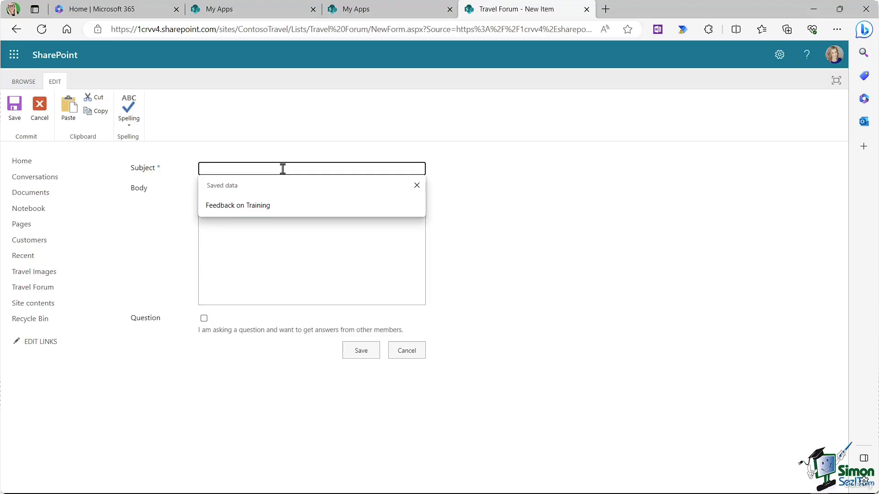
pyautogui.write('Which new trips would you like to see?')
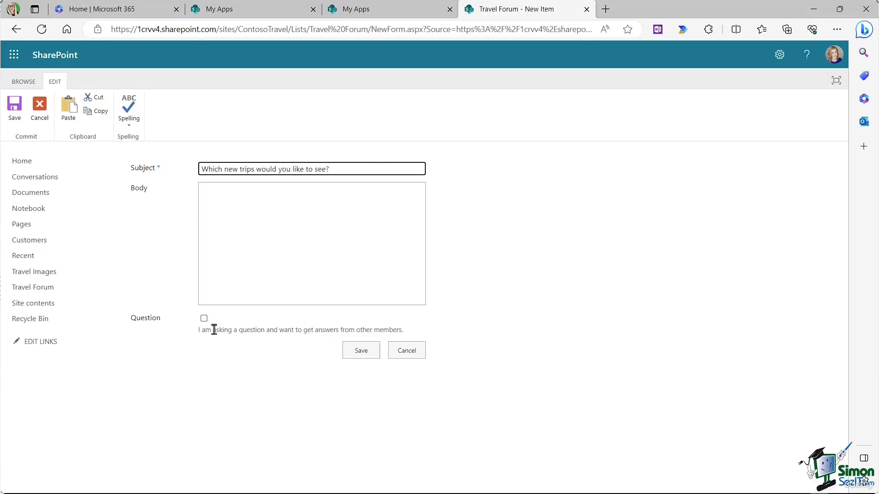
pyautogui.click(204, 318)
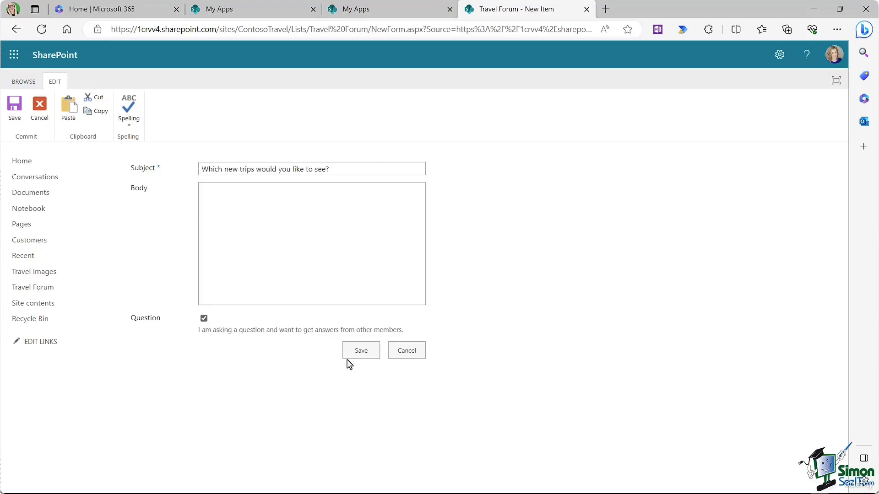
pyautogui.click(367, 353)
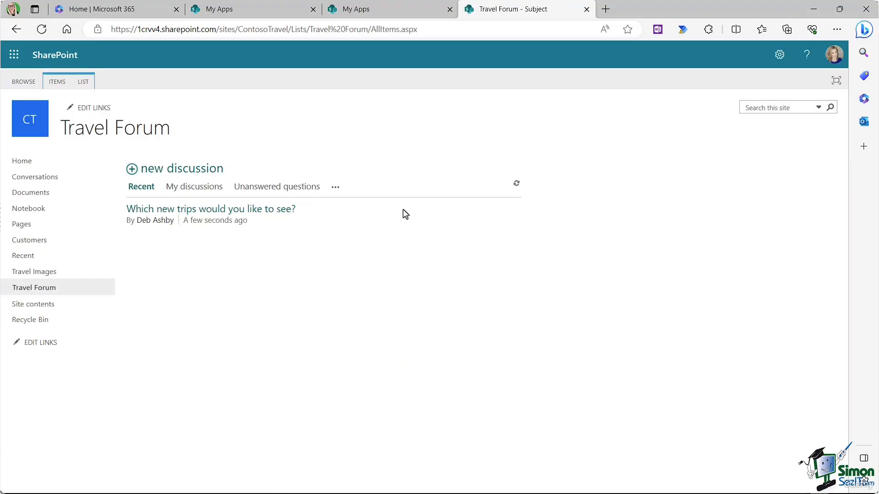
pyautogui.click(265, 211)
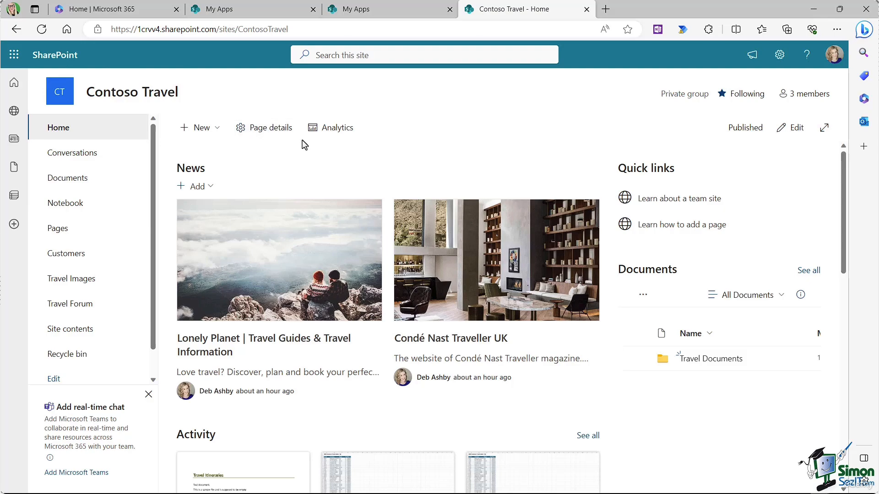
# Step: Open Teams and create a team from the existing Contoso Travel Microsoft 365 group
pyautogui.click(15, 59)
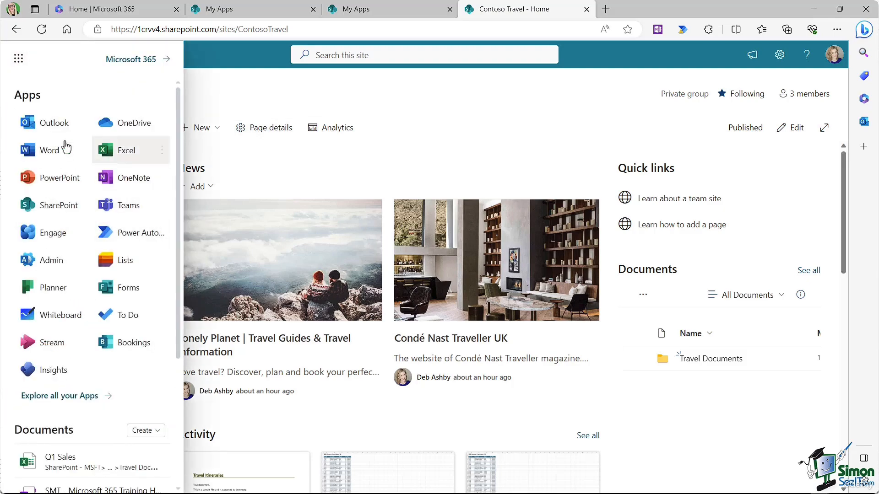
pyautogui.click(129, 211)
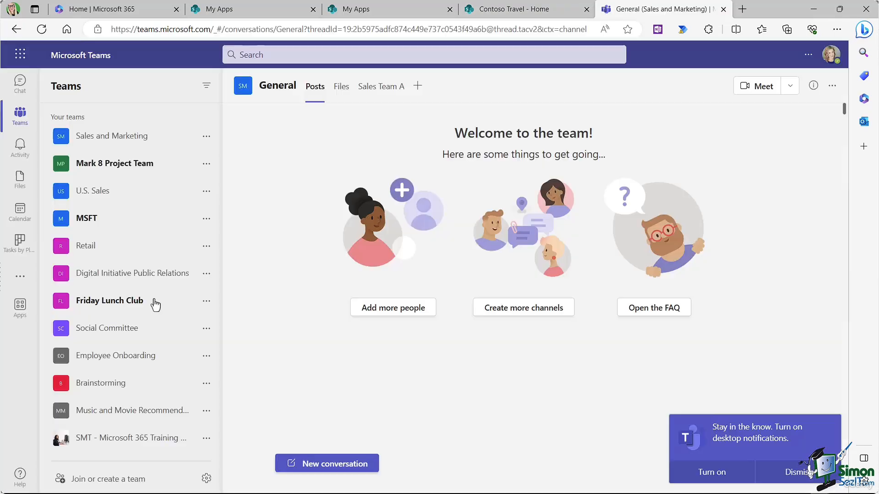
pyautogui.click(88, 484)
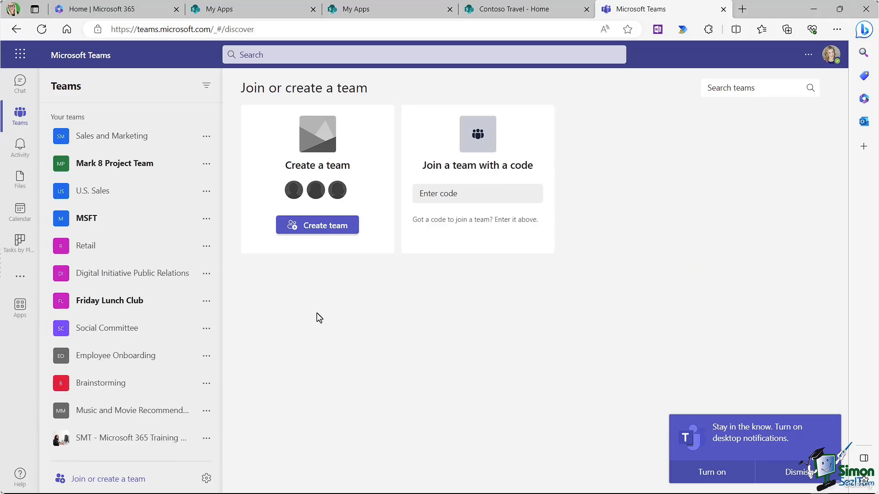
pyautogui.click(320, 228)
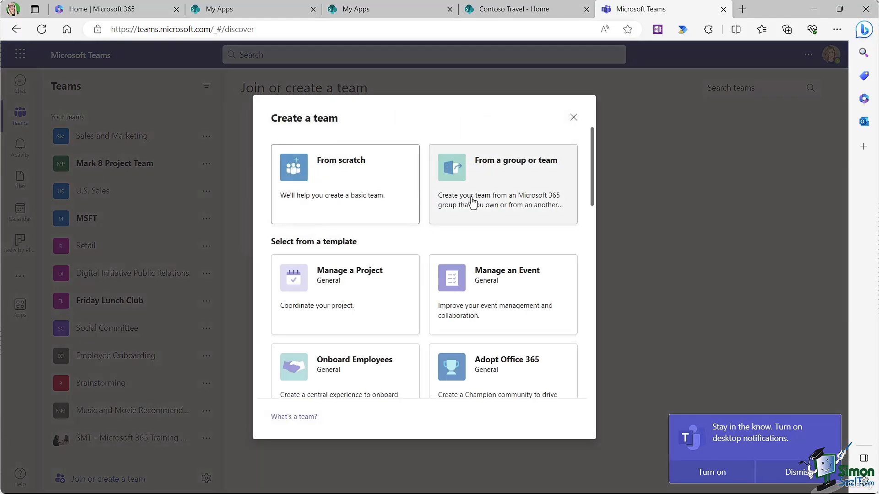
pyautogui.click(477, 182)
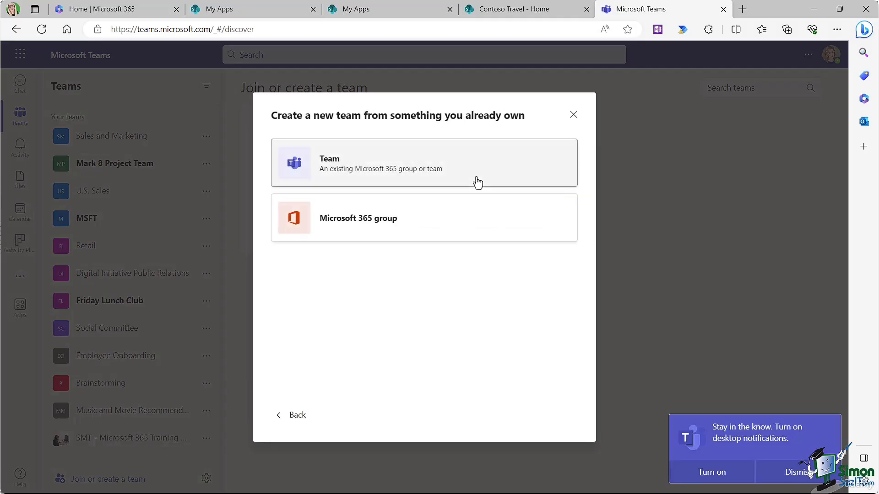
pyautogui.click(384, 227)
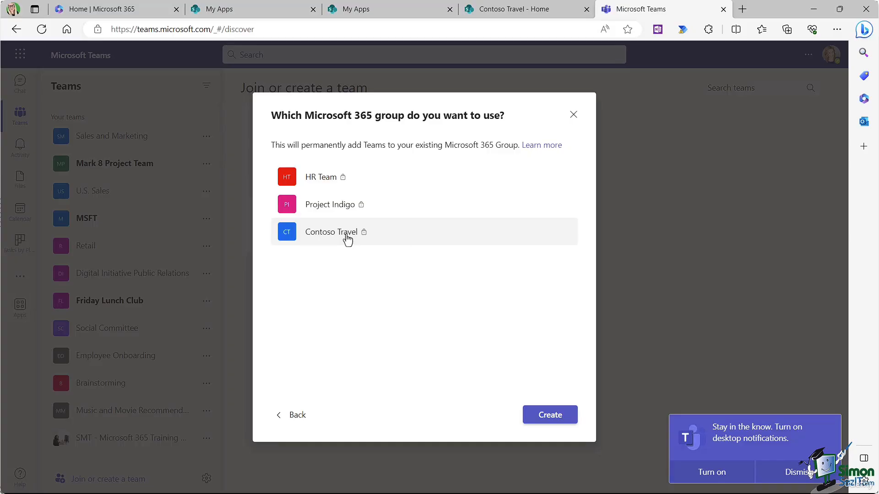
pyautogui.click(555, 421)
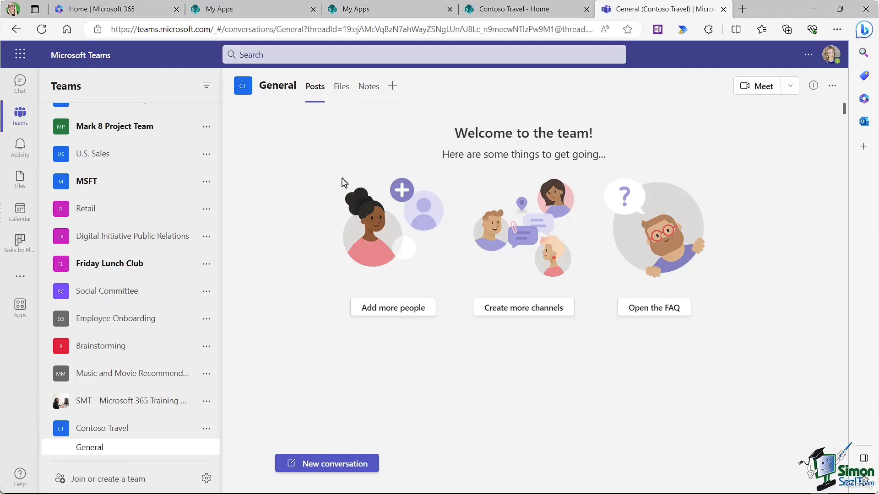
# Step: Add a SharePoint tab showing the Customers list to the General channel
pyautogui.click(393, 88)
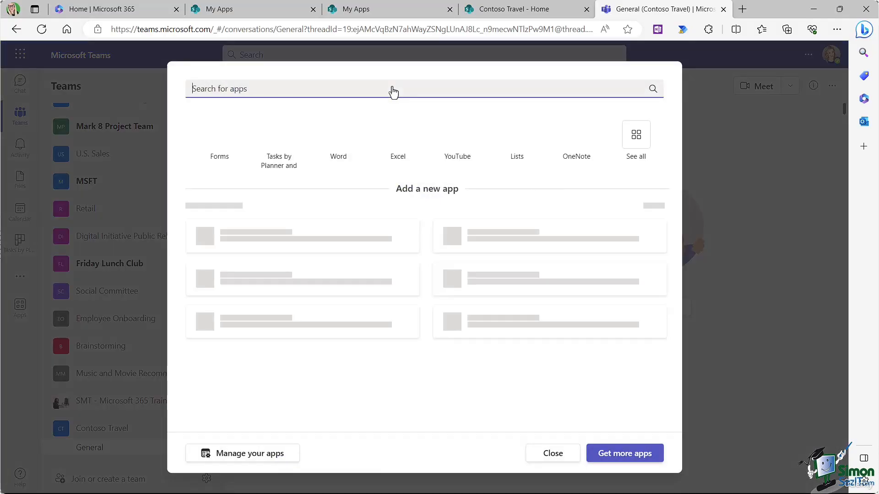
pyautogui.click(356, 88)
pyautogui.write('sharepo')
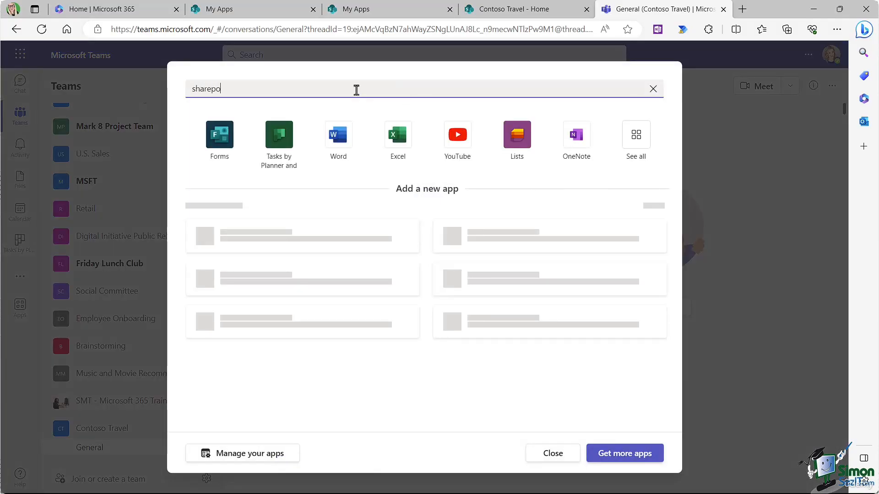
pyautogui.write('int')
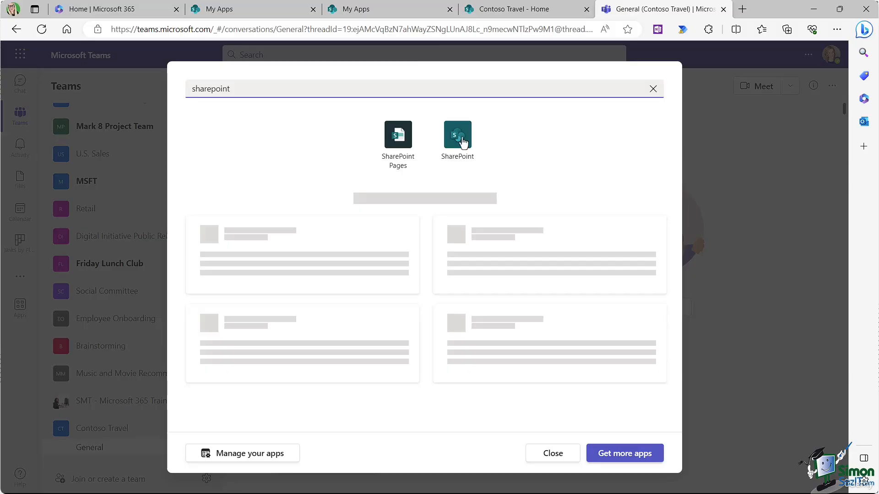
pyautogui.click(458, 135)
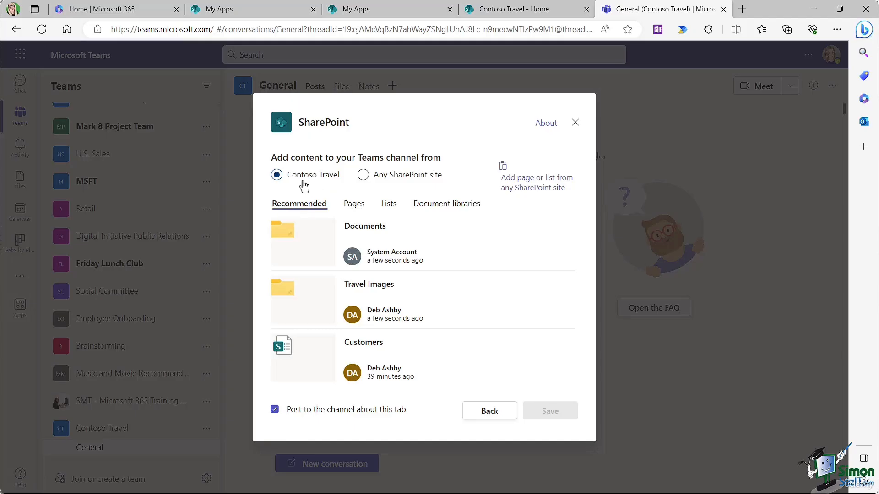
pyautogui.click(388, 205)
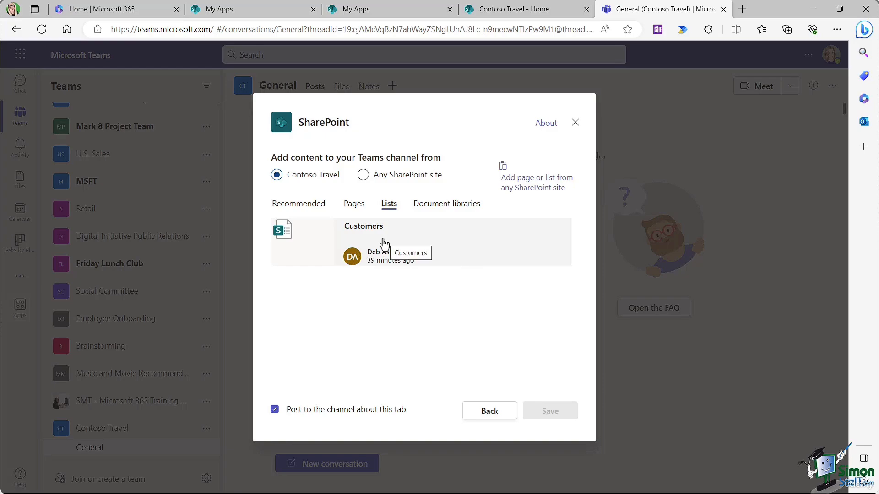
pyautogui.click(388, 241)
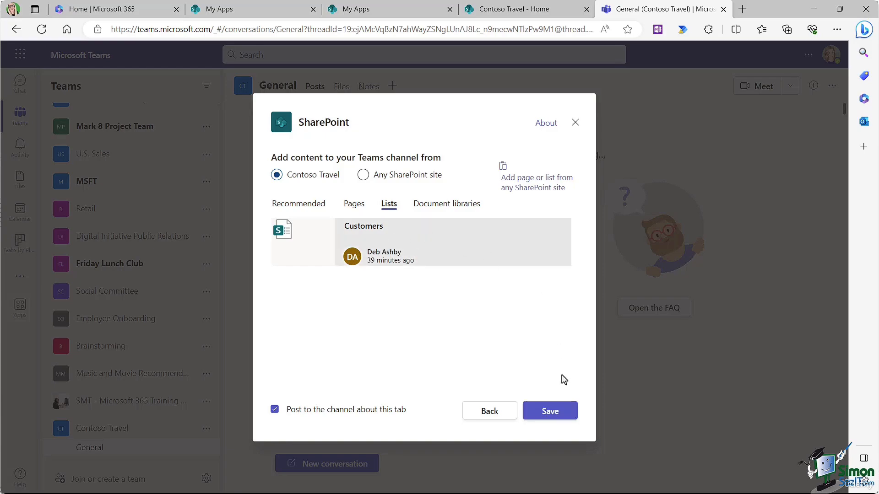
pyautogui.click(549, 411)
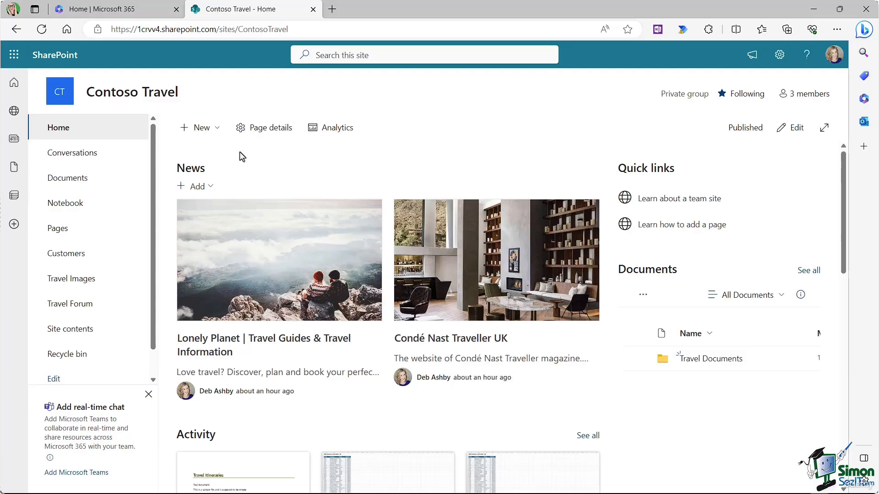
# Step: Open Documents from the site navigation
pyautogui.click(80, 179)
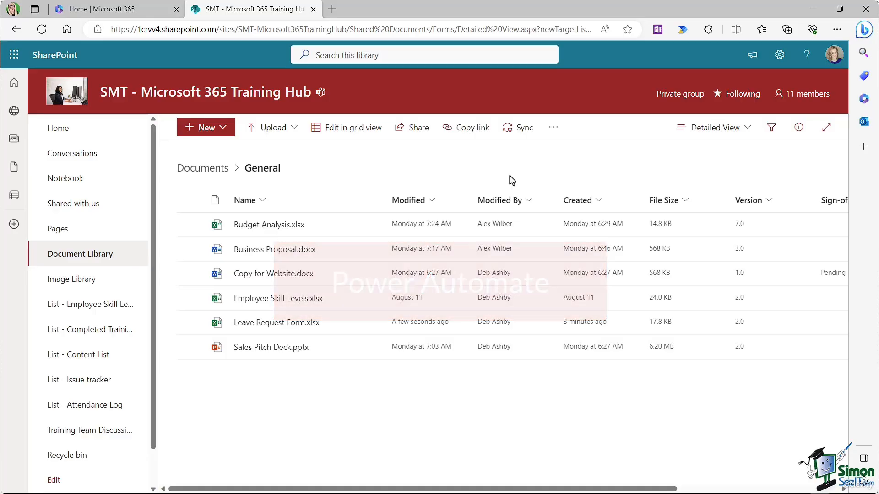
pyautogui.moveTo(241, 280)
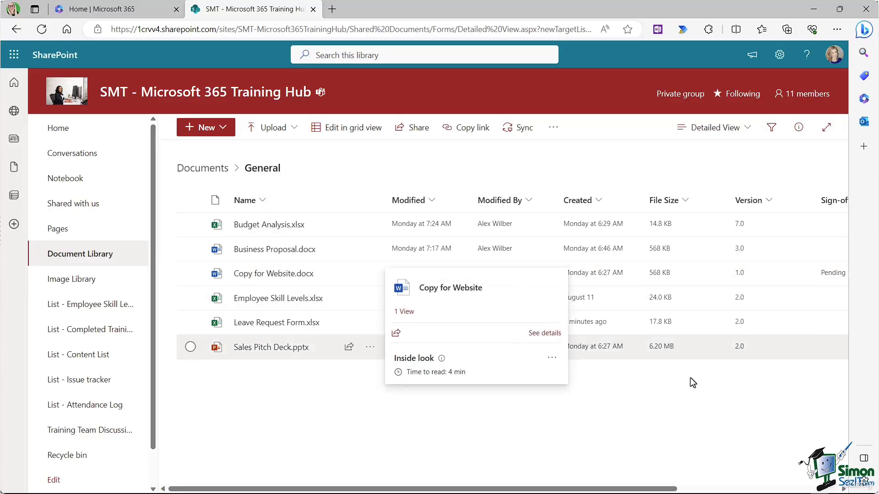
pyautogui.moveTo(666, 489); pyautogui.dragTo(784, 492)
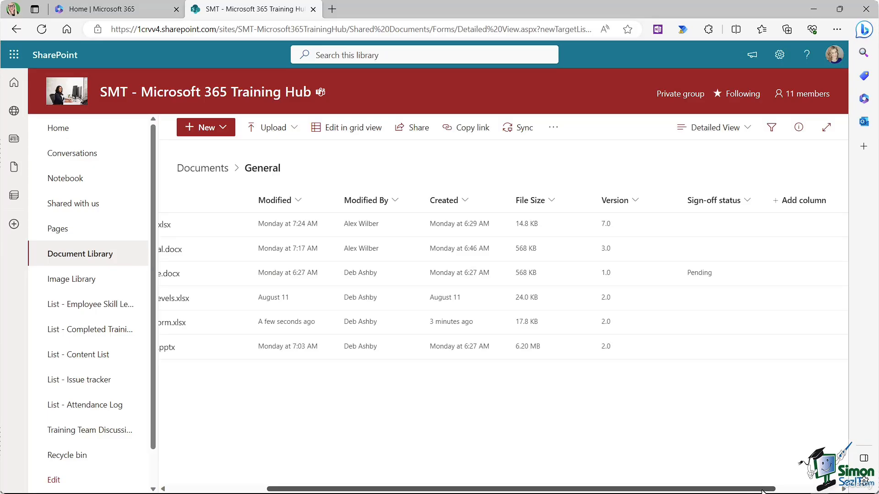
pyautogui.moveTo(762, 490); pyautogui.dragTo(664, 489)
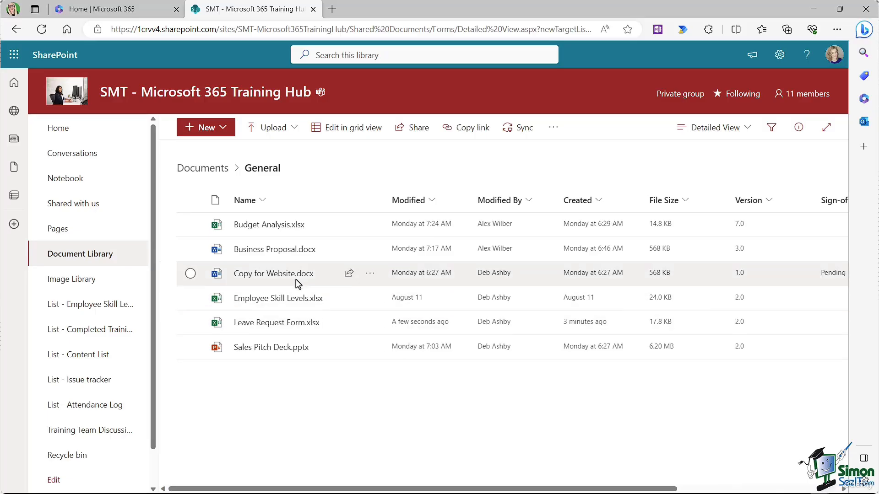
pyautogui.moveTo(296, 281)
pyautogui.moveTo(673, 490); pyautogui.dragTo(708, 491)
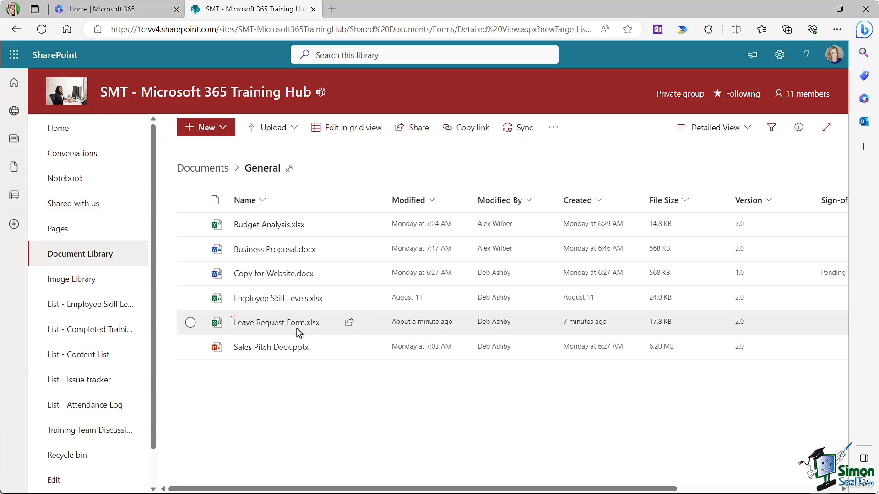
pyautogui.moveTo(293, 327)
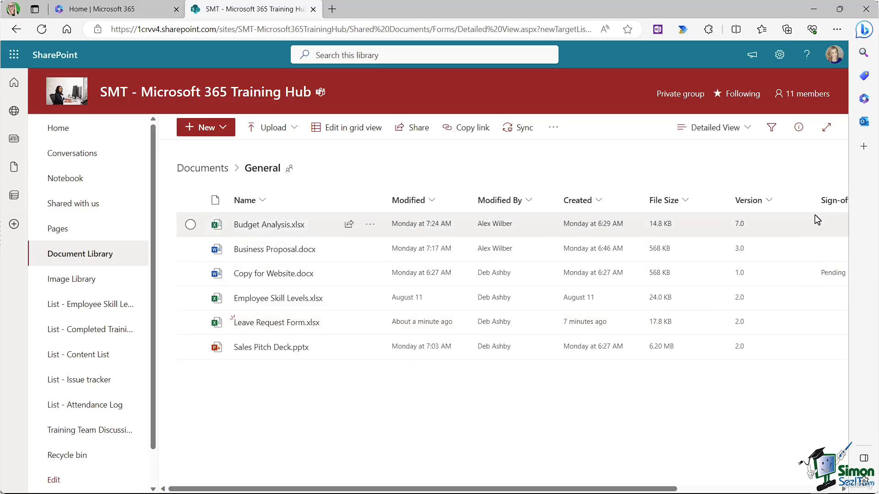
pyautogui.moveTo(658, 491); pyautogui.dragTo(579, 485)
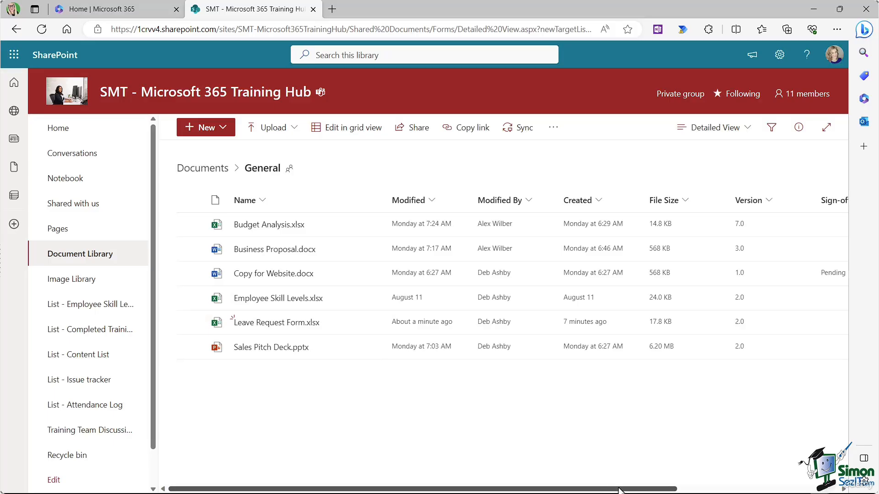
pyautogui.moveTo(639, 488); pyautogui.dragTo(604, 489)
# Step: Start a Request sign-off flow for Leave Request Form.xlsx
pyautogui.click(190, 322)
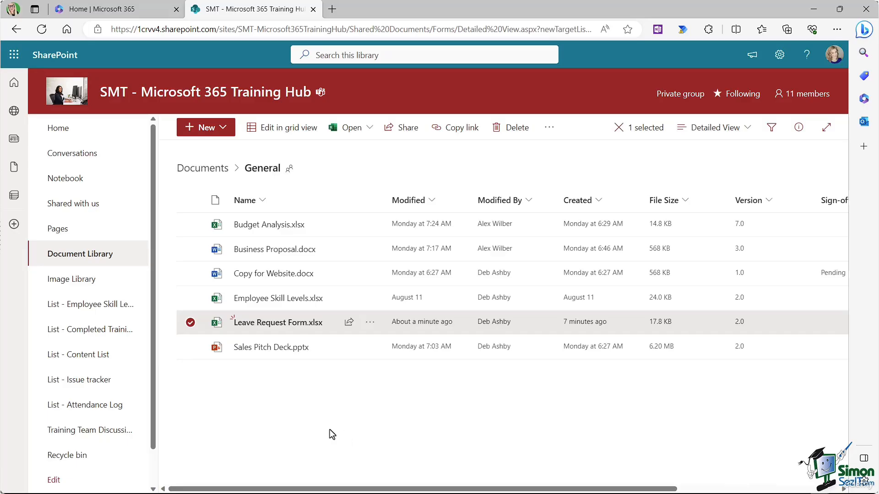
pyautogui.click(550, 130)
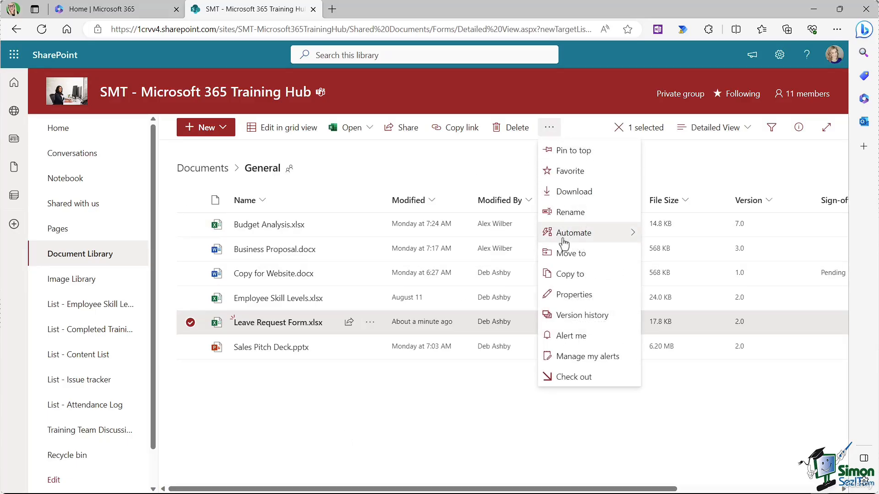
pyautogui.moveTo(564, 242)
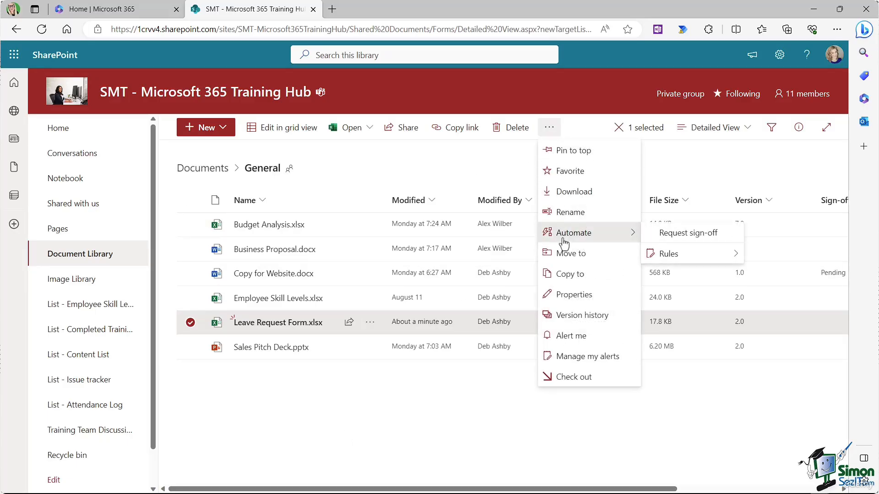
pyautogui.click(701, 245)
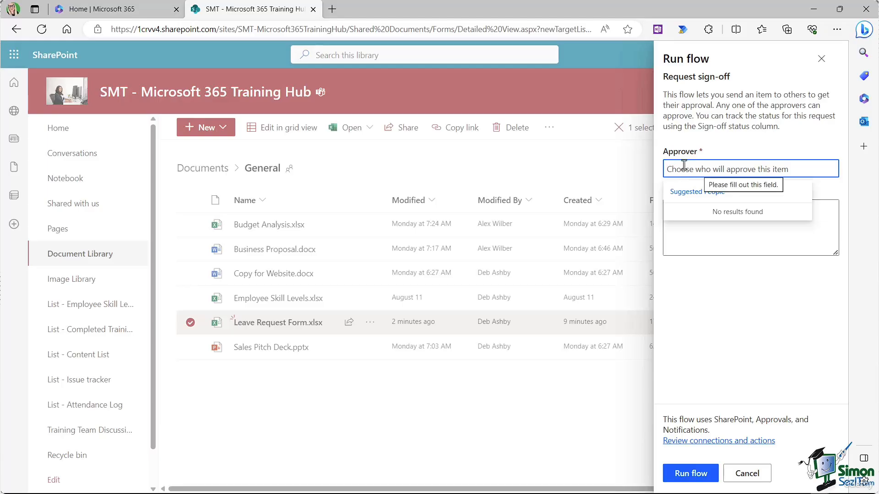
# Step: Send the sign-off to the chosen approver with message 'Please can you approve my holiday request!'
pyautogui.write('Adele Vance')
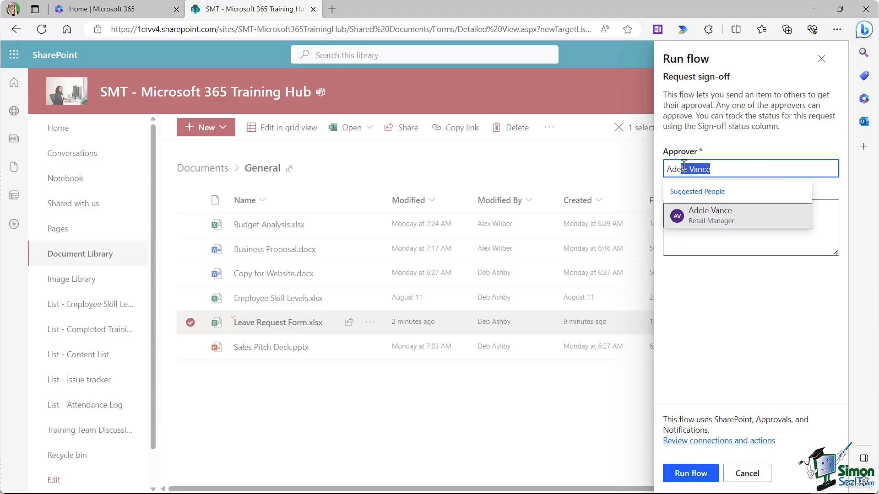
pyautogui.click(690, 224)
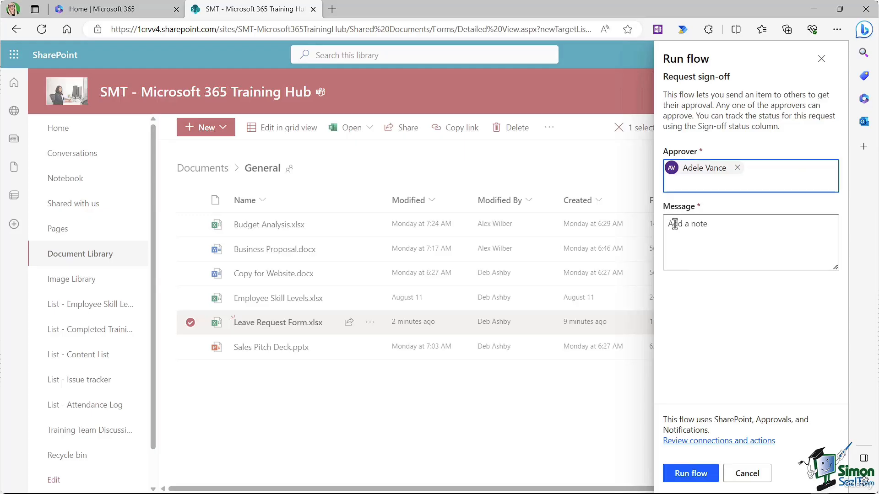
pyautogui.write('Please can you approve my holiday request!')
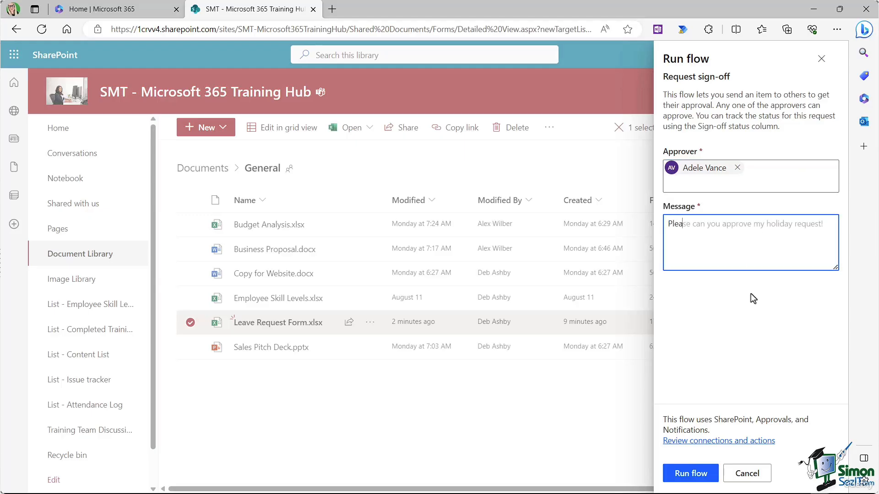
pyautogui.click(688, 476)
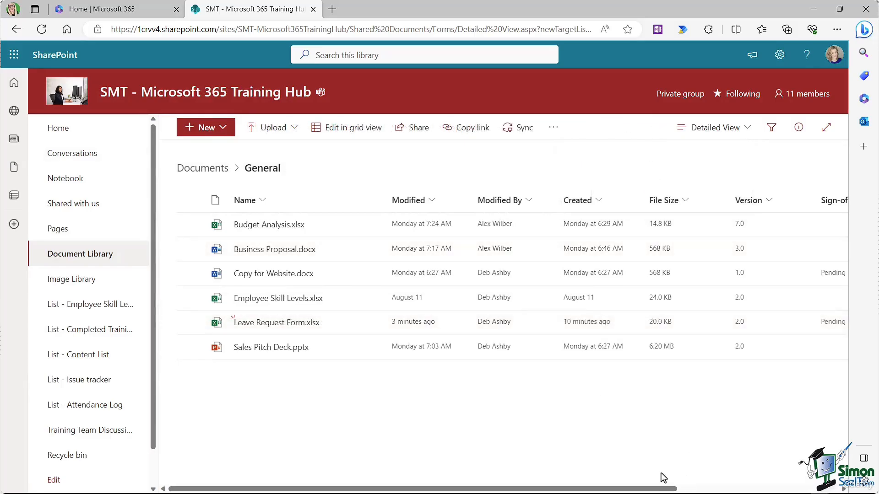
pyautogui.moveTo(665, 489); pyautogui.dragTo(746, 489)
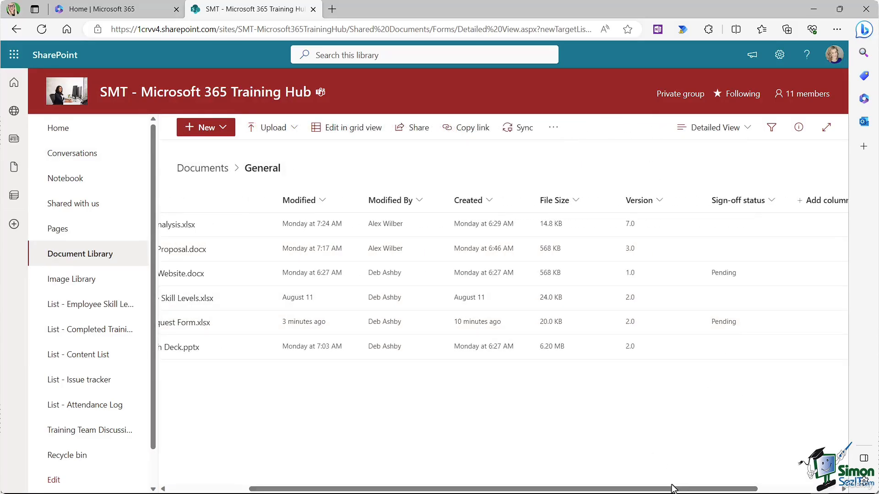
pyautogui.moveTo(672, 489); pyautogui.dragTo(603, 489)
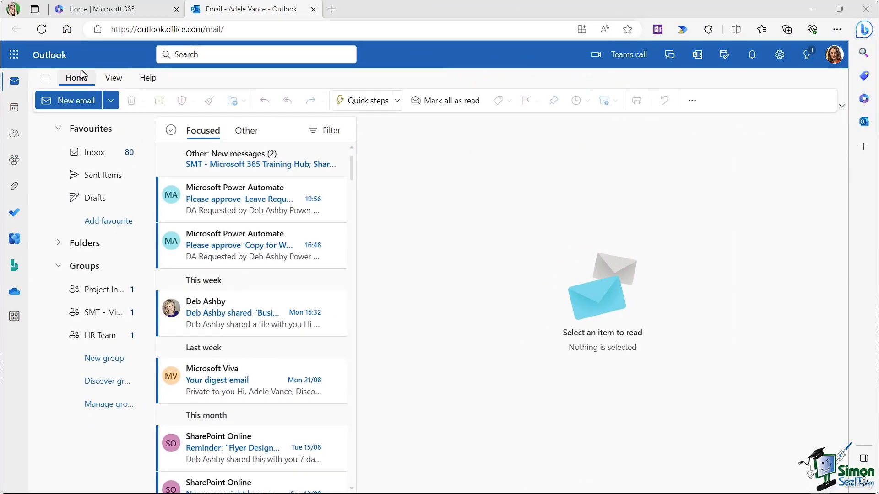
# Step: Approve the Leave Request Form sign-off from its Power Automate email
pyautogui.click(227, 193)
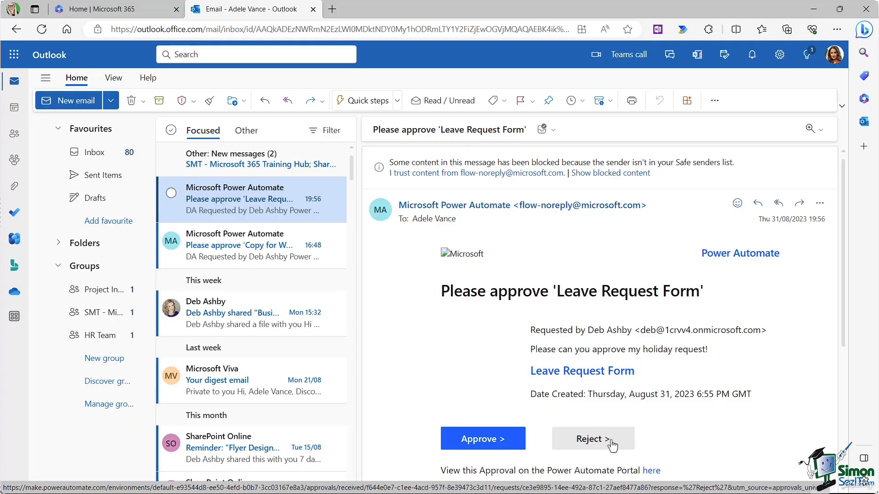
pyautogui.click(489, 440)
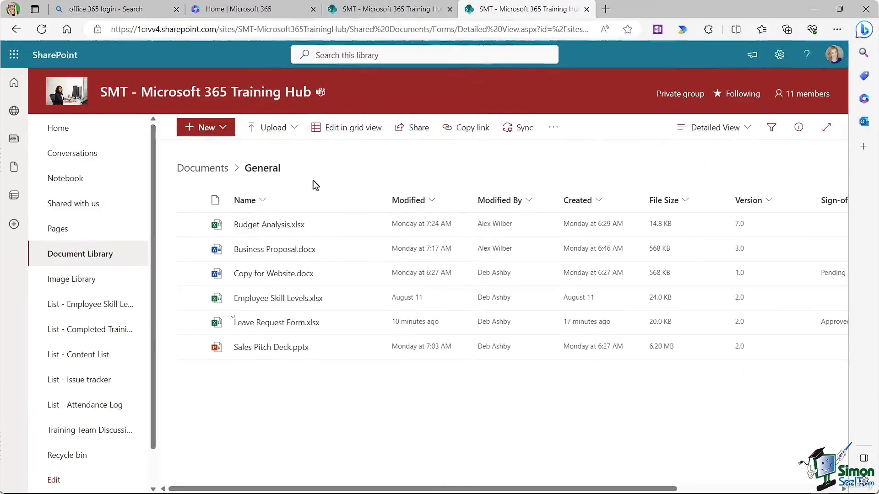
# Step: Scroll the library sideways to confirm Leave Request Form.xlsx's sign-off status is Approved
pyautogui.moveTo(255, 324)
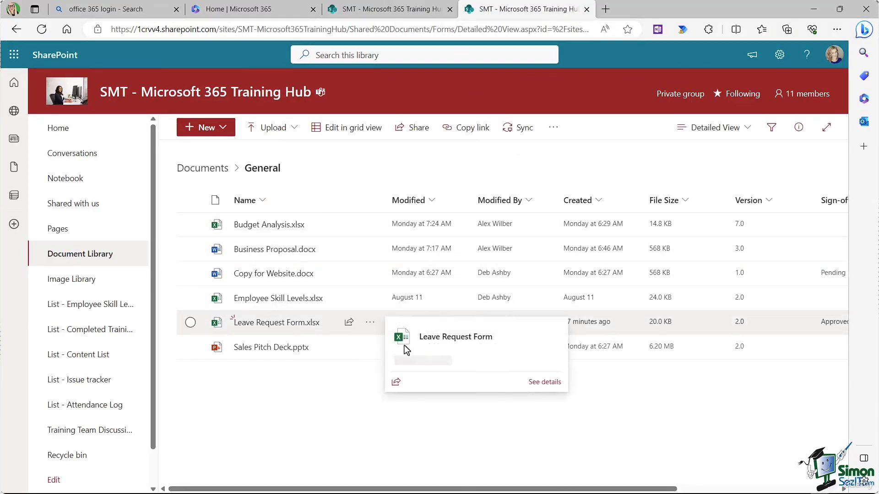
pyautogui.moveTo(336, 490); pyautogui.dragTo(497, 489)
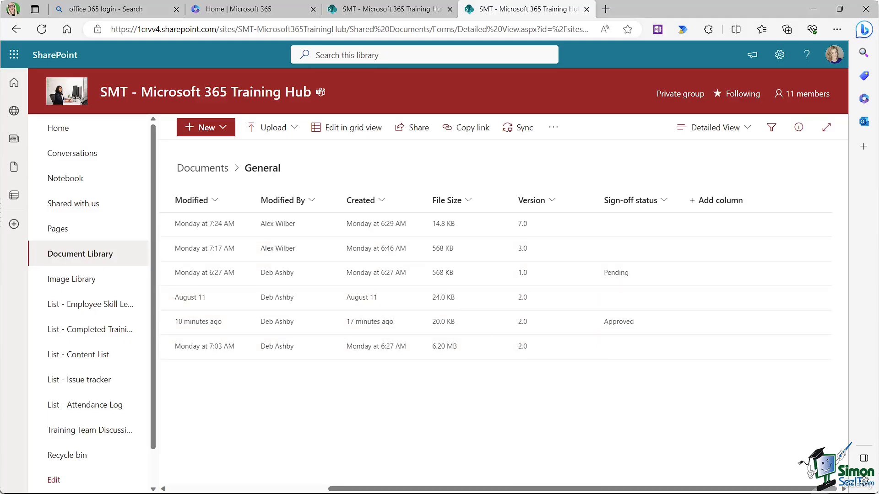
pyautogui.hscroll(-5, 359, 489)
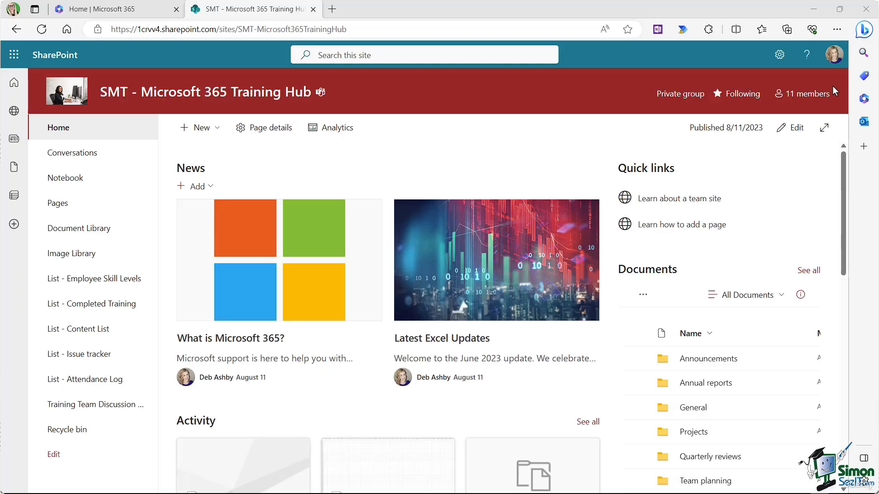
# Step: Launch Power Automate from the app launcher in a new tab, then return to the SMT SharePoint tab
pyautogui.click(14, 55)
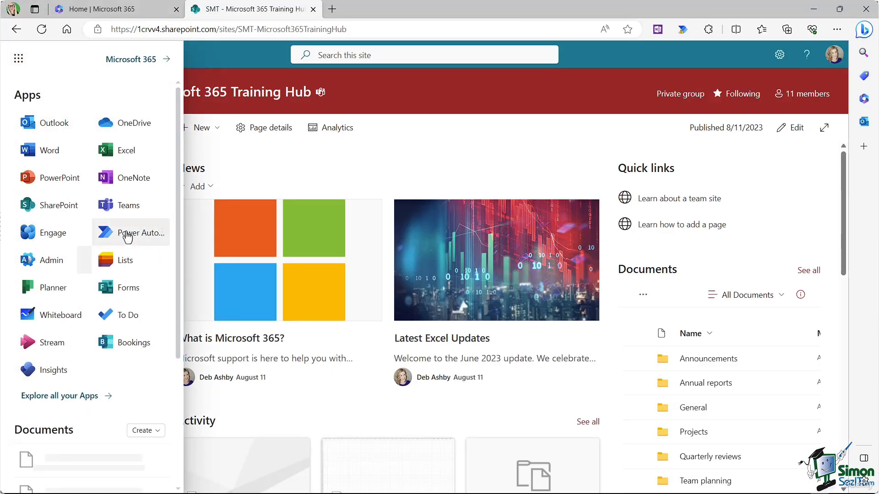
pyautogui.click(131, 236)
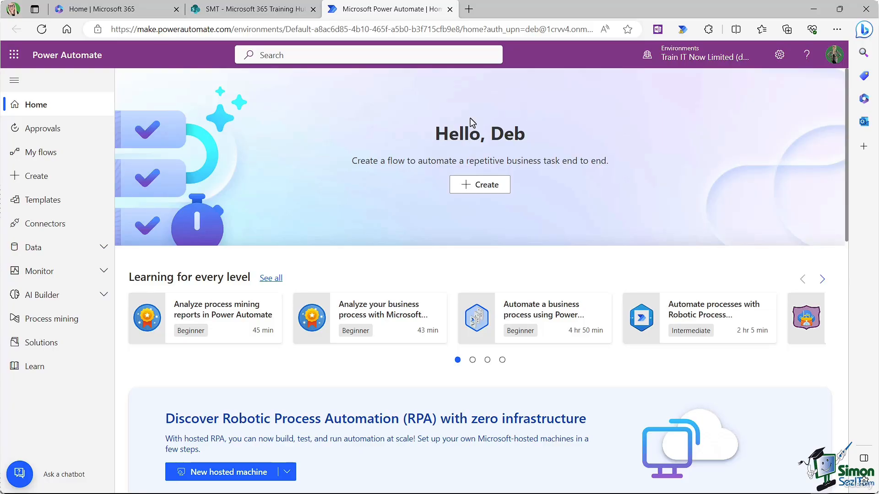
pyautogui.click(247, 10)
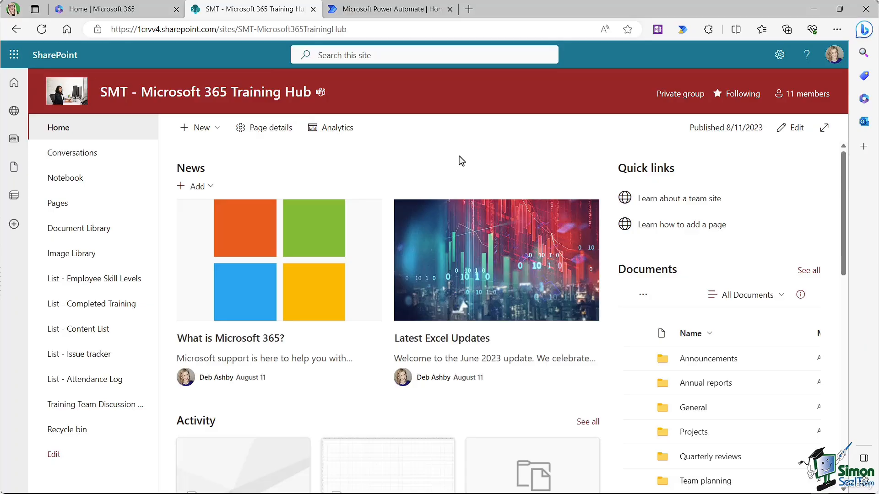
# Step: Open the training hub's Site Pages library and select the LearningTeamHome.aspx page
pyautogui.click(58, 208)
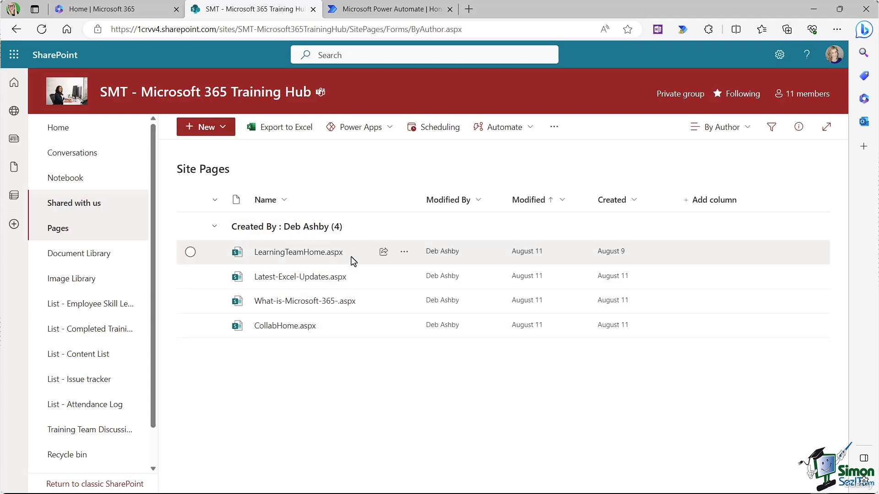
pyautogui.moveTo(354, 261)
pyautogui.moveTo(287, 258)
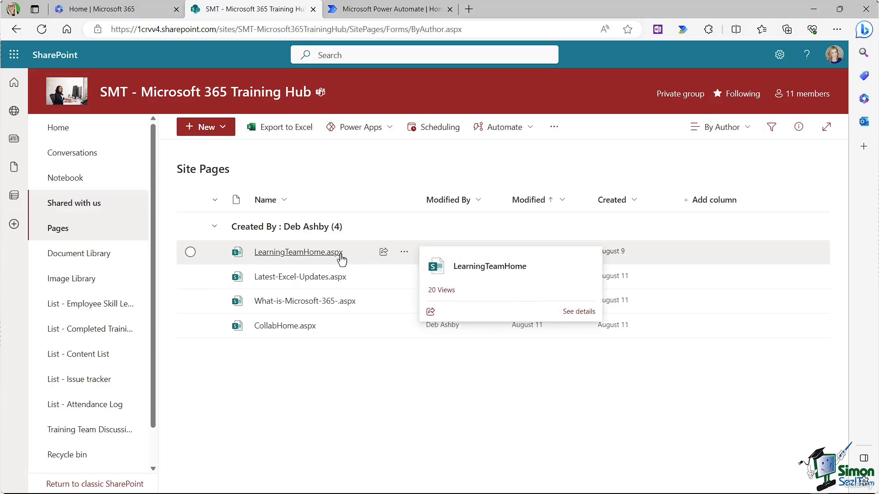
pyautogui.click(190, 252)
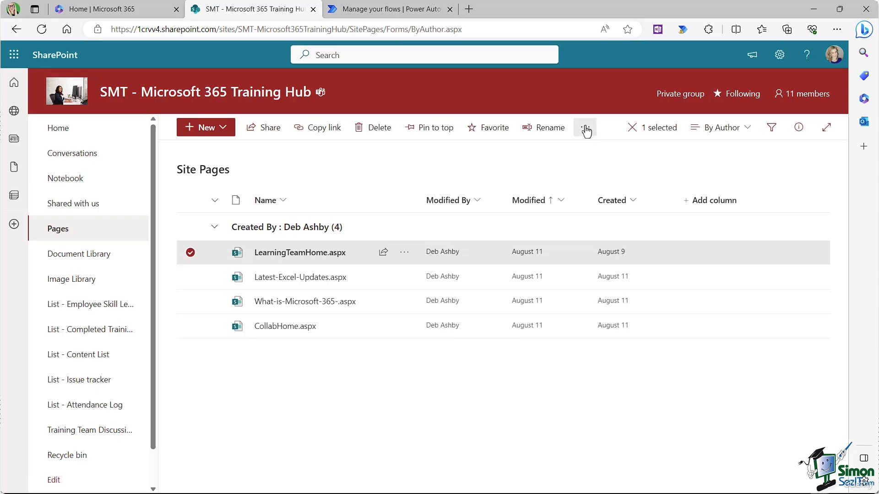
# Step: Open the Power Automate Create a flow panel for the selected page
pyautogui.click(585, 128)
pyautogui.moveTo(587, 151)
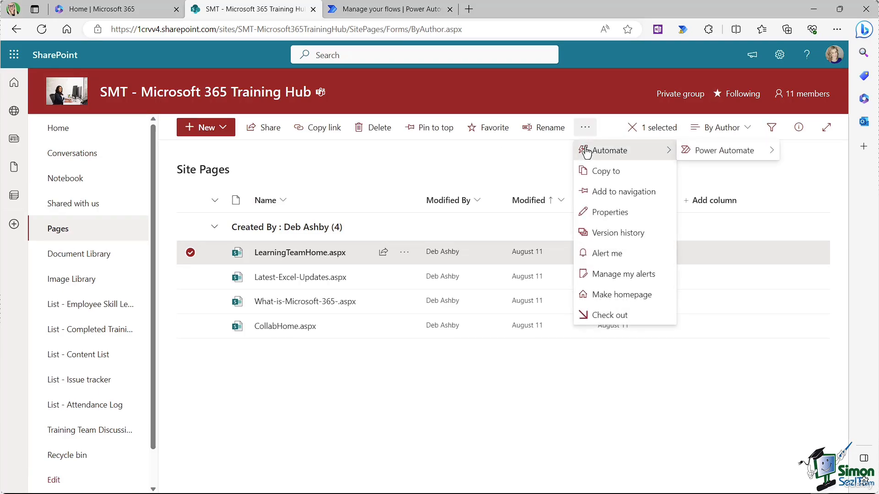
pyautogui.moveTo(743, 155)
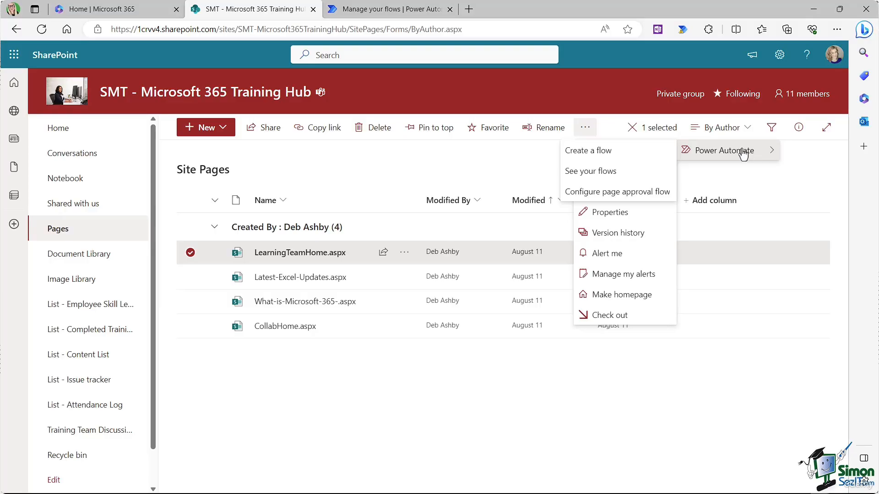
pyautogui.click(596, 157)
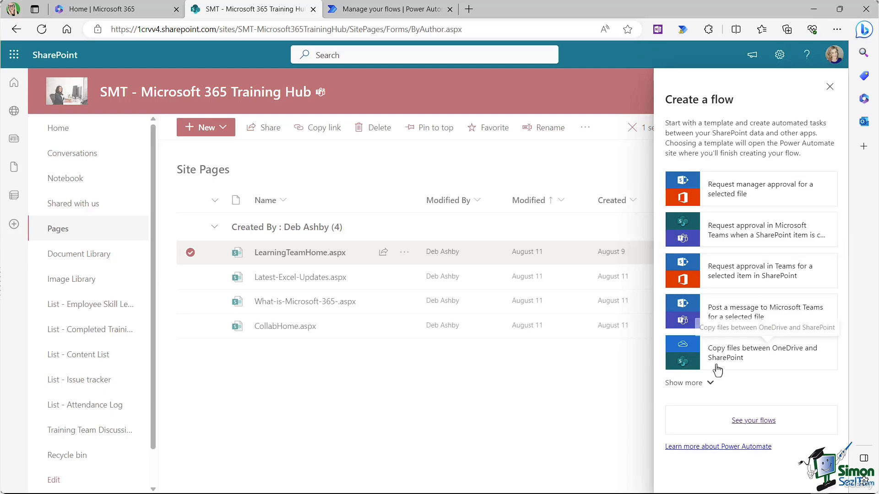
# Step: Show all flow templates and scroll down to Add an Outlook task for a selected file
pyautogui.click(680, 384)
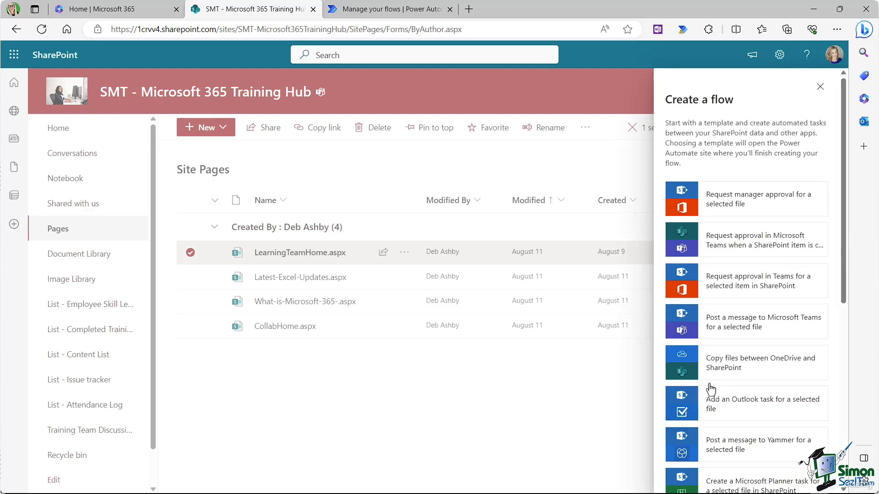
pyautogui.scroll(-5, 808, 301)
pyautogui.scroll(5, 806, 300)
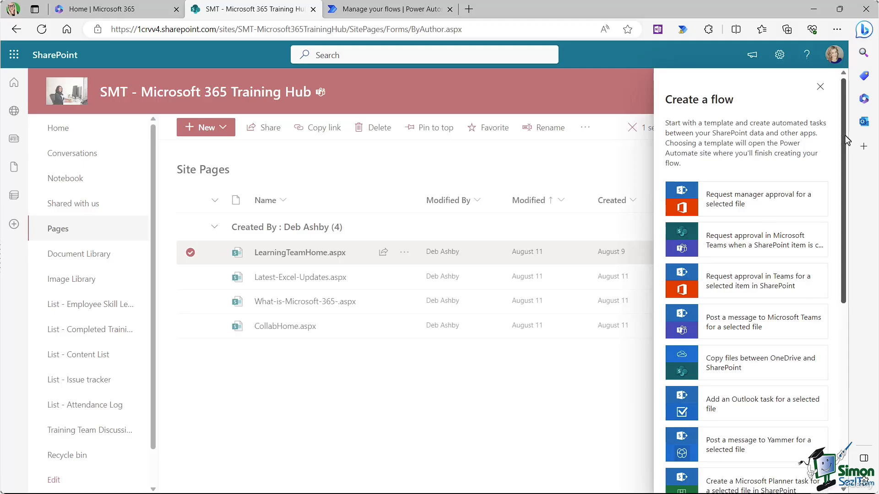
pyautogui.moveTo(845, 140); pyautogui.dragTo(845, 163)
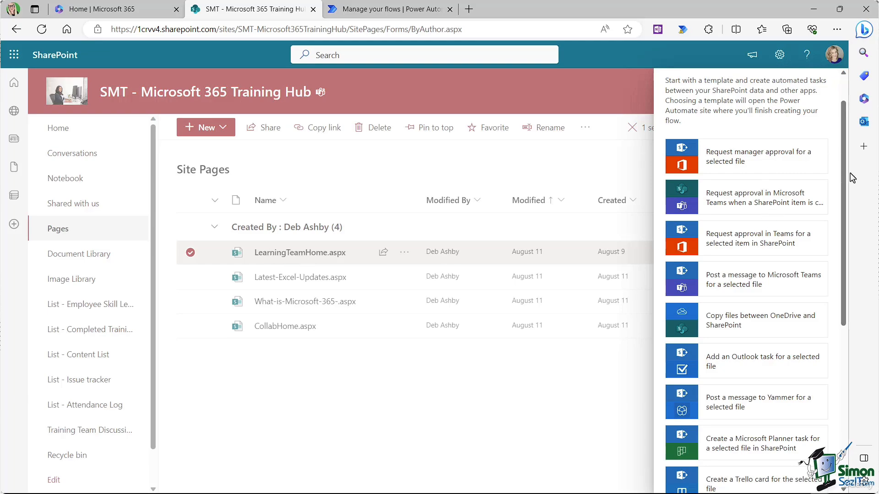
pyautogui.moveTo(845, 174); pyautogui.dragTo(844, 259)
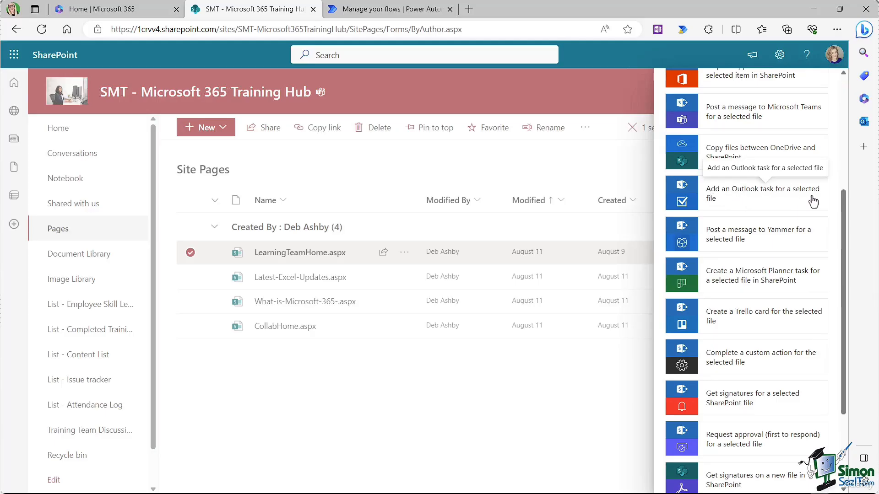
# Step: Create a flow from the 'Add an Outlook task for a selected file' template
pyautogui.click(771, 199)
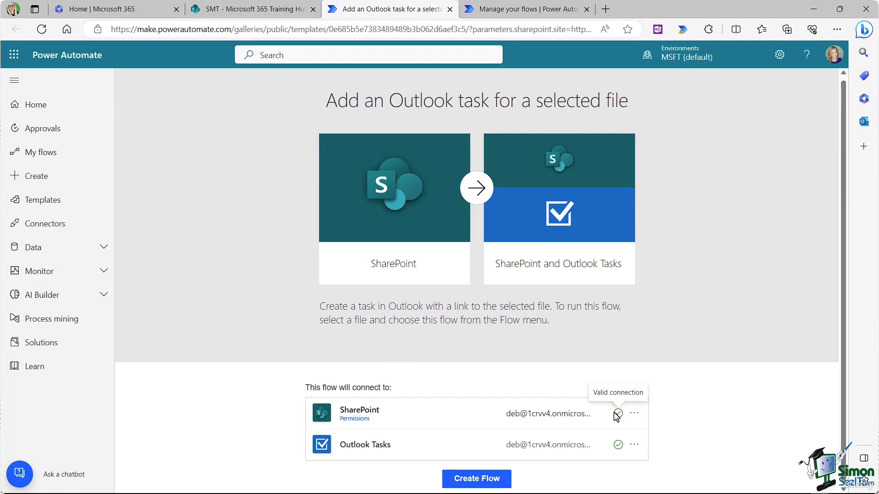
pyautogui.click(475, 480)
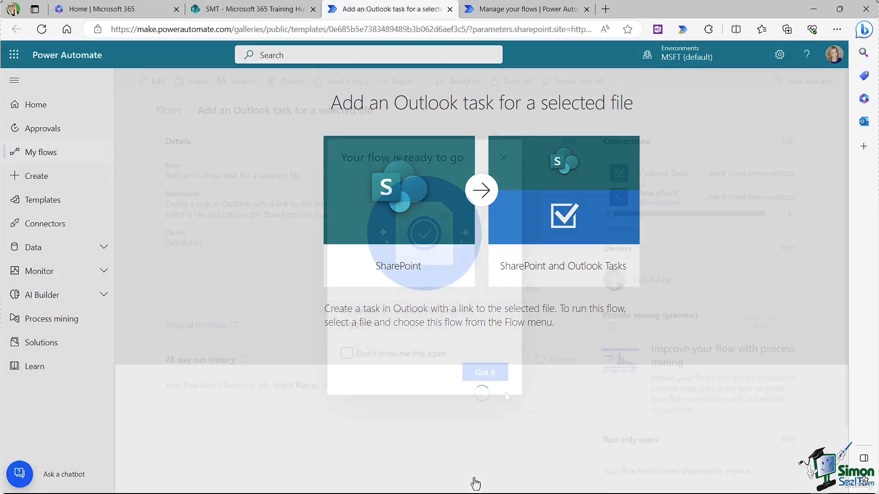
pyautogui.click(488, 374)
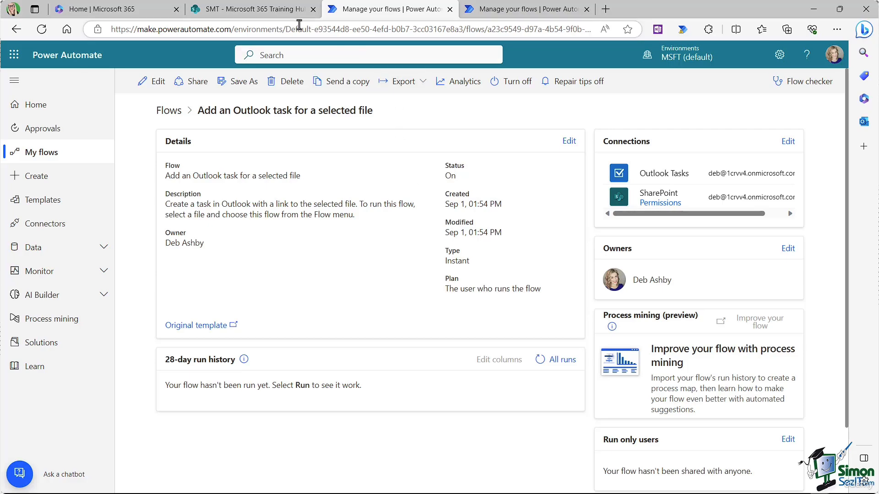
# Step: Back in Site Pages, run the 'Add an Outlook task for a selected file' flow on the page
pyautogui.click(253, 10)
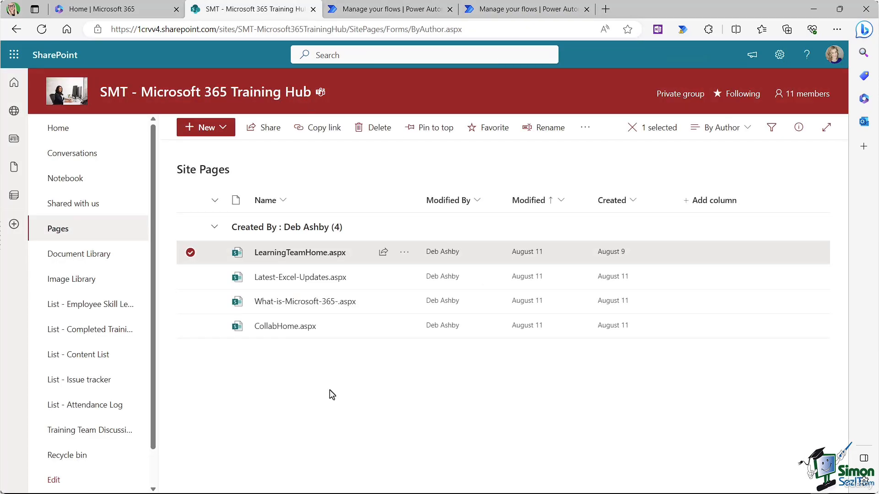
pyautogui.moveTo(283, 260)
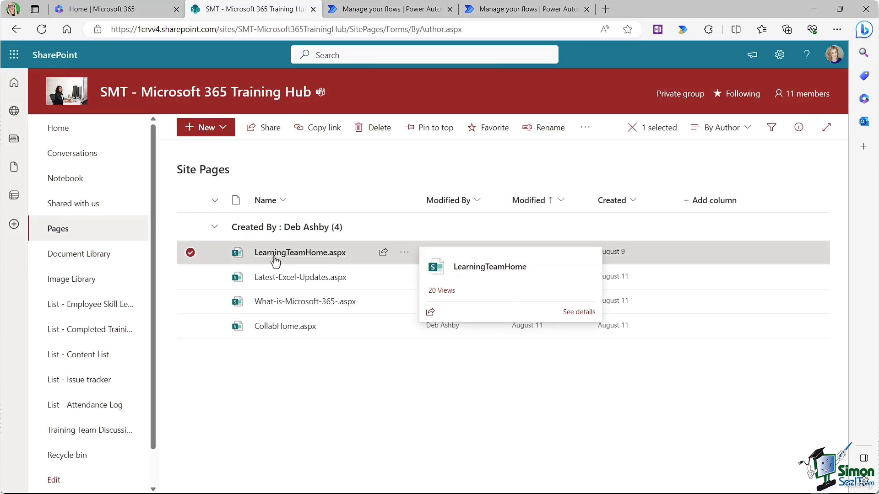
pyautogui.click(586, 132)
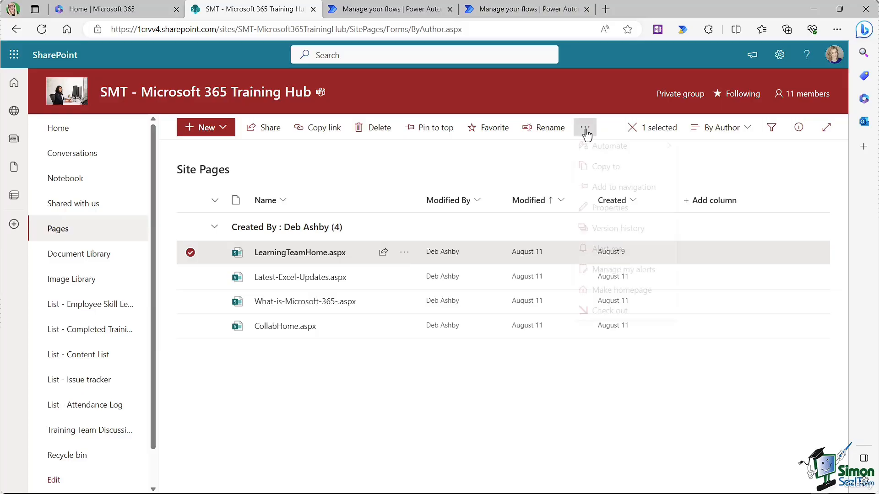
pyautogui.moveTo(589, 156)
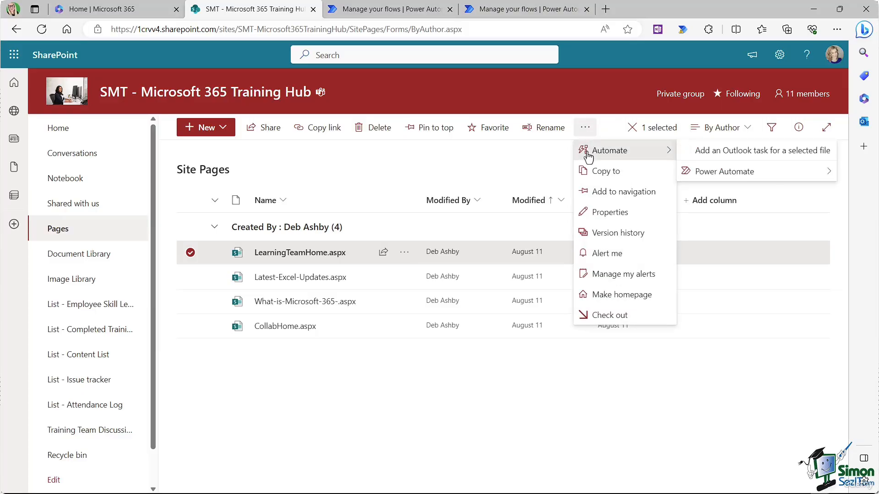
pyautogui.click(738, 156)
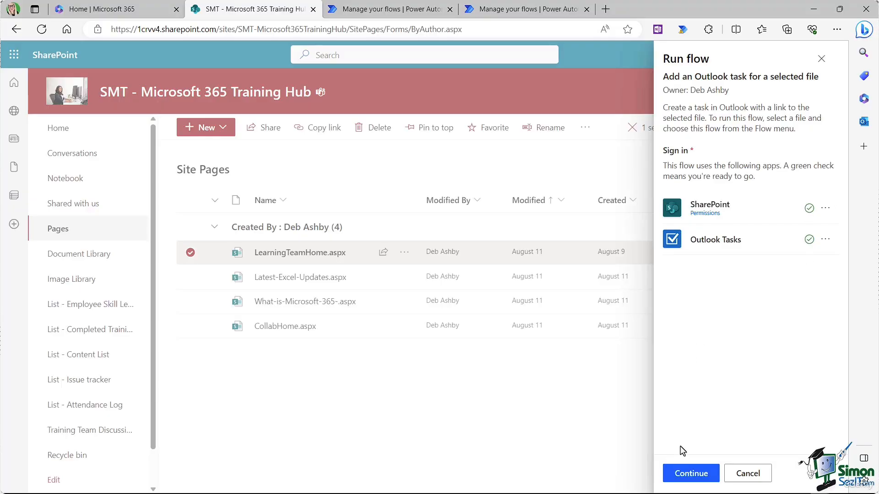
# Step: Run the flow with task subject 'Update this page' and Normal importance, then check Outlook's tasks
pyautogui.click(688, 474)
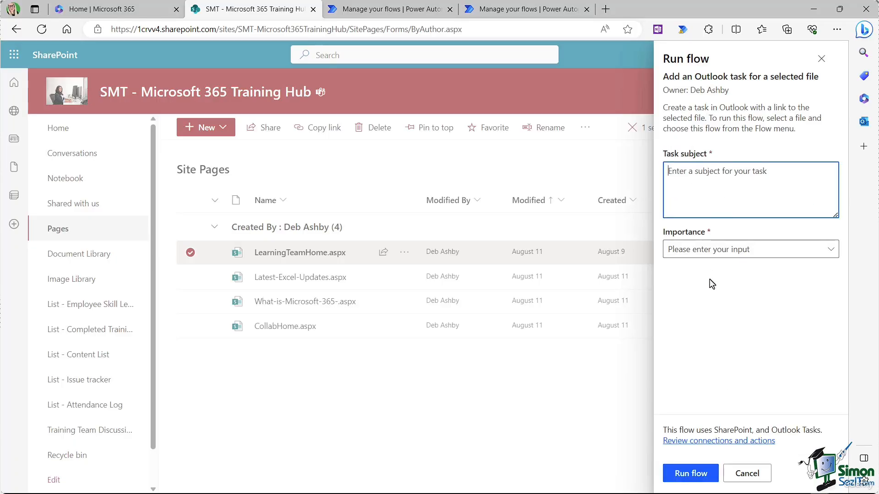
pyautogui.write('Update this page')
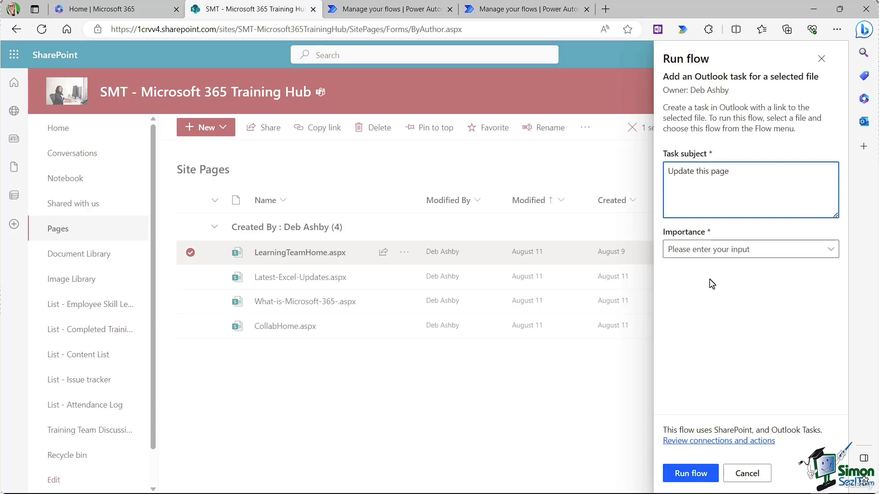
pyautogui.click(824, 249)
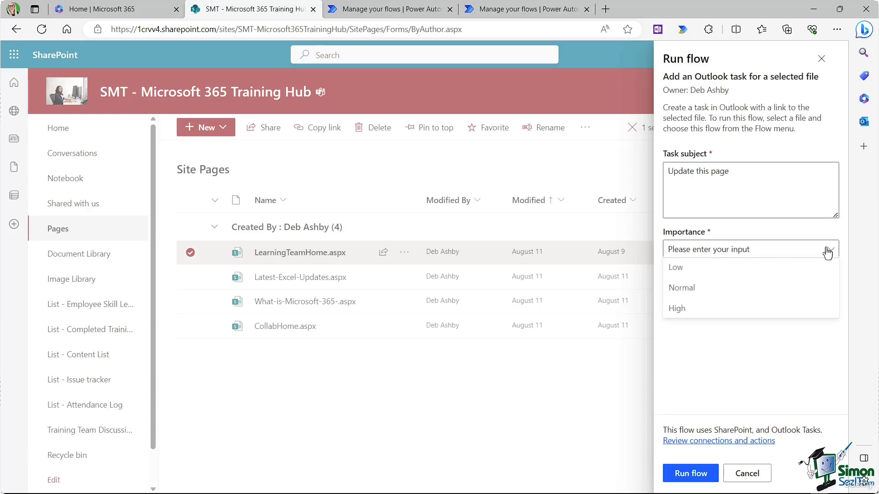
pyautogui.click(714, 297)
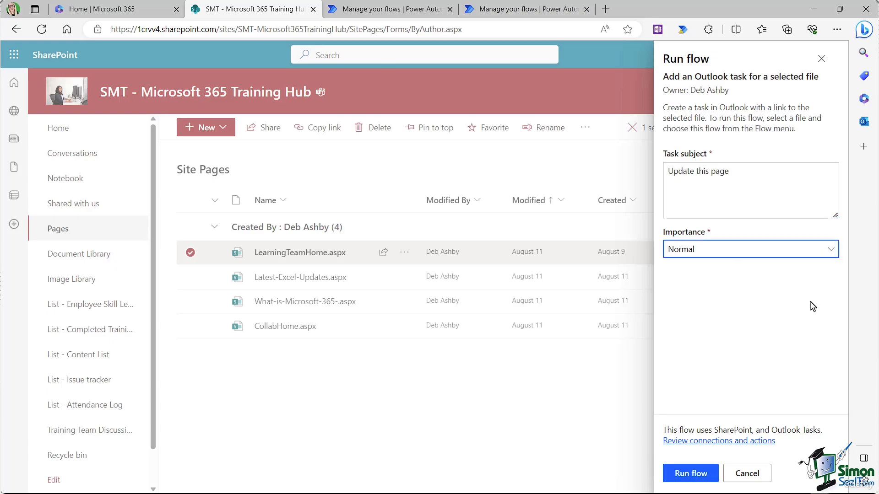
pyautogui.click(688, 473)
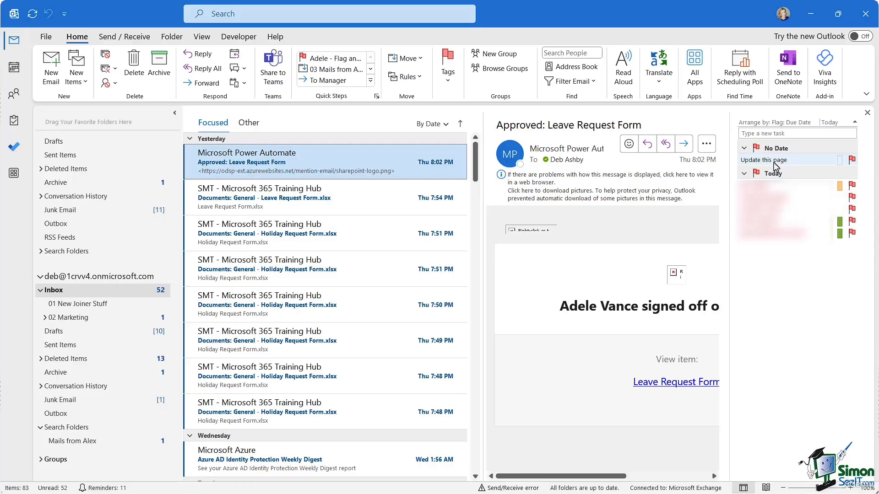
pyautogui.moveTo(754, 166)
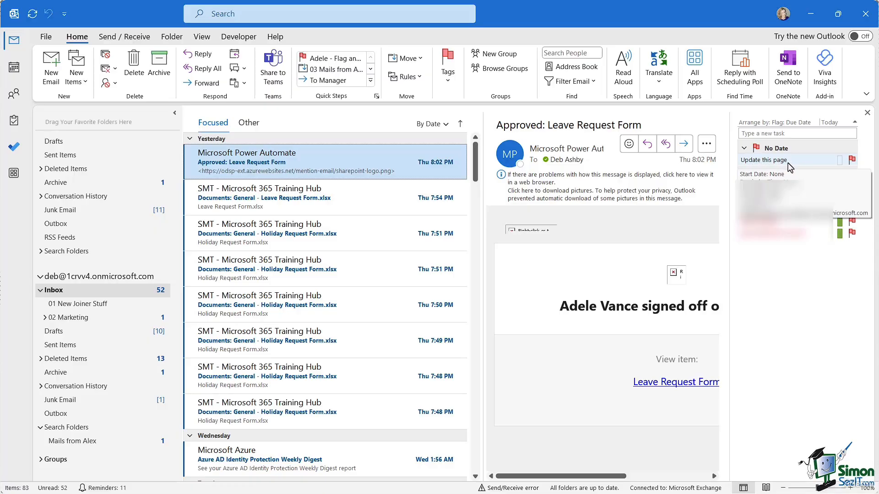
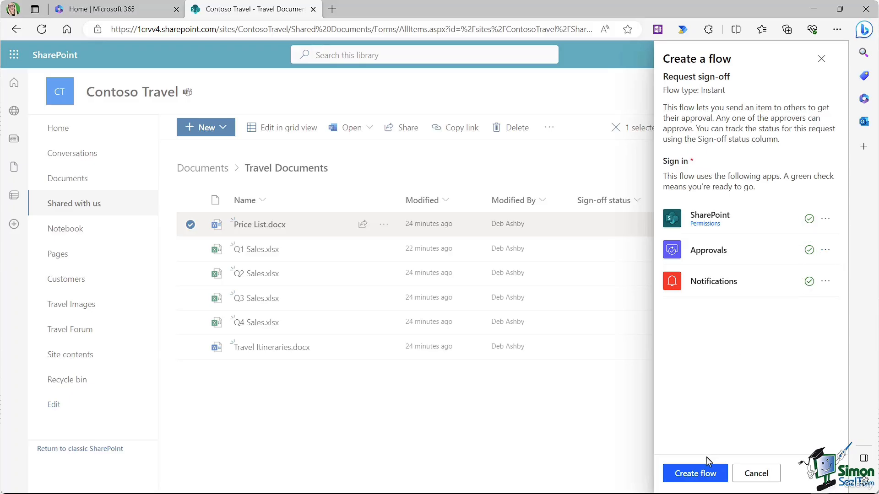
# Step: Request sign-off on Price List.docx from the suggested approver, using the suggested approval message
pyautogui.click(705, 474)
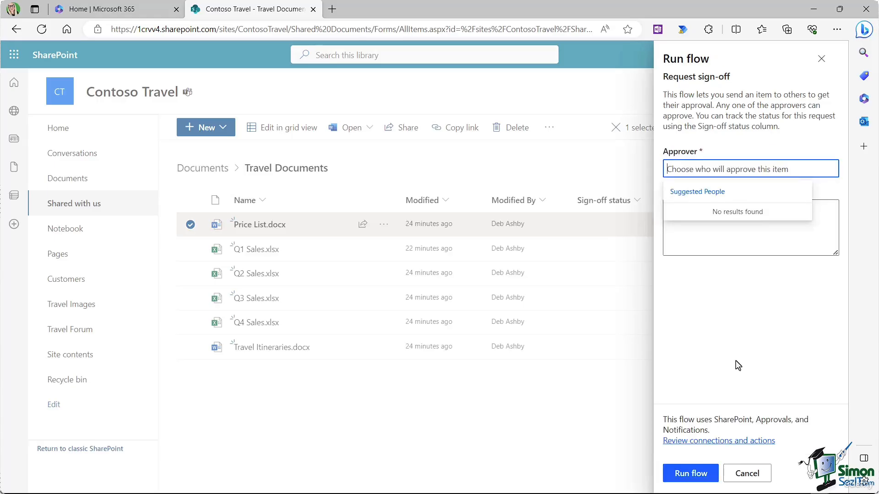
pyautogui.write('Adele Vance')
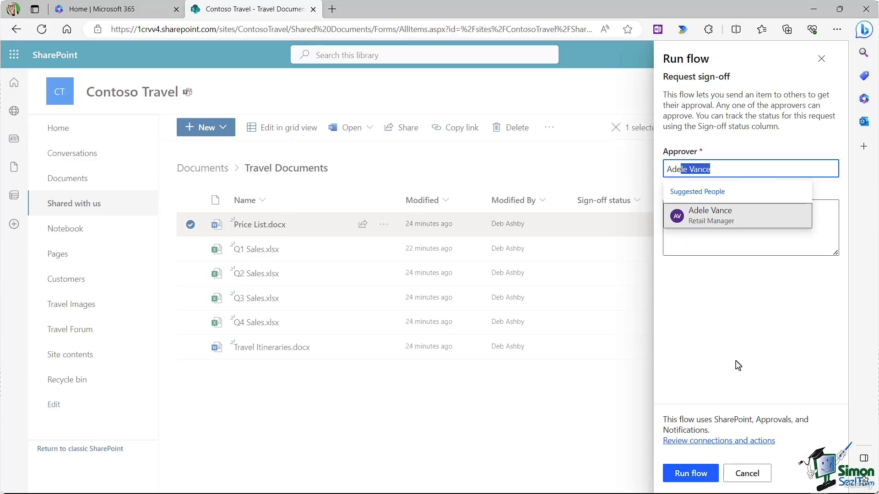
pyautogui.click(736, 217)
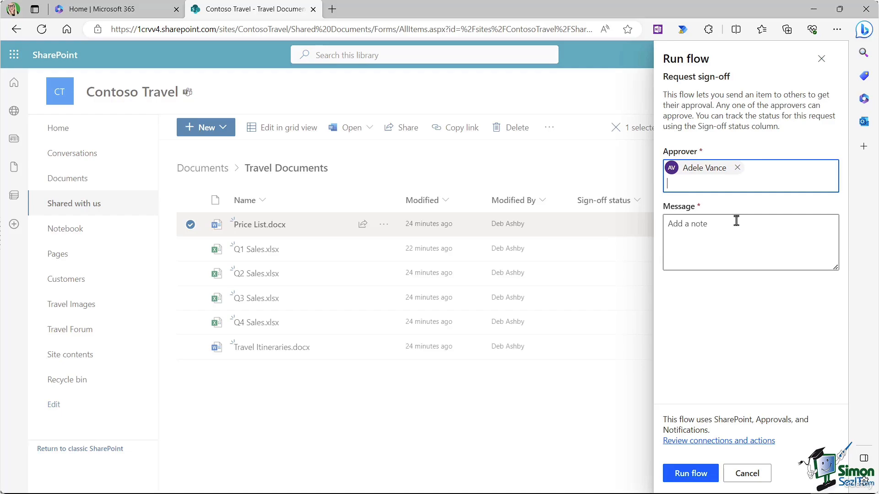
pyautogui.click(676, 225)
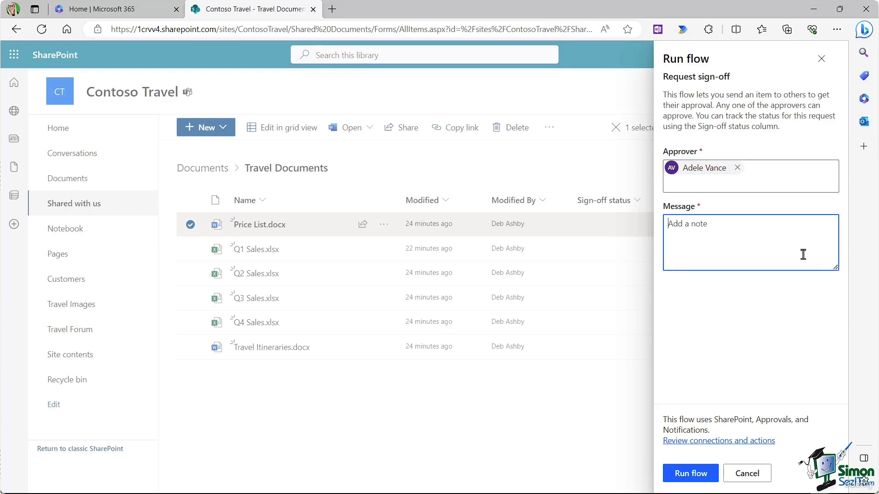
pyautogui.write('Test - please approve the updated price list')
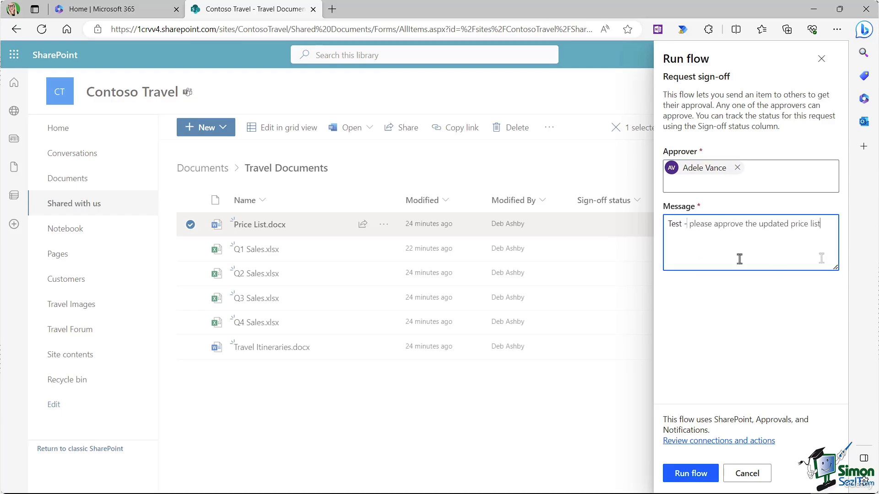
pyautogui.press('Tab')
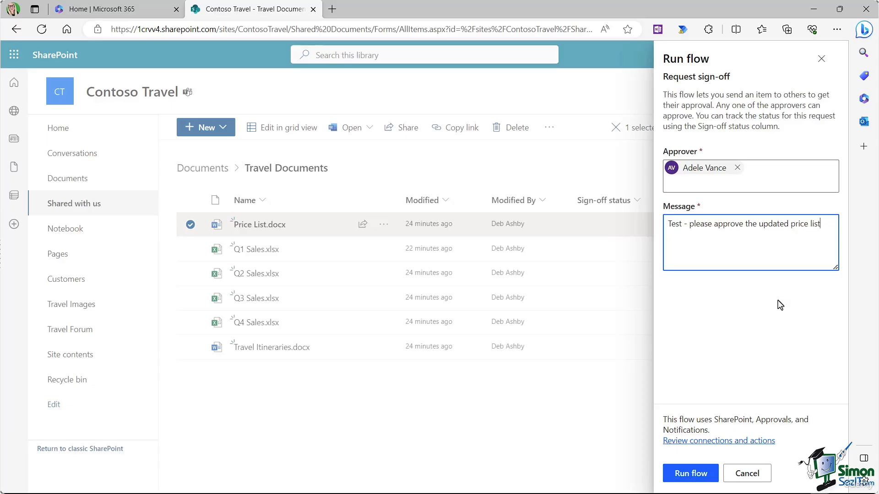
pyautogui.click(691, 474)
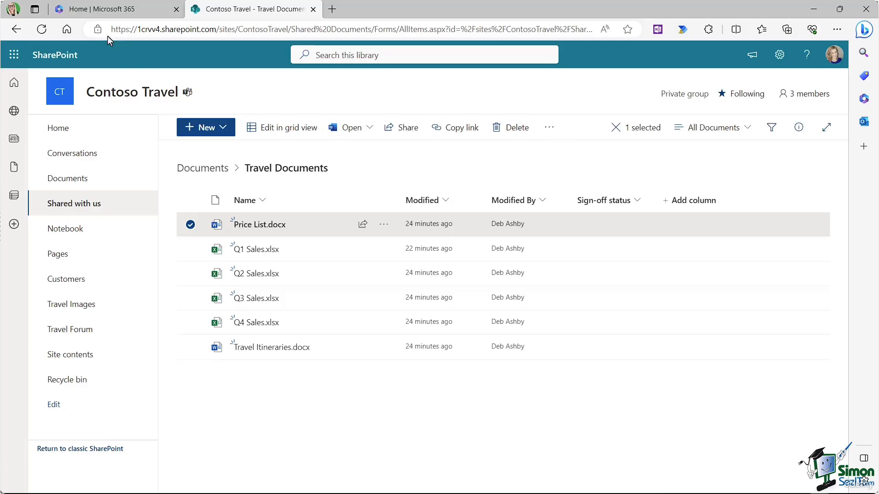
# Step: Reload the document library and go to the SMT - Microsoft 365 Training Hub home page
pyautogui.click(42, 29)
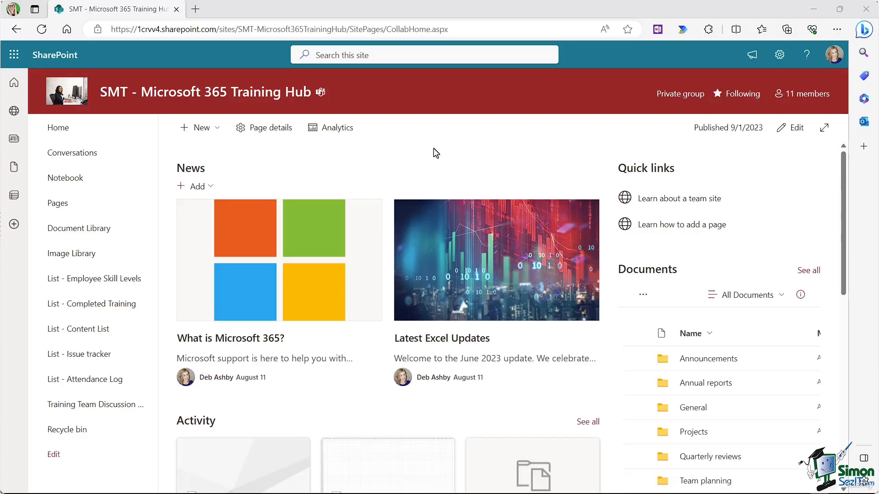
# Step: Preview the Teal theme from the site's Change the look theme options
pyautogui.click(778, 56)
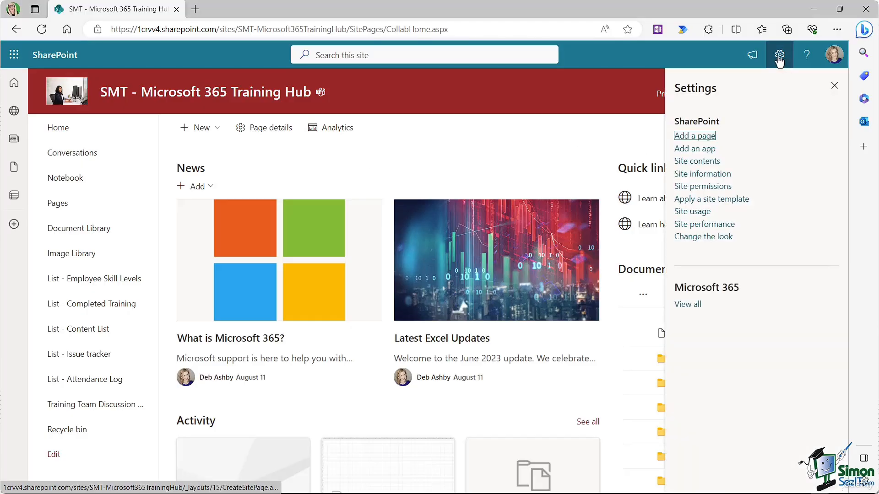
pyautogui.click(706, 238)
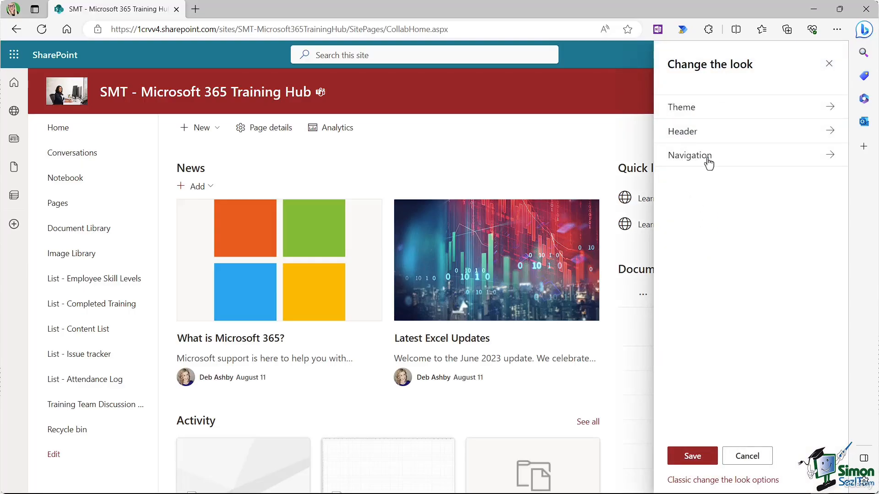
pyautogui.click(687, 111)
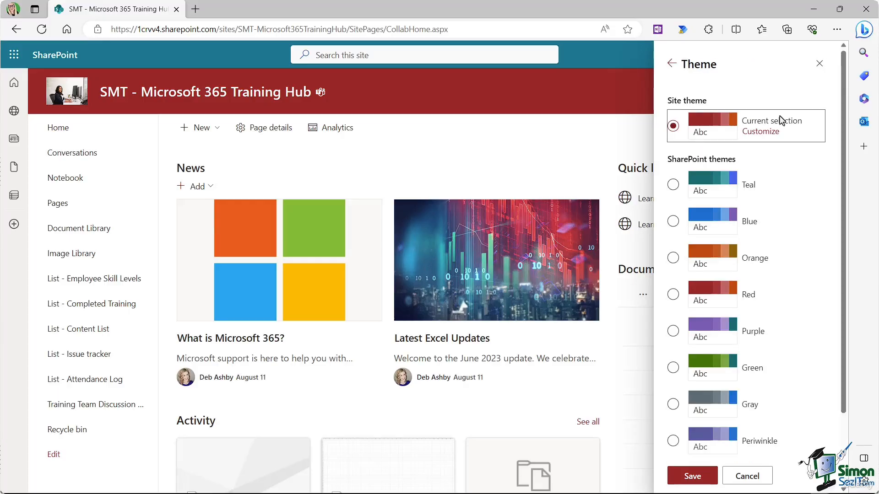
pyautogui.scroll(-1, 794, 243)
pyautogui.scroll(-1, 794, 244)
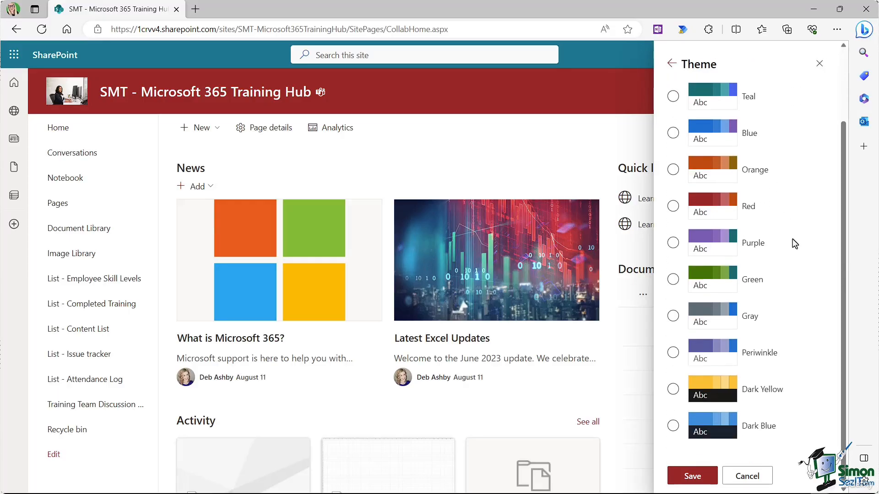
pyautogui.scroll(3, 794, 244)
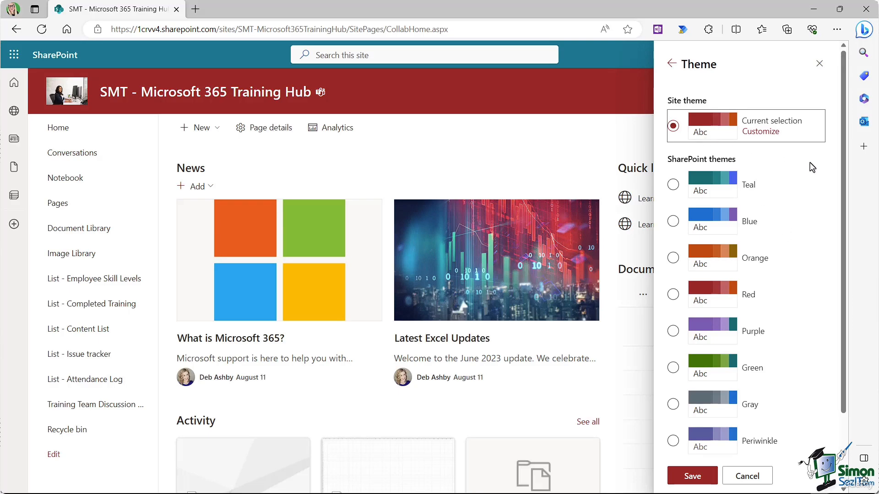
pyautogui.click(674, 187)
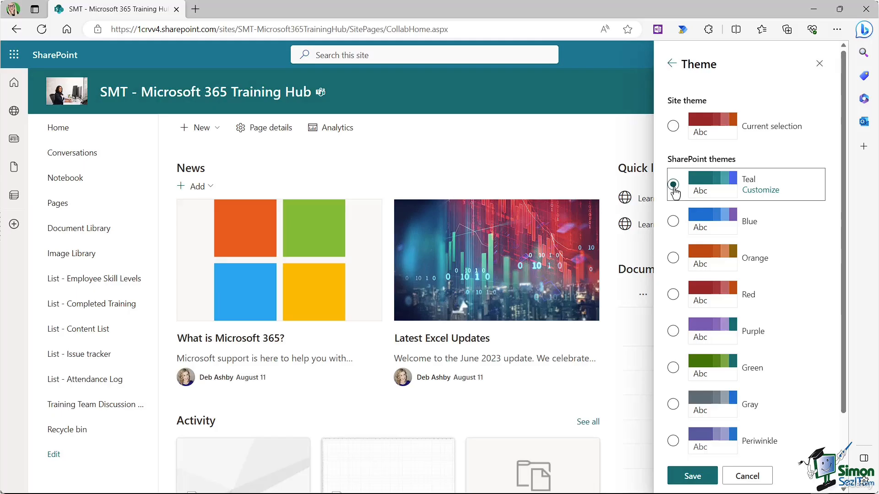
# Step: Customize the Teal theme with a dark blue main colour and blue accent, then save
pyautogui.click(763, 194)
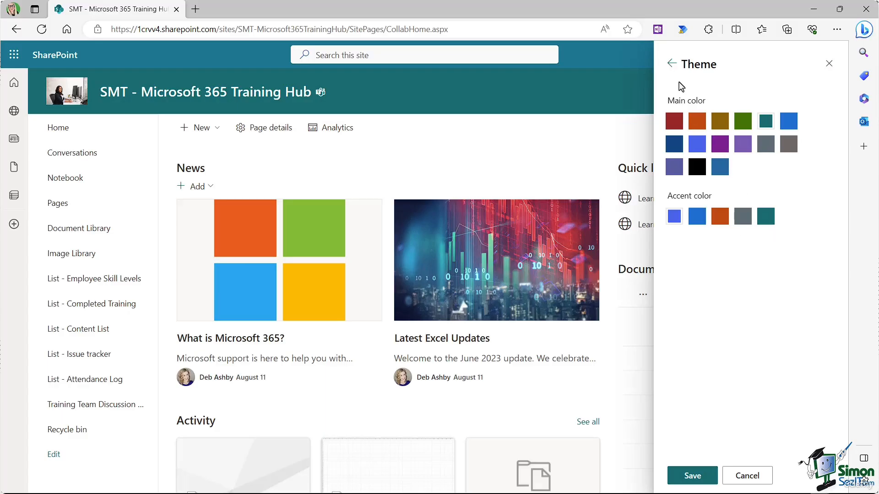
pyautogui.click(672, 63)
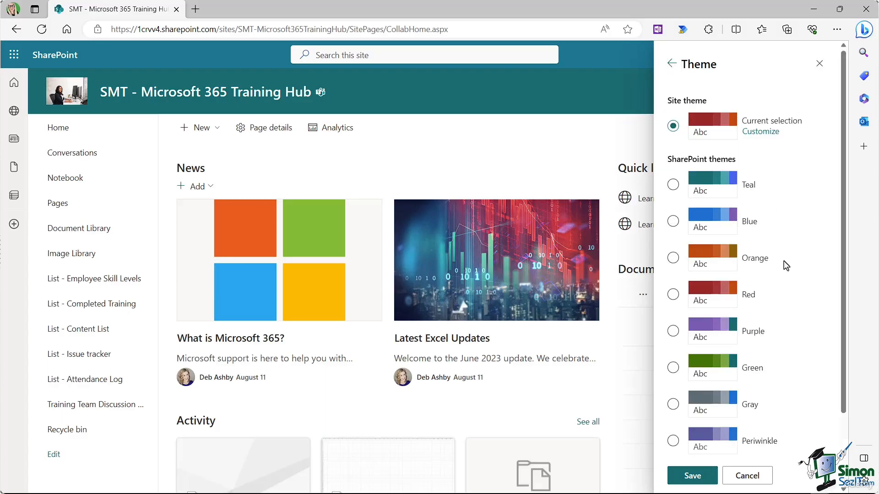
pyautogui.scroll(-2, 784, 263)
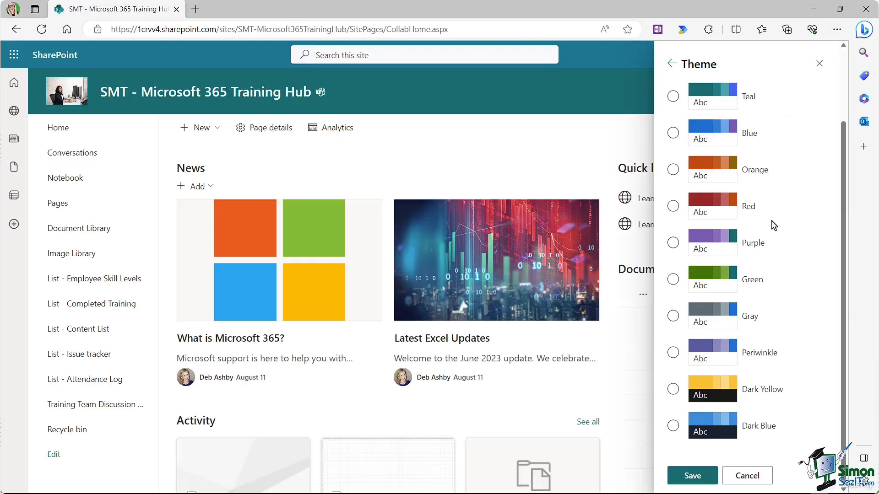
pyautogui.scroll(2, 774, 225)
pyautogui.click(673, 185)
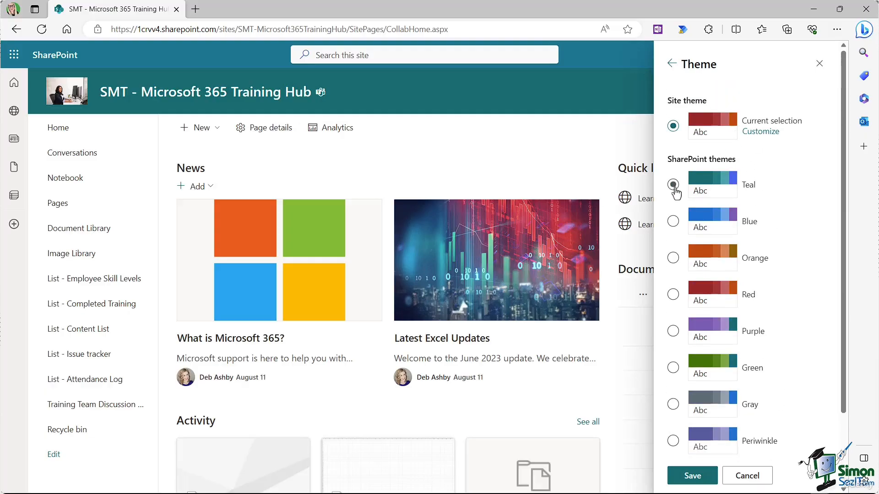
pyautogui.click(762, 194)
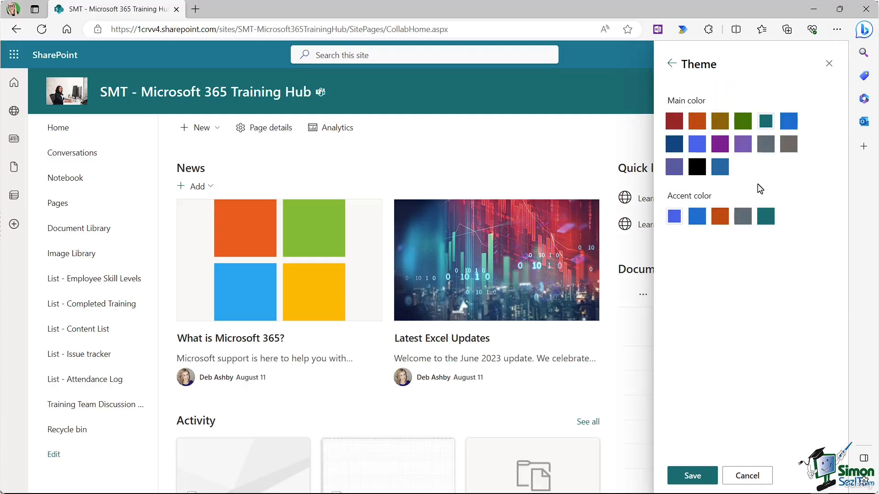
pyautogui.click(674, 146)
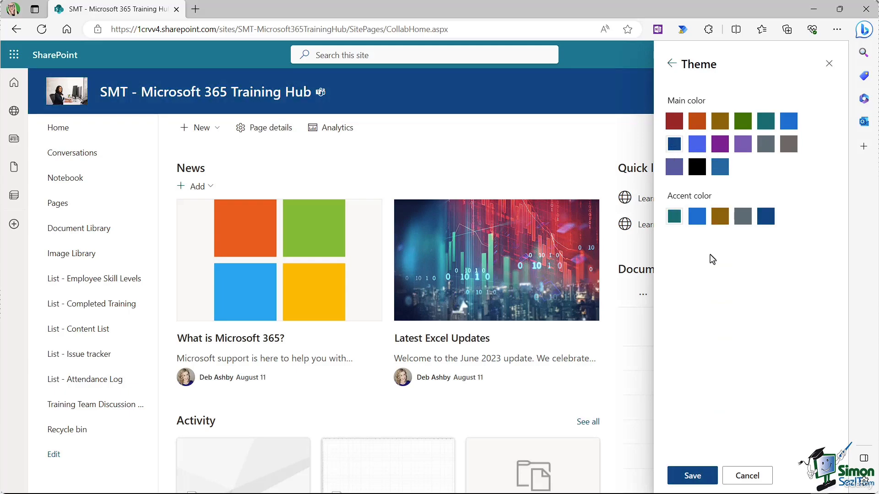
pyautogui.click(696, 223)
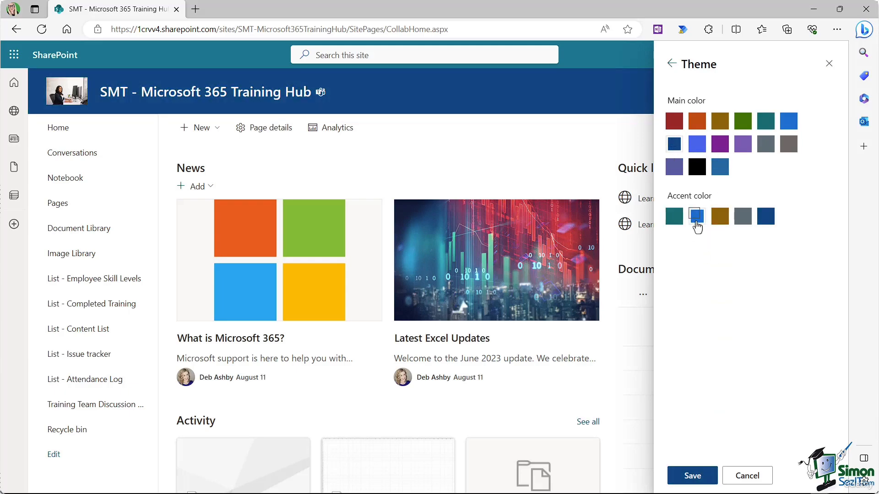
pyautogui.click(692, 476)
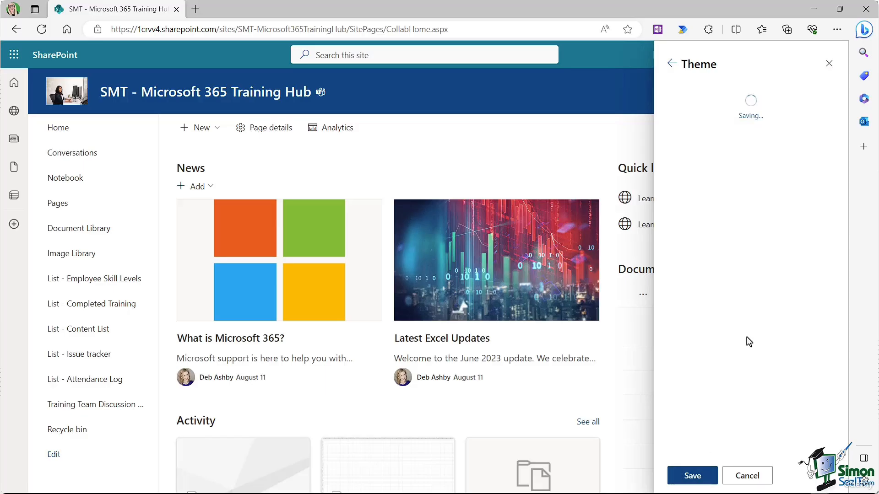
# Step: Set the site header layout to Extended after trying Minimal and Standard
pyautogui.click(697, 242)
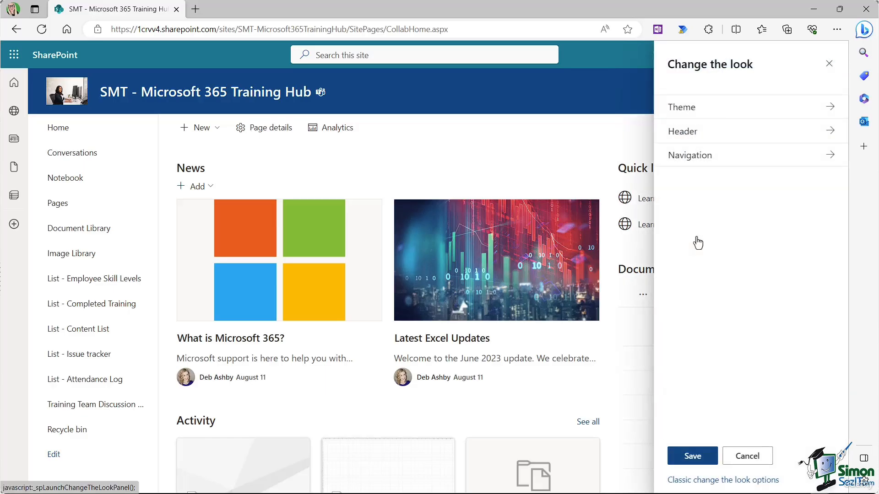
pyautogui.click(690, 131)
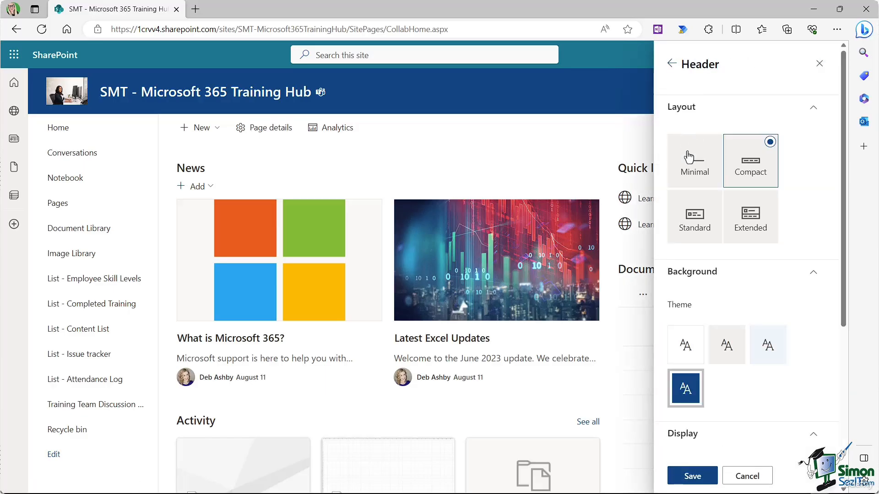
pyautogui.click(714, 143)
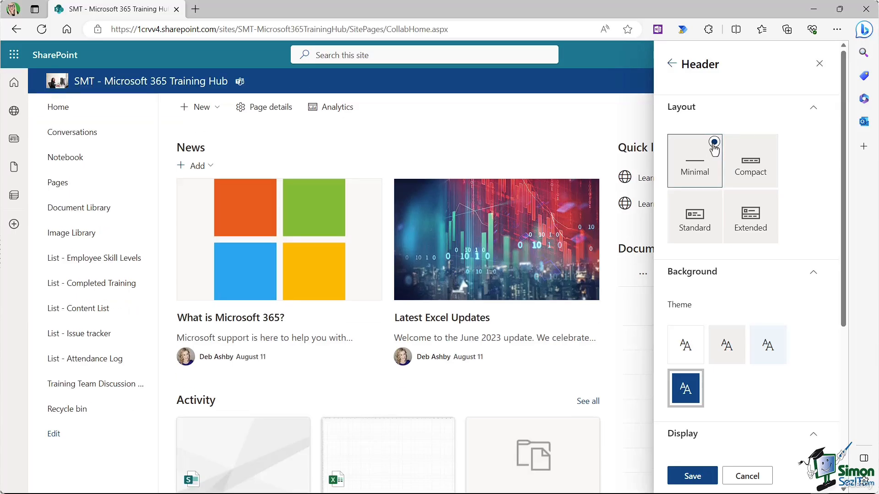
pyautogui.click(712, 200)
pyautogui.click(769, 200)
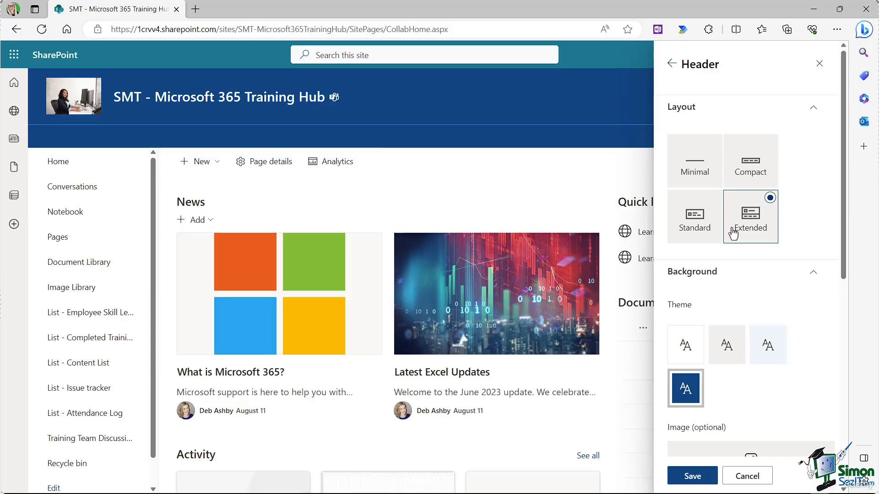
# Step: Give the header a dark blue background after previewing white, light grey and light blue
pyautogui.scroll(-2, 825, 191)
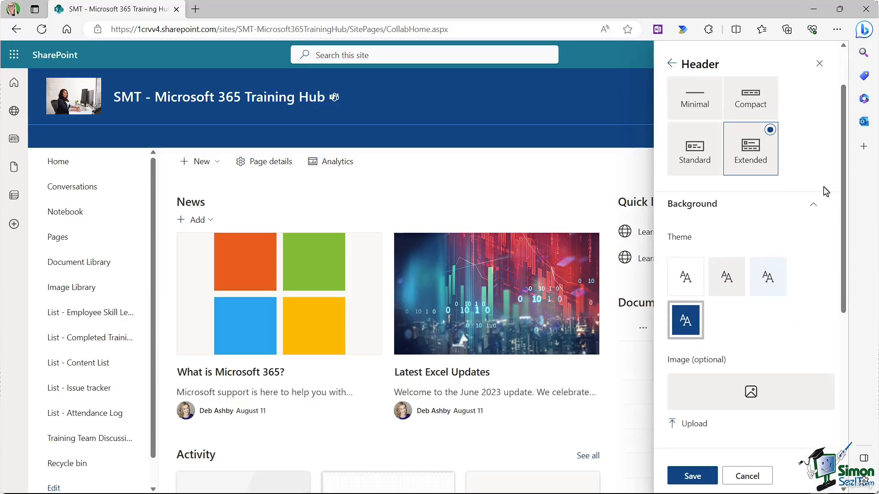
pyautogui.scroll(-2, 826, 191)
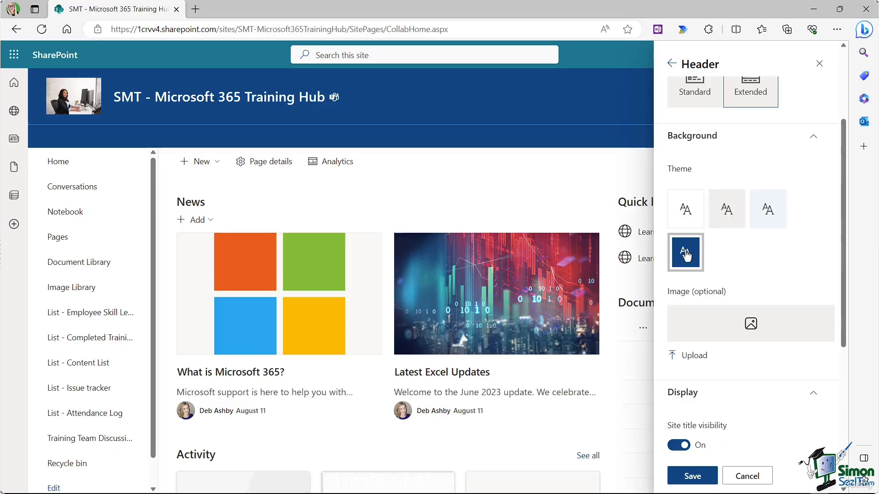
pyautogui.click(683, 211)
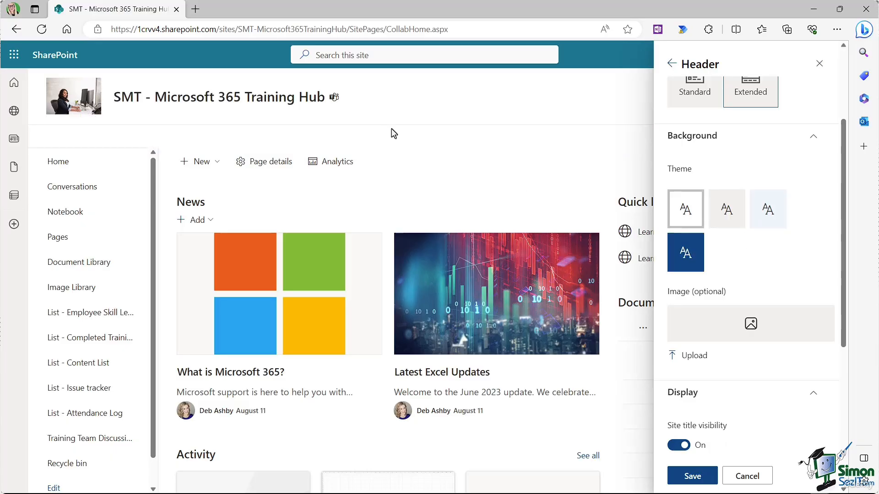
pyautogui.click(726, 208)
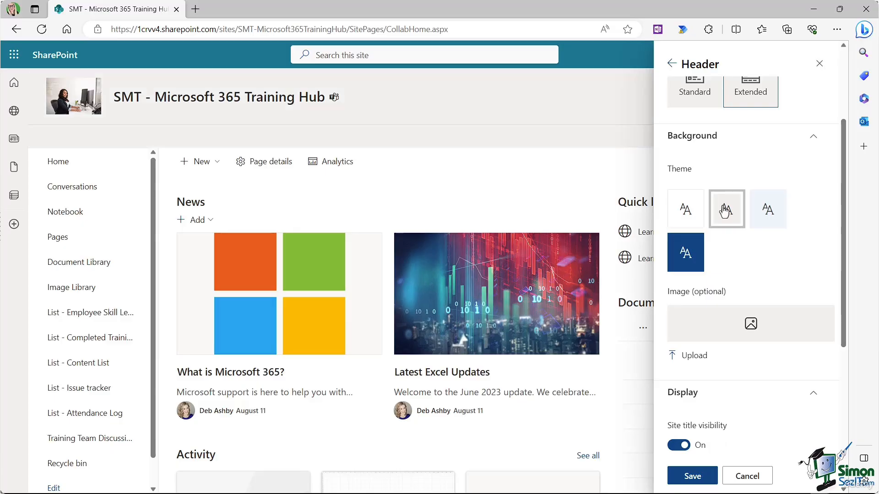
pyautogui.click(769, 212)
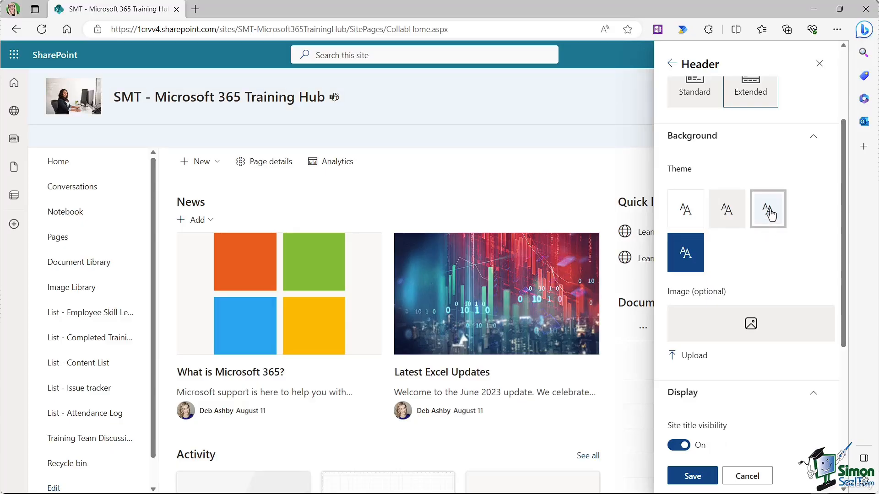
pyautogui.click(696, 254)
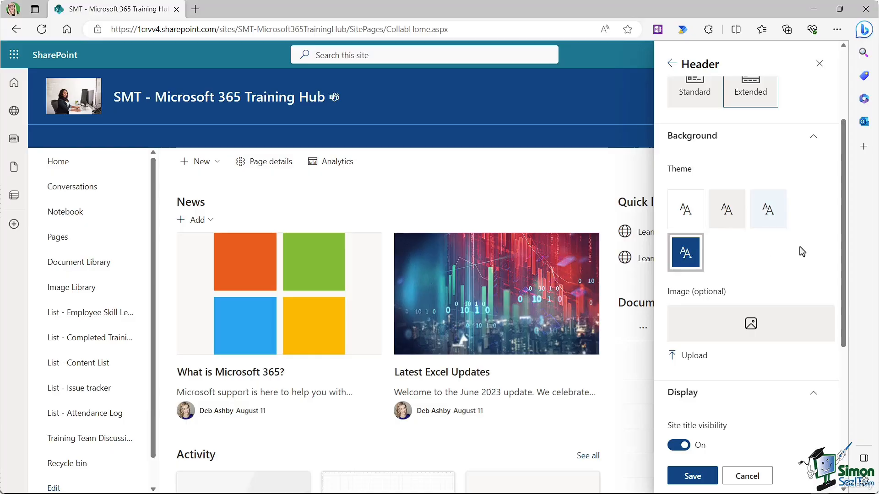
# Step: Keep the site title shown, left-align logo and title after trying centre and right, and save
pyautogui.scroll(-3, 779, 219)
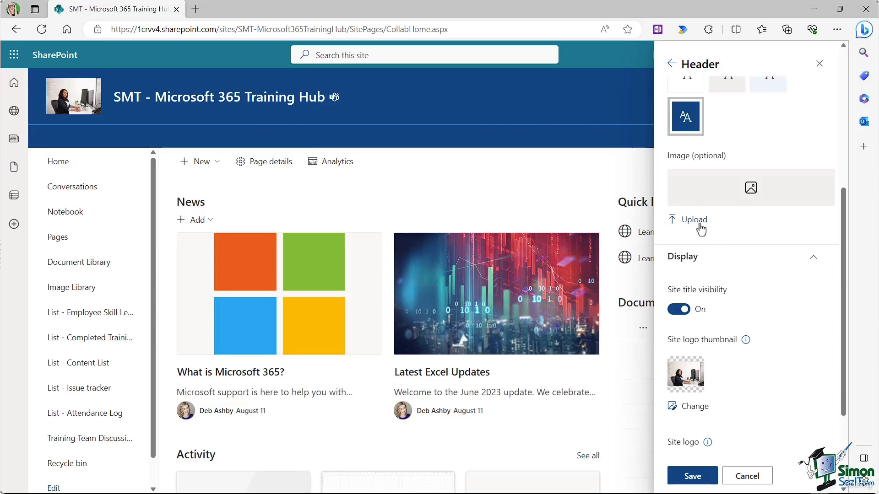
pyautogui.scroll(-3, 746, 239)
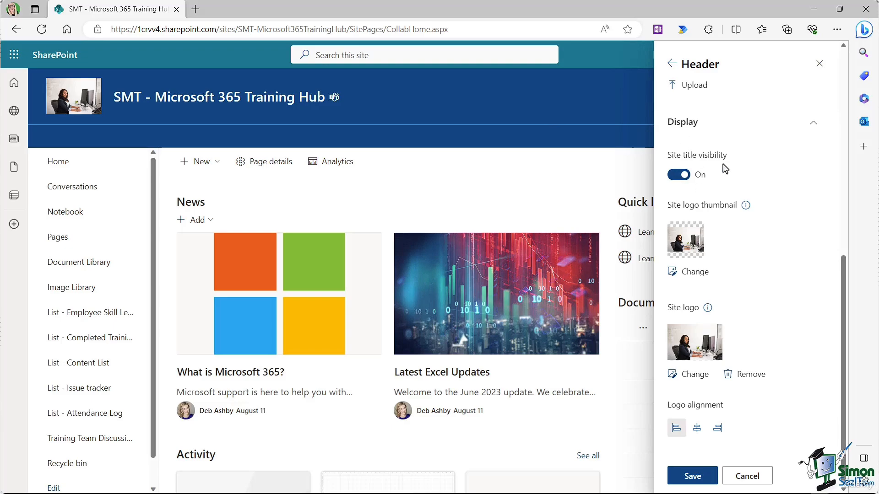
pyautogui.click(676, 178)
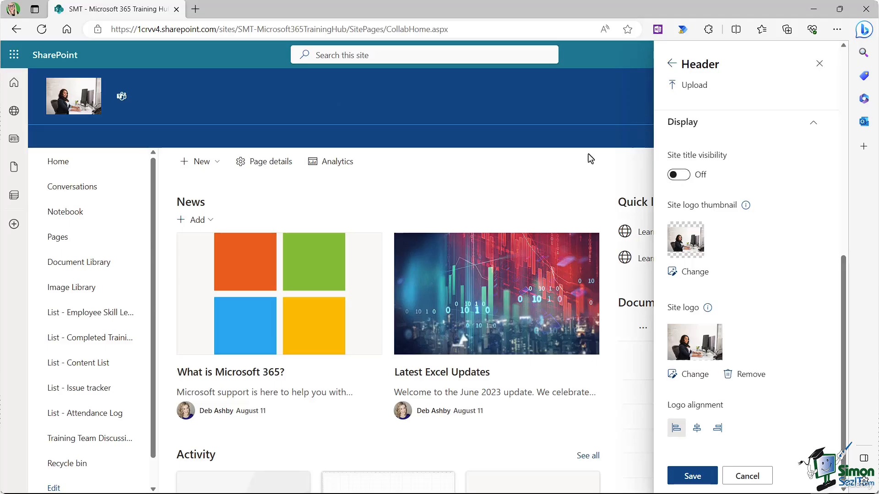
pyautogui.click(687, 178)
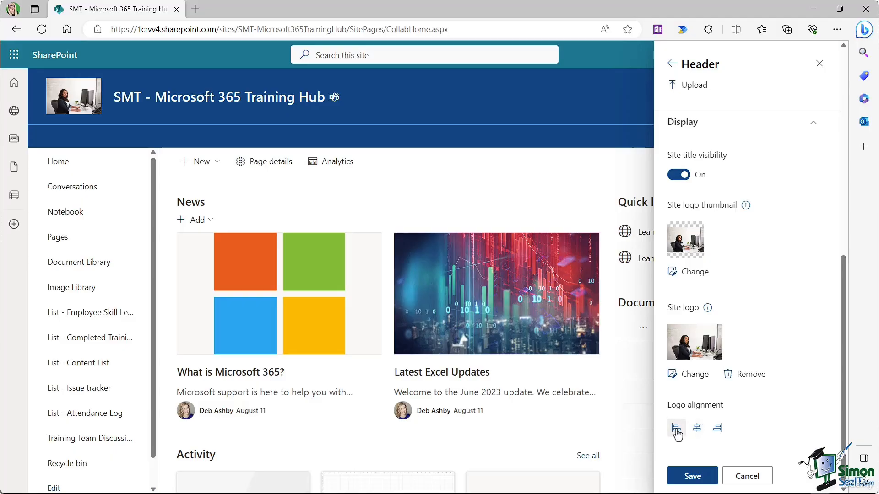
pyautogui.click(697, 429)
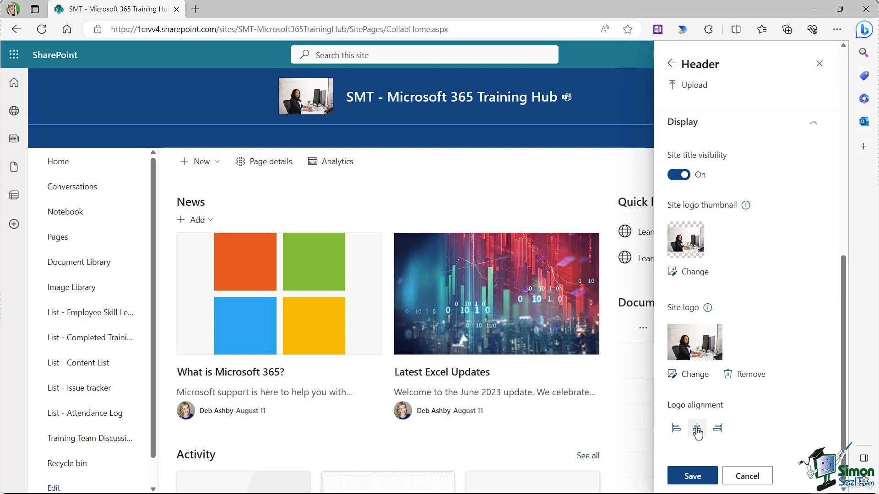
pyautogui.click(718, 429)
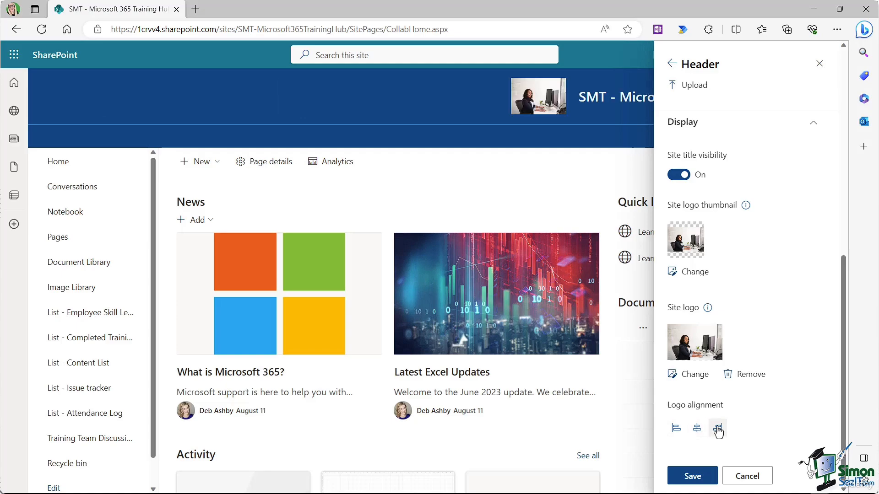
pyautogui.click(676, 429)
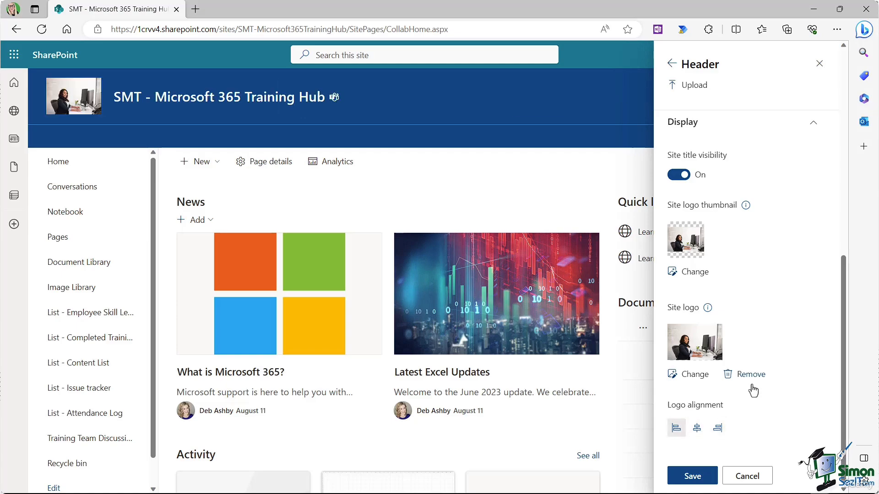
pyautogui.click(692, 476)
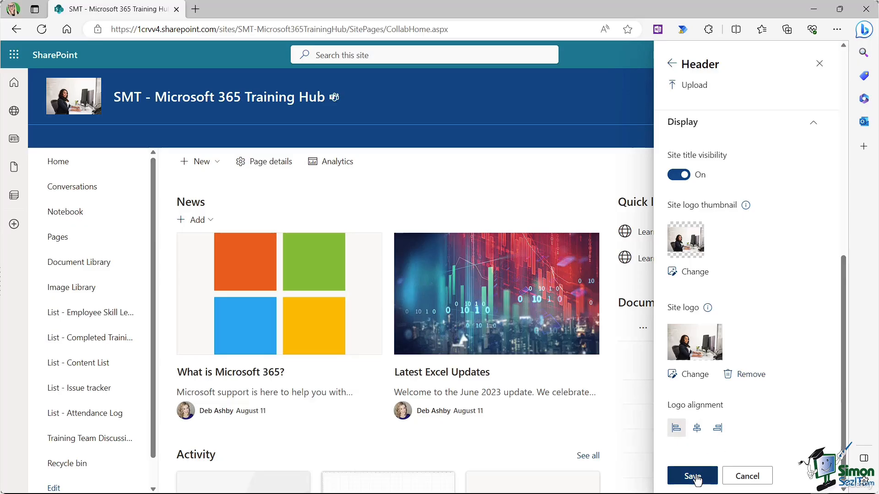
# Step: Keep site navigation visible and switch it to Horizontal orientation across the top
pyautogui.click(708, 238)
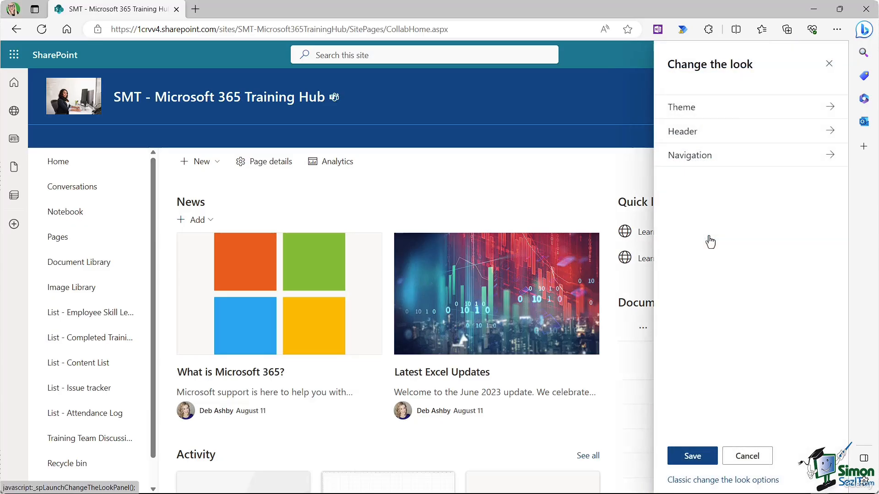
pyautogui.click(692, 163)
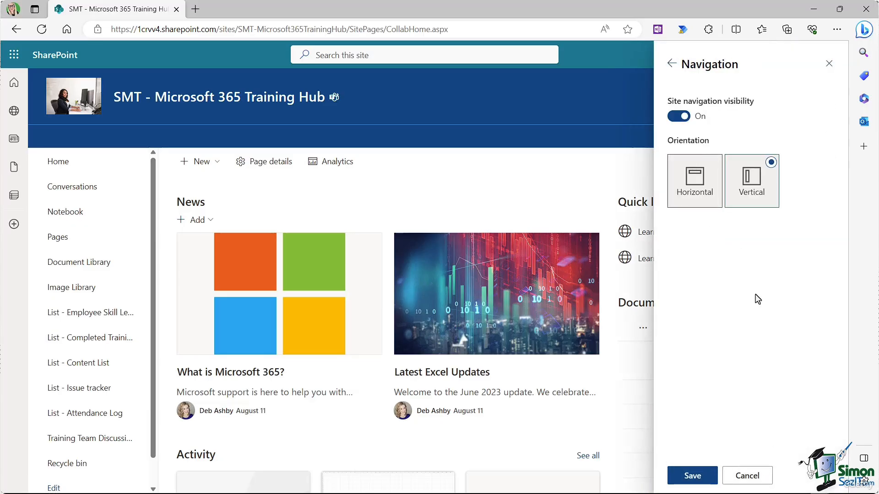
pyautogui.click(676, 117)
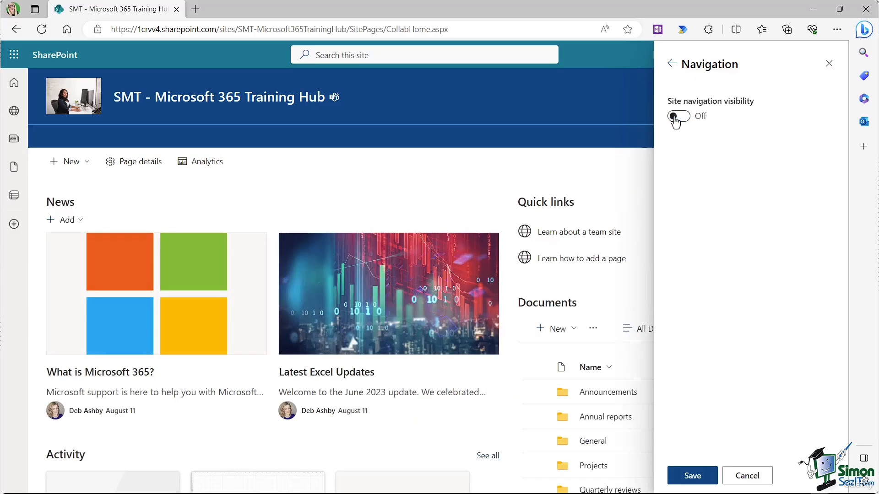
pyautogui.click(684, 117)
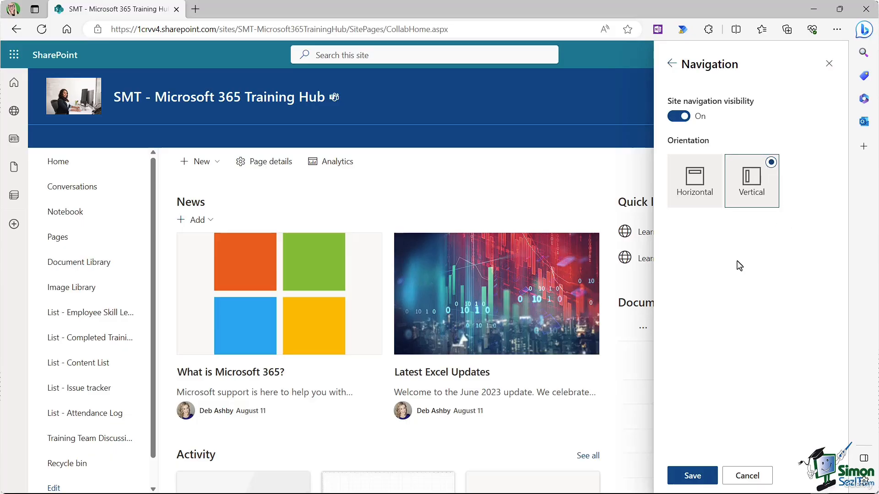
pyautogui.click(716, 168)
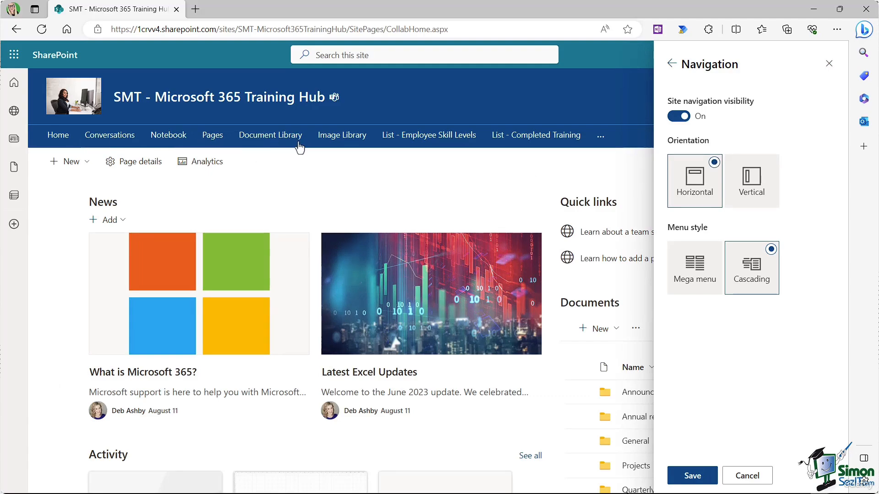
pyautogui.click(667, 69)
pyautogui.click(707, 128)
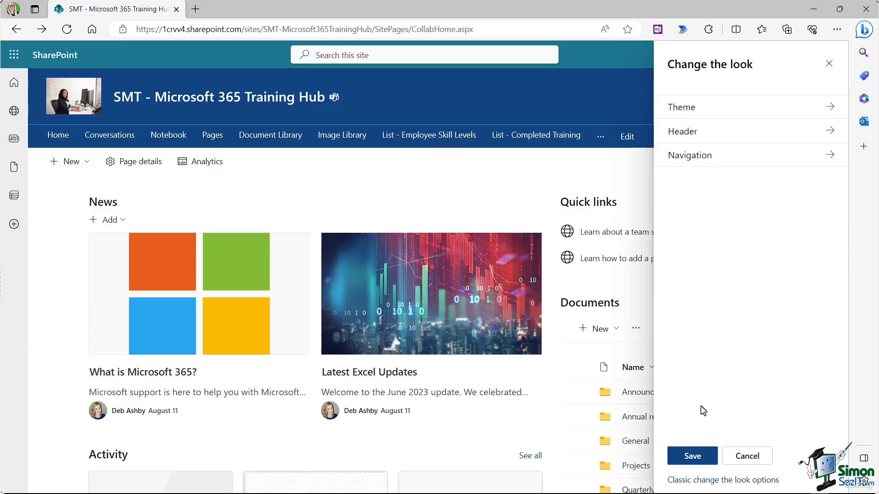
# Step: Choose the Immerse design from the classic Change the look gallery
pyautogui.click(721, 482)
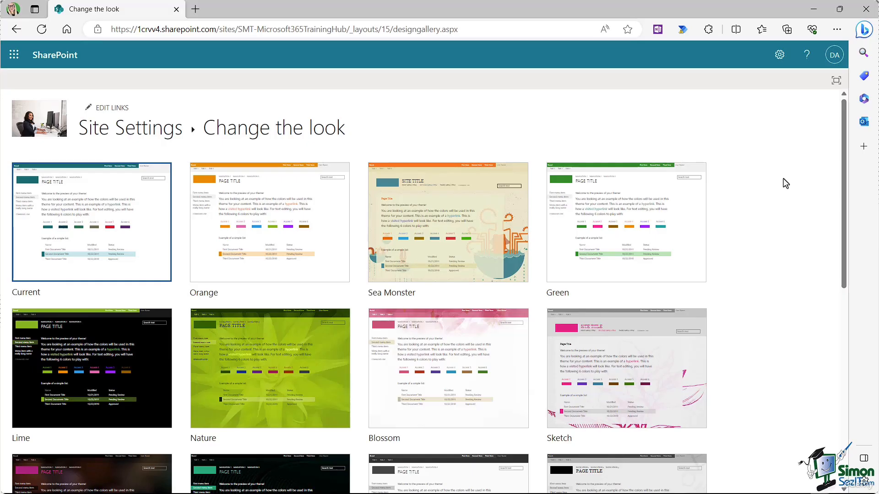
pyautogui.scroll(-3, 786, 183)
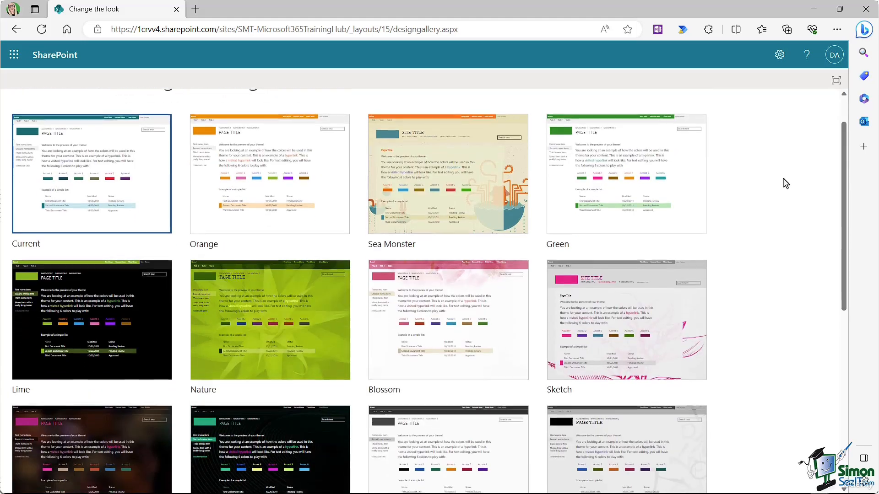
pyautogui.scroll(-4, 786, 184)
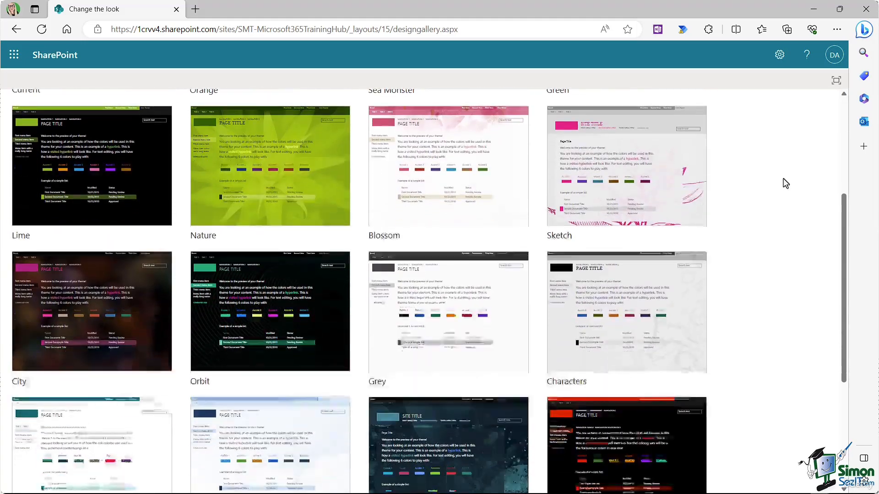
pyautogui.scroll(-3, 785, 183)
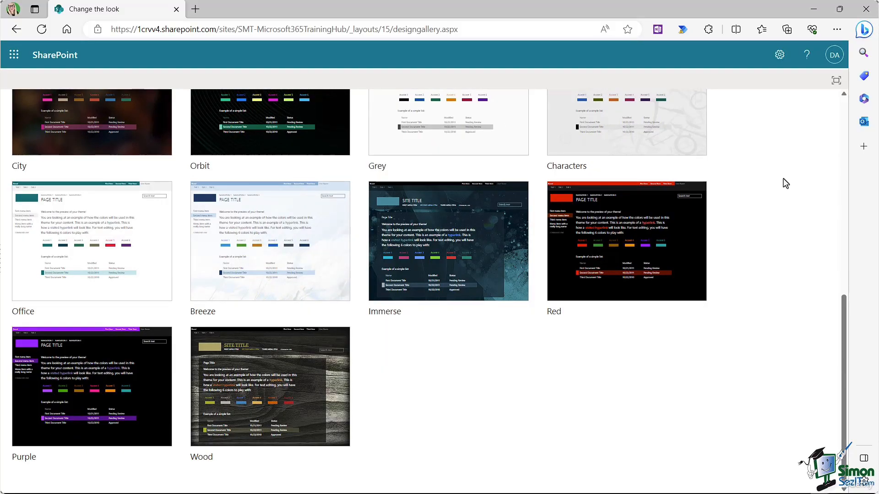
pyautogui.click(450, 229)
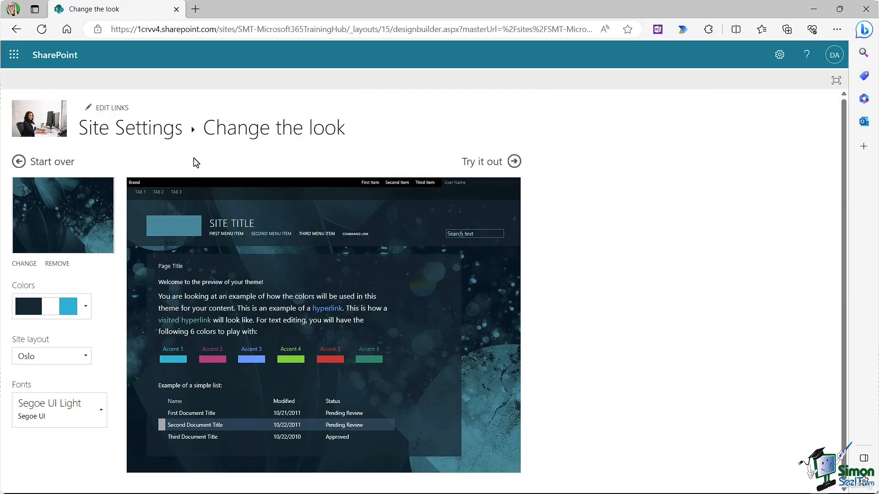
pyautogui.click(85, 310)
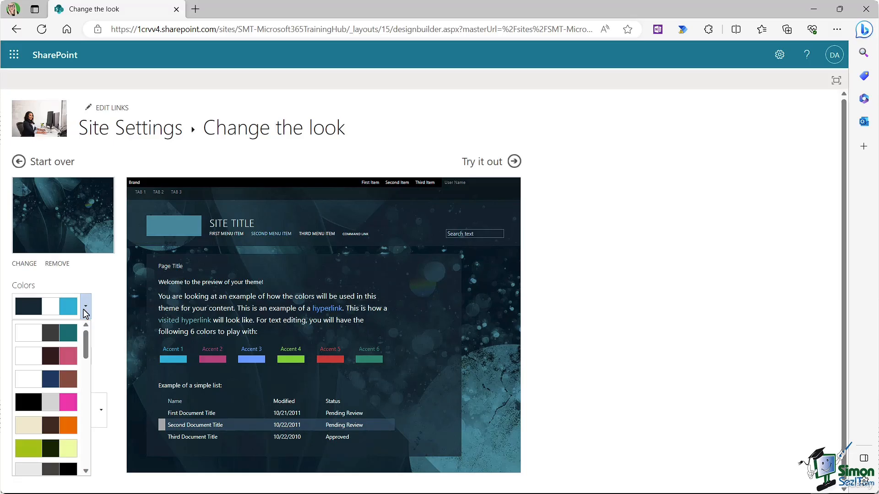
pyautogui.click(86, 305)
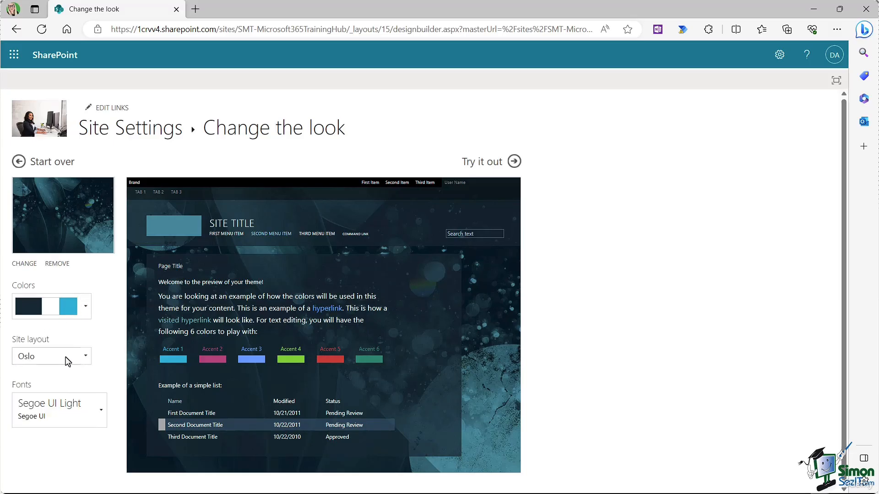
pyautogui.click(87, 357)
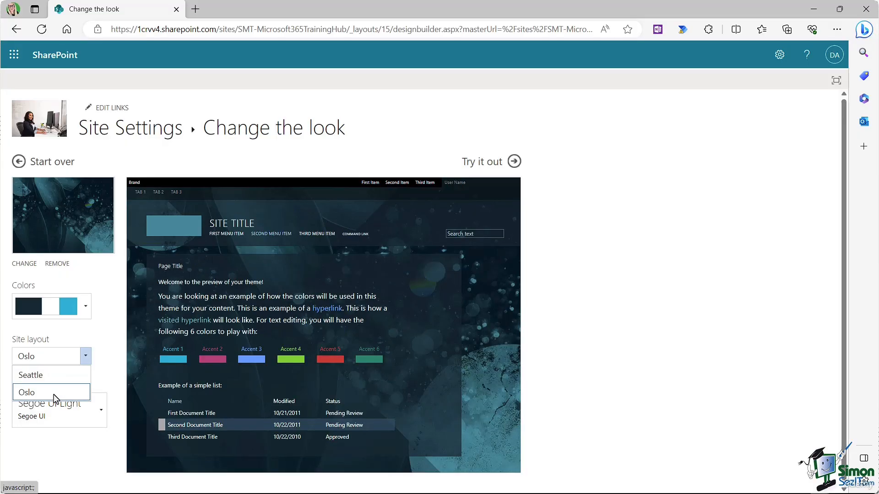
pyautogui.click(108, 328)
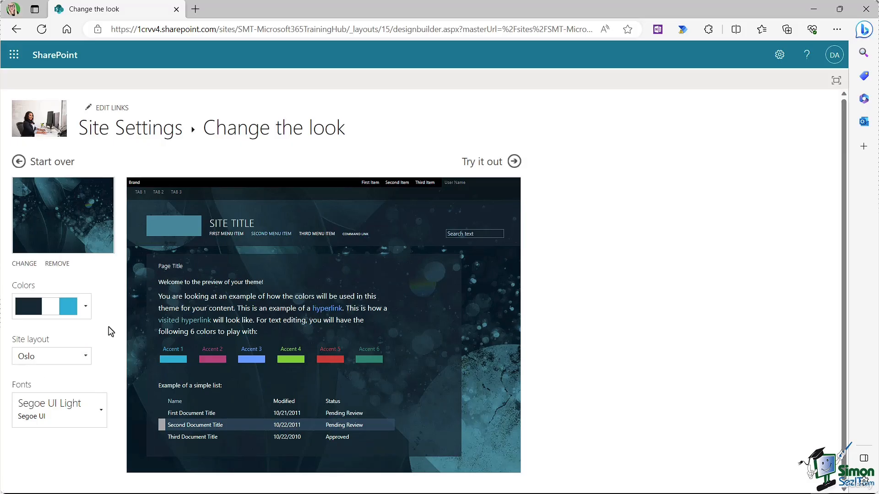
pyautogui.click(101, 414)
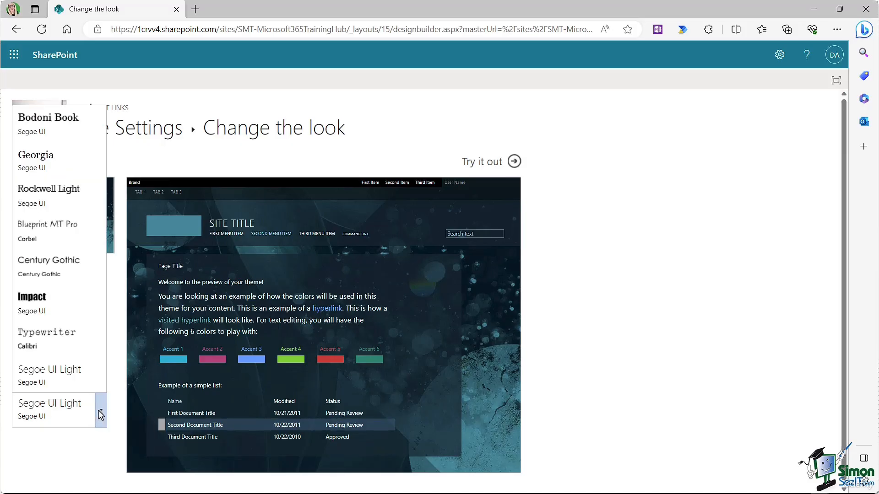
pyautogui.click(121, 366)
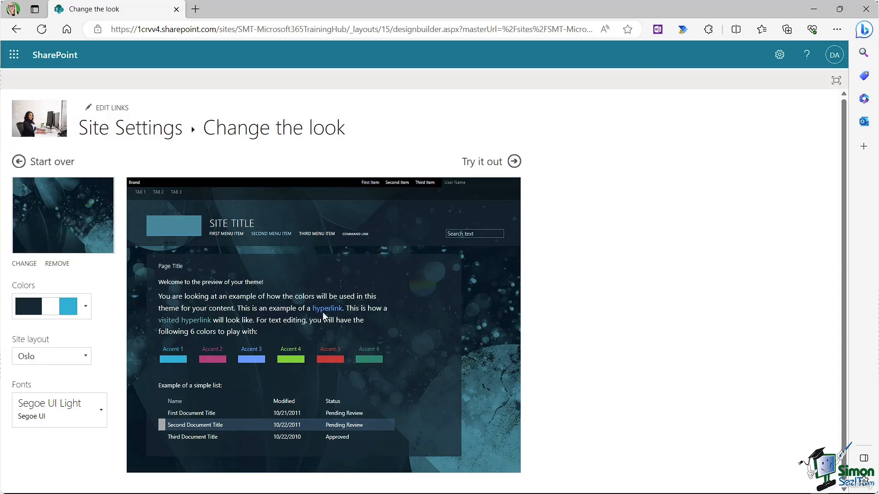
pyautogui.click(485, 164)
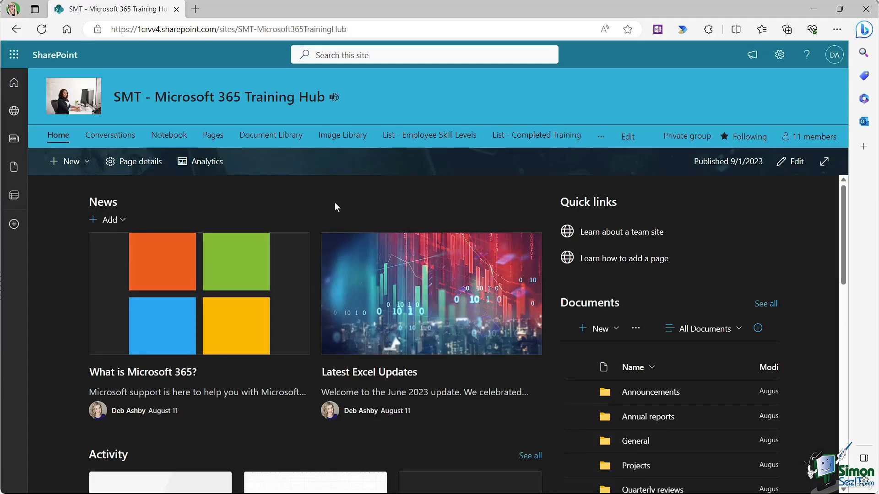
pyautogui.click(214, 141)
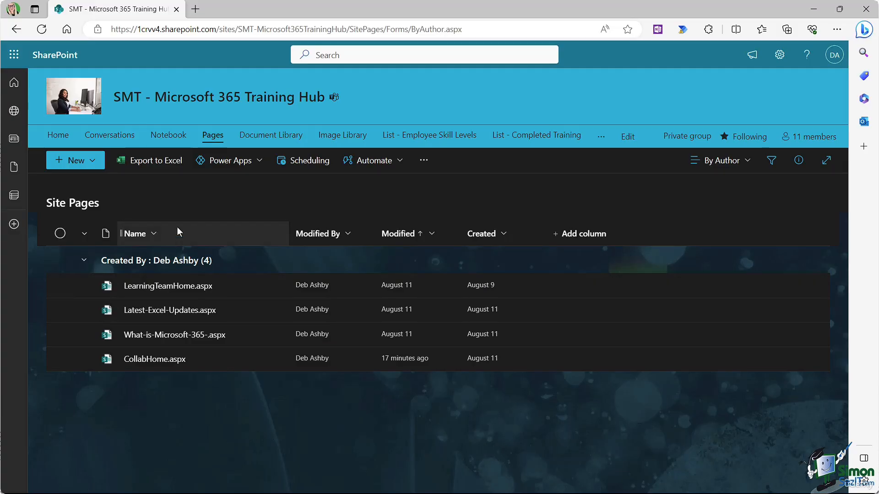
pyautogui.click(58, 137)
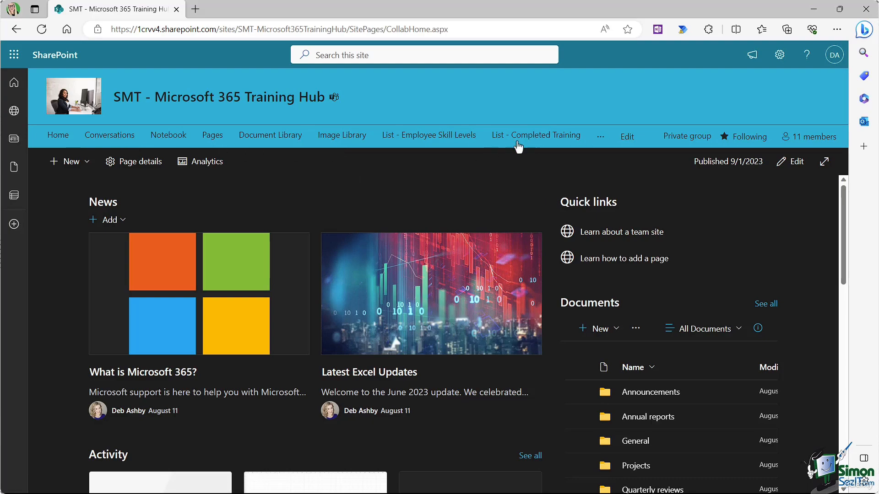
pyautogui.click(600, 136)
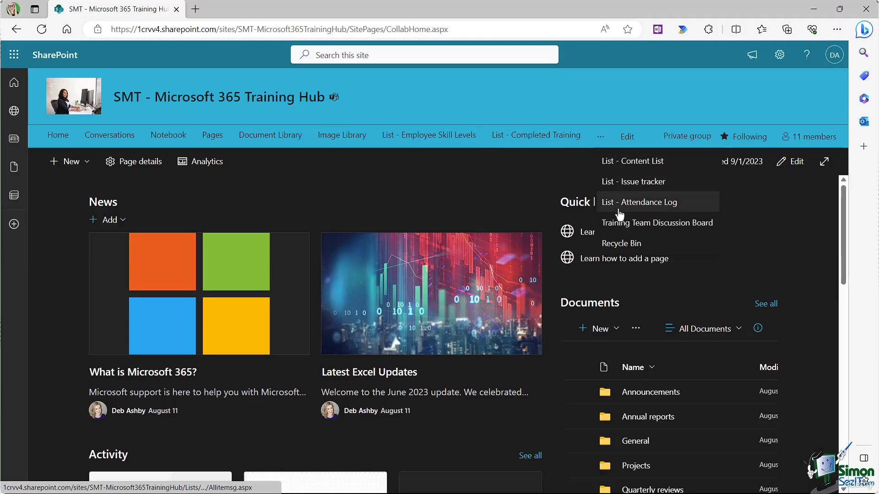
pyautogui.click(469, 183)
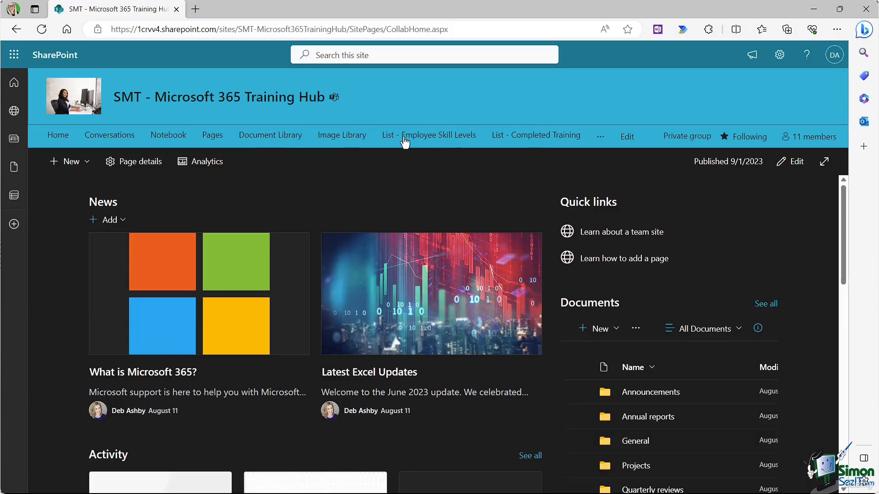
pyautogui.click(600, 136)
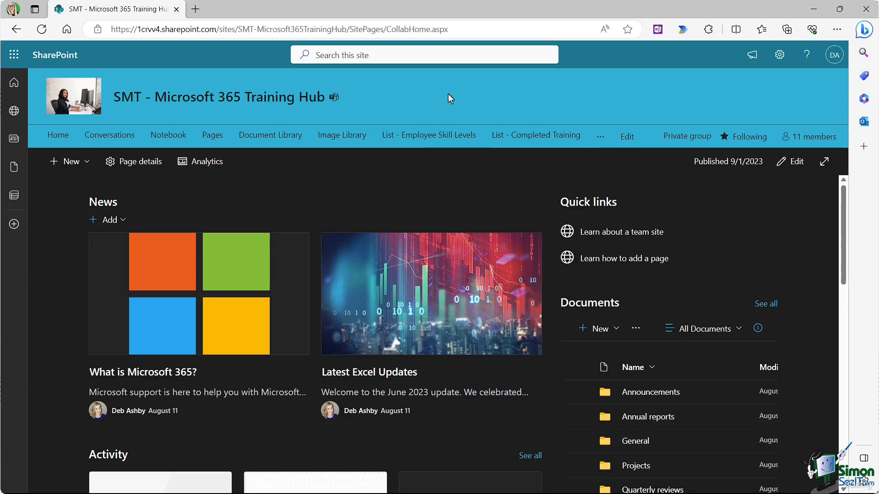
# Step: Make Image Library a sub link under Document Library in the edited top navigation
pyautogui.click(628, 137)
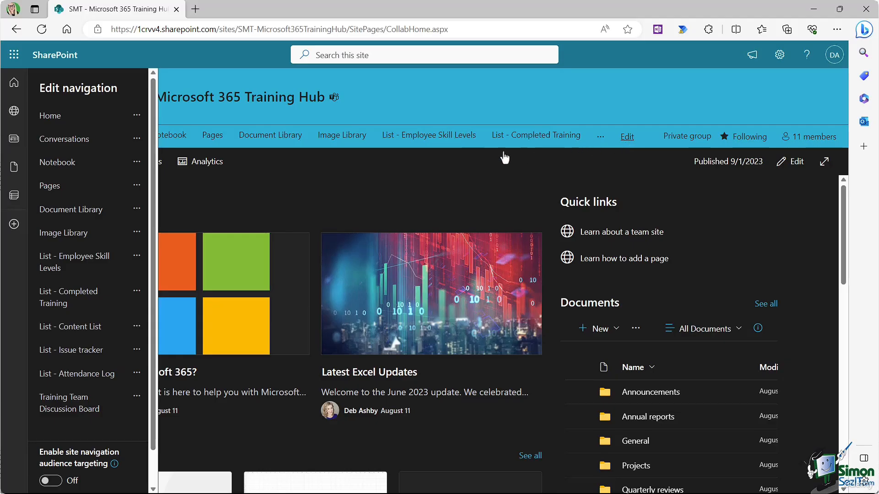
pyautogui.moveTo(151, 108)
pyautogui.mouseDown()
pyautogui.moveTo(156, 159)
pyautogui.moveTo(156, 108)
pyautogui.mouseUp()
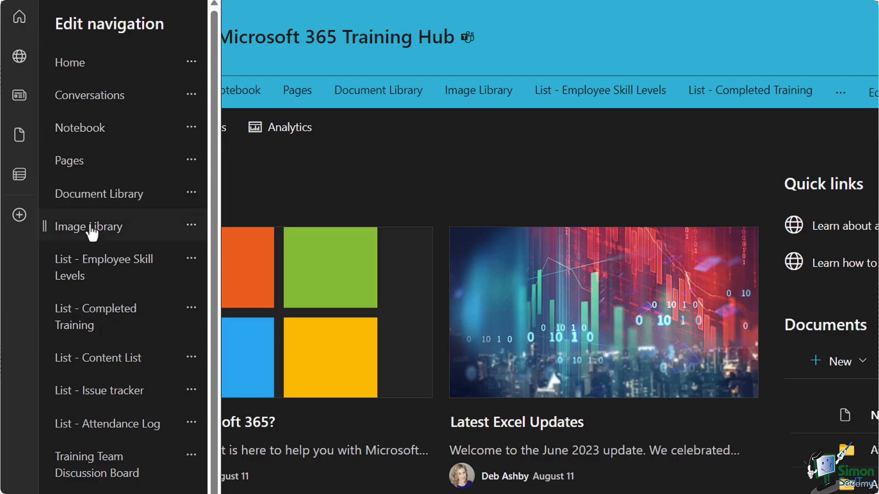
pyautogui.click(190, 225)
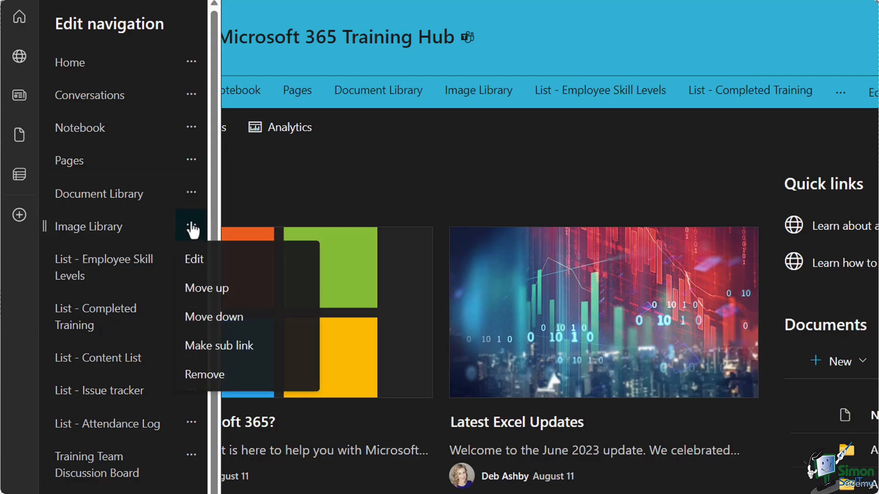
pyautogui.click(214, 348)
pyautogui.scroll(-2, 215, 394)
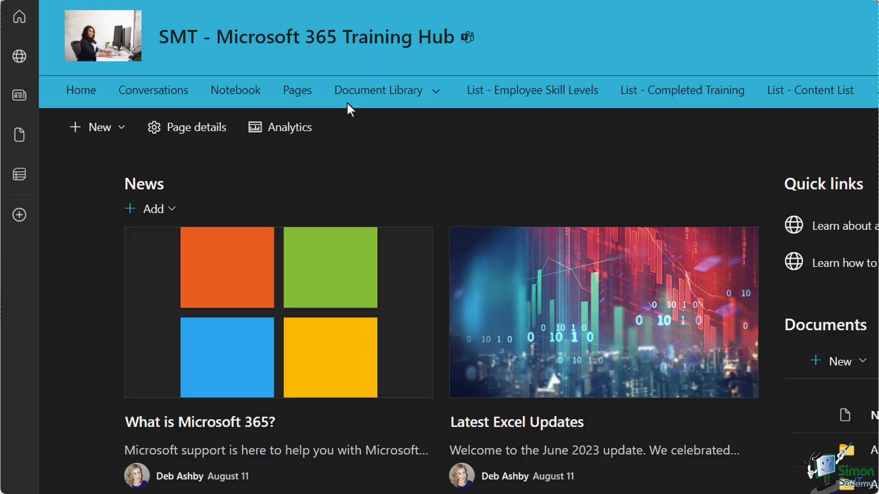
pyautogui.click(436, 91)
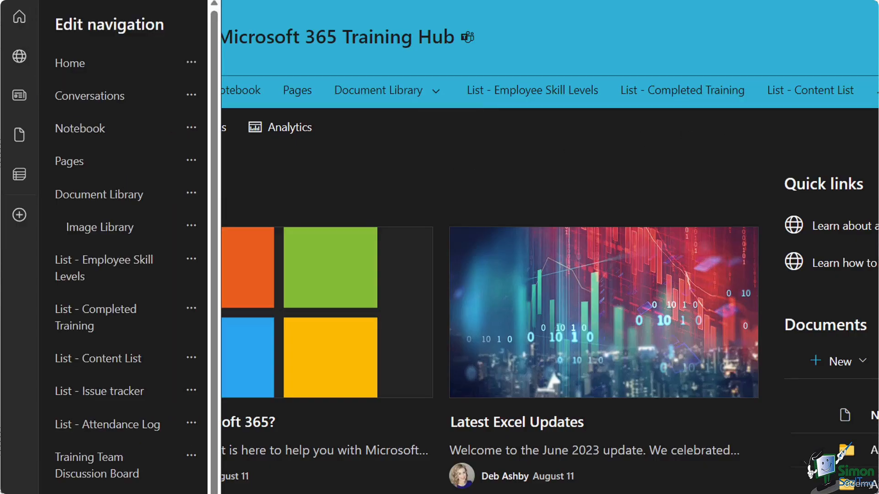
pyautogui.moveTo(214, 153); pyautogui.dragTo(215, 241)
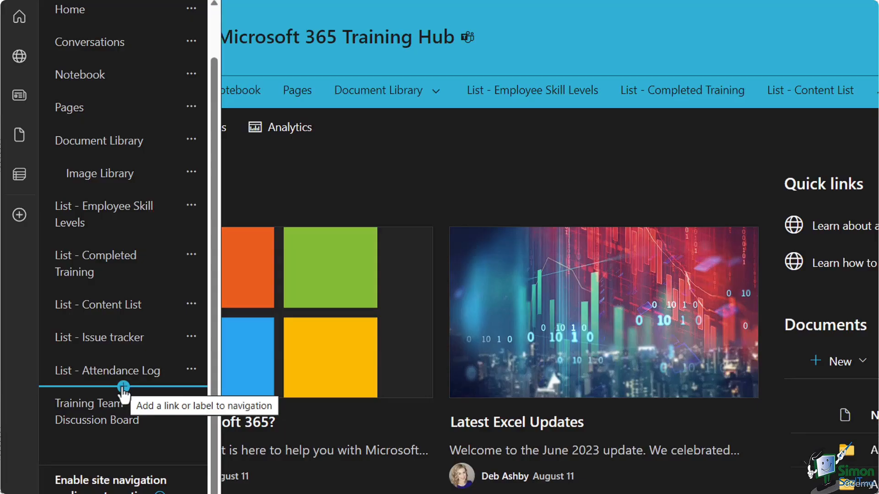
# Step: Add a 'Lists' label to the navigation and move it above List - Employee Skill Levels
pyautogui.click(124, 388)
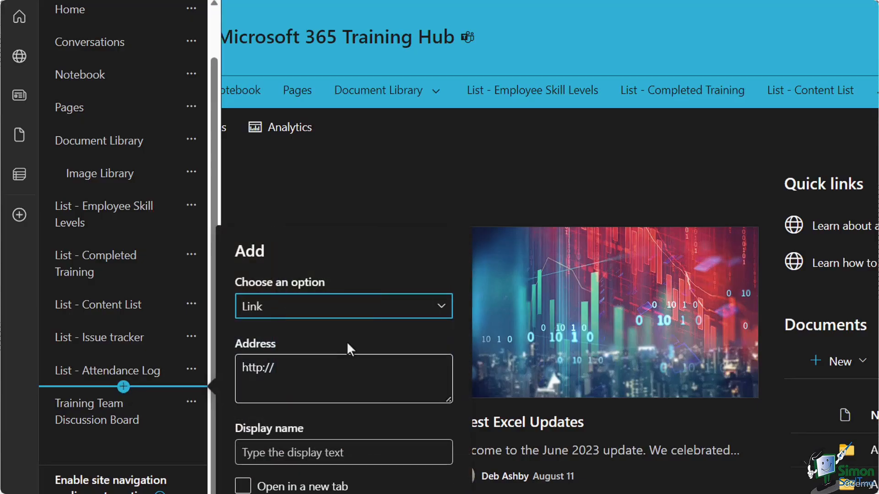
pyautogui.click(442, 307)
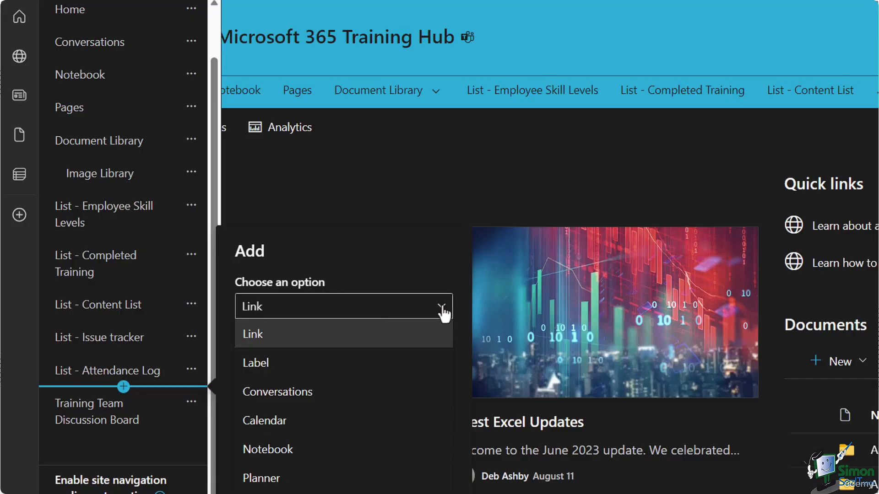
pyautogui.click(274, 364)
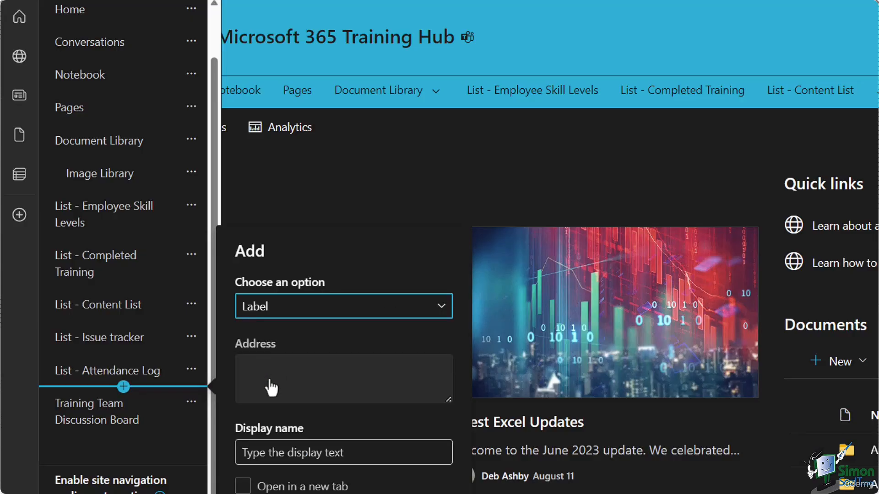
pyautogui.click(246, 449)
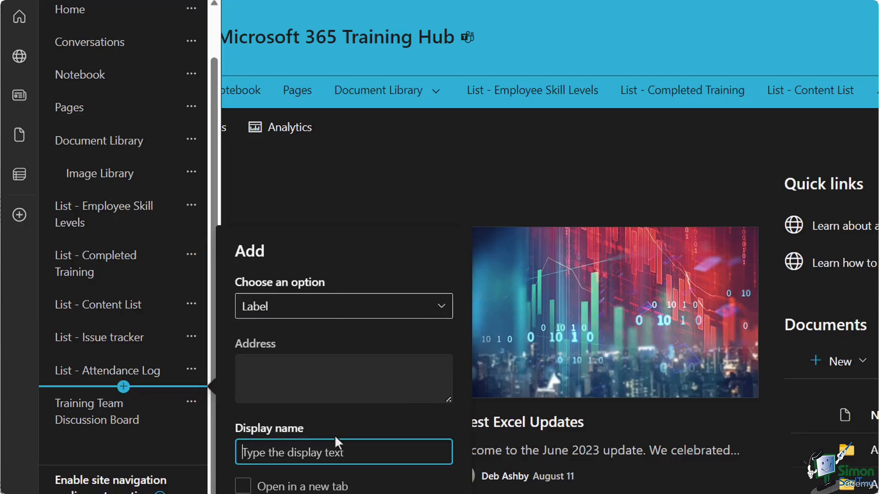
pyautogui.write('Lis')
pyautogui.press('BackSpace')
pyautogui.press('BackSpace')
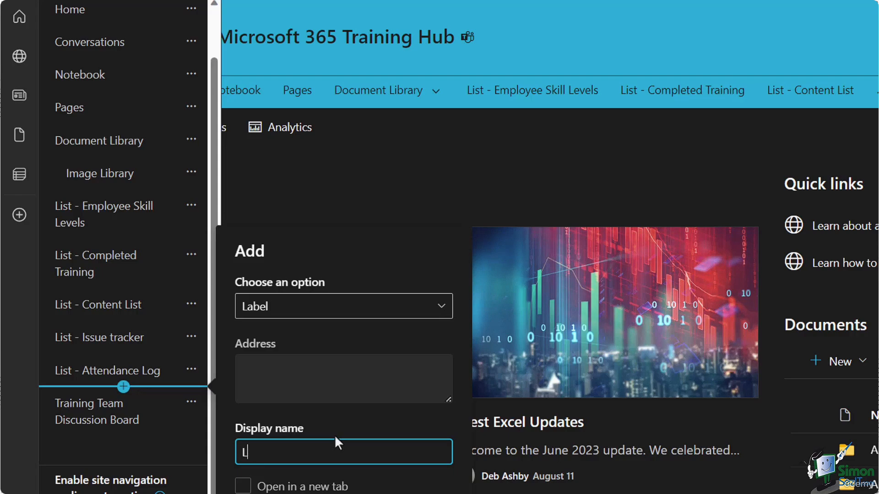
pyautogui.write('ists')
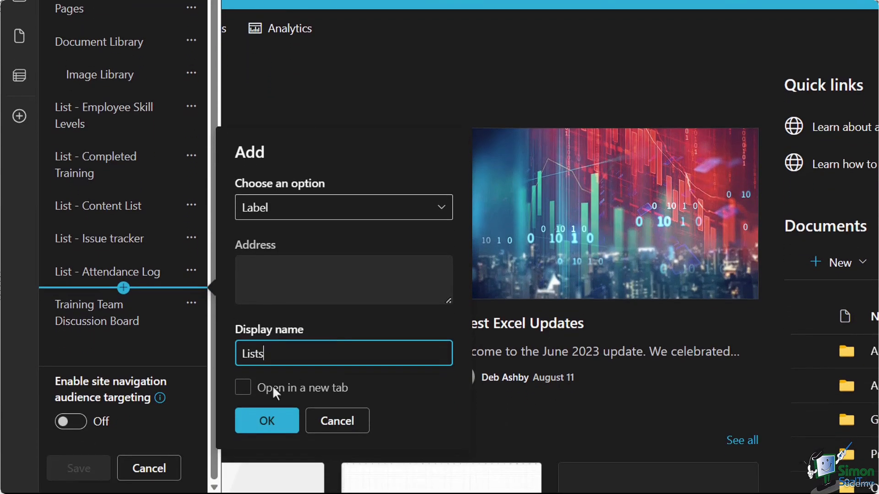
pyautogui.click(246, 386)
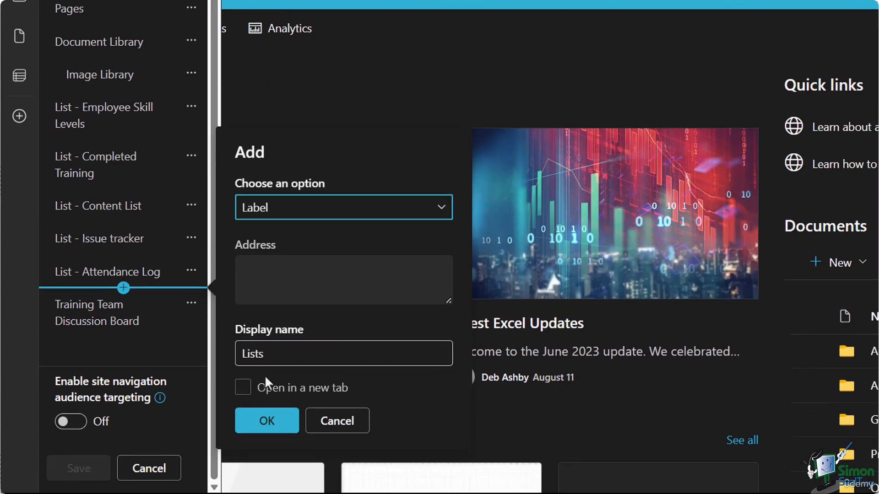
pyautogui.click(269, 421)
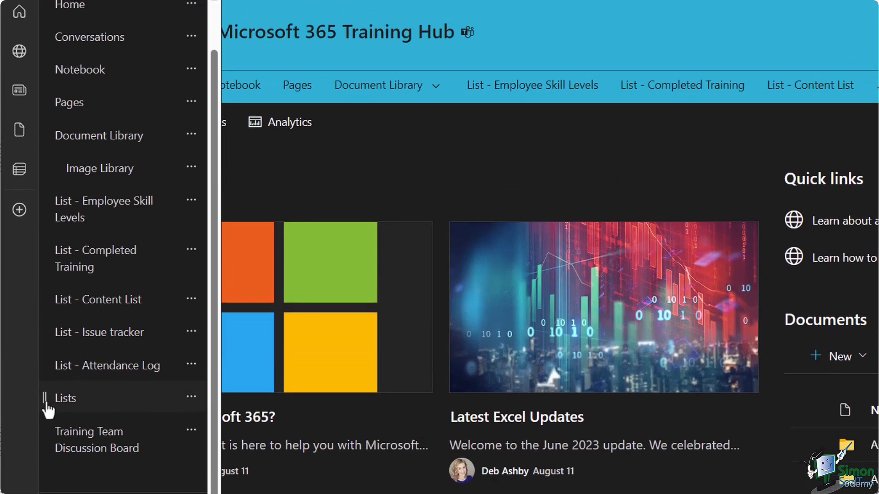
pyautogui.moveTo(44, 405); pyautogui.dragTo(48, 188)
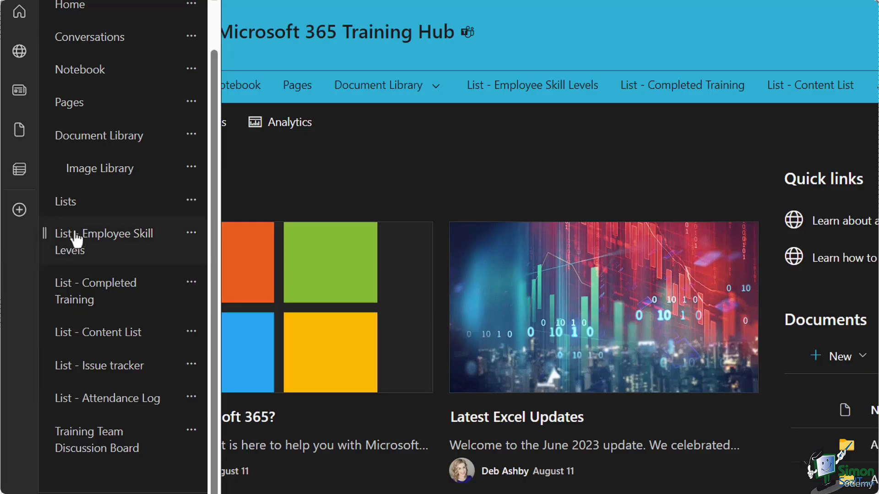
# Step: Nest Employee Skill Levels, Completed Training, Content List, Issue tracker and Attendance Log under Lists, and save
pyautogui.click(191, 233)
pyautogui.click(219, 357)
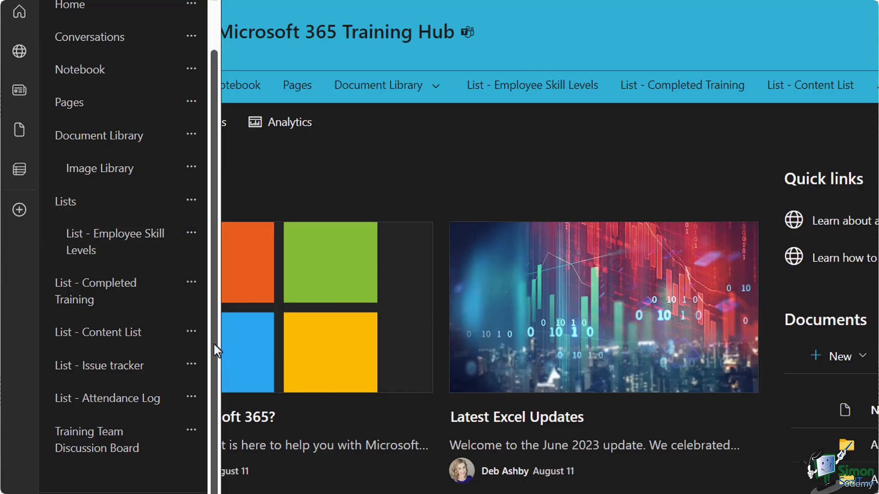
pyautogui.click(190, 282)
pyautogui.click(194, 403)
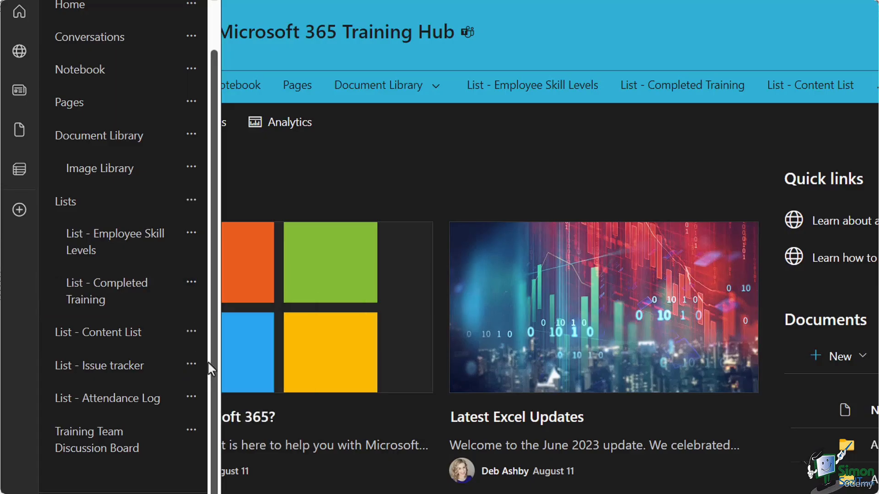
pyautogui.click(190, 331)
pyautogui.click(197, 453)
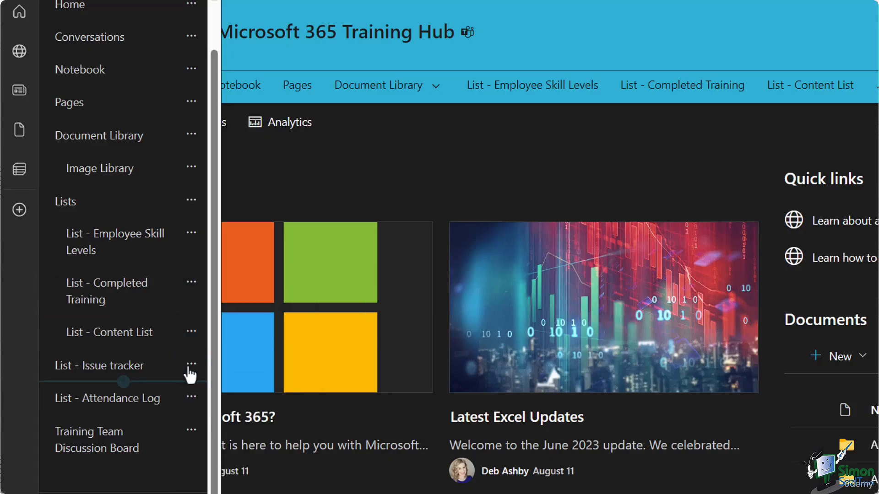
pyautogui.click(190, 364)
pyautogui.click(219, 485)
pyautogui.click(191, 398)
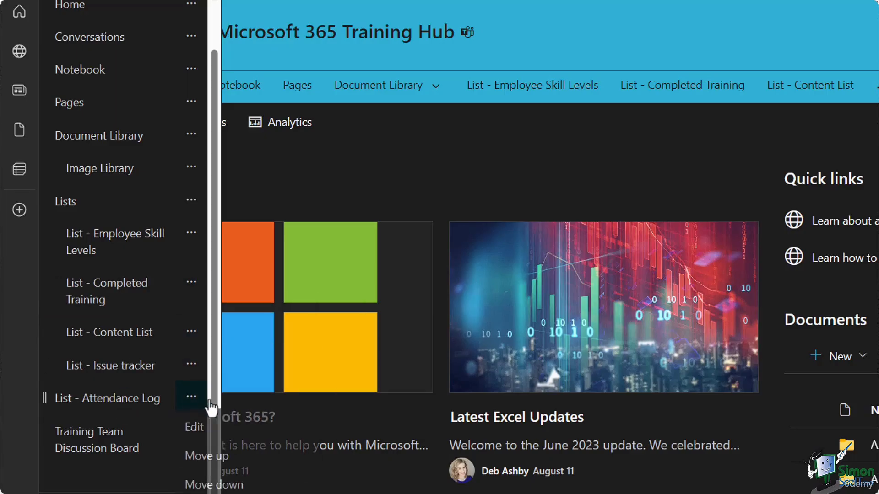
pyautogui.click(206, 493)
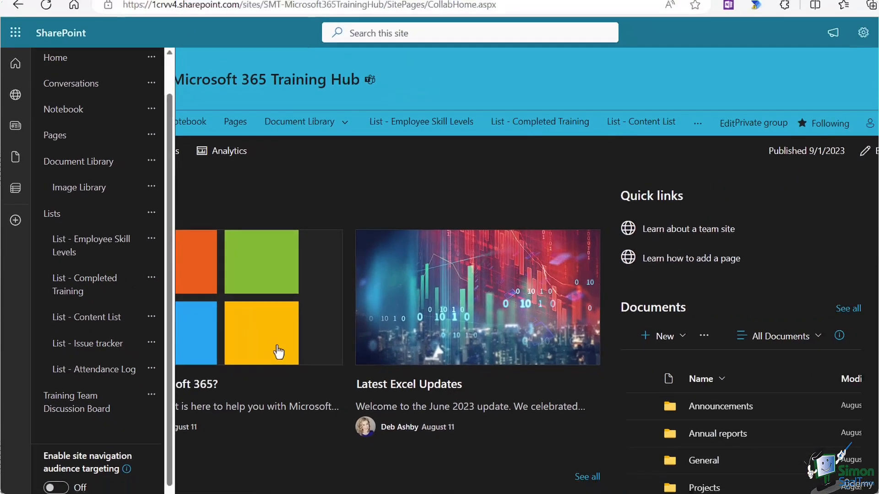
pyautogui.scroll(-2, 144, 348)
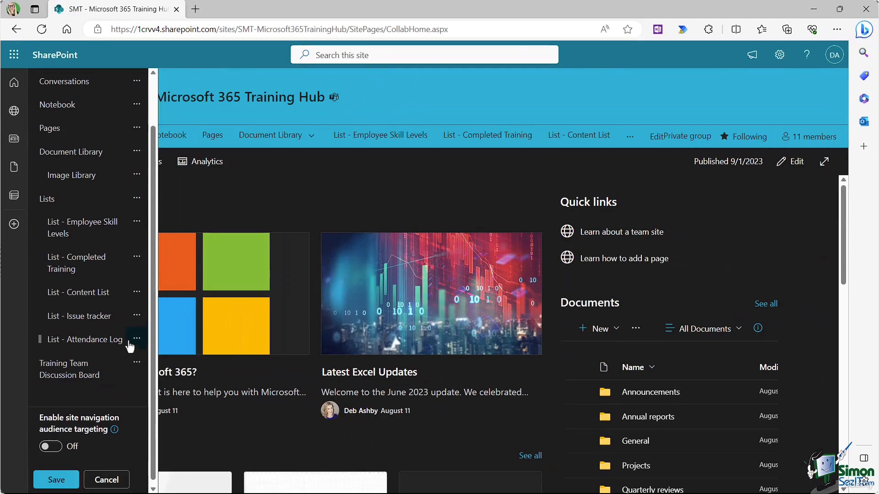
pyautogui.click(57, 476)
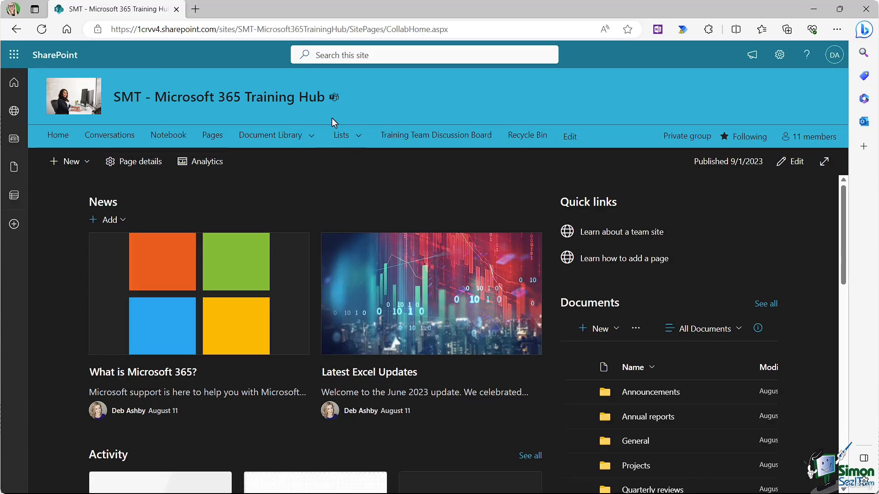
pyautogui.click(359, 137)
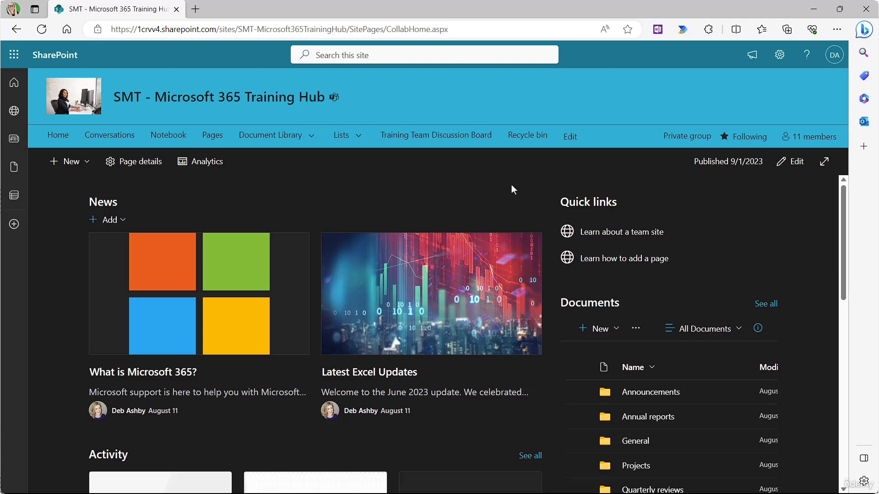
# Step: Apply and save the Blue site theme after briefly previewing Periwinkle
pyautogui.click(780, 55)
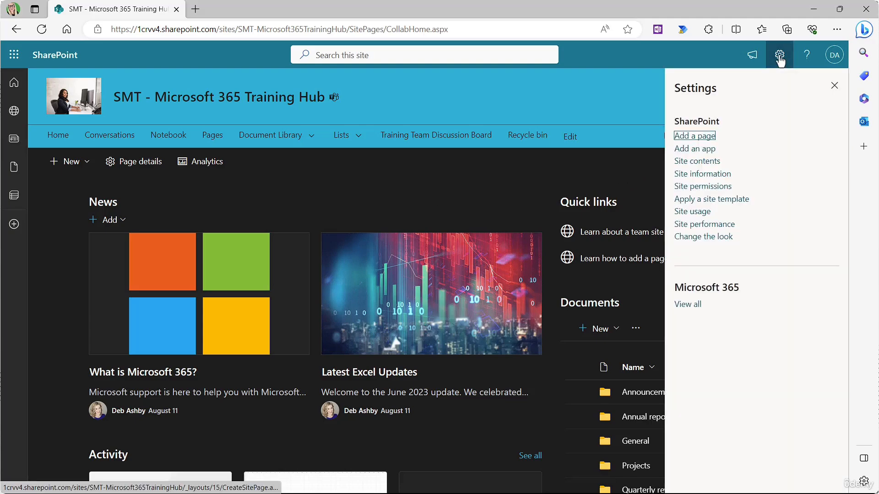
pyautogui.click(700, 237)
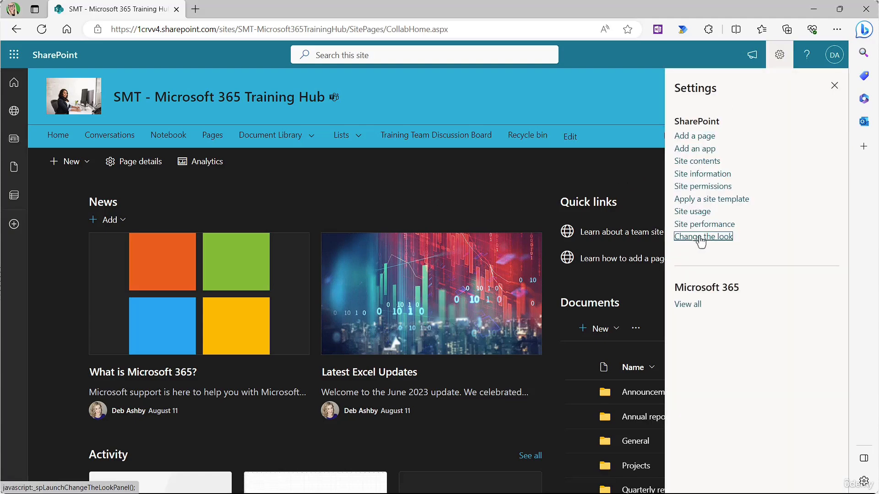
pyautogui.click(702, 111)
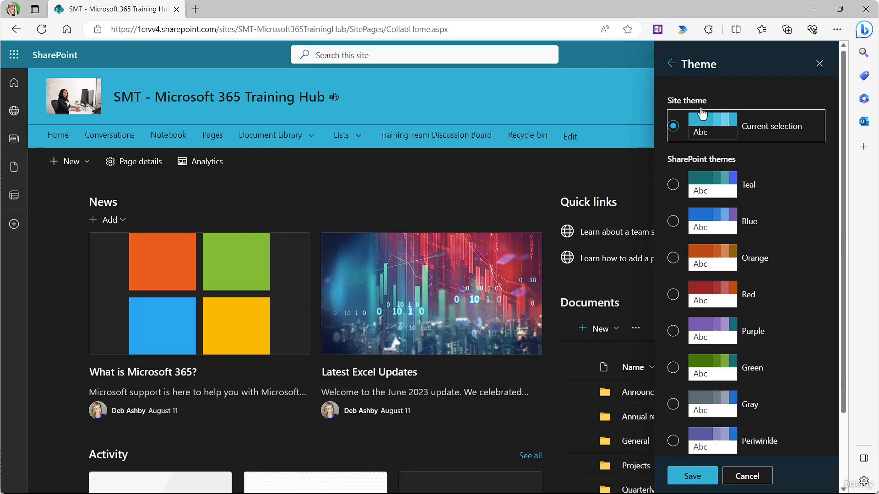
pyautogui.scroll(-3, 778, 223)
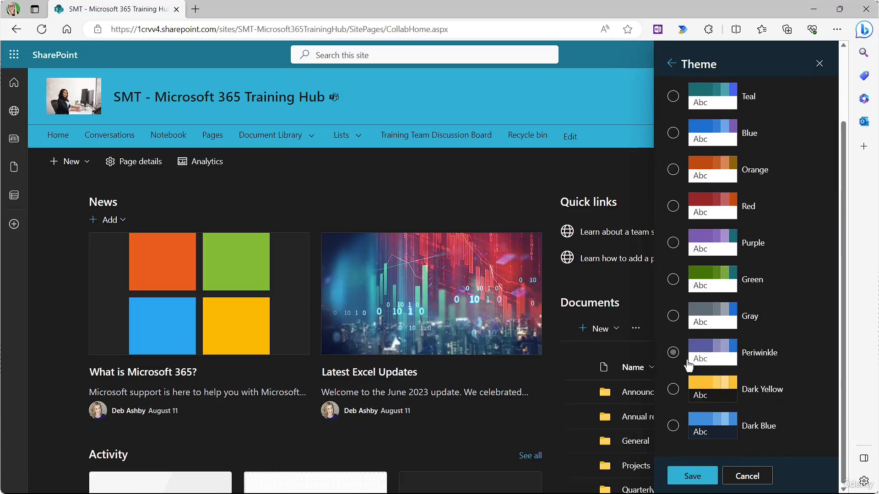
pyautogui.click(673, 352)
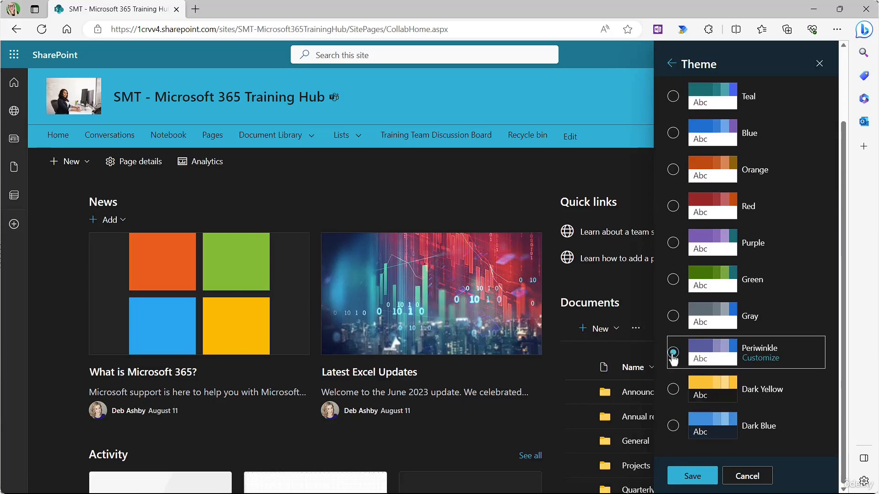
pyautogui.click(674, 133)
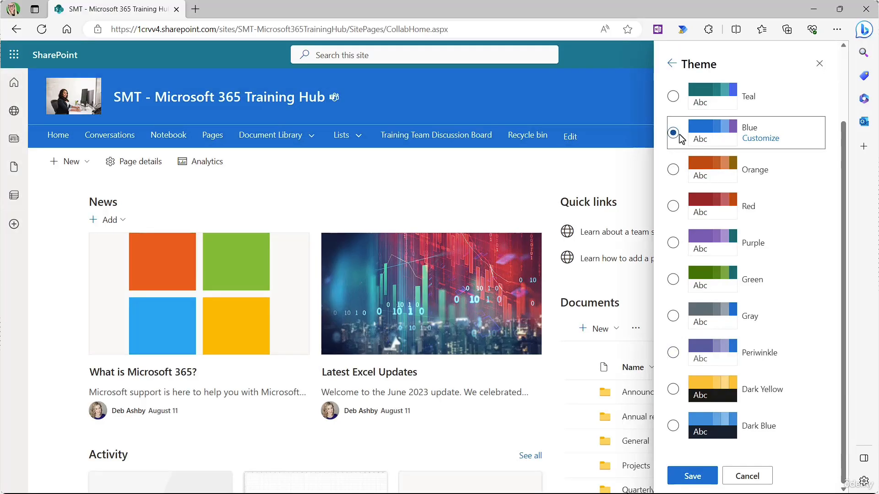
pyautogui.click(769, 138)
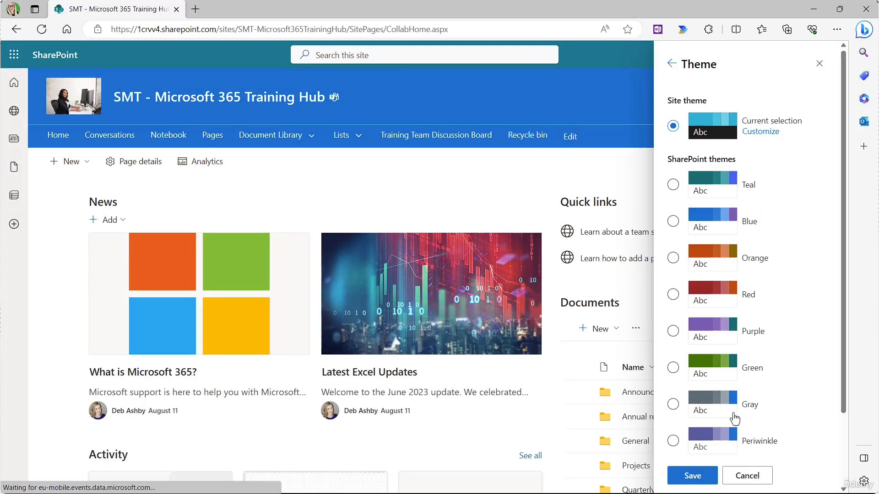
pyautogui.click(685, 475)
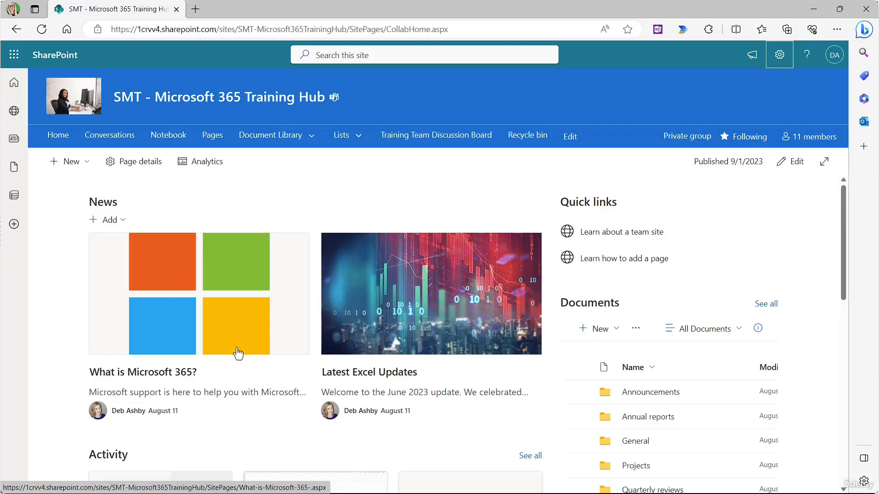
pyautogui.click(142, 381)
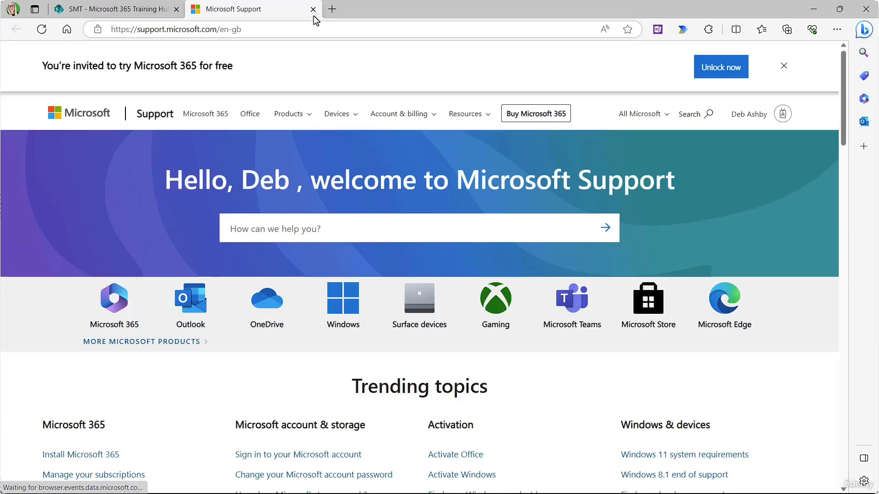
pyautogui.click(313, 9)
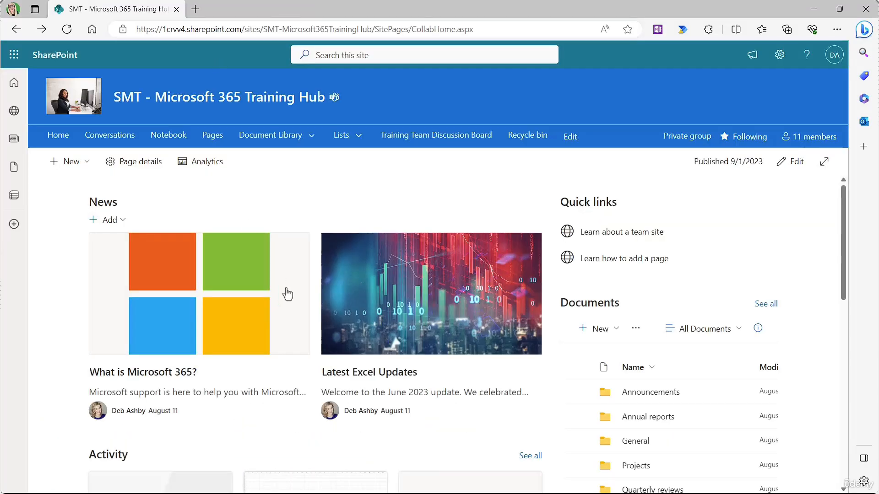
pyautogui.click(375, 378)
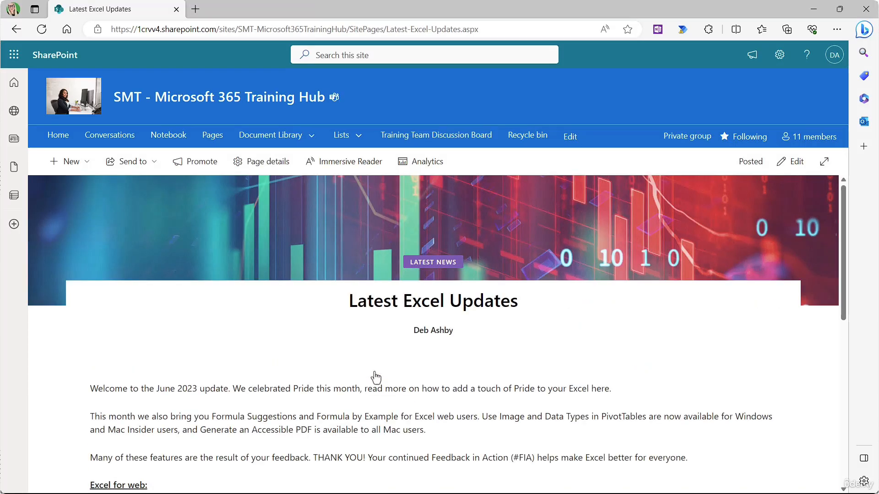
pyautogui.scroll(-3, 537, 253)
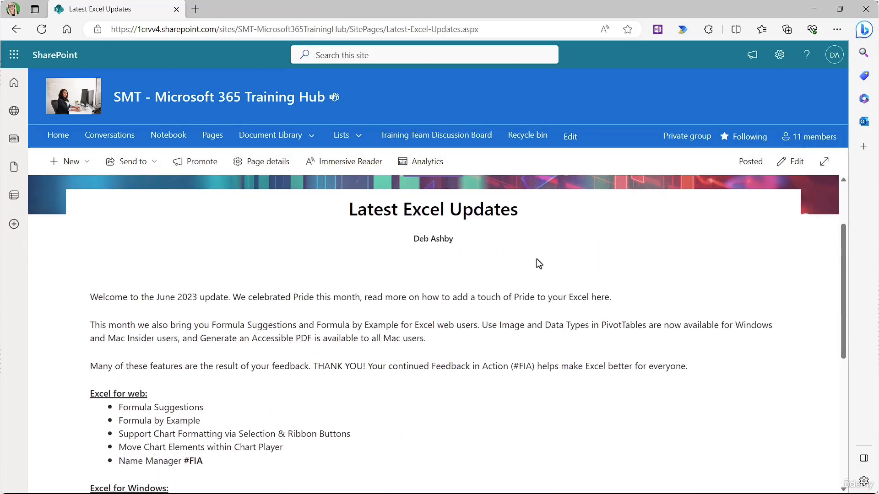
pyautogui.scroll(5, 537, 259)
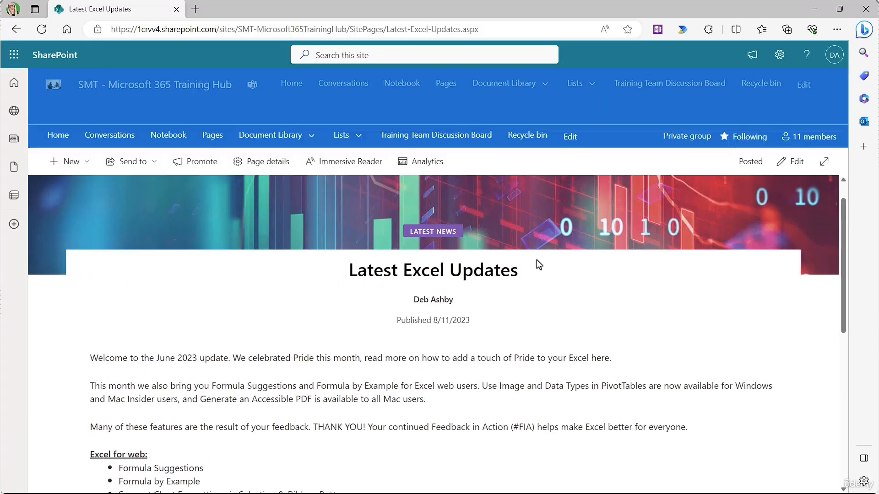
pyautogui.click(58, 135)
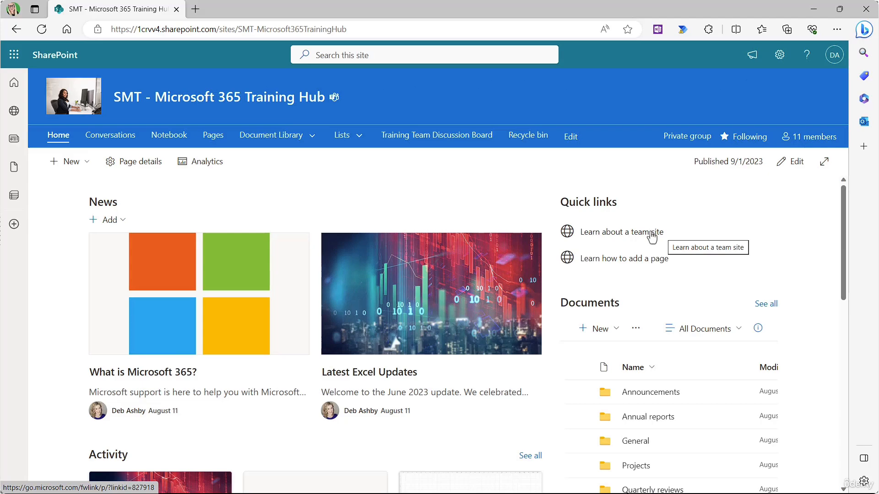
pyautogui.scroll(-2, 651, 236)
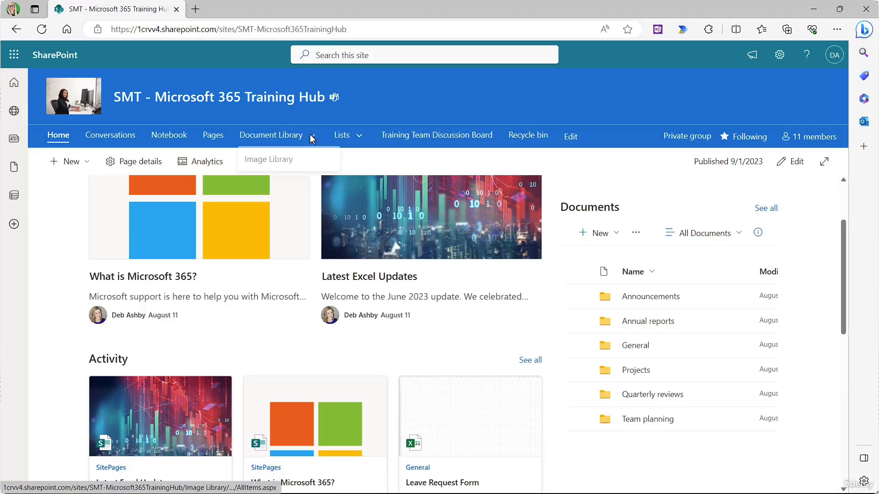
pyautogui.click(278, 137)
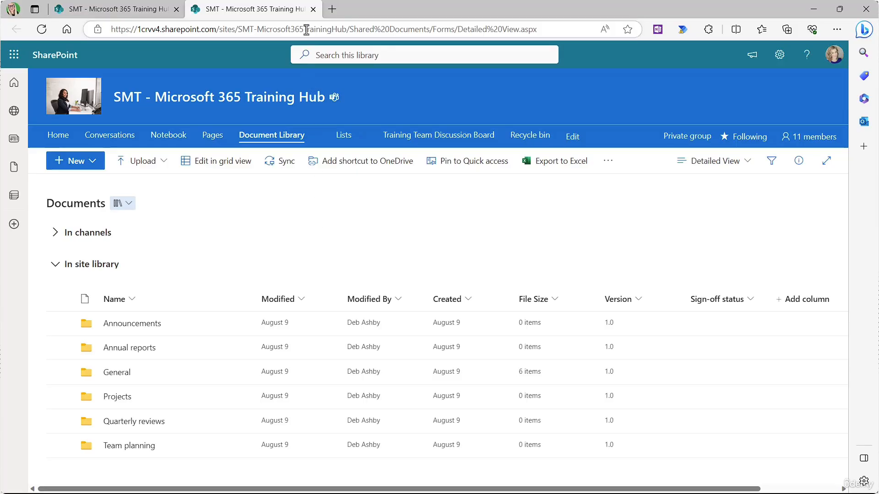
pyautogui.click(313, 9)
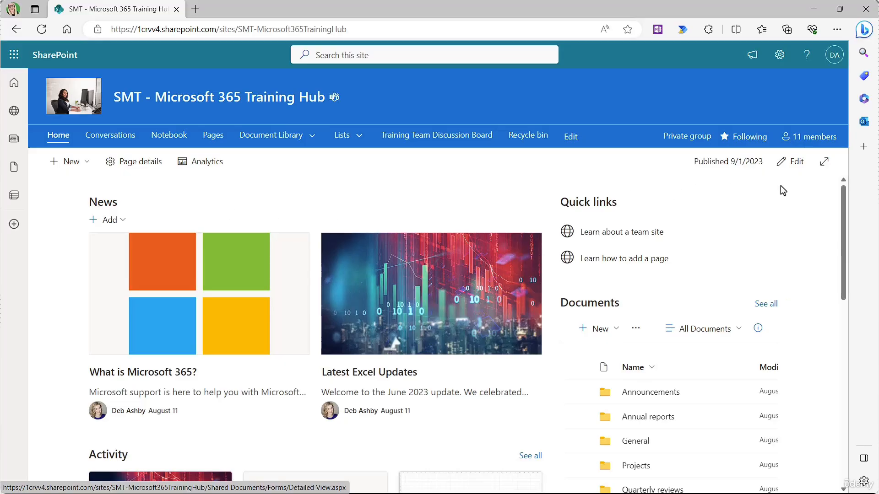
# Step: Enter edit mode and try the News section in the List and Side-by-side layouts
pyautogui.click(797, 164)
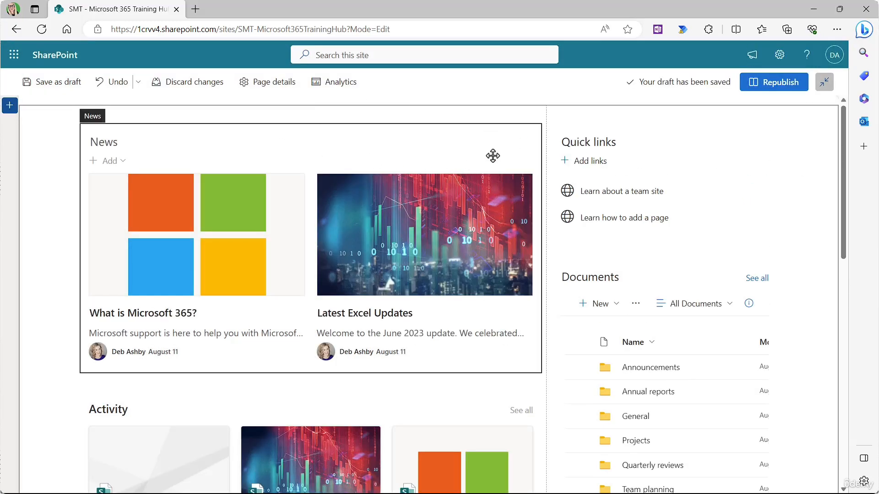
pyautogui.click(291, 158)
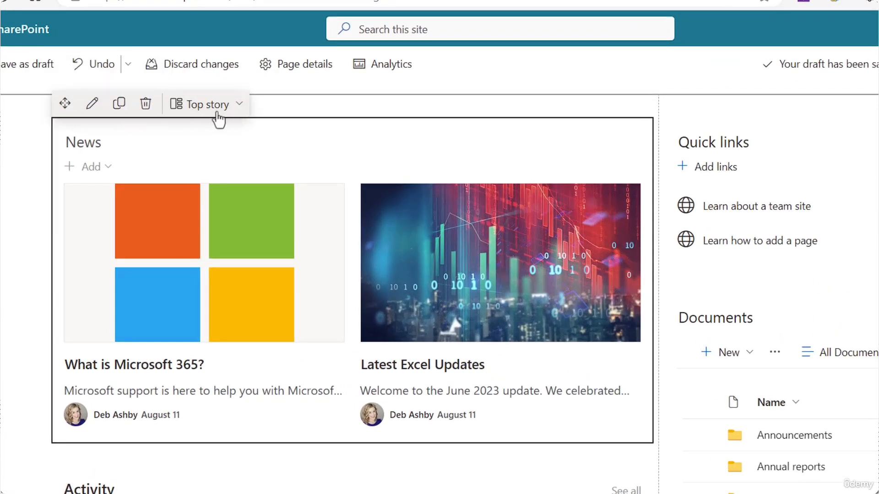
pyautogui.click(238, 108)
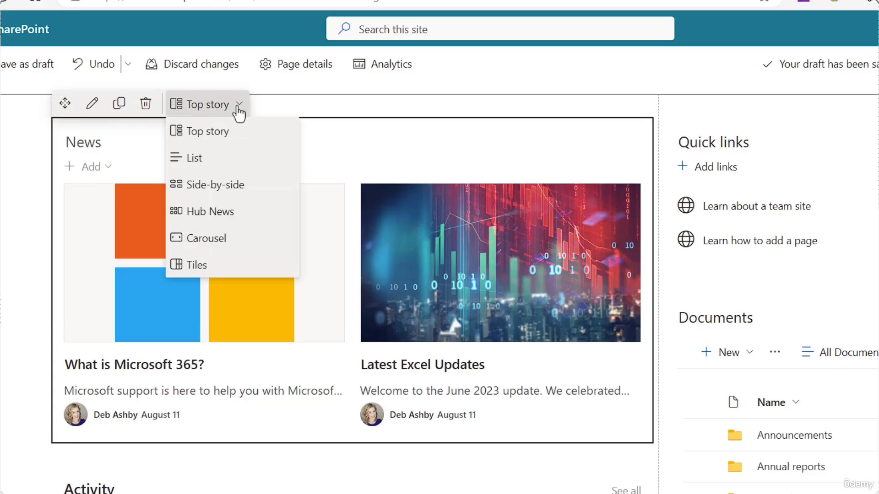
pyautogui.click(211, 161)
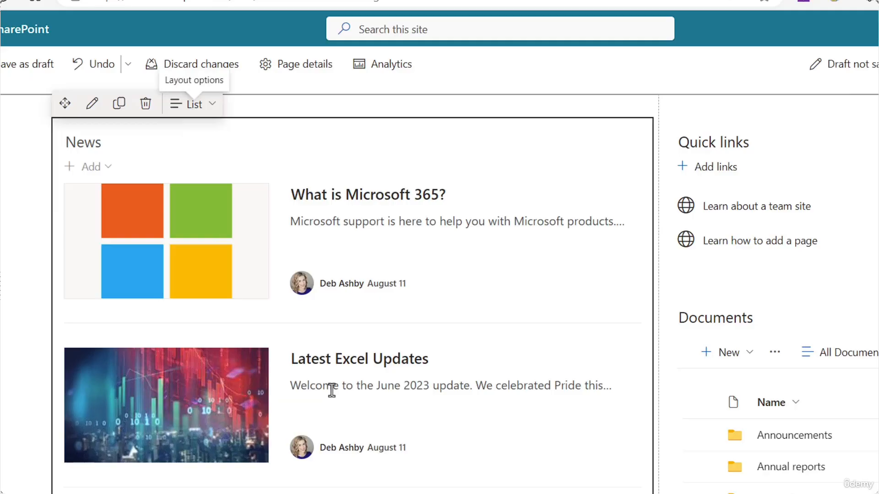
pyautogui.click(210, 107)
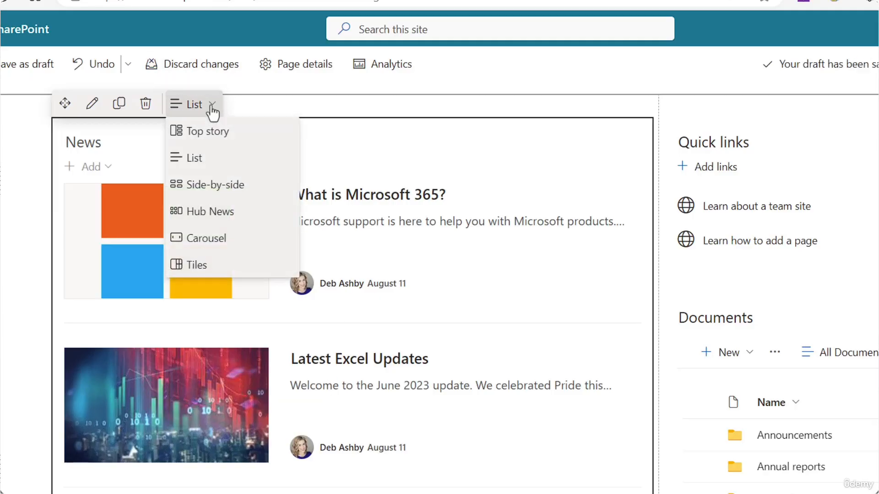
pyautogui.click(206, 185)
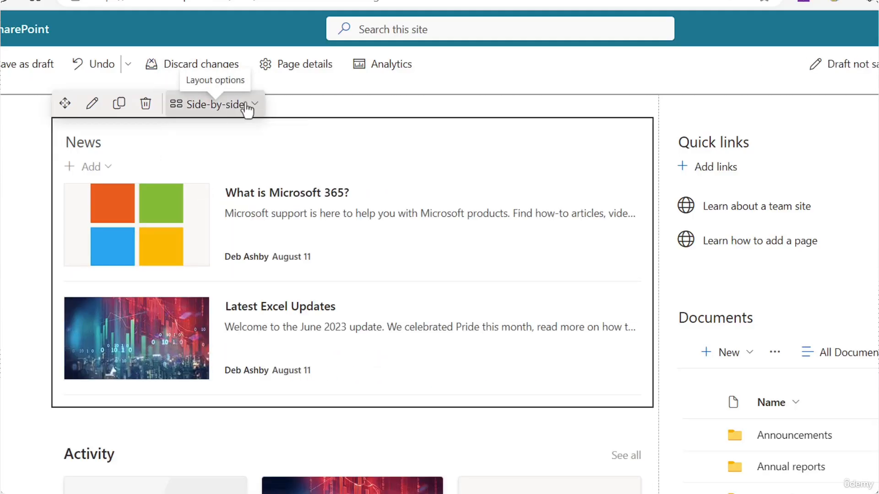
# Step: Preview the Hub News, Carousel and Tiles layouts for News, then settle on Side-by-side
pyautogui.click(248, 110)
pyautogui.click(213, 214)
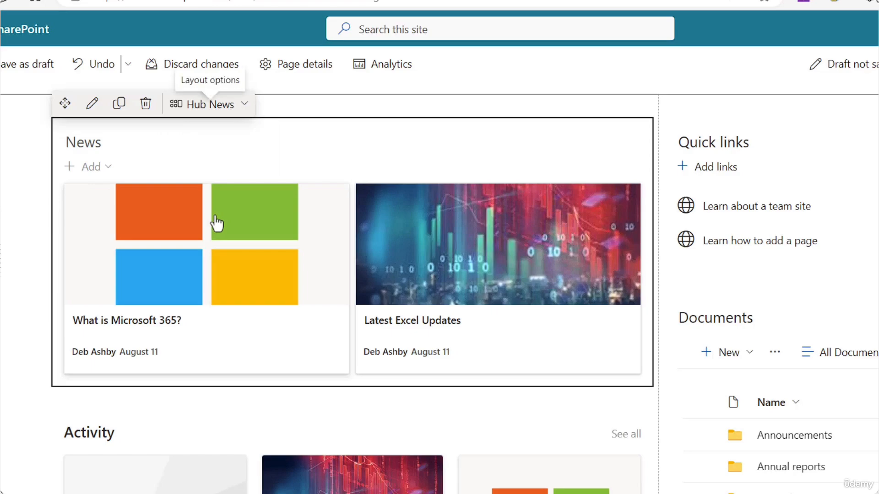
pyautogui.click(246, 120)
pyautogui.click(219, 239)
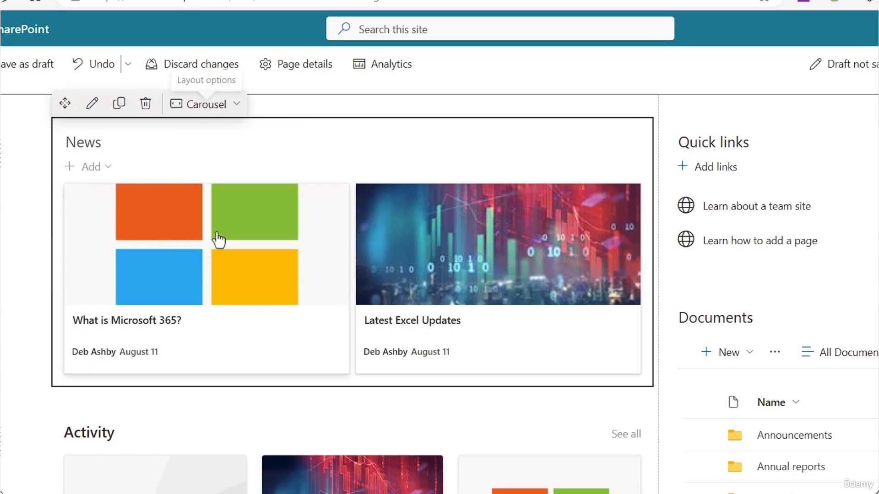
pyautogui.click(626, 312)
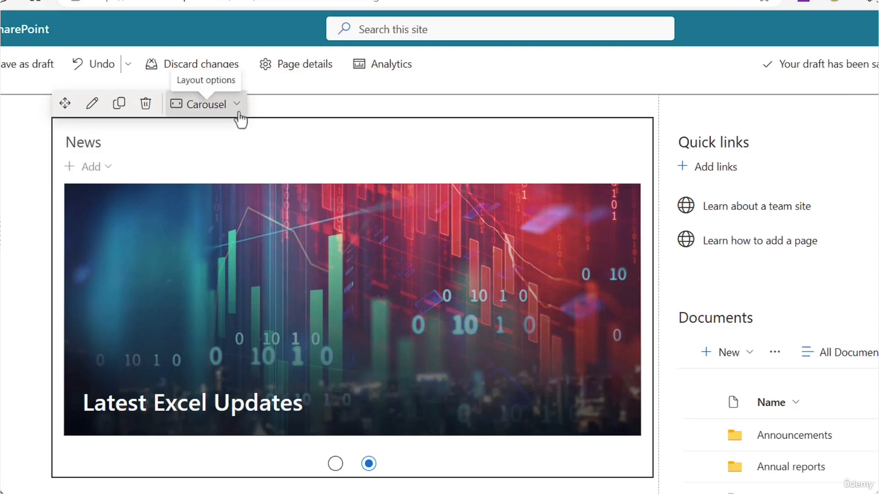
pyautogui.click(241, 115)
pyautogui.click(194, 266)
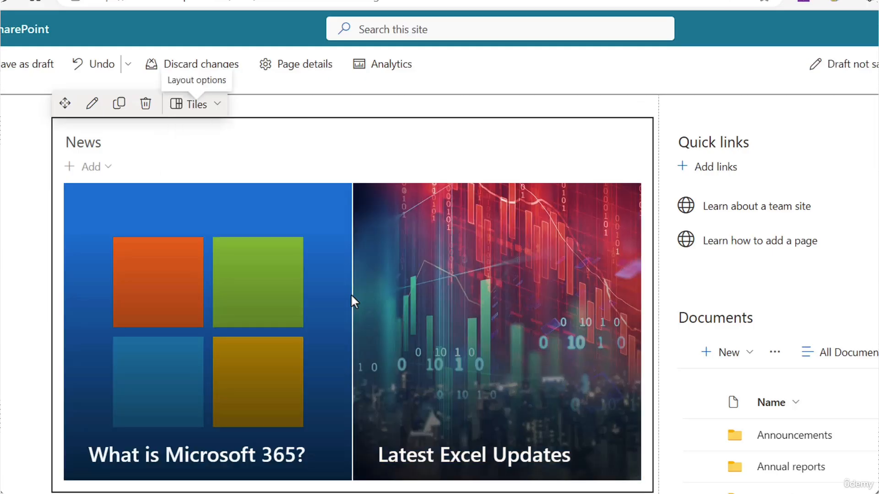
pyautogui.click(217, 104)
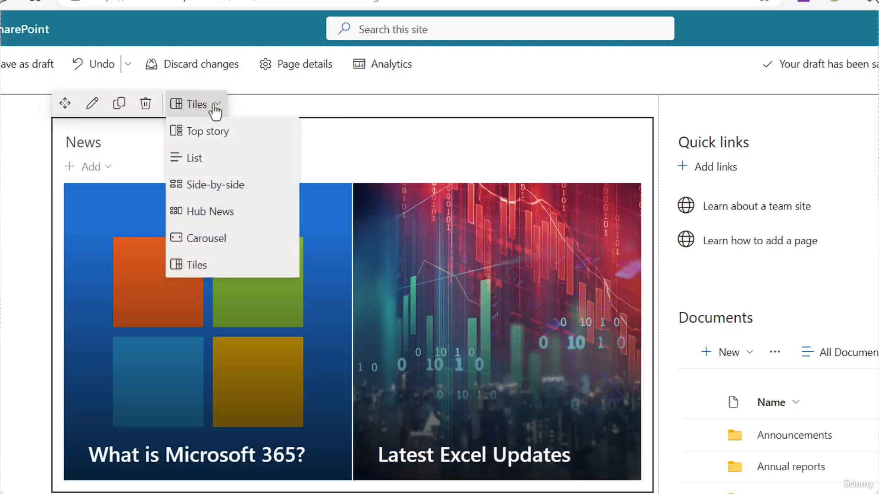
pyautogui.click(209, 190)
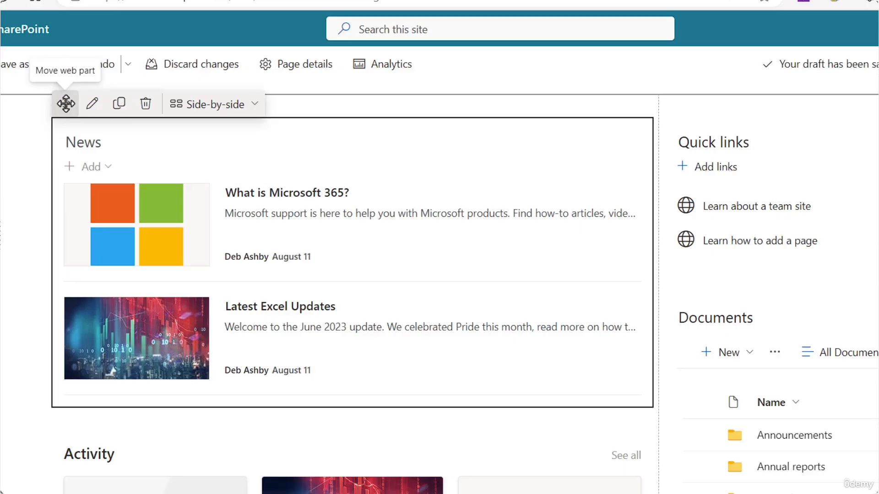
# Step: Drag the News section to the page bottom, then undo to return it above Activity
pyautogui.moveTo(66, 103); pyautogui.dragTo(96, 485)
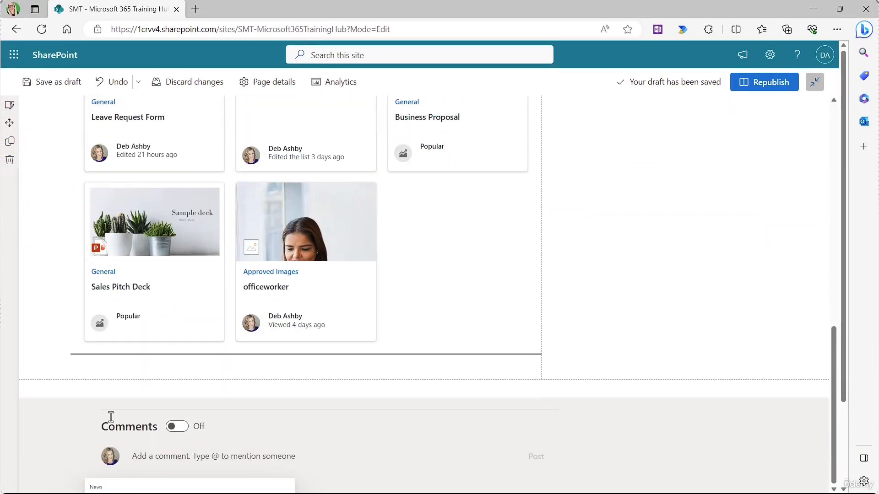
pyautogui.moveTo(110, 416); pyautogui.dragTo(113, 370)
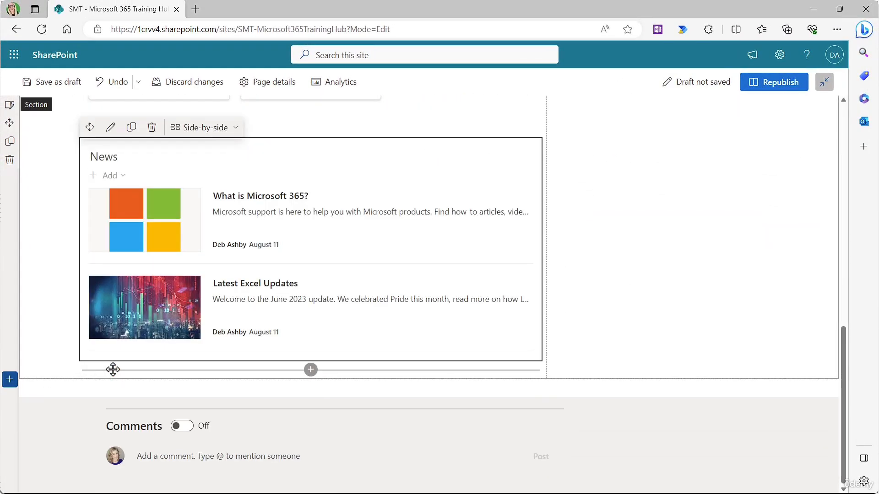
pyautogui.scroll(5, 309, 243)
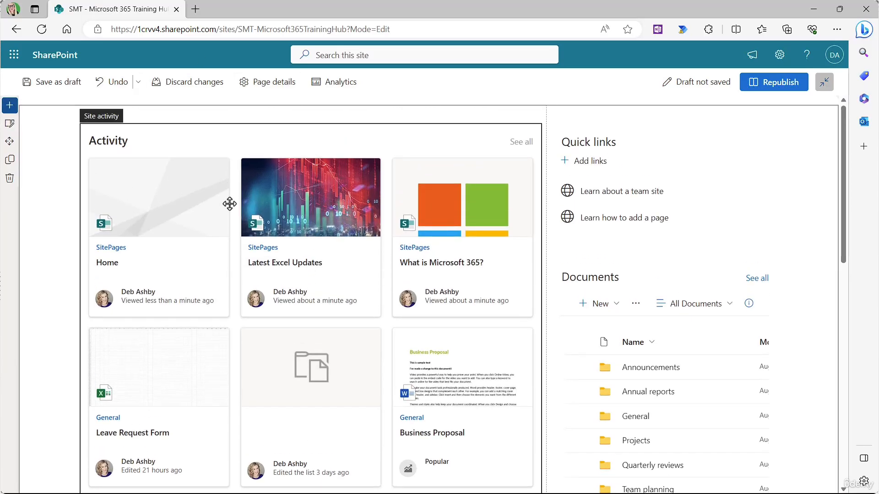
pyautogui.click(117, 84)
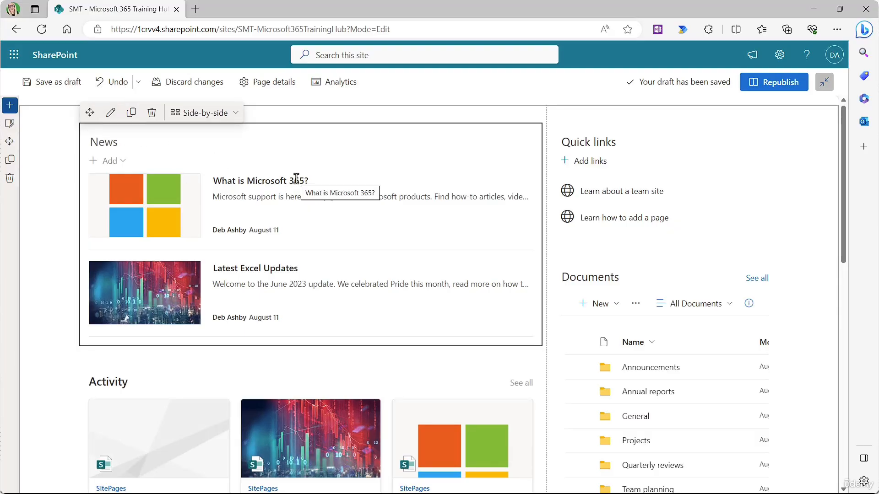
# Step: Turn on Show number of views in the News web part settings
pyautogui.click(110, 114)
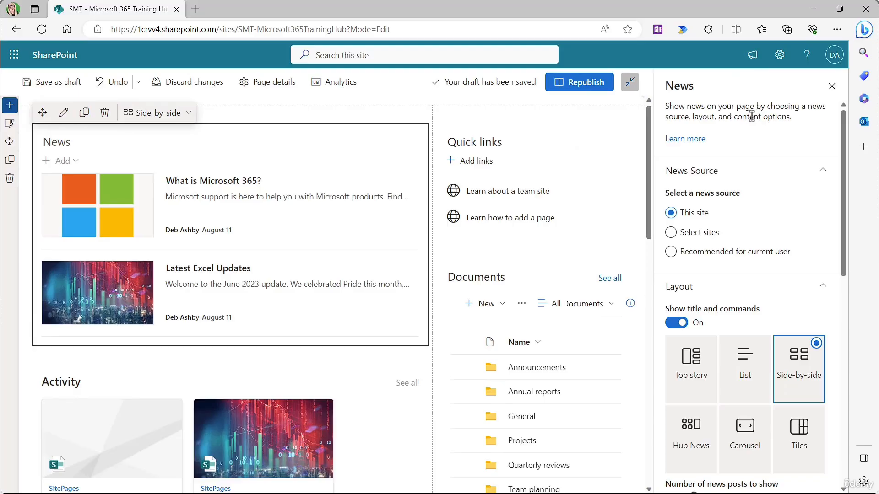
pyautogui.moveTo(847, 147)
pyautogui.mouseDown()
pyautogui.moveTo(846, 276)
pyautogui.moveTo(847, 152)
pyautogui.mouseUp()
pyautogui.moveTo(857, 120); pyautogui.dragTo(855, 114)
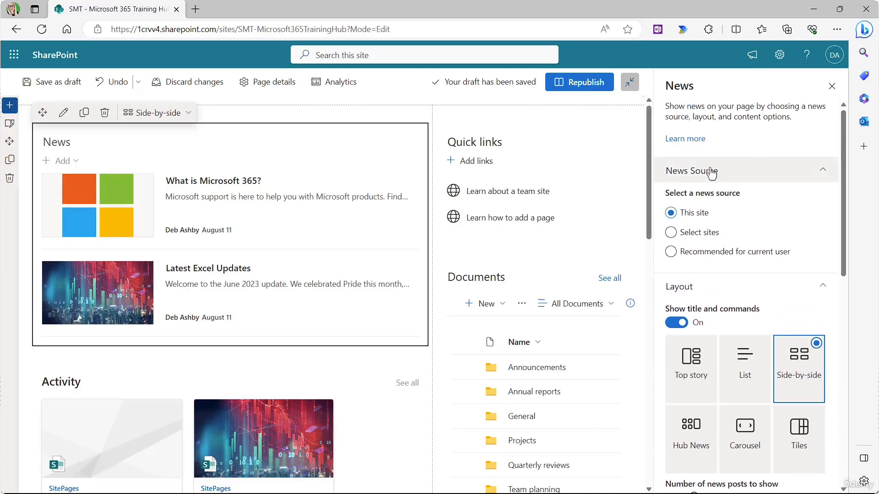
pyautogui.scroll(-5, 739, 204)
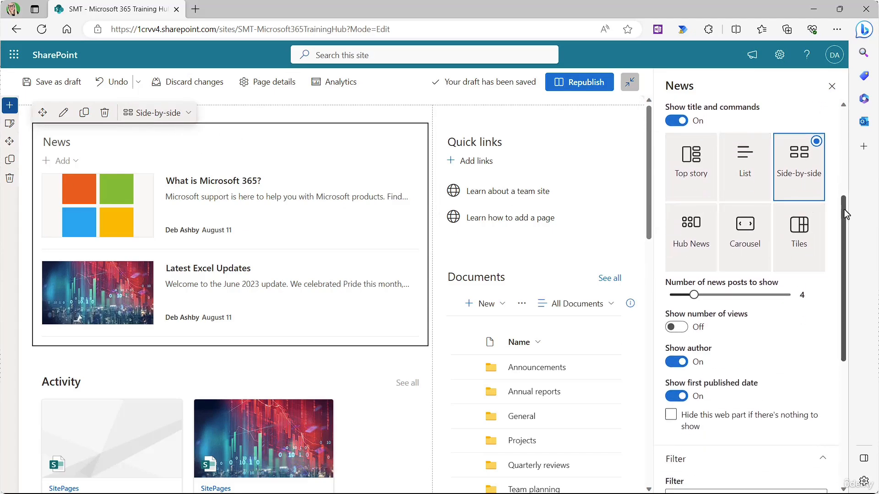
pyautogui.scroll(-2, 732, 201)
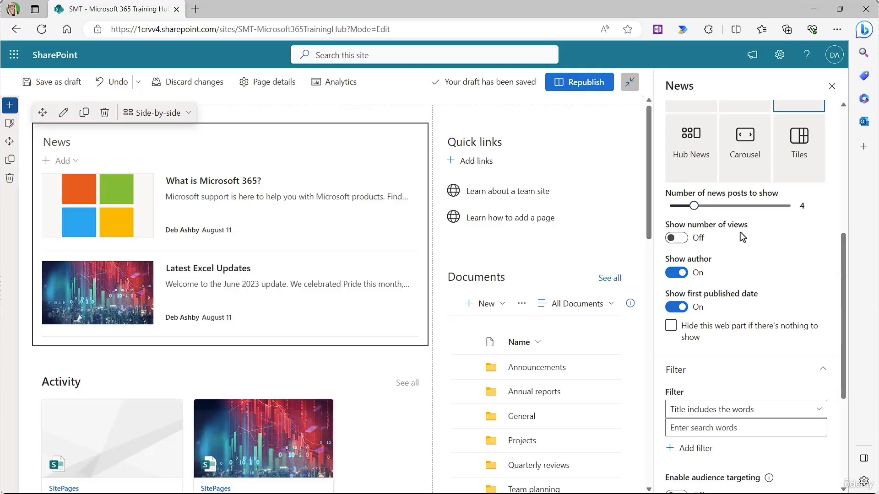
pyautogui.click(676, 238)
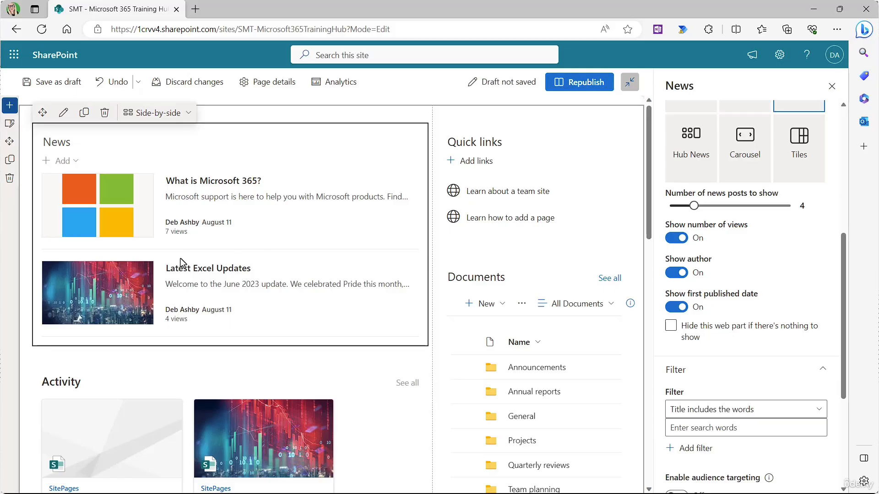
# Step: Toggle author names and published dates off and back on, then close the News settings
pyautogui.click(672, 275)
pyautogui.click(676, 273)
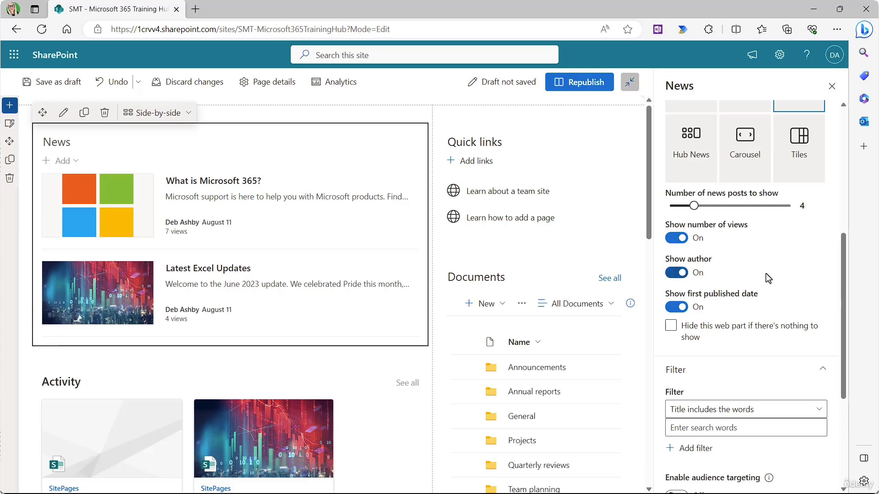
pyautogui.click(671, 309)
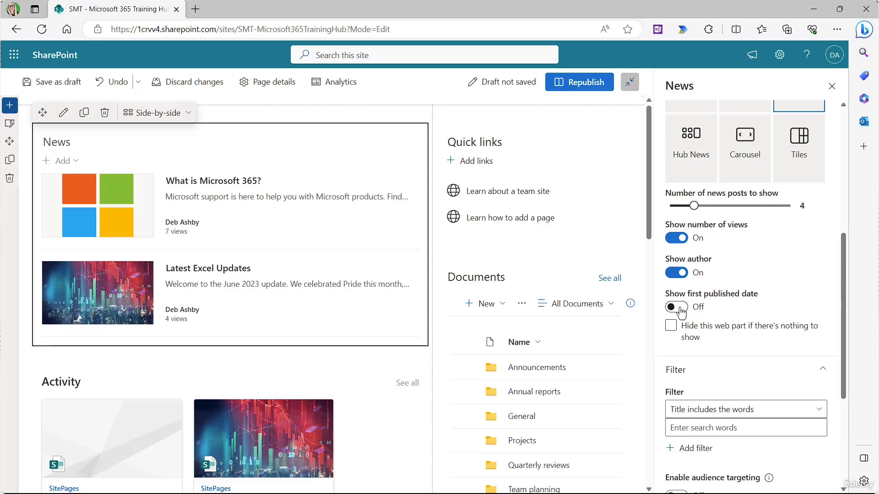
pyautogui.click(681, 311)
pyautogui.scroll(-3, 771, 297)
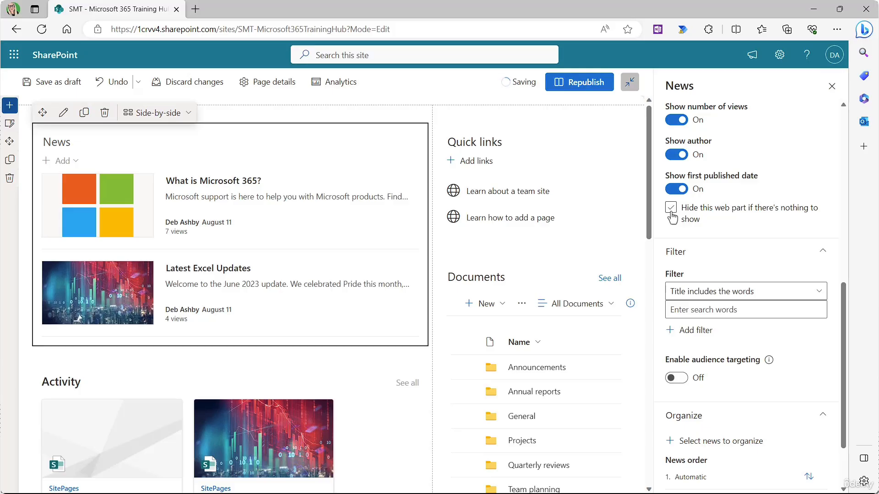
pyautogui.scroll(-2, 767, 256)
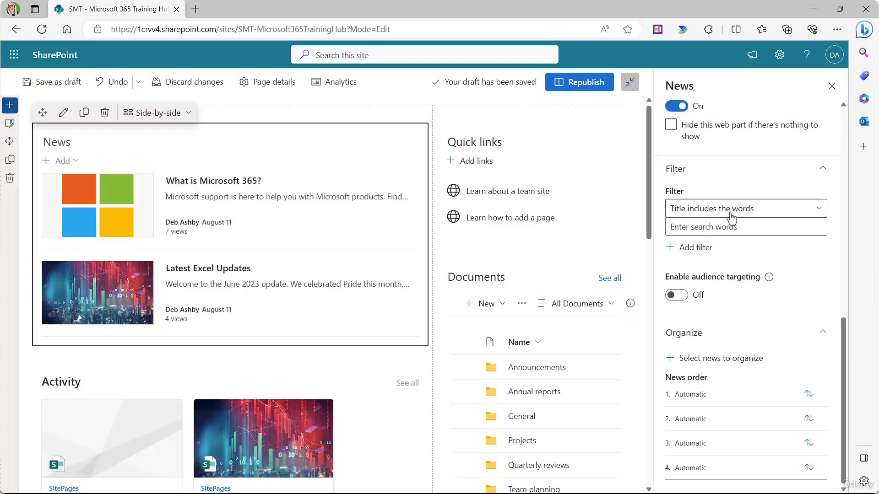
pyautogui.scroll(8, 746, 186)
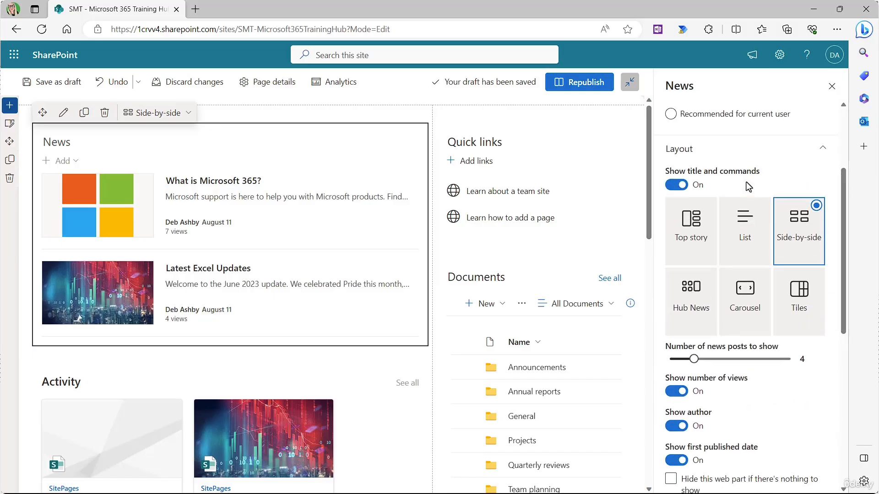
pyautogui.scroll(3, 746, 185)
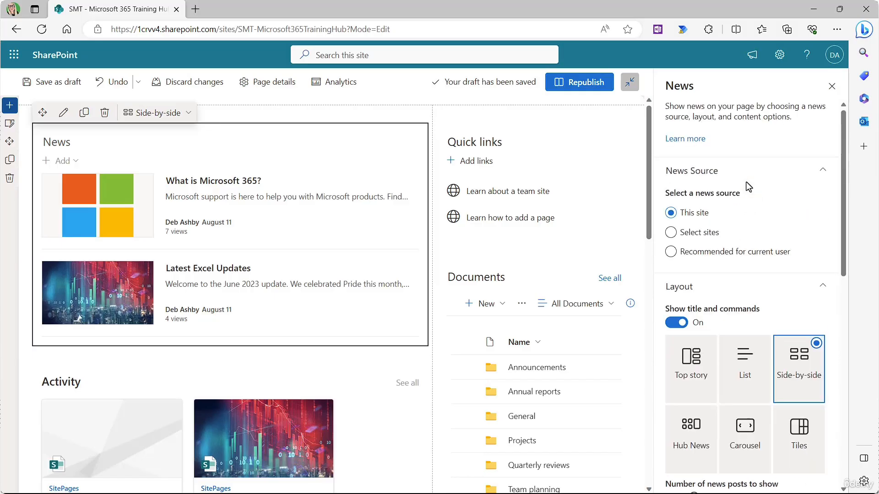
pyautogui.click(832, 88)
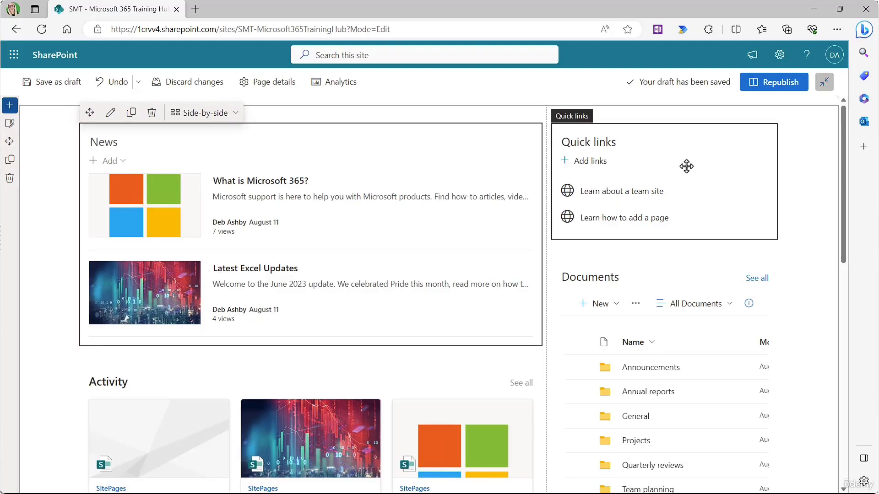
pyautogui.click(667, 156)
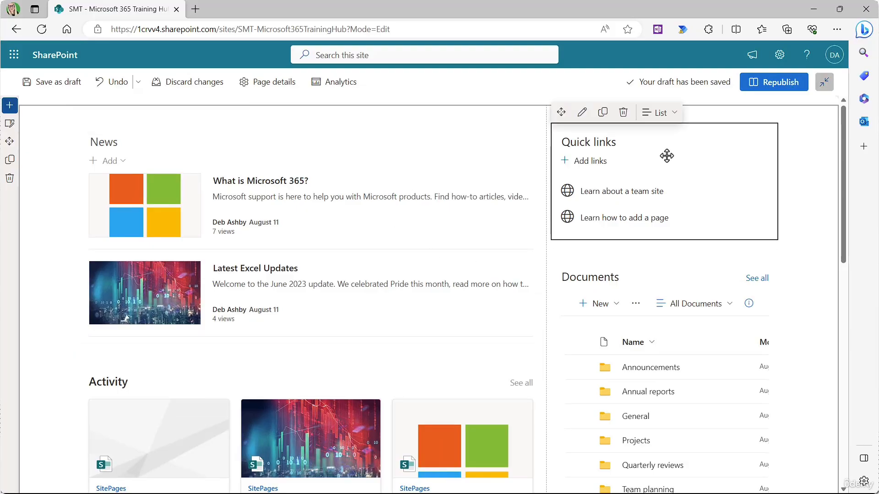
# Step: Preview Filmstrip, Grid, Button and List layouts for Quick links, then choose Tiles
pyautogui.click(666, 114)
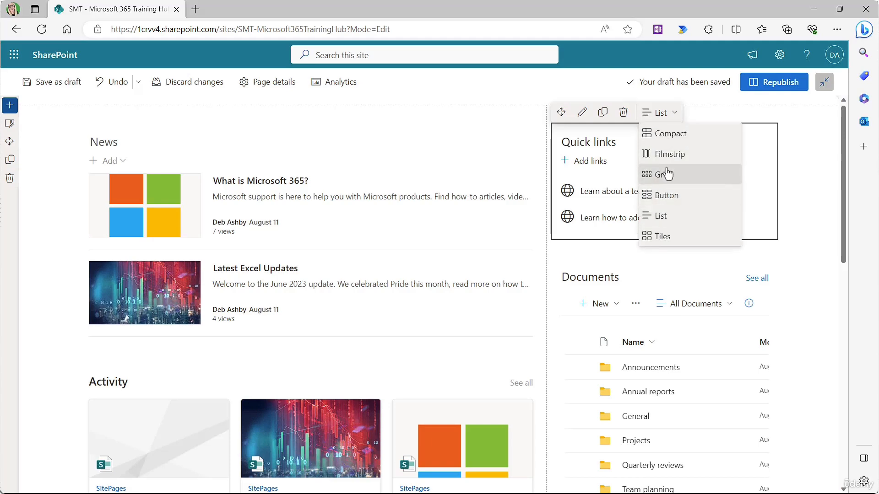
pyautogui.click(669, 154)
pyautogui.click(691, 115)
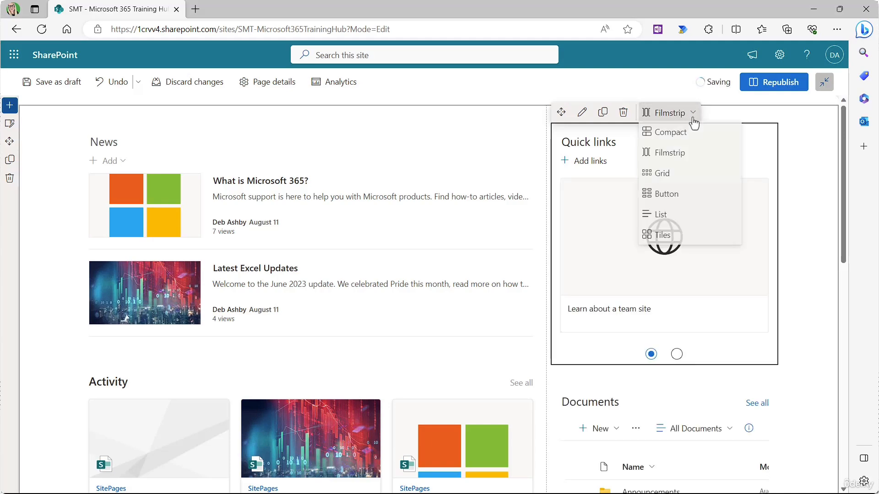
pyautogui.click(664, 174)
pyautogui.click(670, 113)
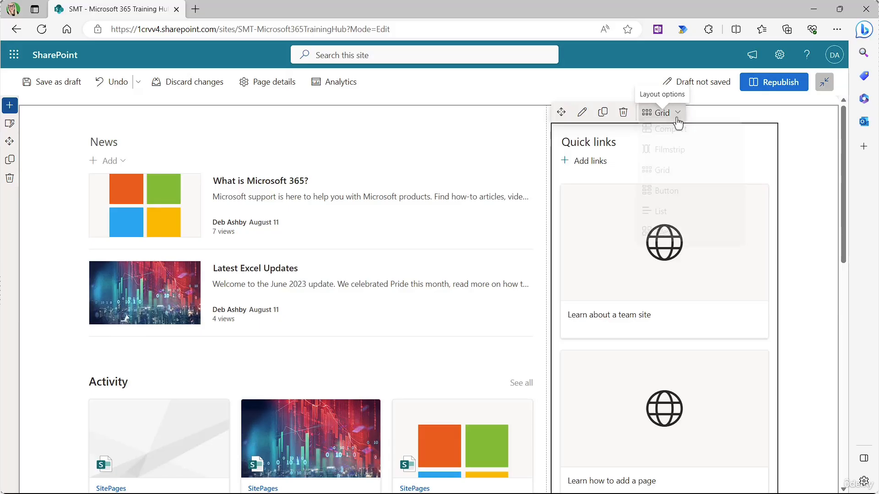
pyautogui.click(667, 196)
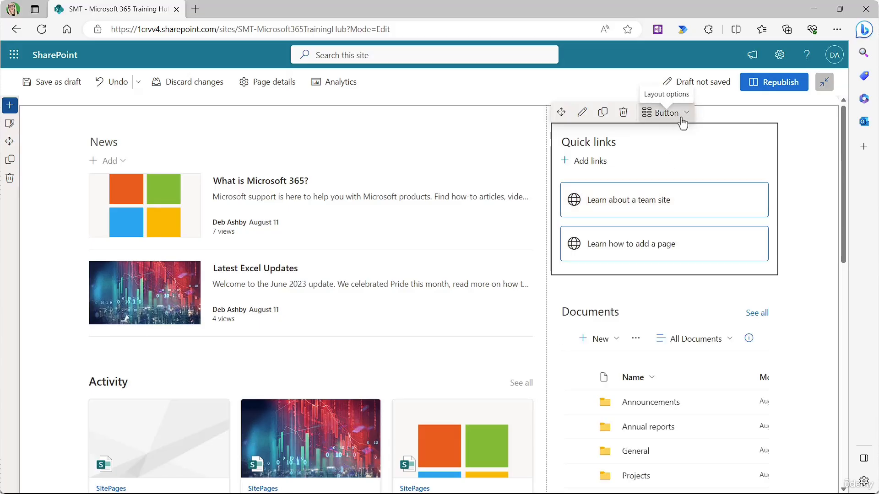
pyautogui.click(667, 112)
pyautogui.click(665, 216)
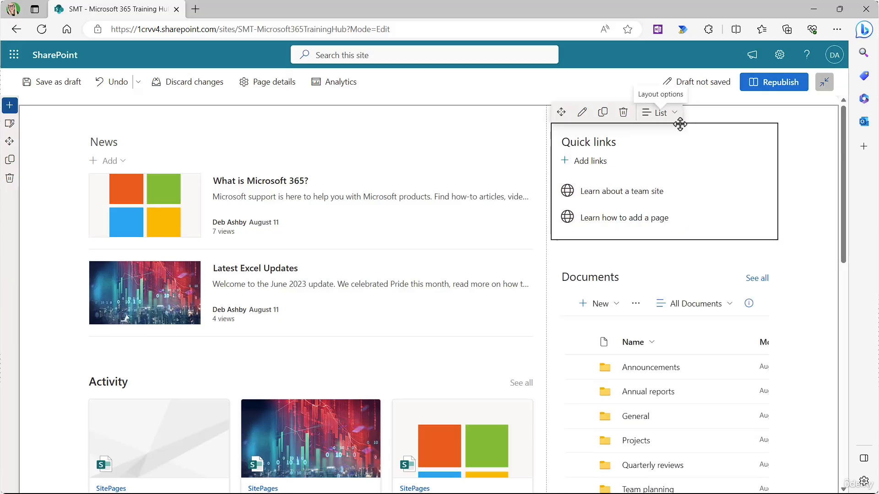
pyautogui.click(675, 115)
pyautogui.click(670, 236)
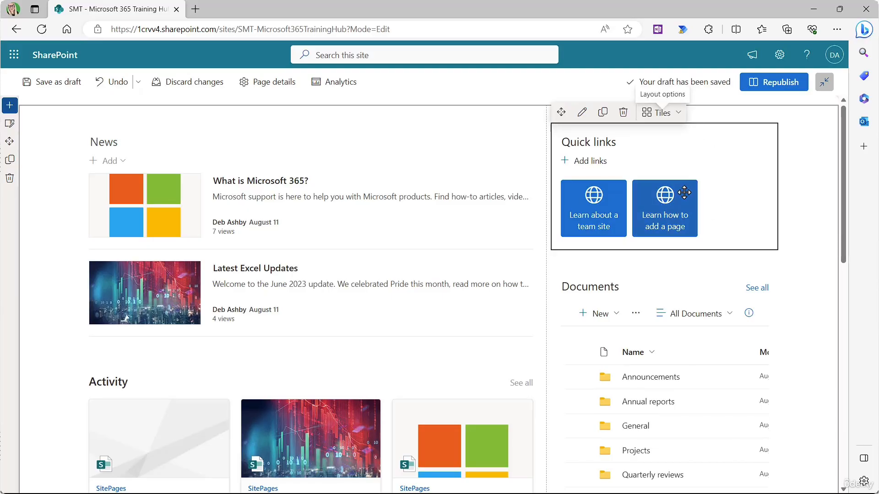
# Step: Set Quick links icon size to Small after trying Medium, Large and Extra large, and show link titles
pyautogui.click(582, 112)
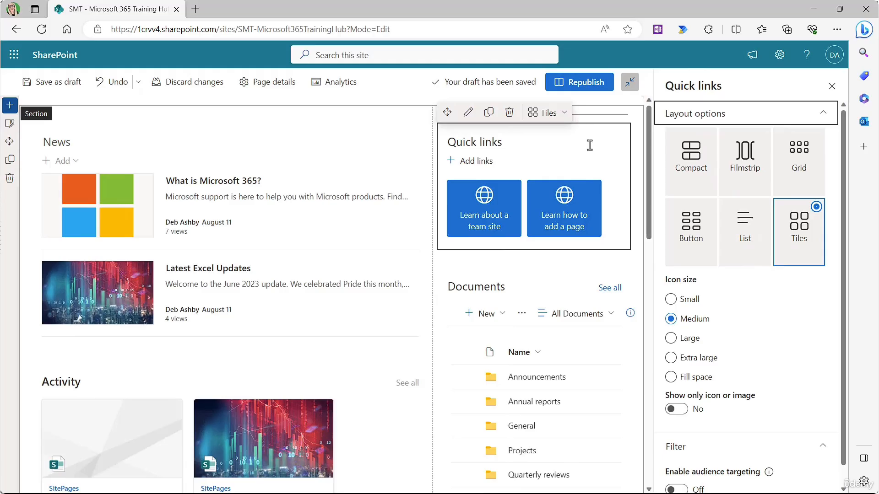
pyautogui.scroll(-1, 757, 306)
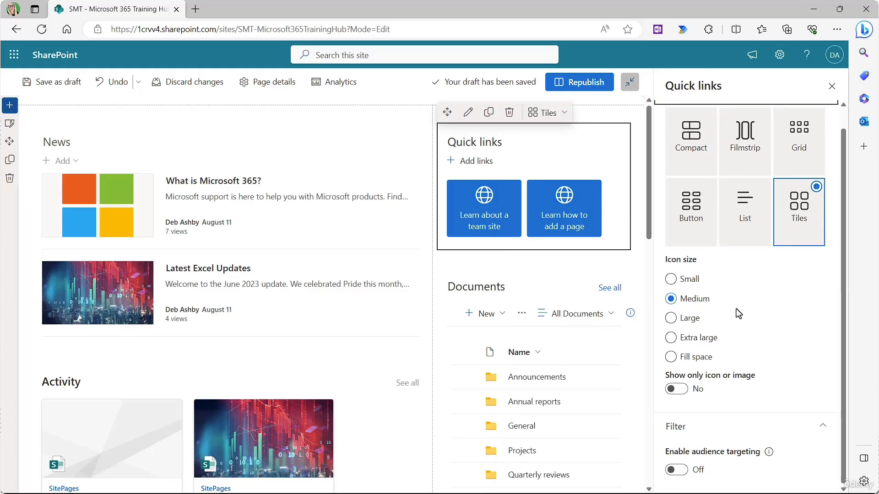
pyautogui.click(671, 280)
pyautogui.click(671, 298)
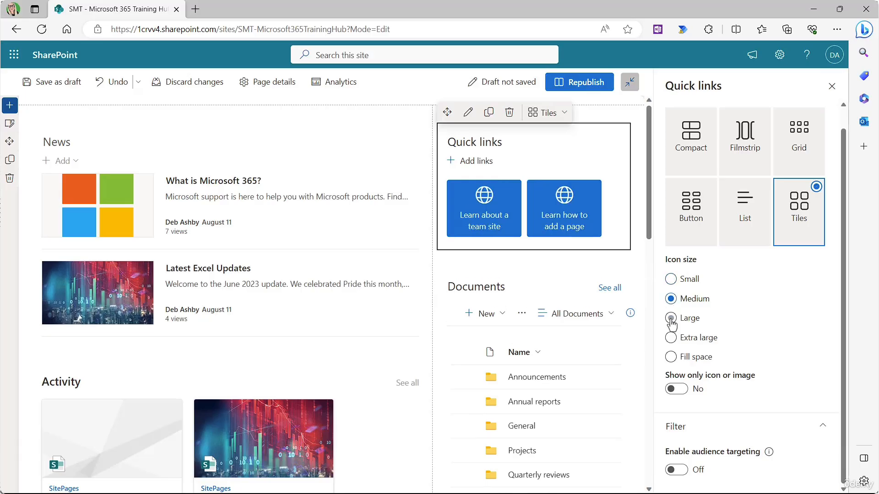
pyautogui.click(671, 318)
pyautogui.click(671, 338)
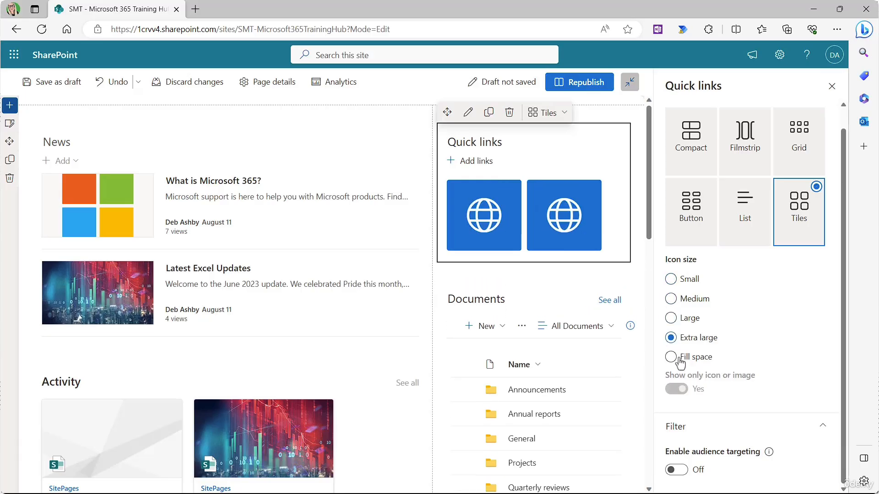
pyautogui.click(671, 279)
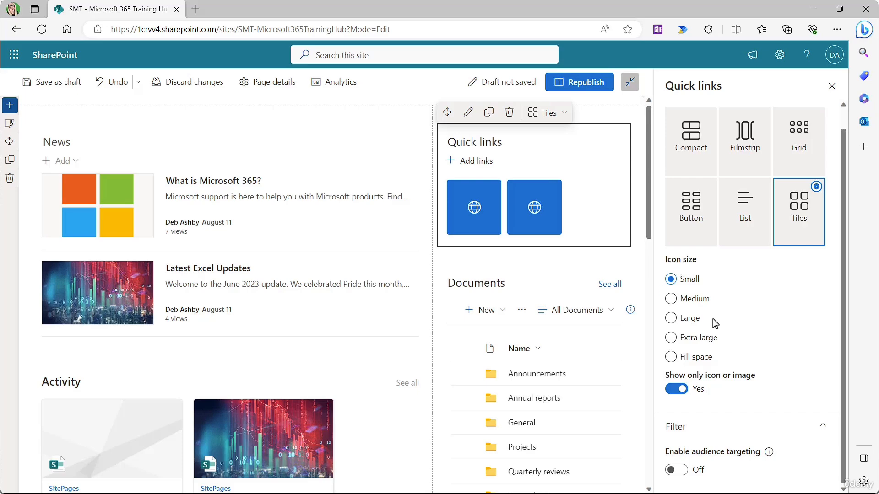
pyautogui.click(672, 392)
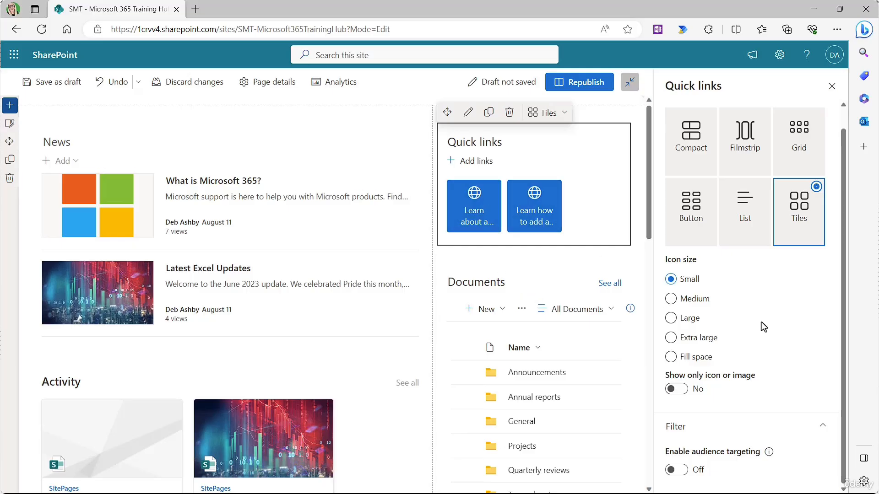
pyautogui.click(831, 86)
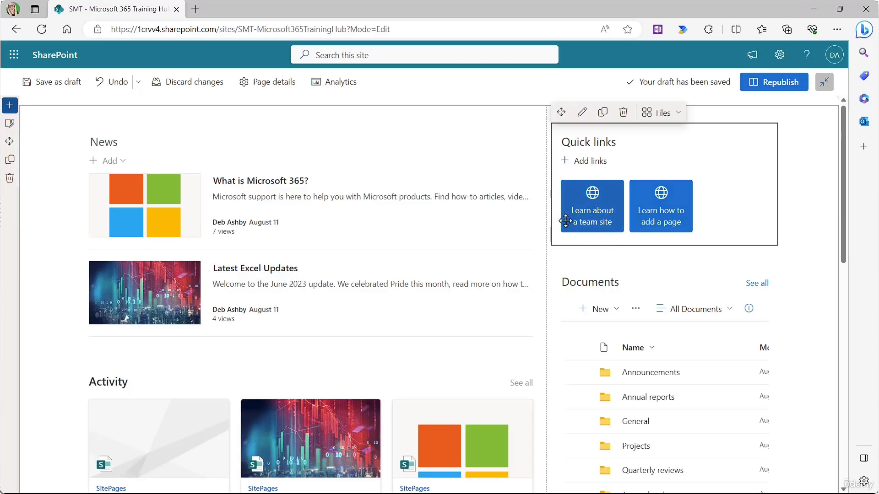
pyautogui.click(587, 214)
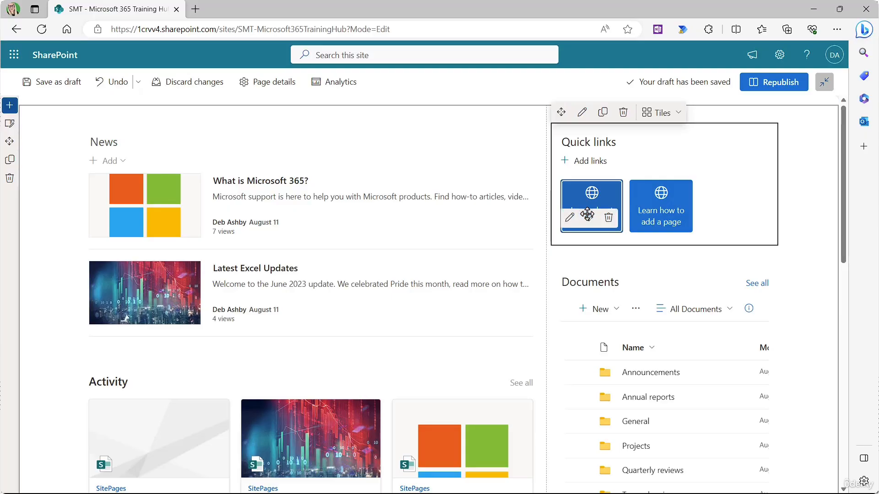
pyautogui.click(570, 219)
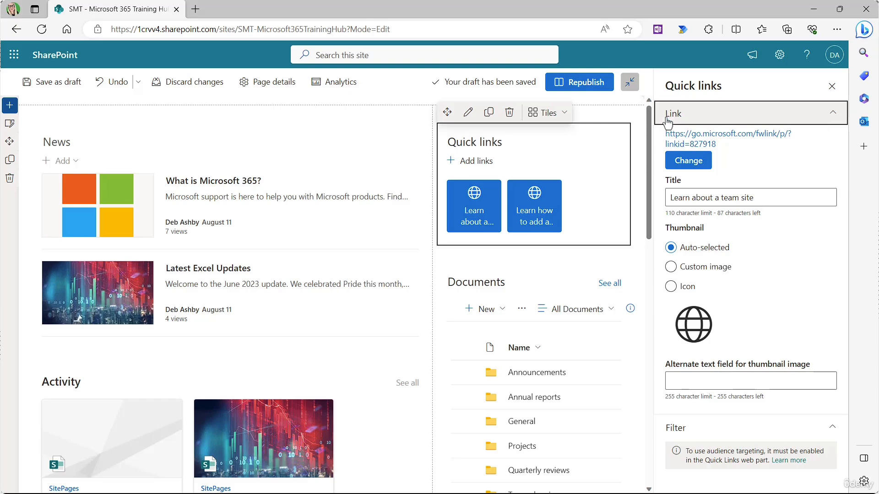
pyautogui.click(687, 157)
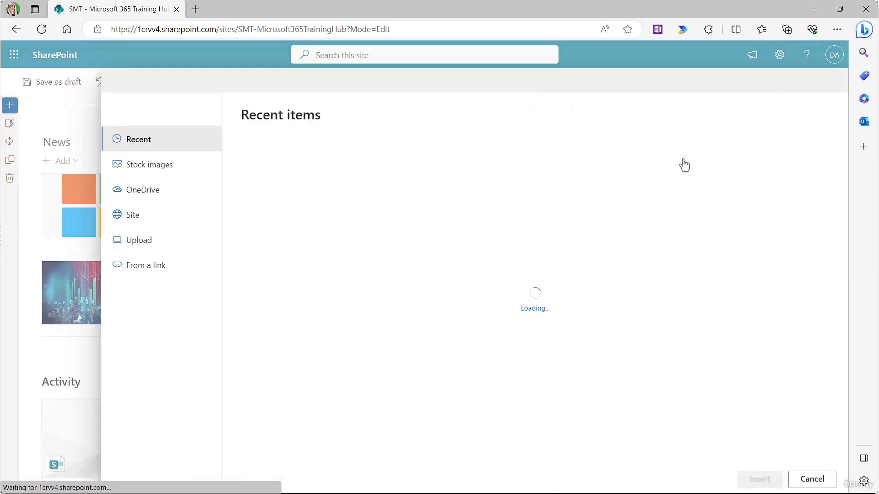
pyautogui.click(133, 268)
pyautogui.write('https://www.google.com/')
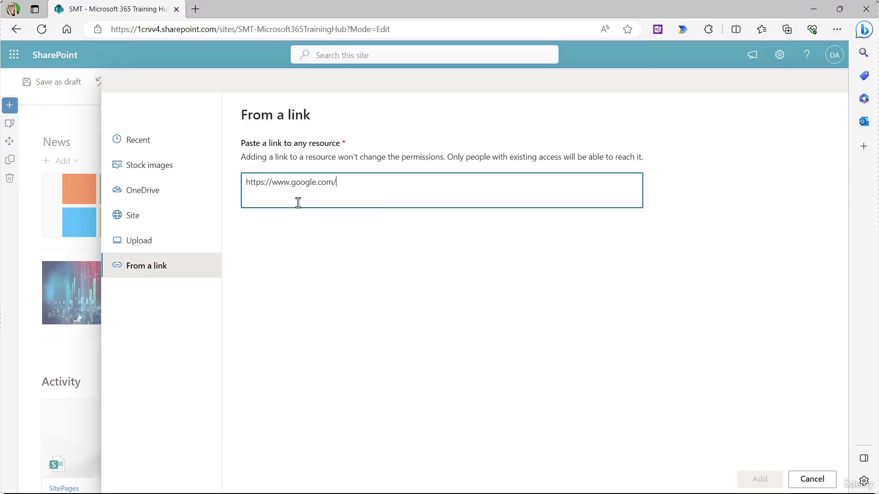
pyautogui.click(760, 480)
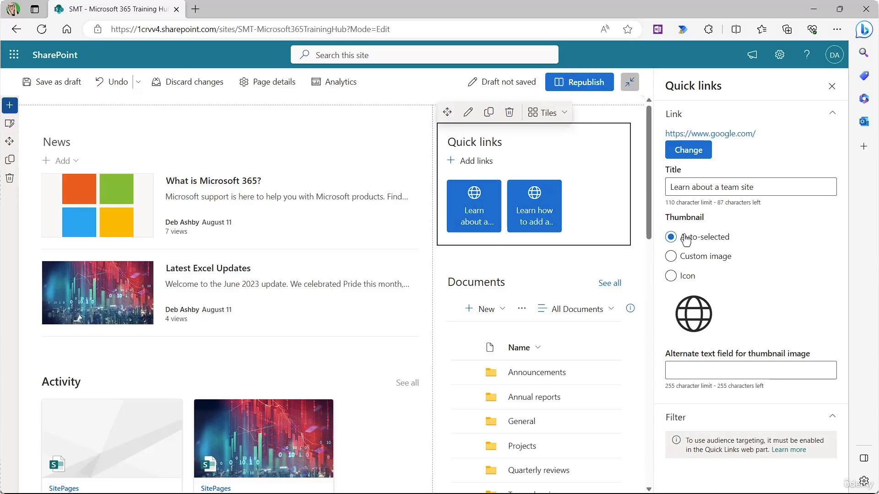
# Step: Give the first link a custom thumbnail by uploading the pexels-pixabay-34225.jpg spider-web photo
pyautogui.click(671, 256)
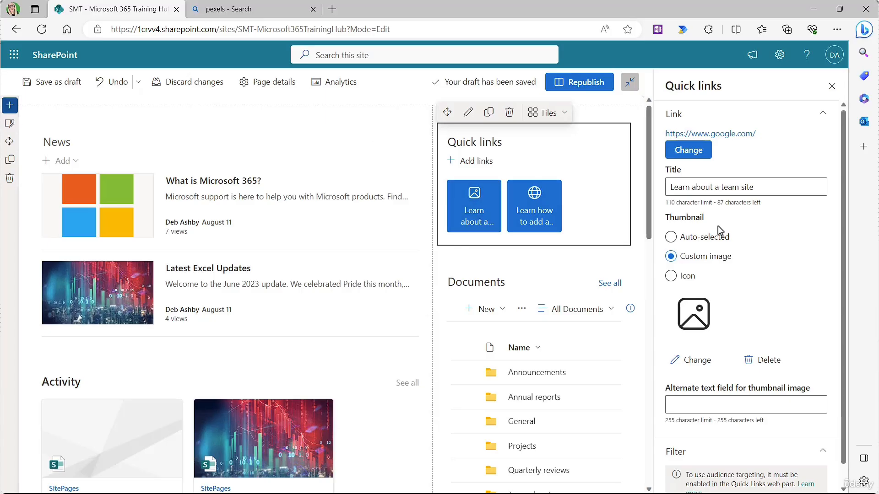
pyautogui.click(697, 361)
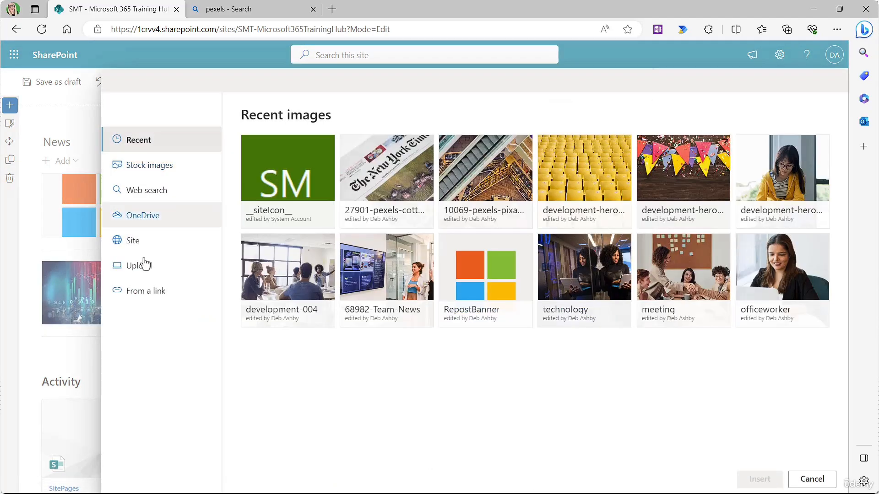
pyautogui.click(145, 272)
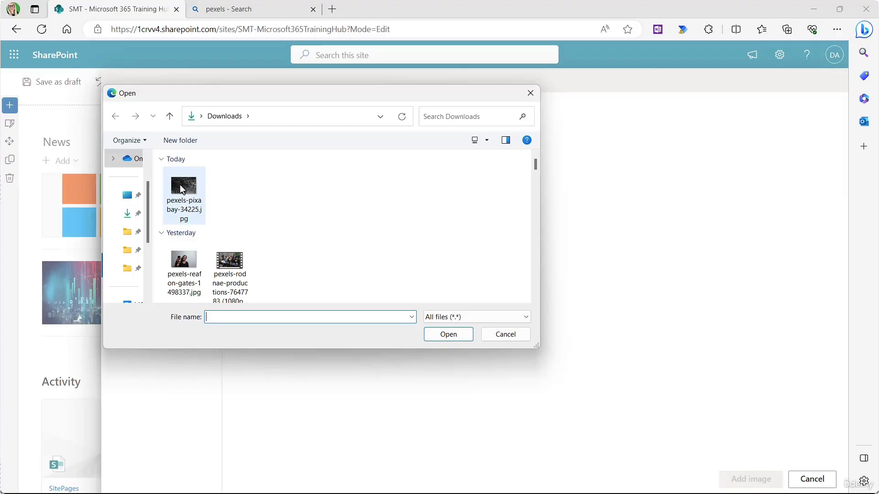
pyautogui.click(180, 185)
pyautogui.click(442, 333)
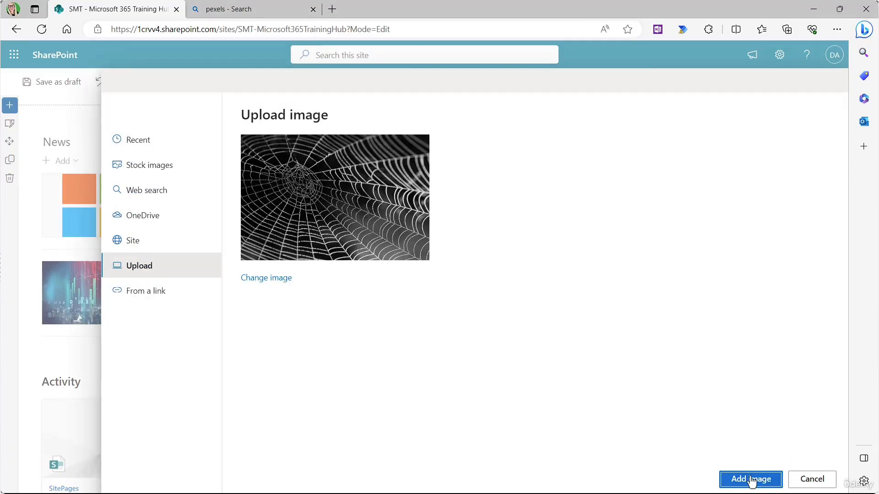
pyautogui.click(751, 480)
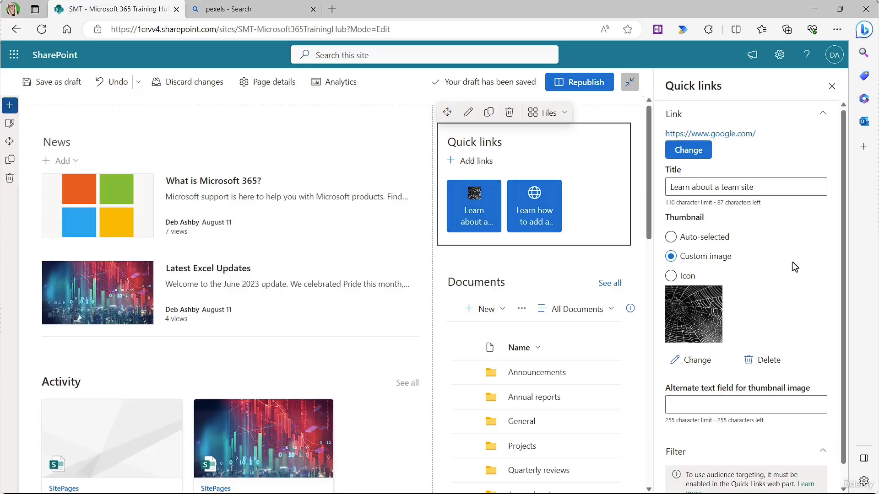
pyautogui.scroll(-1, 792, 262)
# Step: Try the Filmstrip and Button layouts for quick links, settling on Compact
pyautogui.click(565, 114)
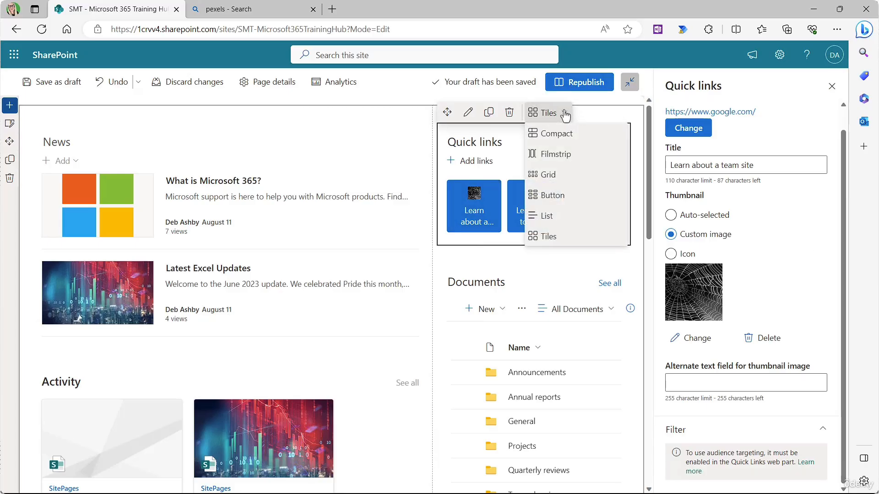
pyautogui.click(563, 135)
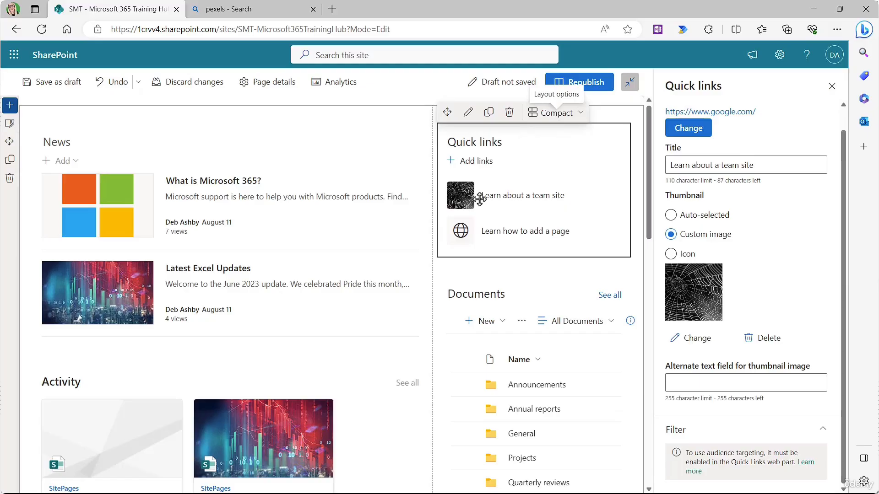
pyautogui.click(580, 116)
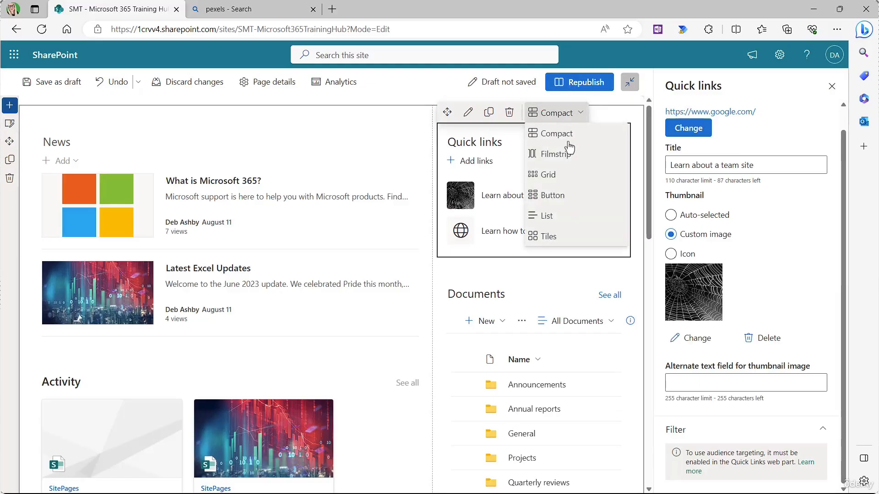
pyautogui.click(565, 153)
pyautogui.click(577, 126)
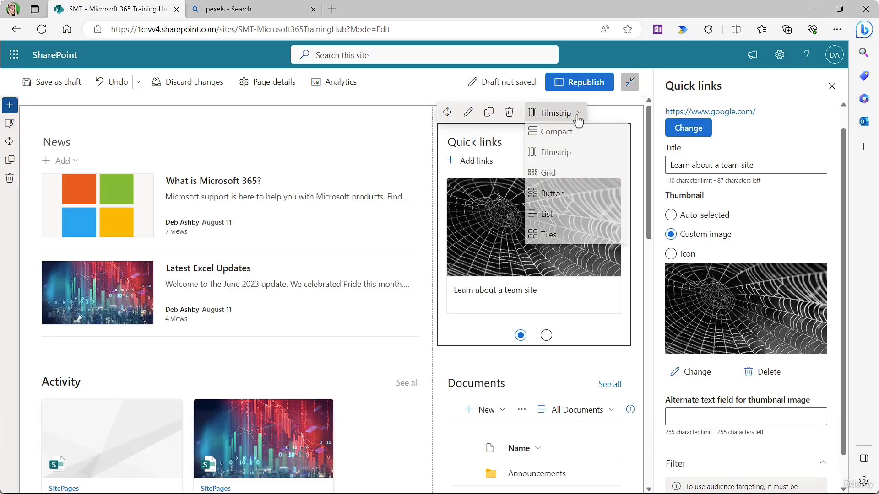
pyautogui.click(554, 195)
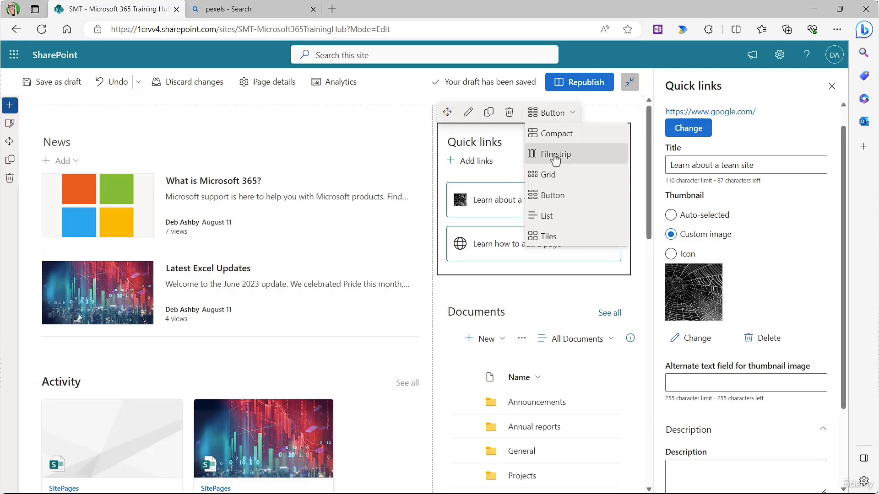
pyautogui.click(555, 154)
pyautogui.click(573, 116)
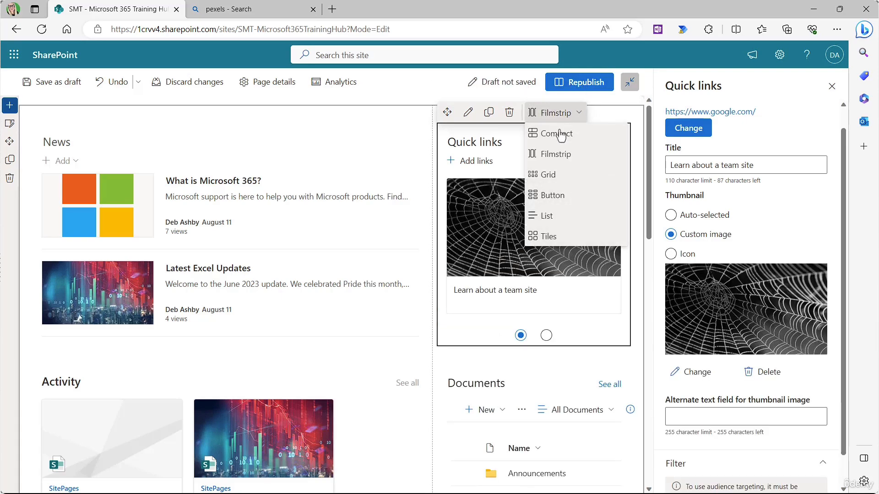
pyautogui.click(559, 135)
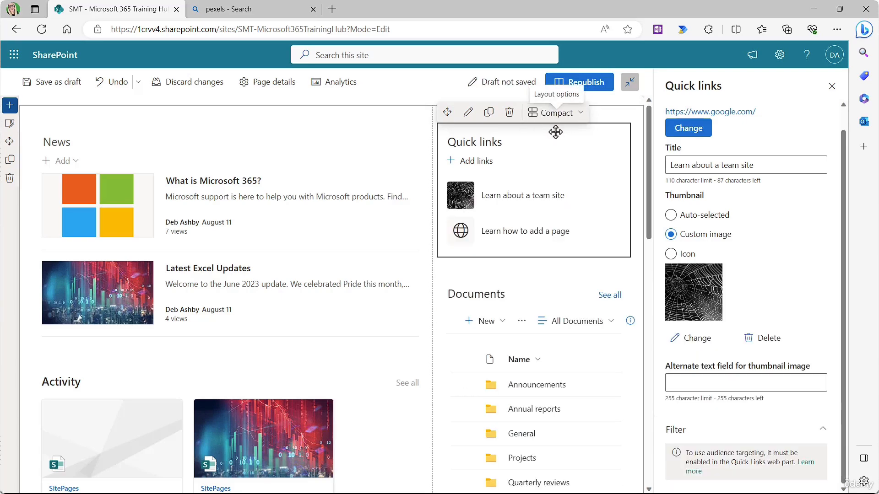
# Step: Retitle the first quick link 'Google' and close its settings
pyautogui.click(691, 165)
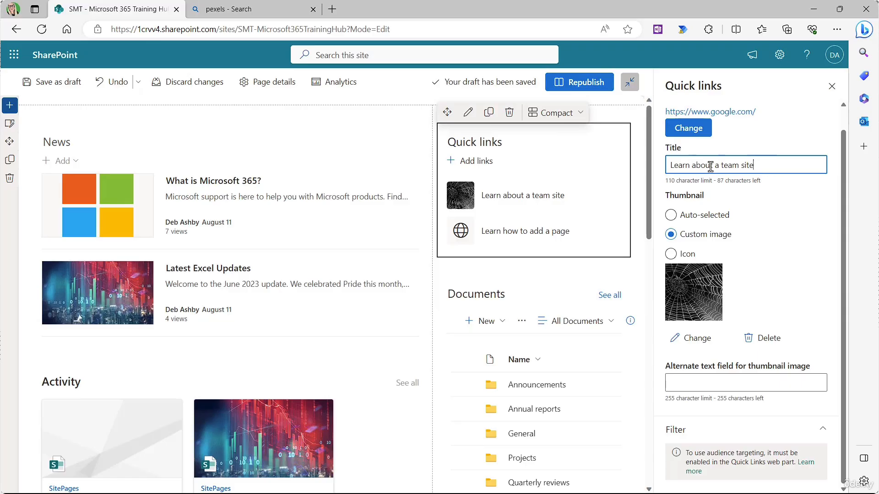
pyautogui.tripleClick(710, 167)
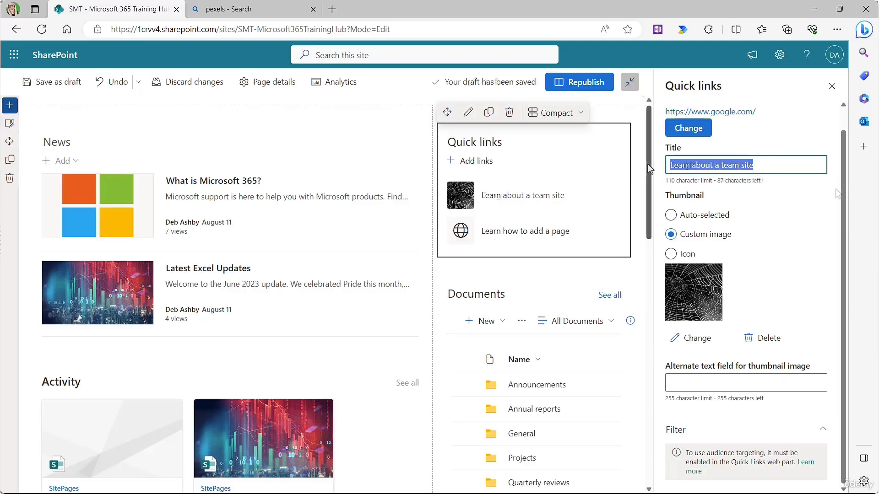
pyautogui.write('Google')
pyautogui.click(832, 86)
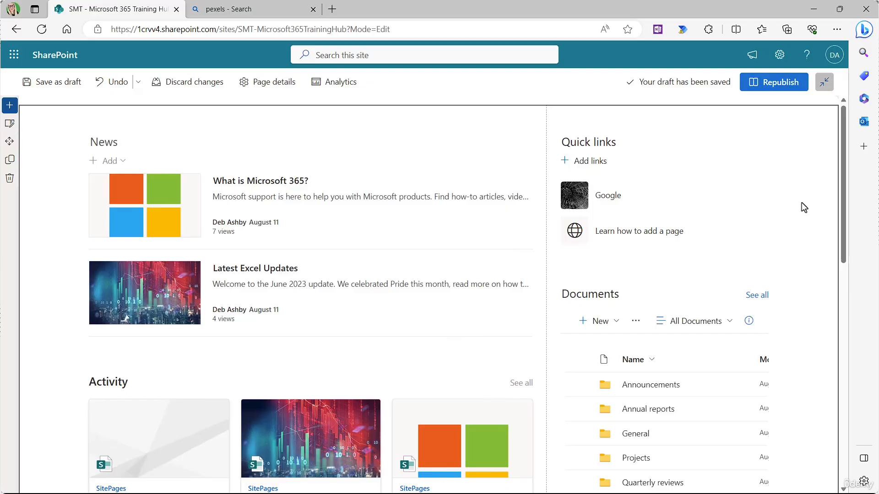
pyautogui.click(774, 229)
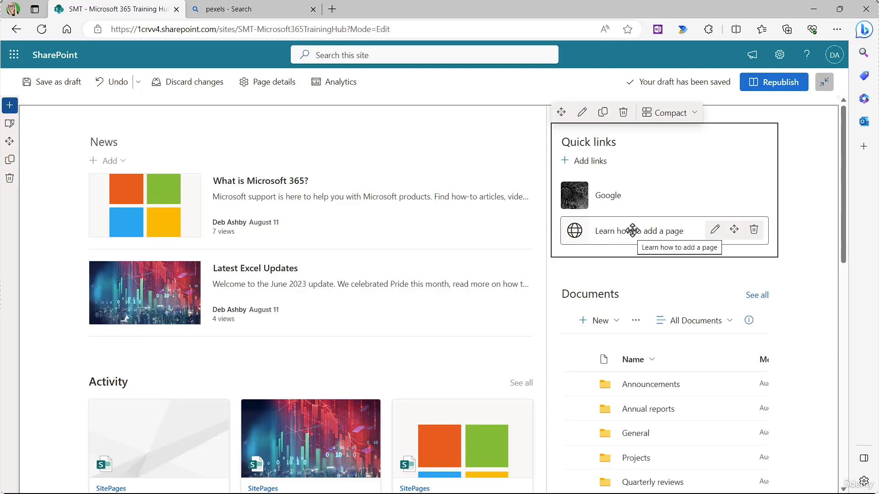
# Step: Browse the site's Documents for the second link, cancel without changes, and save the page as draft
pyautogui.click(713, 231)
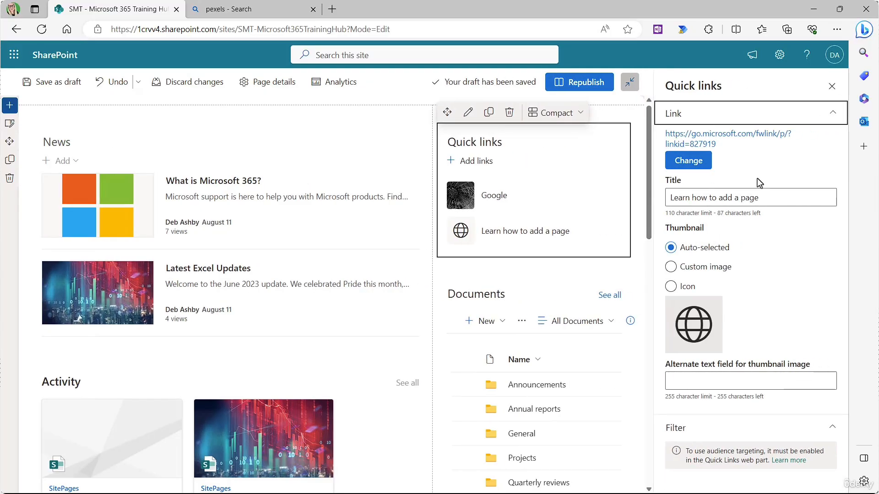
pyautogui.click(693, 163)
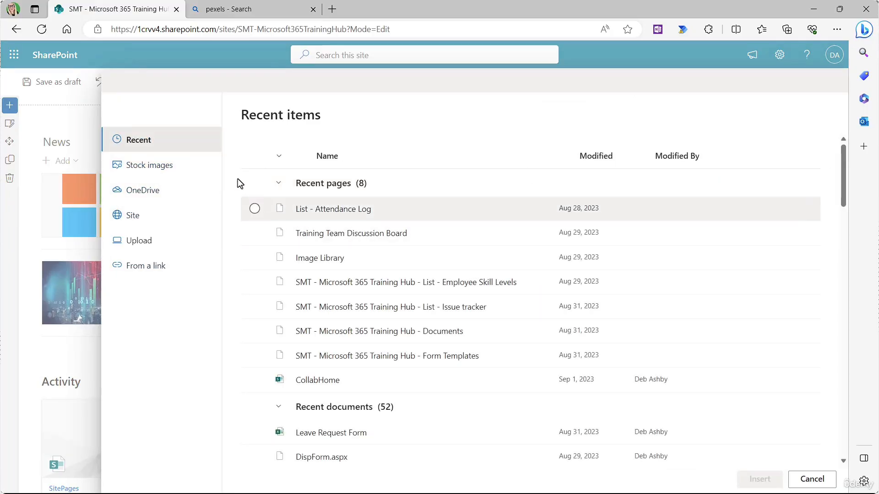
pyautogui.click(135, 218)
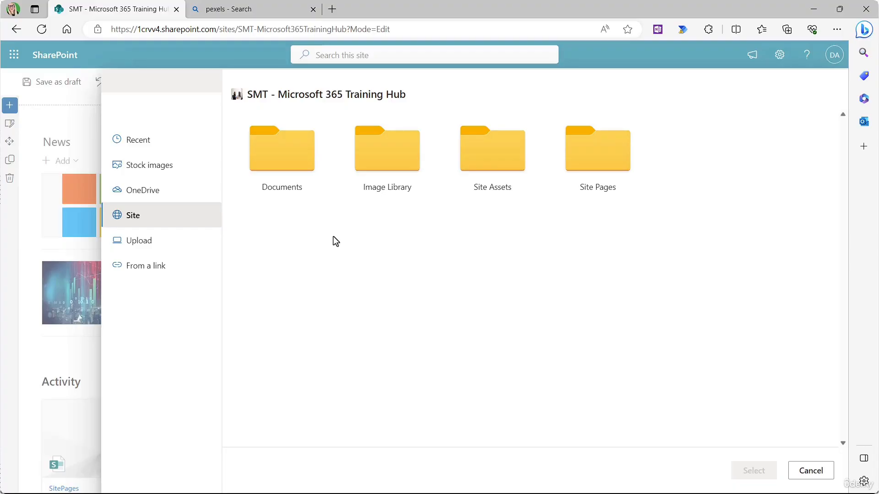
pyautogui.click(291, 153)
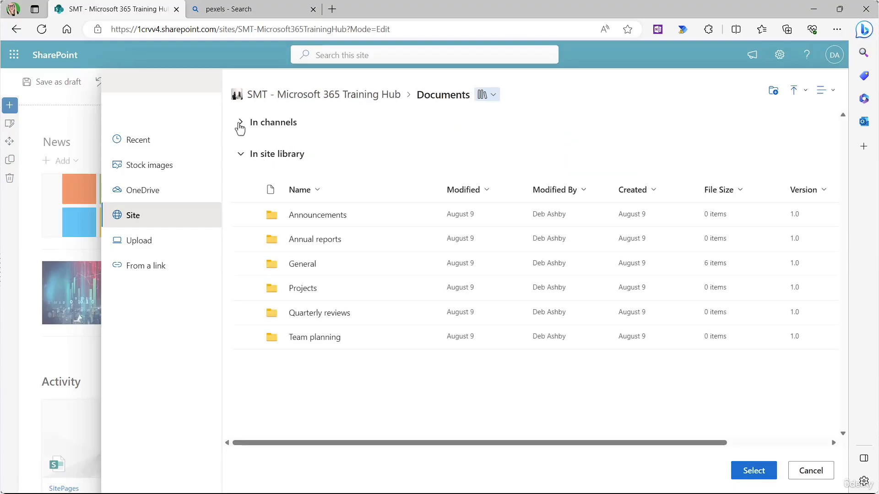
pyautogui.click(805, 474)
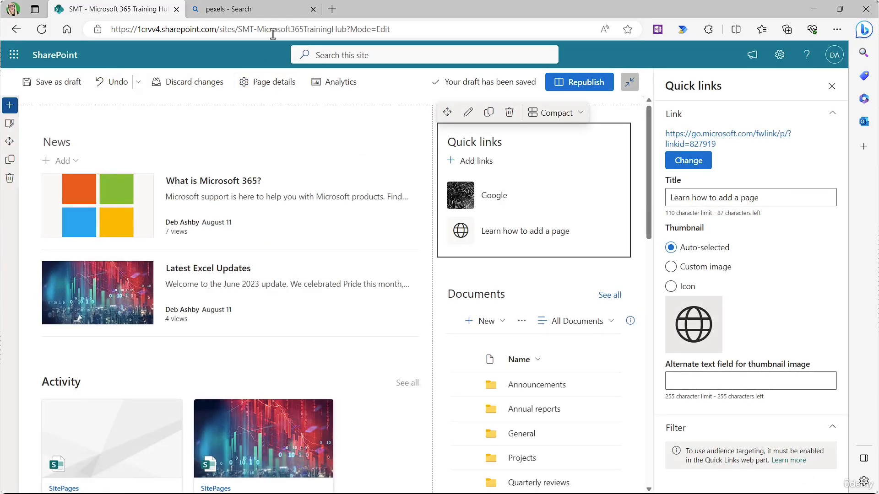
pyautogui.click(60, 97)
pyautogui.click(58, 88)
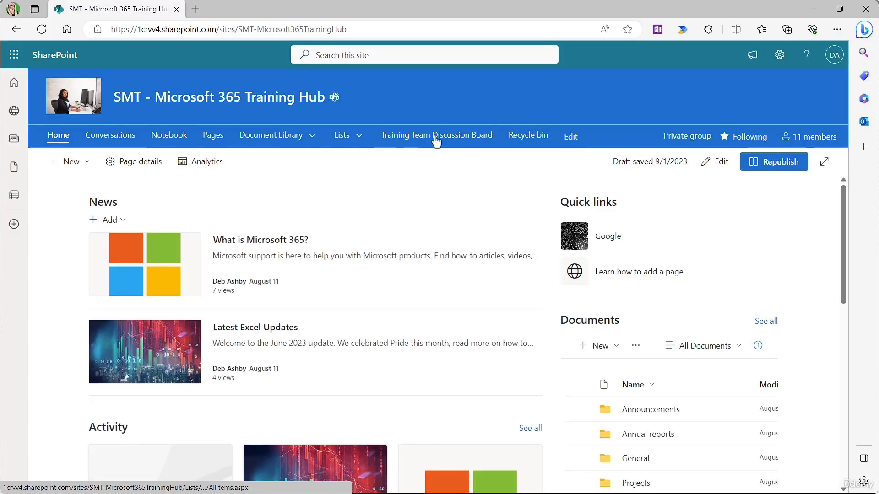
# Step: Copy the Training Team Discussion Board's web address, then put the home page back into editing
pyautogui.click(466, 138)
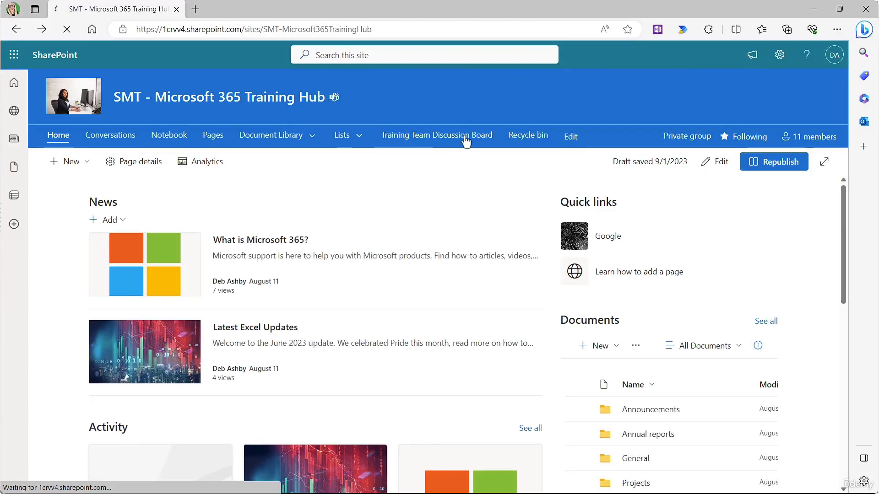
pyautogui.click(290, 29)
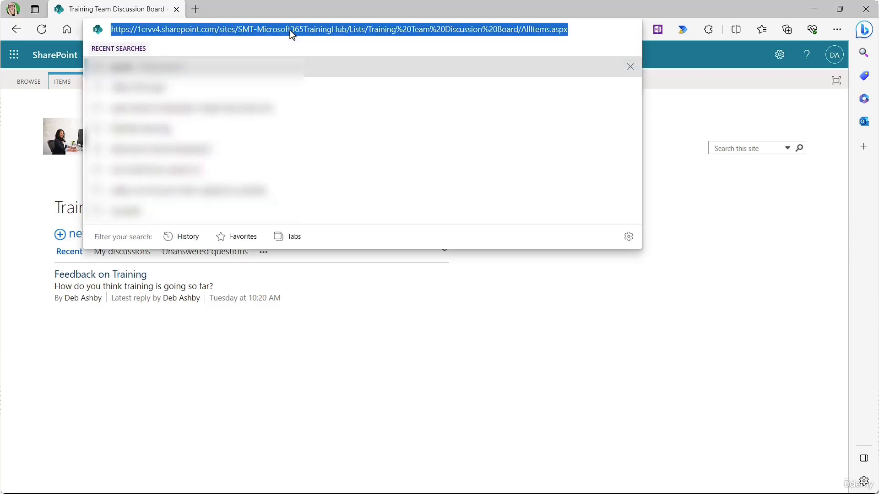
pyautogui.hotkey('ctrl', 'c')
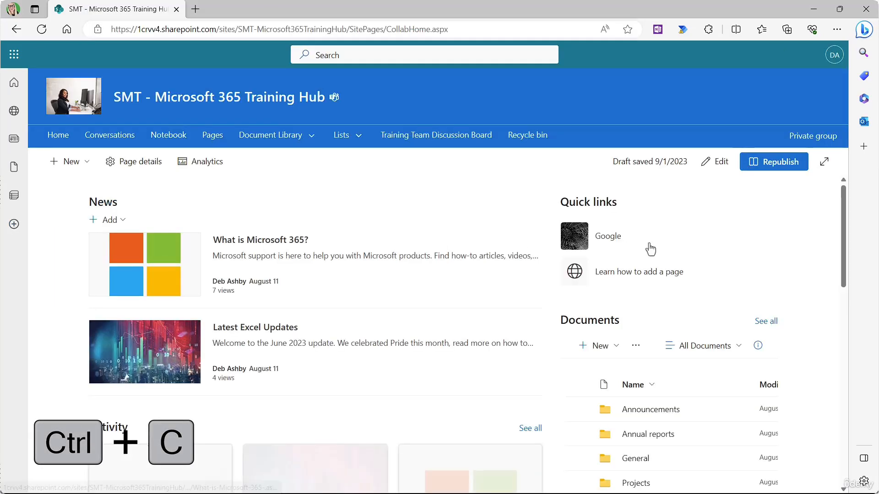
pyautogui.click(721, 164)
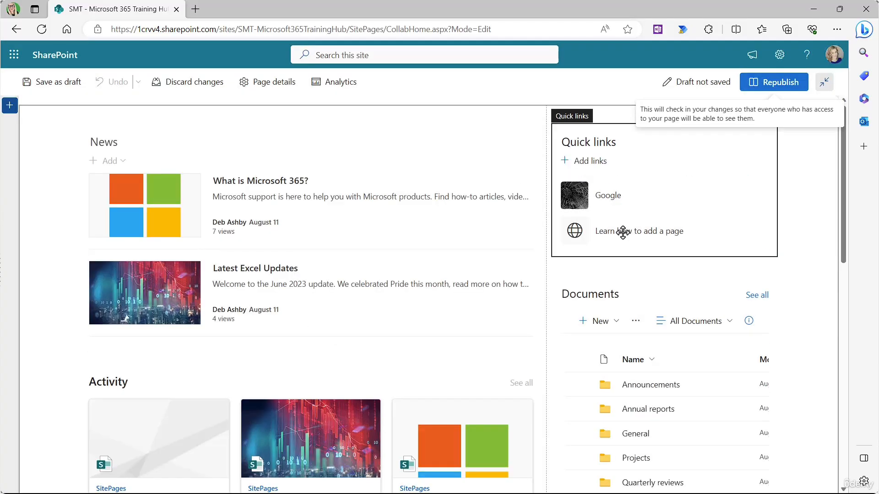
pyautogui.click(590, 231)
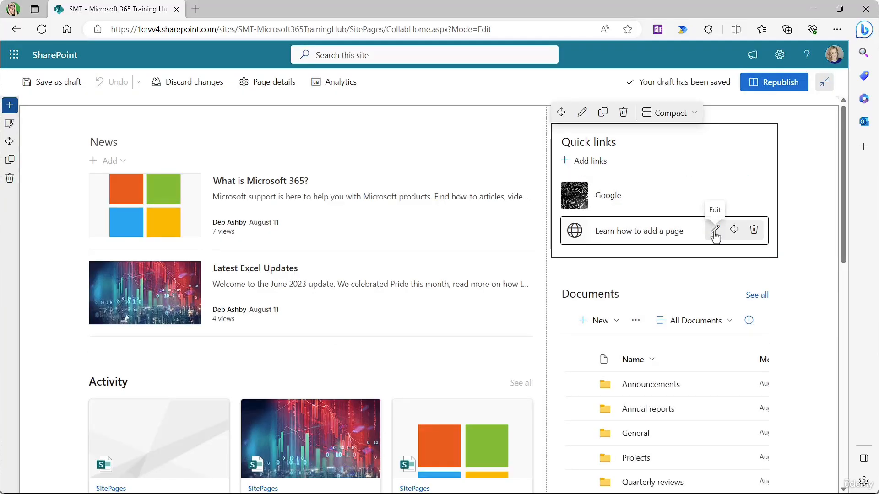
# Step: Point the second quick link to the copied Training Team Discussion Board address
pyautogui.click(712, 231)
pyautogui.click(692, 163)
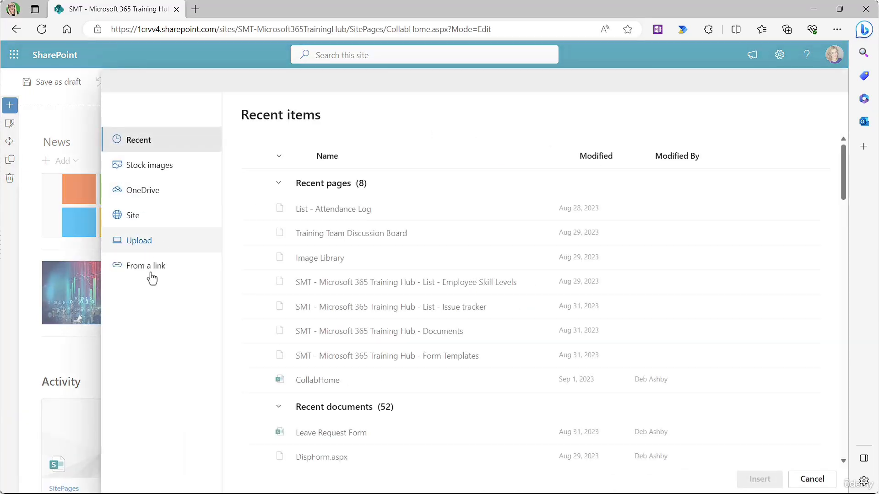
pyautogui.click(203, 265)
pyautogui.click(298, 191)
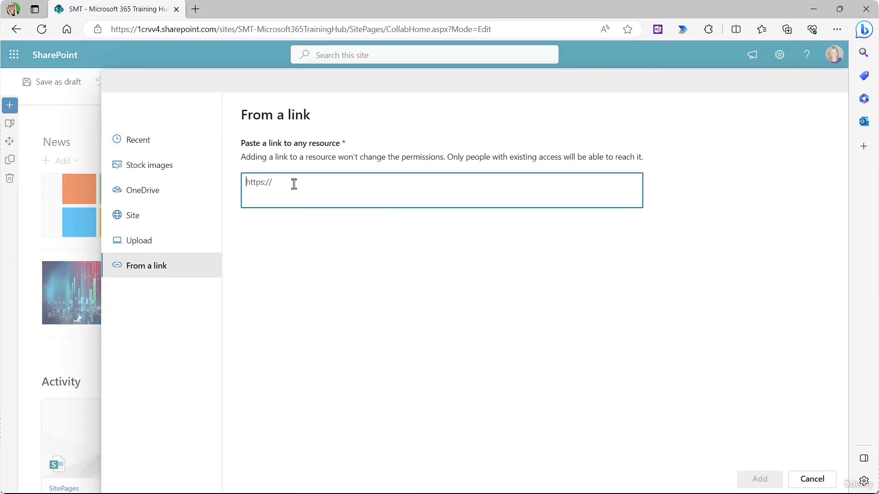
pyautogui.hotkey('ctrl', 'v')
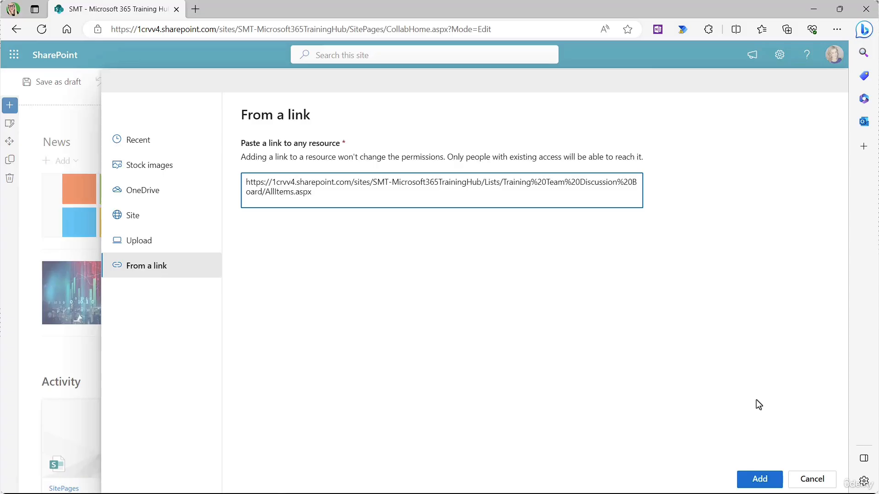
pyautogui.click(760, 480)
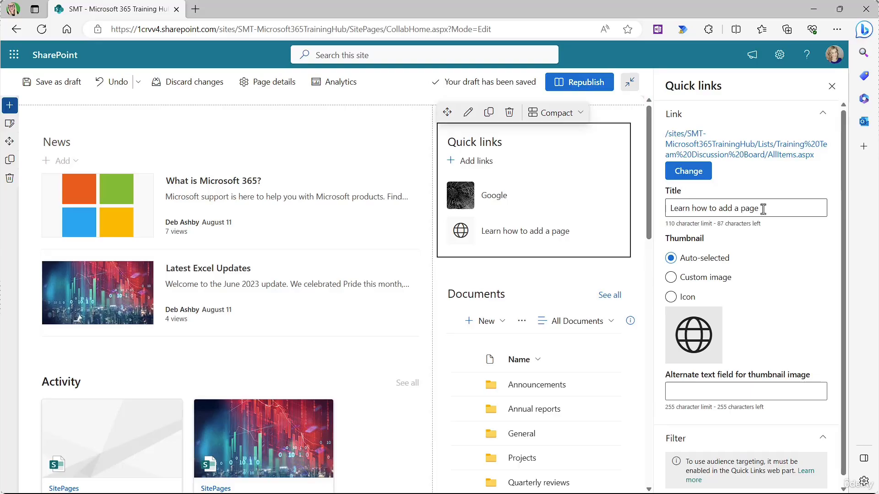
# Step: Retitle the link 'Join the Discussion!' and set its thumbnail to a custom image
pyautogui.moveTo(763, 209); pyautogui.dragTo(667, 204)
pyautogui.press('BackSpace')
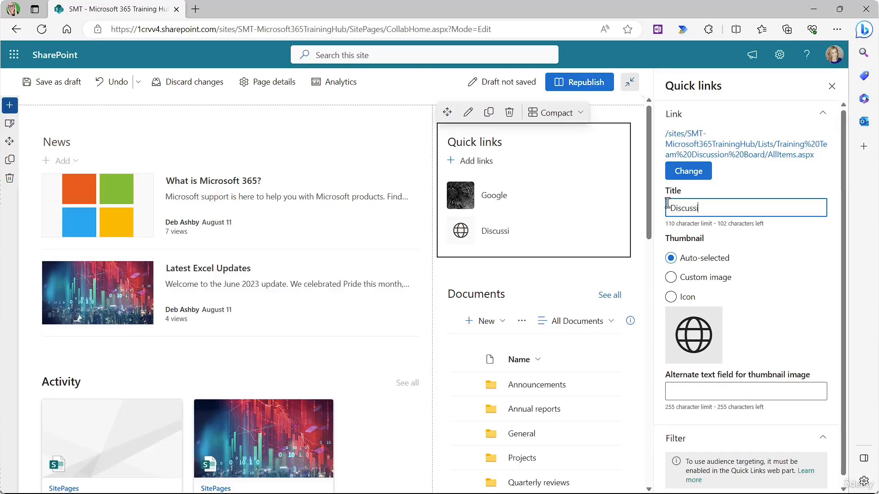
pyautogui.press('BackSpace')
pyautogui.press('BackSpace')
pyautogui.press('BackSpace')
pyautogui.press('BackSpace')
pyautogui.press('BackSpace')
pyautogui.press('BackSpace')
pyautogui.press('BackSpace')
pyautogui.press('BackSpace')
pyautogui.write('Join the Dis')
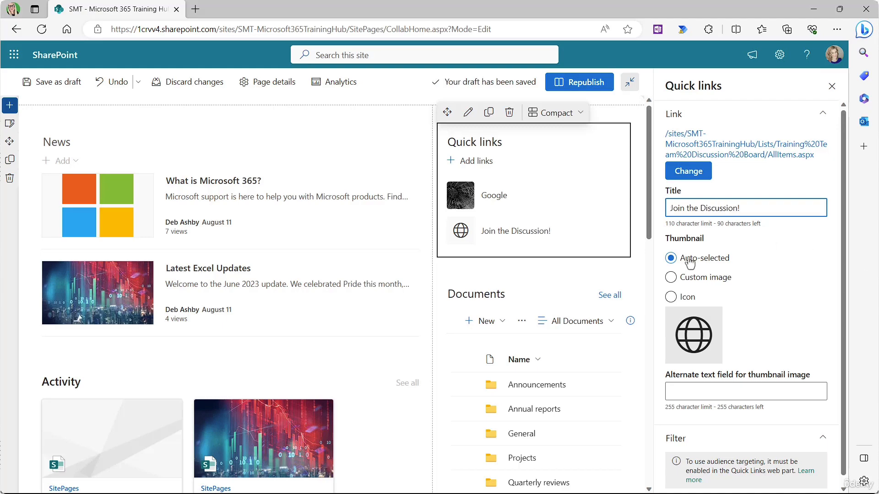
pyautogui.click(671, 277)
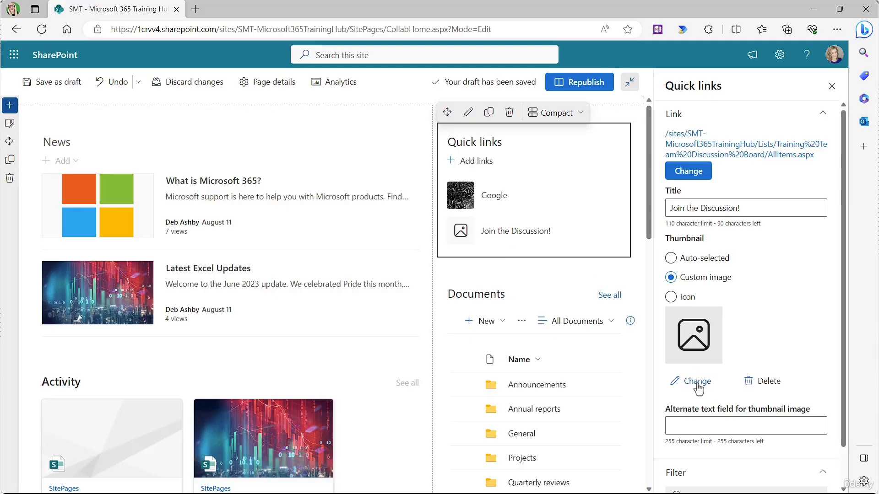
# Step: Replace the Join the Discussion! thumbnail with an uploaded megaphone JPG and close the Quick links pane
pyautogui.click(697, 382)
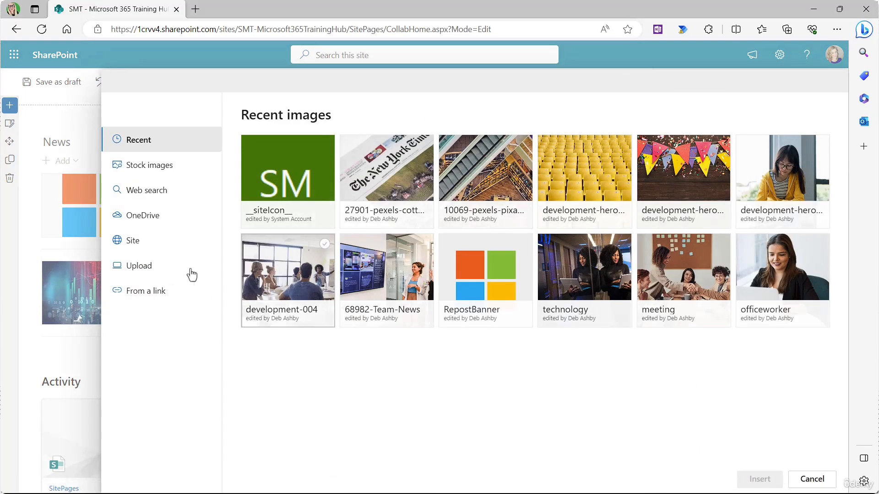
pyautogui.click(137, 268)
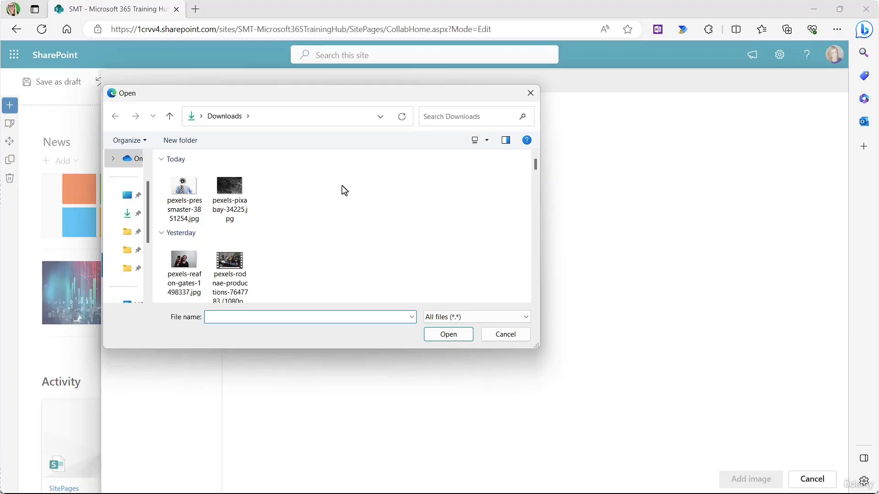
pyautogui.click(183, 190)
pyautogui.click(448, 335)
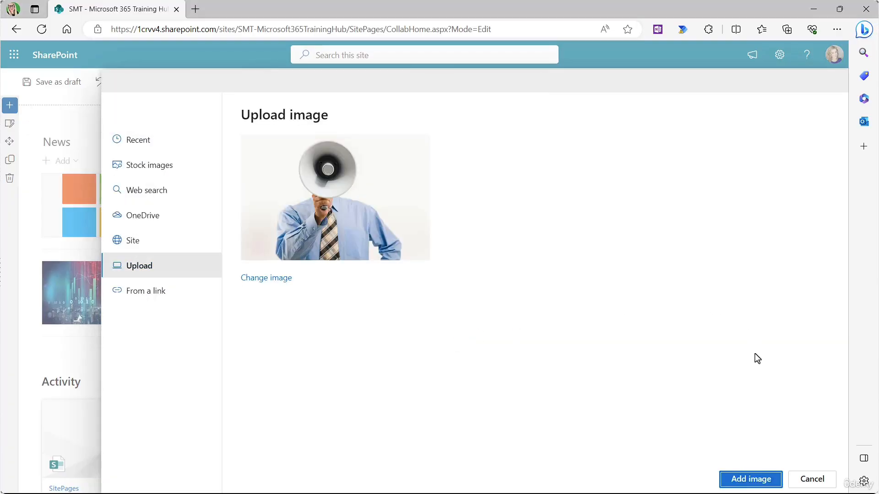
pyautogui.click(751, 479)
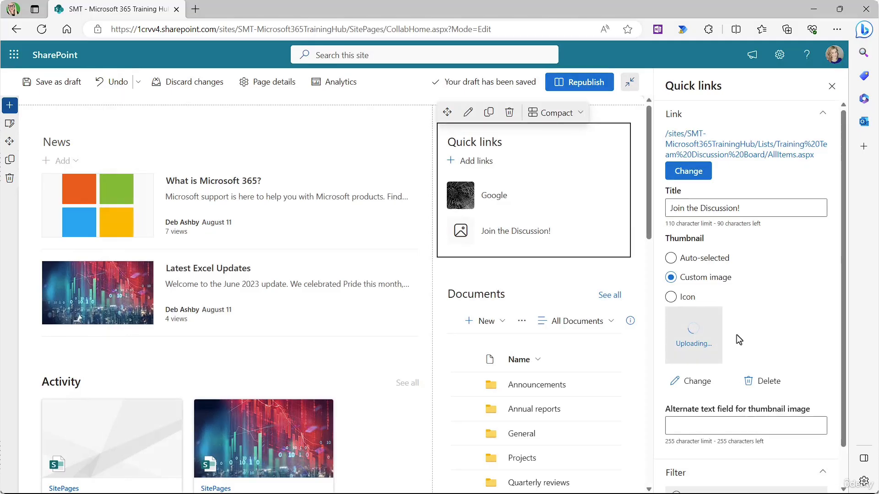
pyautogui.click(832, 87)
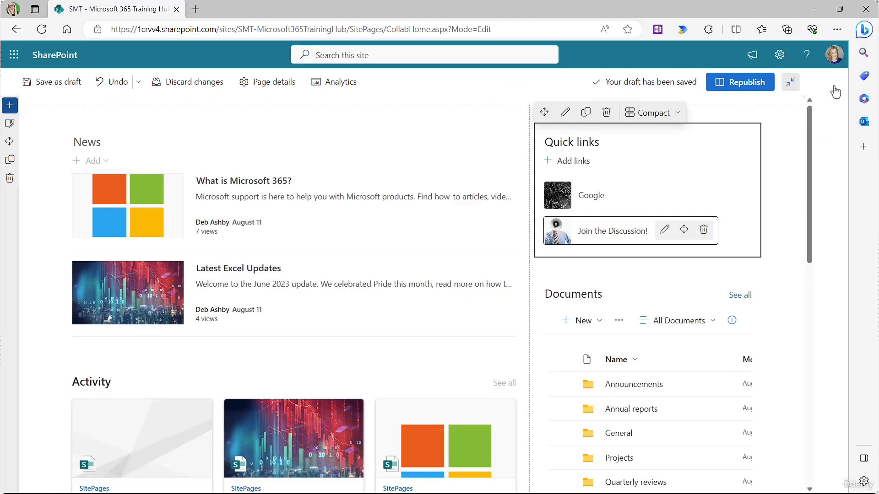
# Step: Deselect the Quick links web part and republish the training hub page
pyautogui.click(817, 276)
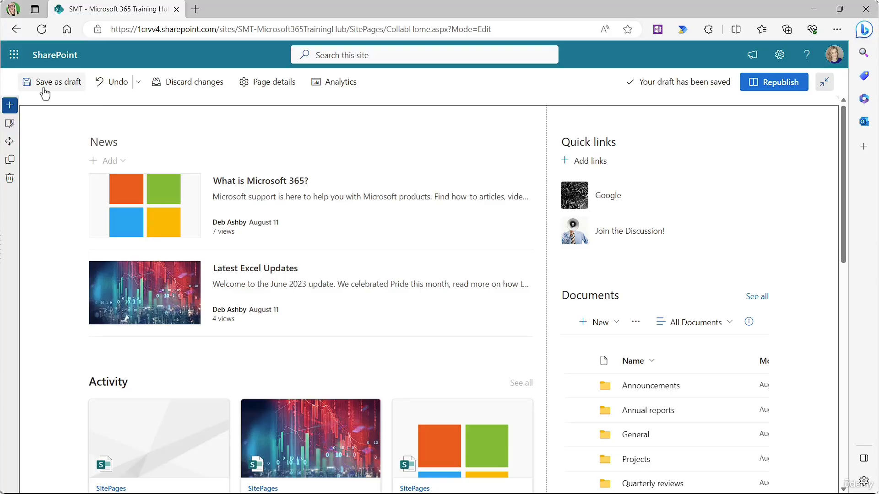
pyautogui.click(776, 85)
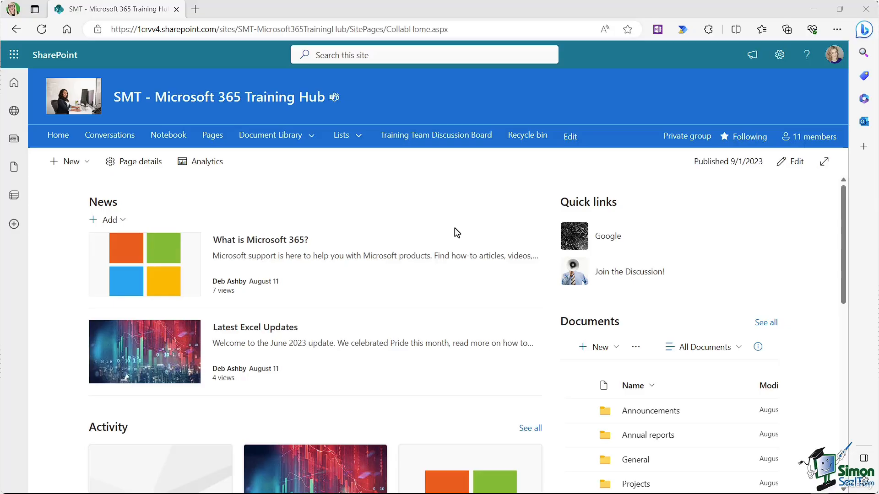
# Step: Return the page to edit mode and show the section layout Templates gallery
pyautogui.click(796, 163)
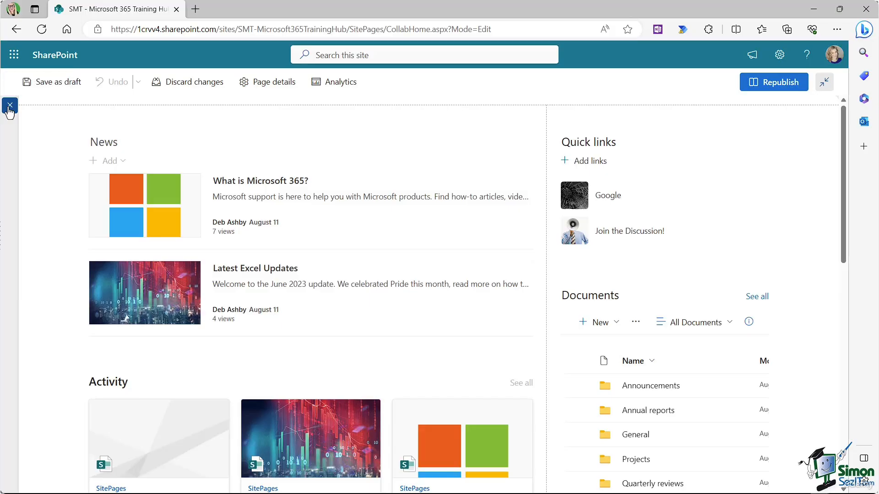
pyautogui.click(9, 106)
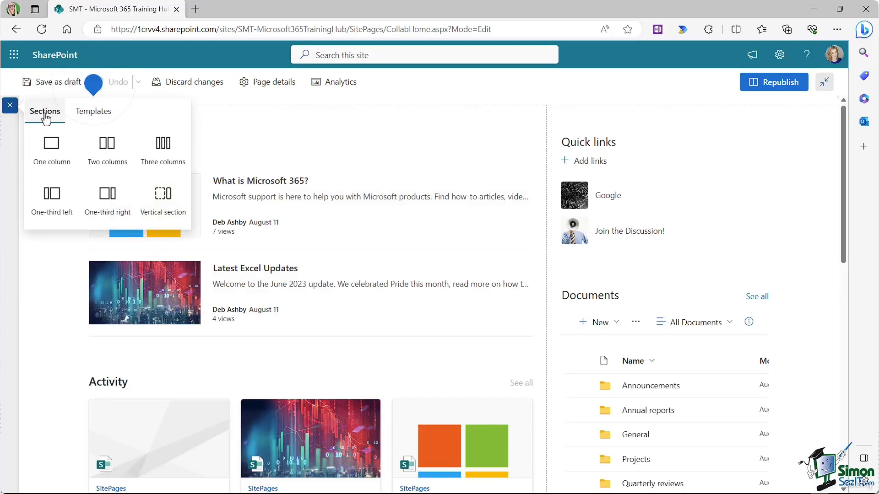
pyautogui.click(93, 112)
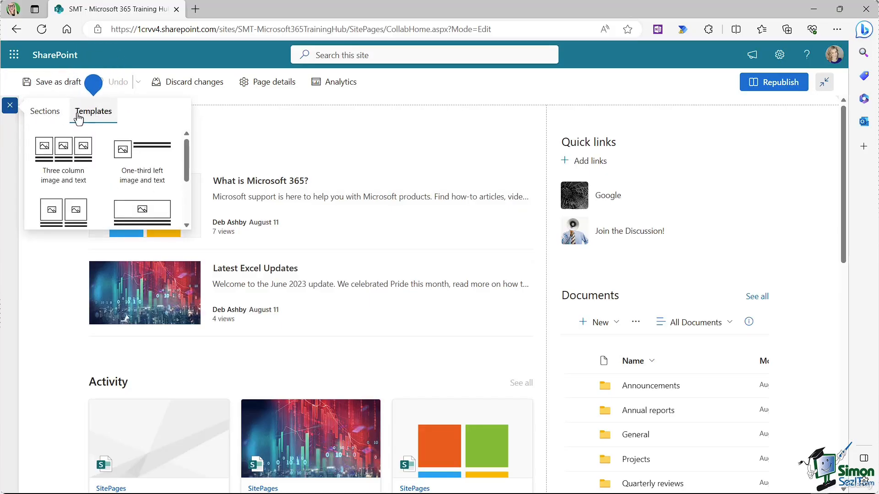
pyautogui.click(46, 115)
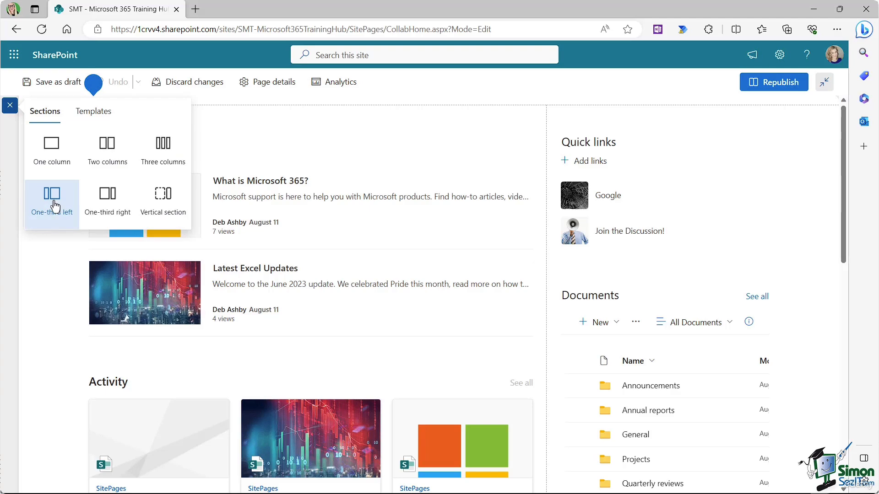
pyautogui.click(91, 114)
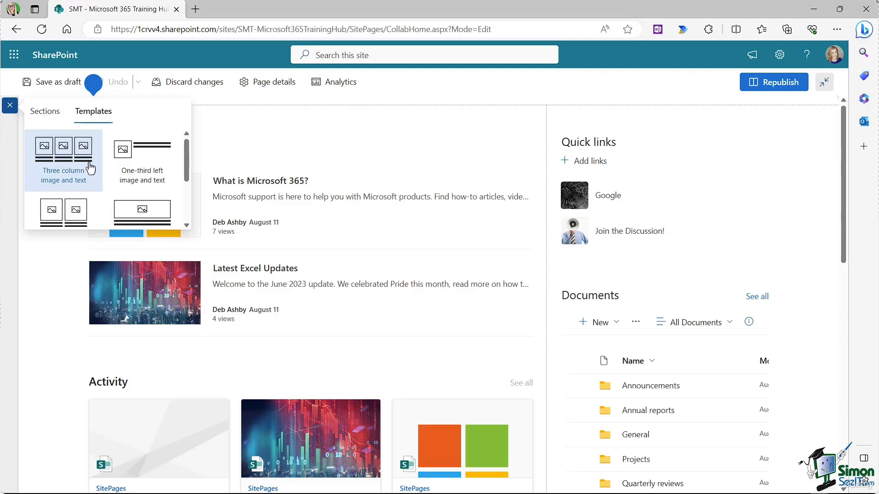
pyautogui.moveTo(187, 151)
pyautogui.mouseDown()
pyautogui.moveTo(185, 189)
pyautogui.moveTo(186, 149)
pyautogui.mouseUp()
# Step: Insert the Three column image and text template as a new section at the top
pyautogui.click(62, 161)
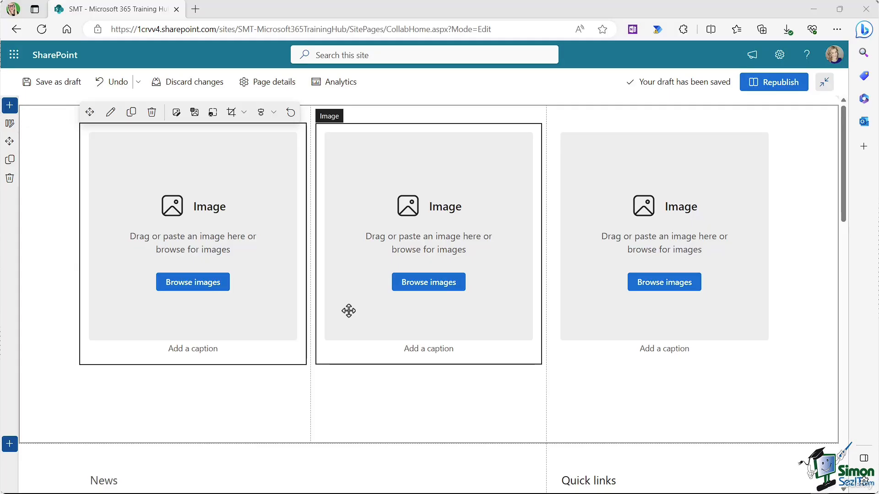
# Step: Upload live_events.jpg into the left image placeholder
pyautogui.click(176, 113)
pyautogui.click(140, 271)
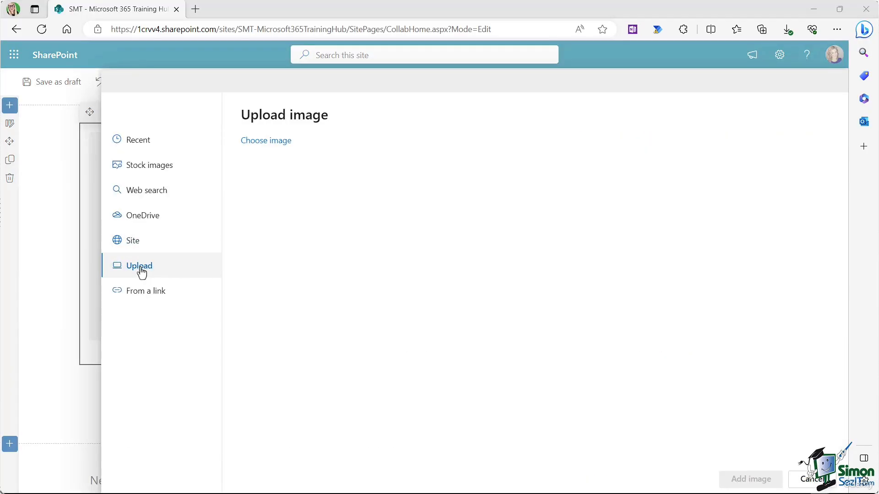
pyautogui.click(245, 192)
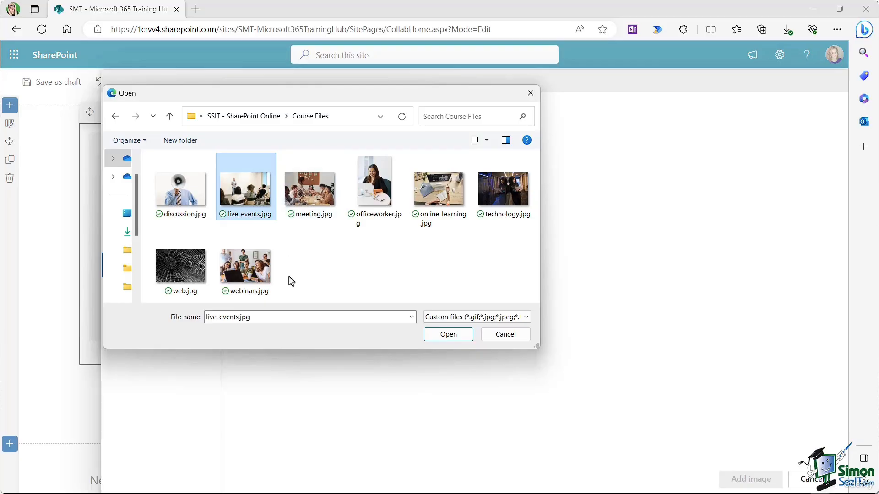
pyautogui.click(448, 335)
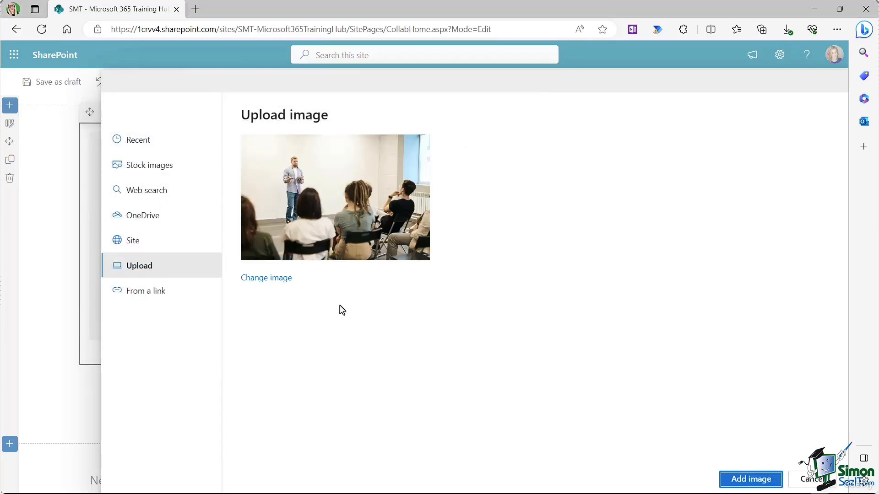
pyautogui.click(755, 481)
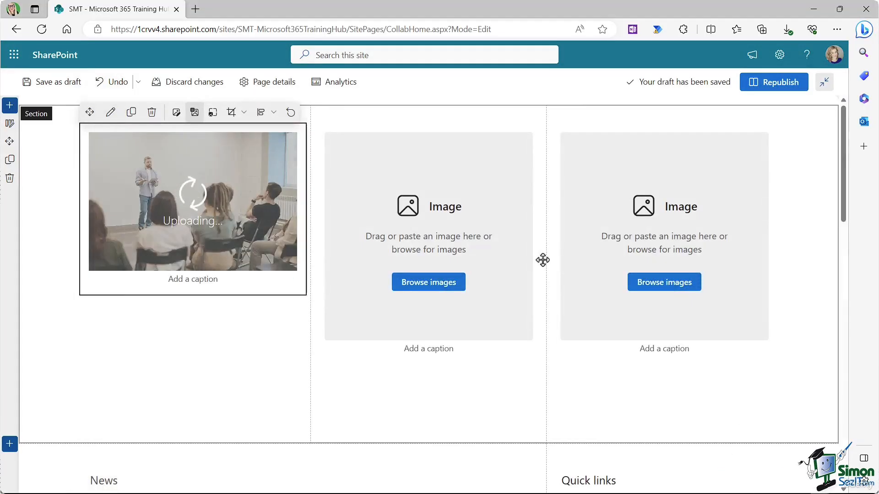
# Step: Upload online_learning.jpg into the middle image placeholder
pyautogui.click(410, 165)
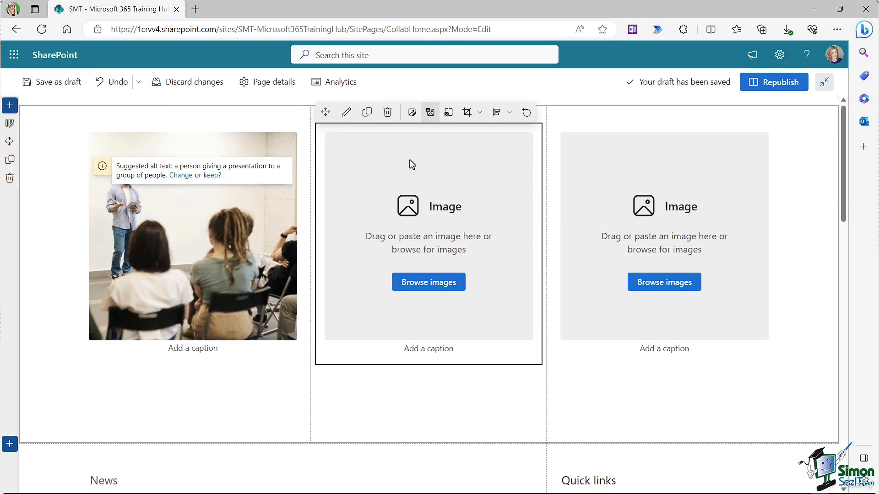
pyautogui.click(412, 114)
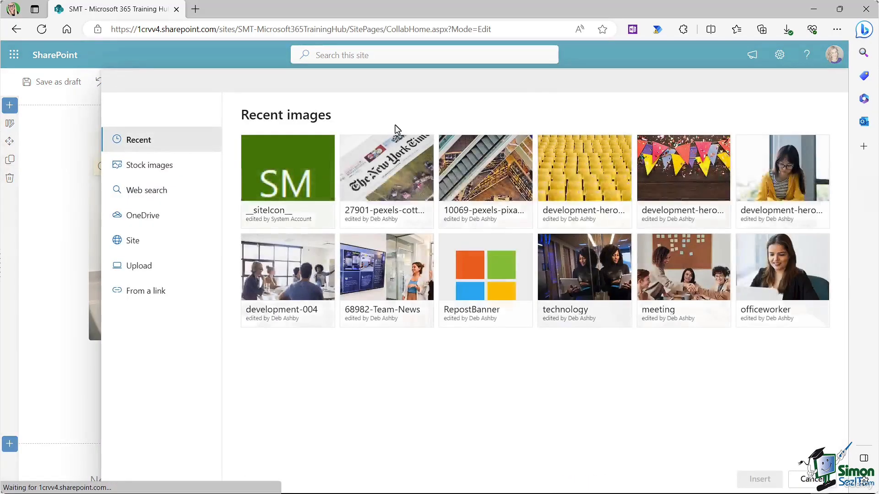
pyautogui.click(151, 264)
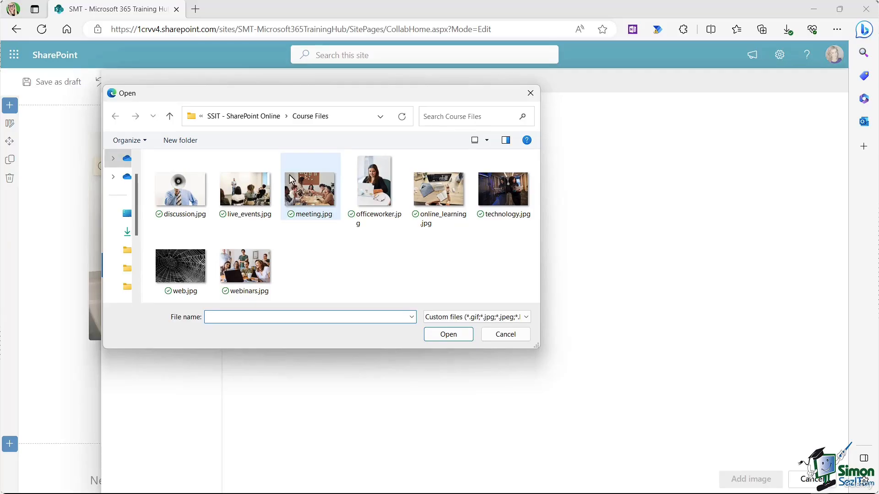
pyautogui.click(438, 189)
pyautogui.click(448, 334)
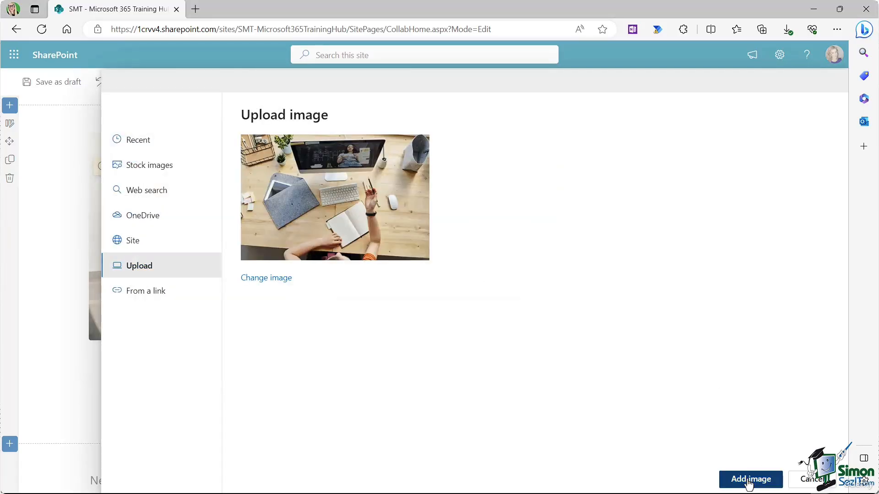
pyautogui.click(748, 479)
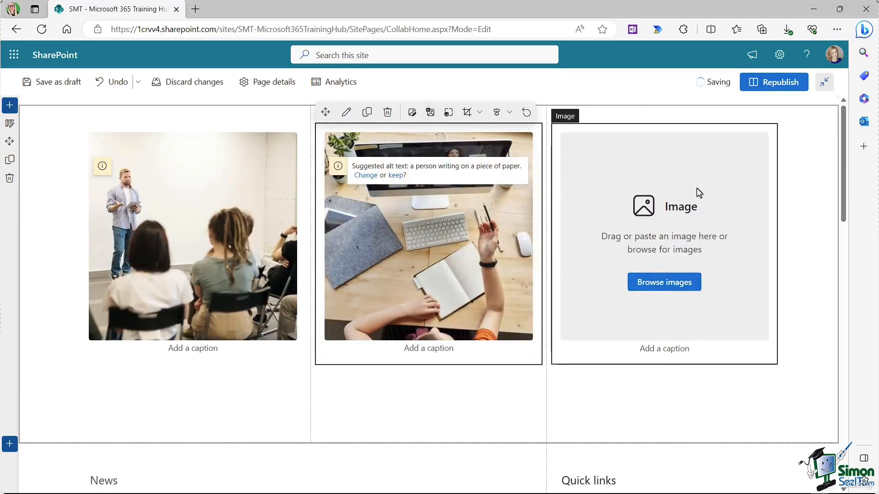
# Step: Upload webinars.jpg into the right image placeholder
pyautogui.click(699, 193)
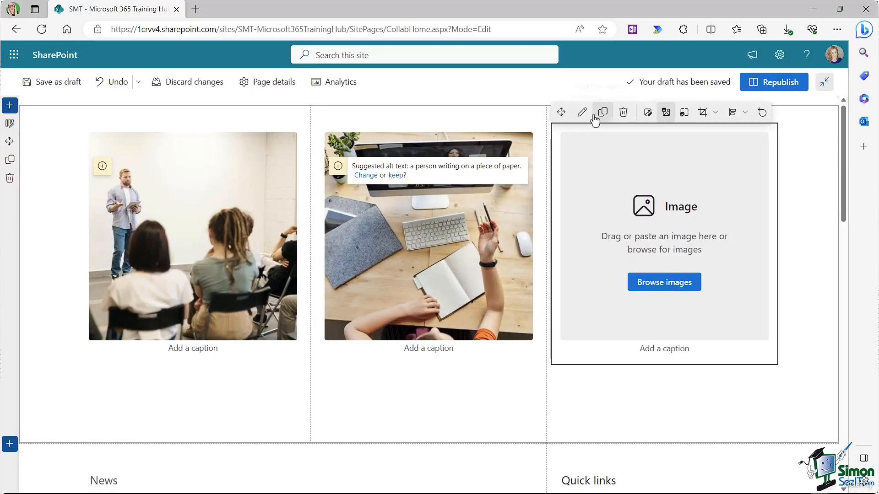
pyautogui.click(647, 115)
pyautogui.click(140, 269)
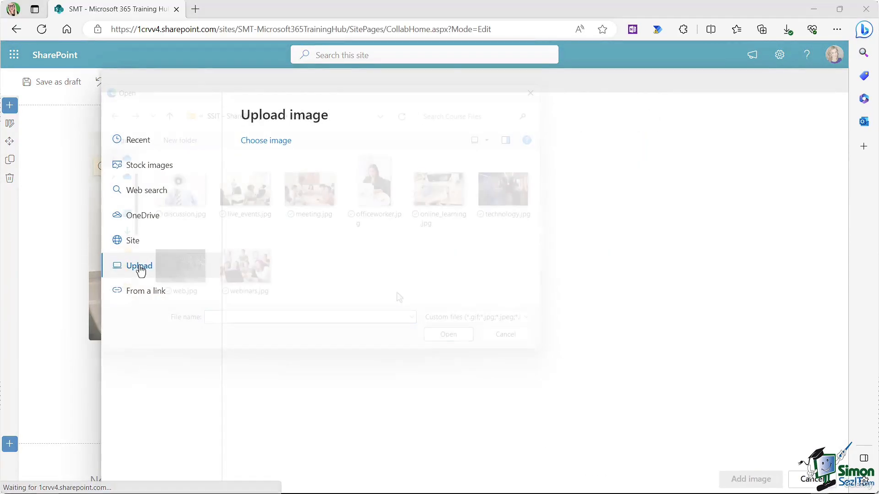
pyautogui.click(245, 266)
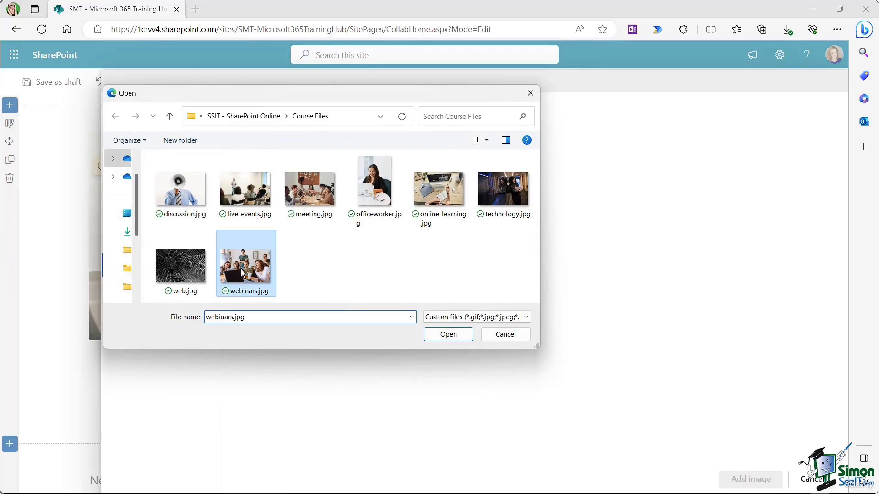
pyautogui.click(467, 340)
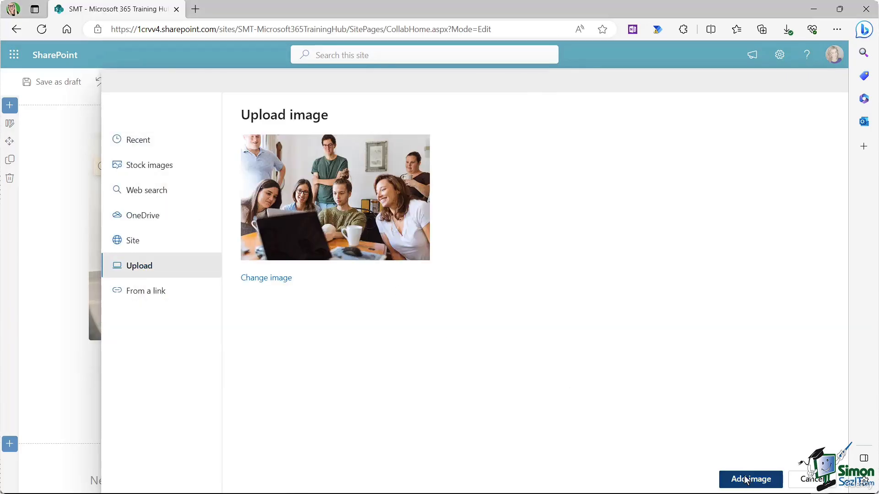
pyautogui.click(745, 479)
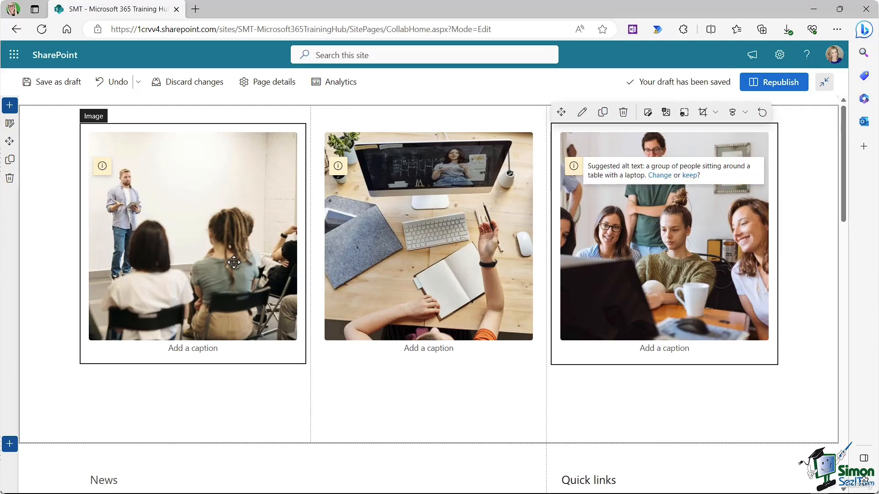
pyautogui.click(212, 222)
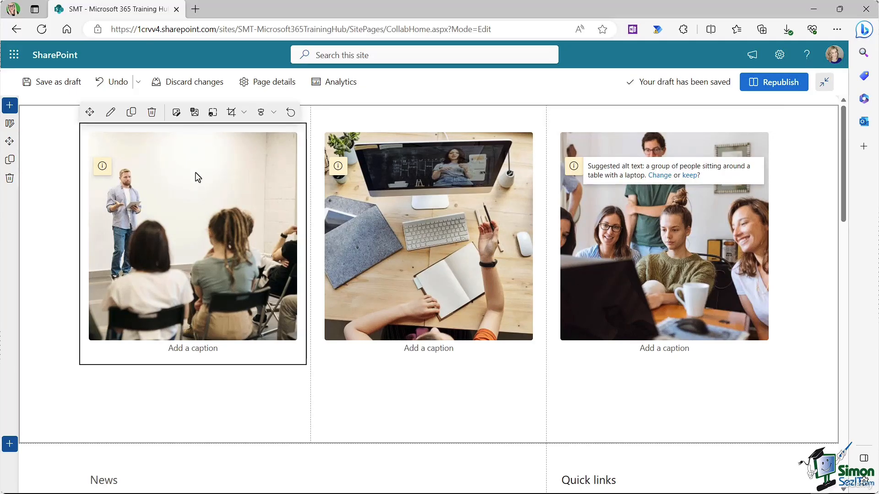
# Step: Add a size-20 overlay with a black box reading 'Live Training Events' to the left photo
pyautogui.click(194, 114)
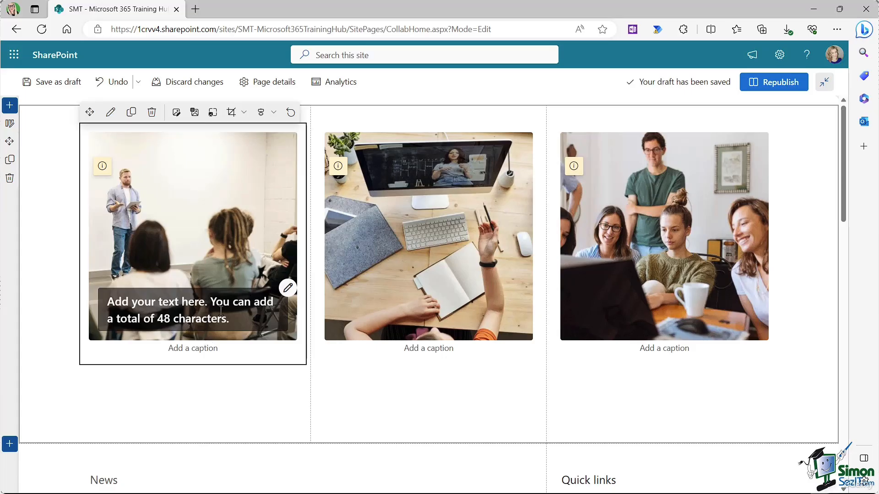
pyautogui.click(288, 289)
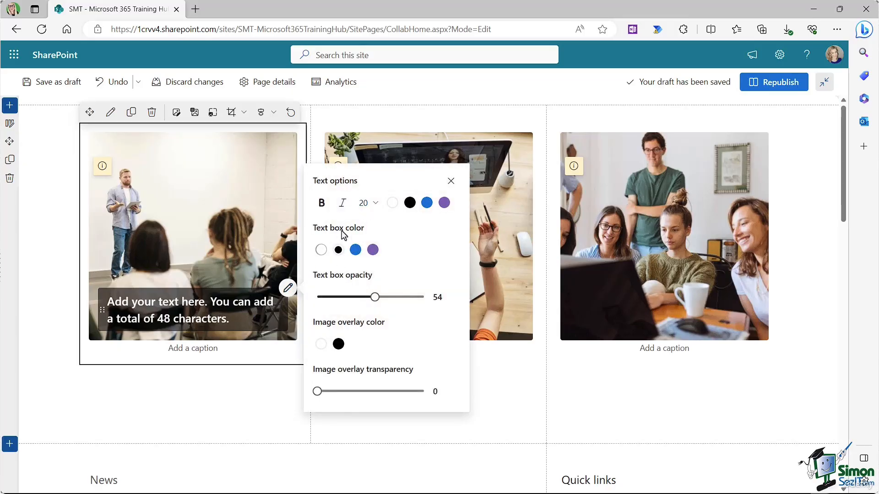
pyautogui.click(375, 204)
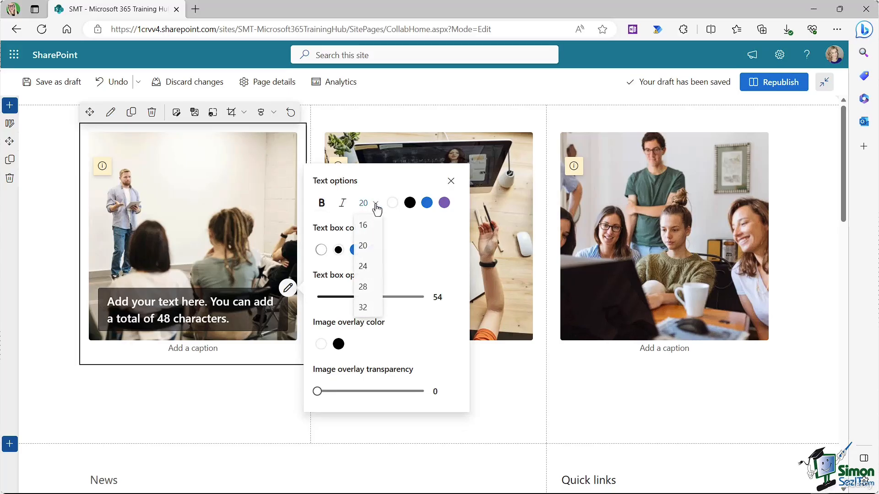
pyautogui.click(364, 226)
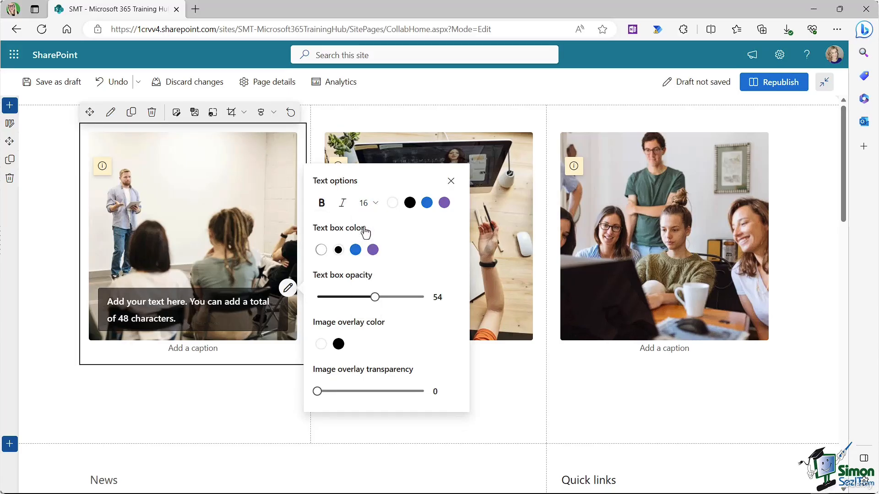
pyautogui.click(376, 208)
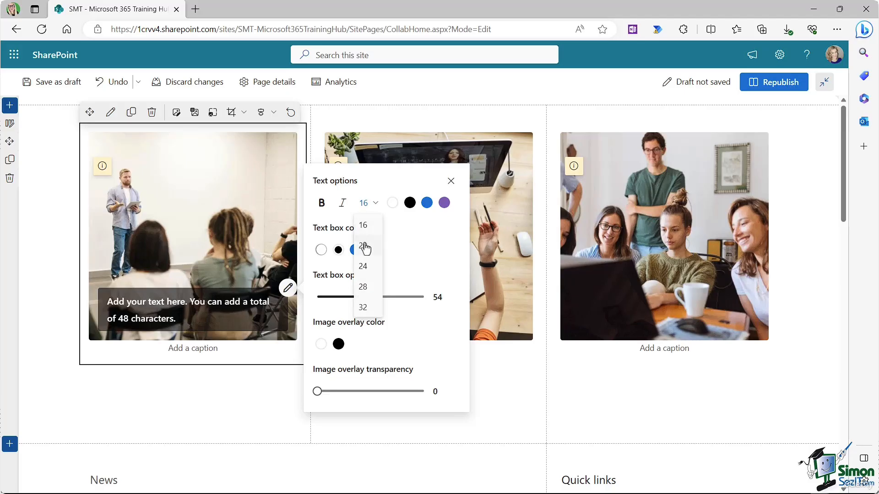
pyautogui.click(366, 248)
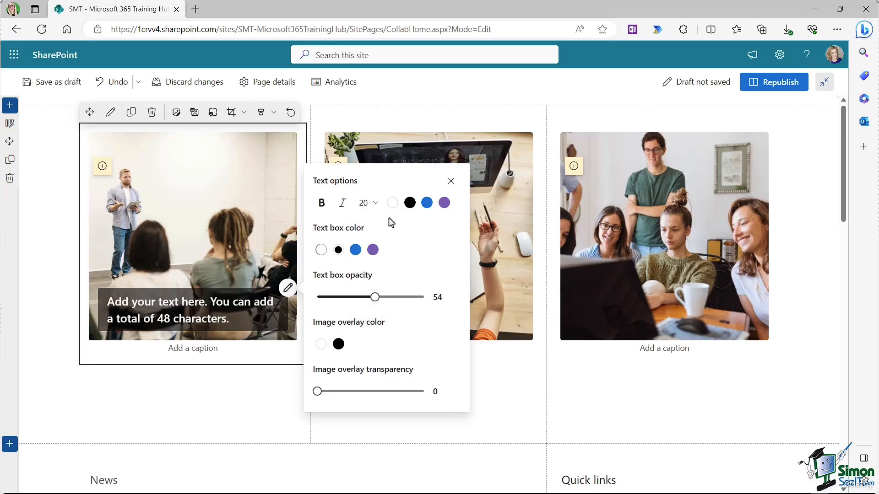
pyautogui.click(373, 250)
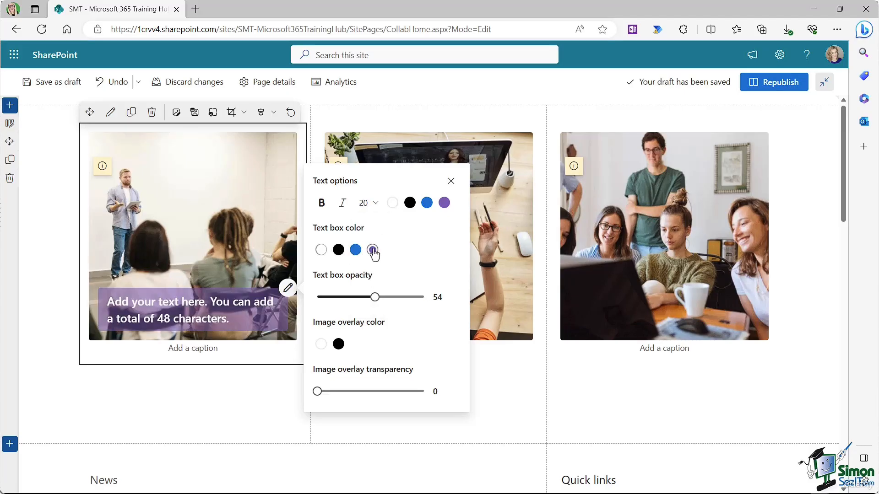
pyautogui.click(339, 251)
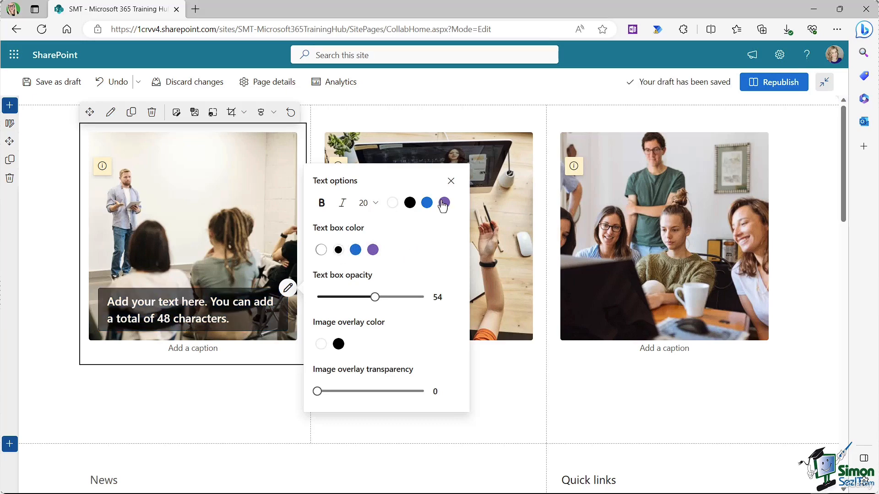
pyautogui.click(450, 181)
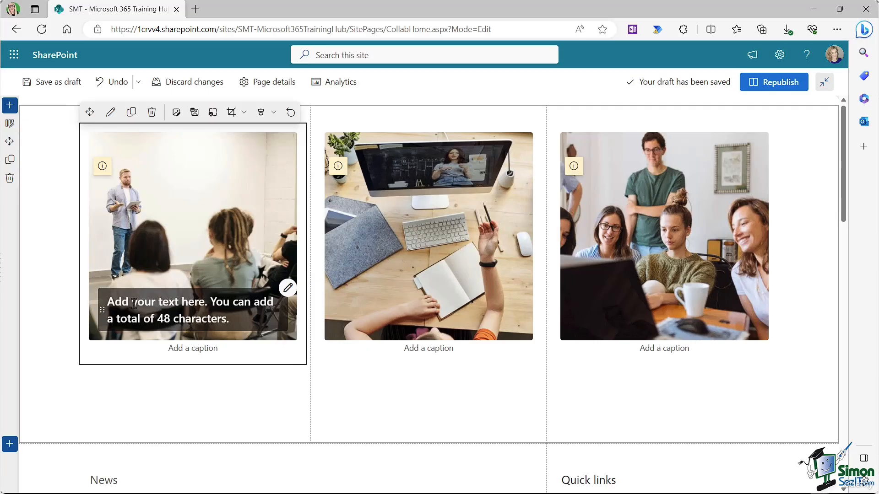
pyautogui.write('Live Training')
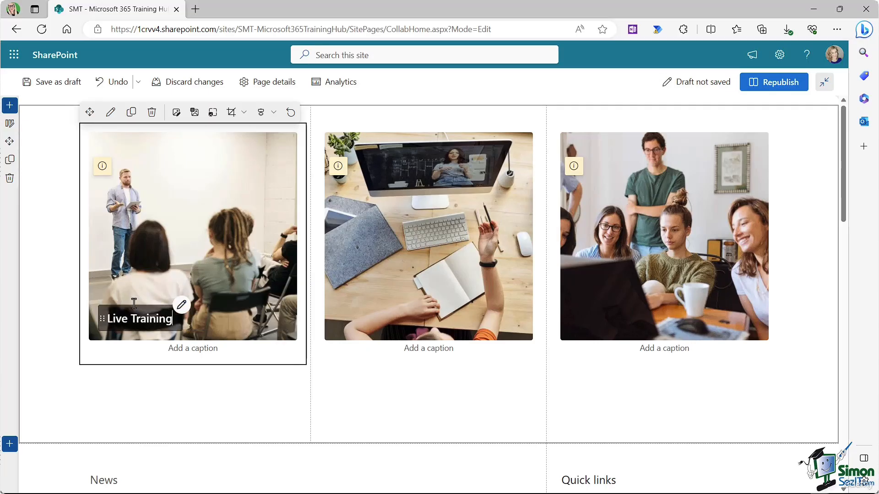
pyautogui.write(' Events')
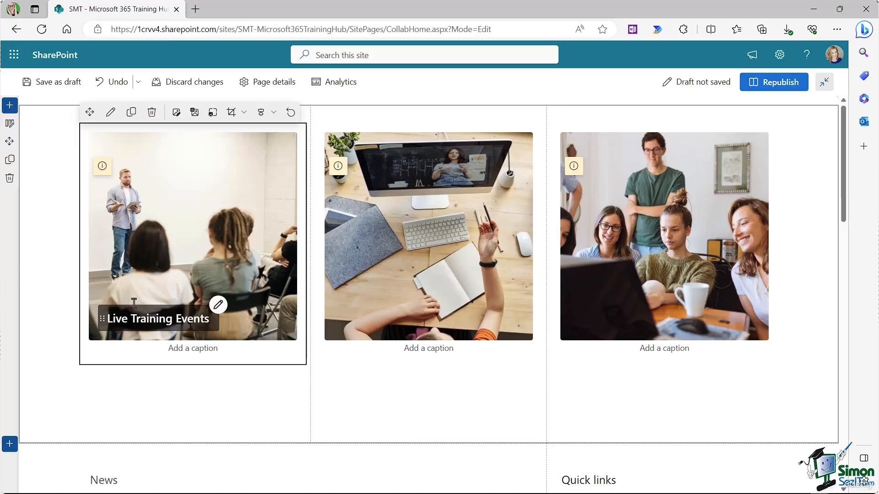
# Step: Add overlays 'Online Learning' to the middle photo and 'Live Webinars' to the right photo
pyautogui.click(412, 280)
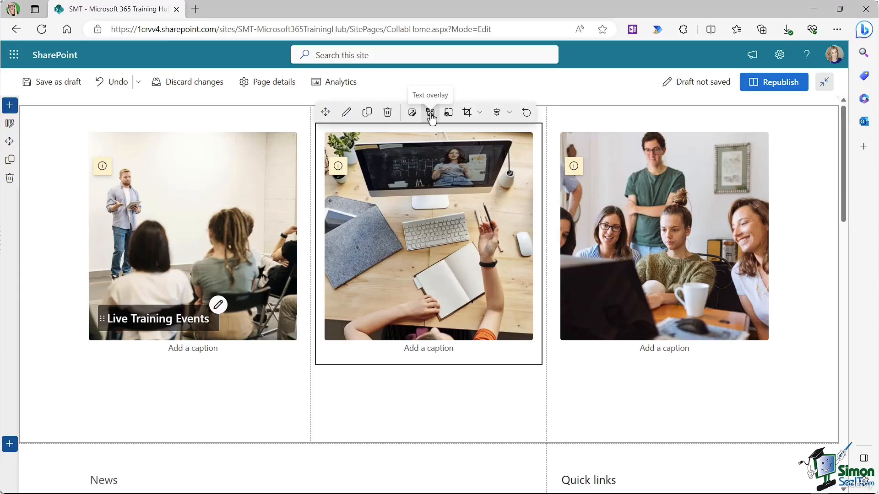
pyautogui.click(431, 114)
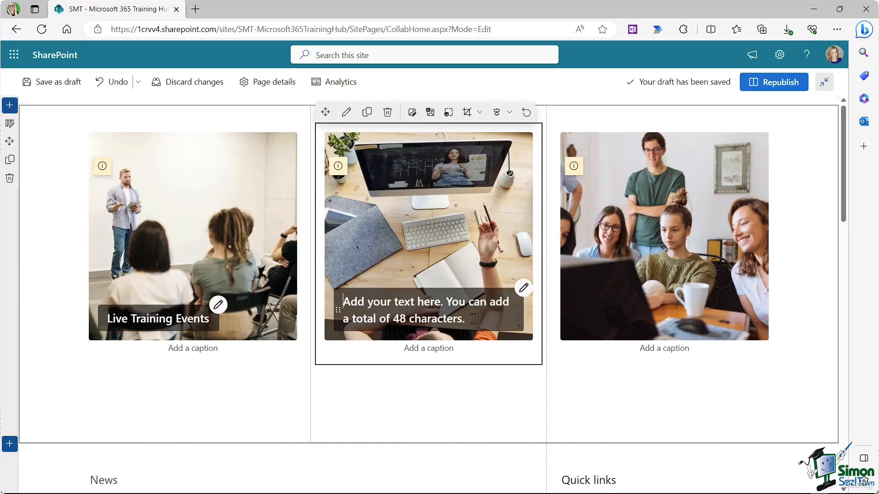
pyautogui.write('Online Le')
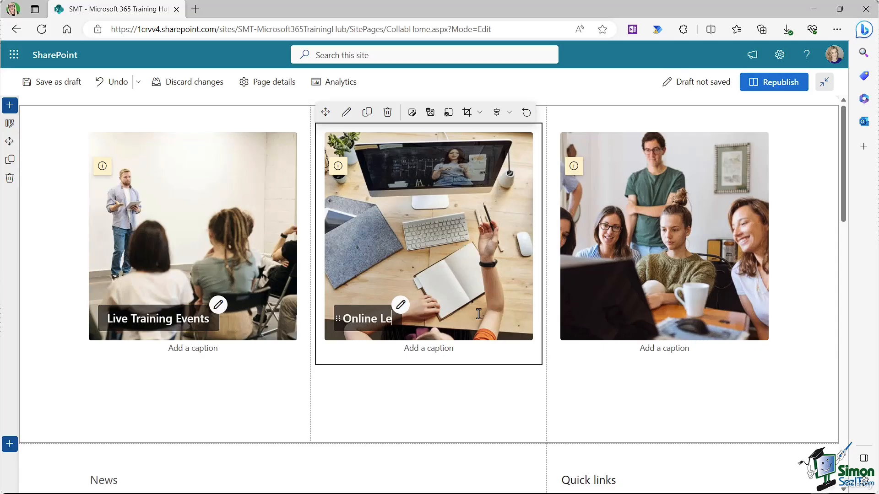
pyautogui.write('arning')
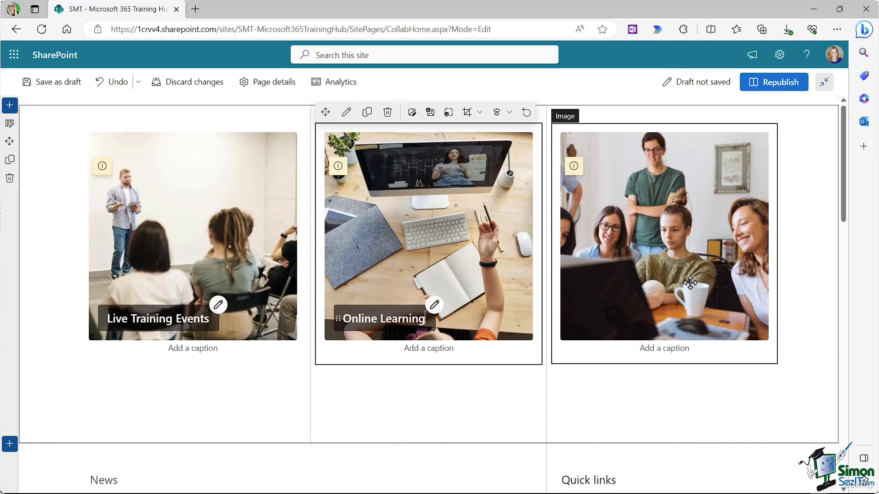
pyautogui.click(641, 210)
pyautogui.click(666, 113)
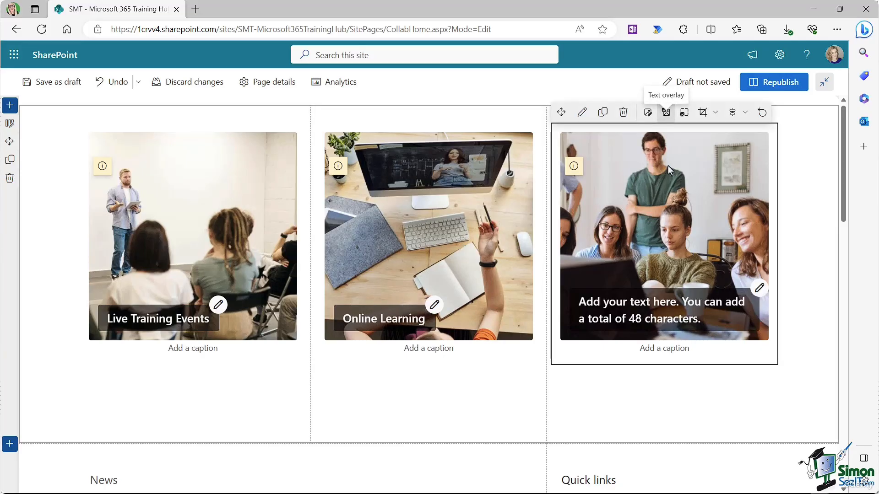
pyautogui.write('Live Wr')
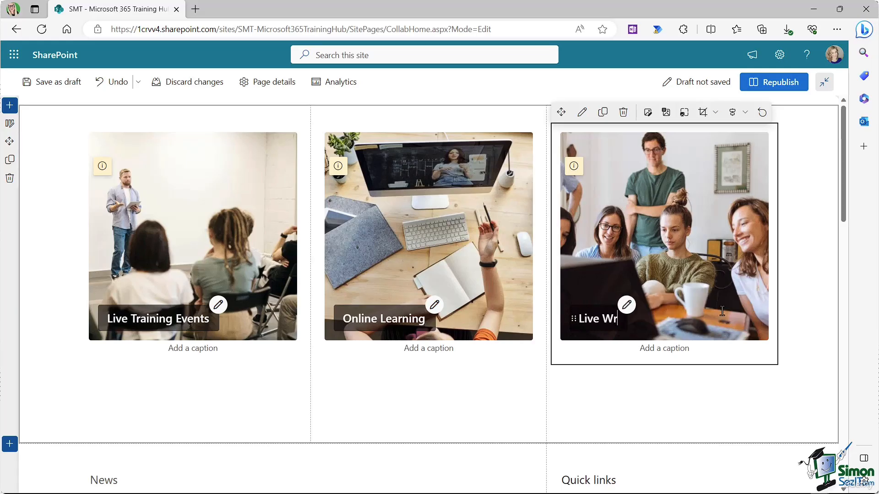
pyautogui.press('BackSpace')
pyautogui.write('ebinar')
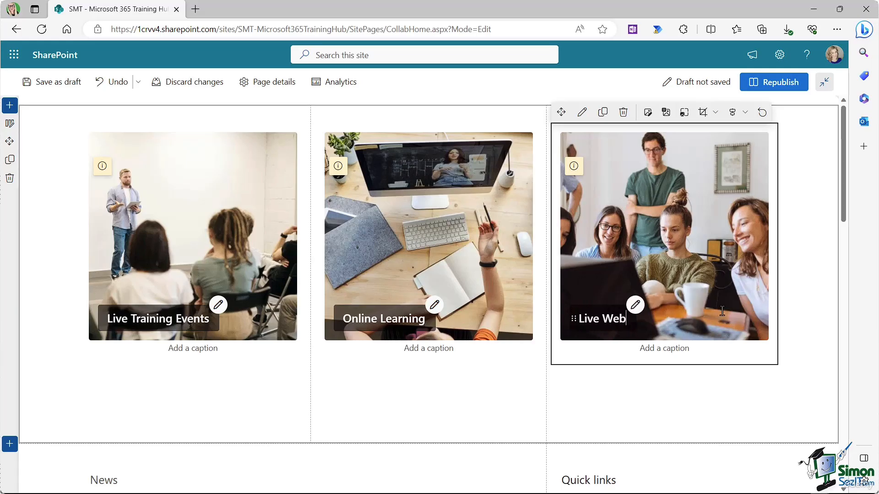
pyautogui.write('s')
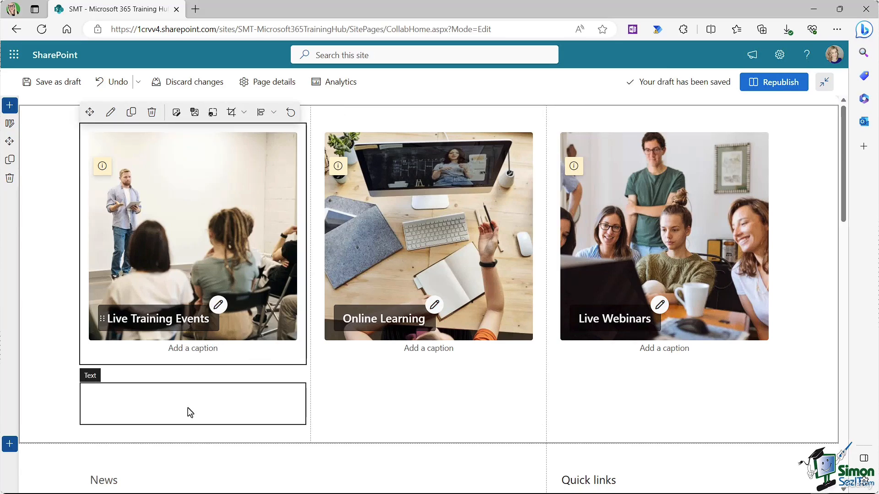
# Step: Paste a sample paragraph into the left text block below the photos
pyautogui.click(128, 404)
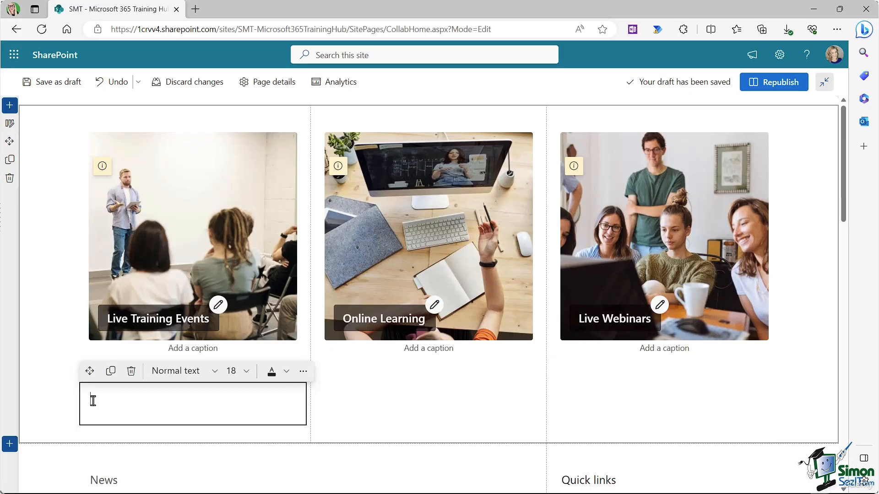
pyautogui.write('Join us on one of our weekly live training events!')
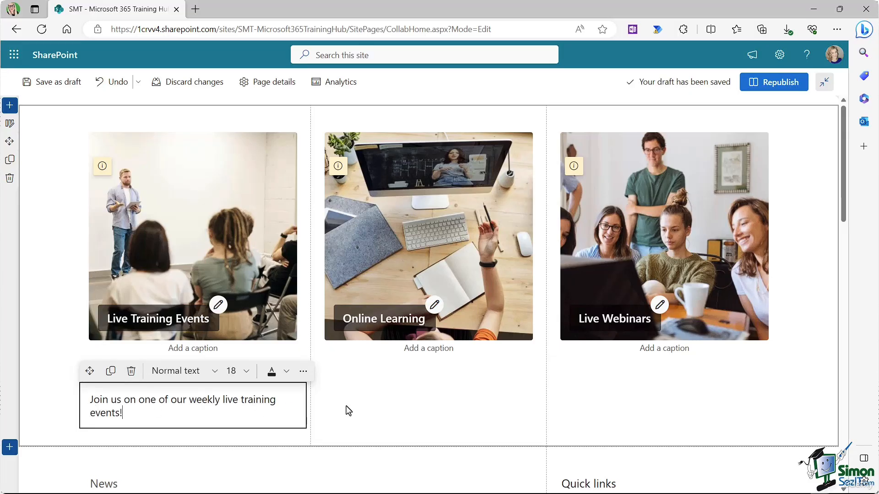
pyautogui.click(389, 405)
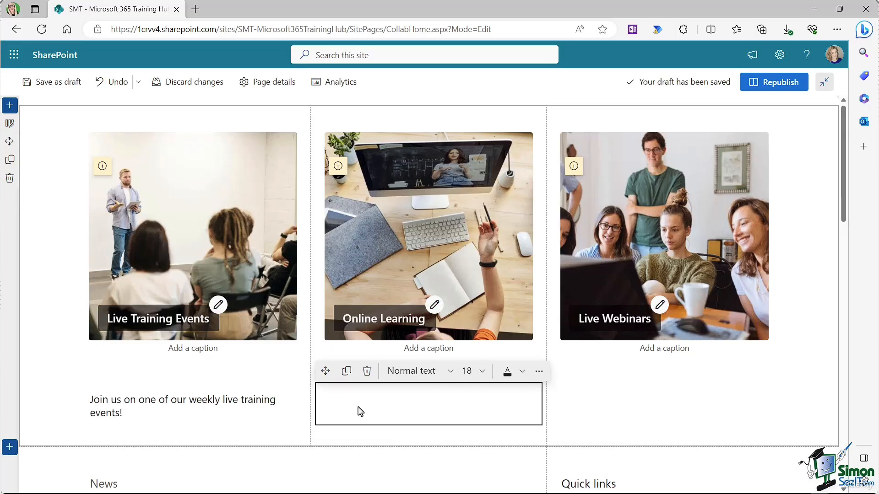
pyautogui.click(222, 411)
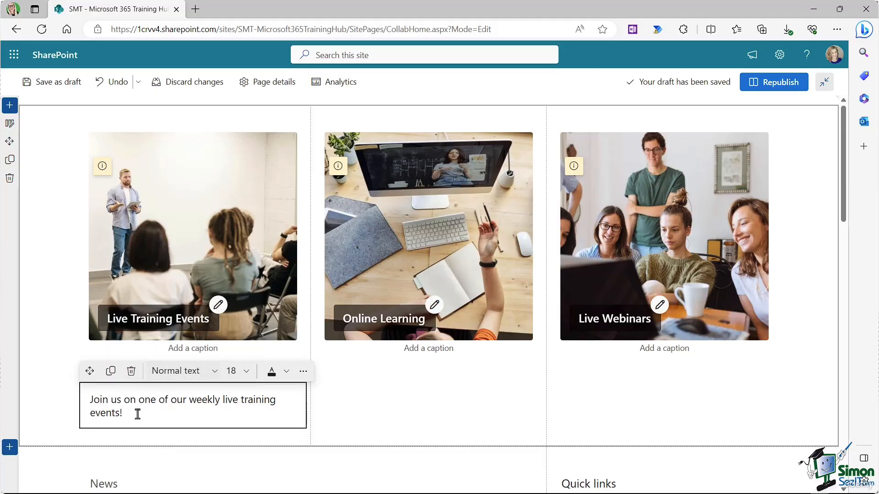
# Step: Shrink the left paragraph from size 18 to font size 14
pyautogui.click(246, 372)
pyautogui.moveTo(130, 413); pyautogui.dragTo(73, 403)
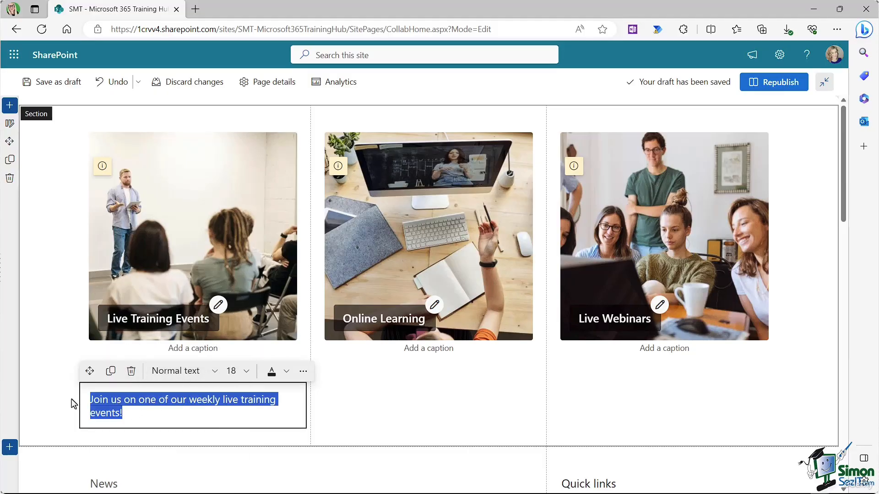
pyautogui.click(246, 372)
pyautogui.click(232, 431)
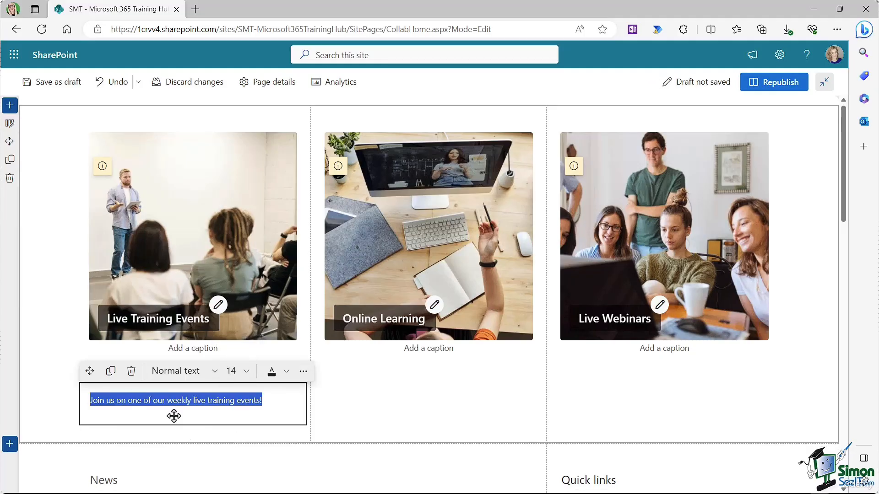
pyautogui.click(215, 372)
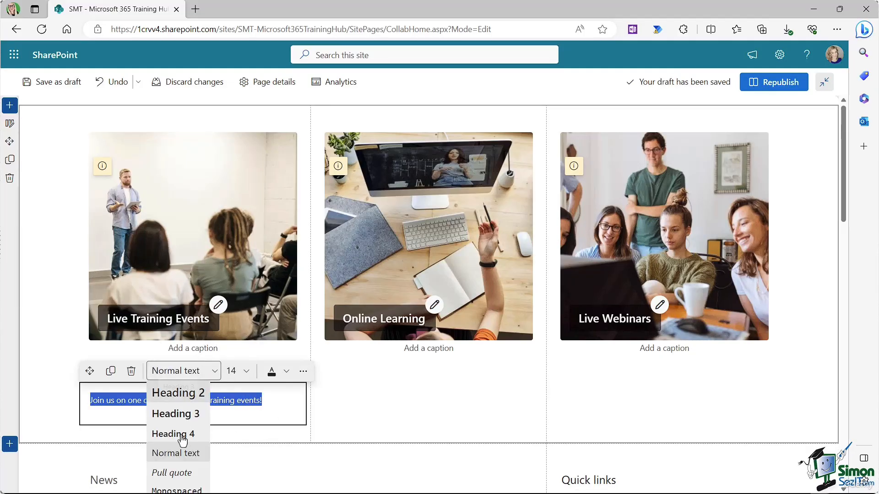
pyautogui.click(287, 373)
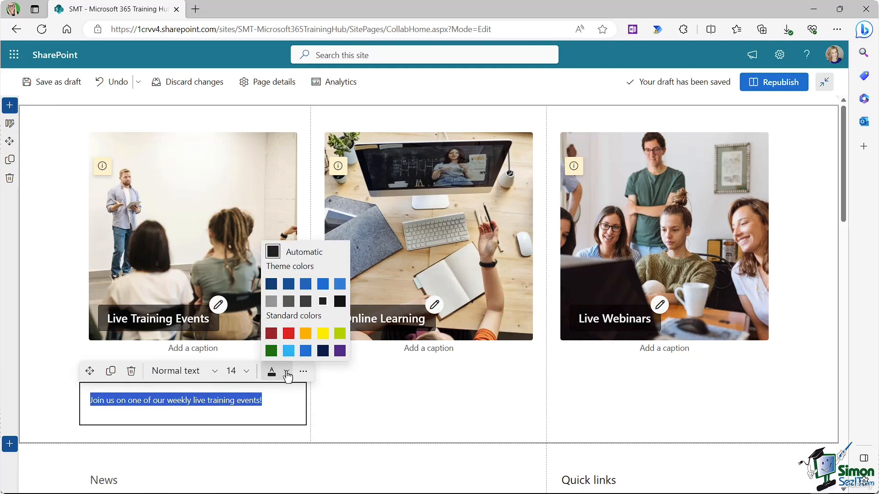
pyautogui.click(286, 404)
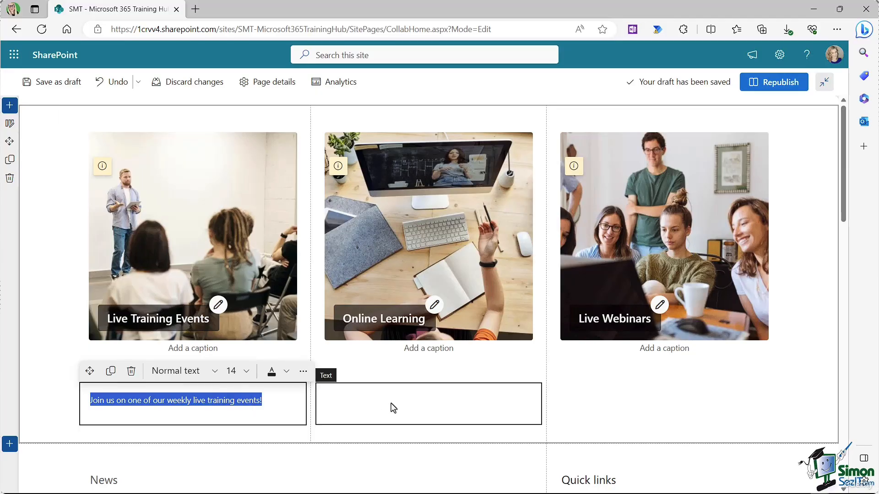
pyautogui.click(392, 406)
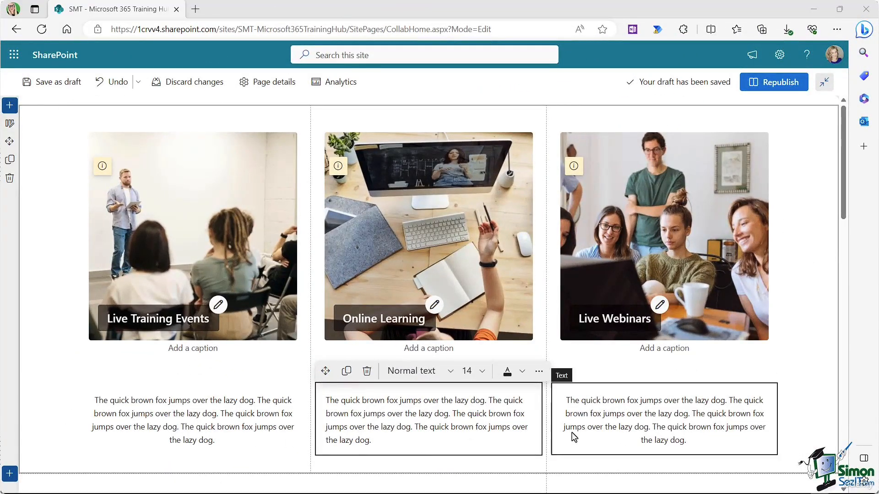
# Step: Centre-align the middle paragraph using the More styles menu, then deselect it
pyautogui.click(378, 443)
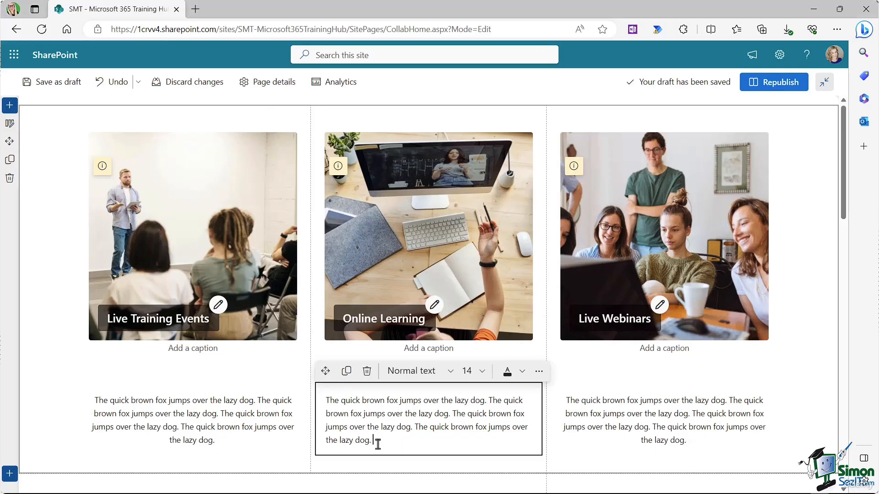
pyautogui.moveTo(382, 441); pyautogui.dragTo(310, 403)
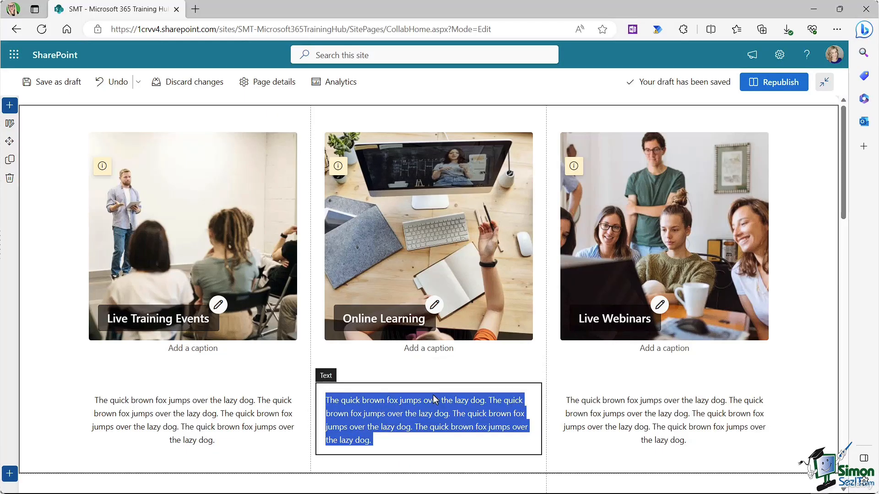
pyautogui.click(539, 372)
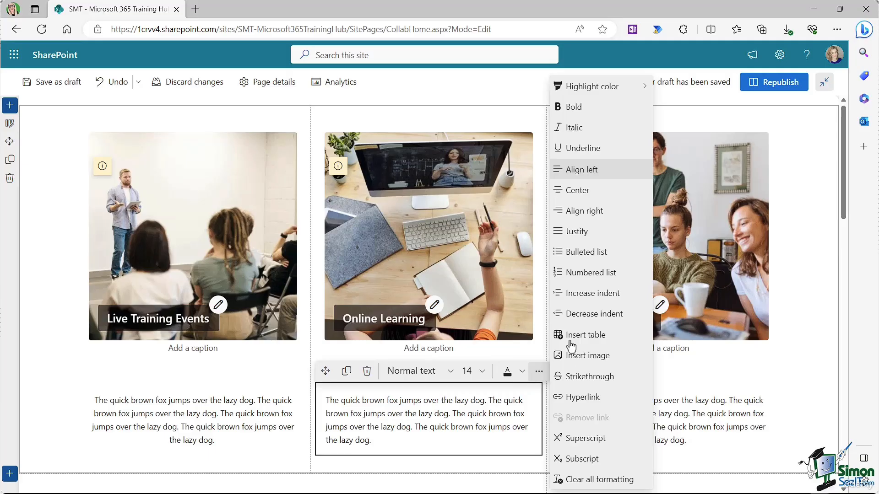
pyautogui.moveTo(590, 92)
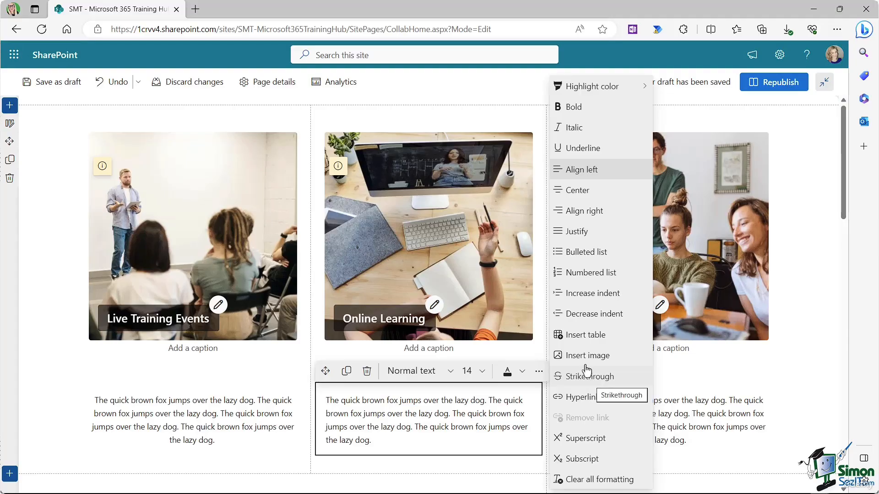
pyautogui.click(574, 195)
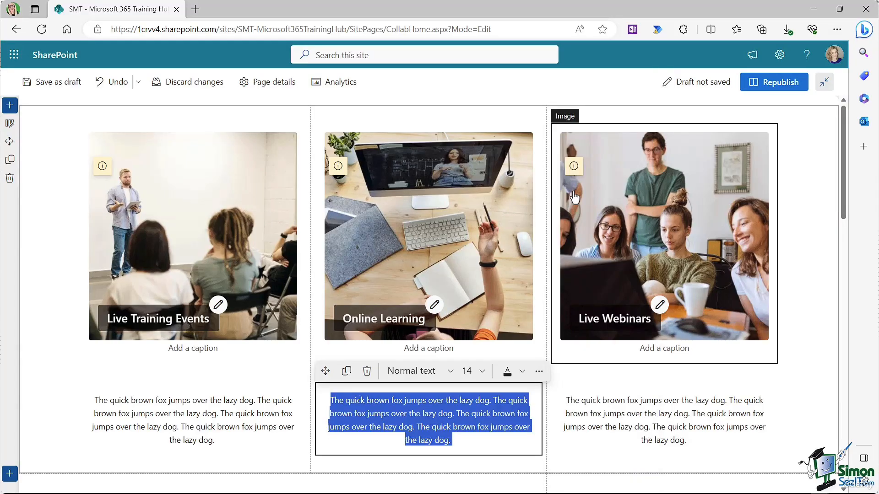
pyautogui.click(813, 316)
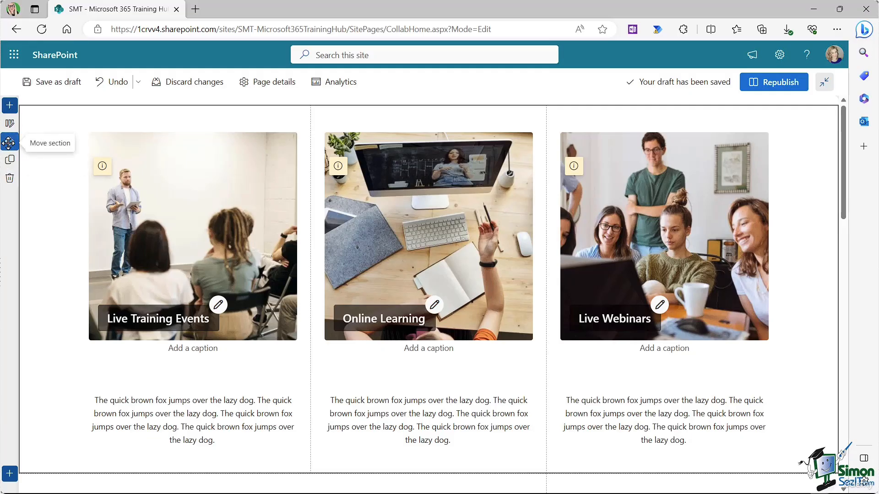
# Step: Drag the image-and-text section below News and Quick links, republish, and scroll to check it
pyautogui.moveTo(8, 143); pyautogui.dragTo(108, 188)
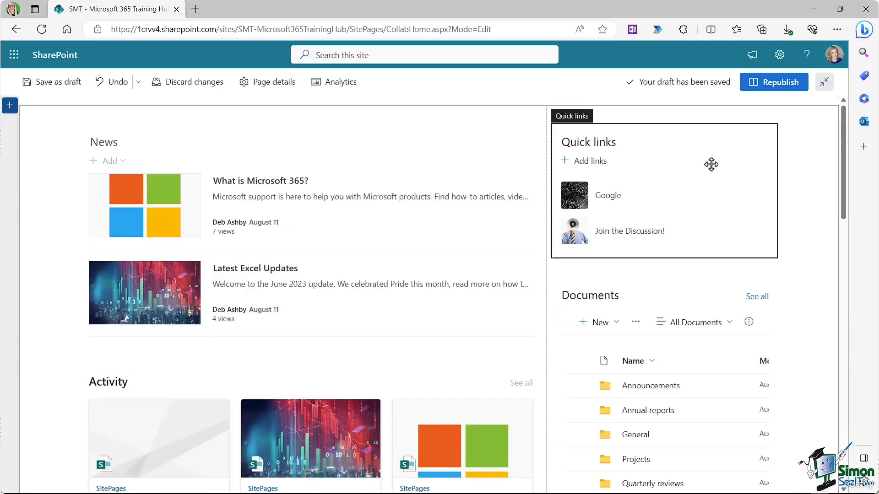
pyautogui.click(774, 85)
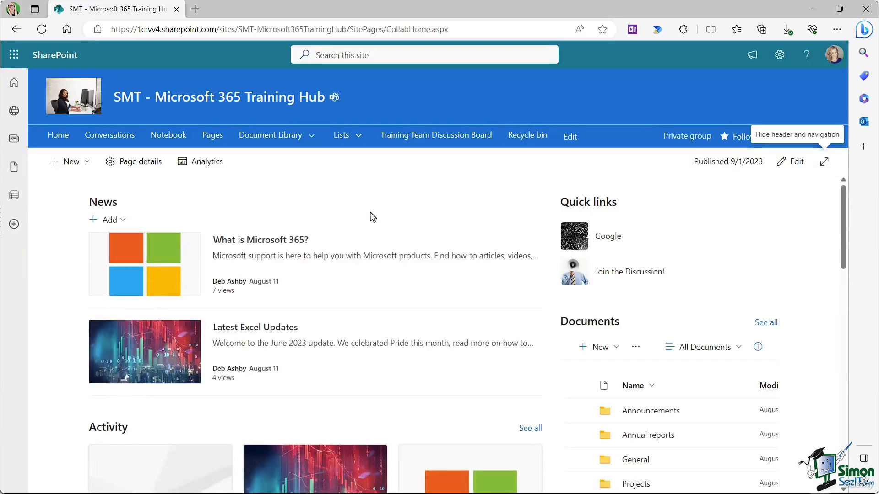
pyautogui.scroll(-4, 373, 217)
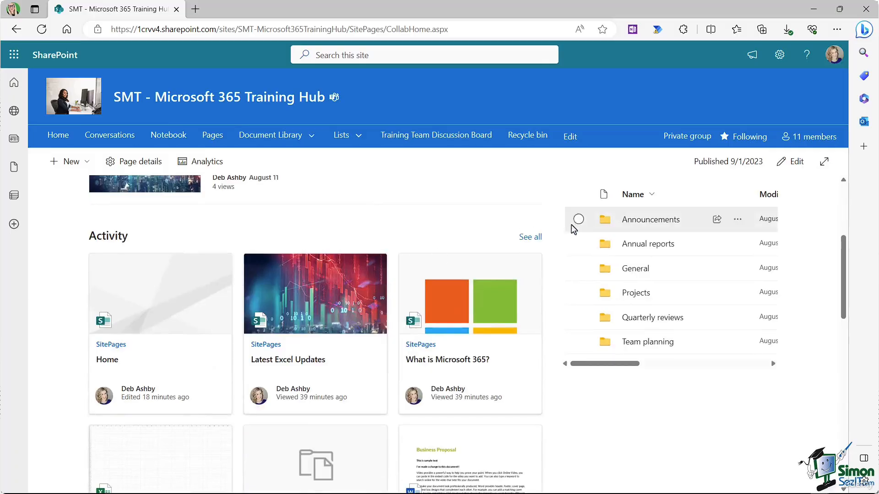
pyautogui.scroll(-10, 573, 229)
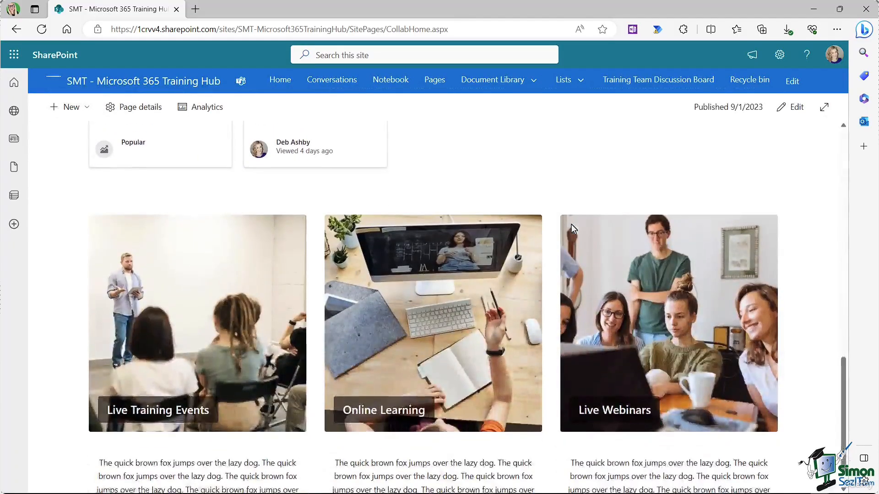
pyautogui.scroll(-1, 572, 226)
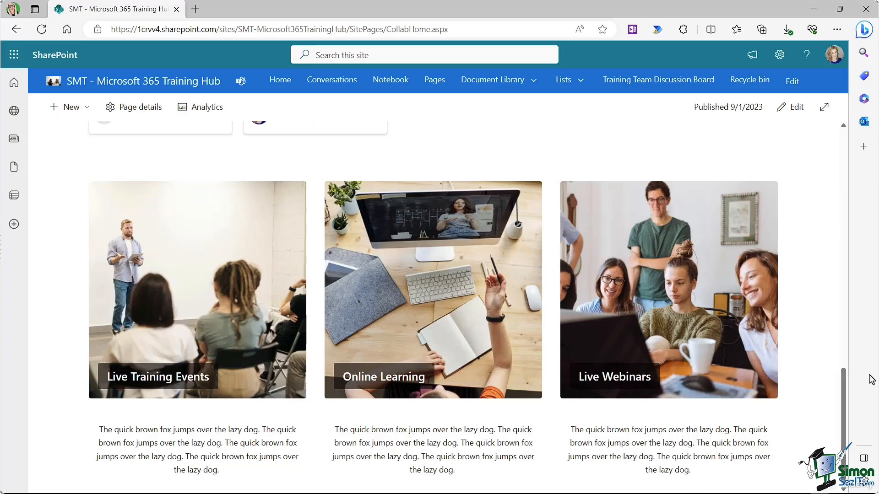
pyautogui.moveTo(844, 381); pyautogui.dragTo(844, 164)
pyautogui.scroll(1, 844, 140)
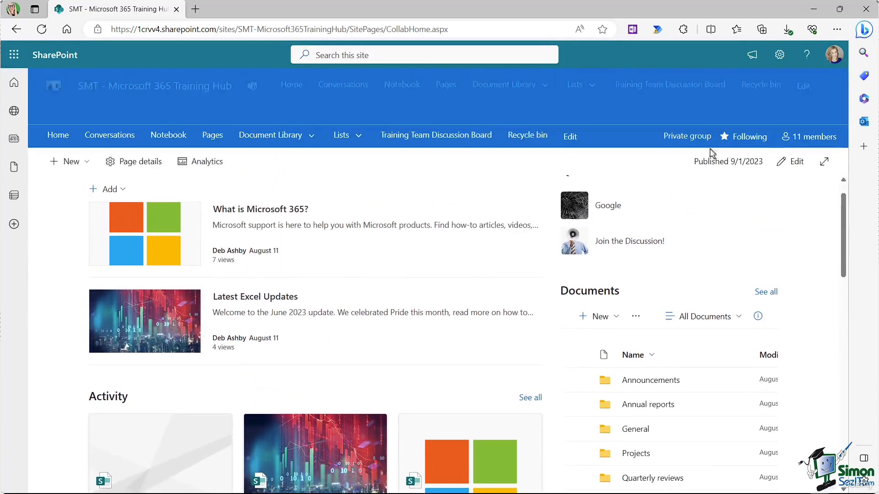
# Step: Remove the Training Team Discussion Board link from the site navigation and save
pyautogui.scroll(1, 709, 241)
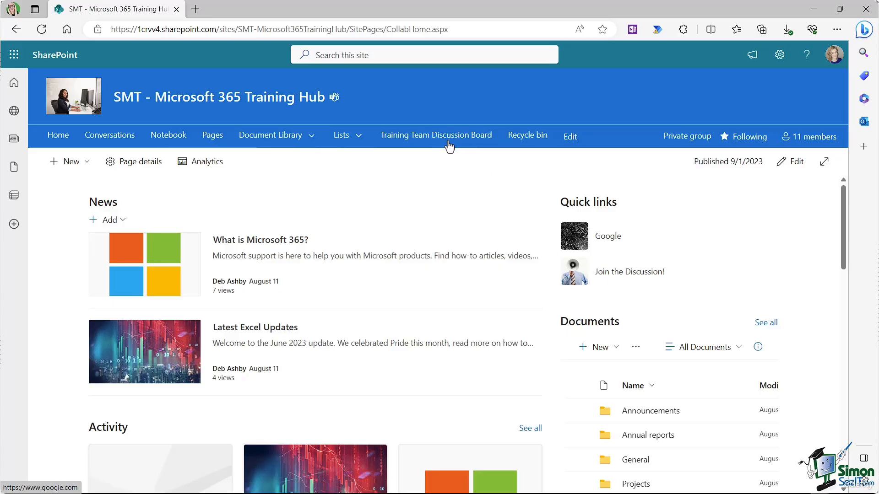
pyautogui.click(569, 136)
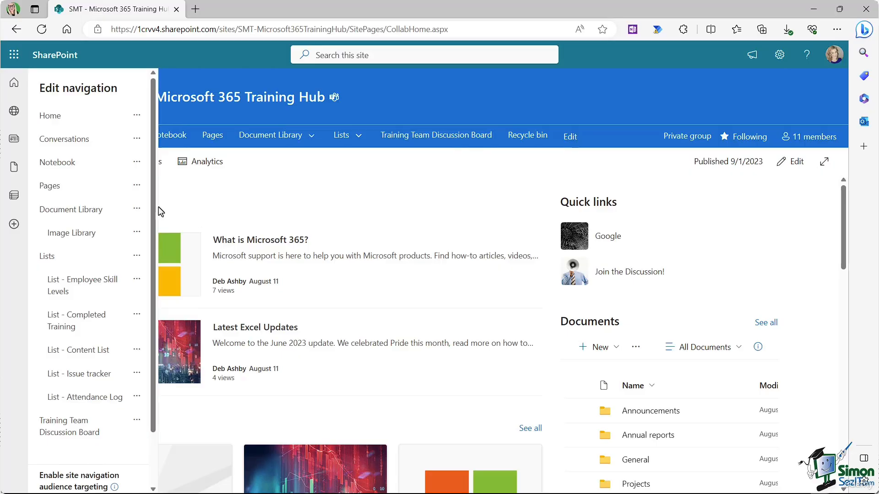
pyautogui.scroll(-2, 153, 228)
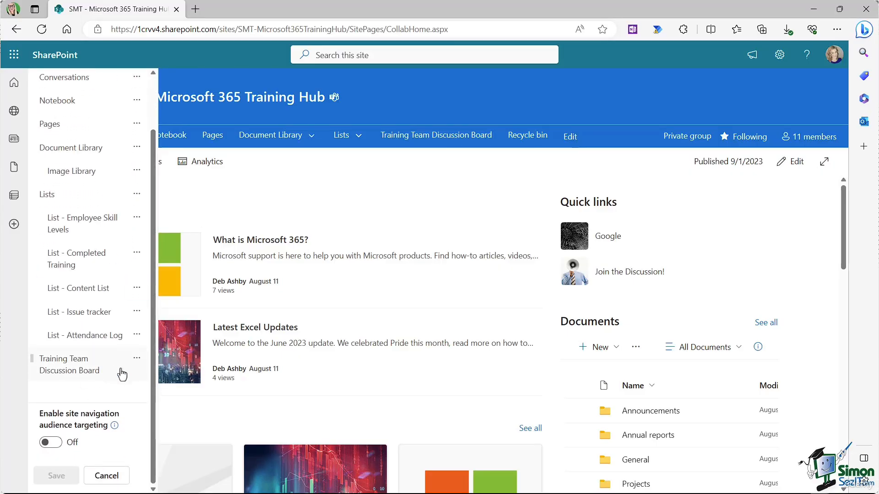
pyautogui.click(136, 360)
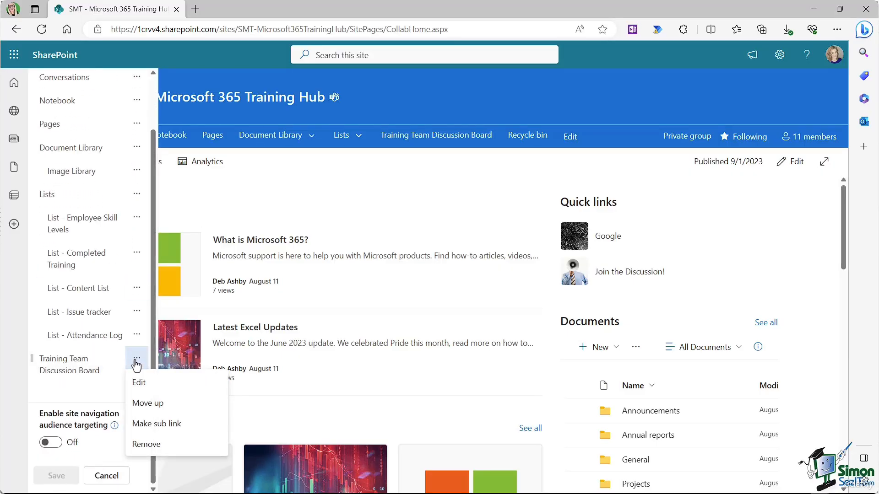
pyautogui.click(139, 445)
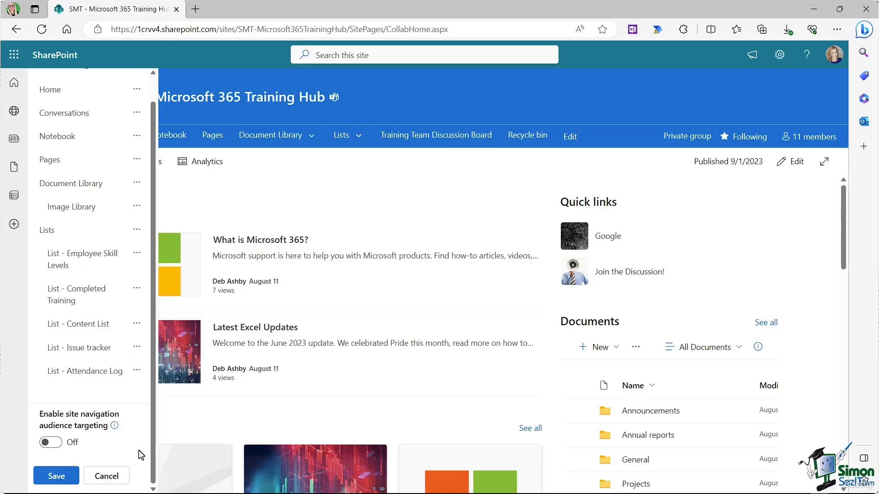
pyautogui.click(56, 474)
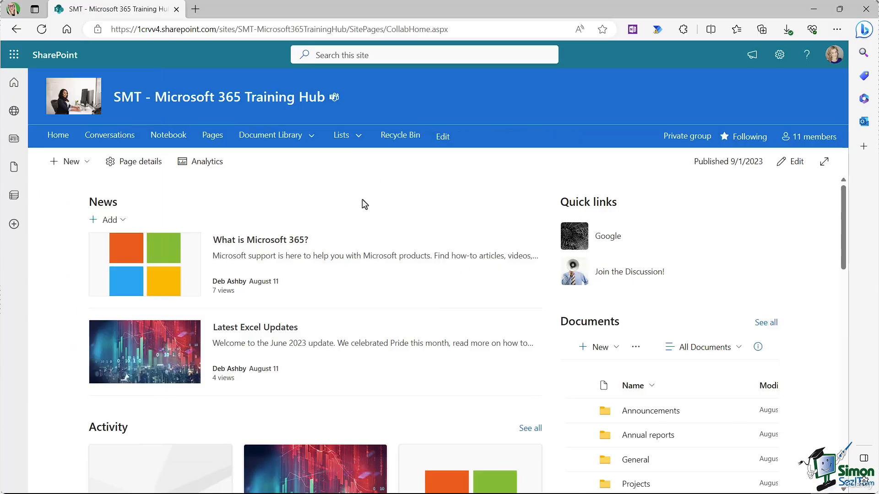
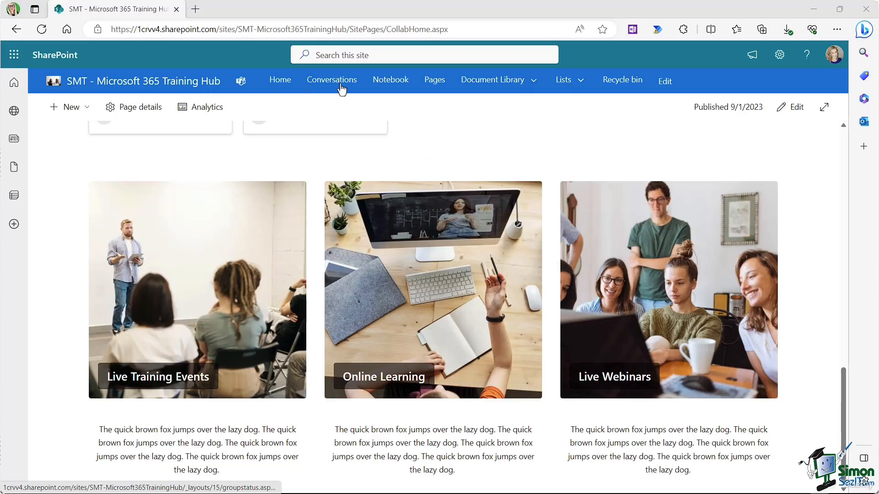
# Step: Go to the site's Pages library and open the New dropdown of page types
pyautogui.click(435, 81)
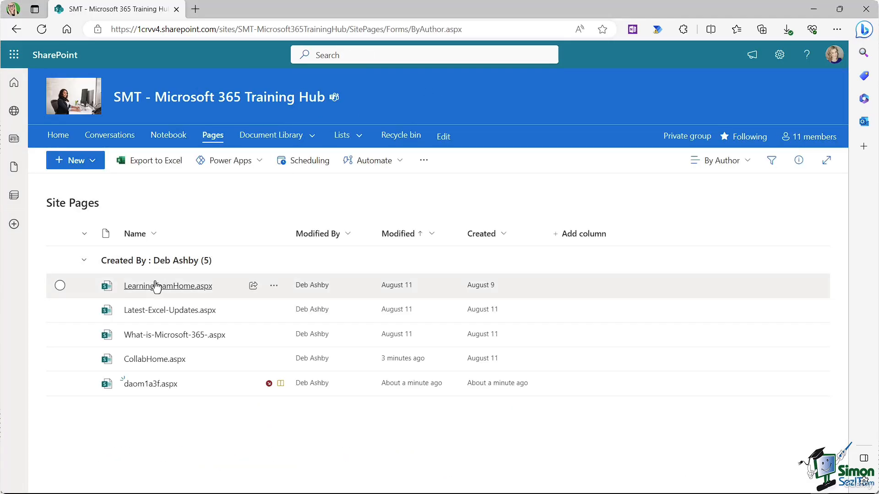
pyautogui.moveTo(156, 287)
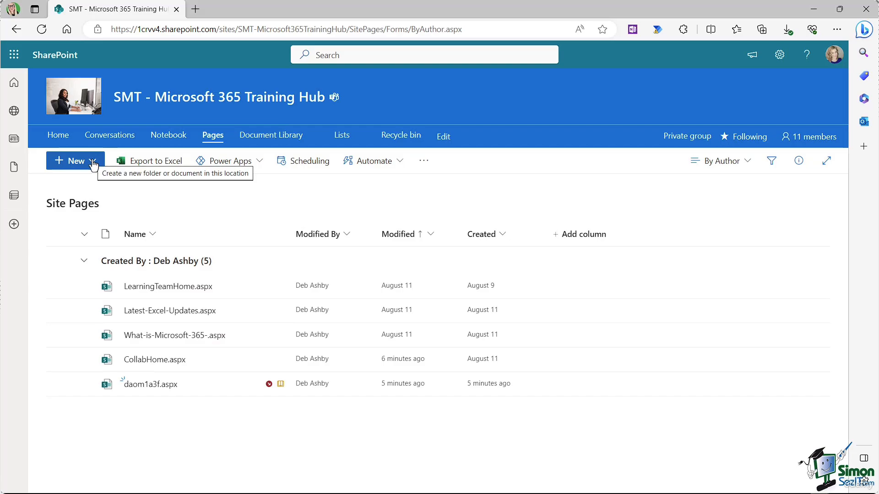
pyautogui.click(93, 162)
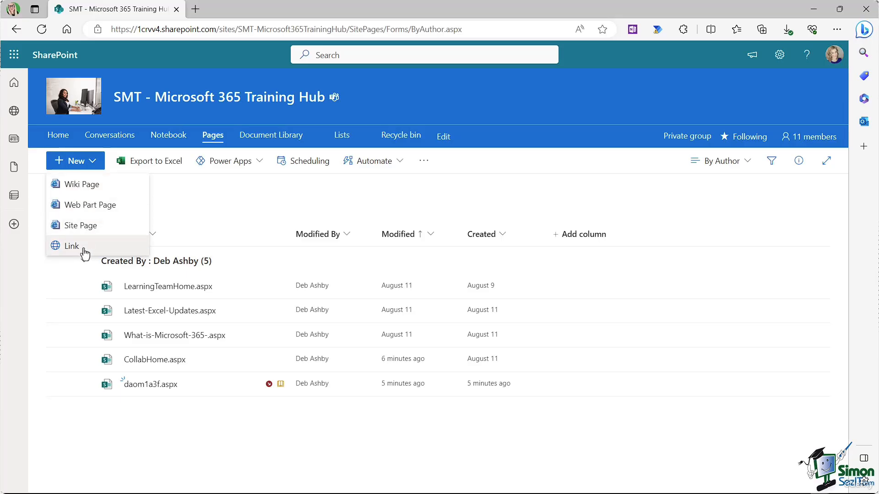
pyautogui.click(87, 208)
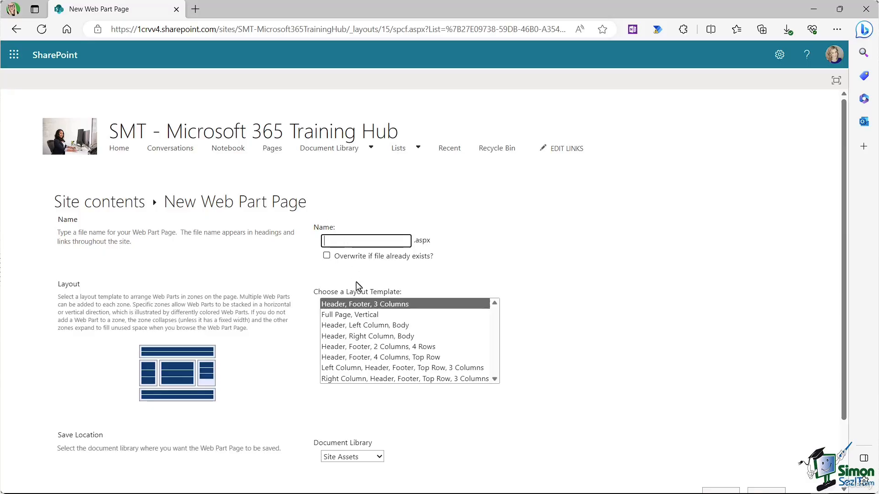
pyautogui.click(361, 314)
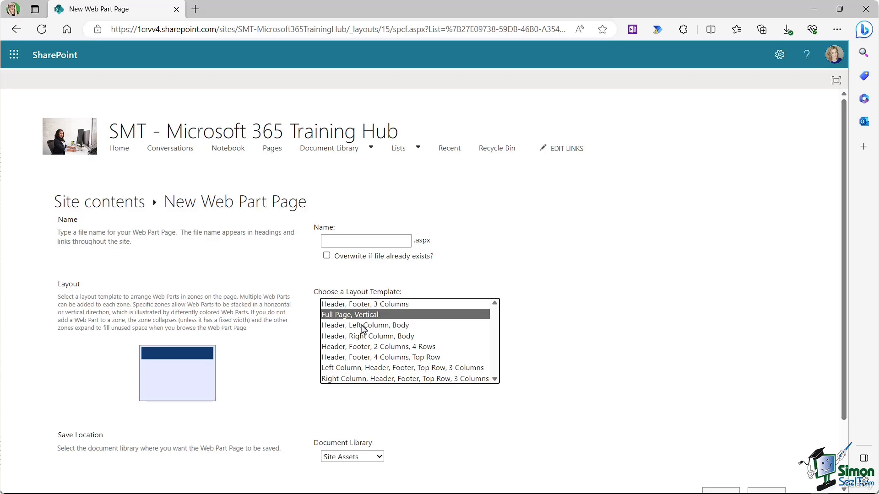
pyautogui.click(362, 326)
pyautogui.click(362, 336)
pyautogui.click(362, 346)
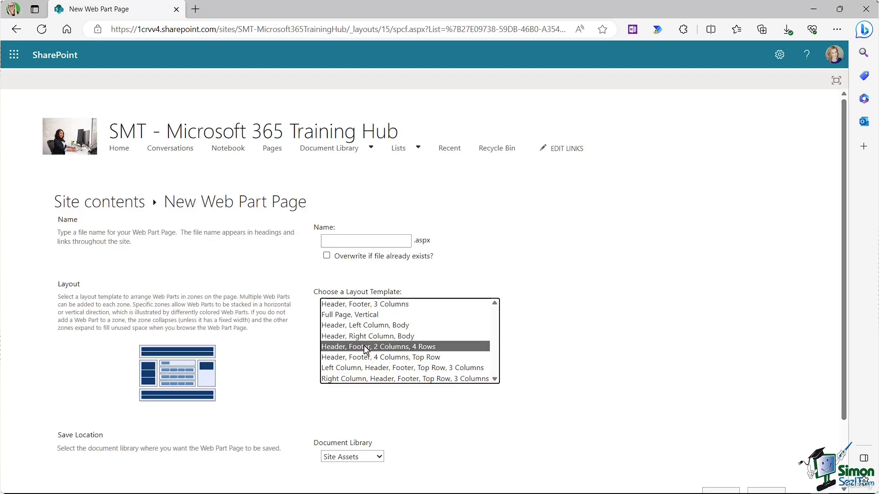
pyautogui.click(362, 357)
pyautogui.click(361, 369)
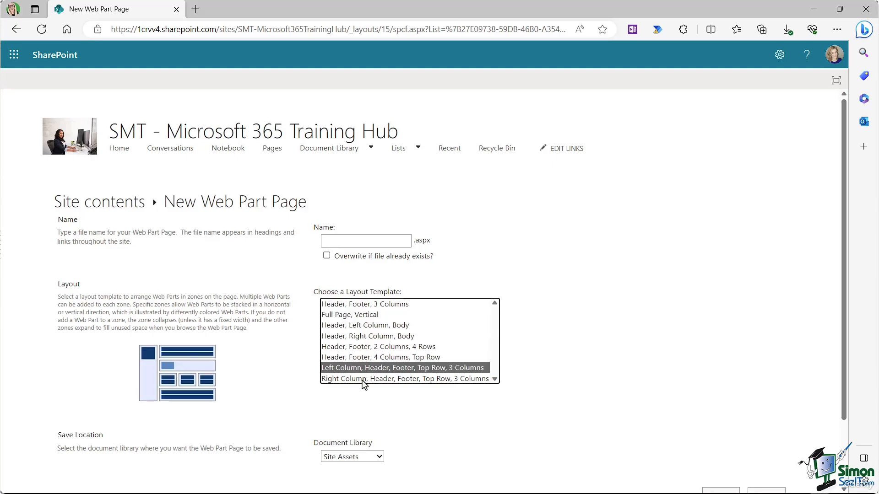
pyautogui.click(364, 380)
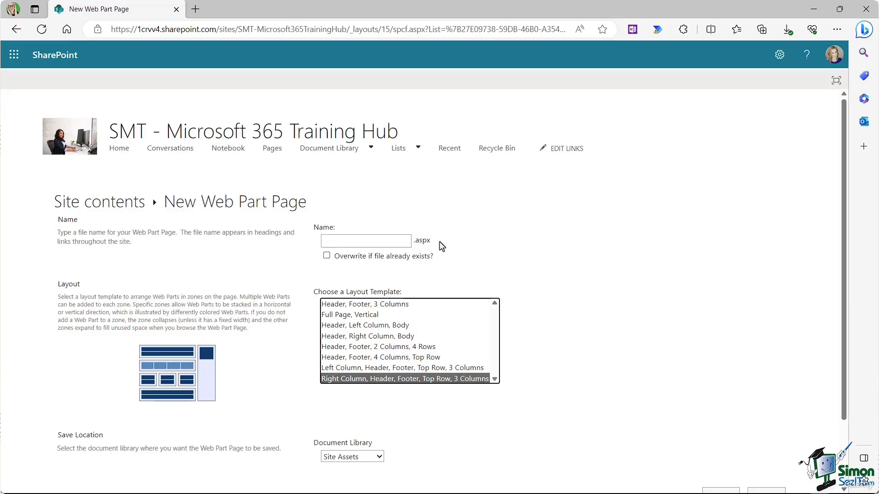
pyautogui.click(333, 240)
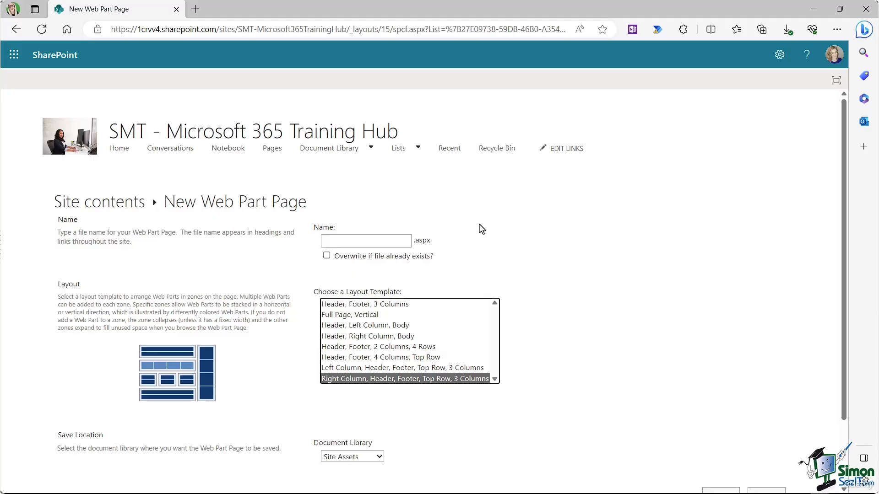
pyautogui.click(16, 30)
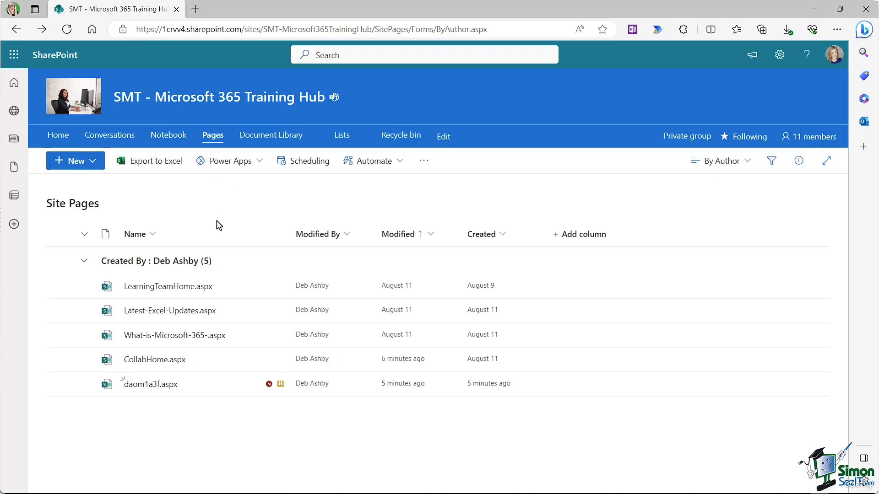
# Step: Create a new modern site page titled 'Live Training'
pyautogui.click(93, 162)
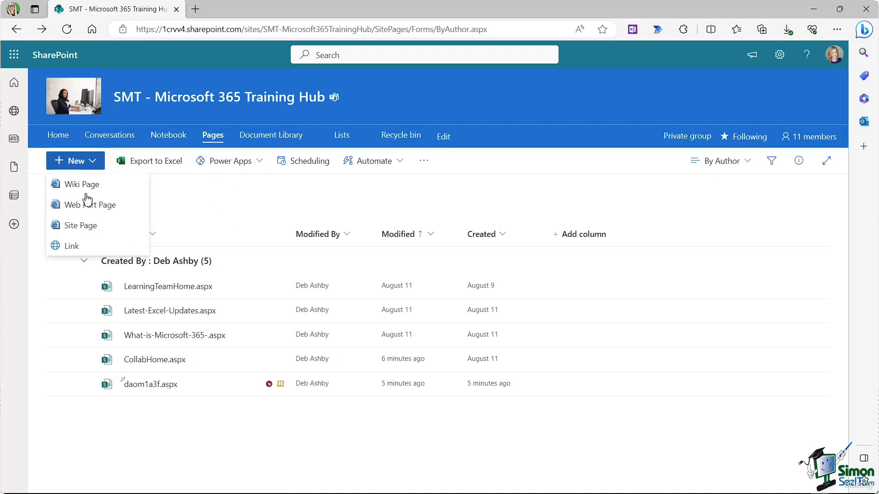
pyautogui.click(87, 232)
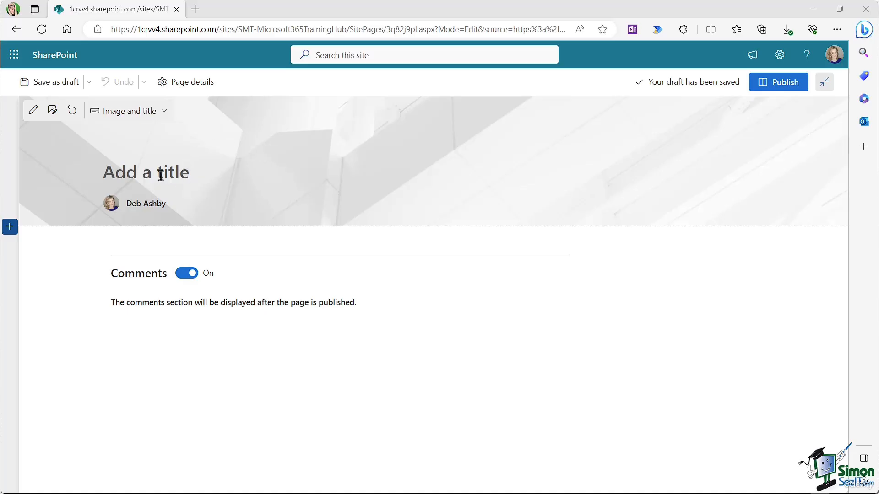
pyautogui.click(201, 181)
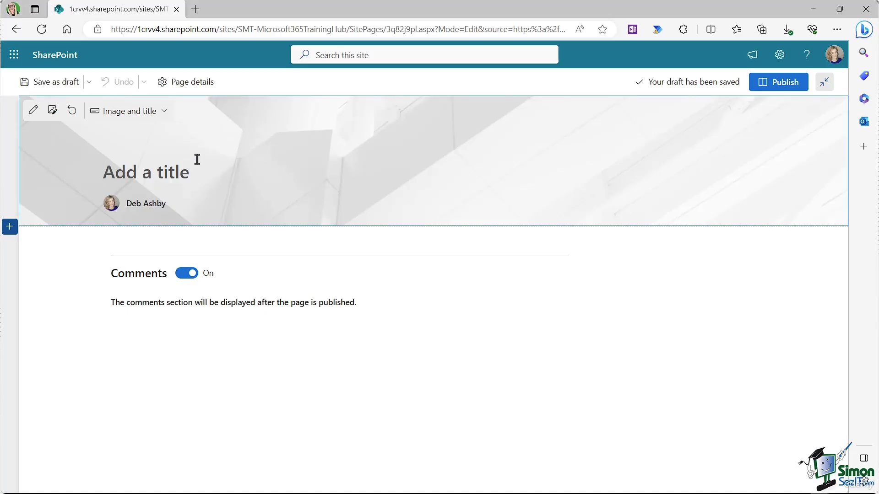
pyautogui.write('Live Train')
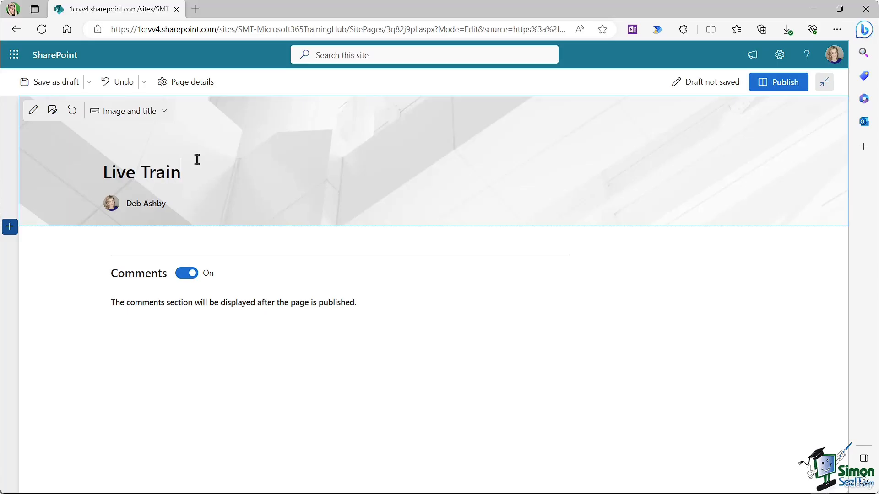
pyautogui.write('ing')
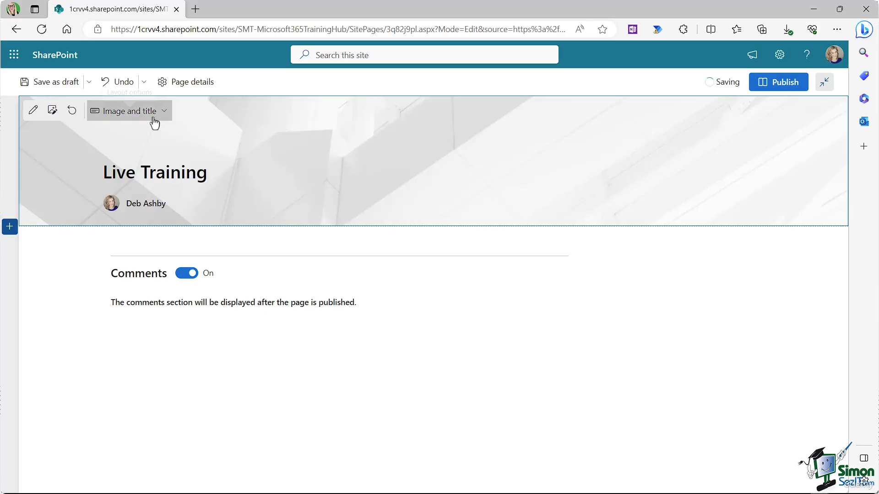
# Step: Set the title area layout to Overlap, after trying Plain and Color block
pyautogui.click(151, 112)
pyautogui.click(141, 152)
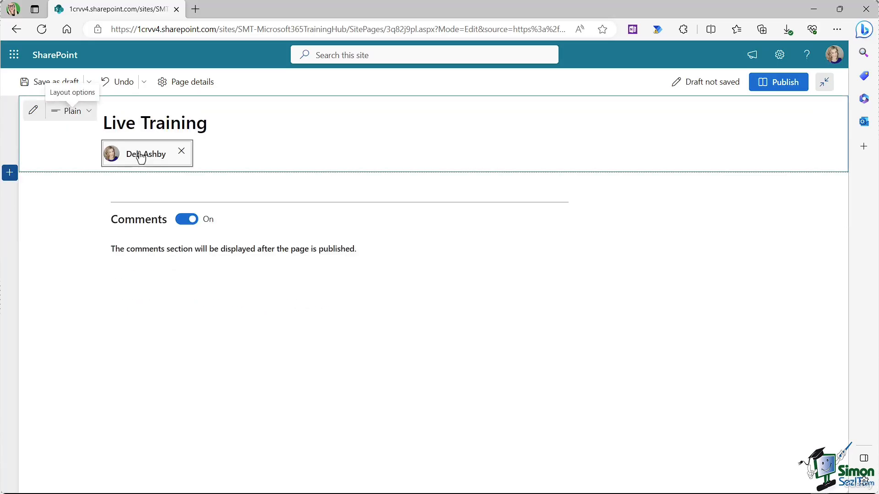
pyautogui.click(89, 115)
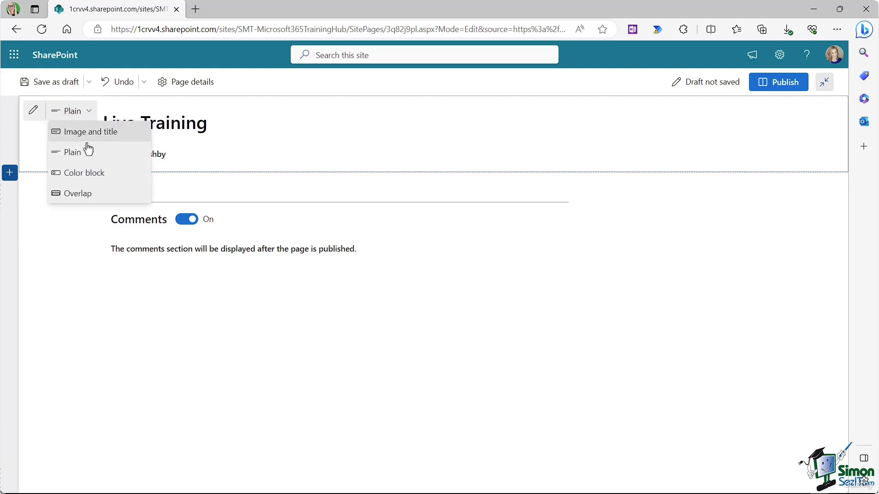
pyautogui.click(86, 172)
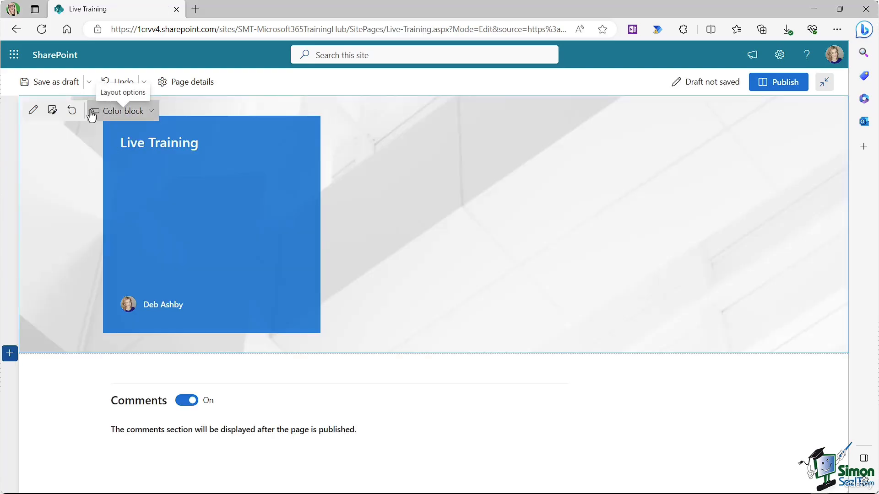
pyautogui.click(149, 111)
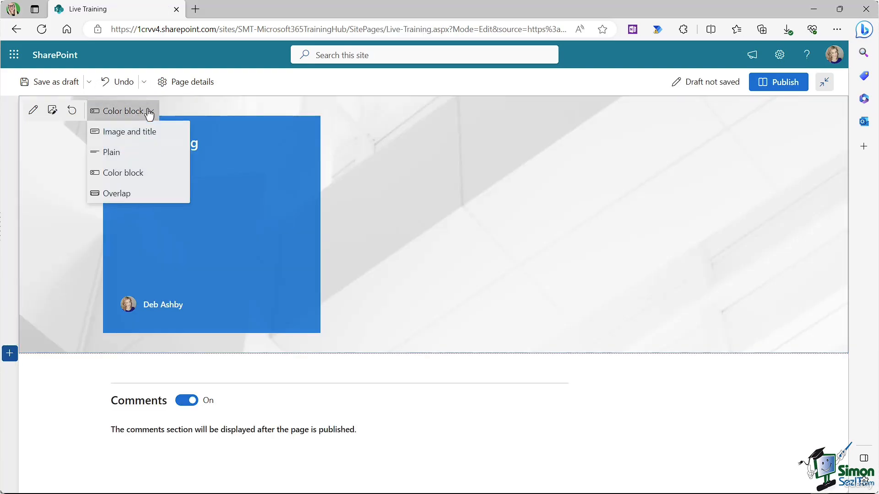
pyautogui.click(122, 194)
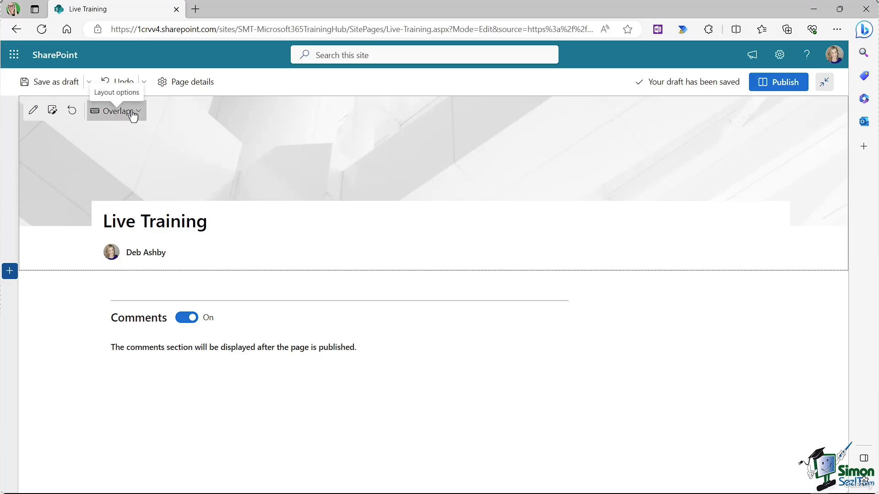
# Step: Upload live_events.jpg from the computer as the Live Training banner image
pyautogui.click(52, 112)
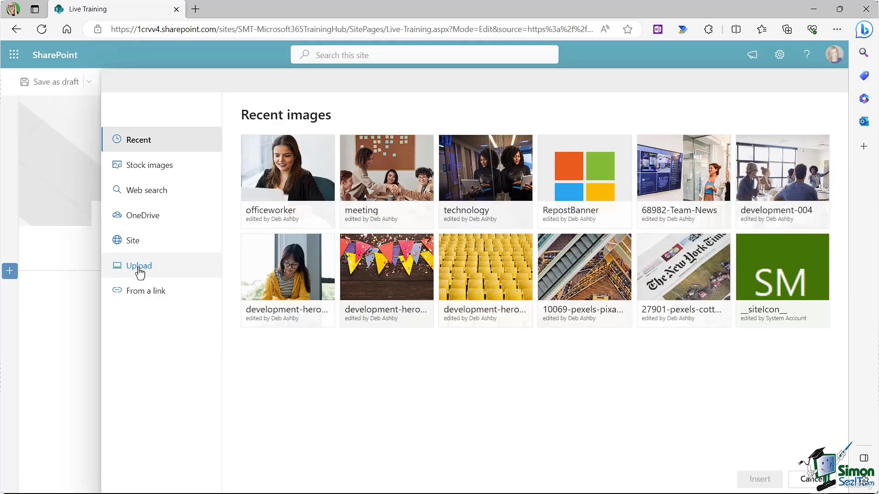
pyautogui.click(139, 266)
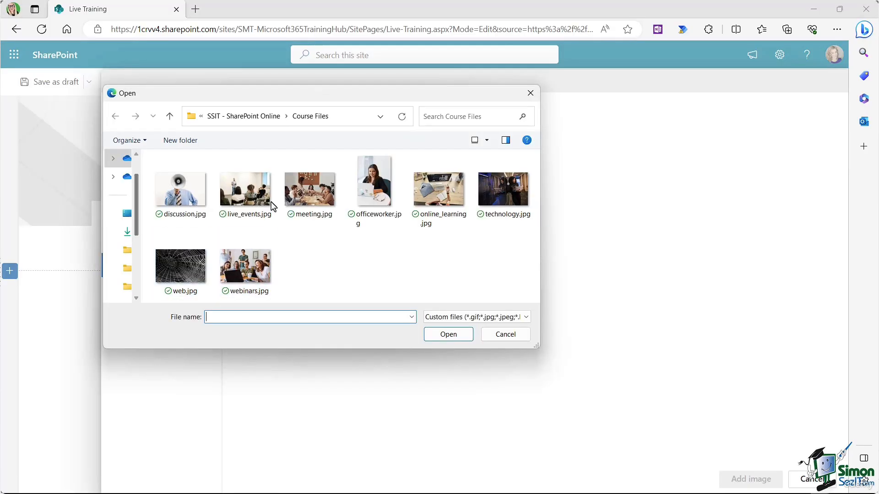
pyautogui.click(245, 190)
pyautogui.click(447, 334)
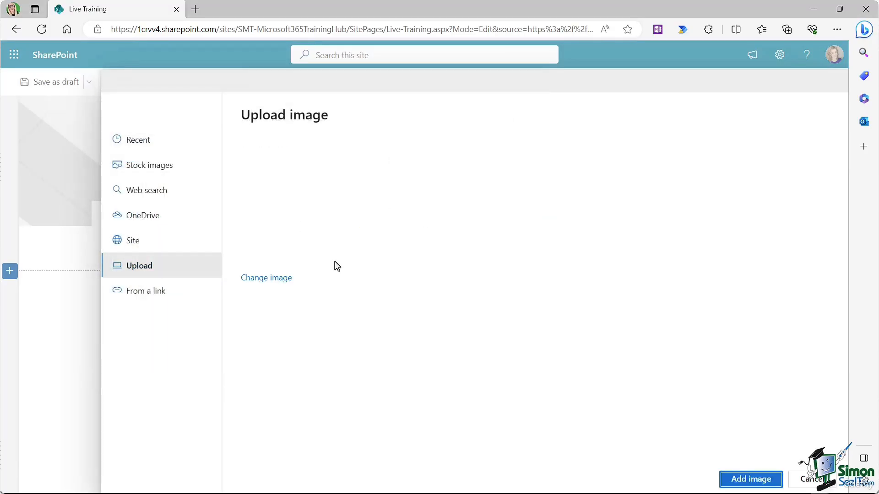
pyautogui.click(752, 481)
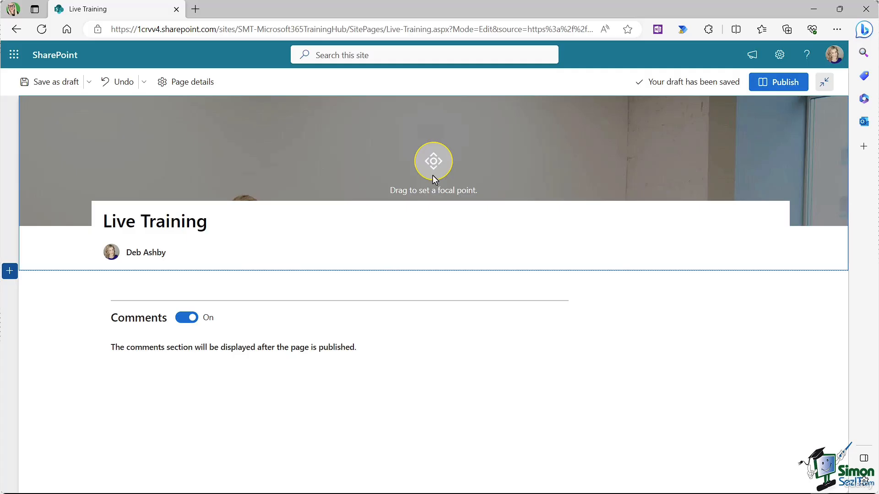
# Step: Adjust the banner's focal point, then bring up the image picker again
pyautogui.moveTo(430, 163); pyautogui.dragTo(422, 109)
pyautogui.click(426, 159)
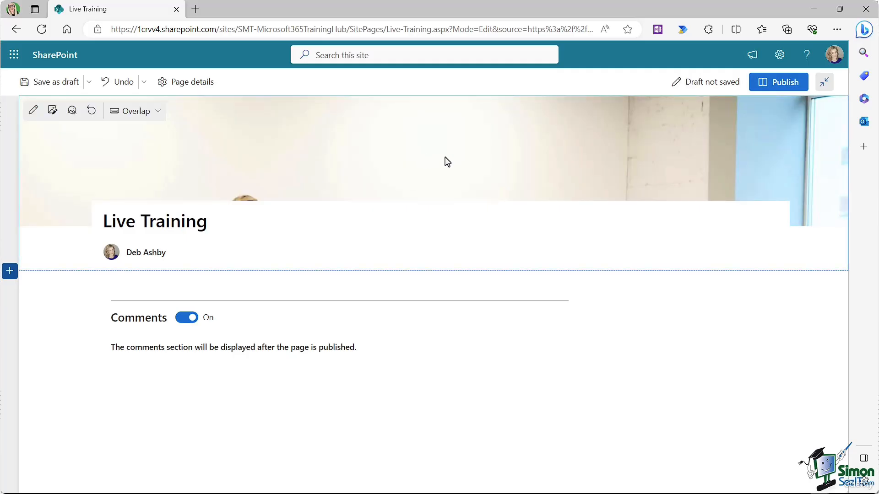
pyautogui.click(59, 114)
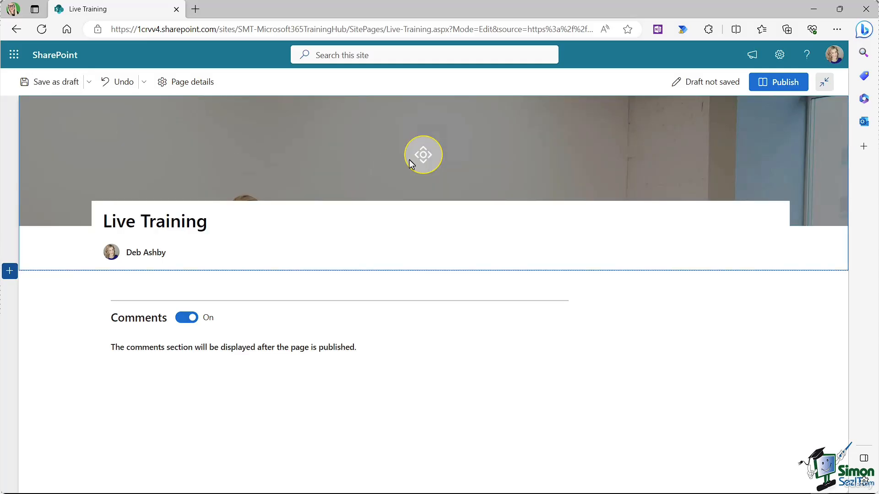
pyautogui.moveTo(427, 157); pyautogui.dragTo(270, 155)
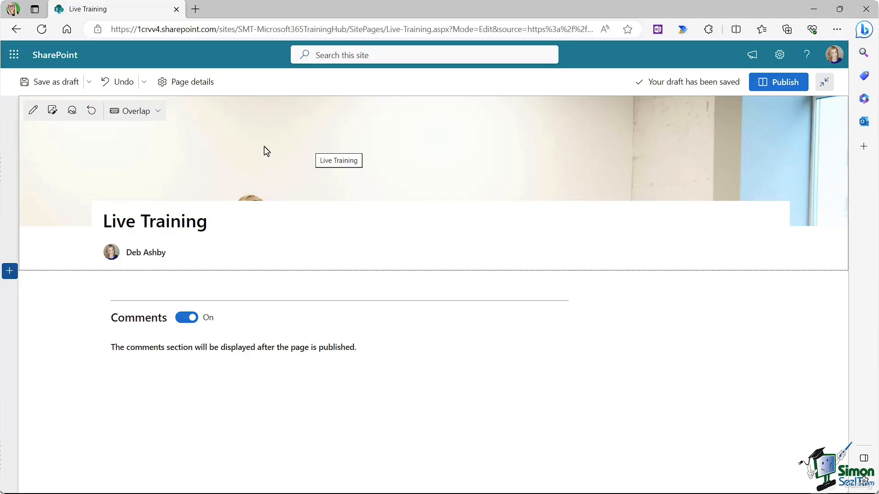
pyautogui.click(52, 111)
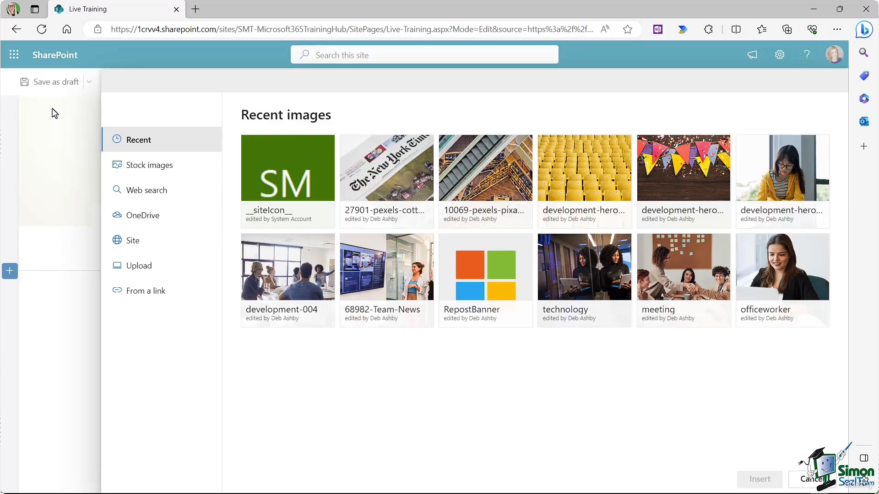
# Step: Upload pattern1.jpg from Downloads and add it as the banner image
pyautogui.click(148, 273)
pyautogui.click(185, 197)
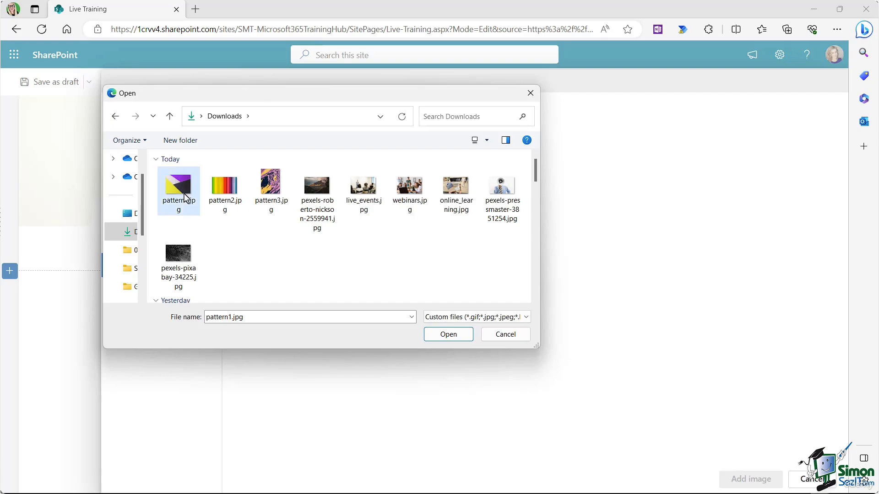
pyautogui.click(443, 336)
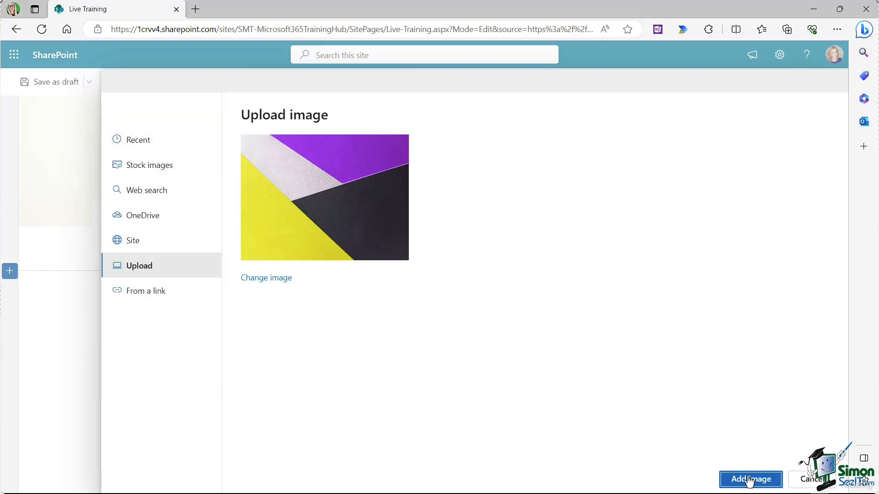
pyautogui.click(750, 480)
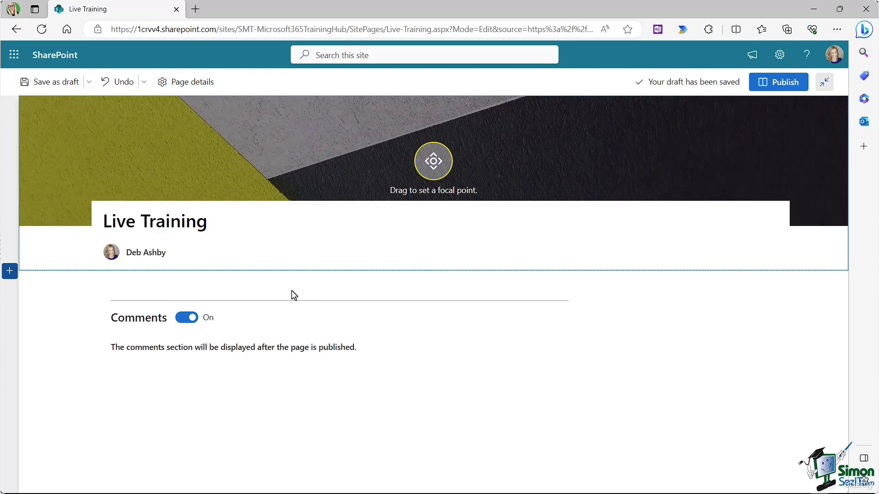
# Step: Turn page comments off, then insert a One column image and text section and undo it
pyautogui.click(181, 319)
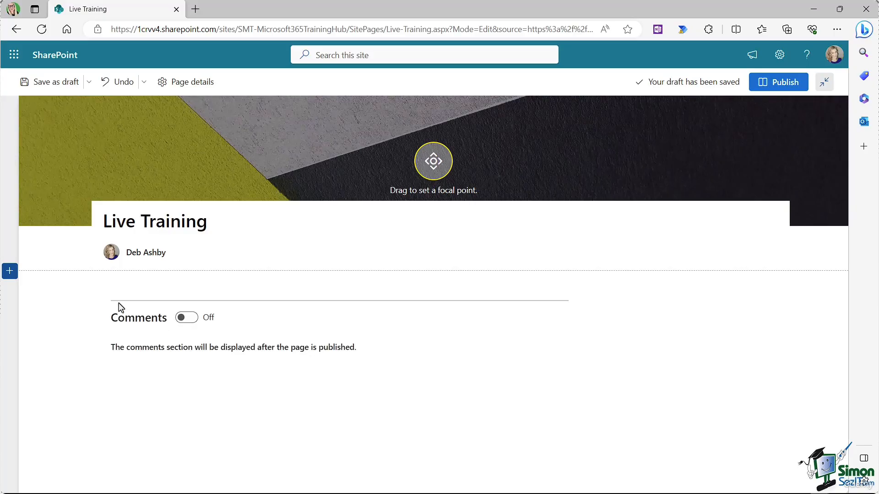
pyautogui.click(9, 272)
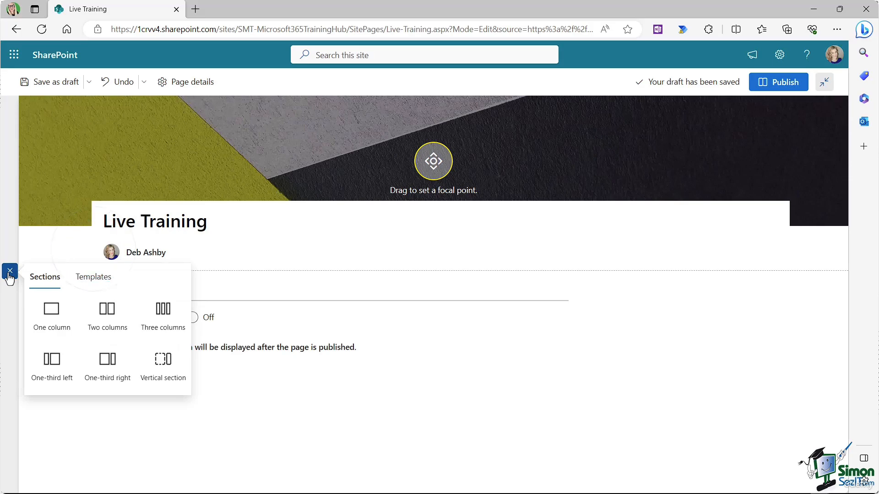
pyautogui.click(94, 279)
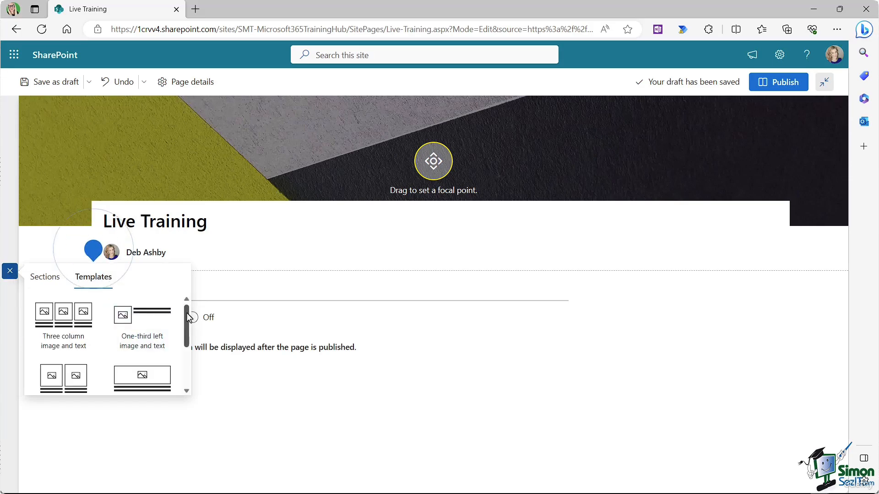
pyautogui.scroll(-1, 189, 330)
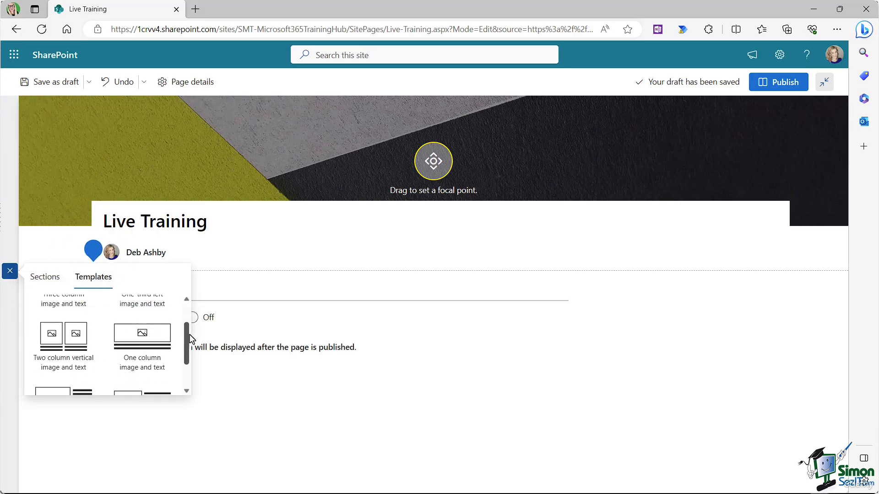
pyautogui.click(142, 340)
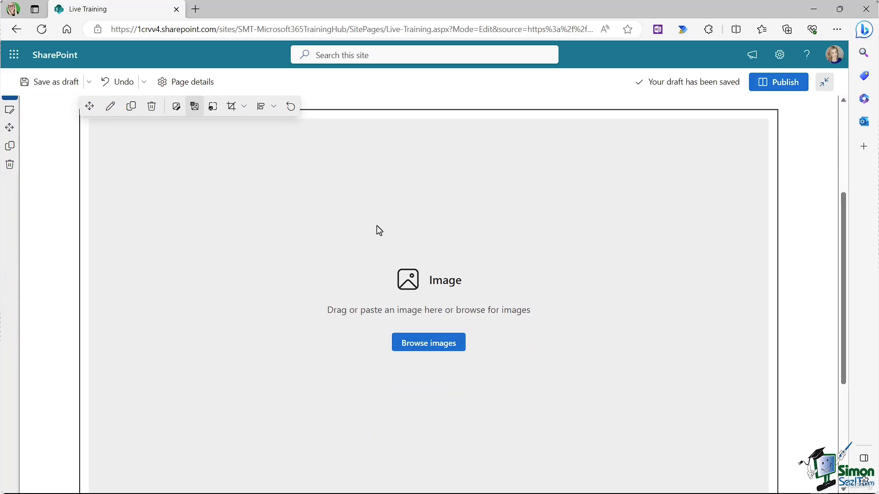
pyautogui.scroll(1, 384, 233)
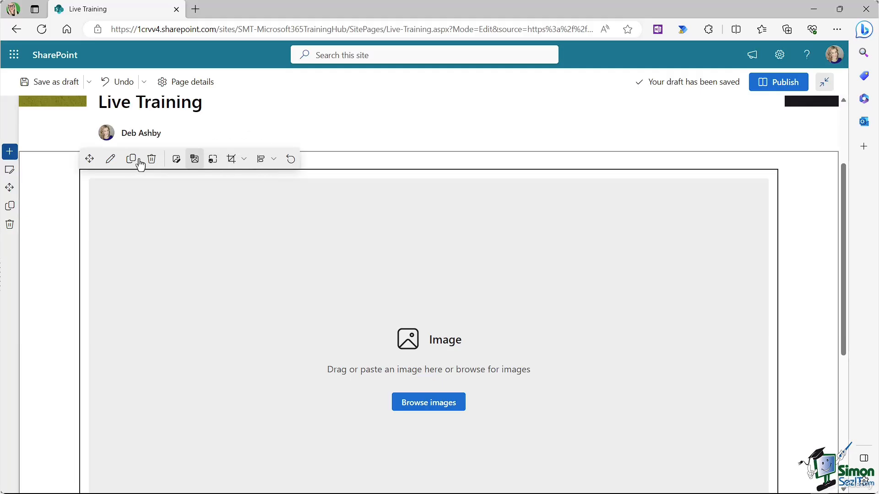
pyautogui.click(122, 86)
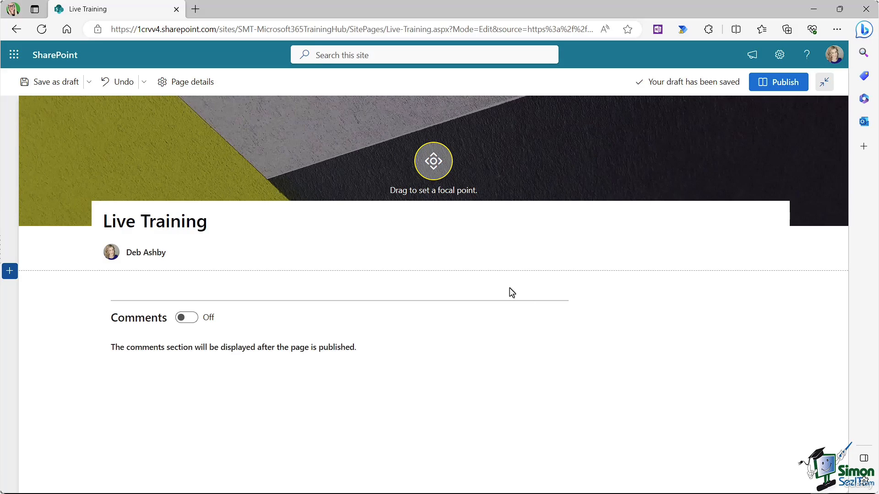
pyautogui.moveTo(432, 279)
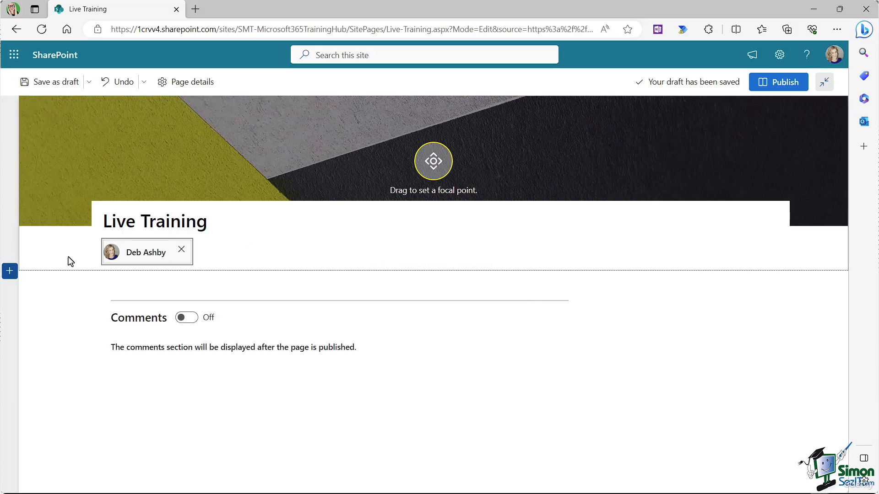
pyautogui.click(9, 271)
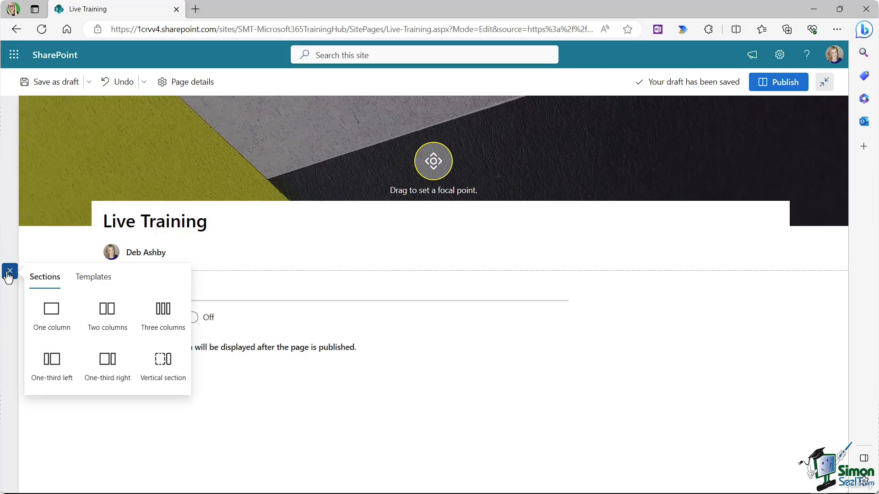
pyautogui.click(405, 247)
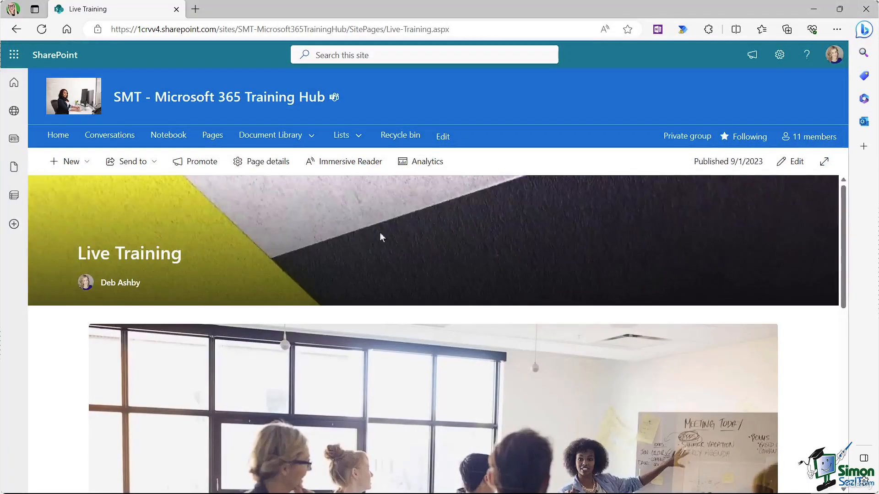
# Step: Scroll through the published Live Training page, then return to the Pages library
pyautogui.scroll(-6, 435, 213)
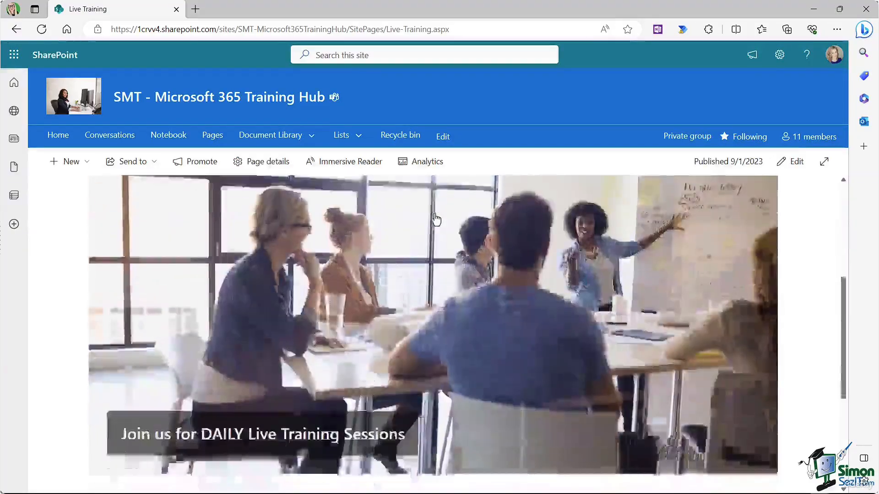
pyautogui.scroll(-5, 435, 219)
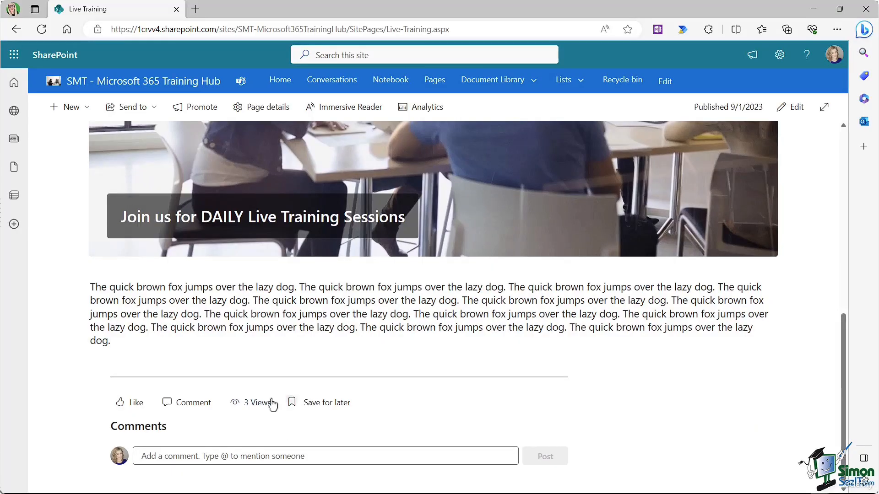
pyautogui.scroll(10, 437, 336)
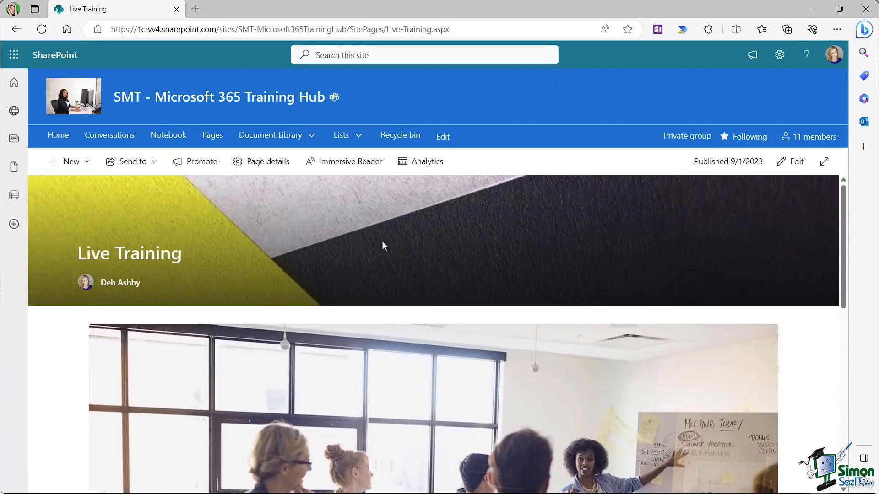
pyautogui.click(214, 137)
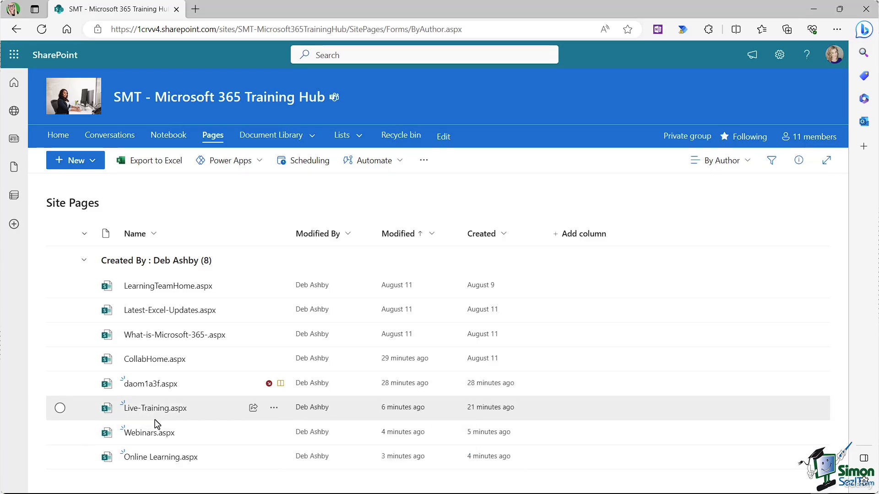
# Step: Open the Live-Training.aspx actions menu and close it without choosing anything
pyautogui.moveTo(148, 413)
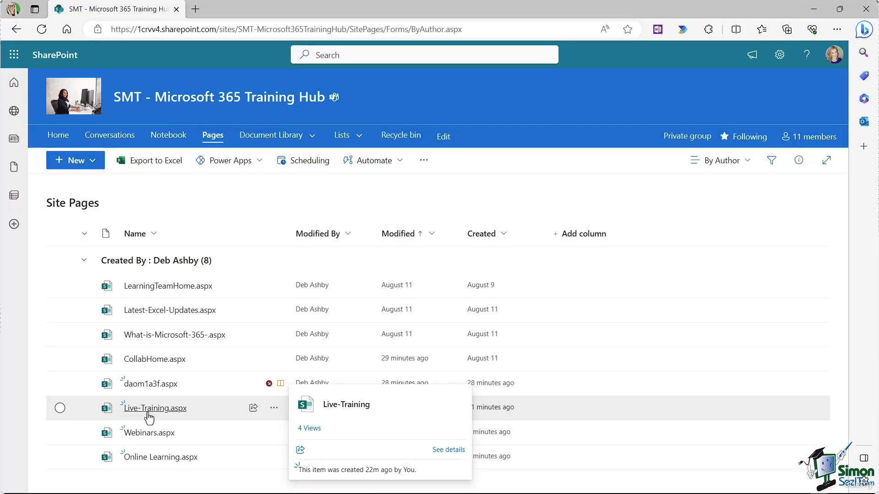
pyautogui.click(274, 408)
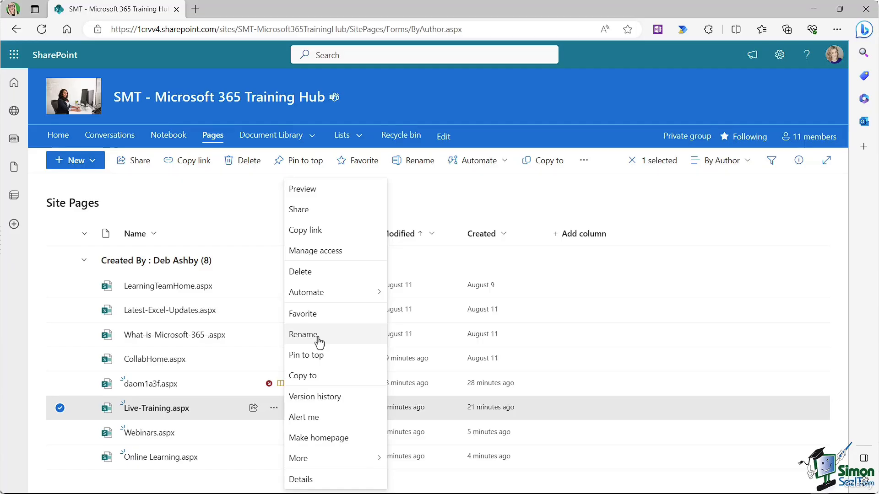
pyautogui.click(187, 195)
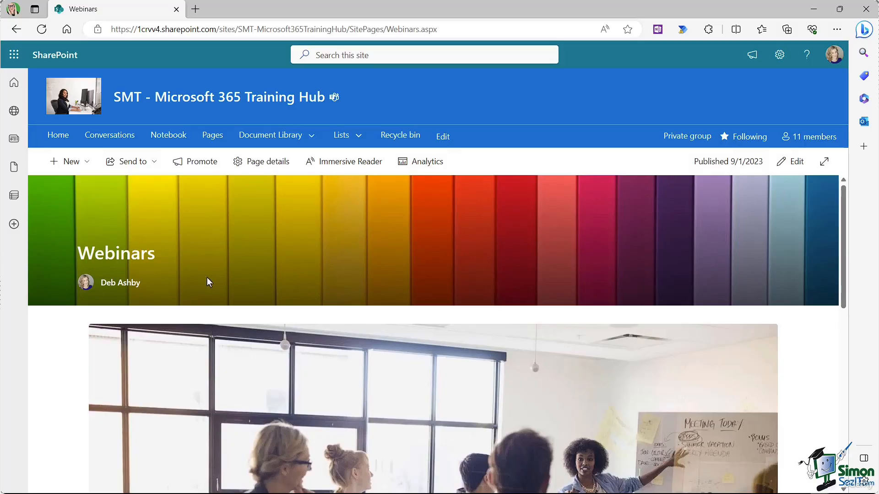
# Step: Review the Webinars page, view Online Learning.aspx, and come back to Site Pages
pyautogui.scroll(-3, 340, 248)
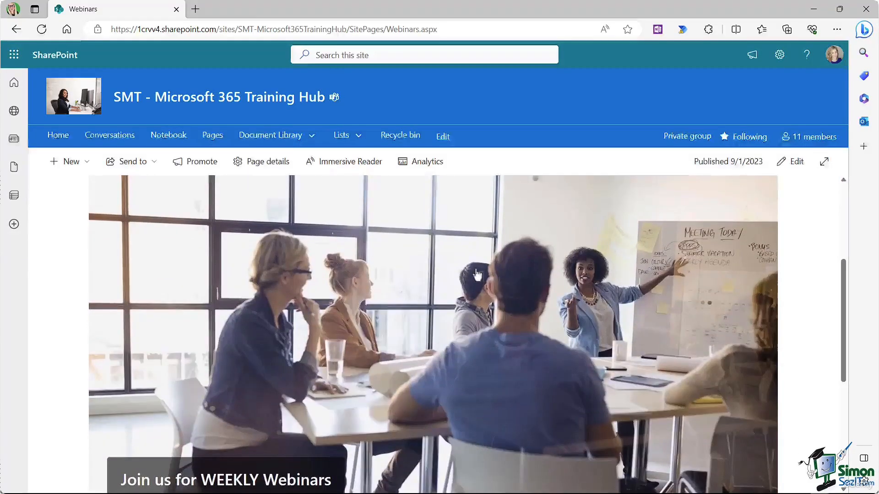
pyautogui.scroll(-5, 393, 264)
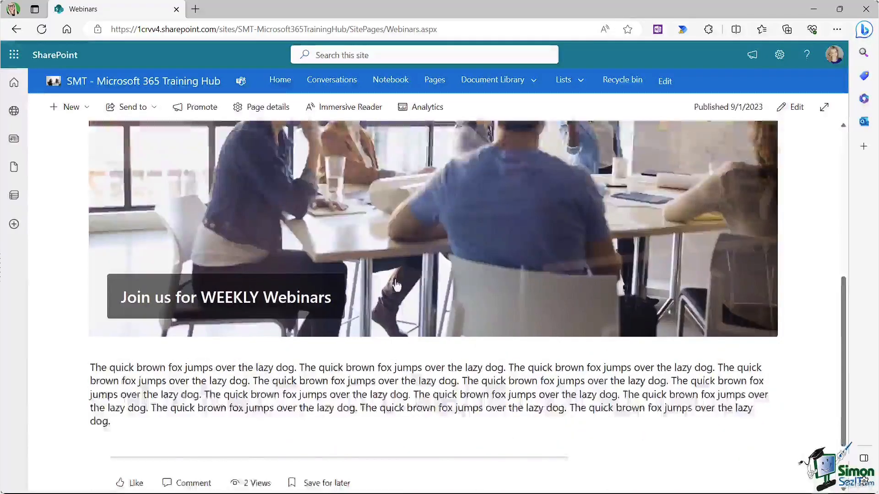
pyautogui.scroll(-2, 397, 285)
pyautogui.scroll(2, 742, 264)
pyautogui.scroll(10, 743, 263)
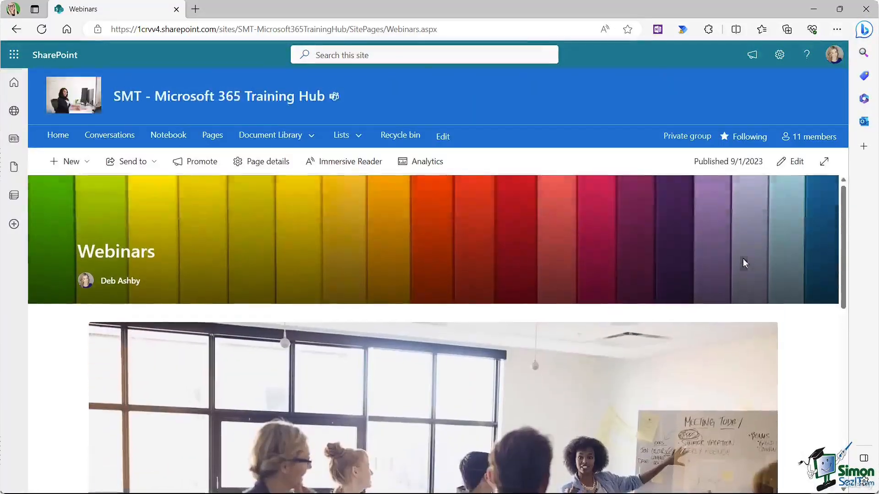
pyautogui.click(212, 137)
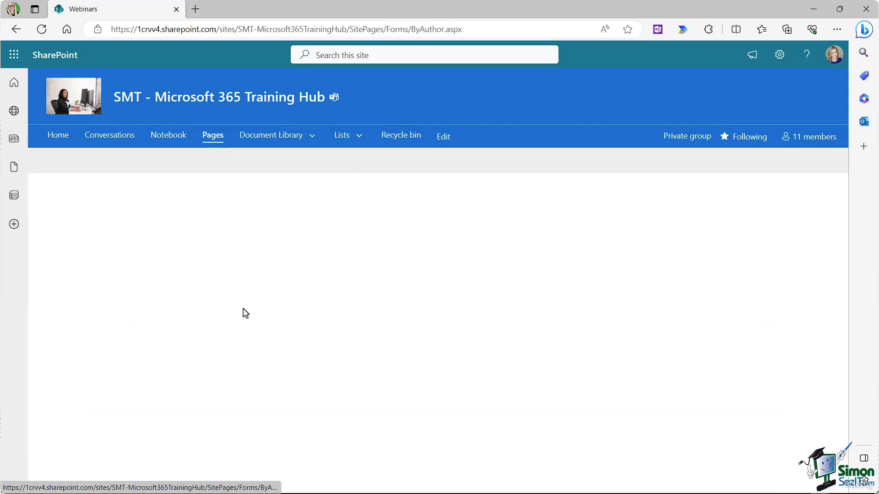
pyautogui.click(175, 463)
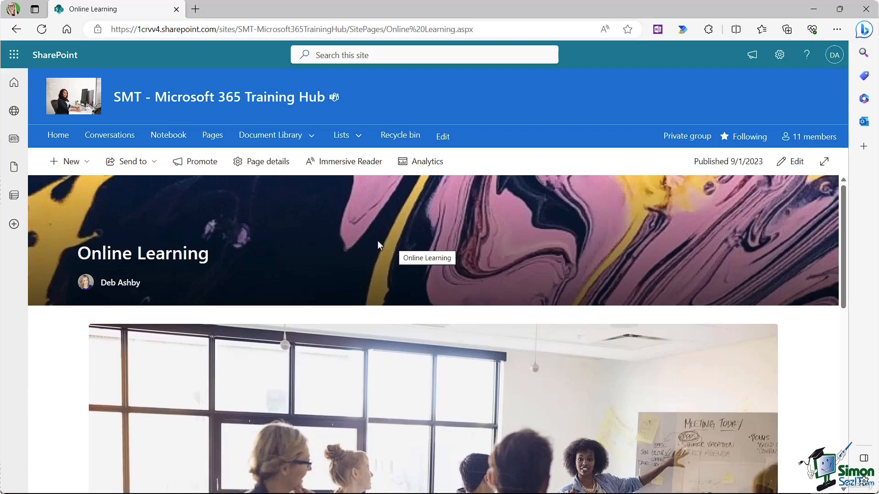
pyautogui.click(212, 138)
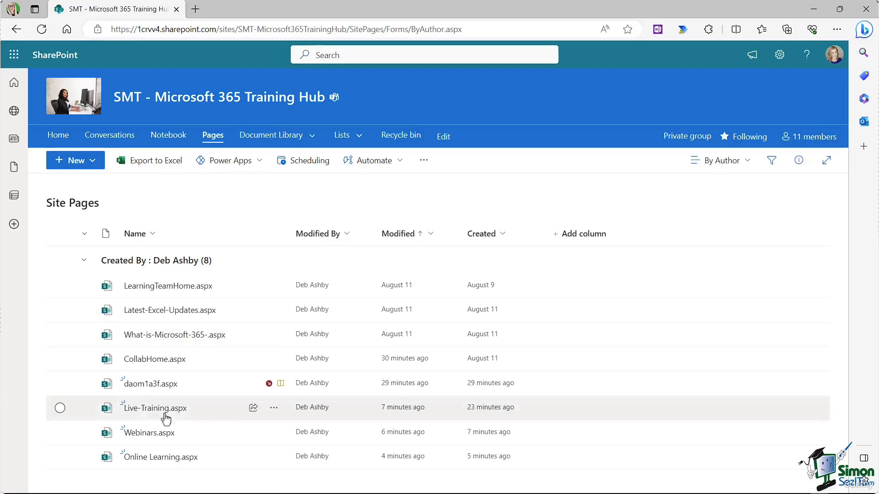
# Step: Copy the link to the Live-Training.aspx page
pyautogui.click(274, 411)
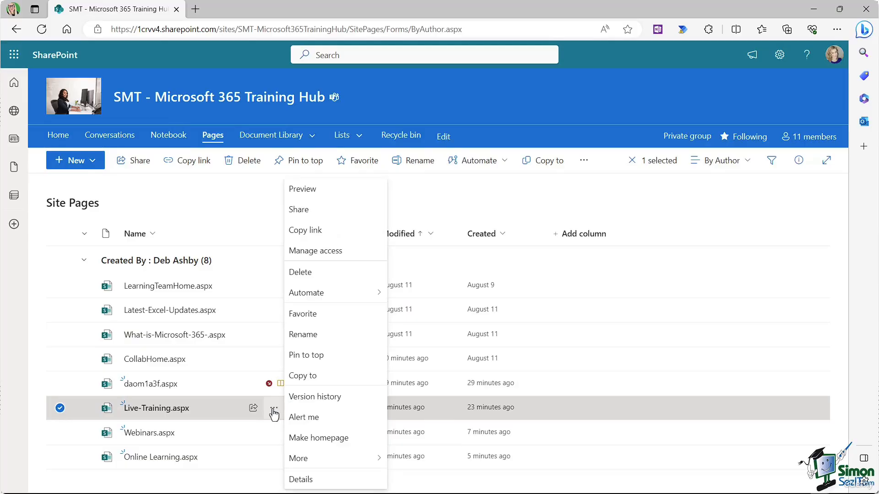
pyautogui.click(326, 230)
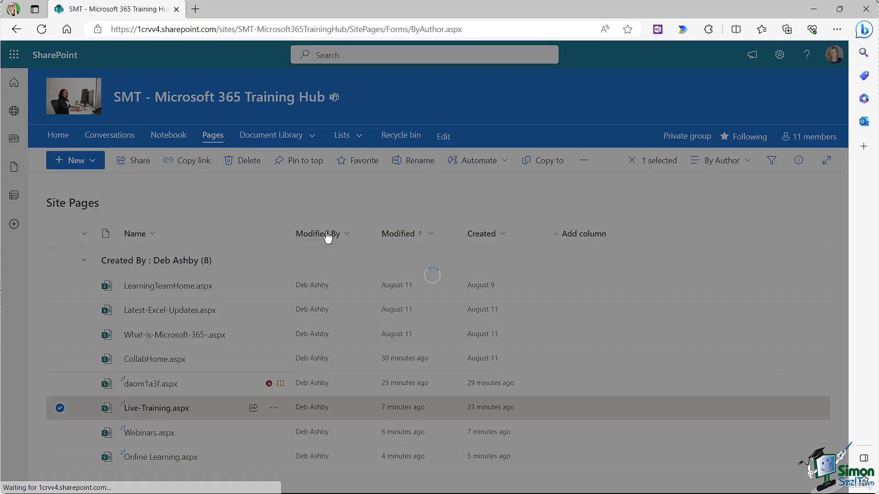
pyautogui.click(527, 273)
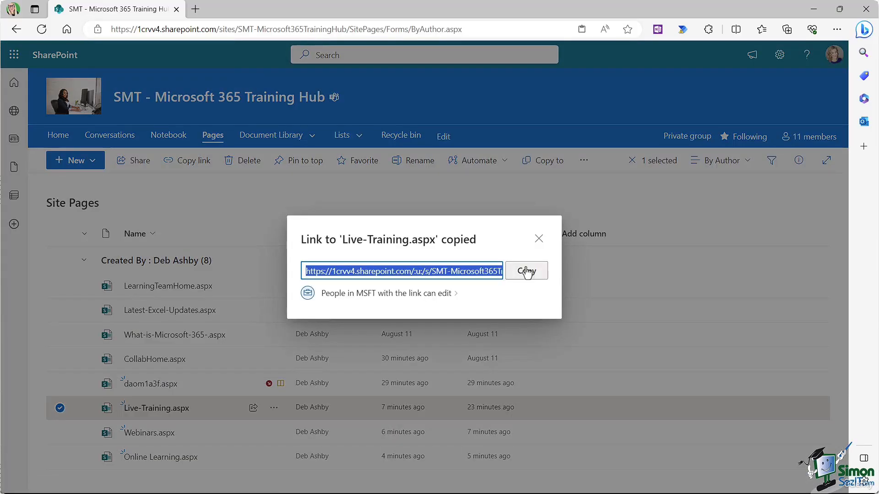
pyautogui.click(539, 239)
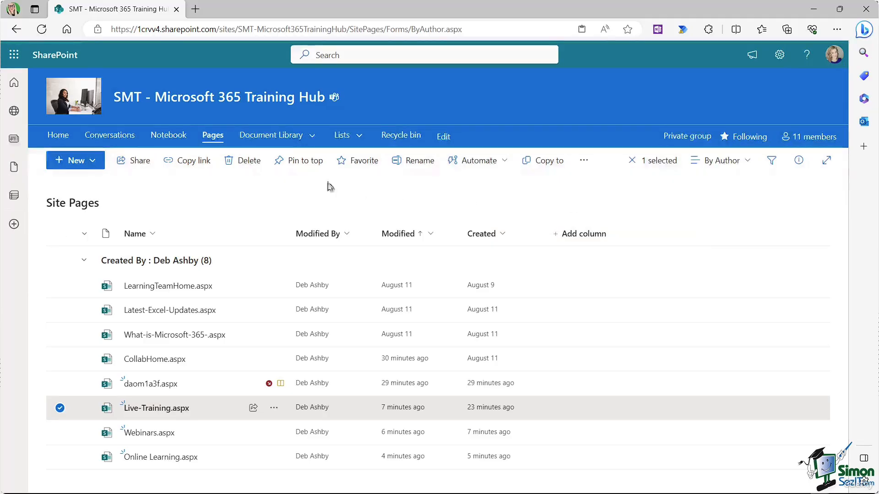
# Step: Add a 'Live Training' navigation link with the copied address, opening in a new tab
pyautogui.click(442, 137)
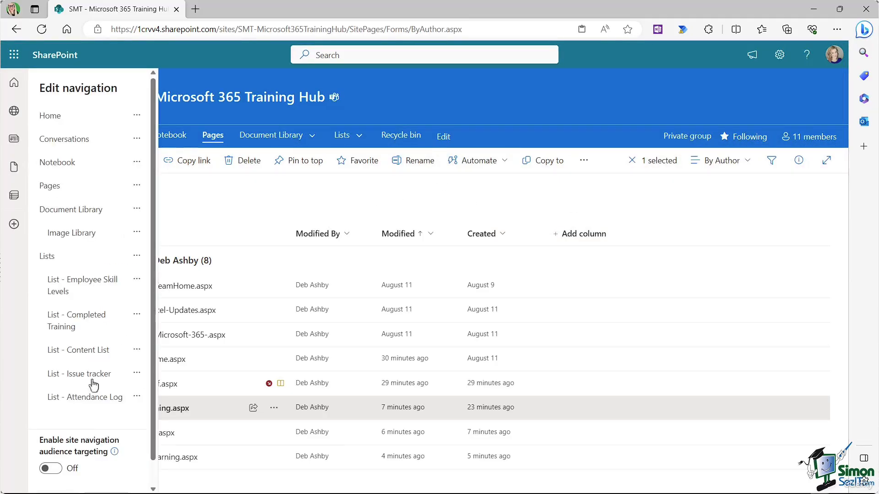
pyautogui.click(92, 409)
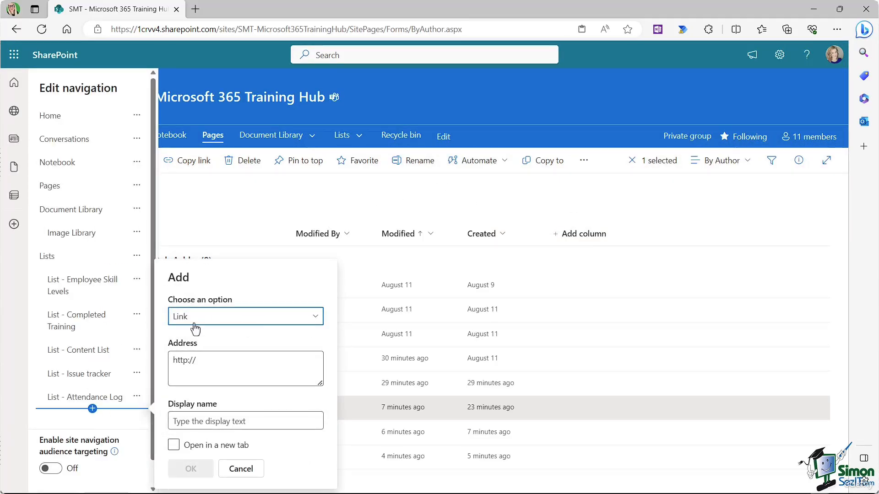
pyautogui.click(201, 361)
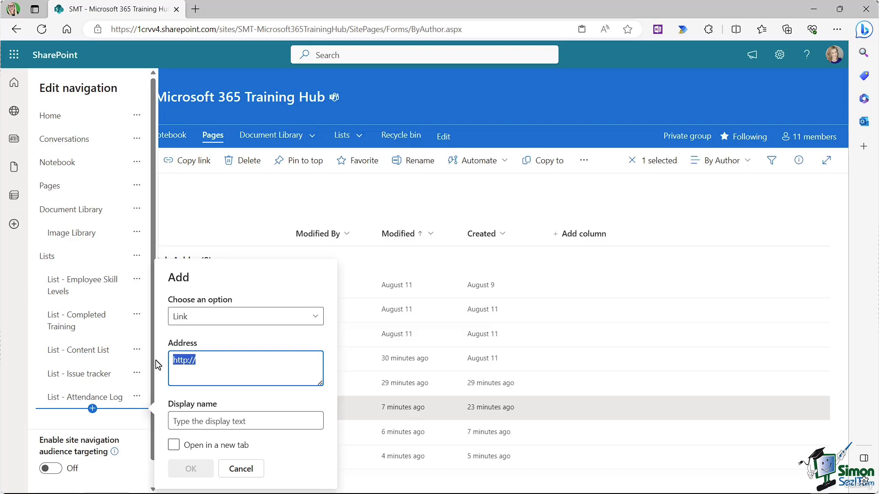
pyautogui.hotkey('ctrl', 'v')
pyautogui.click(258, 423)
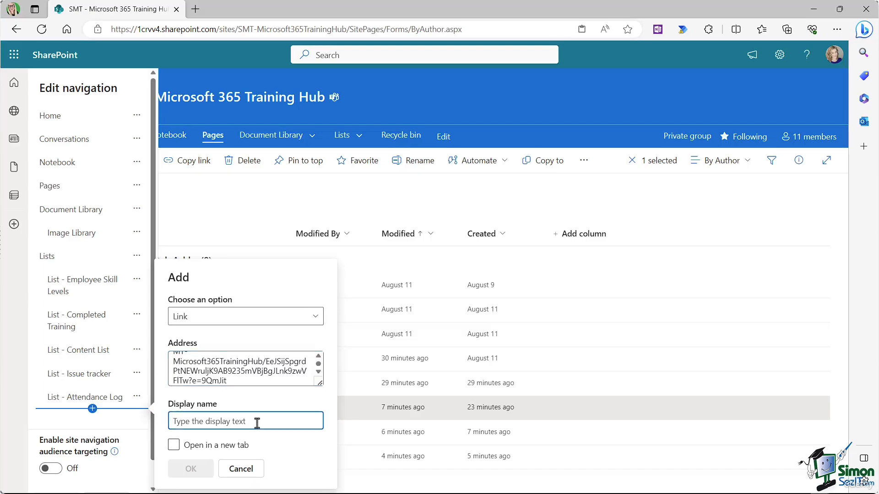
pyautogui.write('iv')
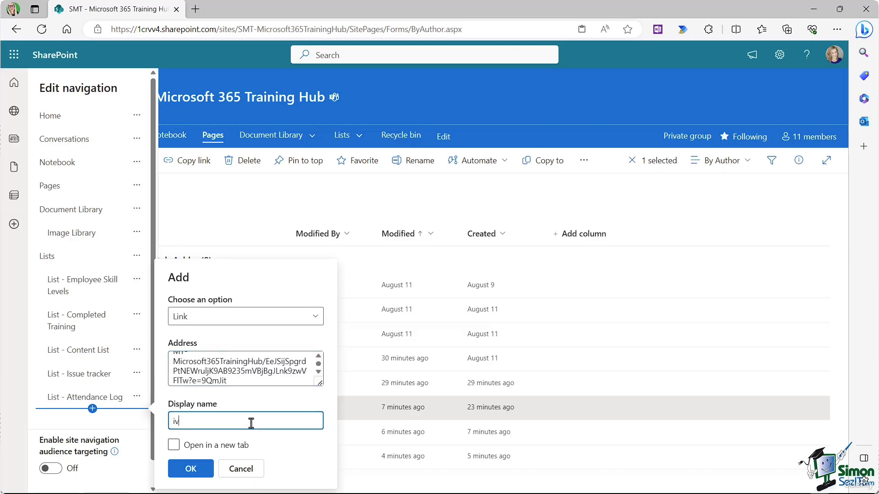
pyautogui.press('BackSpace')
pyautogui.press('BackSpace')
pyautogui.write('Live Training')
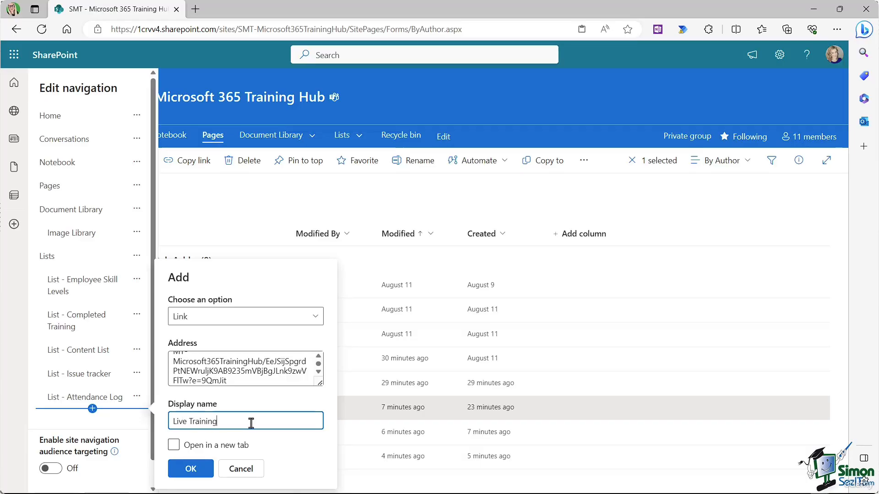
pyautogui.click(175, 445)
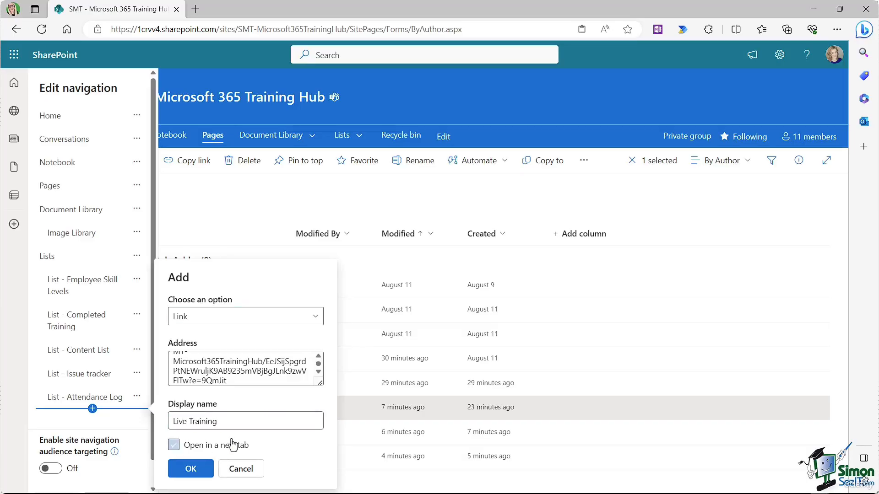
pyautogui.click(190, 469)
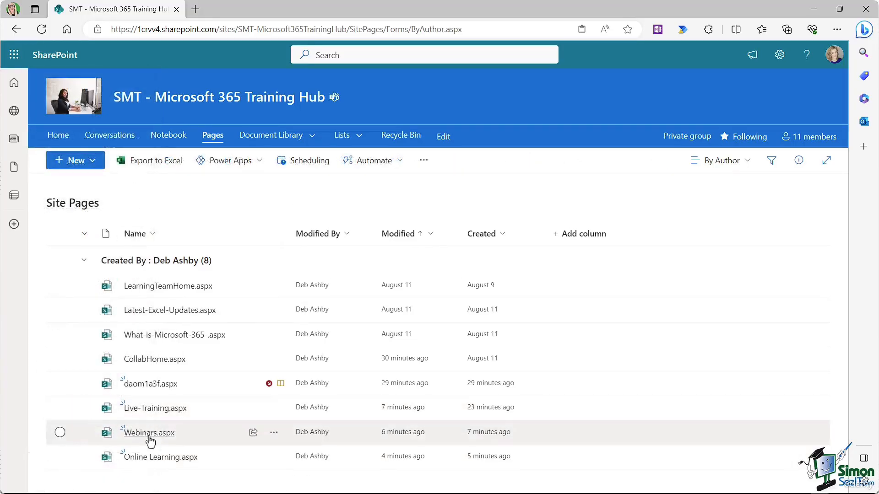
# Step: Move the Live Training, Webinars and Online Learning links up directly below Pages
pyautogui.moveTo(170, 441)
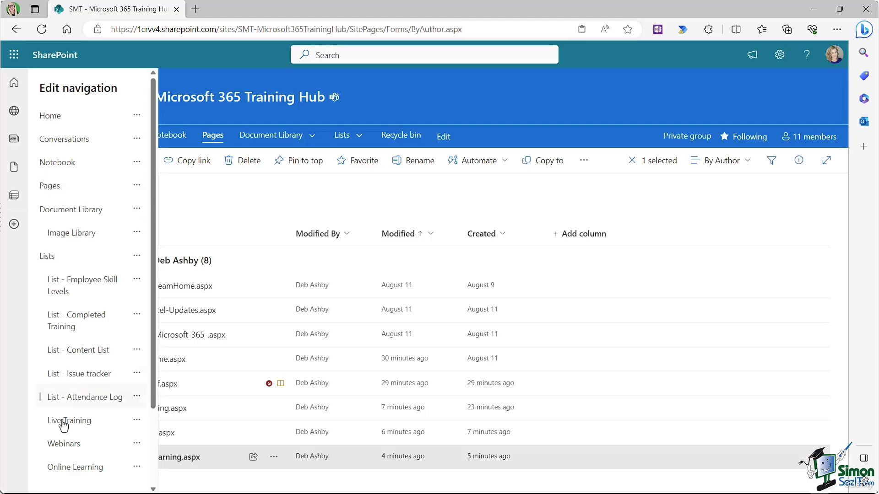
pyautogui.moveTo(40, 427); pyautogui.dragTo(34, 209)
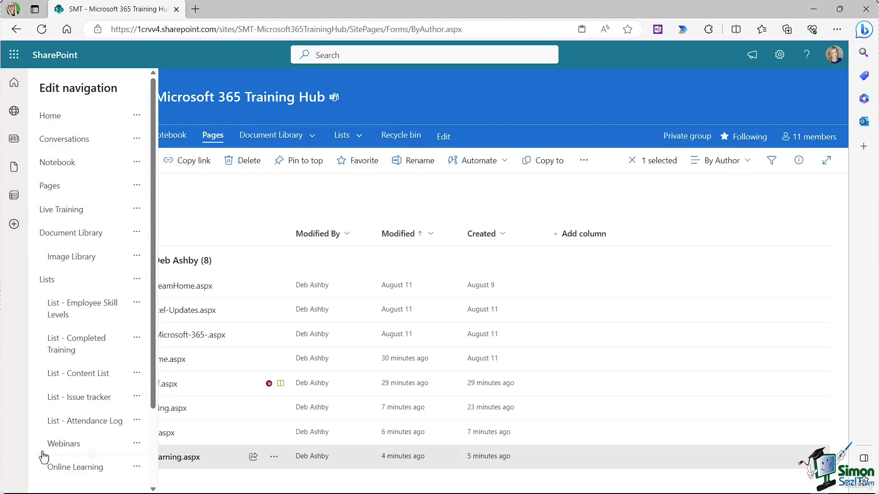
pyautogui.moveTo(40, 443); pyautogui.dragTo(32, 225)
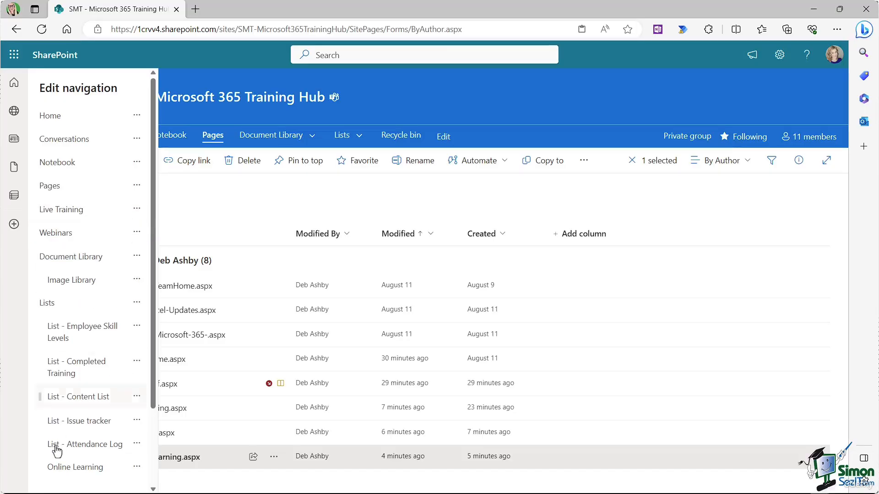
pyautogui.moveTo(40, 467); pyautogui.dragTo(33, 248)
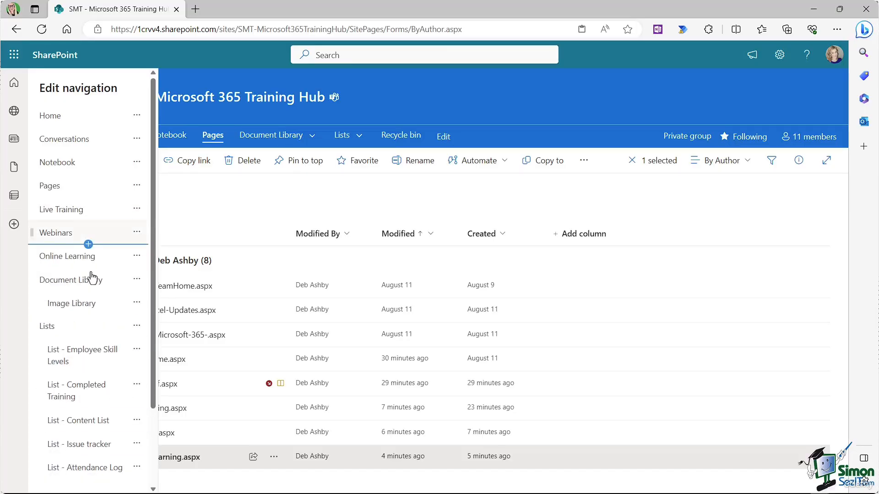
# Step: Make all three links sub links of Pages and save the navigation
pyautogui.click(137, 208)
pyautogui.click(160, 295)
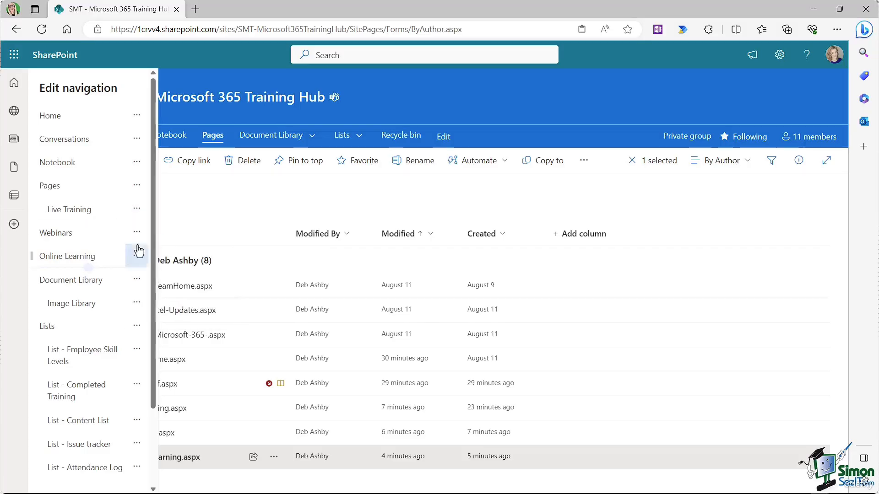
pyautogui.click(136, 232)
pyautogui.click(160, 316)
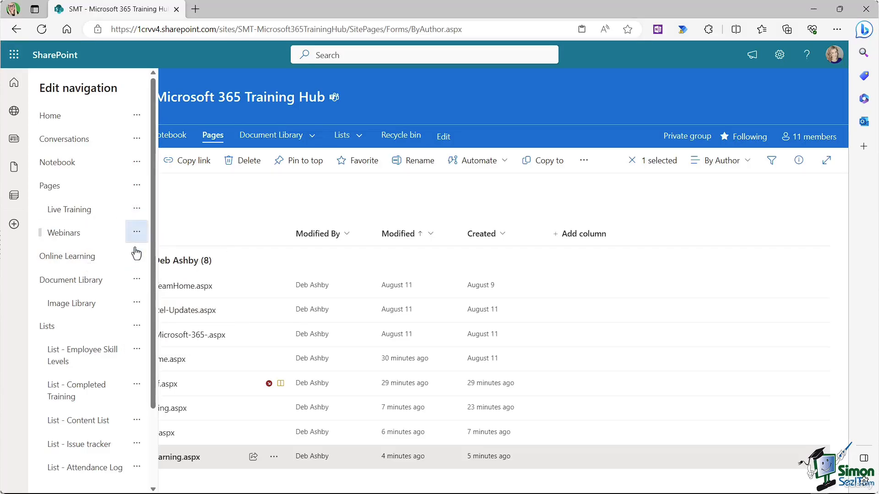
pyautogui.click(136, 255)
pyautogui.click(170, 343)
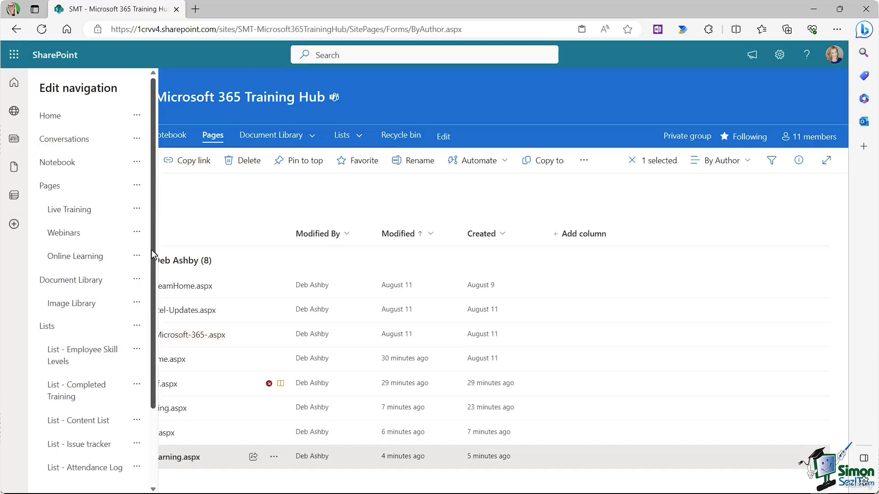
pyautogui.scroll(-3, 138, 367)
pyautogui.click(57, 475)
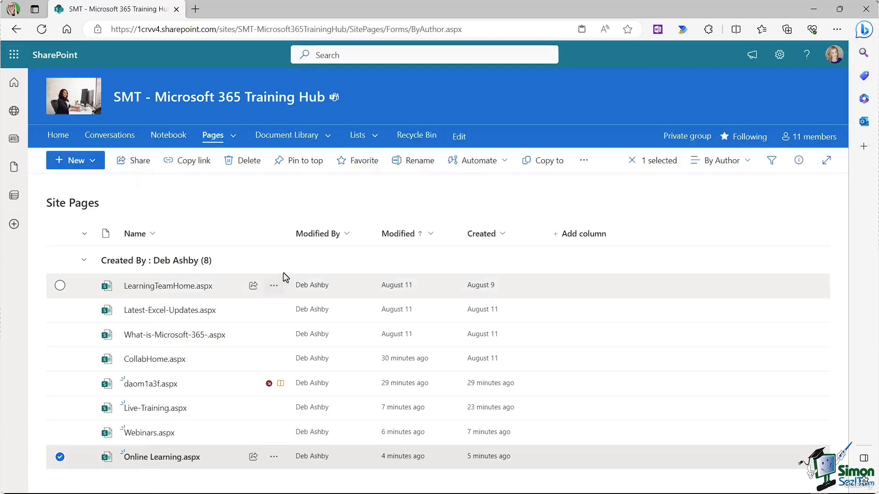
# Step: Look over the Live Training page from the Pages list, then close its tab
pyautogui.click(234, 135)
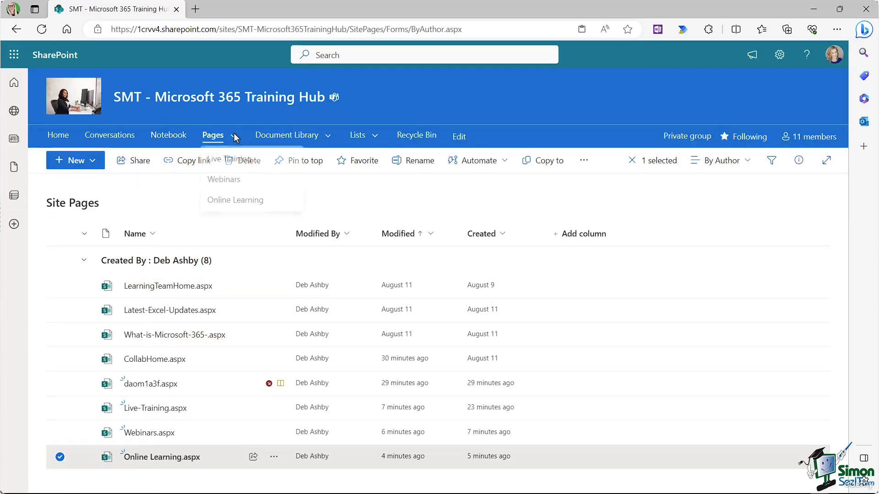
pyautogui.click(231, 167)
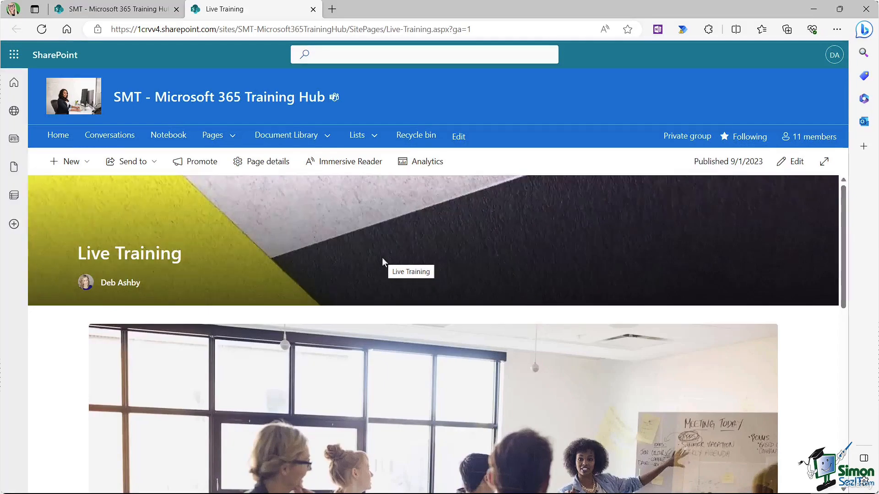
pyautogui.scroll(-5, 382, 259)
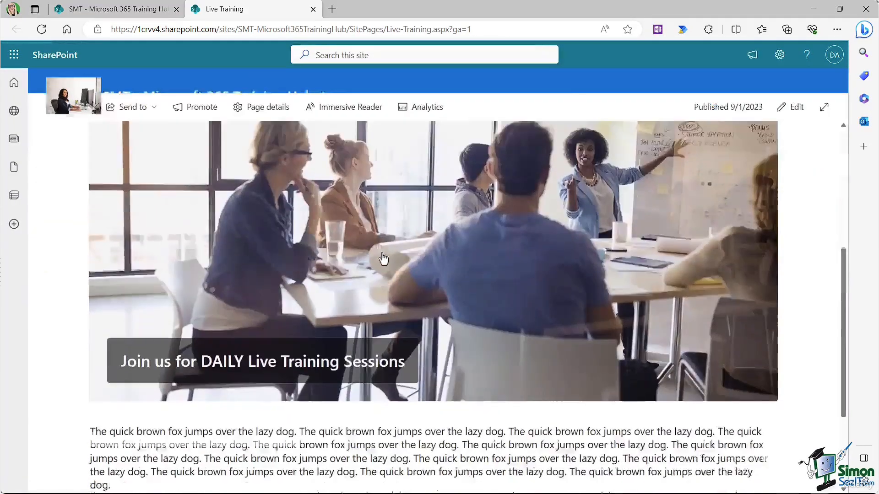
pyautogui.scroll(5, 382, 256)
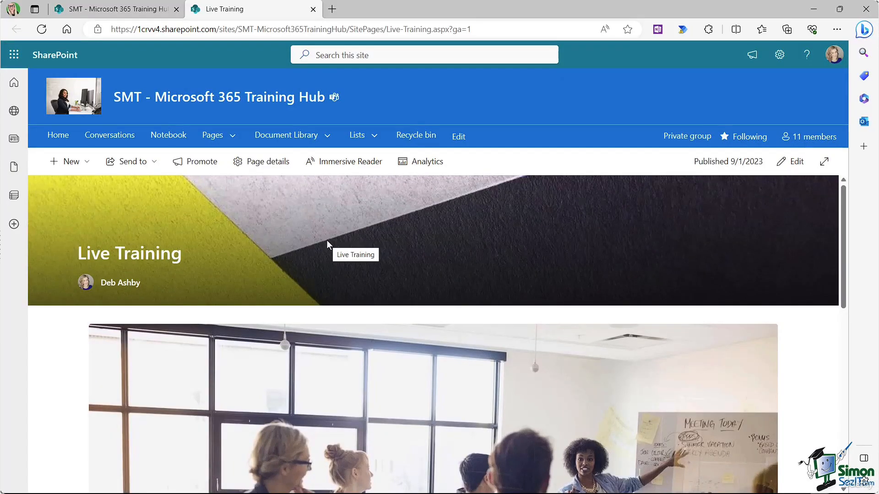
pyautogui.hotkey('ctrl', 'w')
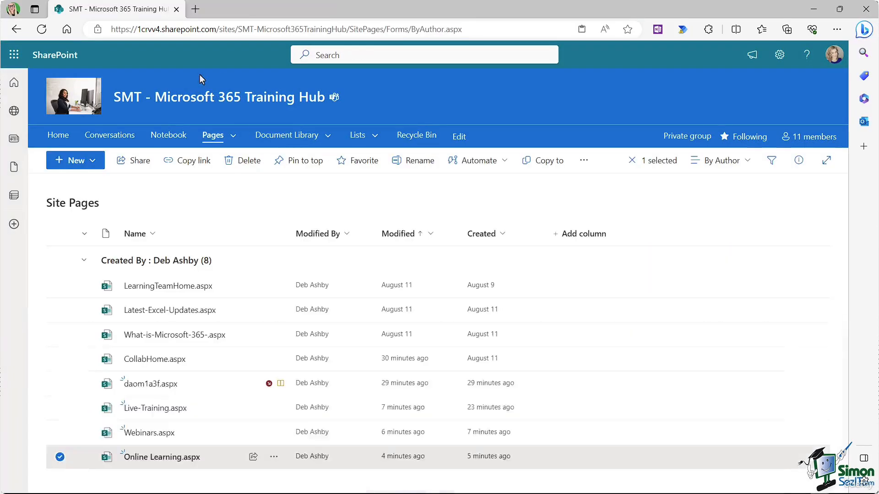
# Step: Return to the site home page and scroll down to the three image tiles
pyautogui.click(59, 136)
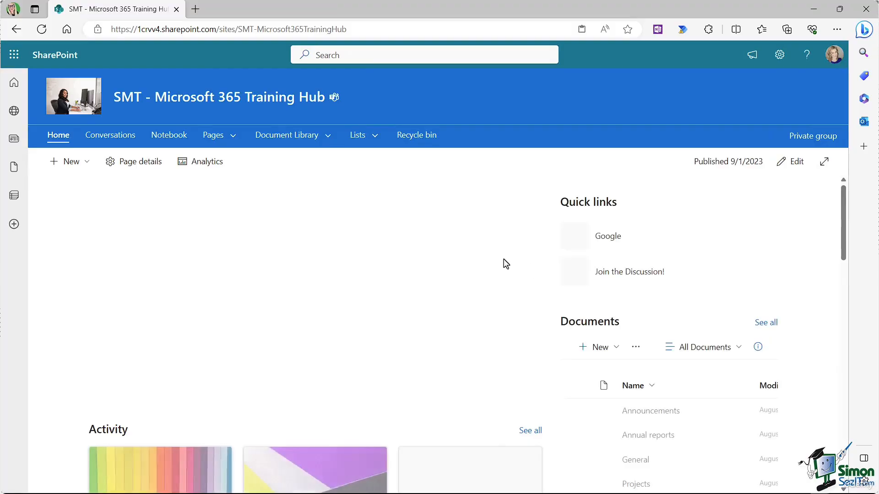
pyautogui.scroll(-10, 503, 259)
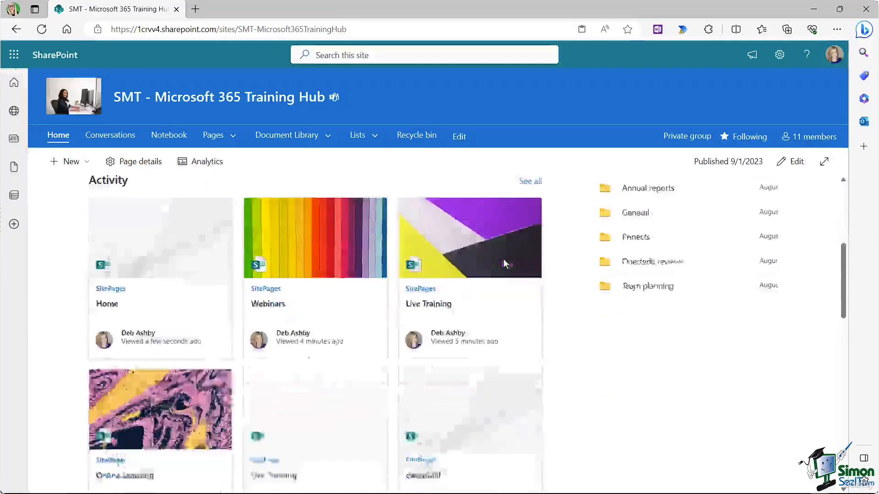
pyautogui.scroll(-4, 506, 264)
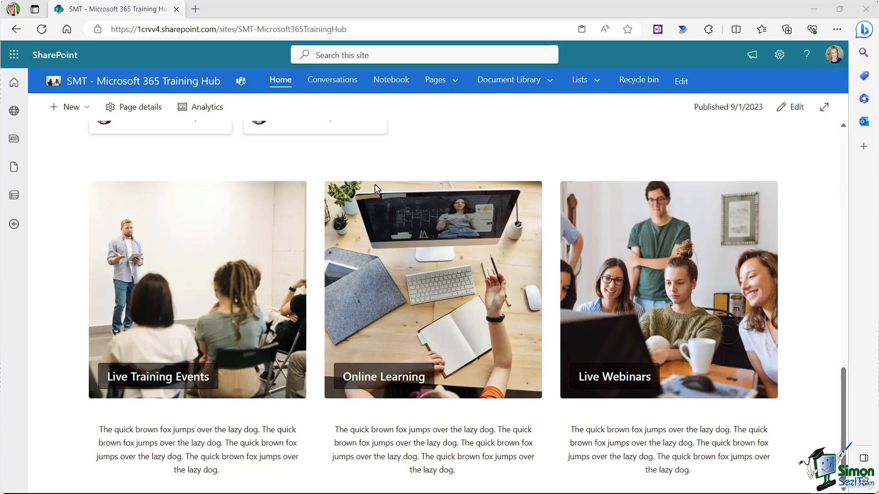
# Step: Open the Live Training page and copy its web address
pyautogui.click(455, 81)
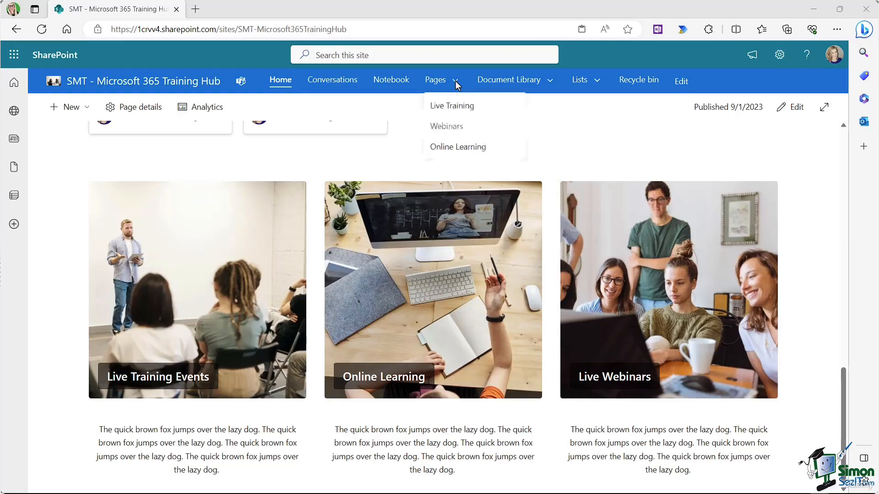
pyautogui.click(448, 105)
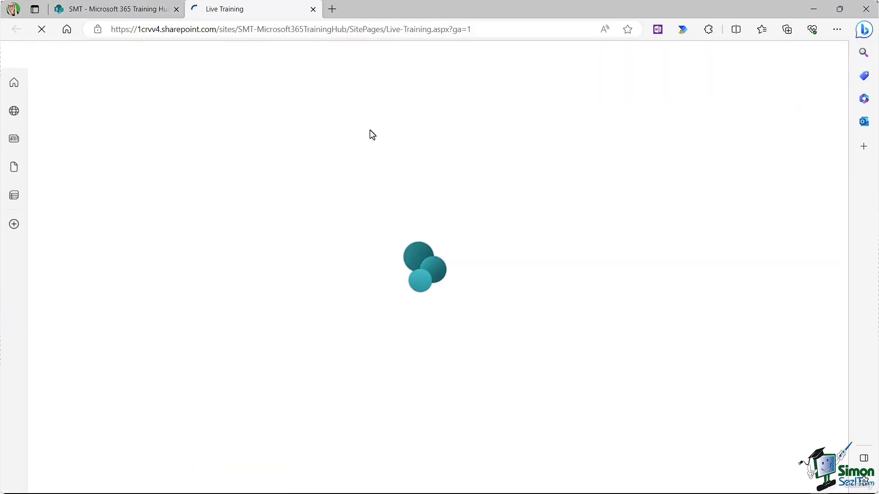
pyautogui.click(405, 28)
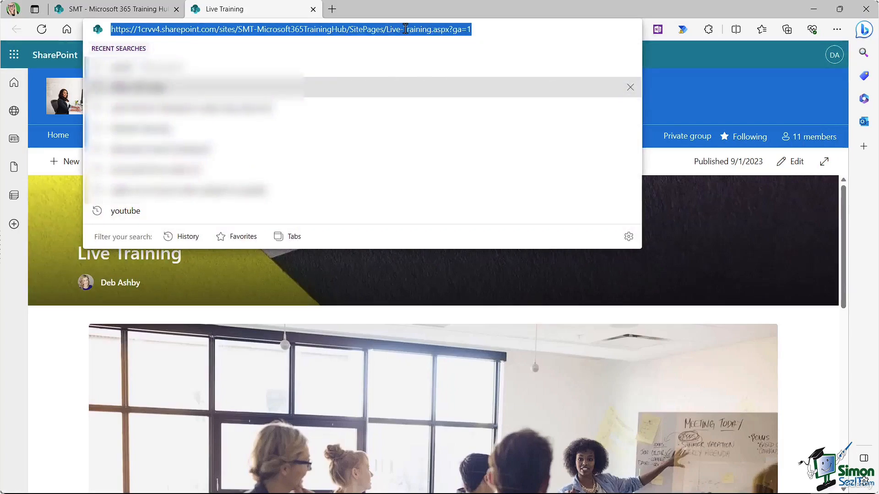
pyautogui.hotkey('ctrl', 'c')
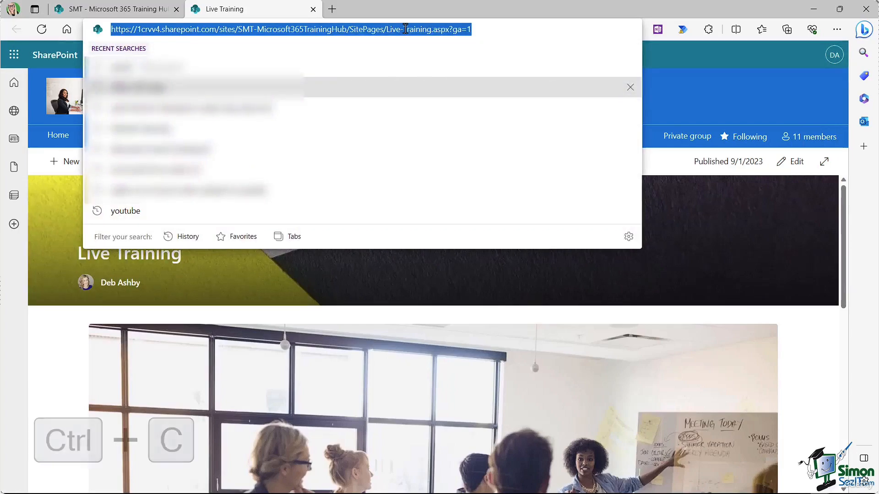
# Step: Paste that address as the Live Training Events image link, republish, and test the tile
pyautogui.click(140, 18)
pyautogui.click(793, 107)
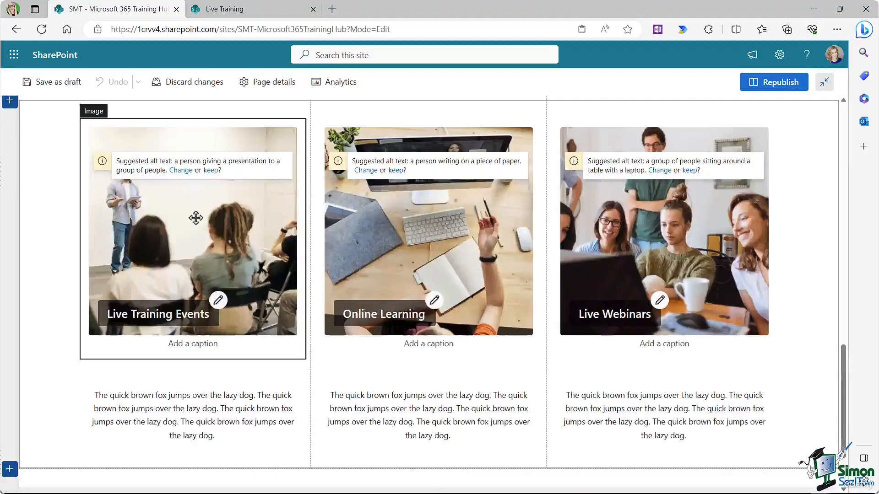
pyautogui.click(196, 218)
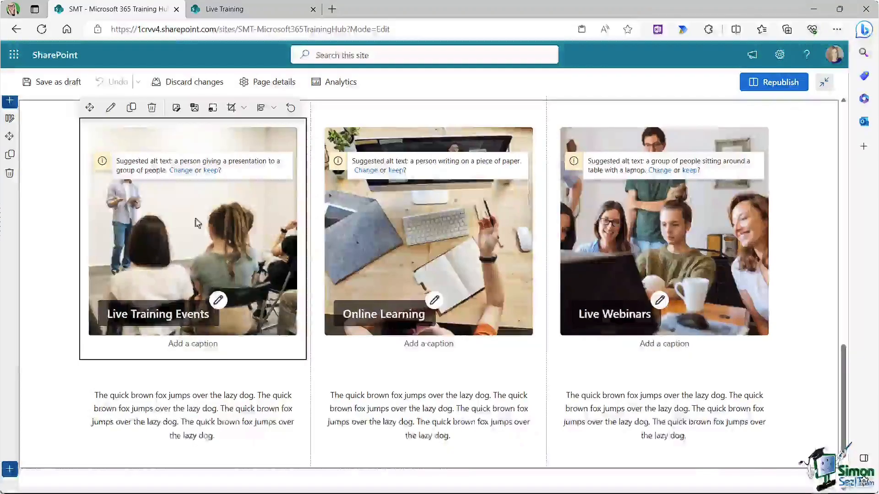
pyautogui.click(111, 108)
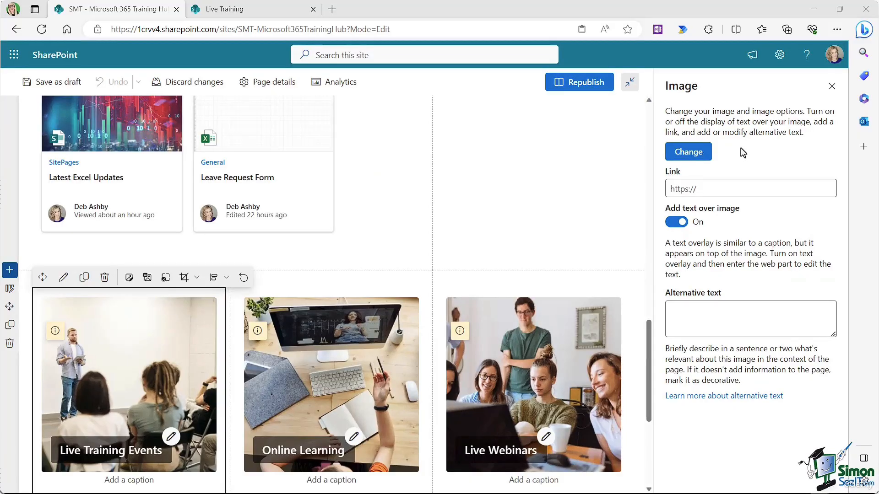
pyautogui.click(710, 191)
pyautogui.hotkey('ctrl', 'v')
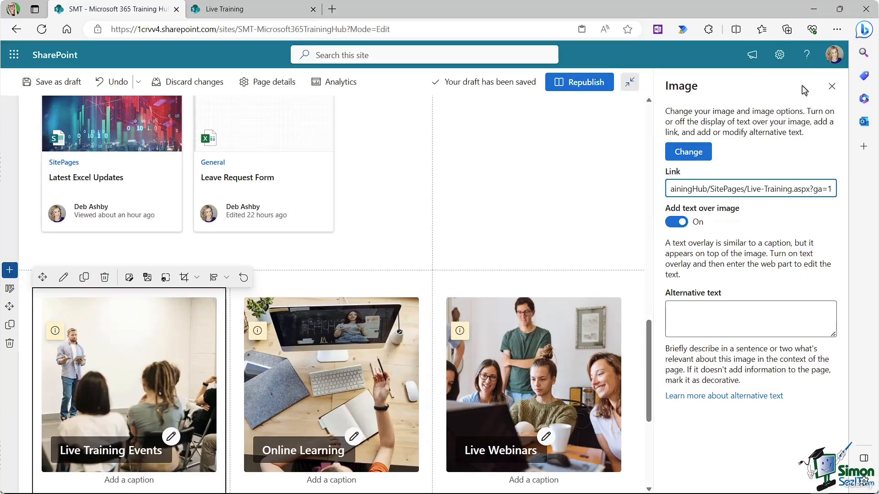
pyautogui.click(832, 87)
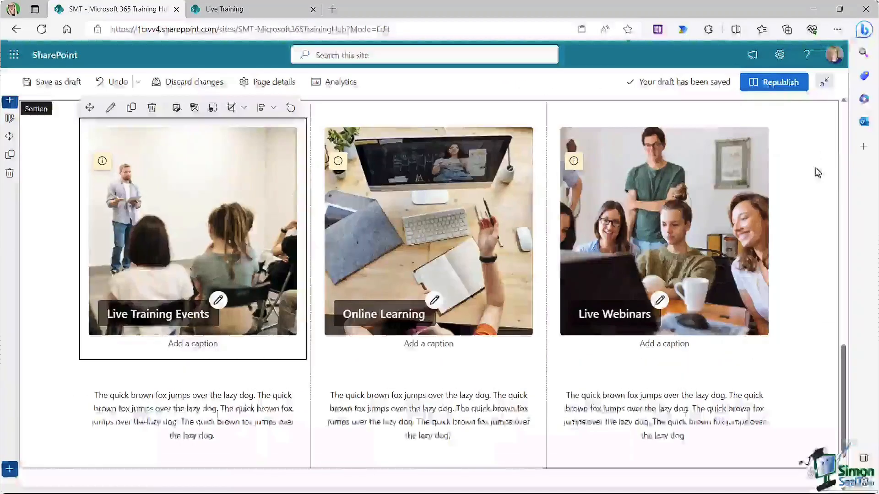
pyautogui.click(774, 84)
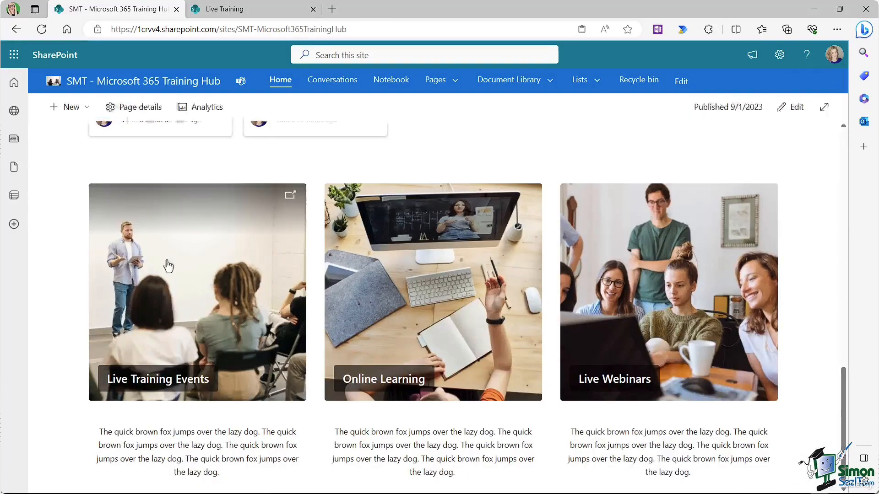
pyautogui.click(183, 279)
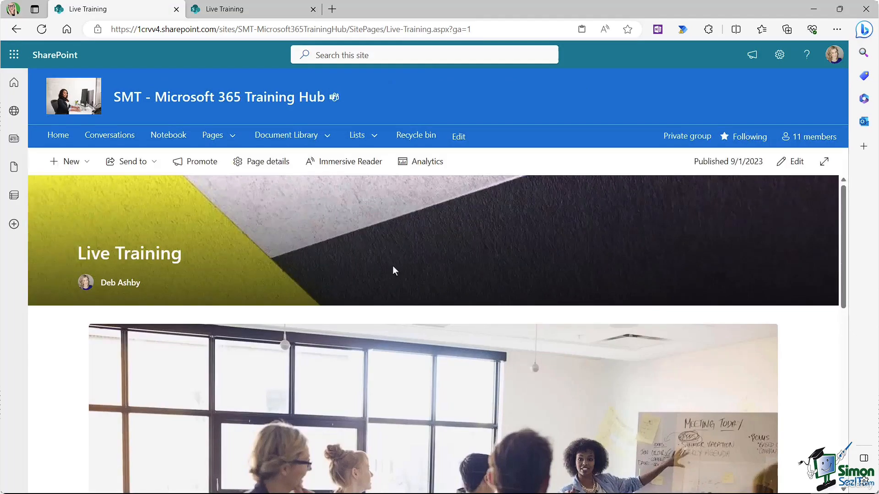
# Step: Open the Webinars page and copy its web address
pyautogui.click(232, 137)
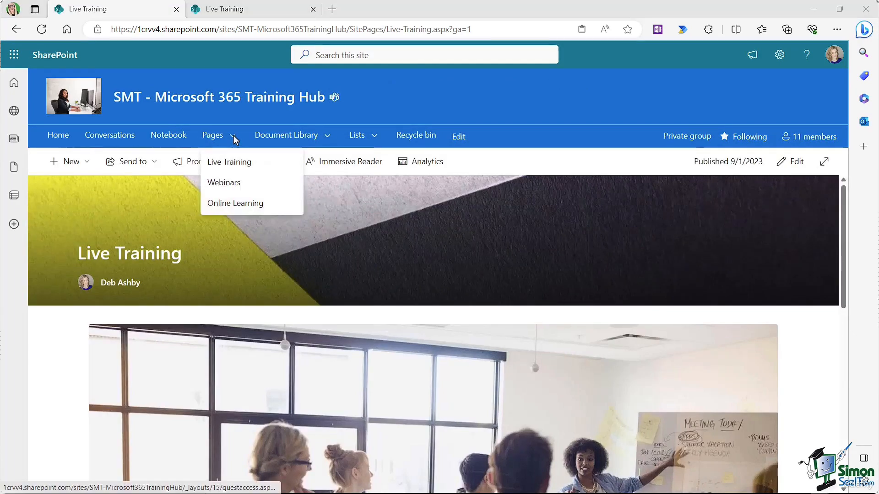
pyautogui.click(224, 183)
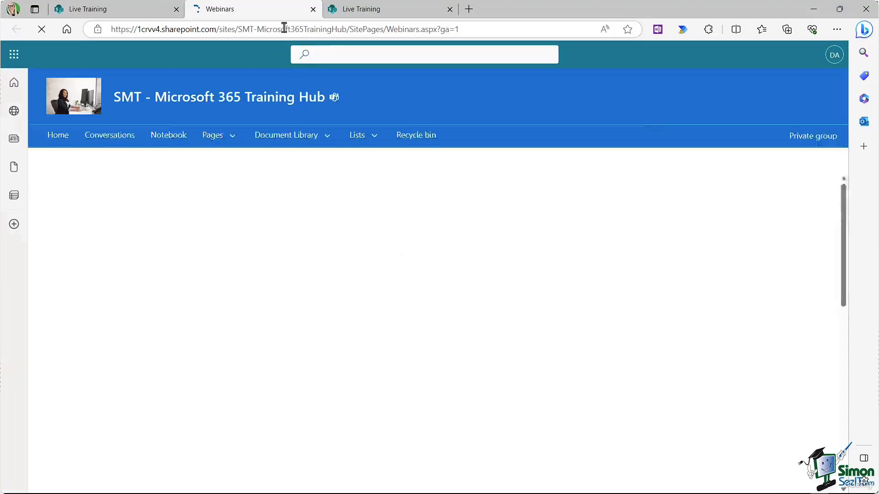
pyautogui.click(282, 29)
pyautogui.hotkey('ctrl', 'c')
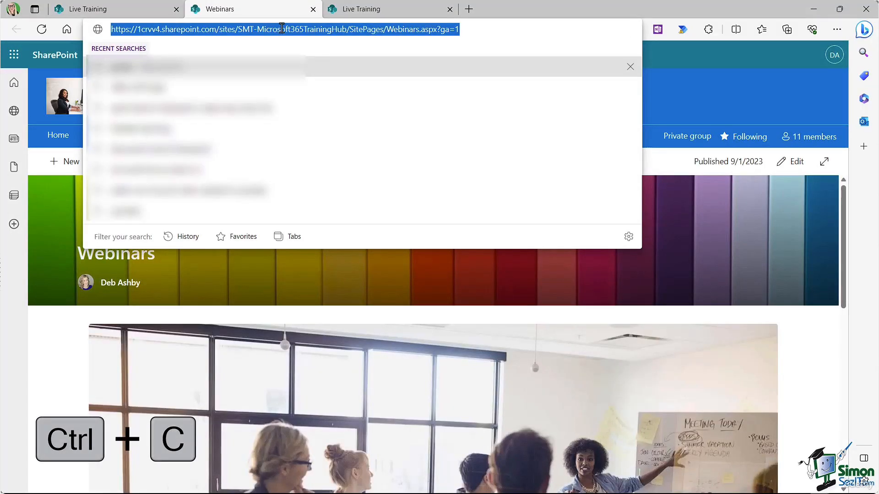
# Step: Paste the Webinars address as the middle image tile's link and republish the home page
pyautogui.click(87, 9)
pyautogui.click(58, 135)
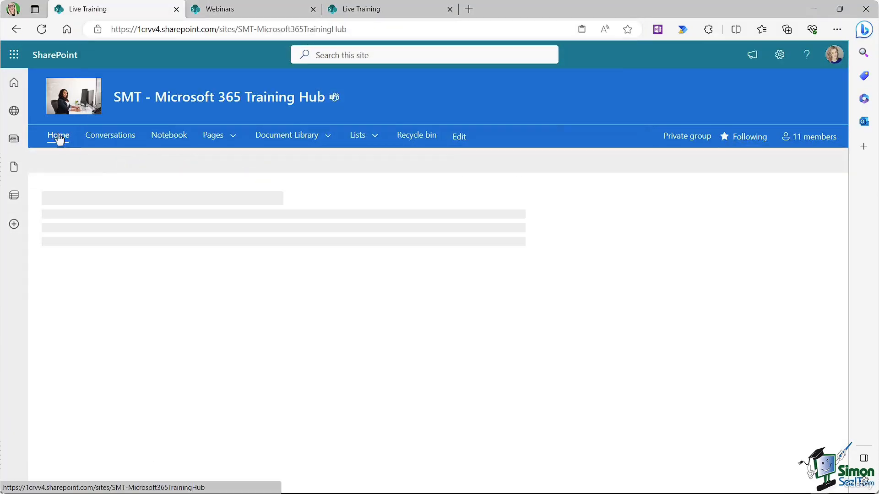
pyautogui.click(791, 162)
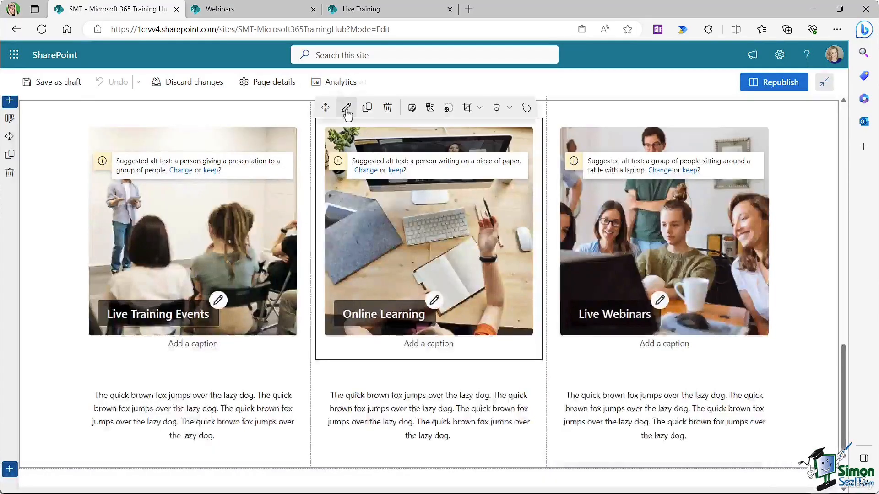
pyautogui.click(345, 109)
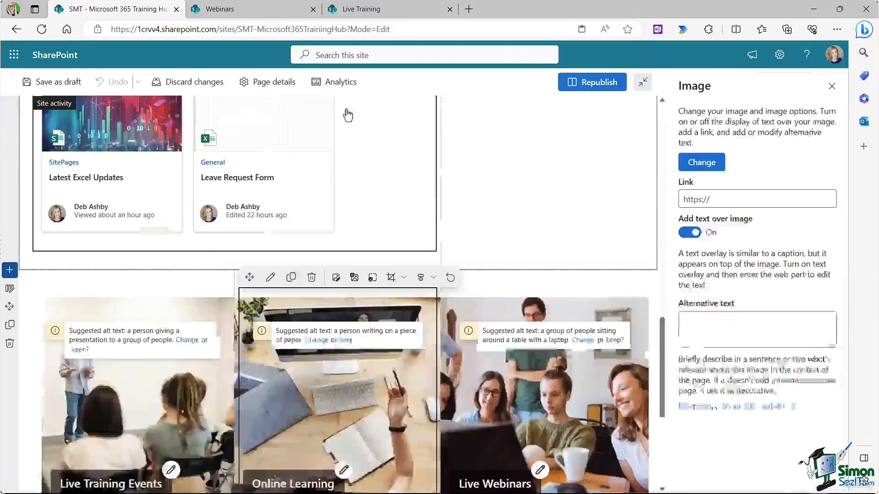
pyautogui.click(701, 189)
pyautogui.hotkey('ctrl', 'v')
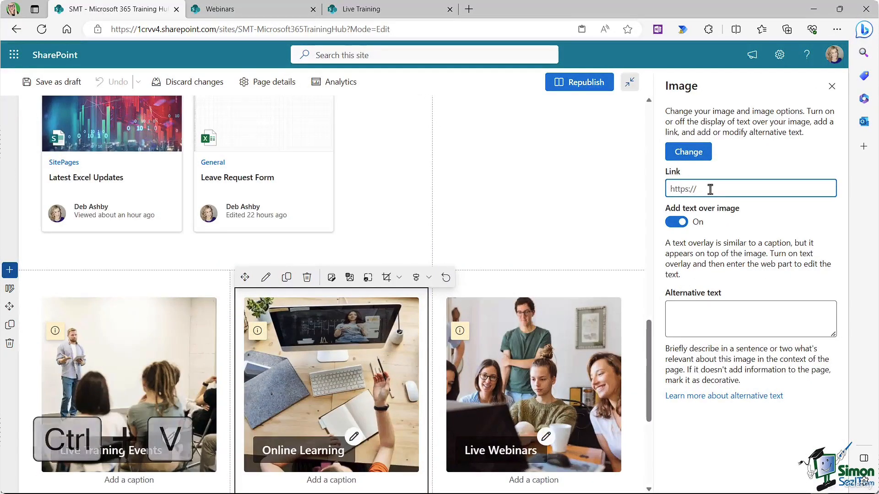
pyautogui.click(832, 86)
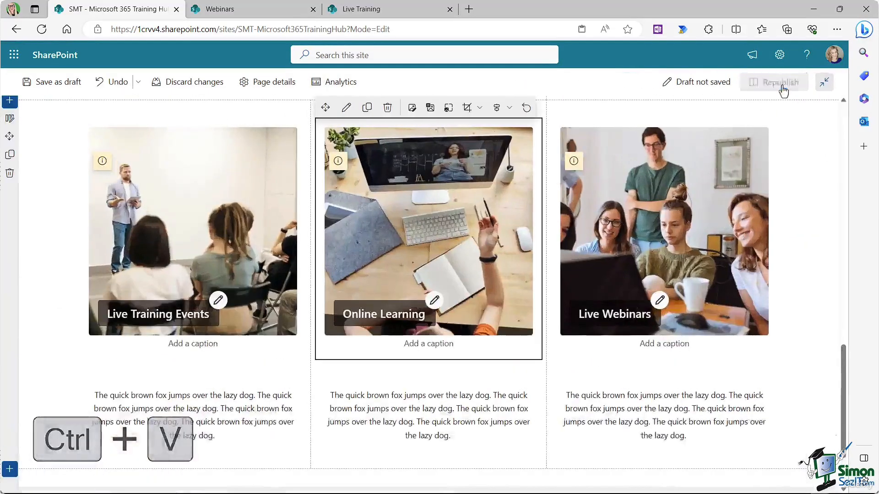
pyautogui.click(780, 82)
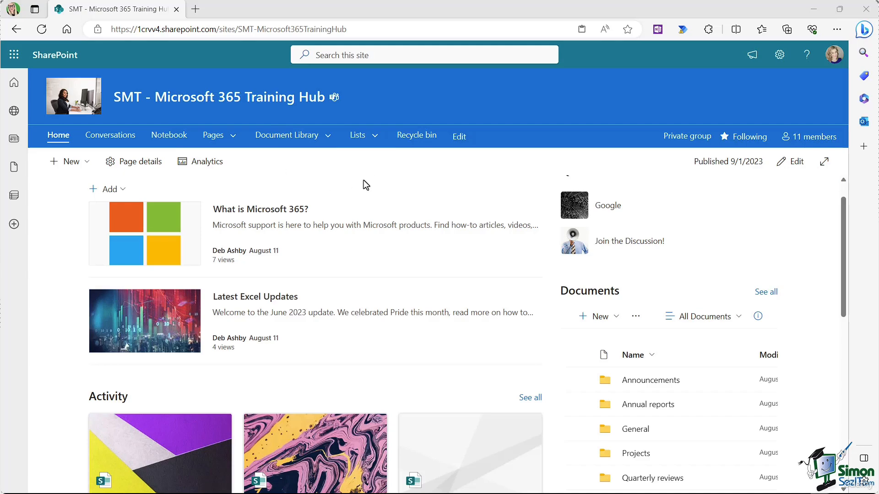
# Step: Edit the home page and insert a People web part below the three image tiles
pyautogui.click(791, 161)
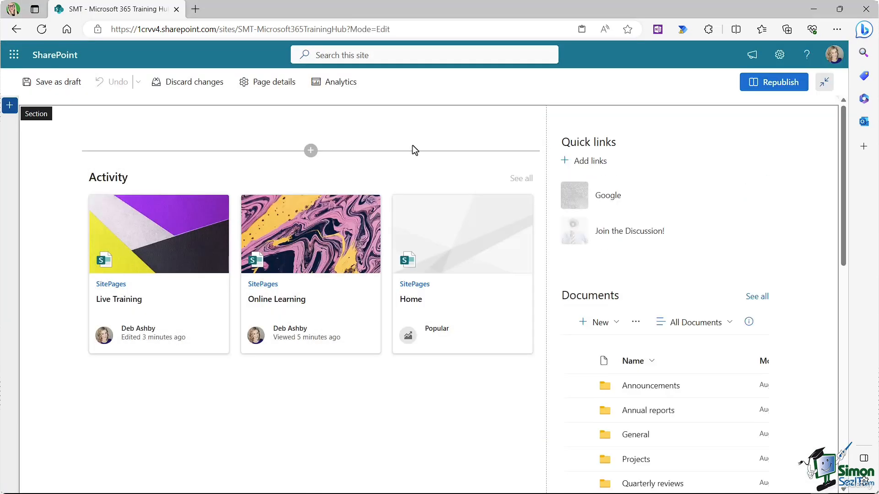
pyautogui.scroll(-8, 413, 145)
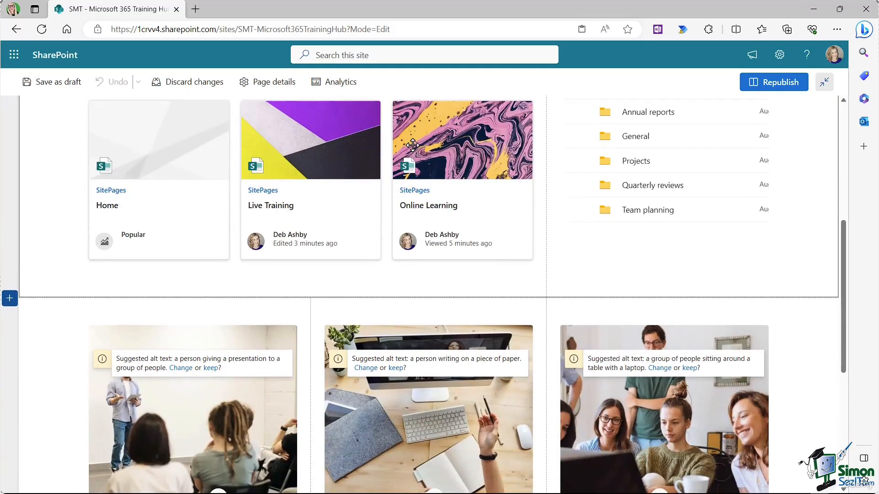
pyautogui.scroll(-3, 413, 145)
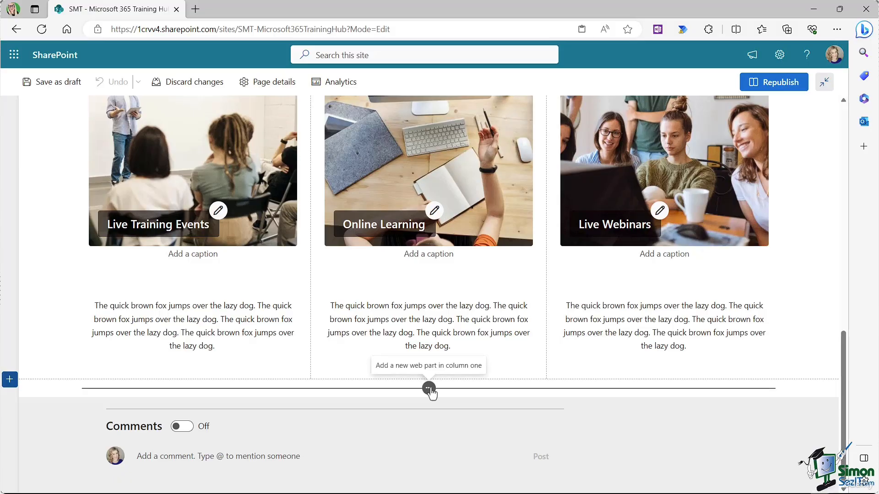
pyautogui.click(428, 388)
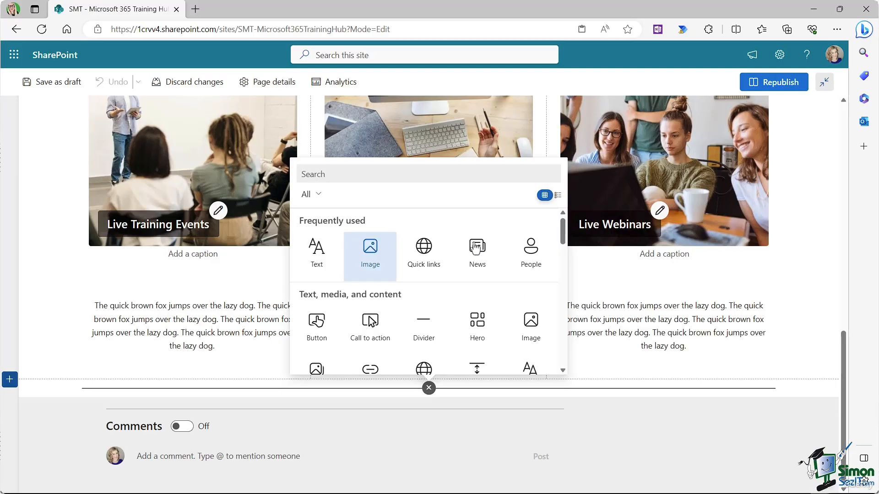
pyautogui.moveTo(564, 229)
pyautogui.mouseDown()
pyautogui.moveTo(563, 261)
pyautogui.moveTo(562, 226)
pyautogui.mouseUp()
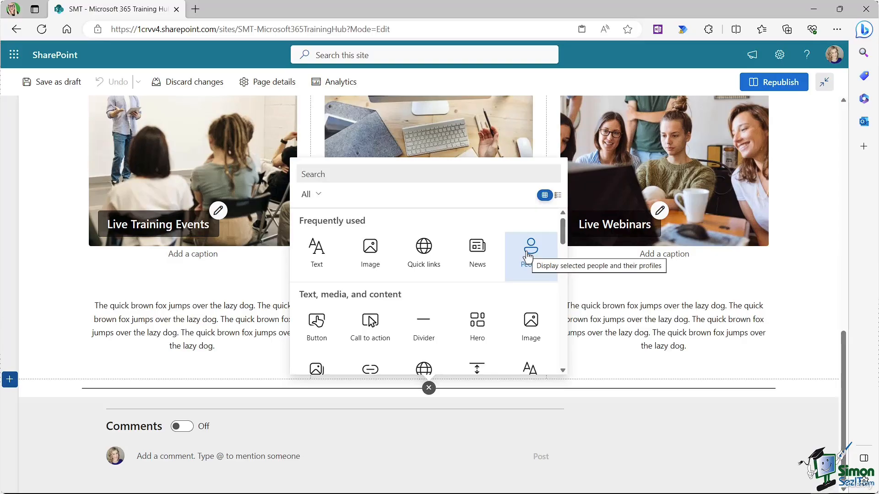
pyautogui.click(528, 258)
pyautogui.scroll(-3, 420, 268)
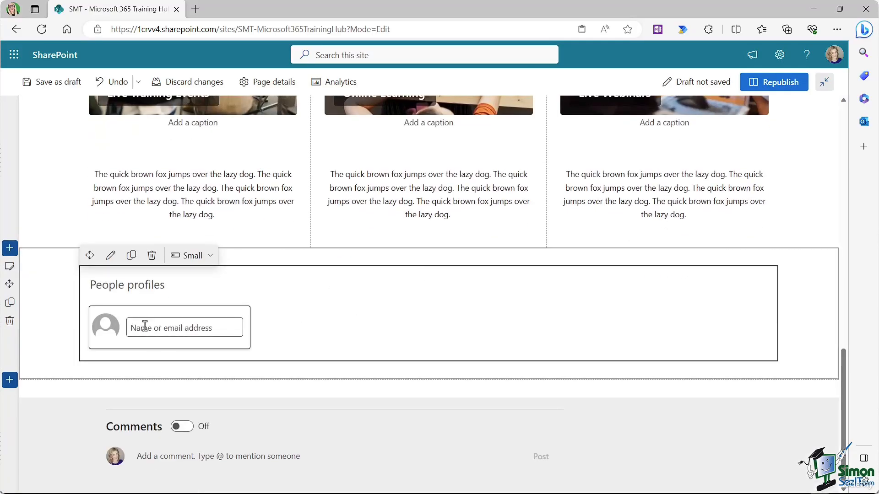
# Step: Pick four colleagues from search suggestions, republish the home page, and reopen it for editing
pyautogui.click(144, 327)
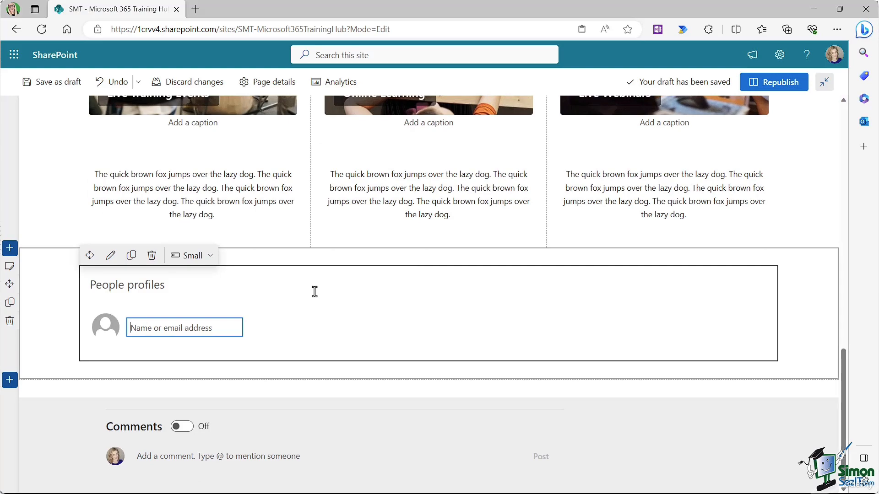
pyautogui.write('deb')
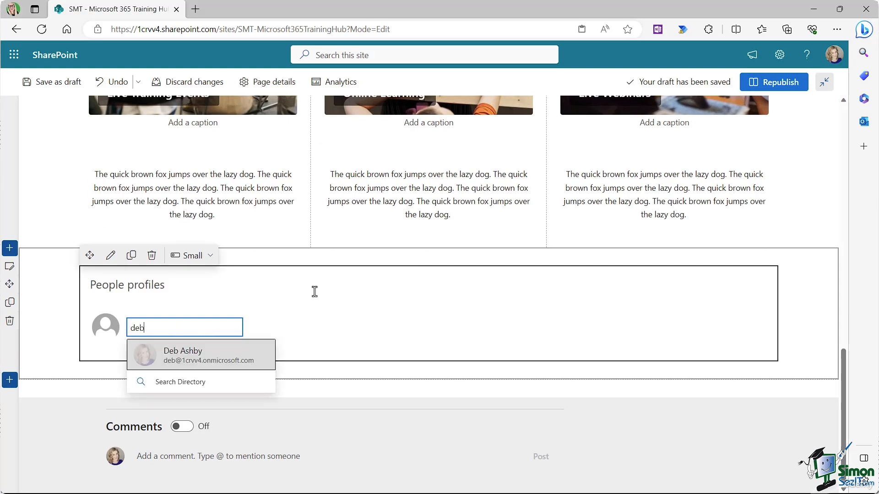
pyautogui.click(213, 357)
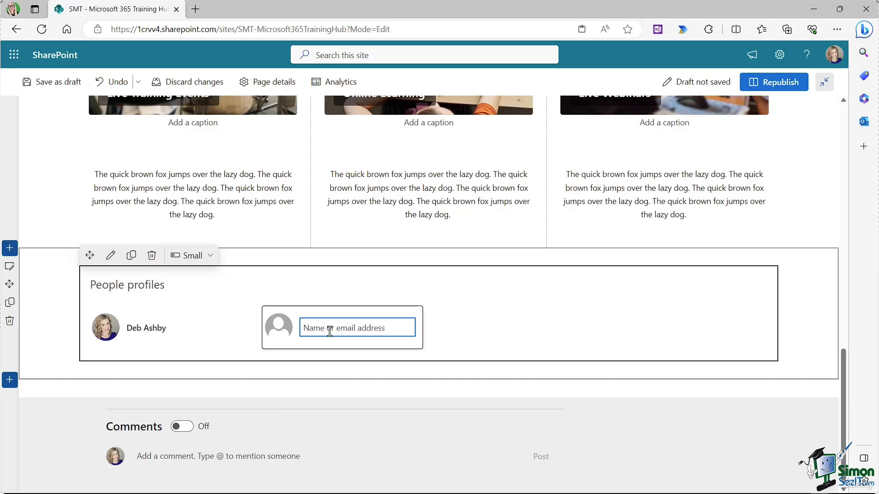
pyautogui.write('ade')
pyautogui.click(344, 358)
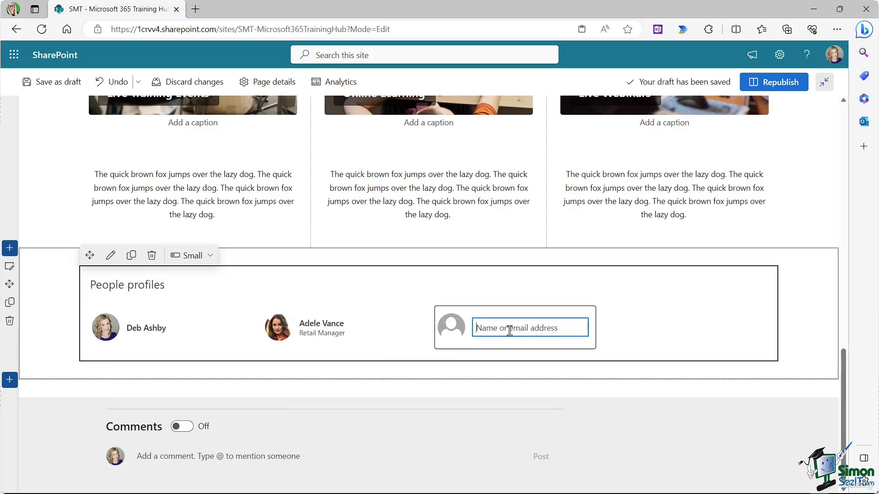
pyautogui.write('le')
pyautogui.click(533, 359)
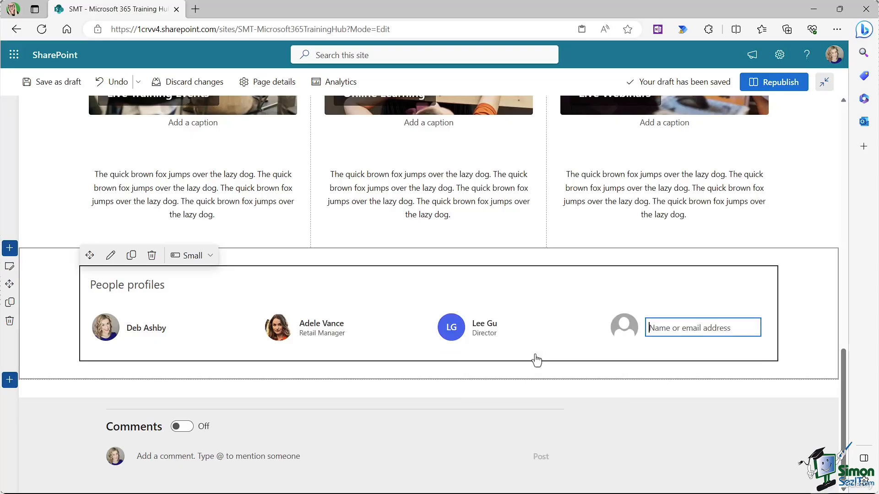
pyautogui.write('ly')
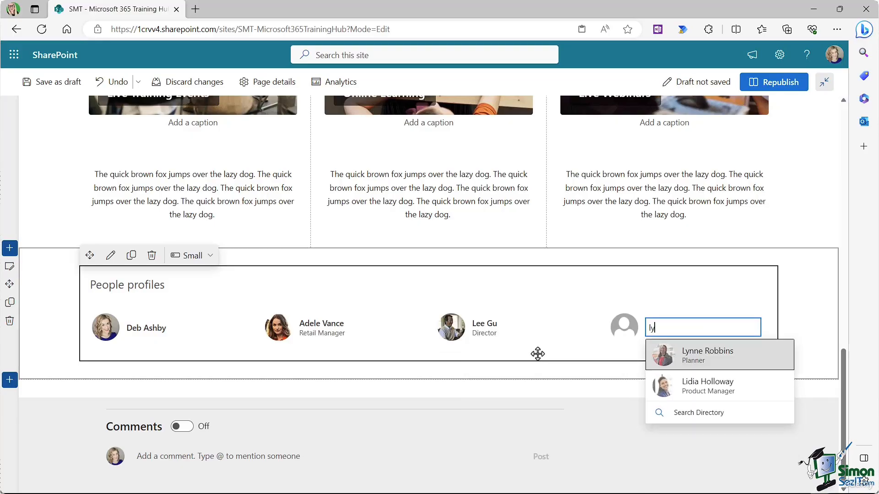
pyautogui.click(716, 360)
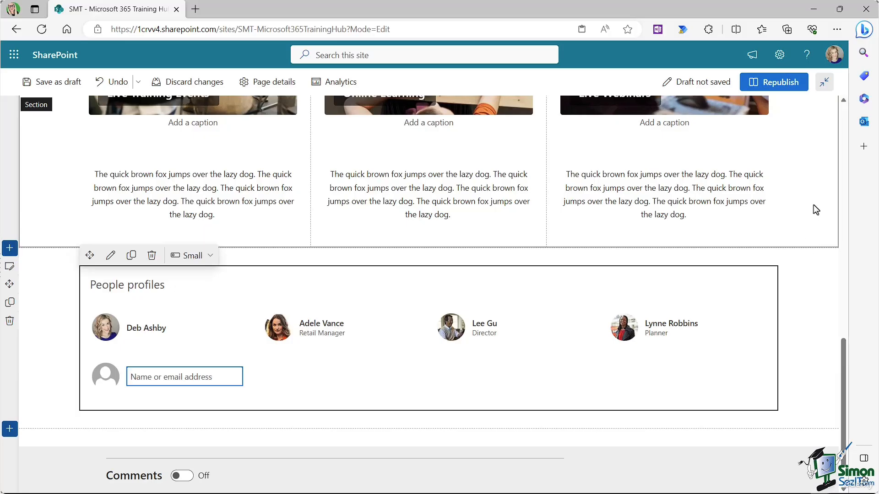
pyautogui.click(754, 90)
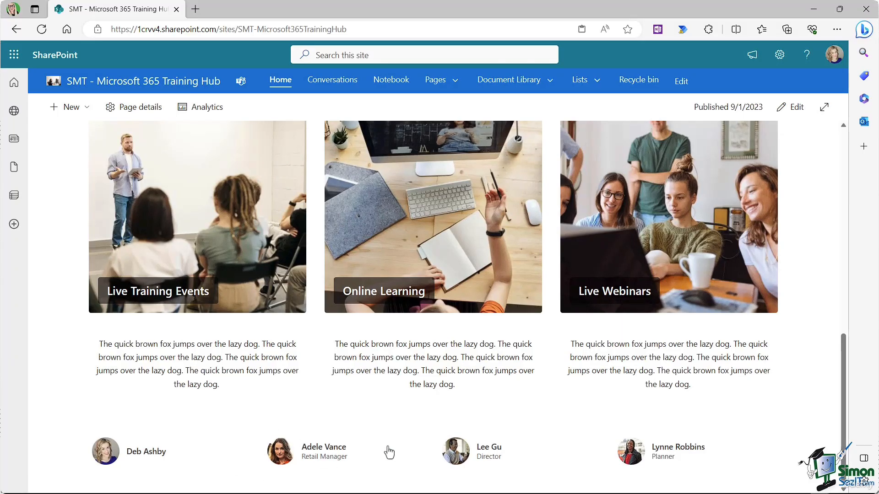
pyautogui.click(795, 110)
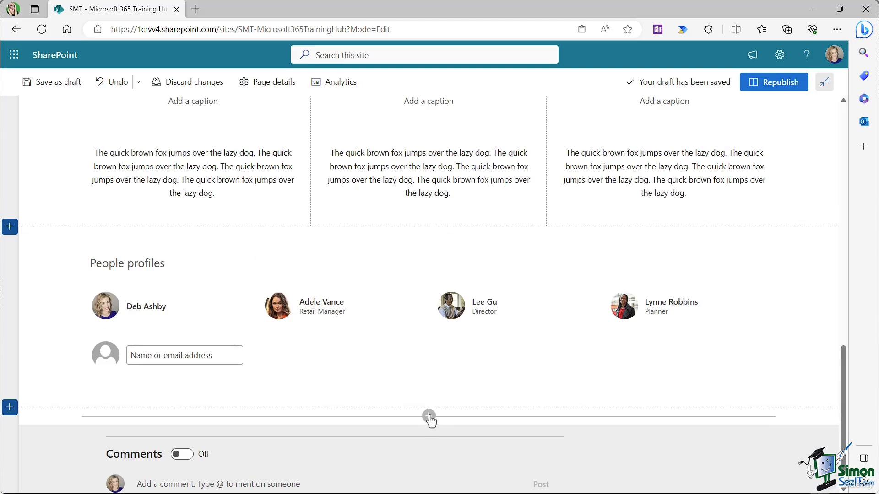
# Step: Add a Divider below the People profiles section, republish, and reopen the page for editing
pyautogui.click(429, 418)
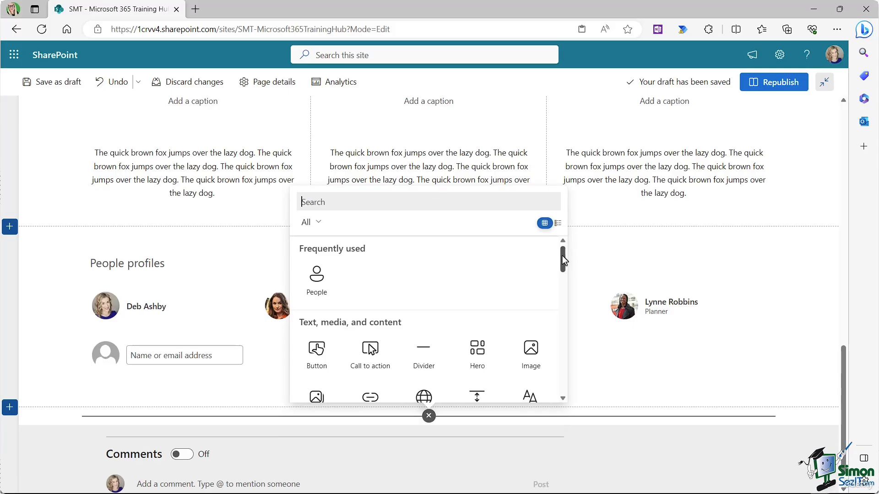
pyautogui.moveTo(562, 257); pyautogui.dragTo(562, 268)
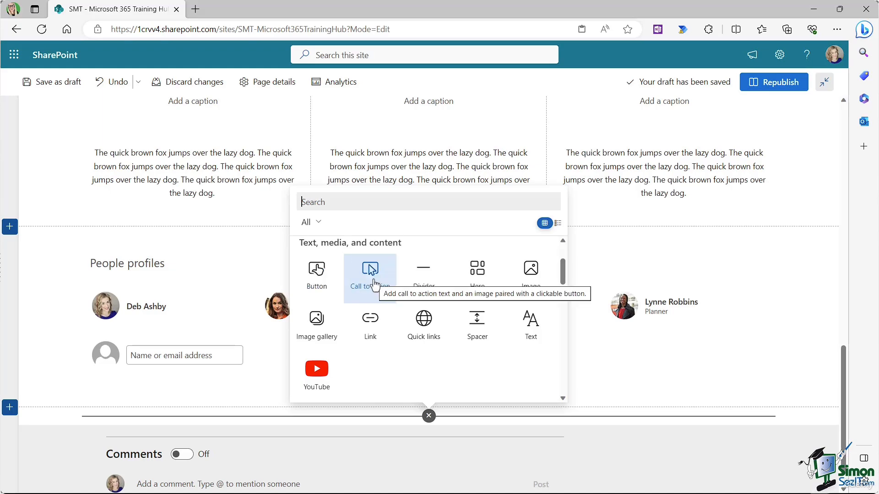
pyautogui.click(424, 284)
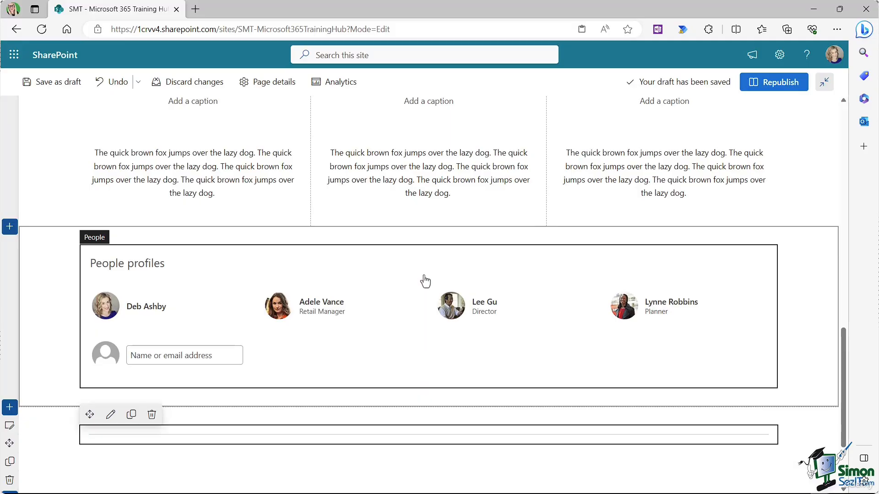
pyautogui.click(773, 82)
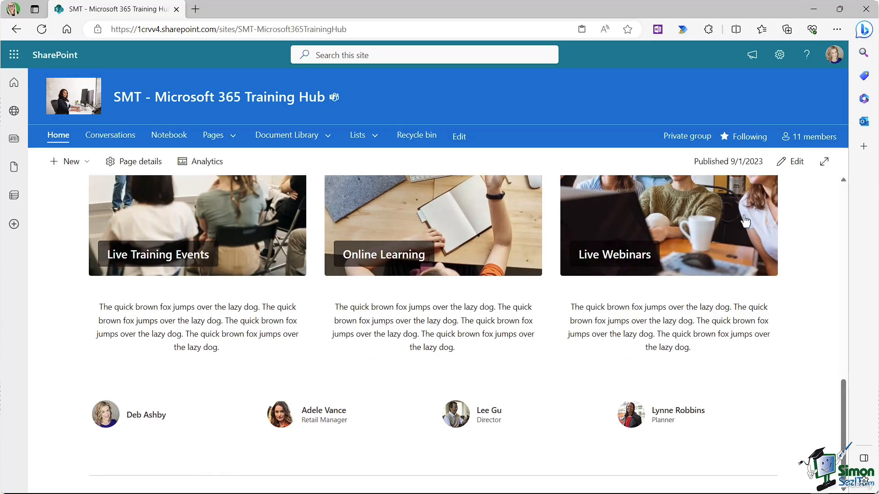
pyautogui.click(792, 162)
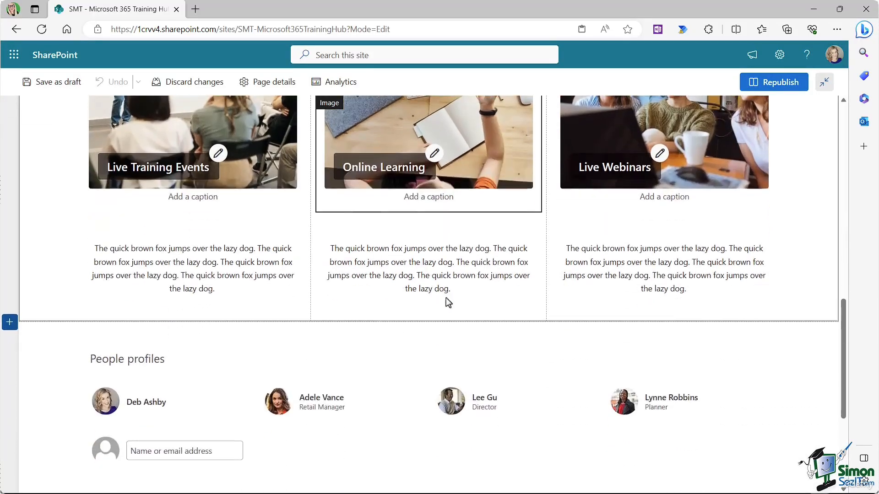
# Step: Add Dividers under the middle, right and left column texts and republish the home page
pyautogui.click(428, 310)
pyautogui.click(422, 246)
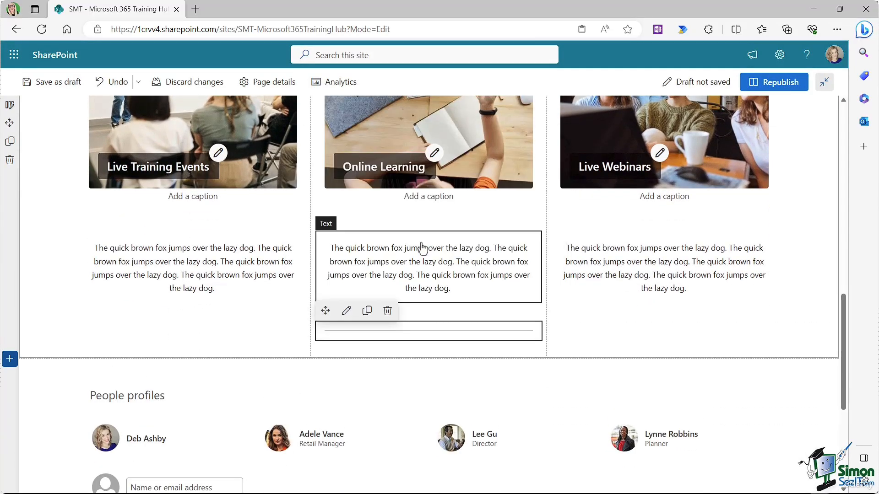
pyautogui.click(677, 338)
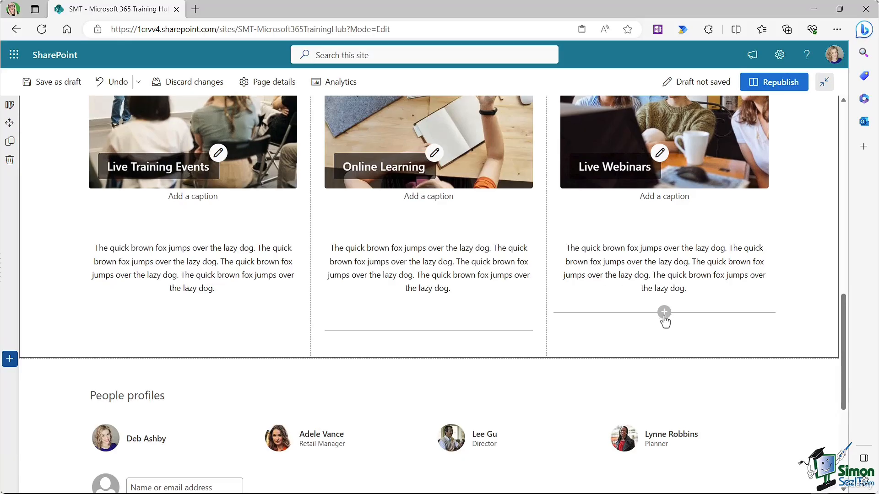
pyautogui.click(664, 312)
pyautogui.click(658, 249)
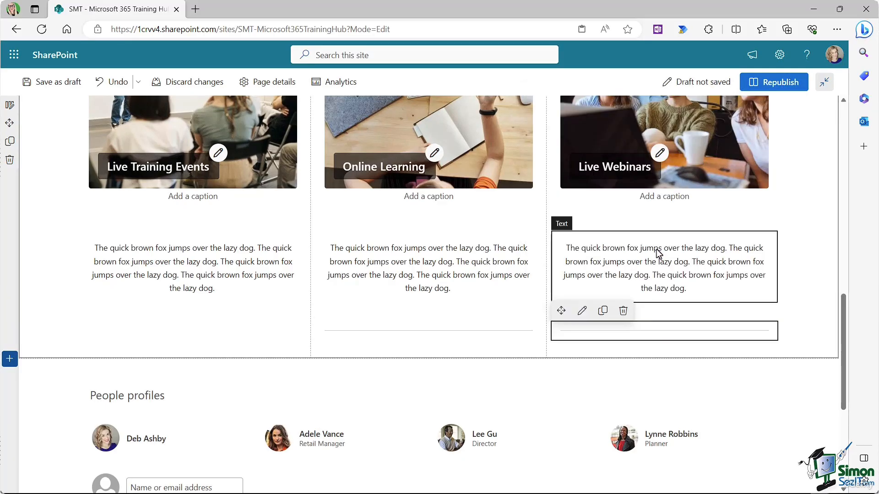
pyautogui.click(203, 333)
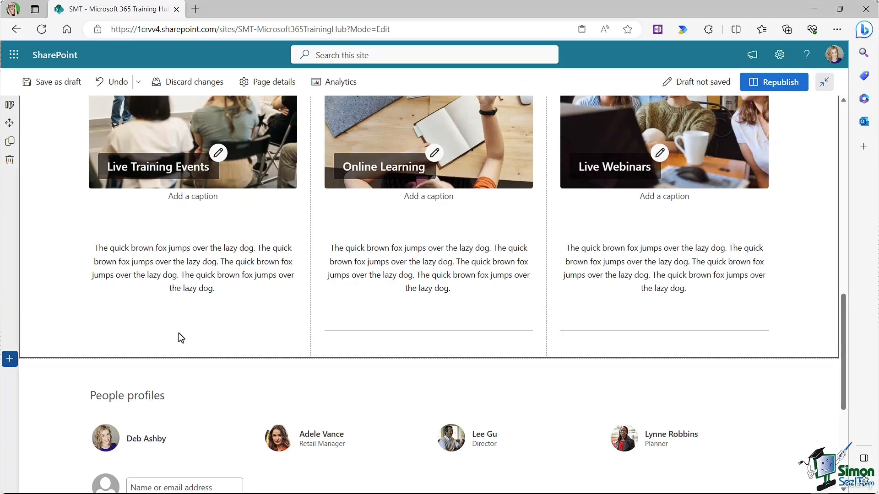
pyautogui.click(181, 300)
pyautogui.click(192, 313)
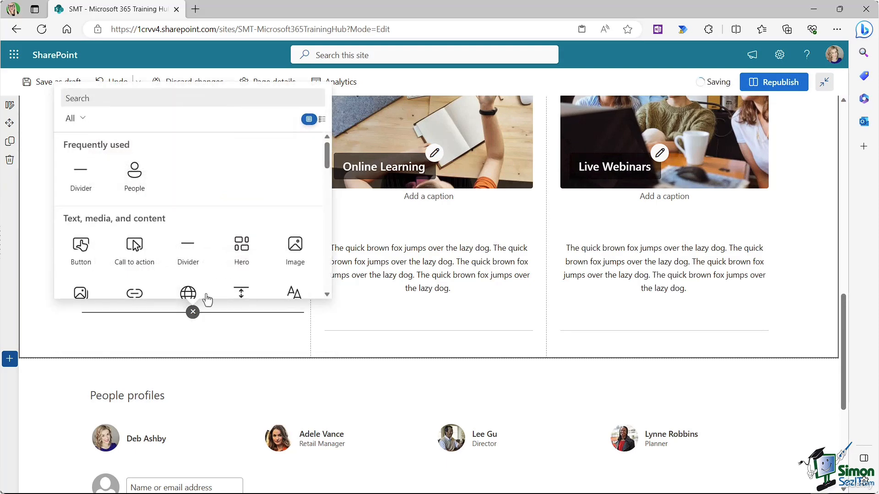
pyautogui.click(191, 251)
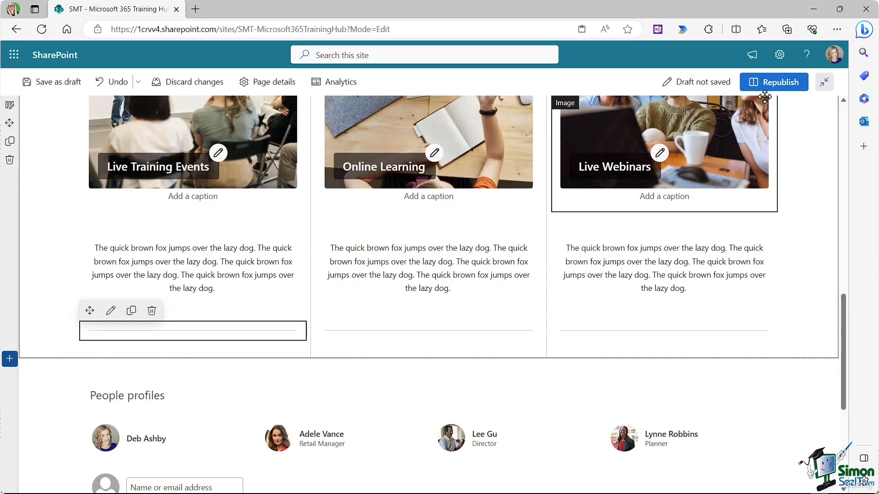
pyautogui.click(773, 83)
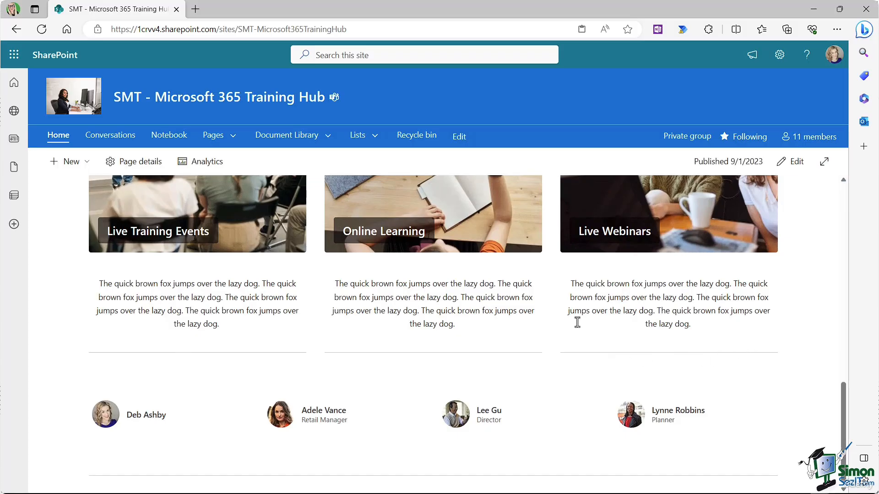
pyautogui.scroll(2, 576, 323)
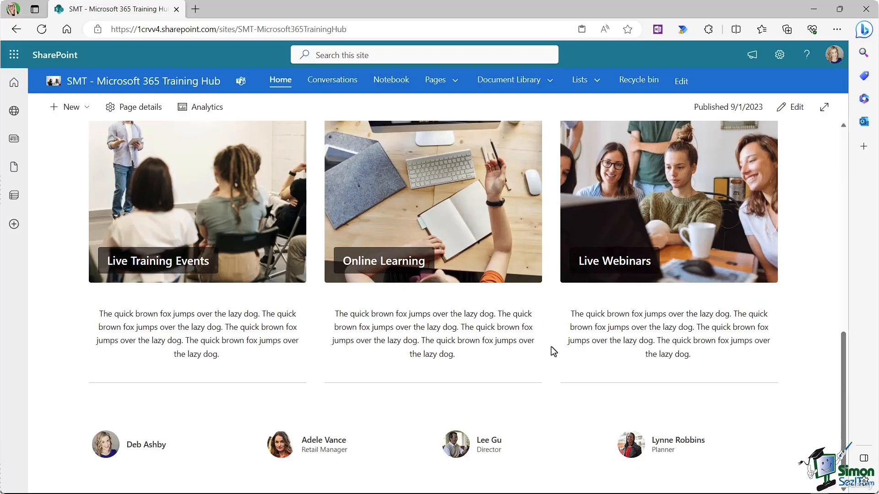
# Step: Reopen the home page for editing and browse the web part toolbox without adding anything
pyautogui.click(791, 107)
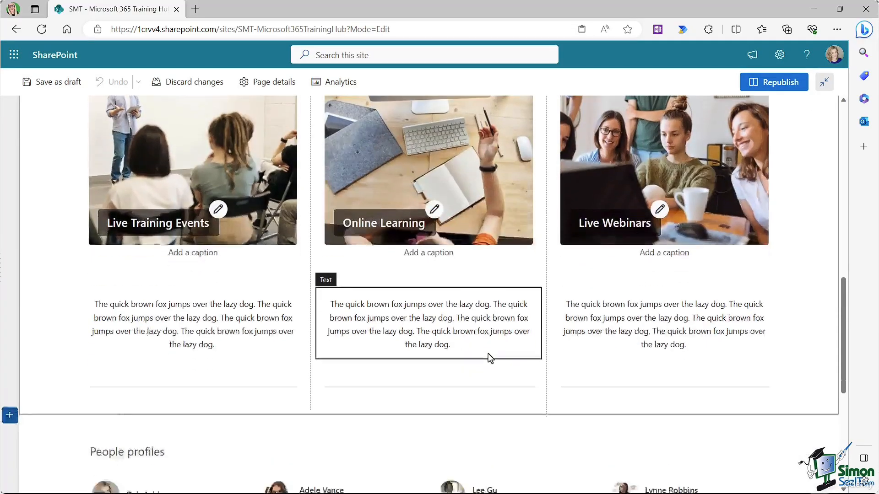
pyautogui.click(428, 297)
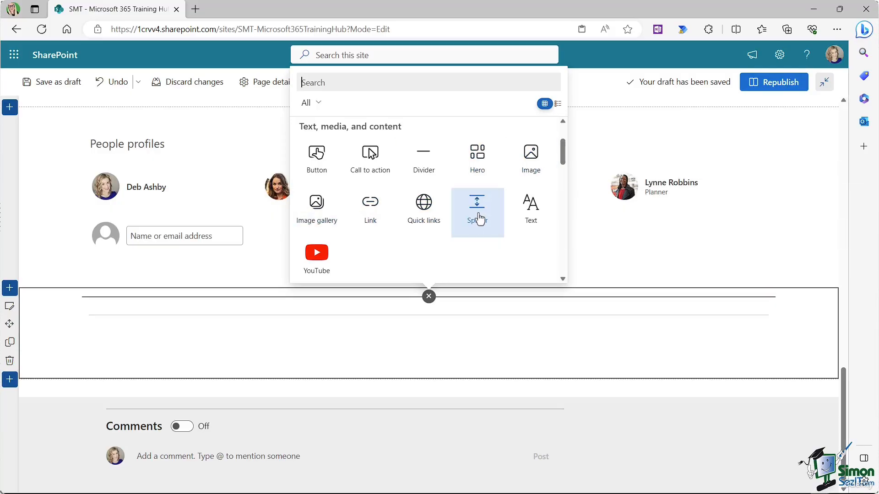
pyautogui.scroll(-2, 563, 158)
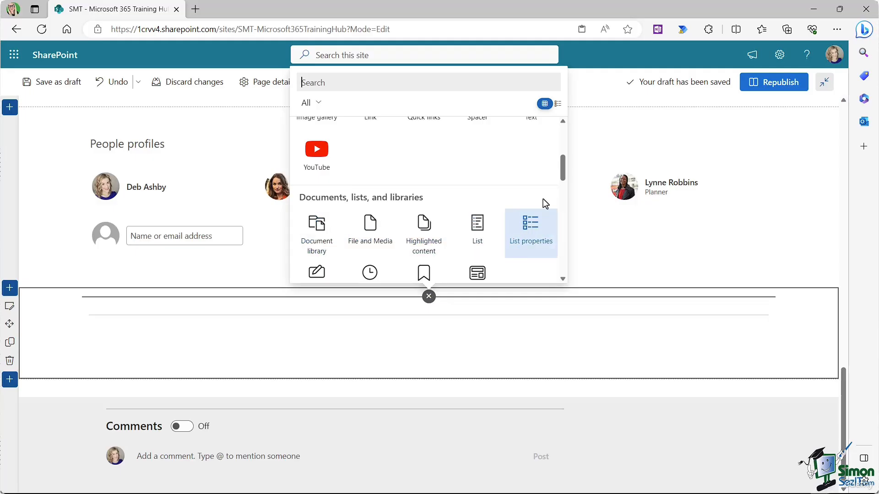
pyautogui.moveTo(562, 166); pyautogui.dragTo(562, 180)
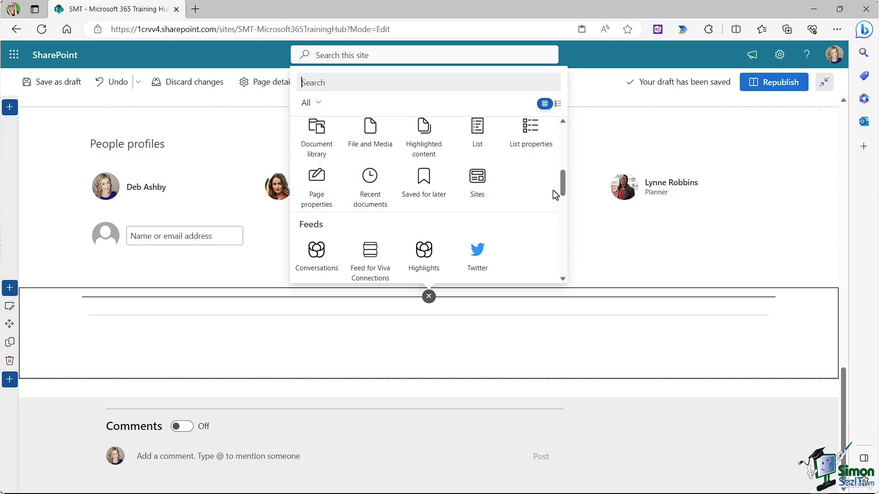
pyautogui.scroll(-2, 556, 195)
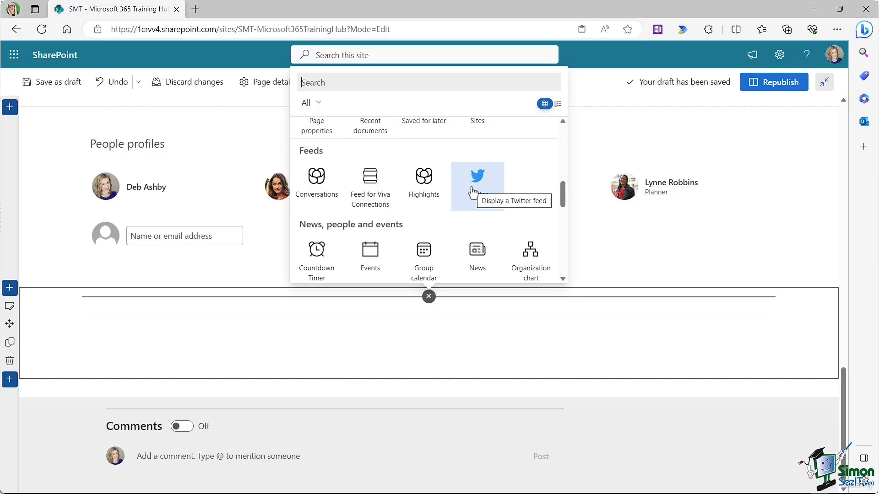
pyautogui.moveTo(563, 186); pyautogui.dragTo(564, 226)
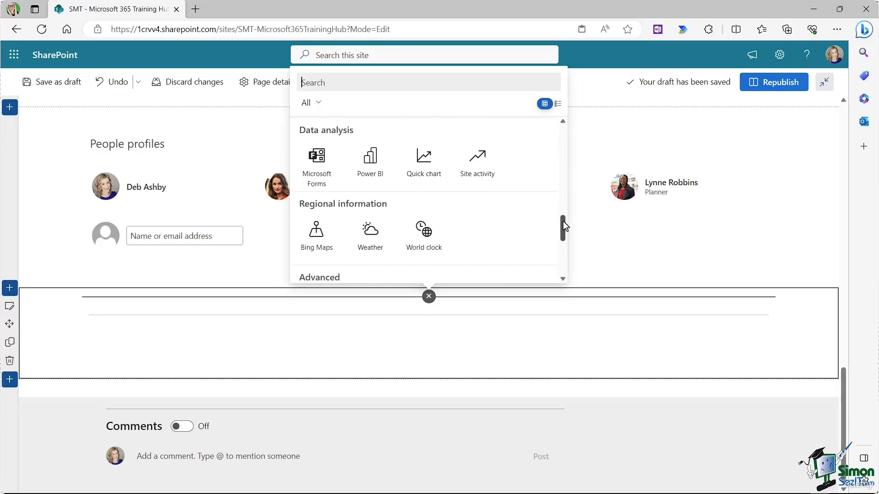
pyautogui.moveTo(563, 221); pyautogui.dragTo(563, 240)
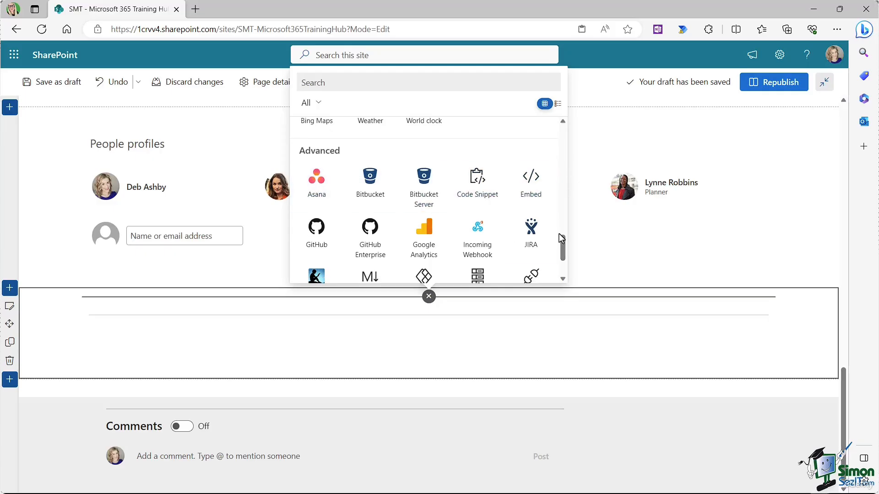
pyautogui.moveTo(561, 240)
pyautogui.mouseDown()
pyautogui.moveTo(562, 250)
pyautogui.moveTo(561, 240)
pyautogui.mouseUp()
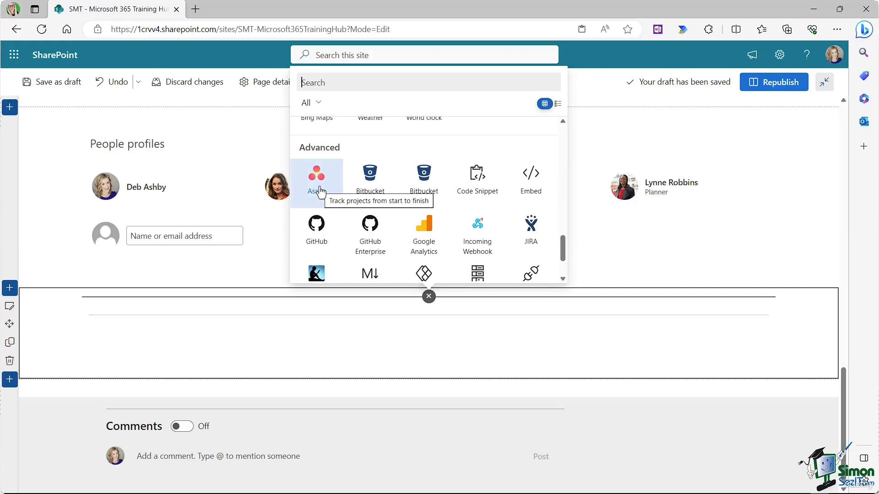
pyautogui.scroll(-3, 319, 192)
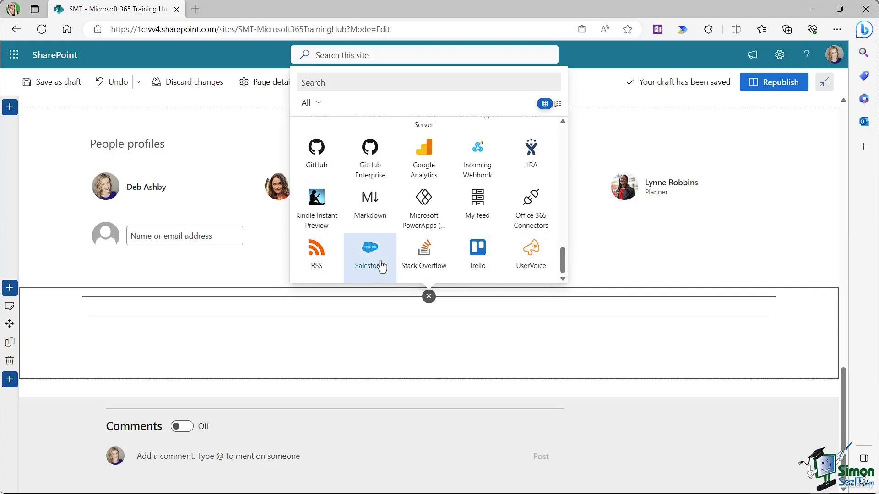
pyautogui.moveTo(563, 259); pyautogui.dragTo(481, 169)
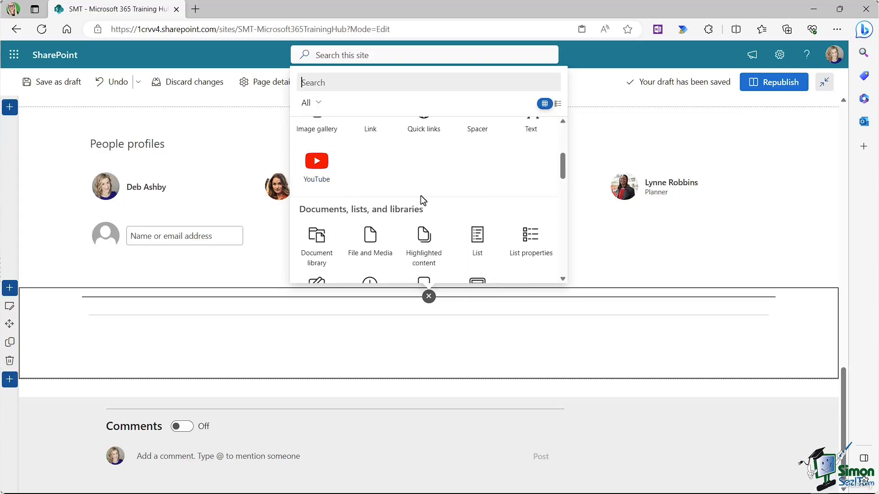
pyautogui.click(801, 155)
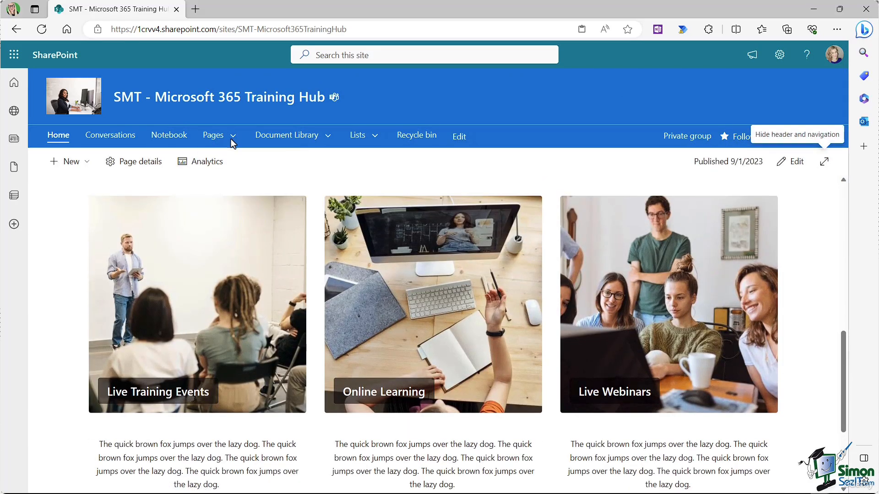
# Step: Open the Online Learning page in edit mode and scroll below its text
pyautogui.moveTo(232, 140)
pyautogui.click(234, 199)
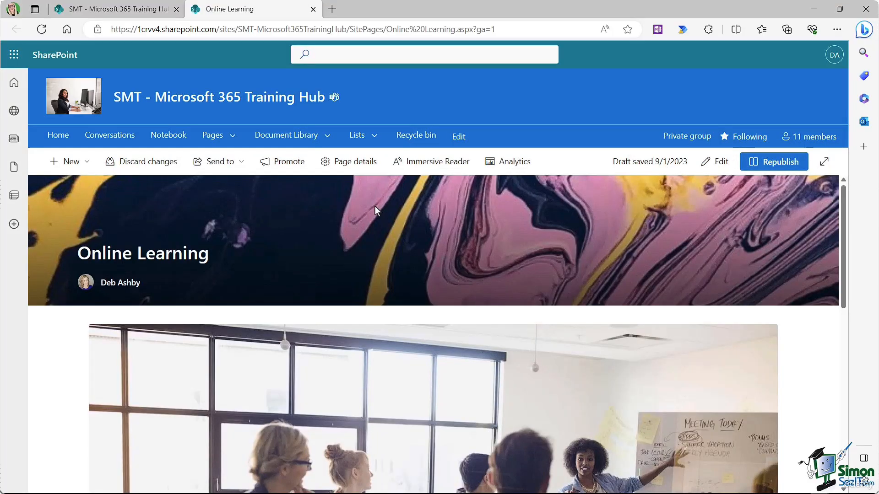
pyautogui.click(715, 162)
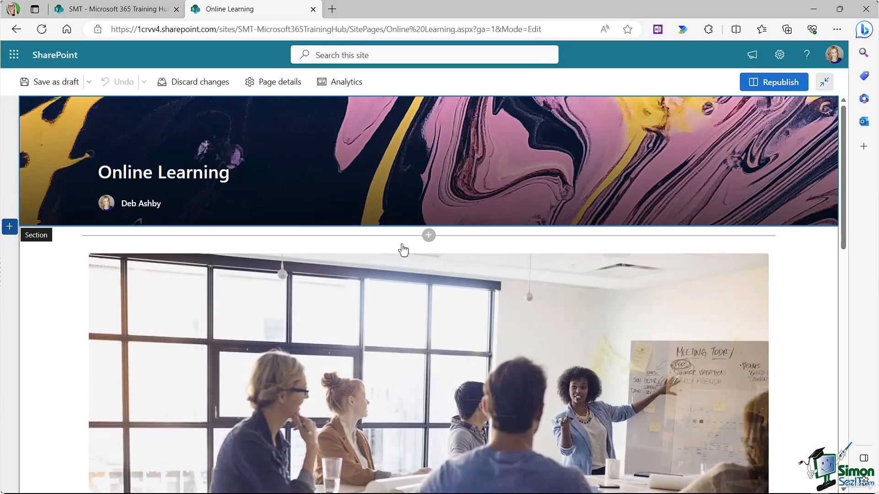
pyautogui.scroll(-7, 370, 266)
pyautogui.scroll(-2, 369, 268)
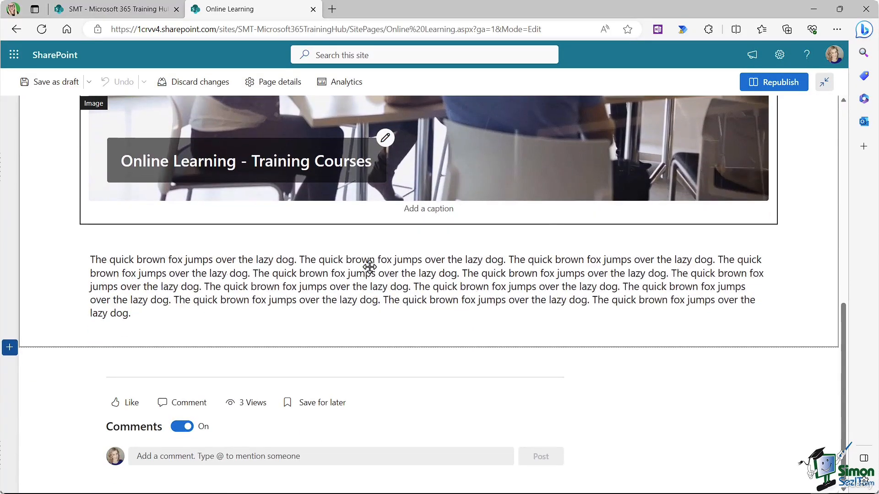
# Step: Add a YouTube web part below the text with the pasted Excel tutorial link
pyautogui.click(429, 357)
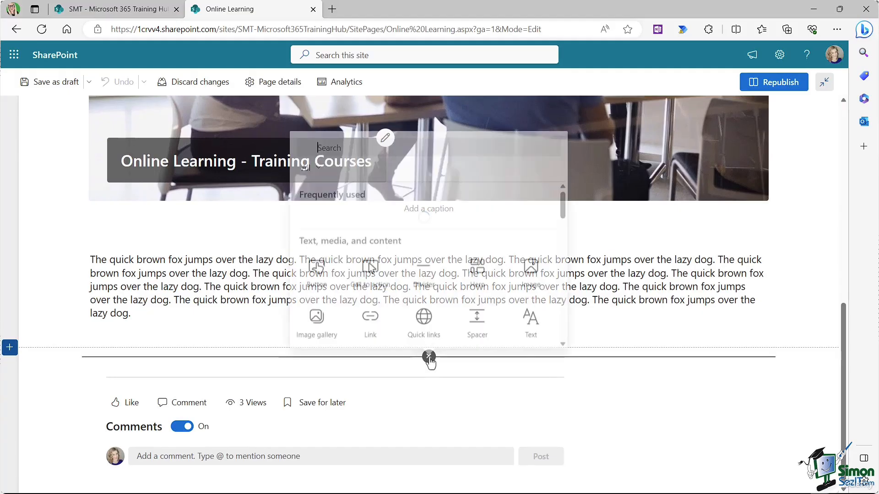
pyautogui.moveTo(562, 207); pyautogui.dragTo(564, 221)
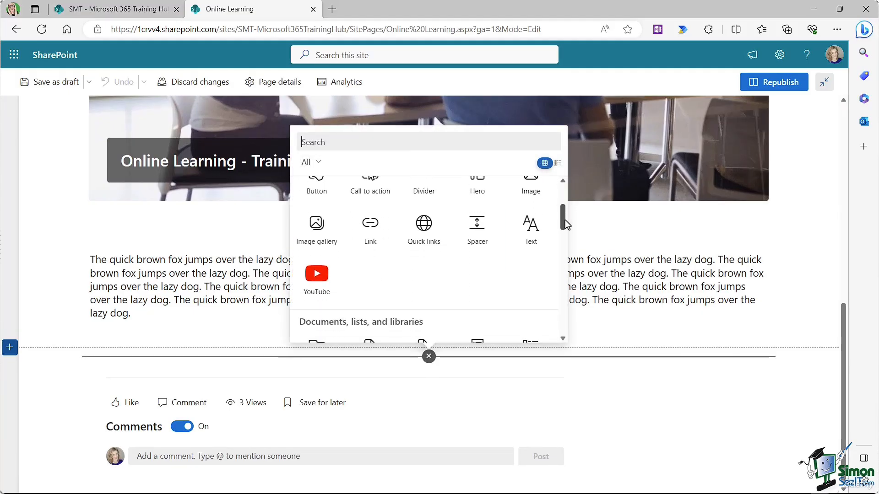
pyautogui.click(317, 274)
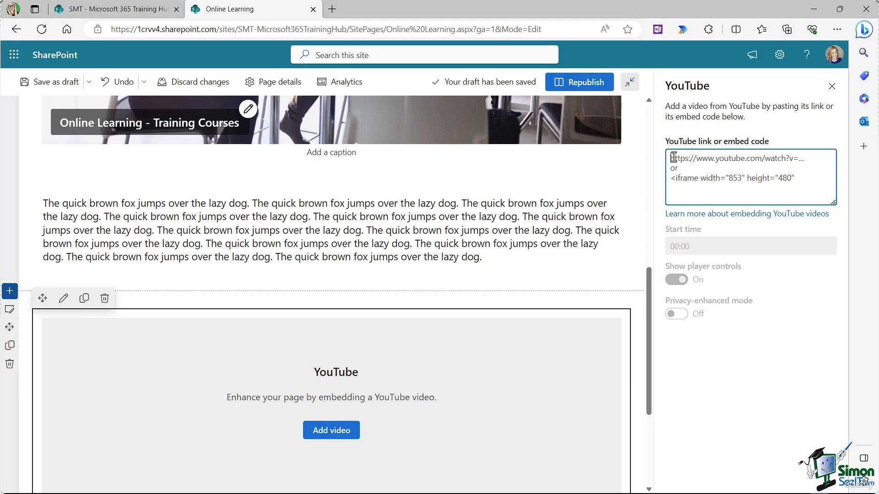
pyautogui.hotkey('ctrl', 'v')
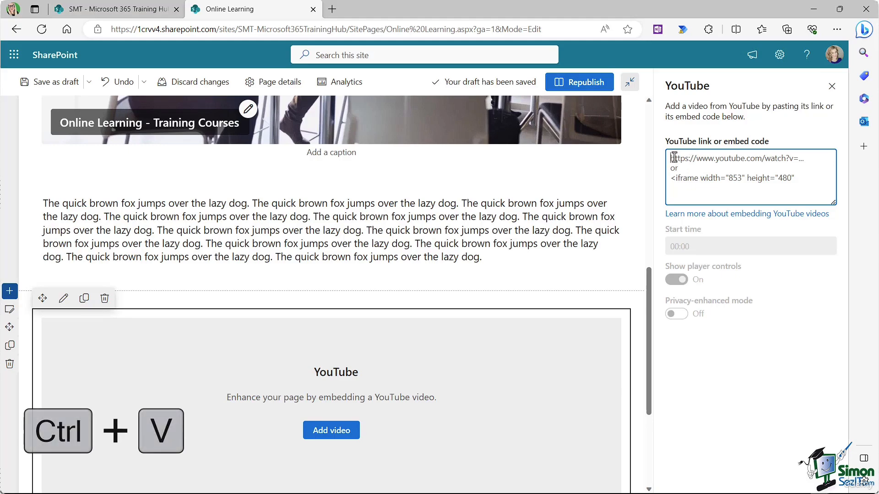
pyautogui.write('https://www.youtube.com/watch?v=TpOIGij43AA')
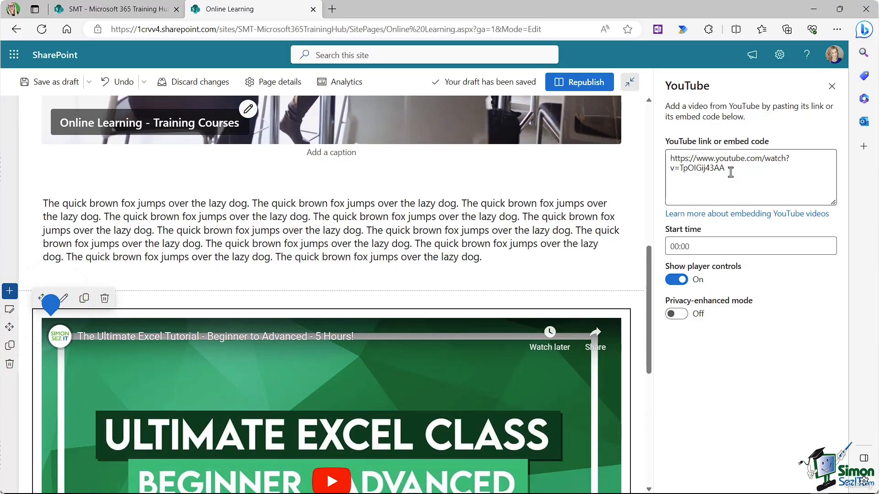
pyautogui.click(832, 86)
# Step: Republish the Online Learning page and scroll to view the embedded video
pyautogui.click(781, 82)
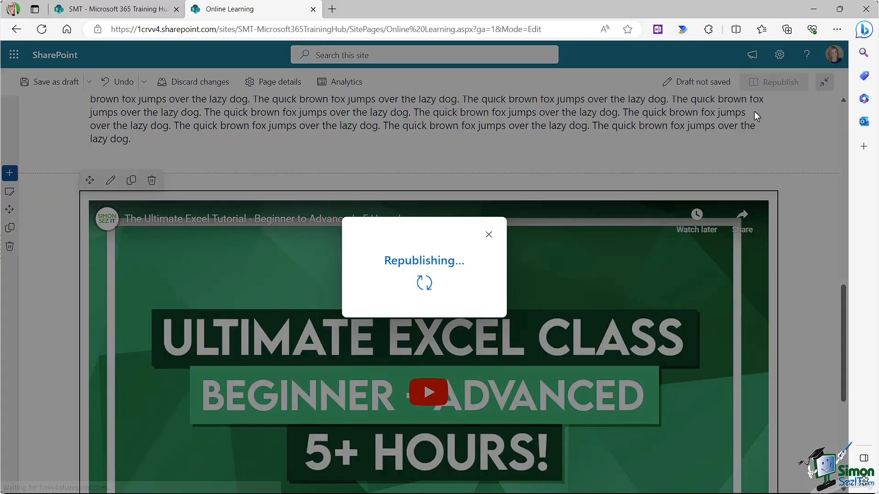
pyautogui.scroll(-2, 802, 263)
pyautogui.scroll(-3, 801, 262)
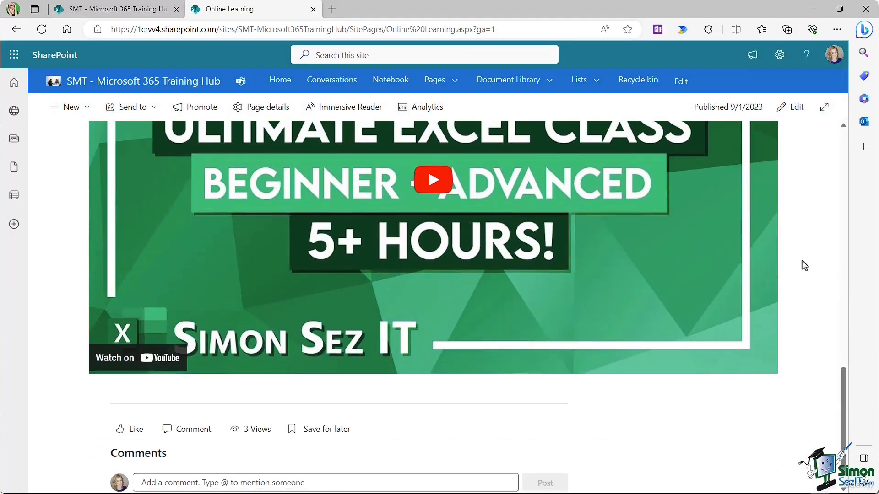
pyautogui.scroll(4, 801, 260)
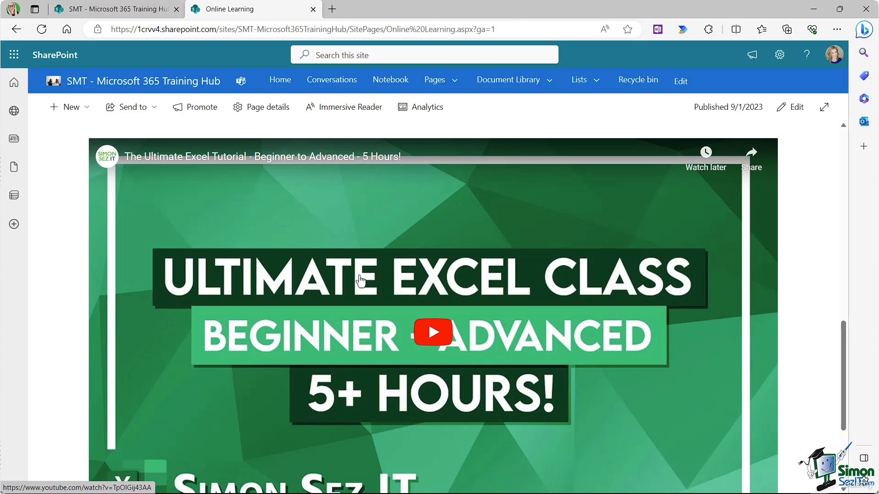
# Step: Reopen the page for editing and select the YouTube web part
pyautogui.click(795, 109)
pyautogui.scroll(-10, 352, 270)
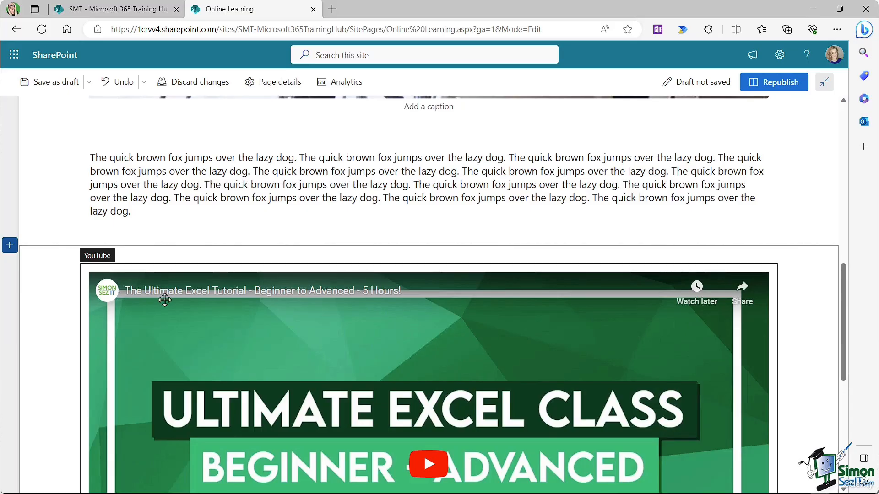
pyautogui.click(165, 296)
# Step: Delete the YouTube web part and insert a two-column section below the text
pyautogui.click(152, 253)
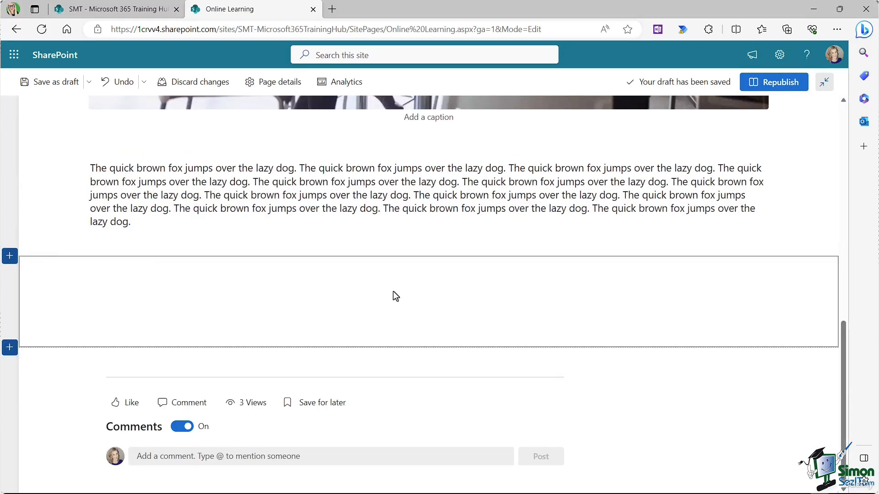
pyautogui.click(10, 257)
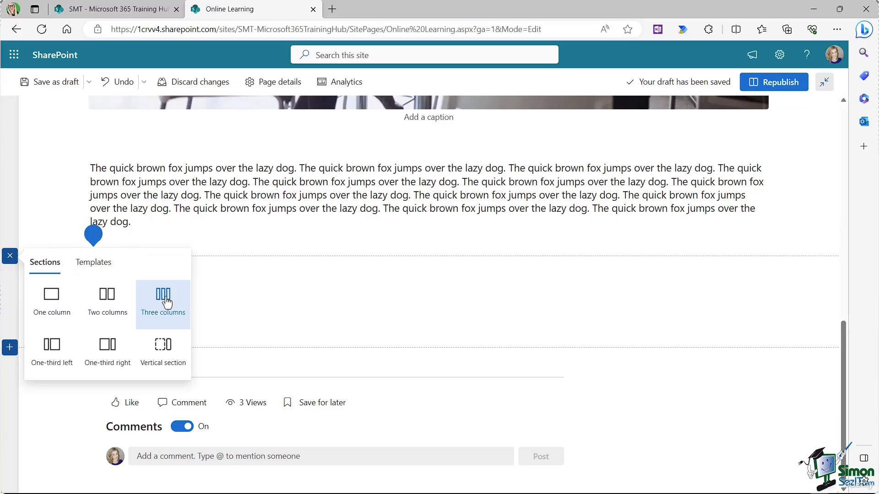
pyautogui.click(107, 303)
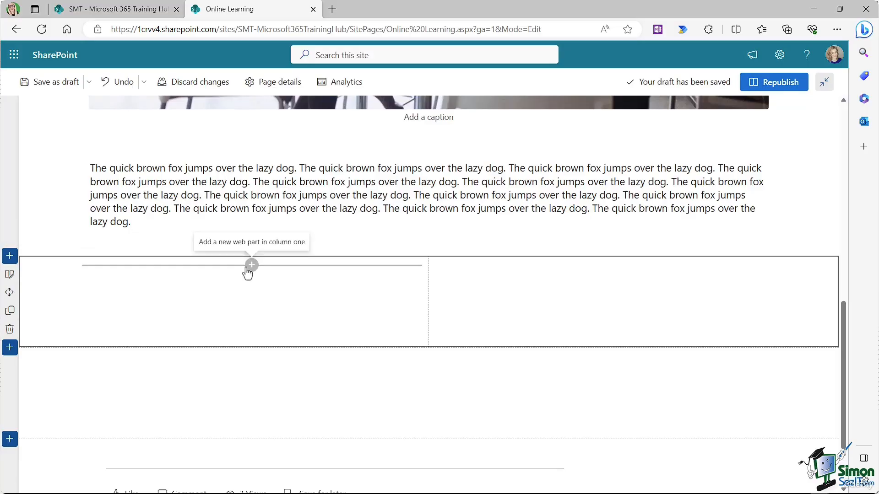
# Step: Add a YouTube web part in column one with the Excel tutorial link pasted
pyautogui.click(252, 265)
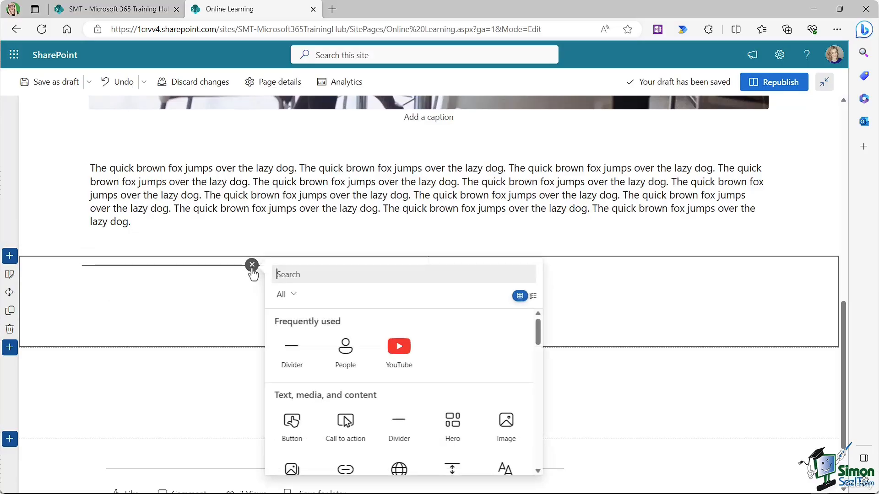
pyautogui.click(400, 349)
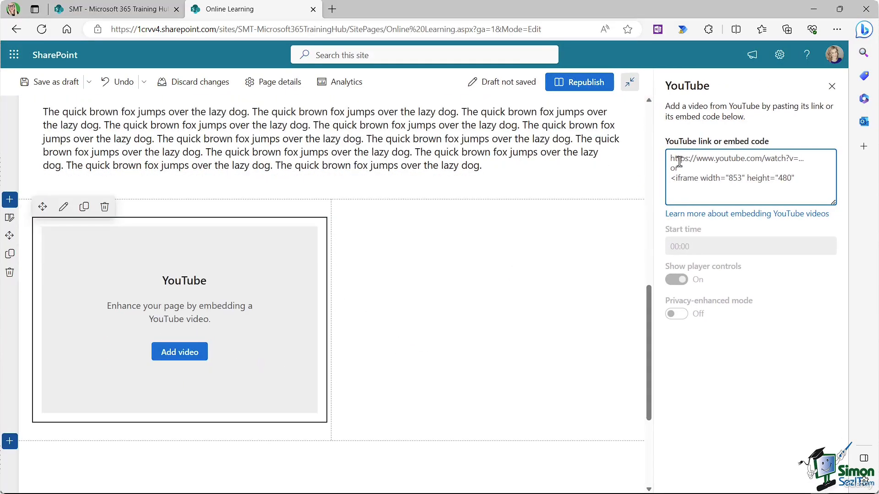
pyautogui.write('https://www.youtube.com/watch?v=TpOIGij43AA')
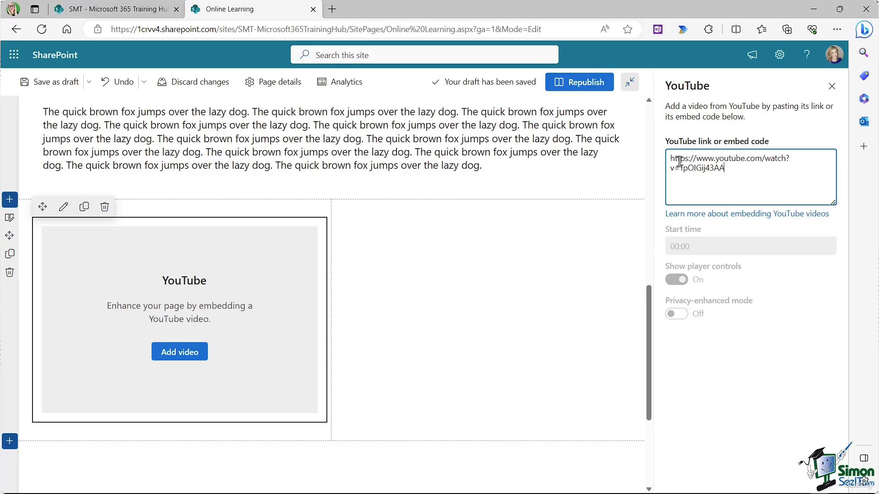
pyautogui.click(831, 86)
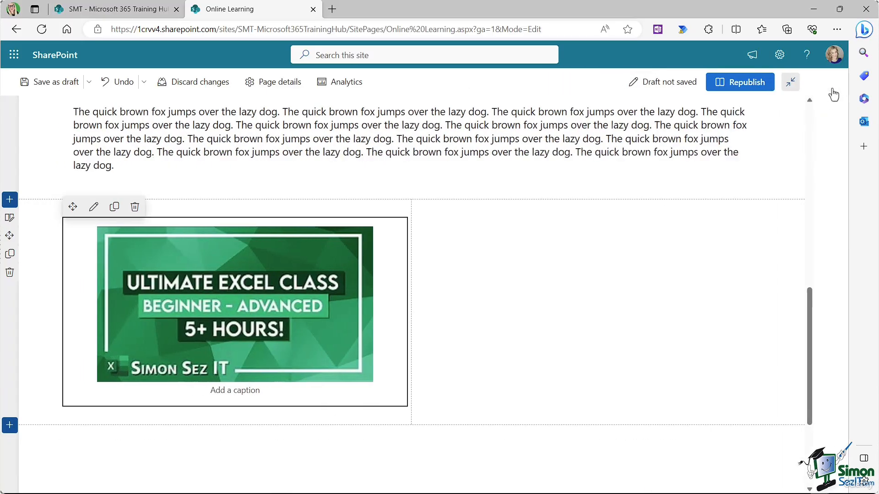
pyautogui.scroll(-4, 514, 305)
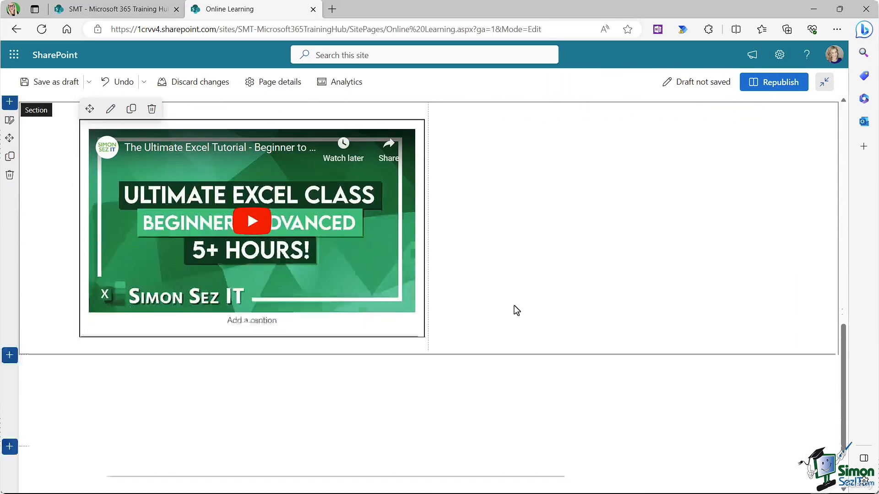
pyautogui.scroll(1, 514, 306)
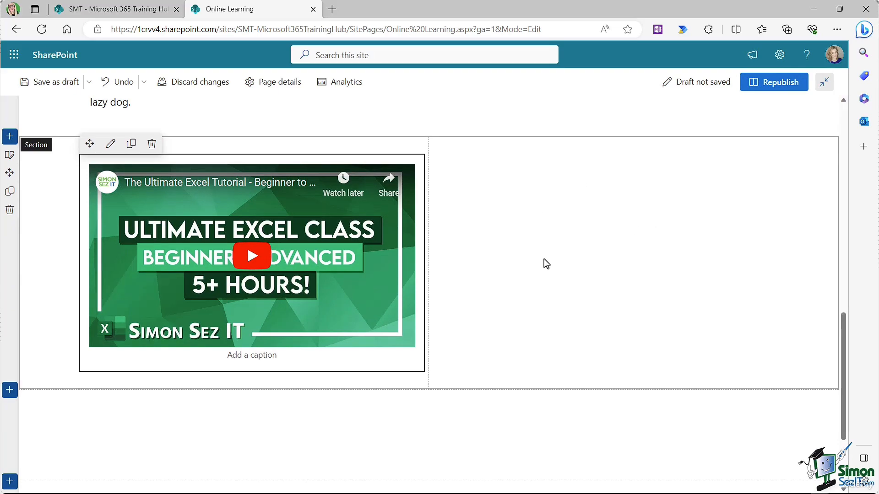
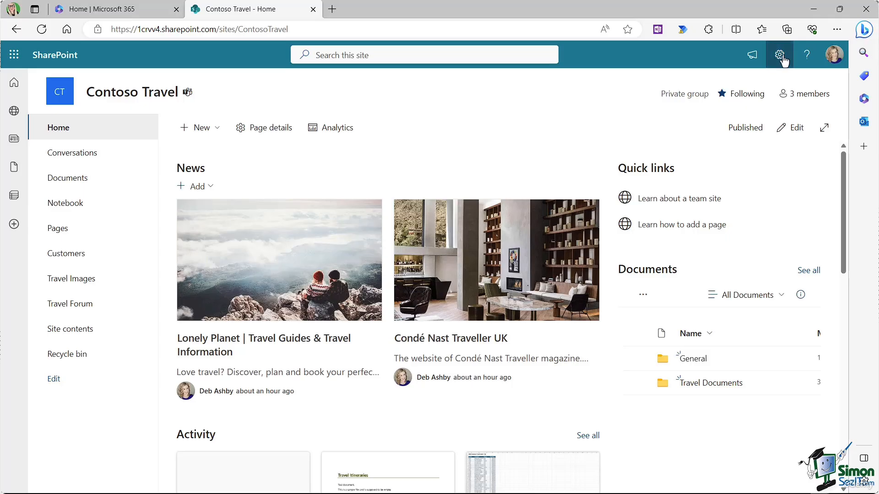
# Step: Apply and save the Orange theme for the site
pyautogui.click(780, 56)
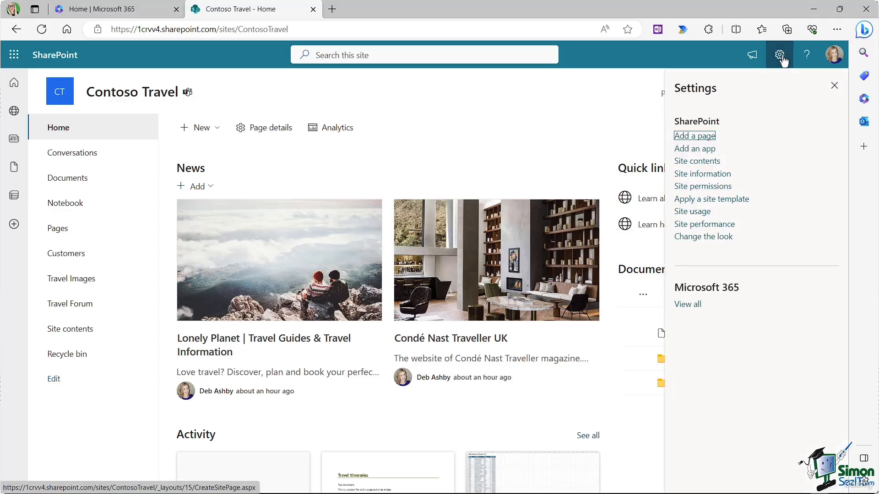
pyautogui.click(702, 238)
pyautogui.click(681, 110)
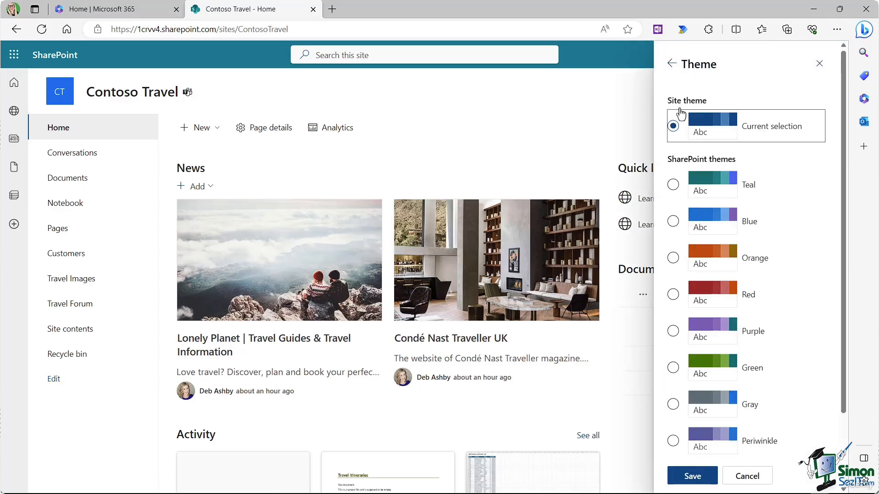
pyautogui.click(674, 258)
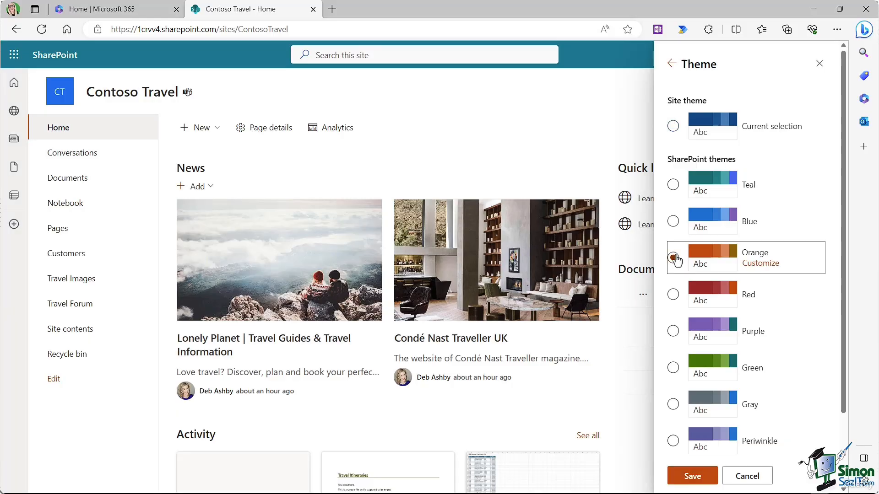
pyautogui.click(702, 478)
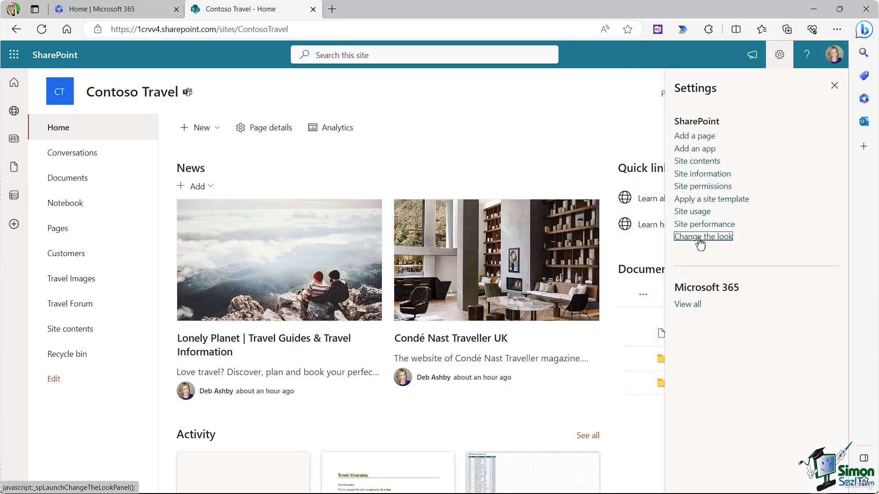
# Step: Give the site header the Extended layout with an orange background
pyautogui.click(700, 238)
pyautogui.click(678, 132)
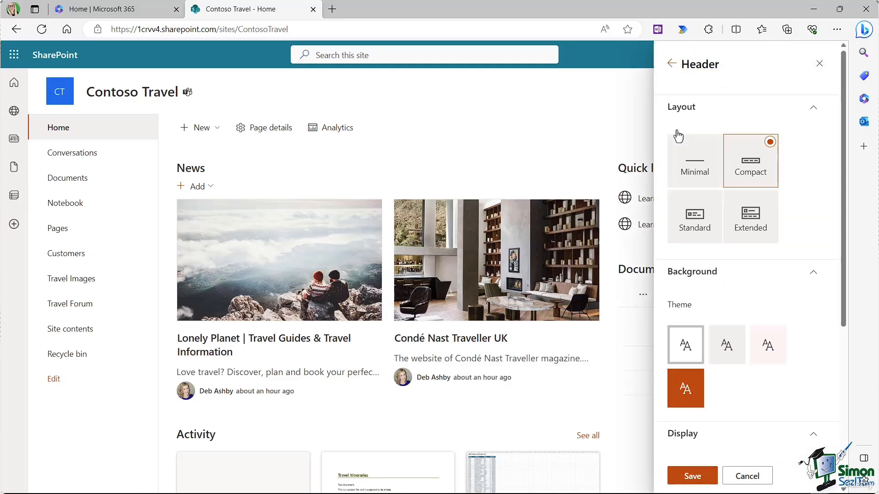
pyautogui.click(708, 216)
pyautogui.click(761, 215)
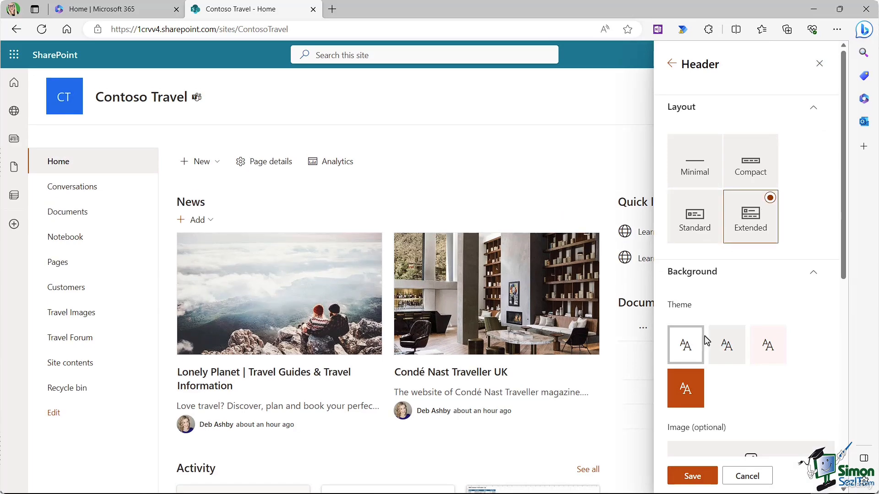
pyautogui.click(686, 399)
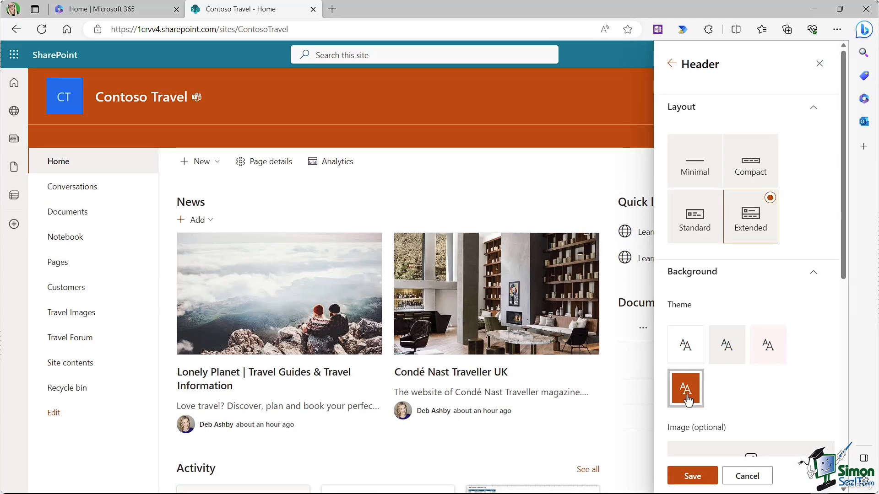
pyautogui.click(723, 354)
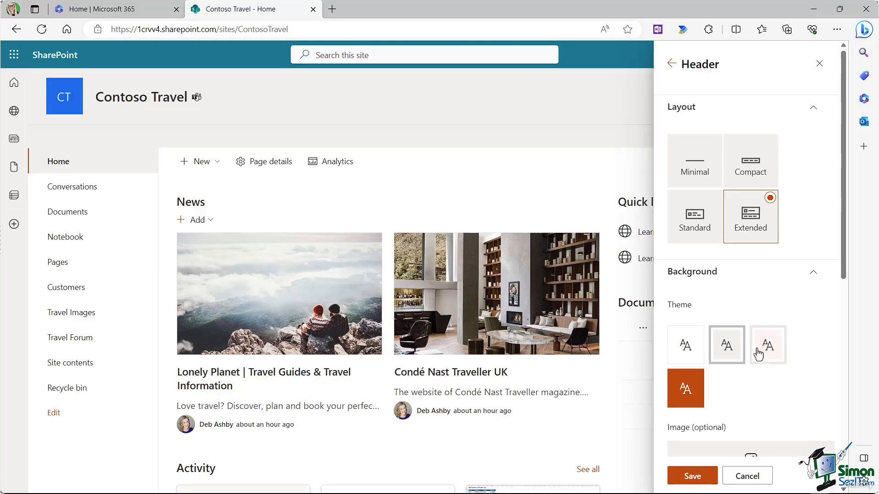
pyautogui.click(685, 390)
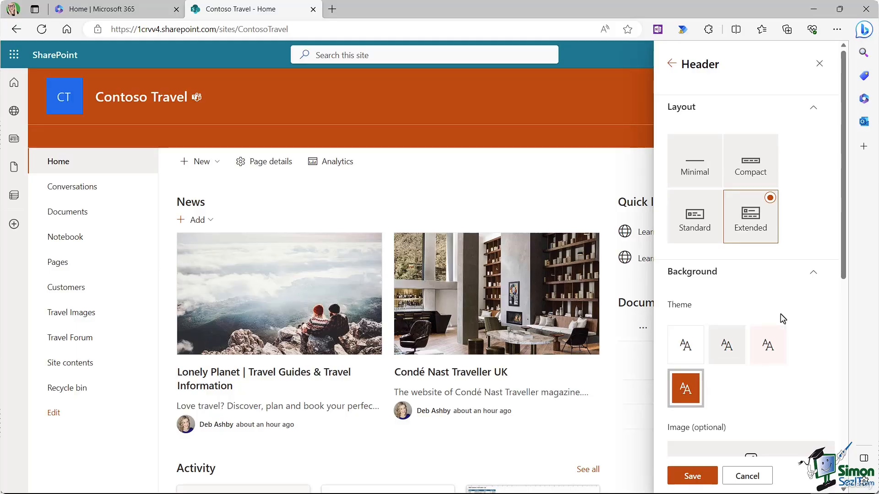
# Step: Upload Thailand.jpg from Travel Images as the header background and save
pyautogui.scroll(-4, 779, 318)
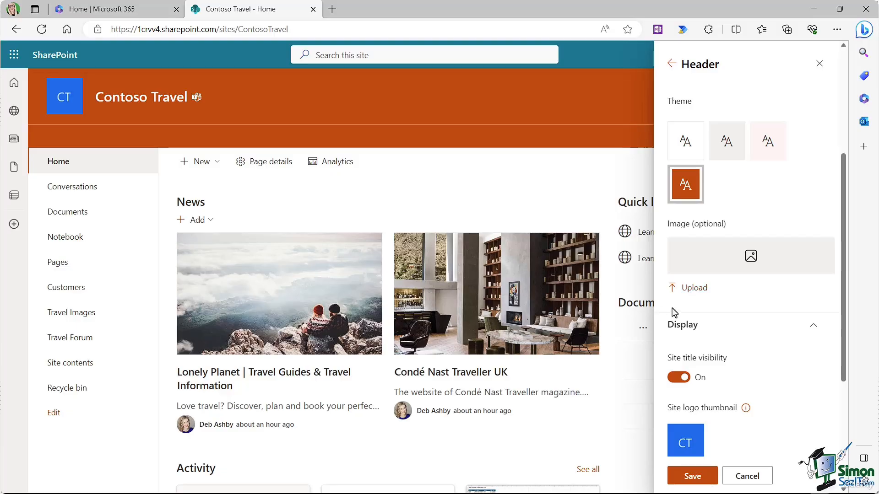
pyautogui.click(688, 290)
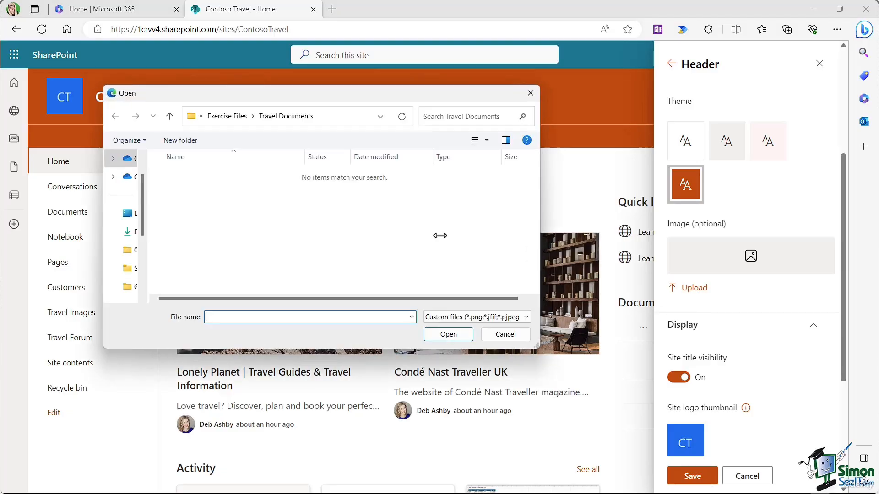
pyautogui.click(227, 116)
pyautogui.doubleClick(211, 198)
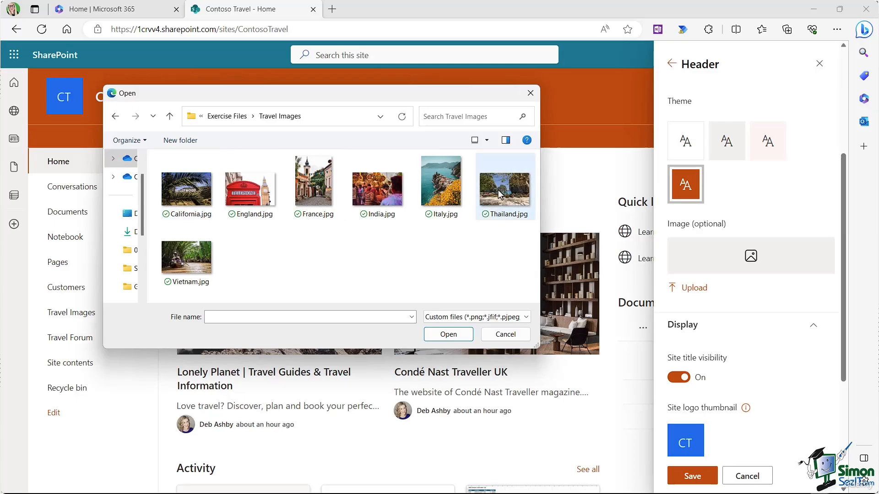
pyautogui.click(496, 217)
pyautogui.click(433, 335)
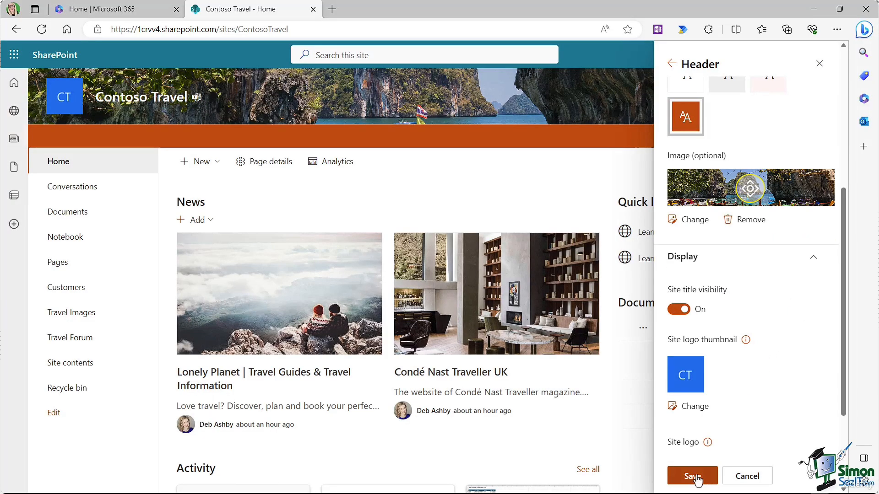
pyautogui.click(695, 478)
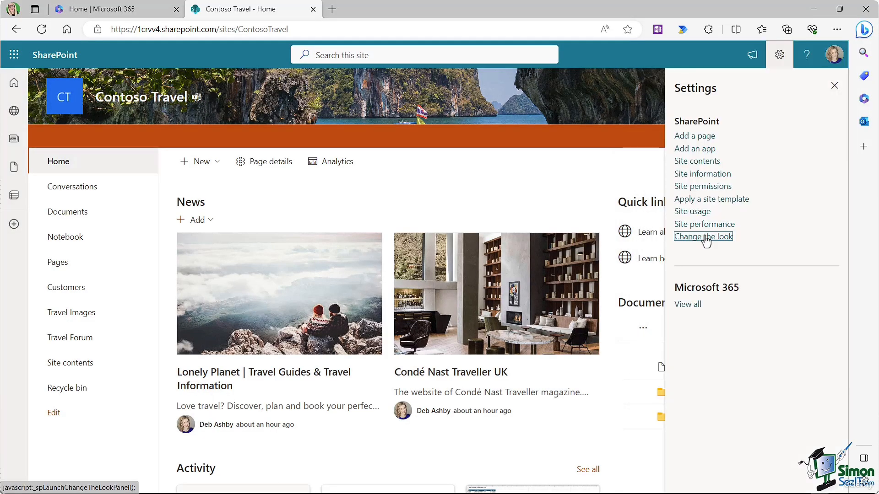
# Step: Save the site navigation as horizontal with the cascading menu style
pyautogui.click(706, 237)
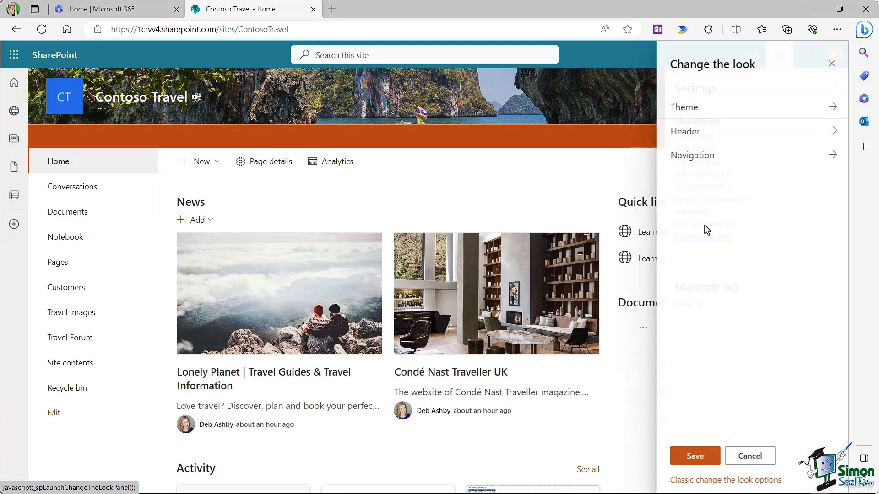
pyautogui.click(698, 158)
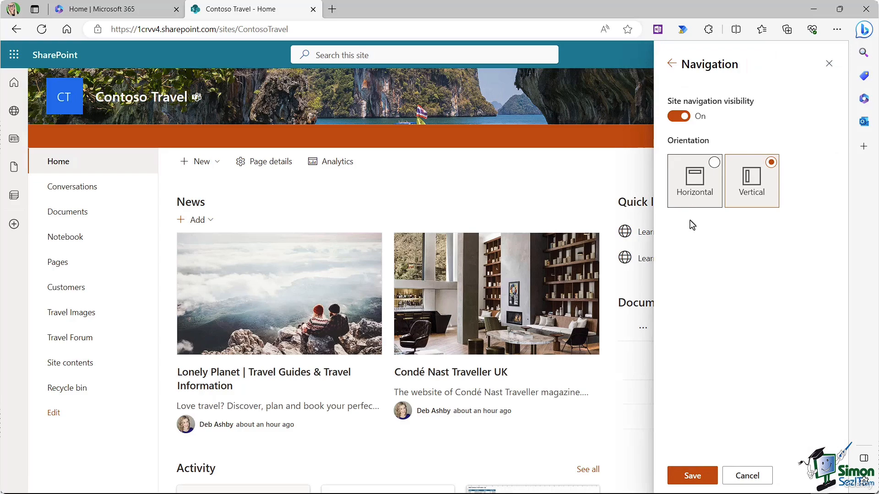
pyautogui.click(713, 167)
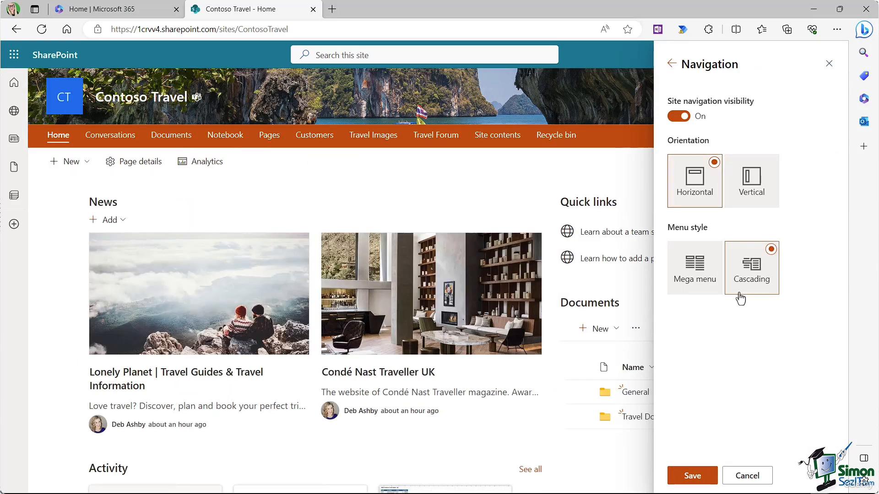
pyautogui.click(697, 271)
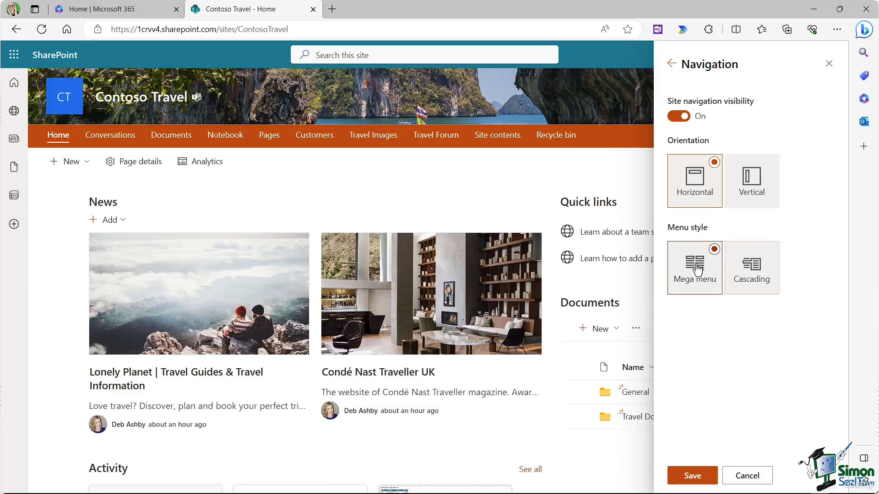
pyautogui.click(749, 257)
pyautogui.click(692, 476)
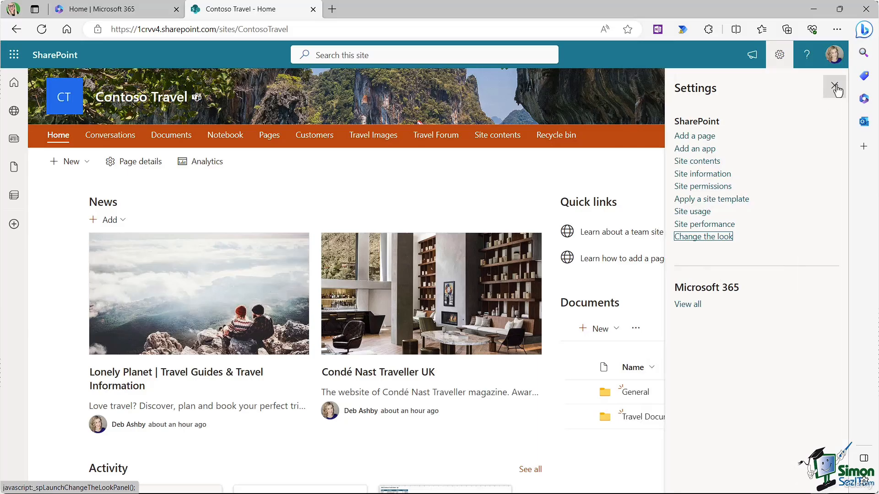
pyautogui.click(830, 87)
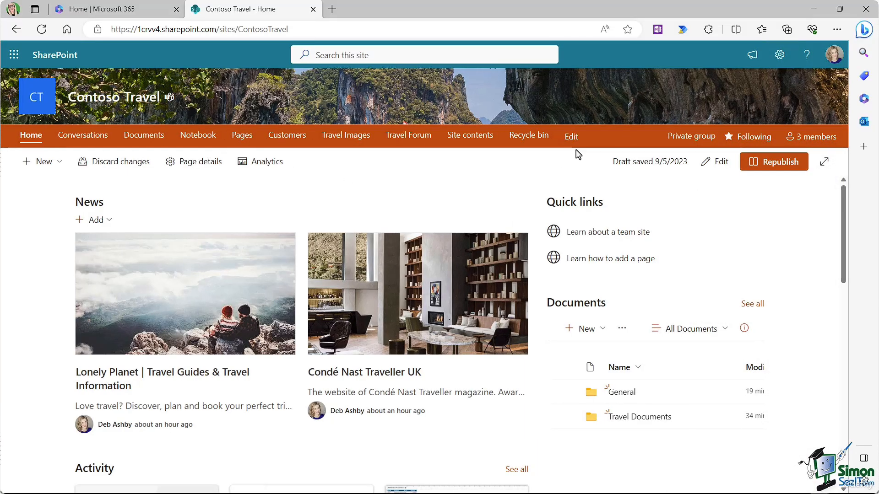
# Step: Nest Travel Images under Documents, and move Pages, Travel Forum and Customers up
pyautogui.click(571, 137)
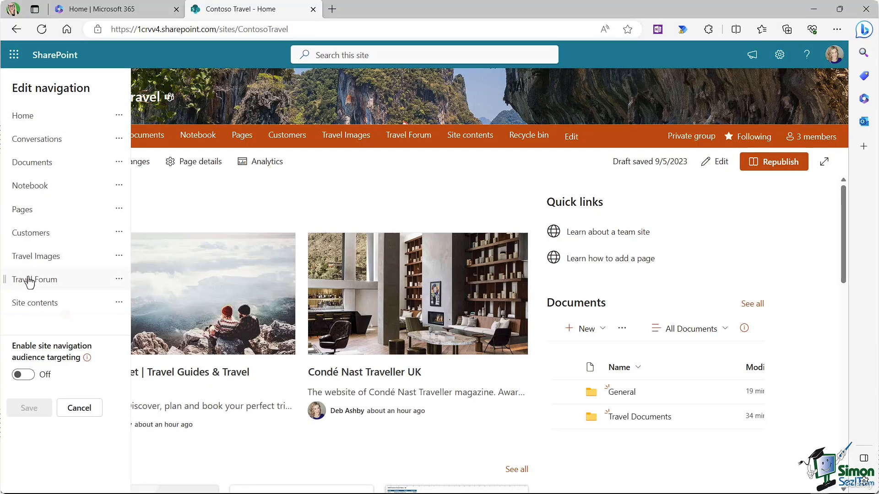
pyautogui.moveTo(5, 257); pyautogui.dragTo(5, 185)
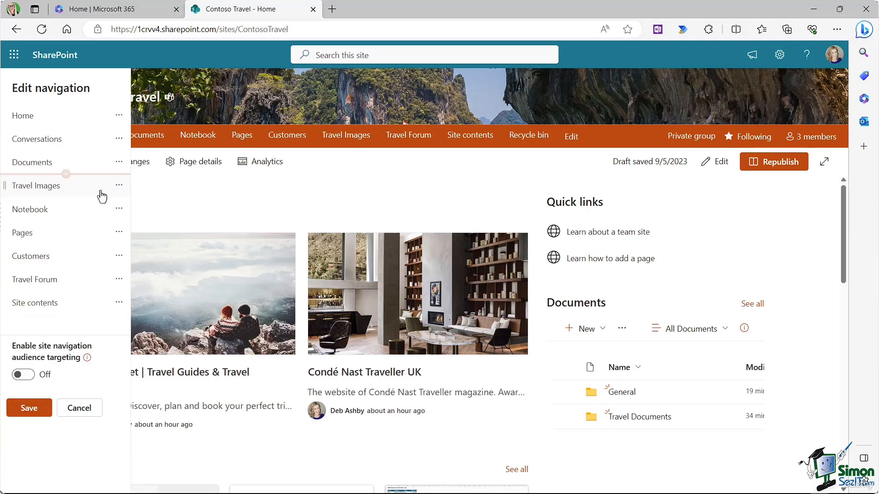
pyautogui.click(119, 186)
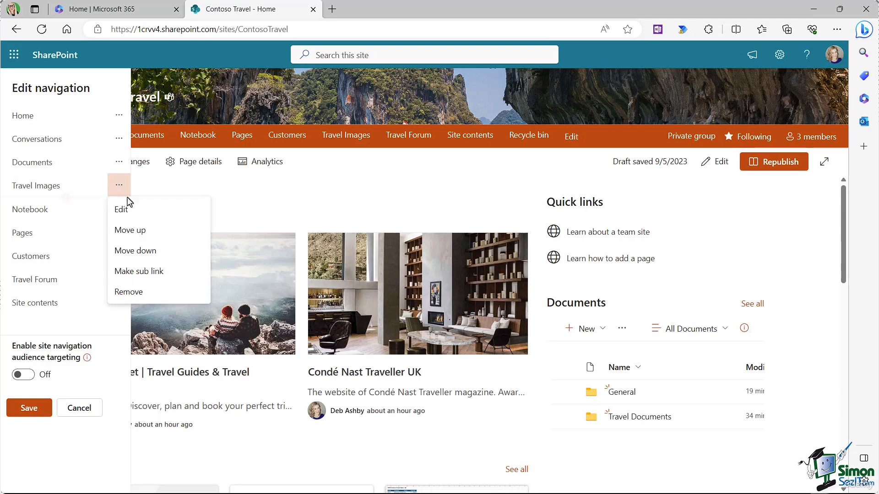
pyautogui.click(139, 274)
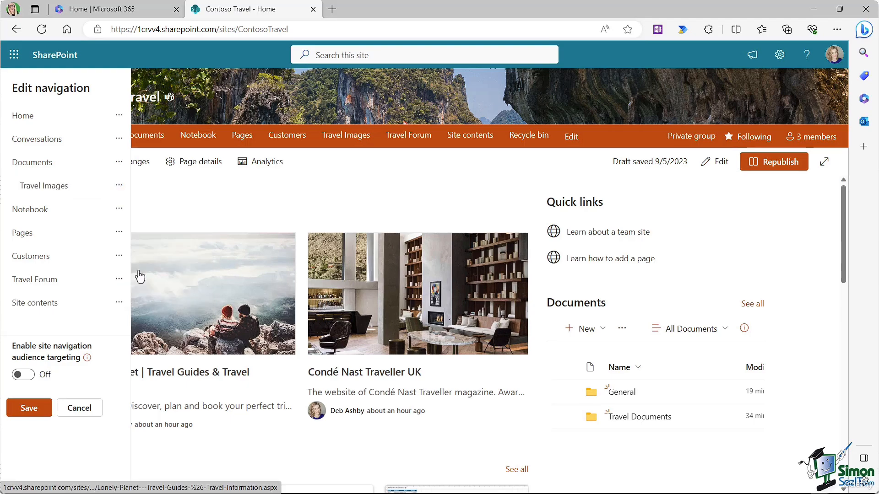
pyautogui.moveTo(5, 234); pyautogui.dragTo(6, 131)
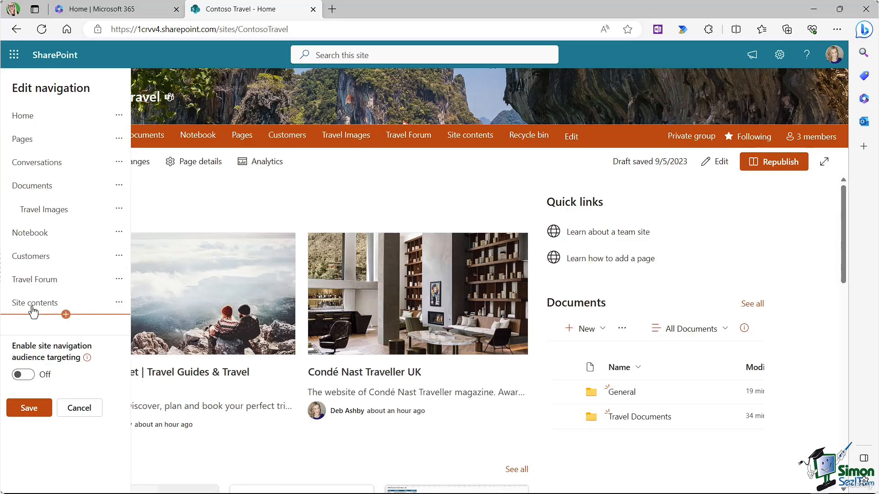
pyautogui.moveTo(7, 281); pyautogui.dragTo(7, 232)
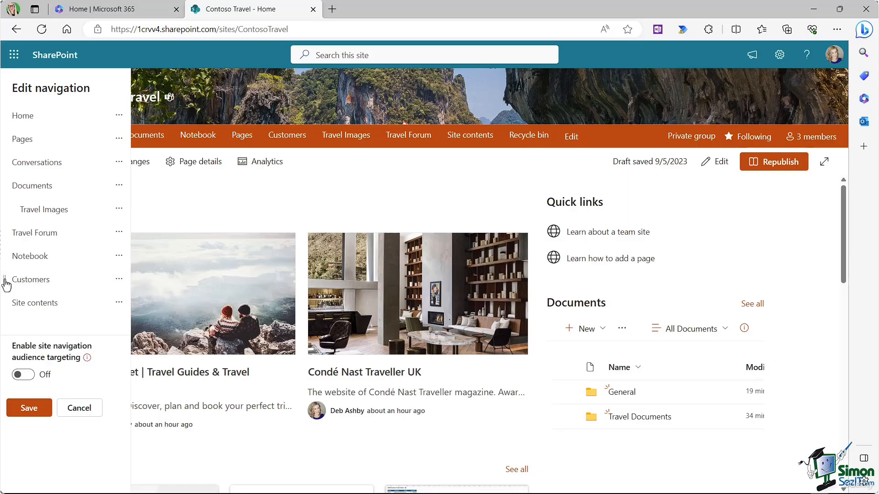
pyautogui.moveTo(6, 285); pyautogui.dragTo(13, 253)
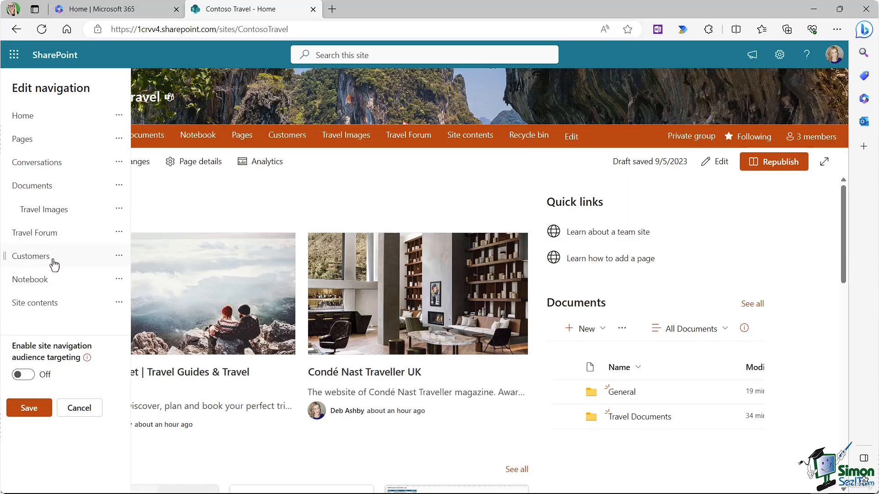
# Step: Rename the Customers link to 'List - Customers' and save the navigation
pyautogui.click(119, 257)
pyautogui.click(130, 278)
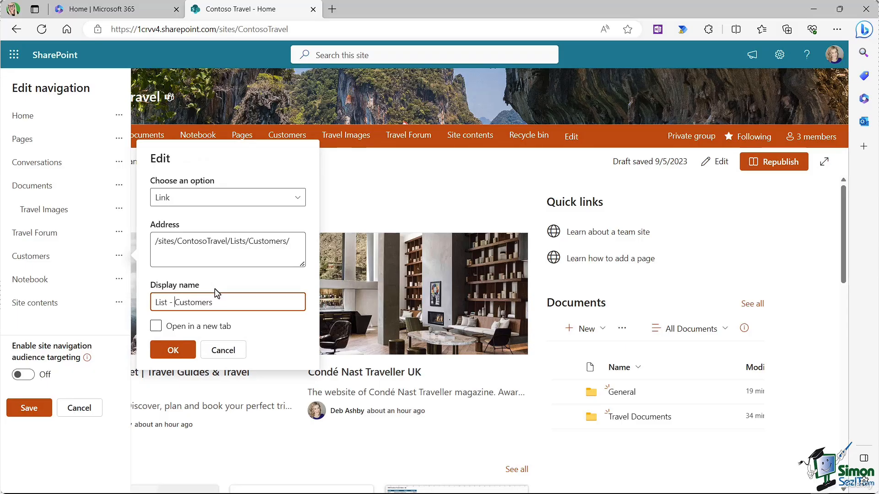
pyautogui.click(172, 350)
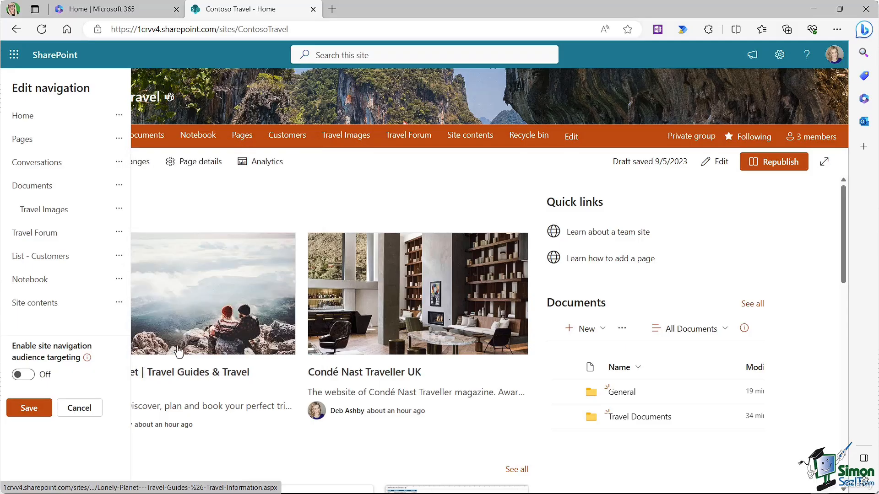
pyautogui.click(28, 408)
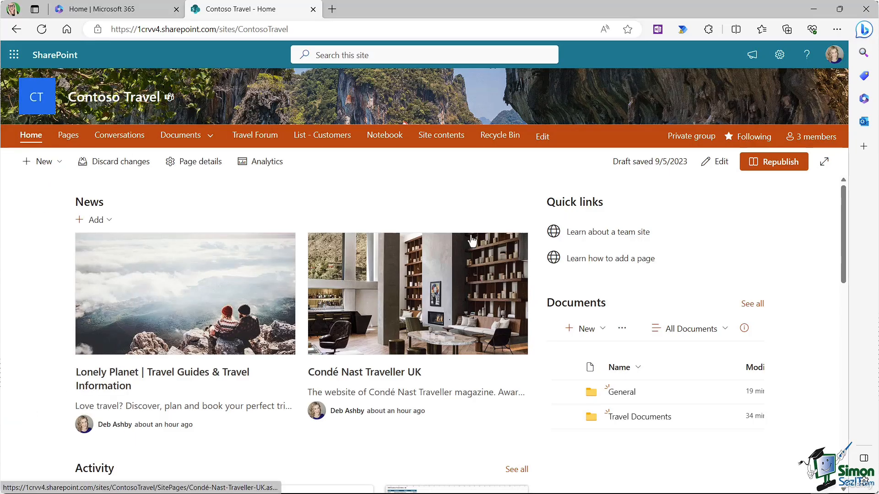
# Step: Add the Condé Nast Traveller UK and Lonely Planet site pages to Quick links
pyautogui.click(209, 138)
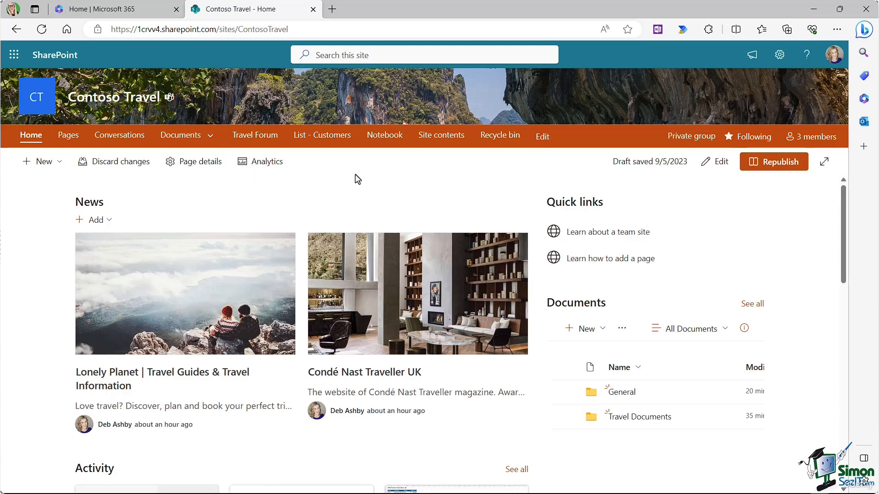
pyautogui.click(721, 162)
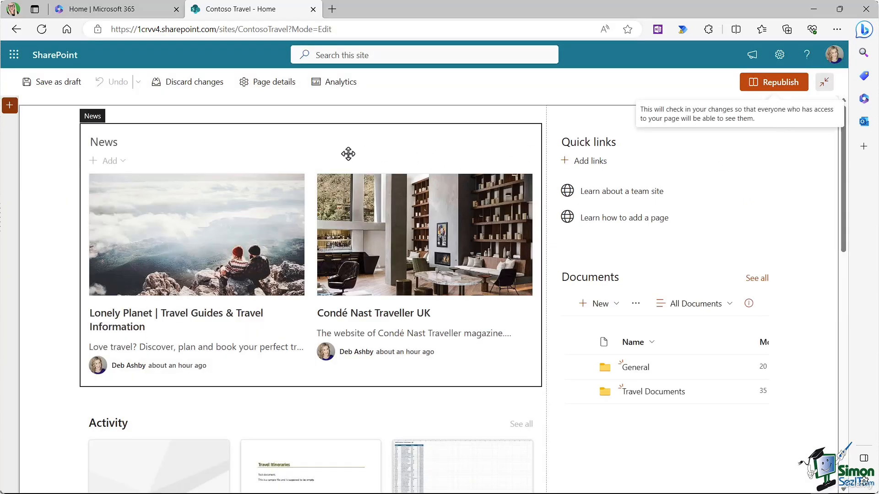
pyautogui.click(585, 164)
pyautogui.click(569, 165)
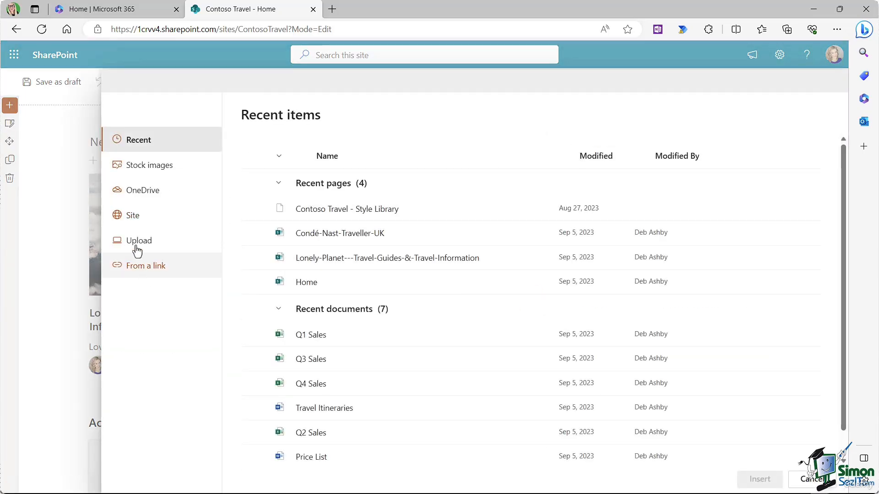
pyautogui.click(131, 219)
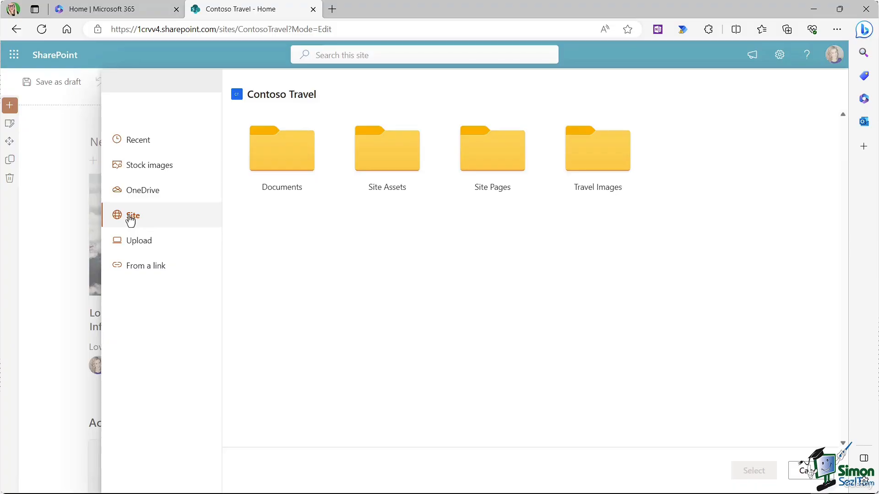
pyautogui.click(498, 166)
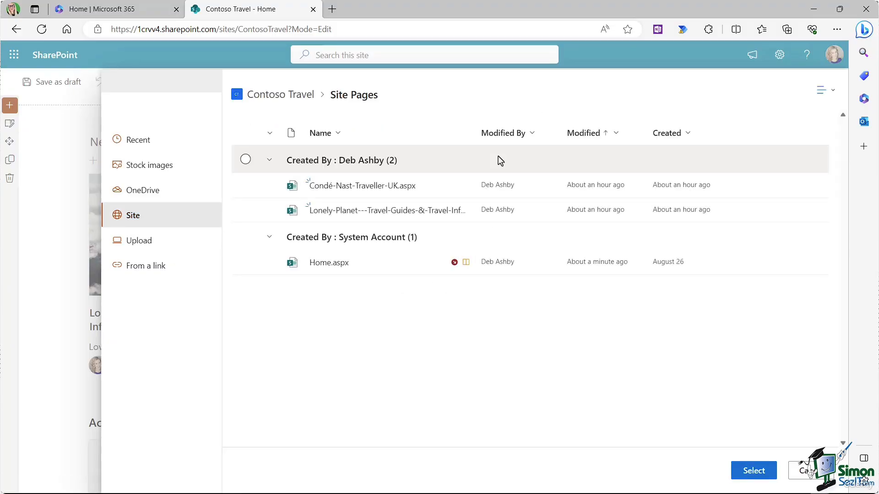
pyautogui.click(245, 186)
pyautogui.click(246, 210)
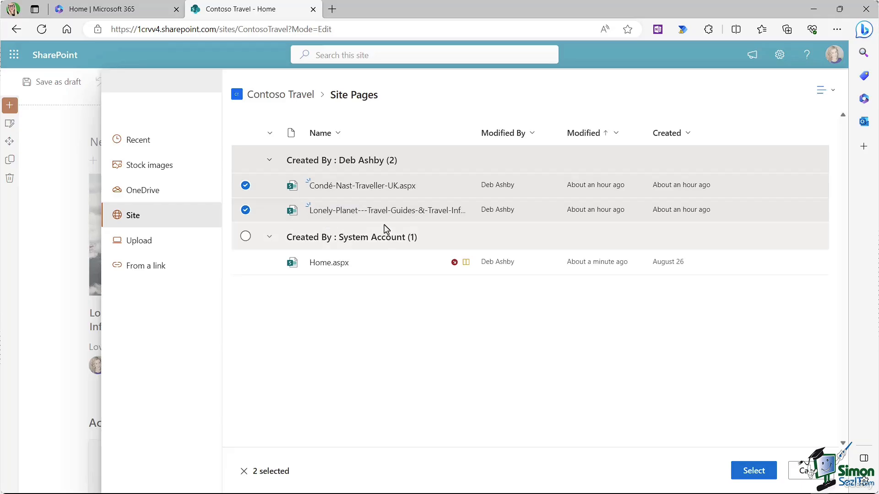
pyautogui.click(746, 471)
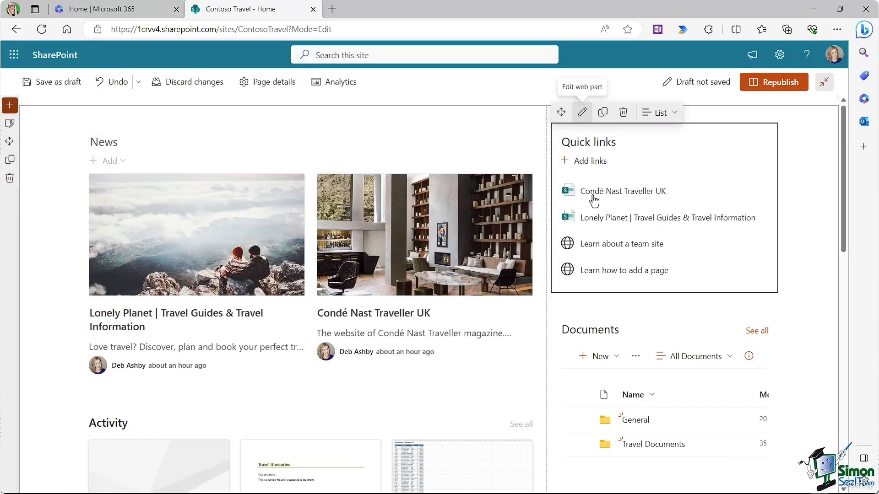
# Step: Remove the two default links and show Quick links in the Tiles layout
pyautogui.click(754, 242)
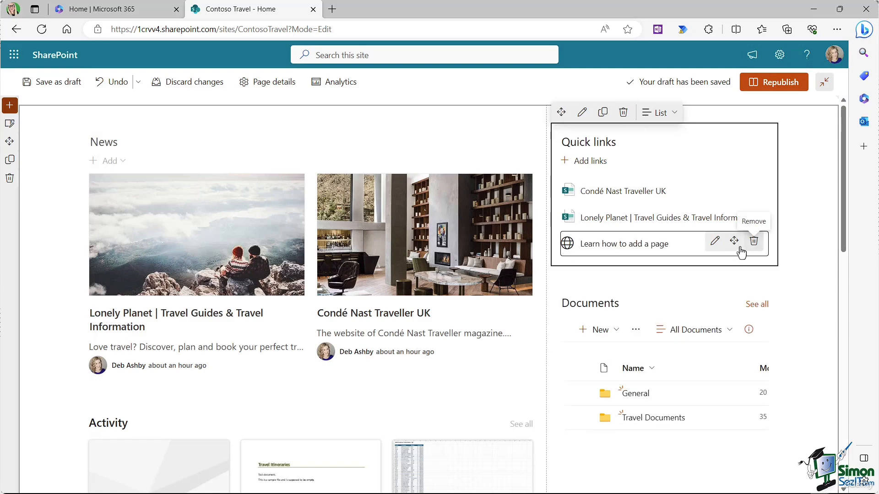
pyautogui.click(754, 241)
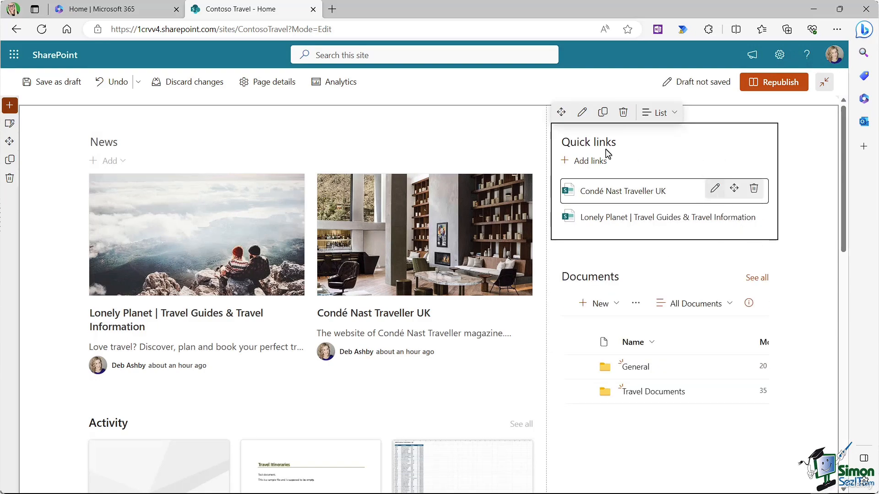
pyautogui.click(582, 114)
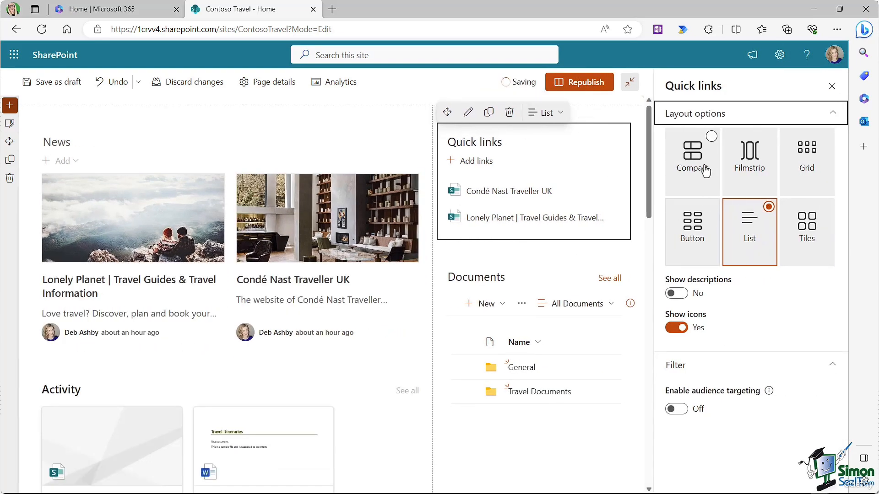
pyautogui.click(697, 165)
pyautogui.click(754, 161)
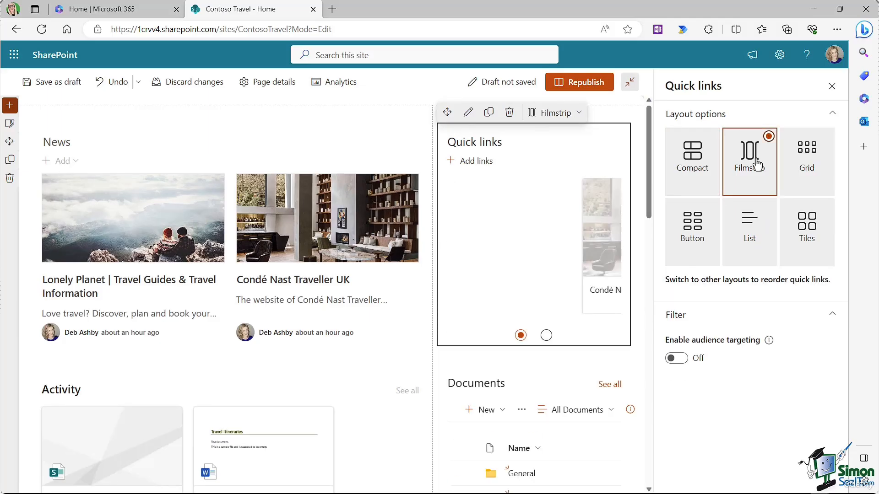
pyautogui.click(815, 171)
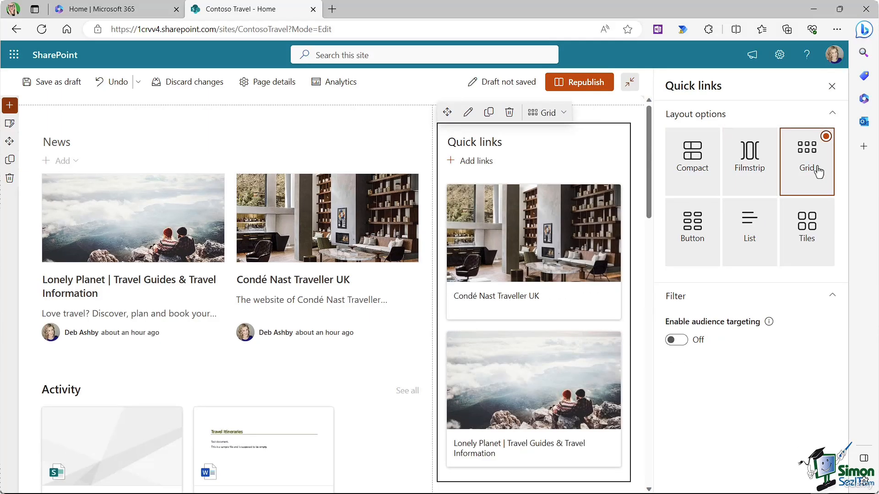
pyautogui.click(692, 237)
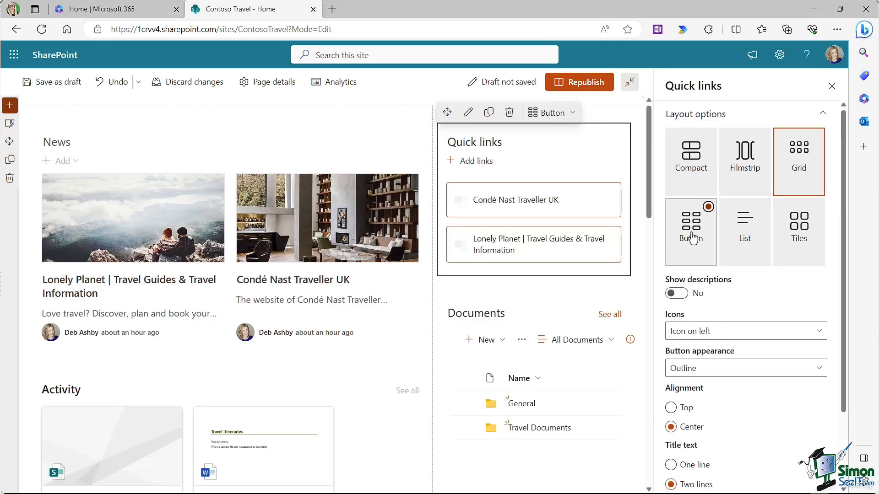
pyautogui.click(737, 231)
pyautogui.click(805, 224)
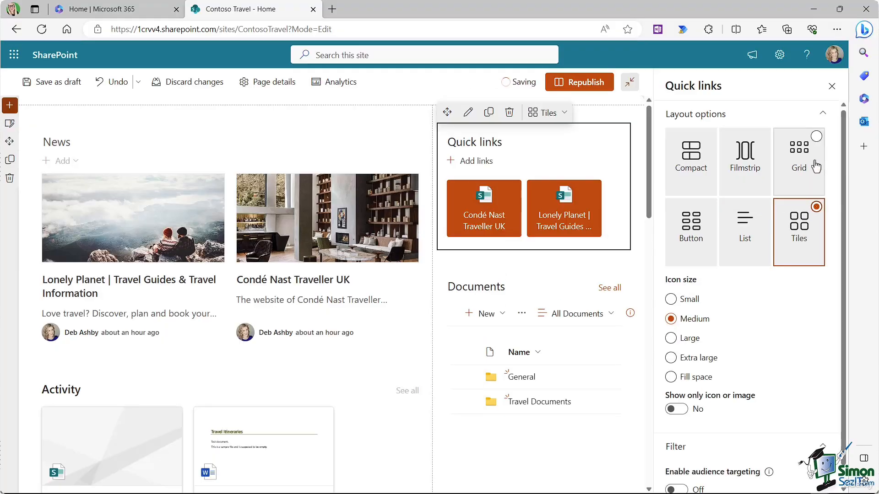
# Step: Move the Documents web part below News in the left column
pyautogui.click(832, 87)
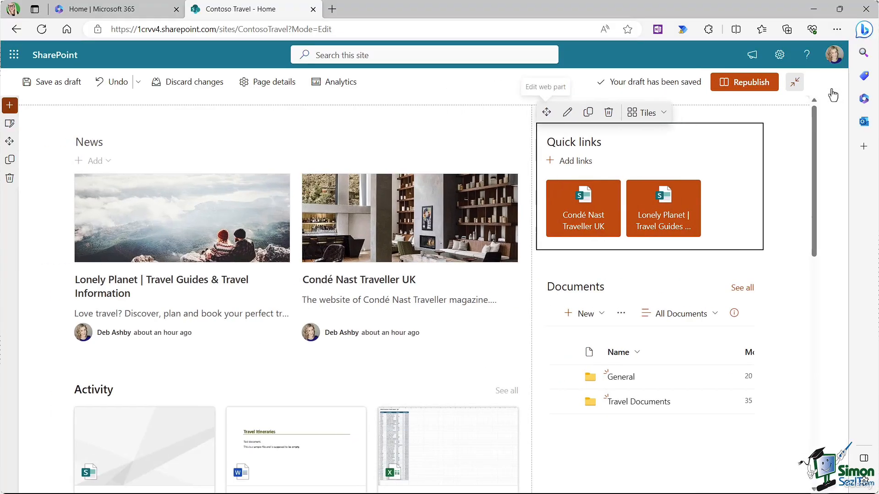
pyautogui.scroll(-3, 572, 268)
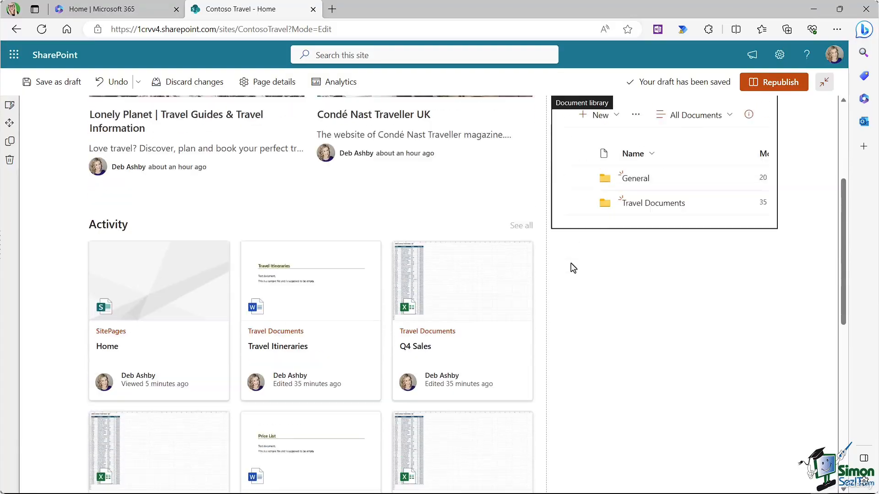
pyautogui.scroll(3, 573, 267)
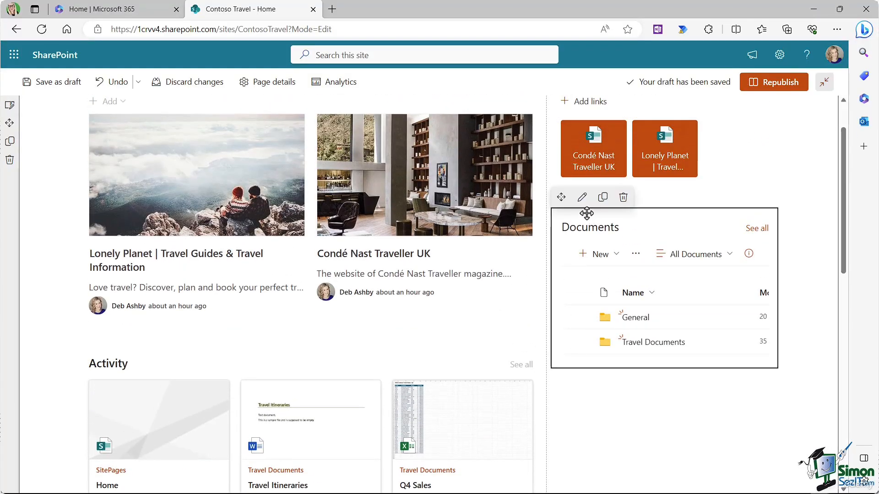
pyautogui.moveTo(562, 197); pyautogui.dragTo(116, 343)
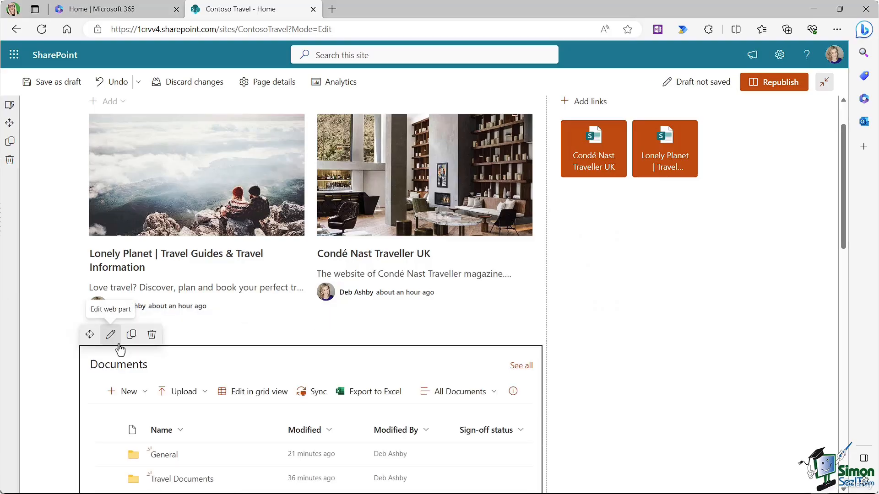
# Step: Change the Site activity item count from 9 to 2
pyautogui.scroll(-7, 328, 320)
pyautogui.scroll(-7, 327, 321)
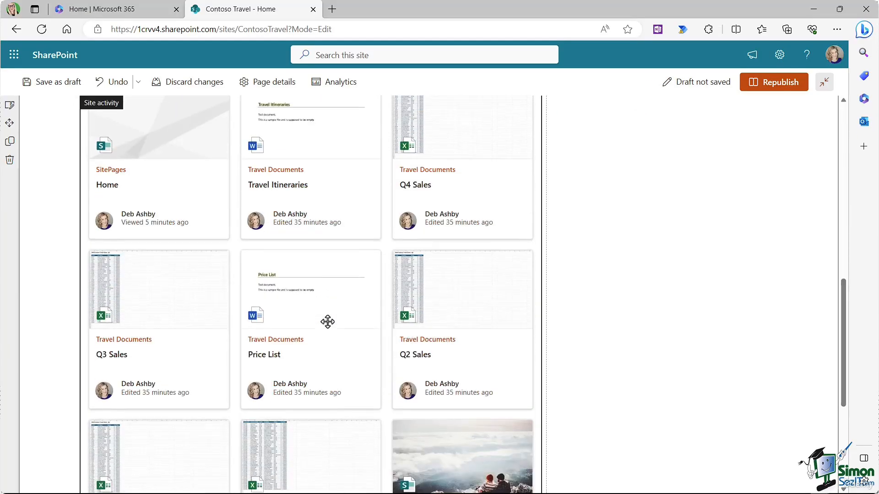
pyautogui.scroll(9, 328, 320)
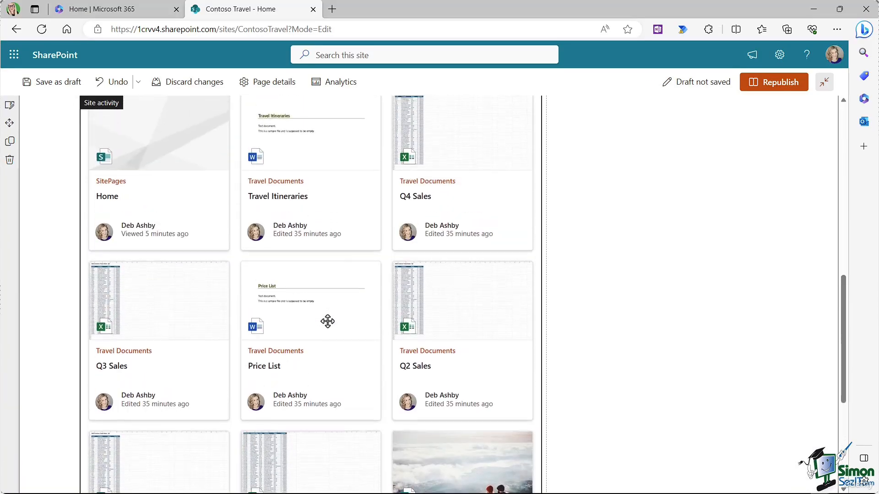
pyautogui.scroll(-2, 206, 275)
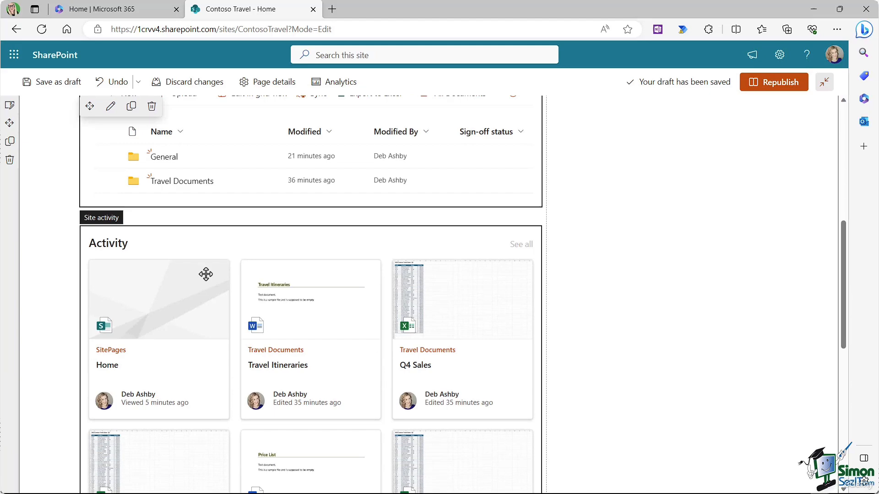
pyautogui.click(348, 240)
pyautogui.click(110, 213)
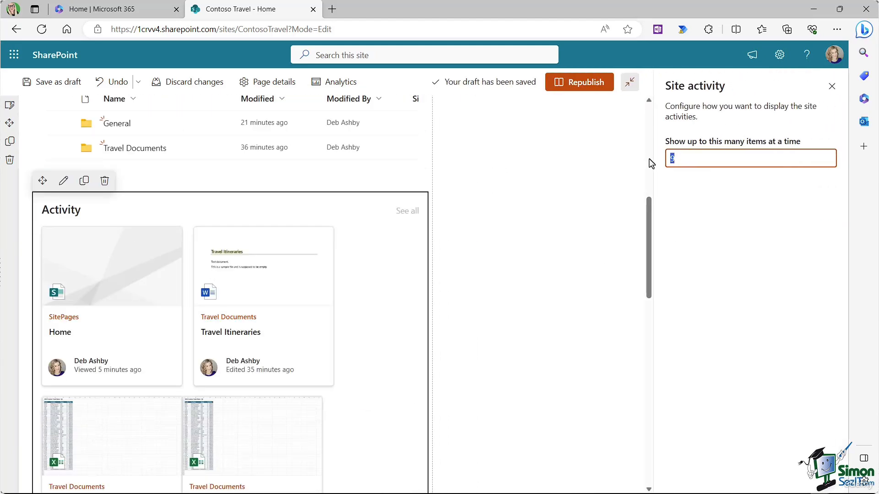
pyautogui.press('BackSpace')
pyautogui.write('2')
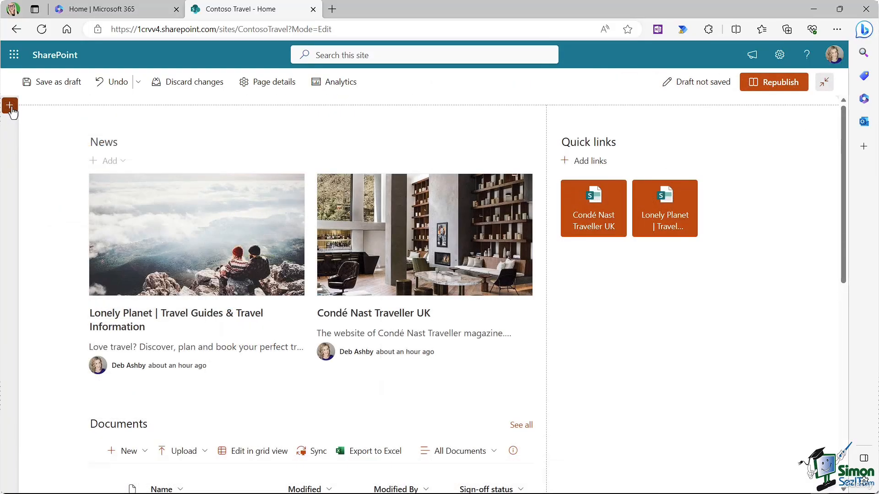
# Step: Insert the two-column vertical image and text section template
pyautogui.click(10, 106)
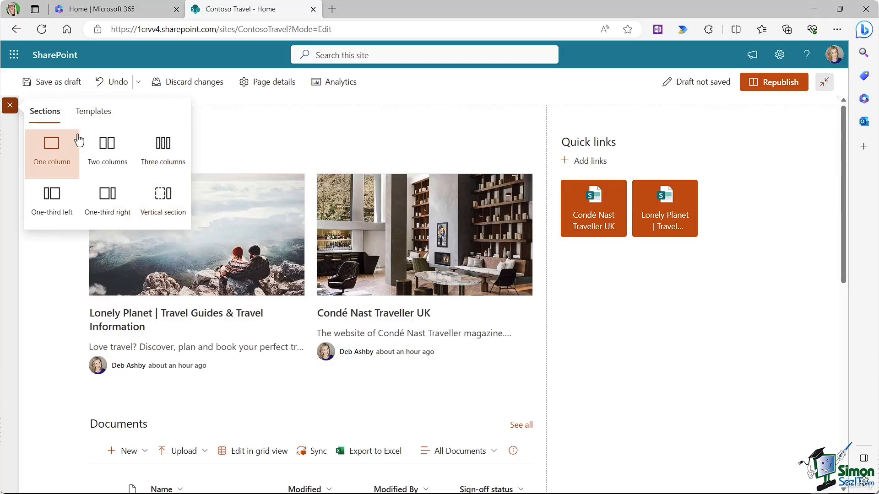
pyautogui.click(95, 114)
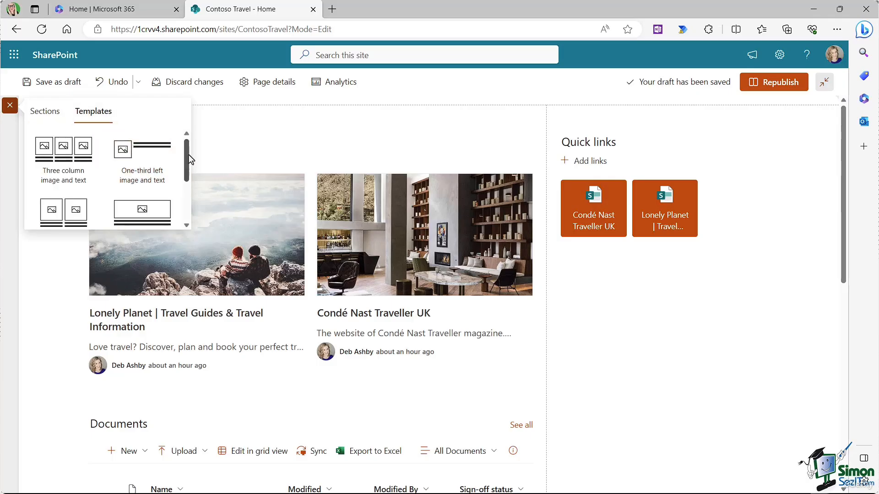
pyautogui.moveTo(187, 153); pyautogui.dragTo(185, 176)
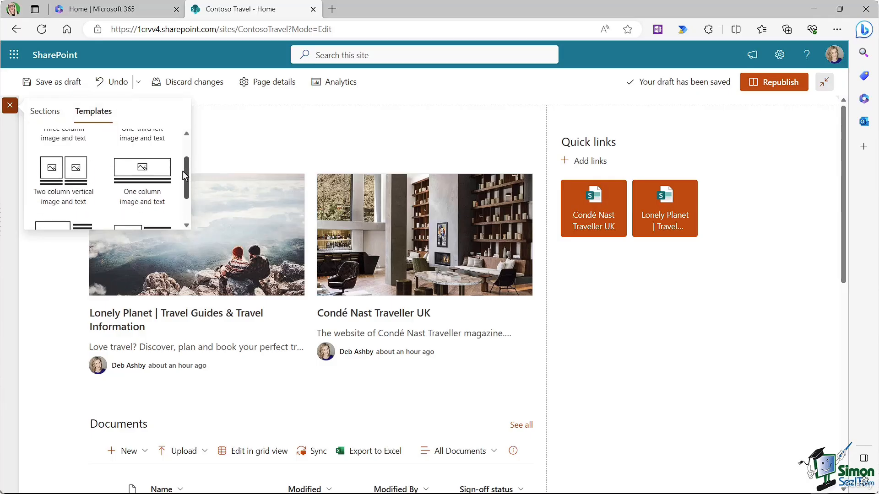
pyautogui.click(56, 180)
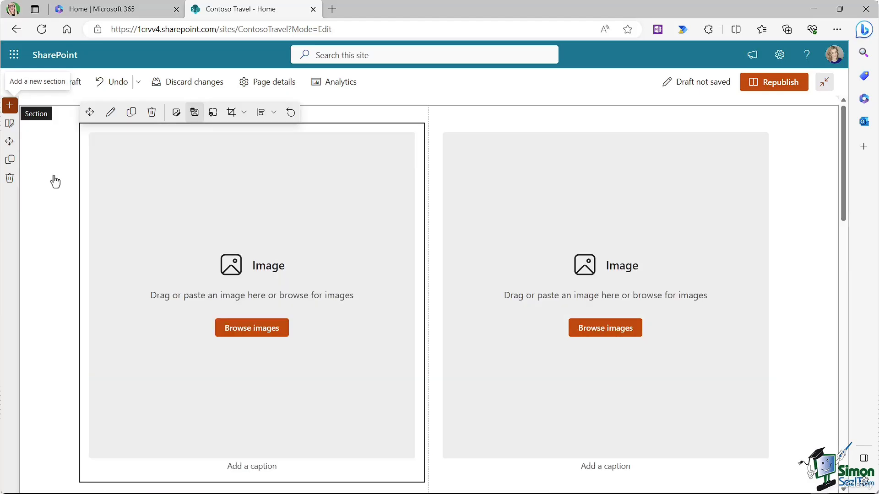
pyautogui.scroll(-1, 457, 257)
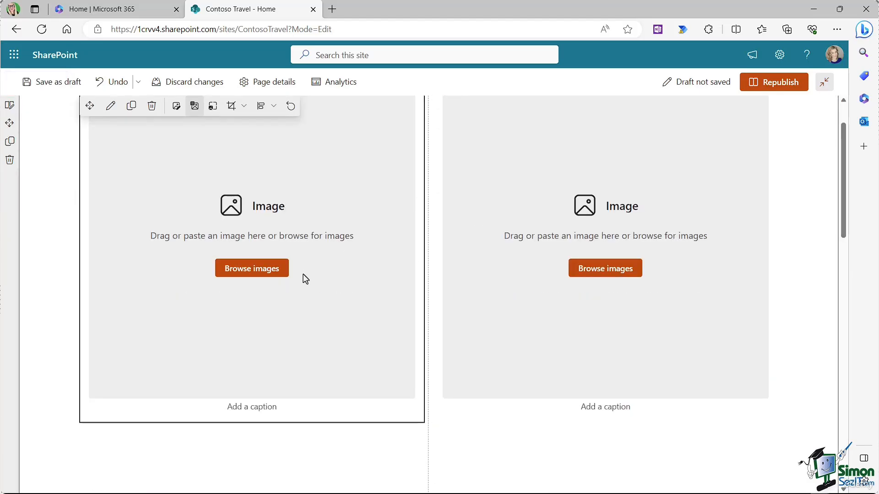
# Step: Upload England.jpg into the left image
pyautogui.click(252, 270)
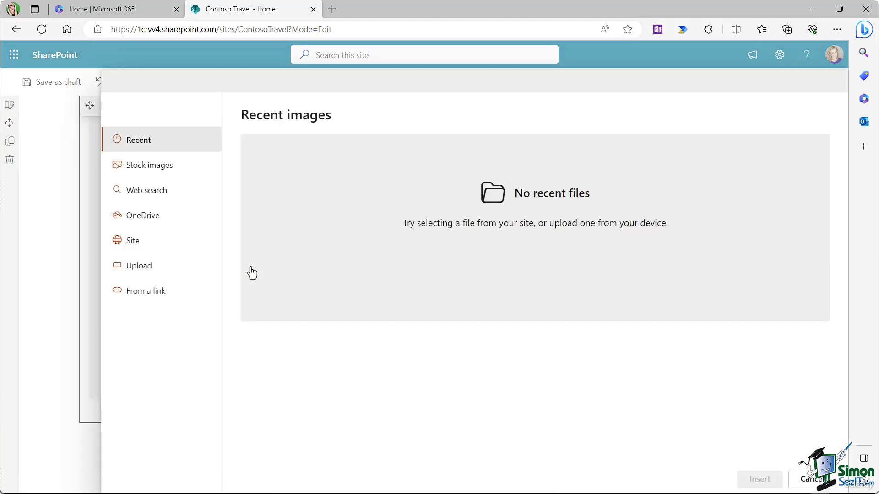
pyautogui.click(137, 266)
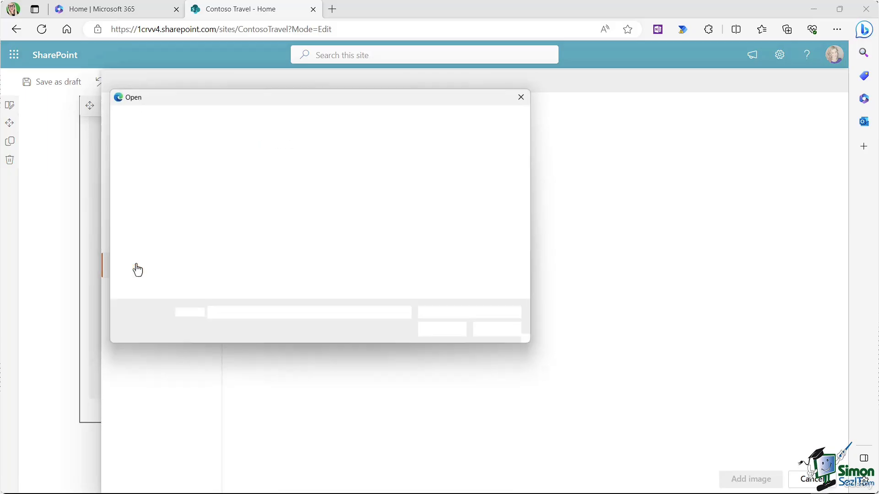
pyautogui.click(251, 190)
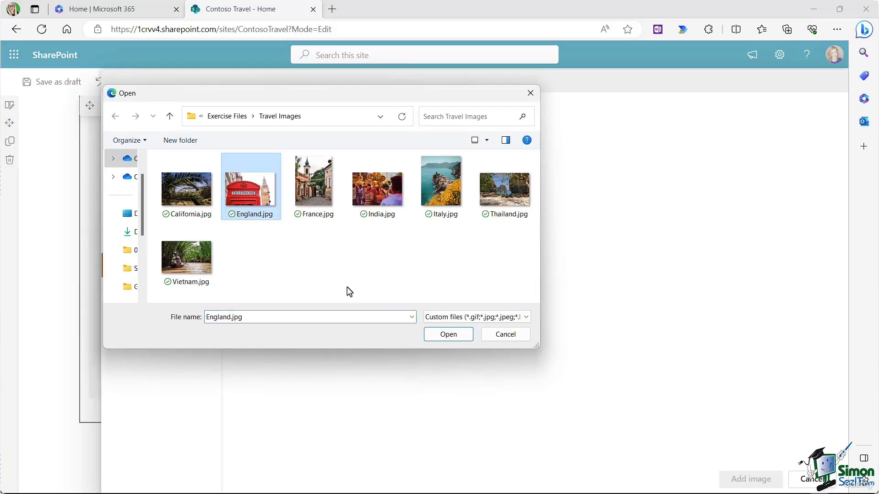
pyautogui.click(448, 334)
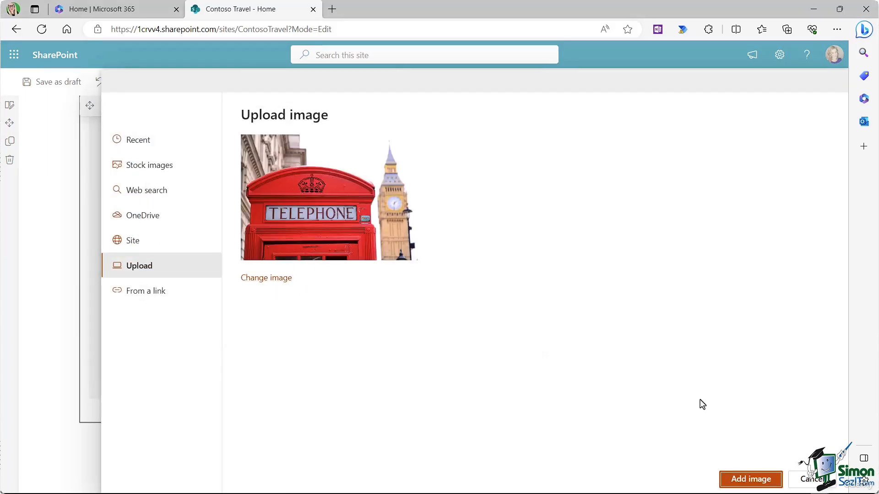
pyautogui.click(744, 479)
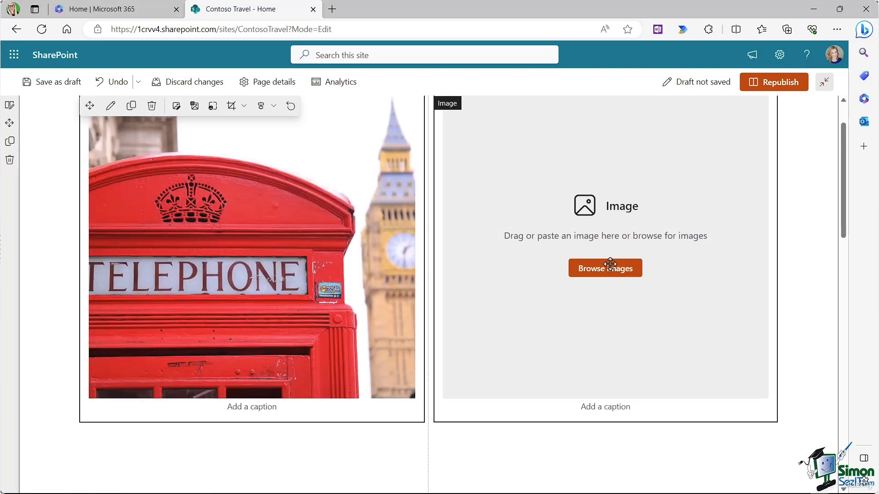
# Step: Upload California.jpg into the right image
pyautogui.click(598, 274)
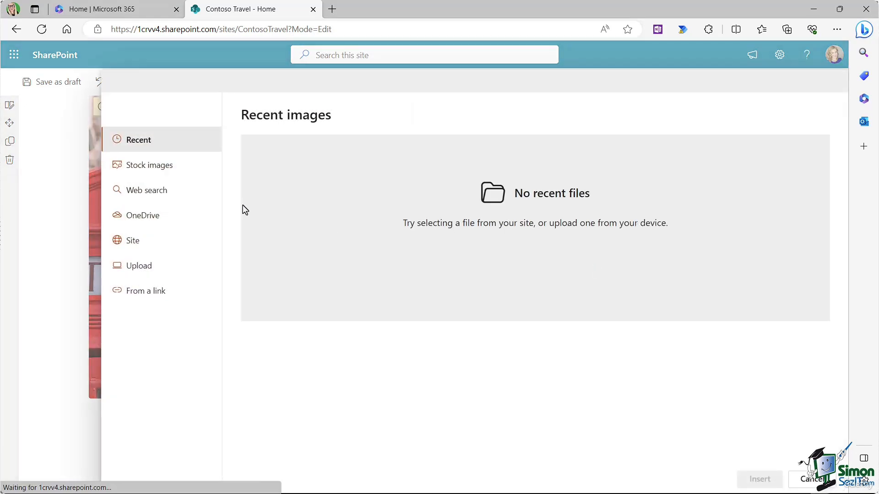
pyautogui.click(141, 268)
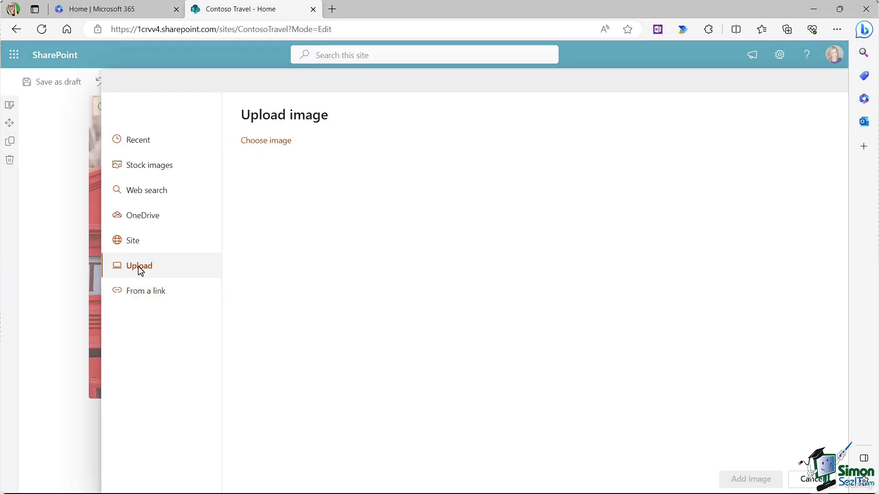
pyautogui.click(186, 189)
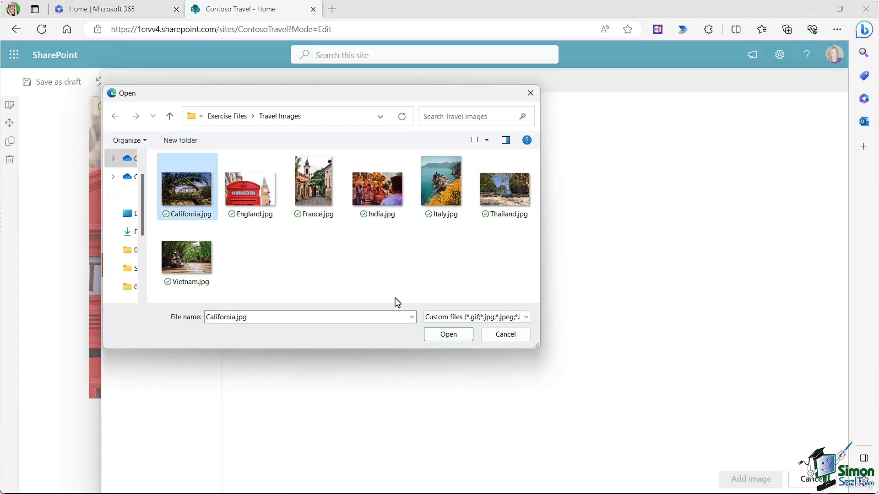
pyautogui.click(458, 339)
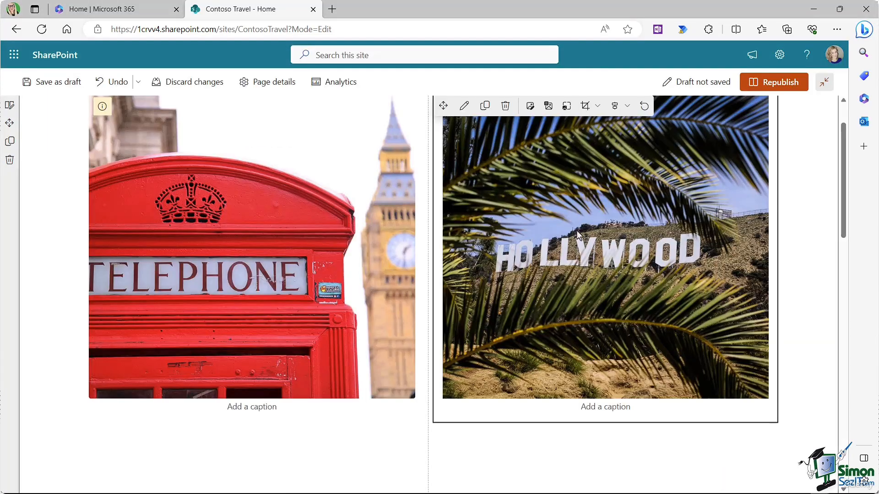
# Step: Overlay 'Explore California' on the Hollywood photo and 'Enchanting England' on the telephone-box photo
pyautogui.click(548, 107)
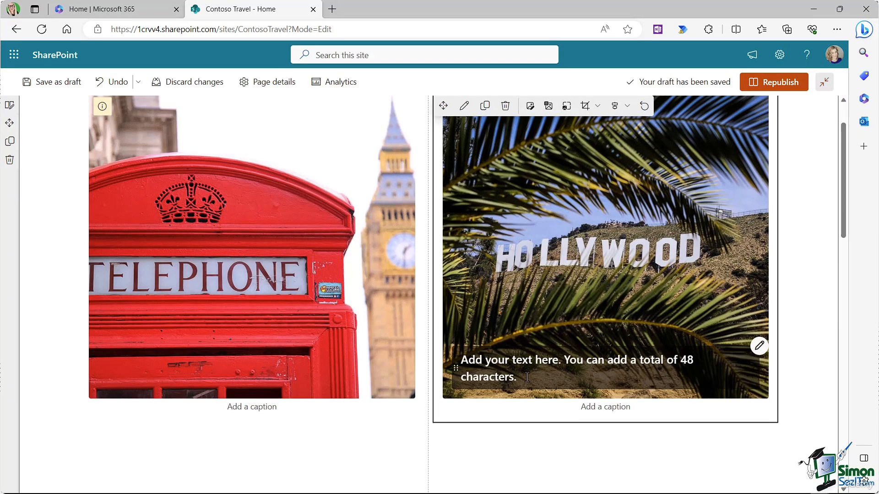
pyautogui.write('Explore California')
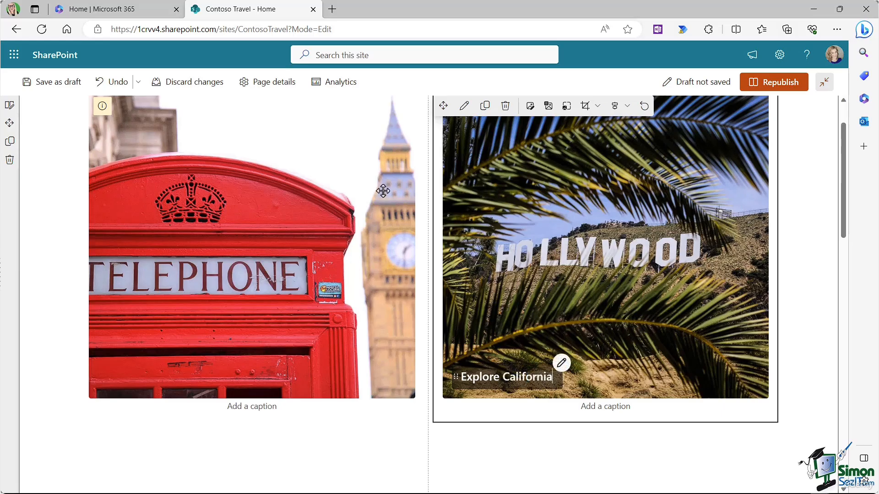
pyautogui.click(326, 177)
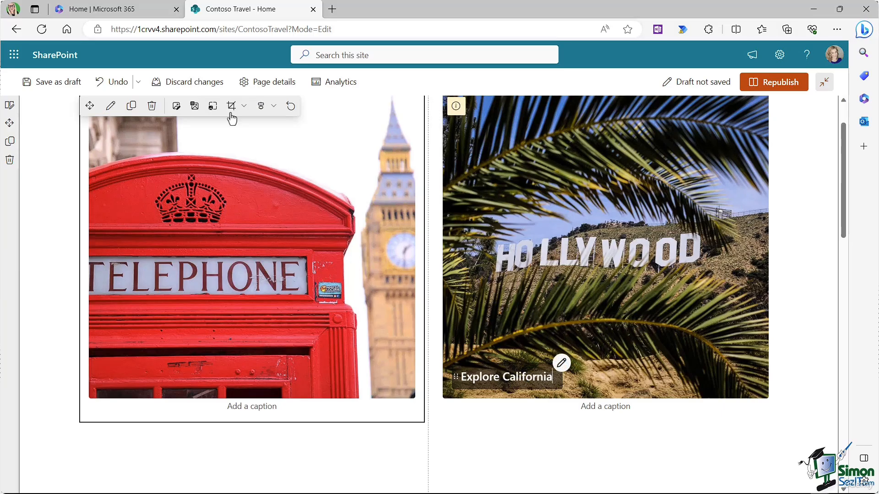
pyautogui.click(194, 105)
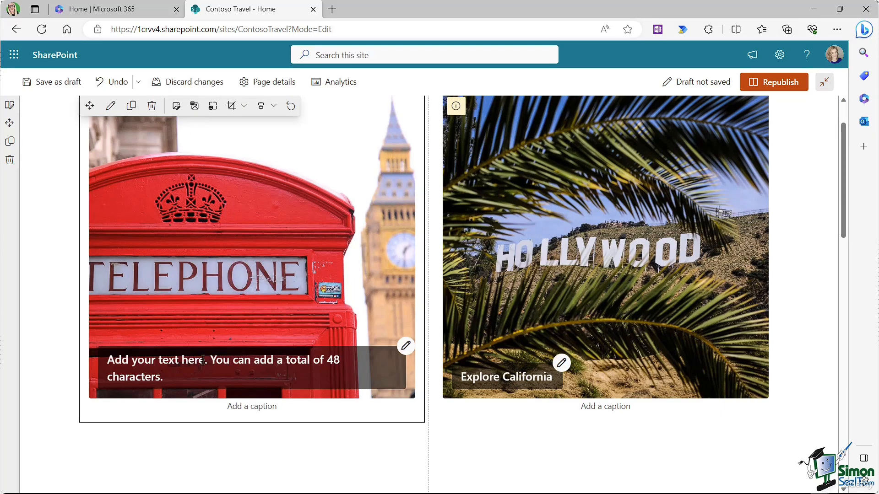
pyautogui.click(169, 377)
pyautogui.write('Enchanting England')
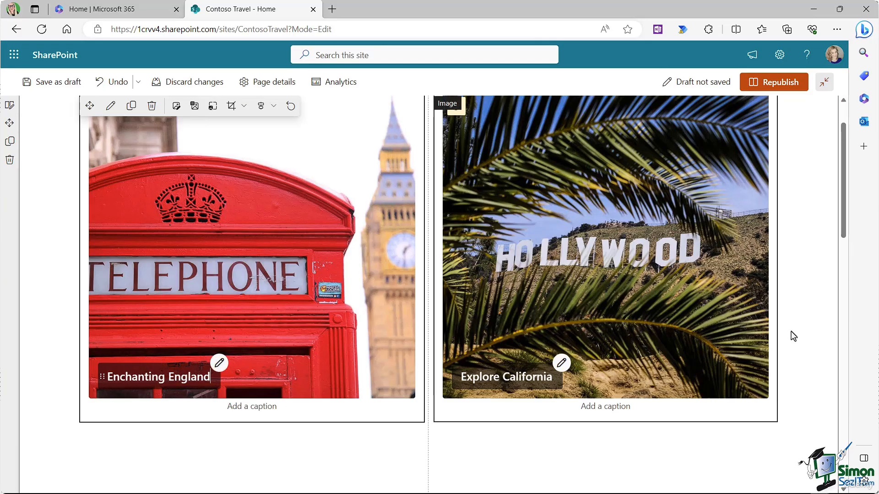
pyautogui.click(814, 257)
pyautogui.scroll(2, 815, 259)
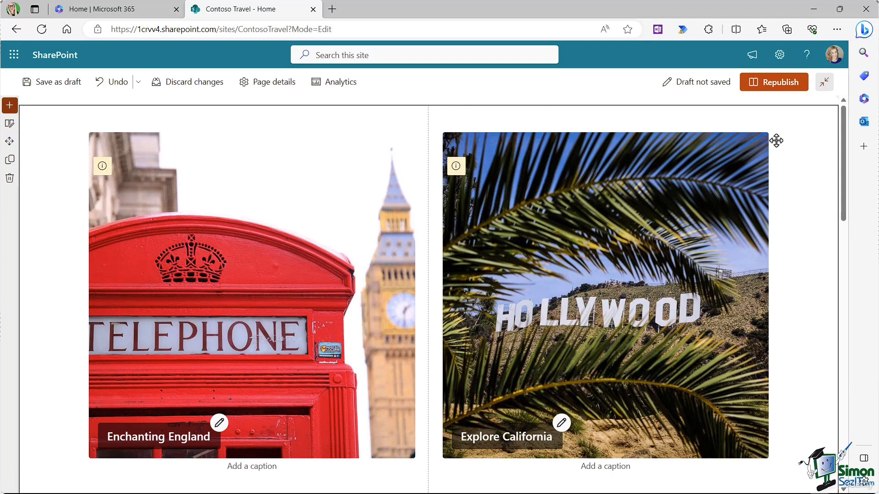
# Step: Republish the home page and review the published result
pyautogui.click(774, 90)
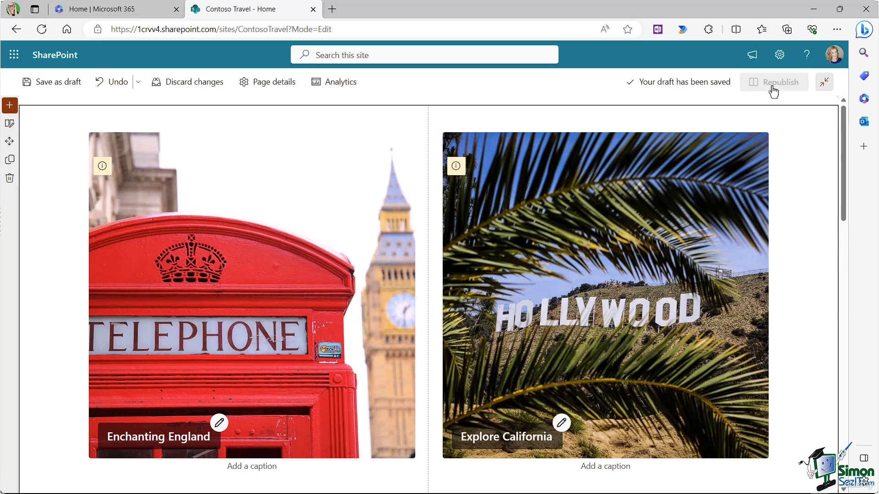
pyautogui.click(715, 192)
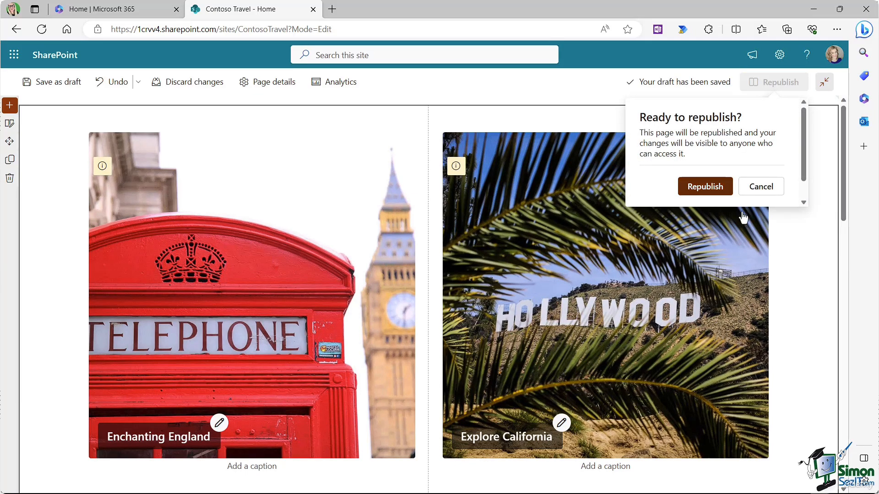
pyautogui.scroll(-3, 750, 221)
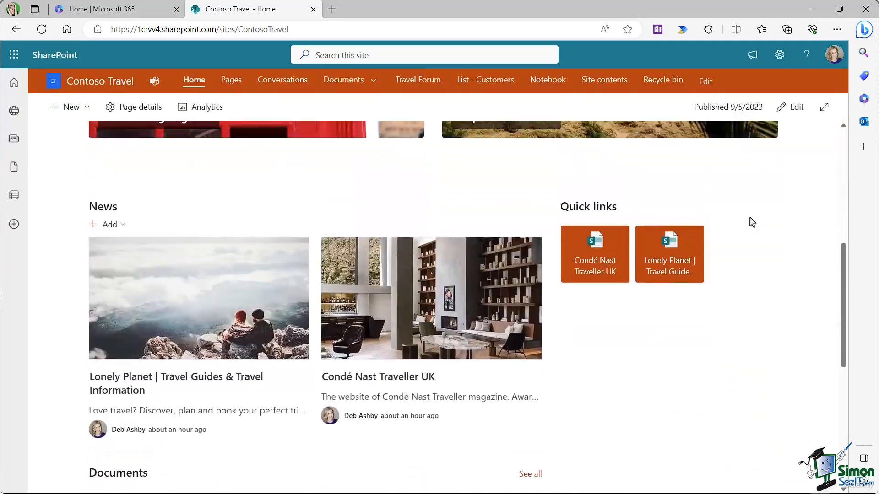
pyautogui.scroll(5, 750, 223)
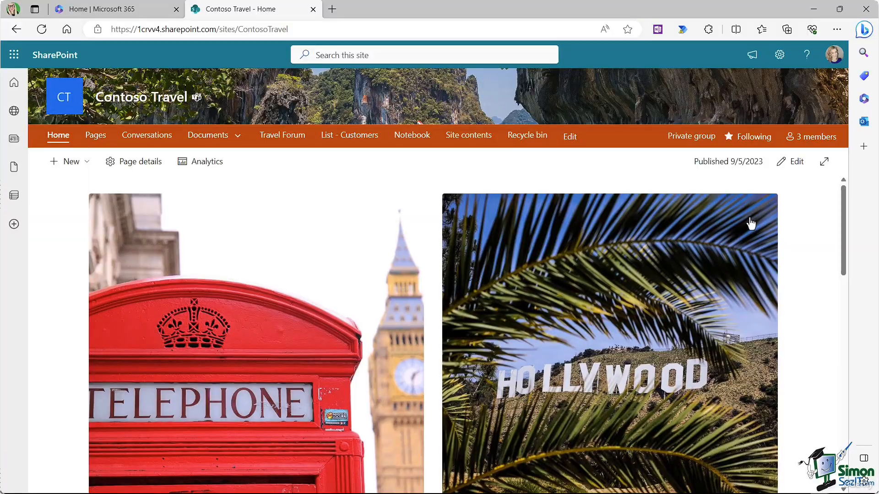
pyautogui.scroll(-5, 646, 238)
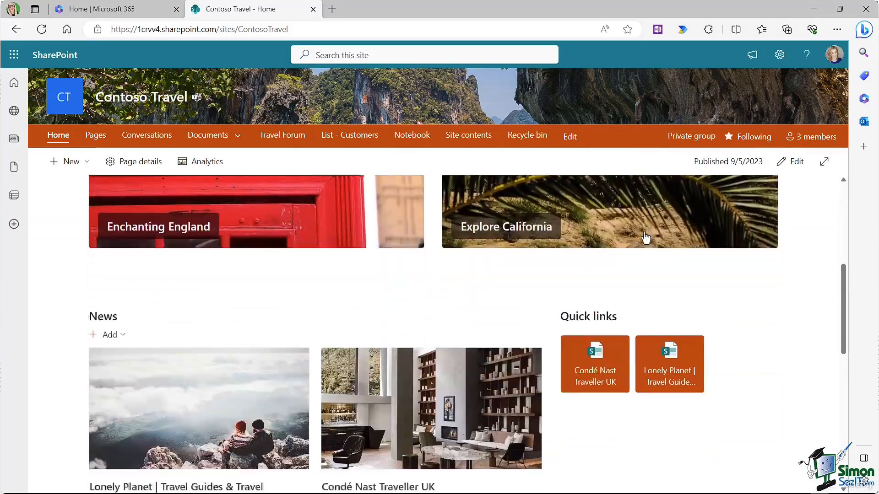
pyautogui.scroll(-5, 646, 236)
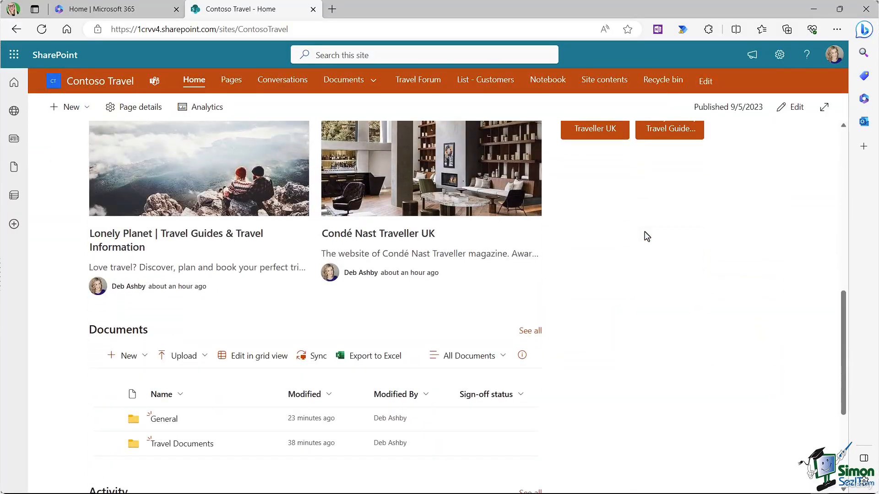
pyautogui.scroll(5, 647, 236)
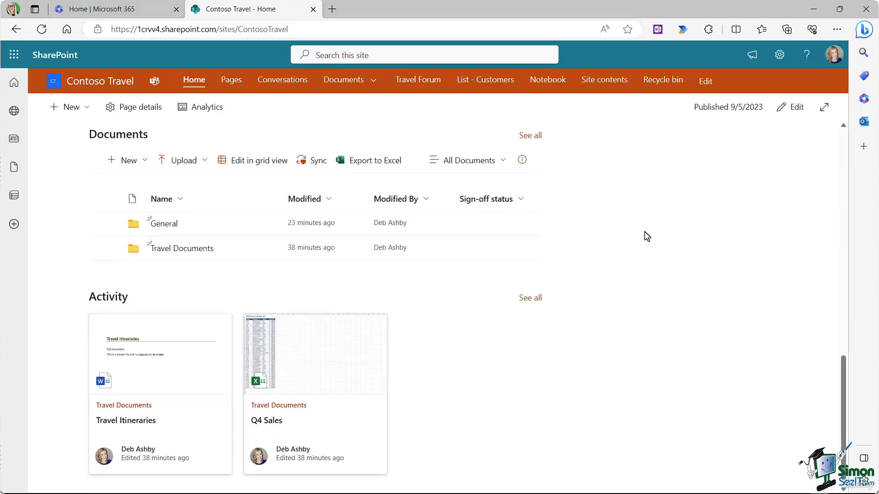
pyautogui.scroll(2, 644, 236)
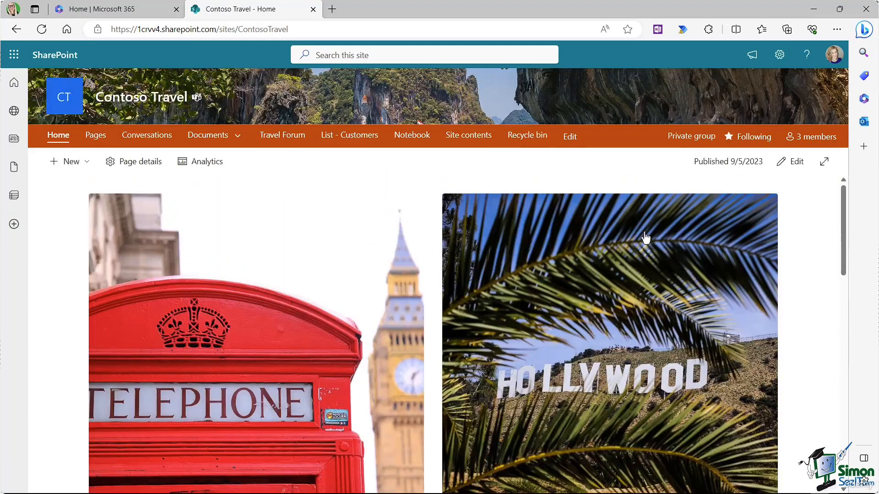